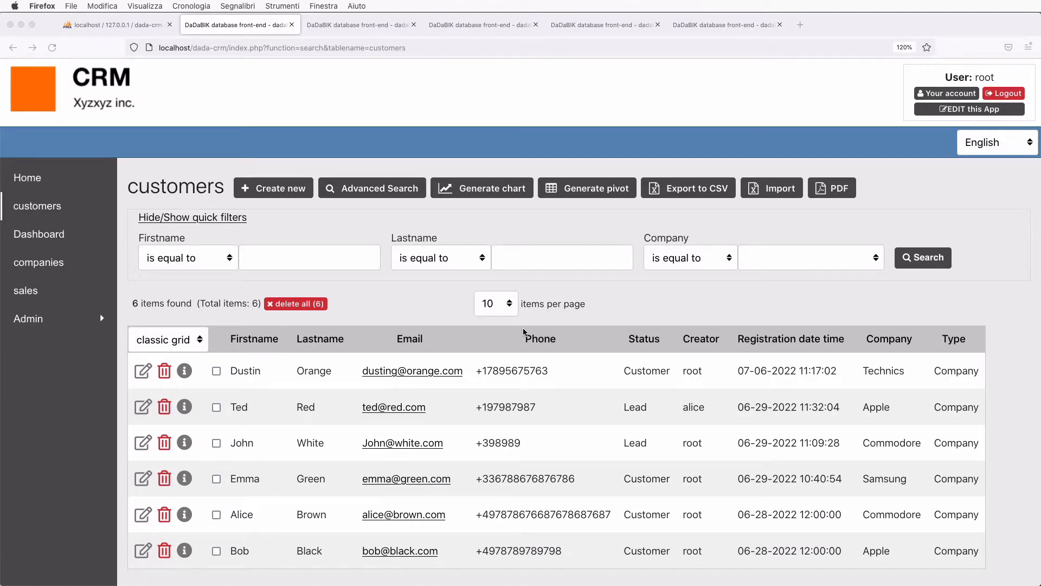
- Open the Apple lead's edit form and view its status options
scroll(144, 386, "down", 1)
left_click(143, 386)
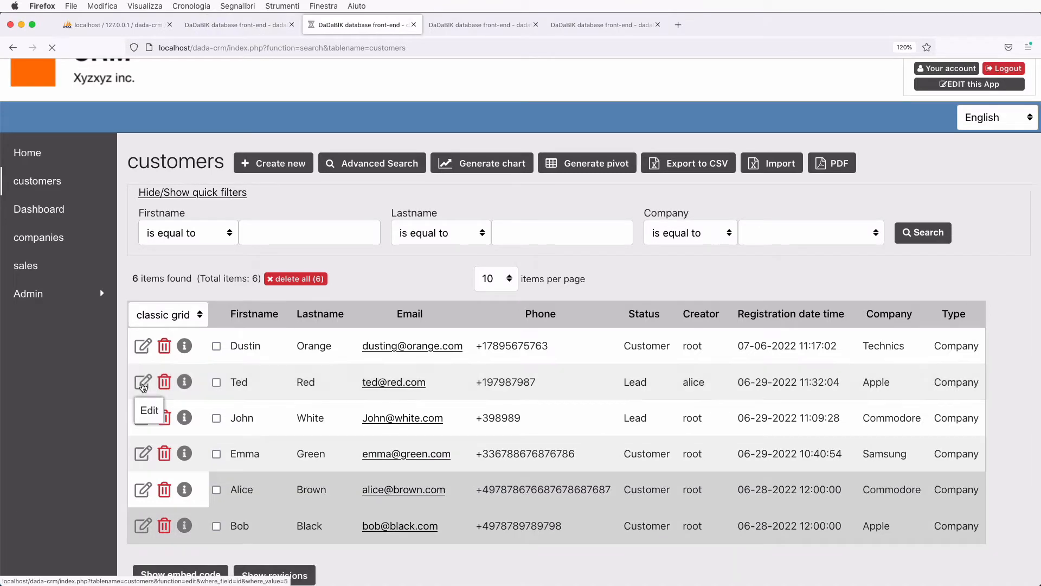
scroll(282, 434, "down", 2)
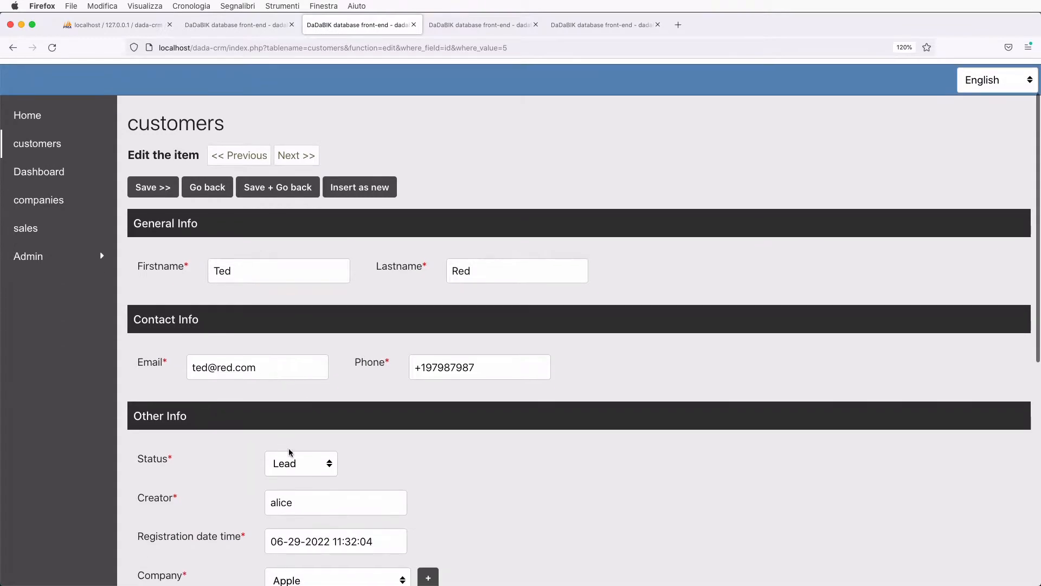
left_click(298, 459)
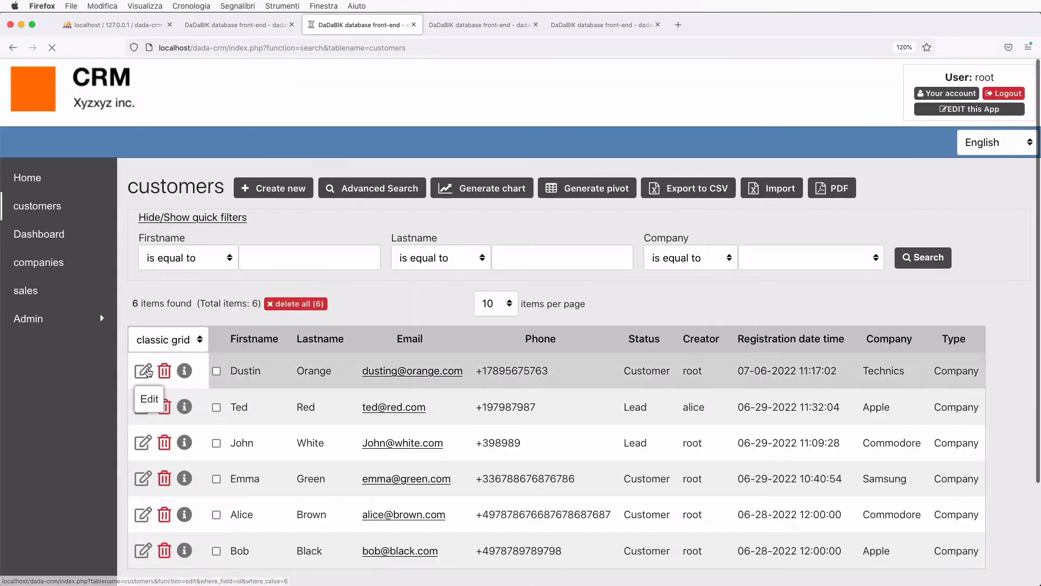
- Start a new communication from the Technics customer's edit form, then go to the sales list
left_click(145, 367)
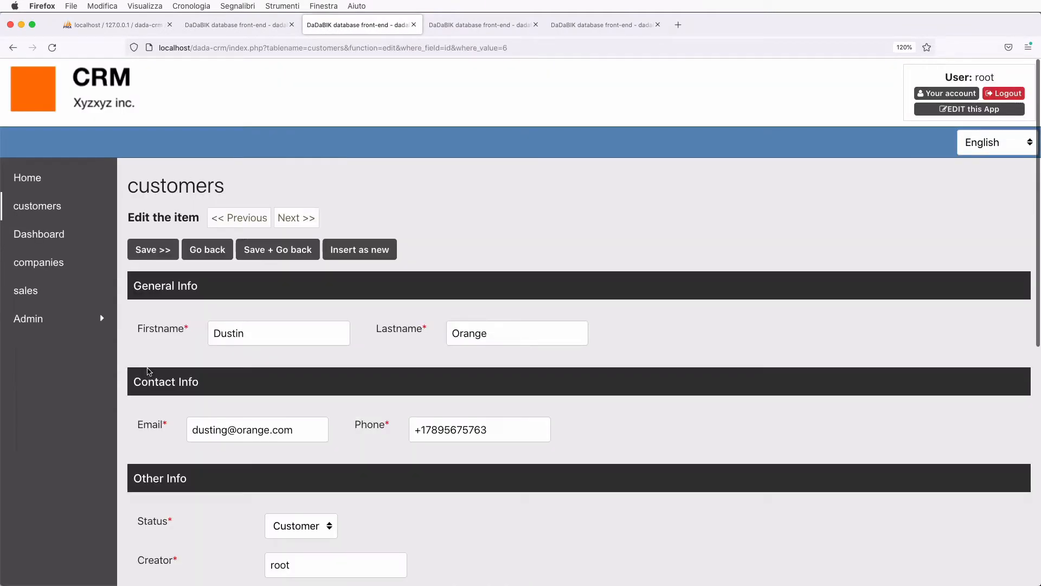
scroll(325, 402, "down", 10)
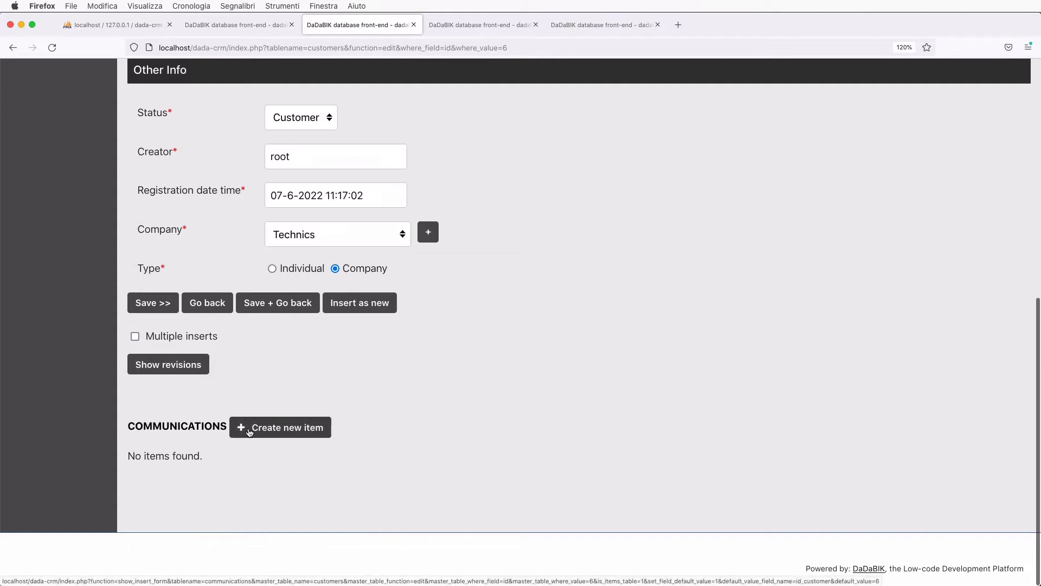
left_click(249, 432)
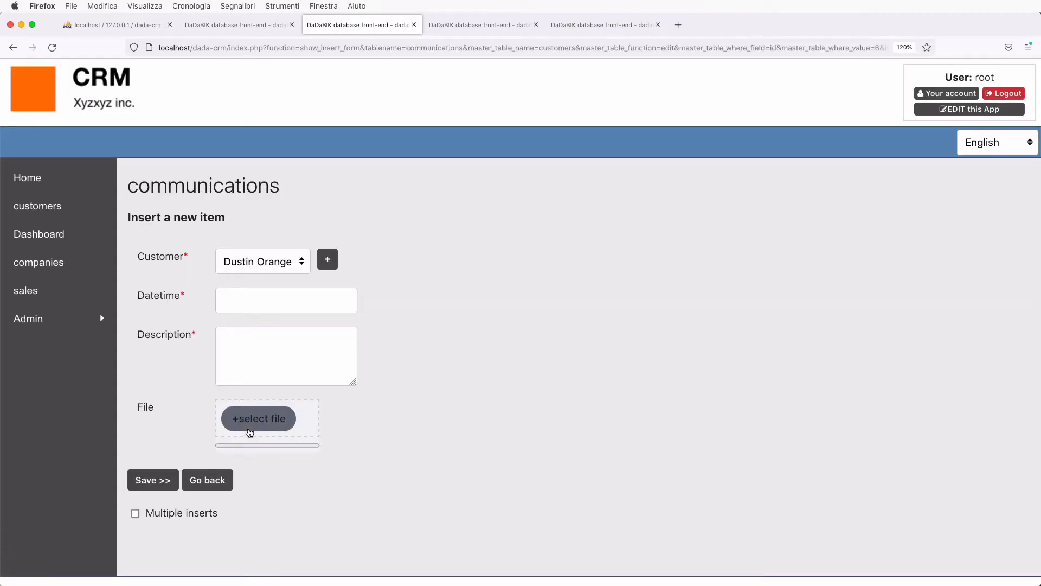
left_click(28, 291)
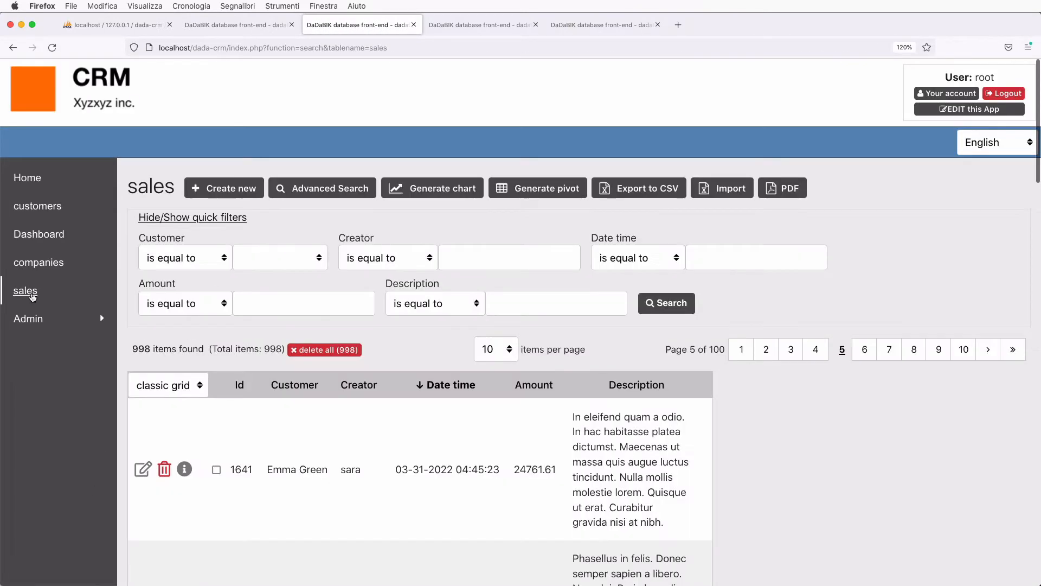
- Start a new sales entry, view its customer options, then open the Manager's Dashboard
left_click(248, 184)
left_click(277, 260)
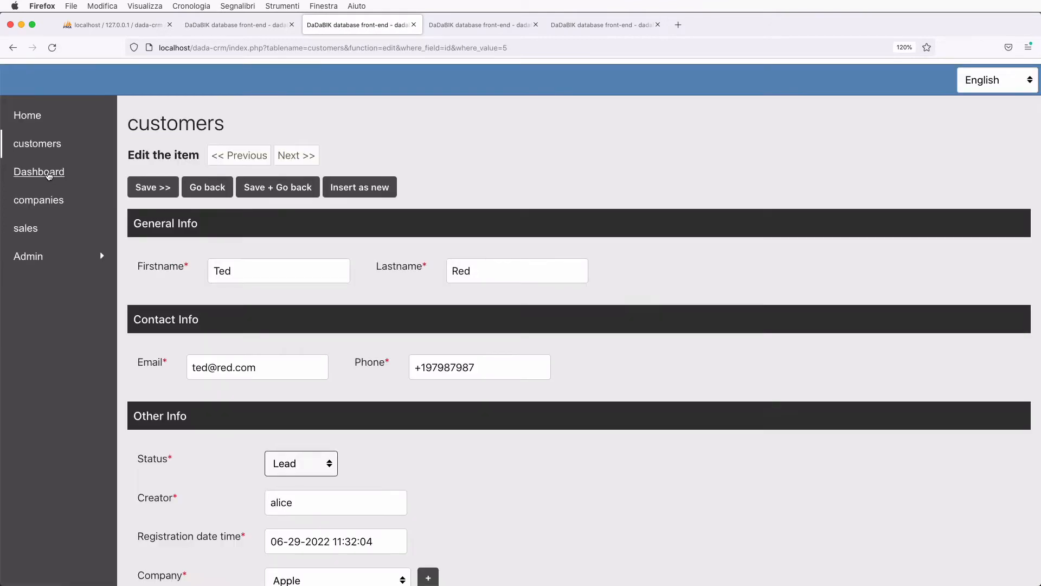
left_click(40, 170)
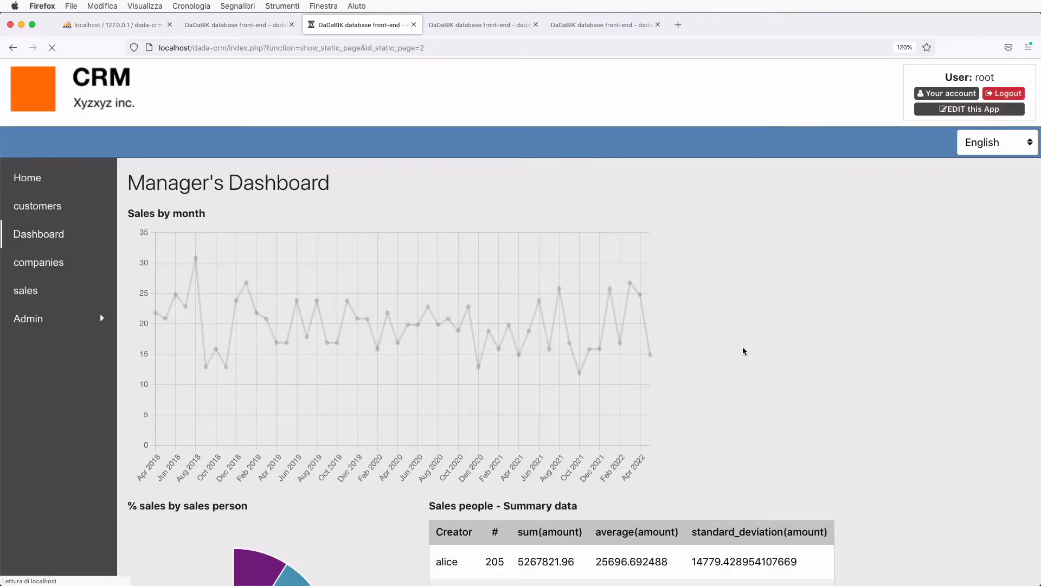
- Scroll through the sales-by-month, pie, summary table and bar charts, then return to customers
scroll(854, 367, "down", 3)
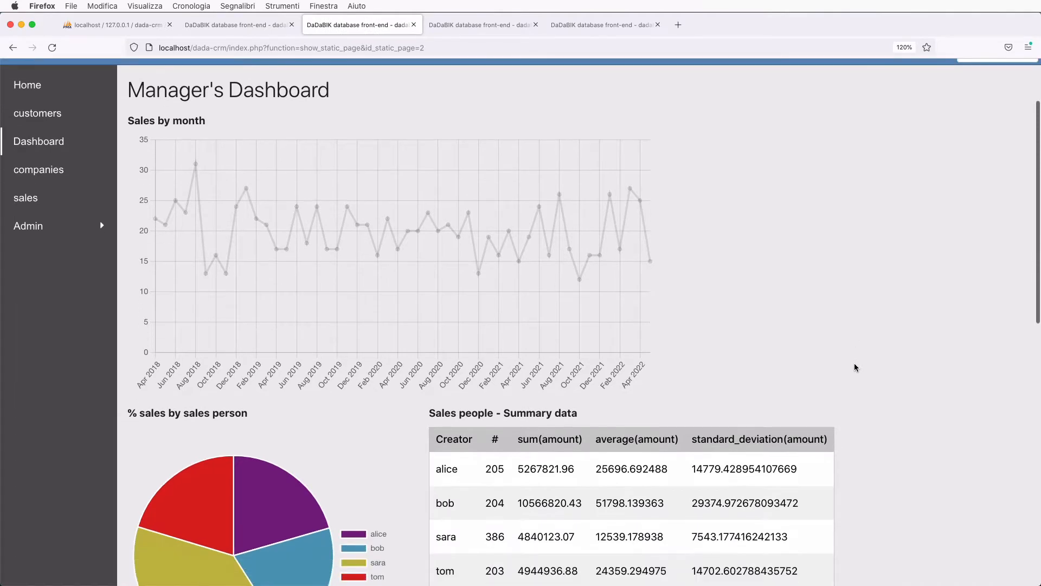
scroll(854, 367, "down", 8)
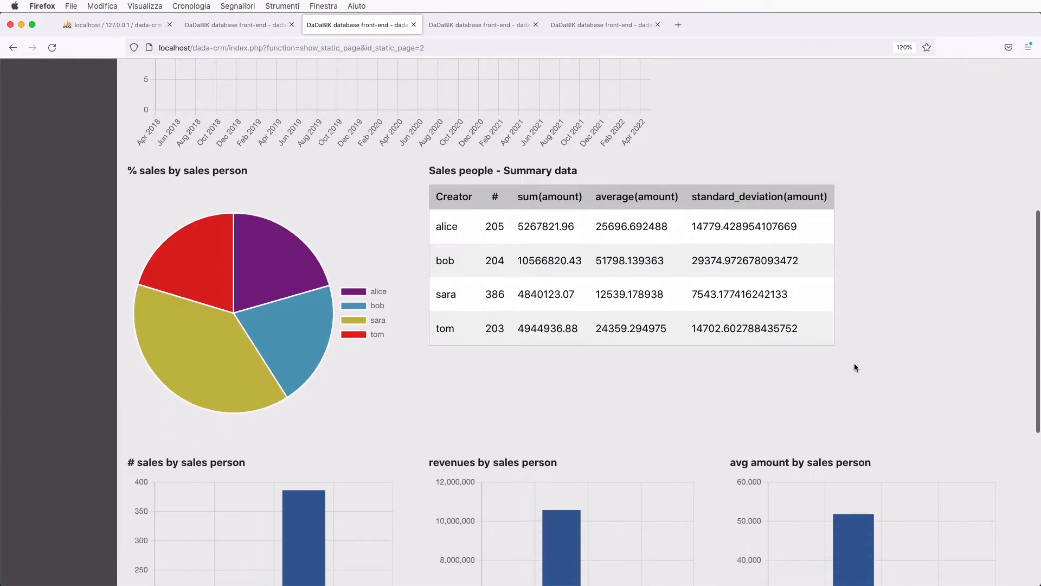
scroll(855, 367, "down", 8)
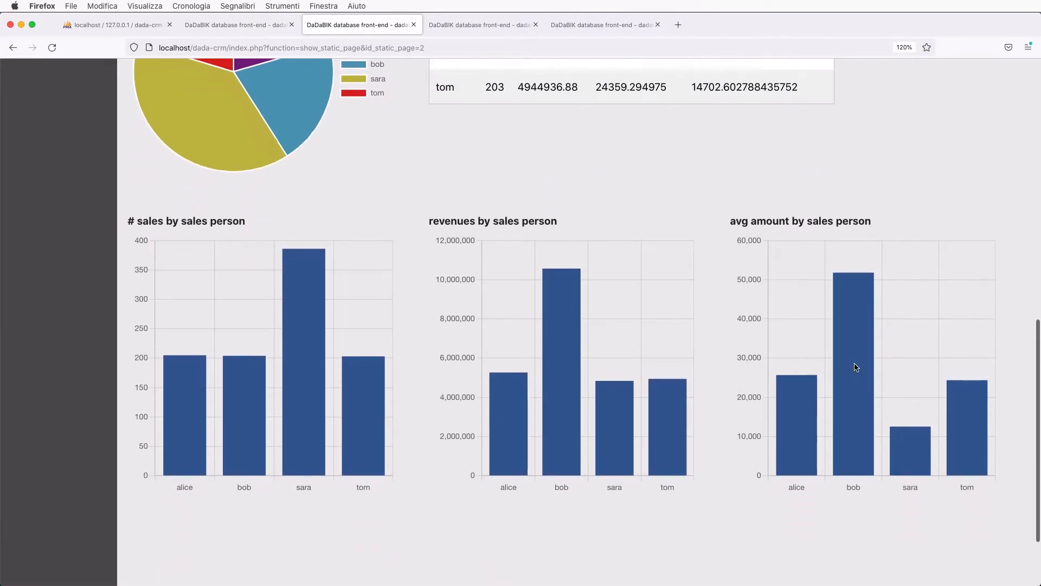
scroll(854, 367, "up", 1)
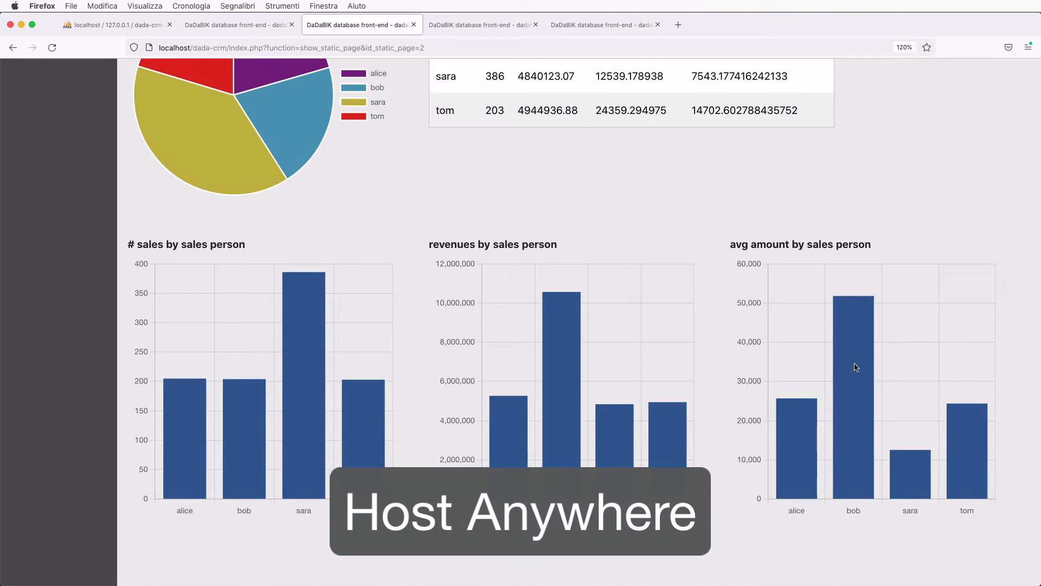
scroll(699, 299, "up", 6)
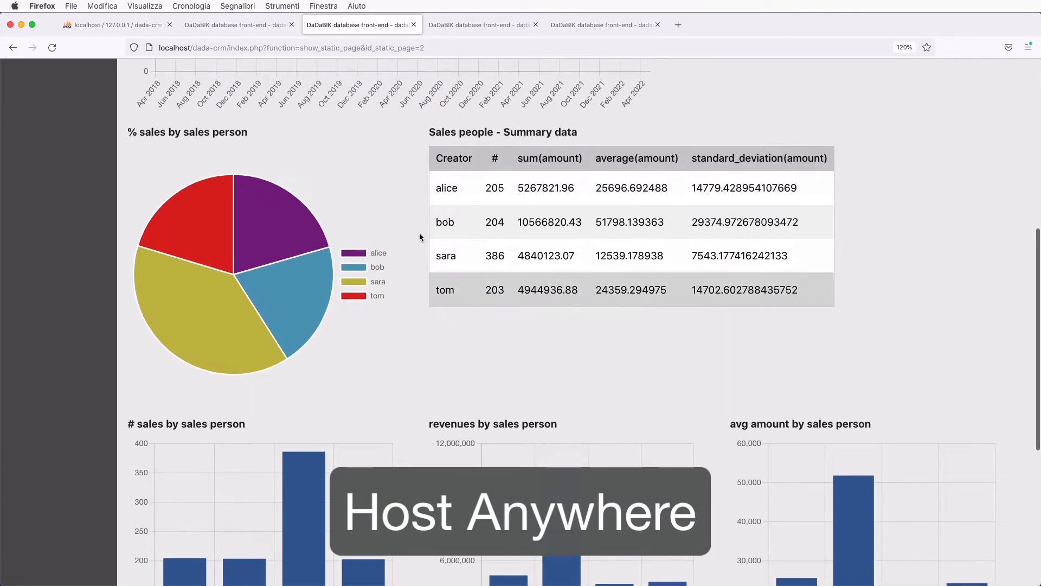
mouse_move(273, 223)
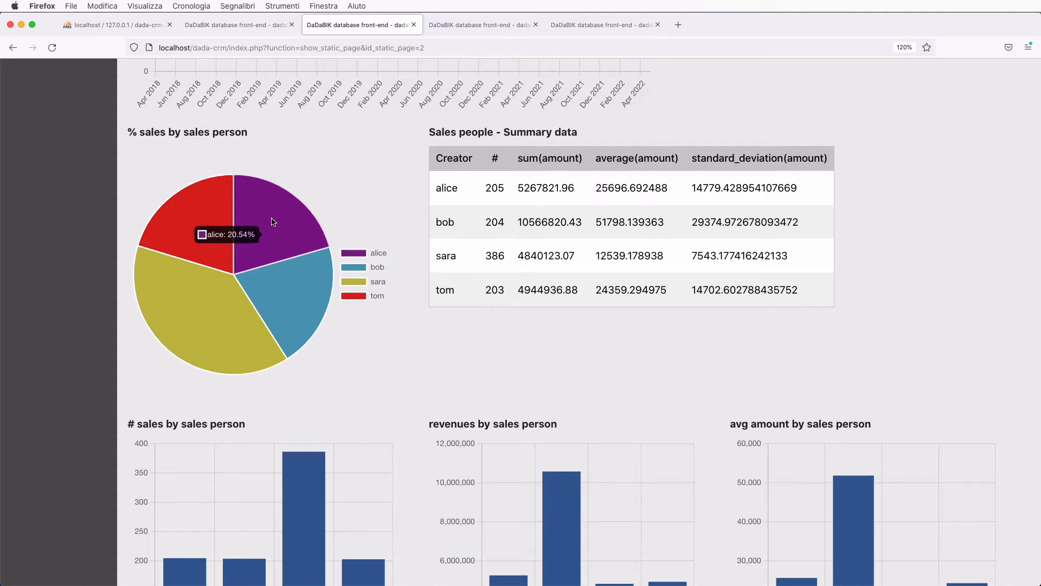
left_click(47, 208)
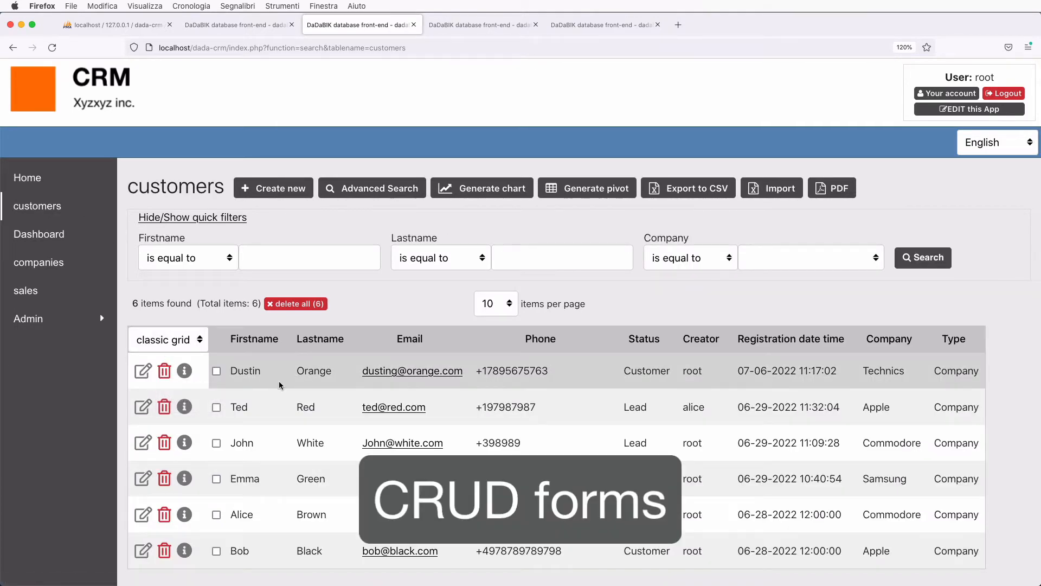
- Start a new customer record, narrow the browser window, and return to the customers list
left_click(280, 192)
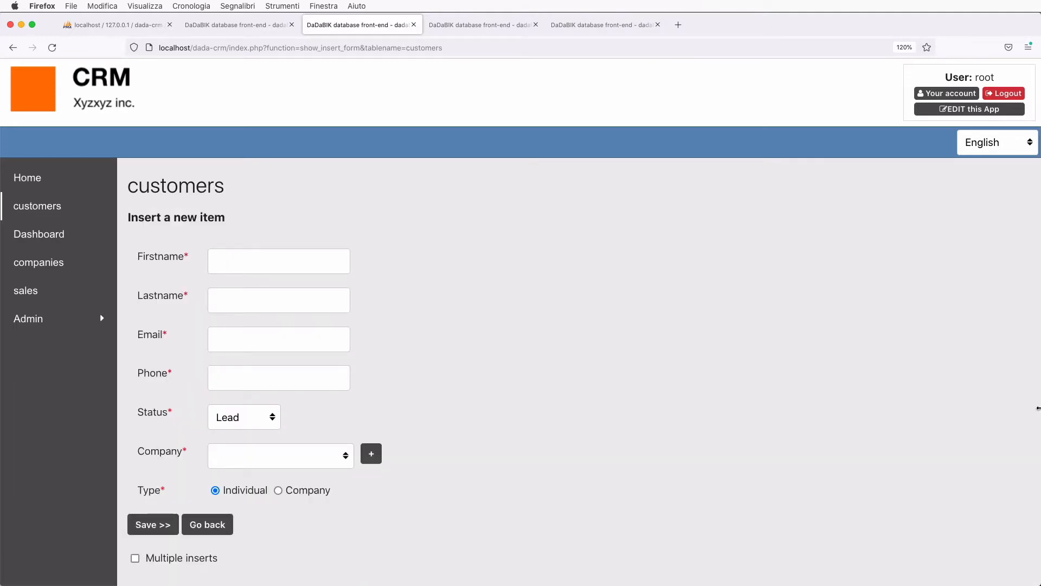
left_click_drag(1039, 446, 1007, 471)
left_click(56, 207)
- Append 78 to the Technics customer's phone in-line, save it, and open the import page
scroll(568, 332, "down", 1)
double_click(565, 325)
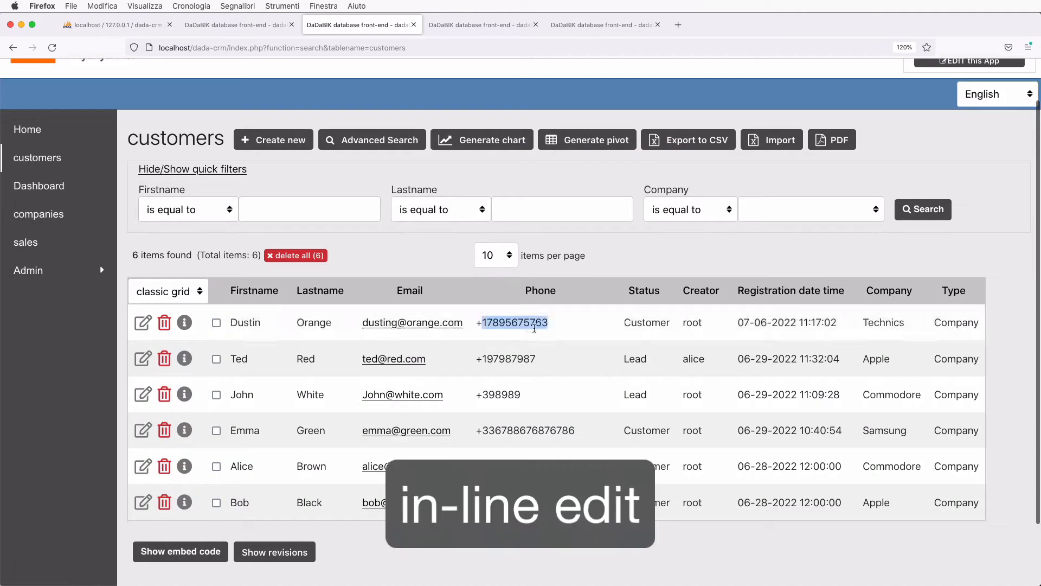
type("78")
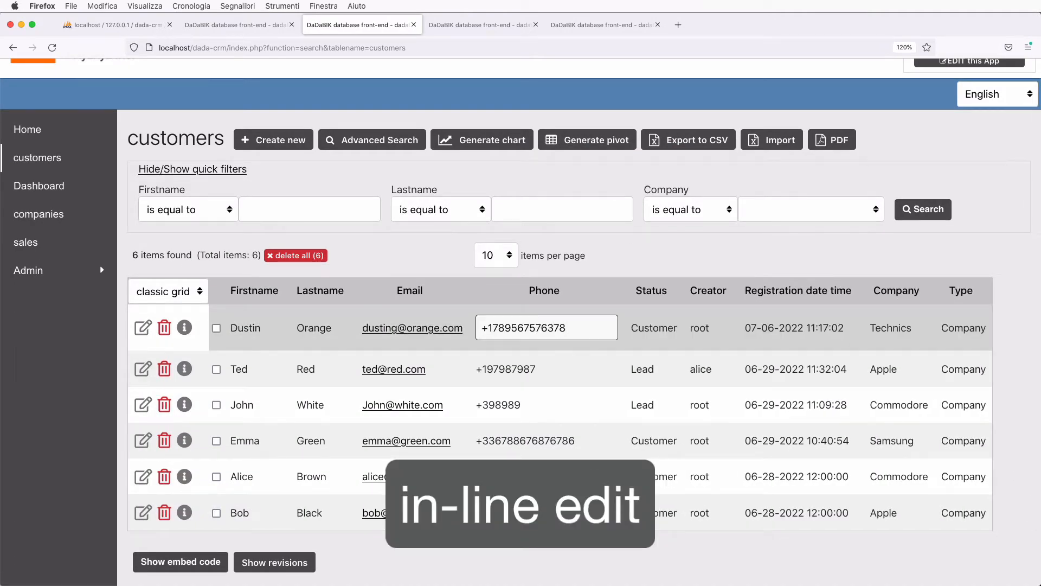
key("Return")
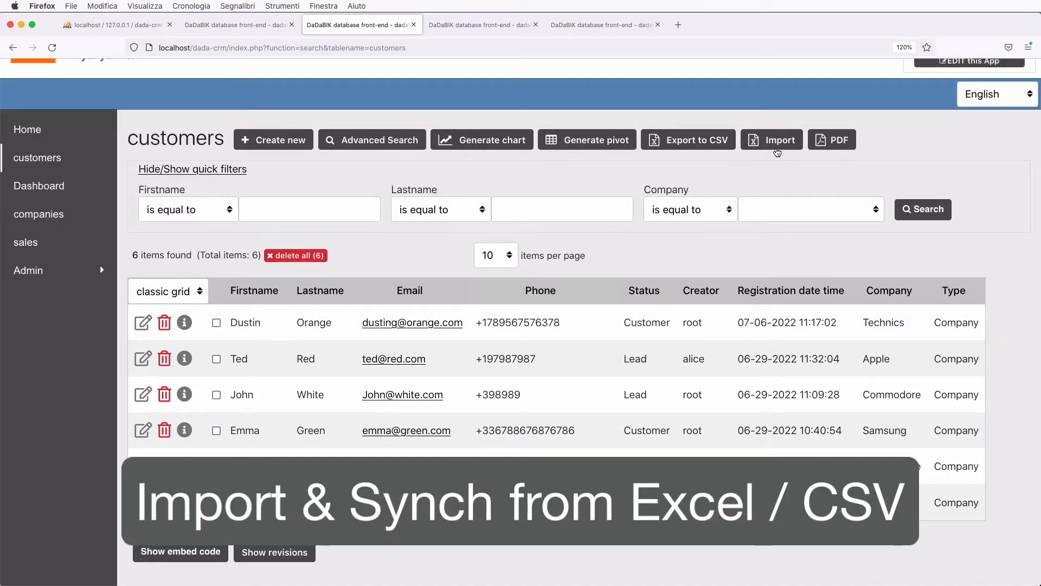
left_click(780, 142)
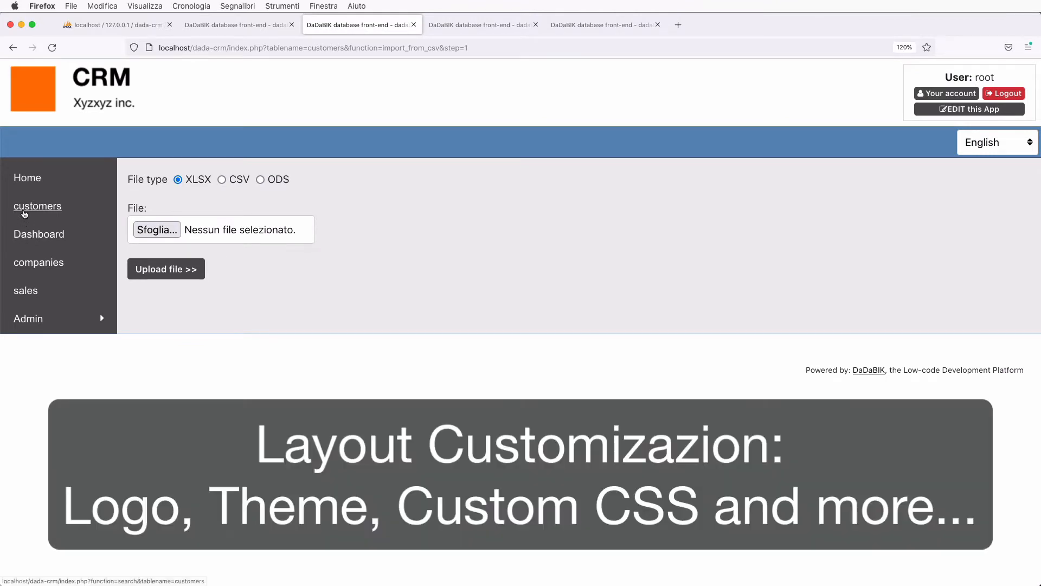
- Check the customers list's PDF templates and interface languages, then open Admin > groups
left_click(24, 211)
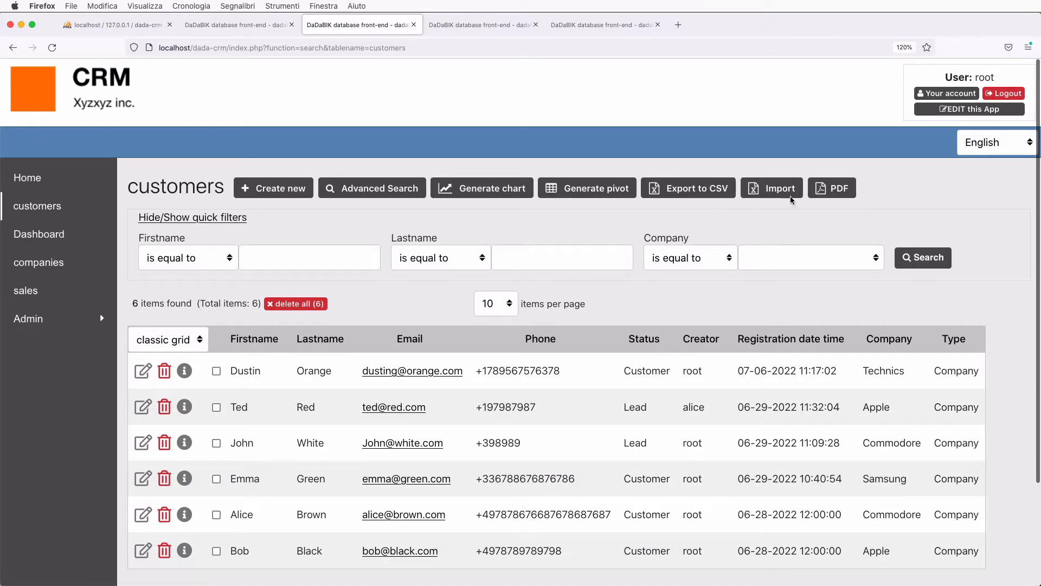
left_click(831, 188)
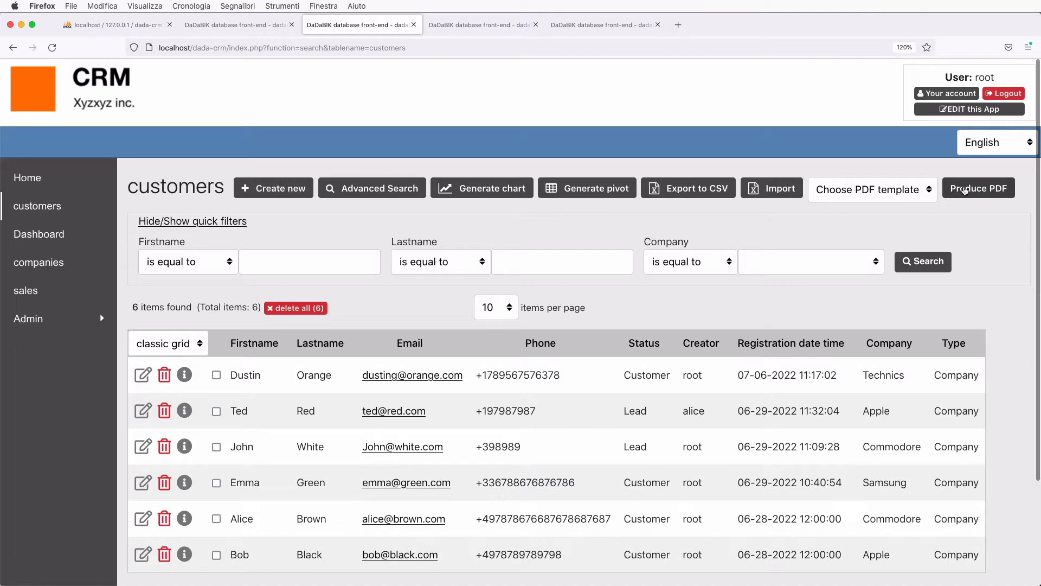
left_click(997, 142)
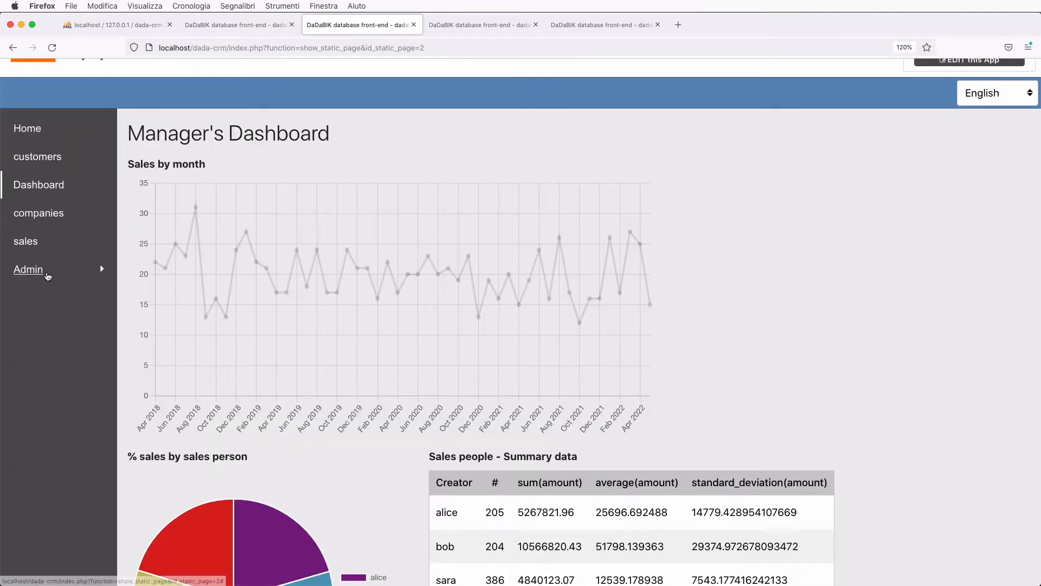
left_click(28, 270)
left_click(39, 327)
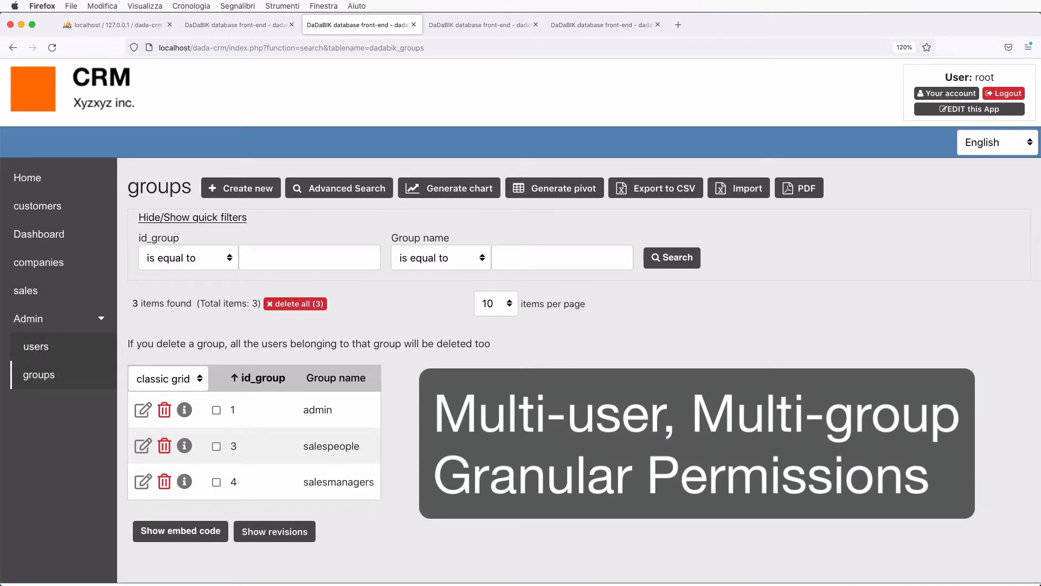
- Return to the customers list, now showing six customer records
left_click(46, 209)
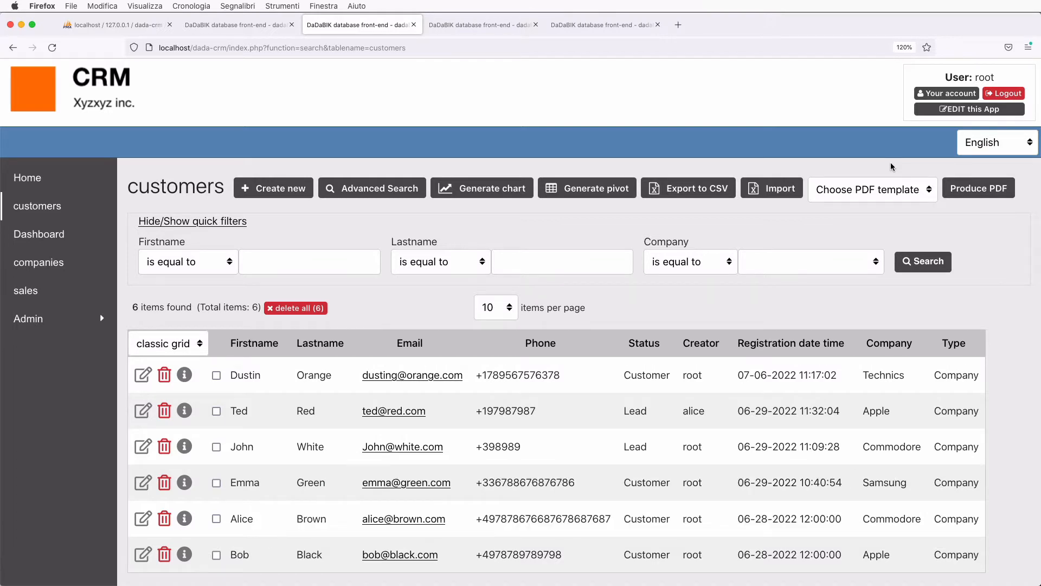
- Open the Technics customer's edit form and review its three-entry revision history
left_click(144, 371)
scroll(309, 429, "down", 10)
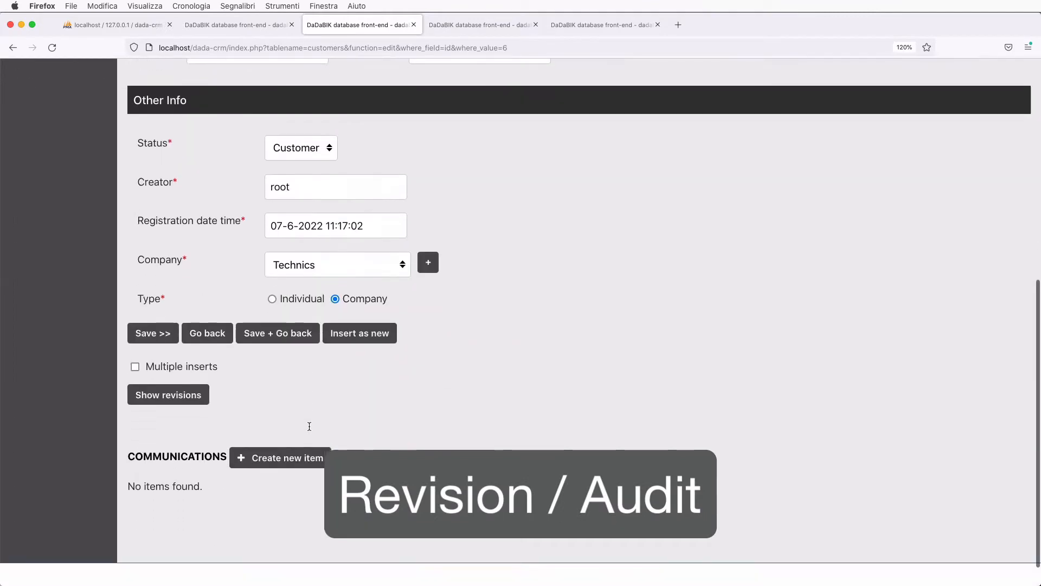
left_click(196, 363)
scroll(311, 432, "down", 10)
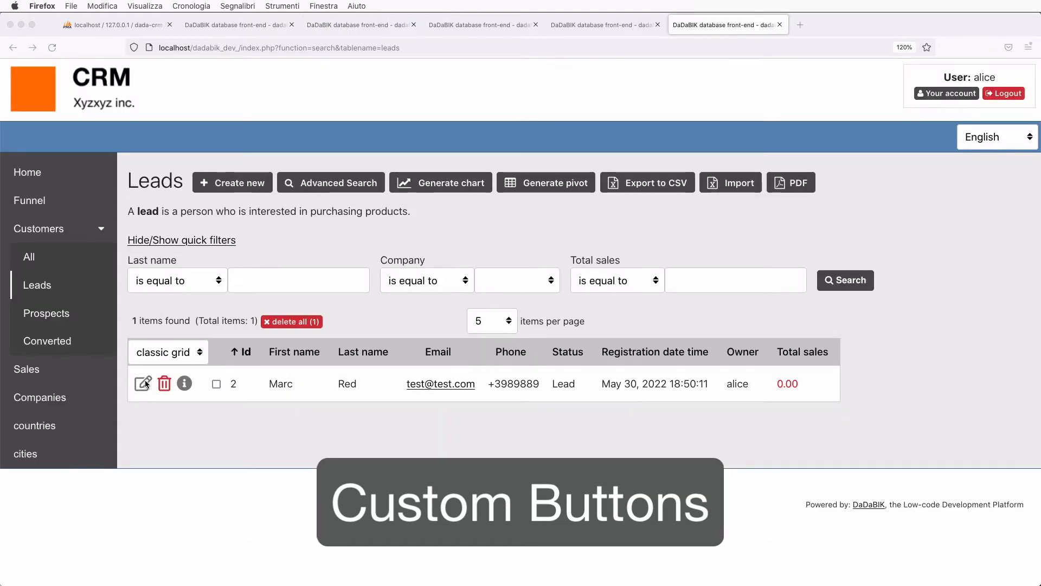
- Submit a sale dated 6 July 2022 with amount 800 and description 'test', which is rejected
left_click(143, 383)
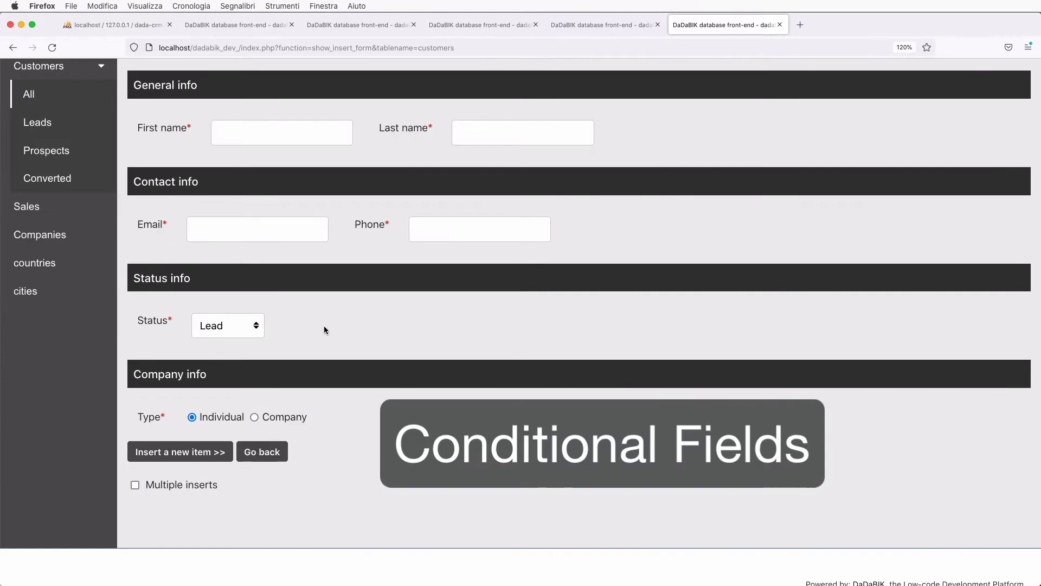
left_click(255, 418)
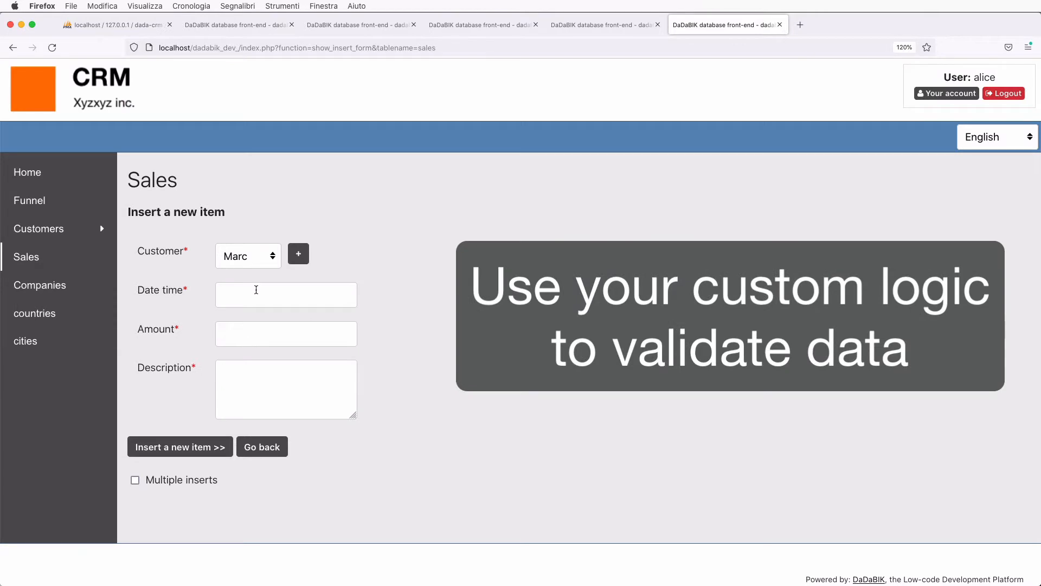
left_click(256, 290)
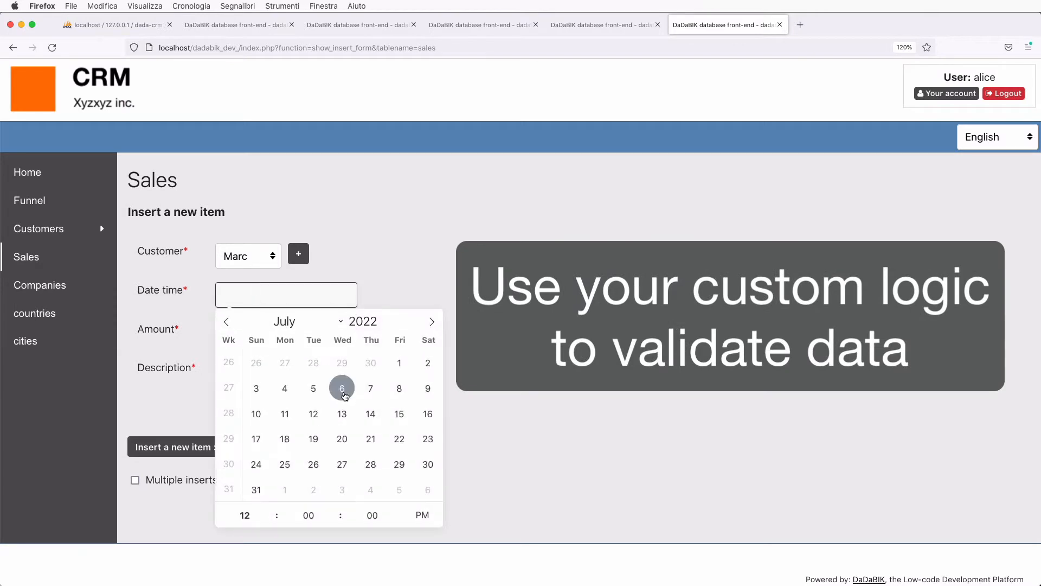
left_click(342, 387)
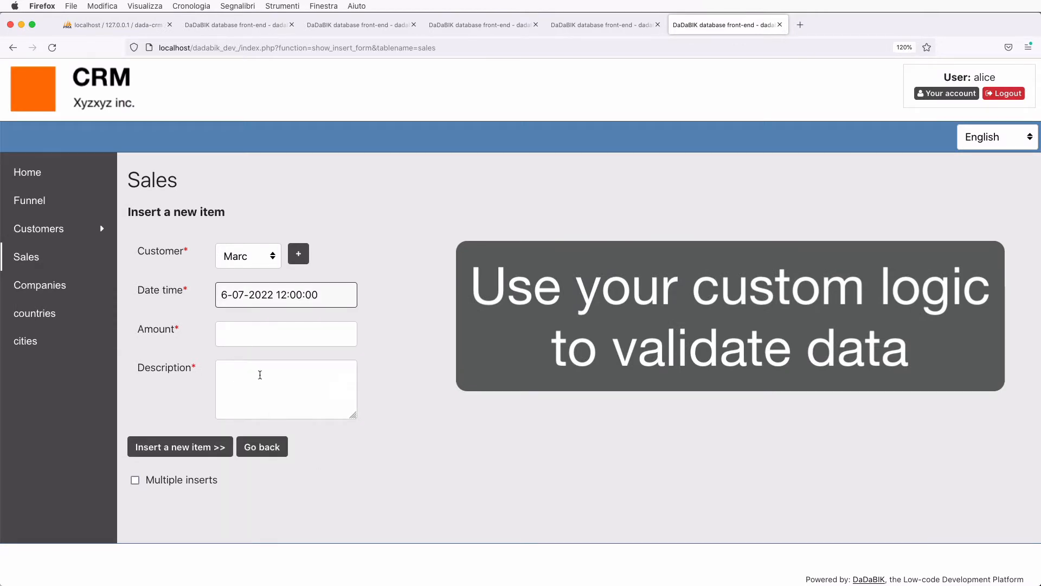
left_click(242, 333)
type("800")
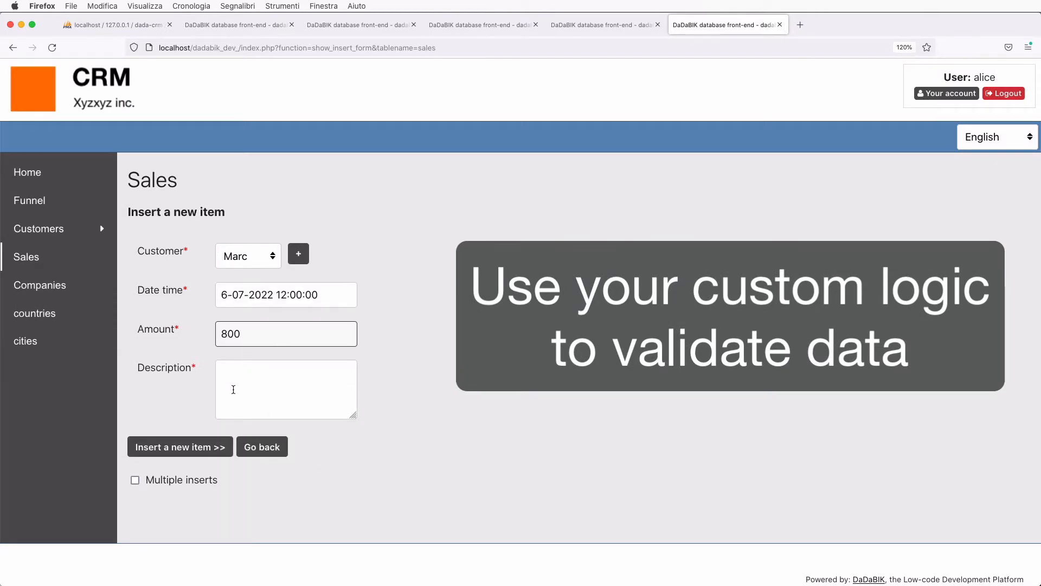
left_click(233, 389)
type("test")
left_click(211, 448)
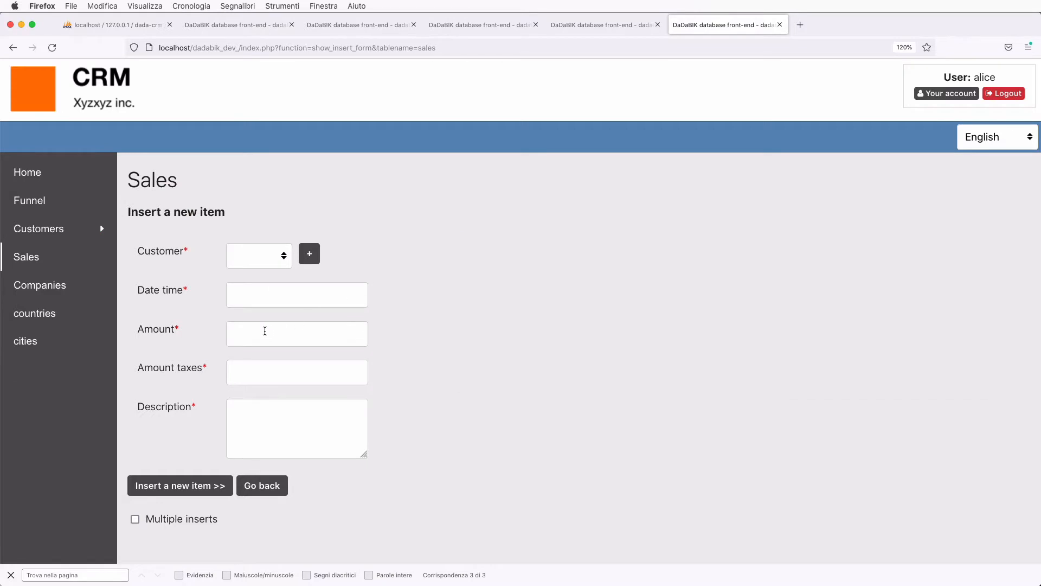
- Enter amount 500 so Amount taxes computes 610, then open the Funnel analysis page
left_click(264, 331)
type("500")
key("Tab")
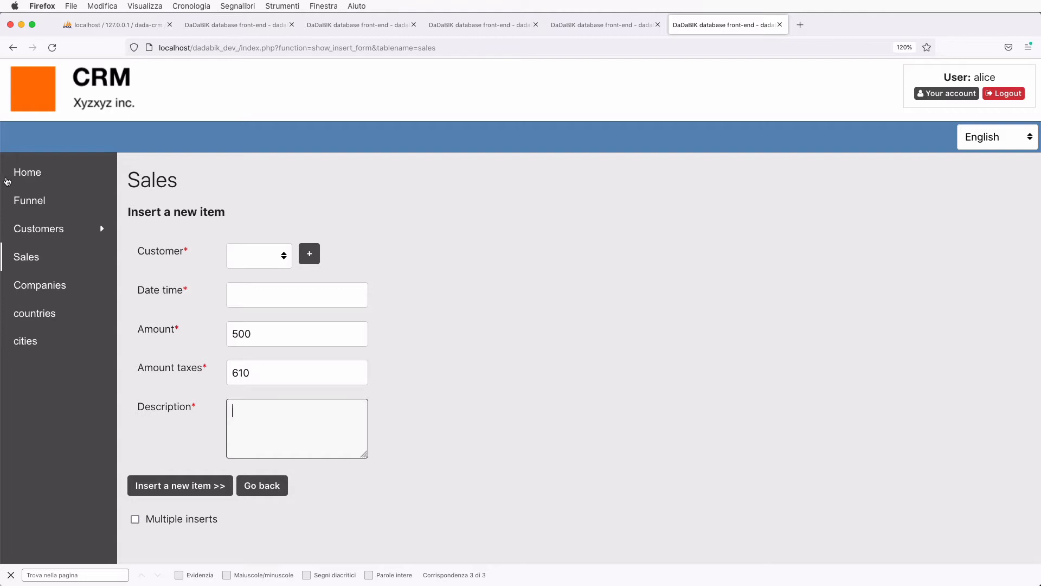
left_click(32, 202)
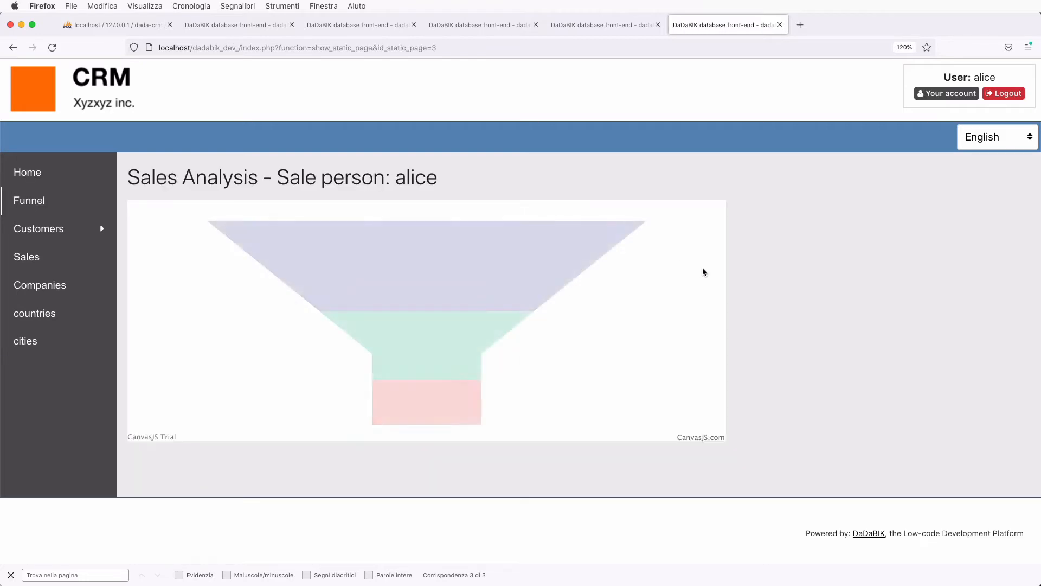
- Show the dada-crm customers list as root, with six customer records
mouse_move(538, 271)
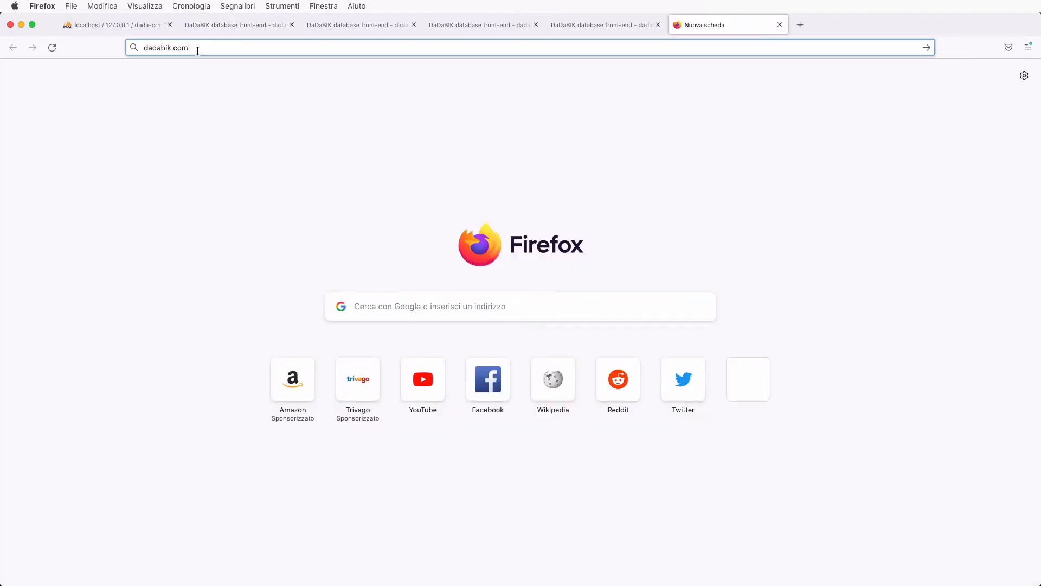
- Load the dadabik.com website from the address bar
key("Return")
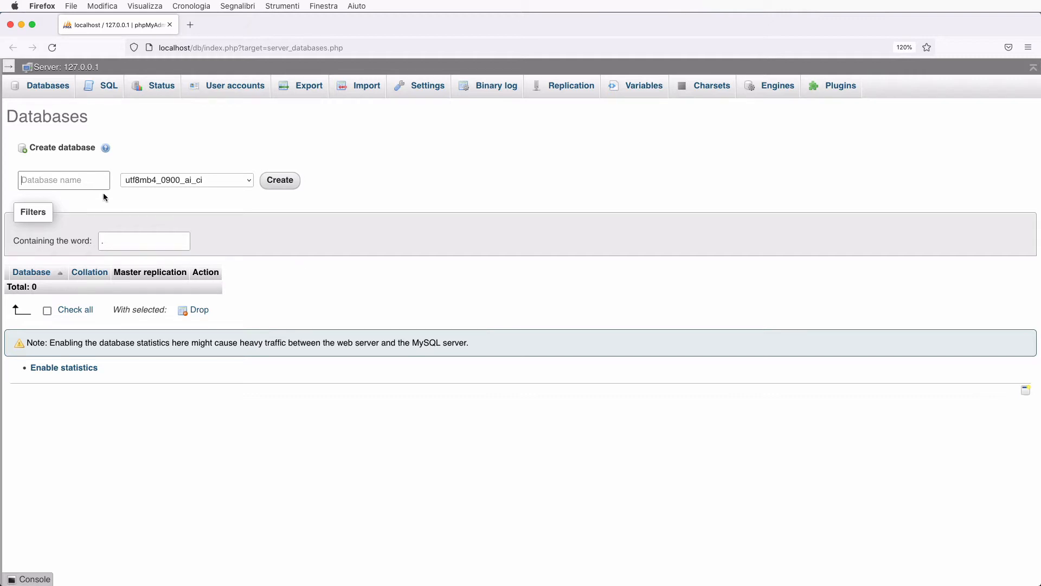
- Enter dada-crm as the Database name and create it
left_click(66, 180)
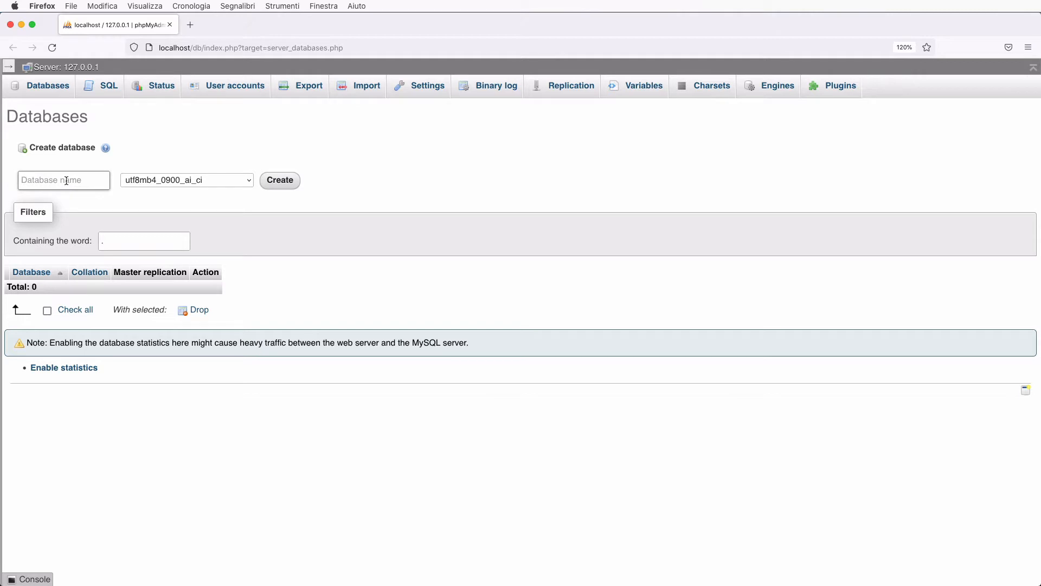
type("dada-crm")
left_click(281, 184)
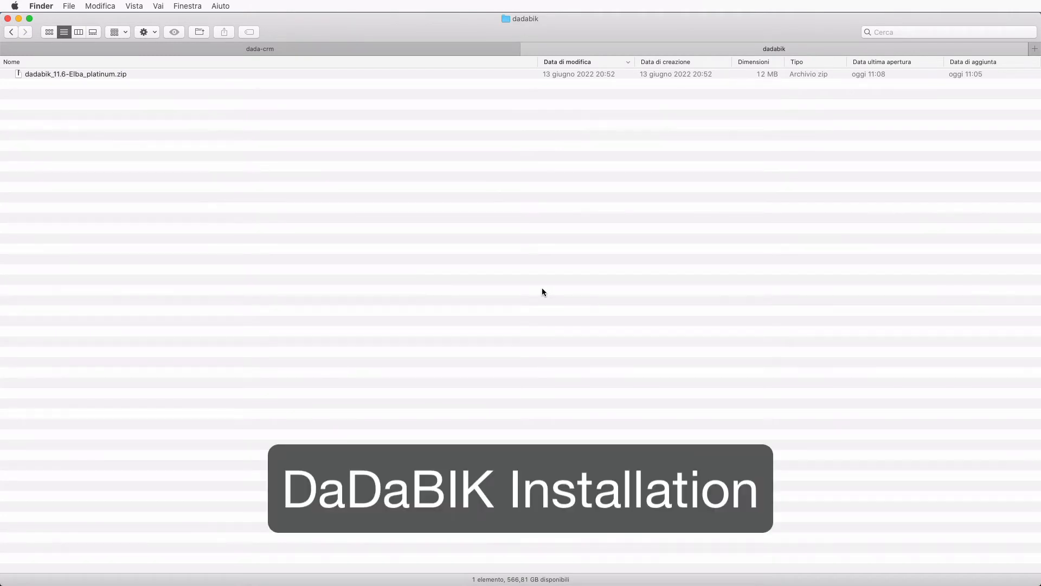
- Extract the dadabik_11.6-Elba_platinum zip and open its program_files folder
left_click(115, 76)
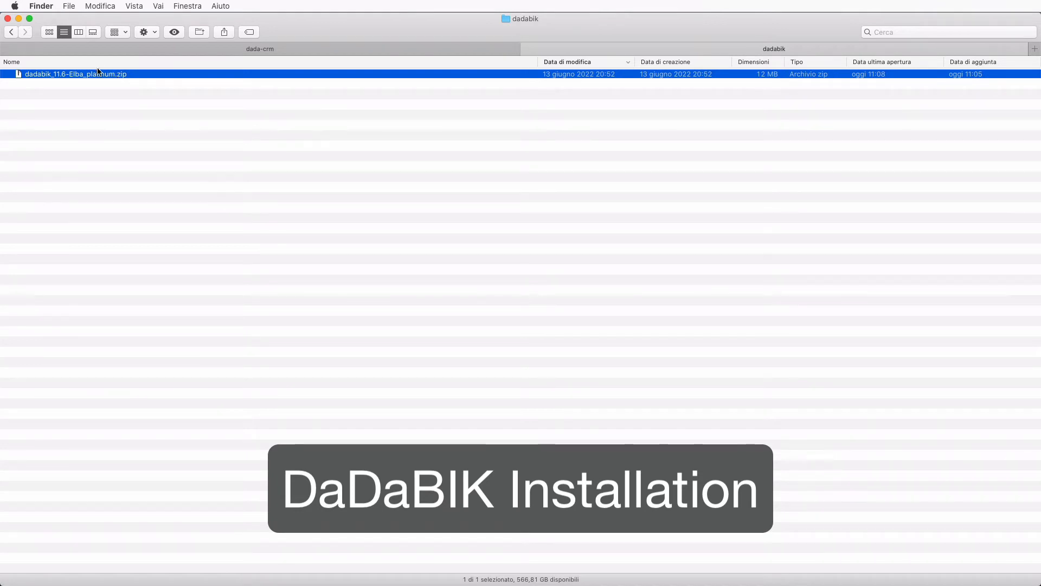
double_click(93, 77)
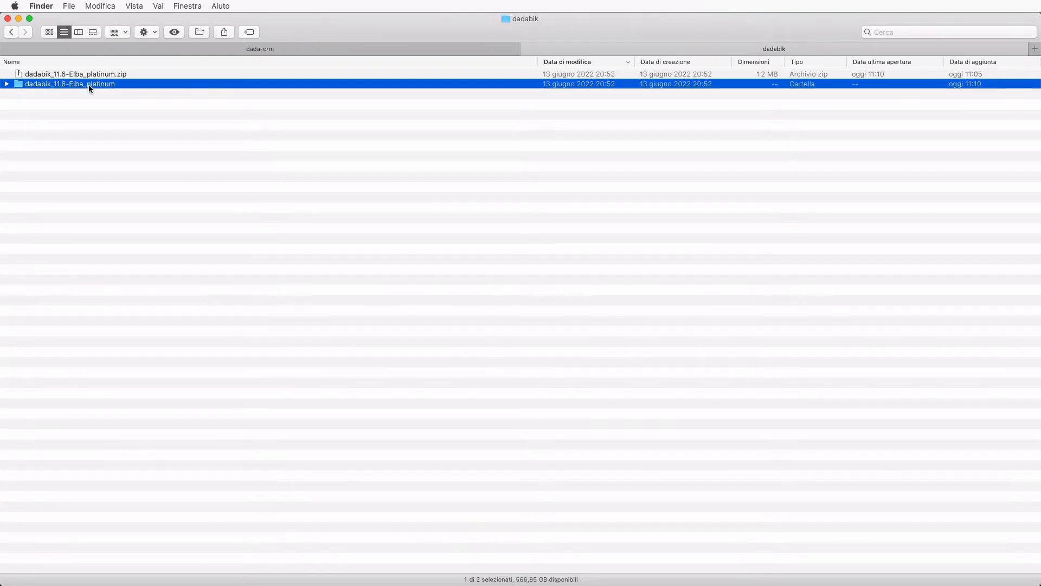
double_click(89, 84)
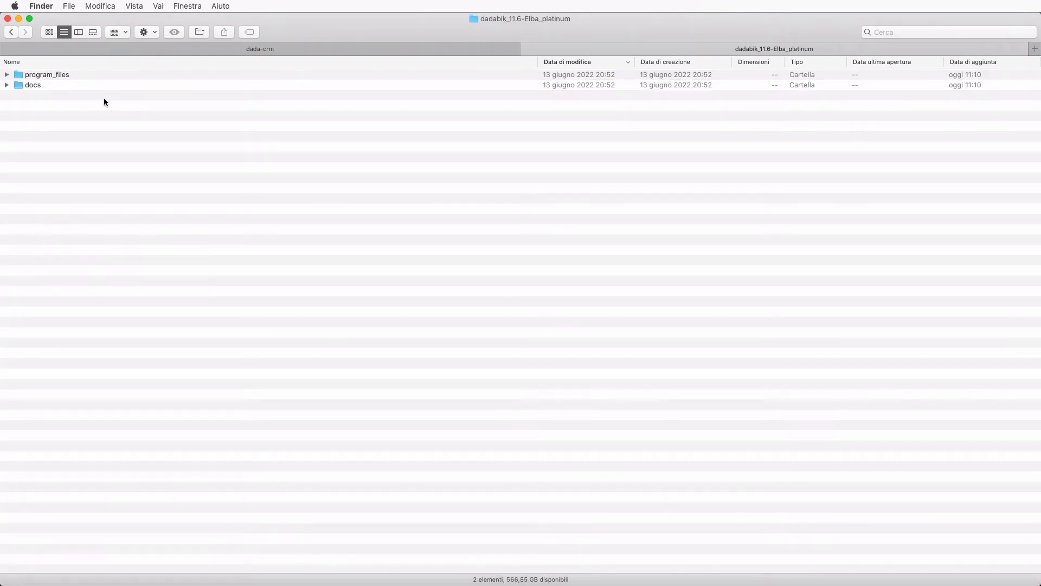
left_click(62, 88)
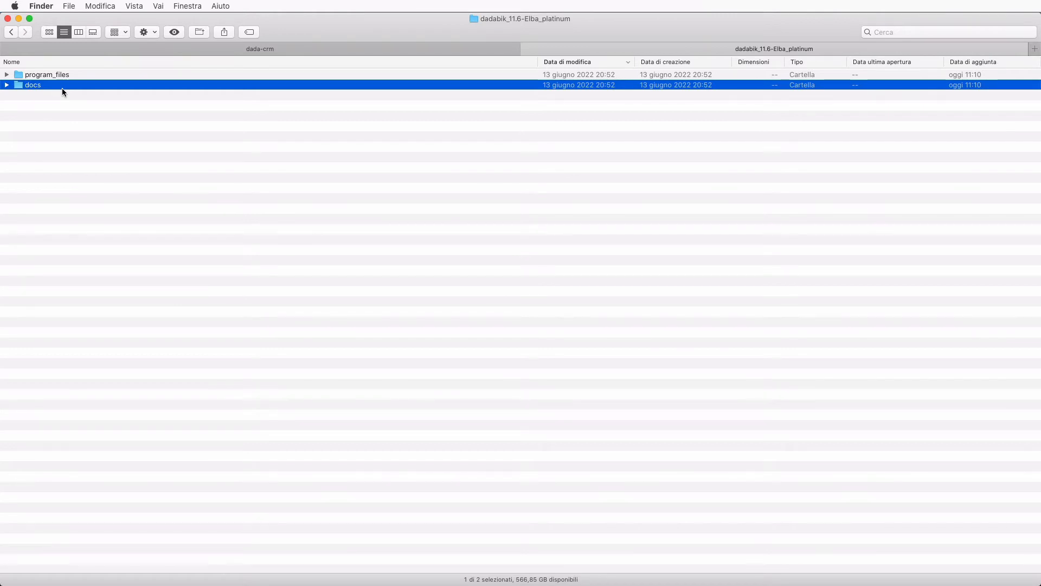
double_click(52, 75)
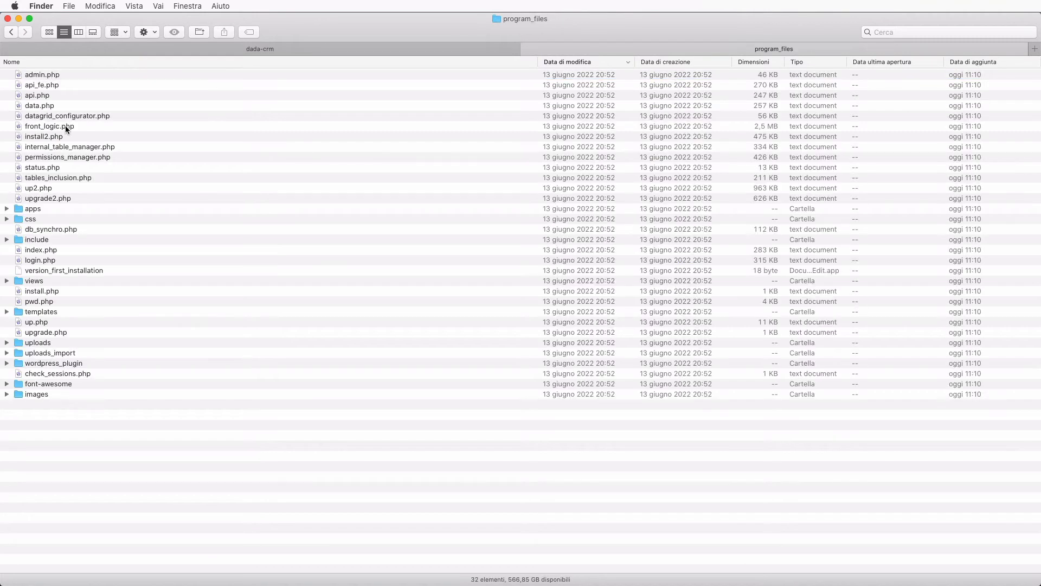
- Copy all 32 program_files items into the empty dada-crm folder
left_click(65, 125)
key("super+a")
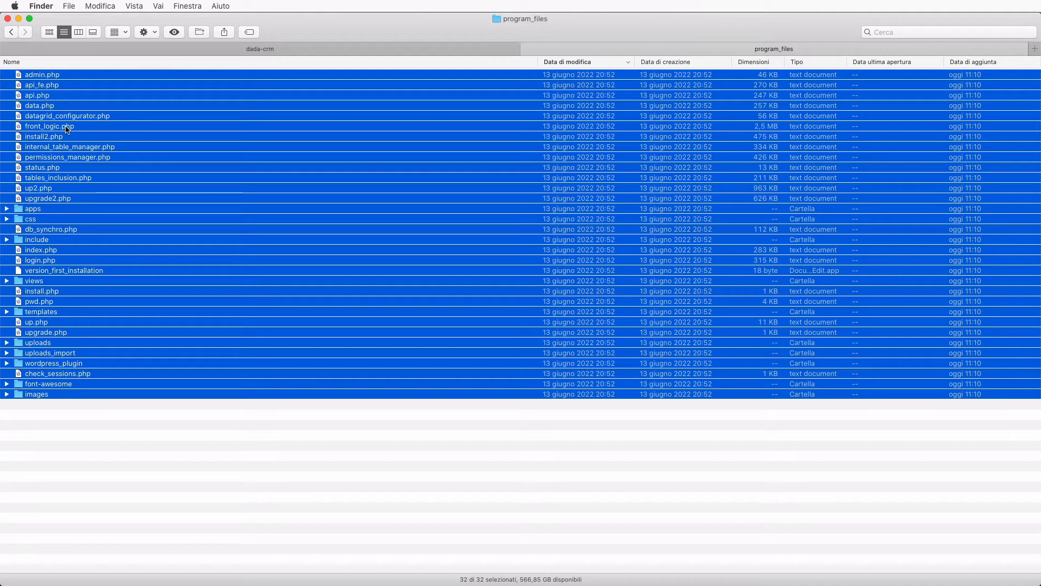
left_click(201, 49)
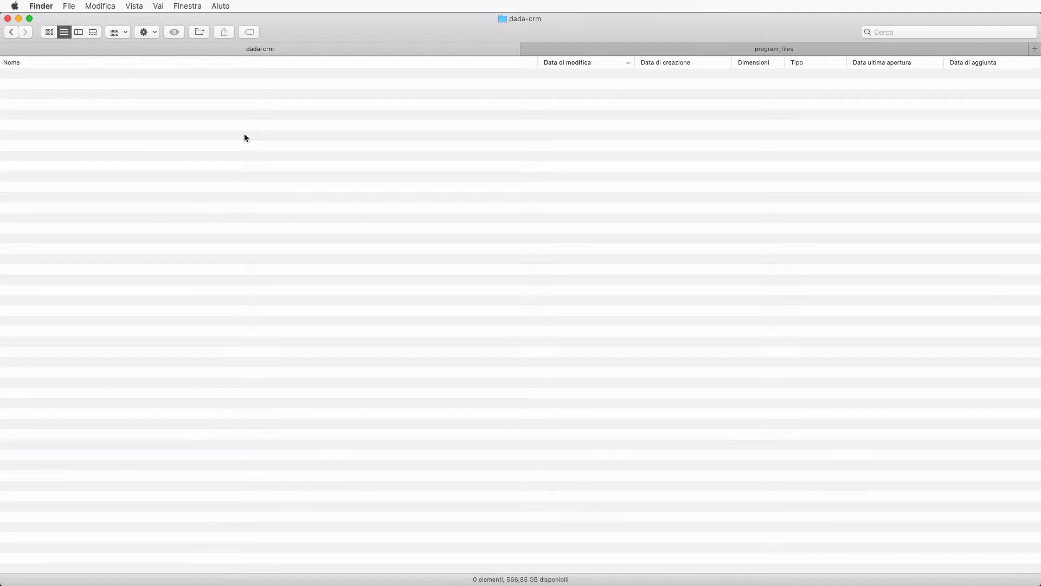
key("super+v")
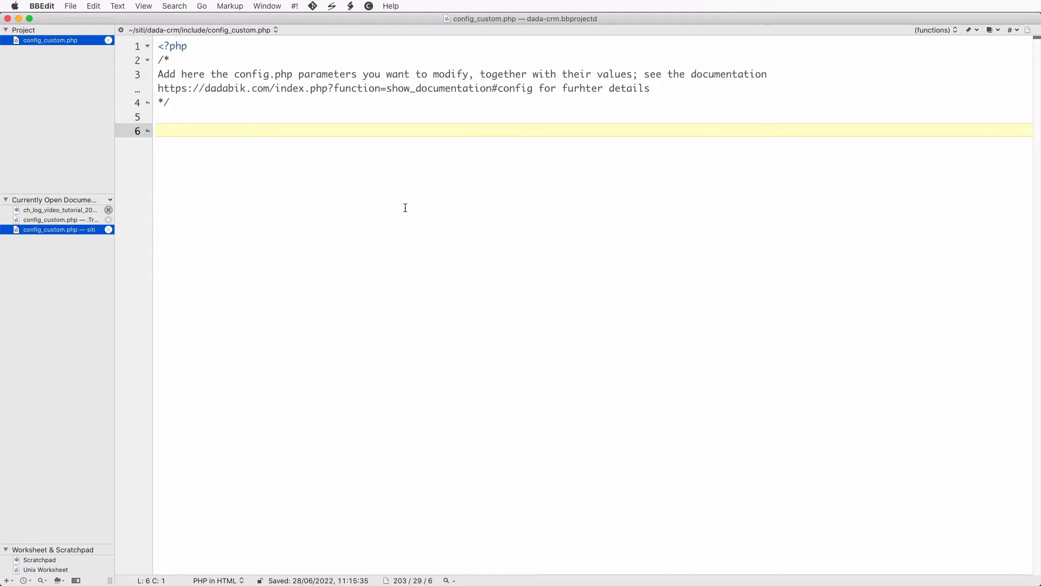
- Select the manual's sample config_custom.php settings from $serial_number through $timezone
key("super+Tab")
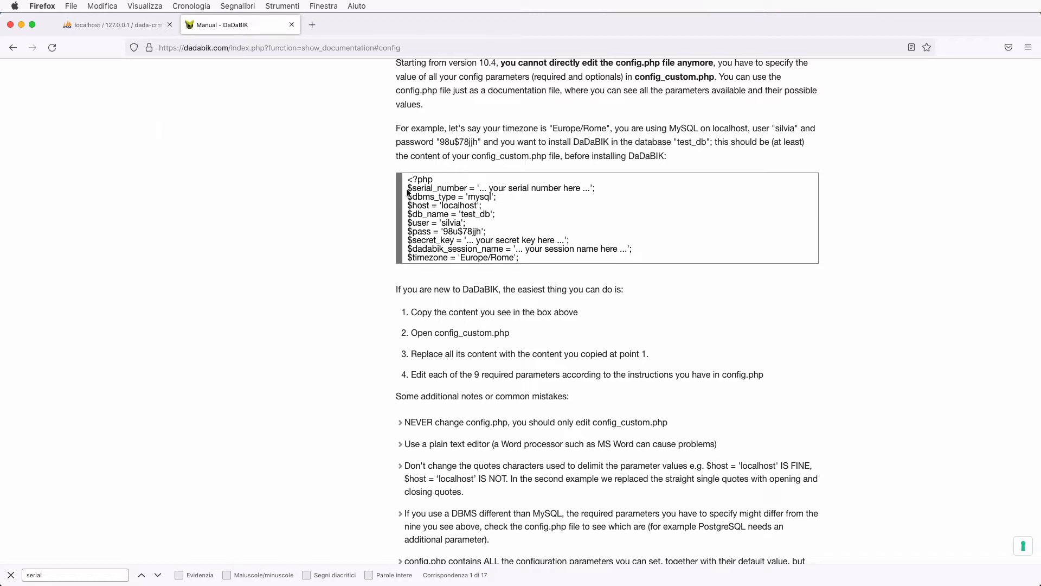
left_click_drag(408, 192, 544, 257)
key("super+c")
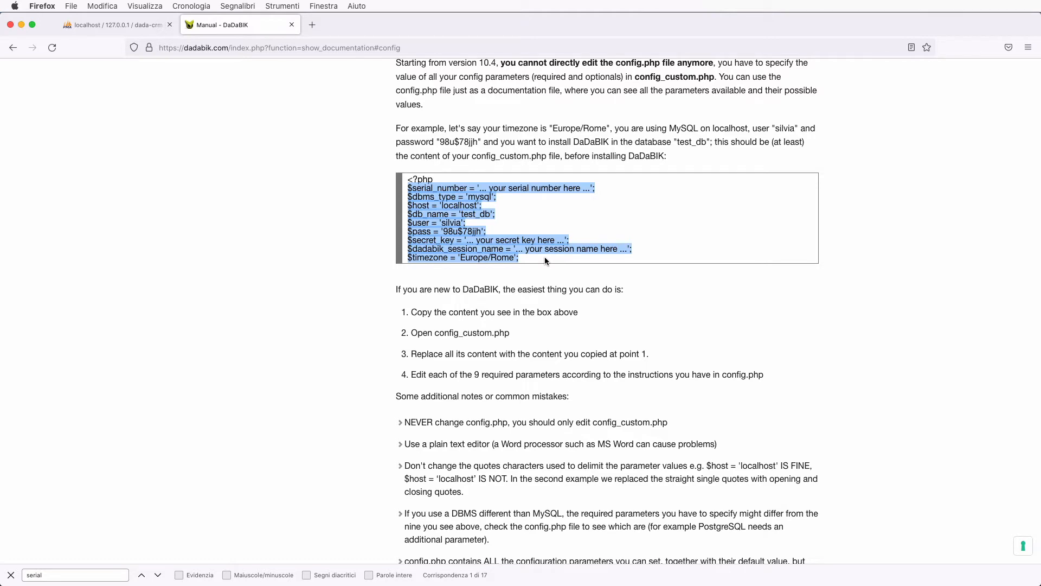
key("super+Tab")
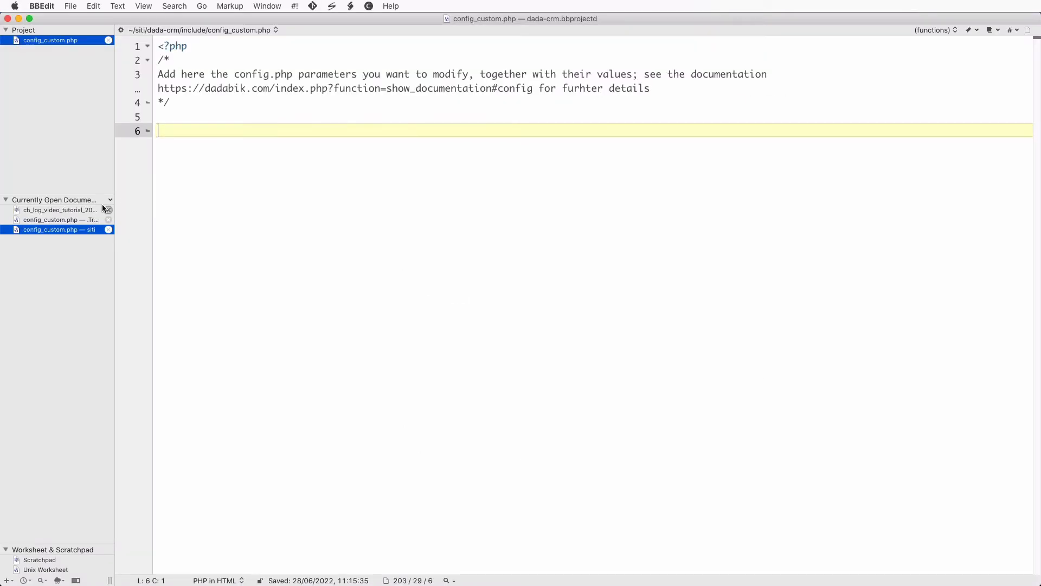
- Paste the sample settings at line 6 and blank the serial number, mysql, localhost and test_db values
key("super+v")
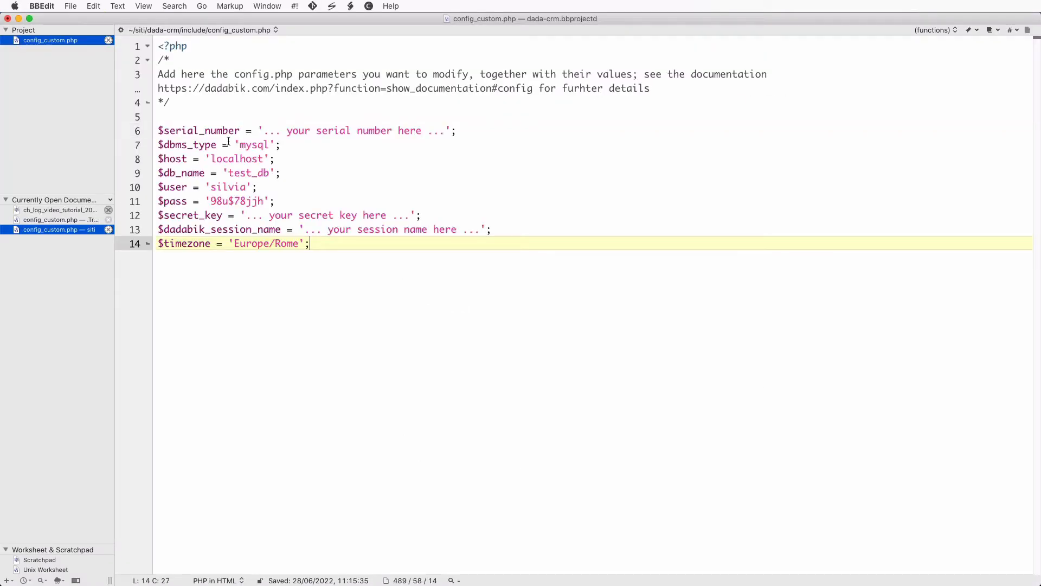
left_click(263, 130)
left_click(446, 130, "shift")
key("BackSpace")
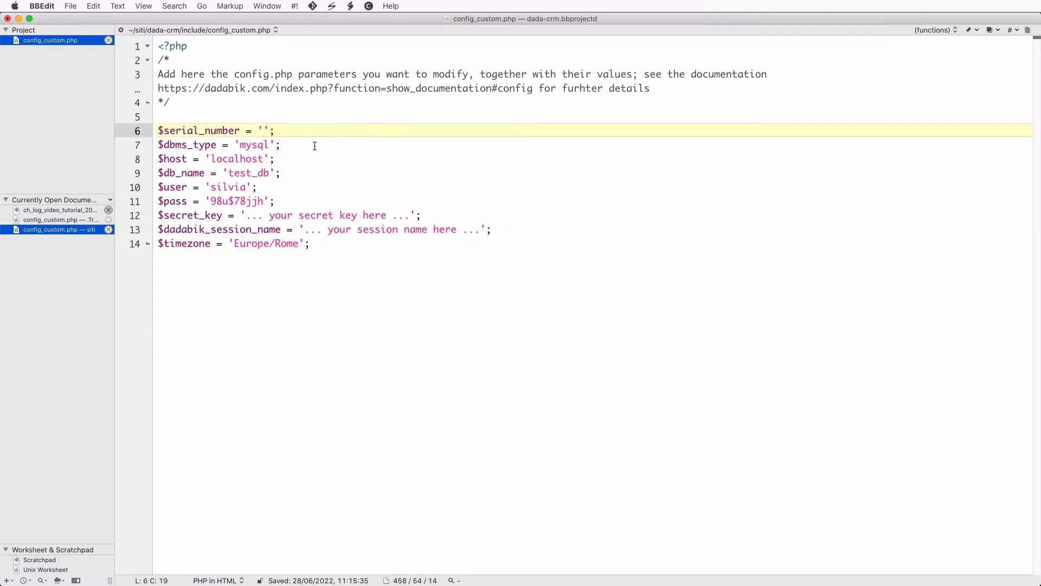
left_click(249, 134)
double_click(253, 144)
key("BackSpace")
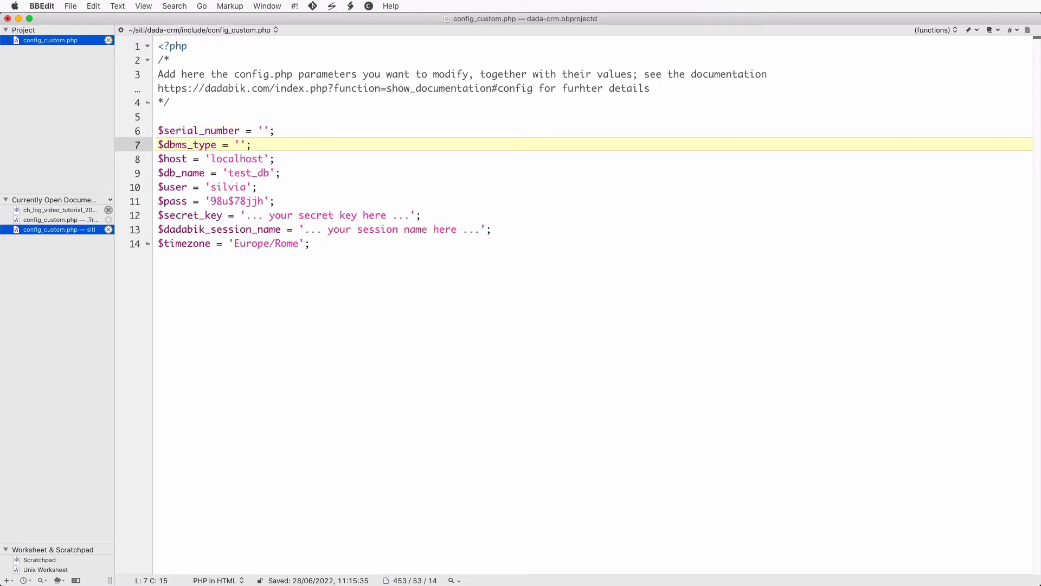
double_click(248, 159)
key("BackSpace")
double_click(248, 173)
key("BackSpace")
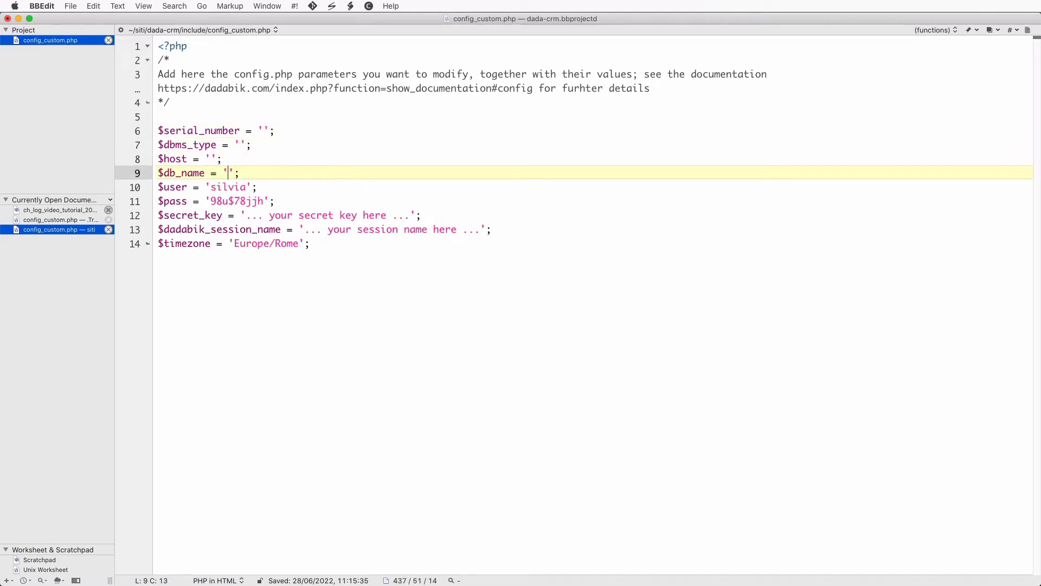
- Blank the sample user, password, secret key and session name values, keeping timezone 'Europe/Rome'
double_click(232, 187)
key("BackSpace")
double_click(256, 202)
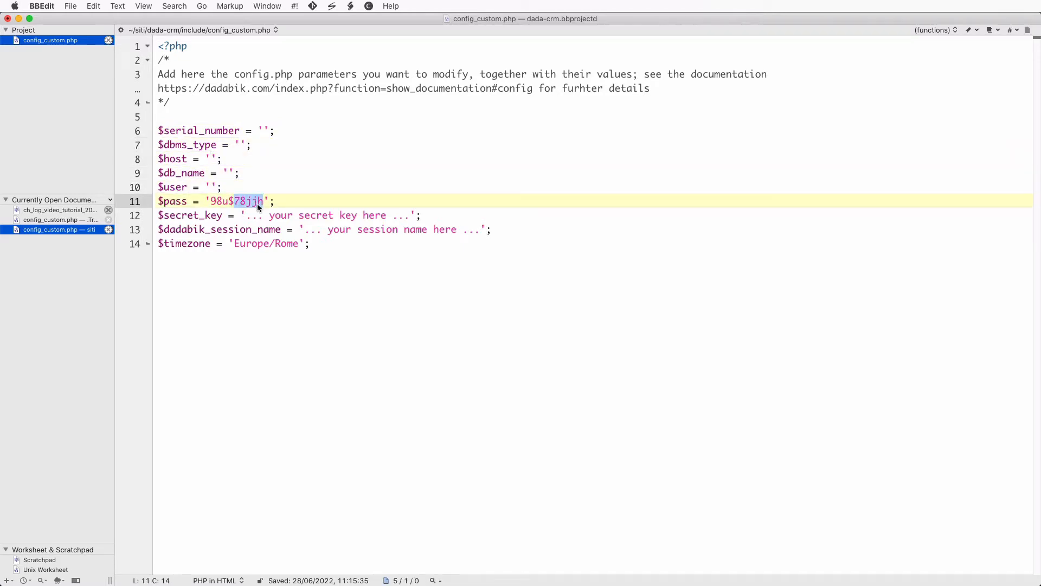
key("BackSpace")
key("BackSpace")
key("BackSpace")
key("BackSpace")
key("BackSpace")
left_click(410, 215)
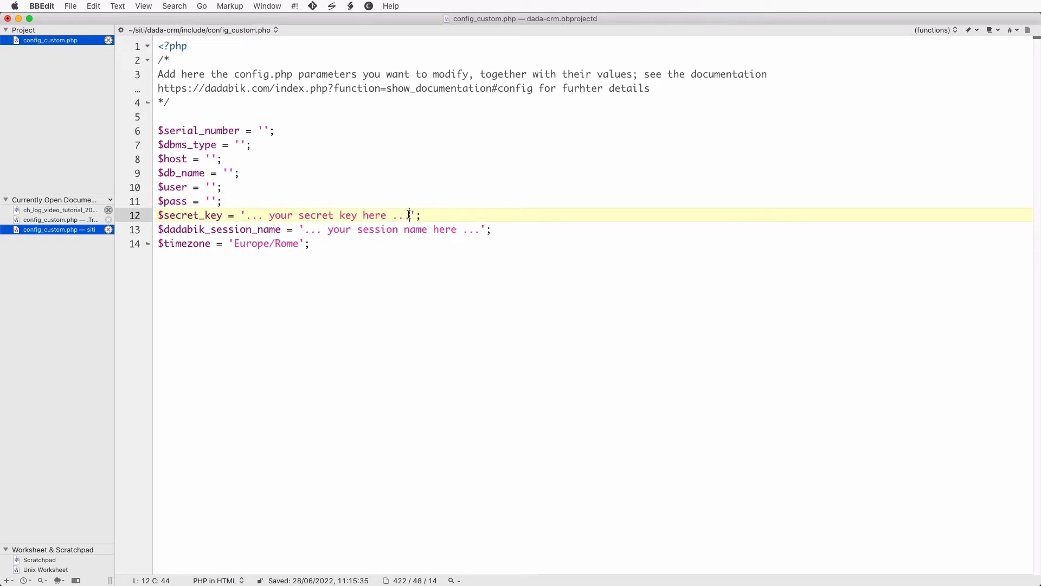
left_click(245, 215, "shift")
key("BackSpace")
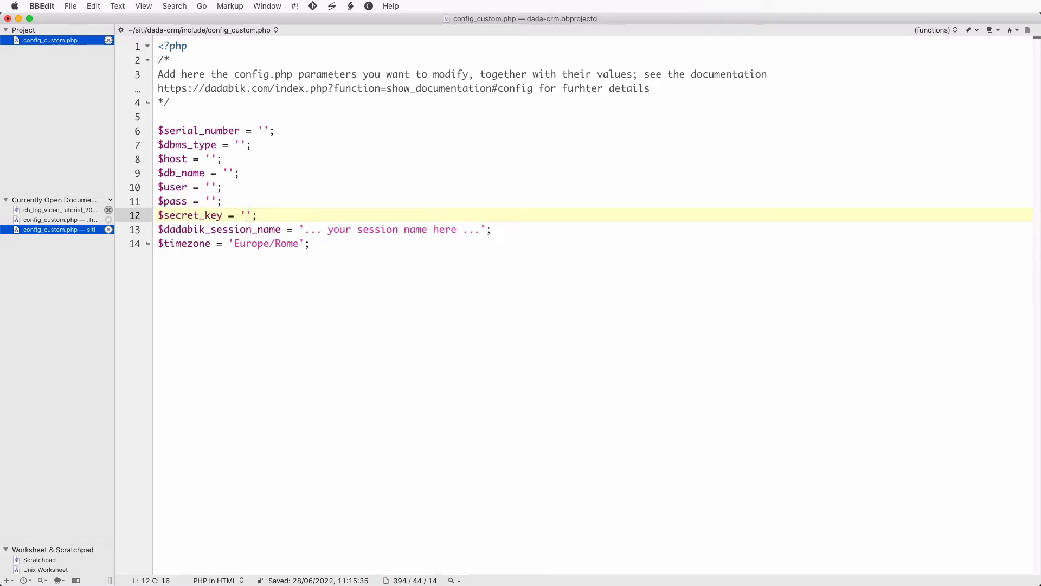
left_click(480, 229)
left_click(304, 229, "shift")
key("BackSpace")
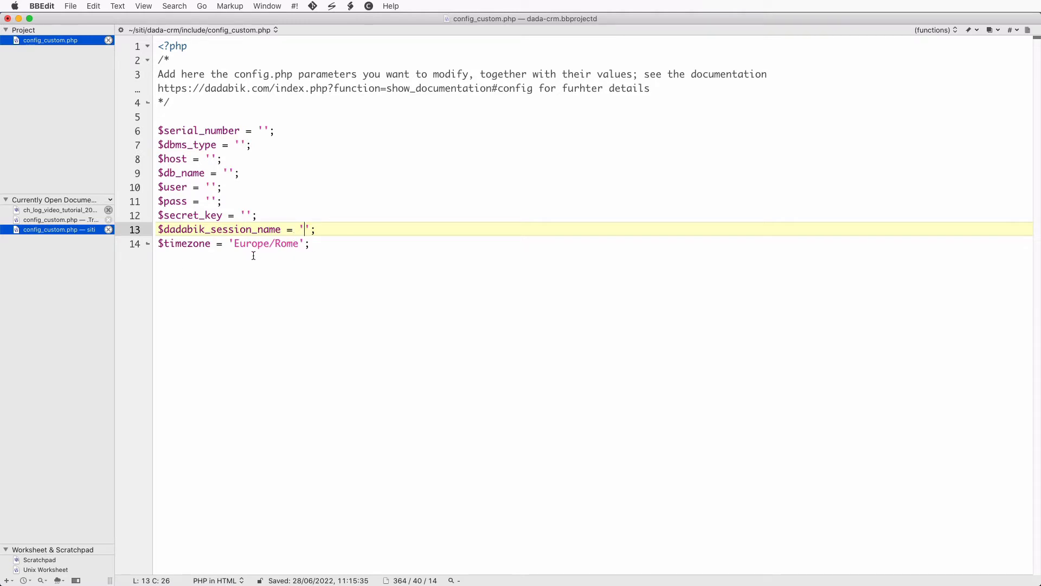
left_click(264, 130)
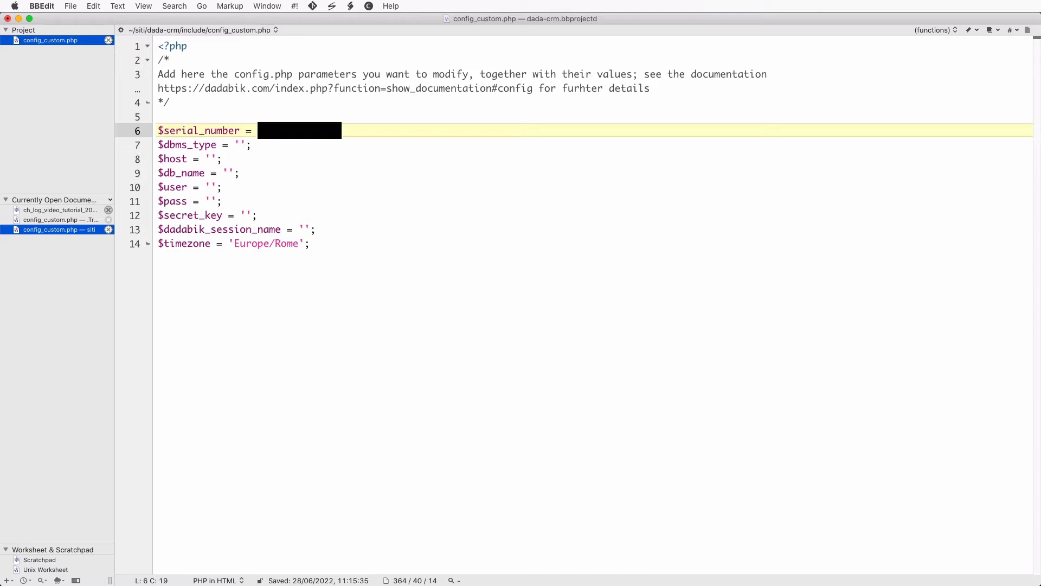
- Fill in the serial number, dbms_type 'mysql', host '127.0.0.1', and db_name and user 'dada-crm'
key("super+v")
left_click(239, 142)
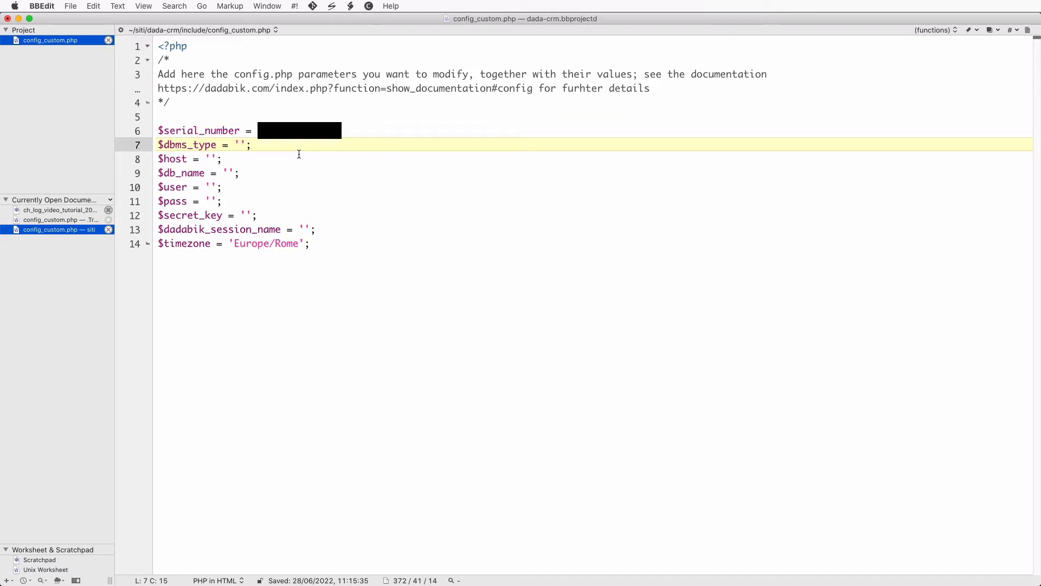
type("mysql")
left_click(211, 158)
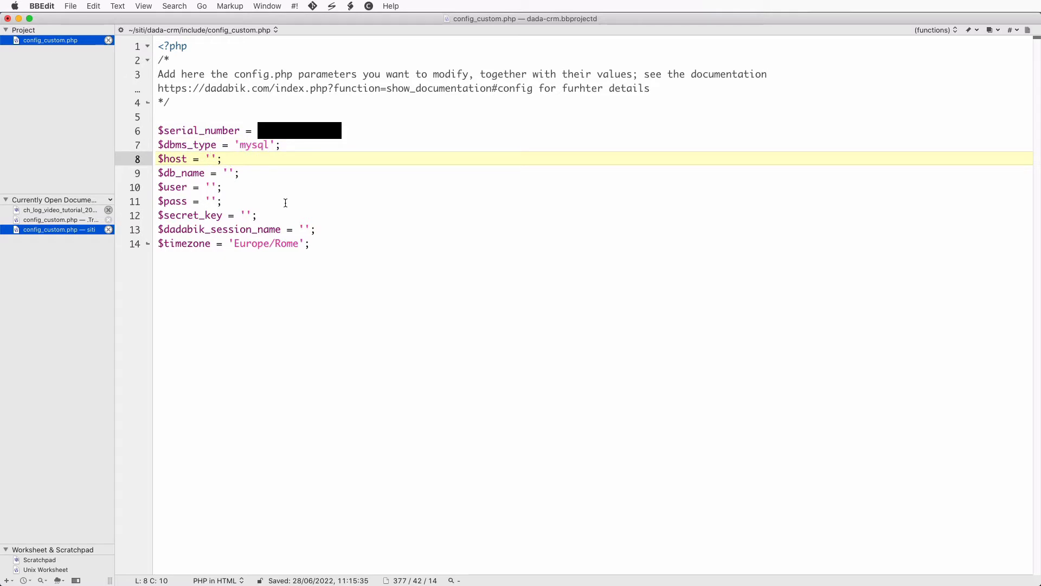
type("127.0.0.1")
left_click(249, 174)
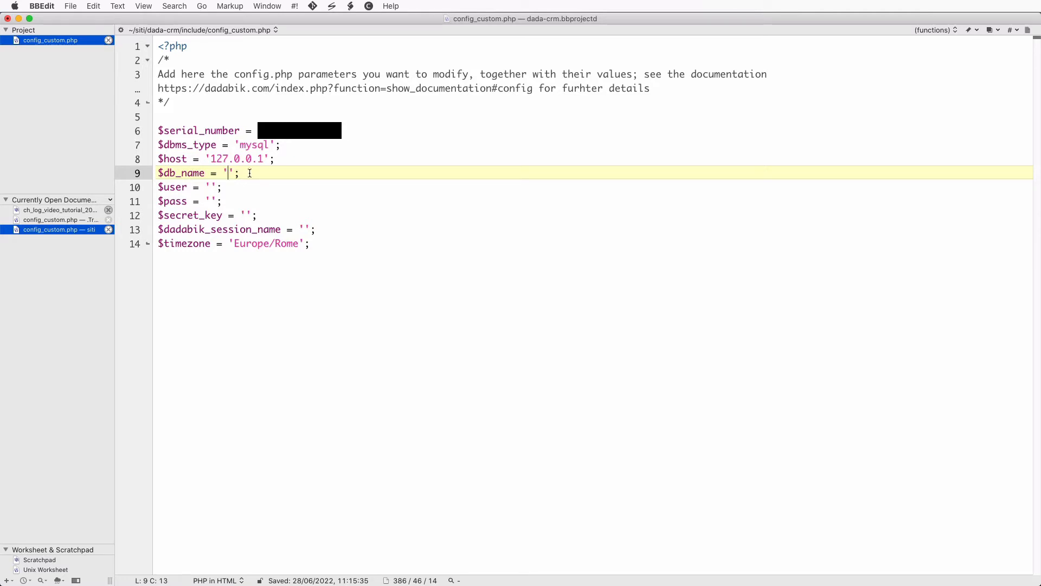
type("dada-crm")
left_click(210, 186)
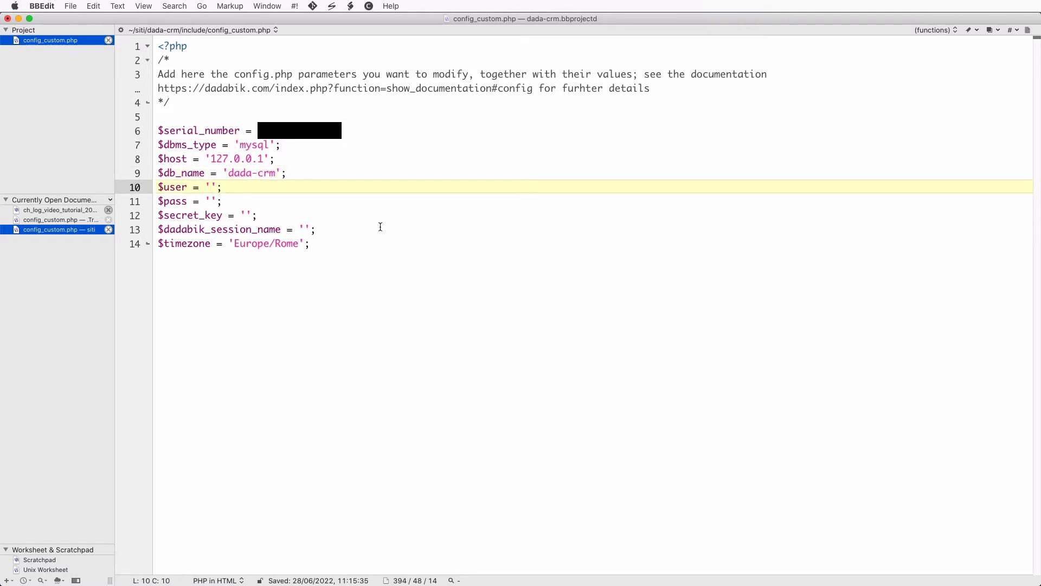
type("dada-crm")
left_click(213, 201)
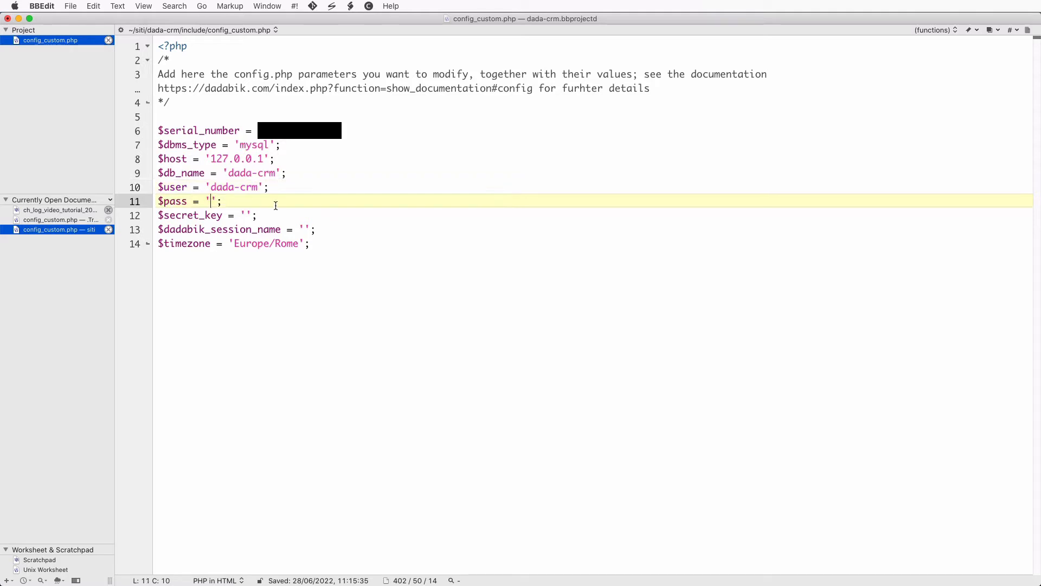
- Enter the database password, a random secret key and a random session name, then save config_custom.php
left_click(248, 216)
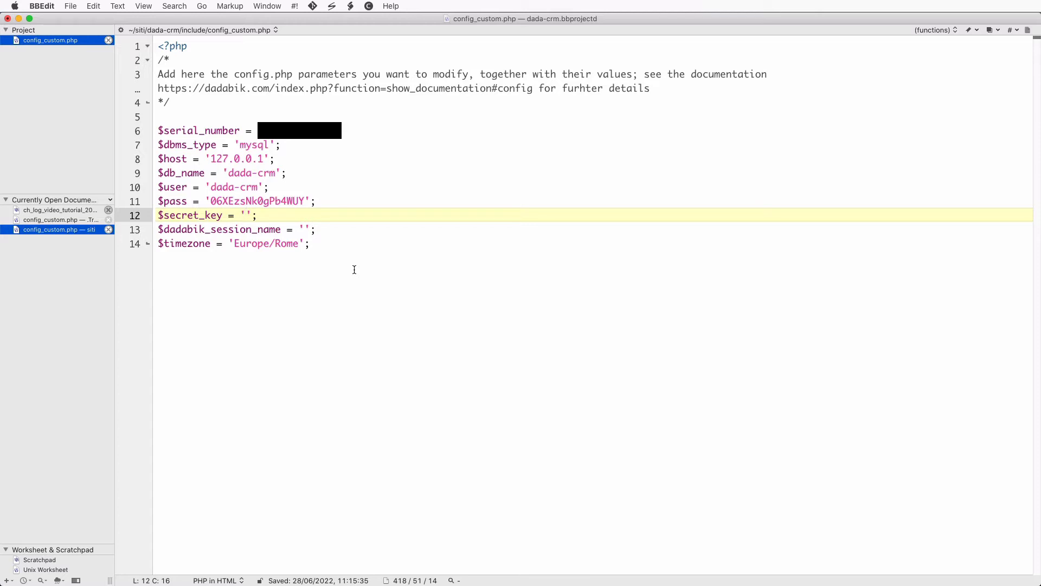
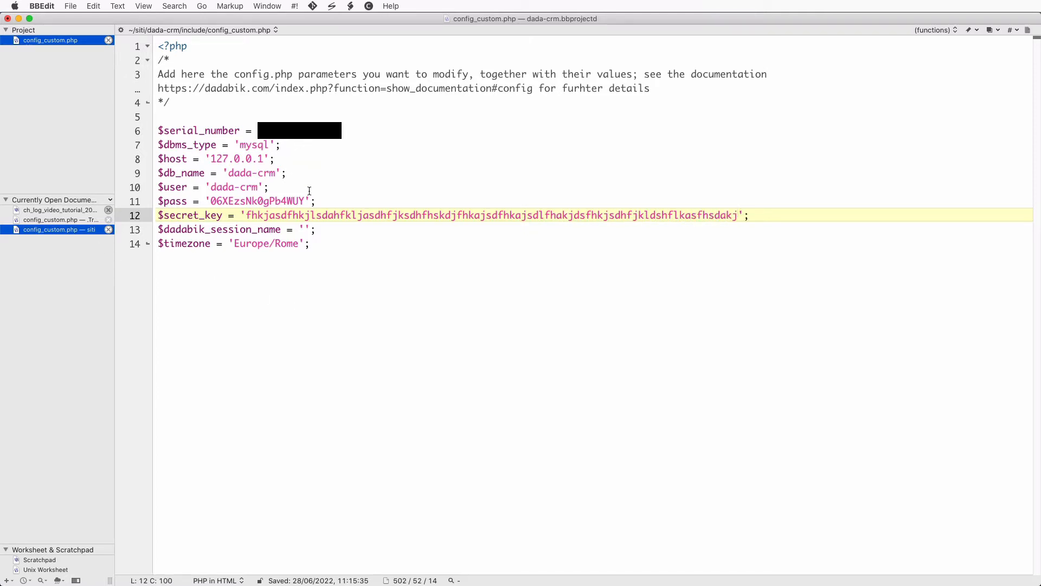
left_click(306, 231)
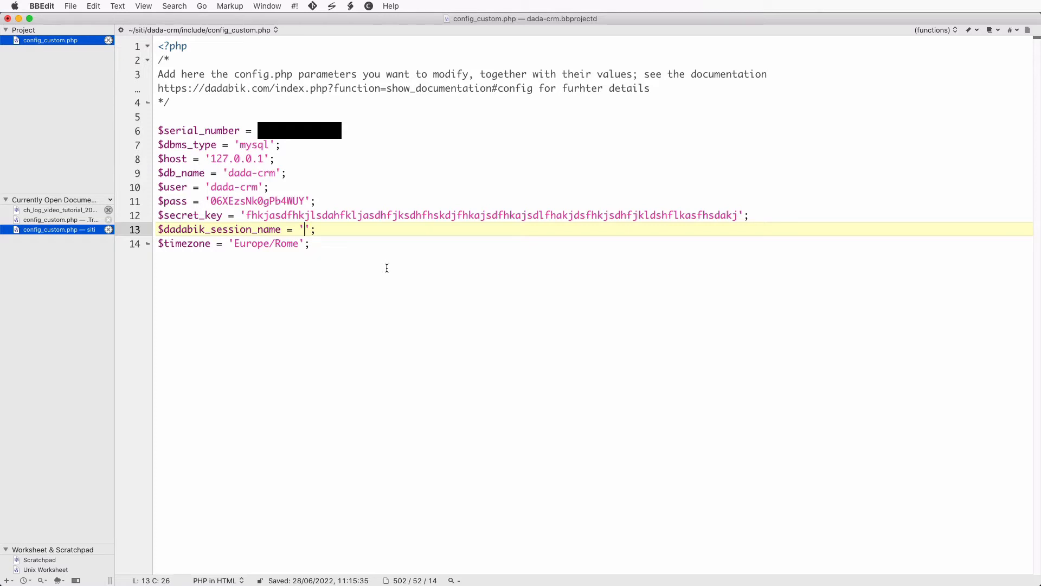
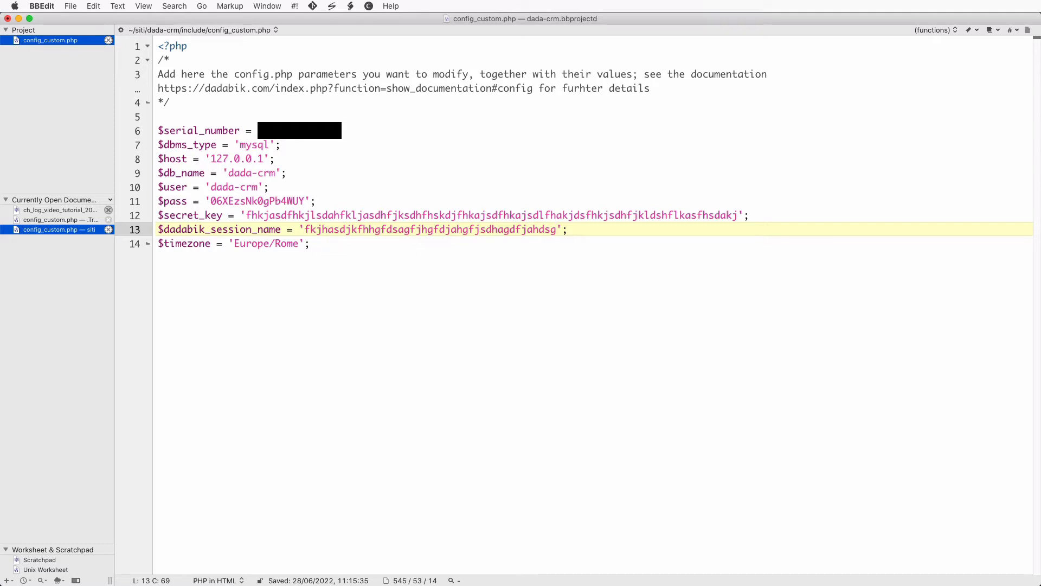
left_click(349, 215)
key("super+s")
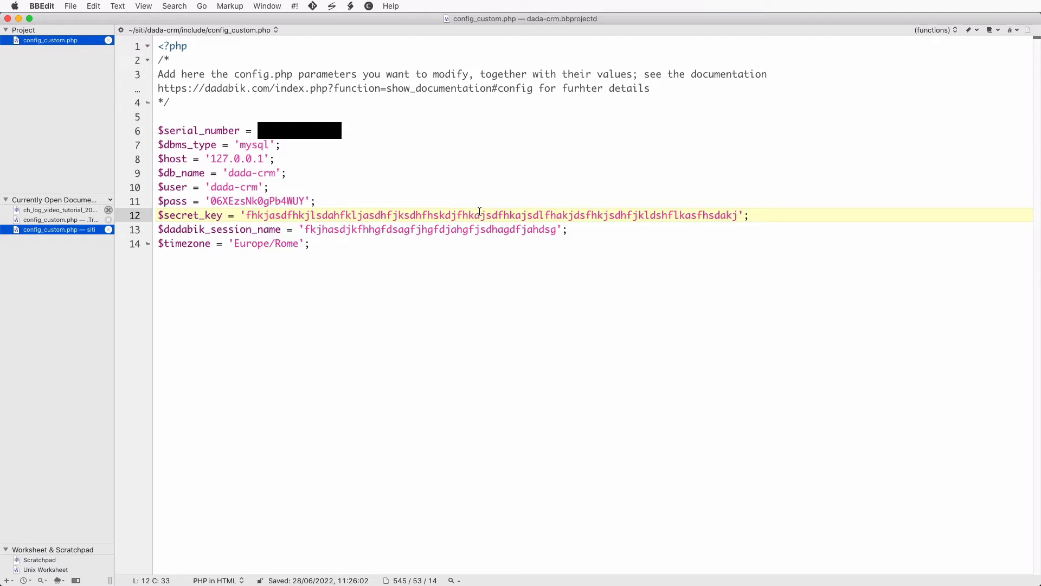
key("super+Tab")
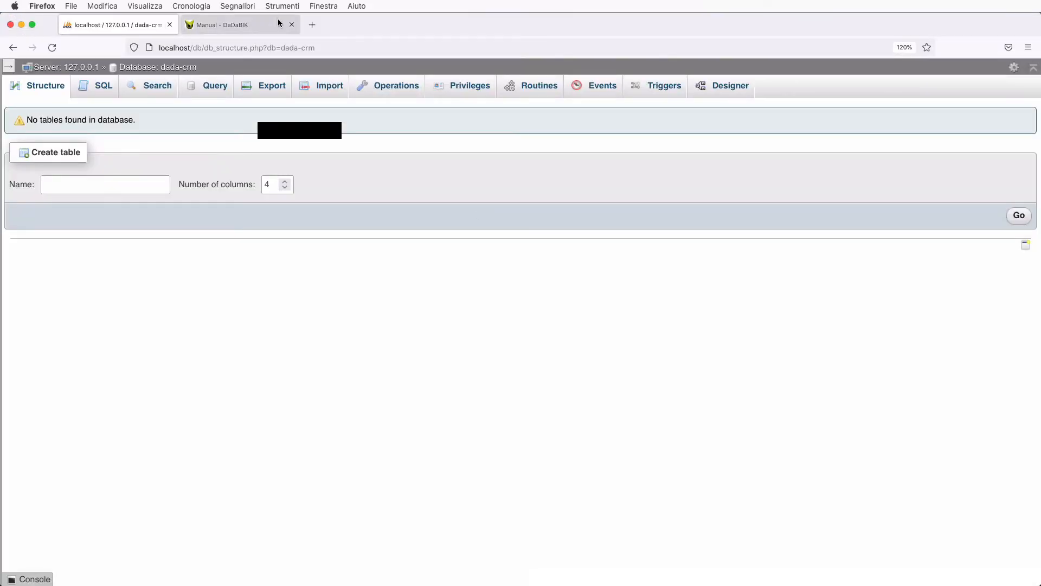
- Load localhost/dada-crm/install.php in Firefox to see the requirements check
left_click(258, 23)
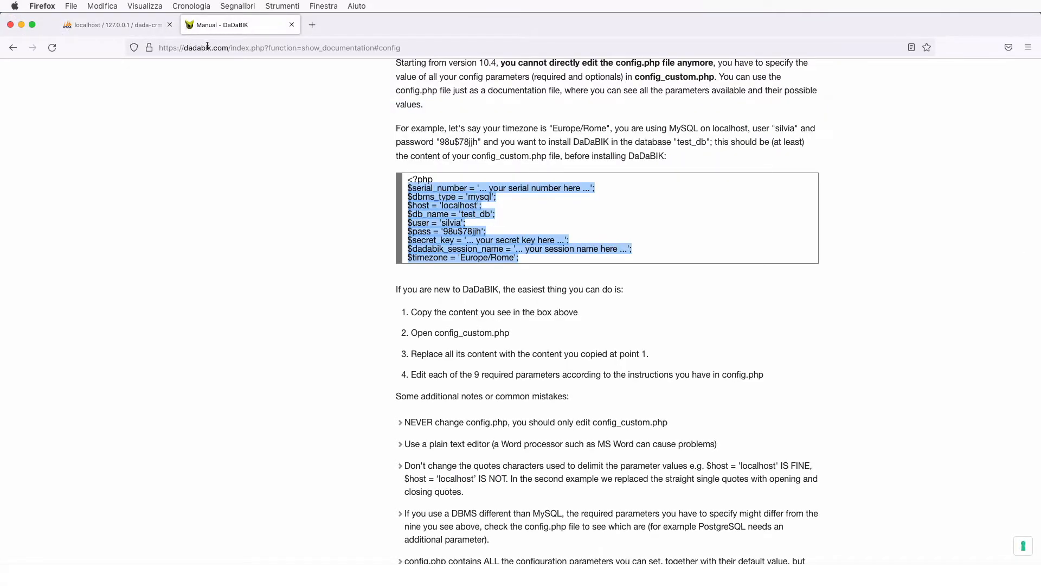
left_click(207, 47)
type("localhost")
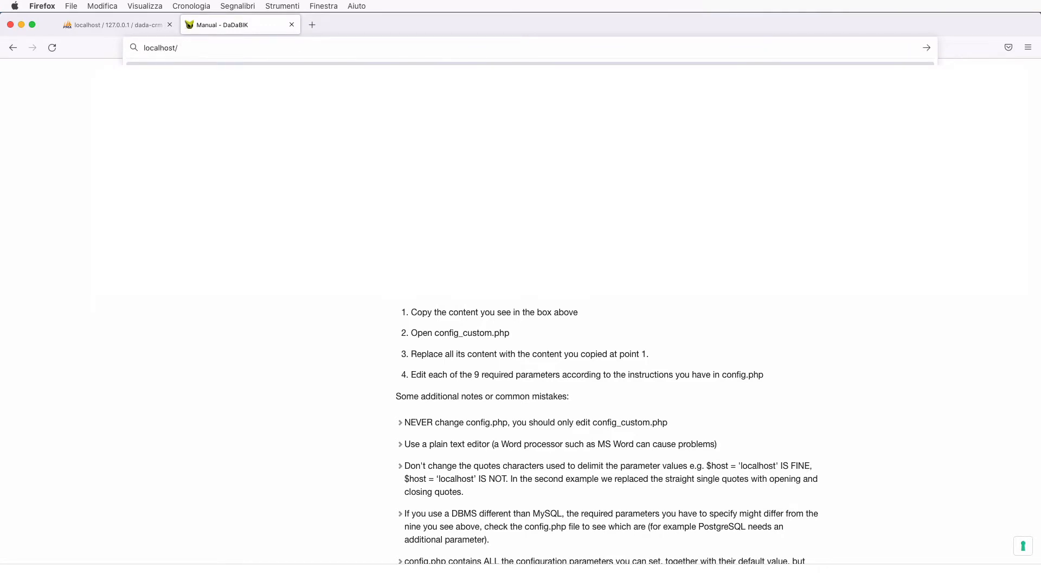
type("/dada-crm")
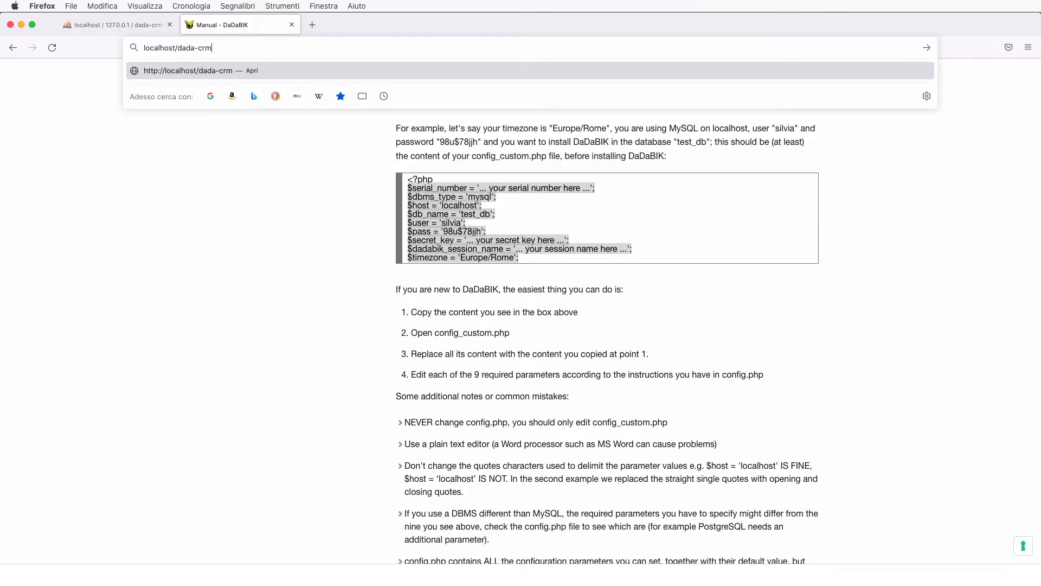
type("/install.php")
key("Return")
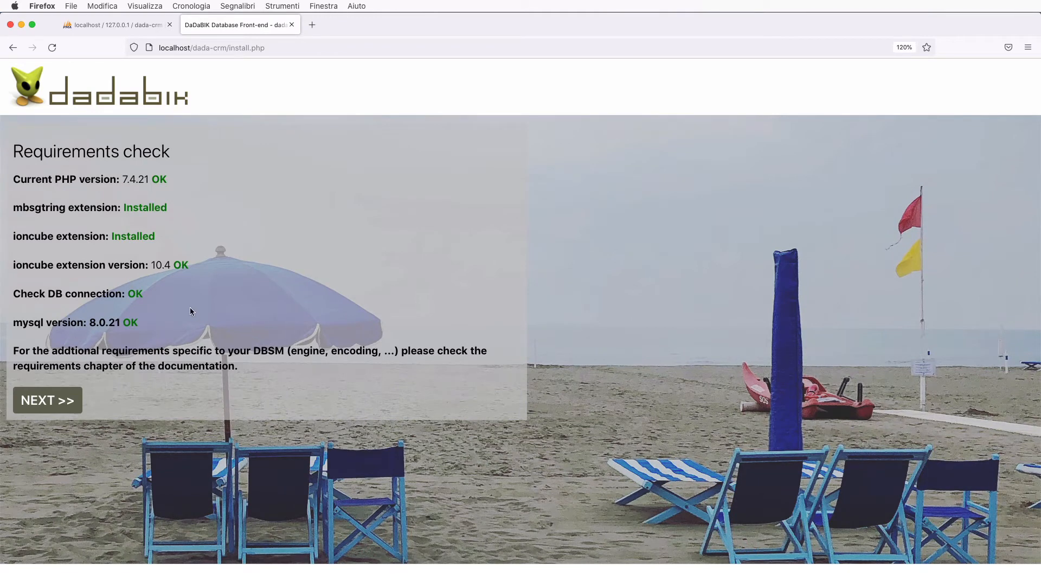
- Install a new blank DaDaBIK application after accepting the license, then go to the new application
left_click(47, 401)
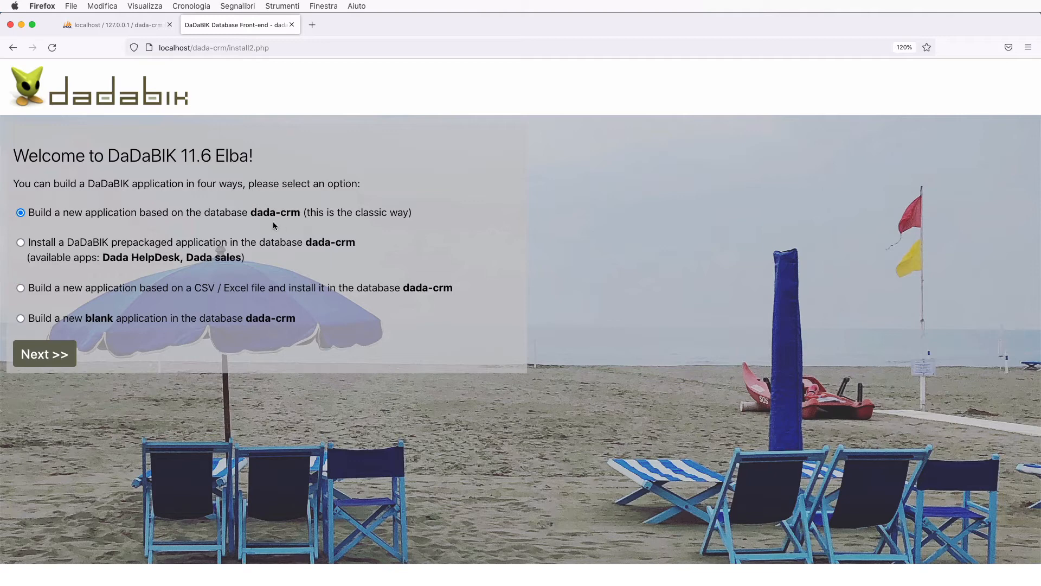
left_click(21, 318)
left_click(55, 357)
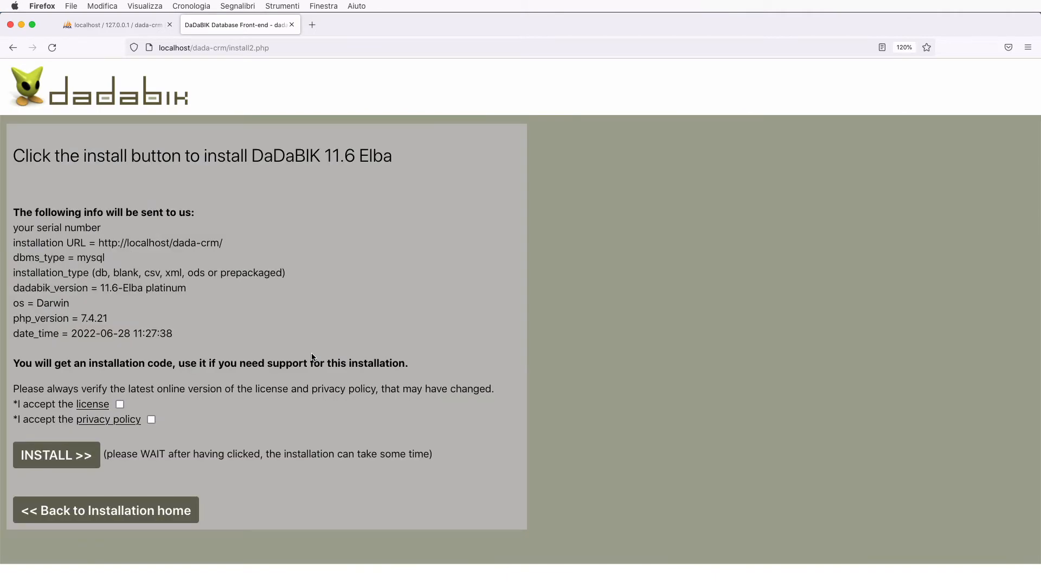
left_click(120, 404)
left_click(69, 465)
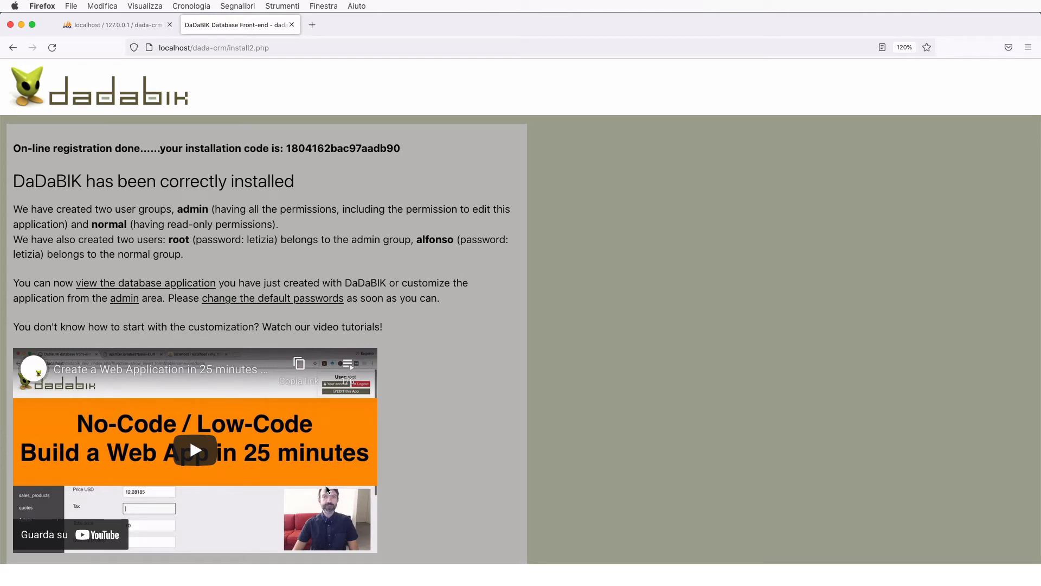
left_click(124, 281)
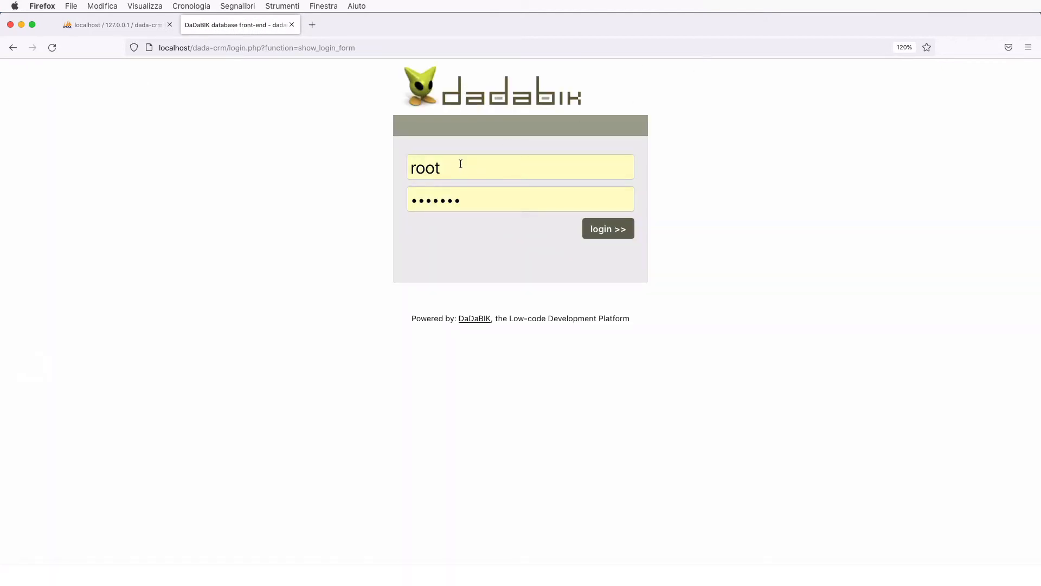
- Log in as root, replacing the autofilled password with the account password
double_click(437, 205)
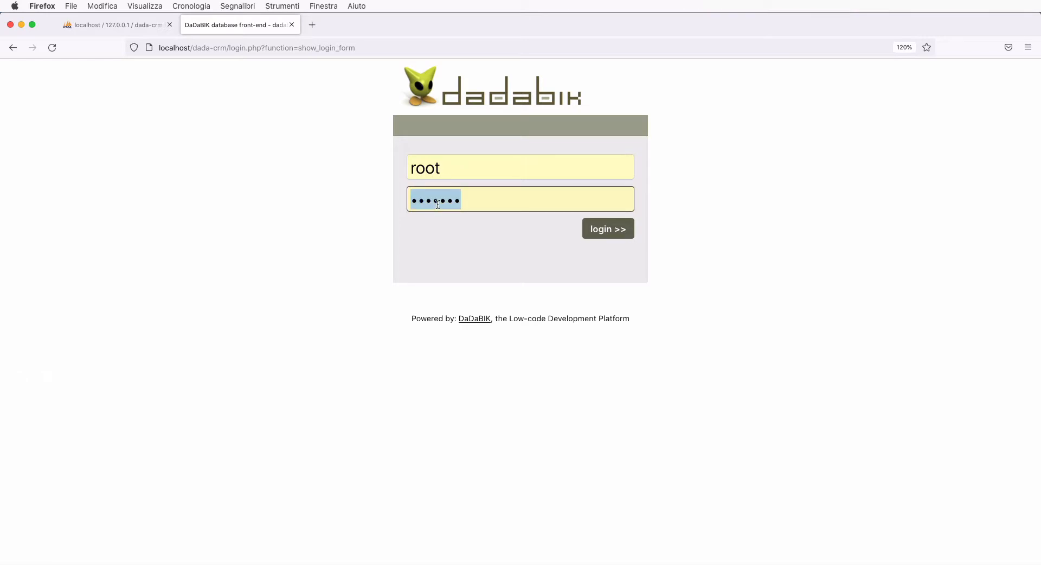
type("•••••••")
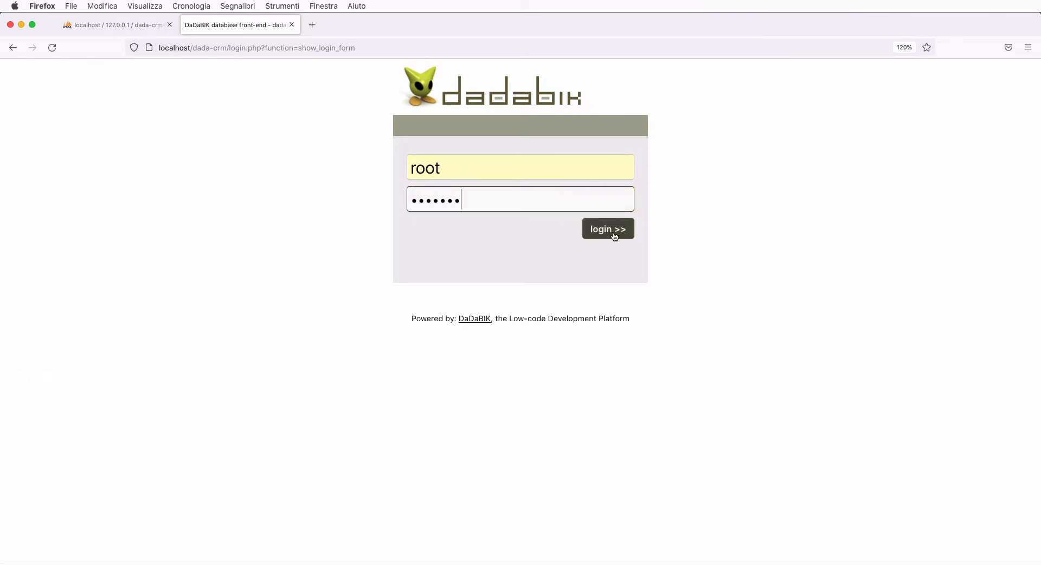
left_click(617, 234)
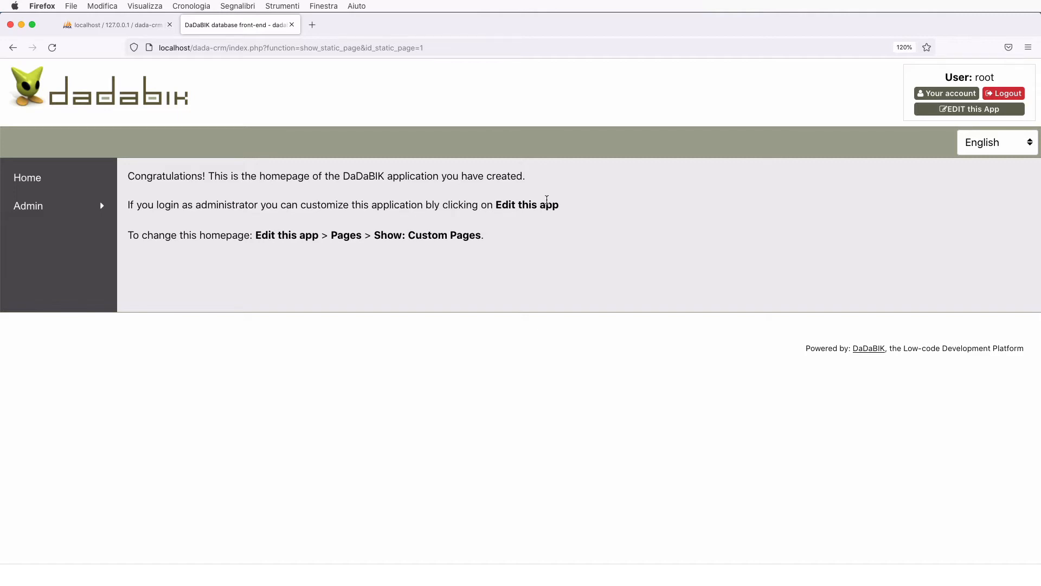
- Browse the Admin users and groups lists, then enter the application's admin area
left_click(27, 208)
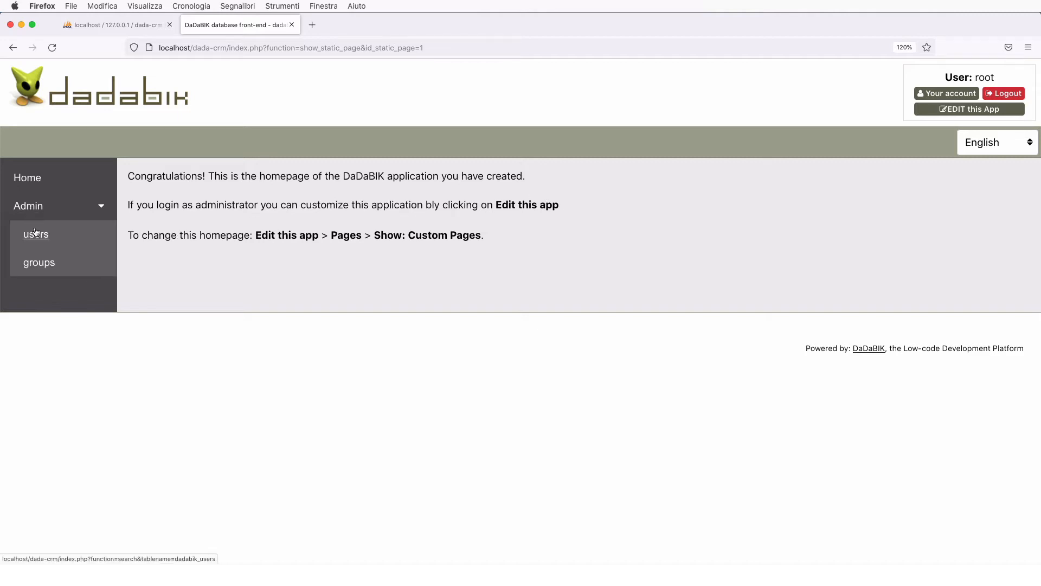
left_click(36, 236)
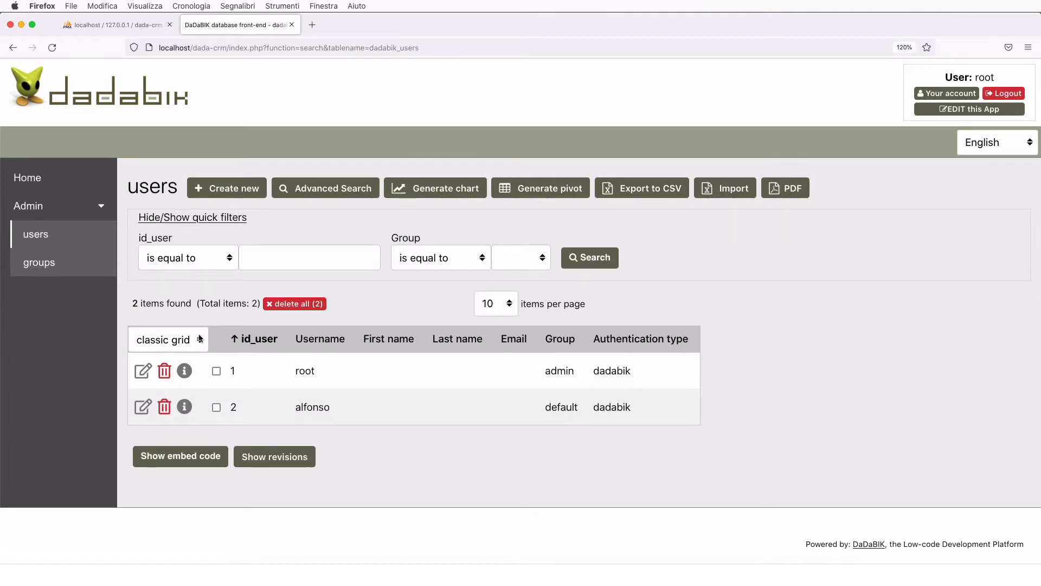
left_click(42, 265)
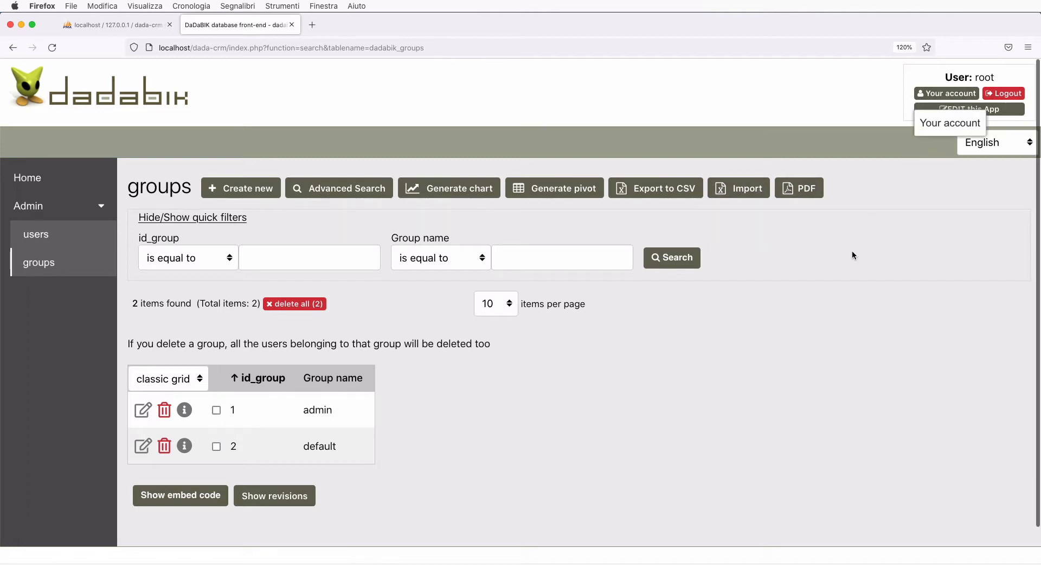
left_click(28, 239)
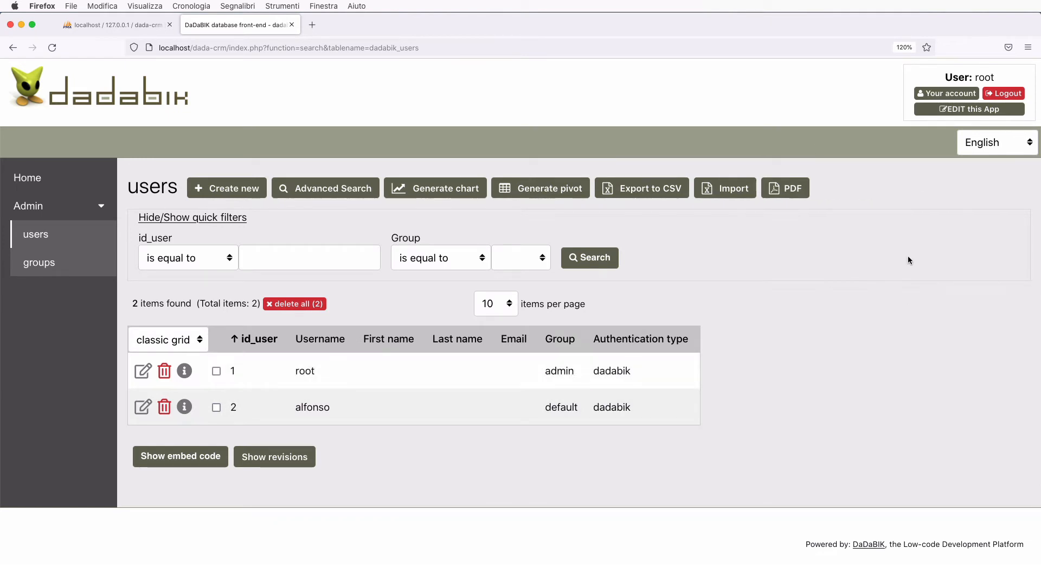
left_click(950, 110)
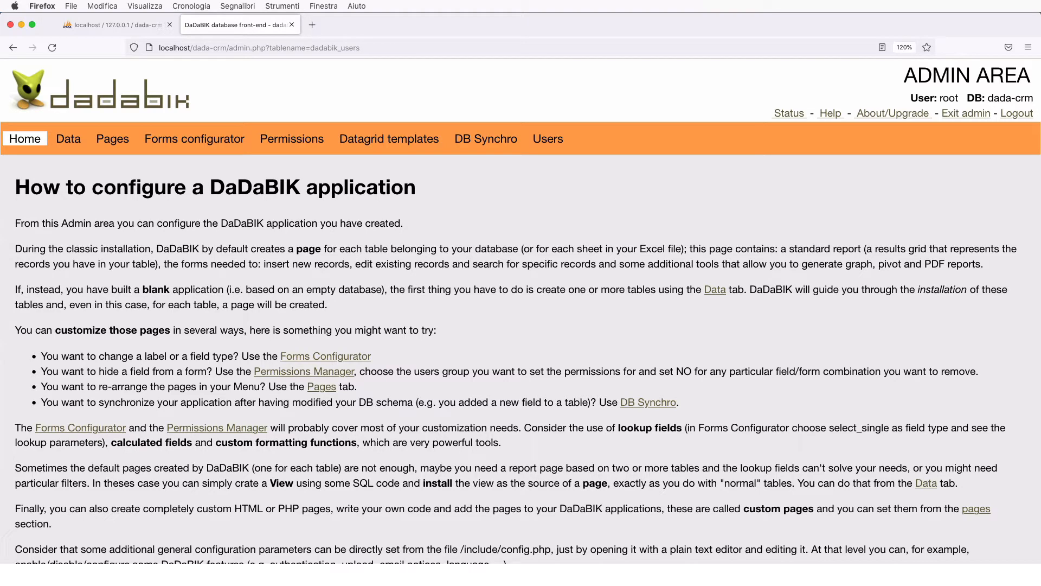
- Set Install & enable tables on creation to Yes in Data settings and copy the required parameter name
left_click(68, 139)
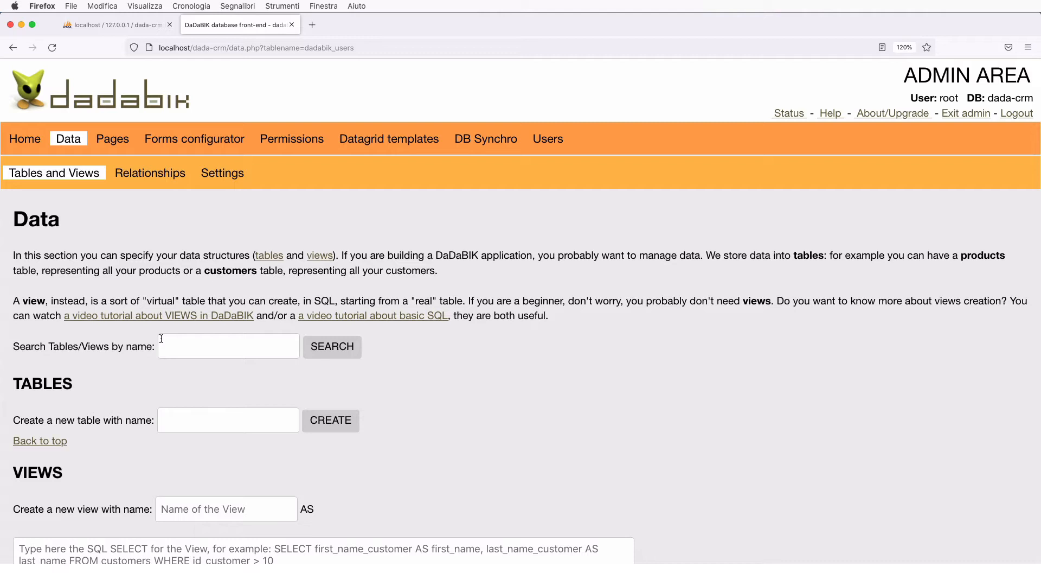
left_click(225, 173)
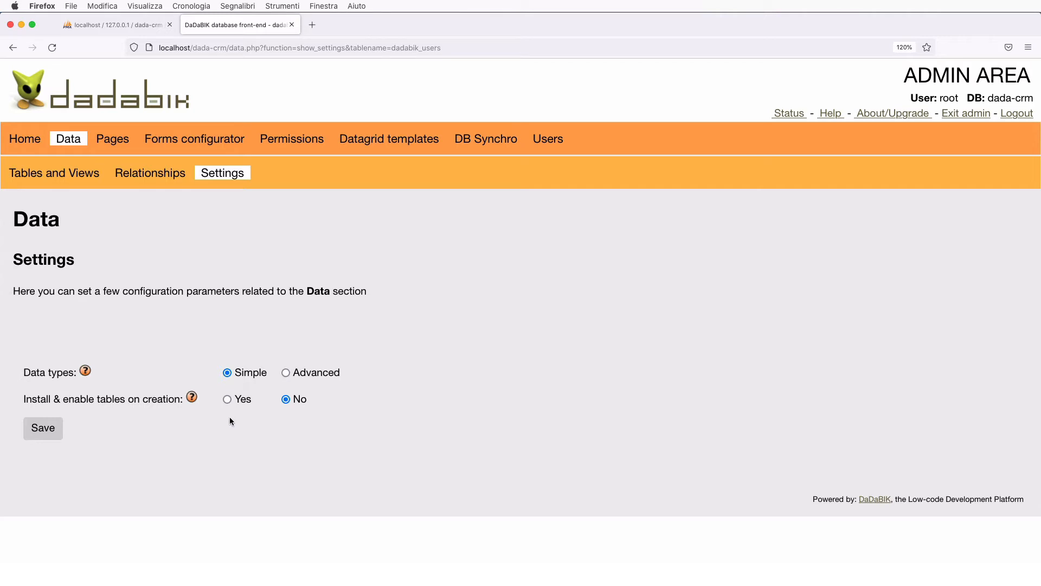
left_click(228, 400)
left_click(48, 431)
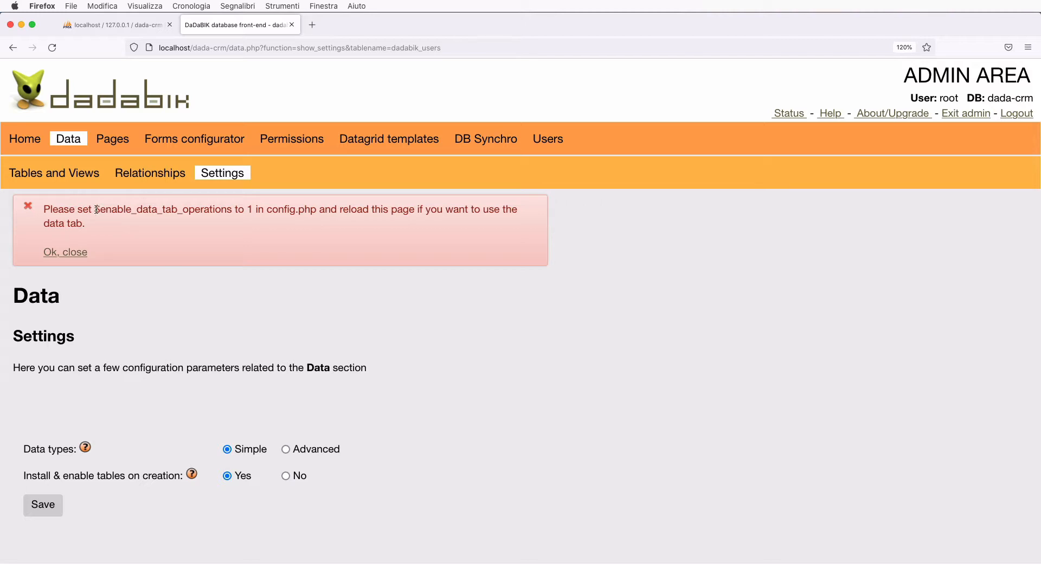
left_click_drag(95, 210, 253, 209)
key("super+c")
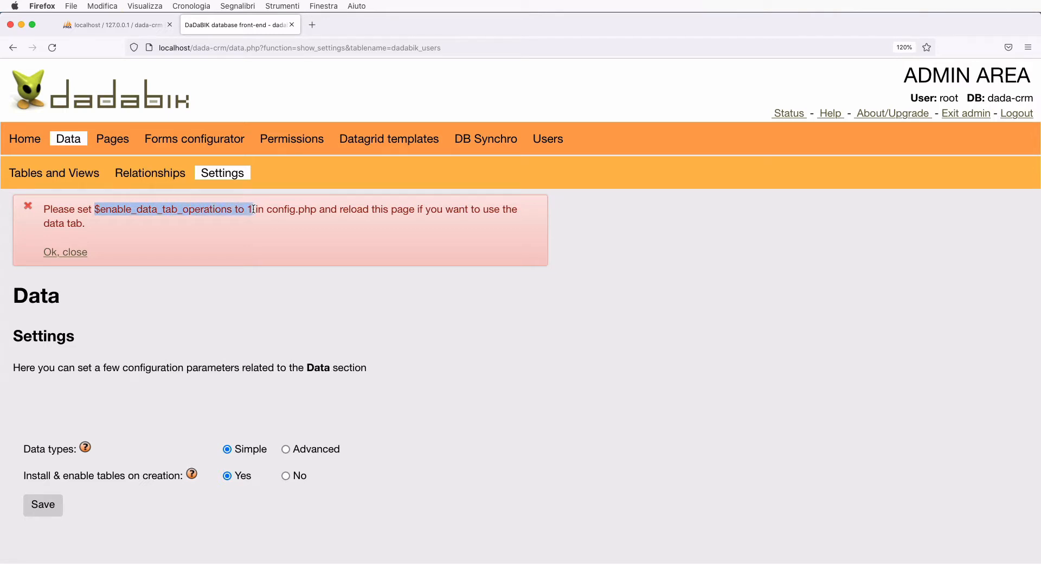
key("super+Tab")
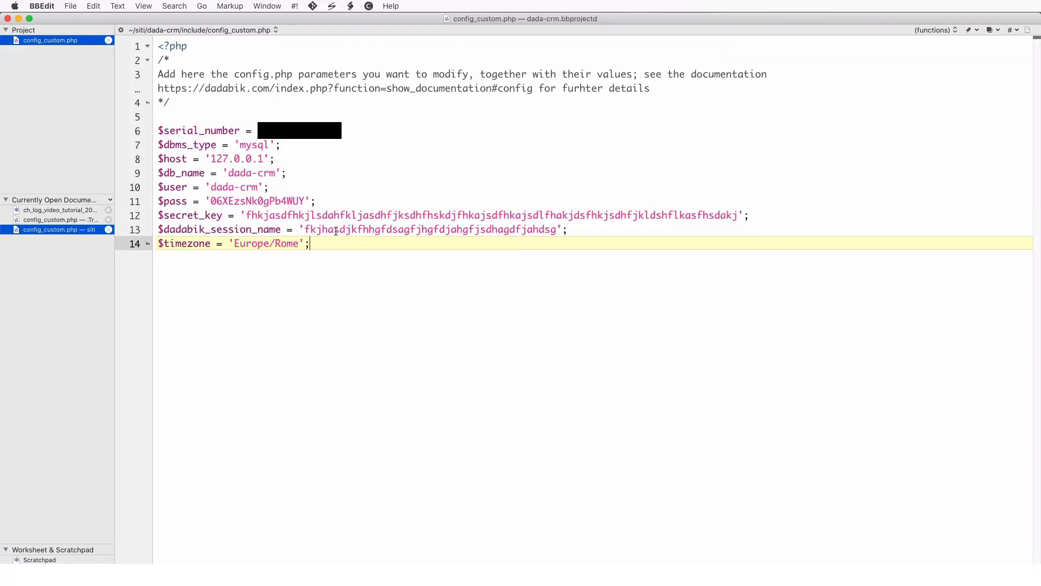
- Add $enable_data_tab_operations = 1; and $enable_create_view = 1; after the timezone line
key("Return")
key("Return")
key("super+v")
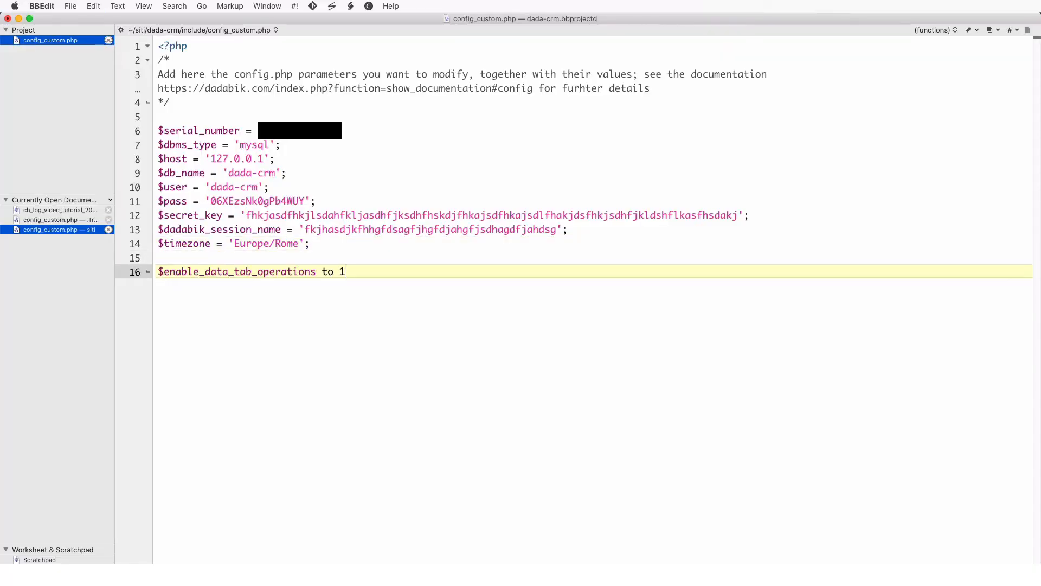
key("BackSpace")
key("BackSpace")
key("BackSpace")
key("BackSpace")
key("BackSpace")
type("= 1;")
key("Return")
key("Return")
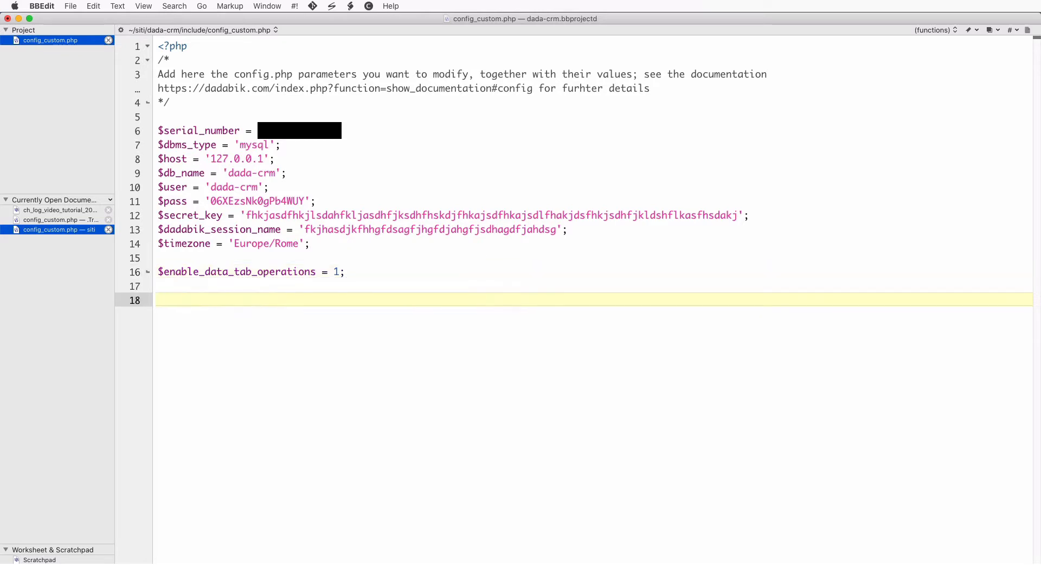
type("$enable_create_view = 1;")
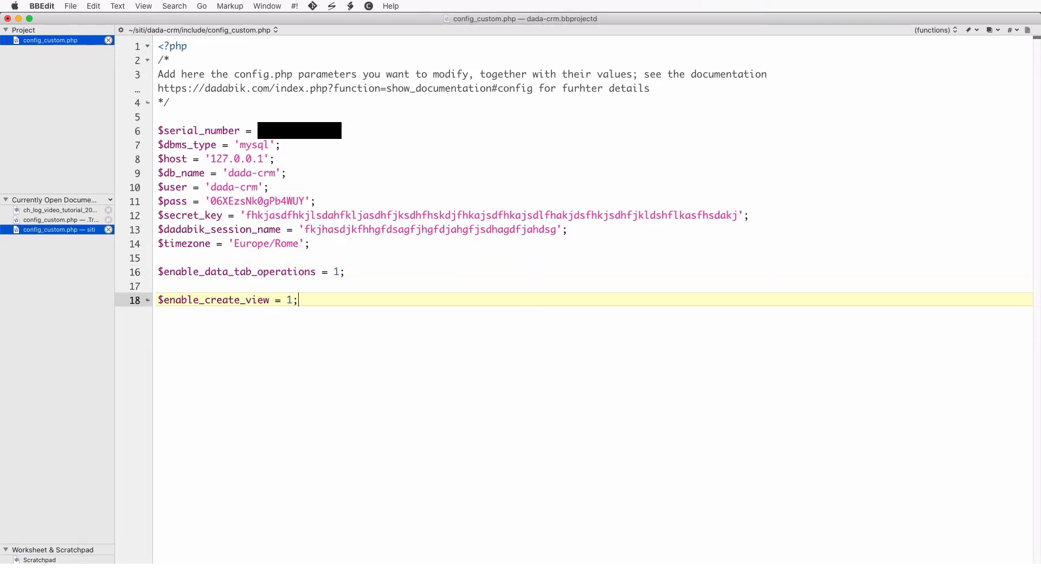
- Add $graphic_theme = 'bluegray'; below them and remove the extra blank line
key("Return")
key("Return")
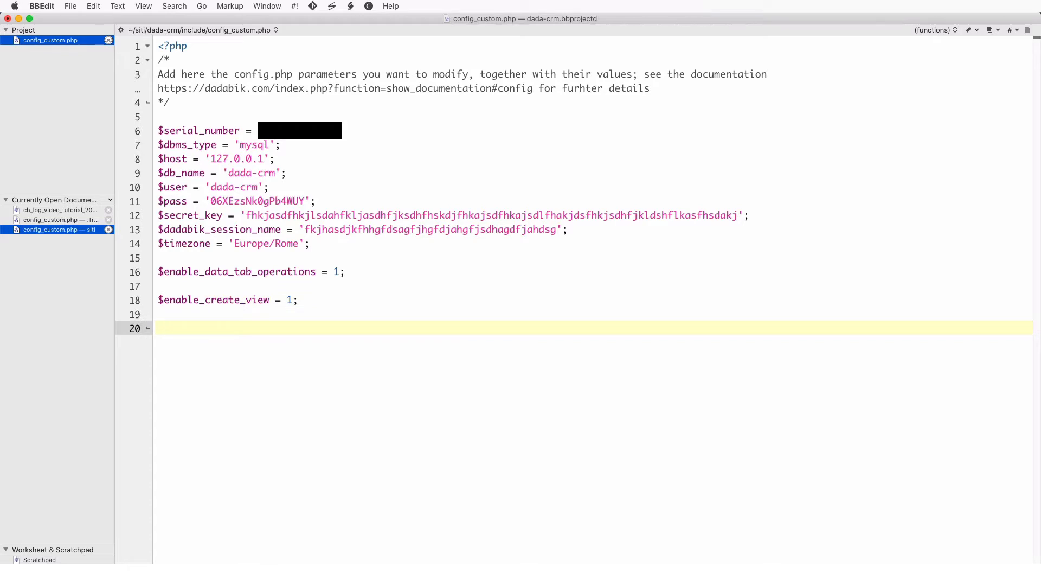
key("Up")
key("Up")
key("BackSpace")
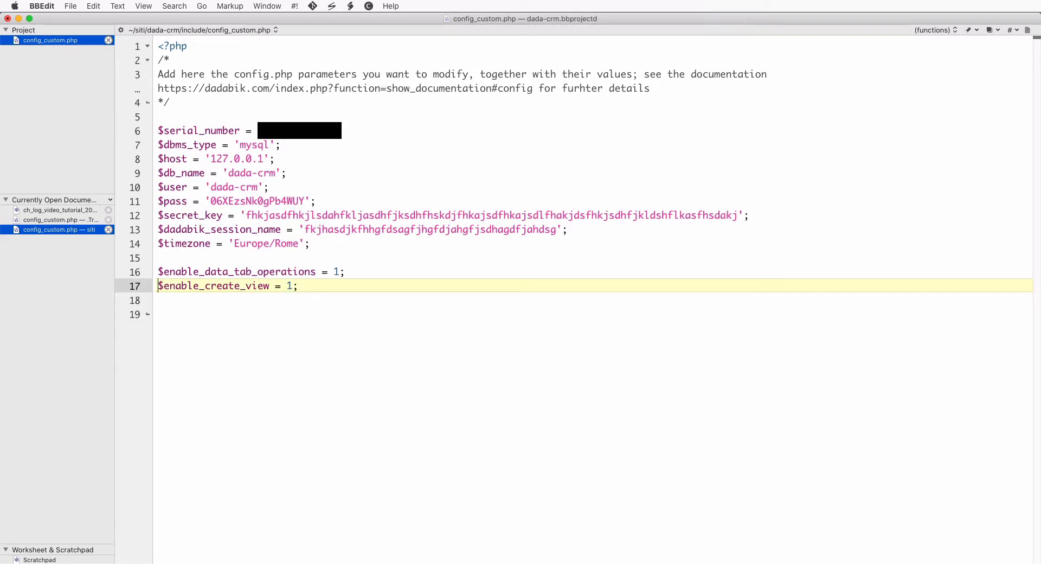
key("Down")
type("$gra")
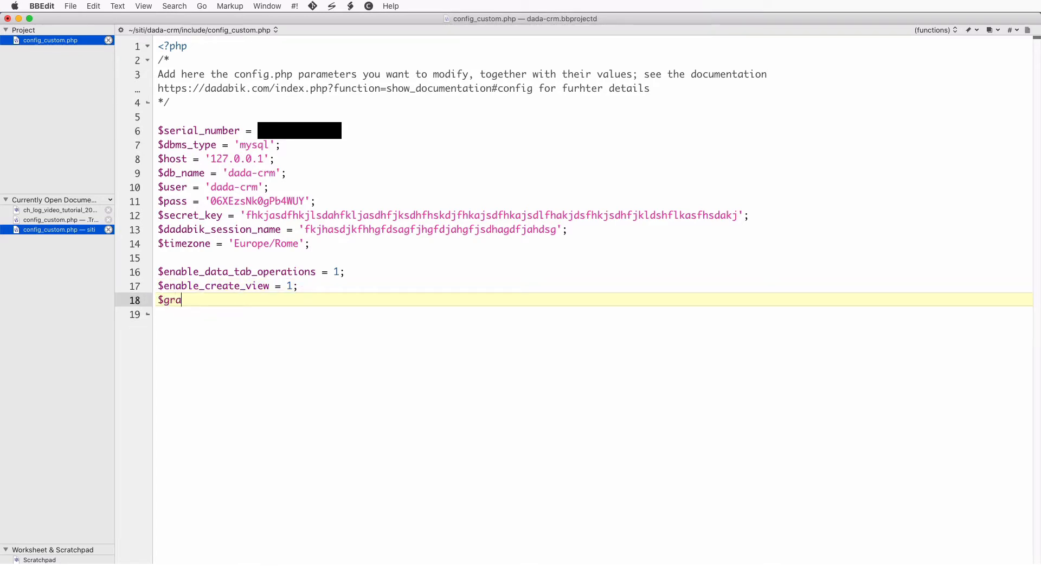
type("phic _theme ")
type("= ''")
type("bluegray")
key("Right")
type(";")
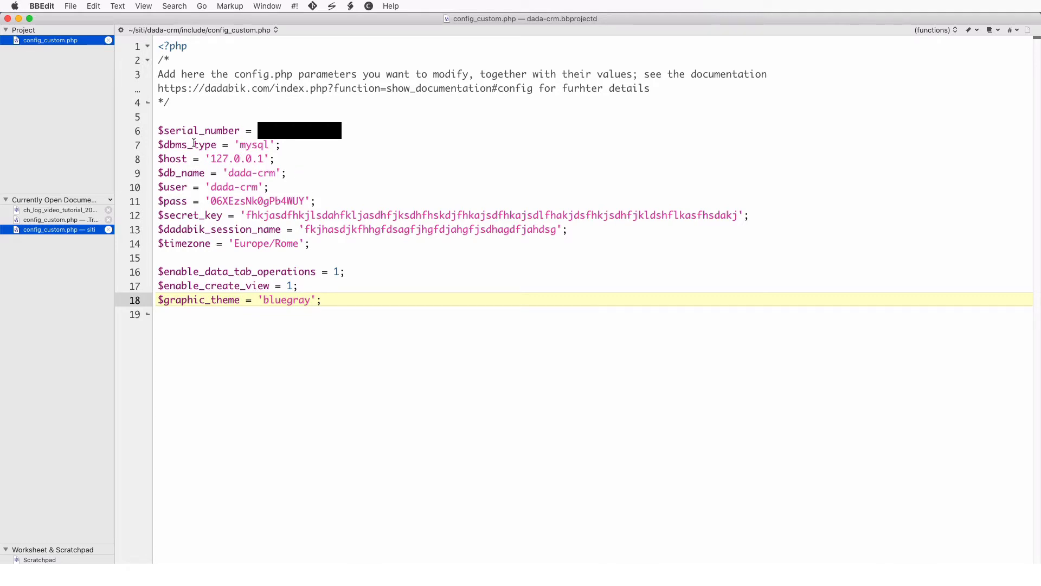
left_click_drag(158, 130, 438, 240)
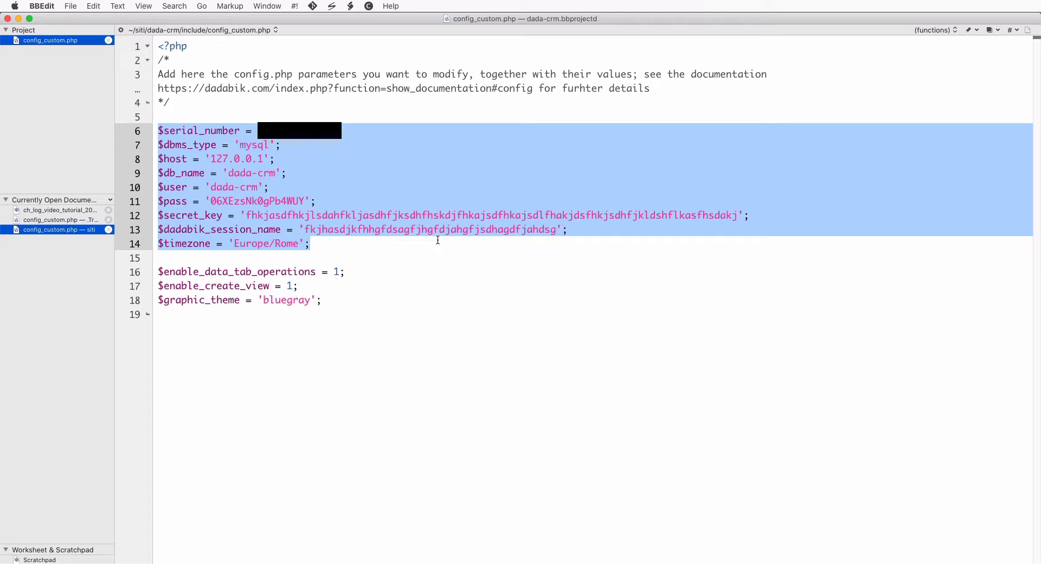
- Back in DaDaBIK, reload Data settings, set Install & enable tables to Yes, and save
left_click(372, 332)
key("super+Tab")
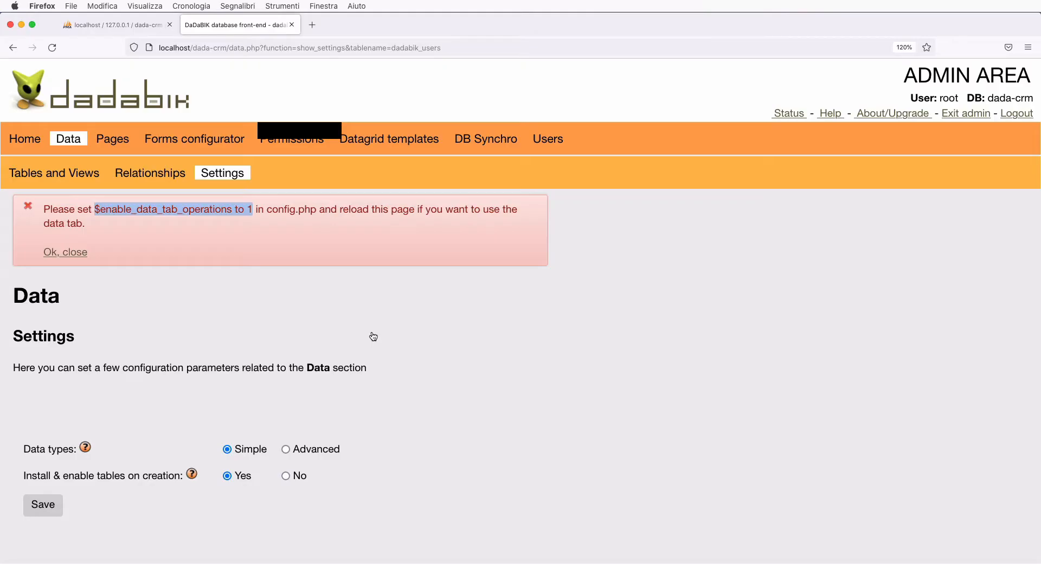
left_click(222, 173)
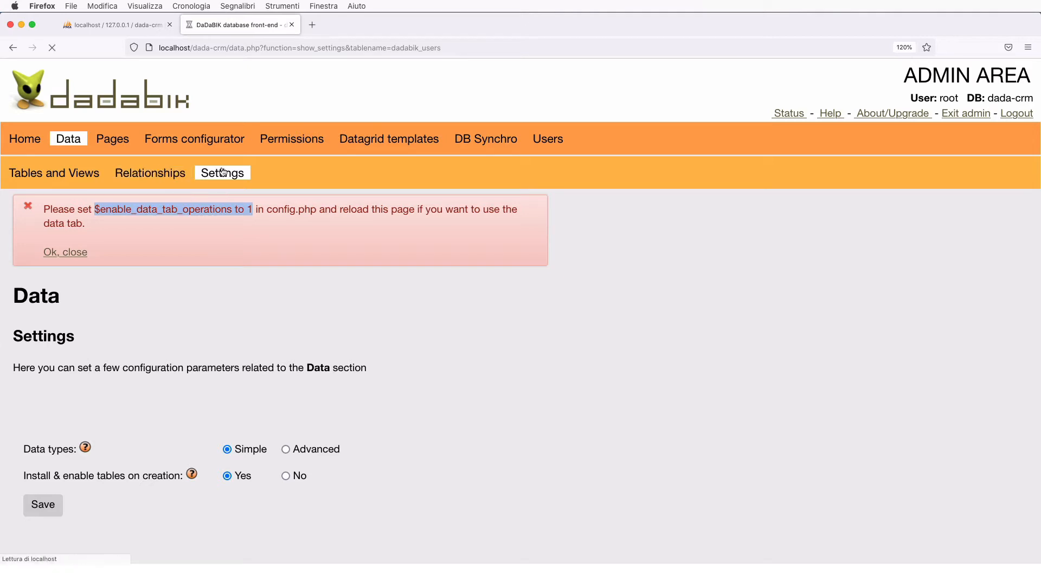
left_click(227, 399)
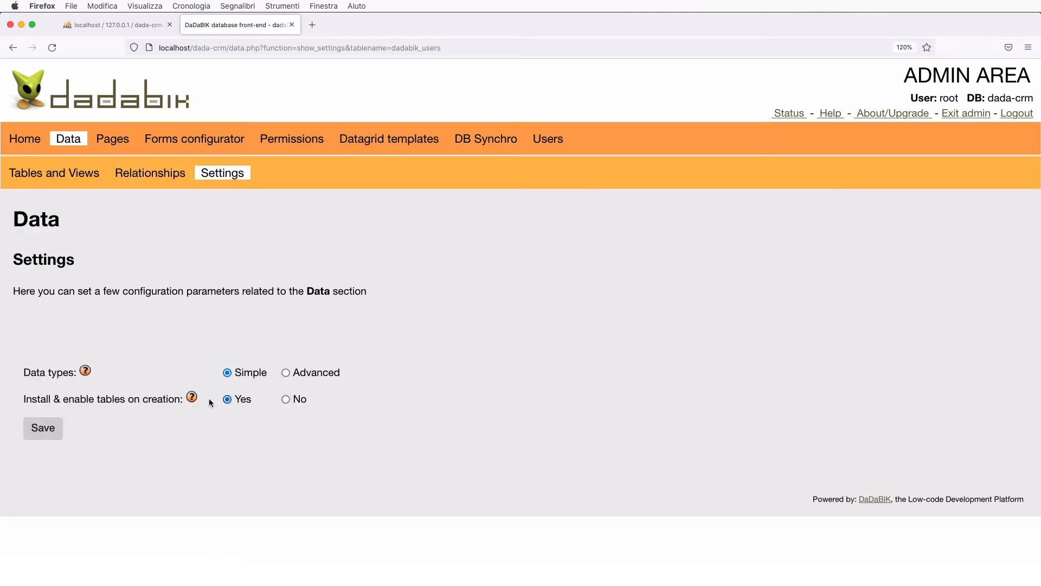
left_click(54, 435)
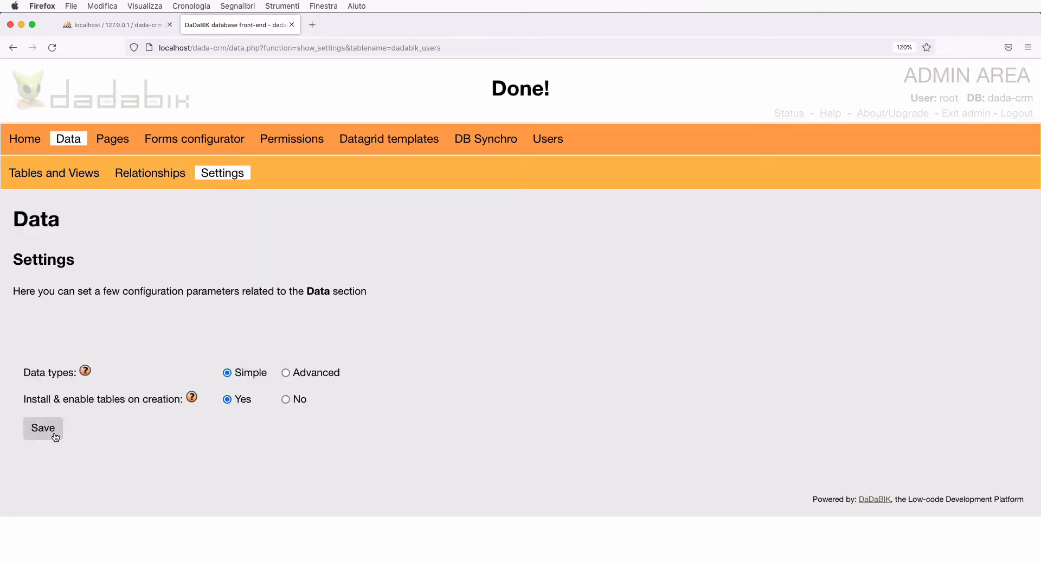
- Go to the Tables and Views page and scroll to its creation forms
left_click(74, 177)
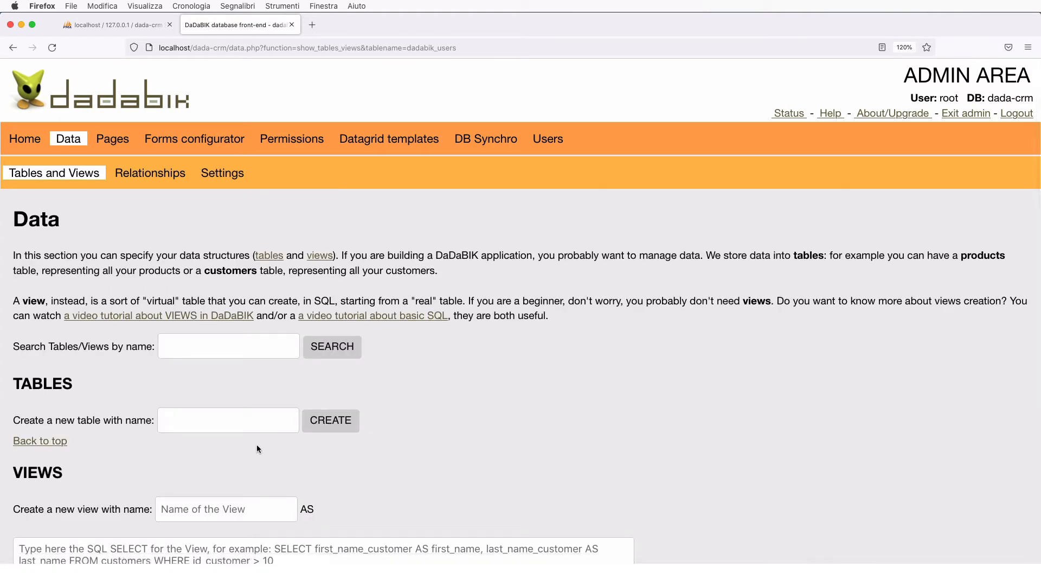
scroll(257, 448, "down", 2)
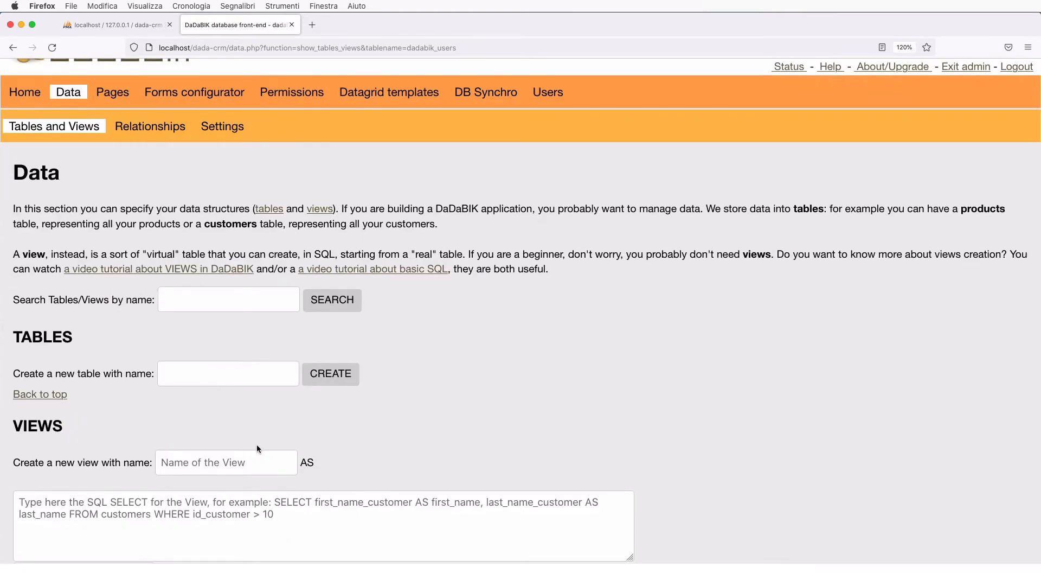
scroll(257, 448, "down", 2)
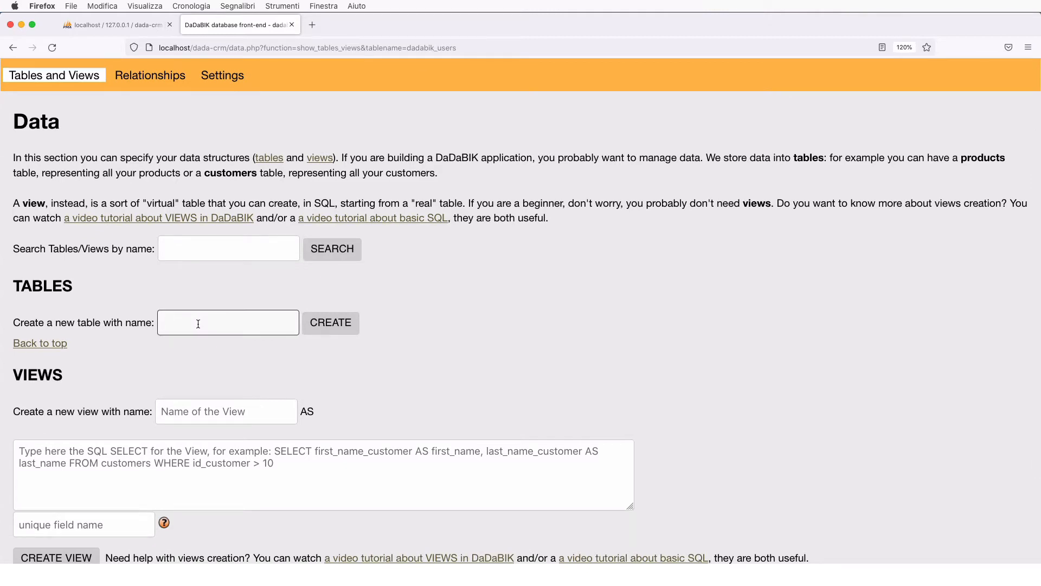
- Create a new table named 'customers'
type("customers")
left_click(343, 322)
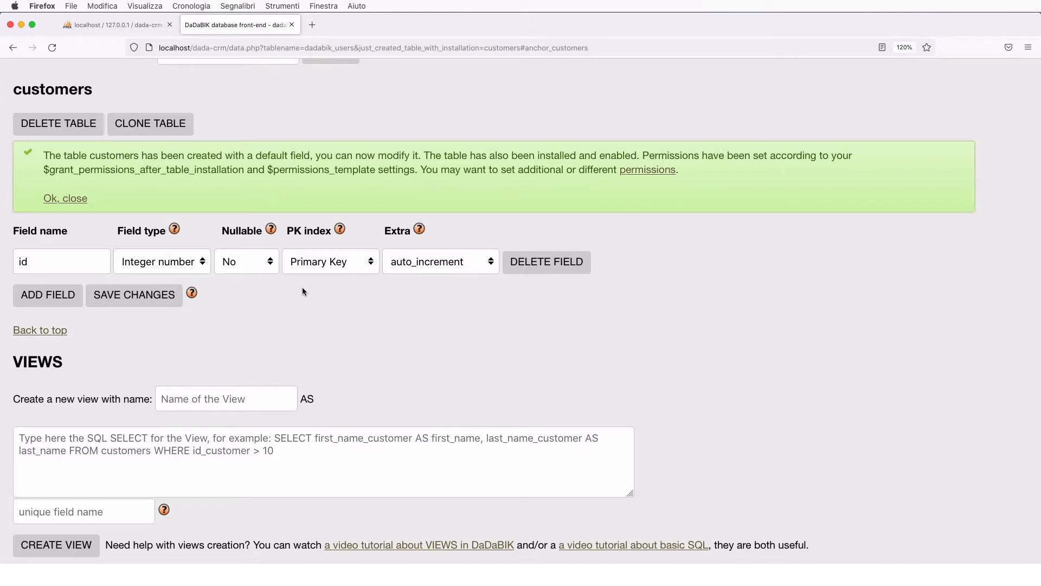
scroll(301, 288, "up", 2)
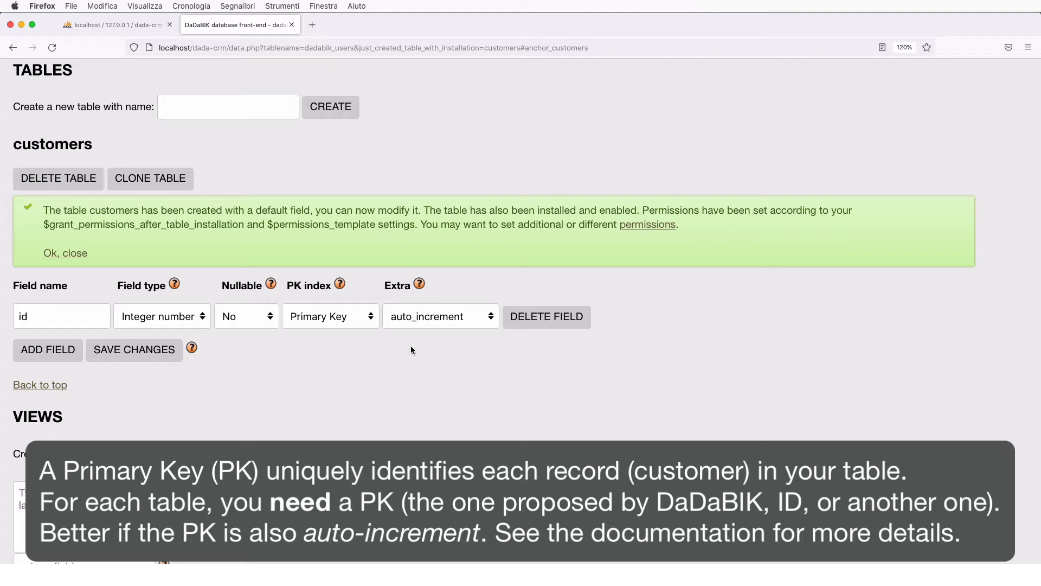
- Add firstname and lastname as Short text fields to customers
left_click(45, 351)
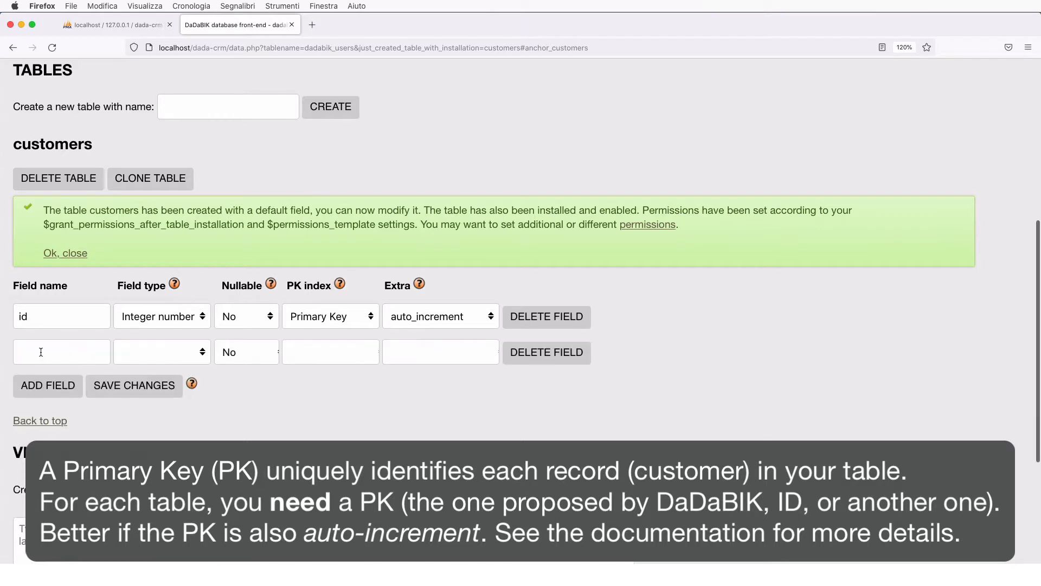
left_click(57, 353)
type("firstm")
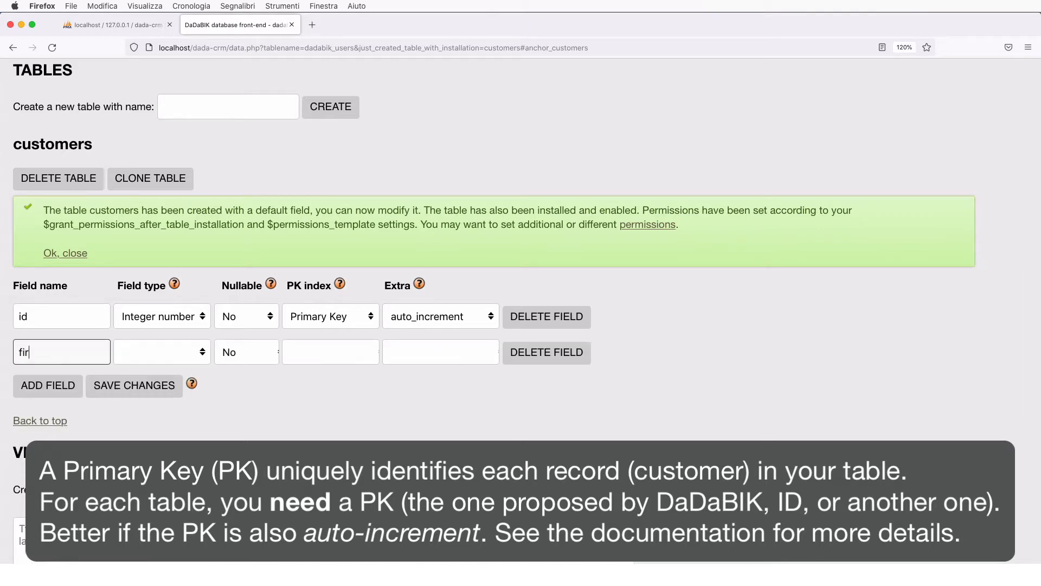
key("BackSpace")
type("name")
left_click(169, 354)
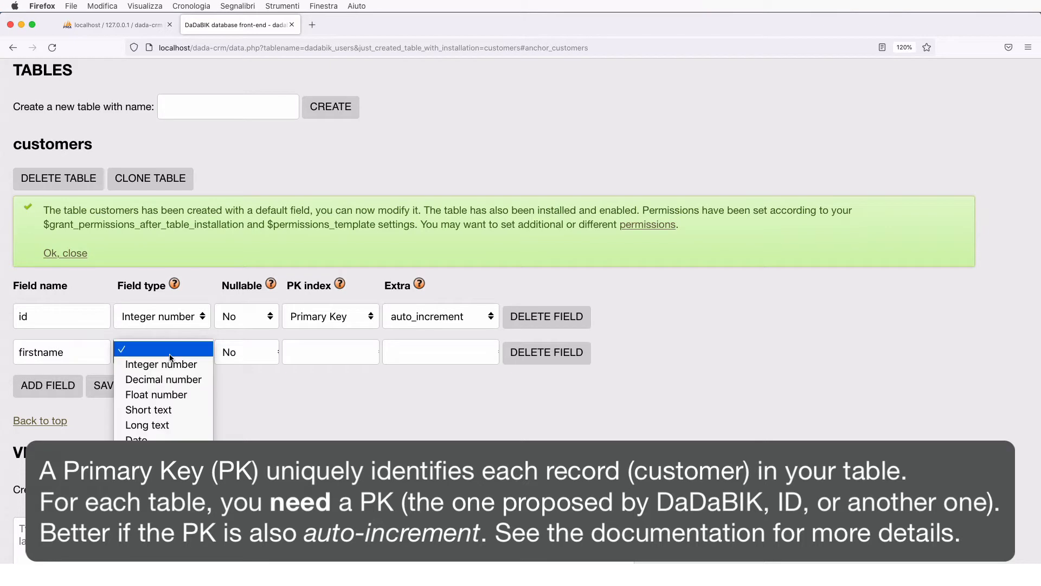
left_click(177, 406)
left_click(54, 386)
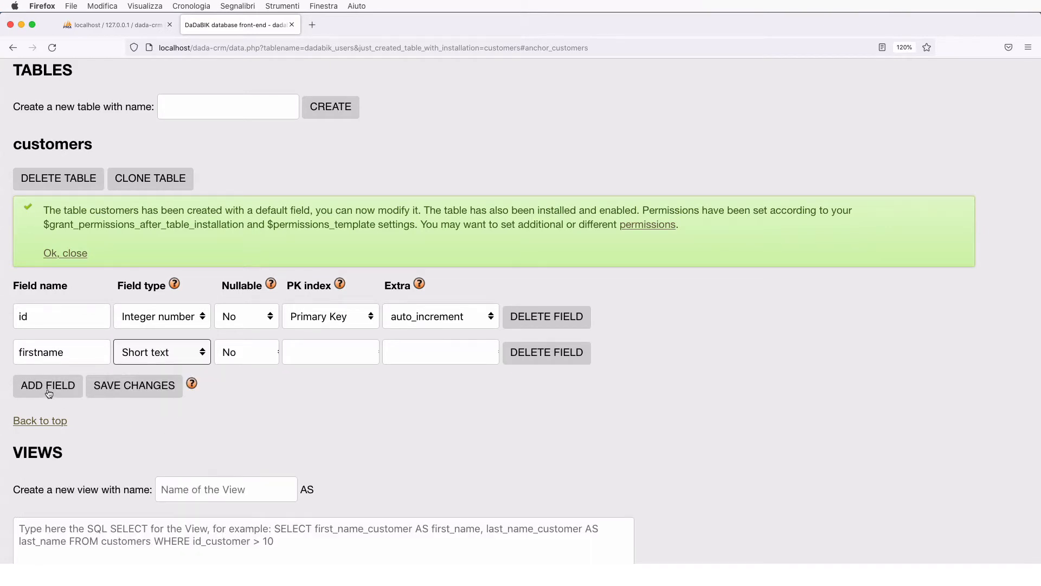
left_click(56, 386)
type("lastname")
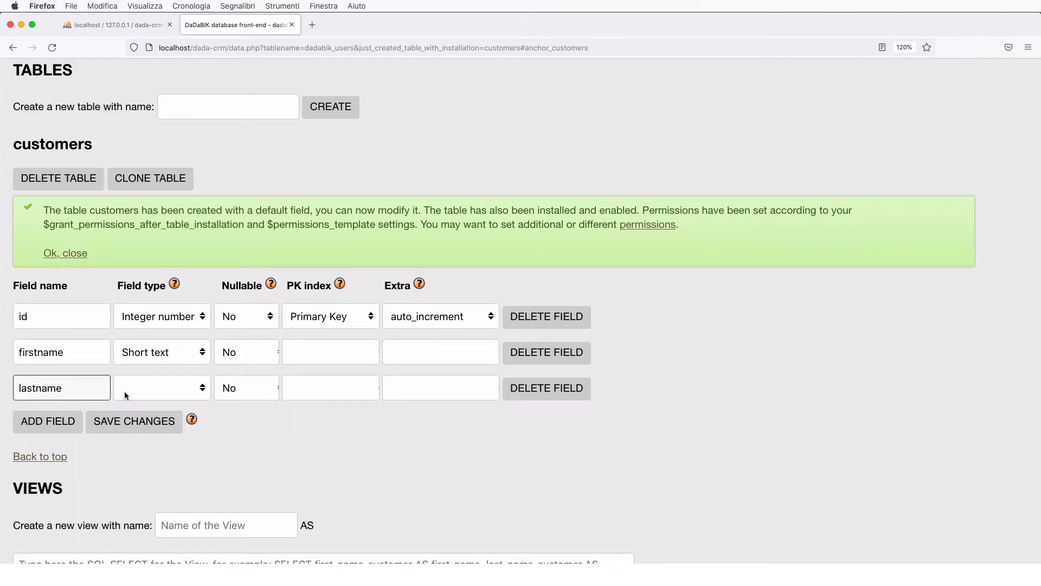
left_click(125, 391)
left_click(170, 445)
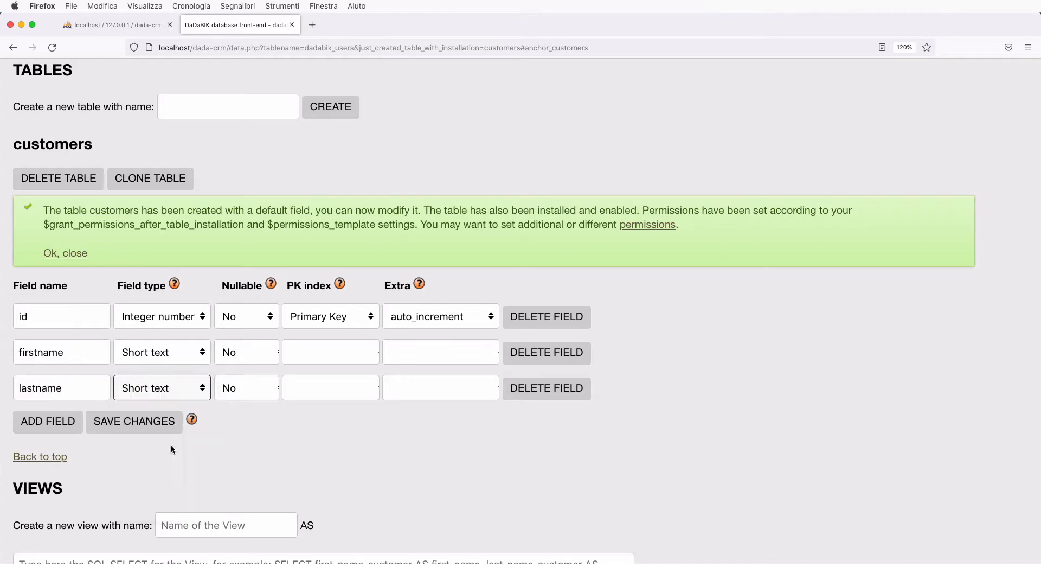
- Add email and phone as Short text fields
left_click(60, 426)
left_click(60, 413)
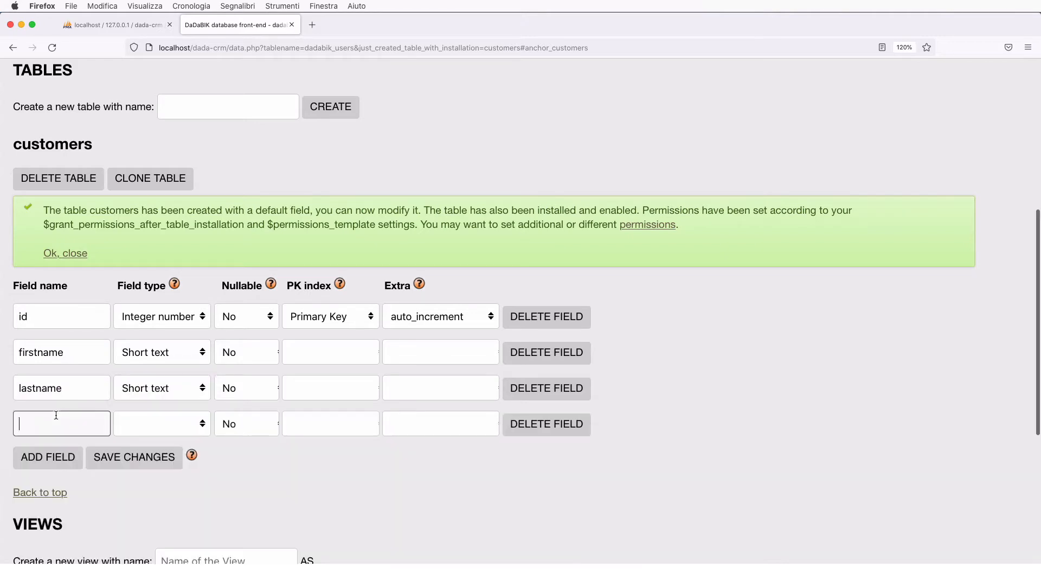
type("email")
left_click(171, 428)
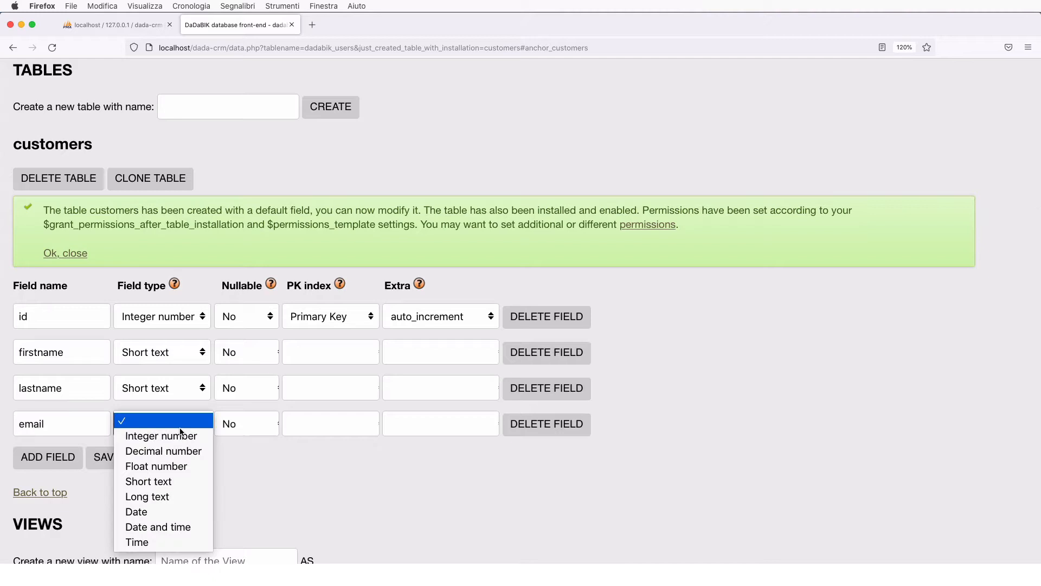
left_click(178, 481)
left_click(65, 462)
left_click(76, 452)
type("phone")
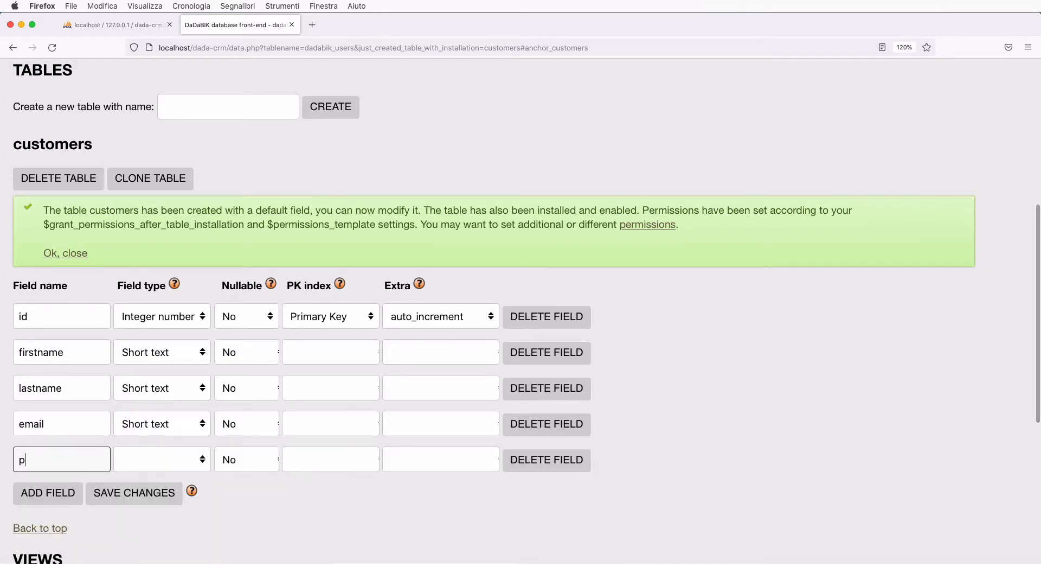
left_click(170, 460)
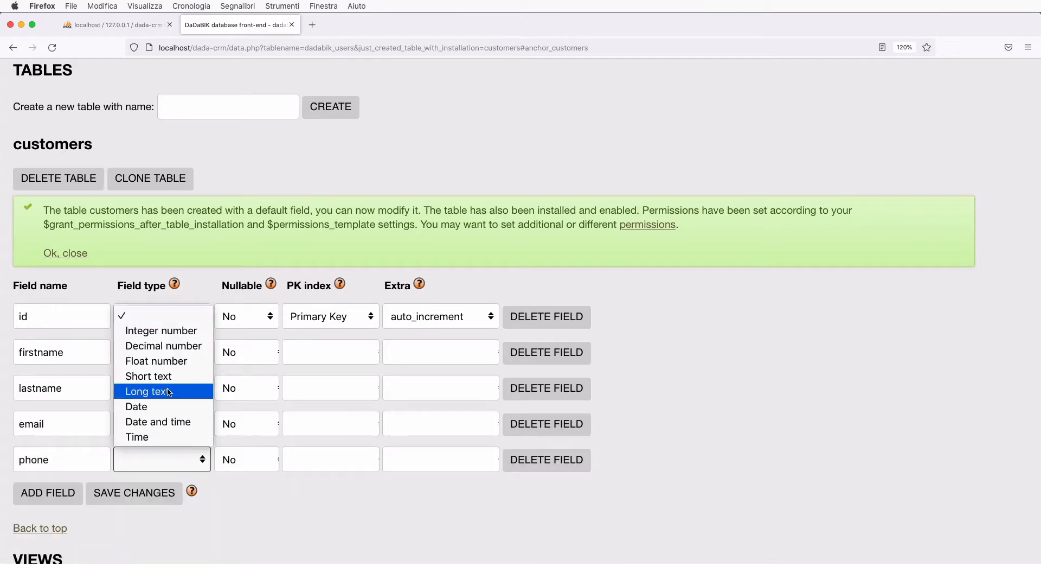
left_click(139, 375)
- Add a status Short text field
scroll(134, 428, "down", 5)
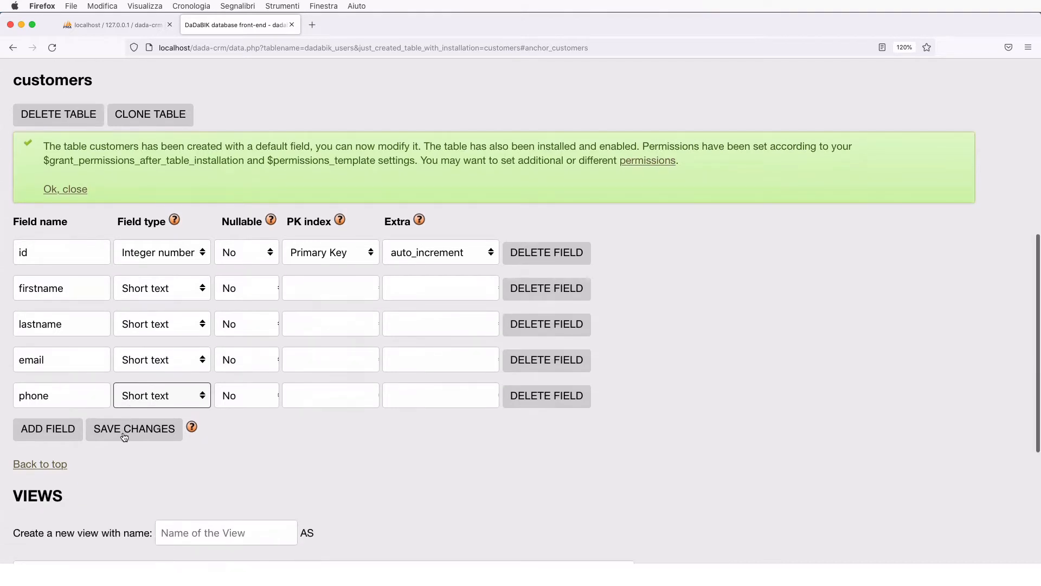
left_click(60, 405)
left_click(60, 407)
type("status")
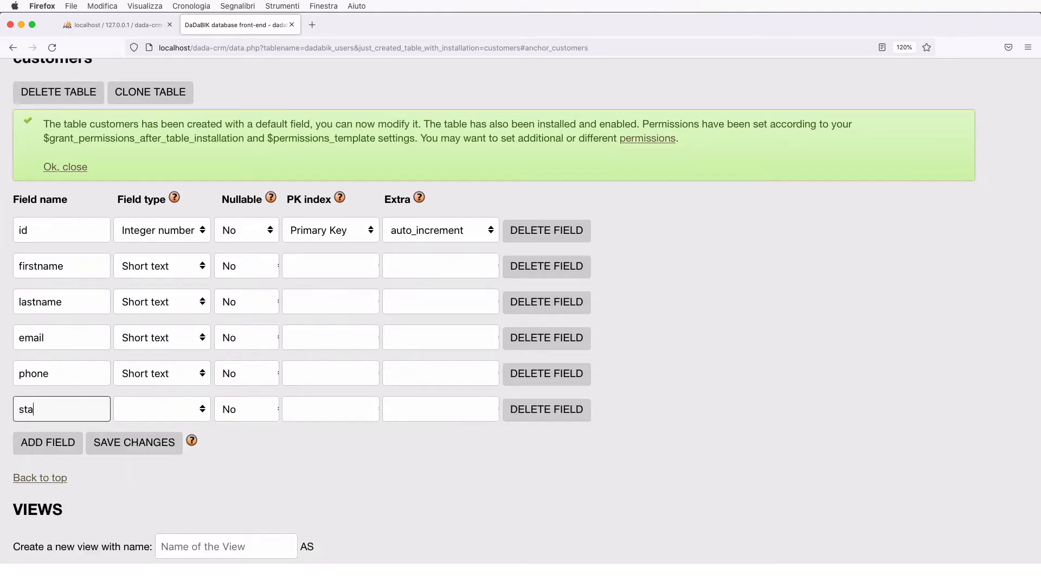
left_click(169, 405)
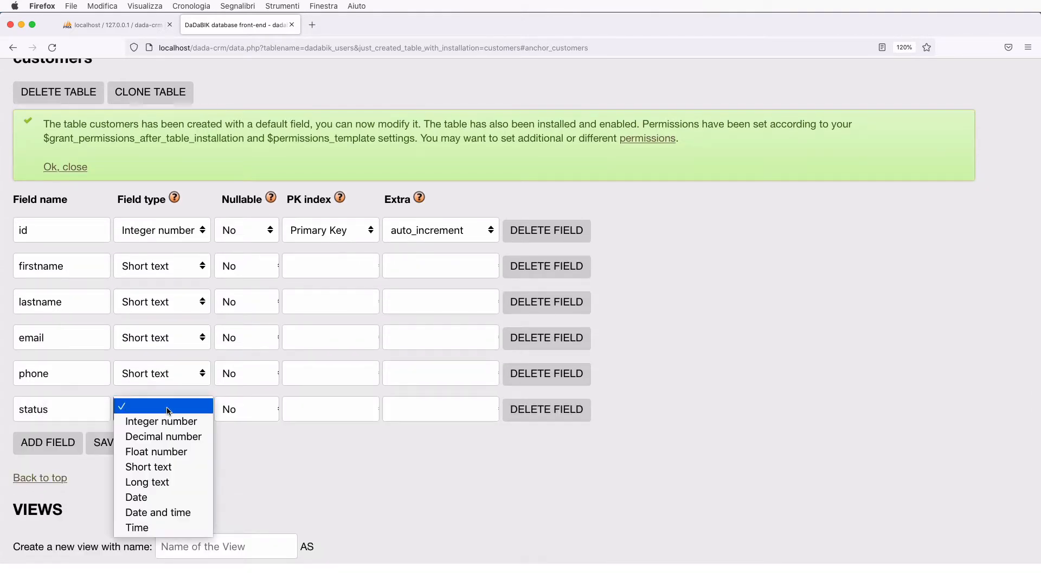
left_click(167, 467)
scroll(168, 467, "down", 2)
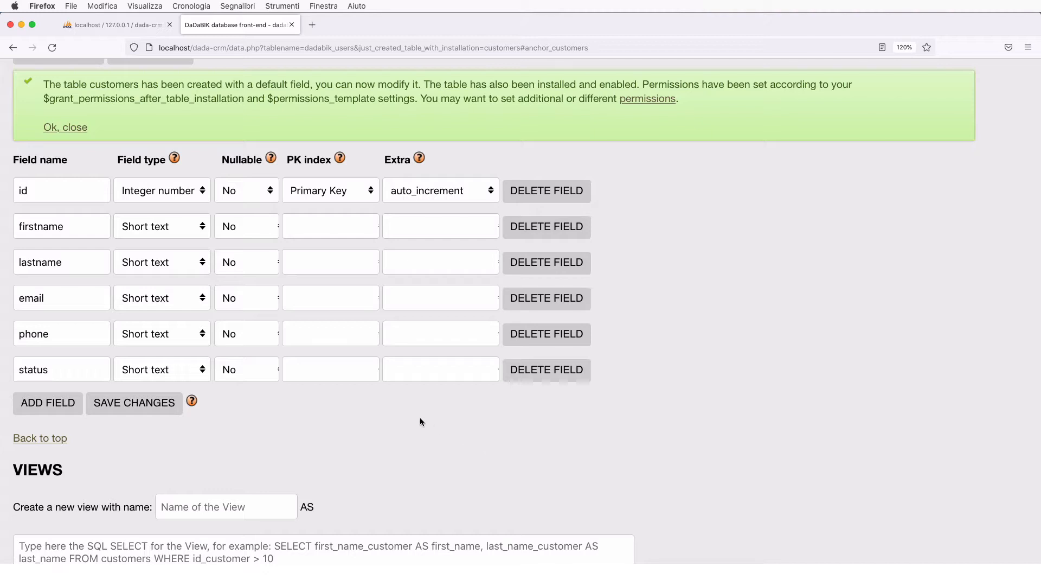
- Add a creator field of type Short text to customers
left_click(64, 404)
left_click(63, 408)
type("creator")
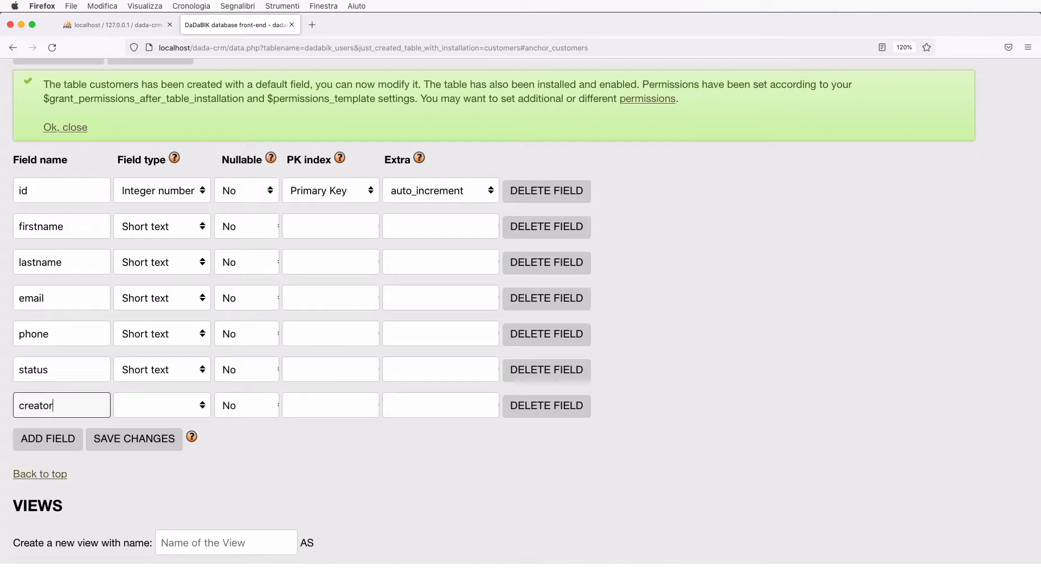
left_click(171, 415)
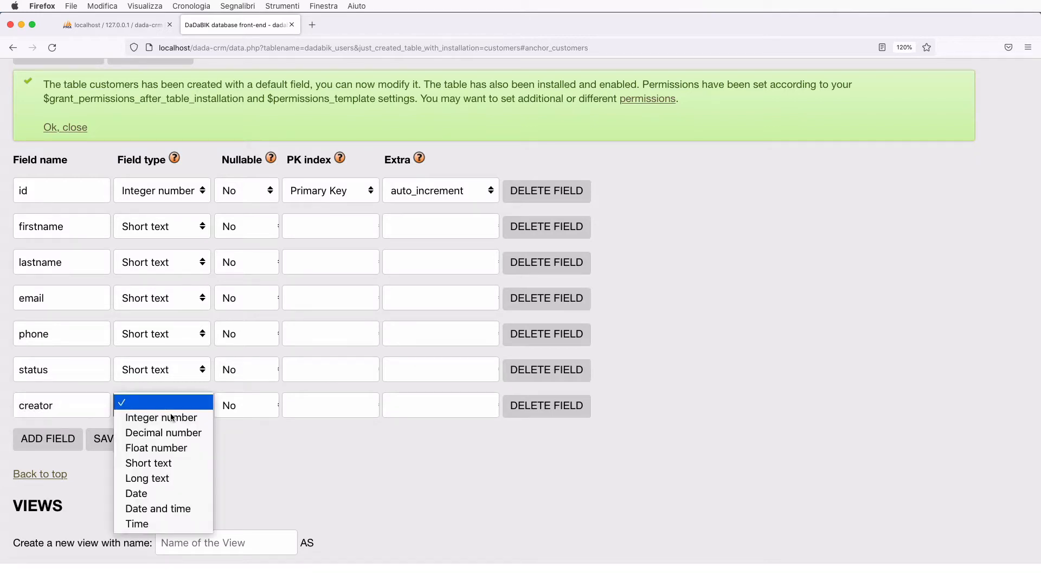
left_click(170, 462)
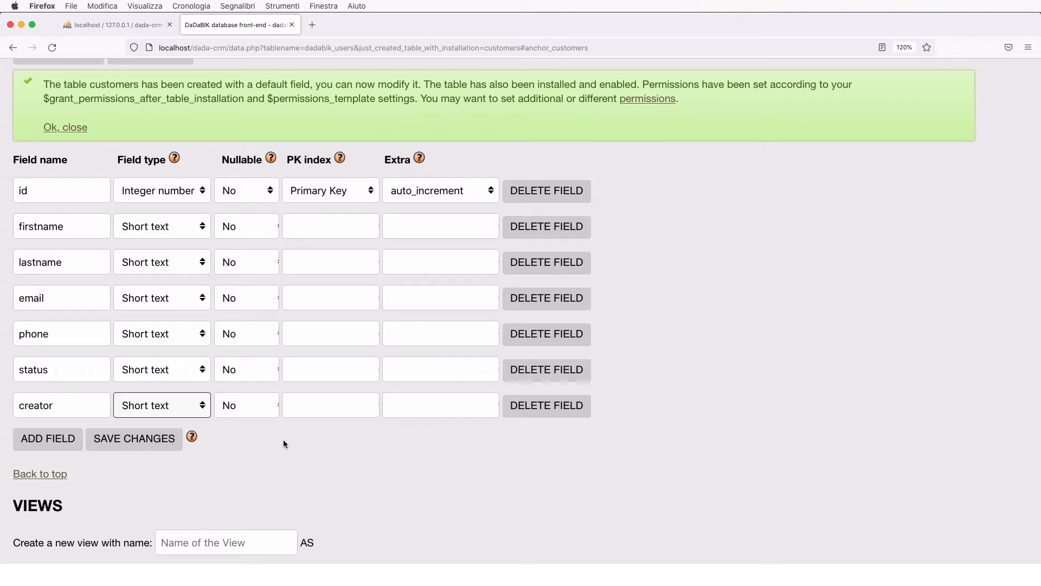
- Add a registration_date_time Date and time field and save the changes
left_click(48, 436)
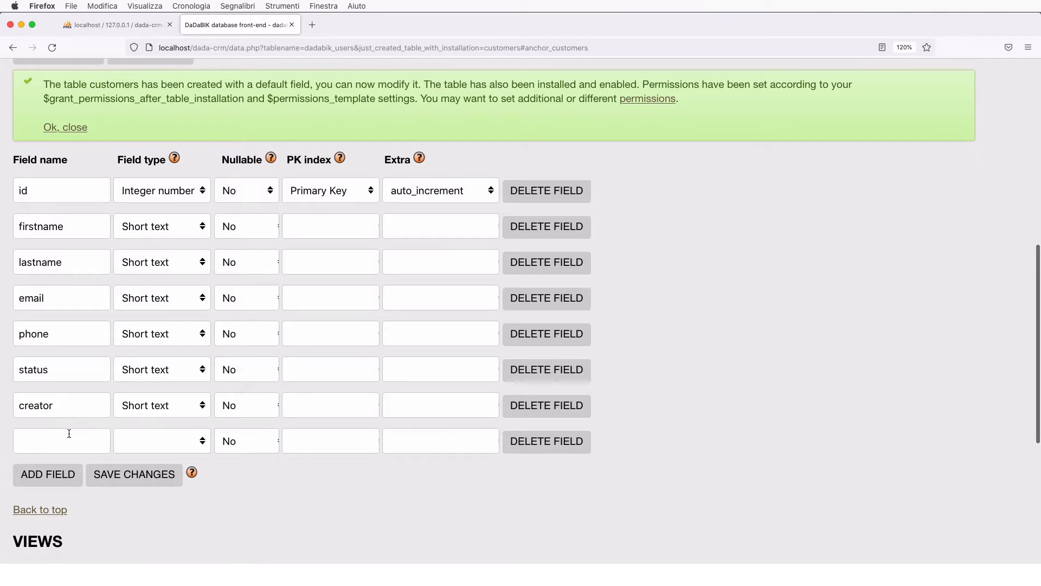
left_click(54, 440)
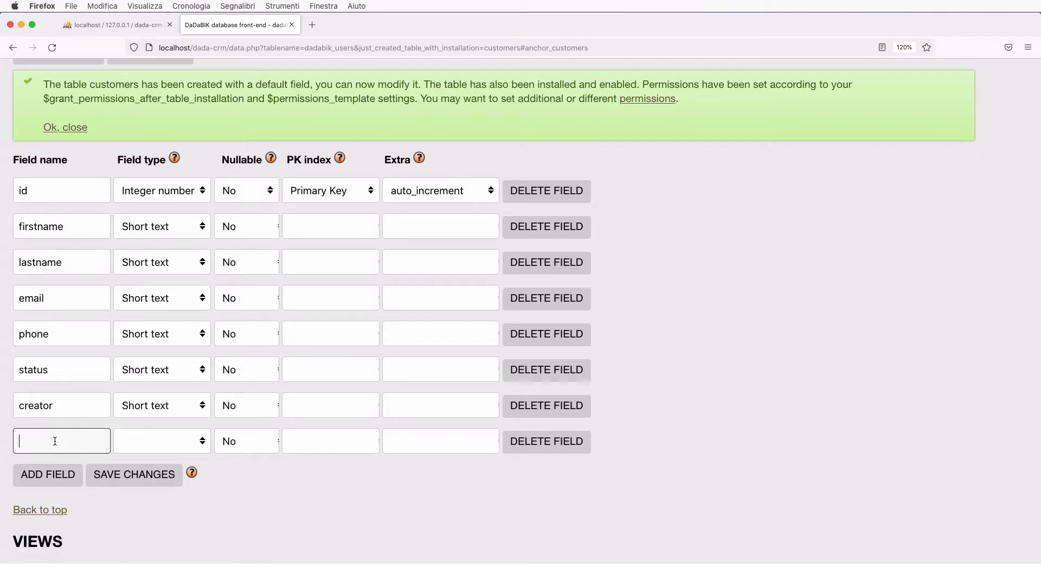
type("registratio")
type("n_date_t")
type("ime")
left_click(160, 448)
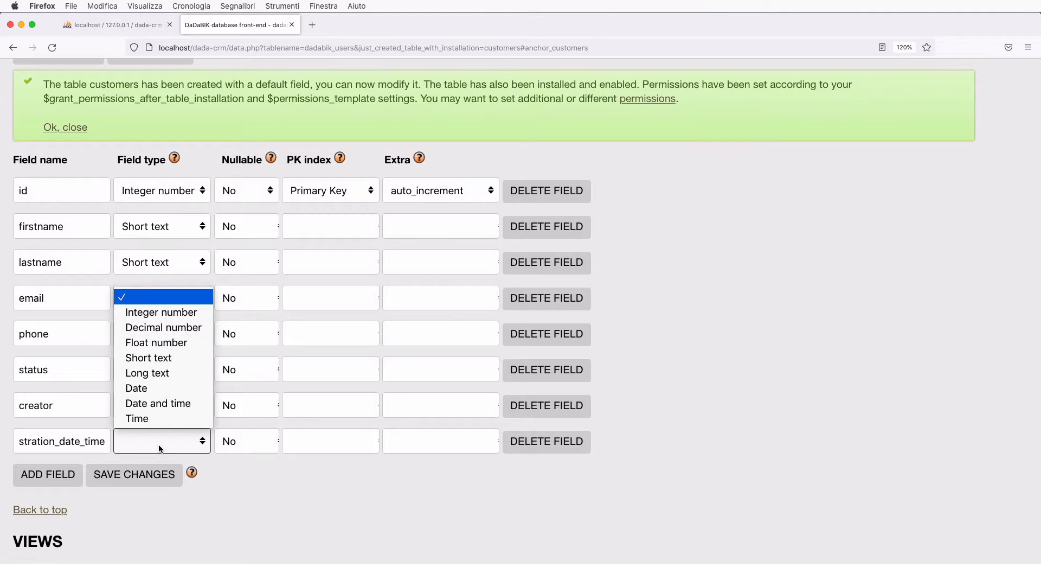
left_click(161, 405)
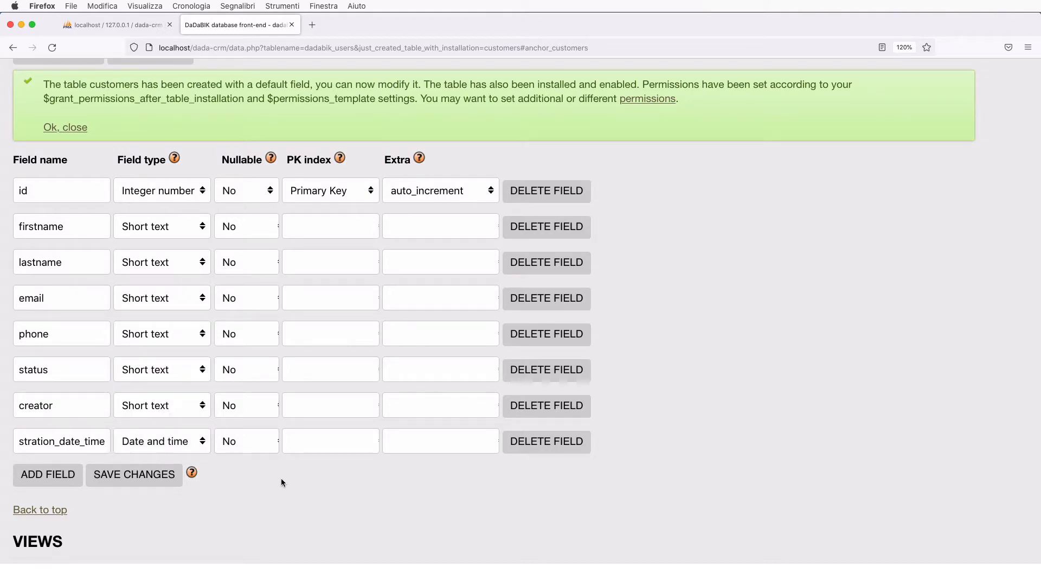
left_click(141, 476)
- Exit admin to the front-end users list, then open the admin area in a new tab
scroll(412, 406, "up", 10)
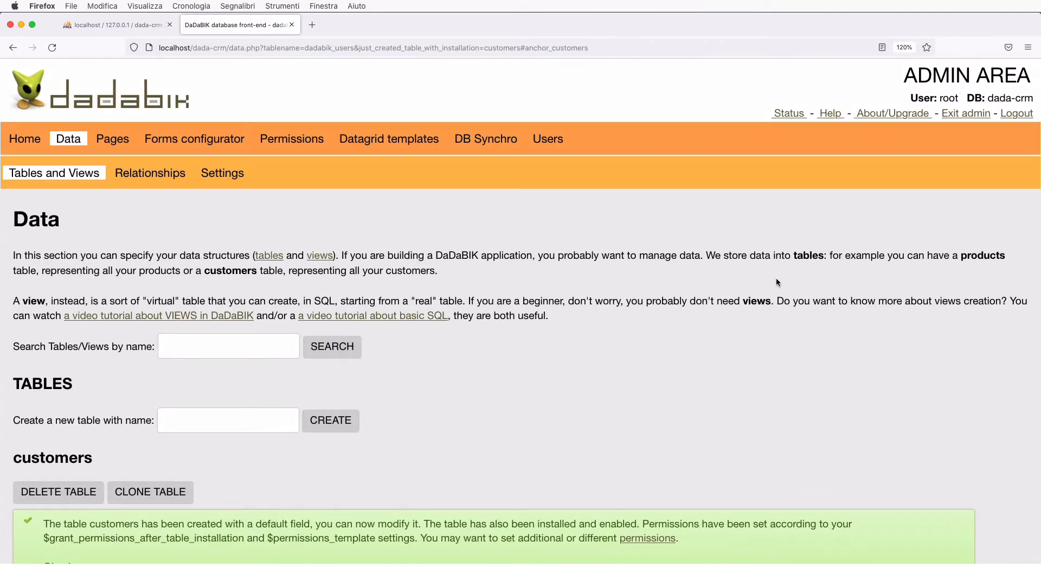
left_click(976, 114)
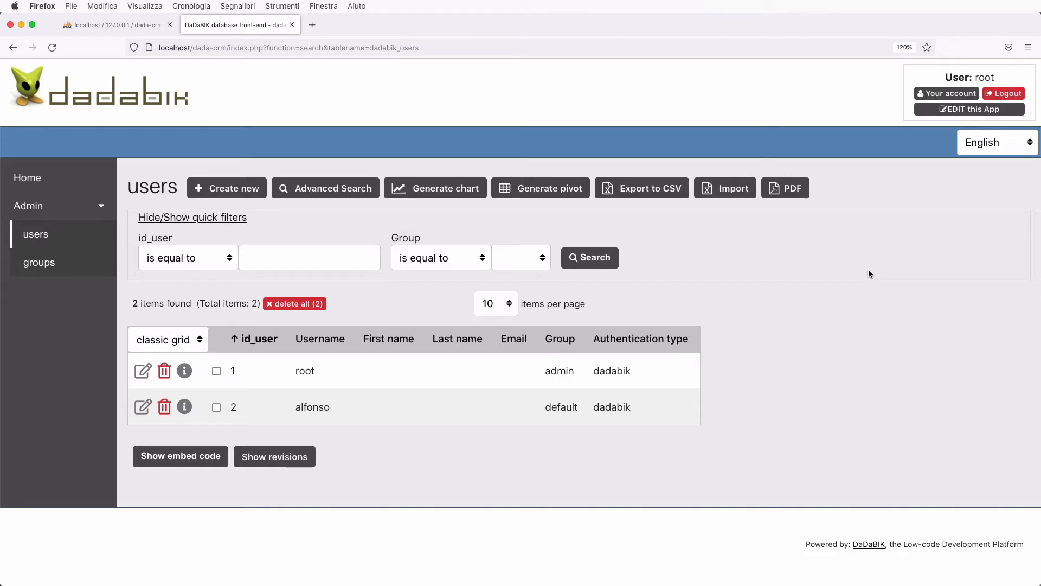
left_click(959, 111, "super")
- In the new admin tab, review the customers fields, then go to Permissions
left_click(366, 28)
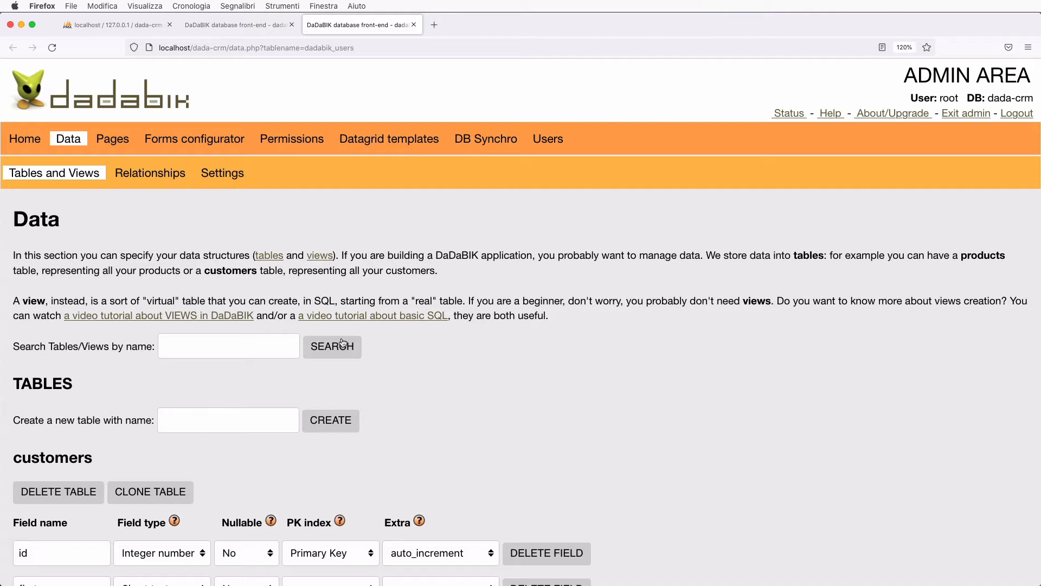
scroll(343, 342, "down", 5)
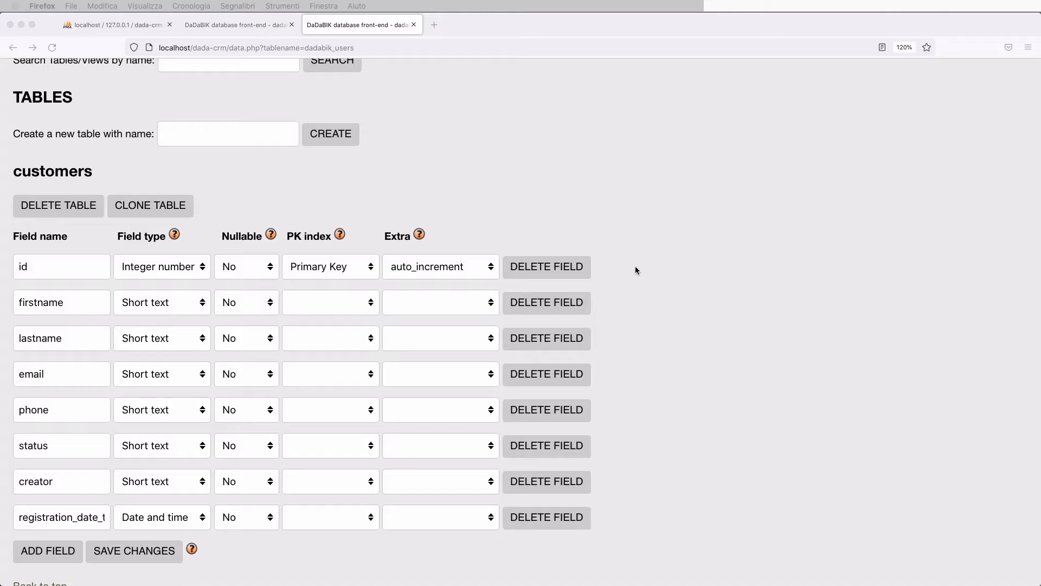
scroll(420, 374, "up", 1)
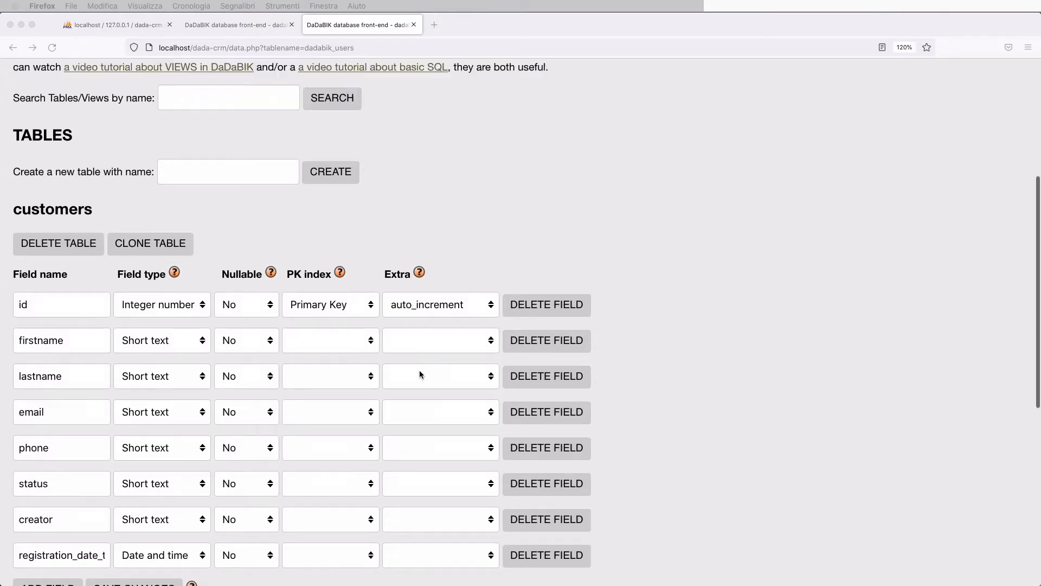
scroll(420, 374, "up", 5)
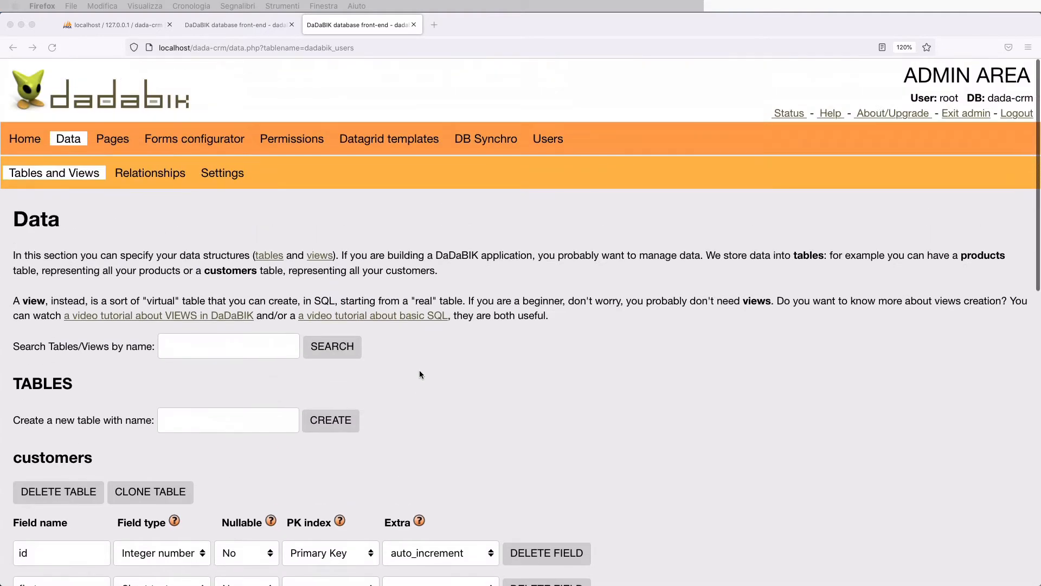
left_click(295, 142)
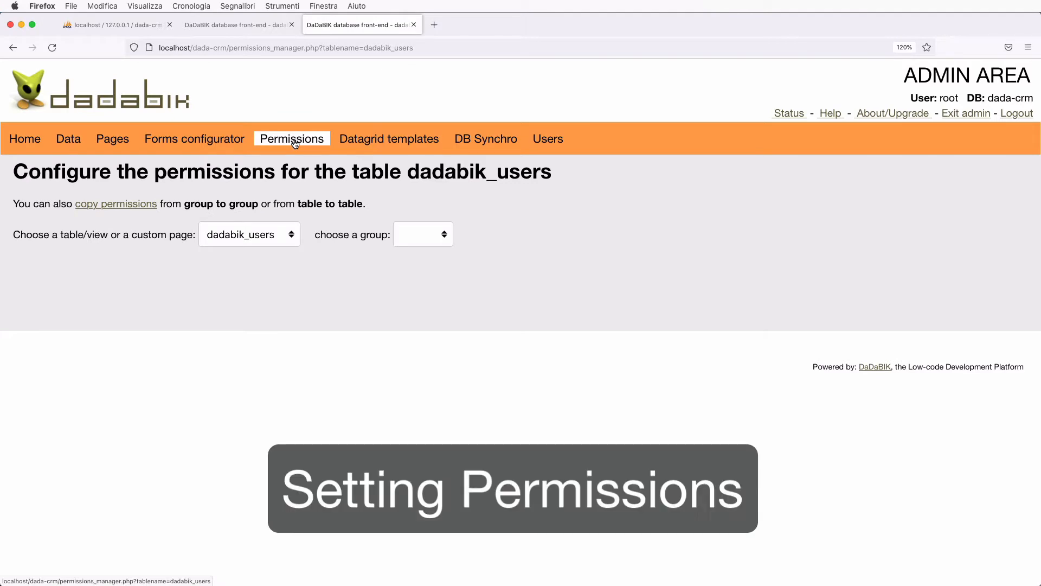
- Select the customers table and the admin group in the permissions manager
left_click(253, 235)
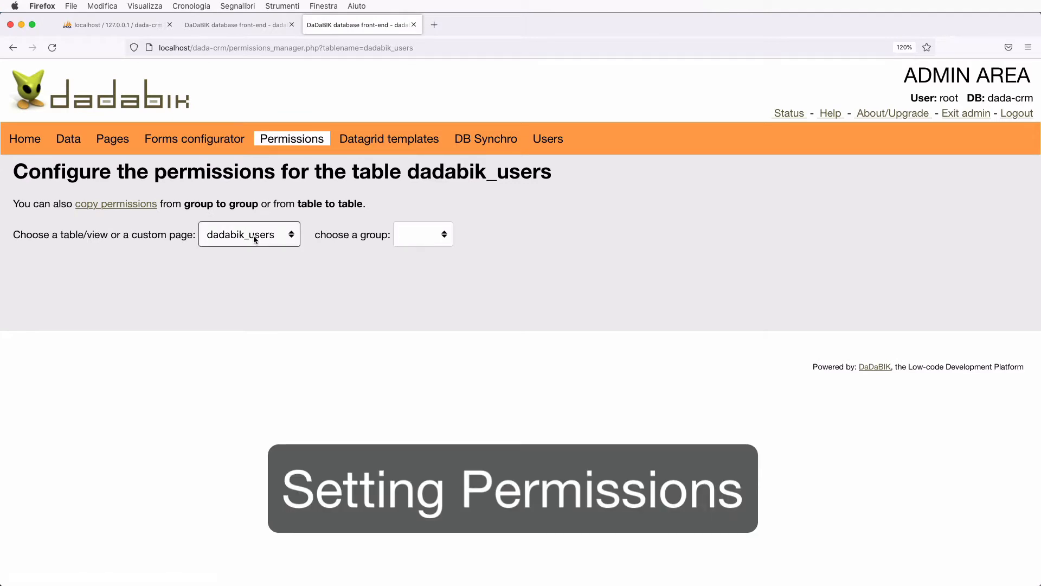
left_click(272, 179)
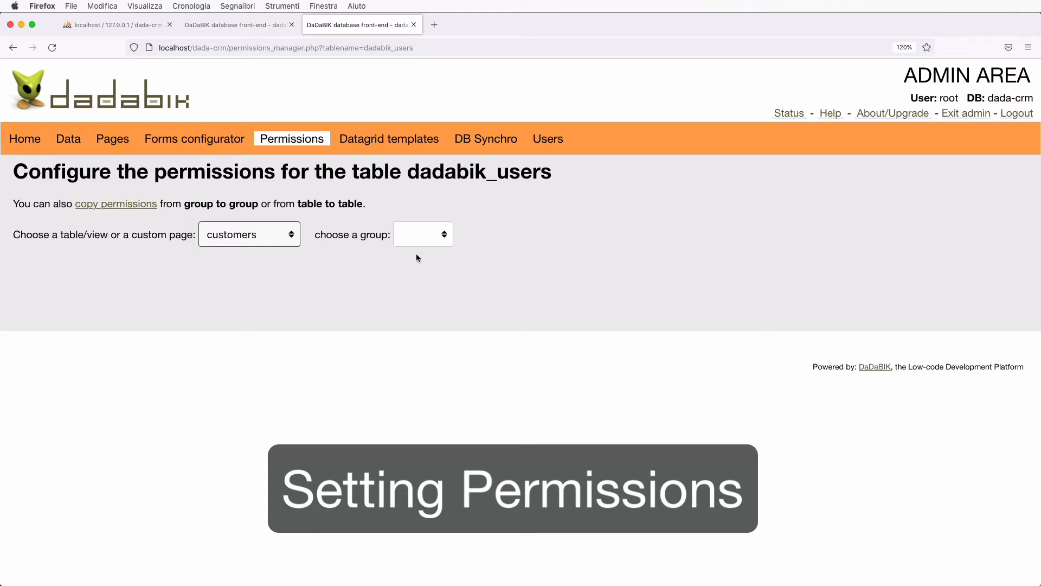
left_click(423, 237)
left_click(433, 251)
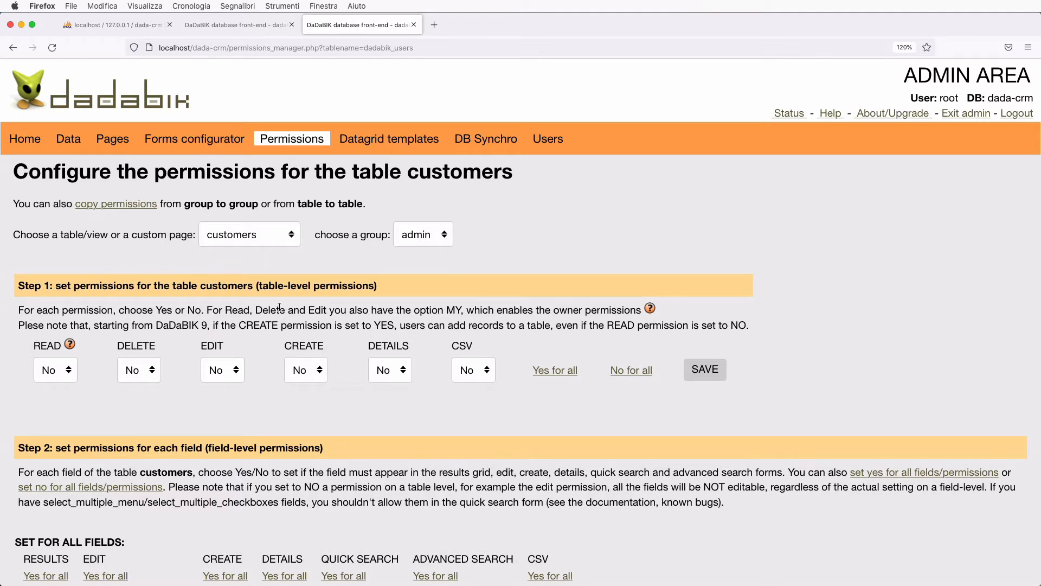
- Set all six table-level permissions on customers to Yes for admin and save
scroll(279, 307, "down", 1)
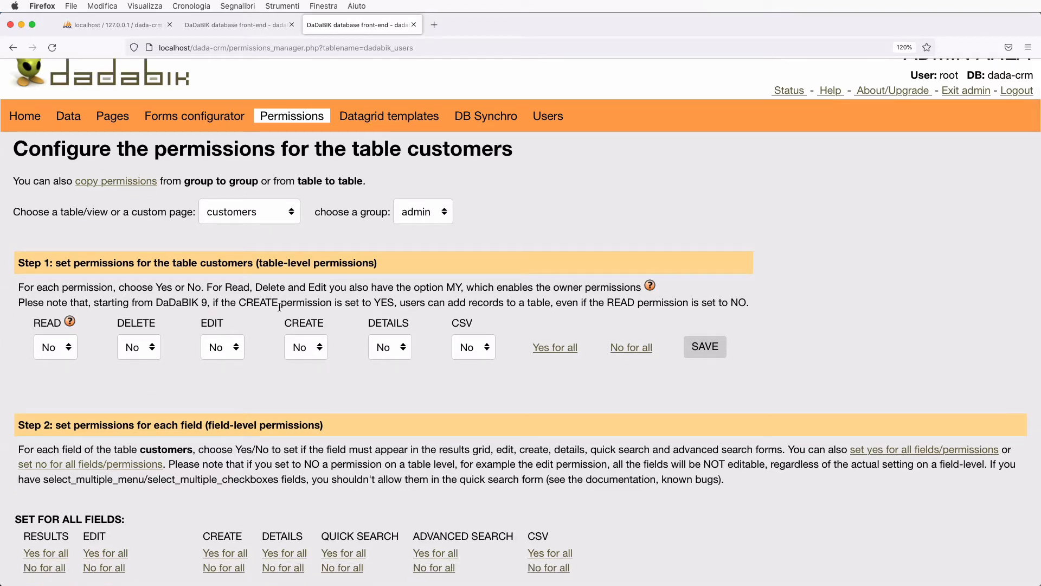
scroll(207, 370, "down", 1)
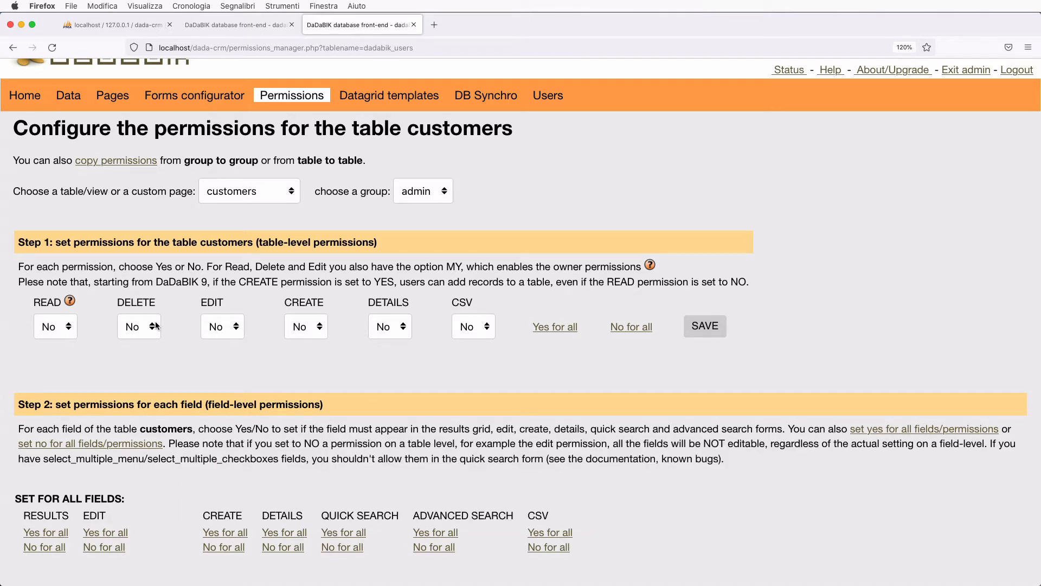
left_click(49, 325)
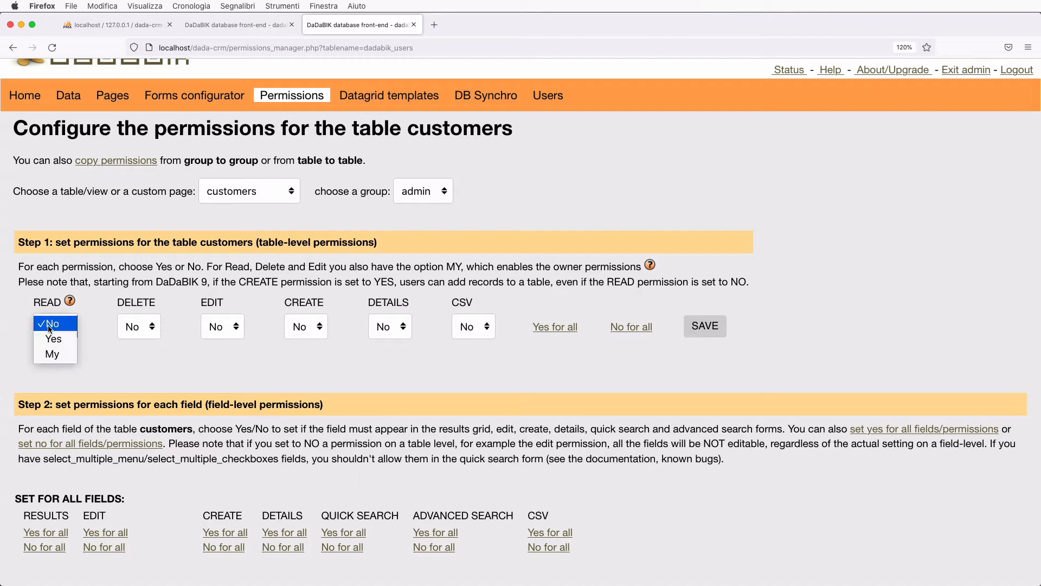
left_click(96, 298)
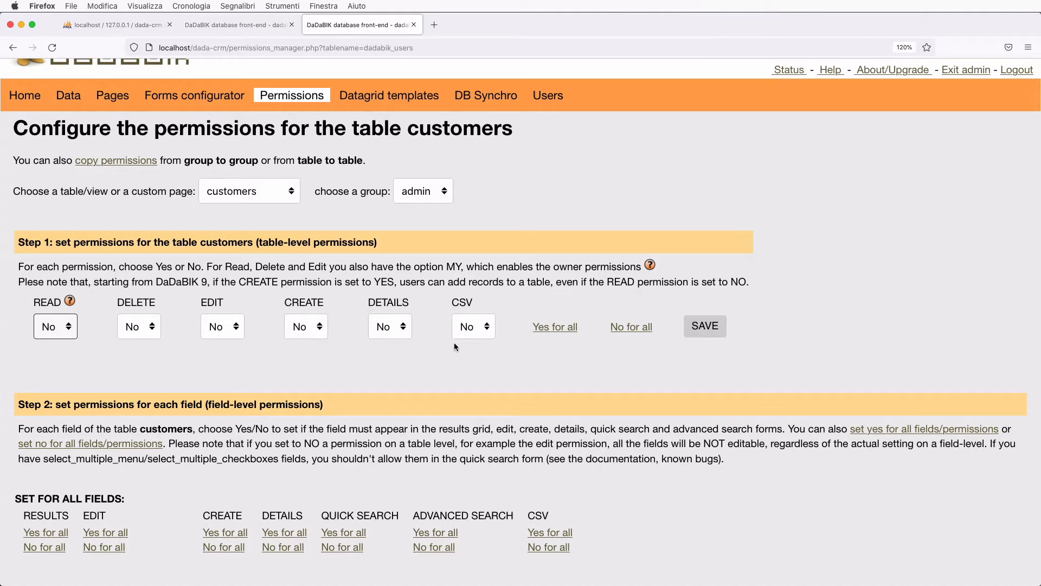
left_click(390, 326)
left_click(390, 335)
left_click(389, 336)
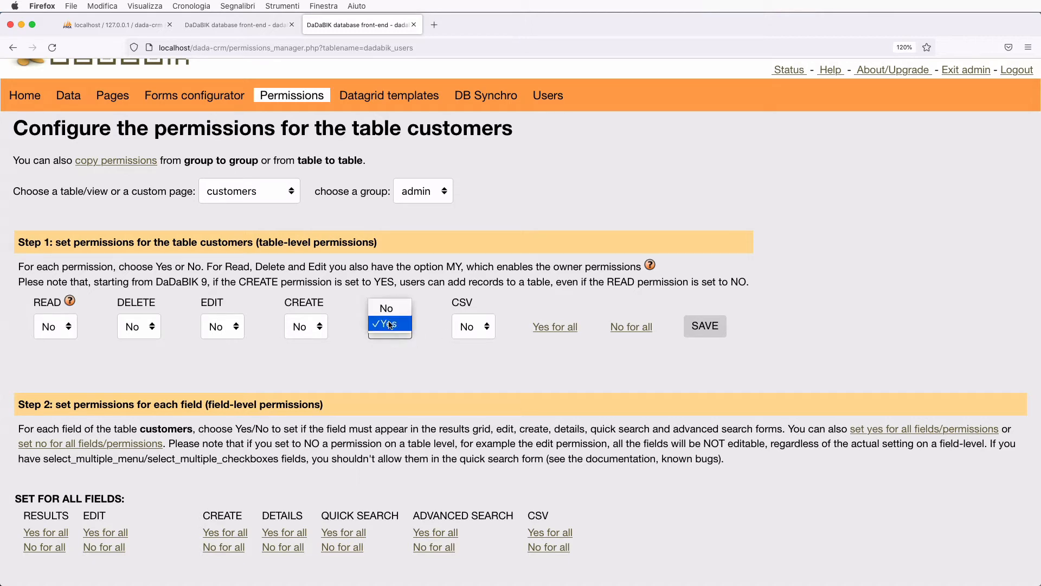
left_click(384, 310)
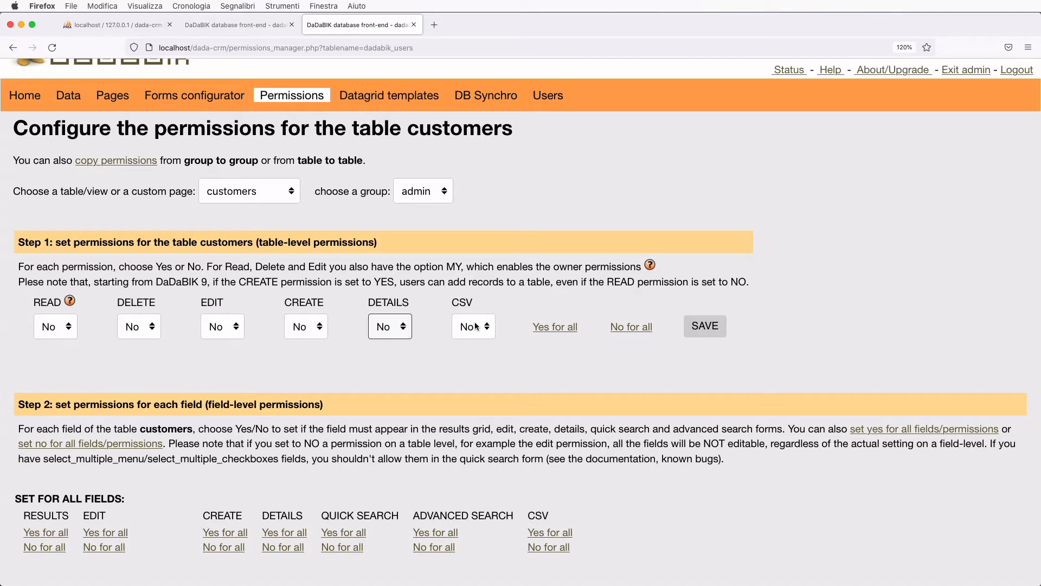
left_click(553, 327)
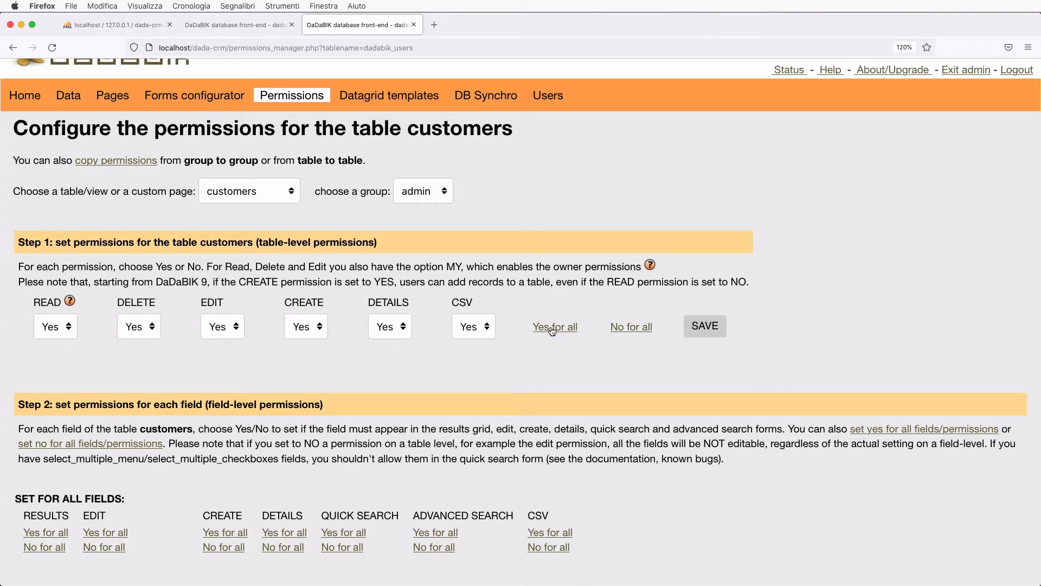
left_click(700, 332)
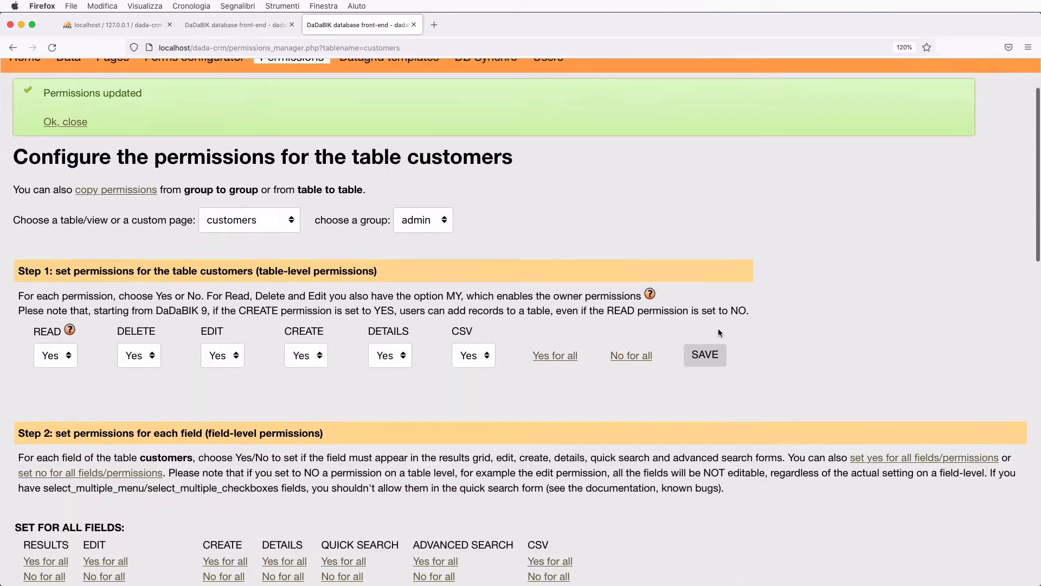
- Allow the admin group to edit the lastname field
scroll(718, 329, "down", 3)
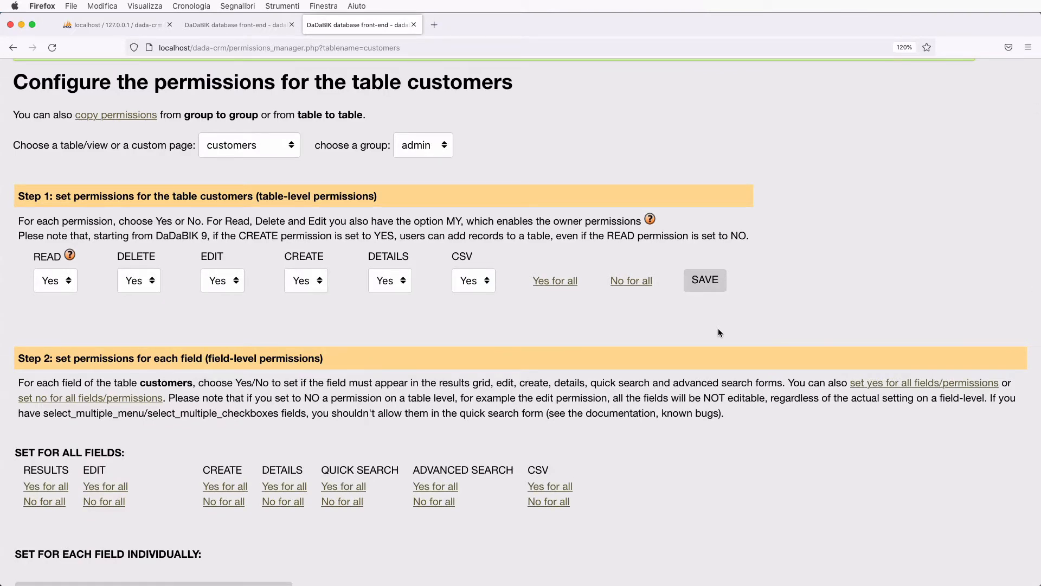
scroll(719, 332, "down", 6)
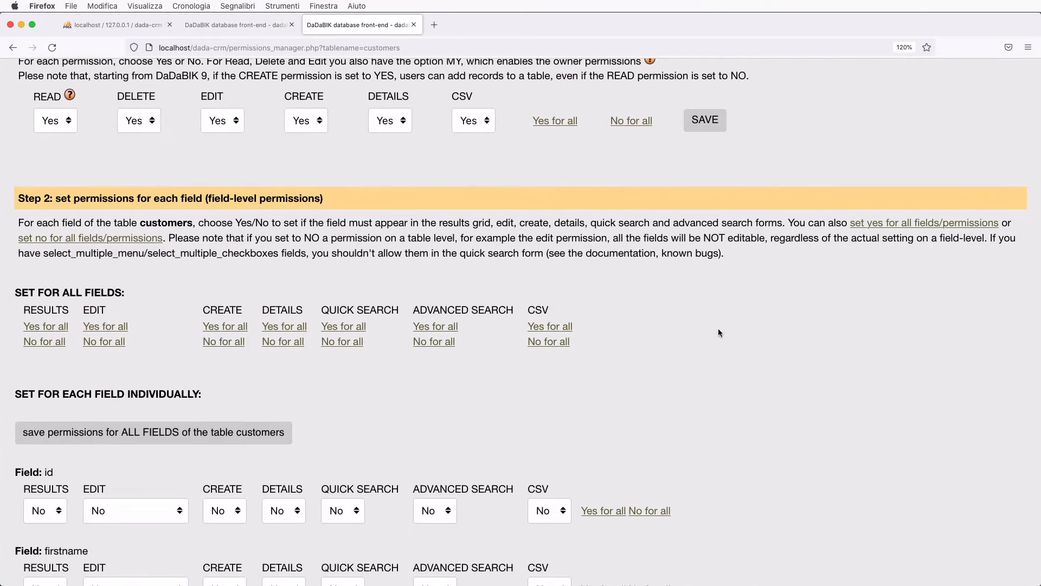
scroll(552, 329, "up", 2)
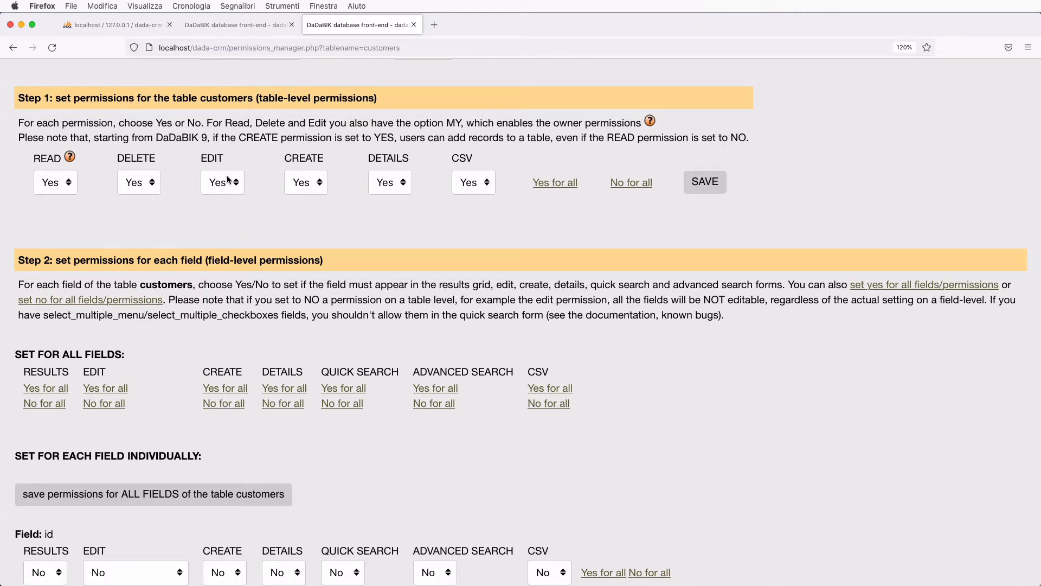
scroll(234, 233, "up", 2)
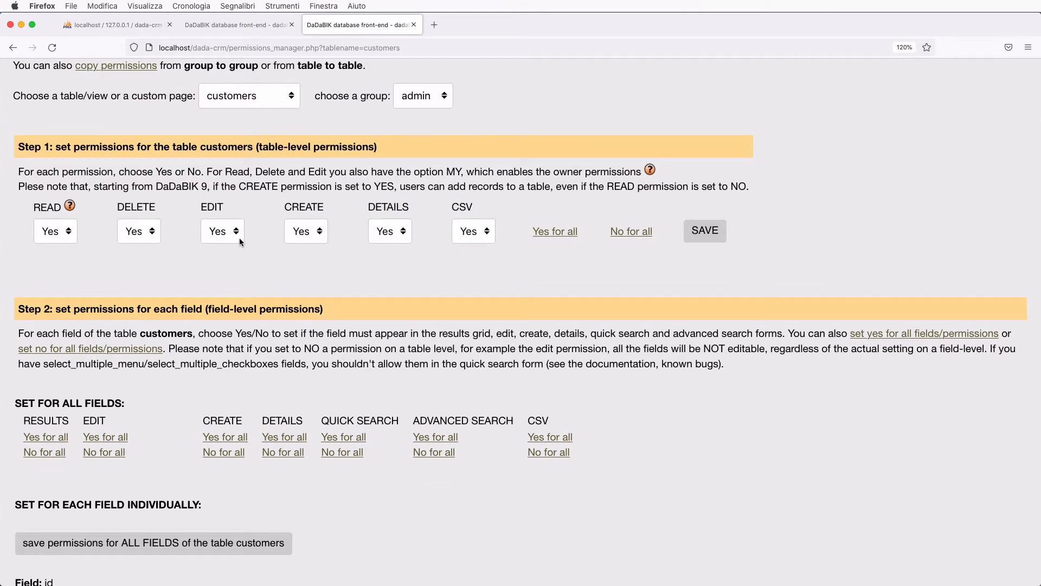
scroll(212, 336, "down", 10)
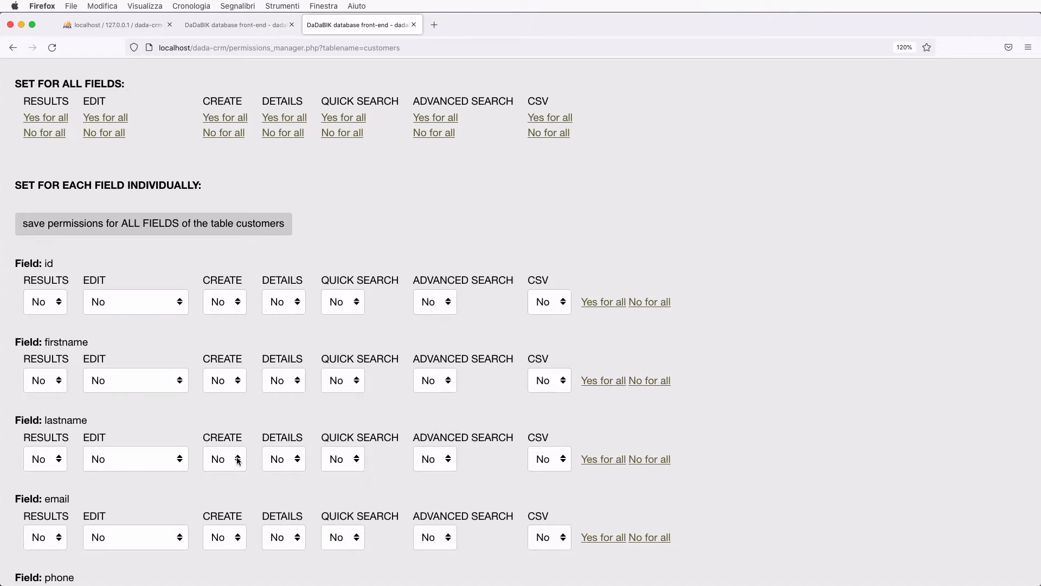
scroll(238, 460, "up", 8)
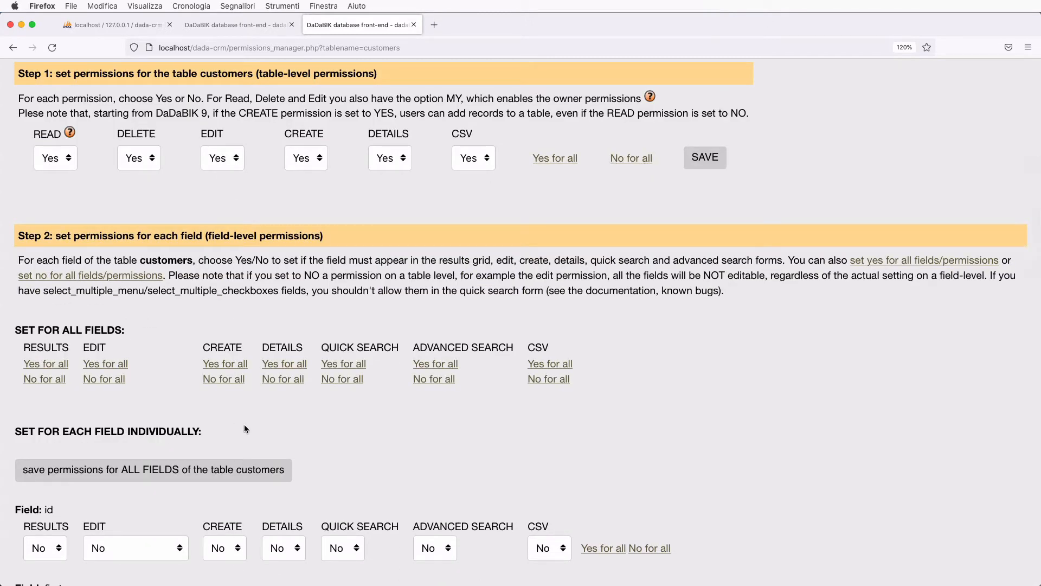
scroll(245, 428, "down", 8)
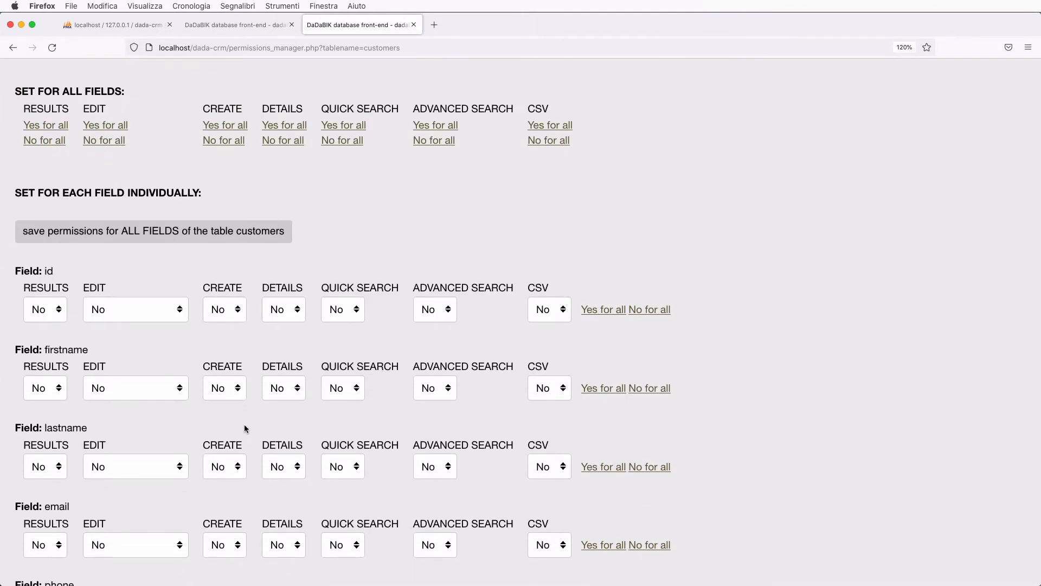
scroll(244, 428, "down", 1)
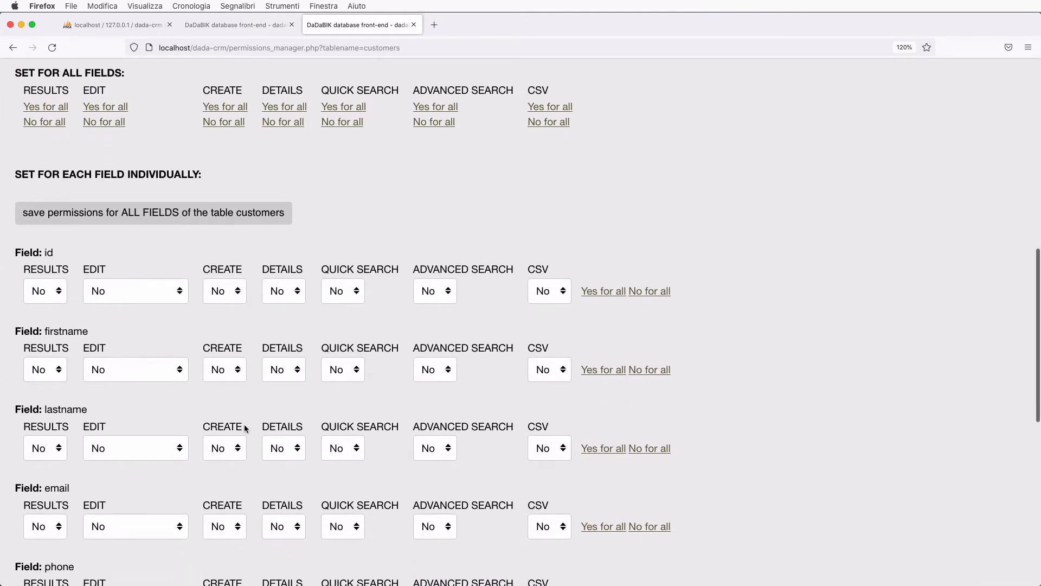
scroll(244, 428, "down", 1)
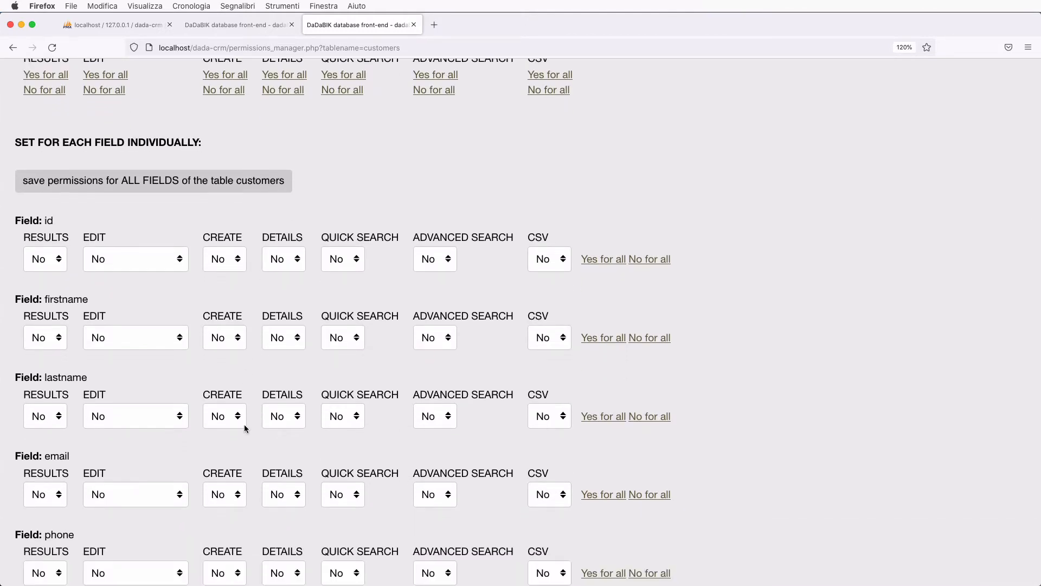
left_click(157, 430)
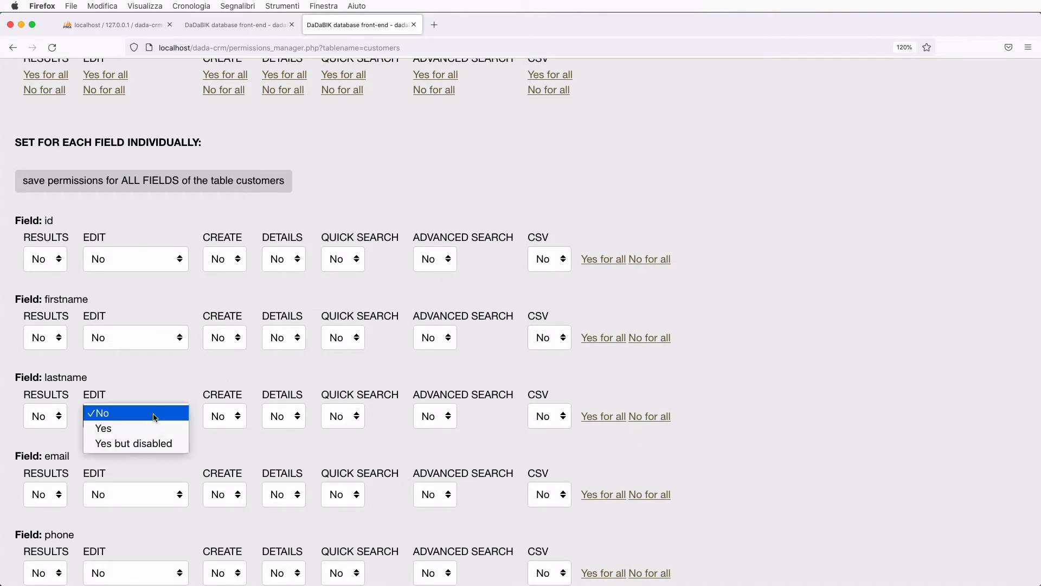
left_click(147, 427)
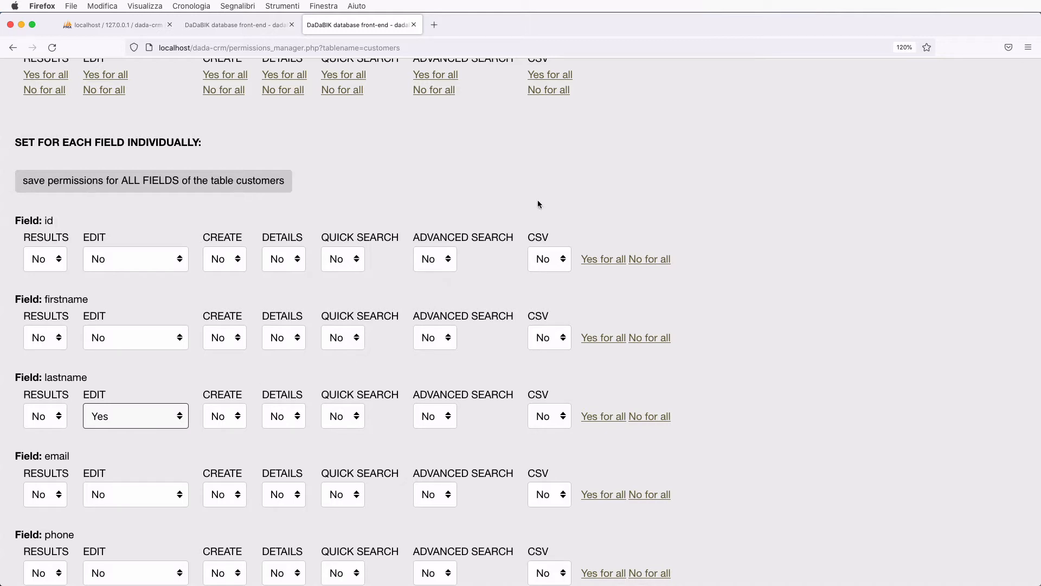
- Set every field permission to Yes, then set all permissions on the id field to No
scroll(539, 204, "up", 7)
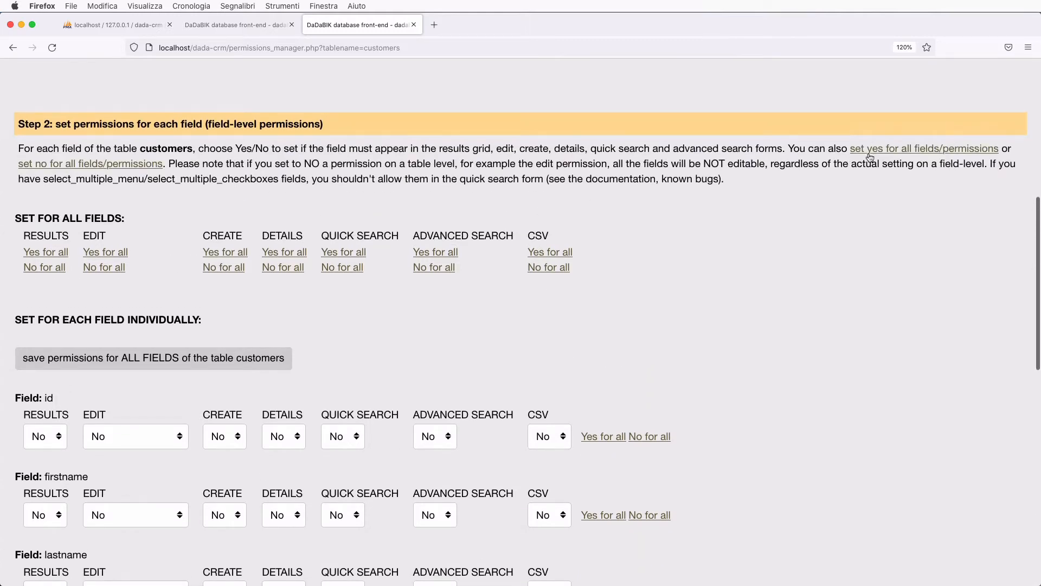
left_click(895, 150)
scroll(700, 411, "down", 5)
scroll(565, 418, "down", 2)
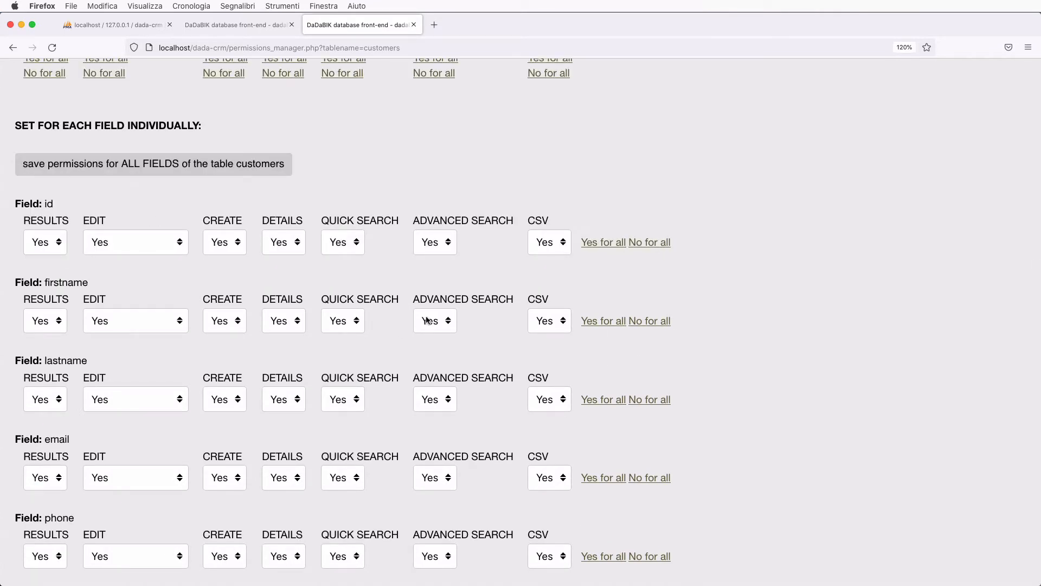
left_click(657, 244)
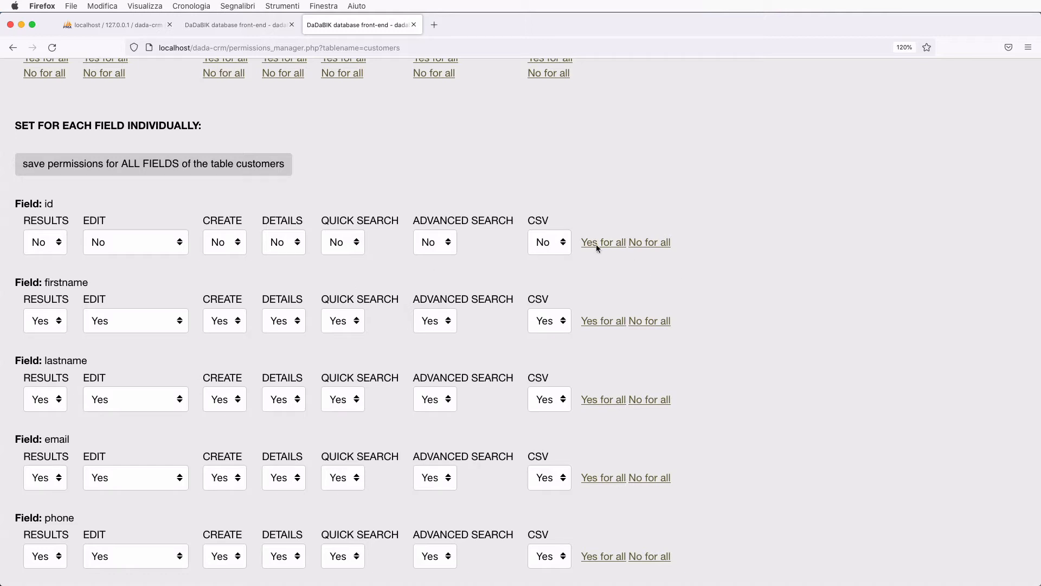
- Save the customers field permissions and return to the front-end app tab
scroll(428, 394, "down", 3)
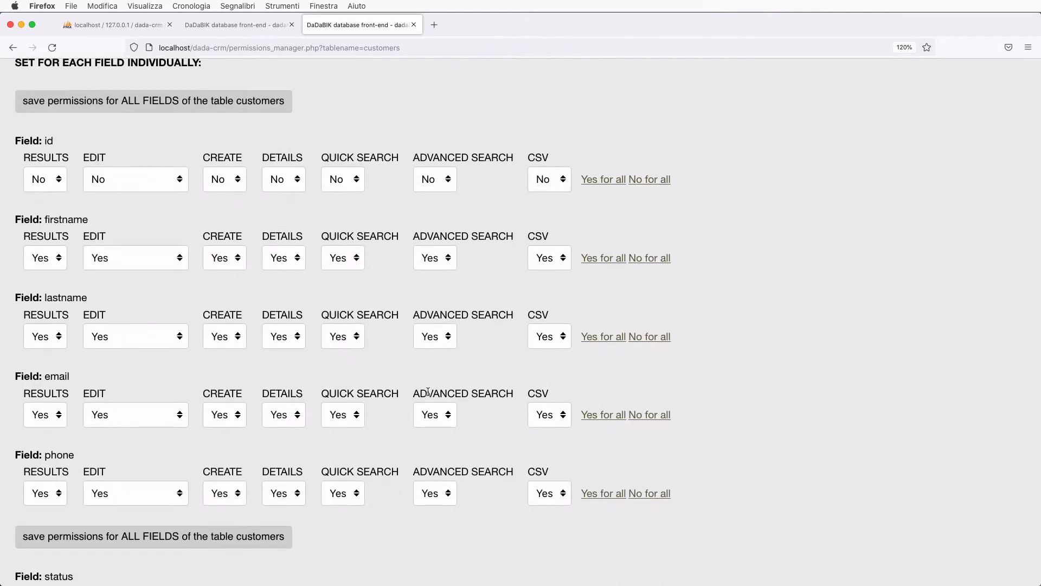
scroll(290, 437, "down", 2)
scroll(286, 477, "down", 3)
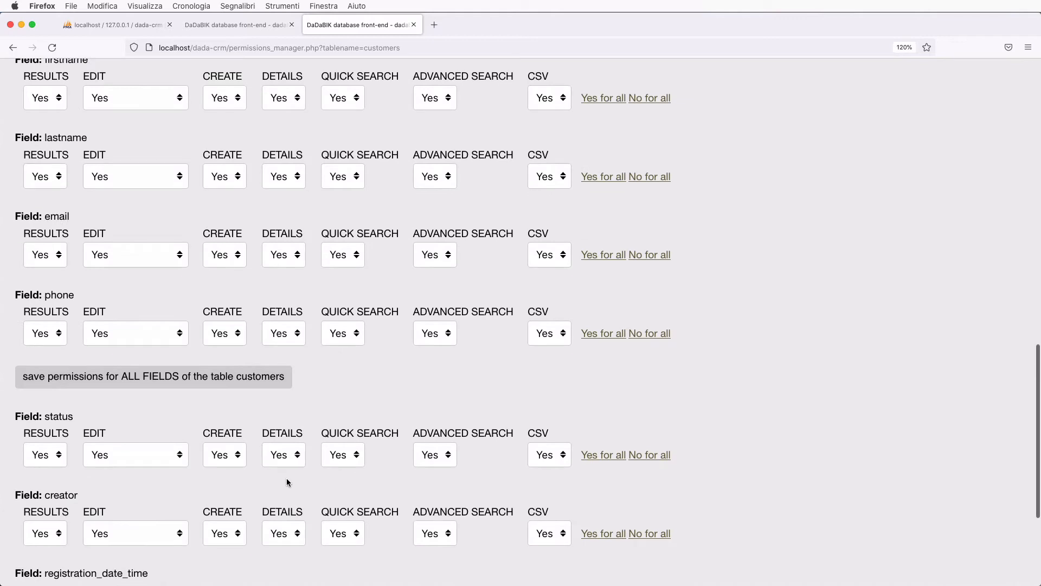
left_click(239, 378)
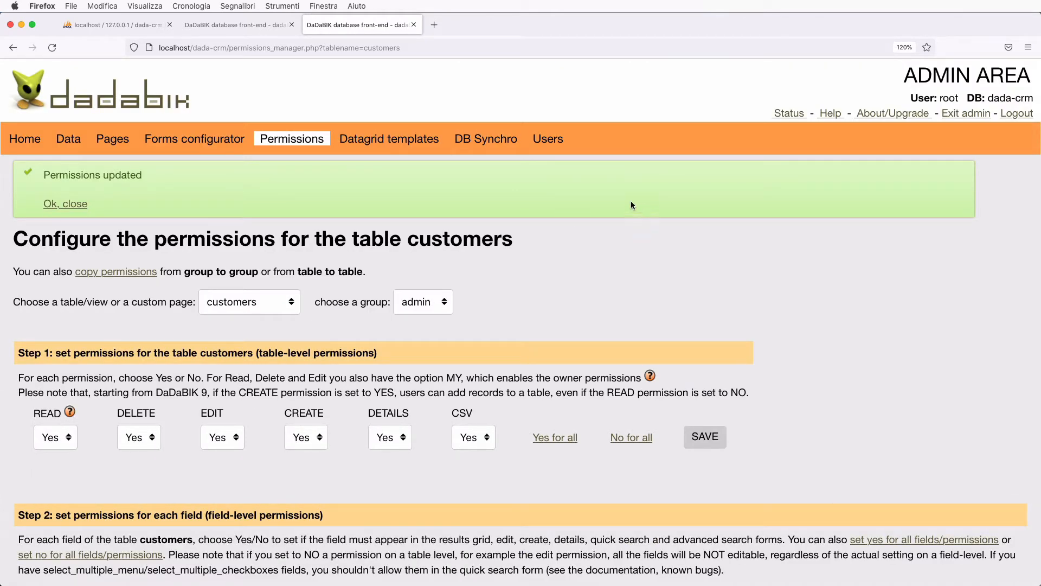
left_click(249, 26)
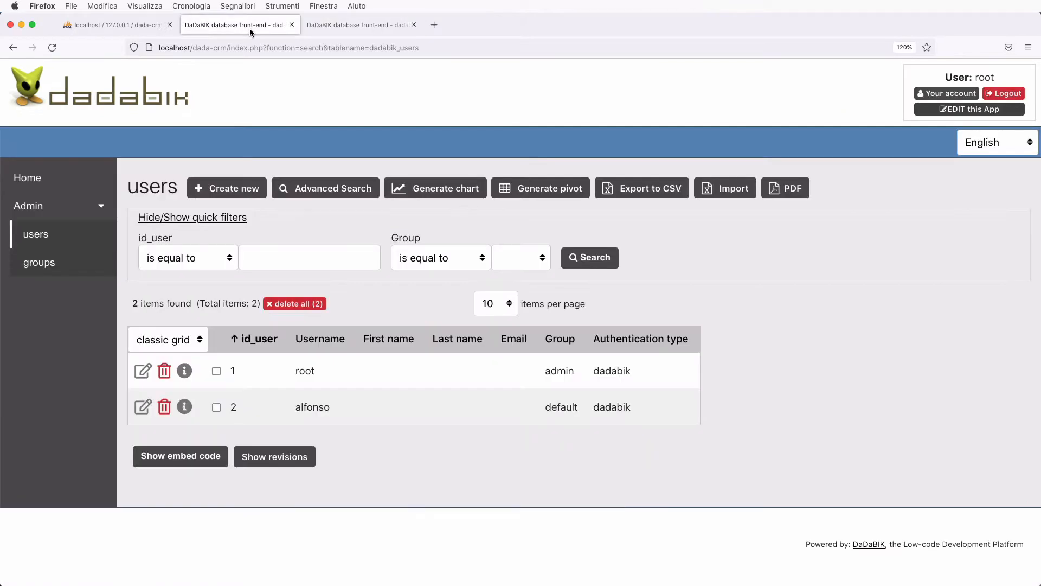
- From the front-end Home, go to the empty customers table and start a new record
left_click(28, 180)
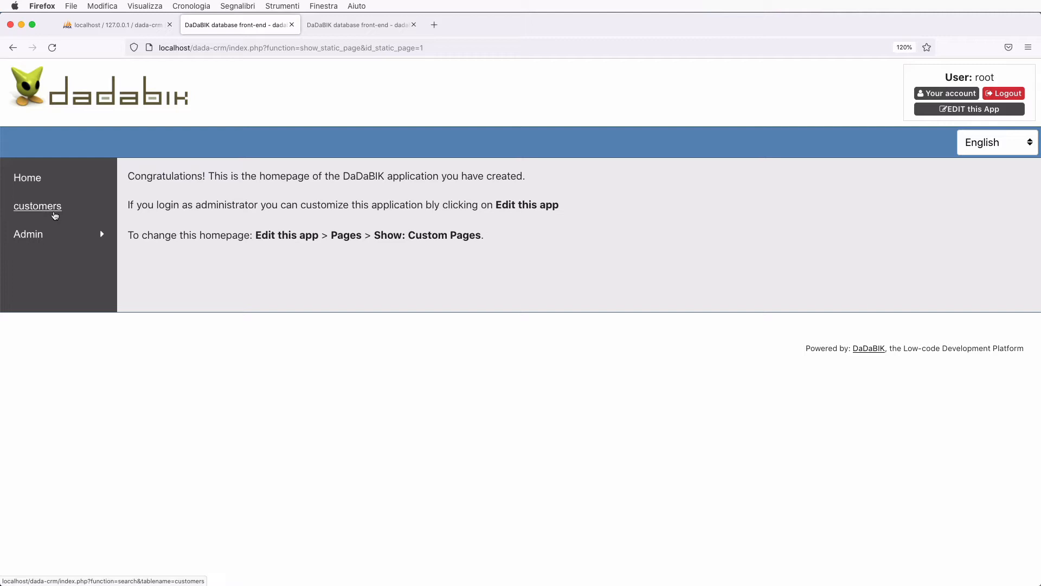
left_click(54, 215)
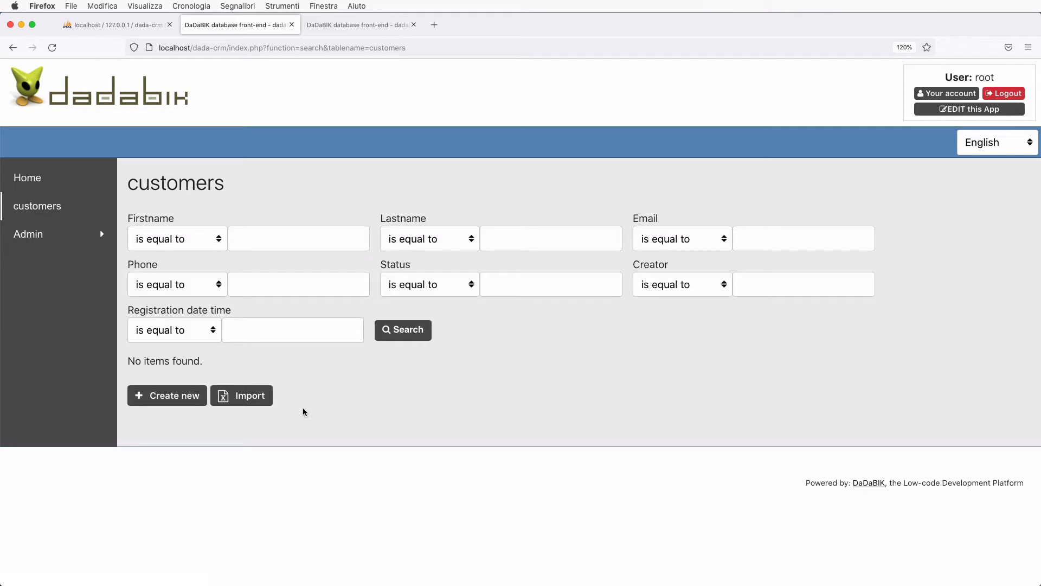
left_click(167, 399)
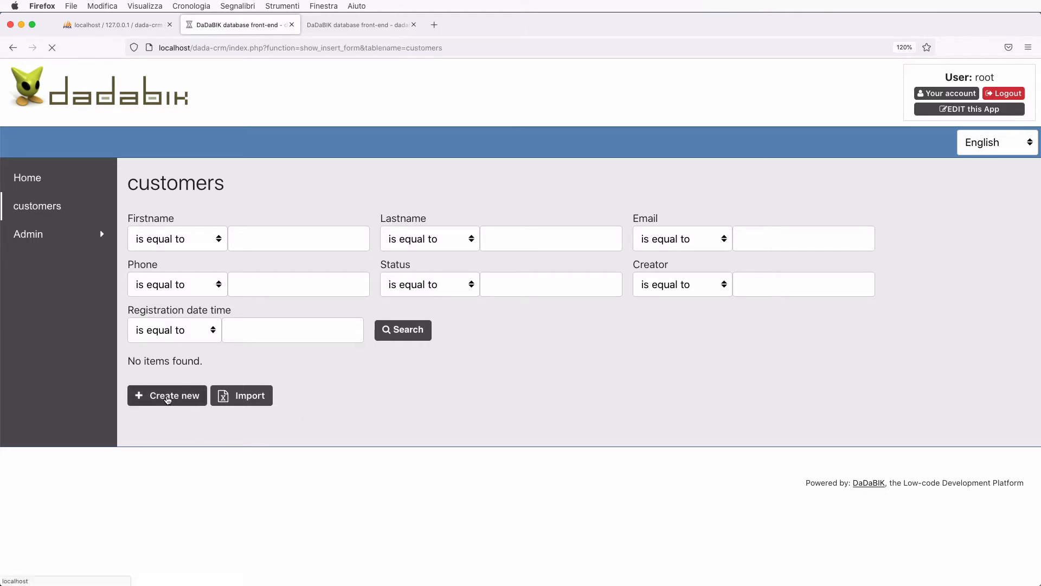
- Enter the customer's first name, last name, e-mail address and phone number
left_click(289, 265)
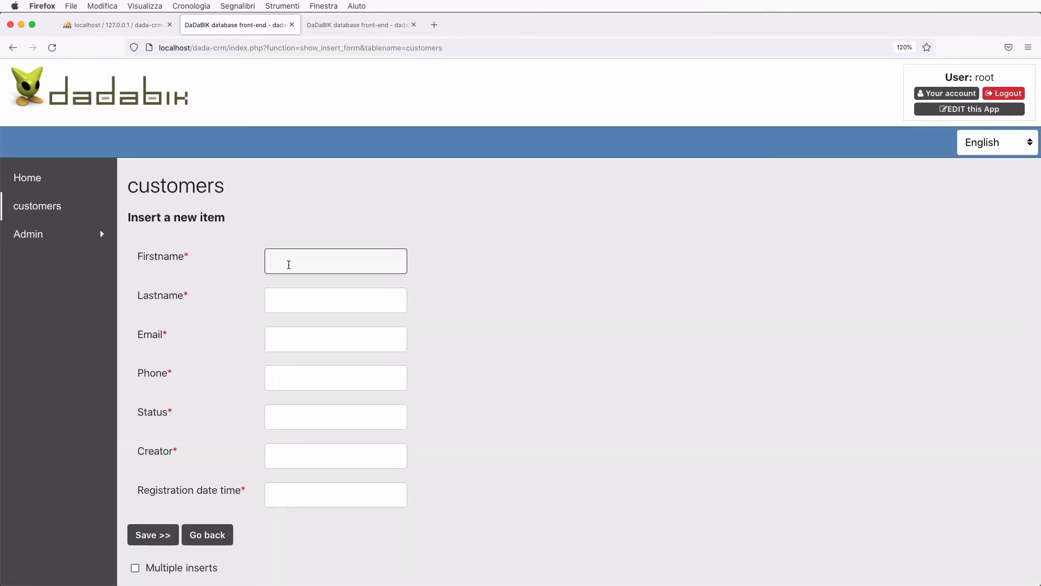
type("Bob")
key("Tab")
type("Smith")
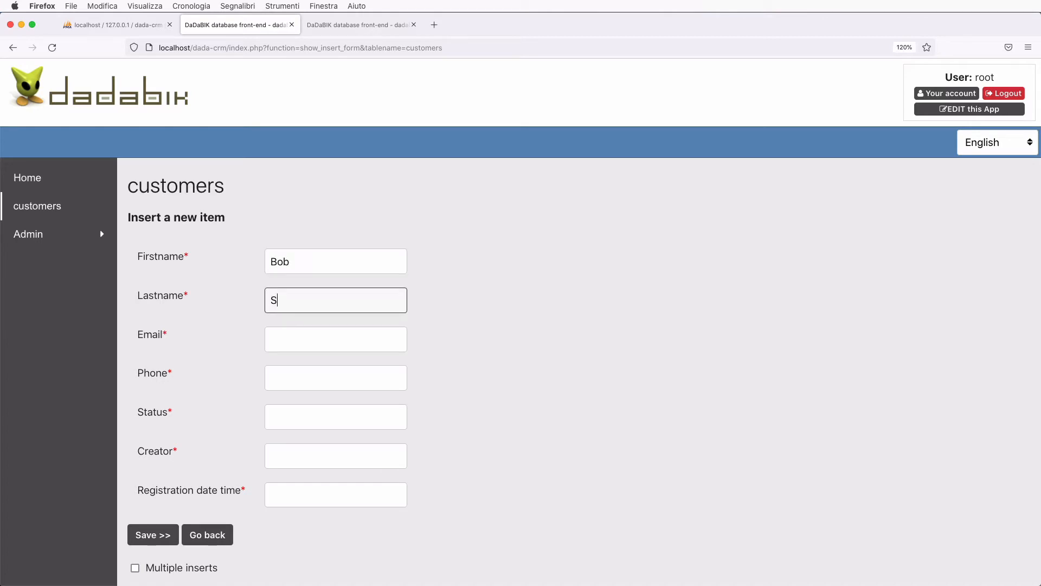
left_click(289, 340)
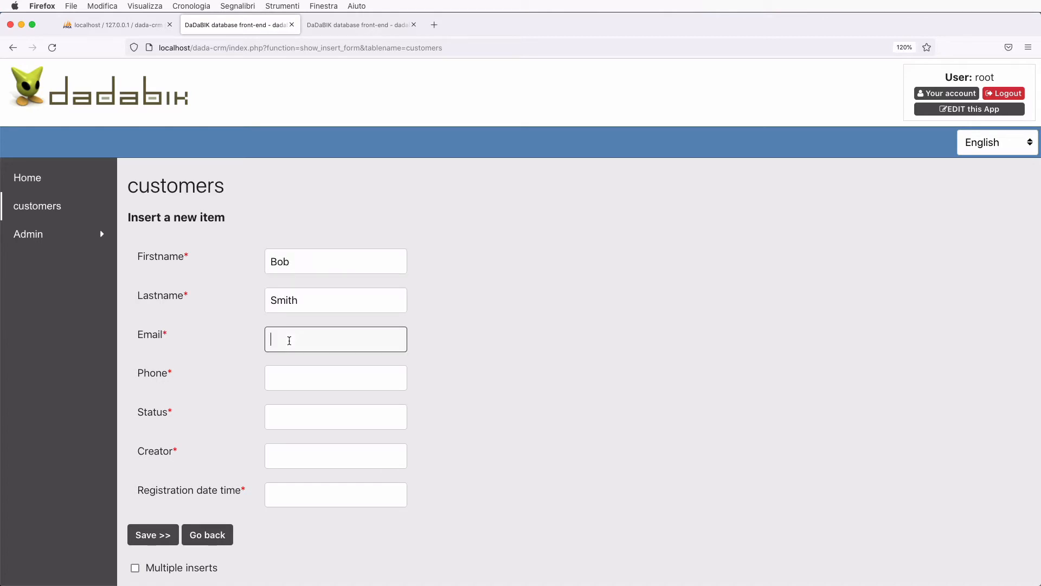
key("Tab")
type("+")
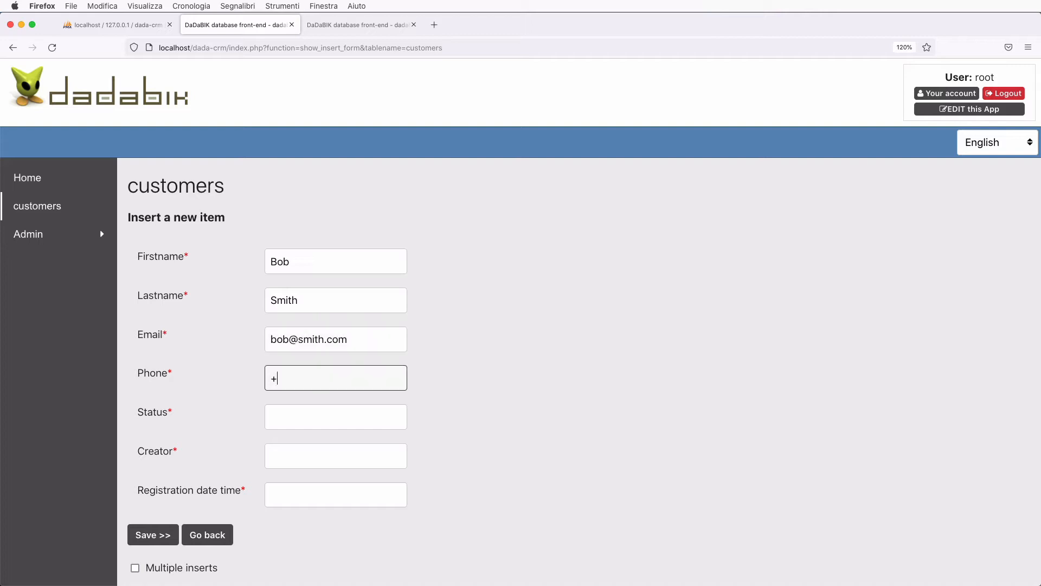
type("3978789789798")
left_click(297, 422)
type("lead")
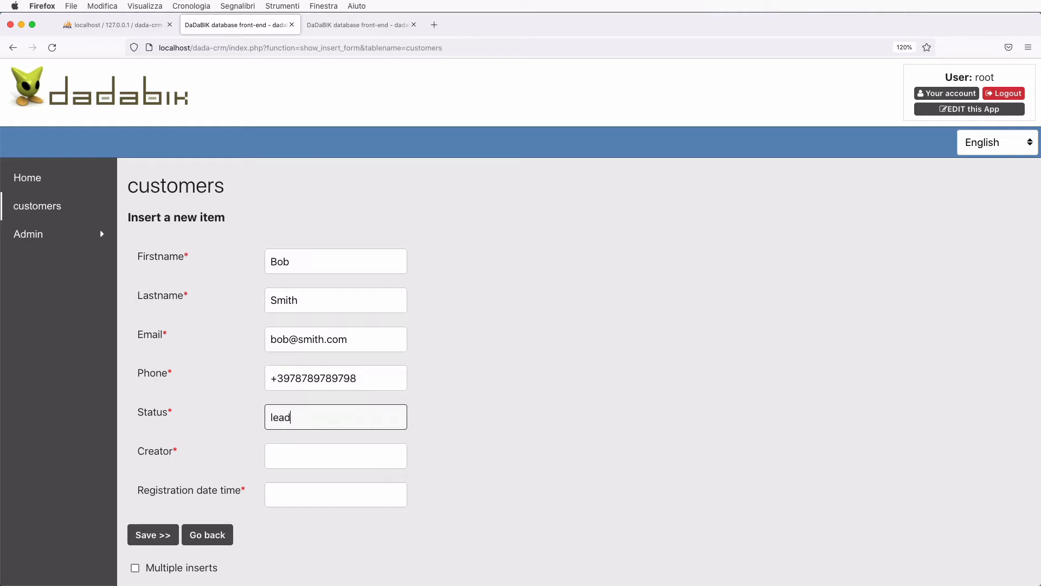
left_click(299, 462)
type("root")
left_click(305, 495)
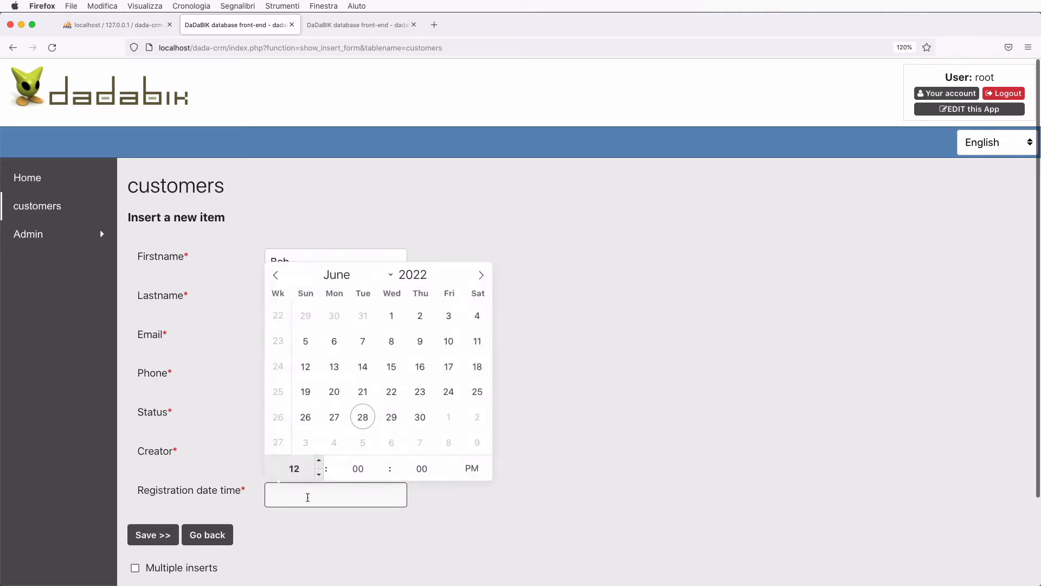
left_click(363, 416)
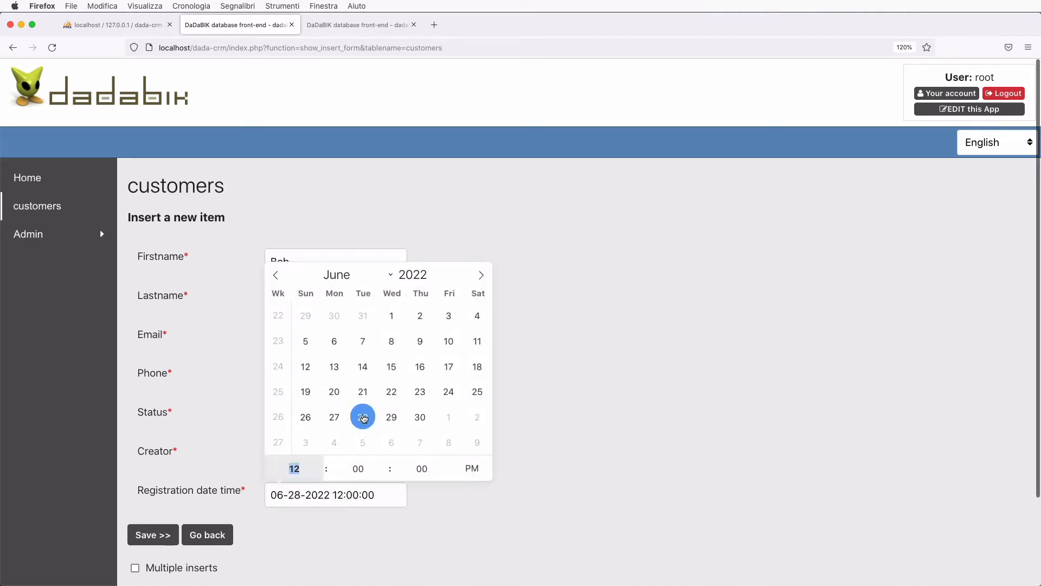
left_click(425, 528)
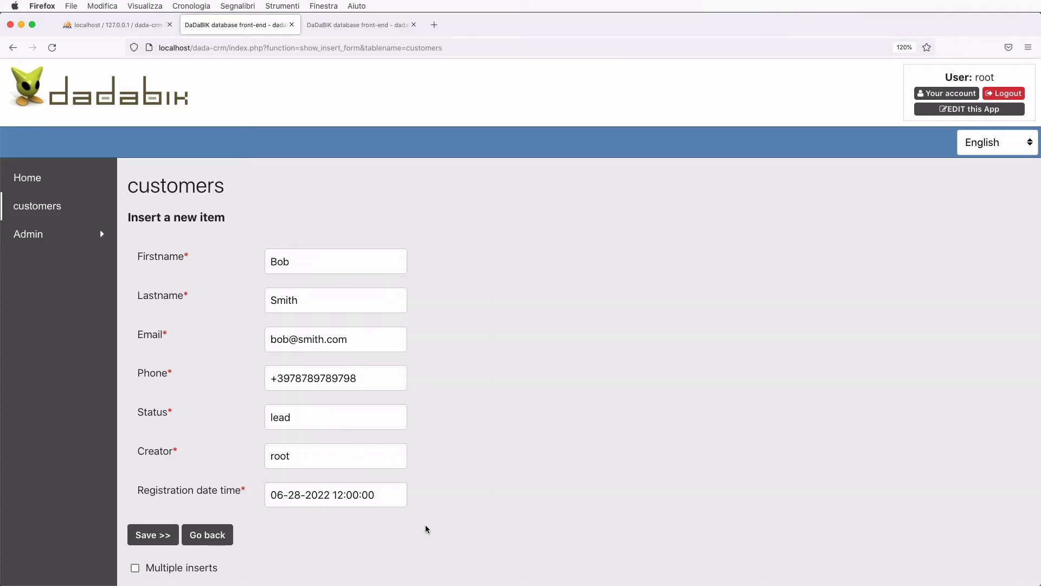
- Shorten the e-mail to an invalid address and attempt to save the record
left_click(347, 343)
key("BackSpace")
key("BackSpace")
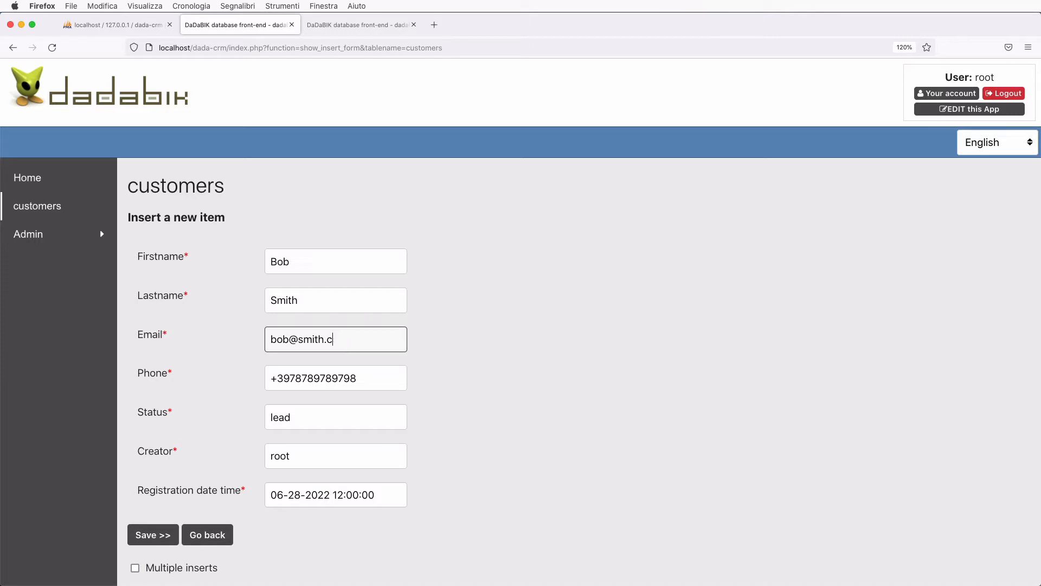
key("BackSpace")
key("BackSpace")
left_click(160, 536)
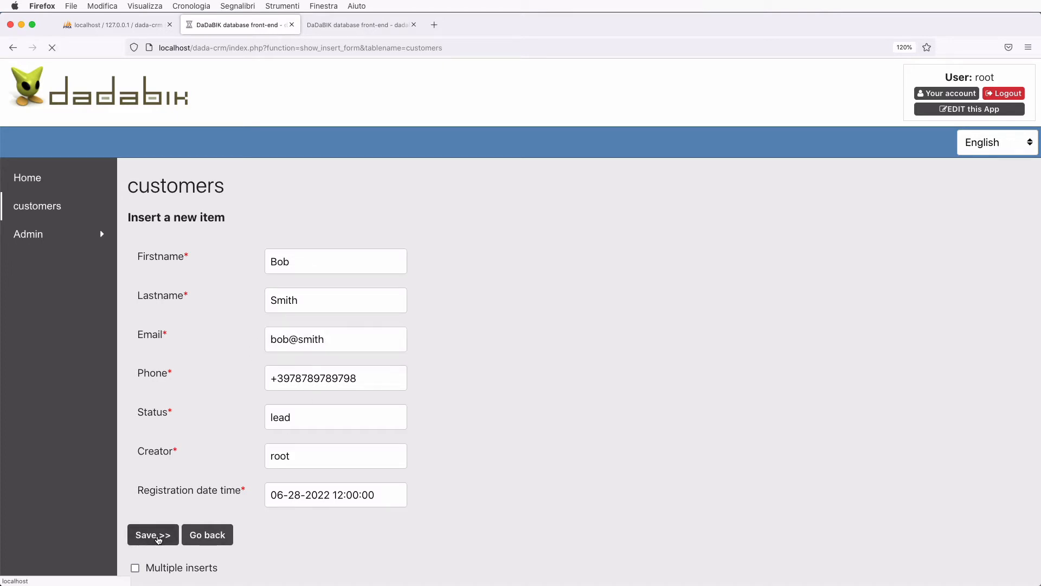
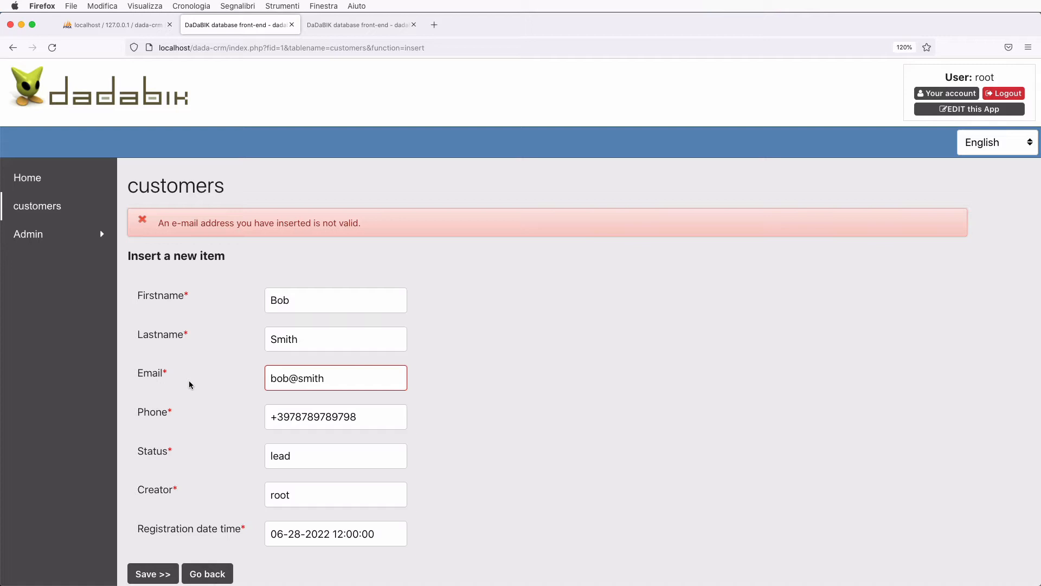
- Complete the customer's e-mail address with .com and save the new customer record
left_click(349, 378)
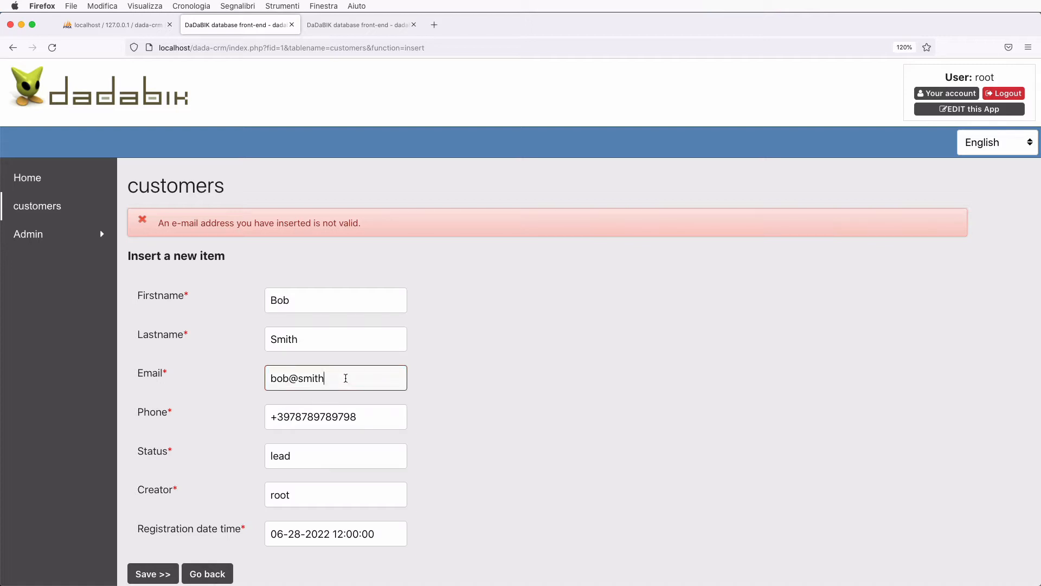
type(".com")
scroll(153, 521, "down", 2)
left_click(153, 521)
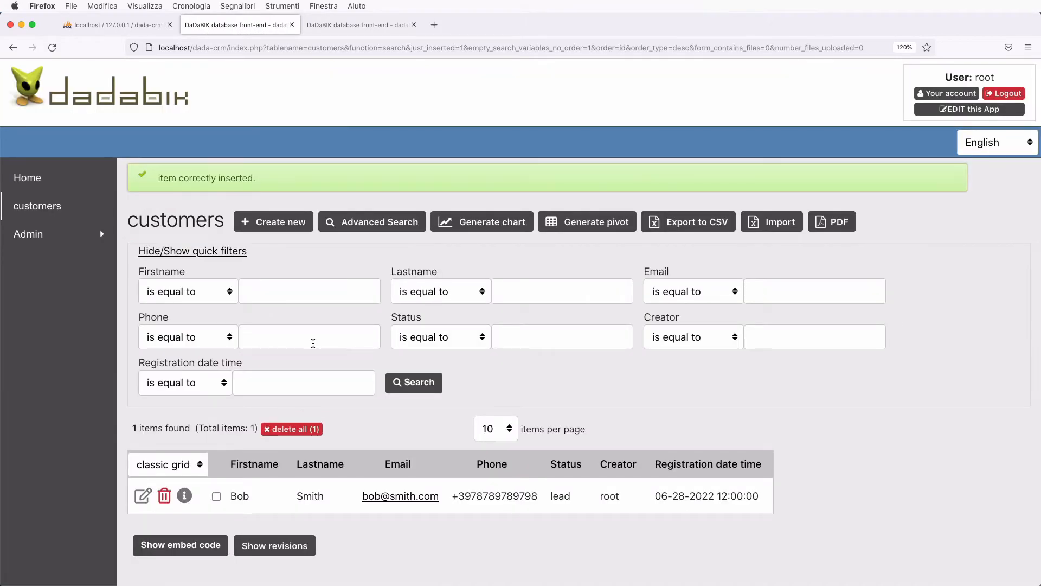
scroll(144, 434, "down", 2)
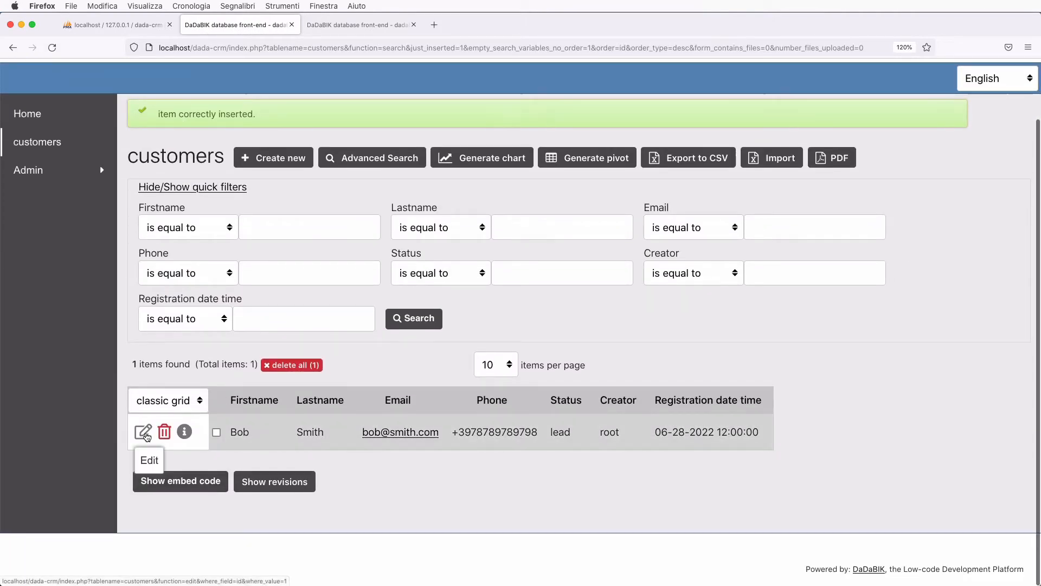
- Open the existing customer record and replace its first name and last name
left_click(143, 432)
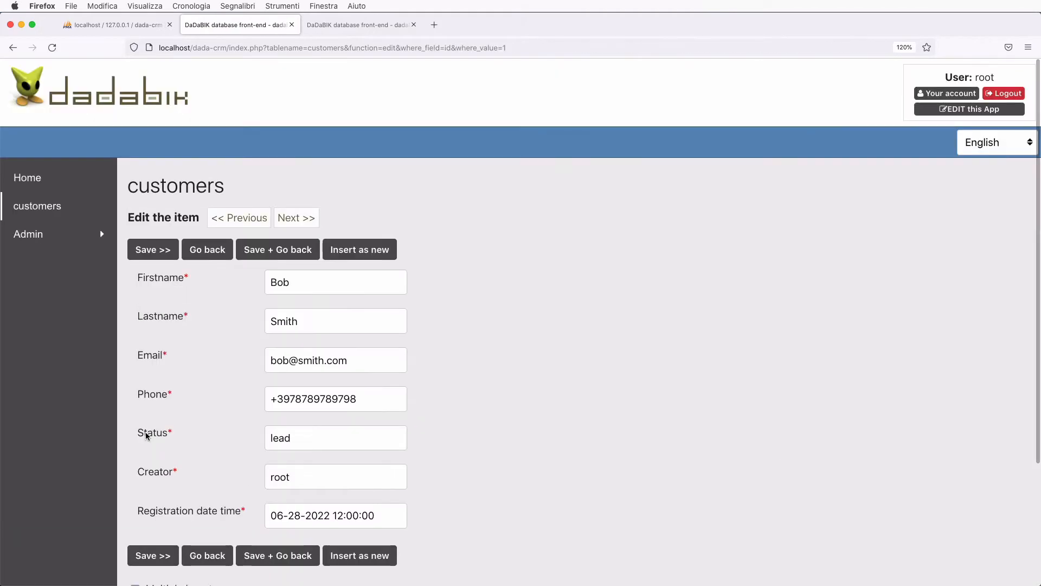
scroll(145, 436, "down", 1)
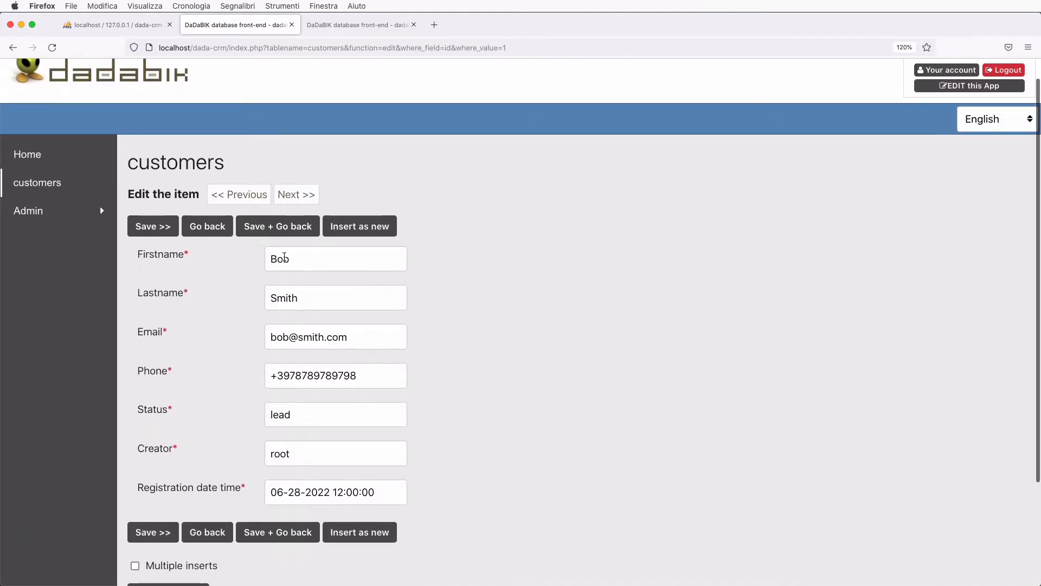
double_click(284, 258)
key("Tab")
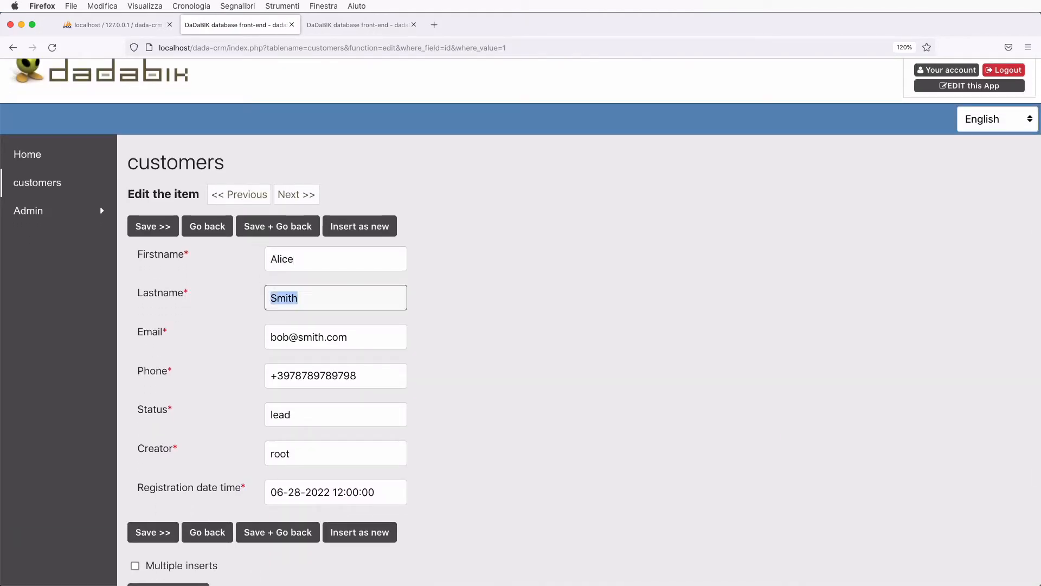
- Change the e-mail address and phone number, then insert the record as a new customer
double_click(283, 338)
type("alice")
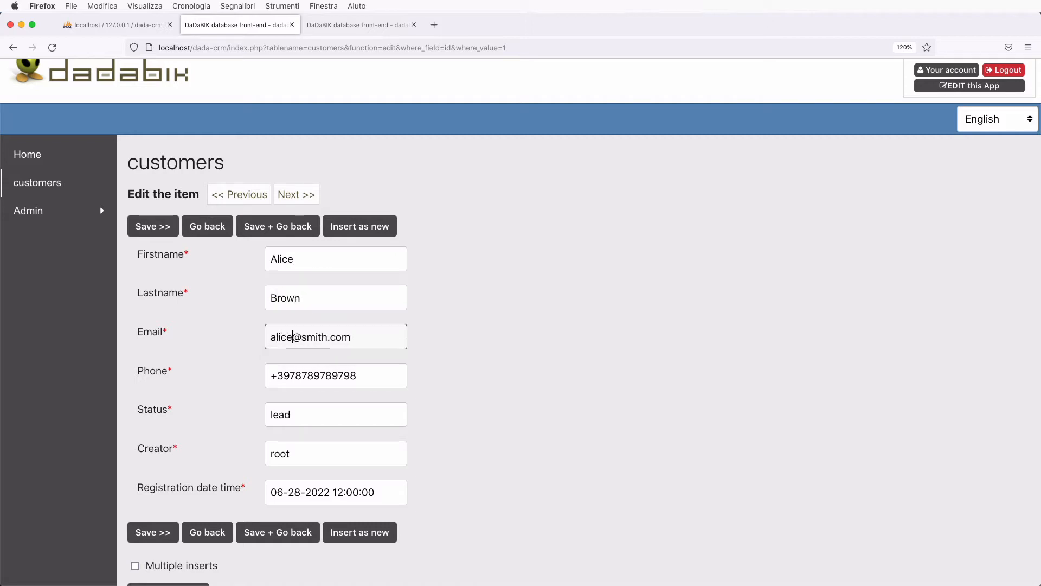
left_click(328, 336)
key("BackSpace")
key("BackSpace")
key("BackSpace")
key("BackSpace")
key("BackSpace")
type("brown")
left_click_drag(309, 376, 360, 375)
type("8676687")
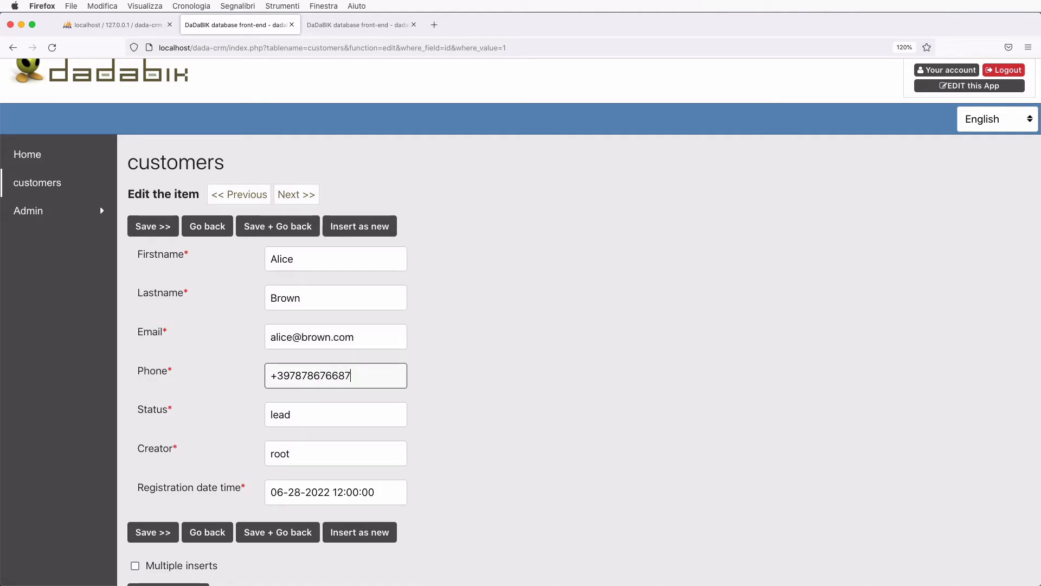
type("678687687")
scroll(297, 489, "down", 2)
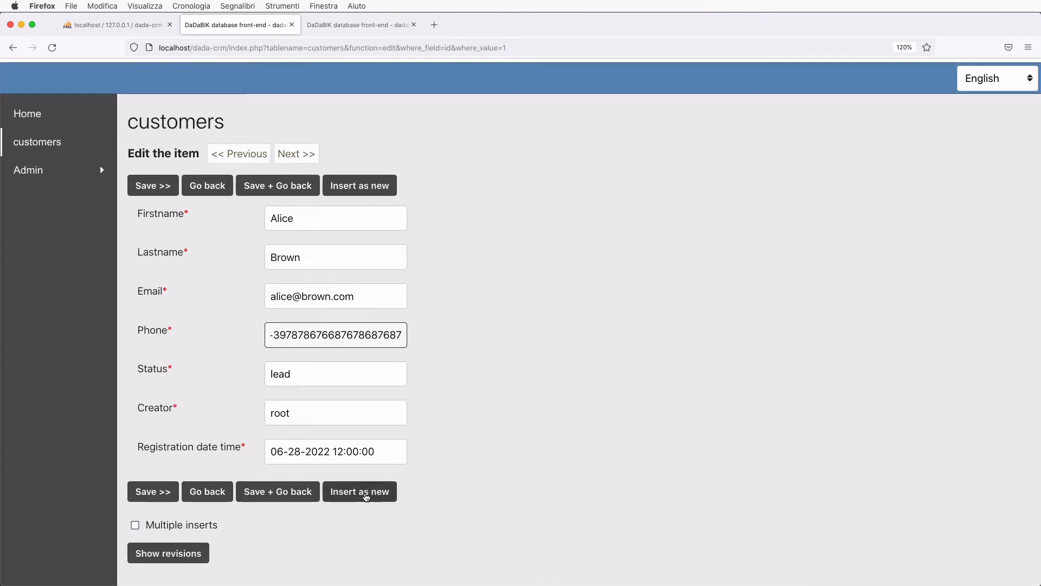
left_click(366, 496)
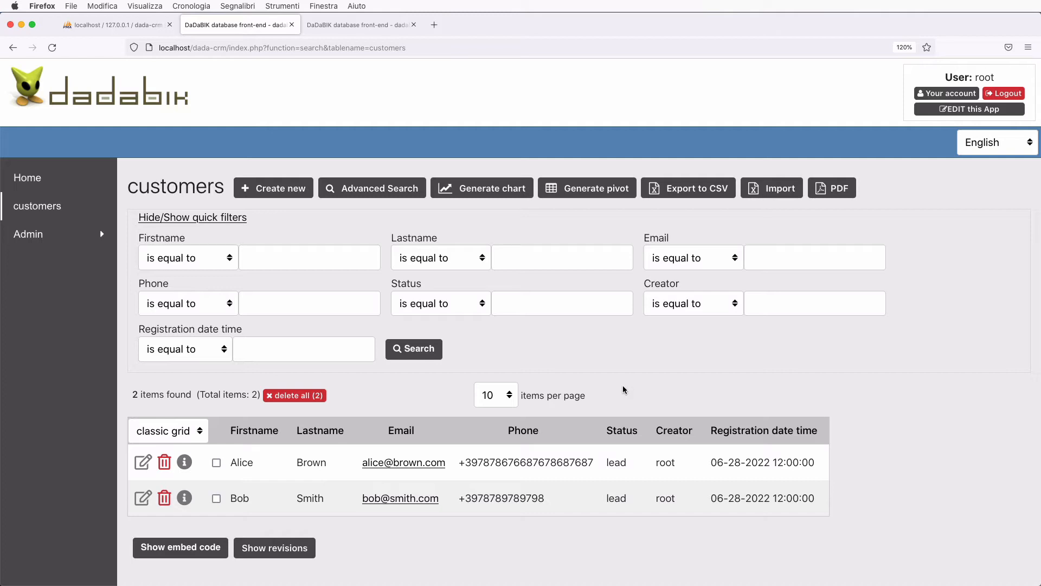
left_click(144, 462)
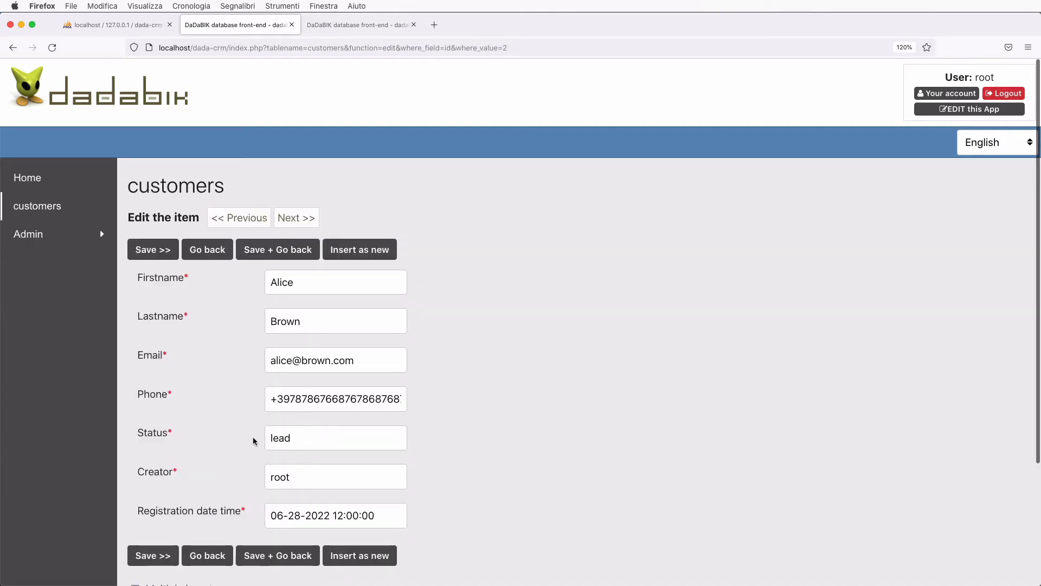
double_click(285, 437)
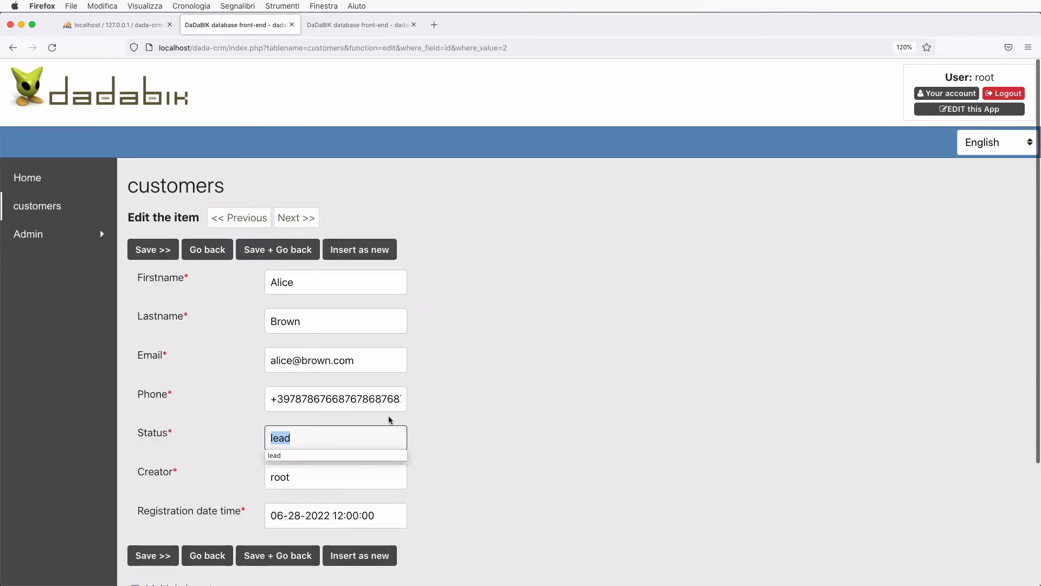
left_click(426, 426)
double_click(291, 438)
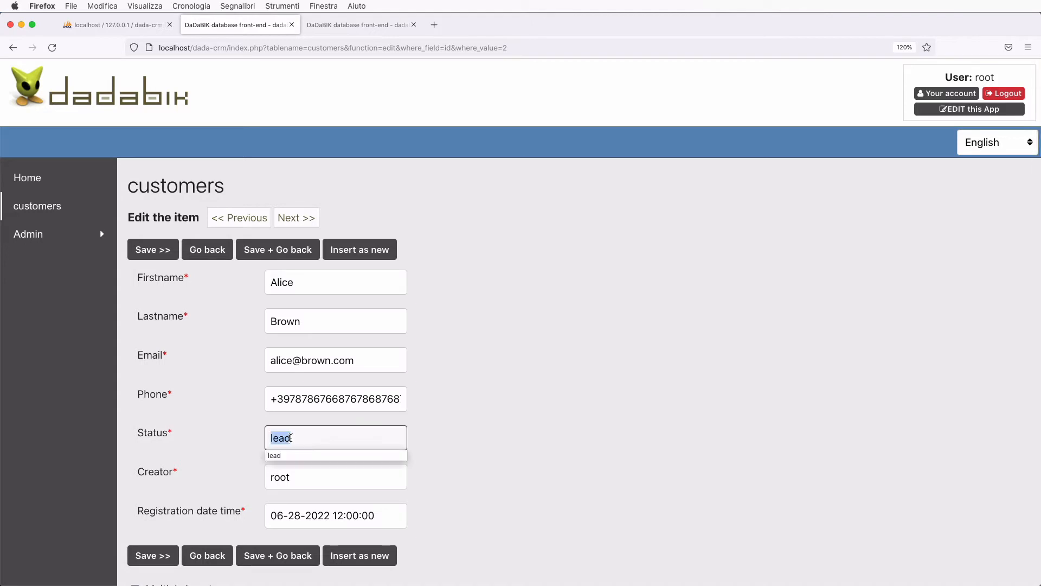
left_click(549, 424)
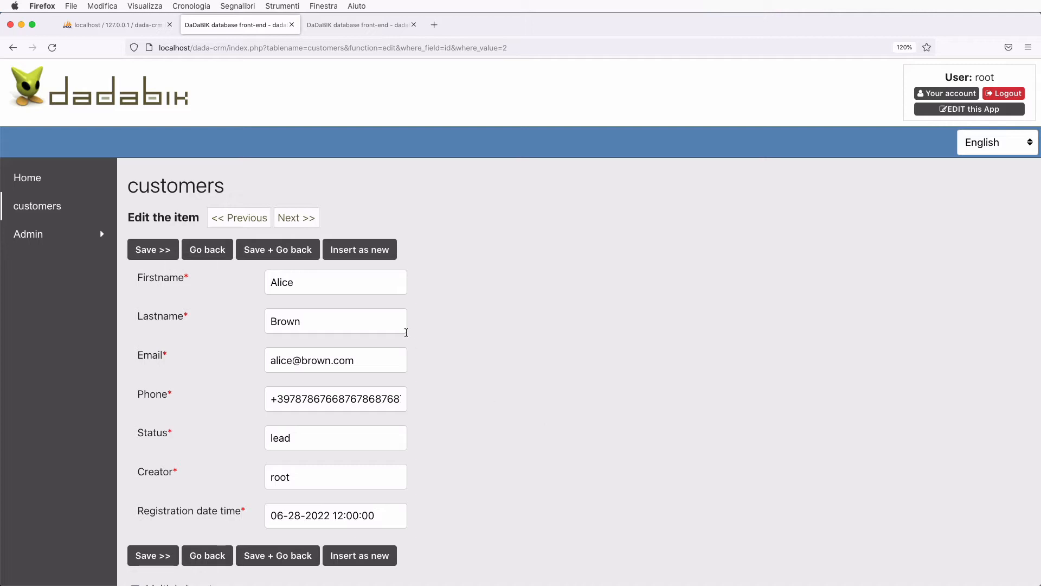
left_click(207, 250)
- Load the admin group's customers permissions and scroll to the field-level settings
left_click(350, 25)
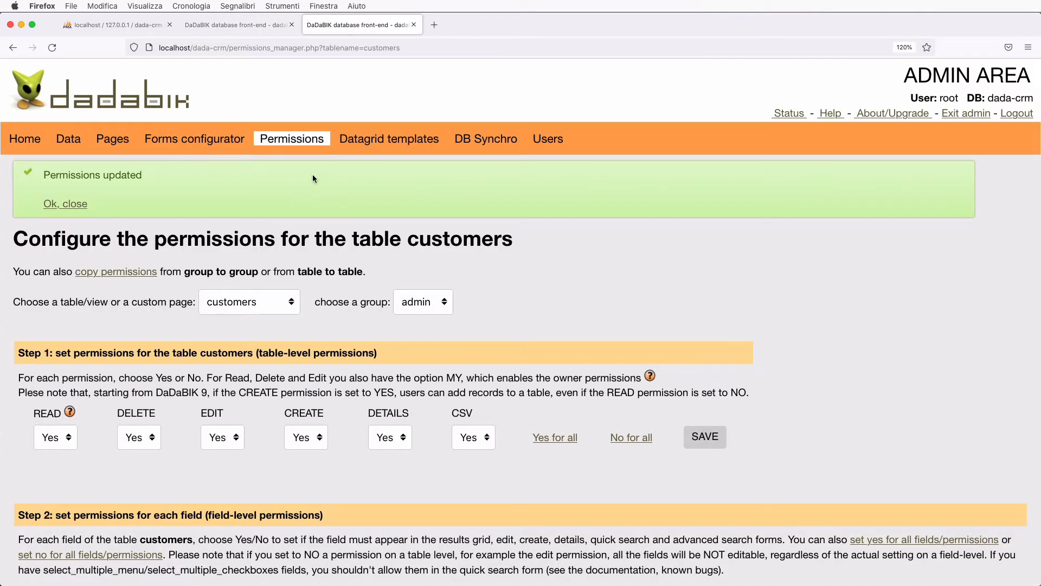
left_click(292, 142)
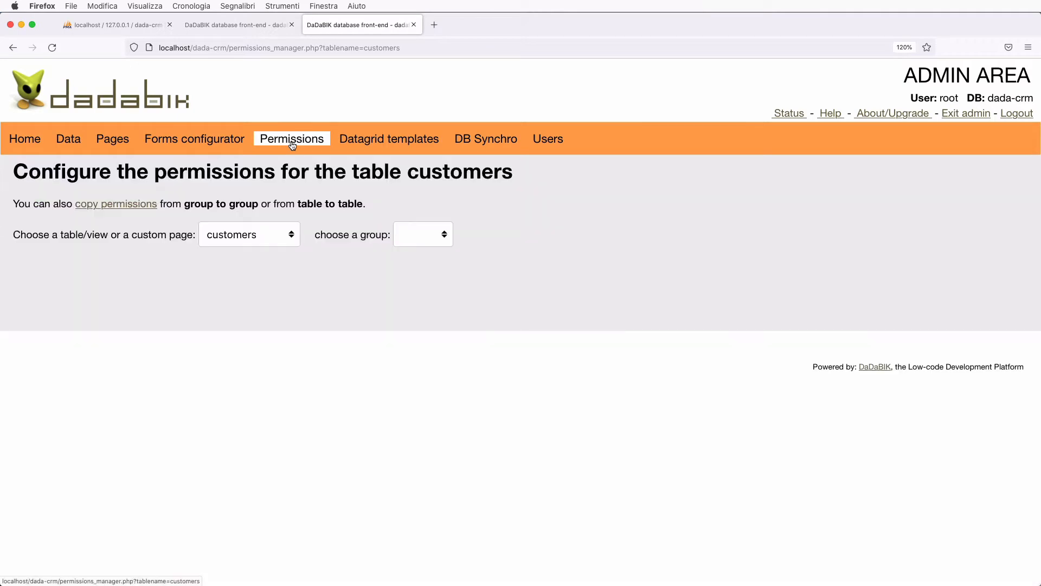
left_click(431, 234)
left_click(418, 245)
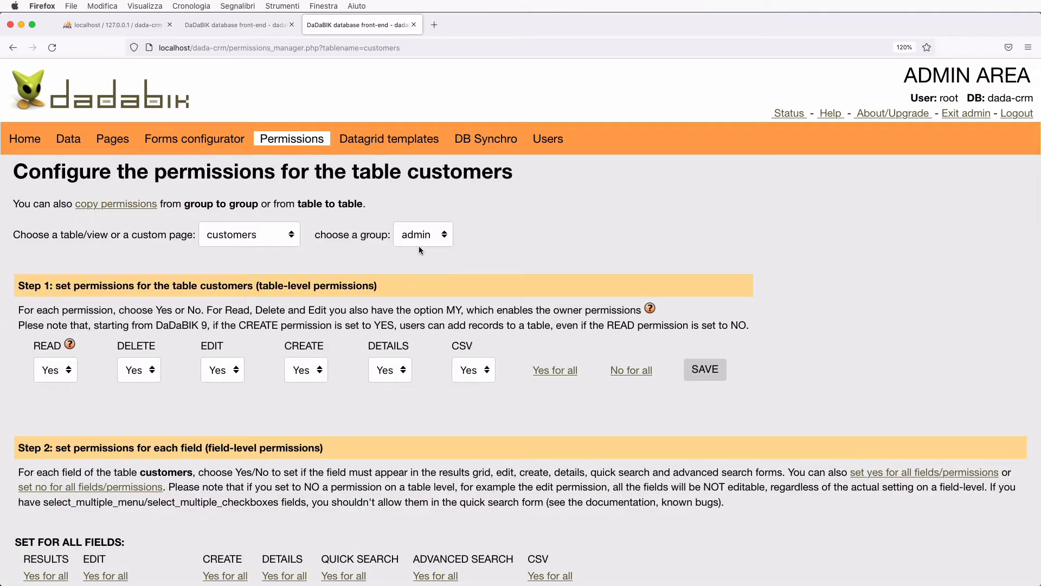
scroll(418, 245, "down", 3)
scroll(418, 245, "down", 10)
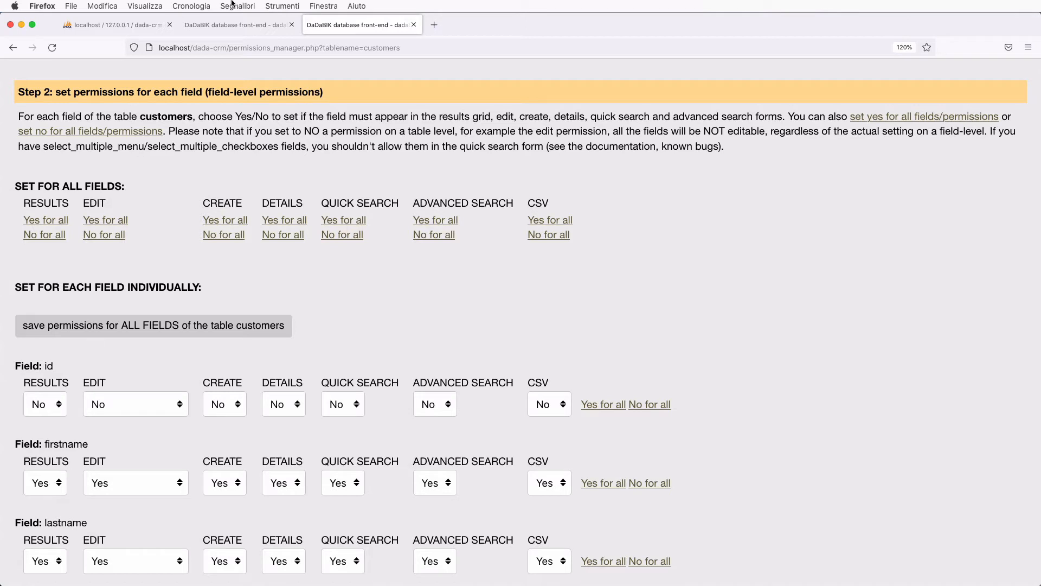
- Glance at the customers list, then return to the Step 2 field permissions
left_click(236, 26)
scroll(268, 412, "down", 2)
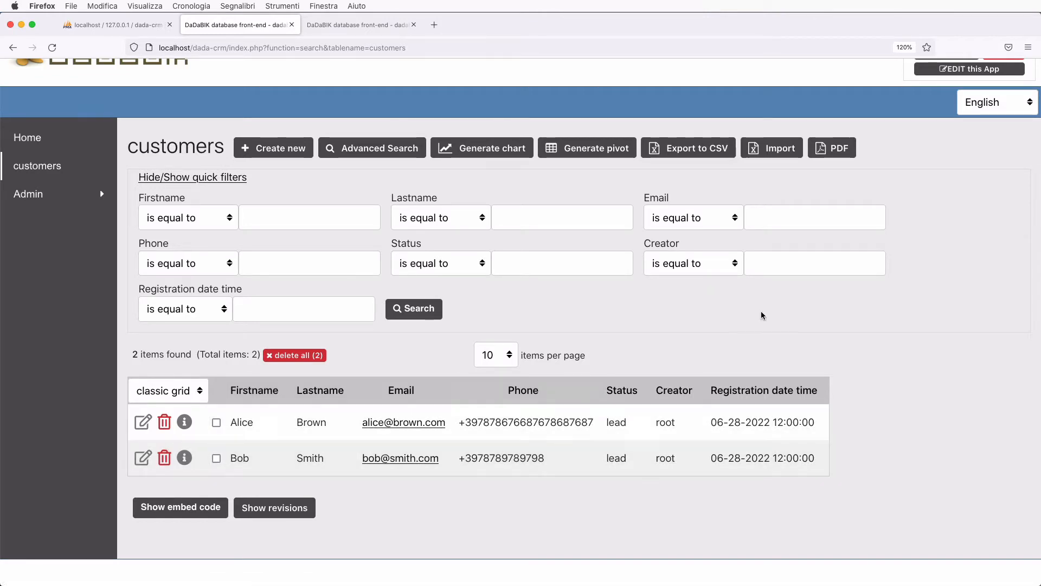
left_click(363, 26)
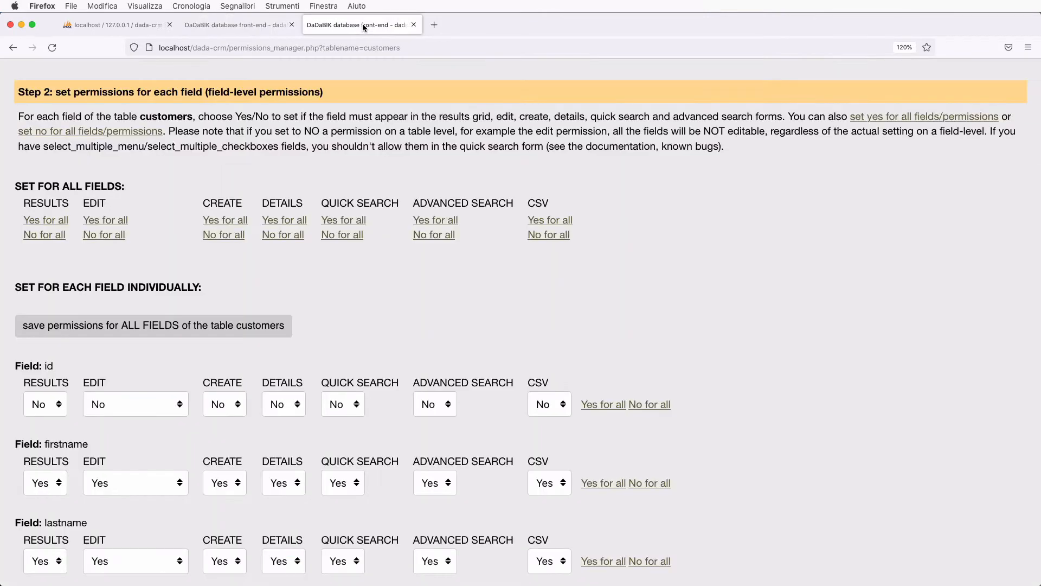
scroll(186, 411, "down", 2)
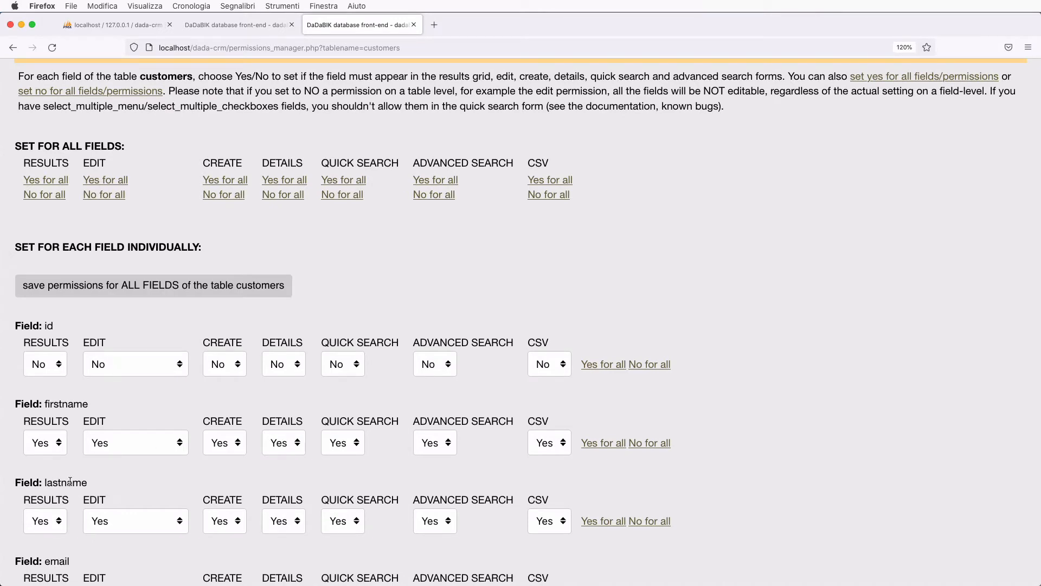
- Set firstname's Results permission to No and confirm the customers list hides first names
left_click(50, 449)
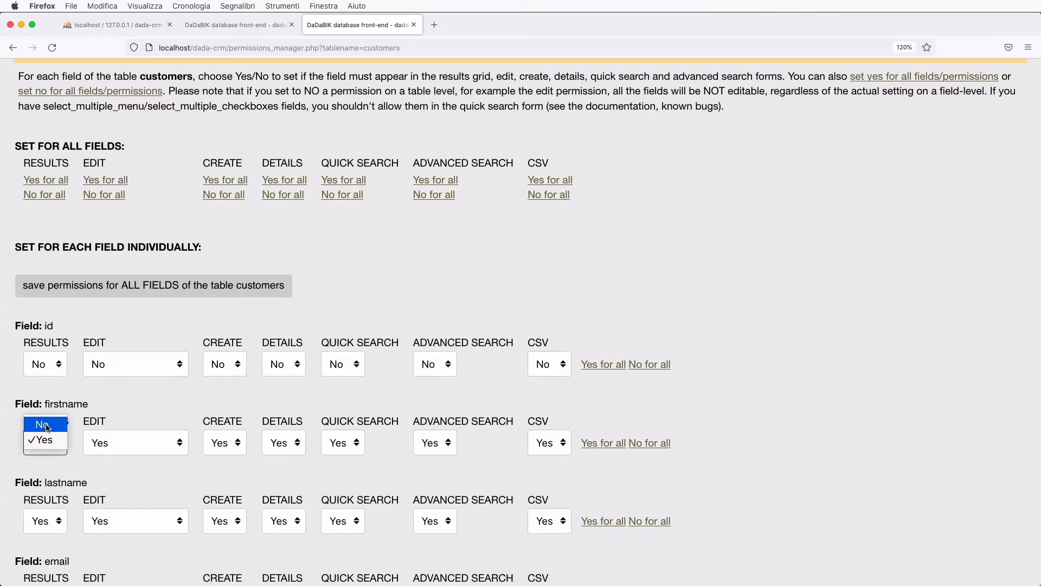
left_click(43, 424)
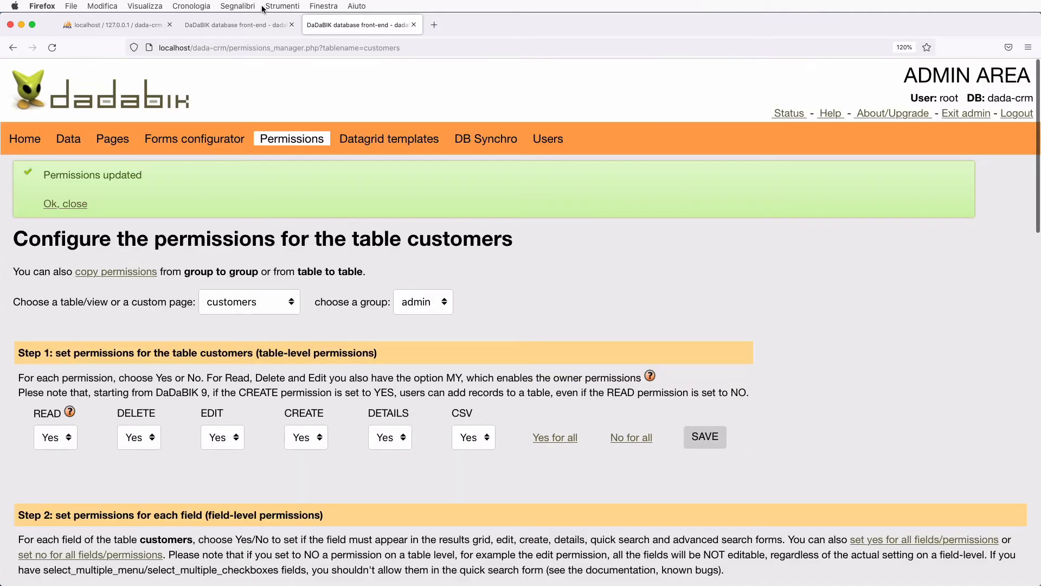
left_click(263, 24)
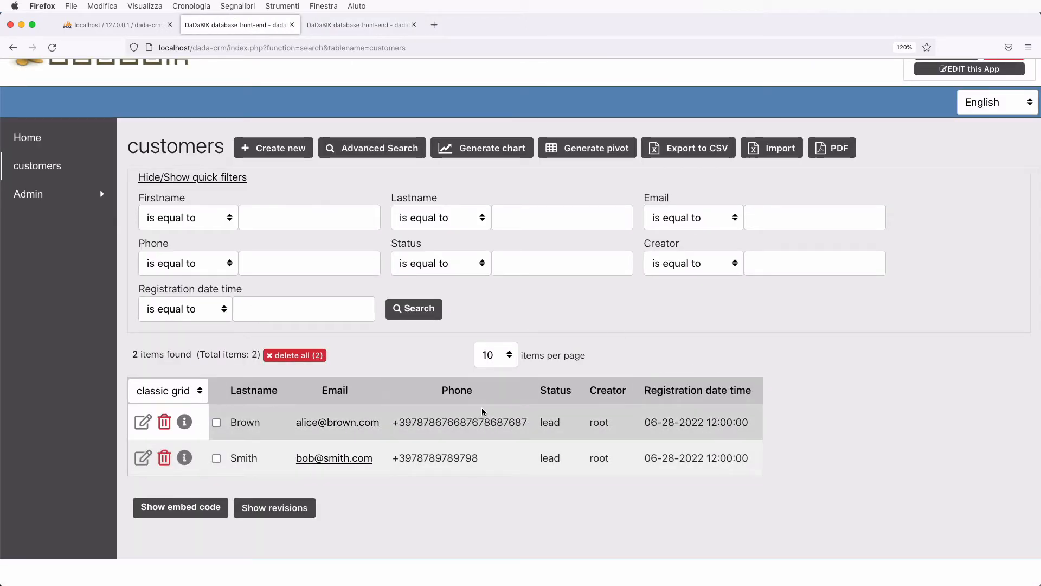
left_click(142, 423)
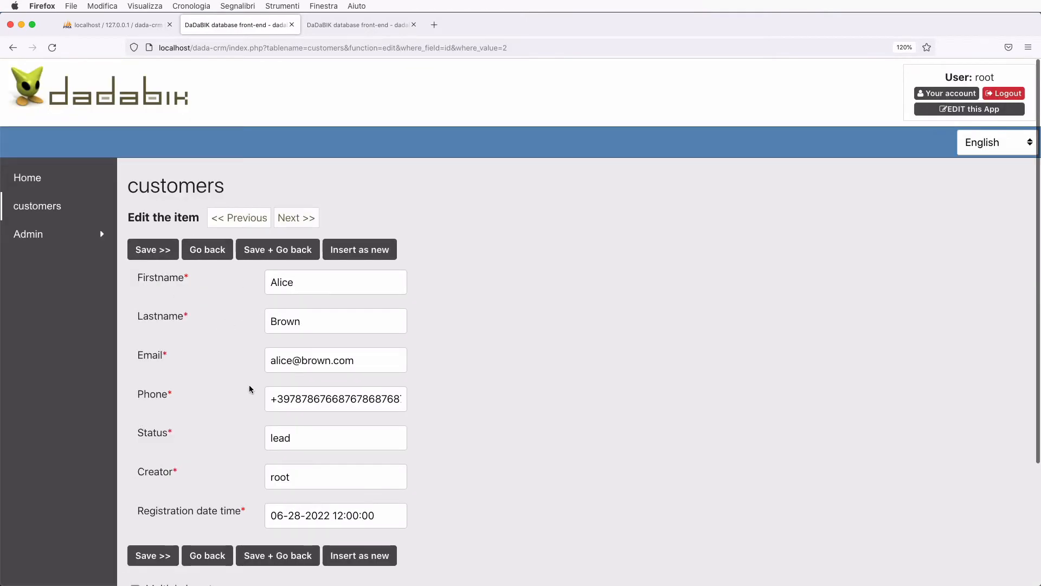
left_click(202, 250)
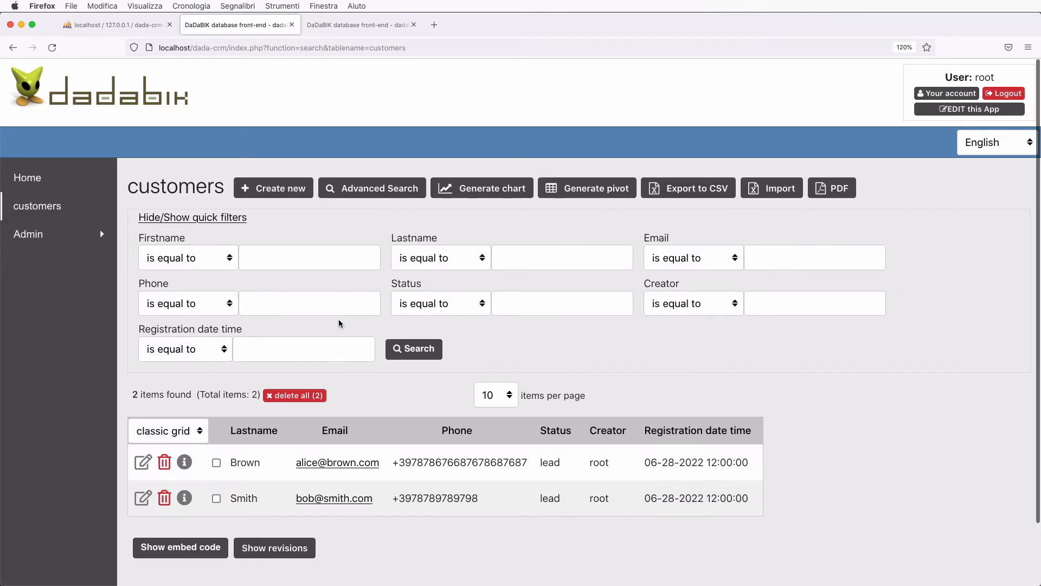
key("ctrl+Tab")
scroll(297, 461, "down", 10)
scroll(294, 480, "down", 2)
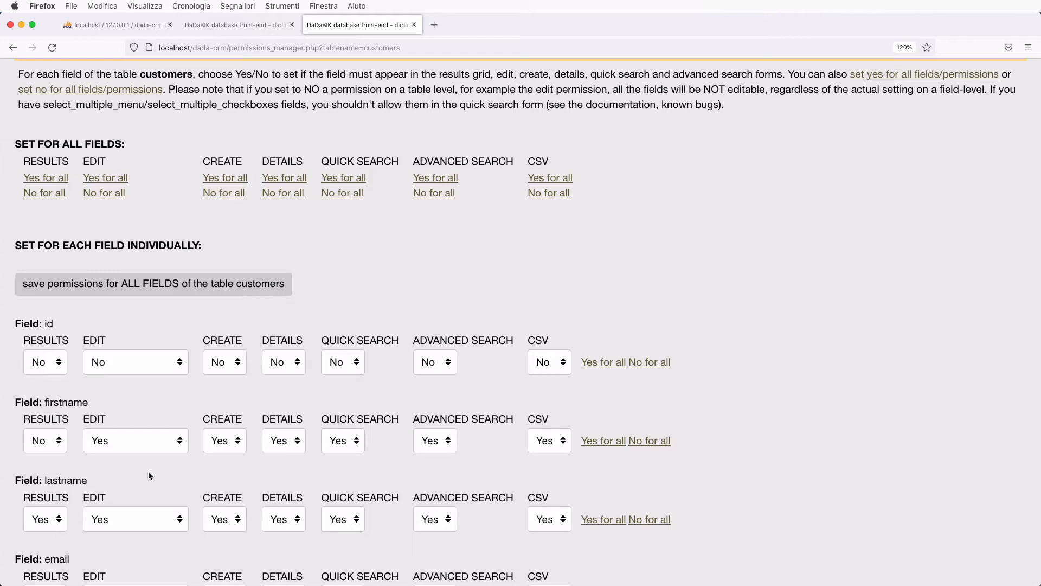
- Set firstname's Edit permission to visible but not editable, and save the permissions
left_click(113, 446)
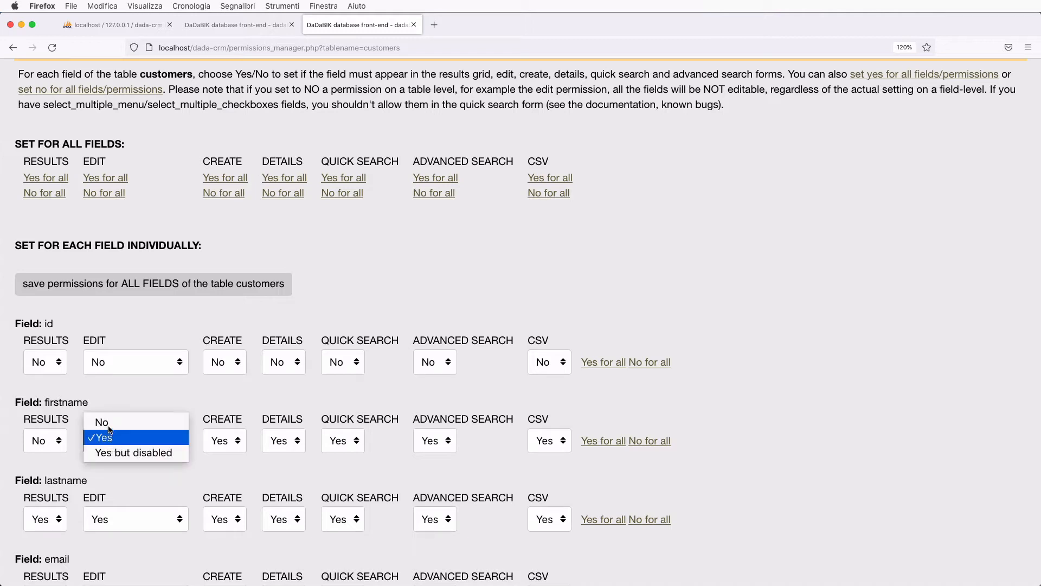
left_click(126, 454)
left_click(130, 293)
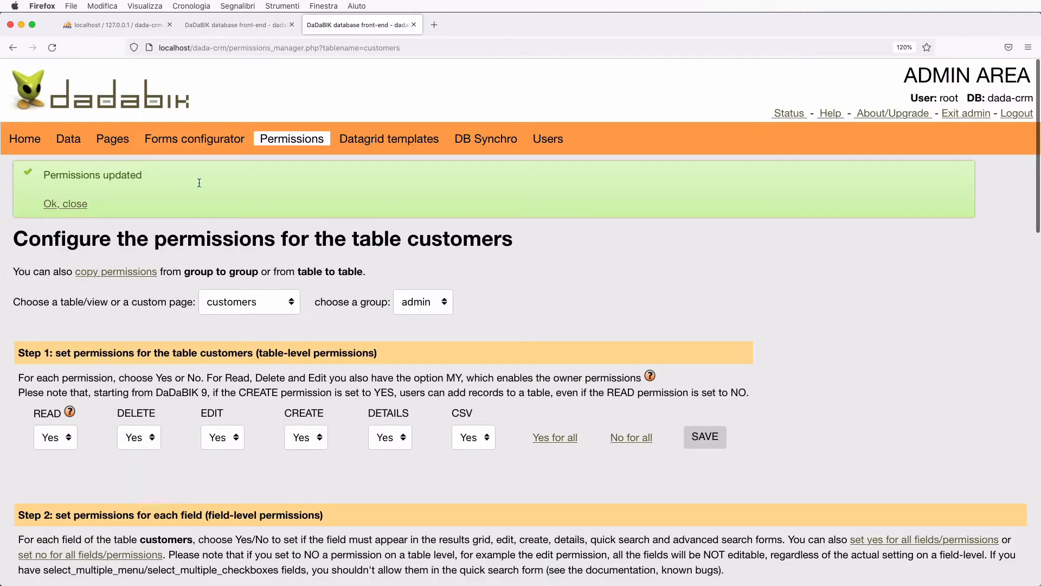
- Confirm the second customer's firstname is read-only, then leave the form without saving
left_click(233, 29)
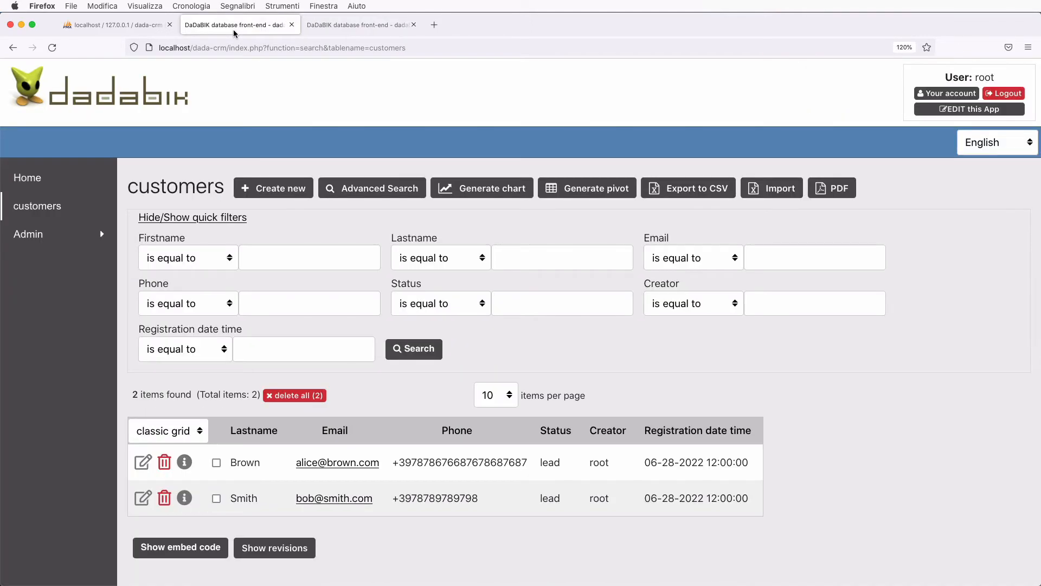
left_click(143, 462)
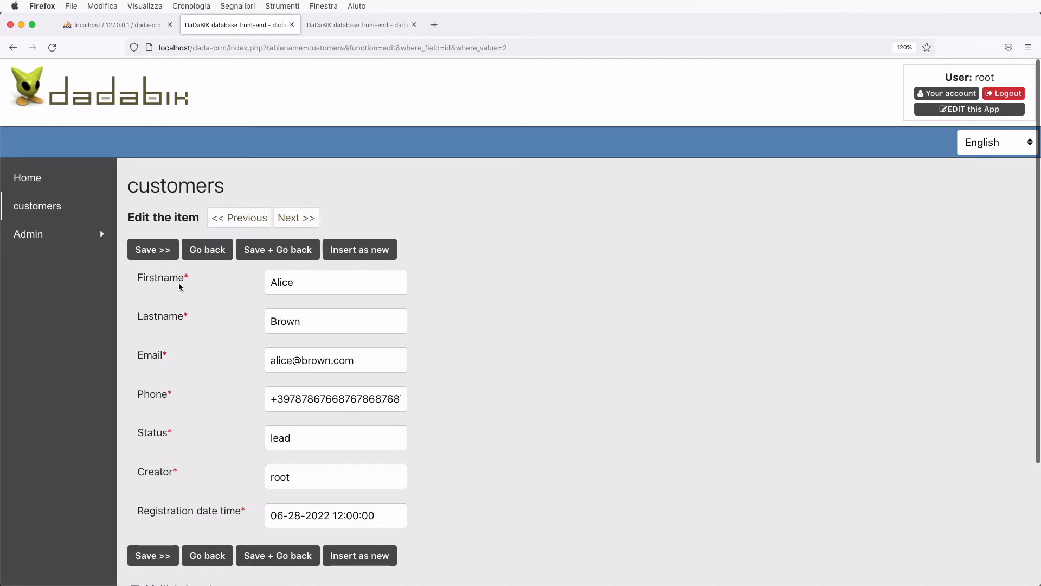
double_click(283, 281)
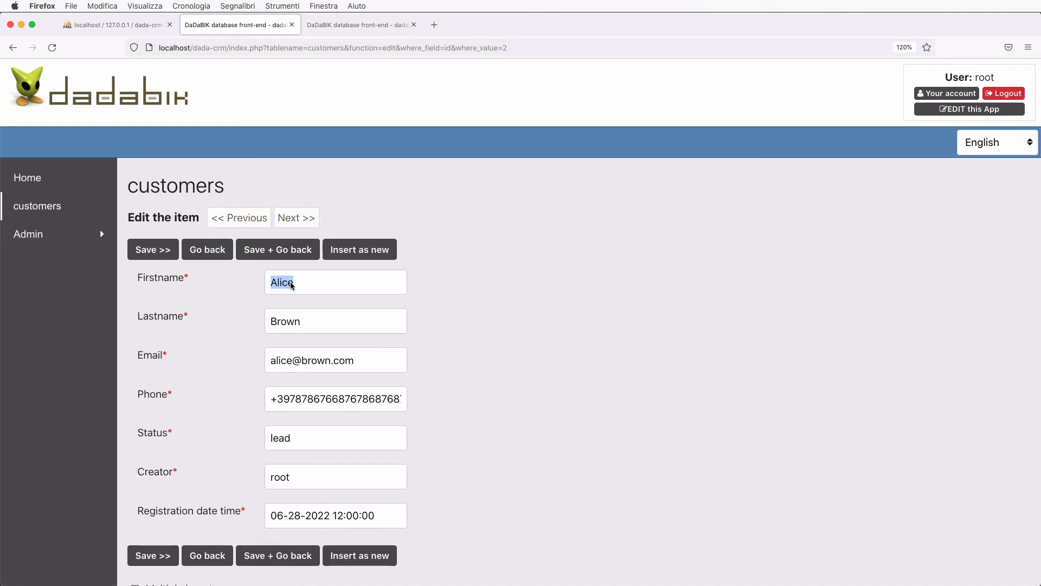
double_click(283, 320)
type("rwrw")
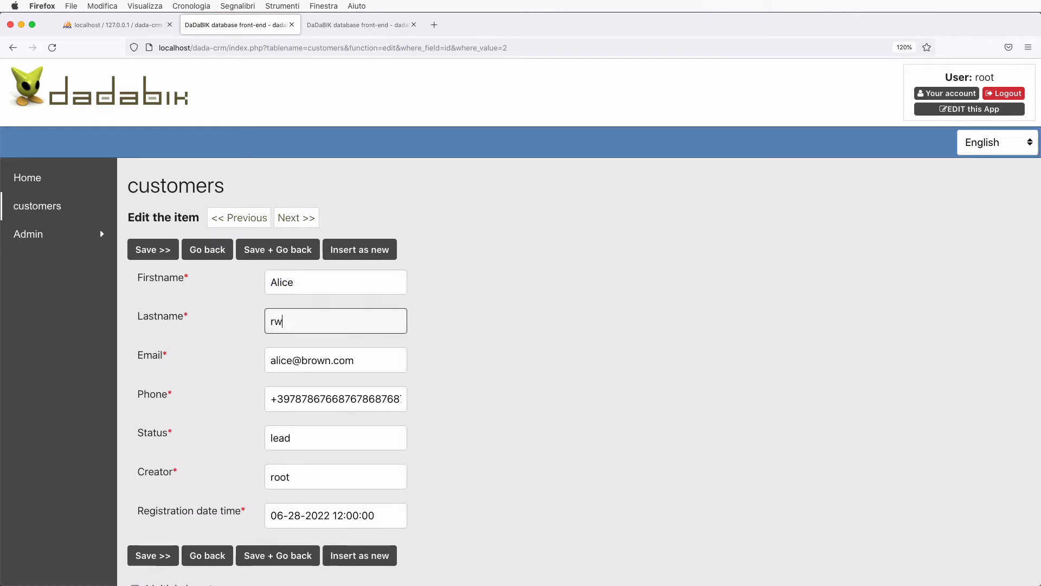
double_click(287, 282)
left_click(216, 256)
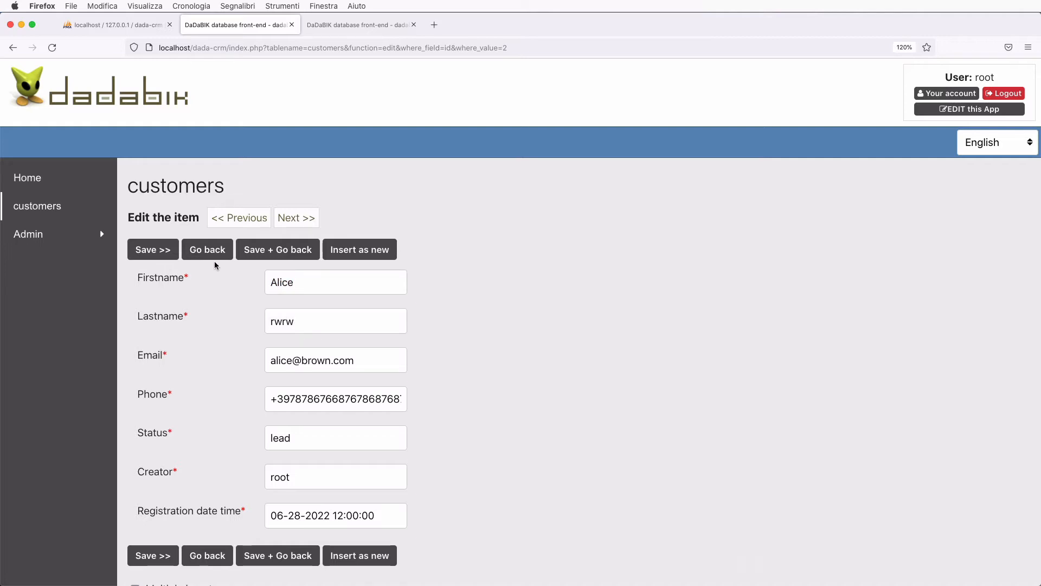
left_click(353, 24)
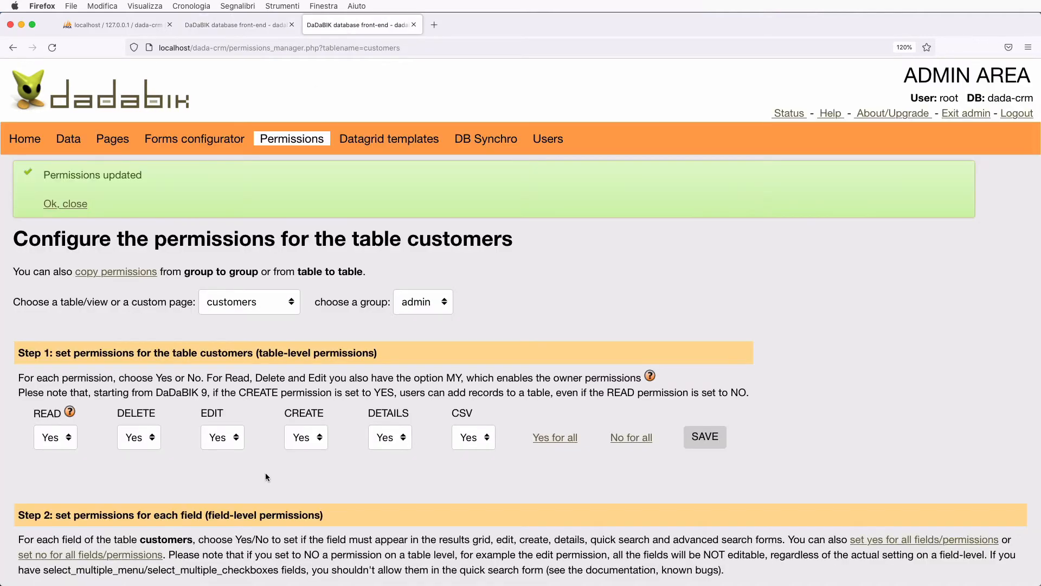
scroll(265, 473, "down", 8)
scroll(267, 477, "down", 3)
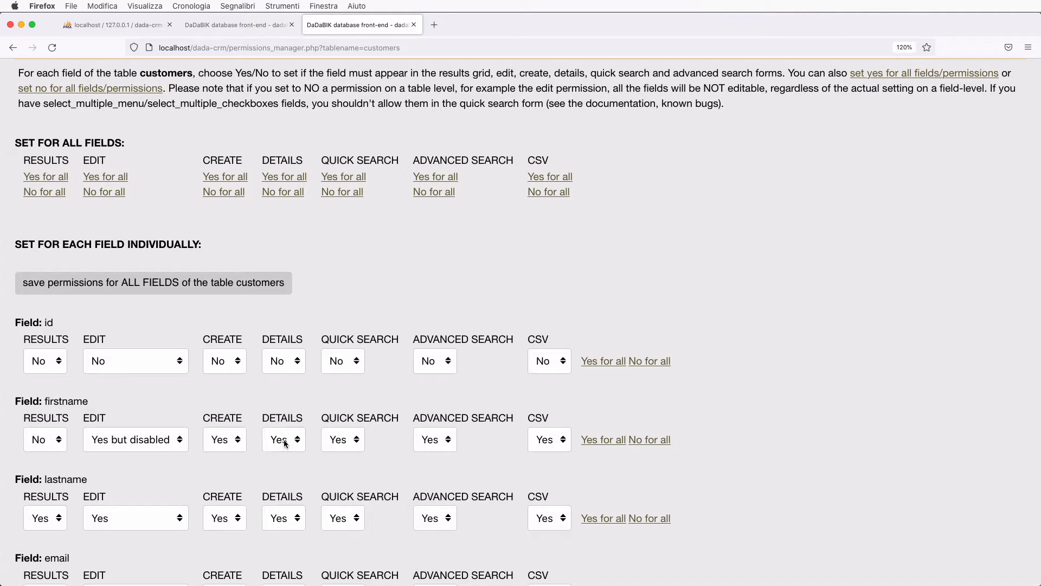
left_click(239, 25)
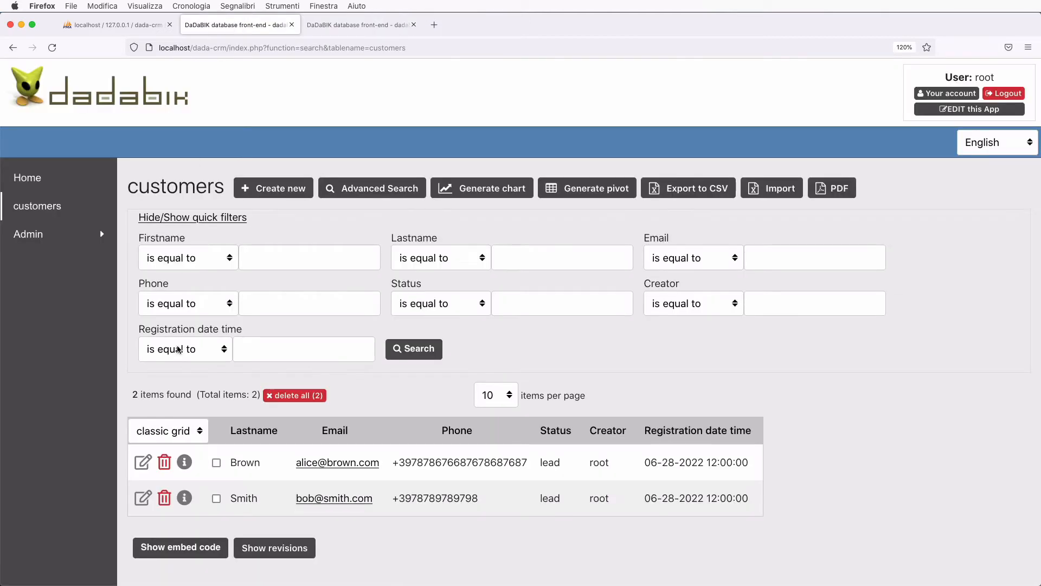
left_click(184, 462)
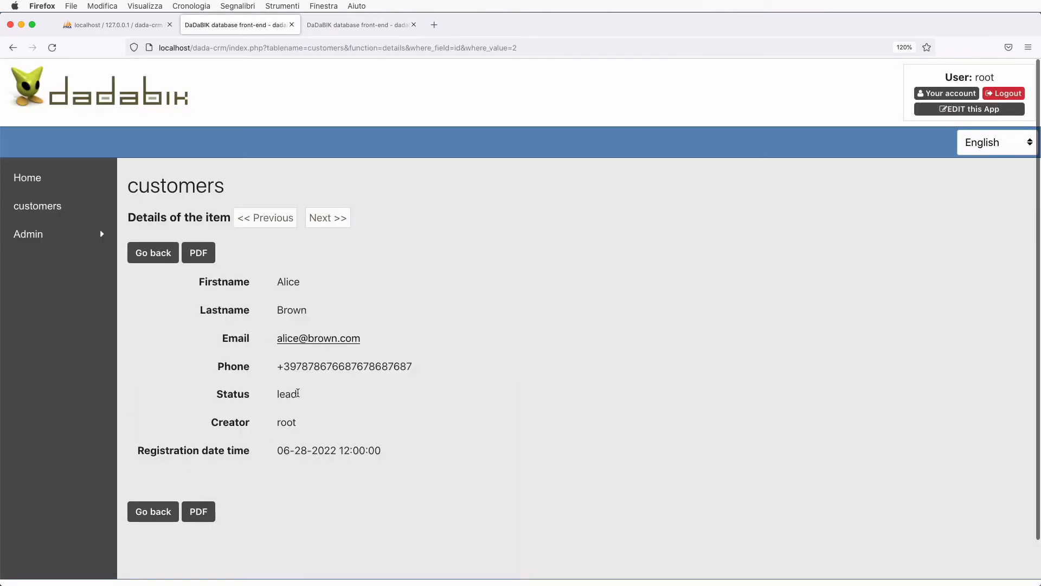
left_click(347, 30)
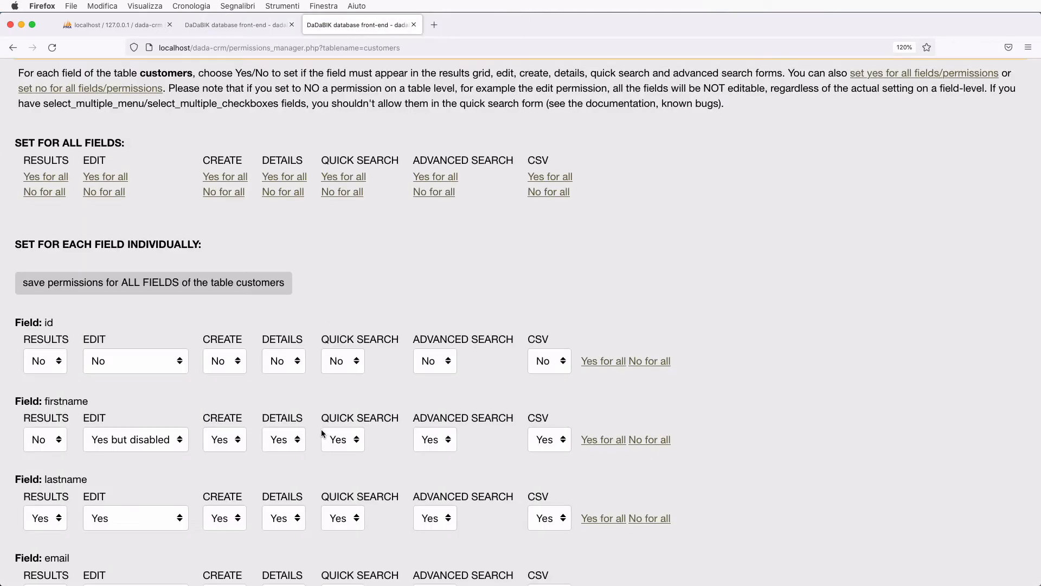
scroll(347, 466, "down", 1)
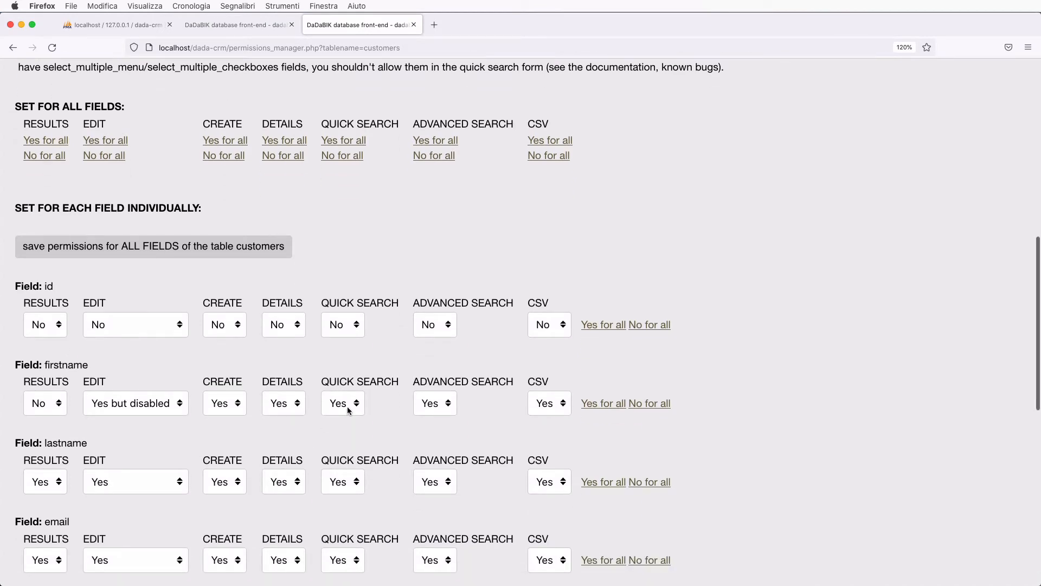
left_click(236, 25)
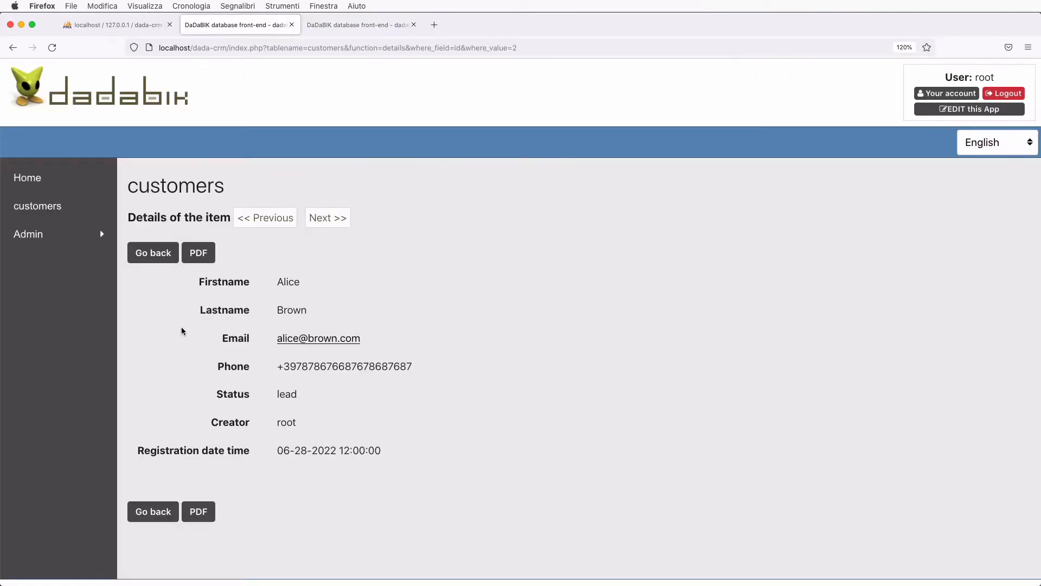
left_click(45, 209)
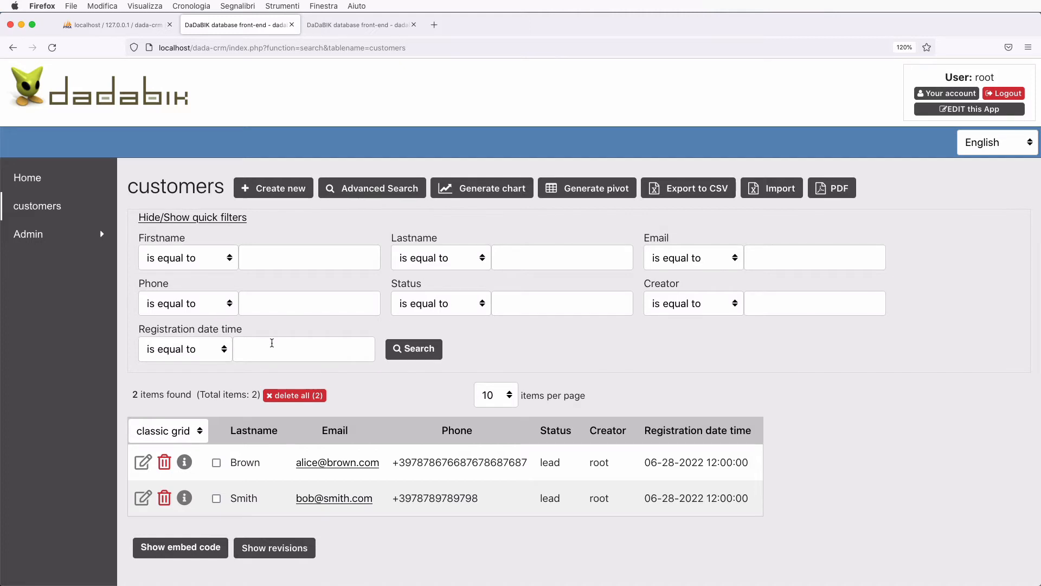
- Return to the customers list and open the Advanced Search form
left_click(334, 22)
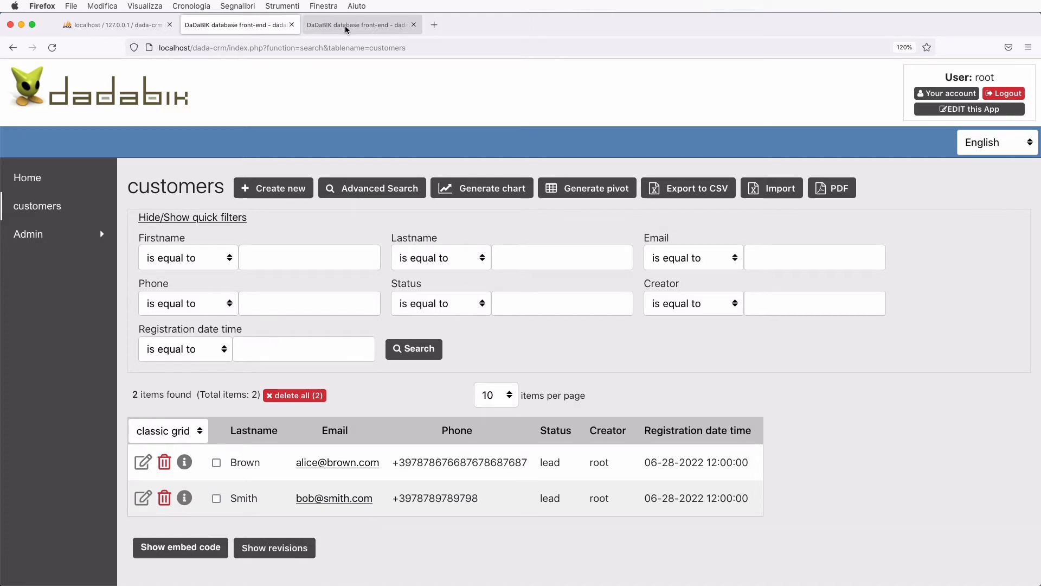
left_click(269, 28)
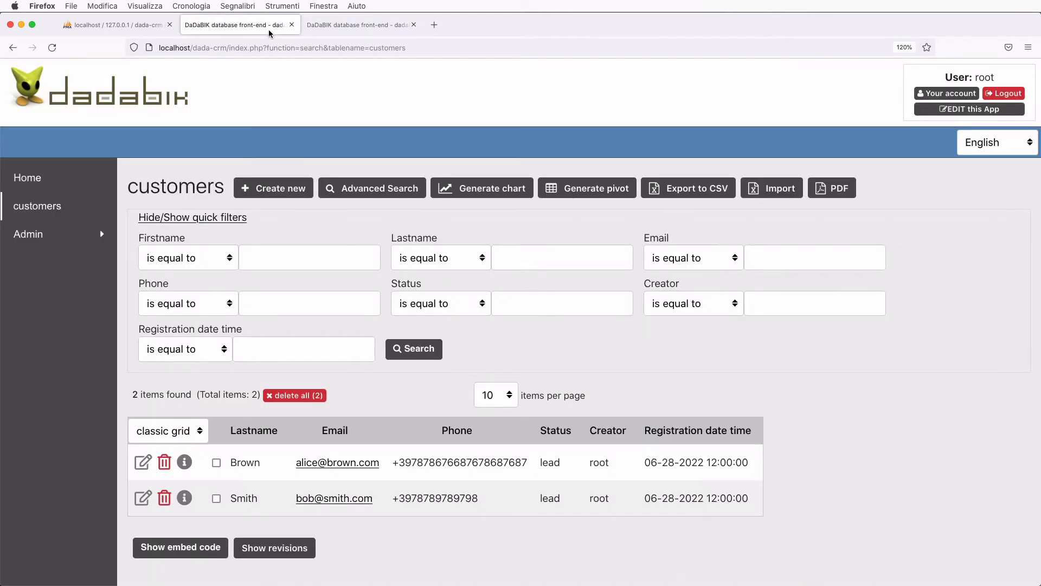
left_click(374, 184)
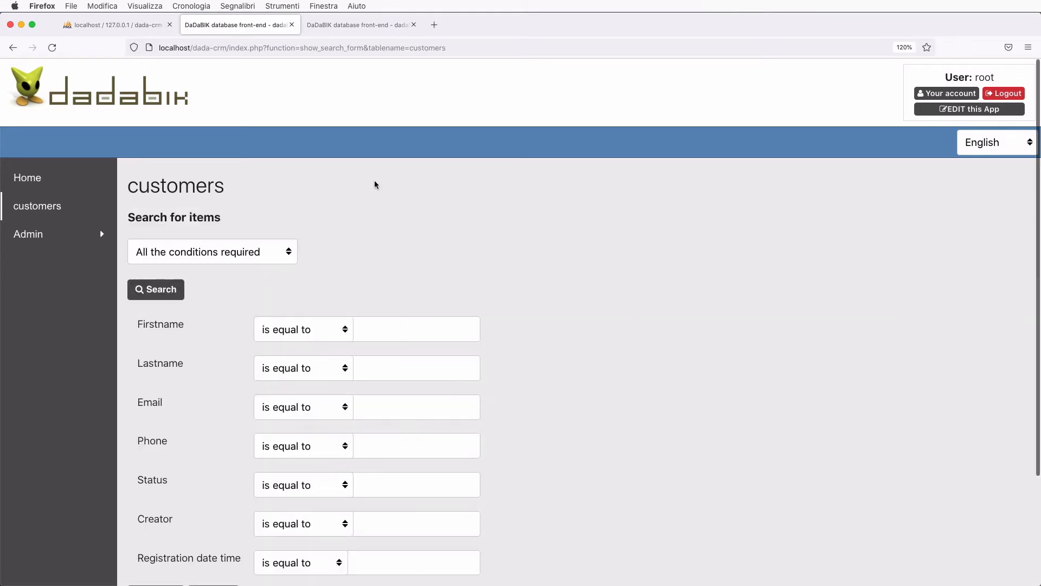
scroll(362, 392, "down", 3)
scroll(361, 392, "up", 5)
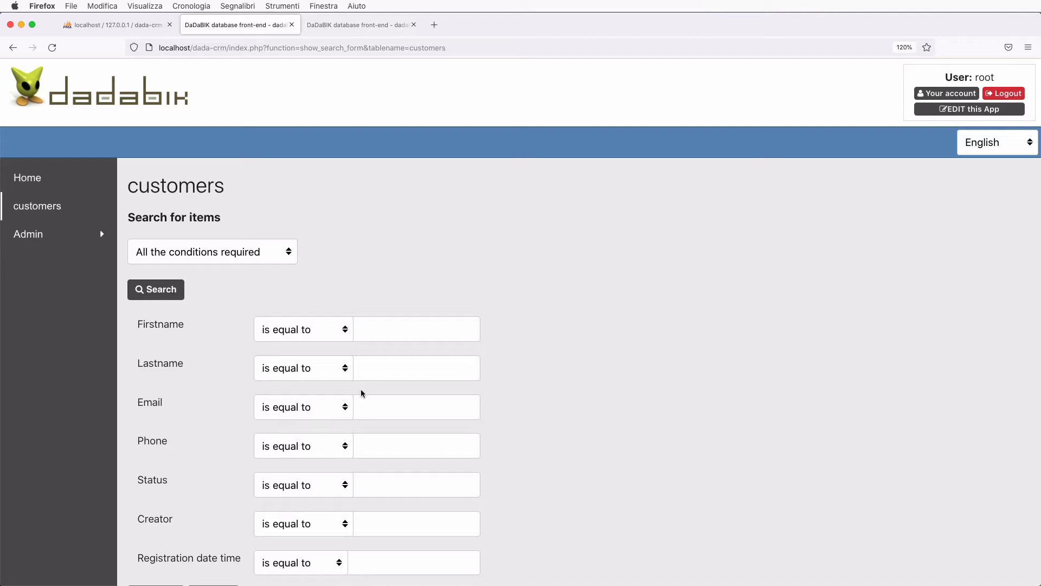
scroll(360, 393, "down", 3)
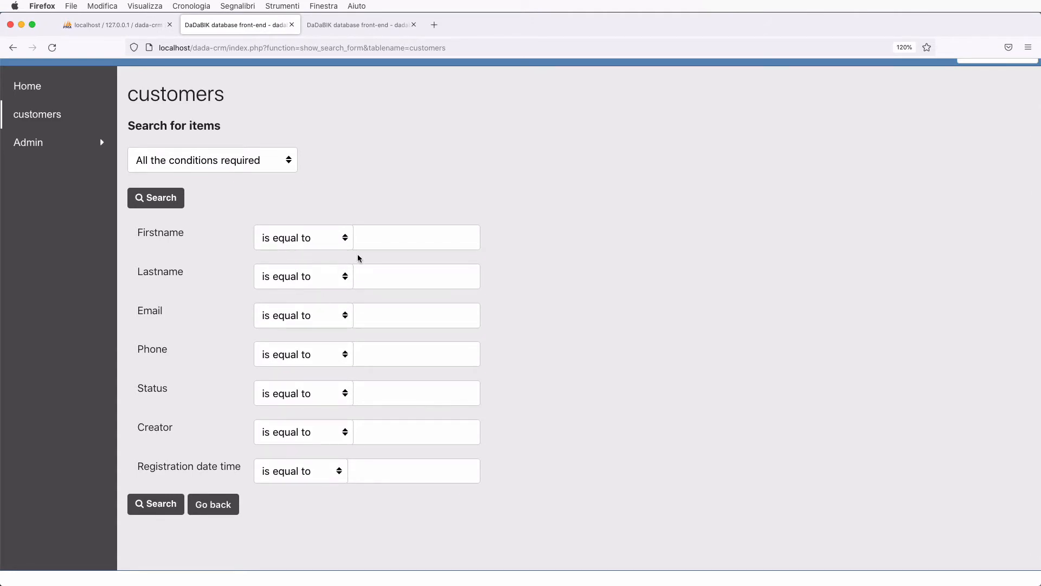
- Filter firstname 'is equal to' the customer's first name and open the match for editing
left_click(300, 239)
left_click(299, 263)
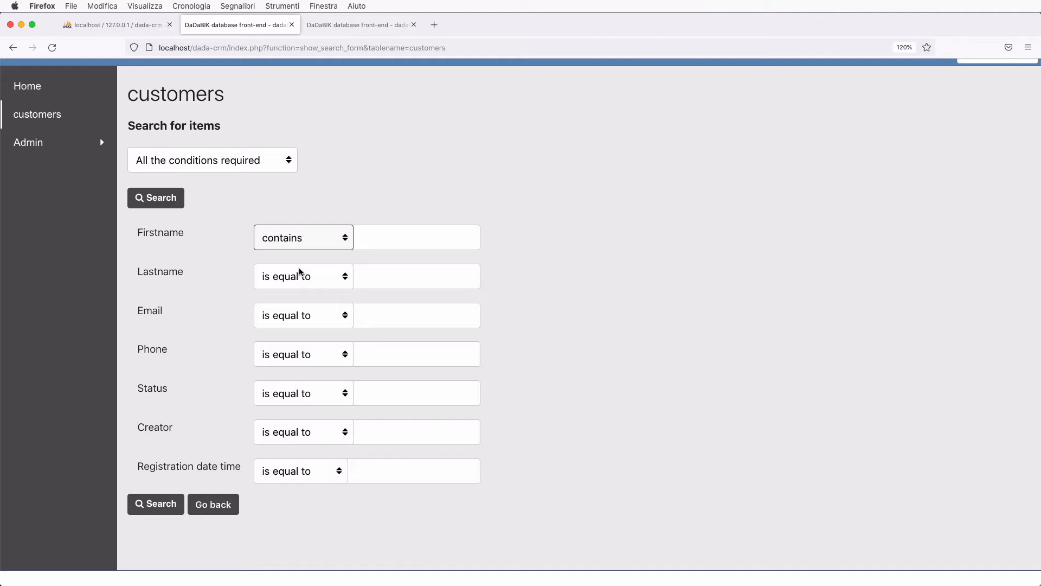
left_click(271, 240)
left_click(302, 205)
left_click(364, 232)
type("bob")
key("Return")
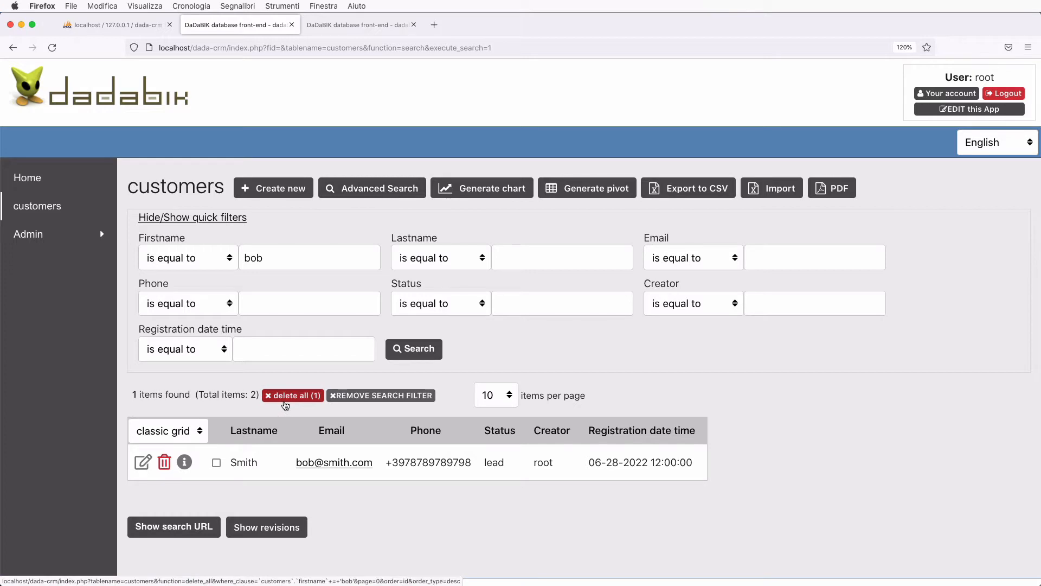
left_click(143, 462)
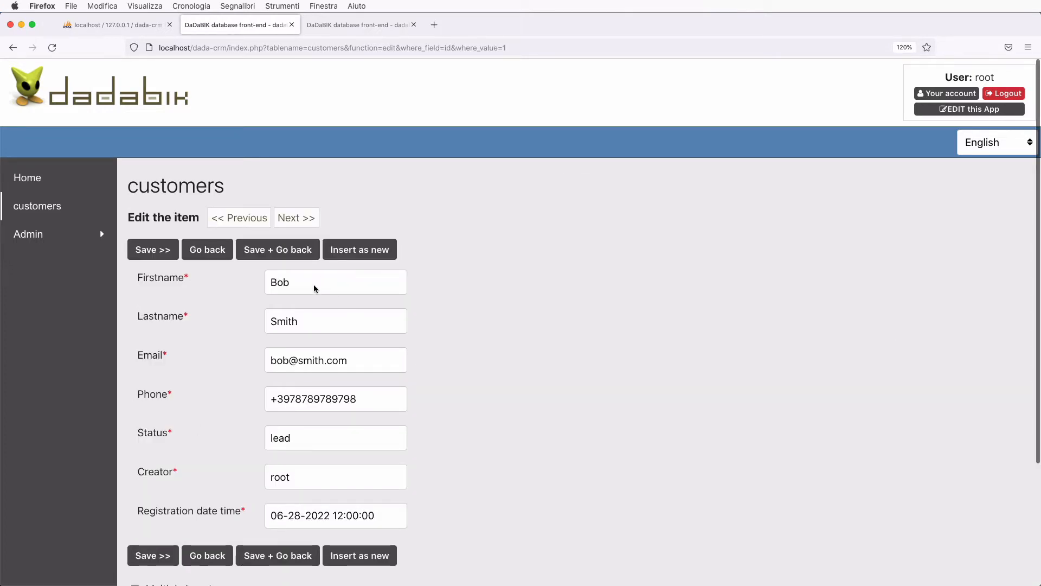
- Append 2 to the customer's last name and save the change
left_click(309, 326)
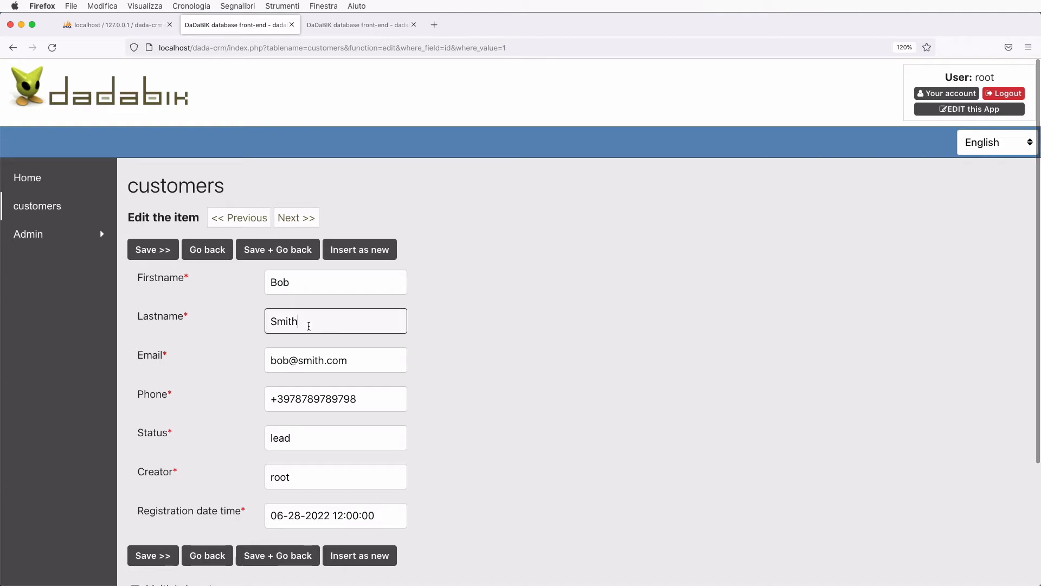
type("2")
key("Return")
left_click(209, 290)
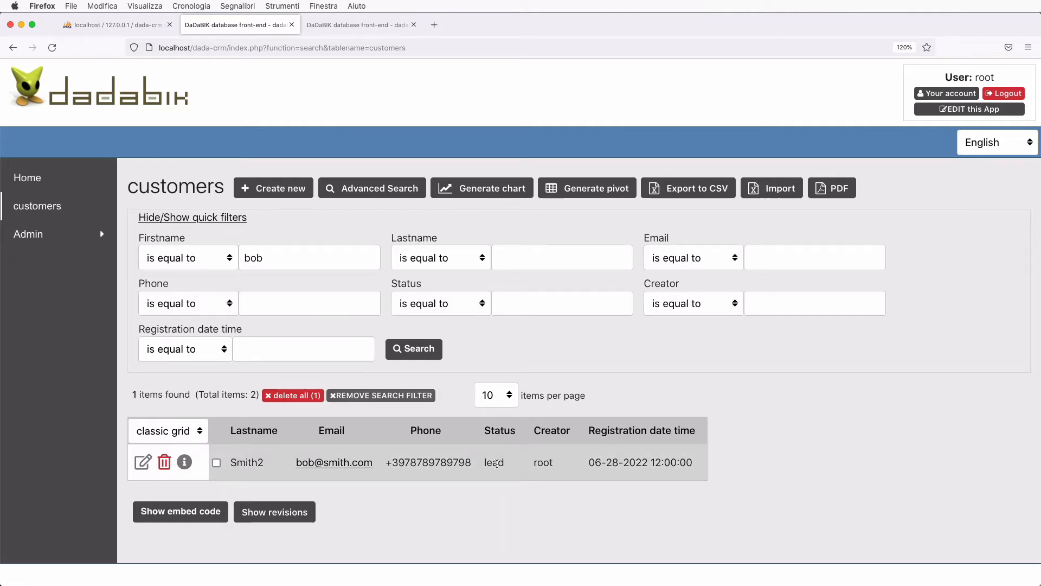
- Change the customer's status from lead to customer directly in the results grid
double_click(496, 463)
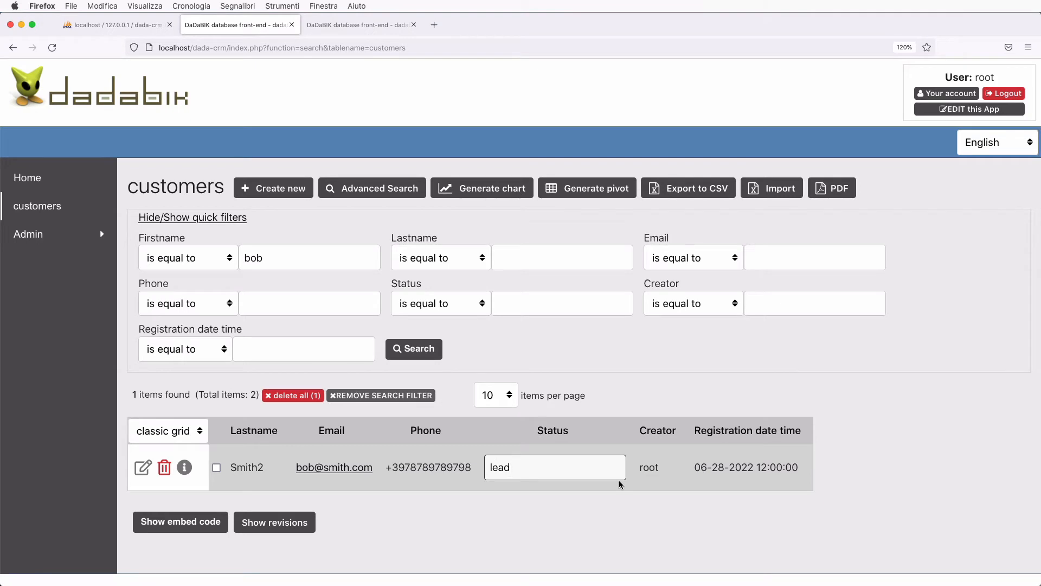
key("BackSpace")
key("BackSpace")
key("BackSpace")
key("BackSpace")
type("customer")
key("Return")
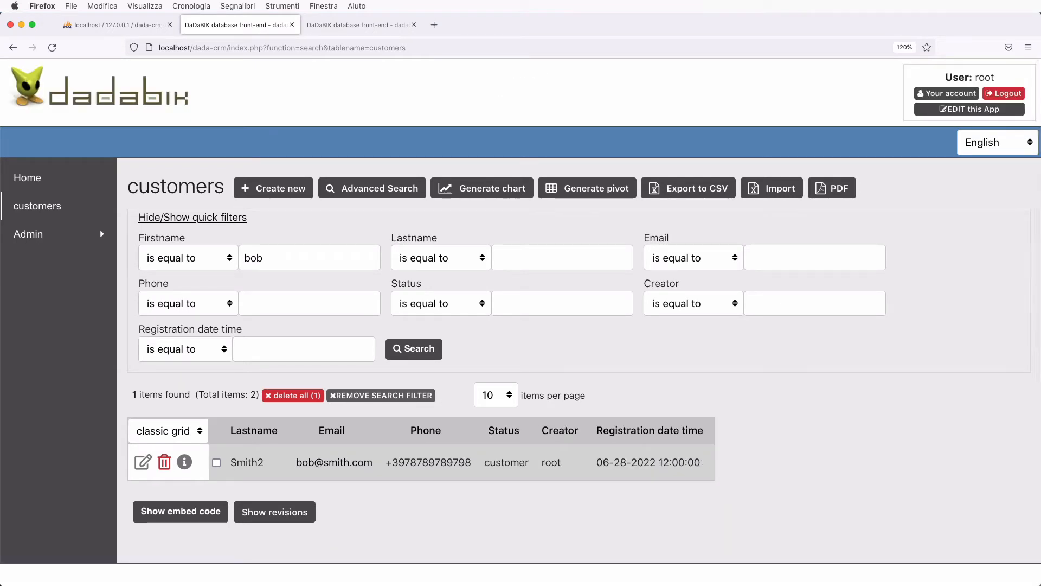
left_click(361, 398)
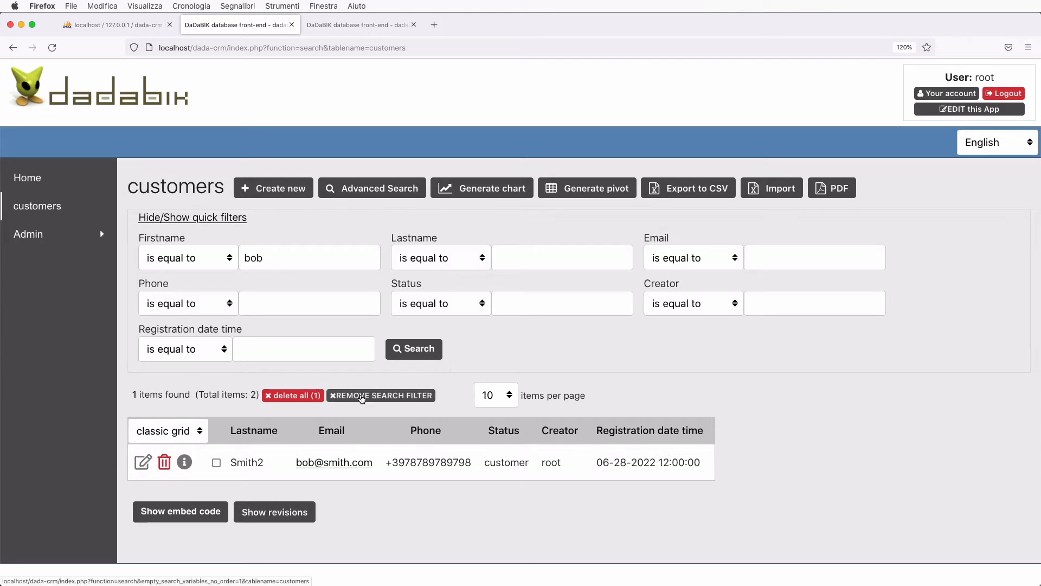
- Start deleting the edited customer's record, then cancel so both customers remain listed
scroll(361, 398, "down", 3)
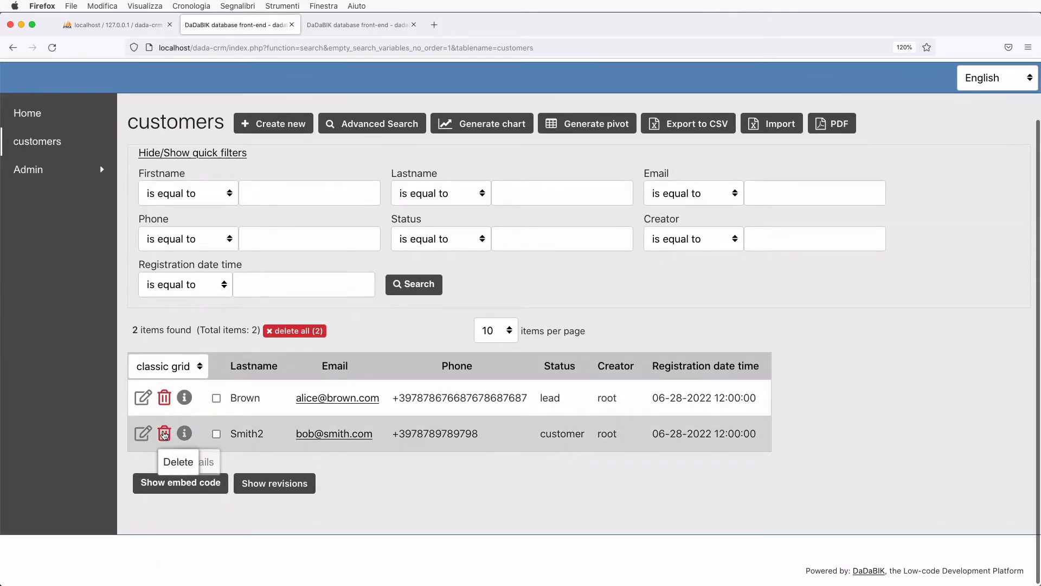
left_click(163, 434)
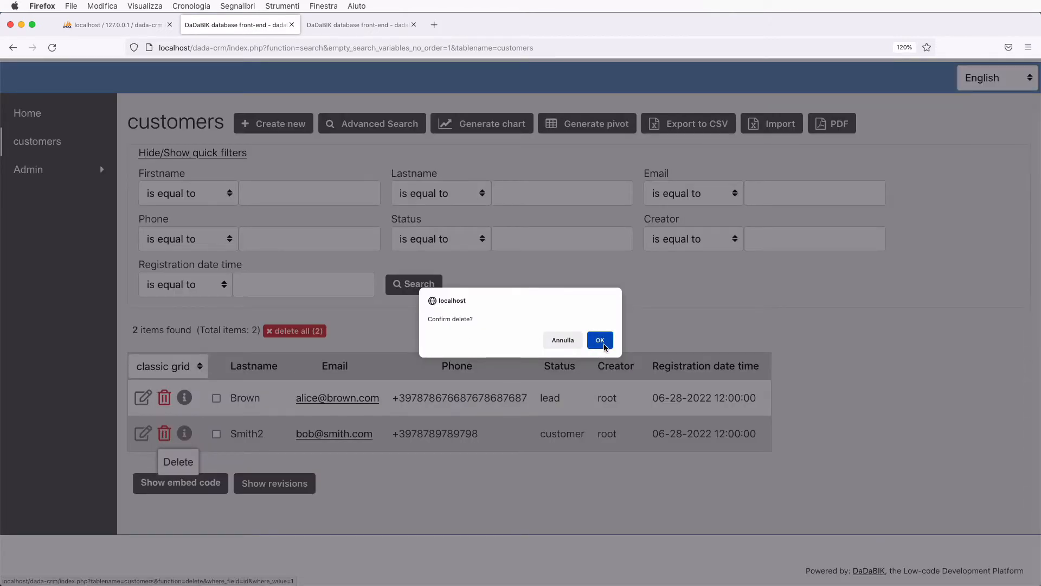
left_click(563, 340)
scroll(524, 315, "up", 2)
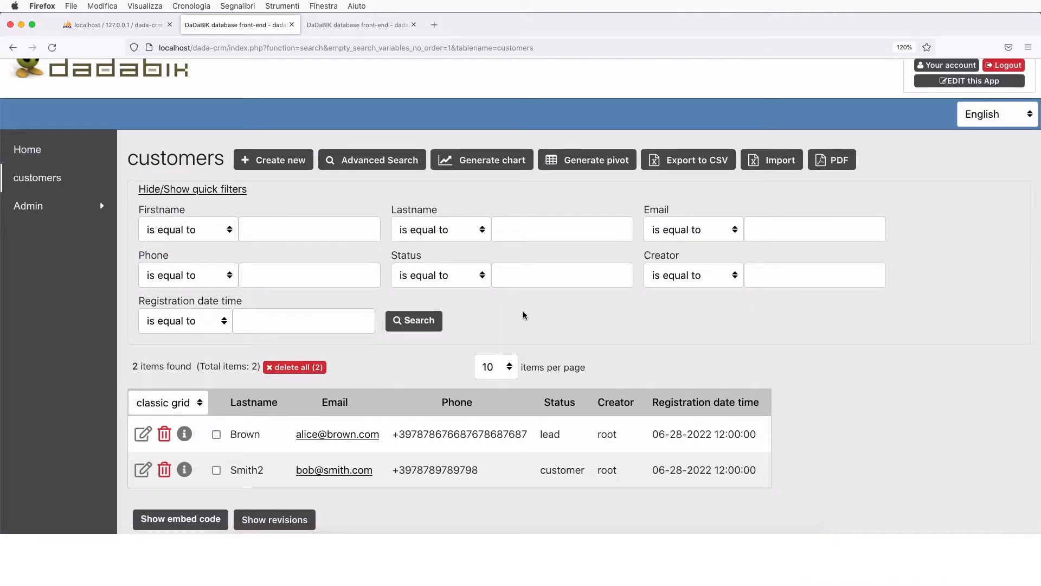
scroll(524, 315, "up", 1)
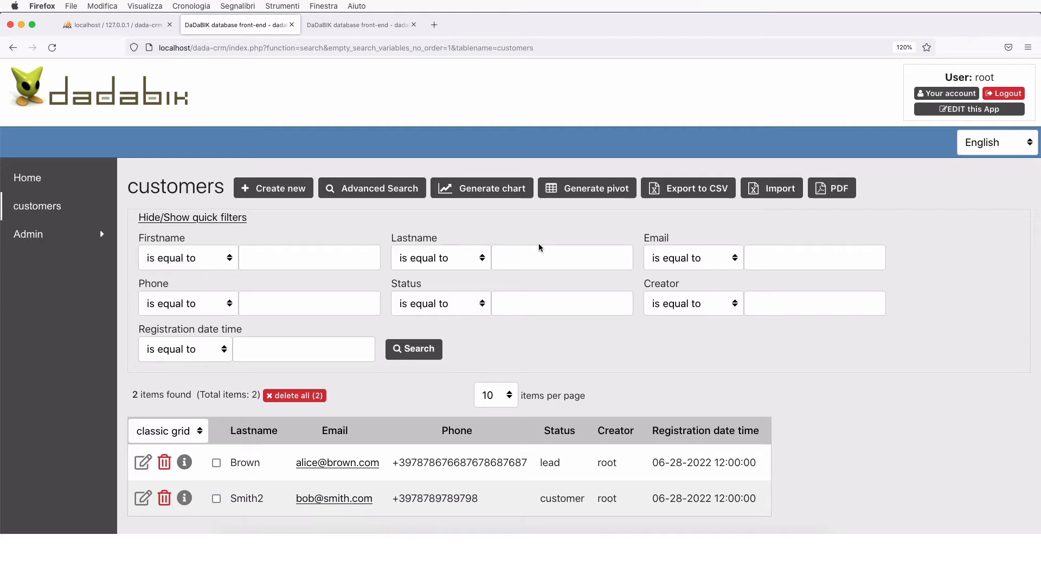
key("ctrl+Tab")
- Open the customers Forms configurator and select the status field
left_click(208, 140)
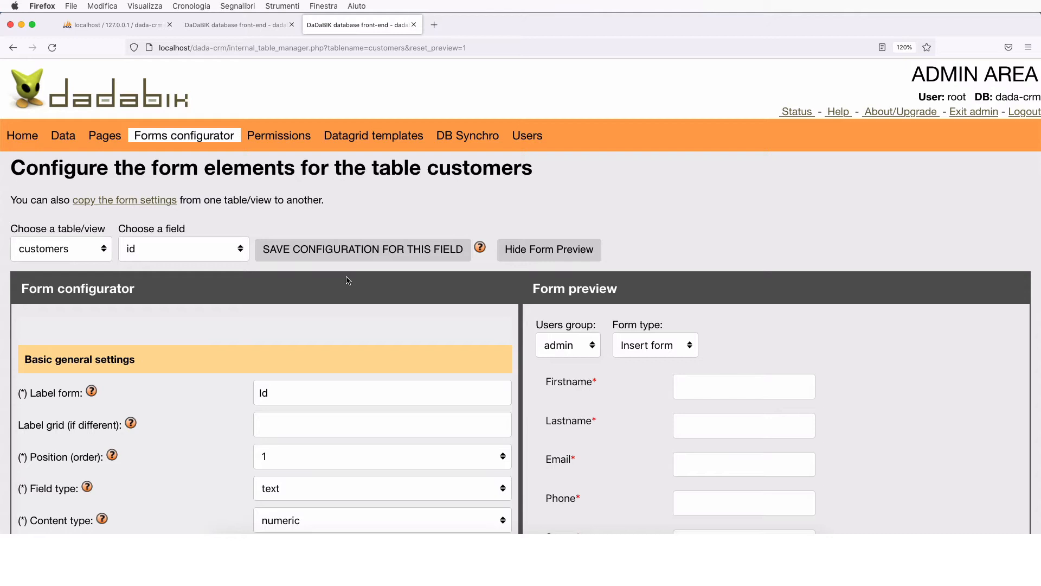
scroll(150, 282, "down", 1)
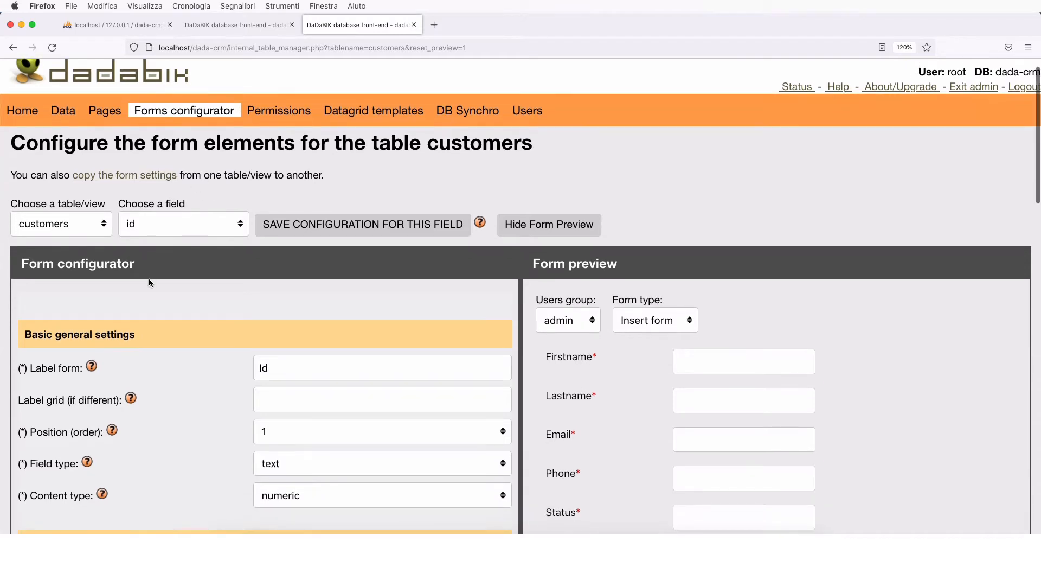
left_click(153, 223)
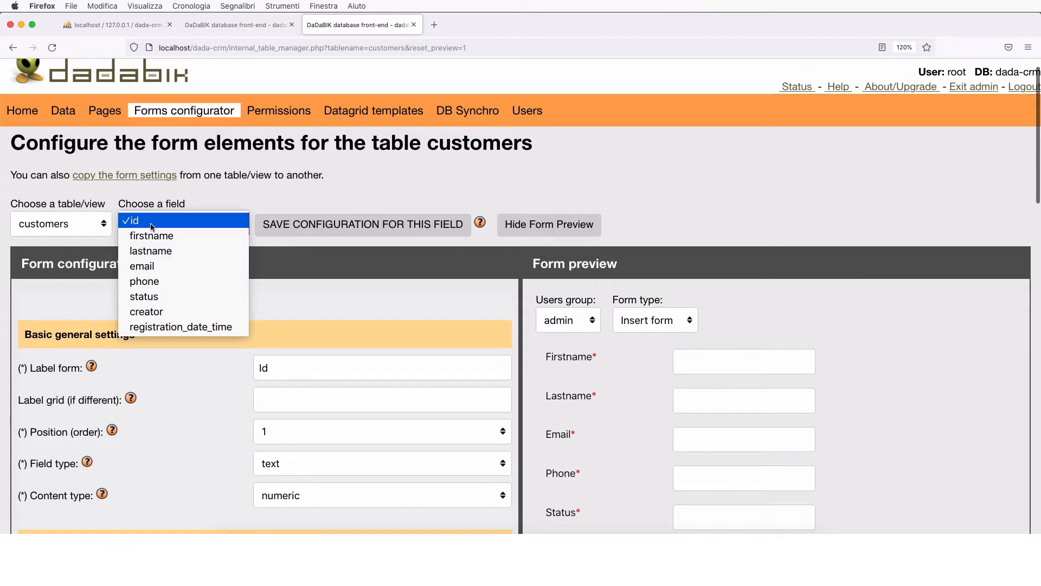
left_click(158, 297)
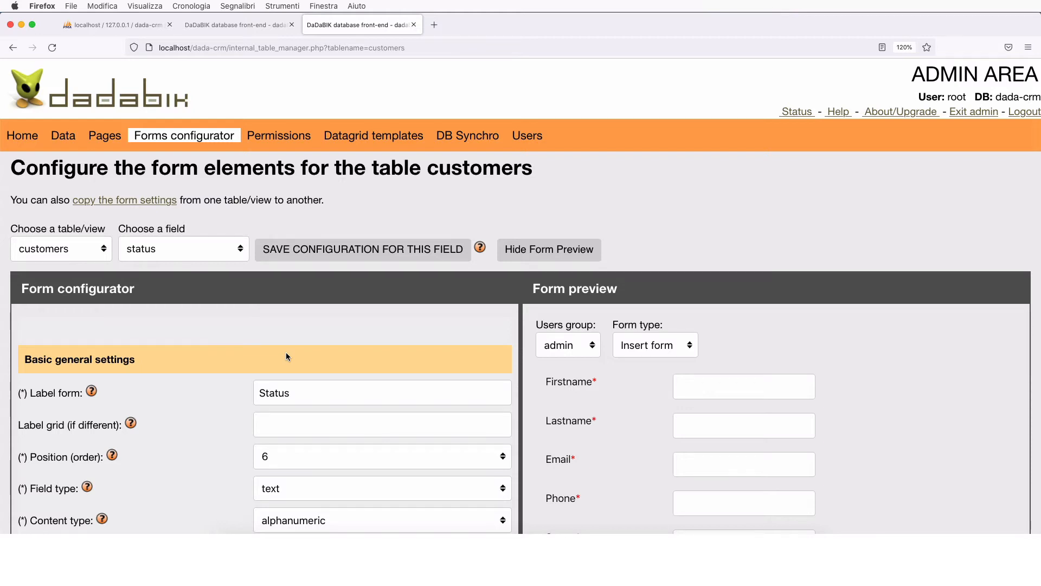
scroll(286, 356, "down", 3)
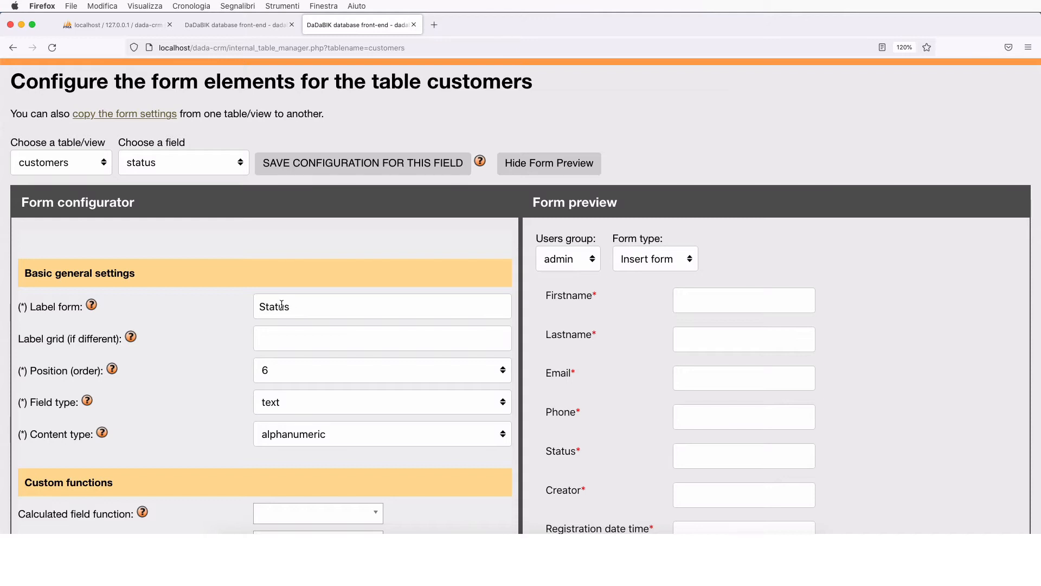
left_click(302, 307)
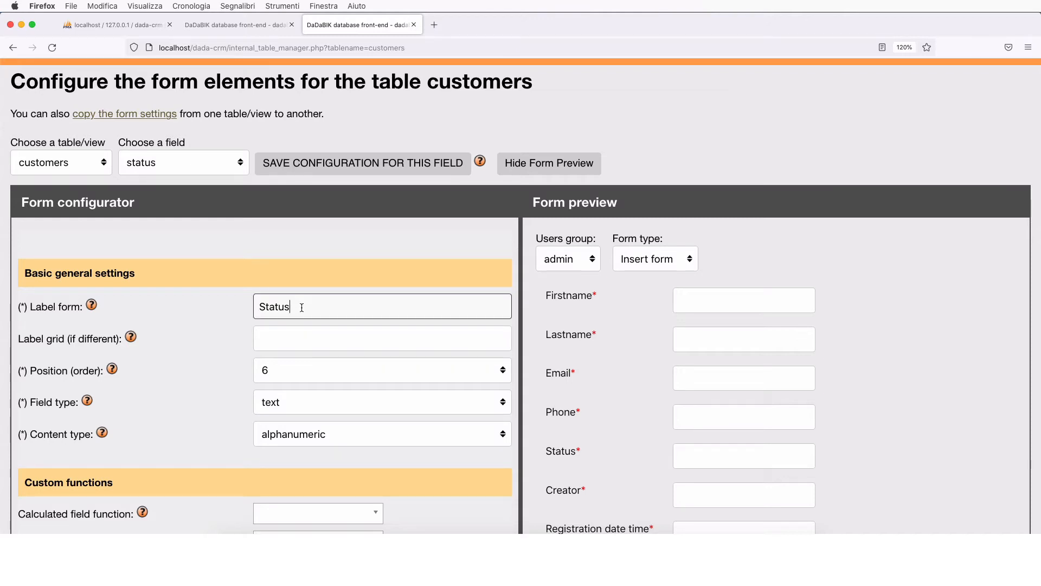
type("fhsjdfhsdhj")
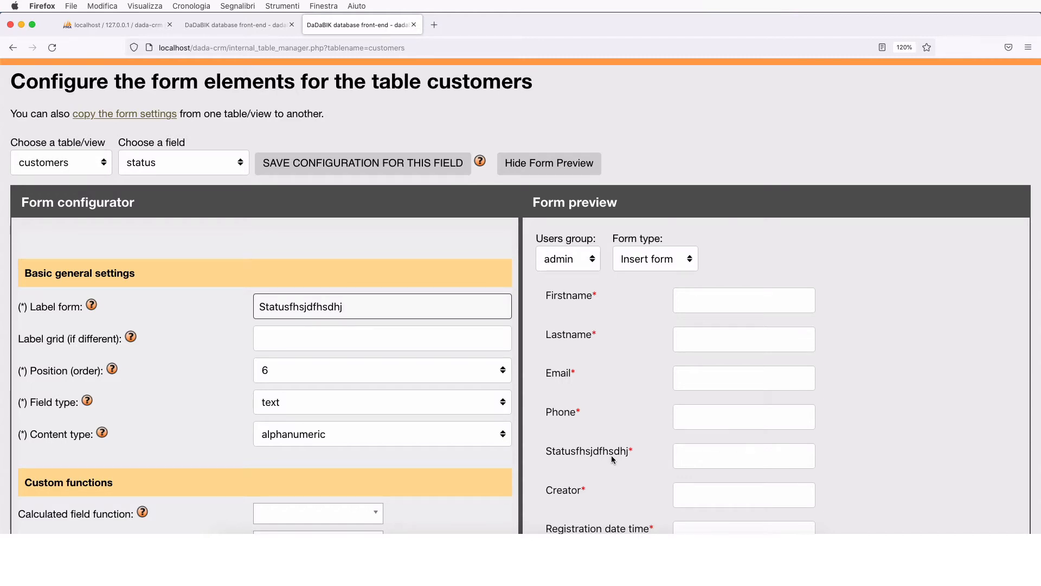
key("BackSpace")
key("BackSpace")
key("BackSpace")
key("BackSpace")
key("BackSpace")
key("BackSpace")
key("BackSpace")
key("BackSpace")
key("BackSpace")
key("BackSpace")
key("BackSpace")
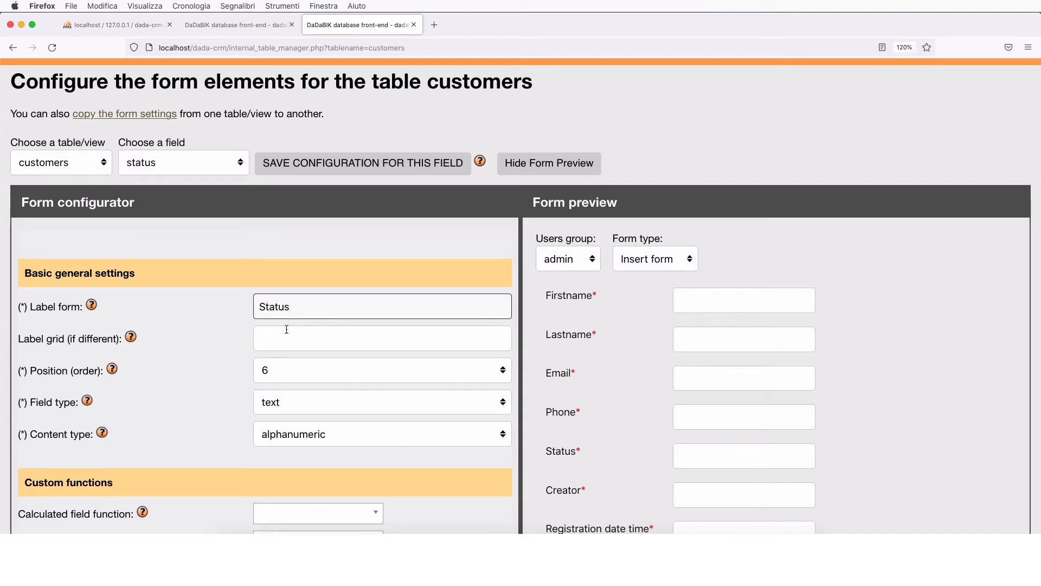
scroll(215, 370, "down", 1)
scroll(215, 369, "down", 1)
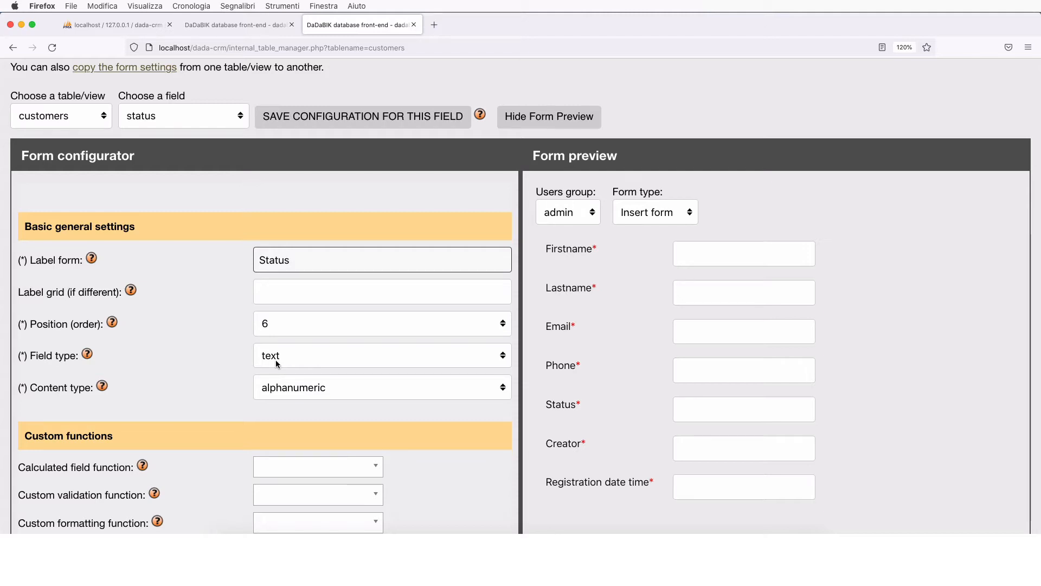
- Keep the status field type as text and test typing in the preview's Status box
left_click(296, 353)
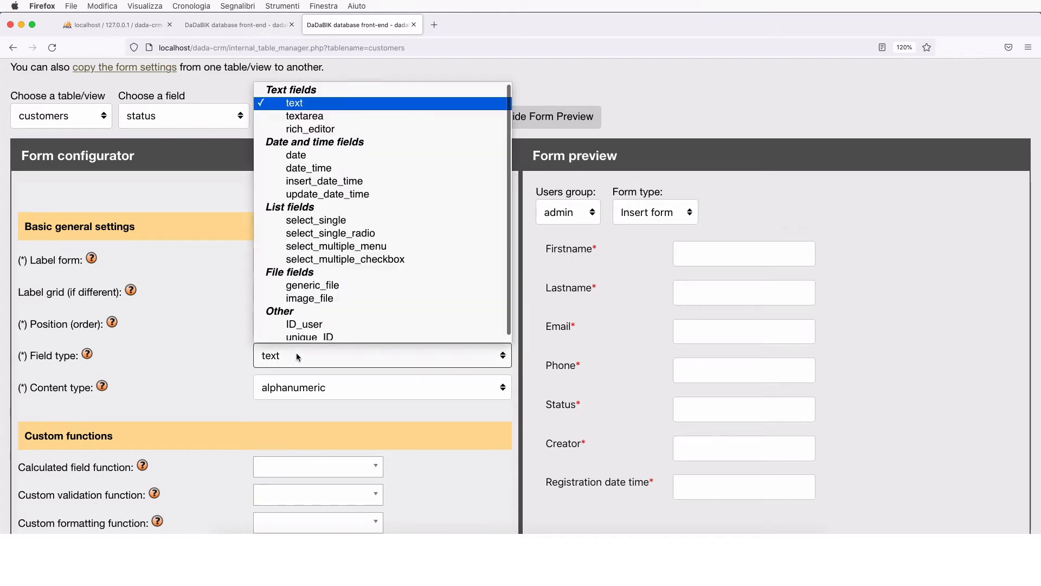
left_click(296, 352)
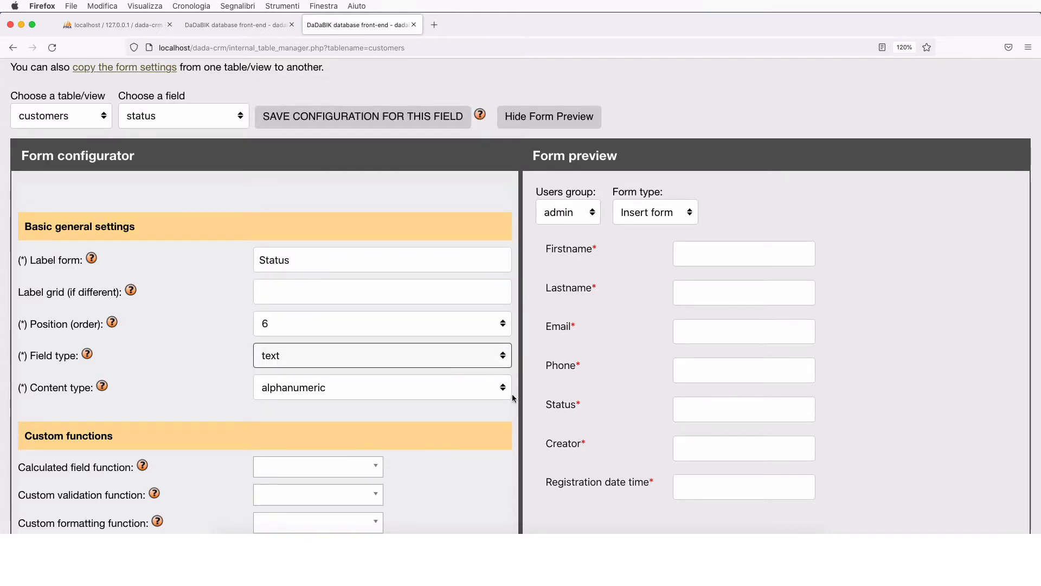
left_click(708, 400)
type("fakdfjfkasdfk")
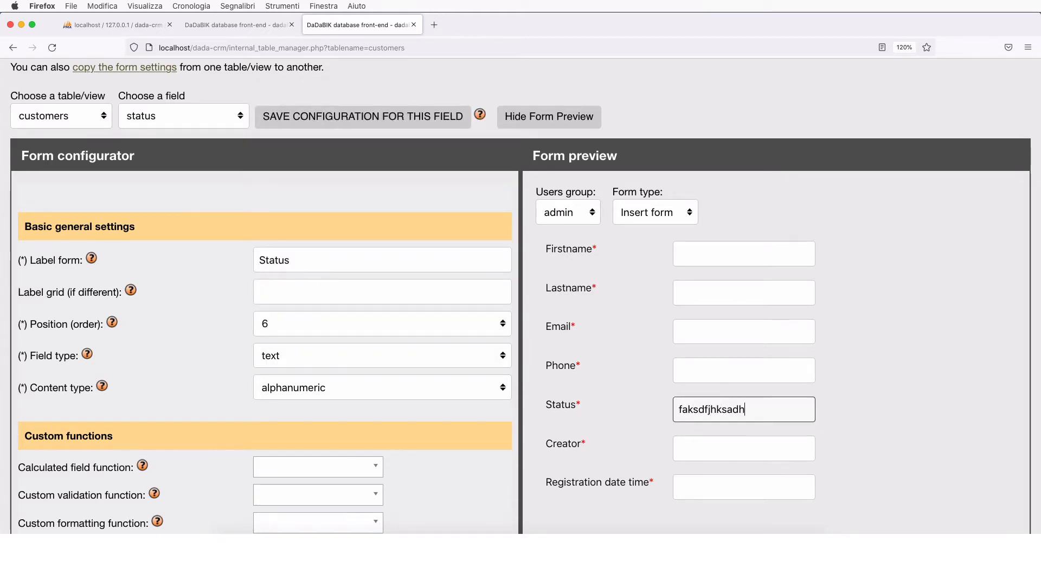
key("BackSpace")
key("BackSpace")
key("BackSpace")
key("BackSpace")
key("BackSpace")
key("BackSpace")
key("BackSpace")
key("BackSpace")
key("BackSpace")
key("BackSpace")
key("BackSpace")
key("BackSpace")
key("BackSpace")
- Change the status field type to textarea and test the multi-line Status box in the preview
left_click(319, 359)
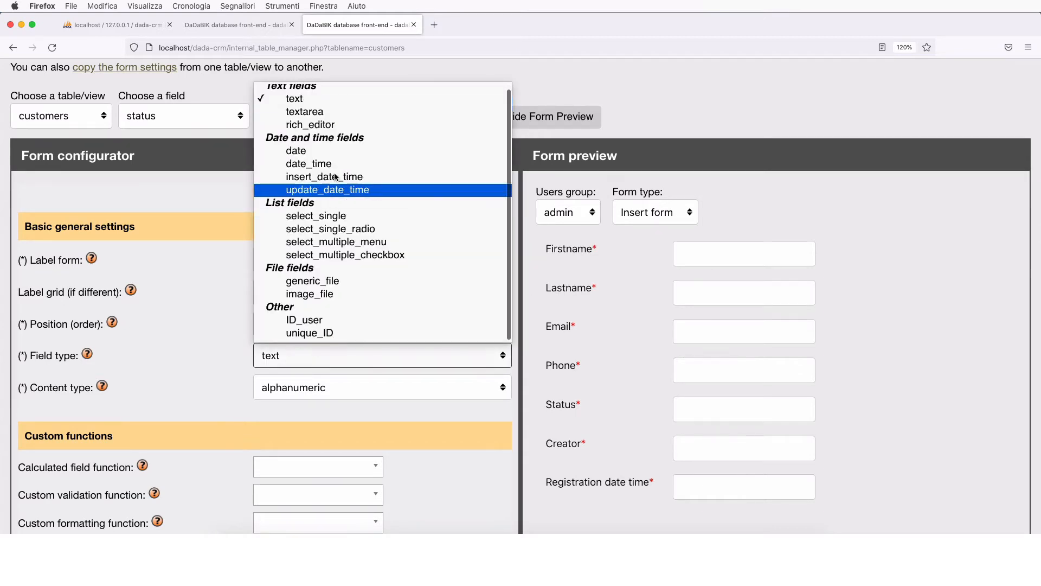
left_click(320, 112)
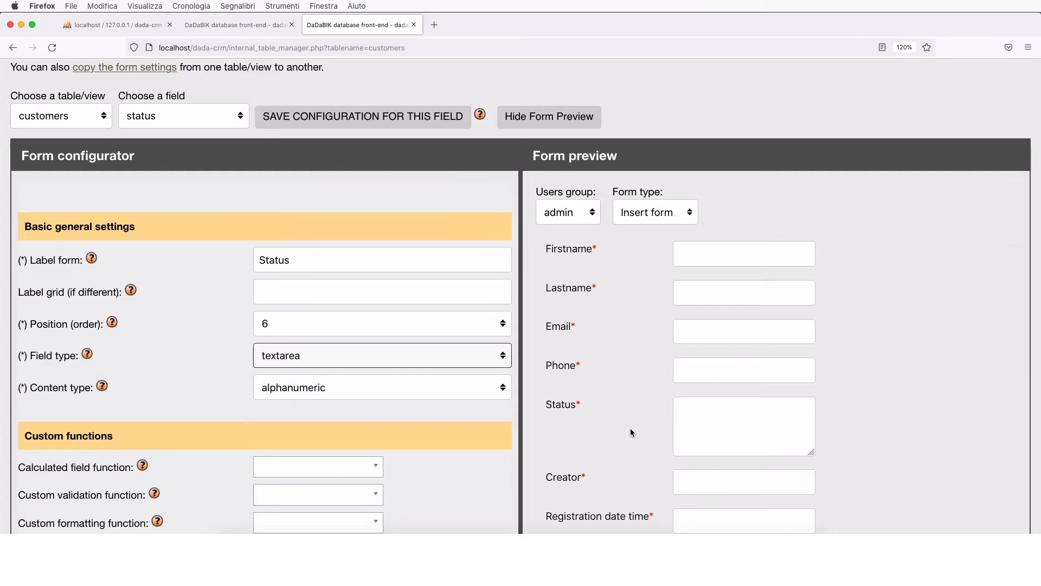
left_click(723, 427)
type("fjslakdfjlksdj")
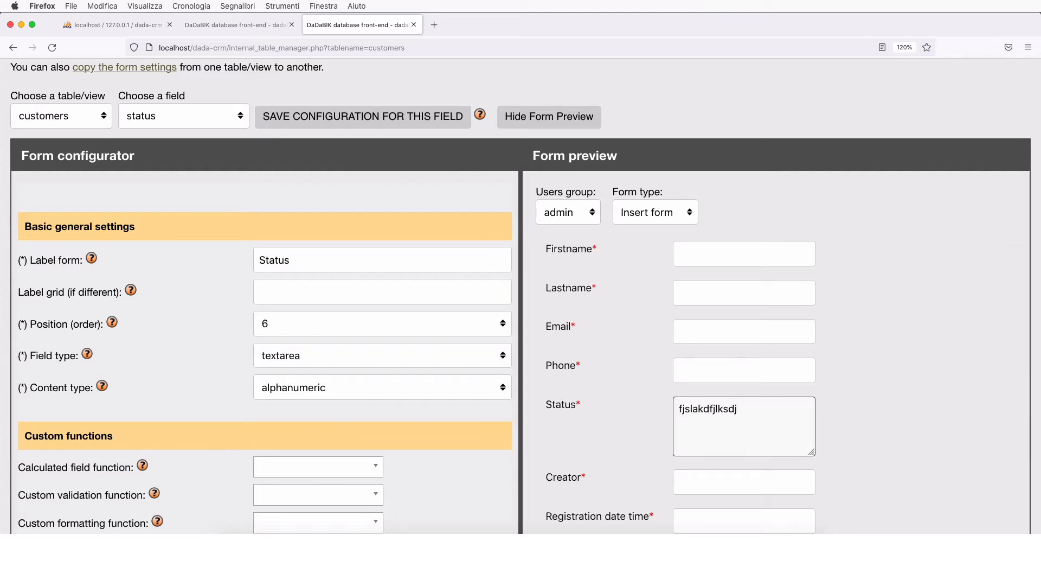
key("BackSpace")
key("BackSpace")
key("BackSpace")
key("BackSpace")
key("BackSpace")
key("BackSpace")
key("BackSpace")
key("BackSpace")
key("BackSpace")
key("BackSpace")
key("BackSpace")
key("BackSpace")
key("BackSpace")
key("BackSpace")
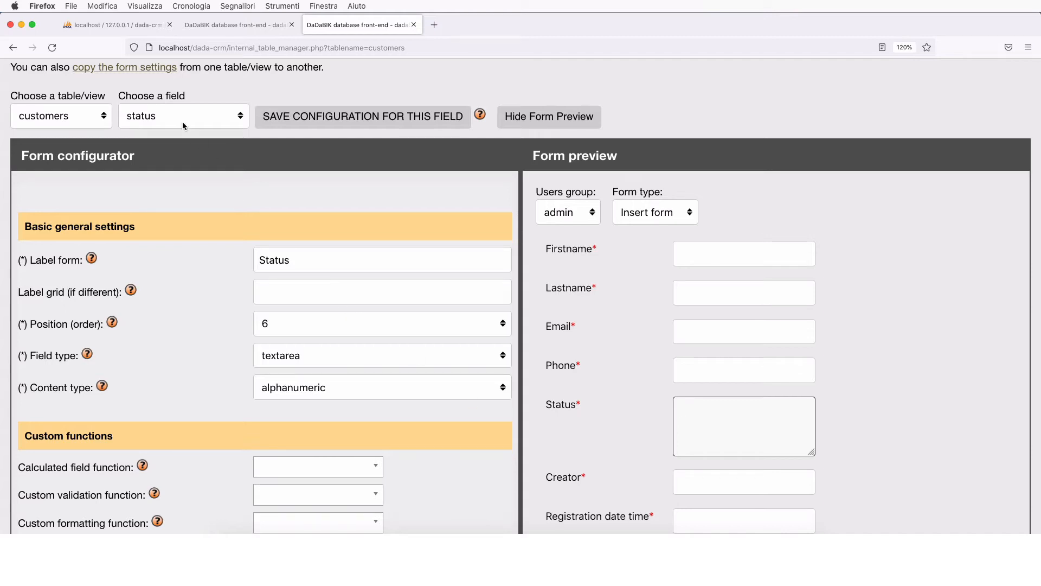
left_click(305, 356)
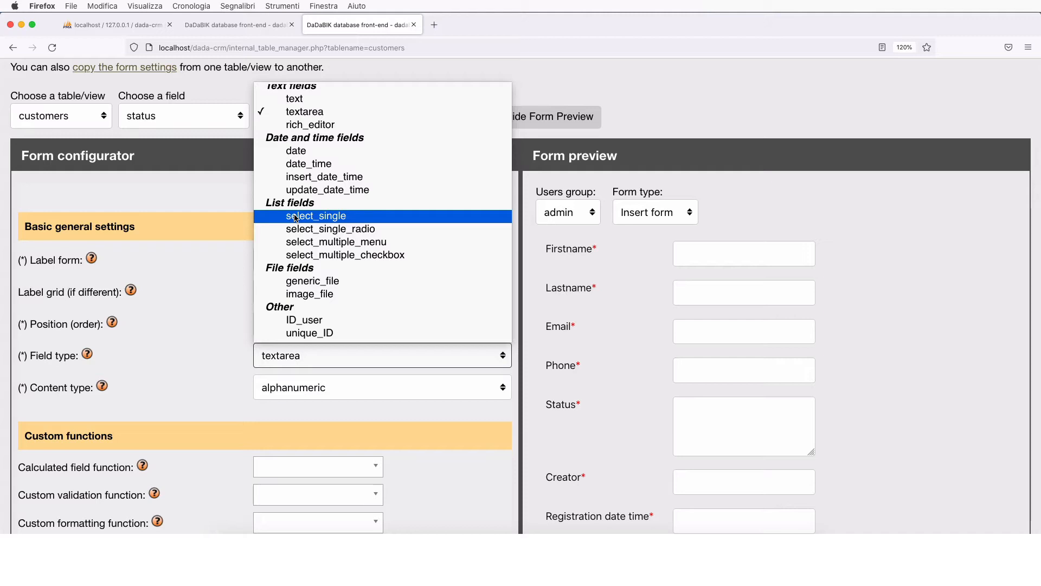
- Set the status Field type to select_single after briefly trying select_multiple_menu, then check the preview dropdown
left_click(323, 221)
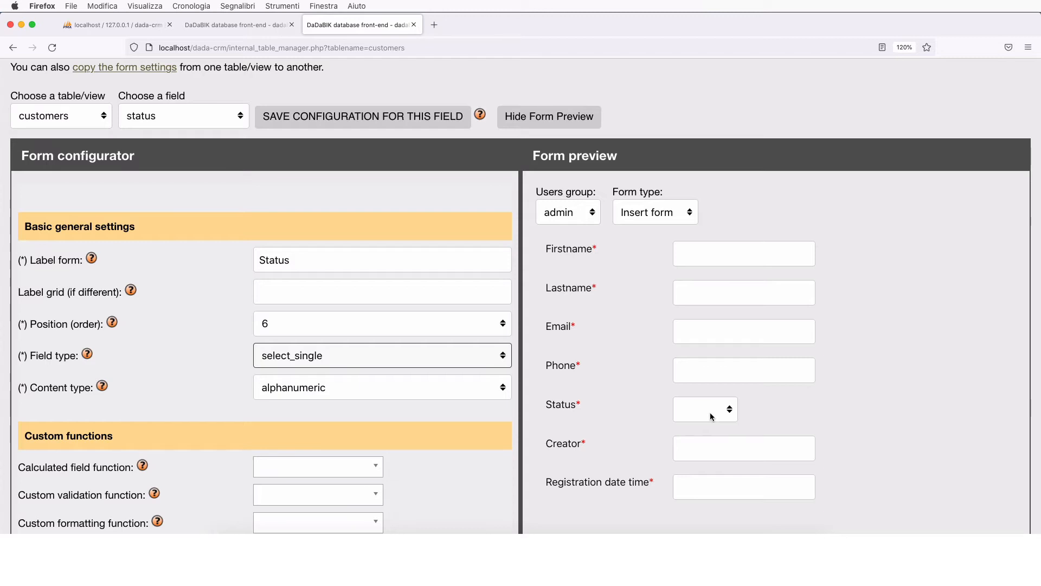
left_click(341, 363)
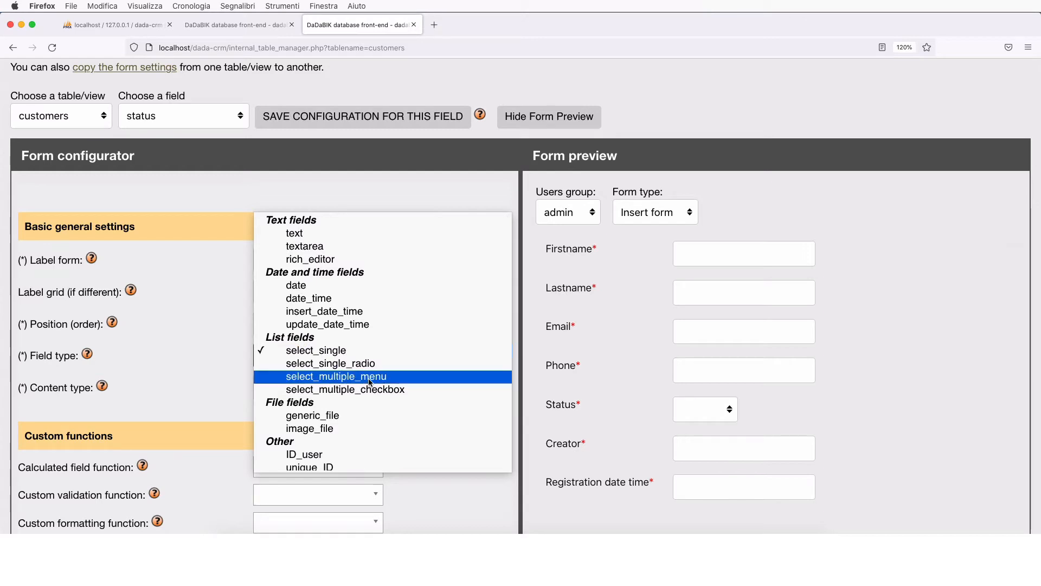
left_click(337, 375)
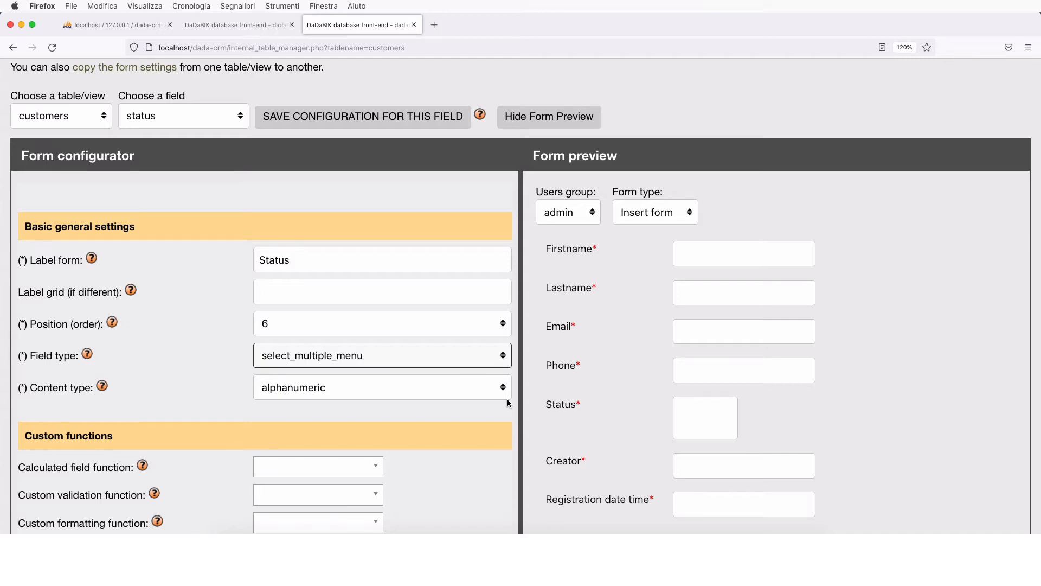
left_click(406, 360)
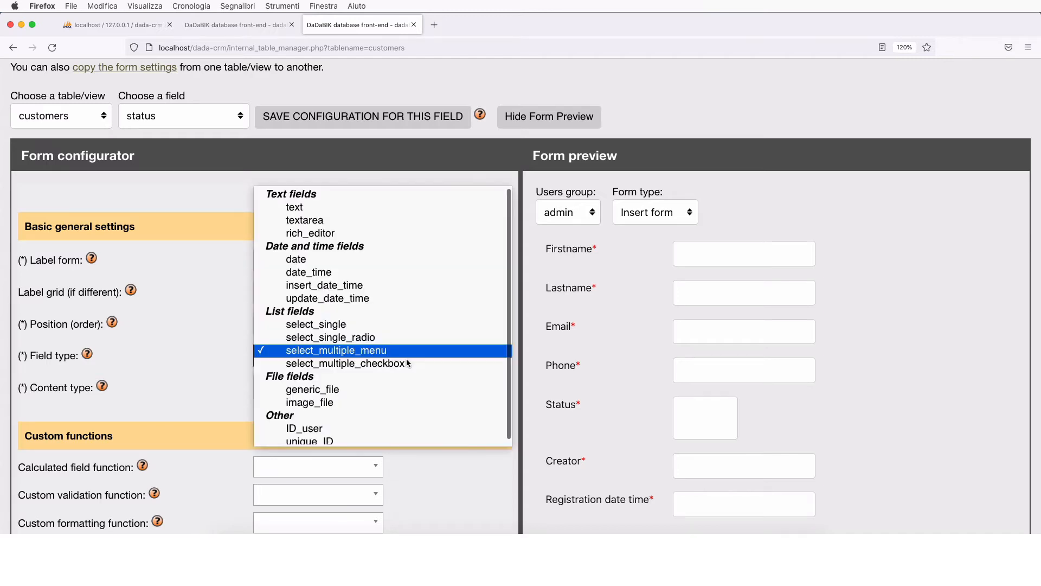
left_click(383, 325)
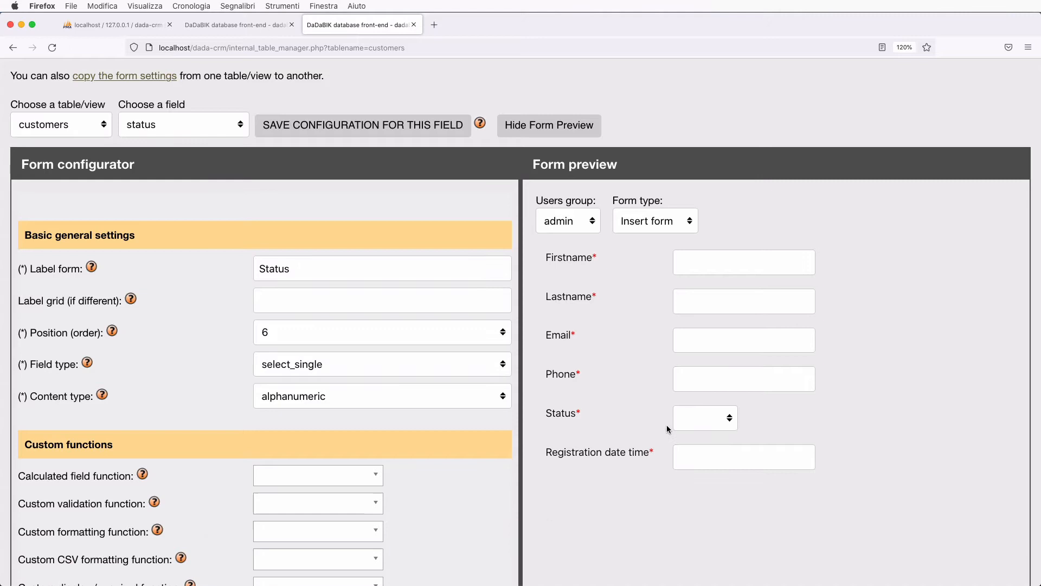
left_click(704, 417)
left_click(705, 418)
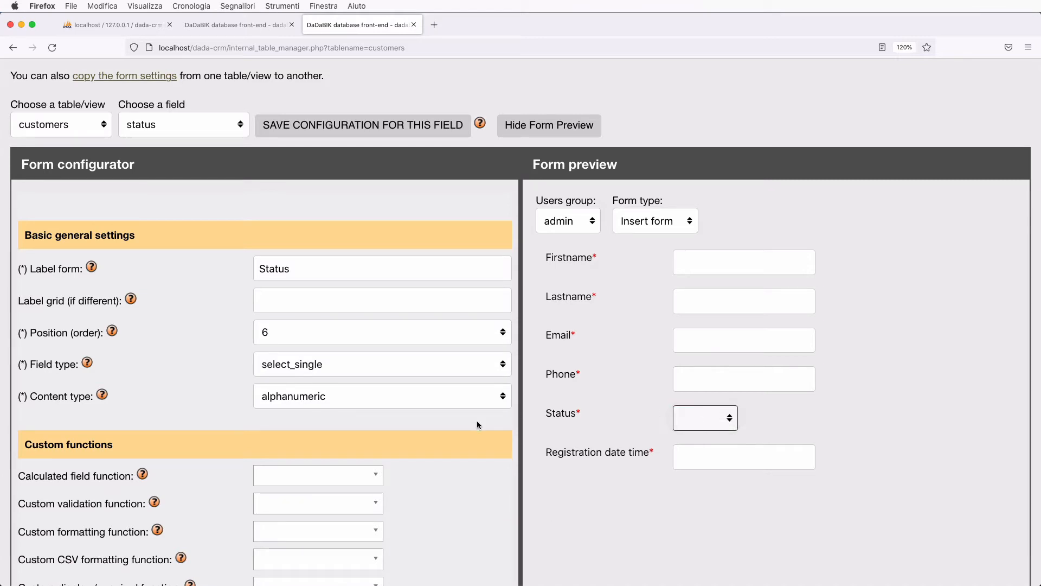
scroll(478, 424, "down", 3)
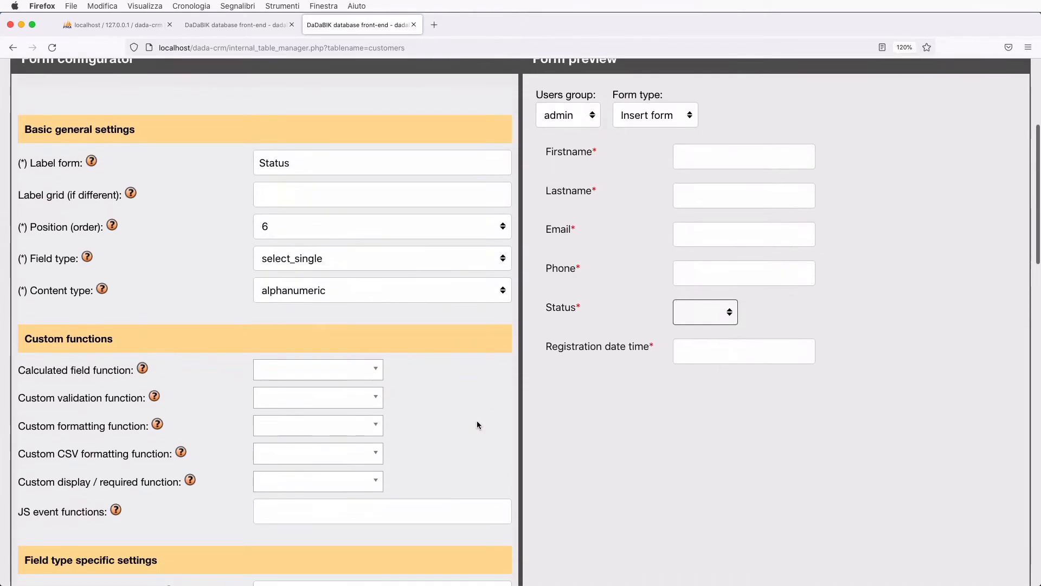
- Enter the hard-coded options ~Lead~Prospect~Customer~, fixing the typo, and verify them in the preview Status dropdown
scroll(477, 424, "down", 5)
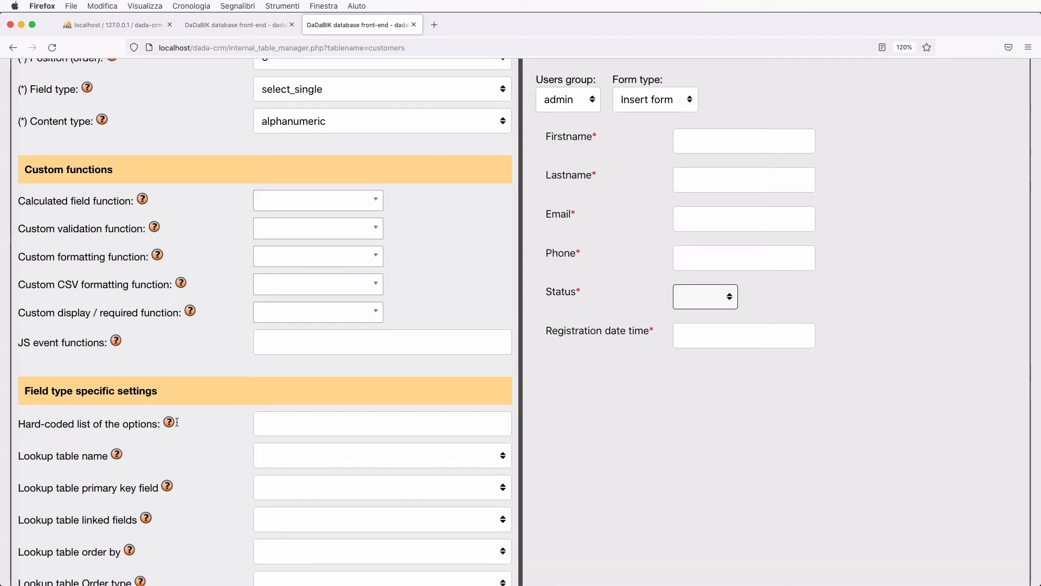
left_click(285, 422)
type("~")
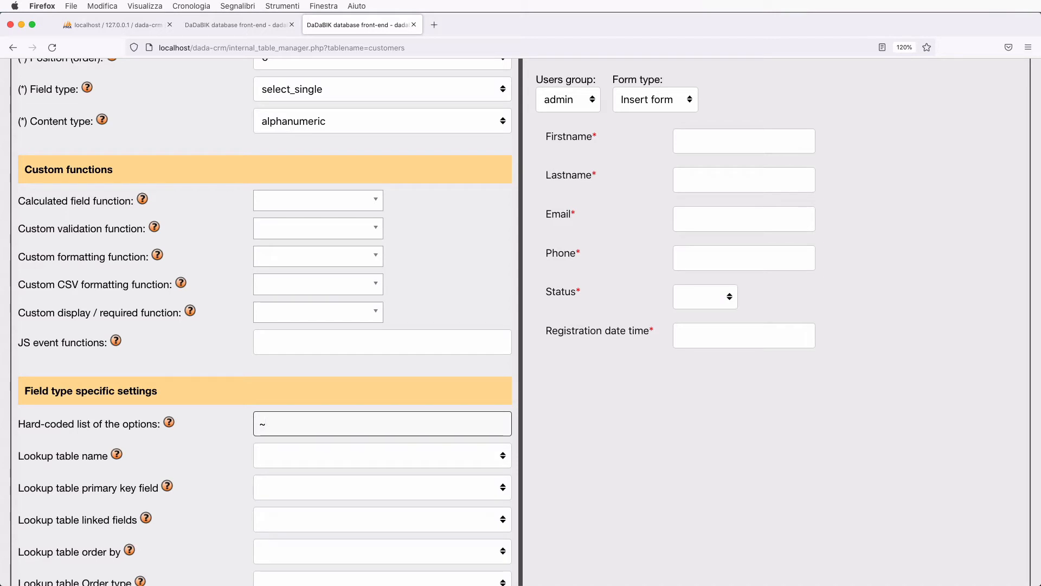
type("Lead~")
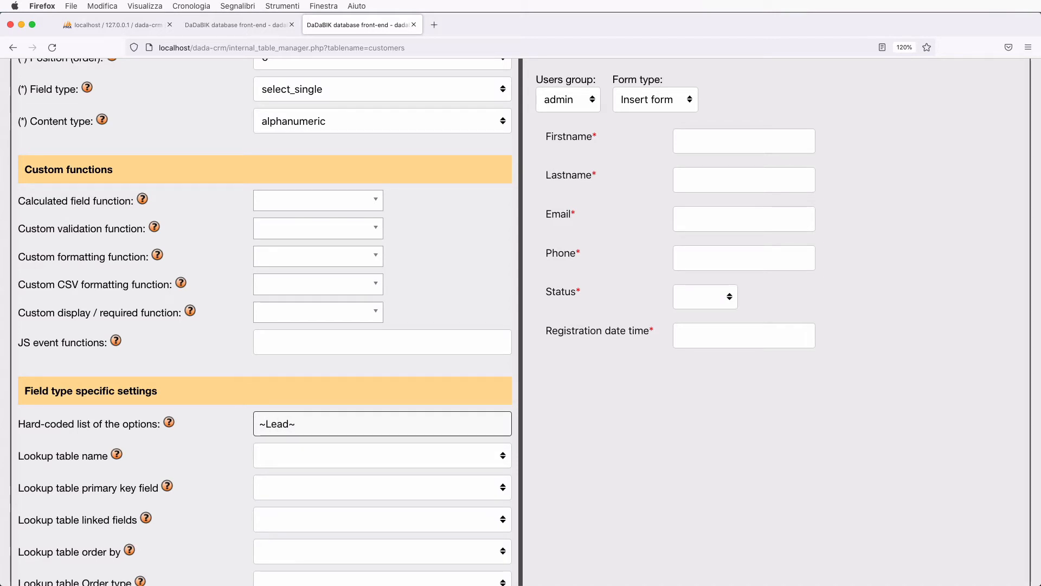
type("Proi")
type("pect")
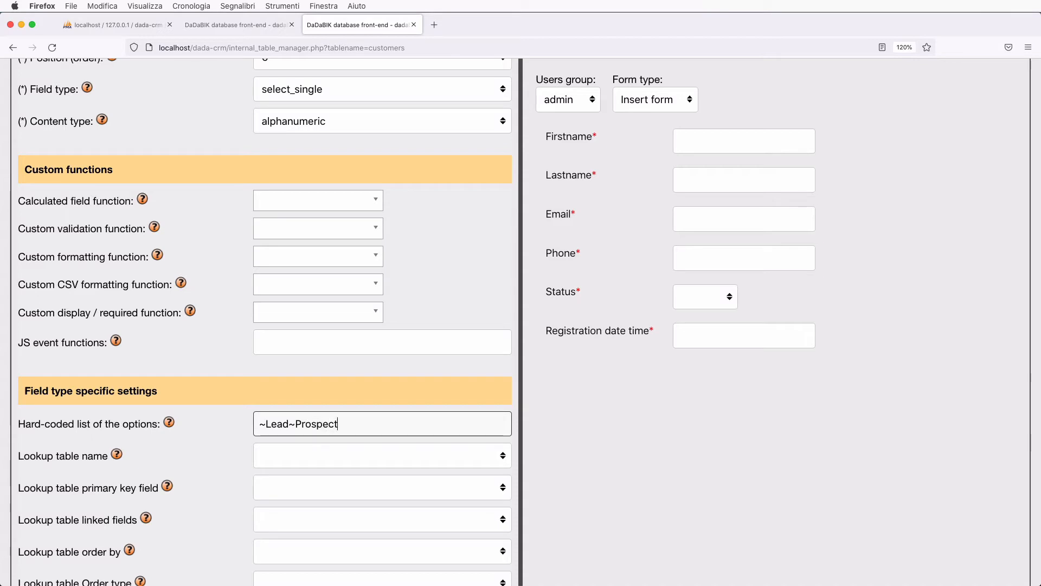
type("~Customer")
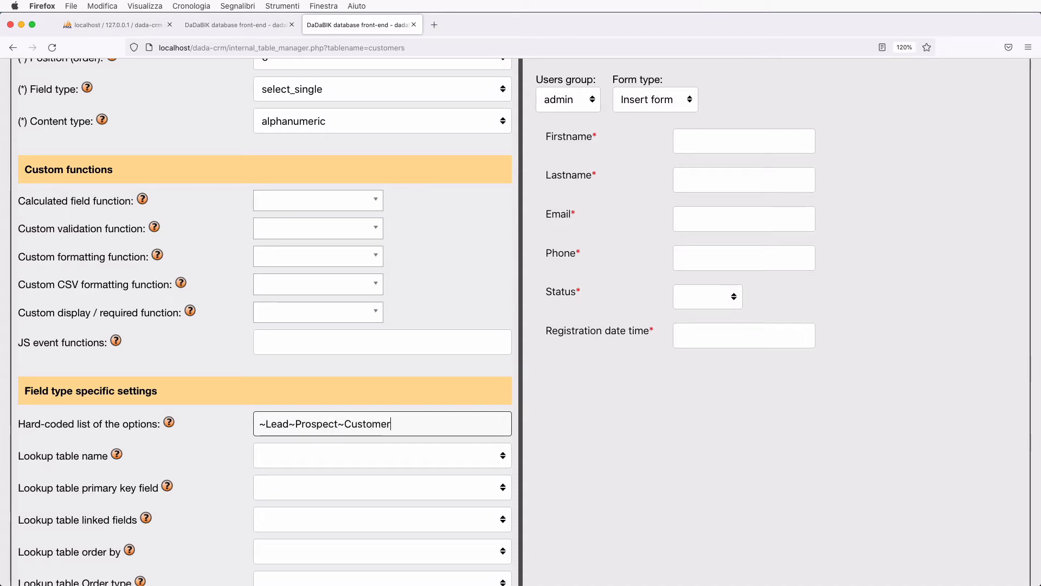
type("~")
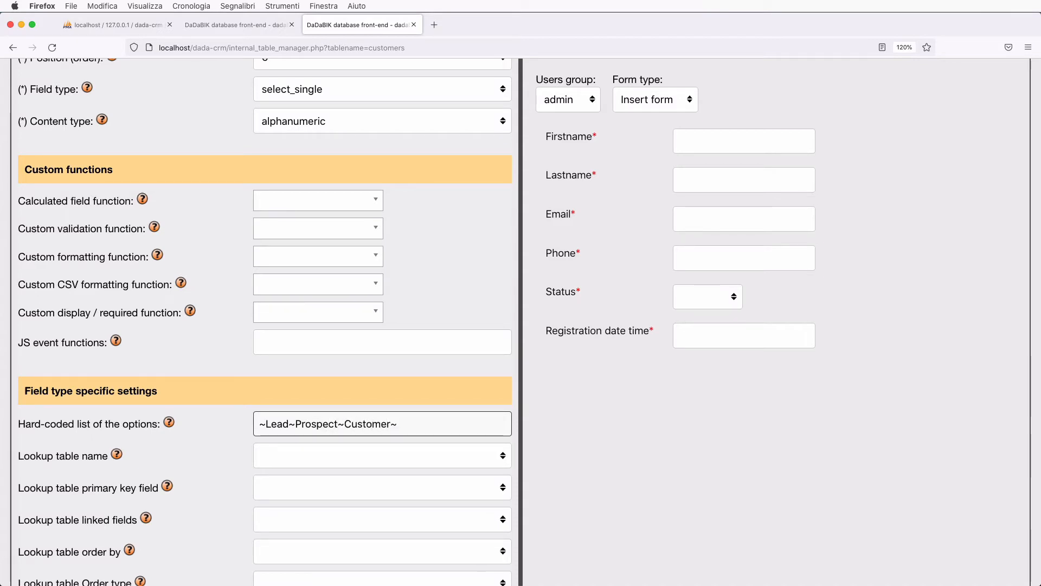
left_click(345, 424)
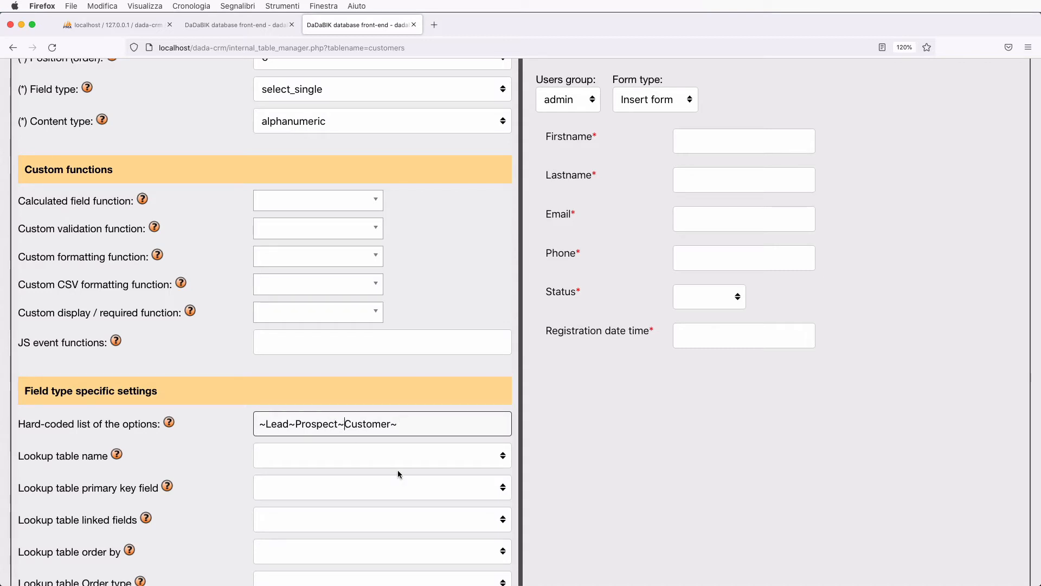
key("shift+Left")
key("Right")
left_click(717, 302)
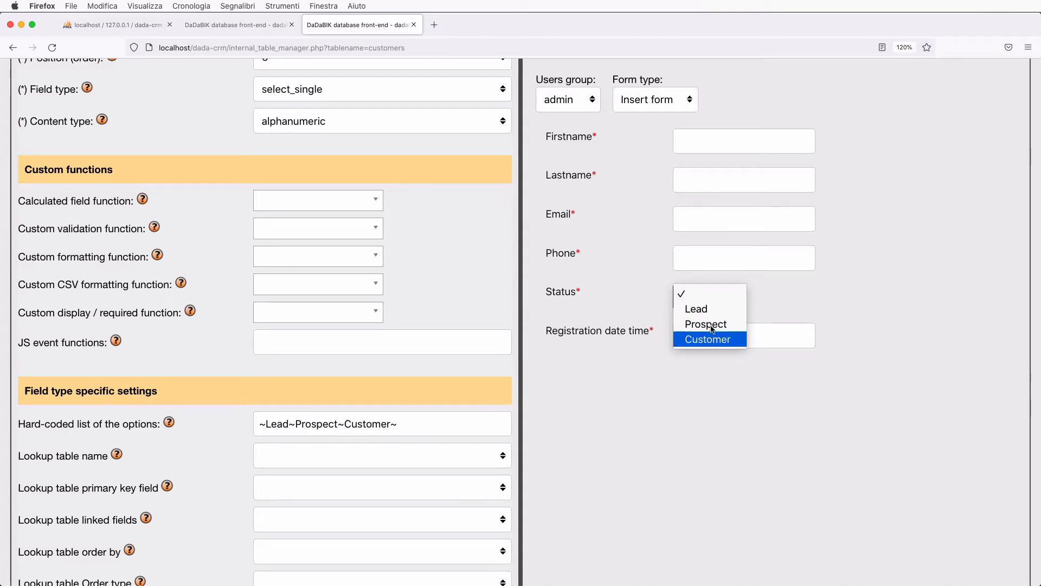
key("Escape")
left_click(705, 301)
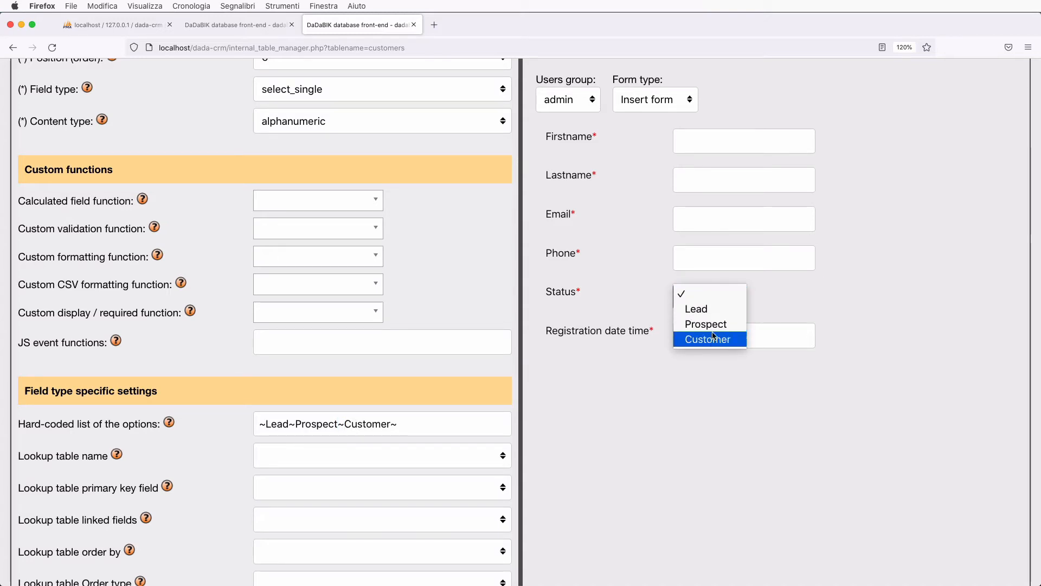
key("Escape")
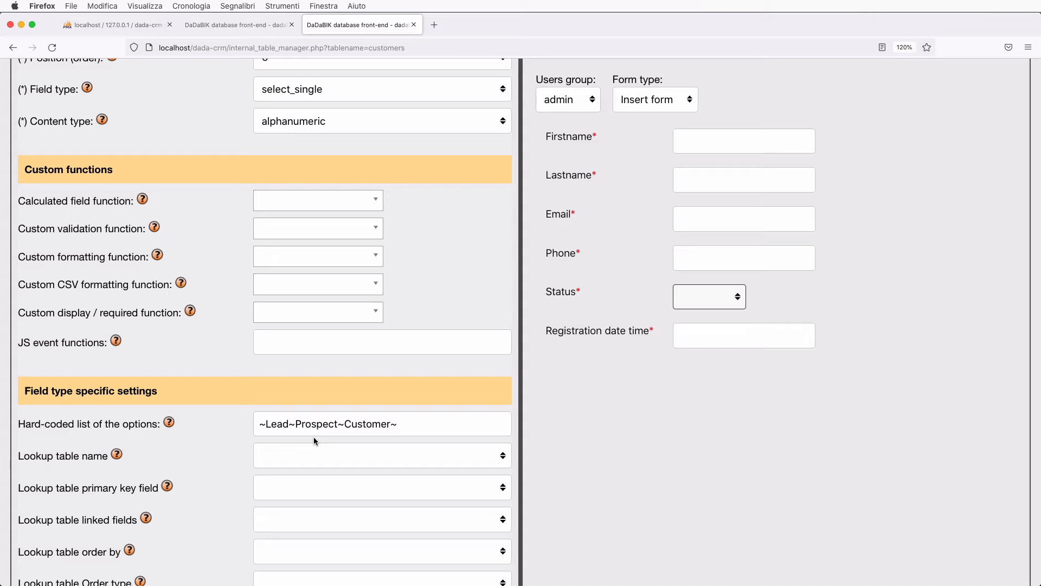
scroll(314, 437, "down", 1)
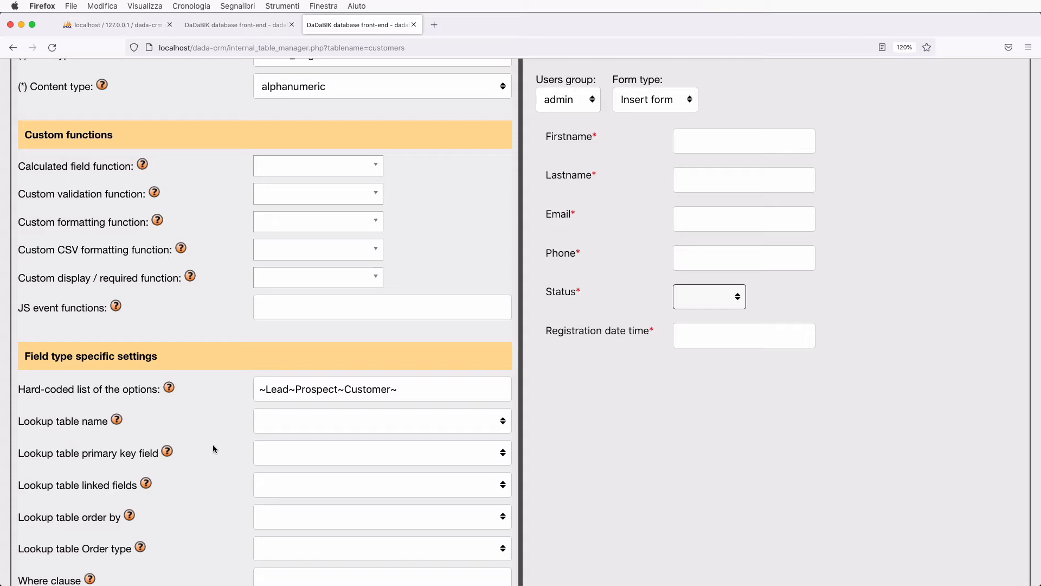
- Set the Status field's default value to Lead
scroll(213, 445, "down", 5)
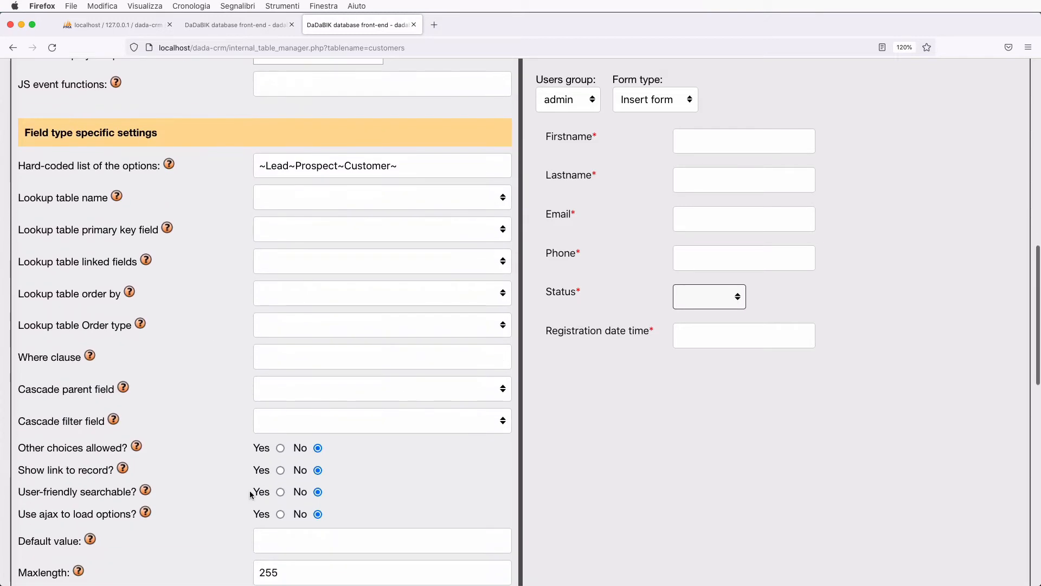
left_click(276, 541)
type("Lead")
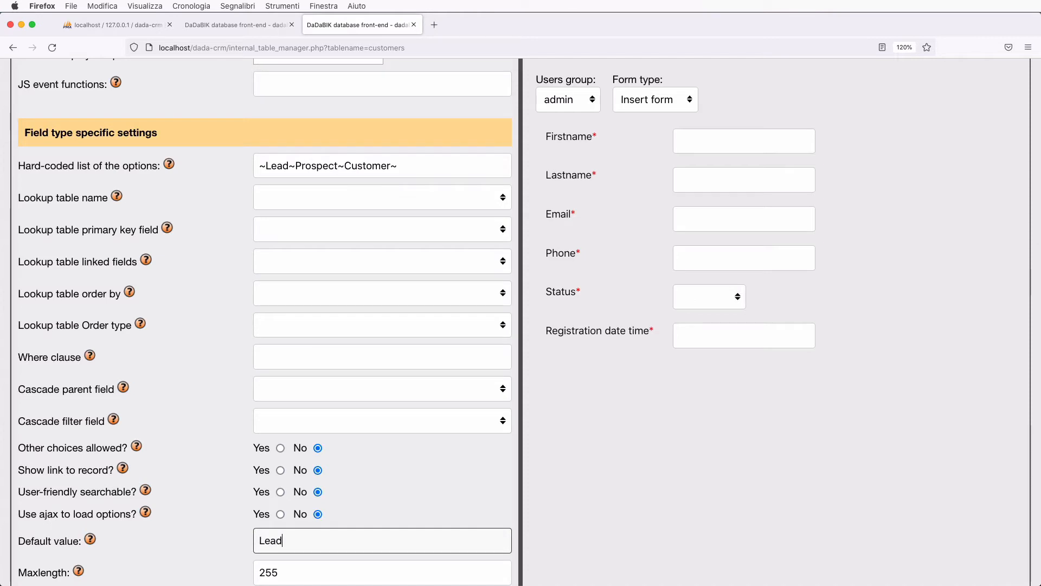
left_click(653, 485)
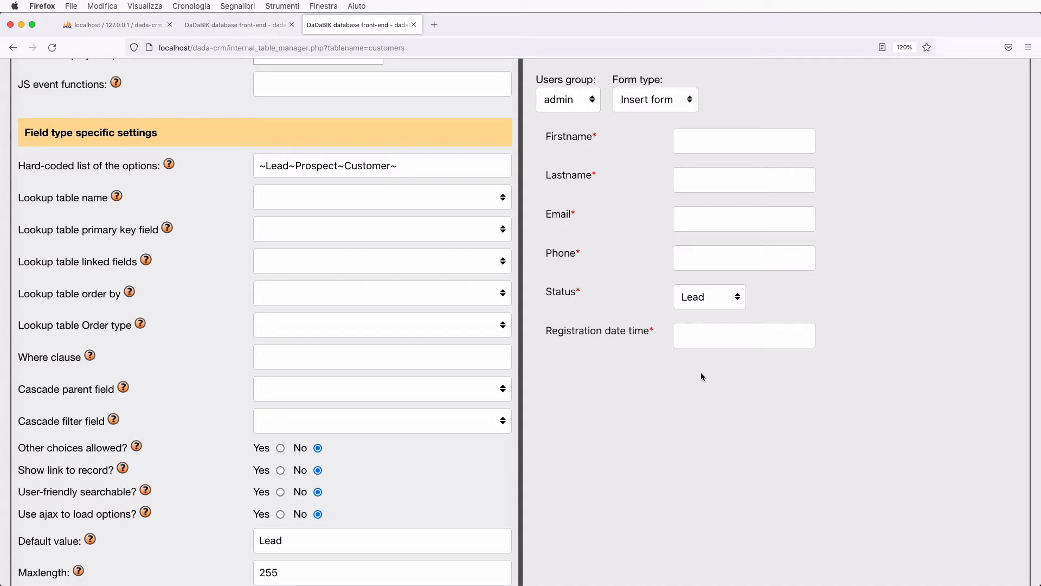
- Confirm the Status Field type remains select_single
scroll(482, 410, "down", 6)
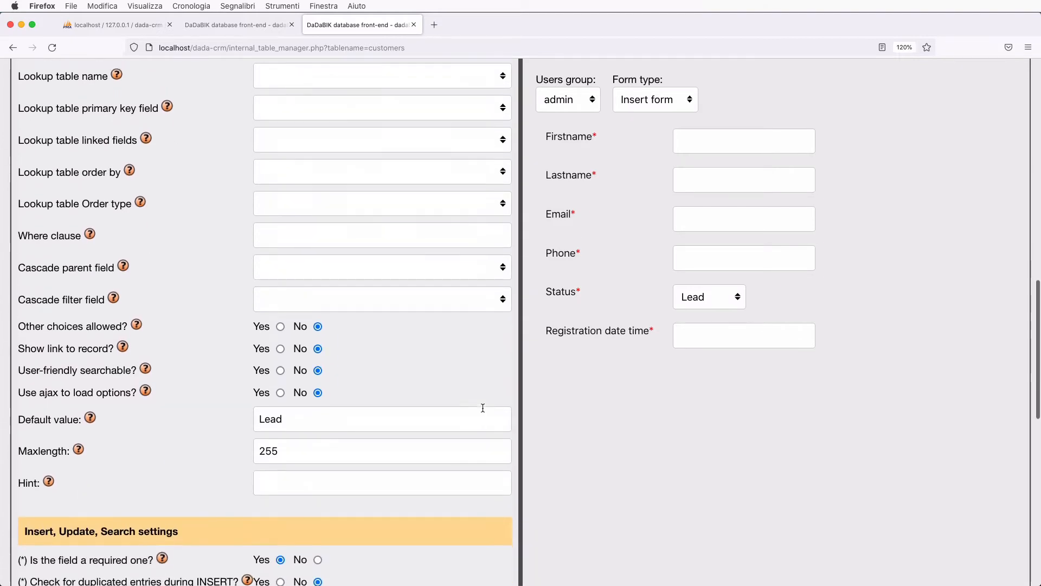
scroll(483, 408, "up", 18)
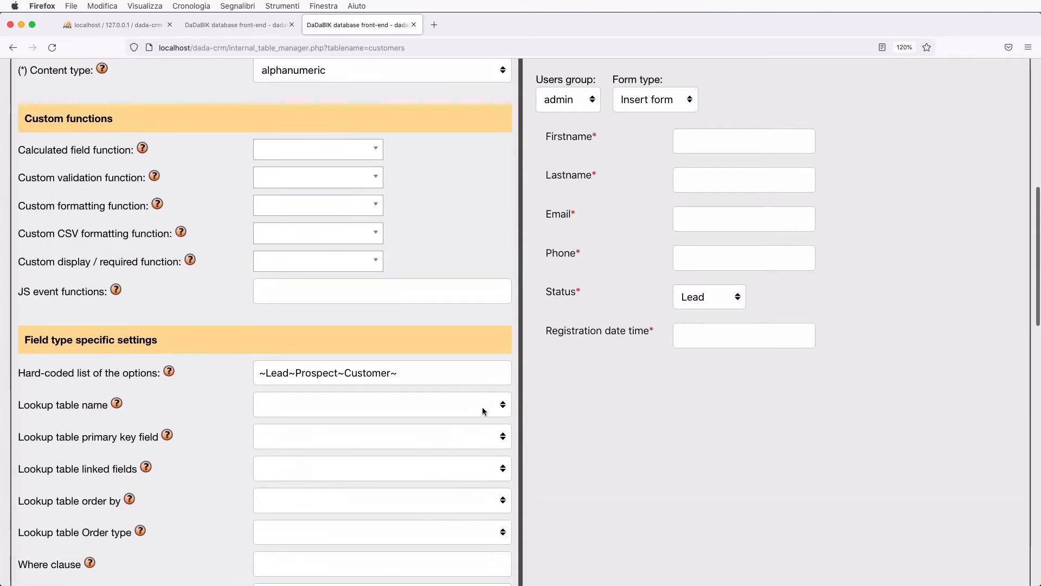
scroll(483, 411, "up", 4)
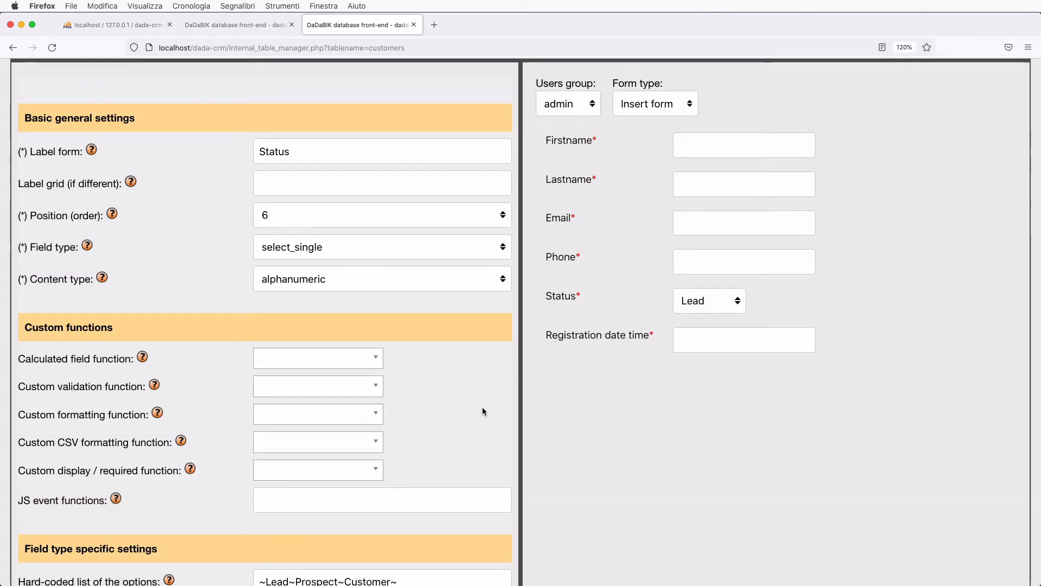
scroll(193, 305, "up", 1)
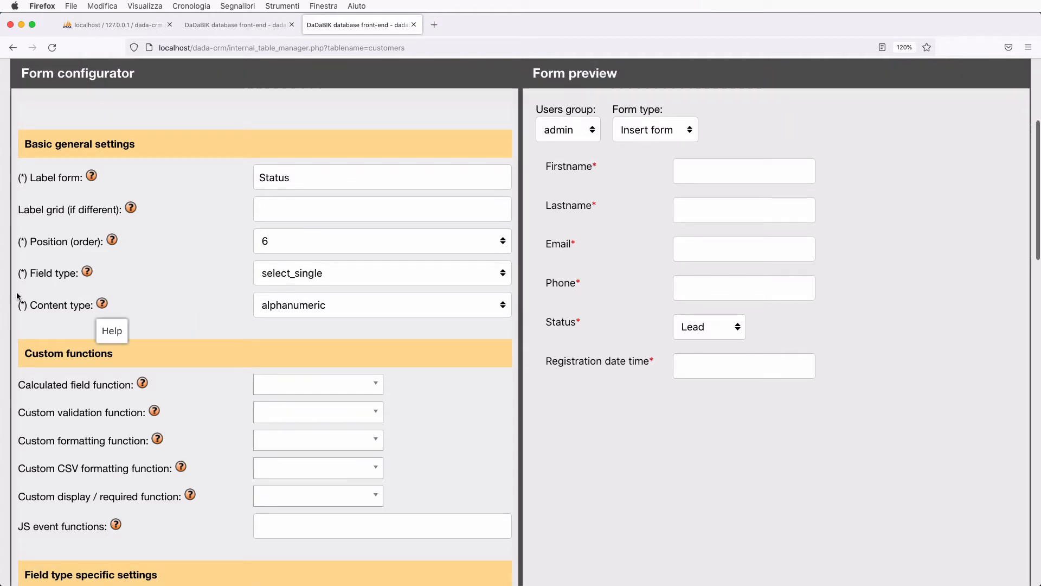
left_click(285, 273)
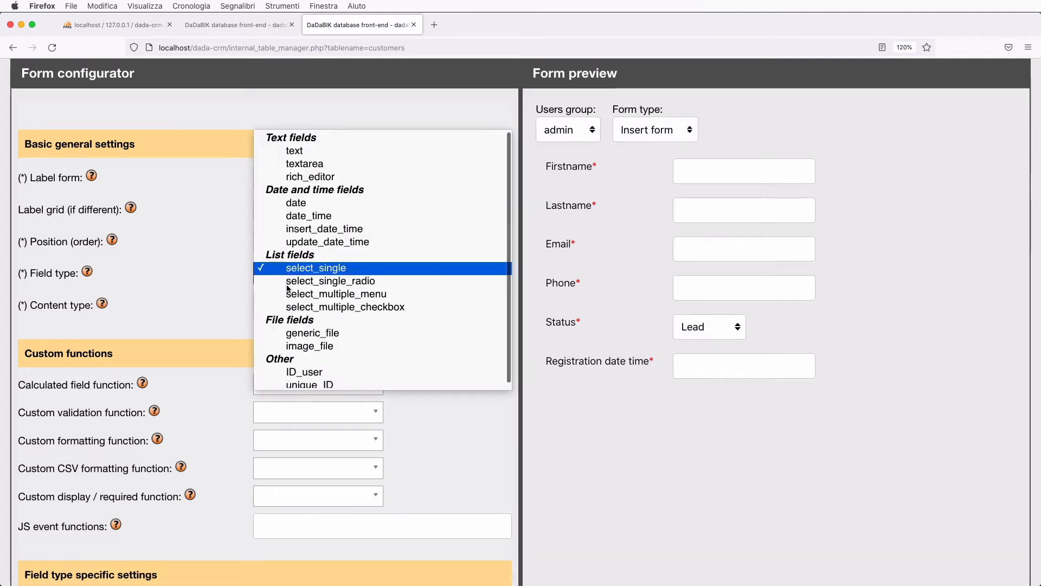
left_click(232, 287)
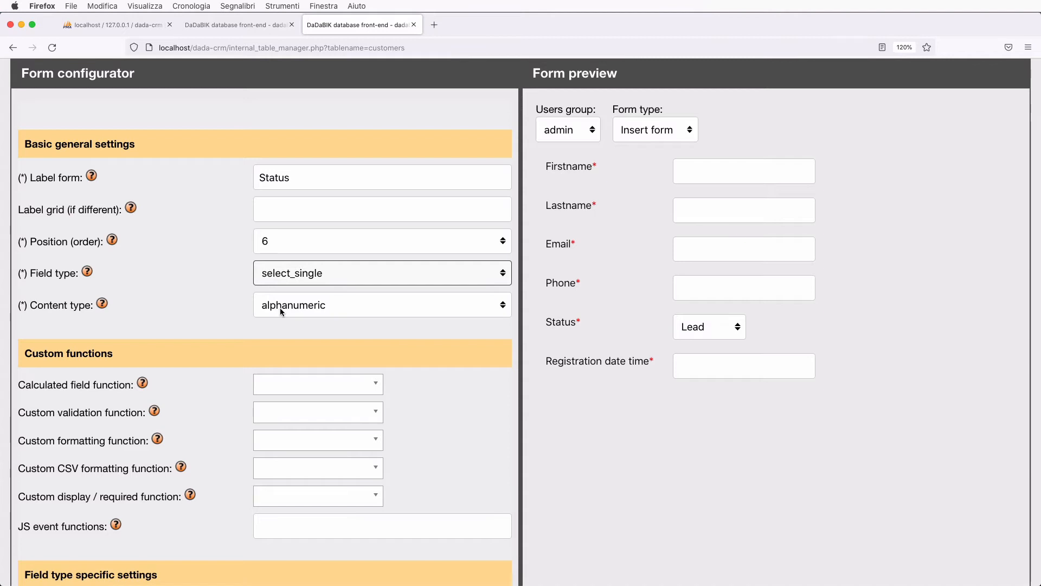
scroll(275, 289, "up", 4)
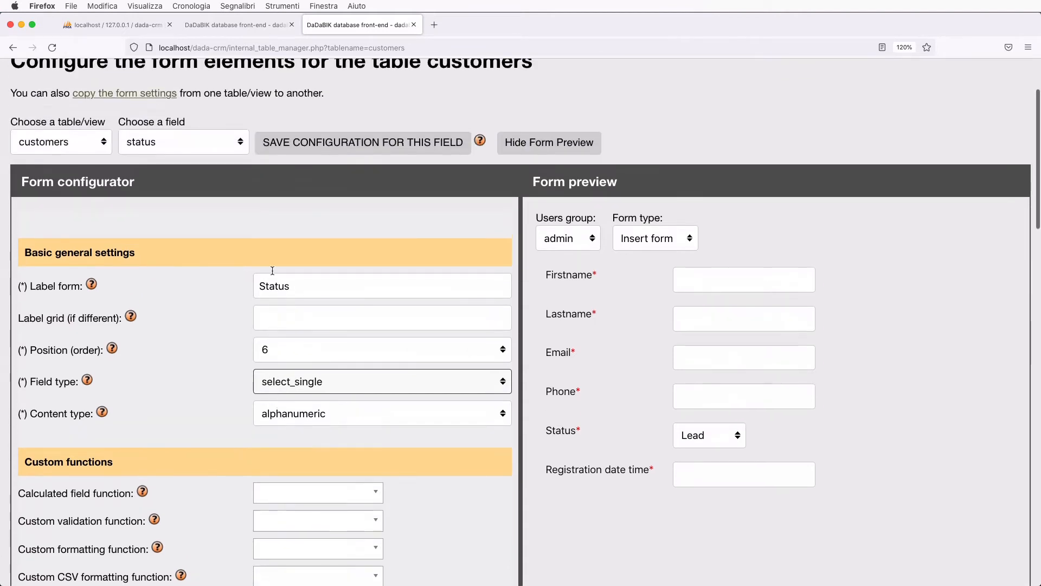
- Save the Status settings, then load the email field and keep its content type as email
left_click(310, 146)
scroll(342, 379, "down", 5)
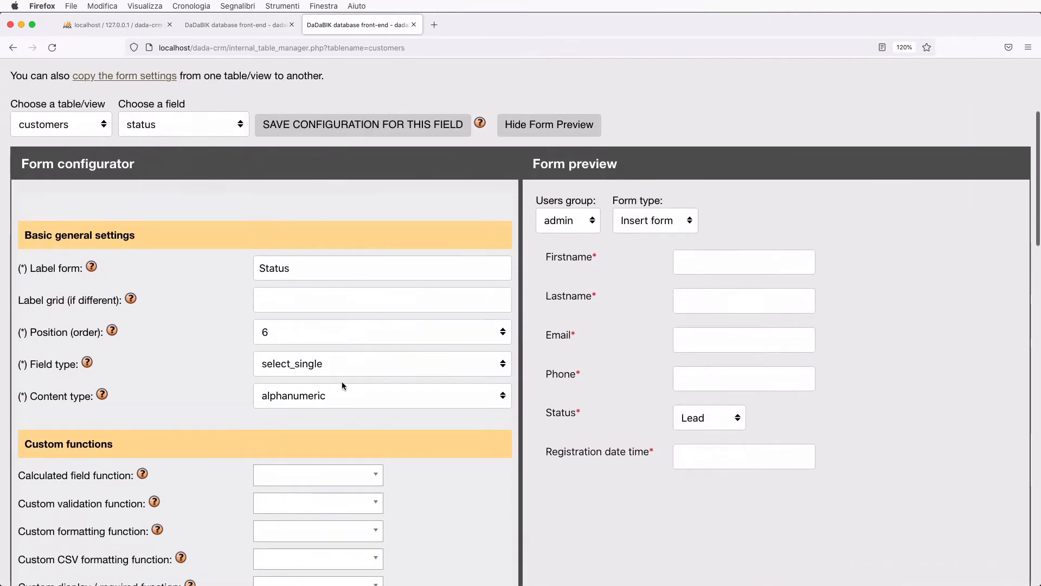
left_click(155, 129)
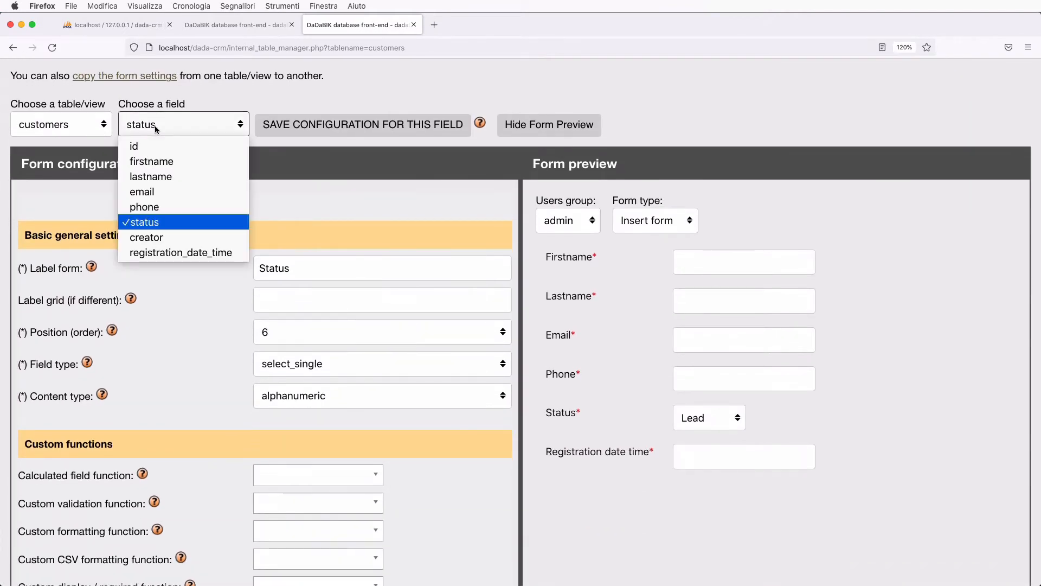
left_click(164, 193)
scroll(248, 355, "down", 3)
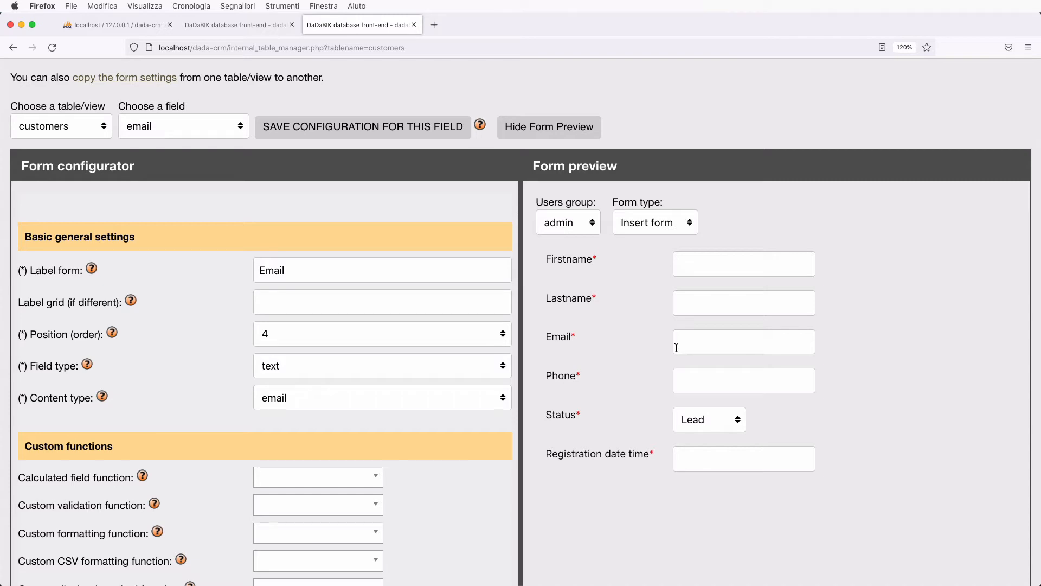
left_click(355, 398)
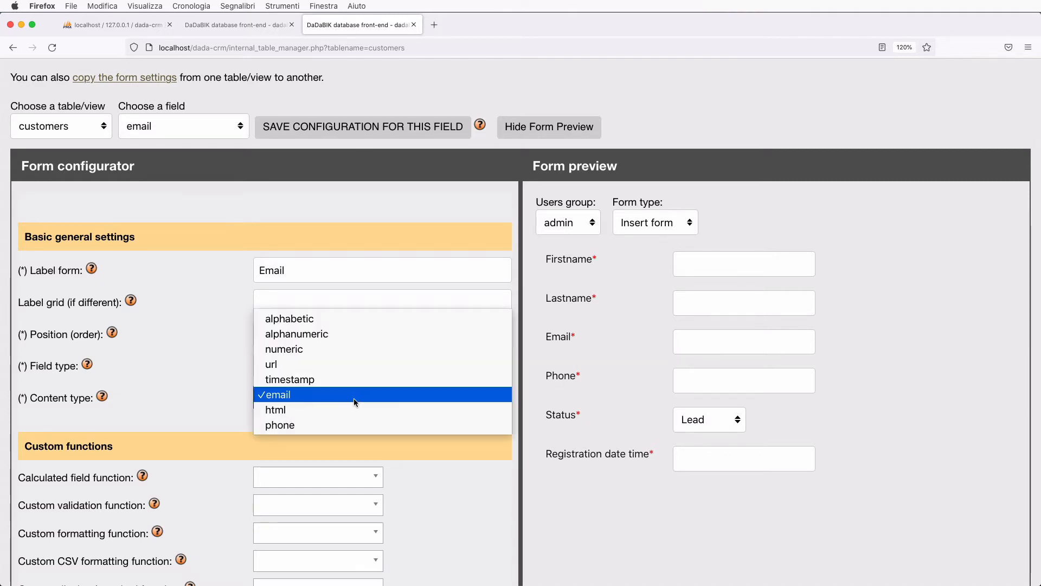
left_click(323, 395)
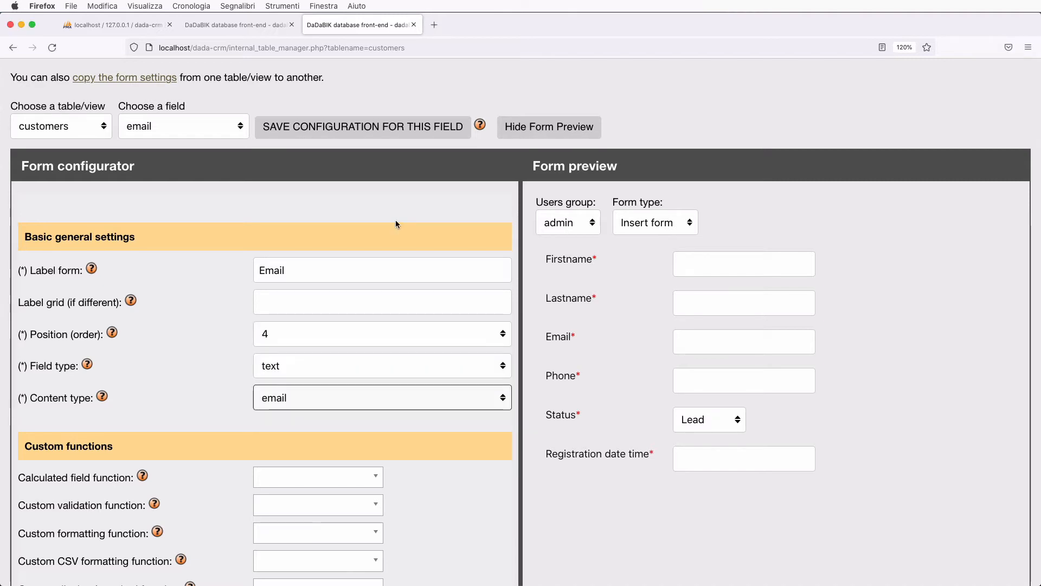
- Load the registration_date_time field and set its Field type to insert_date_time
left_click(165, 128)
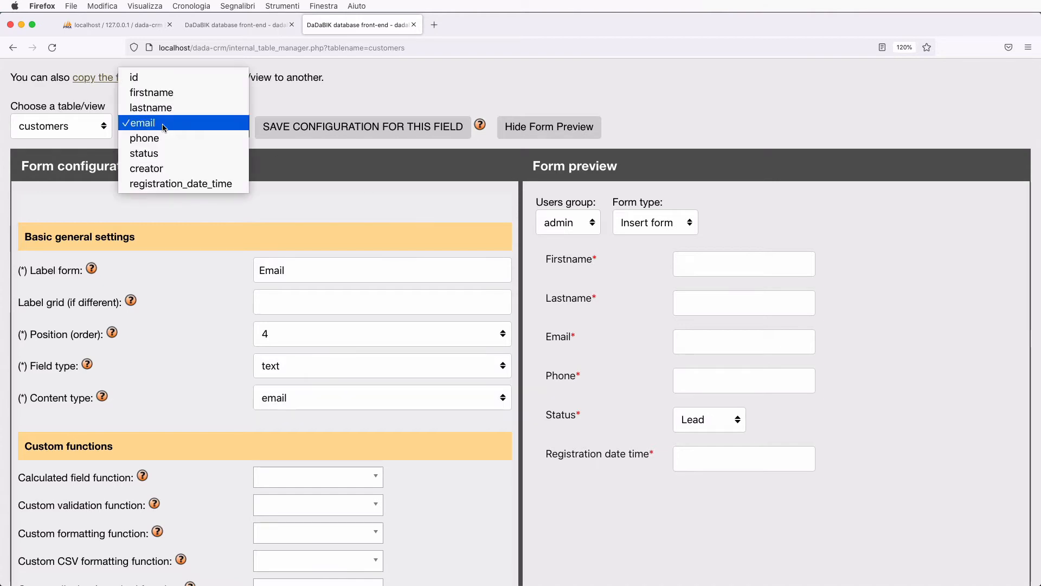
left_click(185, 184)
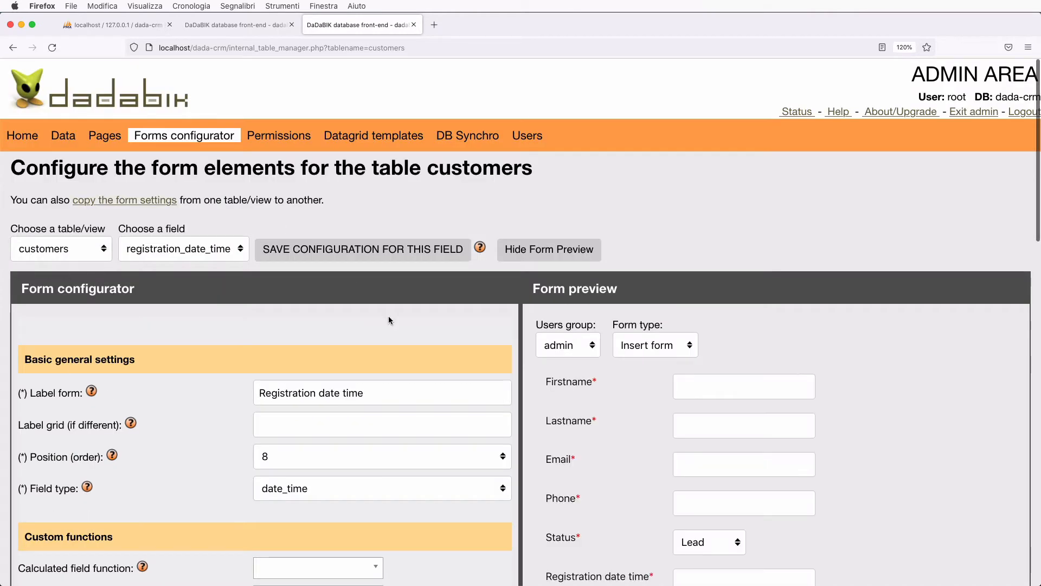
scroll(388, 320, "down", 2)
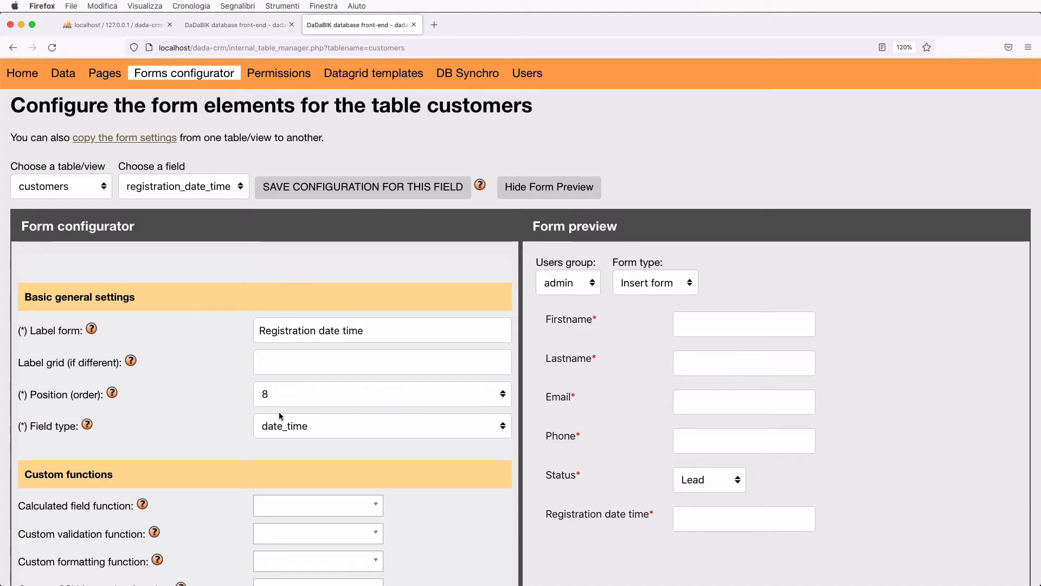
left_click(295, 425)
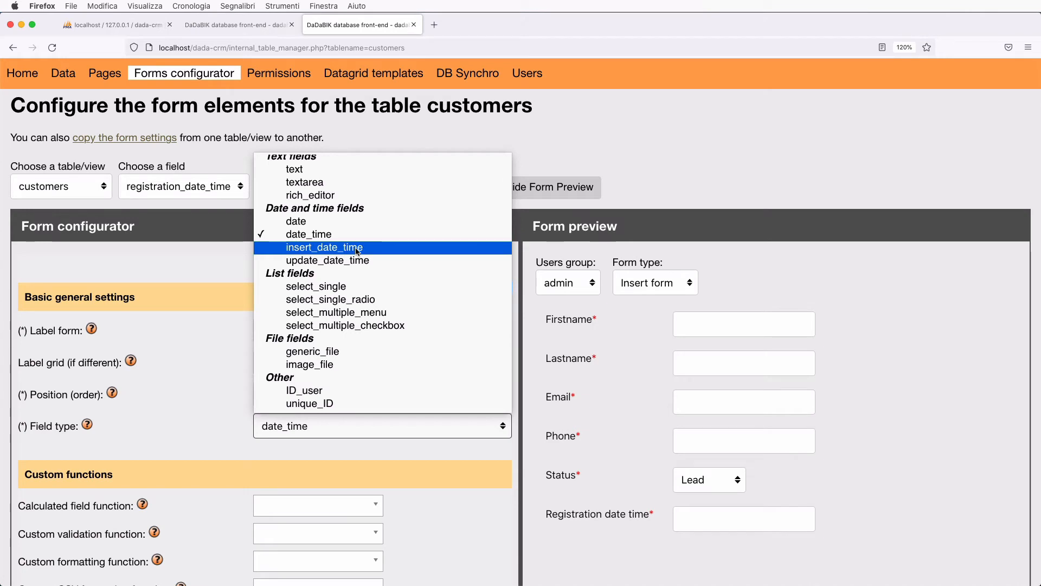
left_click(358, 248)
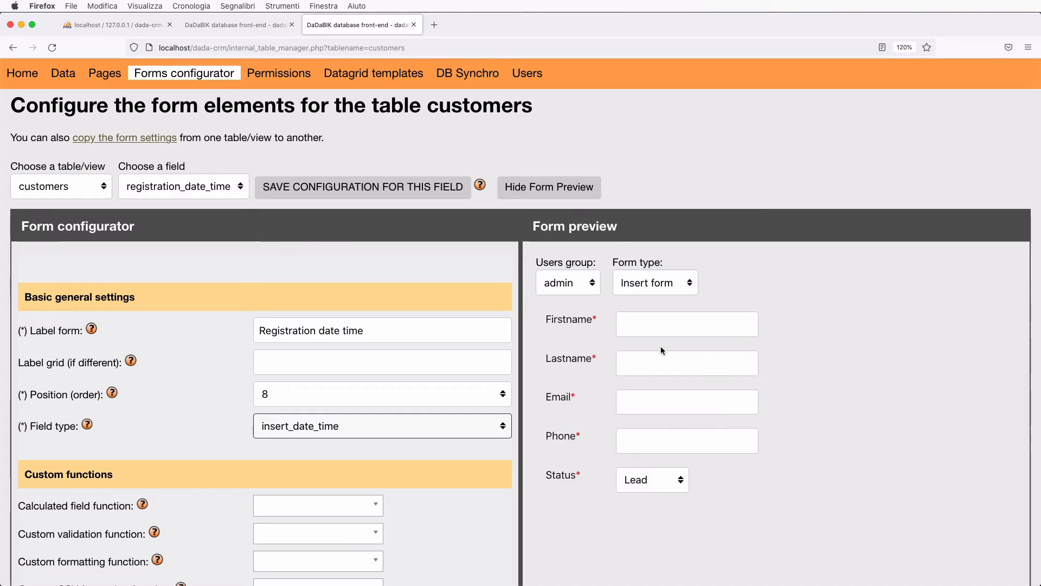
- Preview the insert form as the admin group, then save the registration_date_time configuration
left_click(655, 282)
left_click(656, 283)
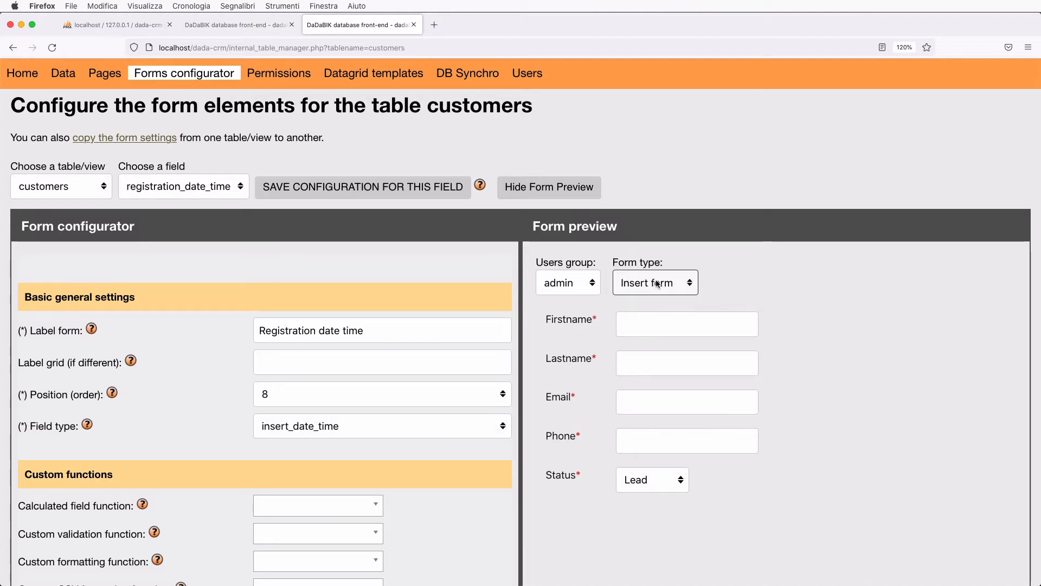
left_click(579, 289)
left_click(566, 277)
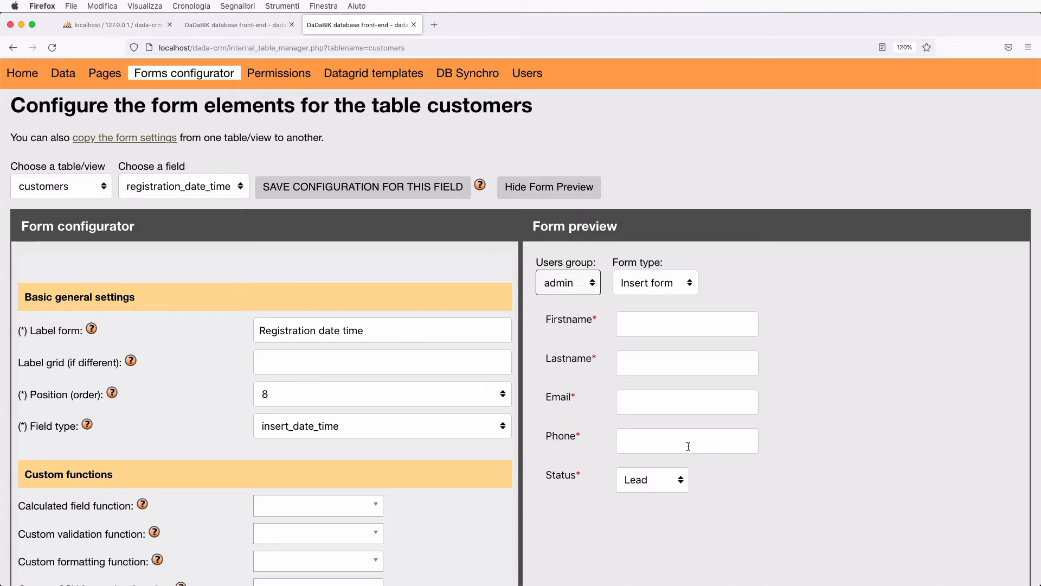
left_click(299, 191)
scroll(323, 337, "down", 2)
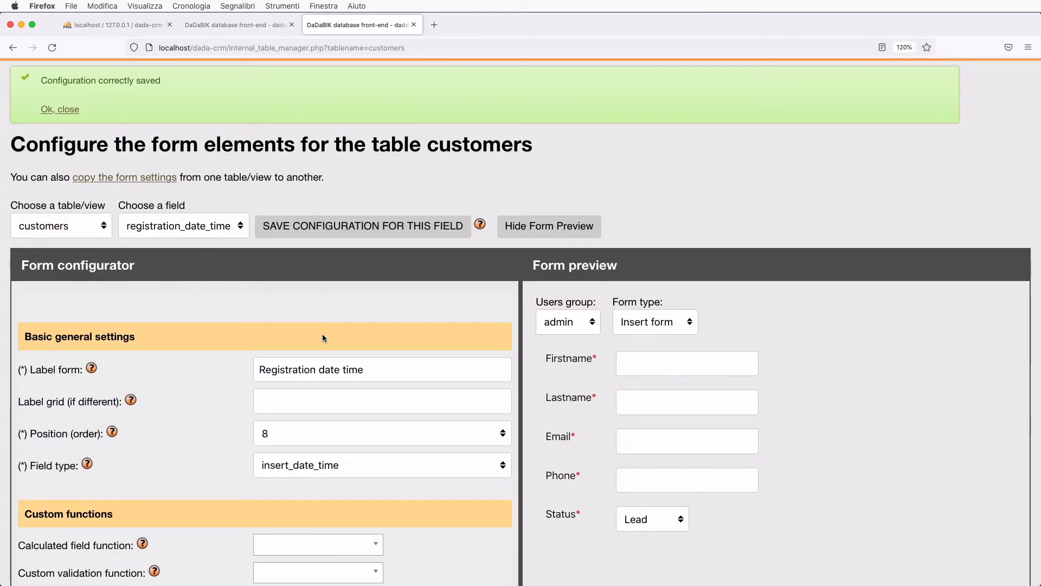
- Set the creator field's type to ID_user and save its configuration
left_click(167, 228)
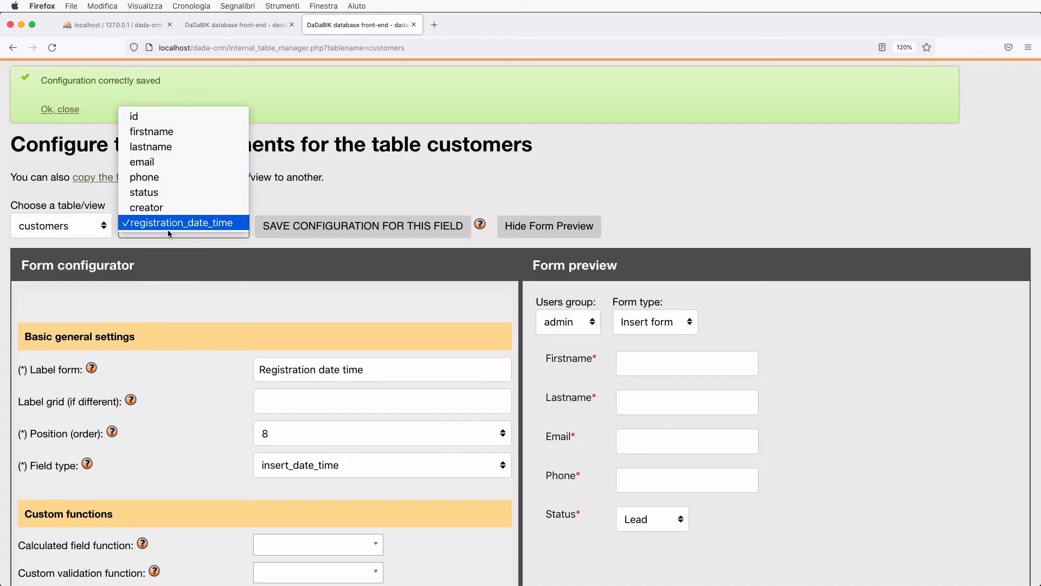
left_click(154, 206)
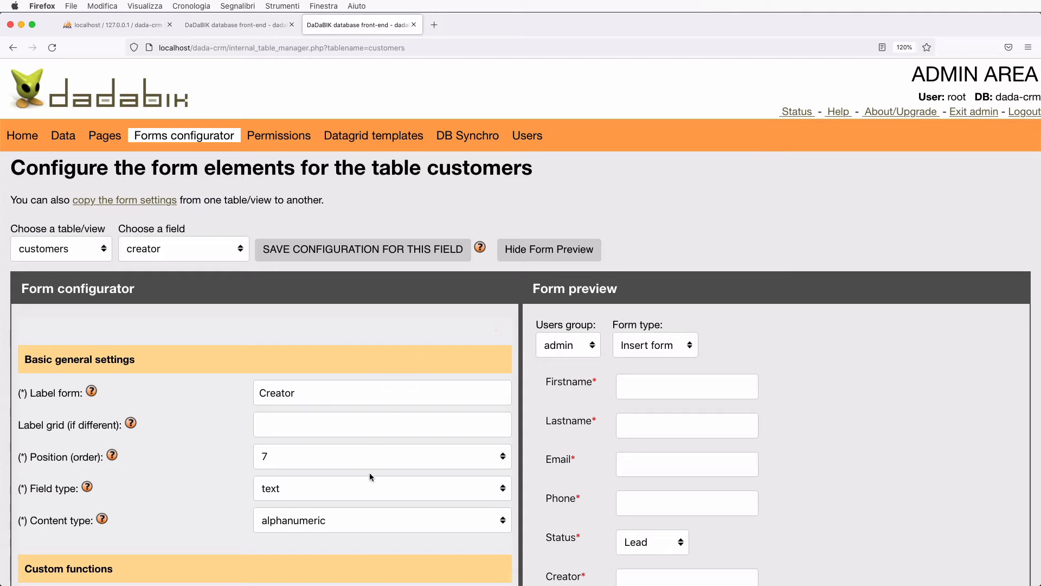
scroll(369, 473, "down", 1)
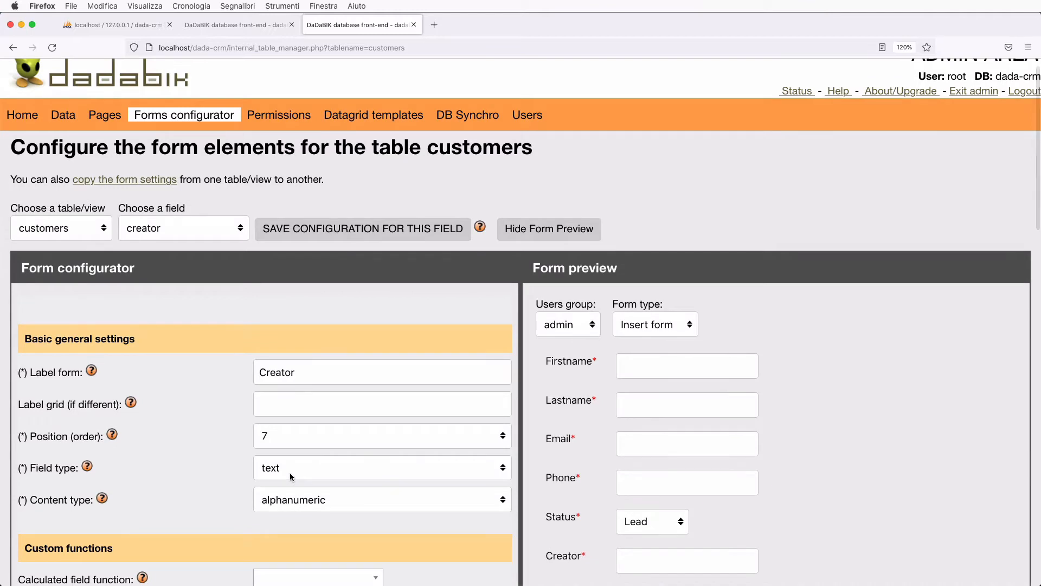
scroll(383, 467, "down", 2)
left_click(643, 518)
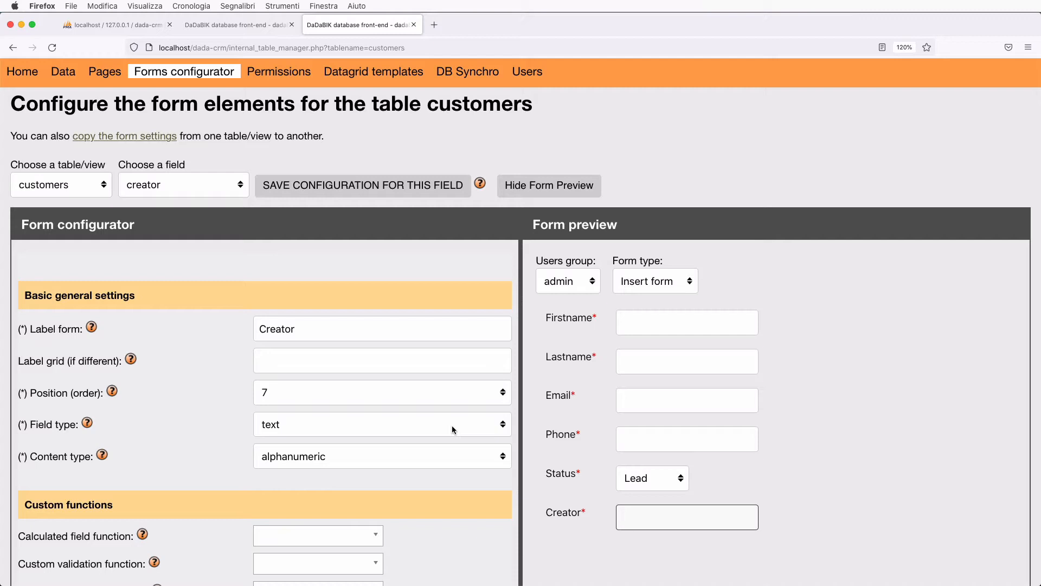
left_click(198, 190)
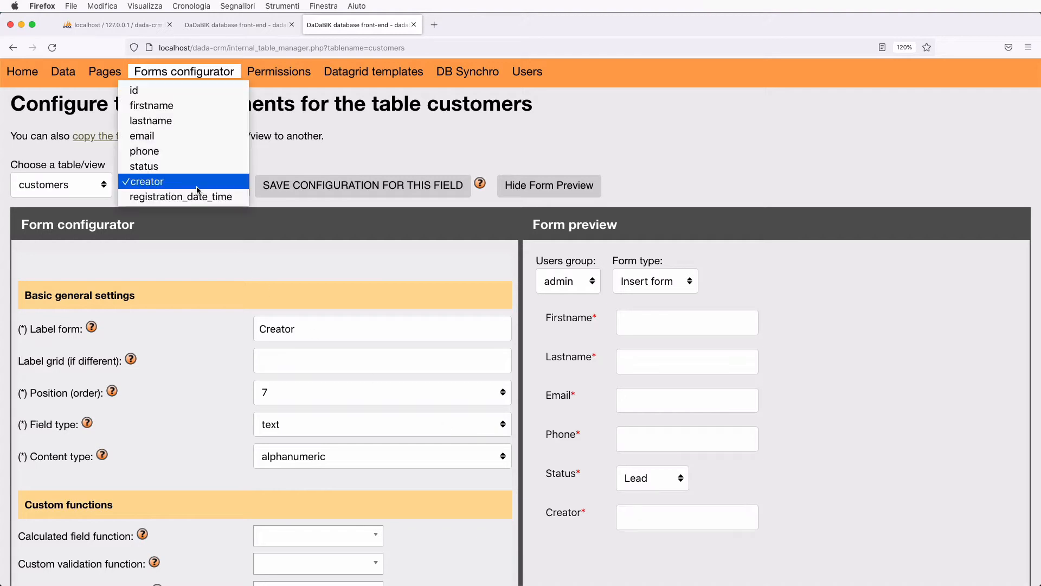
left_click(198, 187)
left_click(295, 429)
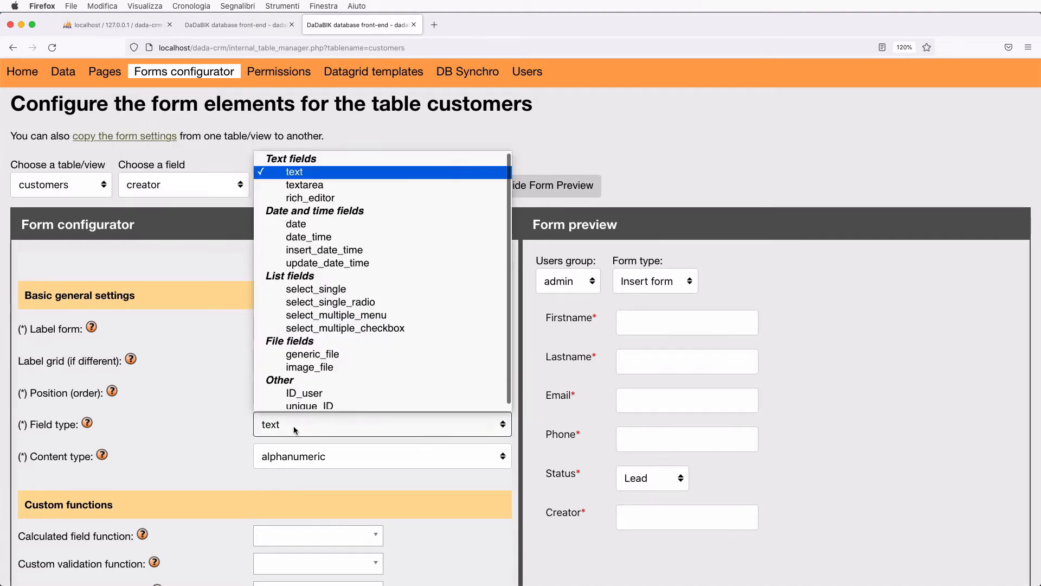
left_click(342, 393)
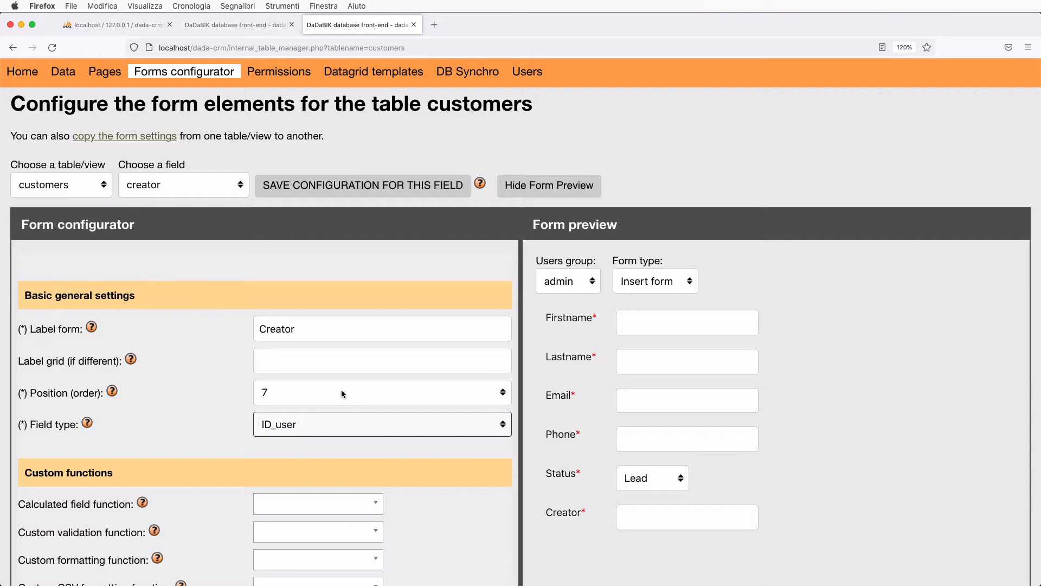
left_click(328, 186)
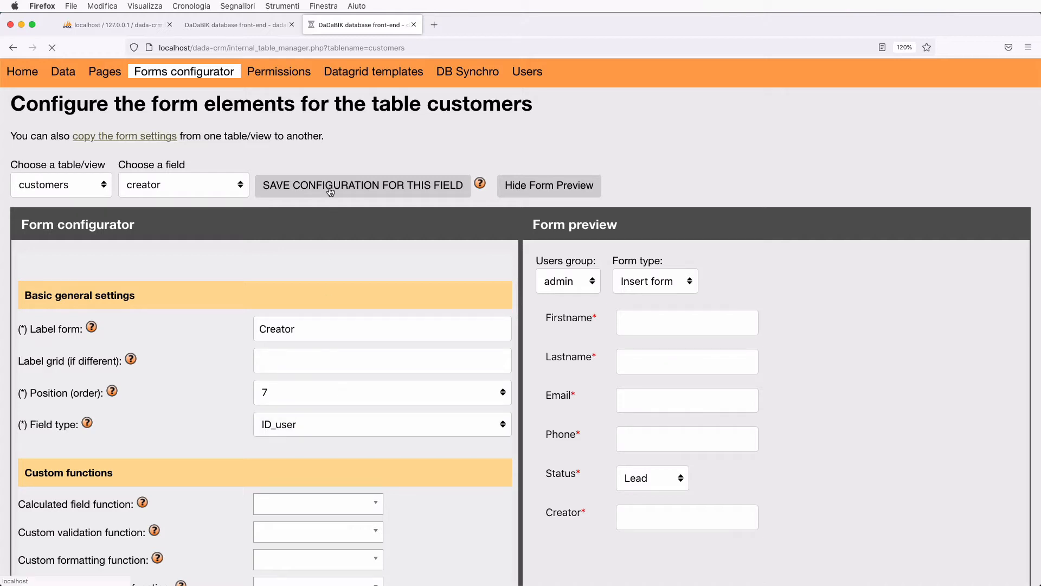
- Open the Permissions page for the customers table
scroll(334, 411, "down", 2)
scroll(334, 411, "down", 3)
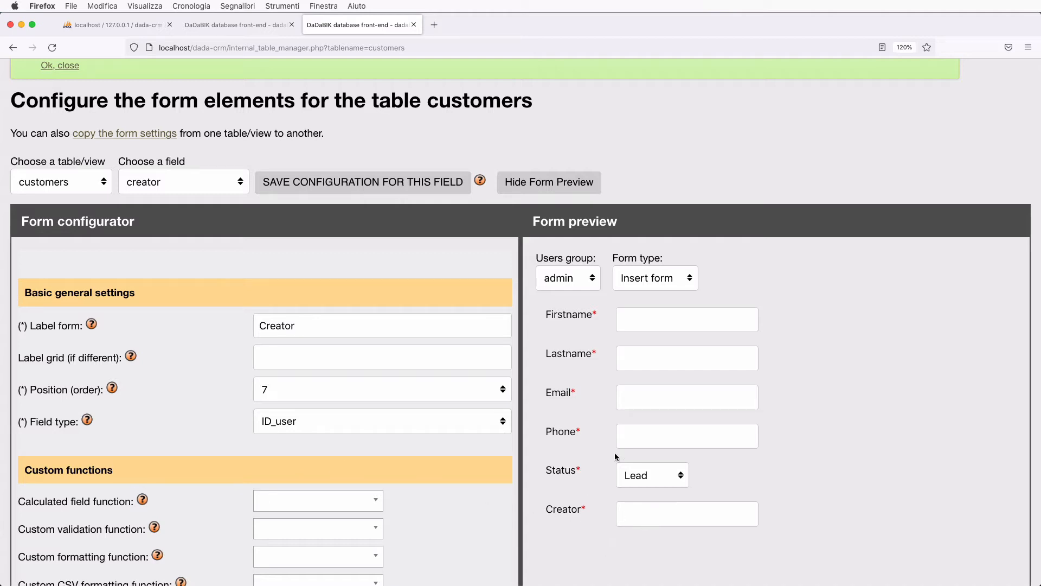
scroll(580, 442, "up", 3)
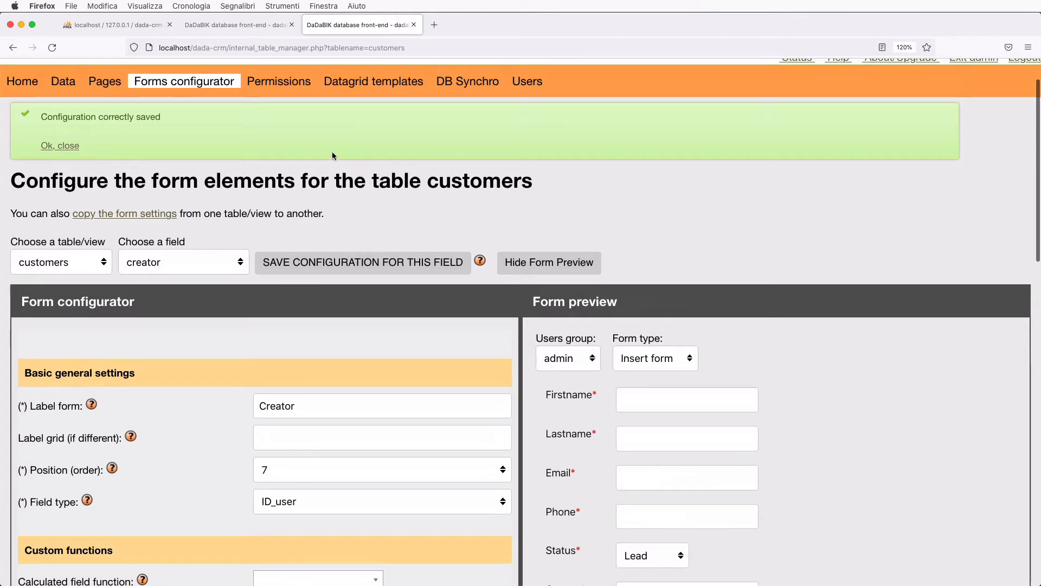
left_click(271, 84)
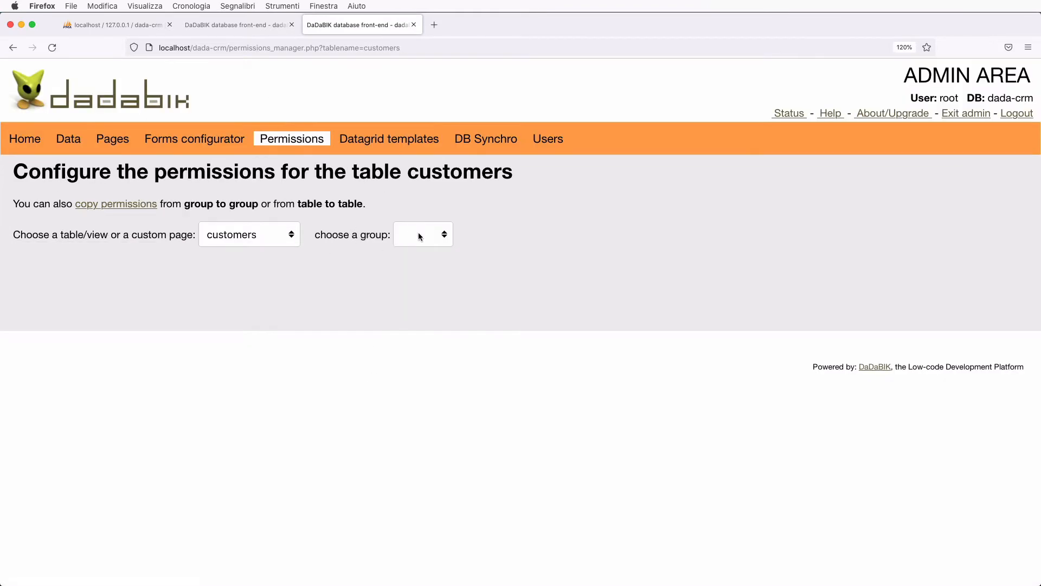
- For the admin group, set creator Create to No and Edit to 'Yes but disabled', then save all fields
left_click(419, 233)
left_click(424, 245)
scroll(416, 367, "down", 20)
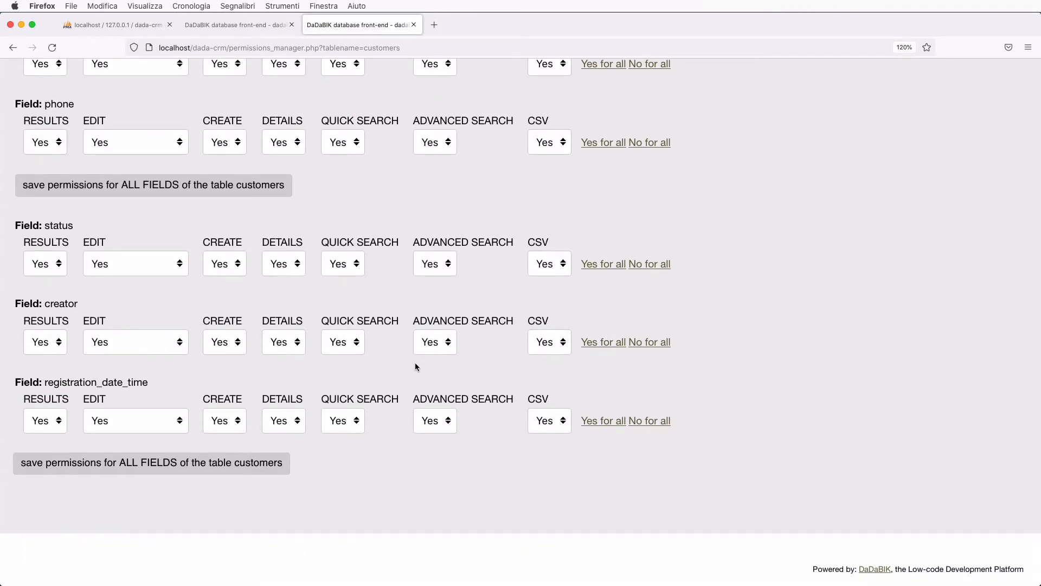
left_click(217, 341)
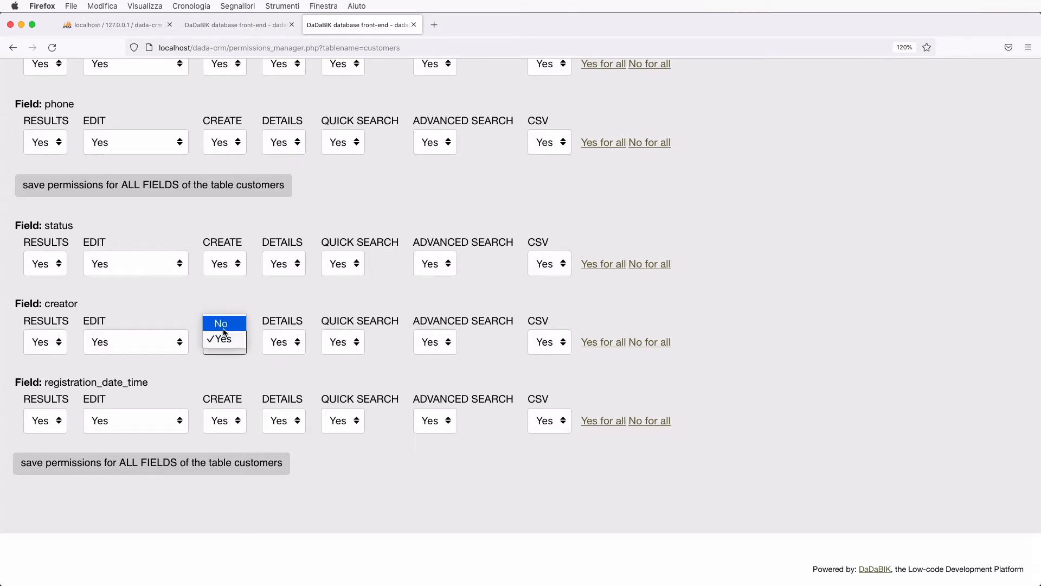
left_click(220, 321)
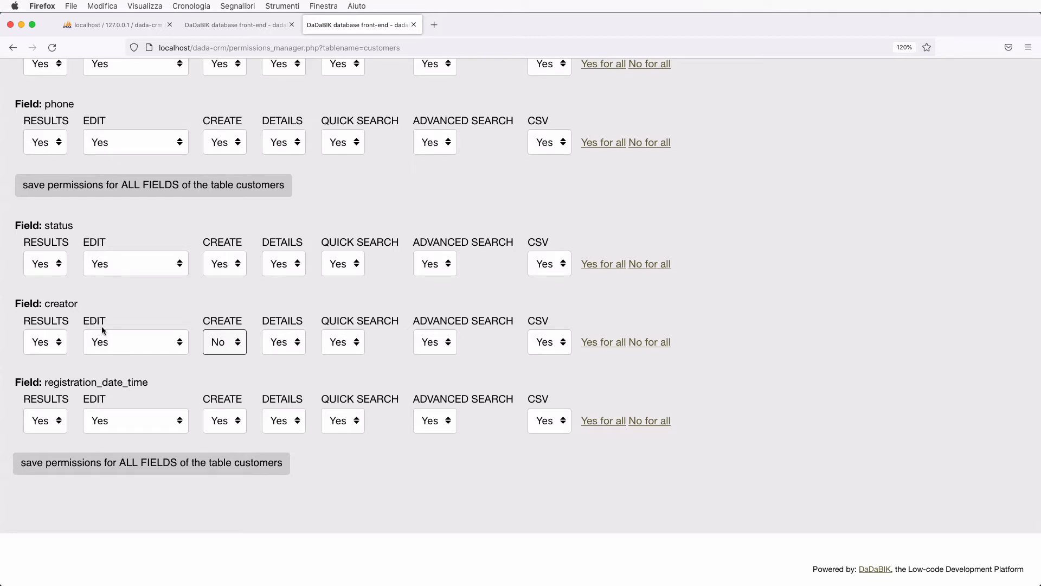
left_click(126, 347)
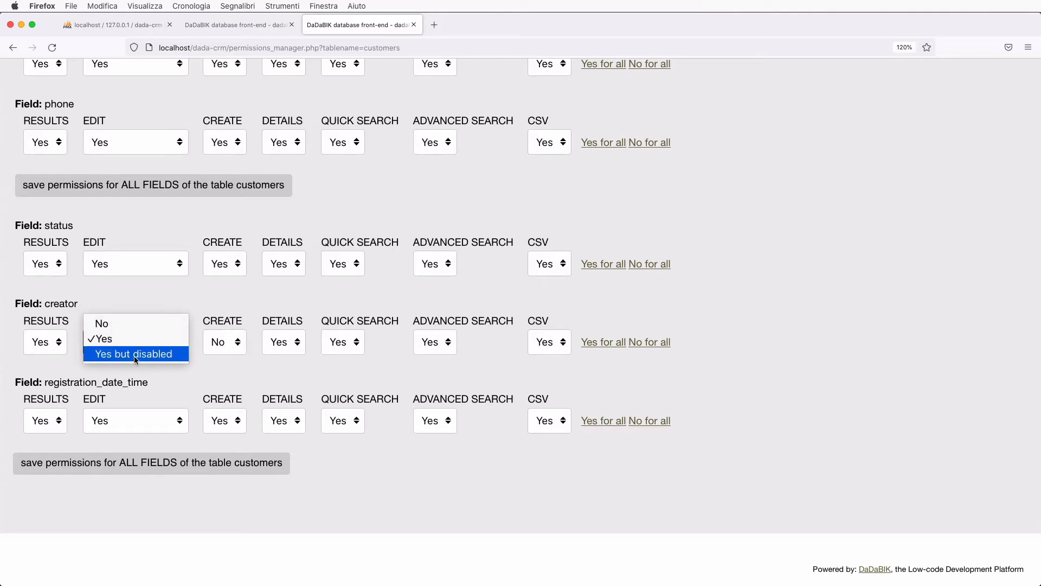
left_click(135, 354)
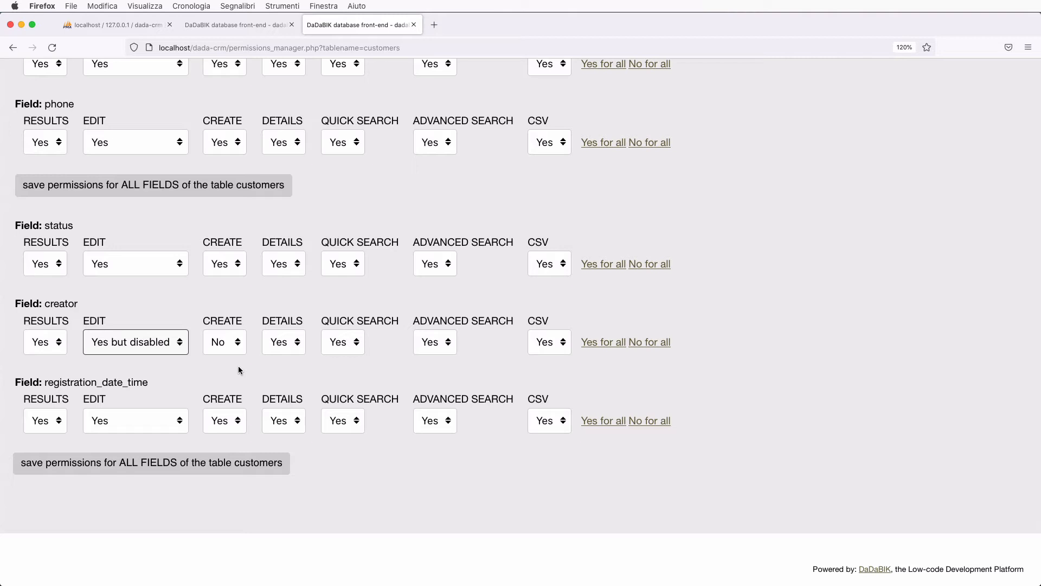
left_click(227, 467)
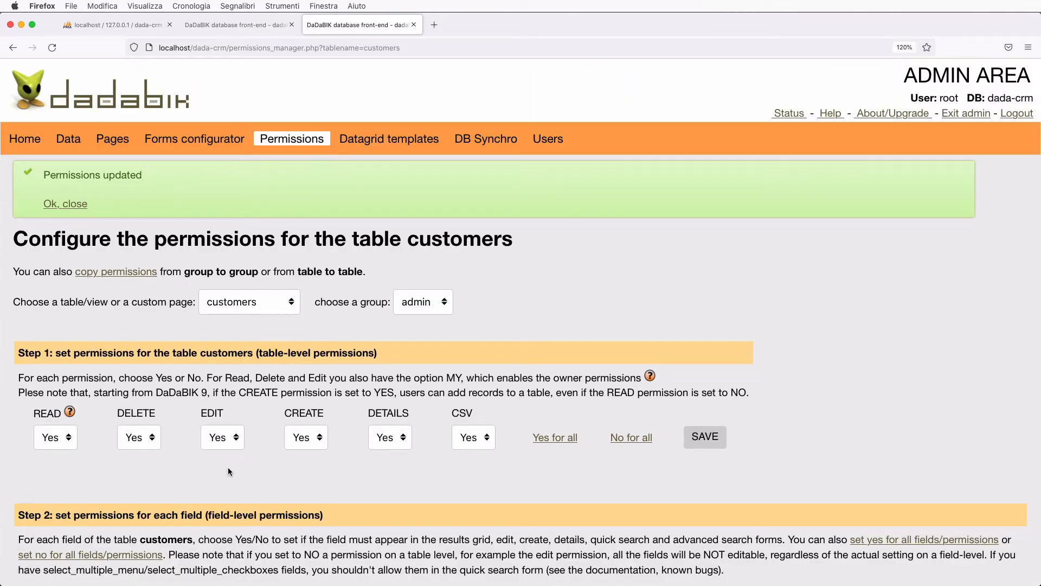
- Create a test customer with a first name, last name, e-mail and phone number, and save it
left_click(239, 25)
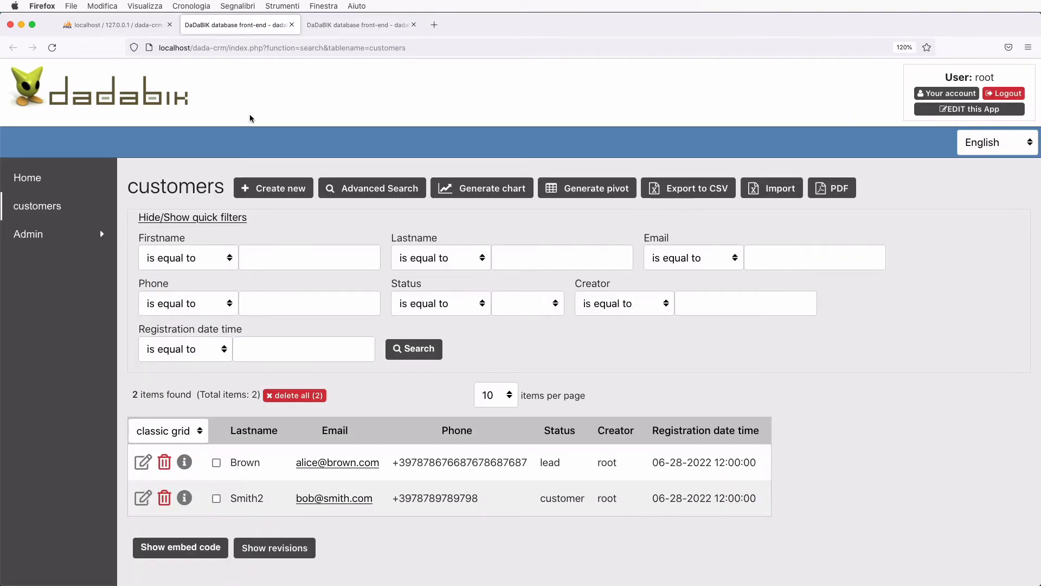
left_click(283, 189)
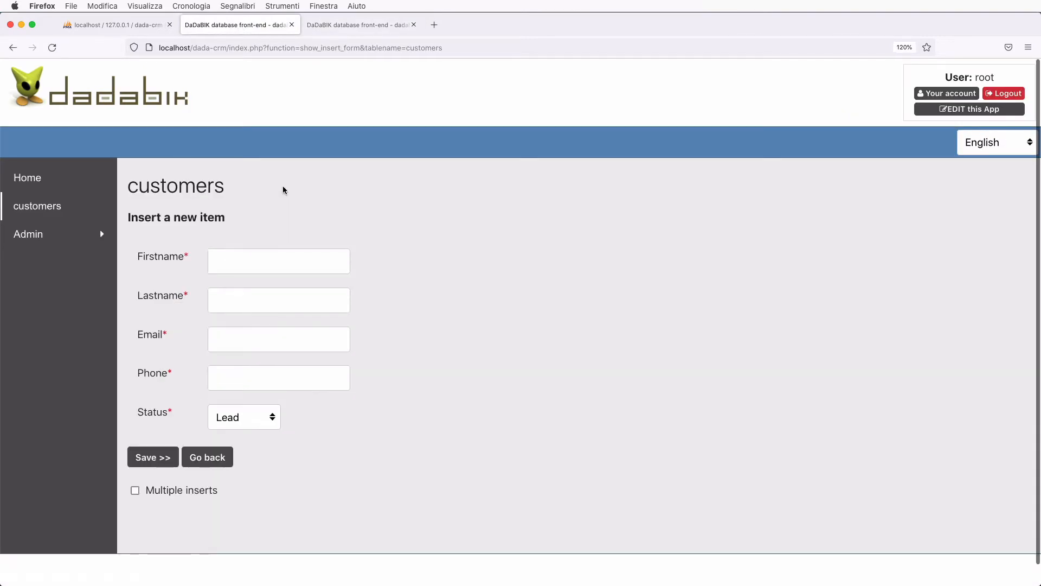
left_click(253, 258)
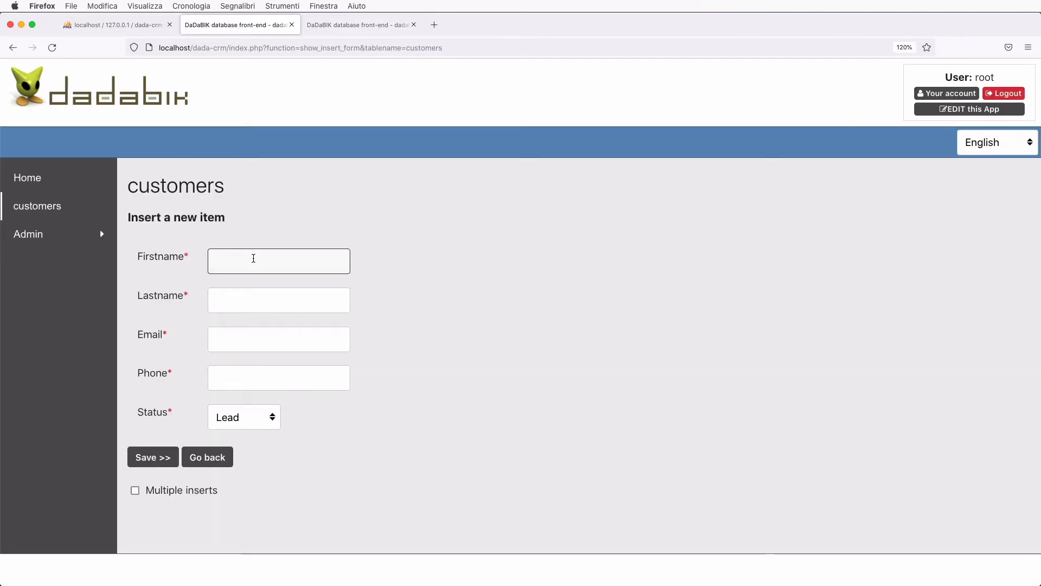
type("rwerwe")
left_click(247, 289)
type("rwerwe")
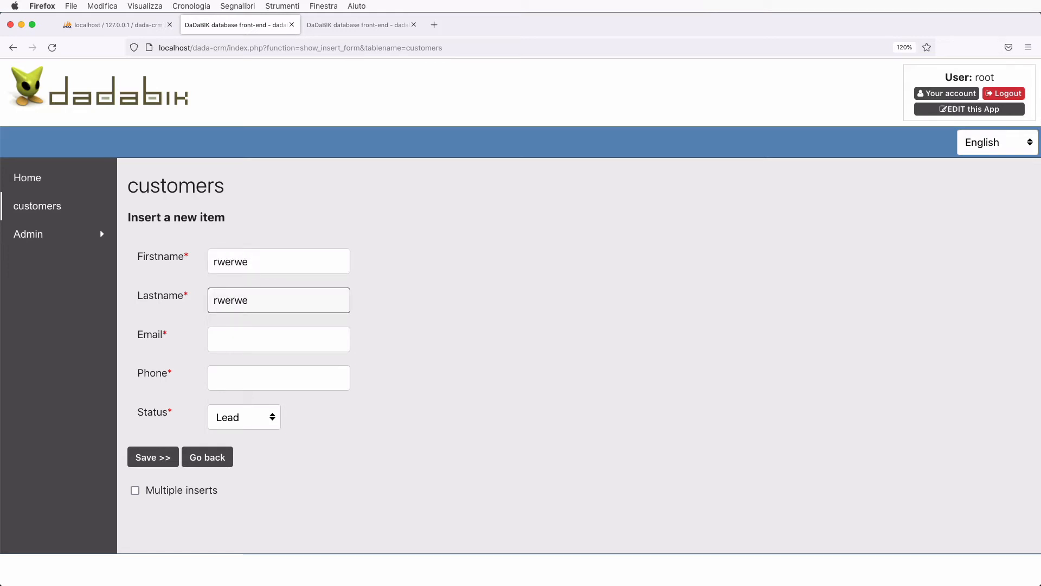
left_click(247, 341)
type("fadfds")
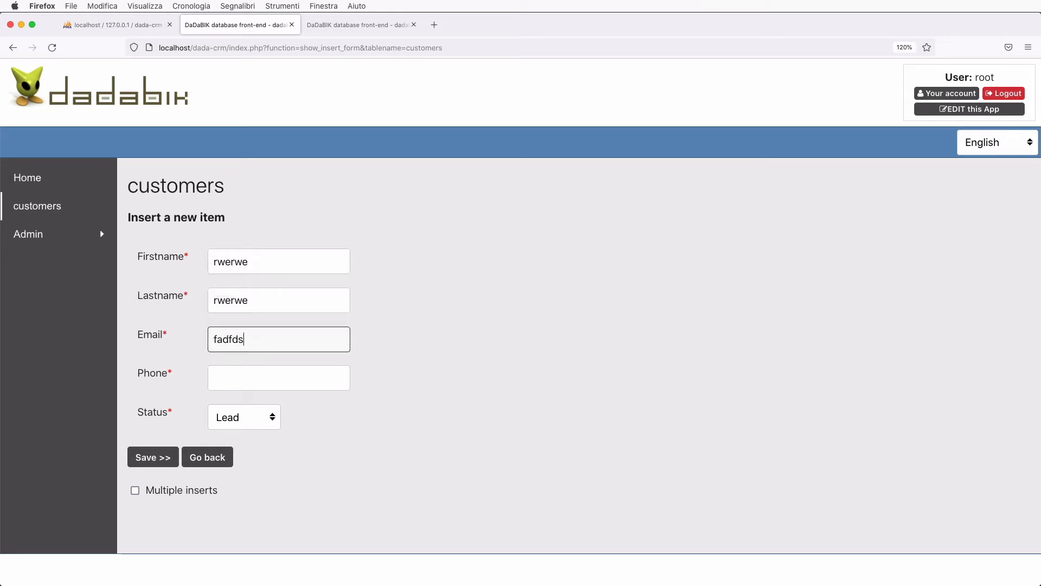
type("@fafas.com")
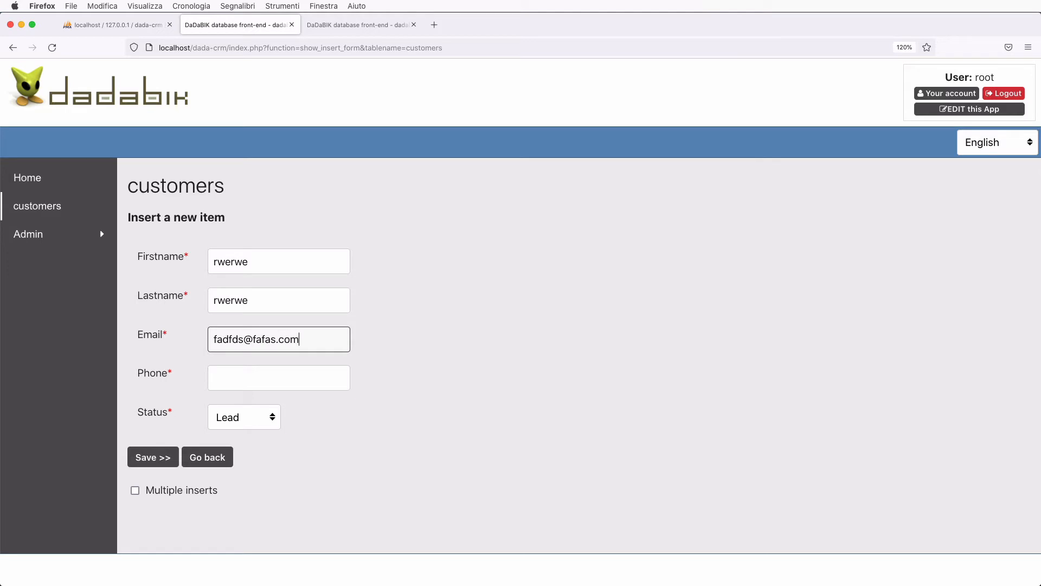
key("Tab")
type("+")
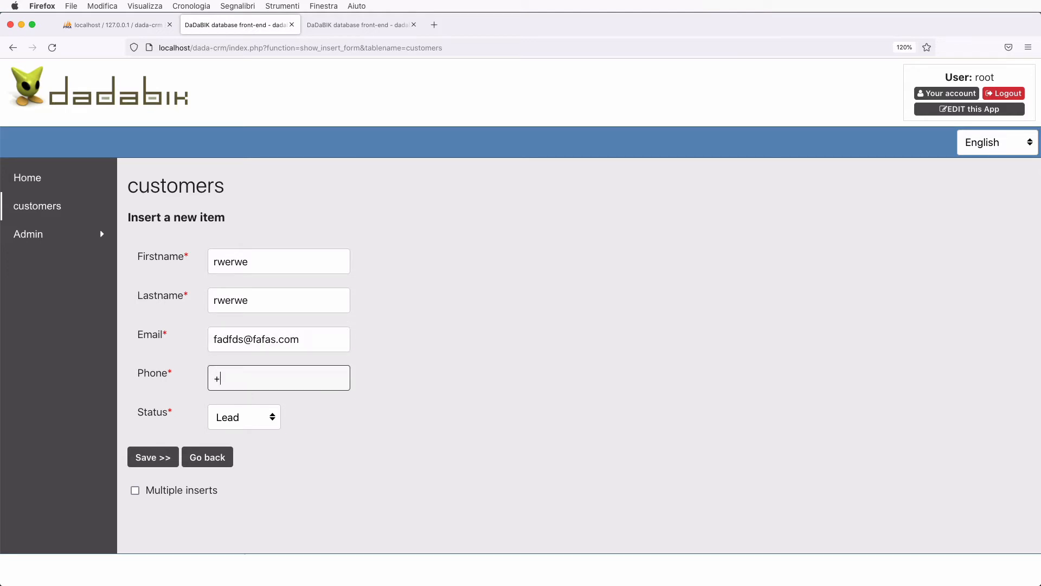
type("336788676876786")
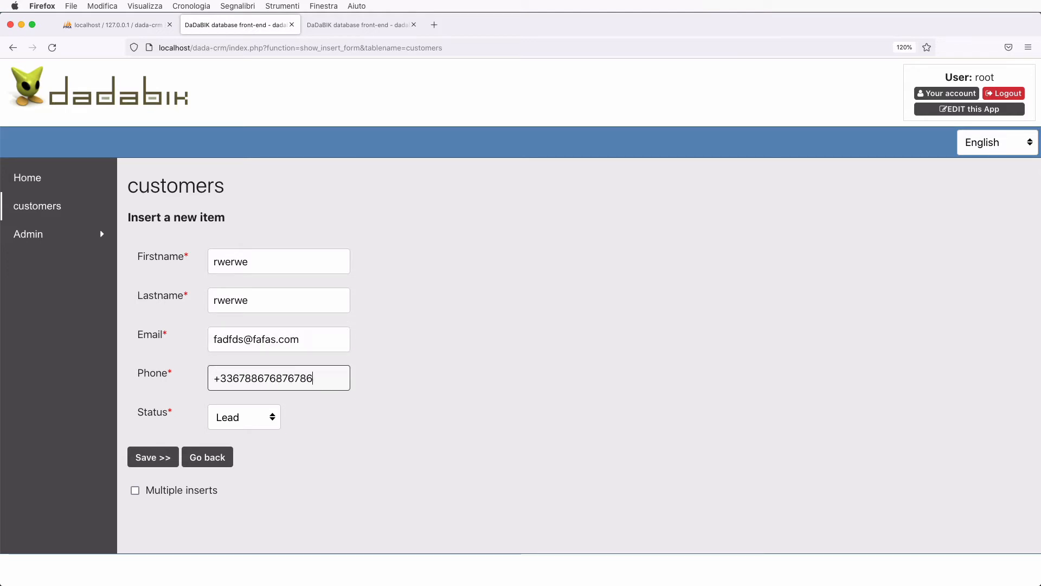
left_click(155, 457)
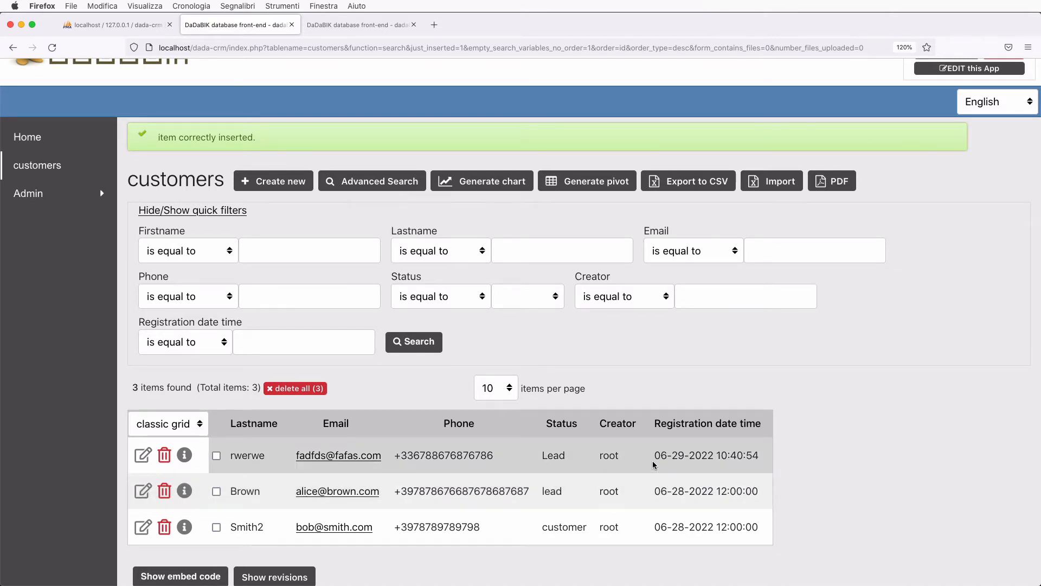
scroll(309, 240, "up", 1)
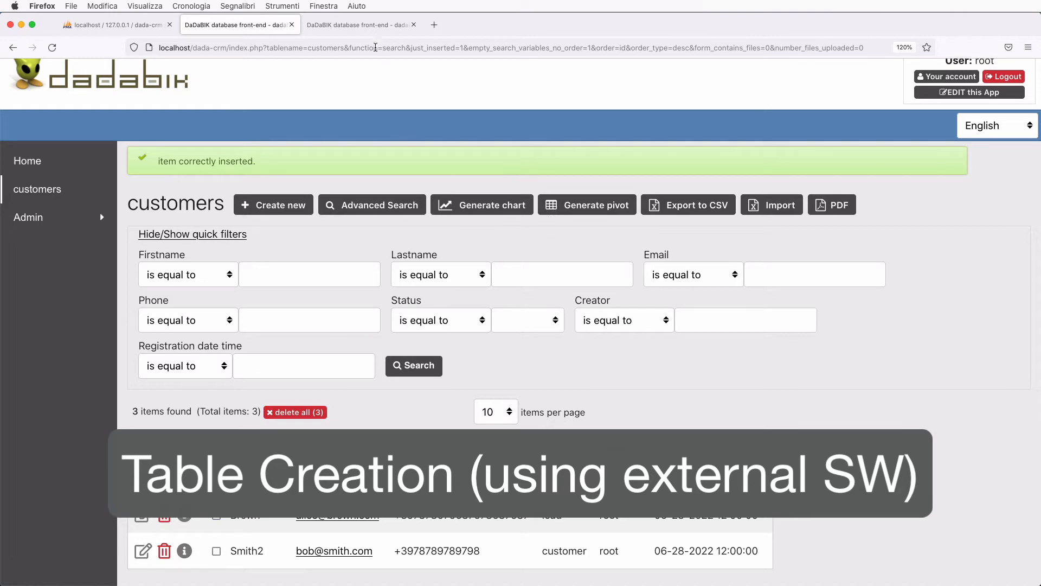
- Open the admin Data page listing the customers fields, then switch to MySQL Workbench
left_click(354, 26)
left_click(72, 142)
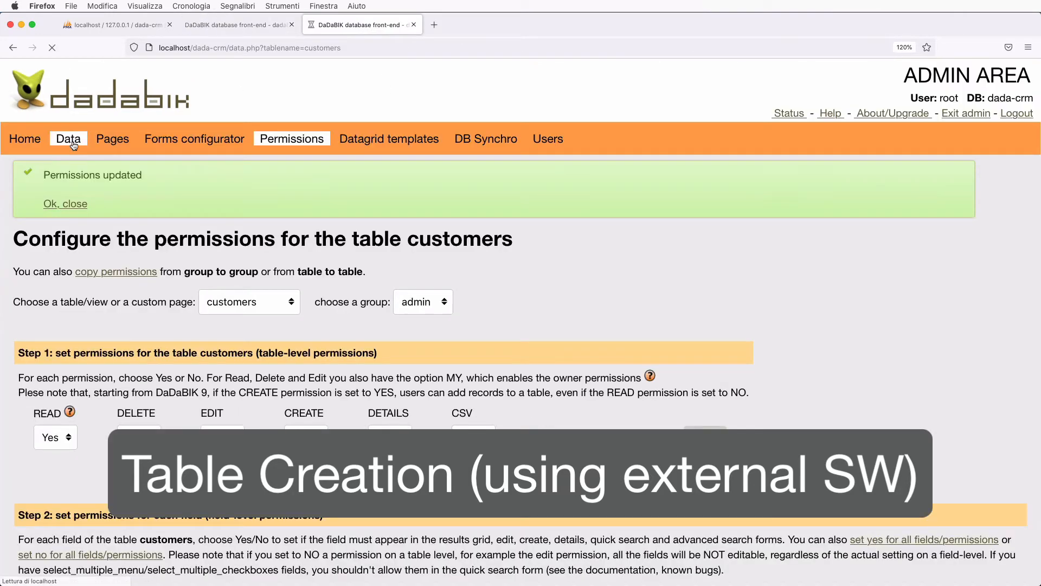
scroll(229, 376, "down", 3)
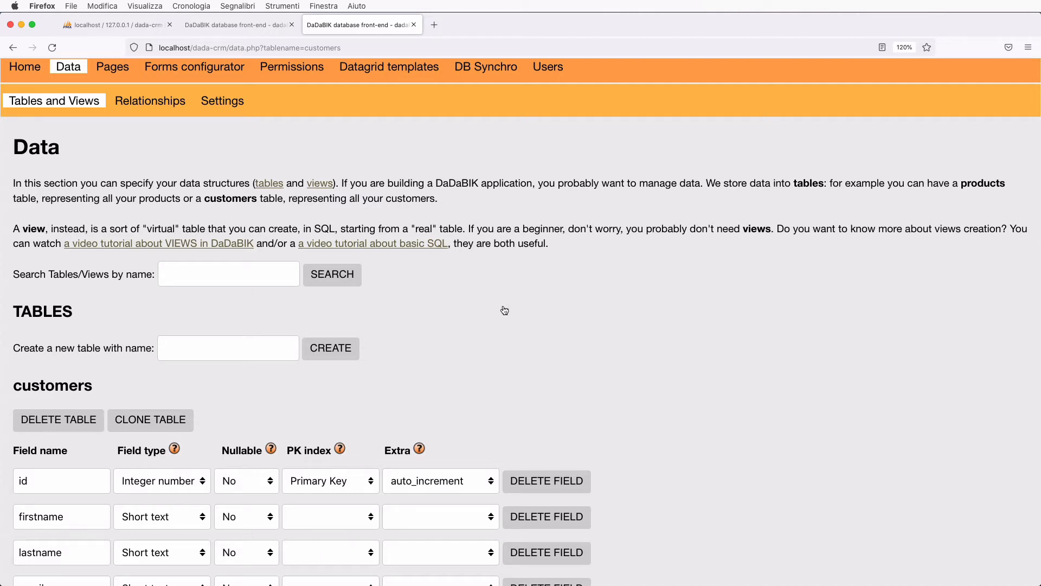
key("super+Tab")
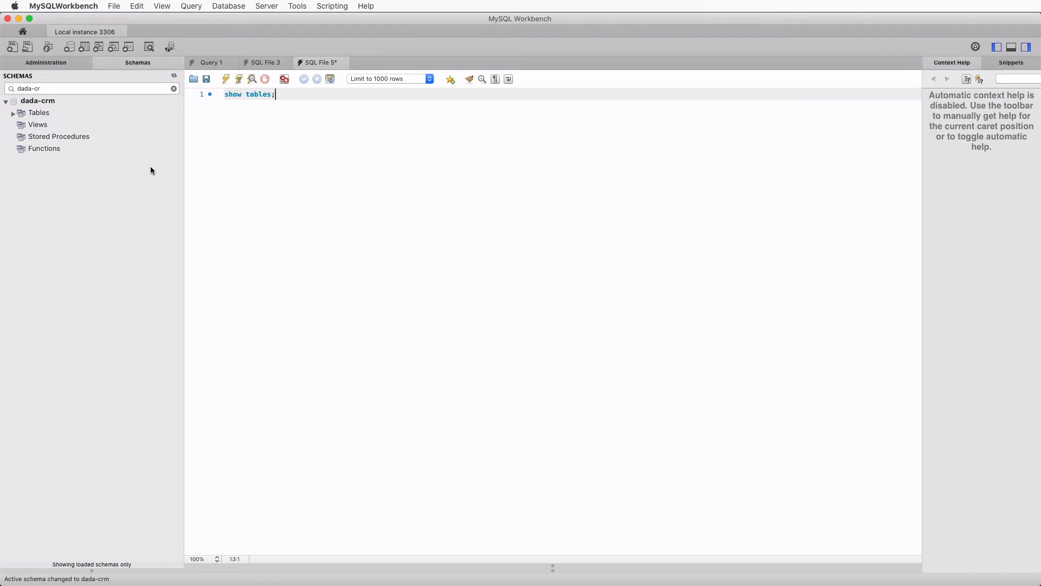
- Start a new table named 'compenies' with an INT id column, then return to DaDaBIK
left_click(85, 48)
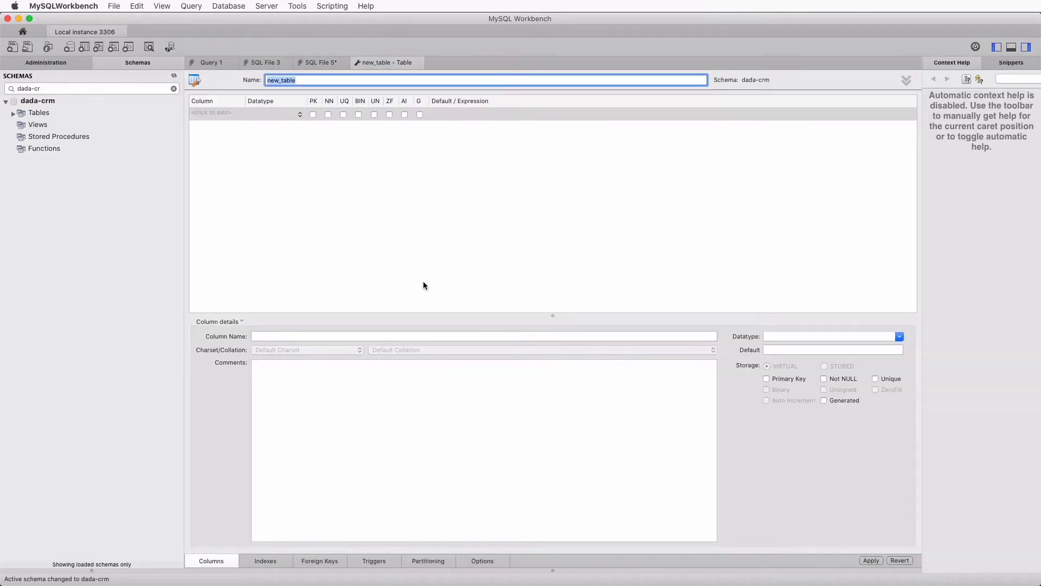
type("compe")
type("nies")
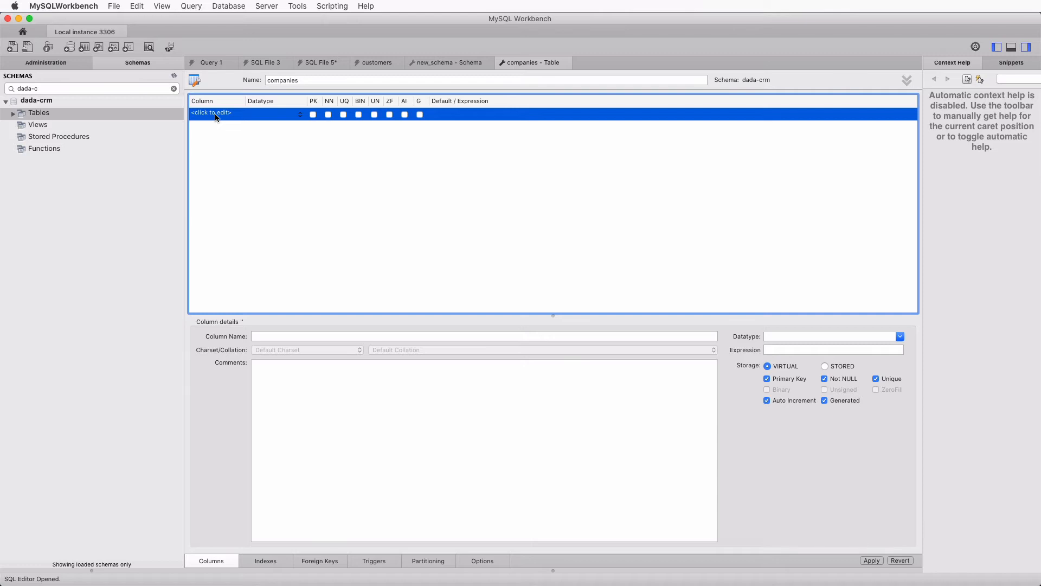
left_click(215, 117)
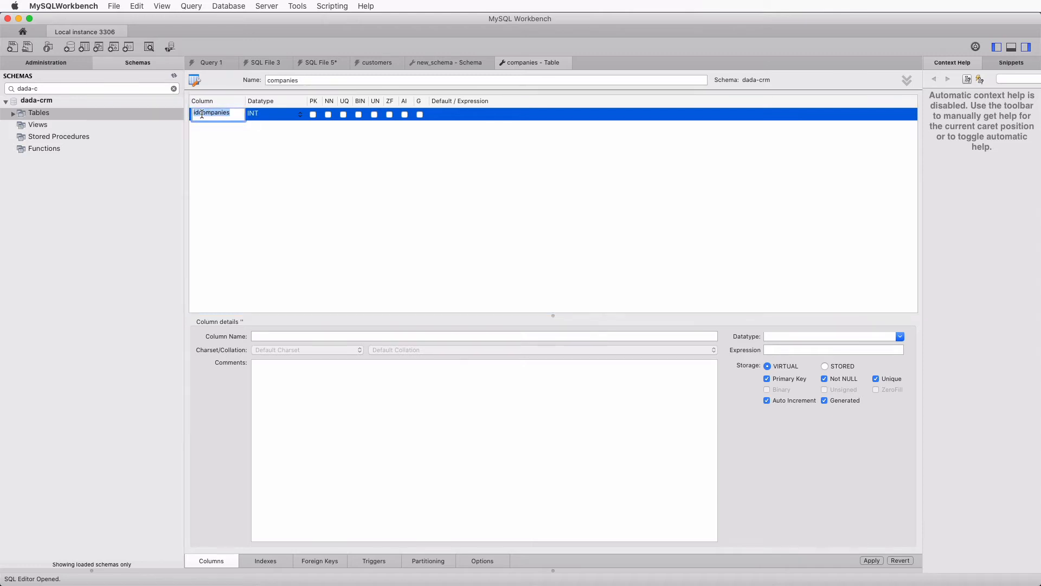
type("id")
key("Return")
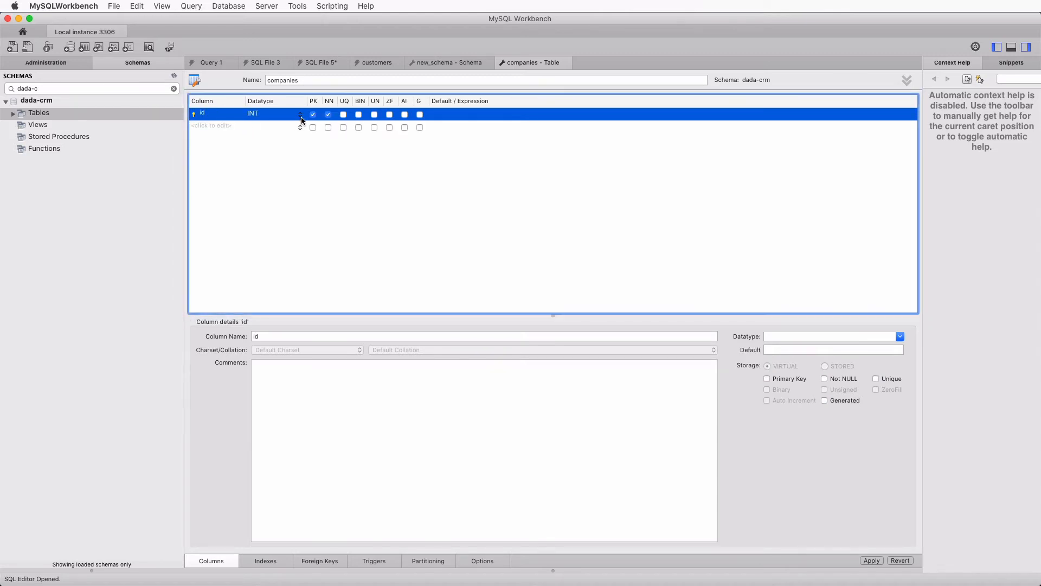
left_click(300, 115)
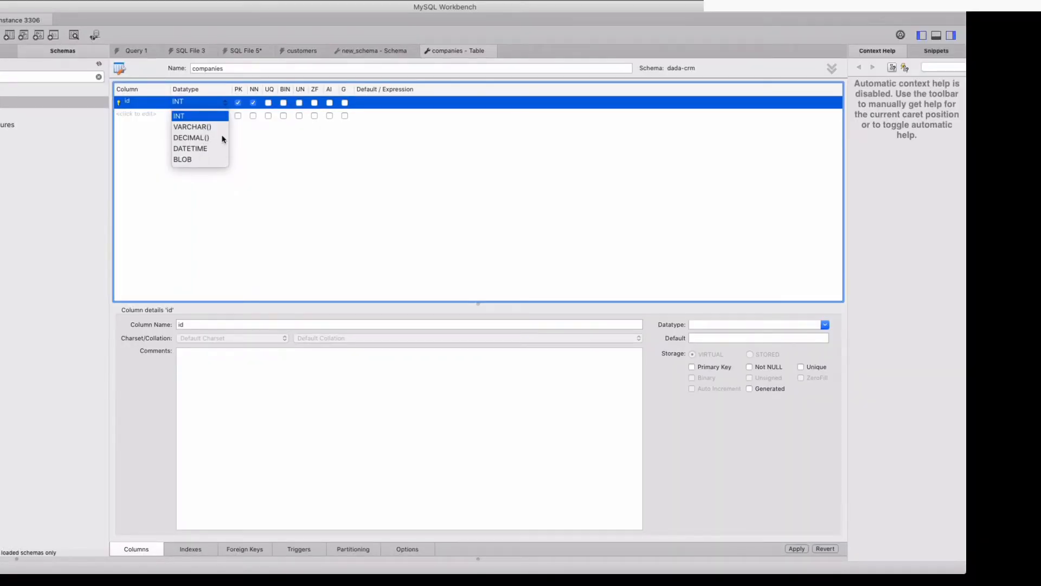
left_click(278, 156)
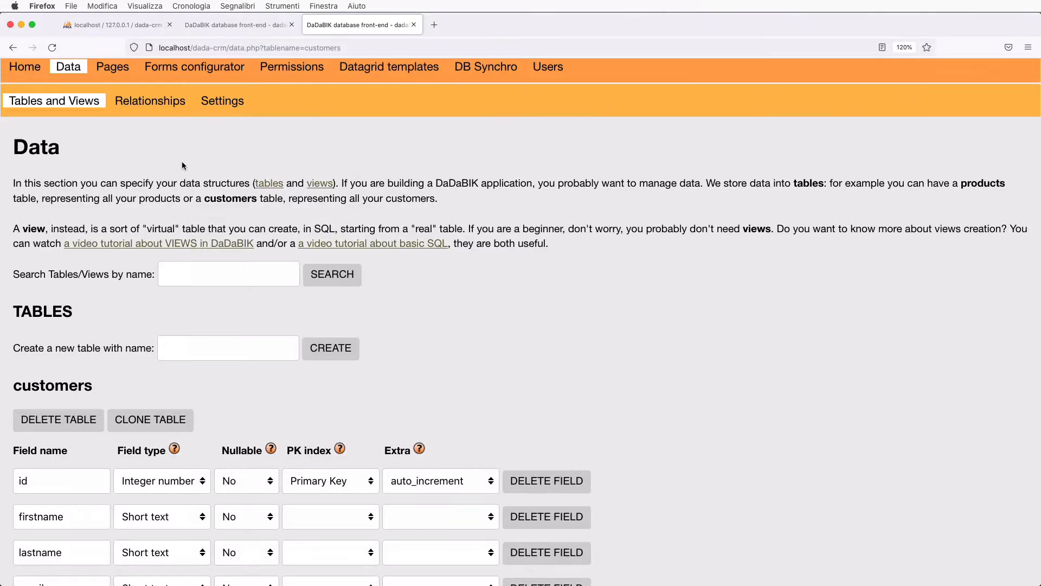
scroll(182, 166, "down", 5)
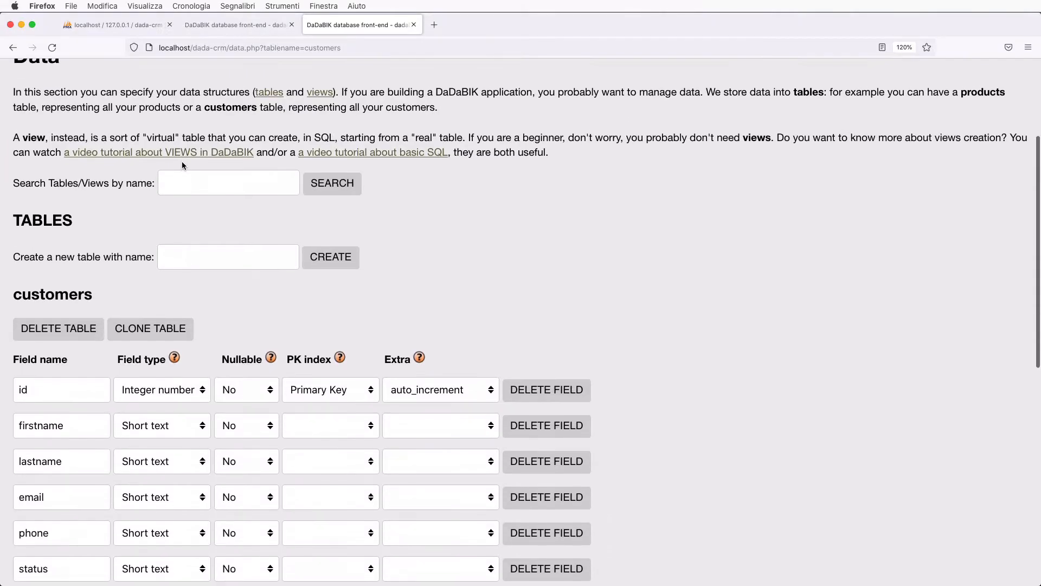
- Leave the firstname field type unchanged and return to MySQL Workbench
left_click(179, 323)
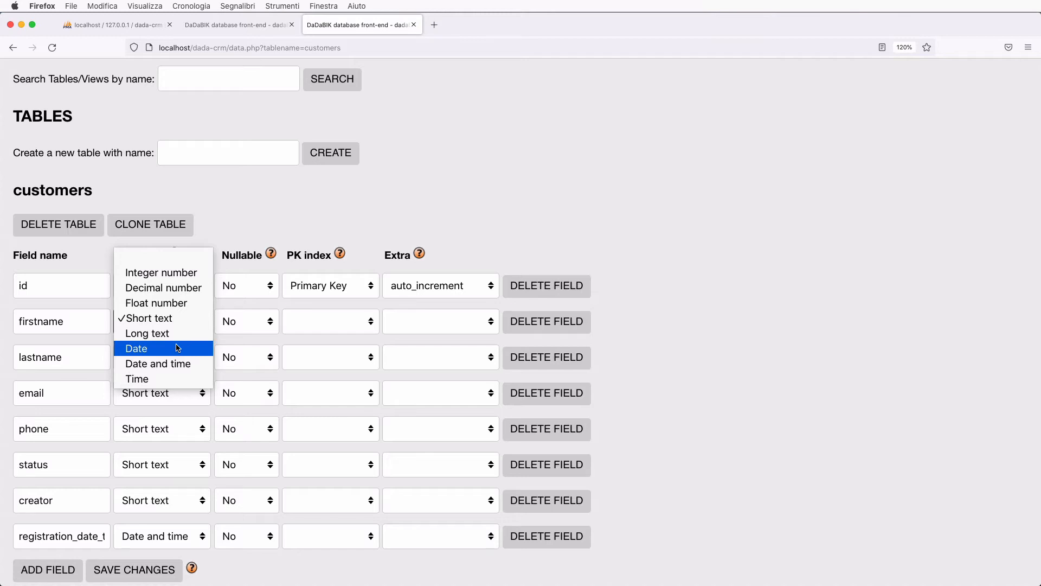
left_click(501, 136)
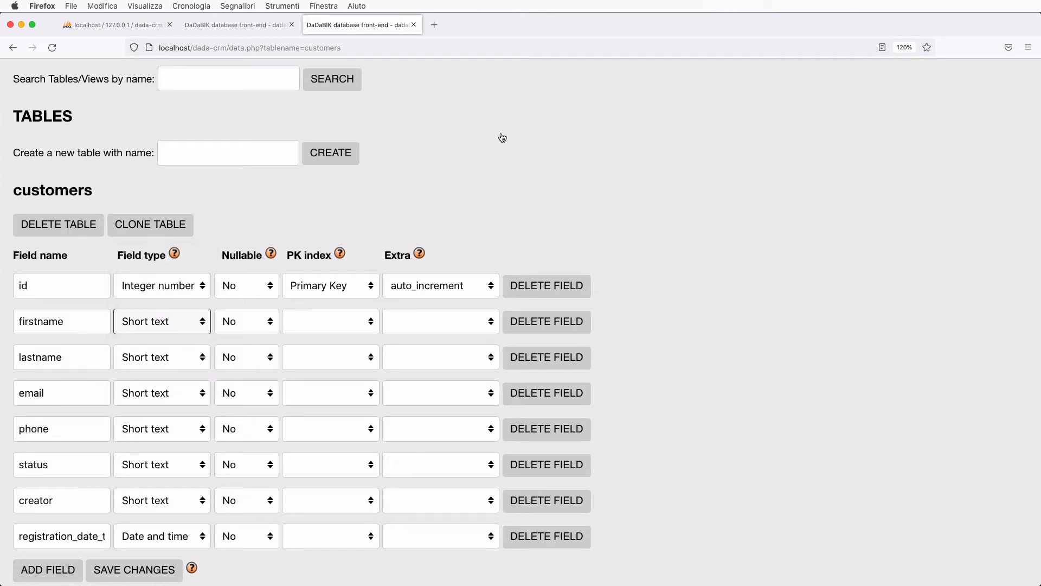
key("super+Tab")
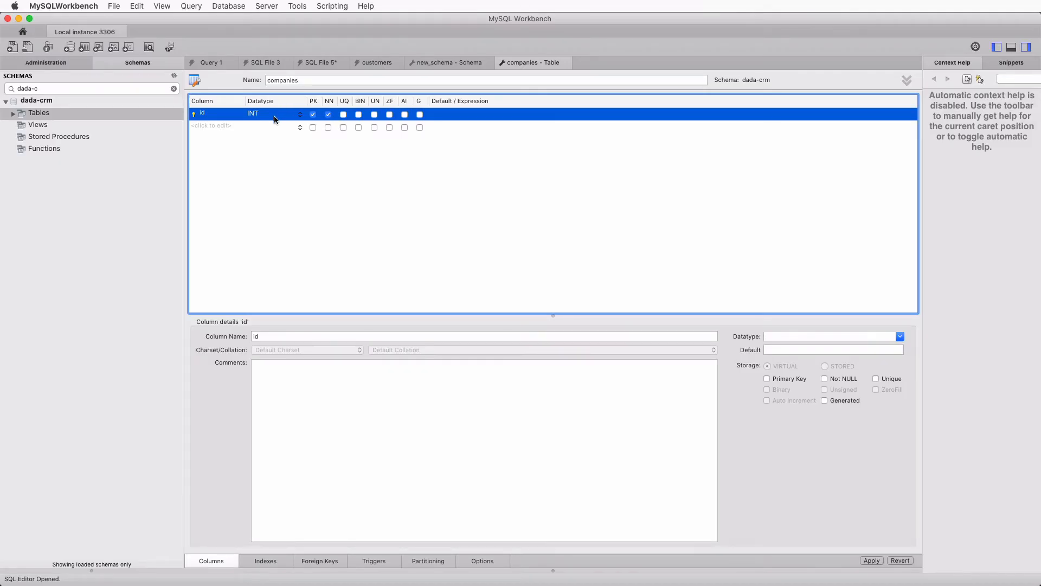
- Add a 'name' column under id in the companies table, defaulting to VARCHAR(45)
double_click(206, 125)
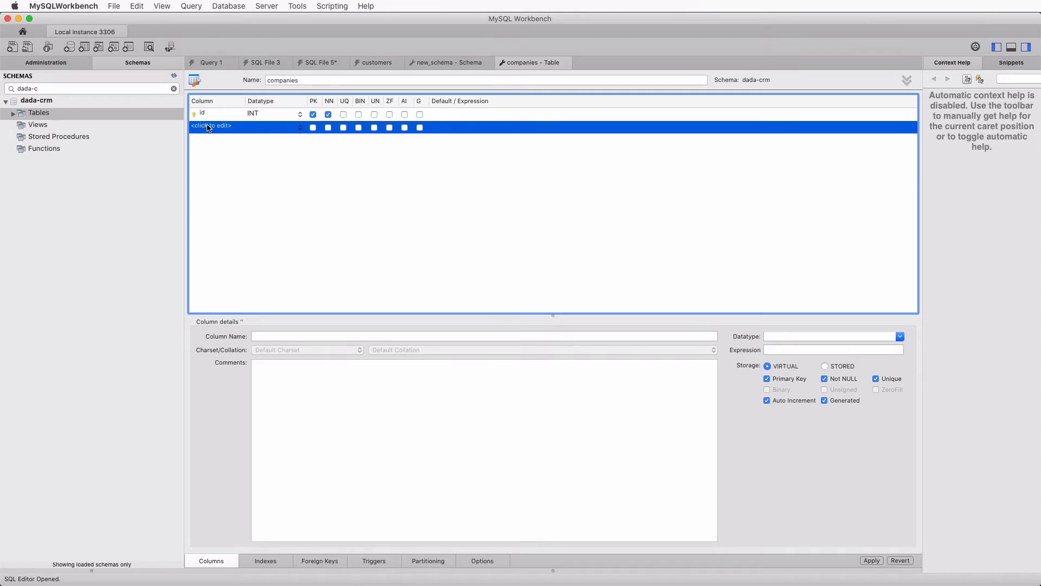
type("name")
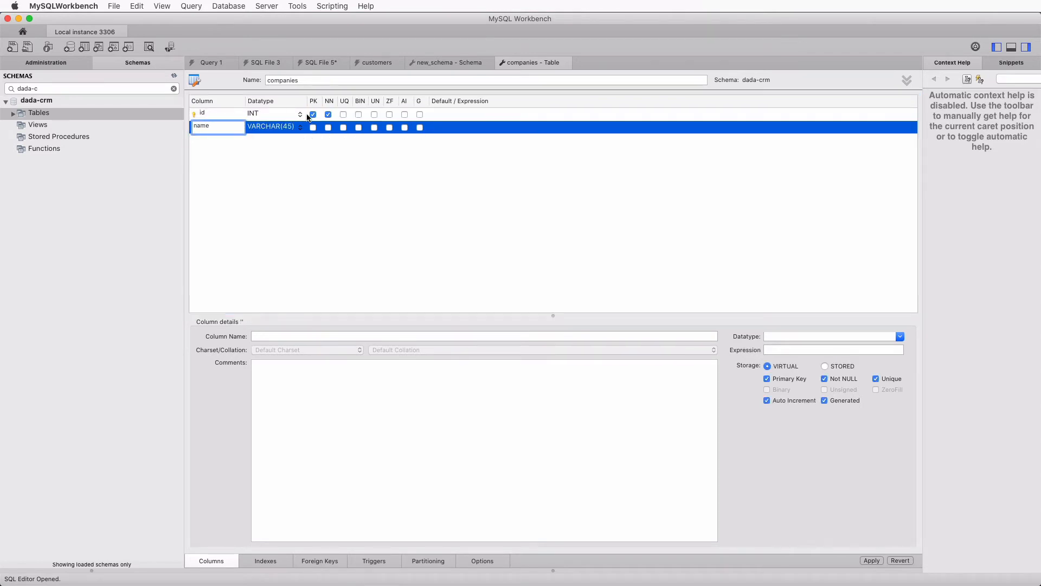
key("Return")
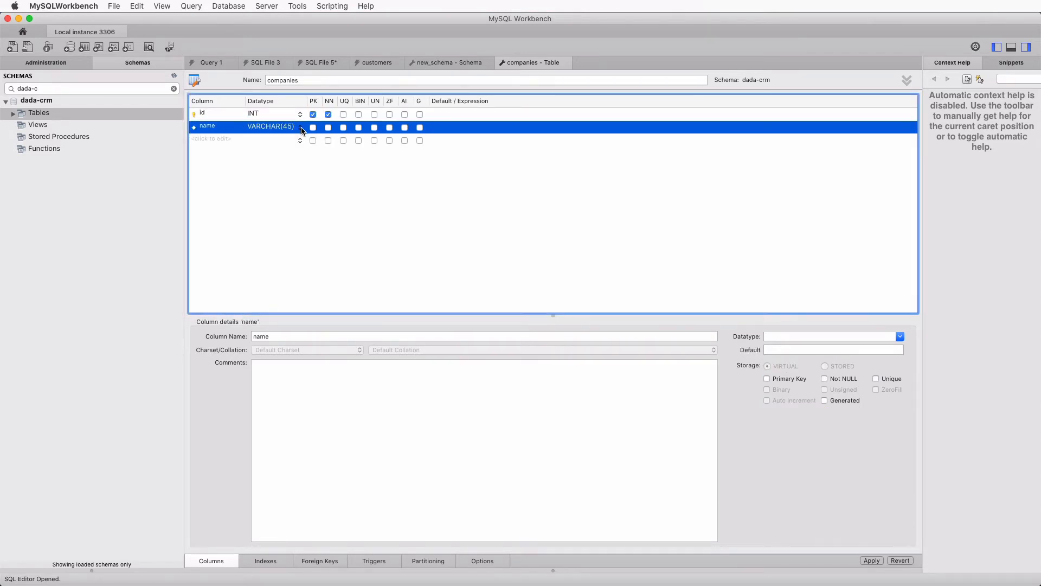
left_click(302, 129)
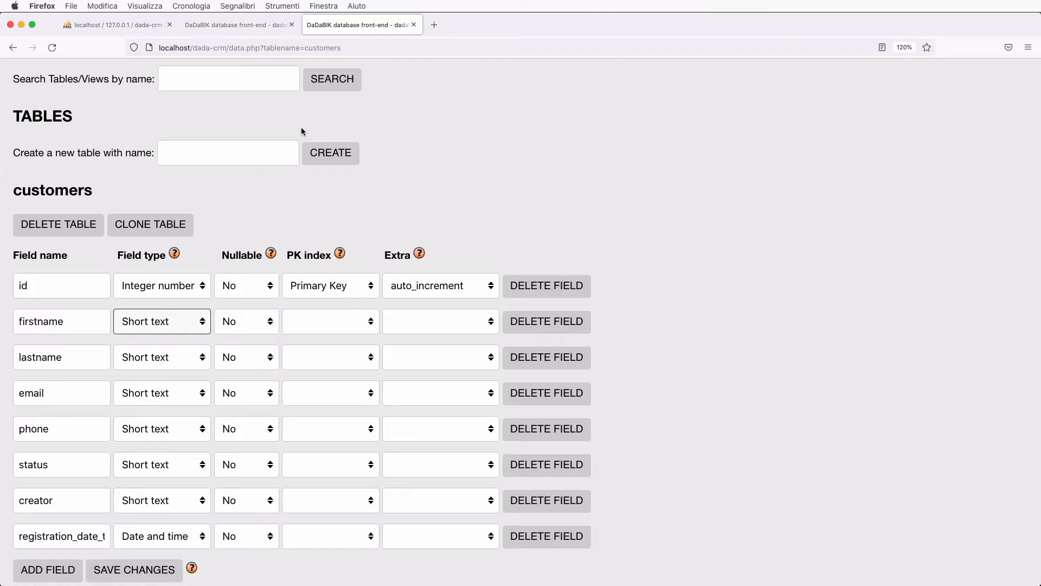
scroll(254, 214, "up", 5)
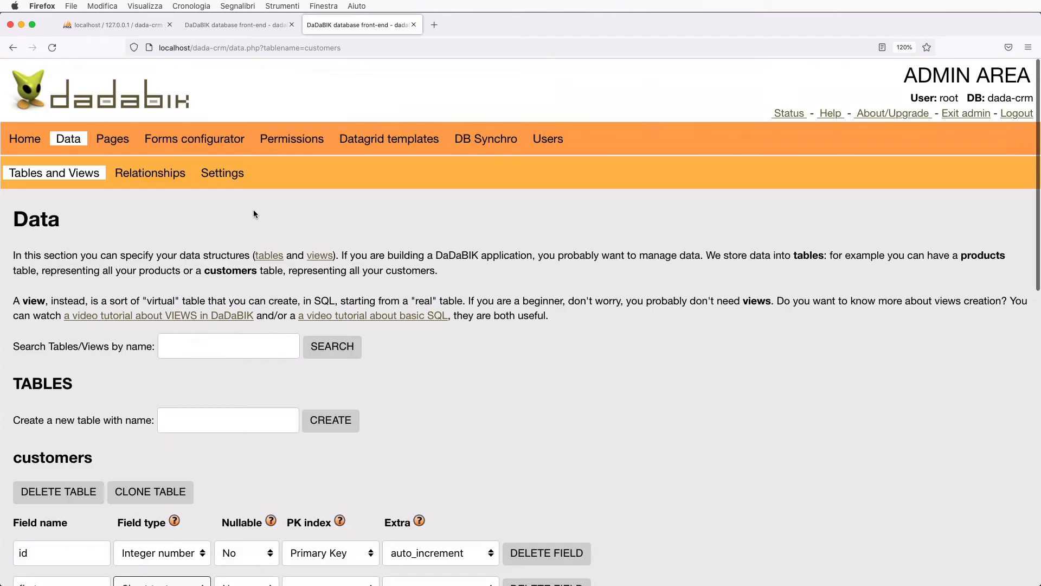
left_click(232, 173)
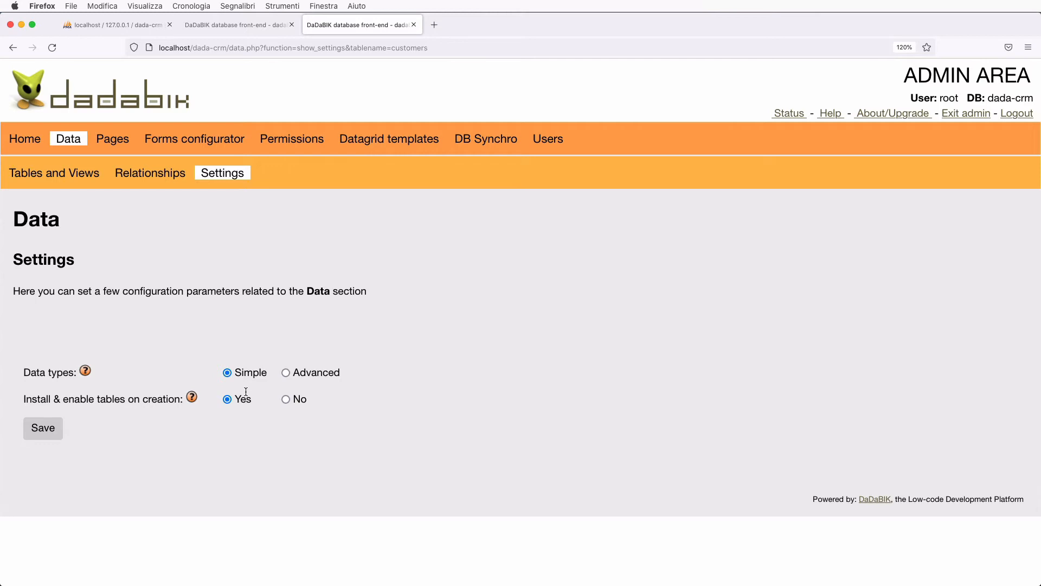
left_click(286, 372)
left_click(226, 374)
left_click(55, 172)
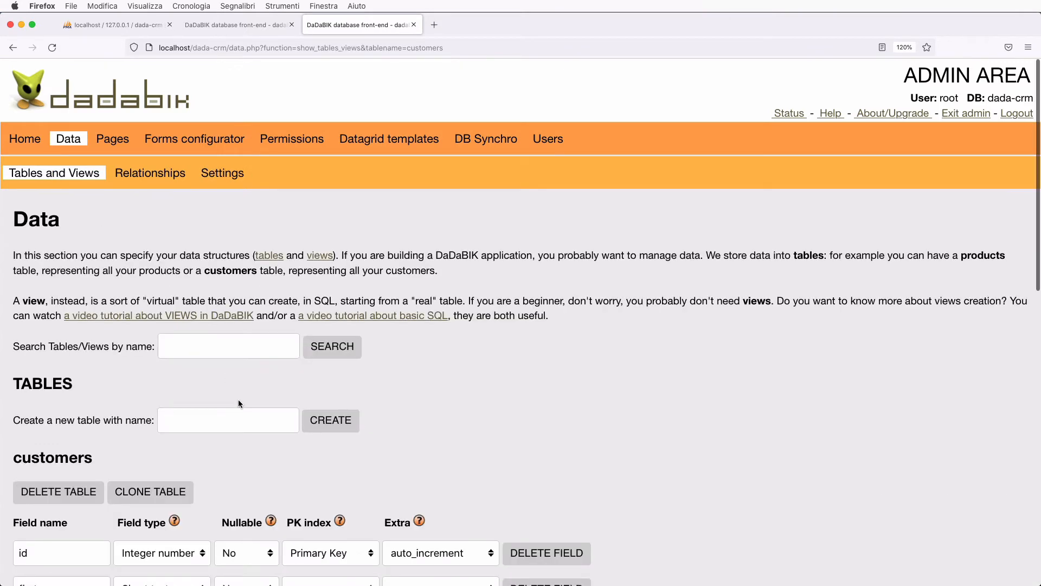
scroll(238, 399, "down", 3)
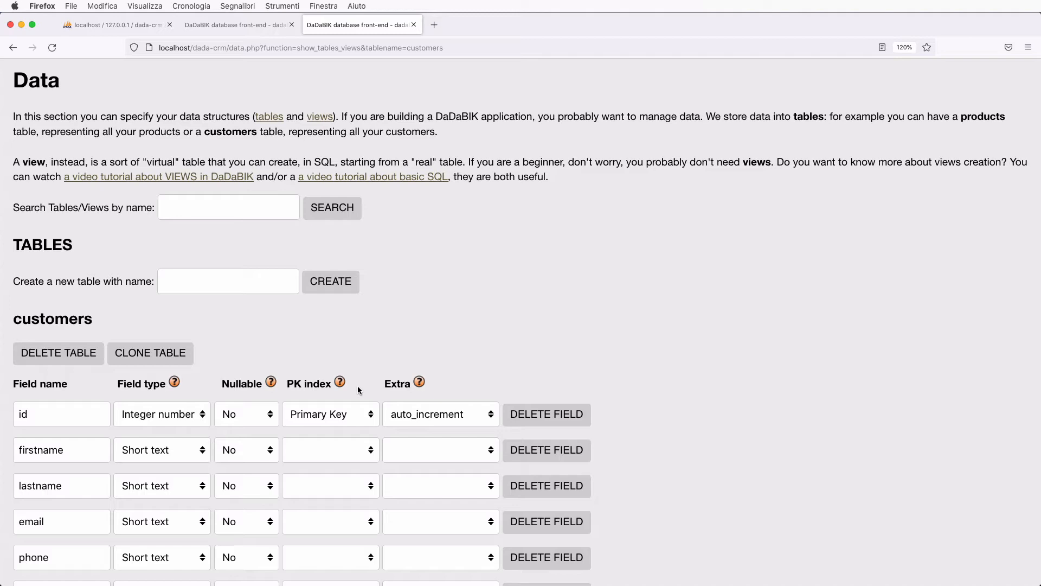
- Change the name column's datatype to VARCHAR(255)
key("super+Tab")
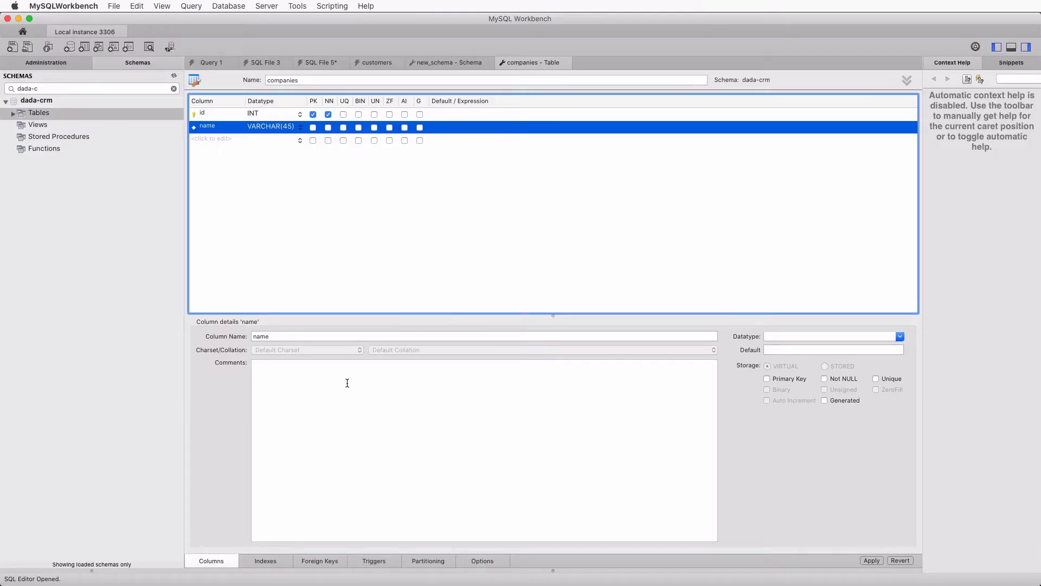
double_click(266, 129)
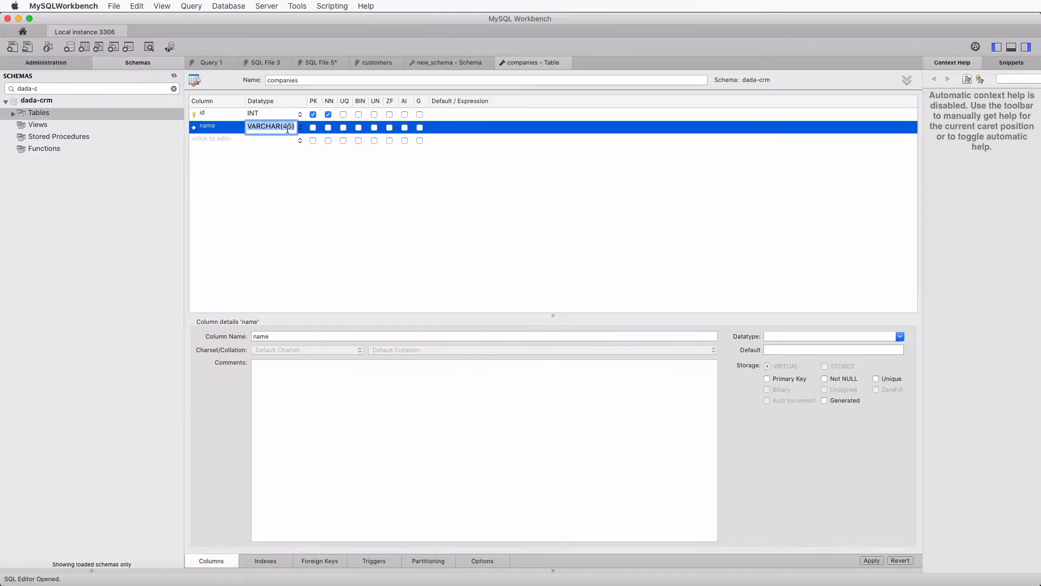
left_click(292, 128)
key("BackSpace")
type("255")
key("Return")
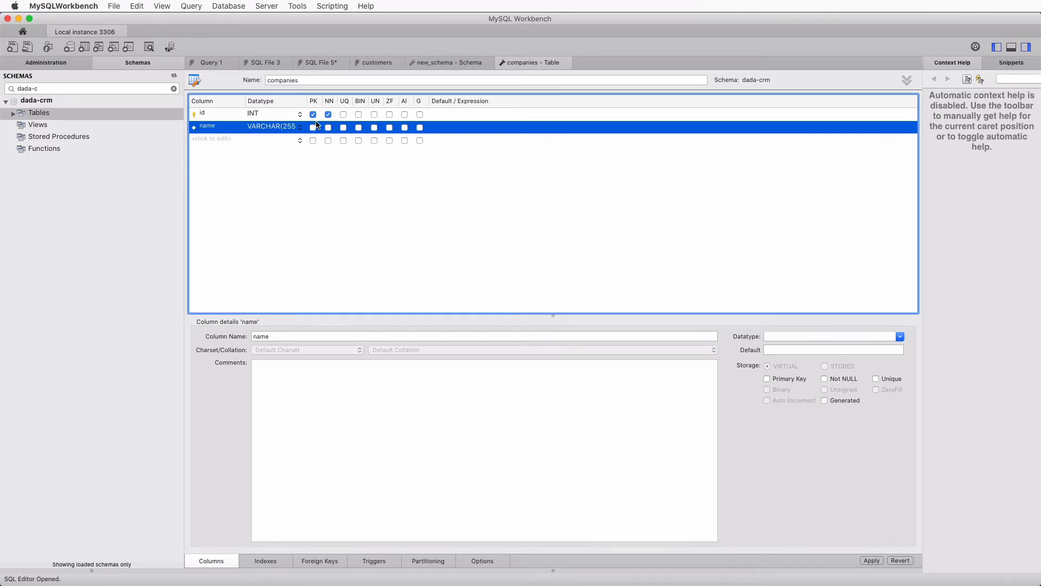
- Make id auto-increment and add an email column of type VARCHAR(255)
left_click(405, 115)
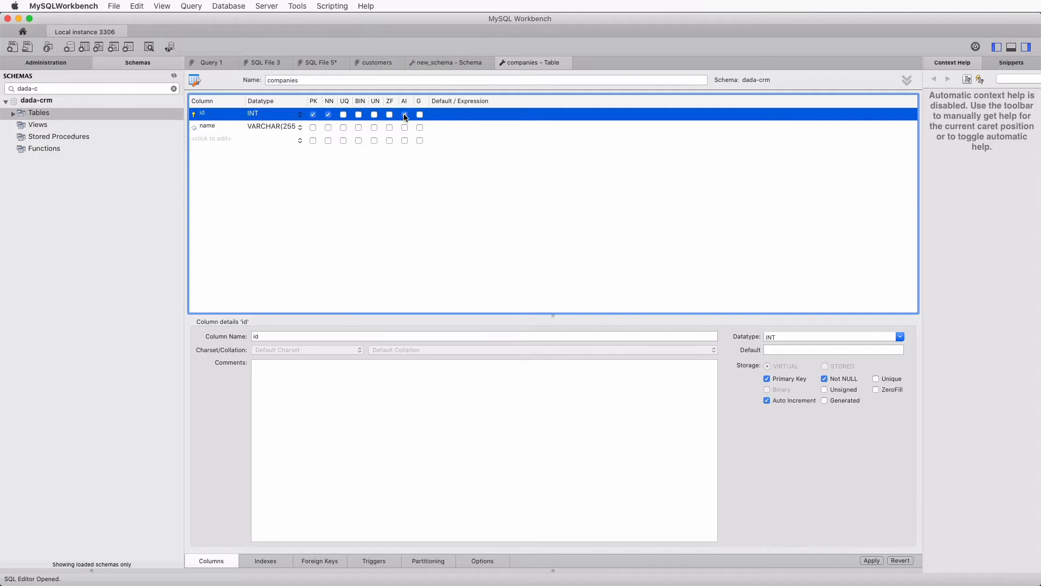
double_click(218, 139)
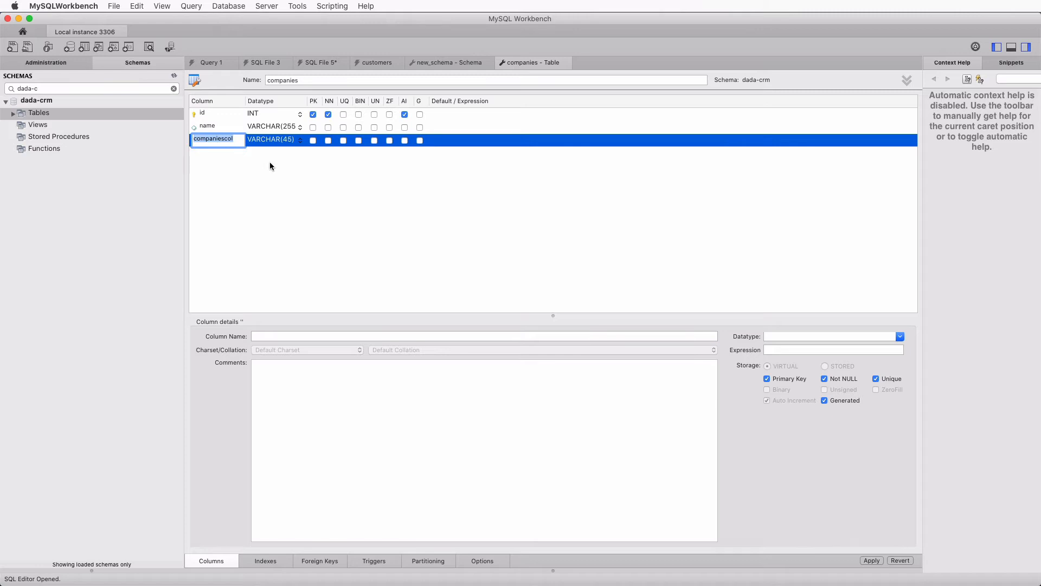
type("email")
left_click(289, 139)
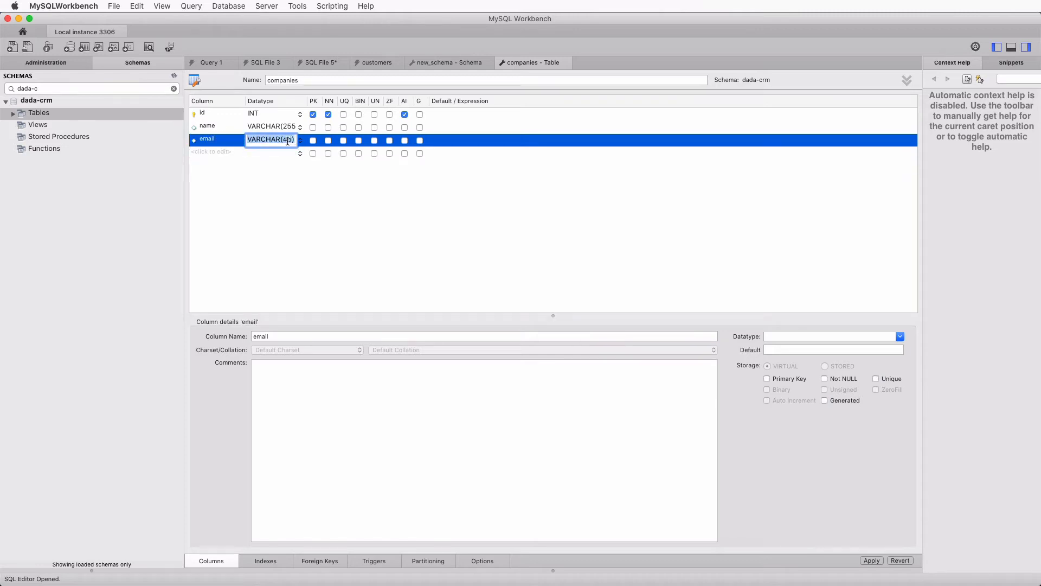
left_click(289, 140)
key("BackSpace")
type("255")
left_click(298, 193)
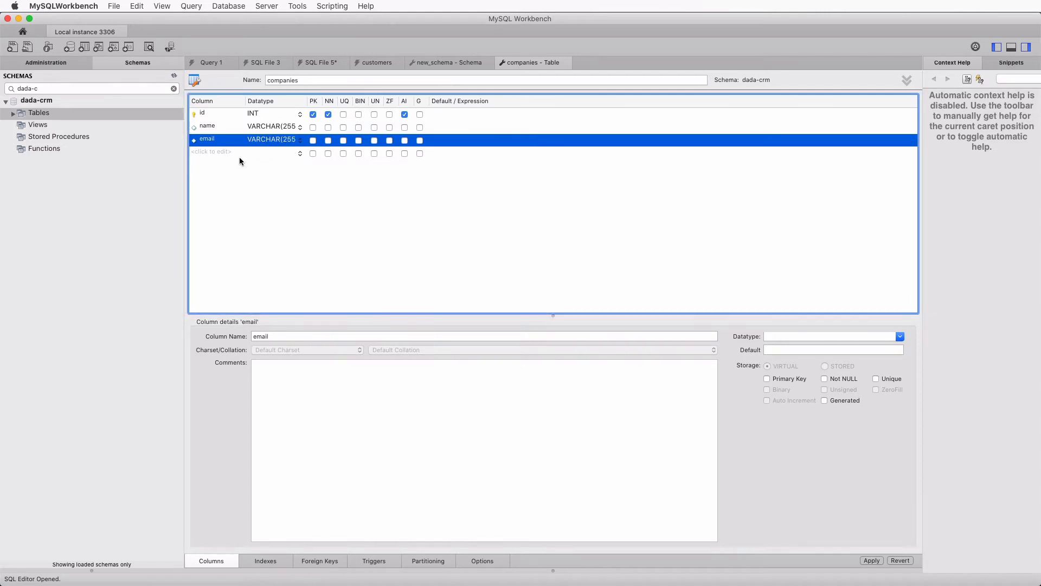
- Mark name and email as not null and start another column row
left_click(328, 127)
left_click(328, 140)
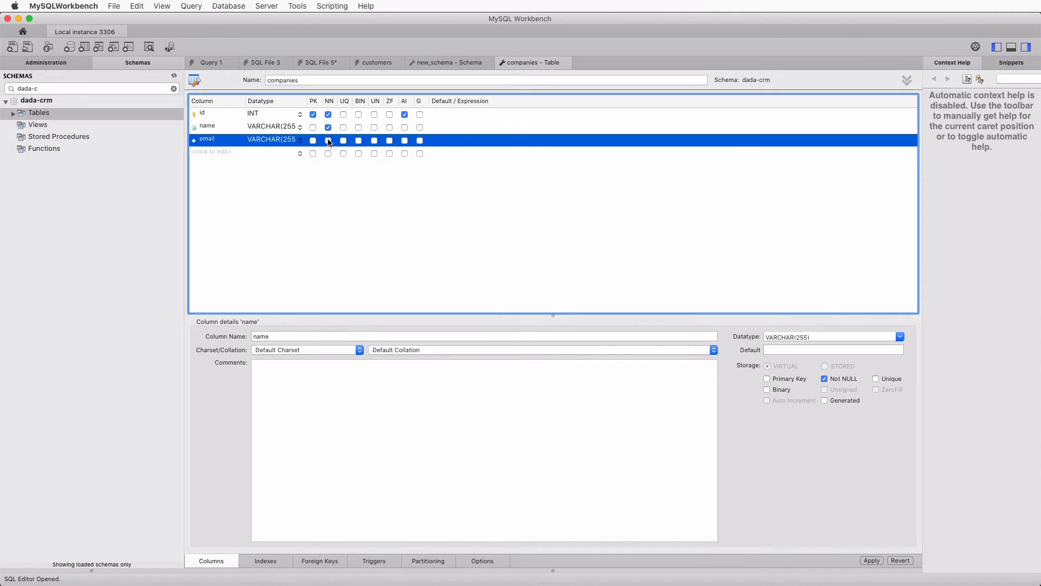
left_click(209, 153)
left_click(209, 152)
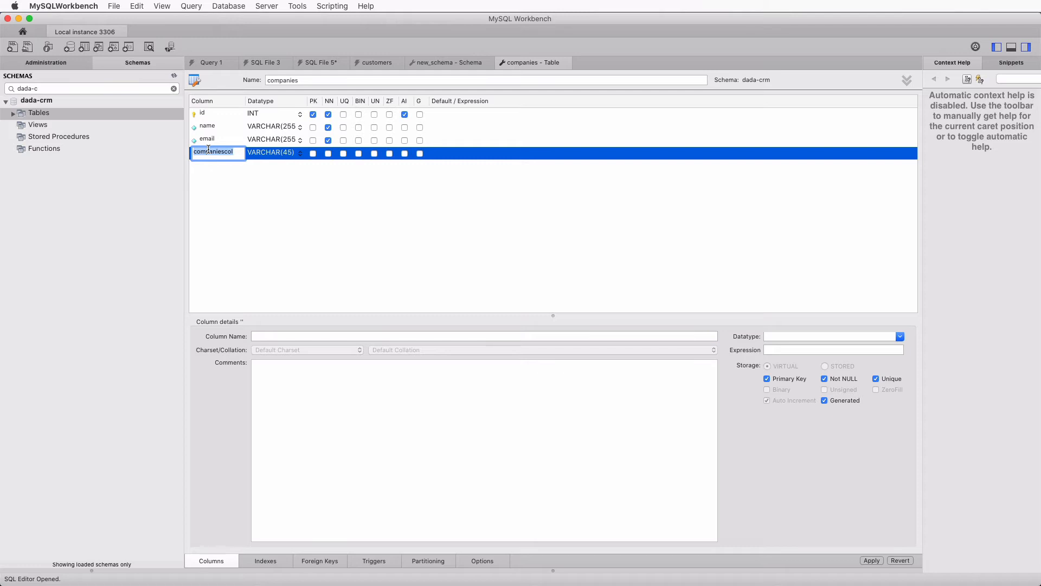
- Add a not-null website column of type VARCHAR(255)
type("website")
key("Return")
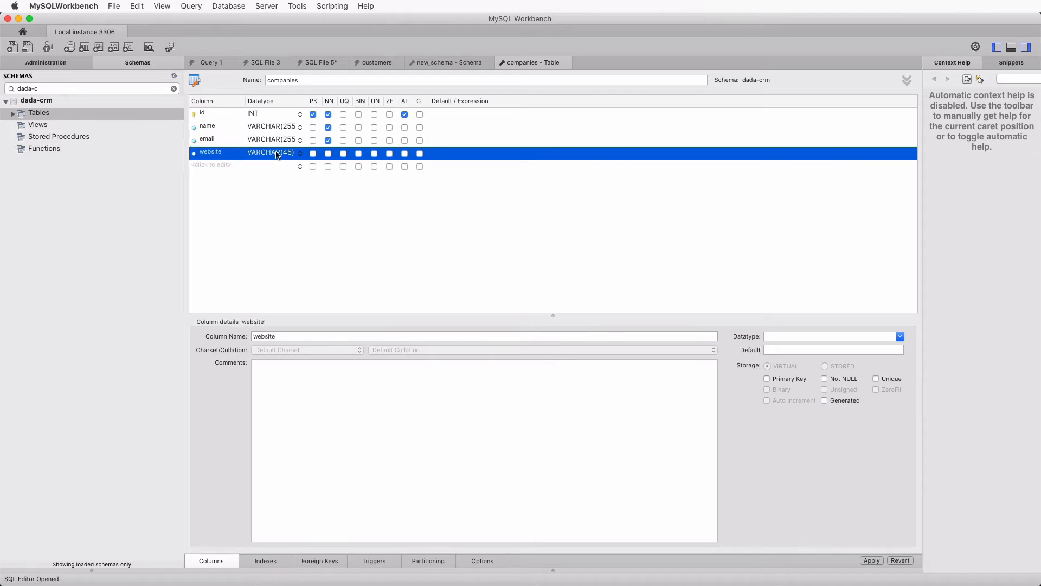
double_click(276, 155)
left_click(288, 153)
key("BackSpace")
type("255")
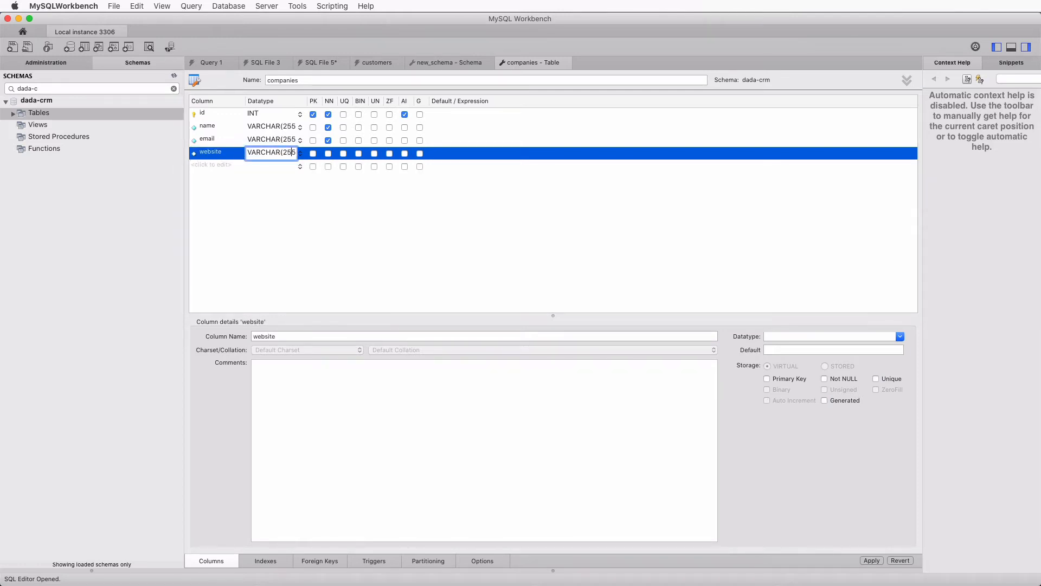
key("Return")
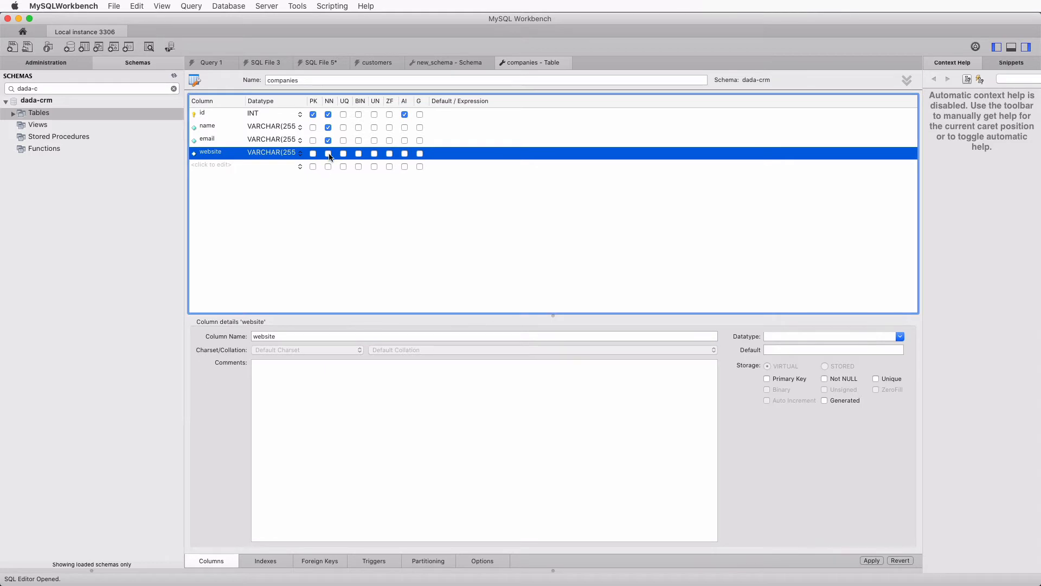
left_click(328, 154)
- Apply the CREATE TABLE script to create companies in the dada-crm database
left_click(871, 560)
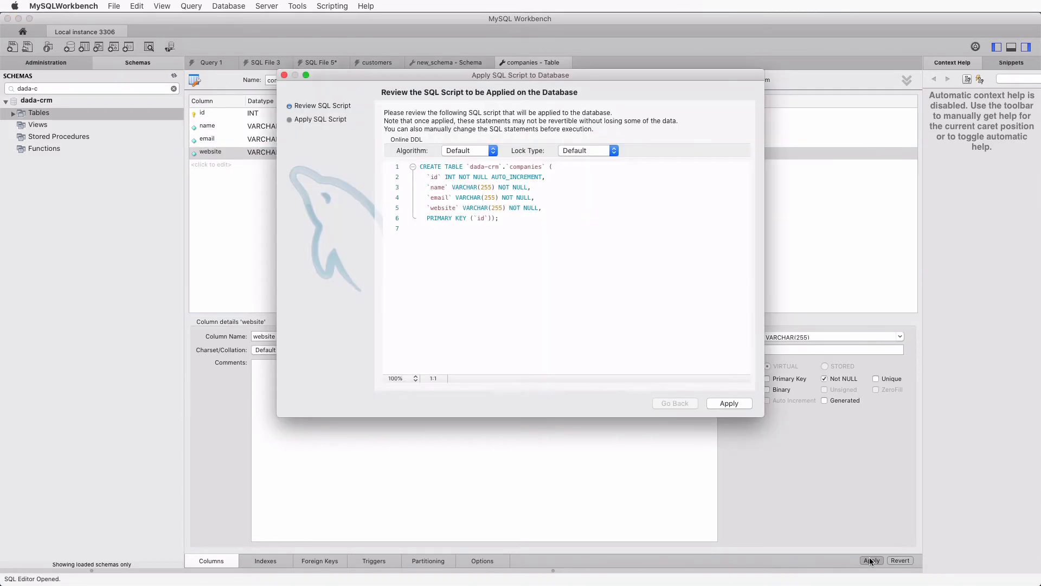
left_click(730, 404)
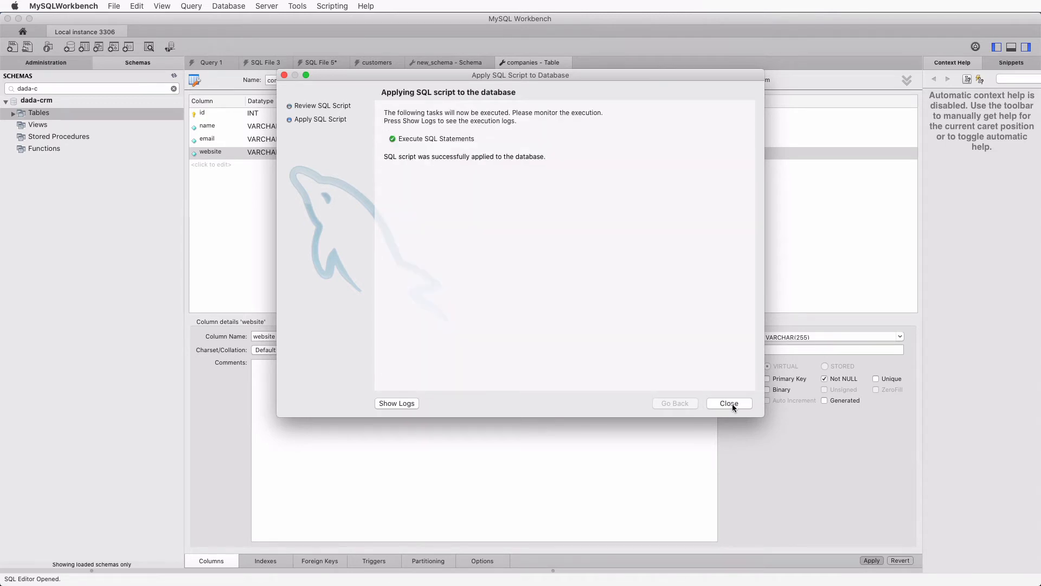
left_click(732, 404)
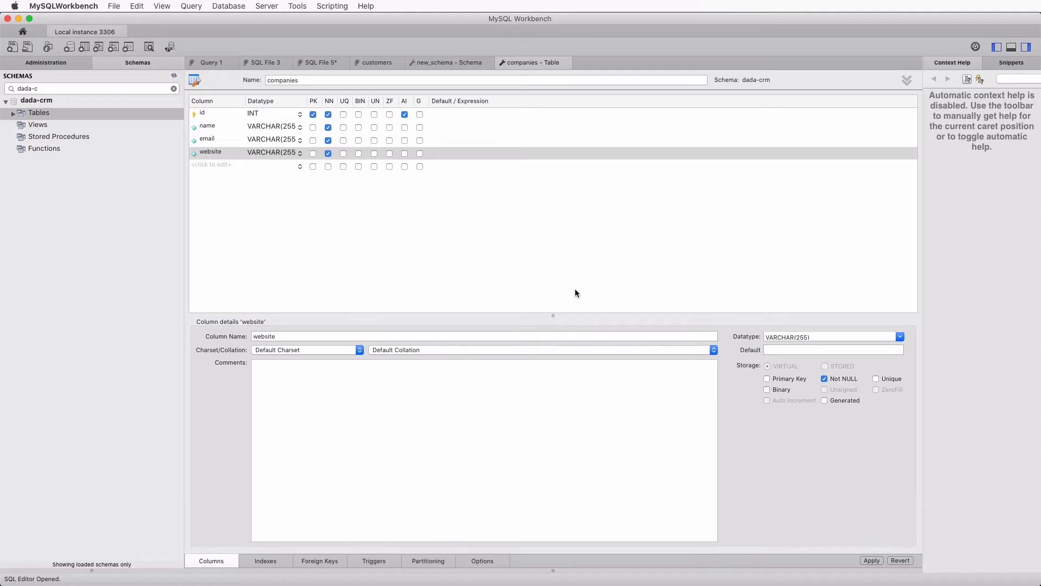
left_click(568, 256)
- Reload DaDaBIK's data structure so the new companies table is detected
key("super+Tab")
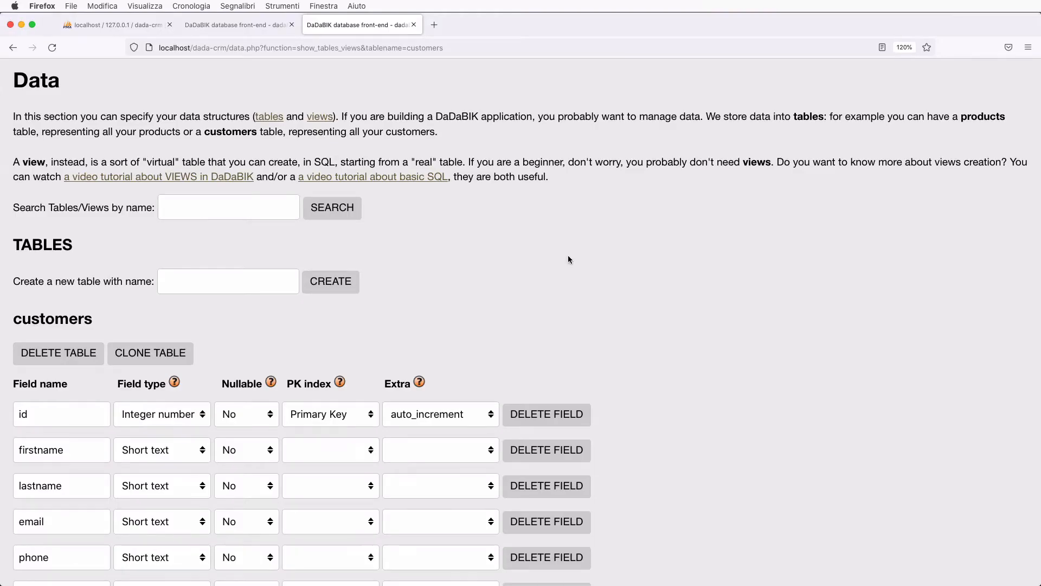
scroll(569, 259, "up", 3)
left_click(75, 142)
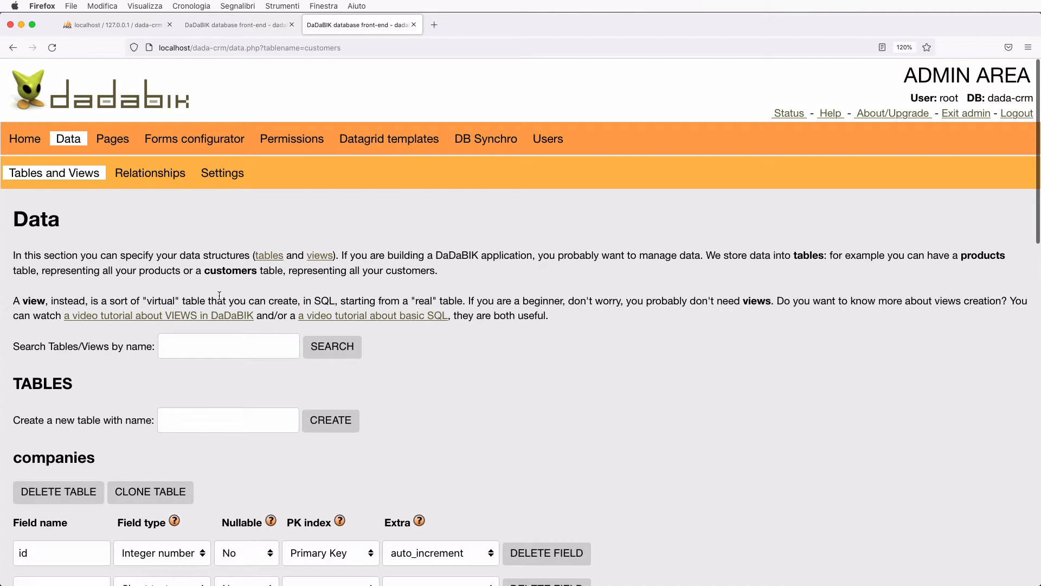
scroll(219, 295, "down", 5)
scroll(222, 298, "up", 5)
scroll(210, 370, "down", 4)
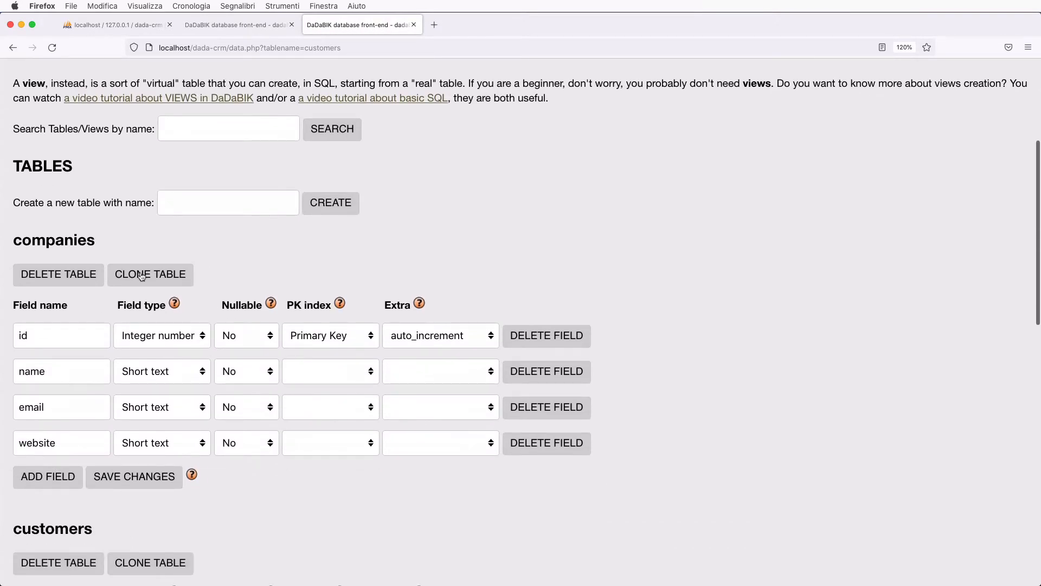
scroll(159, 470, "up", 4)
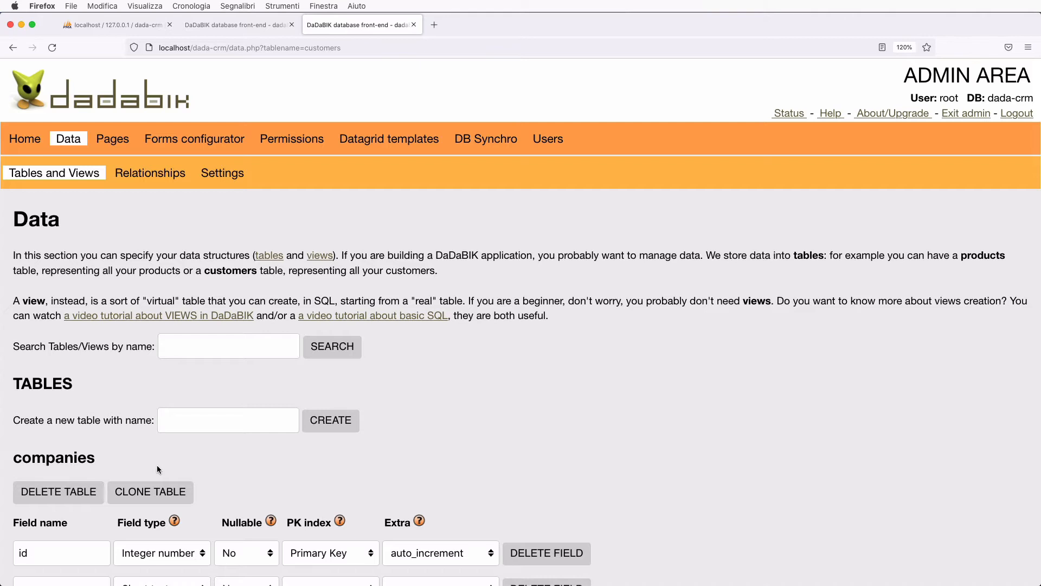
- Install the companies table from the 'Other not installed Tables' list in Pages
left_click(111, 141)
left_click(117, 309)
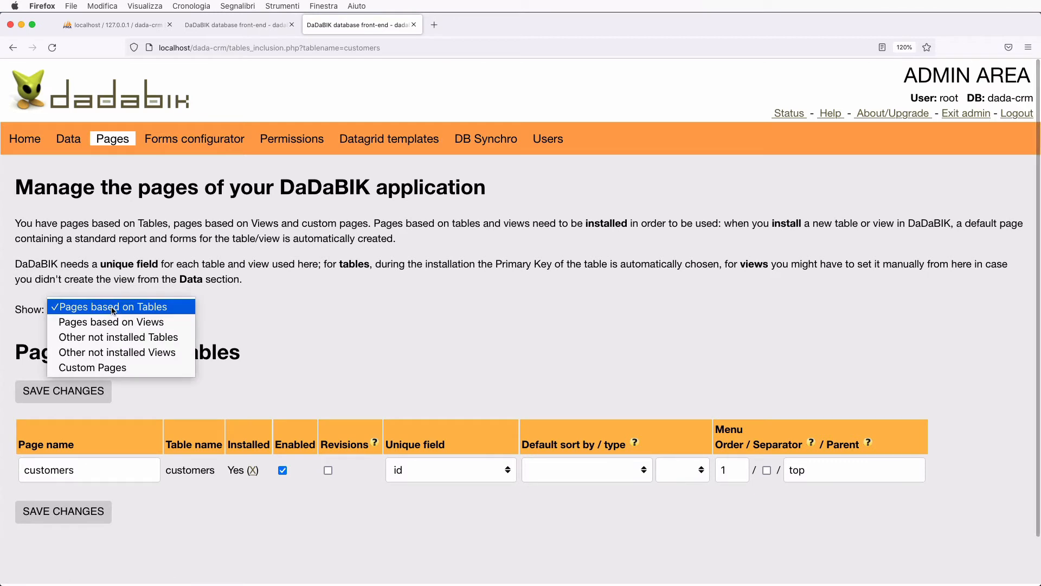
left_click(137, 337)
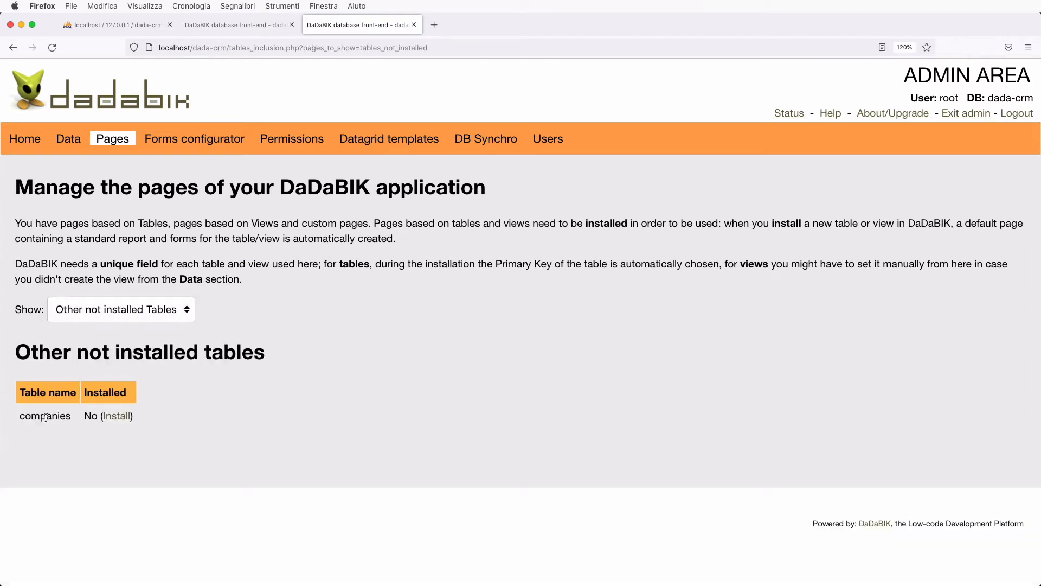
left_click(125, 417)
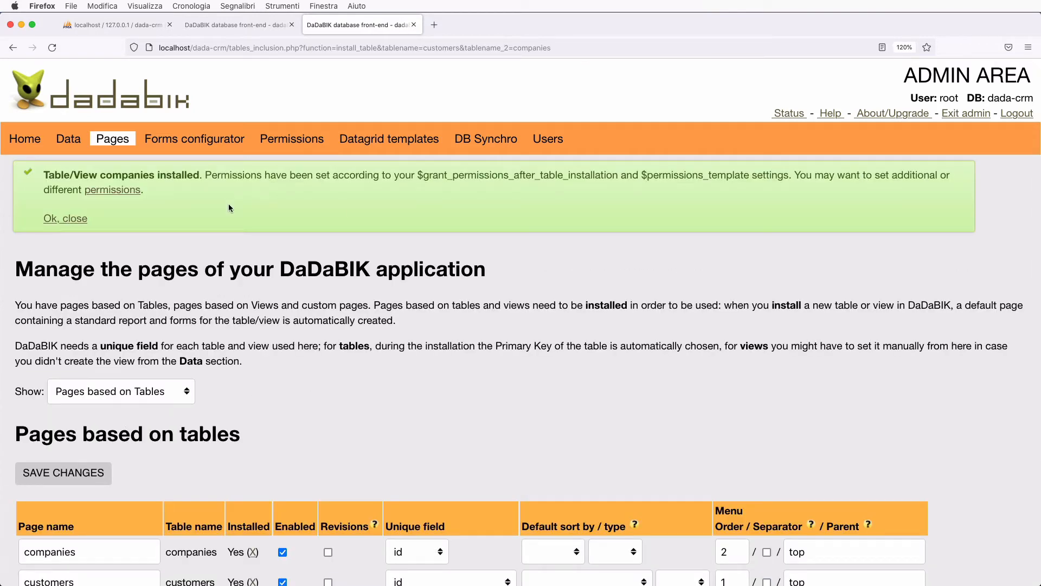
- Give the admin group Yes on all table-level permissions for companies and save
left_click(116, 189)
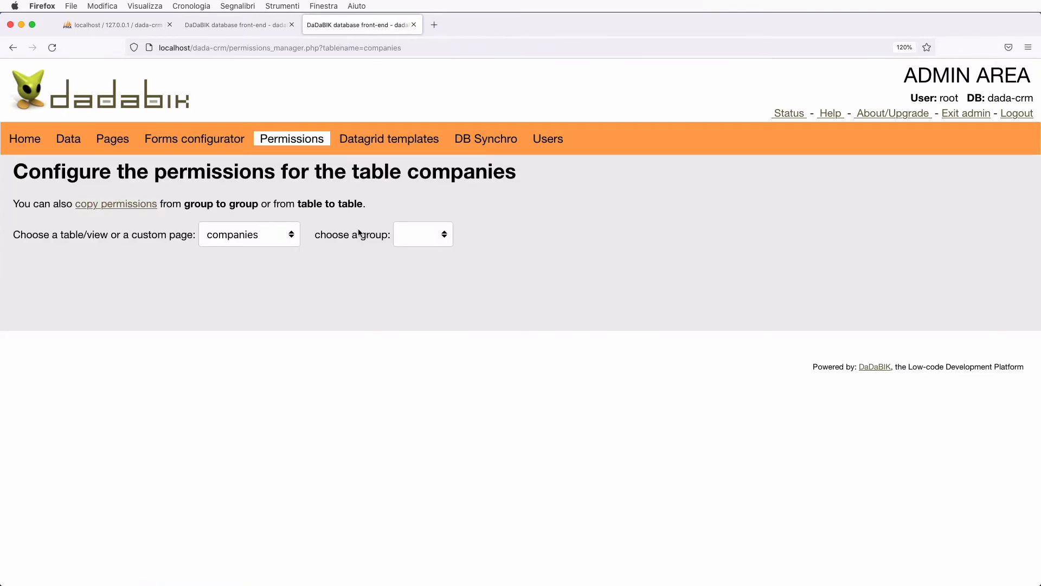
left_click(281, 244)
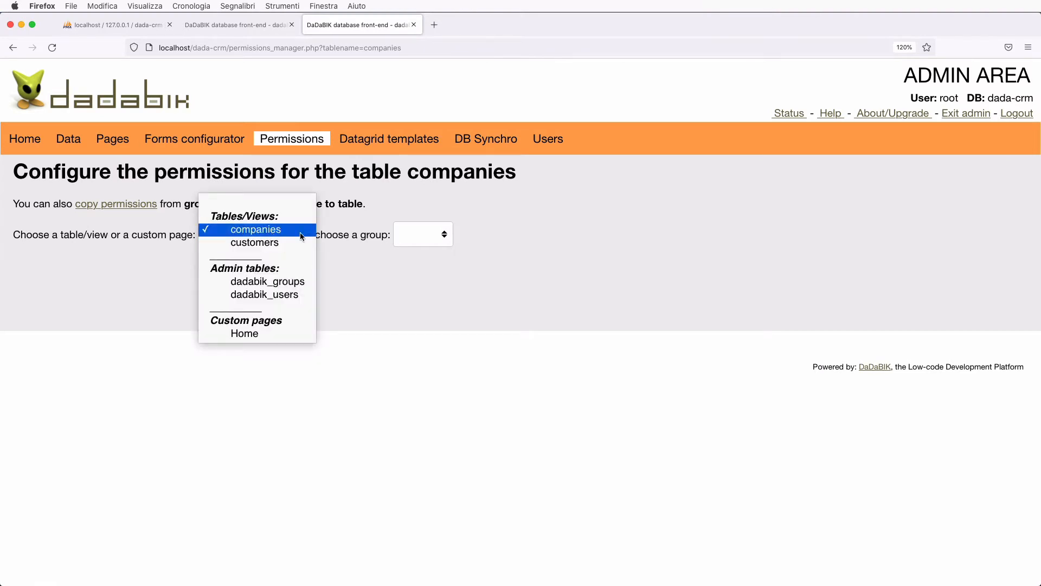
left_click(302, 236)
left_click(440, 234)
left_click(424, 247)
scroll(442, 363, "down", 2)
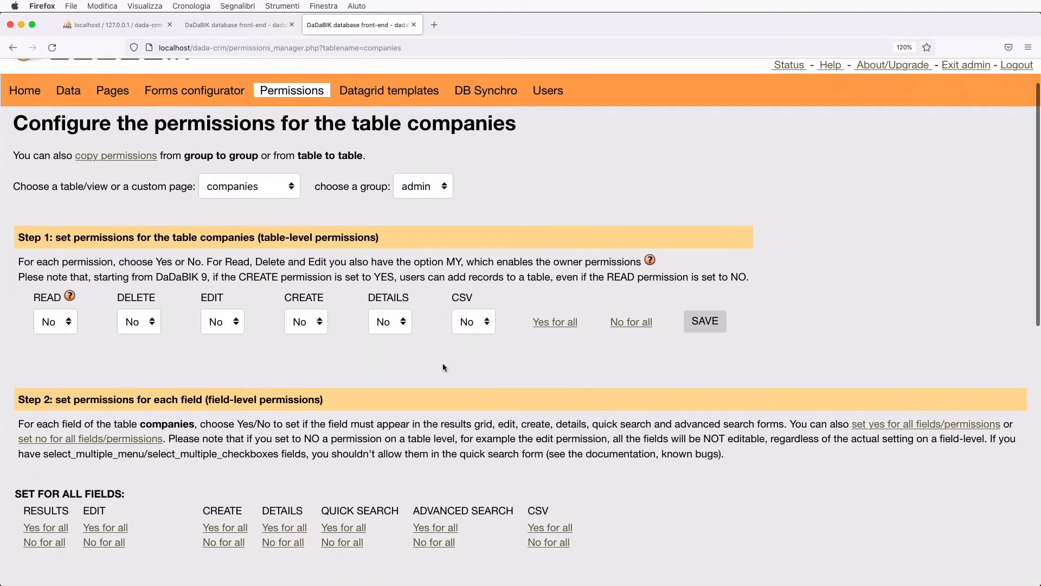
left_click(548, 307)
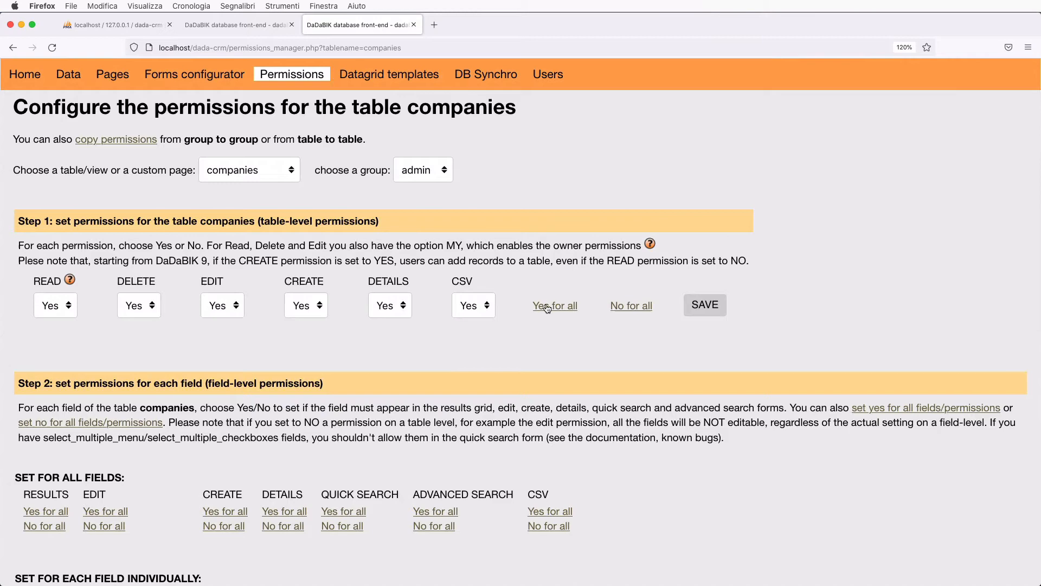
left_click(713, 308)
- Grant admin every field permission on companies except id, set to No, and save
scroll(209, 386, "down", 5)
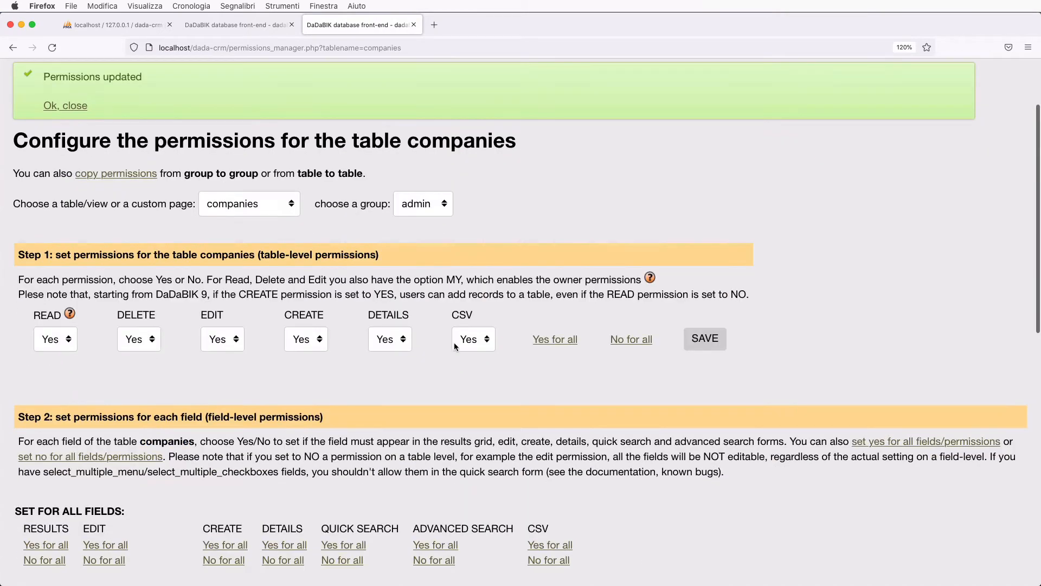
scroll(387, 433, "down", 6)
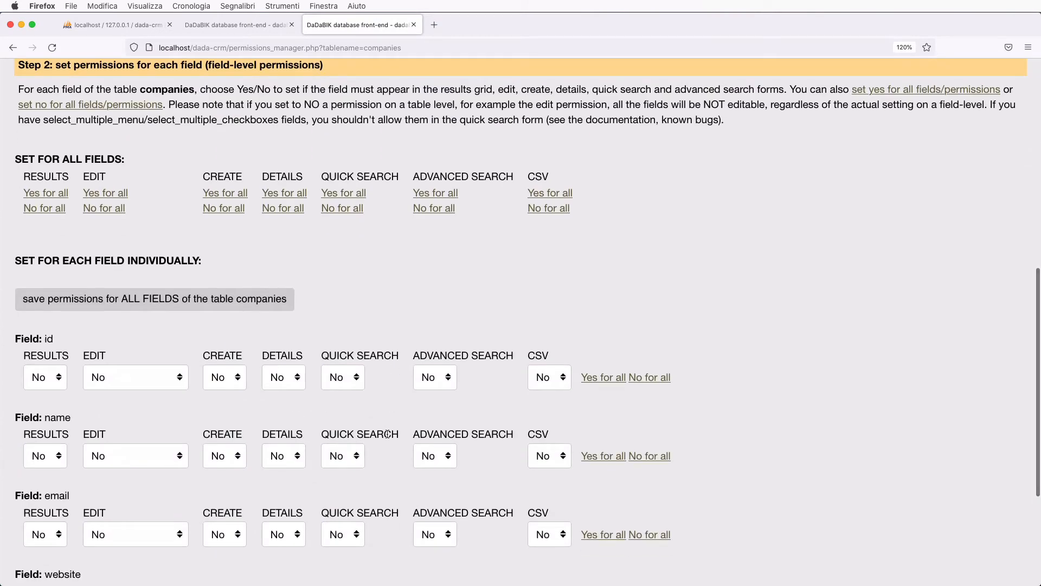
scroll(388, 433, "up", 2)
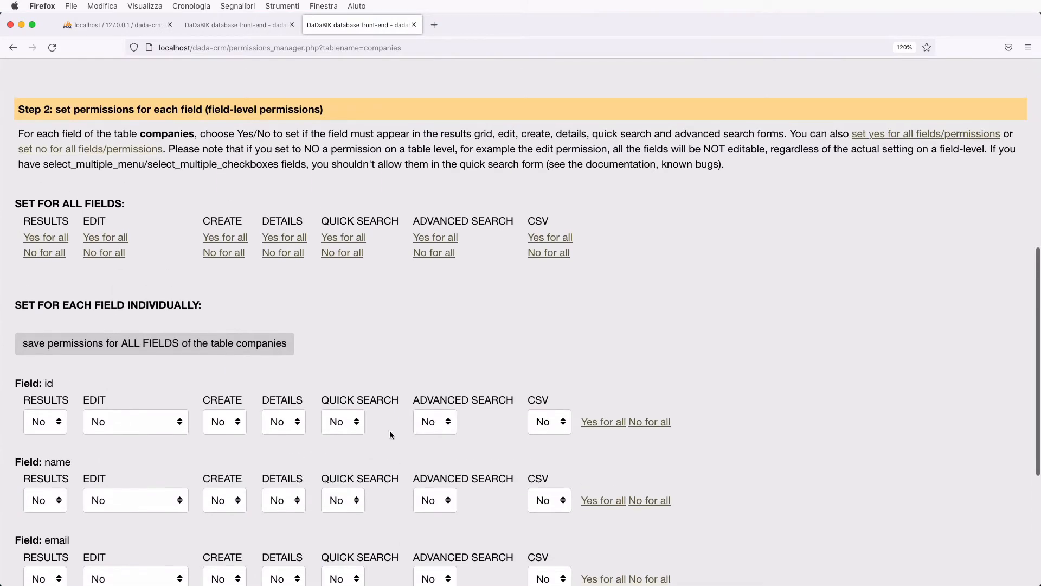
left_click(876, 134)
scroll(457, 451, "down", 3)
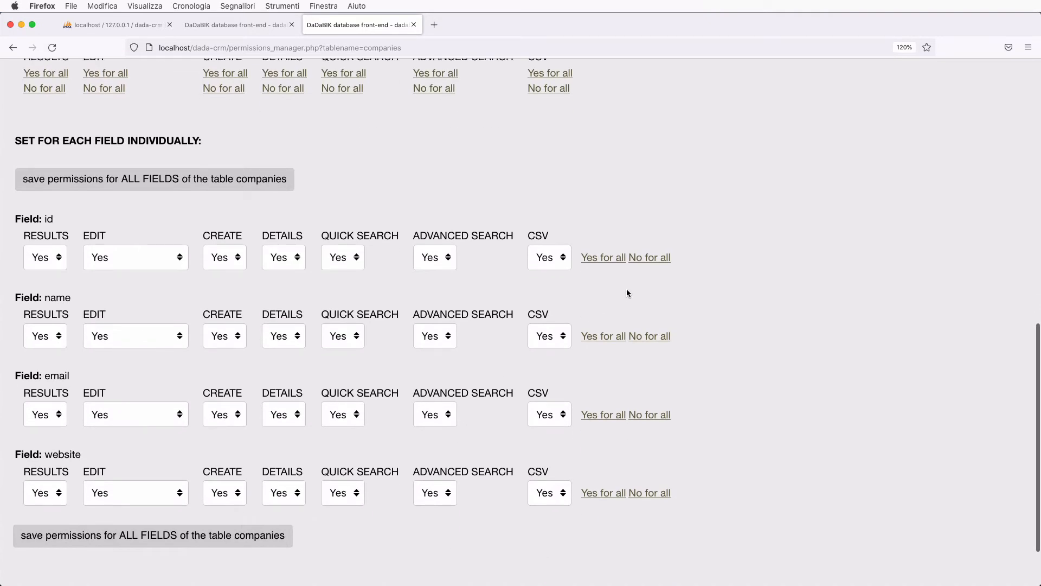
left_click(657, 258)
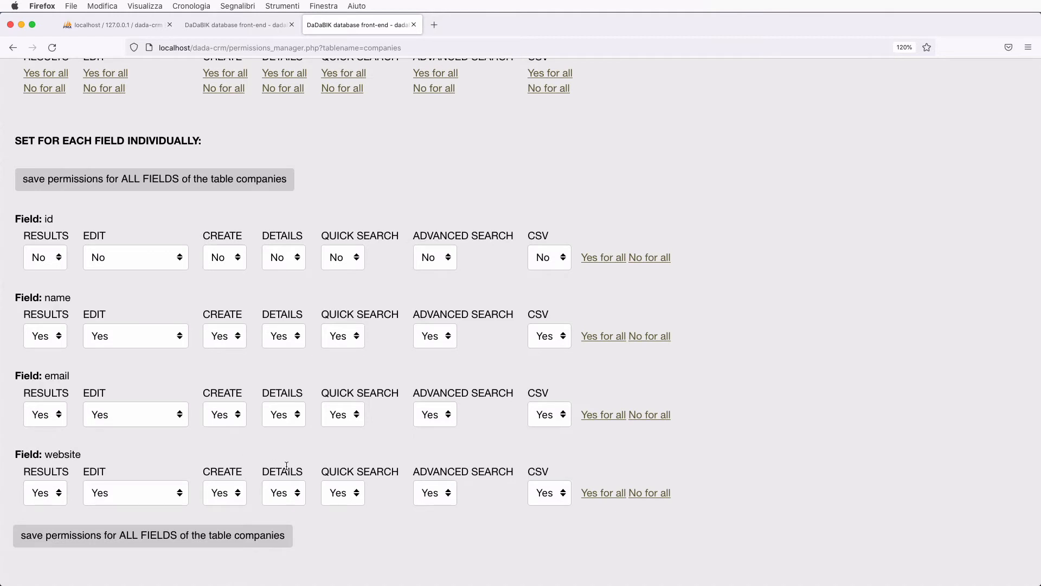
left_click(276, 539)
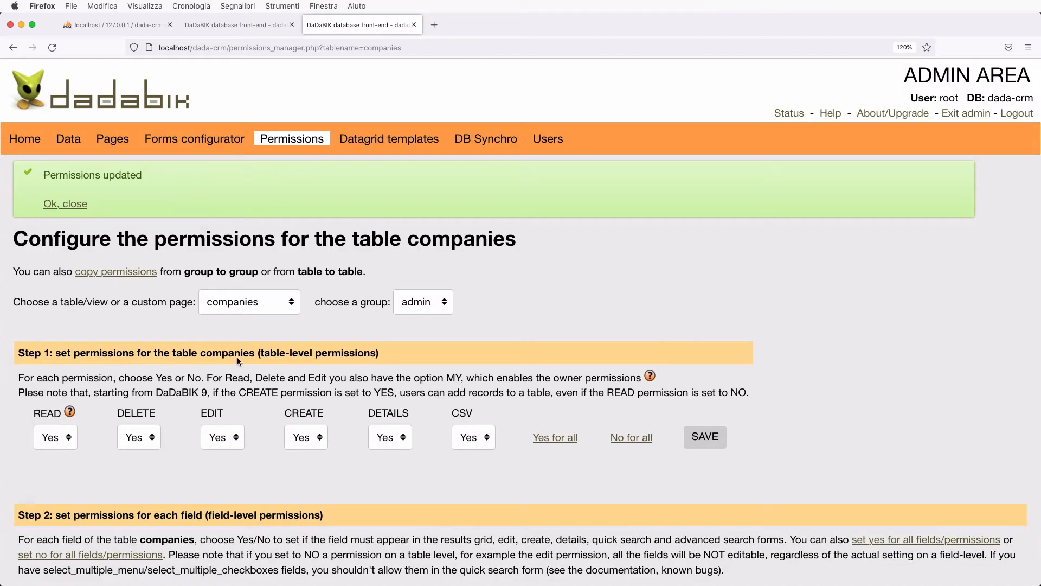
left_click(239, 25)
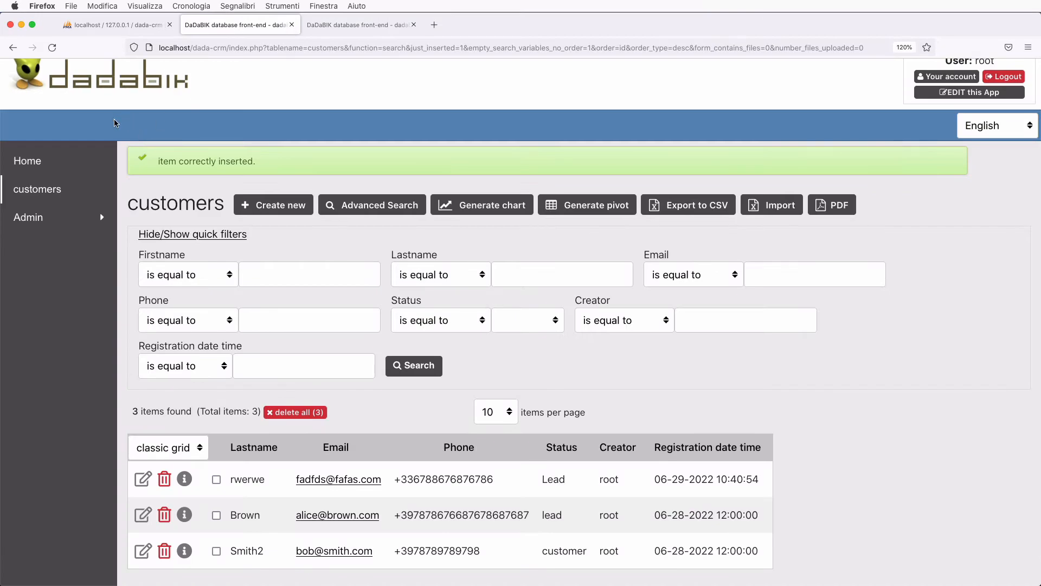
- Reload the CRM app and open the new, still-empty companies list
scroll(115, 207, "up", 1)
key("super+r")
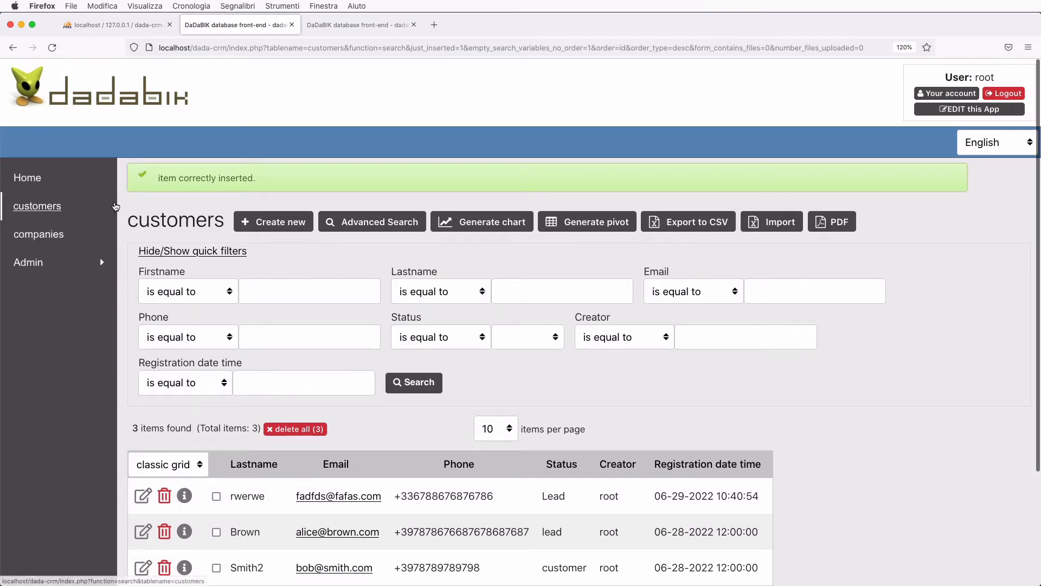
left_click(43, 237)
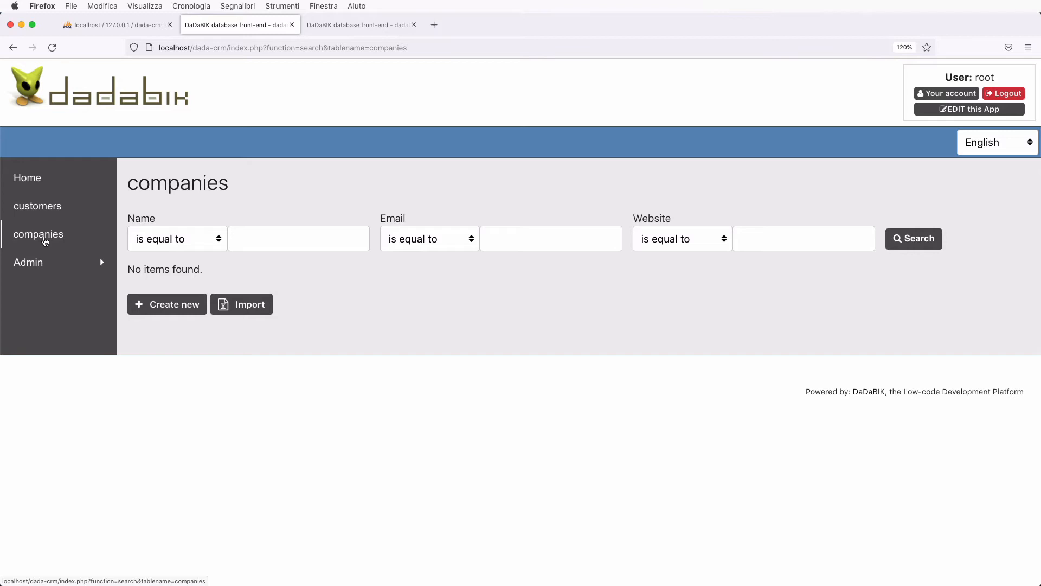
key("ctrl+Tab")
- Add an id_company field of type Integer number to the customers table
left_click(69, 139)
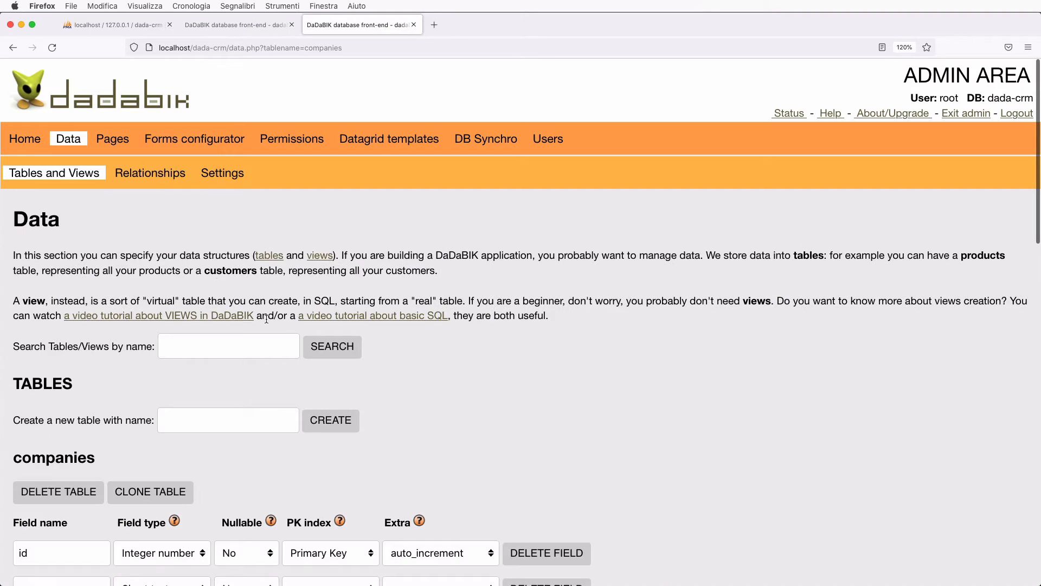
scroll(266, 320, "down", 10)
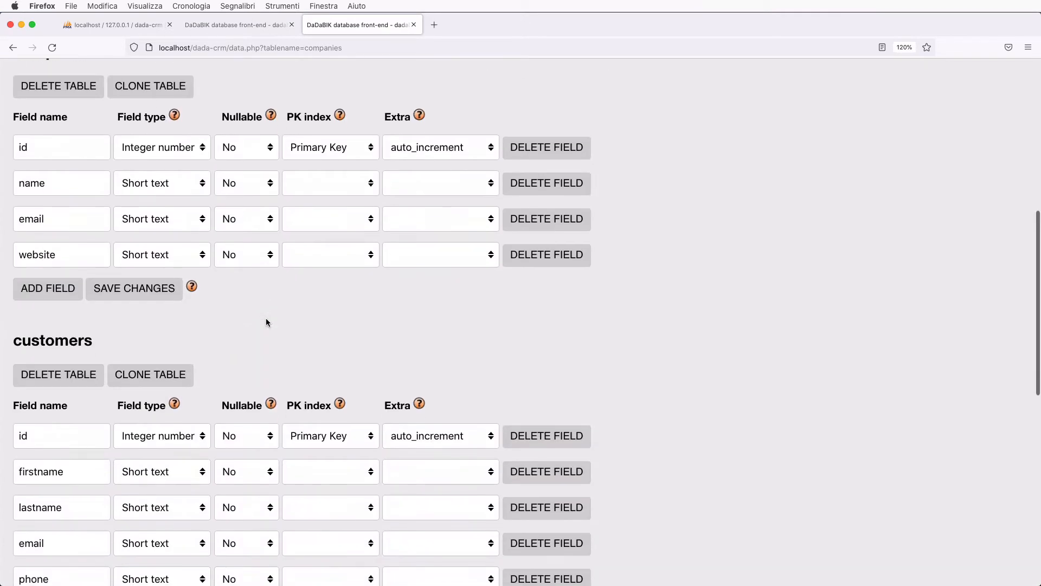
scroll(265, 322, "up", 10)
scroll(267, 318, "down", 10)
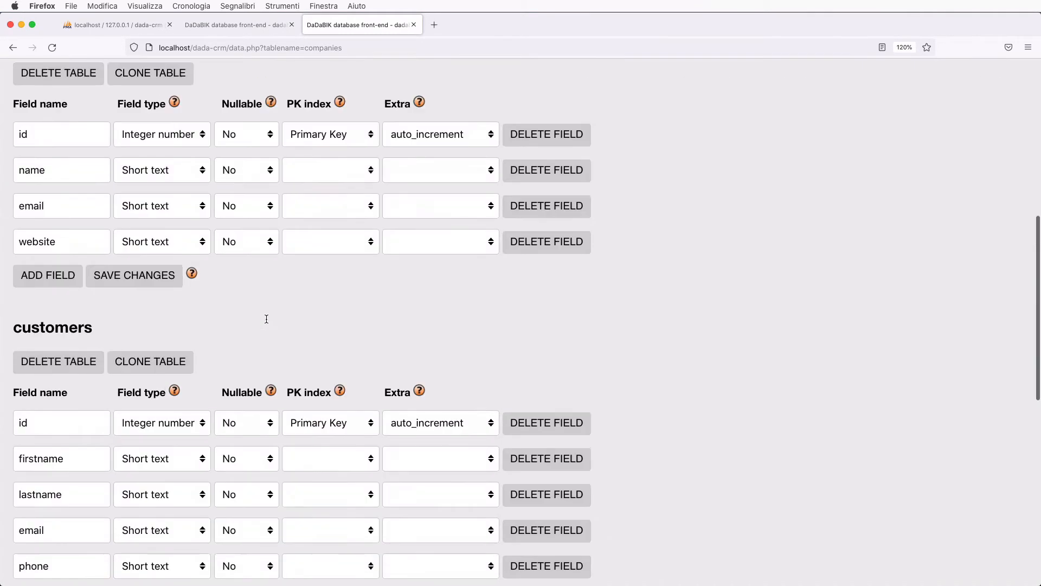
scroll(266, 319, "down", 7)
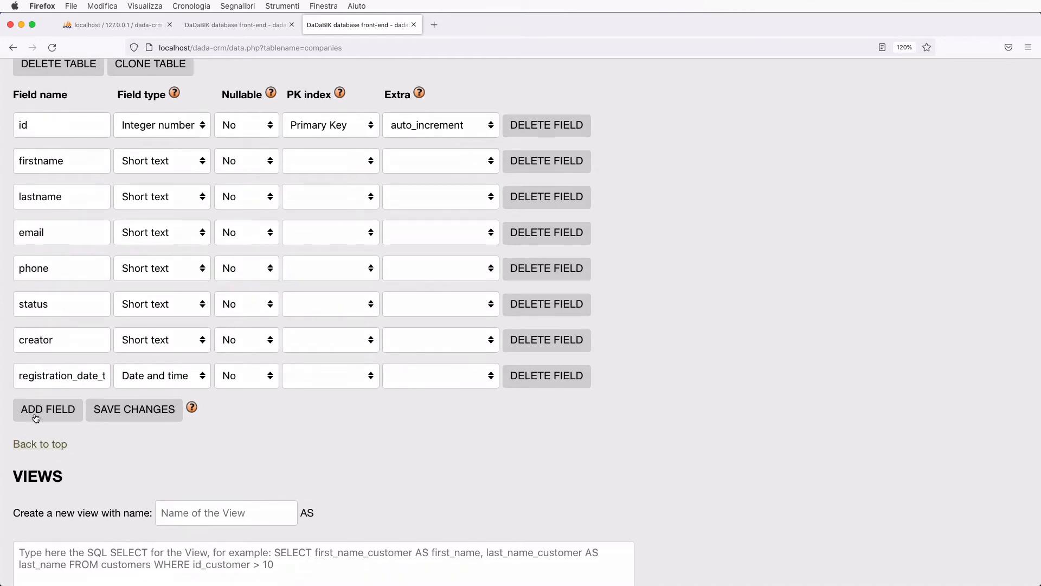
left_click(36, 417)
left_click(24, 410)
type("id")
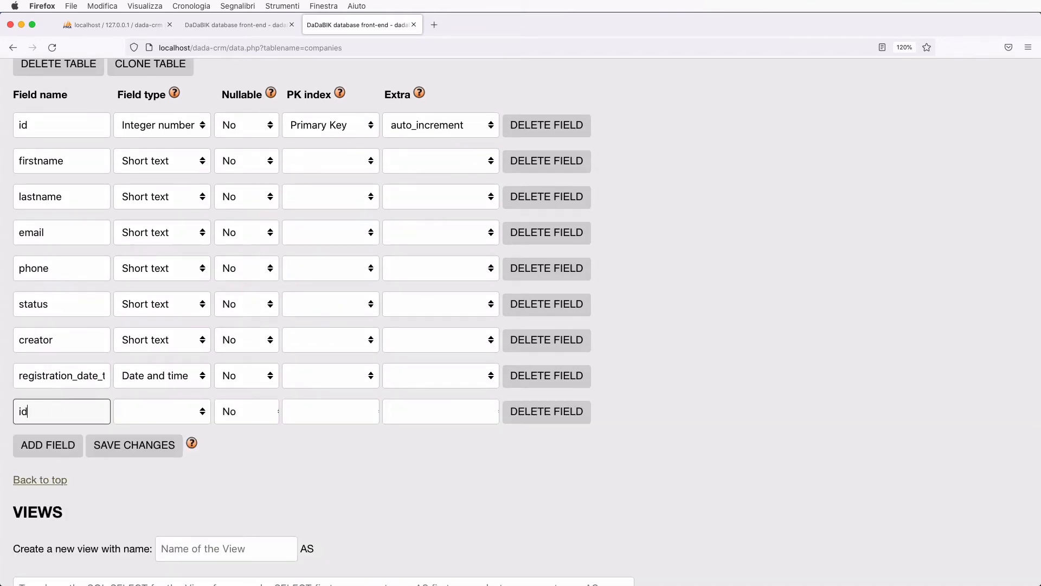
type("_comp")
key("BackSpace")
type("ompany")
left_click(157, 420)
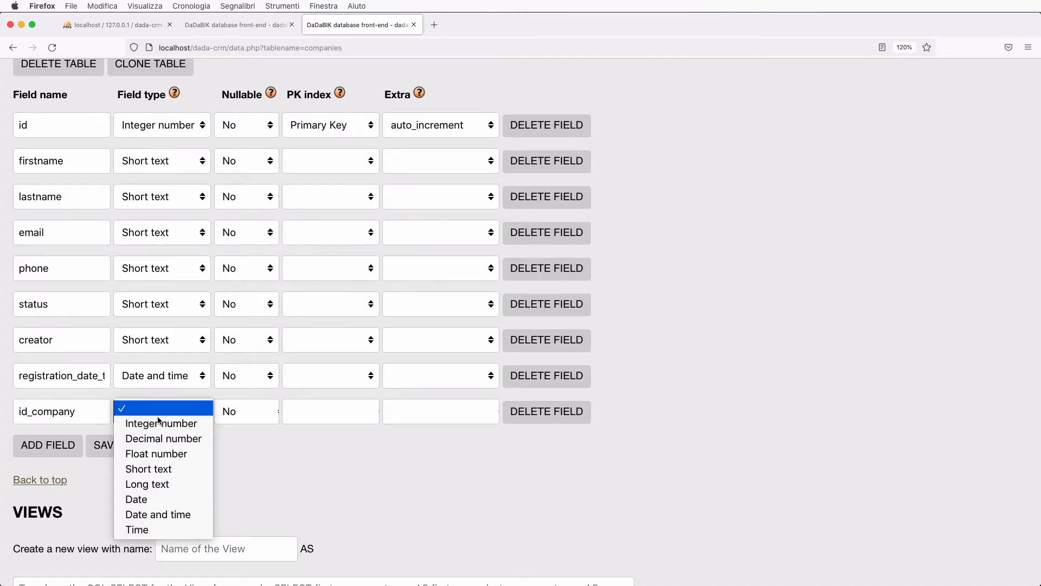
left_click(174, 425)
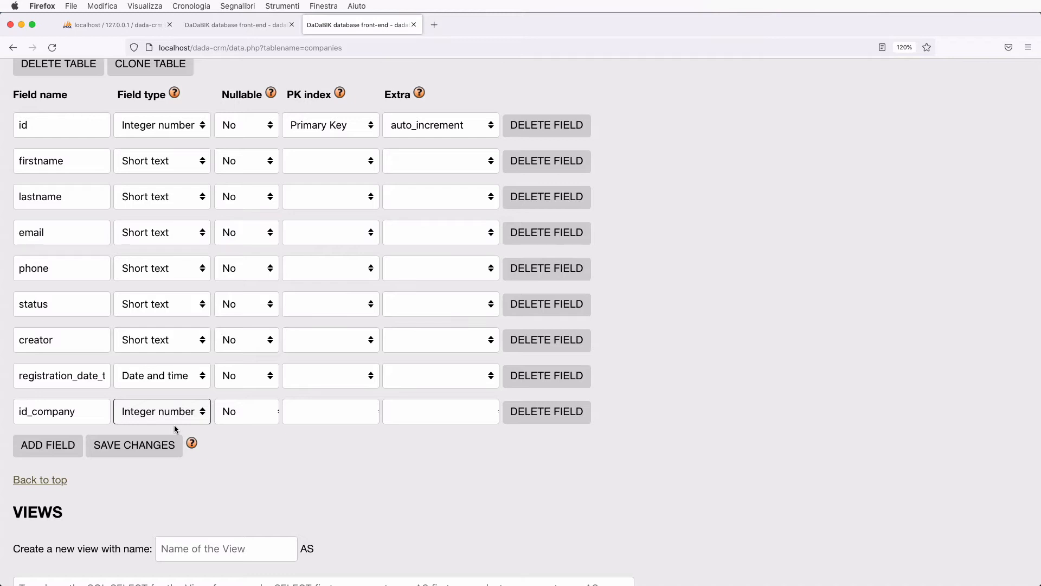
- Add a type field of type Short text to the customers table
scroll(174, 428, "down", 1)
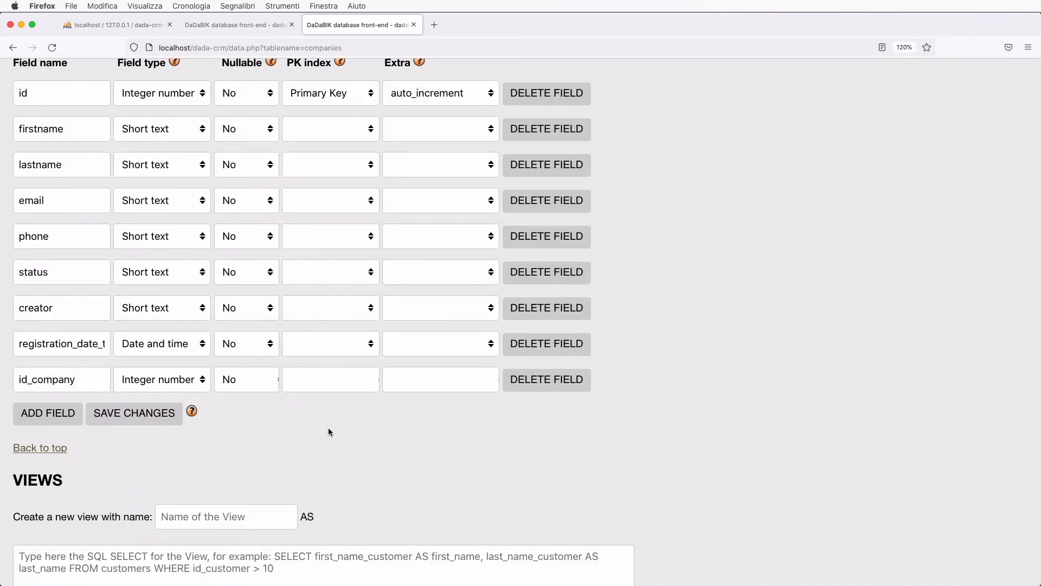
left_click(47, 413)
left_click(65, 409)
type("type")
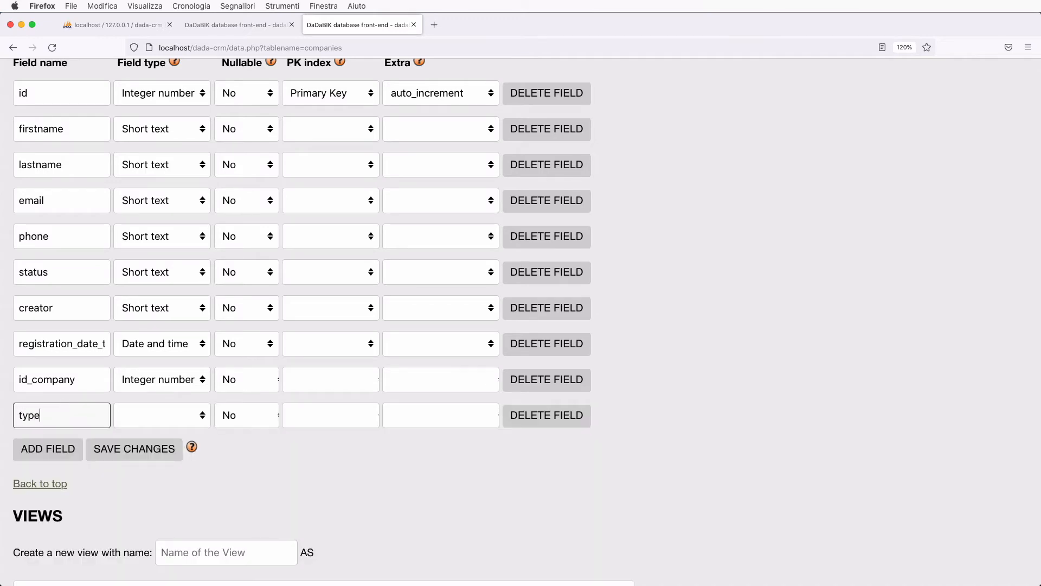
left_click(171, 413)
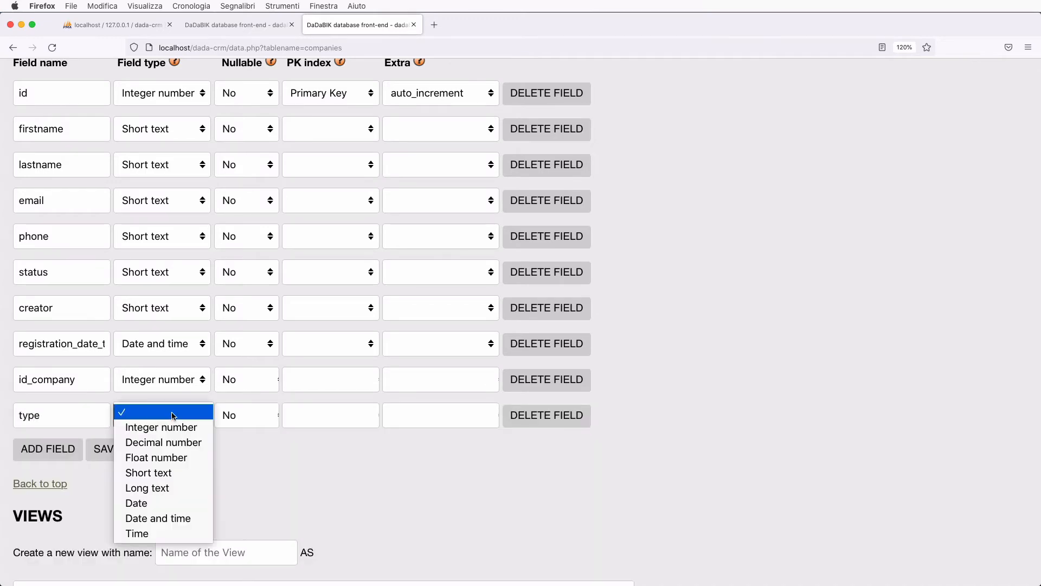
left_click(147, 473)
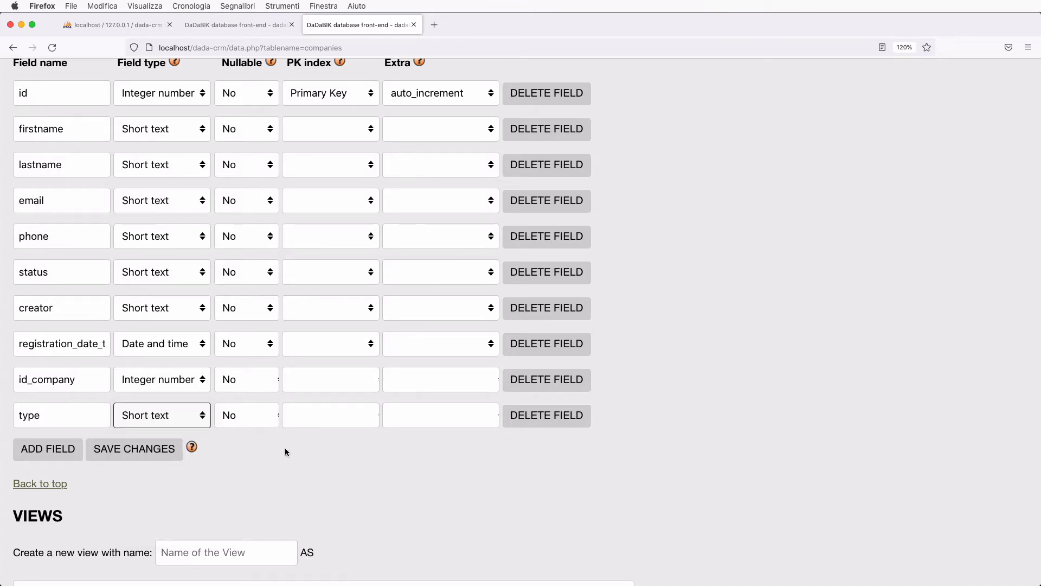
scroll(285, 451, "up", 3)
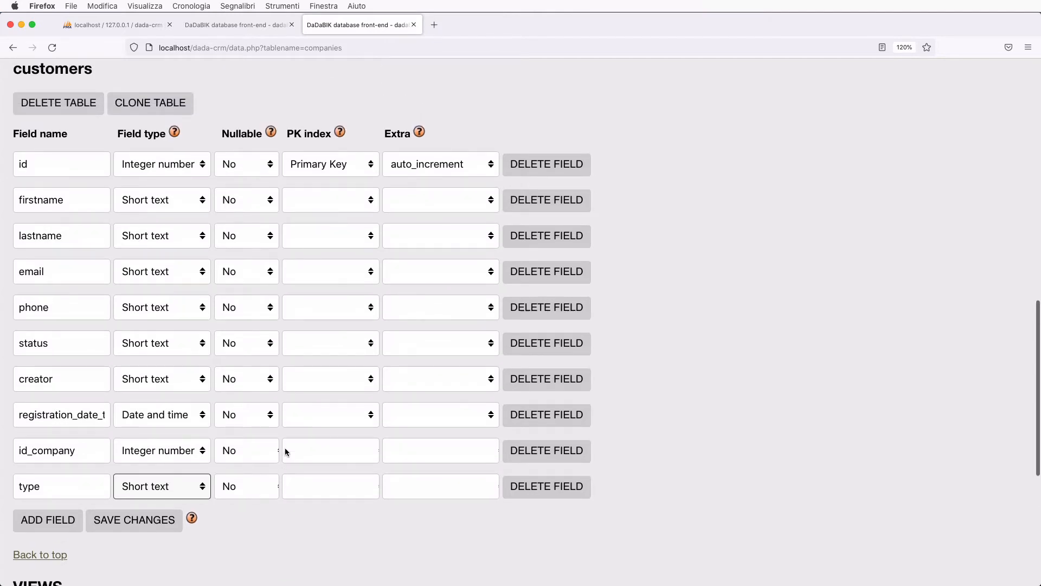
scroll(285, 451, "down", 2)
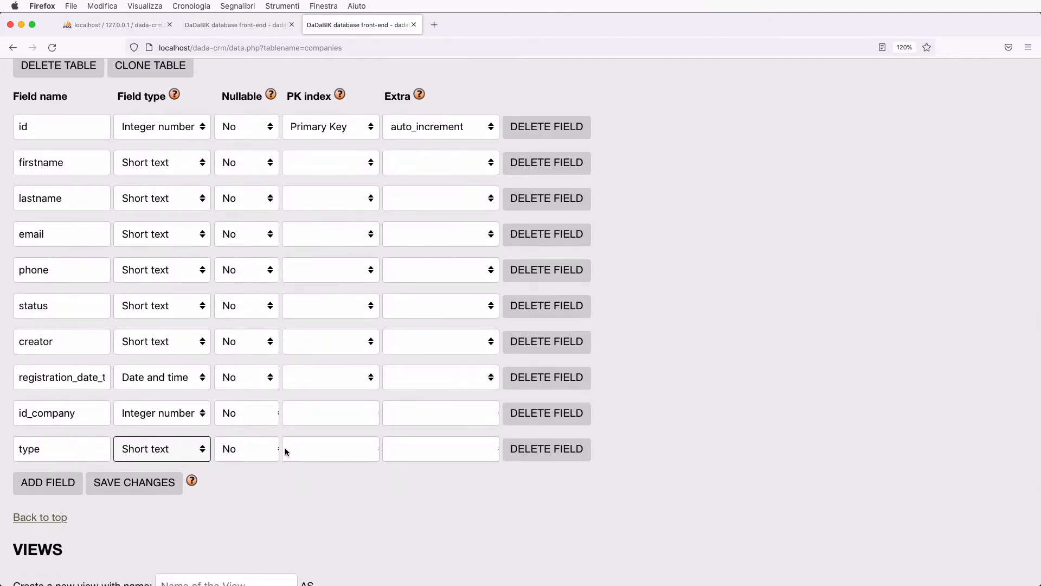
left_click(647, 360)
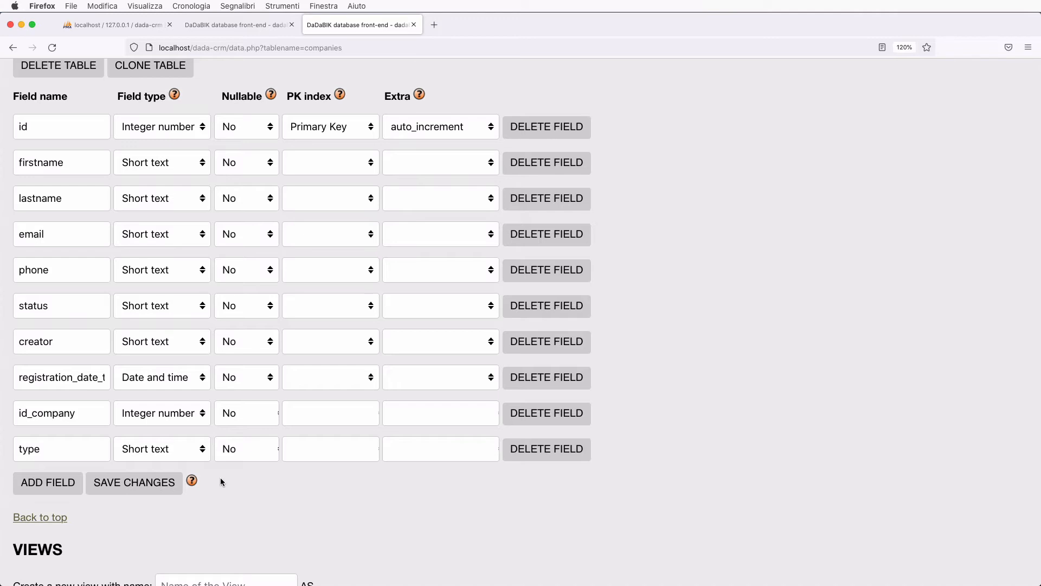
- Save the customers field list containing the new id_company and type fields
left_click(121, 485)
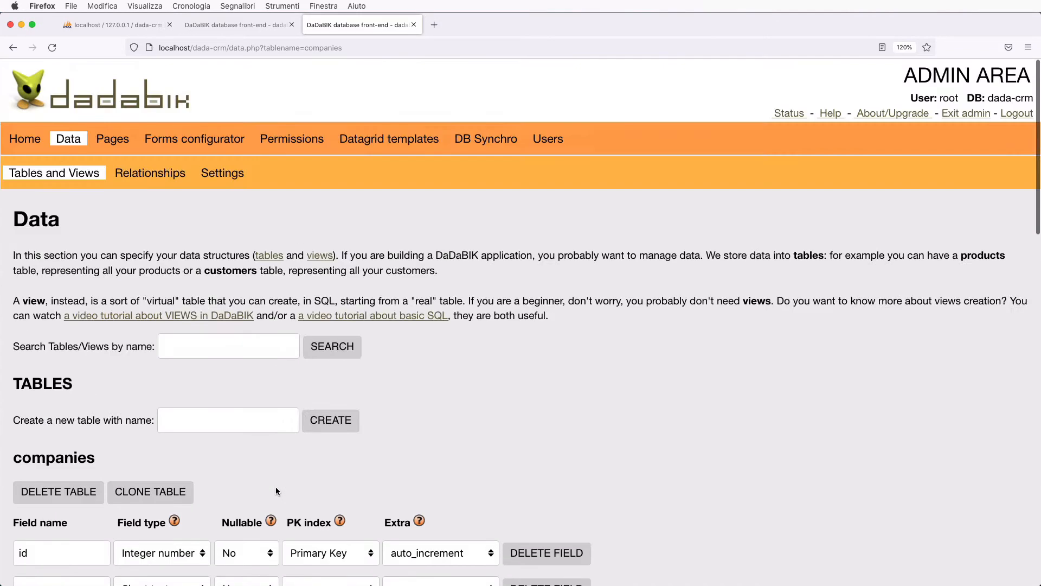
left_click(297, 149)
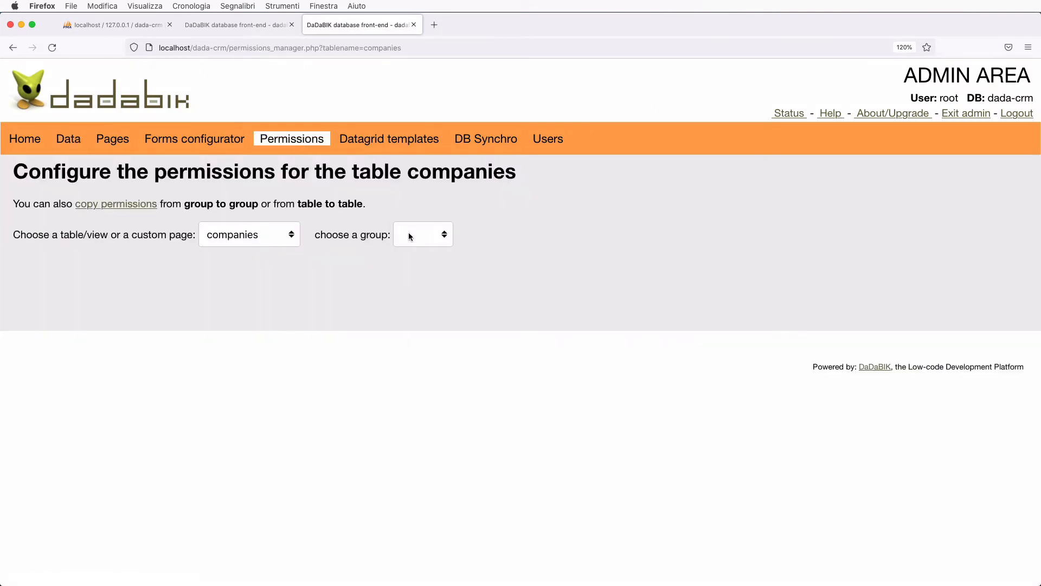
- Choose the customers table and the admin group on the permissions page
left_click(409, 233)
left_click(295, 239)
left_click(295, 239)
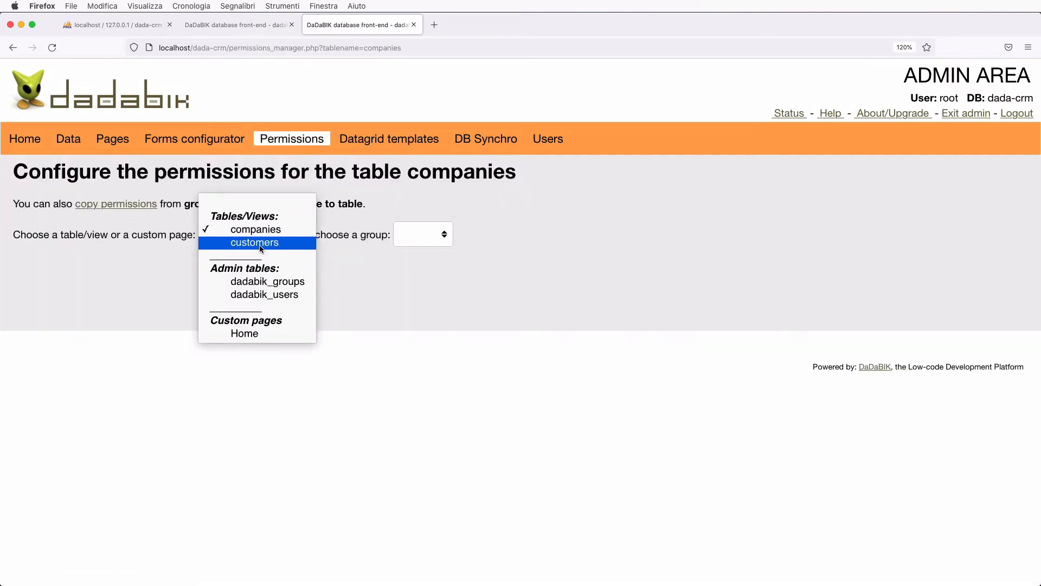
left_click(255, 242)
left_click(416, 237)
left_click(424, 244)
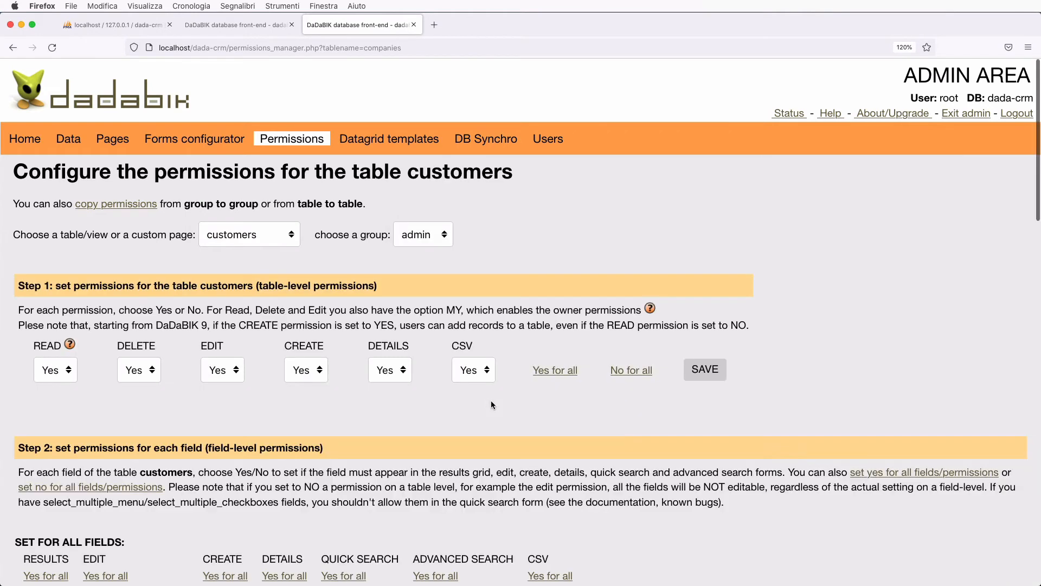
- Grant all permissions on id_company and type, then save permissions for all fields
scroll(490, 400, "down", 15)
scroll(490, 401, "down", 5)
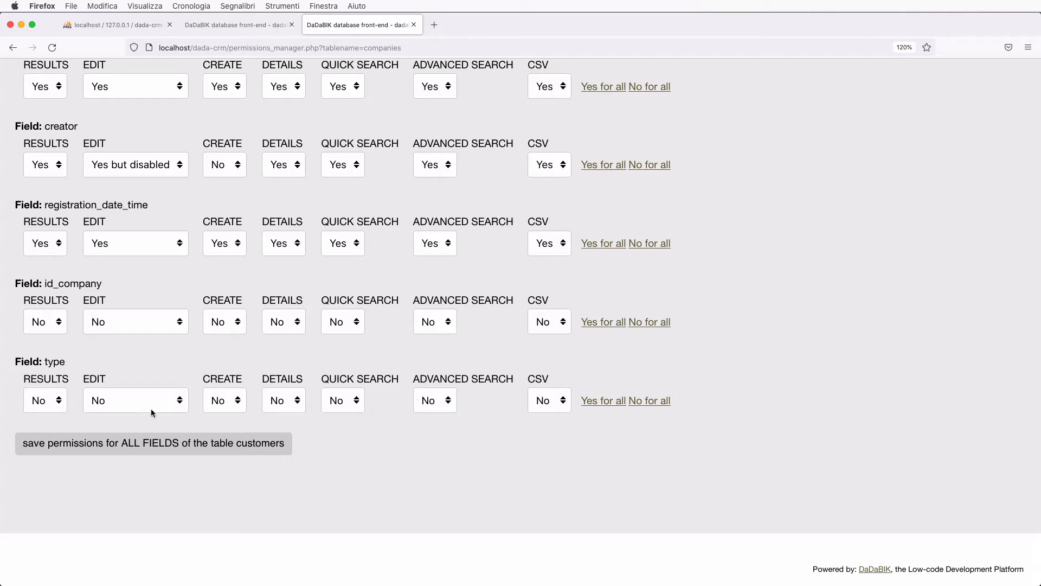
left_click(608, 322)
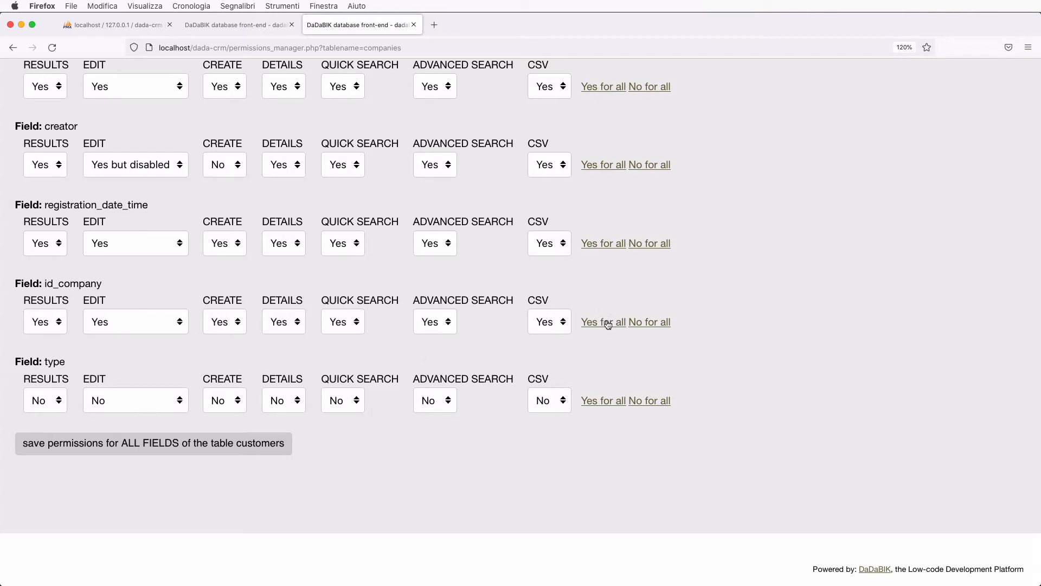
left_click(609, 404)
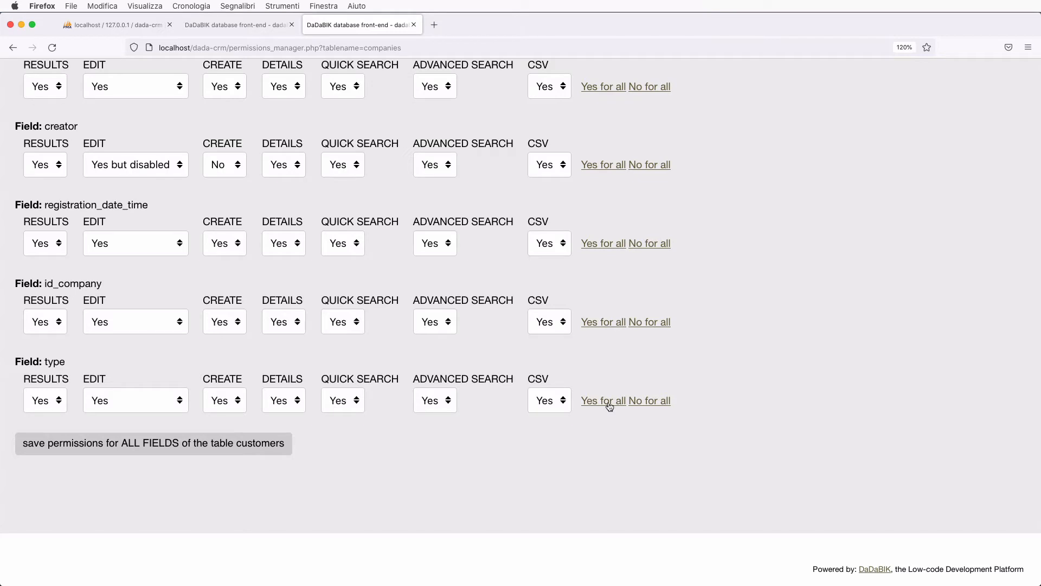
left_click(272, 452)
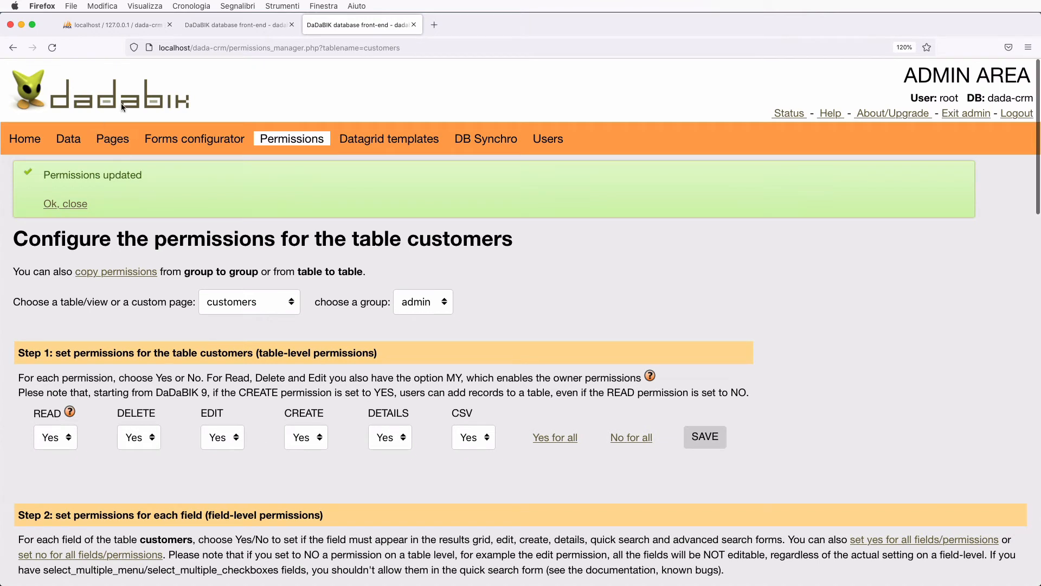
- In the customers form configurator, change the id_company field's form label to Company
left_click(187, 139)
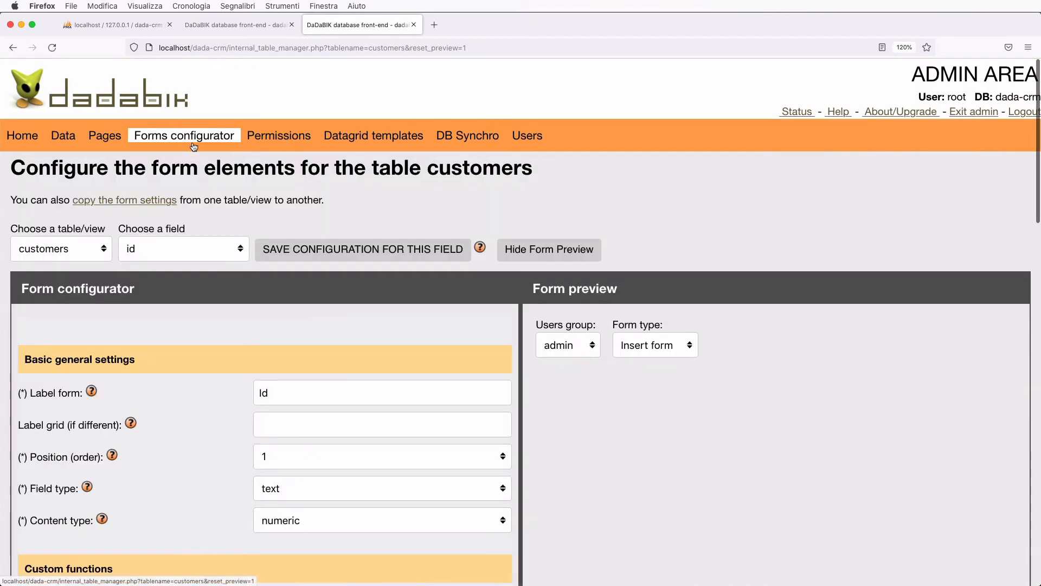
left_click(160, 252)
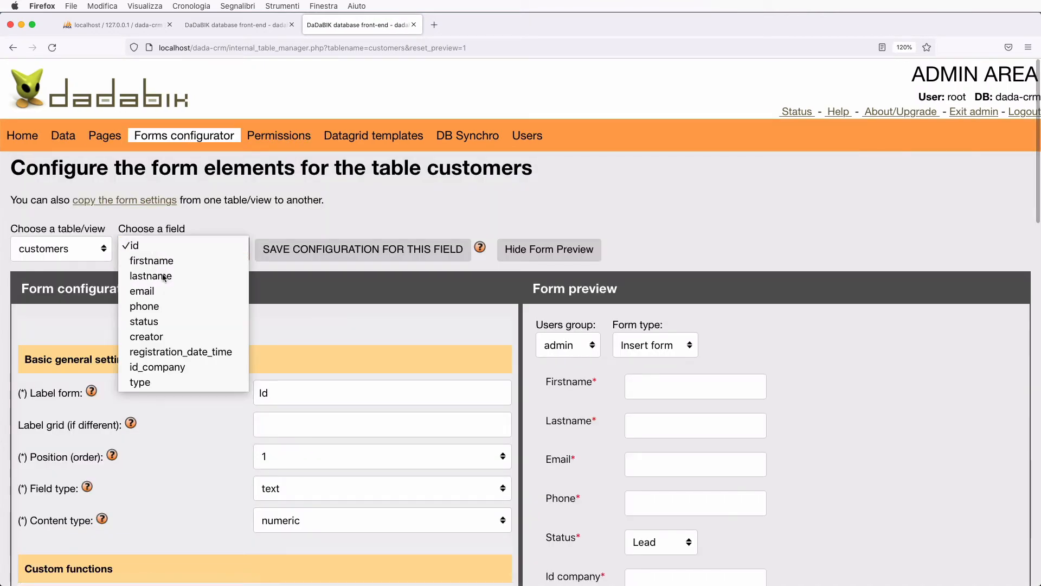
left_click(181, 369)
scroll(228, 412, "down", 3)
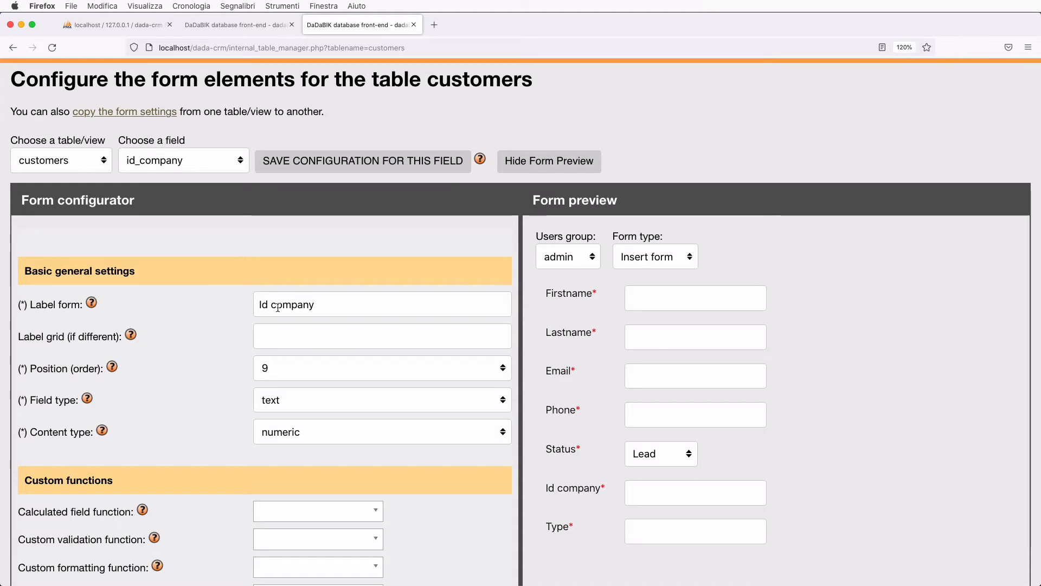
left_click_drag(275, 304, 247, 301)
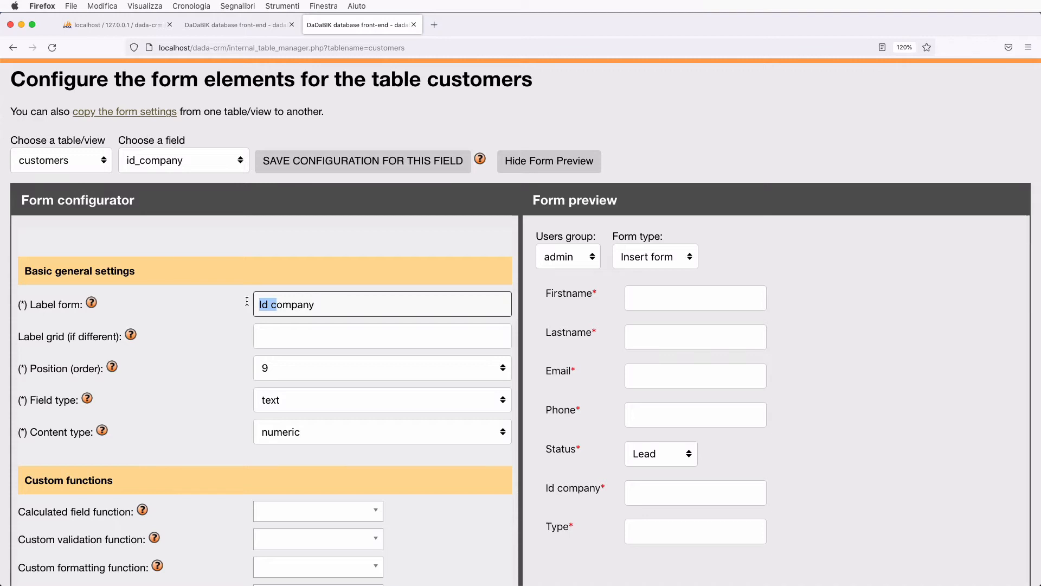
type("C")
scroll(474, 458, "down", 1)
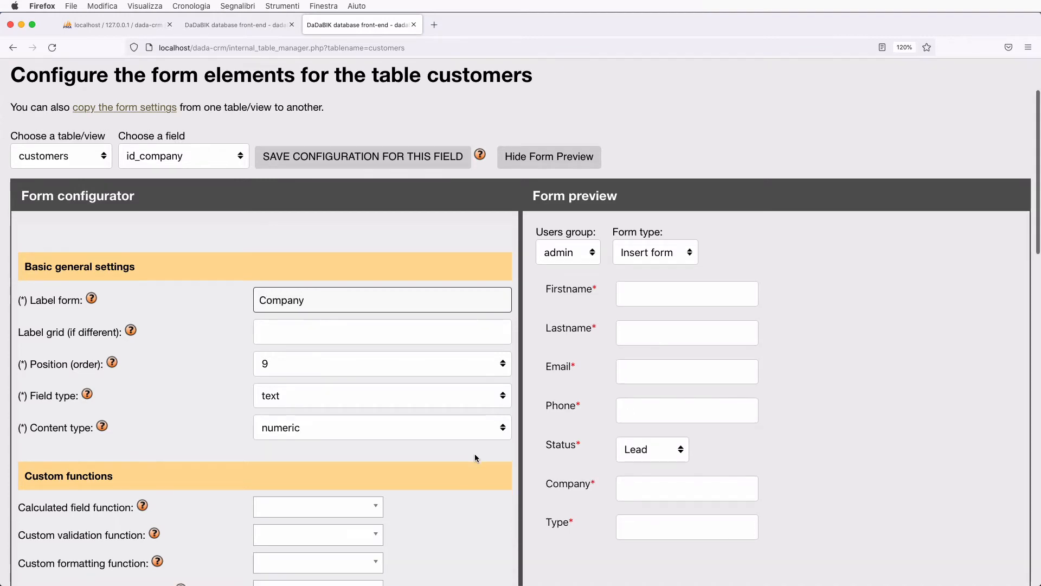
scroll(474, 458, "down", 1)
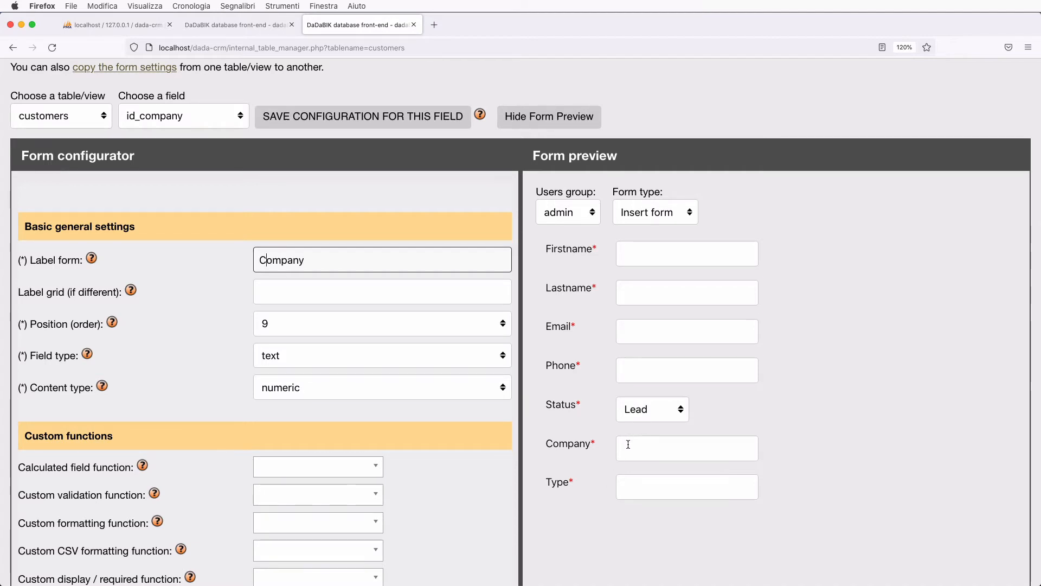
scroll(312, 372, "down", 1)
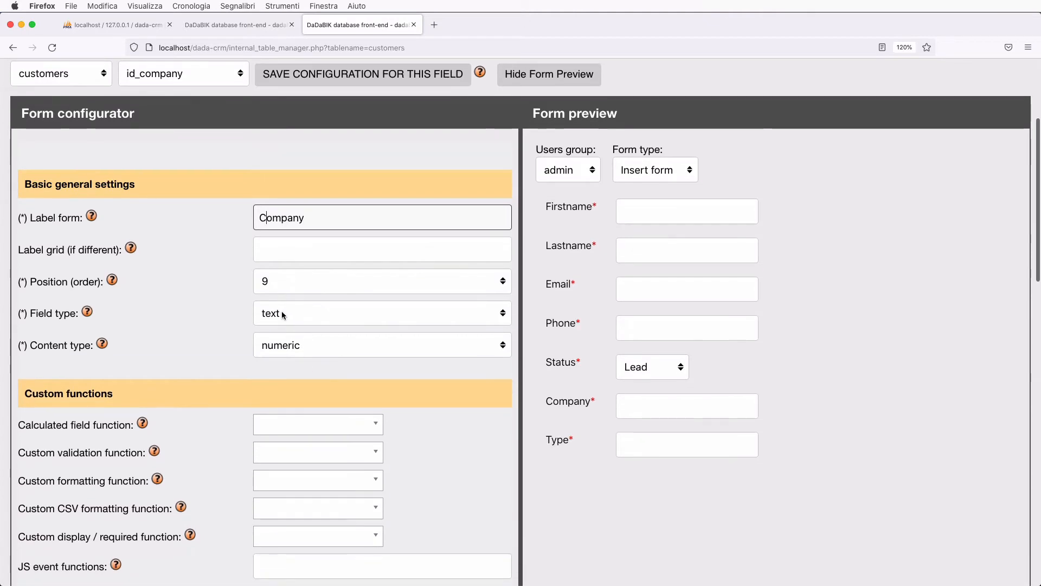
left_click(311, 313)
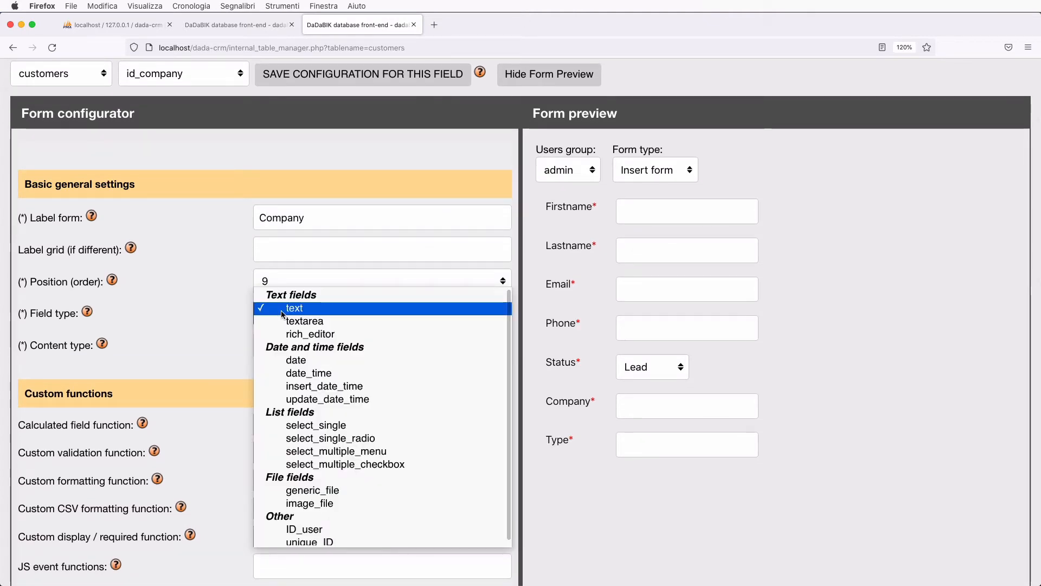
- Make Company a single-choice dropdown looking up the companies table by its id key
left_click(333, 425)
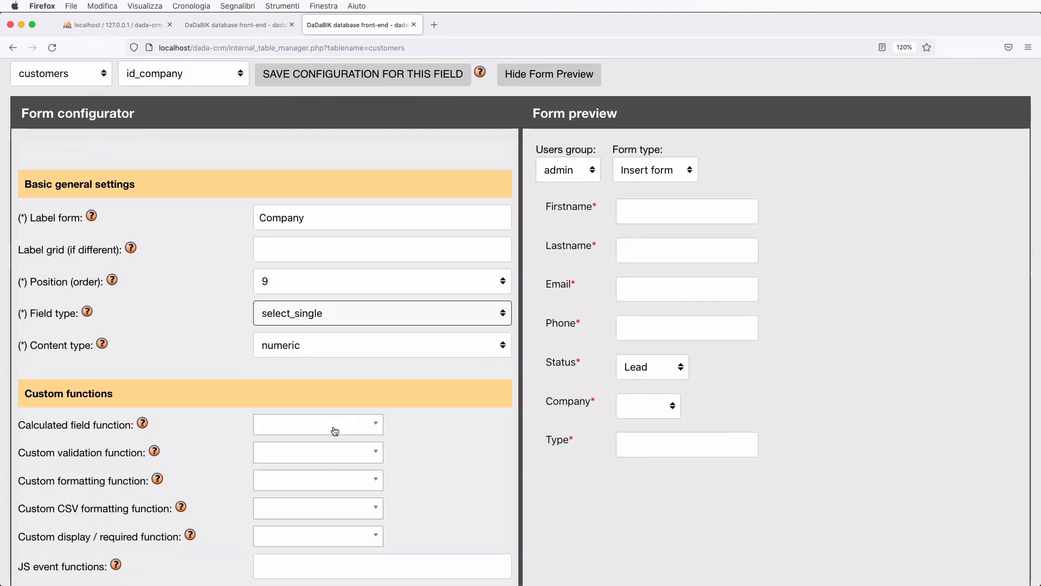
scroll(333, 430, "down", 6)
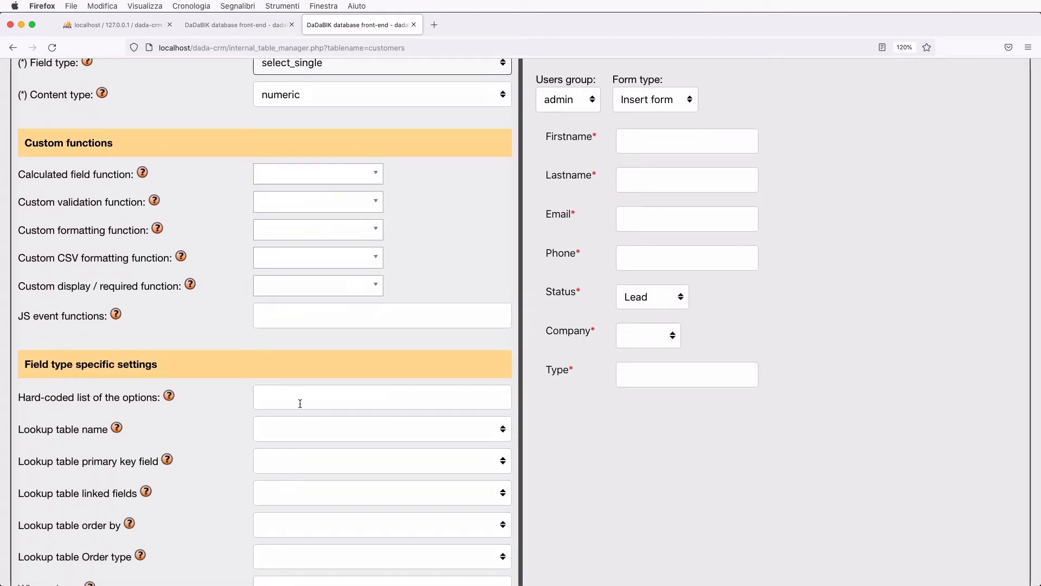
scroll(300, 404, "down", 2)
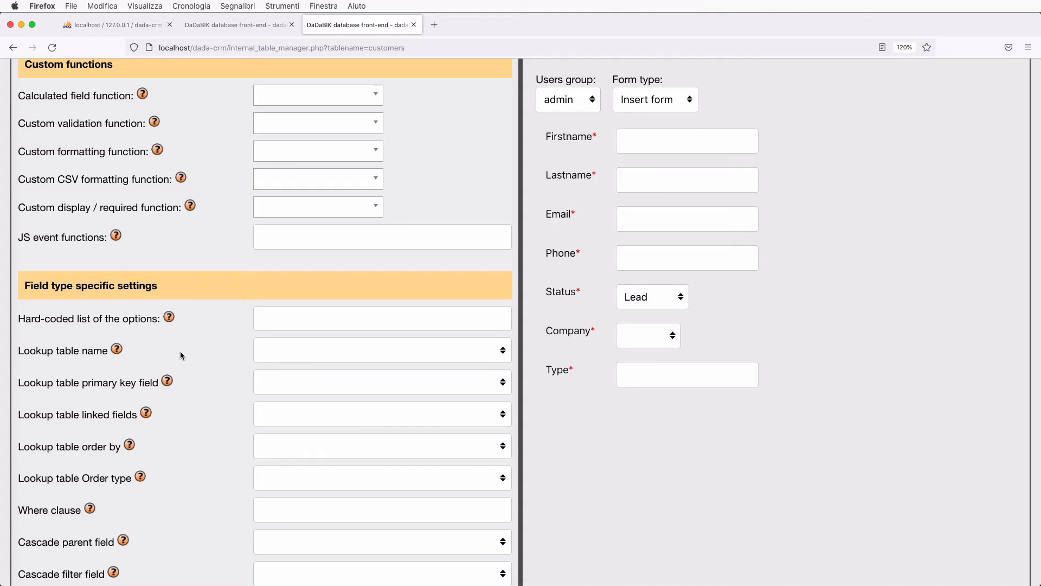
left_click(278, 355)
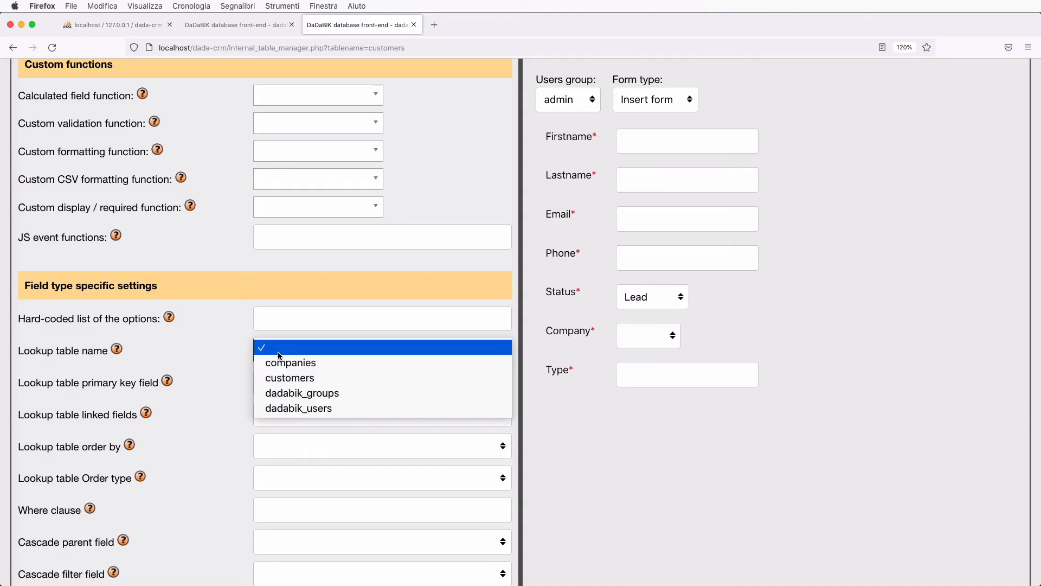
left_click(304, 368)
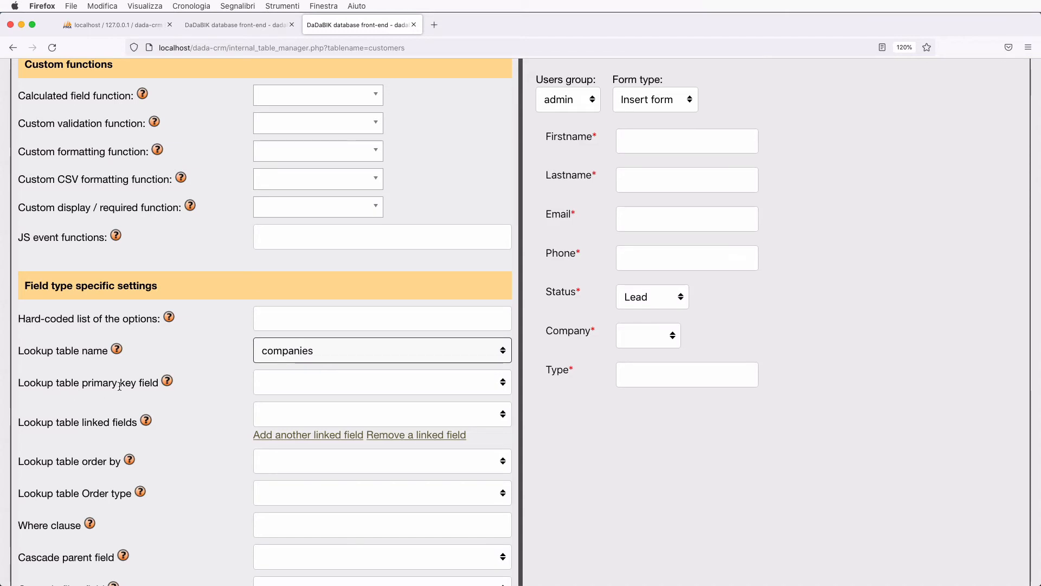
left_click(298, 387)
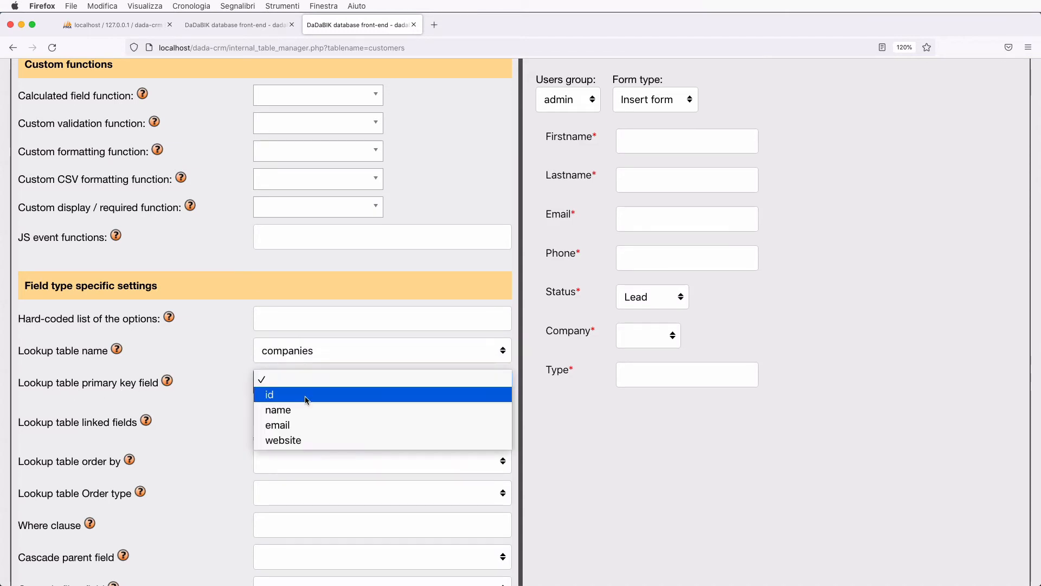
left_click(304, 400)
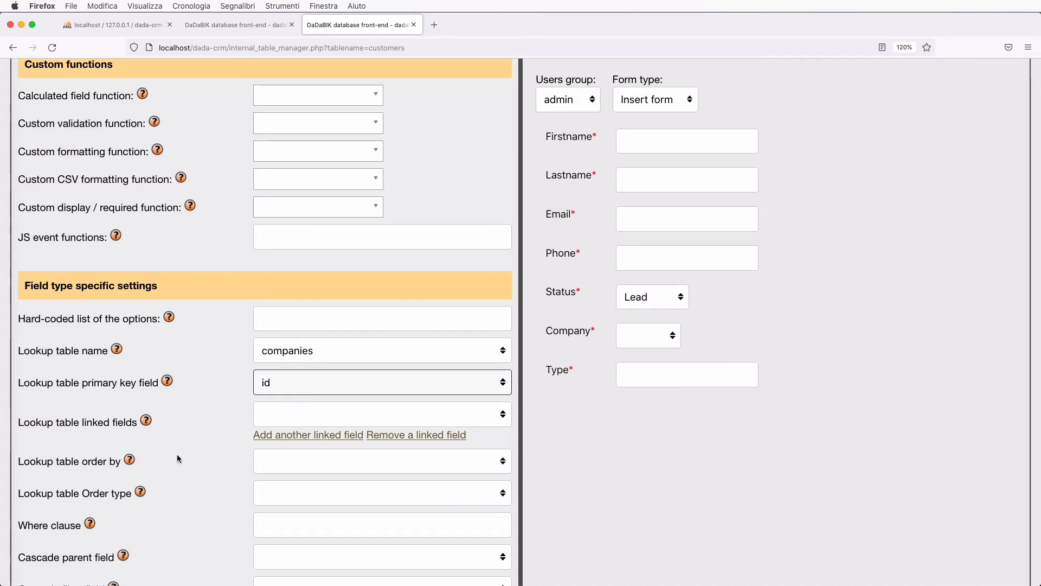
- Set name and email as the lookup's linked fields and check the preview dropdown
scroll(177, 458, "down", 2)
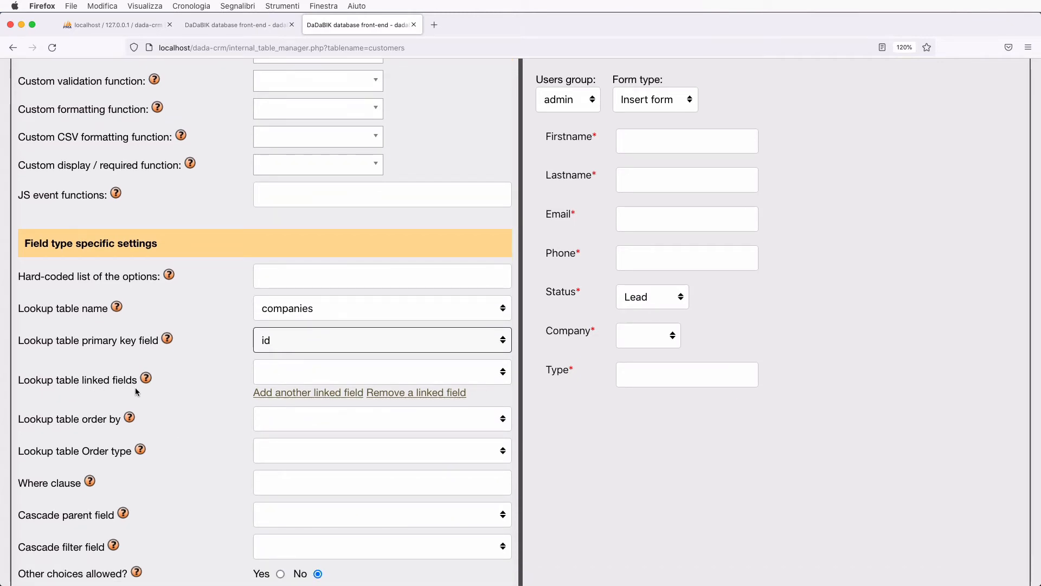
left_click(282, 374)
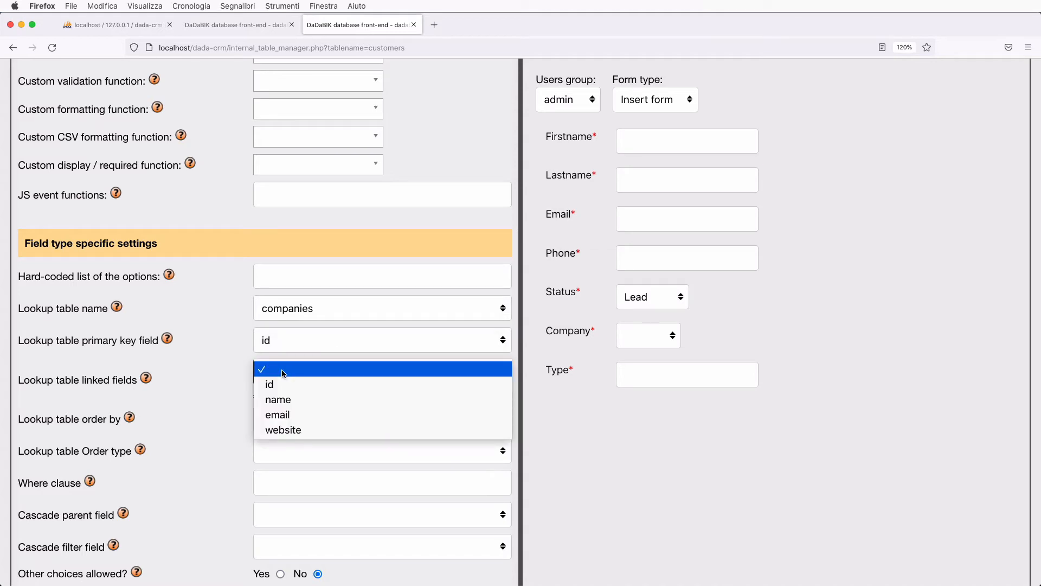
left_click(283, 371)
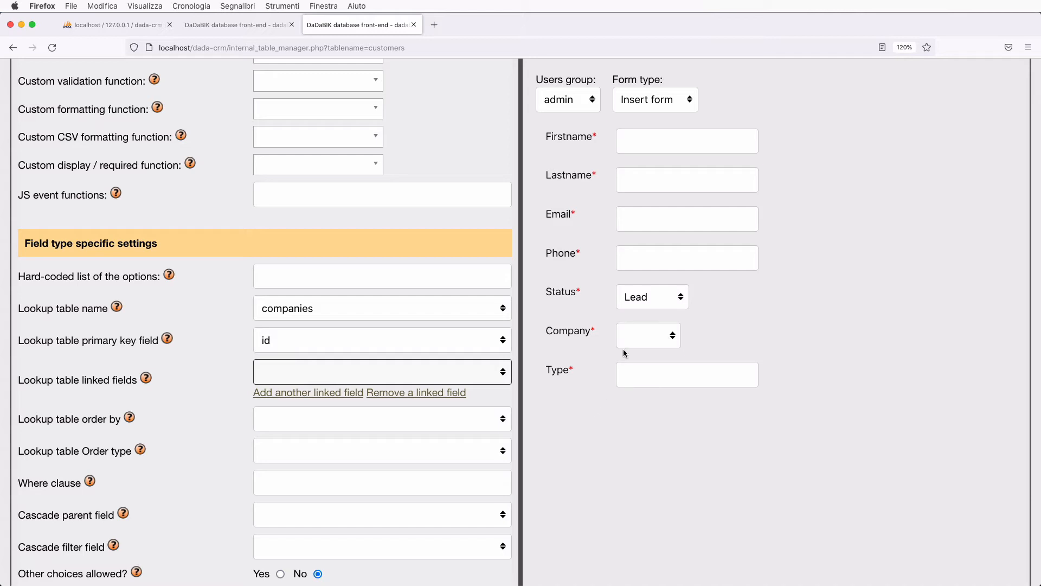
left_click(389, 374)
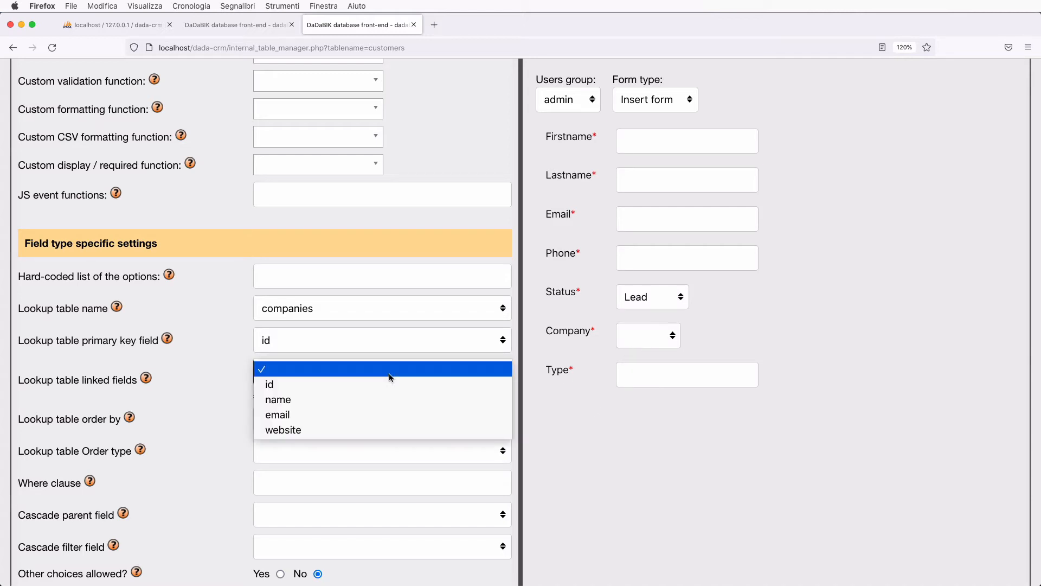
left_click(389, 403)
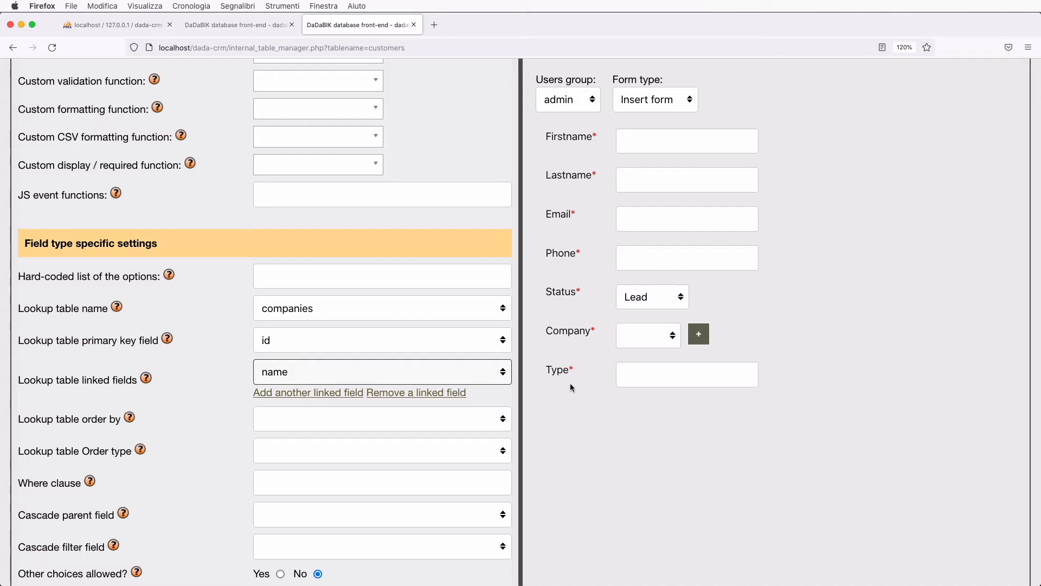
left_click(326, 400)
left_click(326, 399)
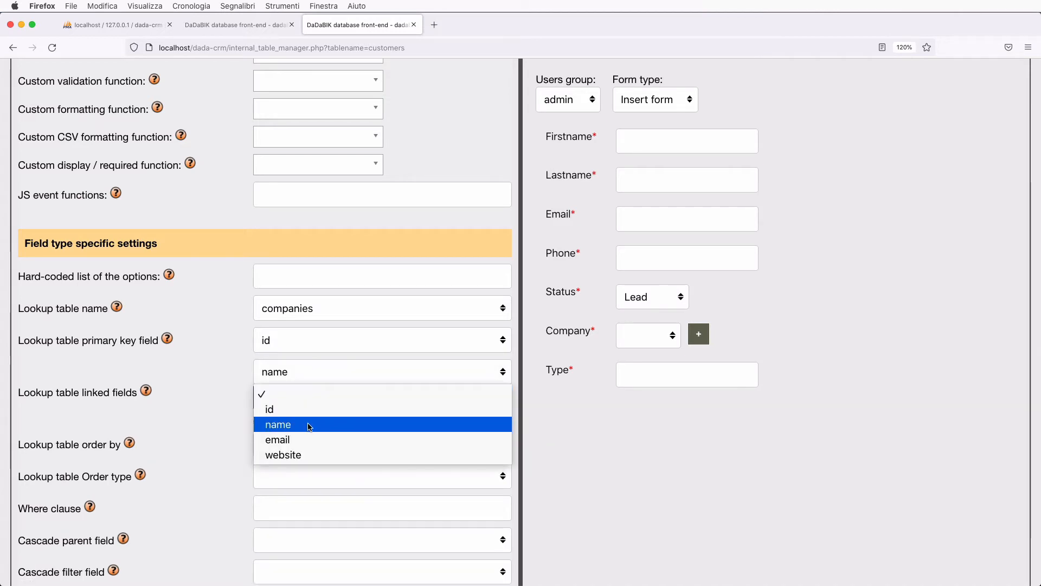
left_click(308, 443)
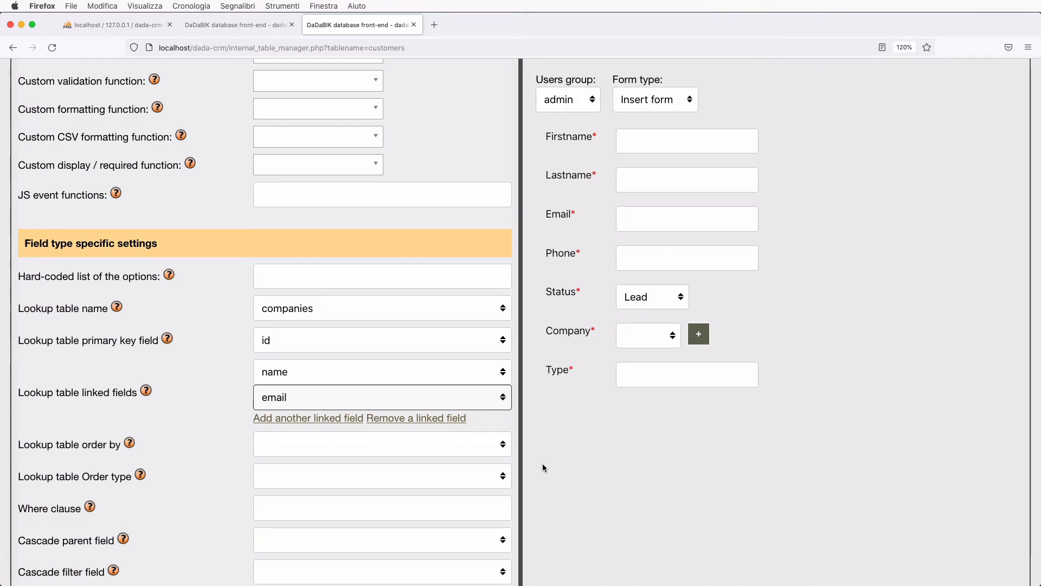
left_click(663, 339)
left_click(663, 338)
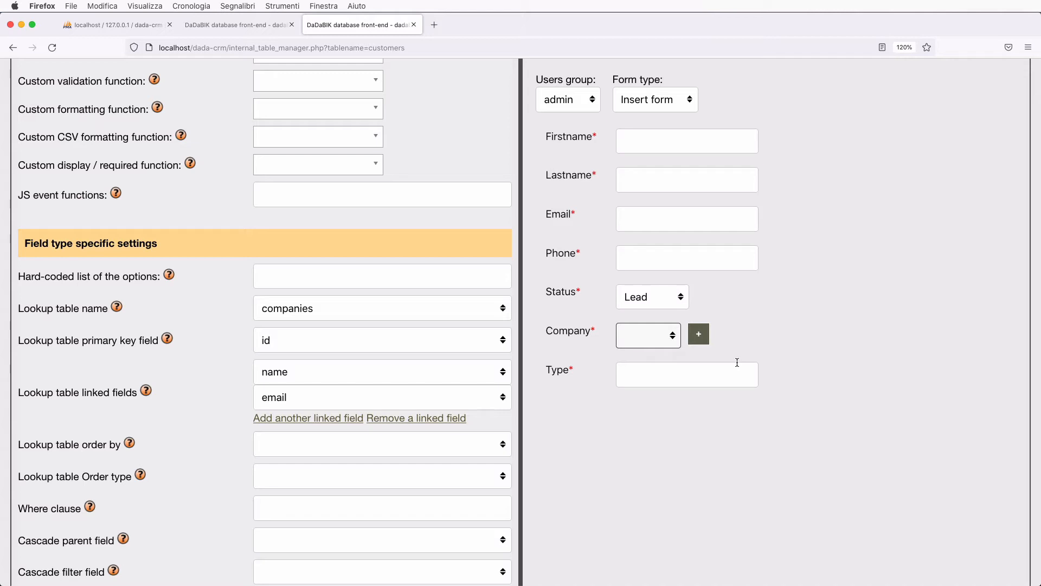
- Remove email so only name is linked, and save the Company field configuration
left_click(416, 418)
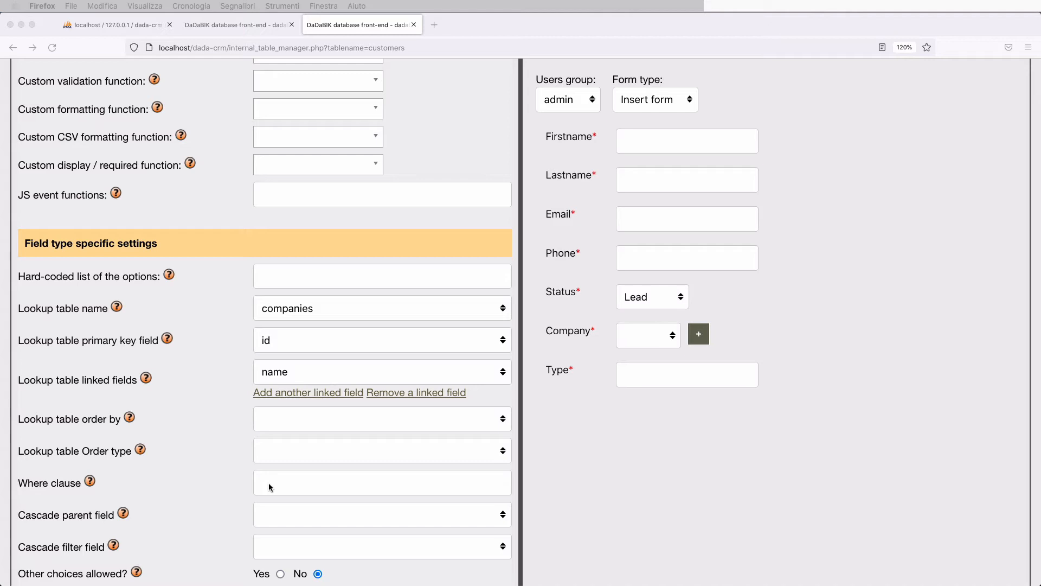
scroll(268, 483, "up", 10)
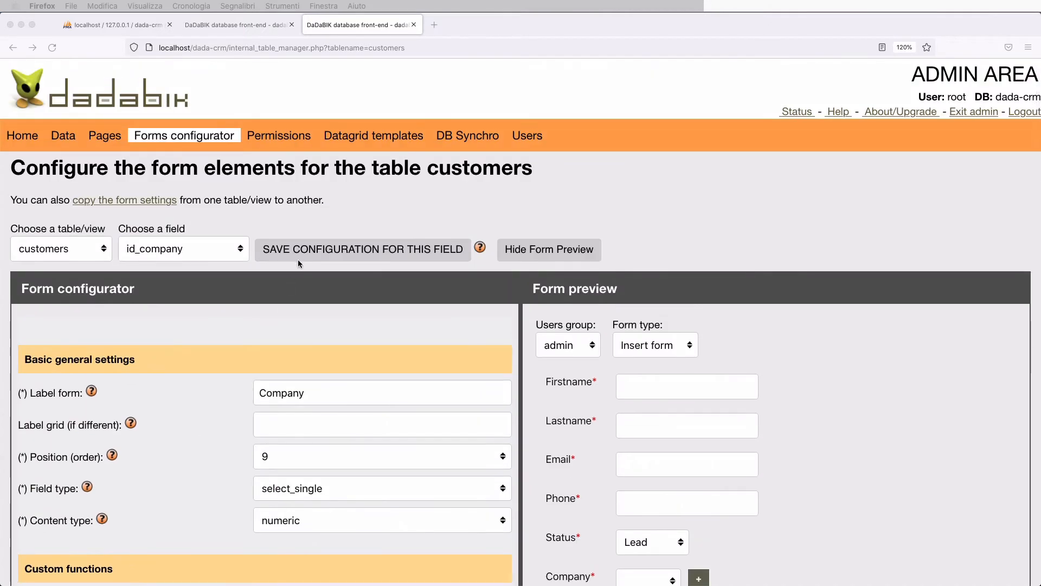
left_click(303, 257)
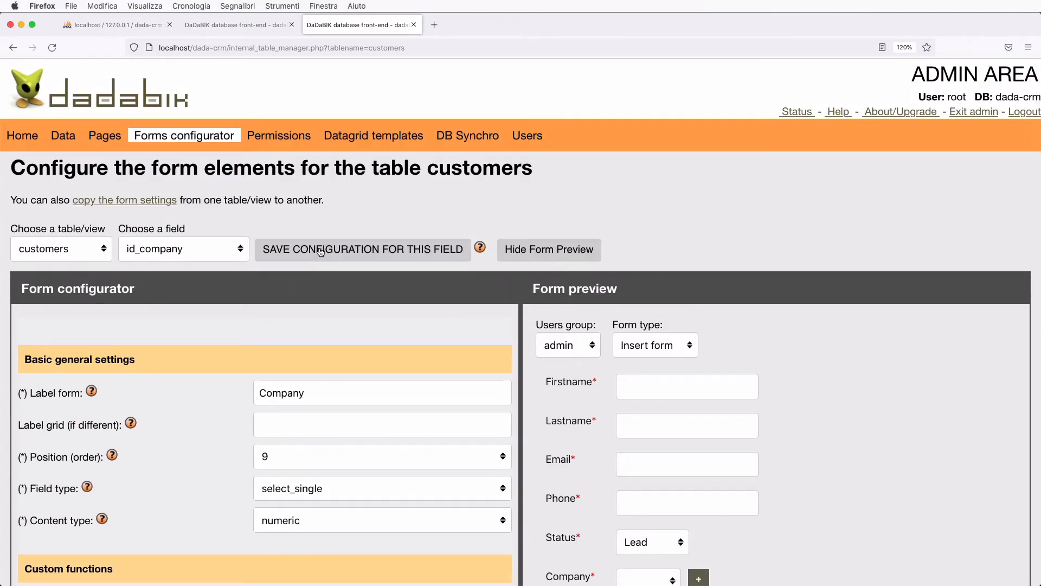
left_click(325, 253)
scroll(376, 400, "down", 8)
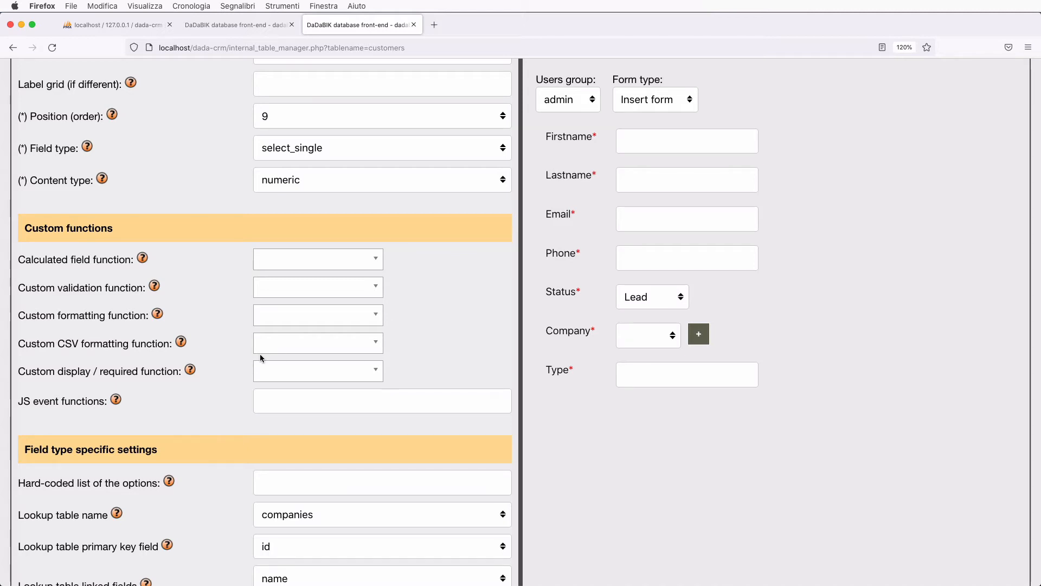
scroll(259, 353, "up", 3)
left_click(181, 66)
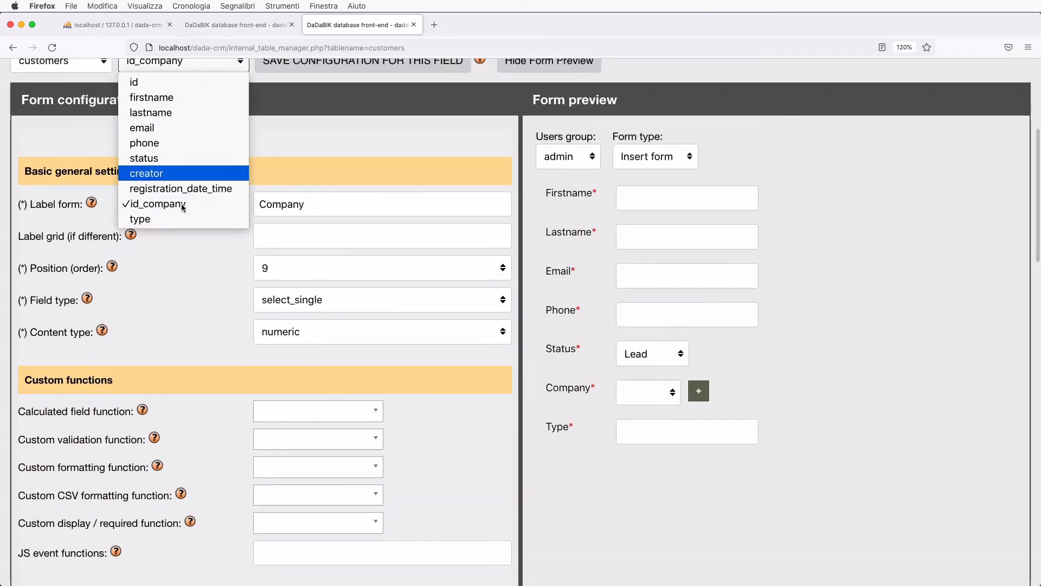
- Make the type field a select_single_radio with hard-coded options ~Individual~Company~
left_click(183, 224)
scroll(326, 349, "down", 7)
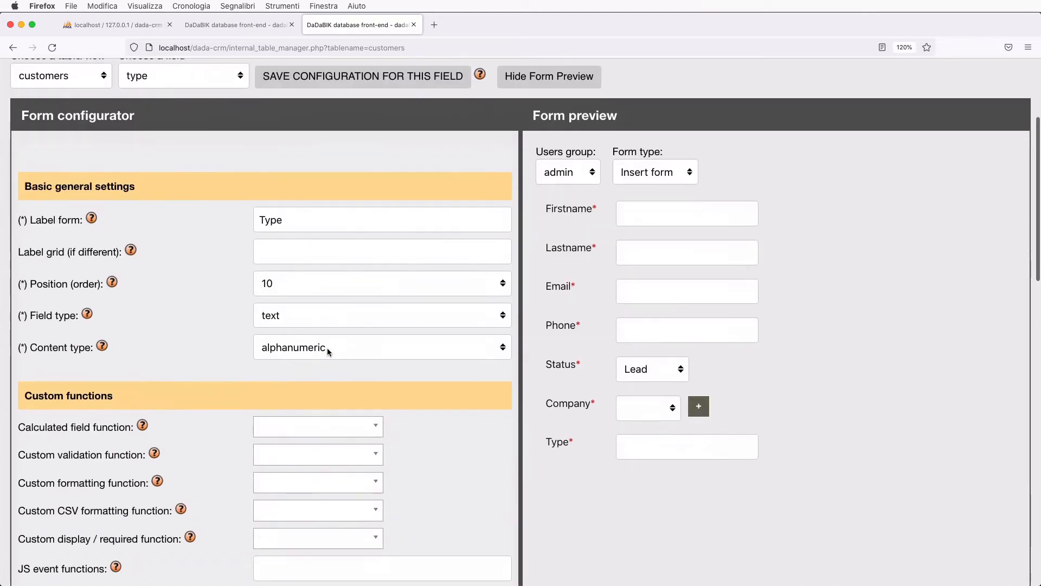
scroll(328, 349, "up", 2)
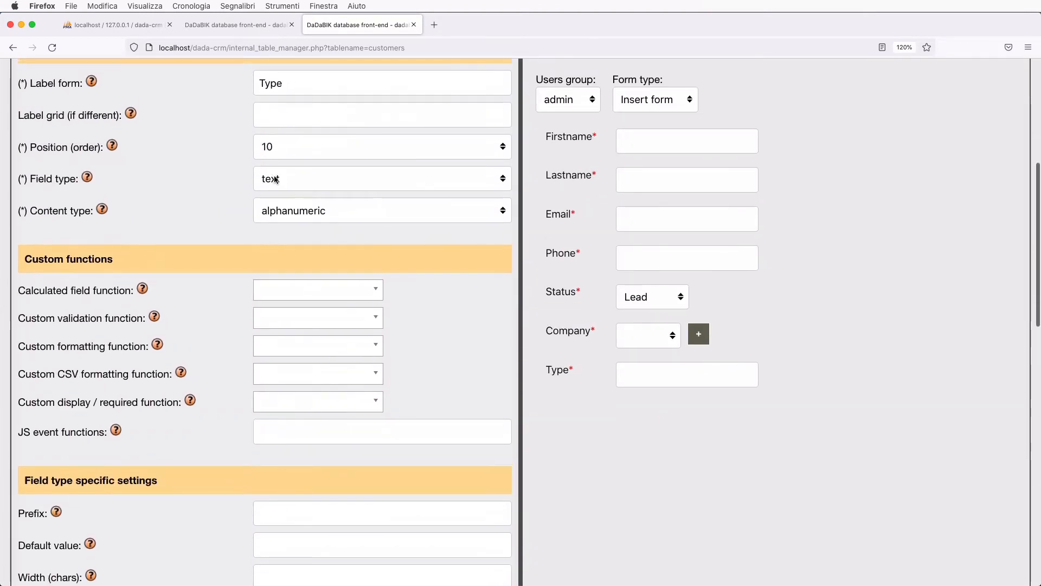
left_click(273, 178)
left_click(336, 303)
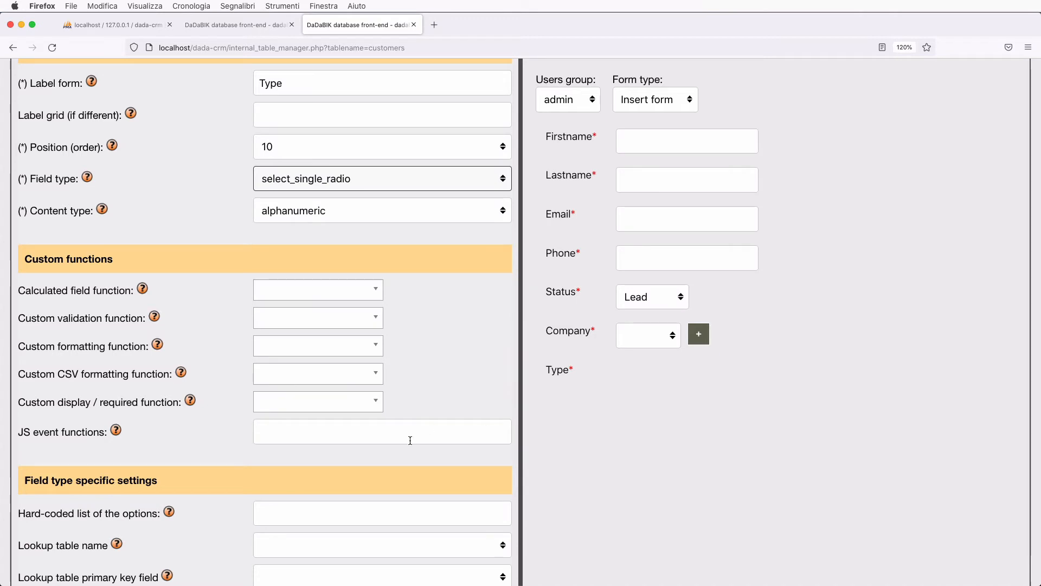
scroll(336, 440, "down", 2)
left_click(320, 441)
type("~")
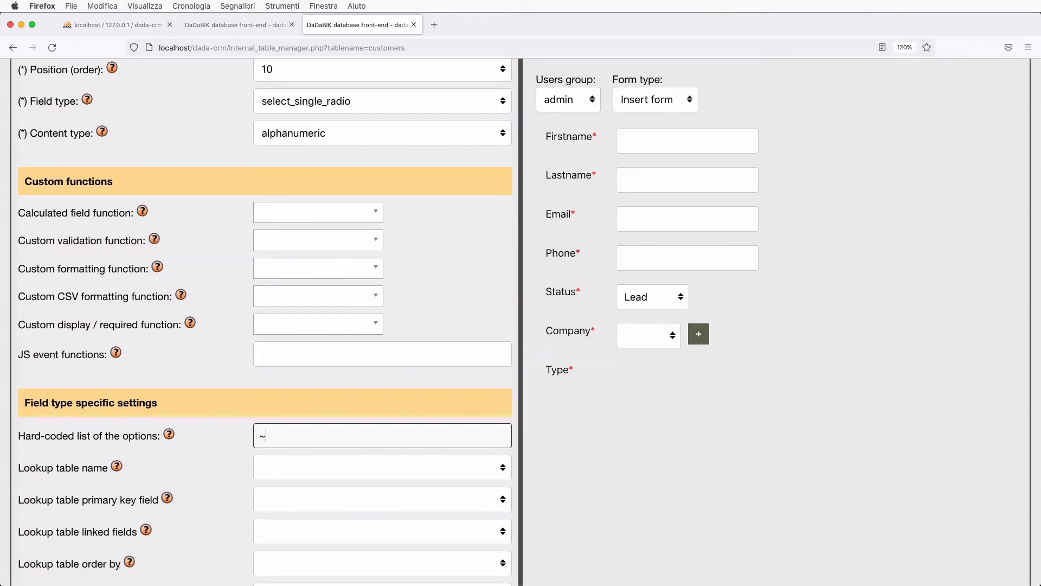
type("Individual")
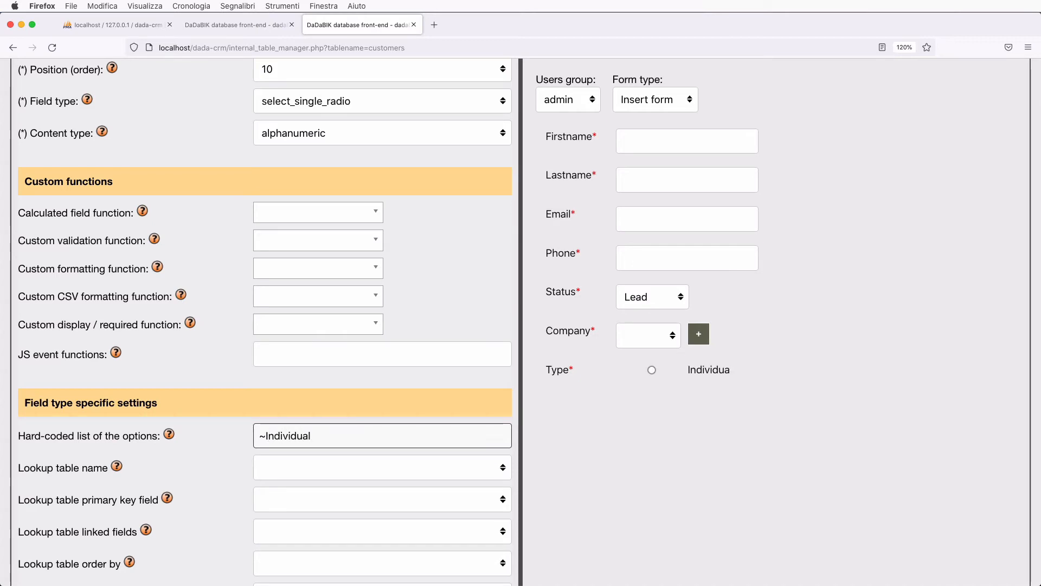
type("~Company~")
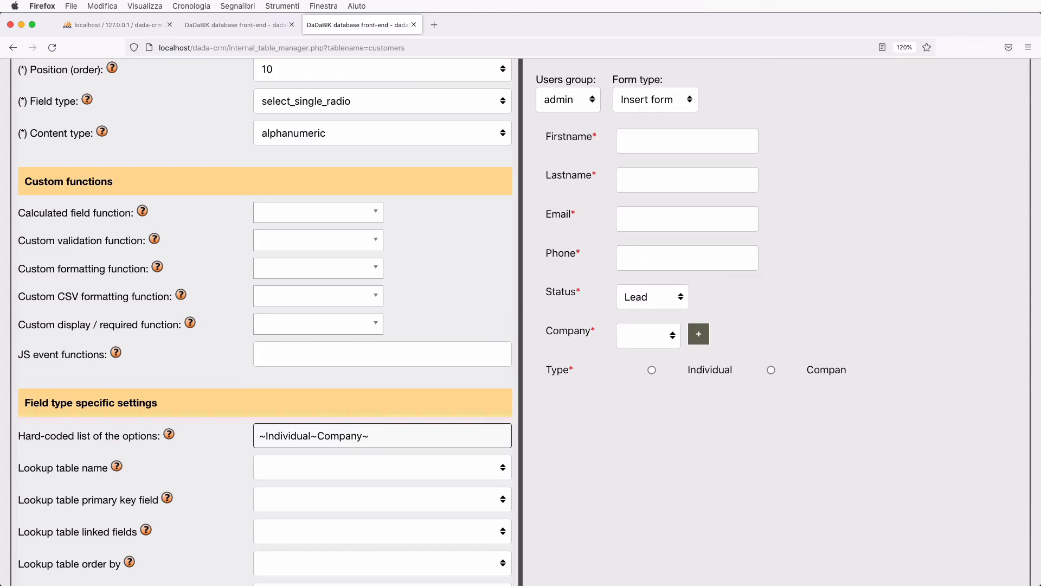
- Set Individual as the Type field's default value and save the field
scroll(288, 282, "down", 5)
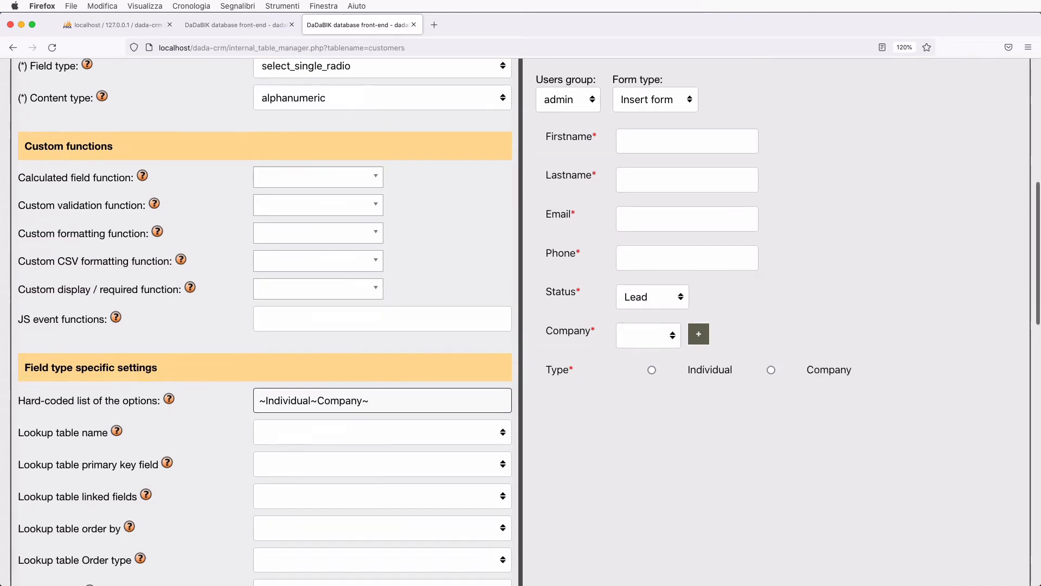
double_click(295, 265)
key("ctrl+c")
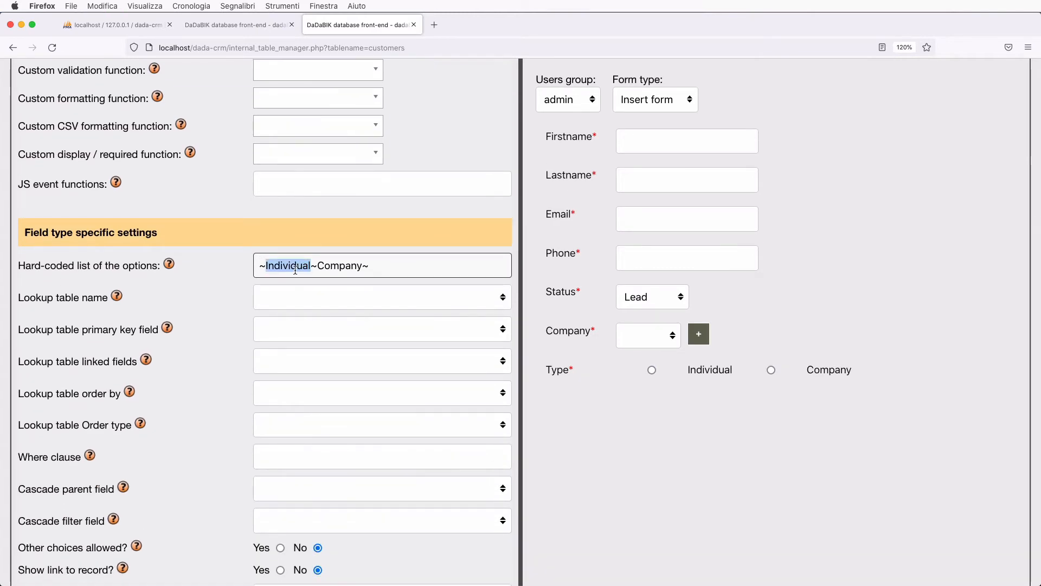
scroll(311, 443, "down", 3)
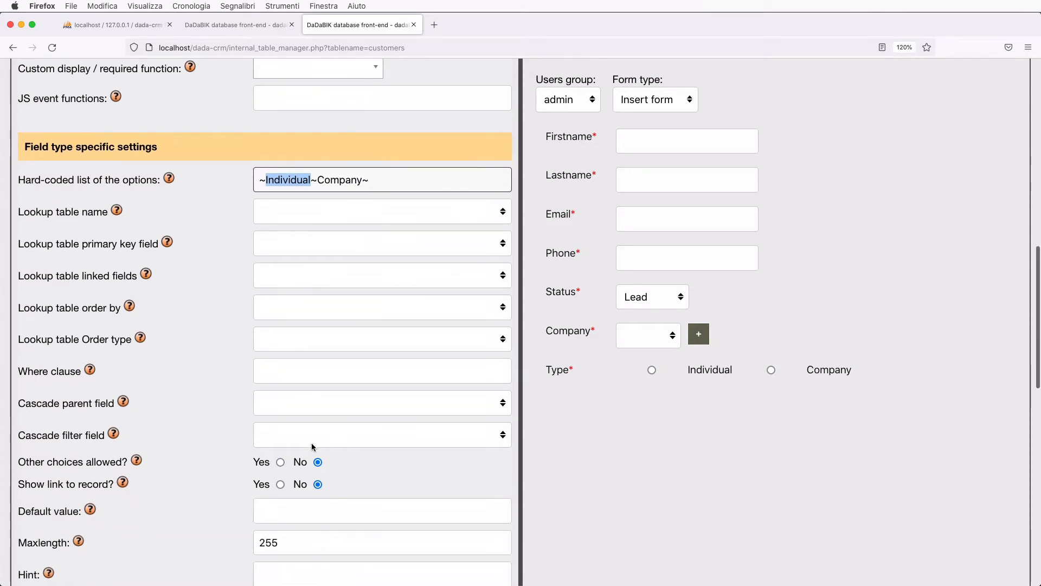
left_click(285, 501)
key("ctrl+v")
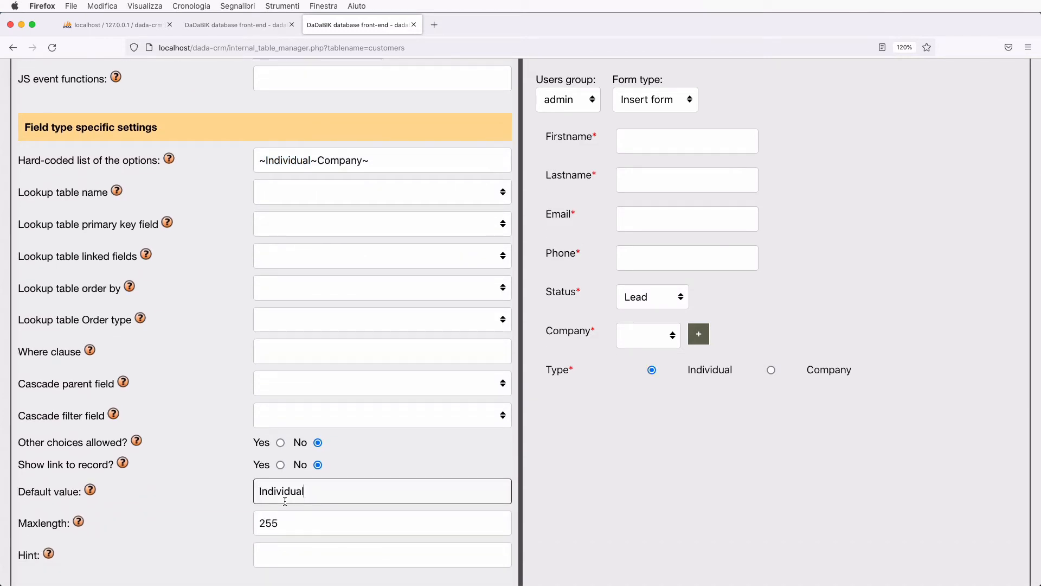
left_click(388, 165)
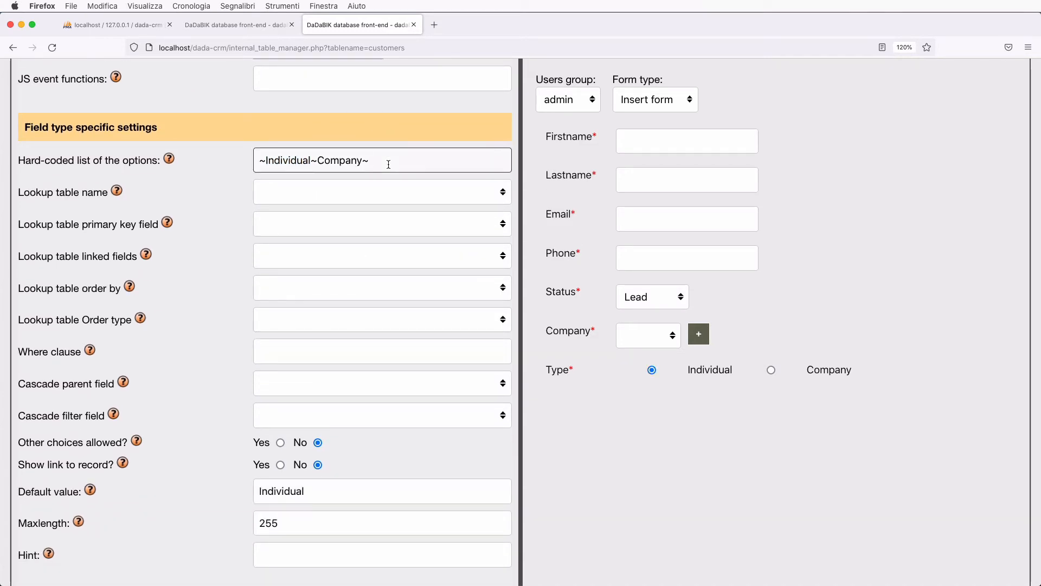
key("Return")
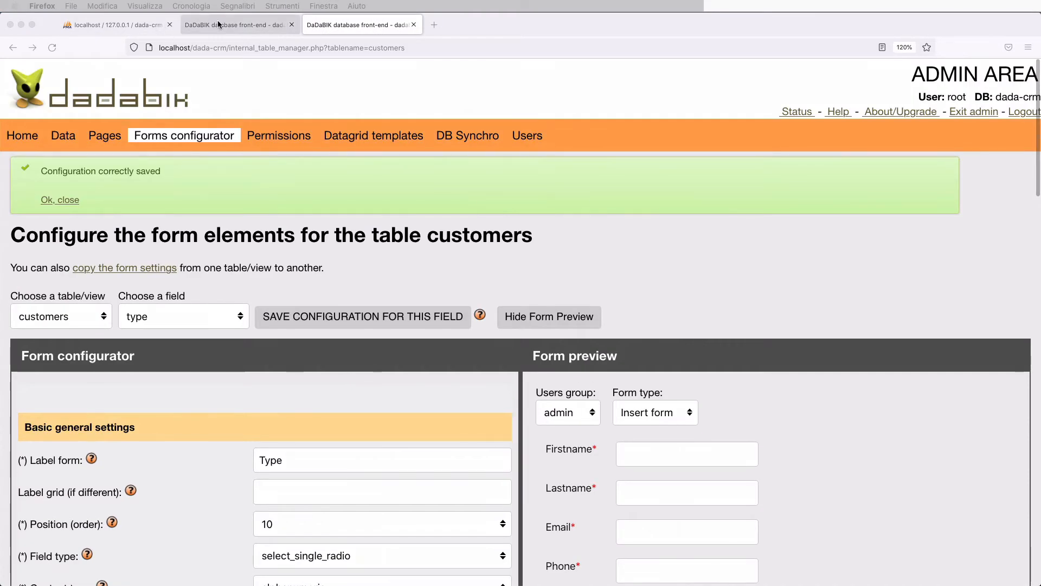
- Start a new record in the front-end customers section
left_click(219, 24)
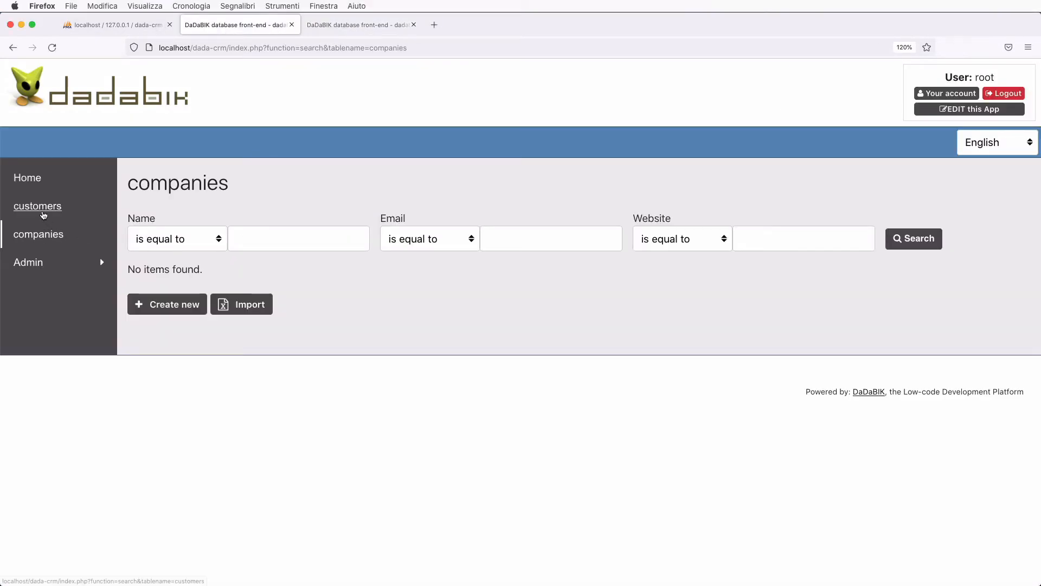
left_click(38, 207)
left_click(266, 189)
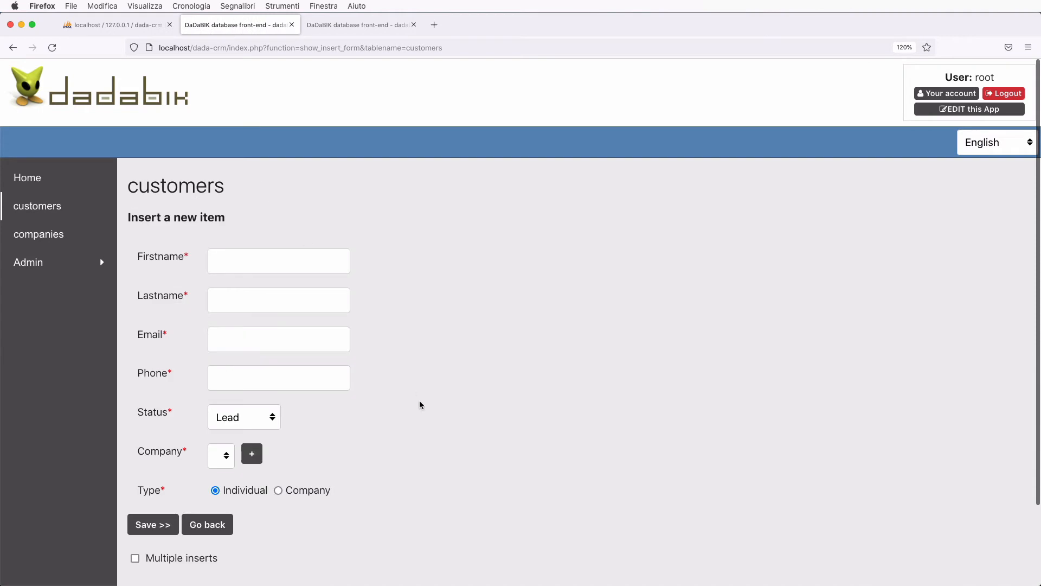
scroll(420, 404, "down", 2)
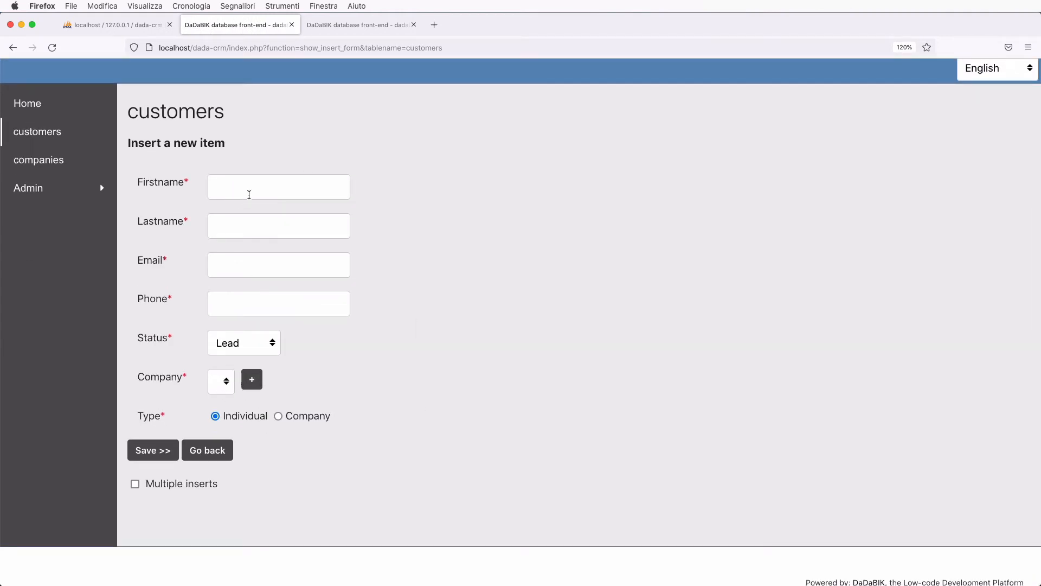
- Fill in placeholder first and last names, an email and a phone number; check the empty company list
left_click(249, 195)
type("fsadfdsa")
left_click(243, 228)
type("fasfsd")
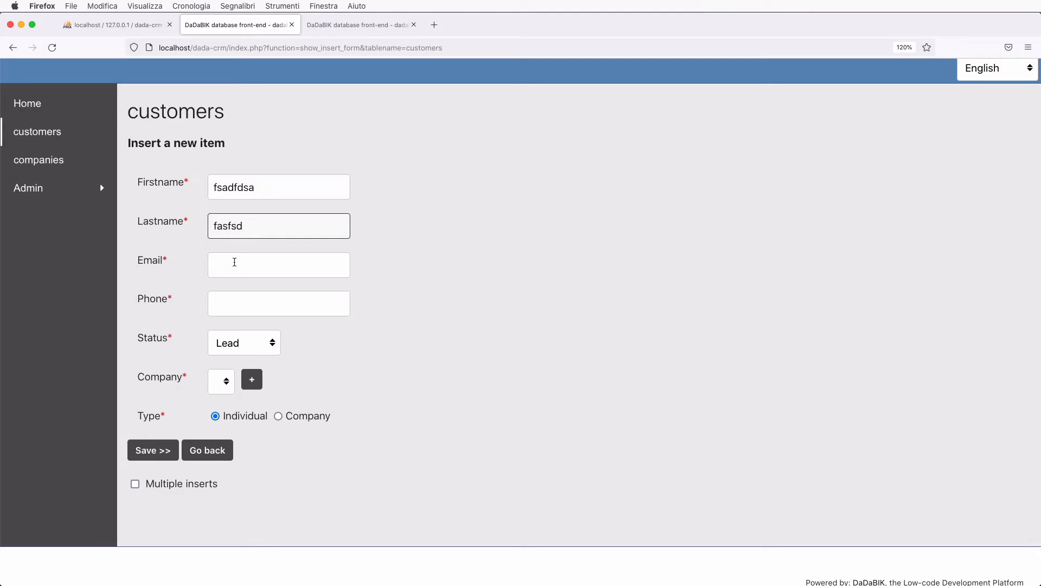
left_click(234, 262)
type("a@a")
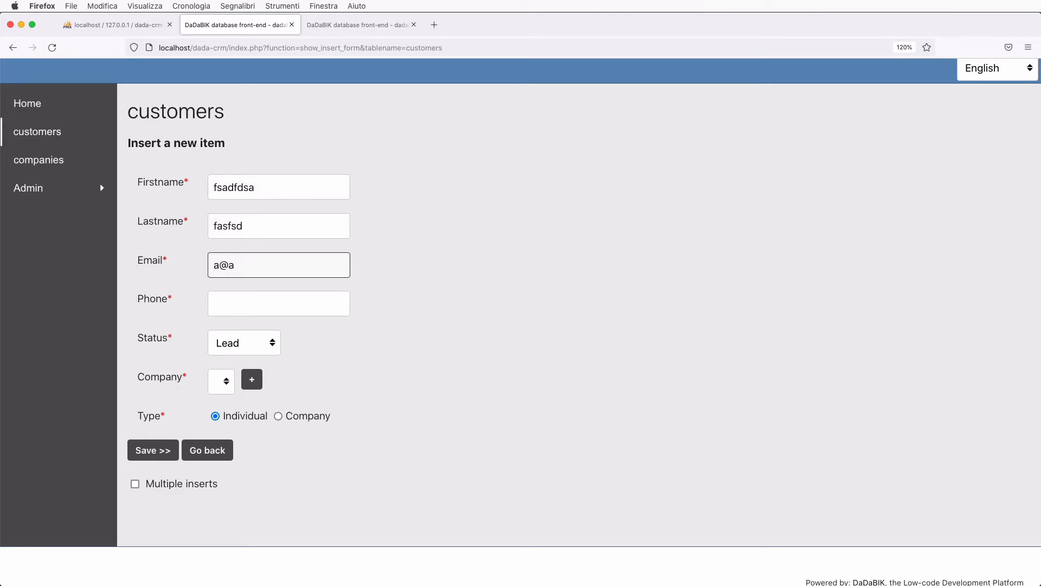
type(".com")
key("Tab")
type("+398989")
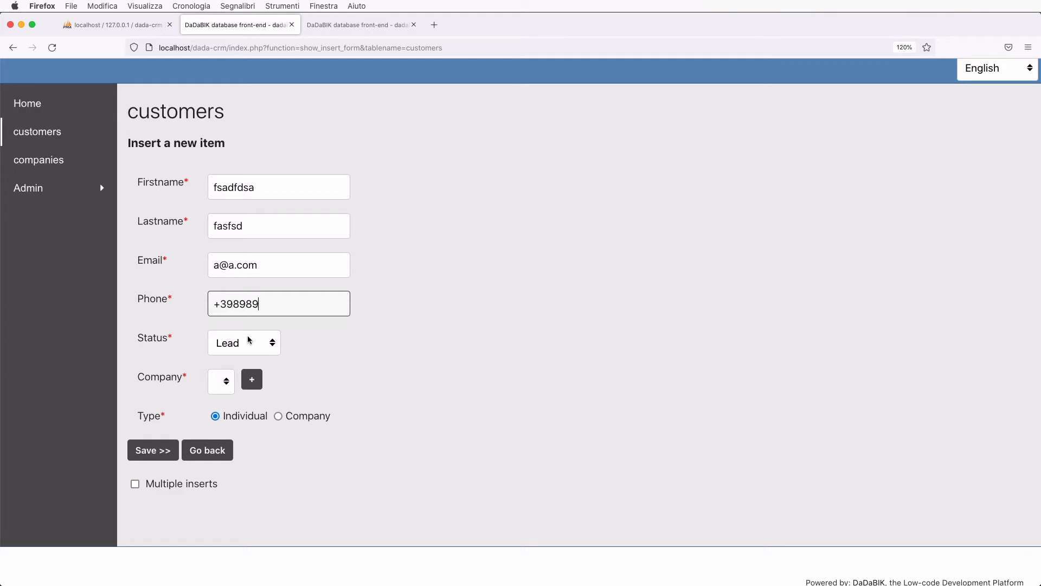
left_click(220, 385)
left_click(220, 386)
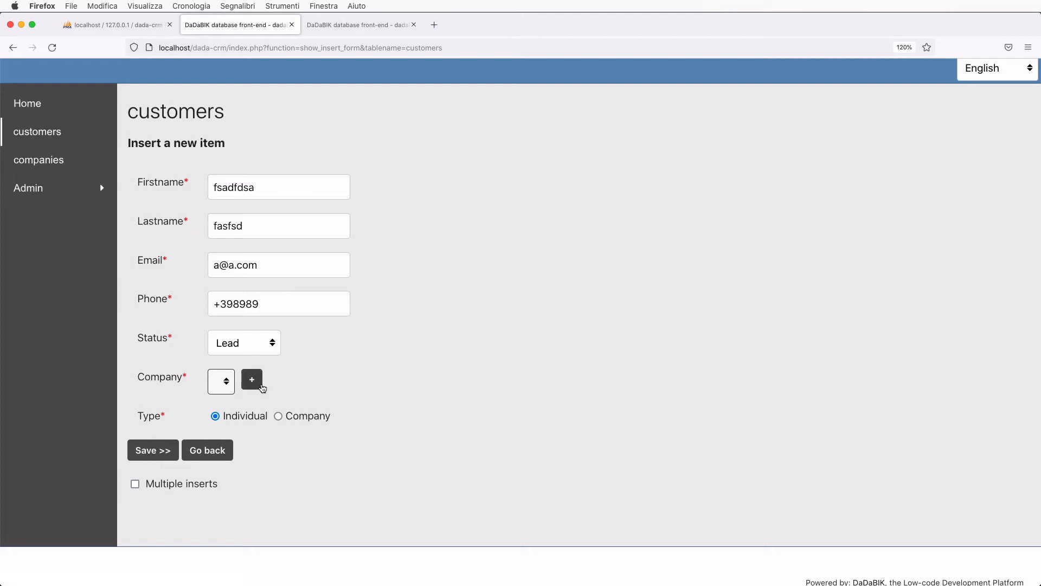
left_click(257, 385)
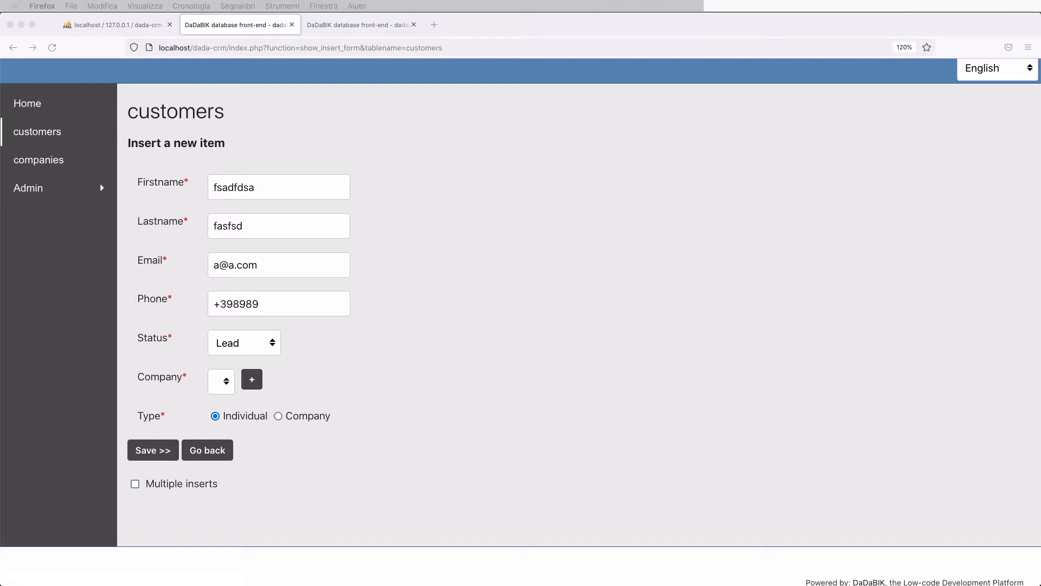
left_click_drag(618, 161, 517, 105)
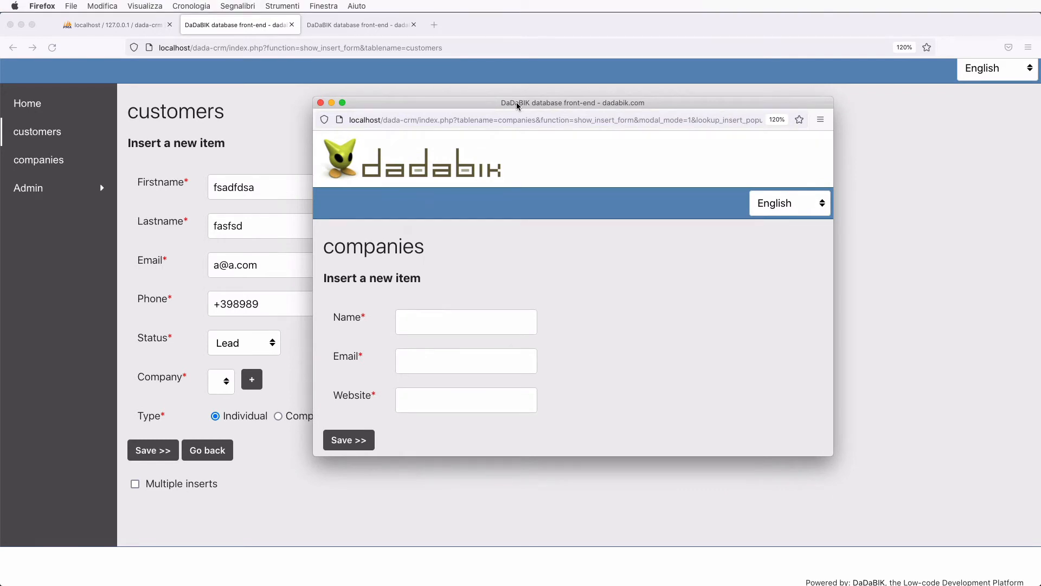
left_click_drag(516, 105, 466, 86)
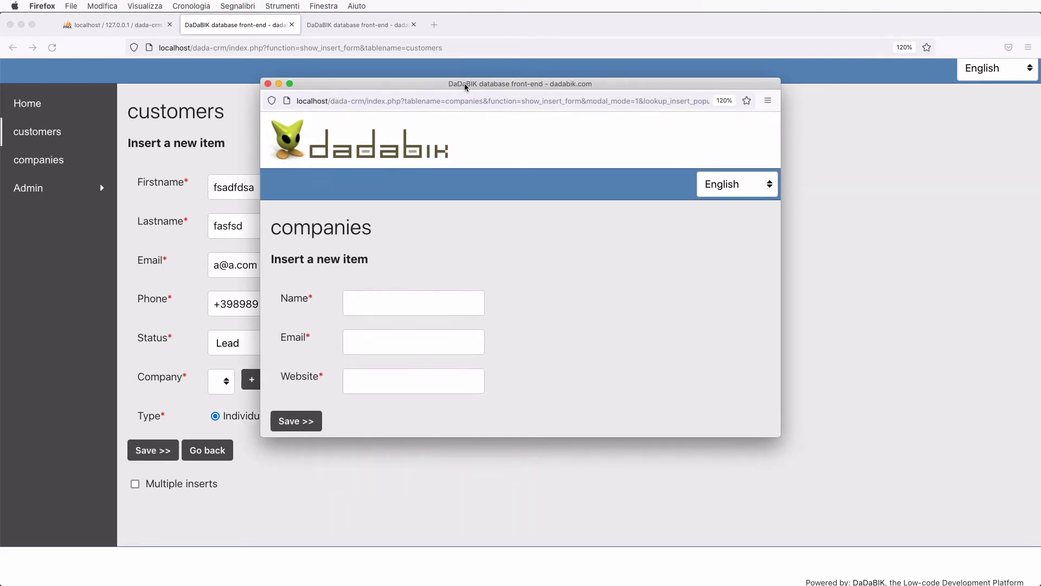
left_click(379, 310)
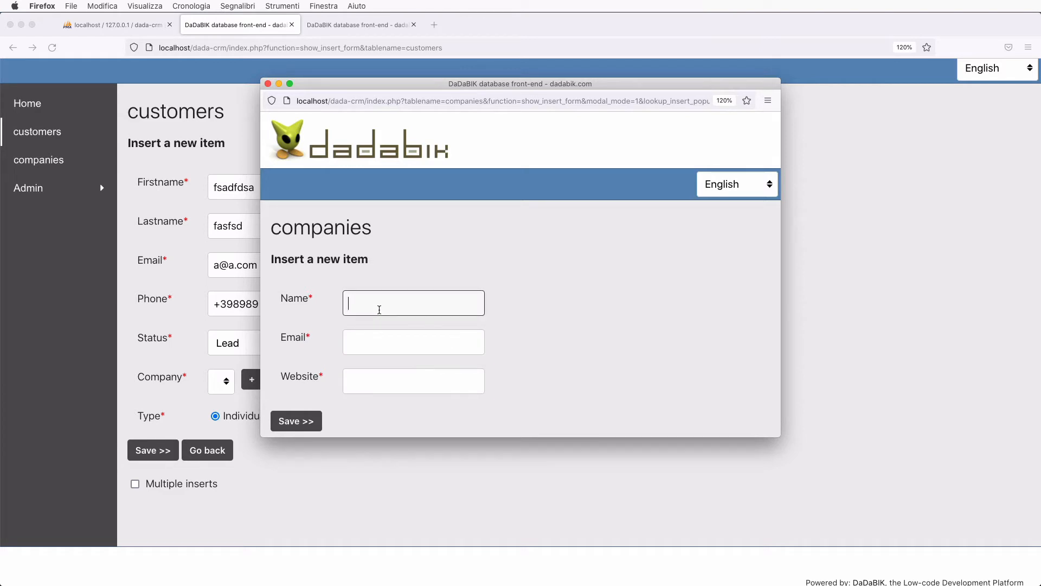
type("Apple")
key("Tab")
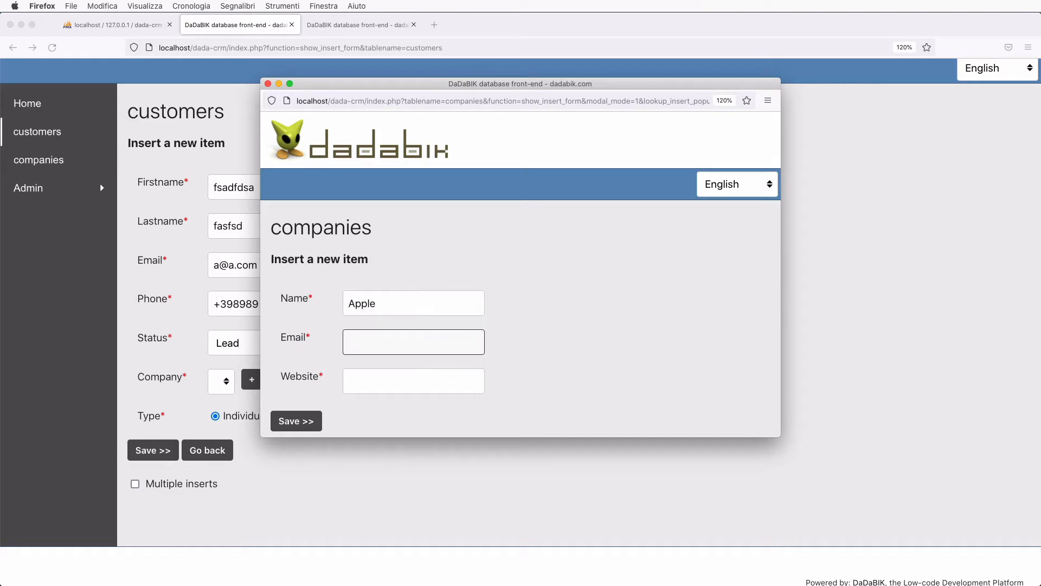
key("Tab")
type("https")
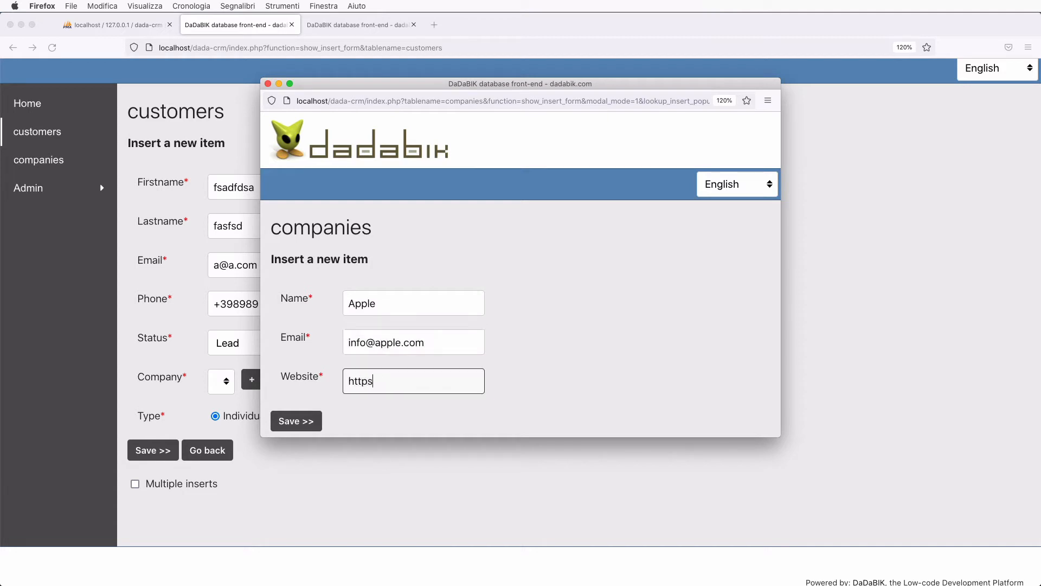
type("://apple.com")
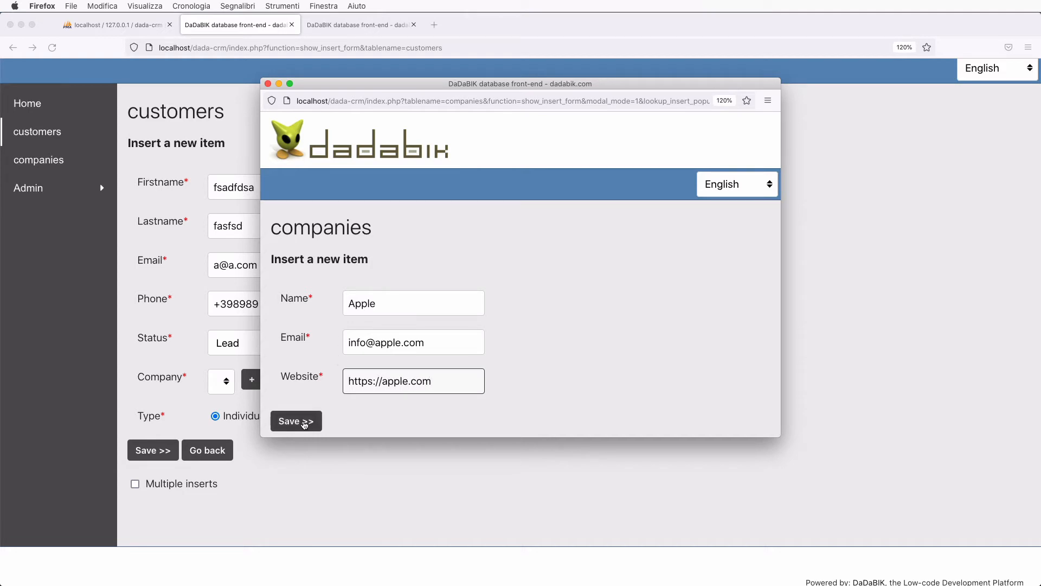
left_click(304, 424)
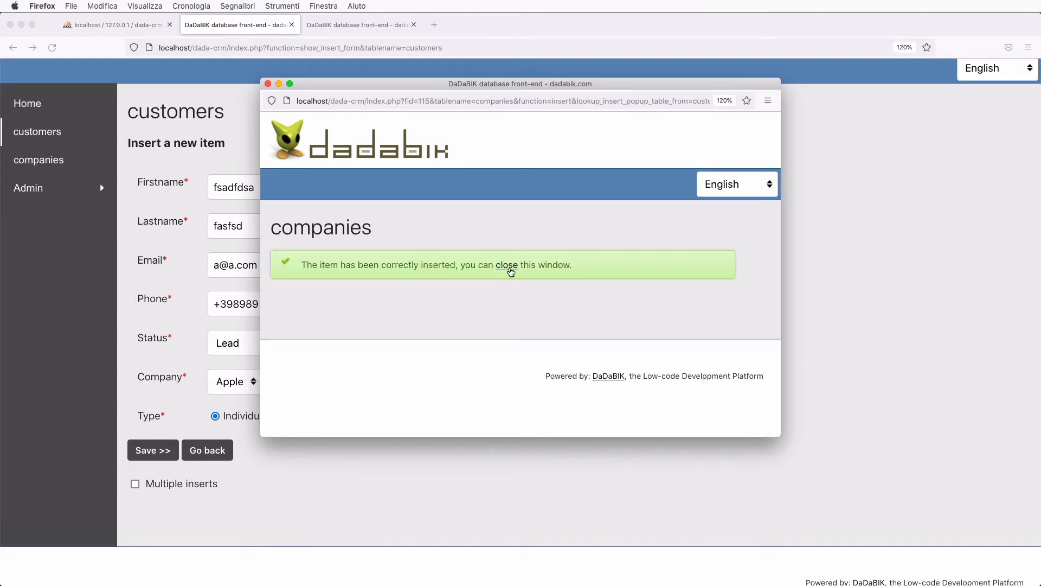
left_click(507, 265)
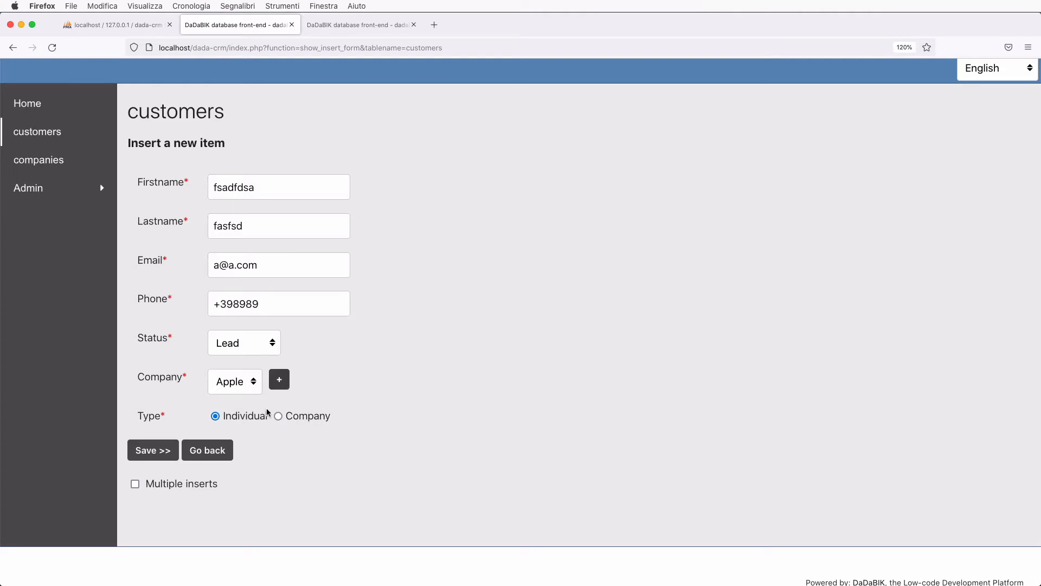
- Set the customer's Type to Company, save the record, and view the companies list
left_click(278, 416)
left_click(153, 455)
scroll(340, 479, "down", 3)
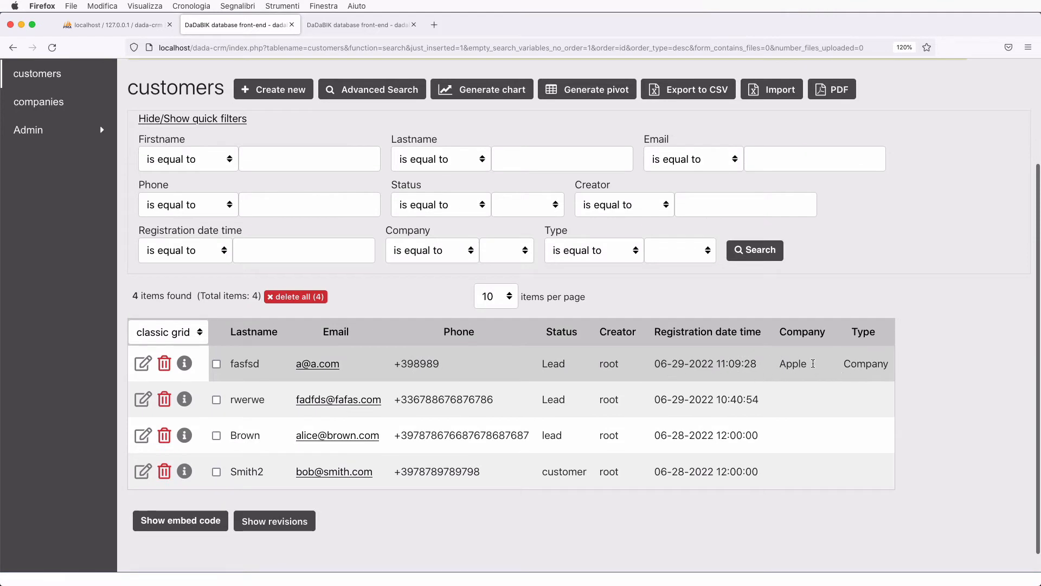
scroll(655, 410, "up", 3)
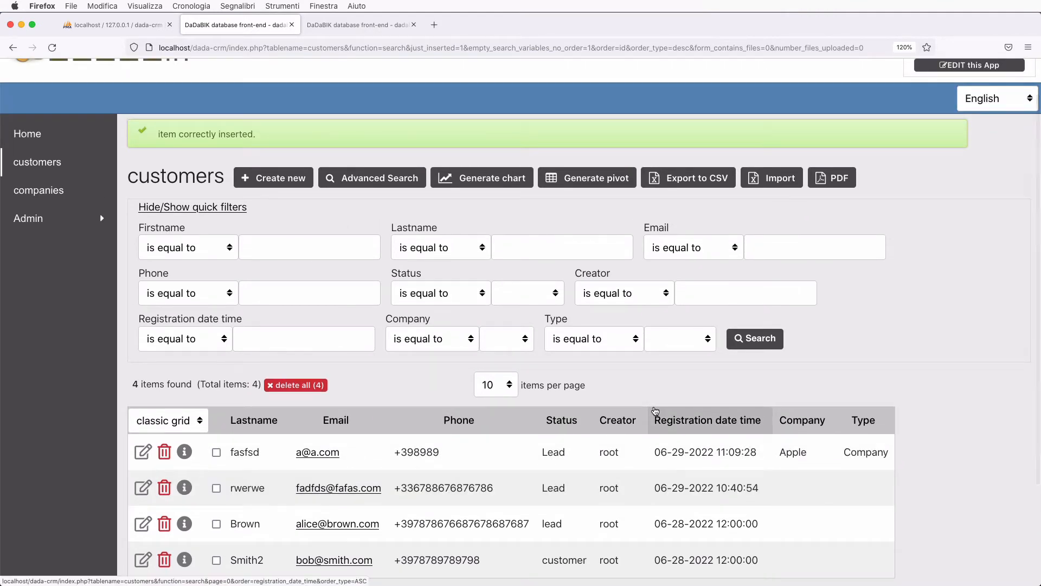
left_click(45, 193)
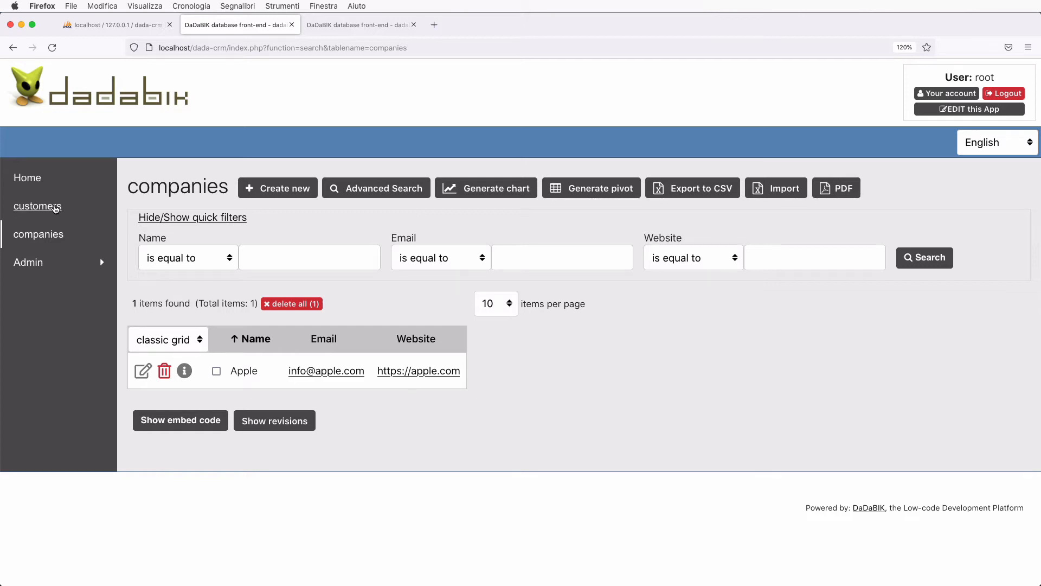
- Open the user groups list under Admin and delete the default group
left_click(28, 262)
left_click(45, 320)
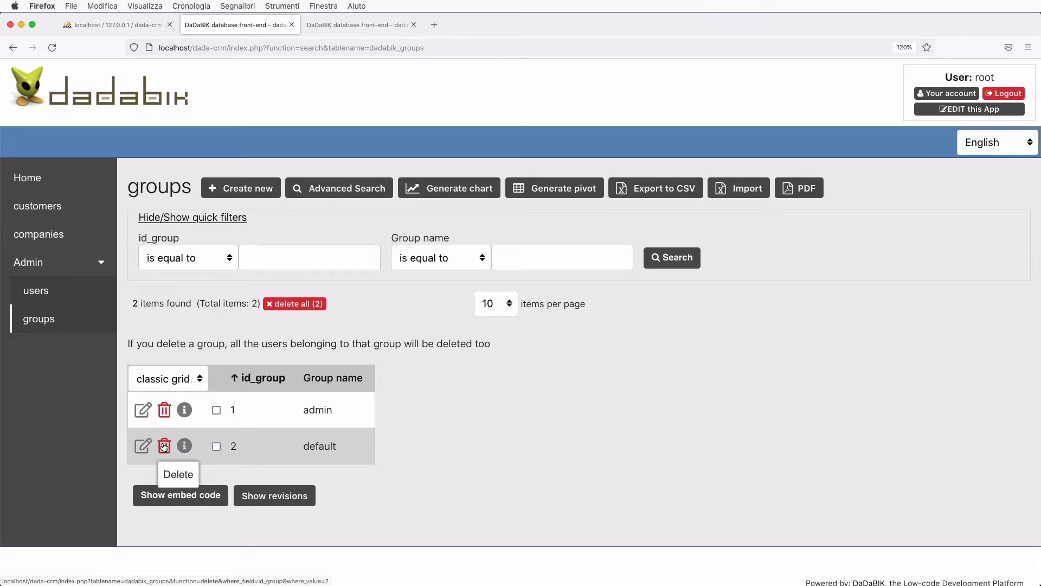
left_click(164, 447)
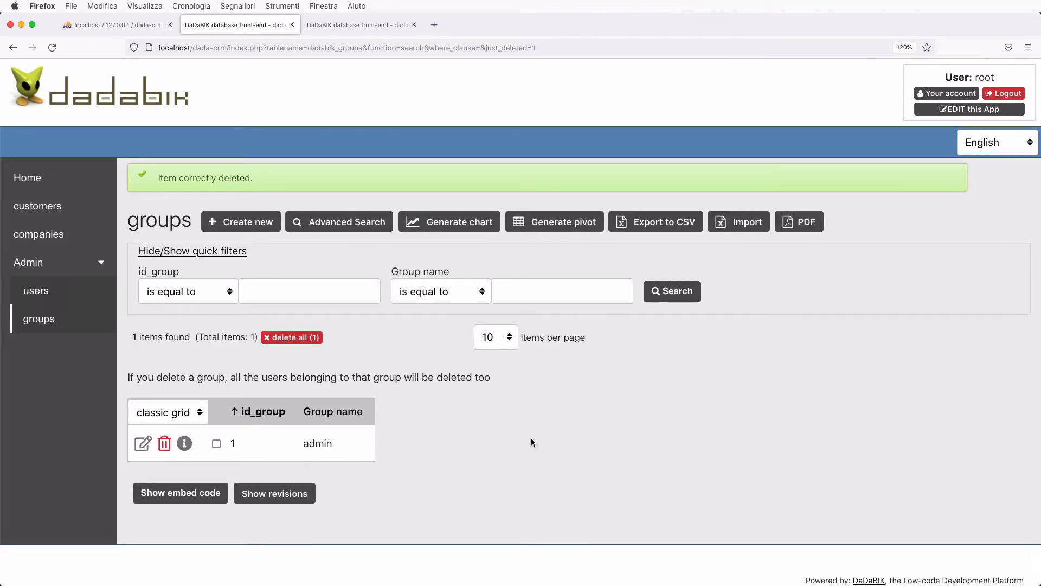
left_click(37, 291)
- Create a new user record with a sample username, matching first name and an e-mail address
left_click(225, 187)
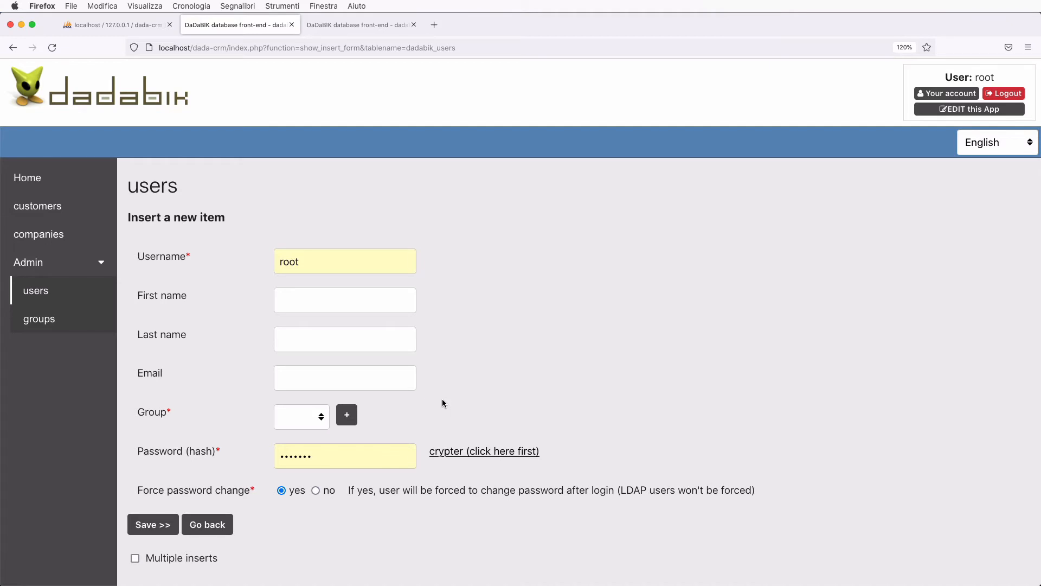
double_click(289, 262)
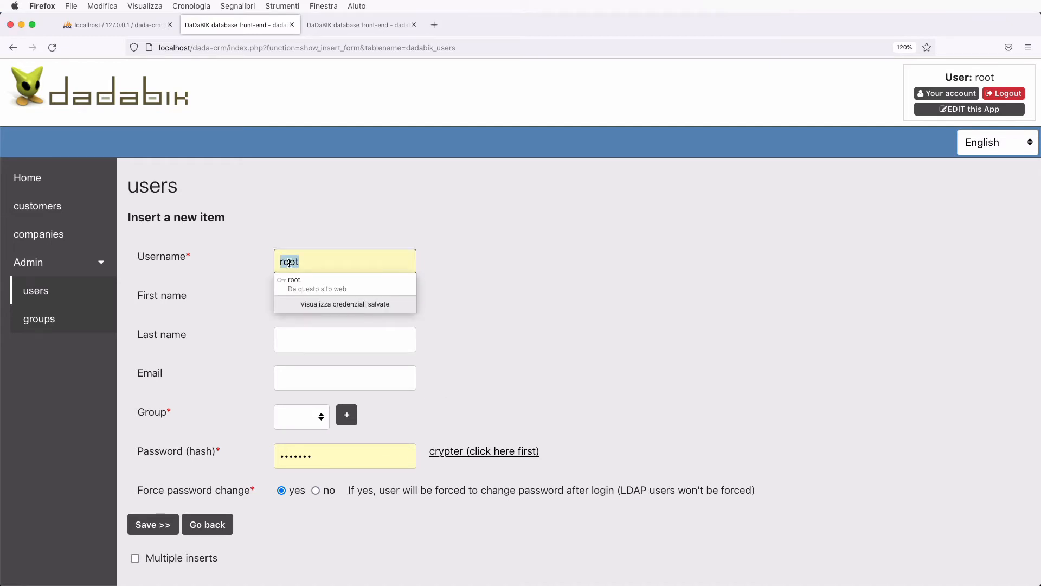
type("bob")
key("Tab")
type("bob")
key("Tab")
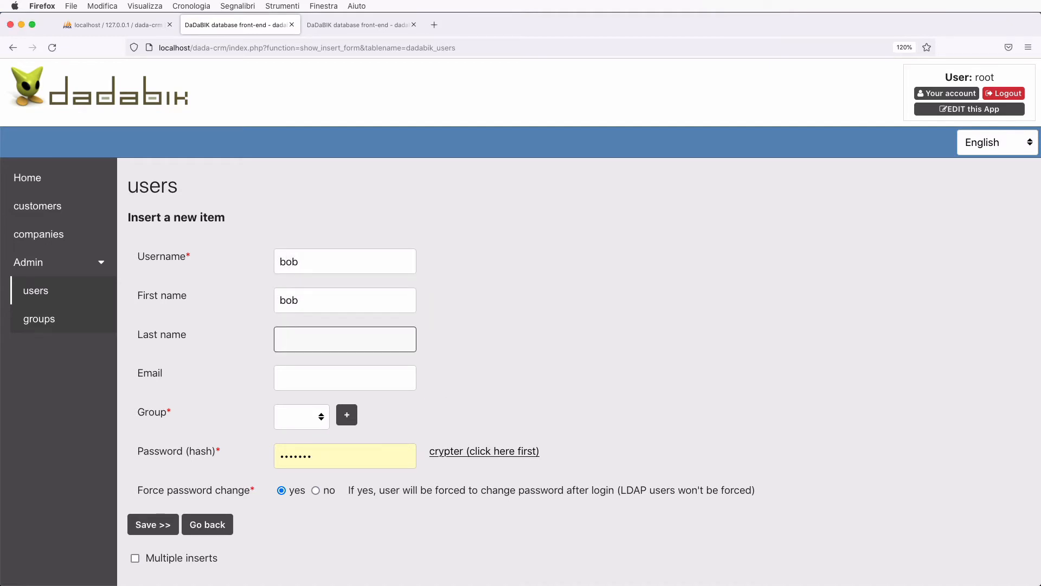
key("Tab")
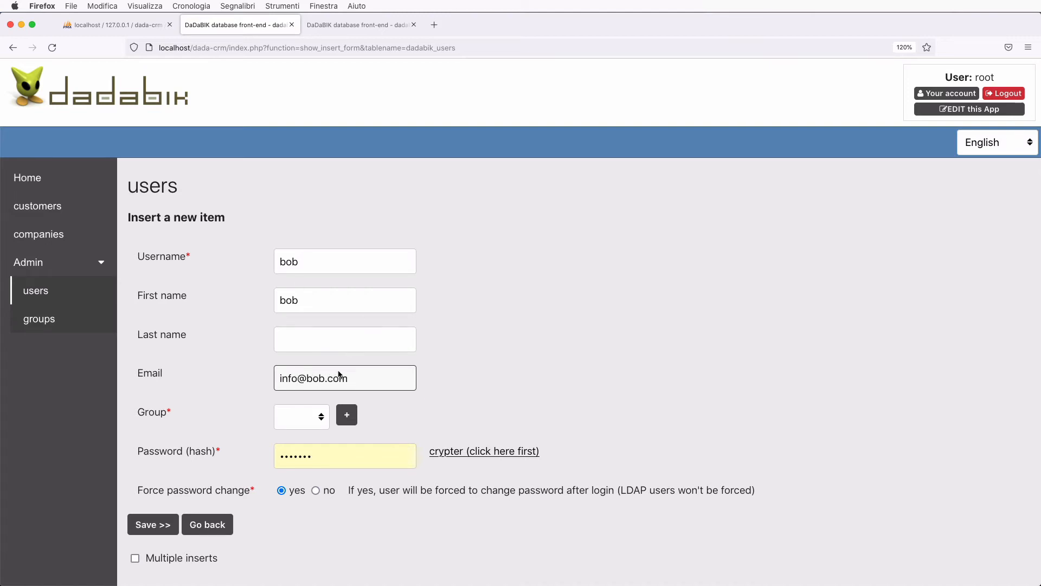
- Check the available groups, then start adding a new group for this user
left_click(309, 426)
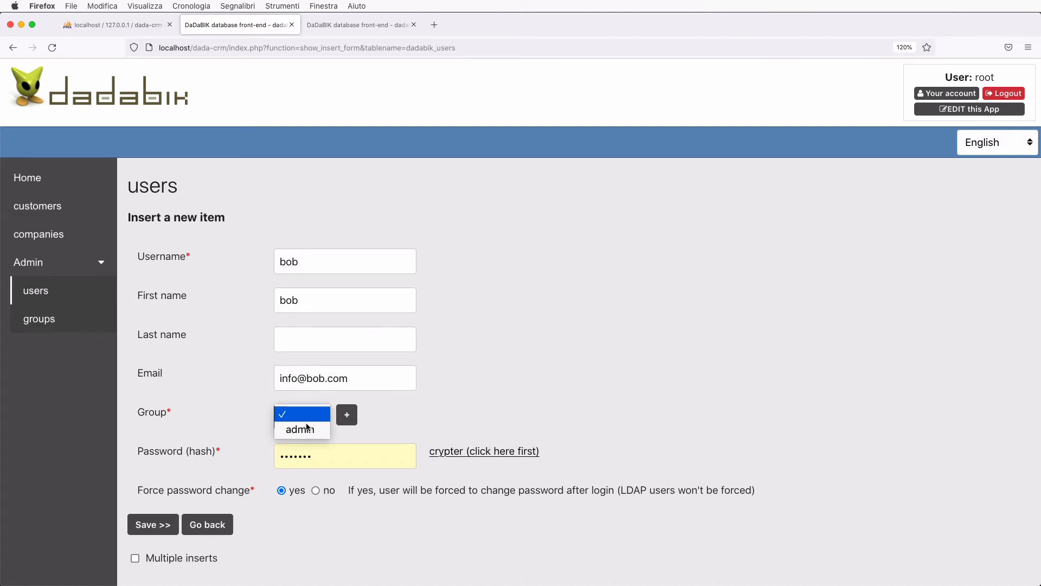
left_click(363, 421)
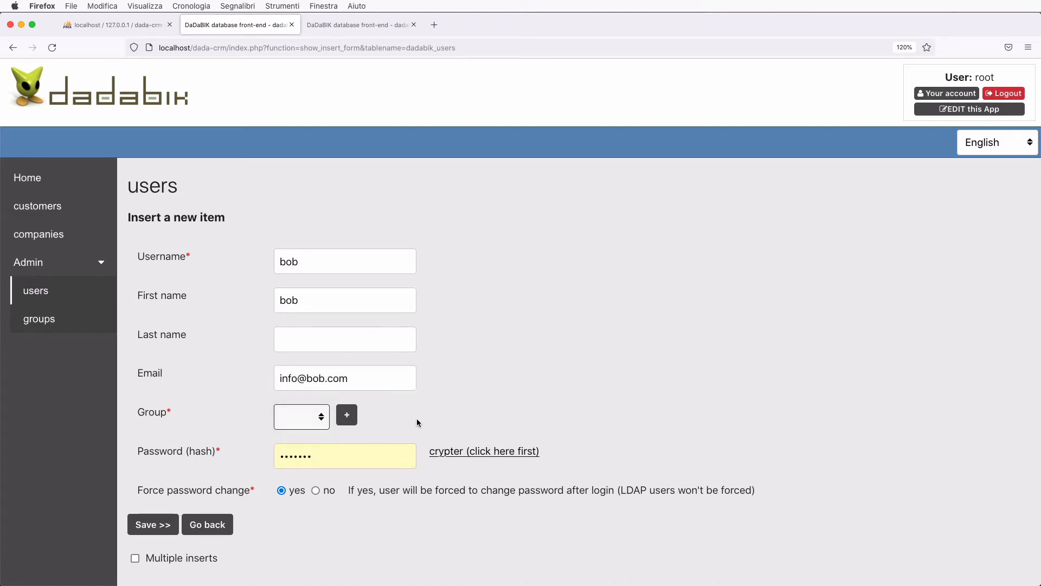
left_click(347, 416)
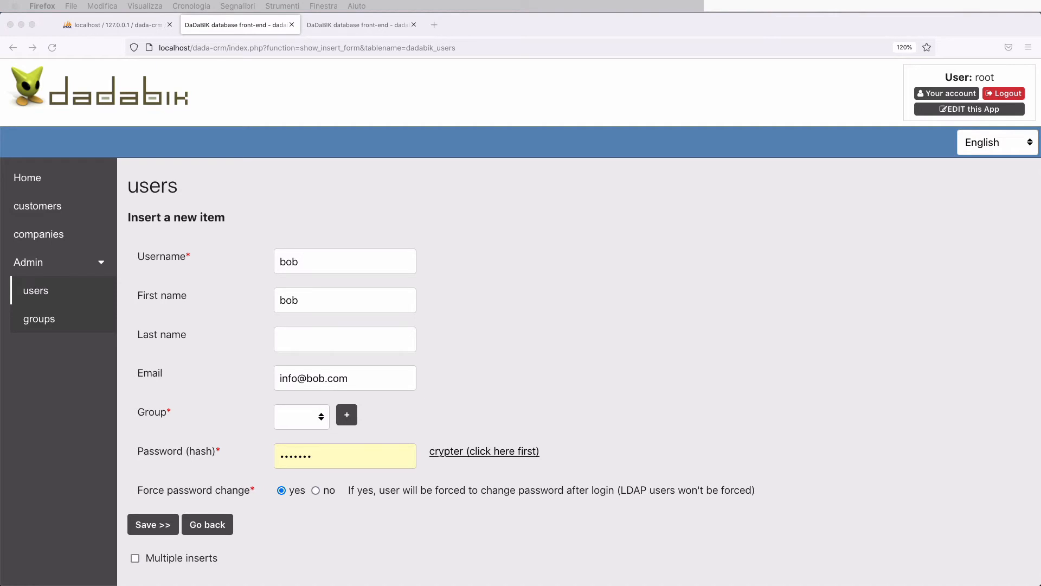
- Create a new 'salespeople' group for the user
left_click(536, 302)
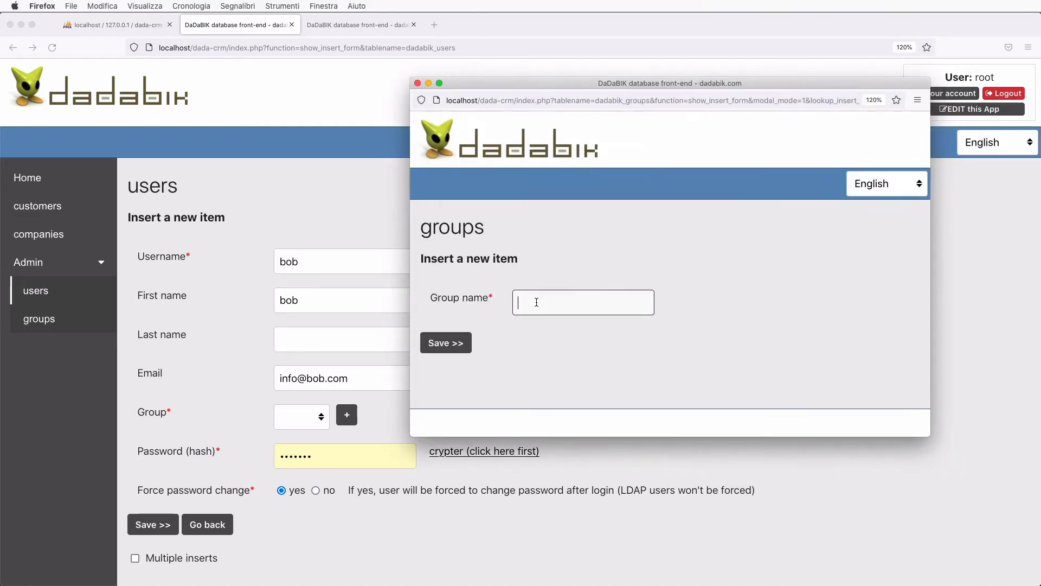
type("salespeople")
left_click(456, 341)
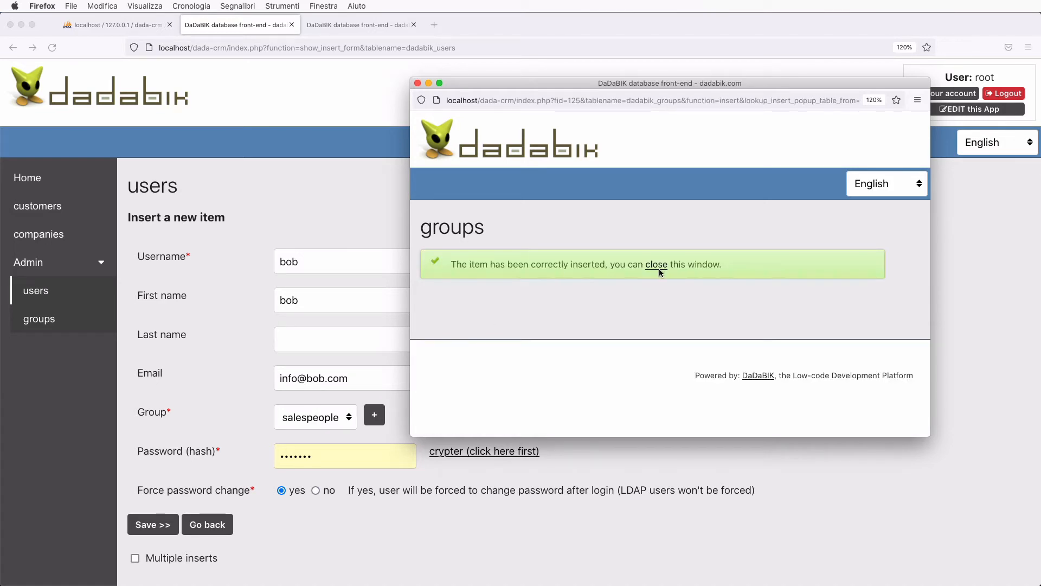
left_click(657, 266)
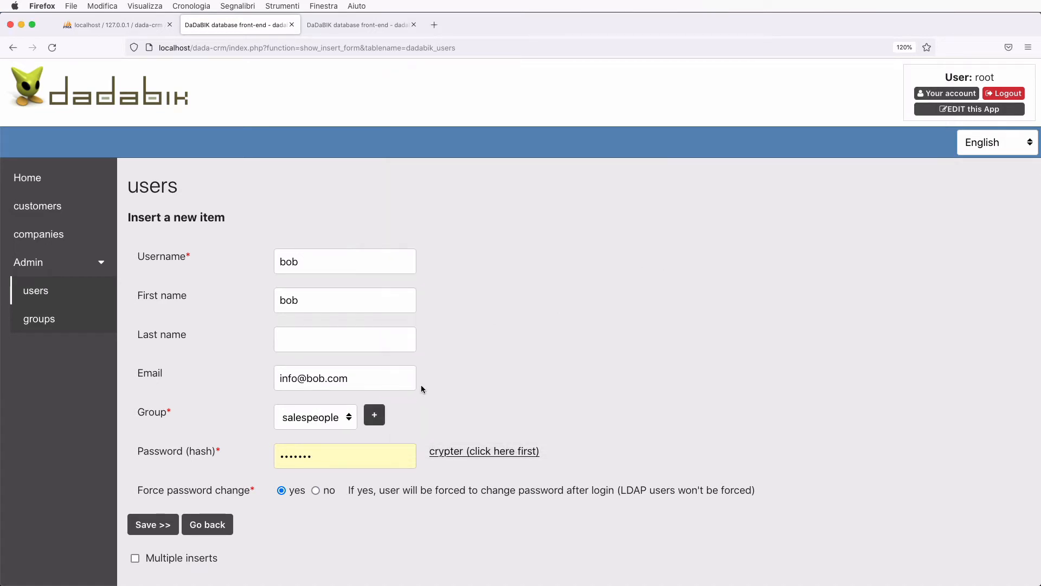
- Encrypt the user's password with the crypter and register the hash in the form
scroll(421, 386, "down", 2)
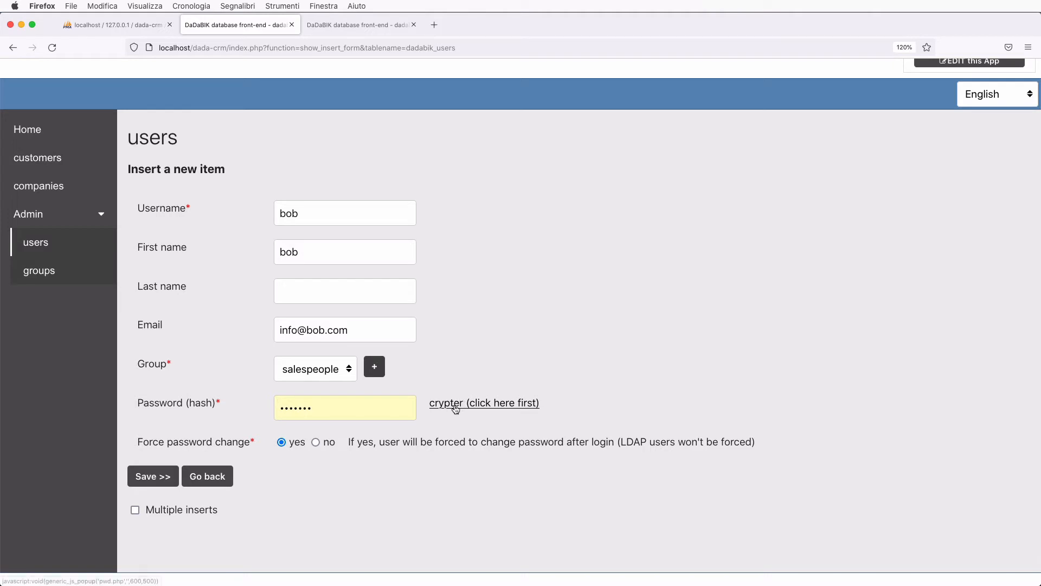
left_click(455, 407)
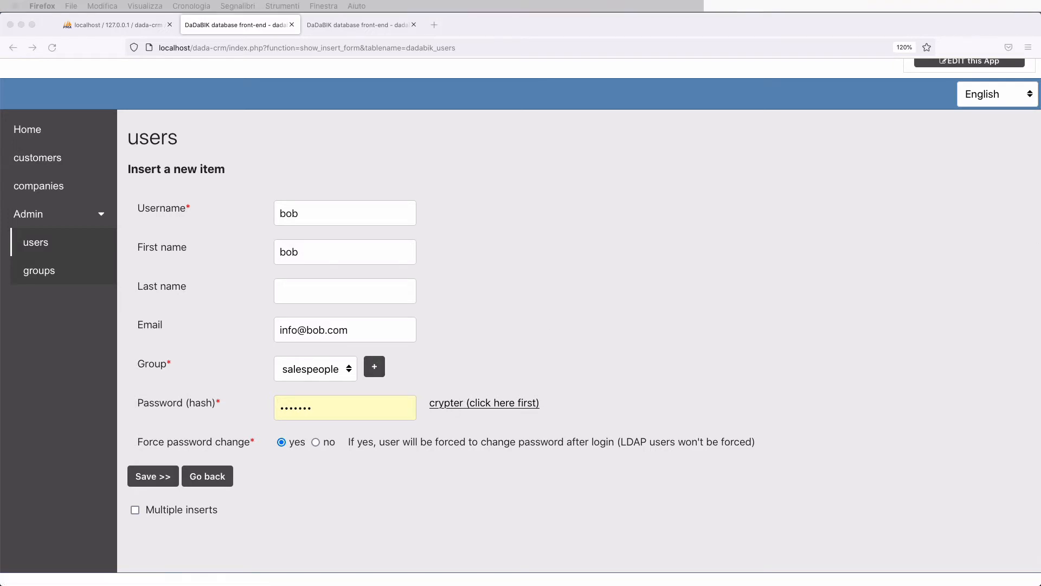
left_click_drag(1040, 98, 790, 107)
left_click(563, 209)
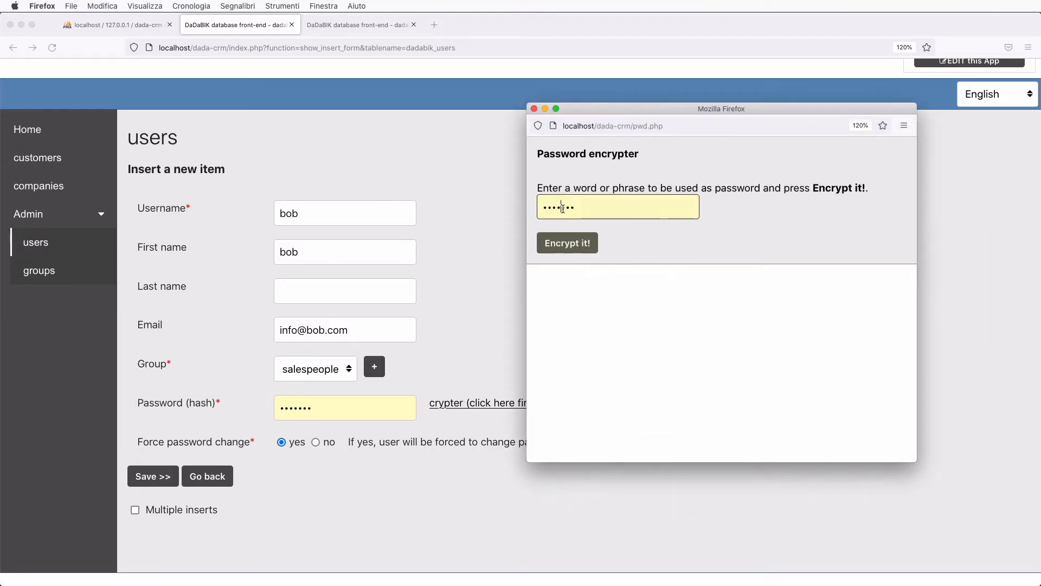
double_click(562, 209)
type("bob")
left_click(567, 242)
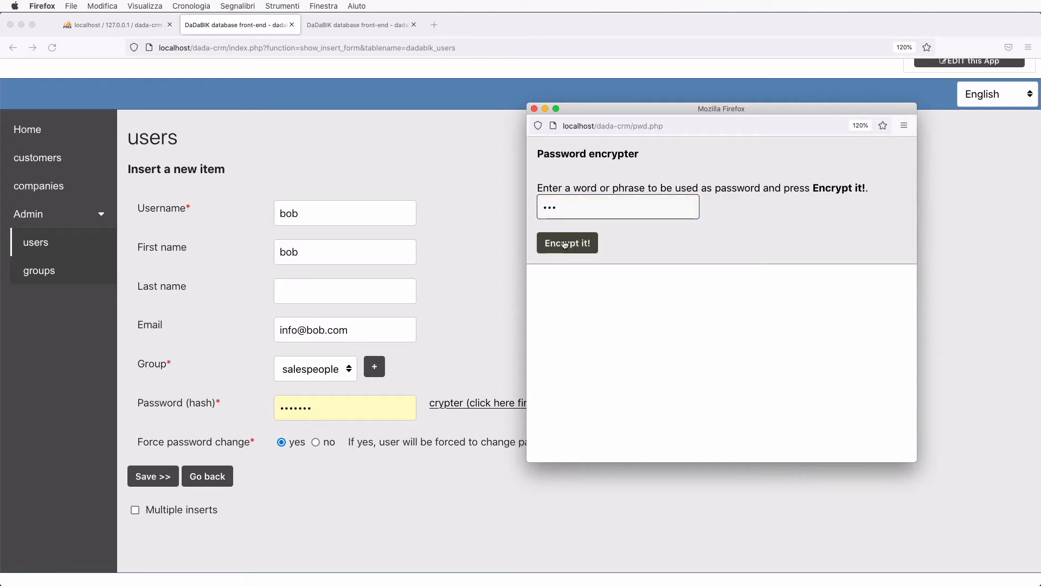
left_click(596, 326)
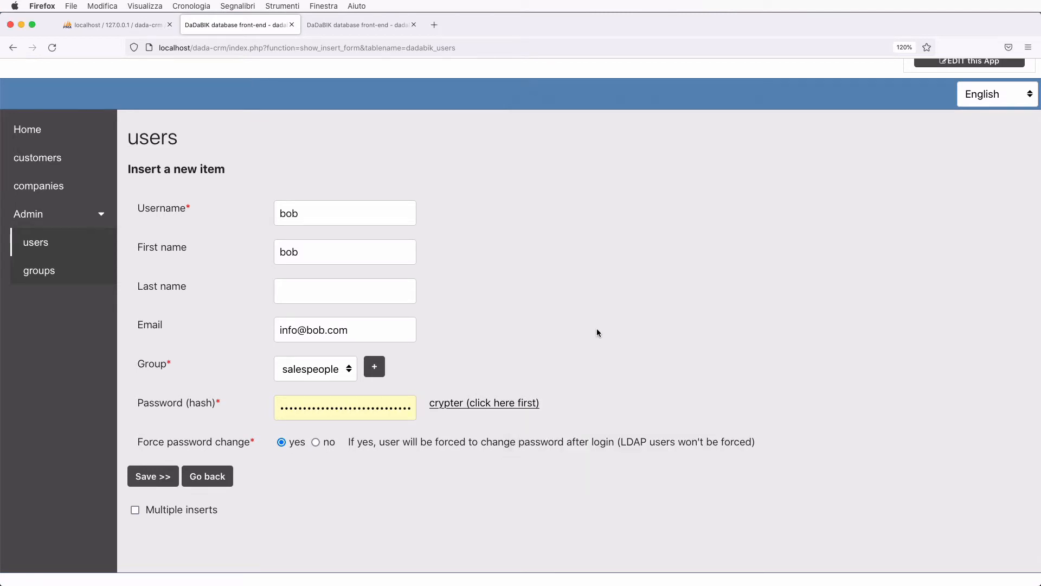
right_click(467, 440)
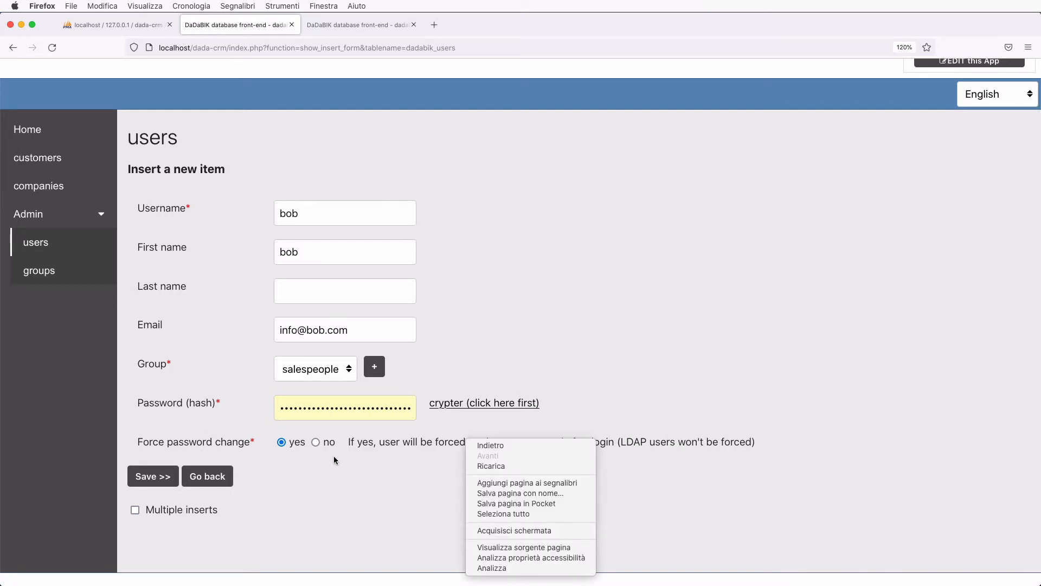
left_click(369, 485)
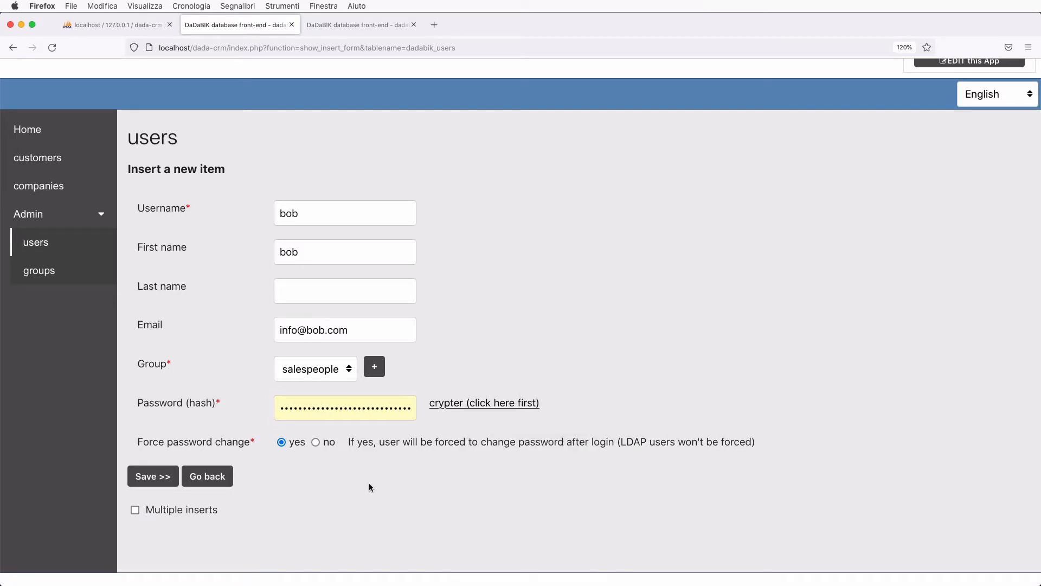
- Set Force password change to no, tick Multiple inserts, and save the user
left_click(316, 442)
left_click(136, 511)
left_click(153, 477)
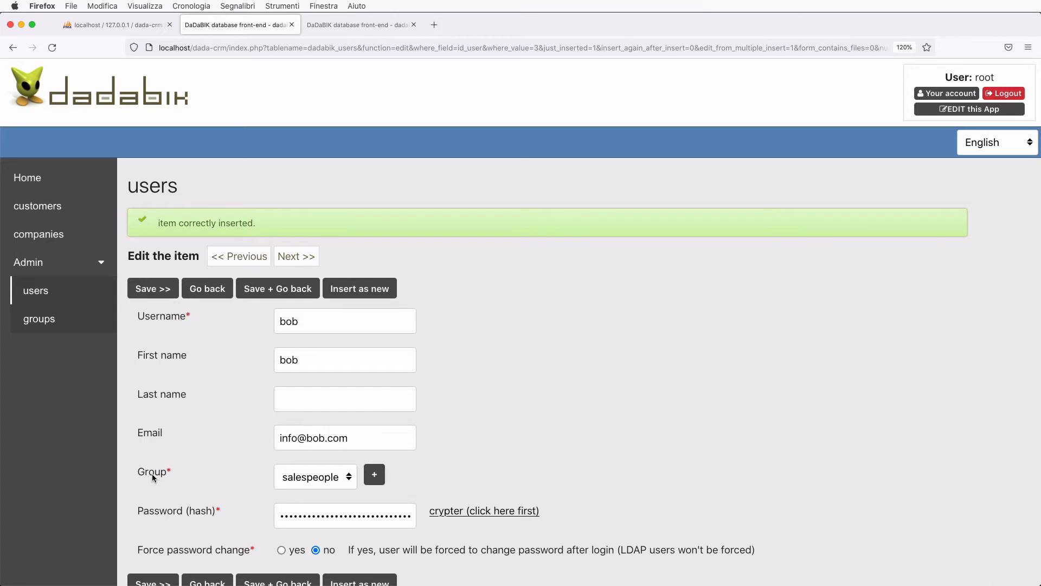
- Replace the username, first name and e-mail name with a second sample user's details
scroll(152, 477, "down", 3)
double_click(290, 237)
type("alice")
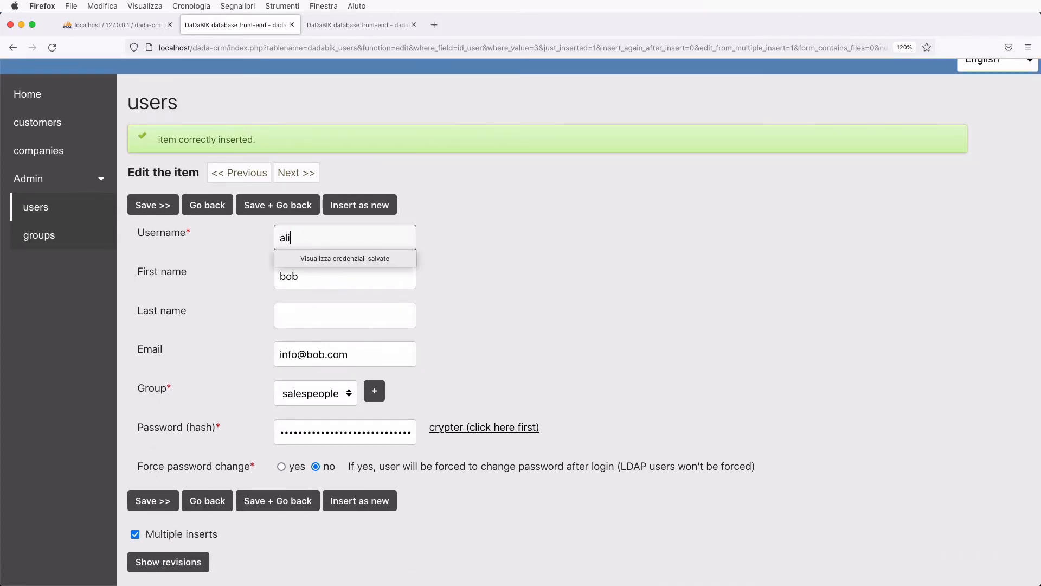
key("Tab")
type("alice")
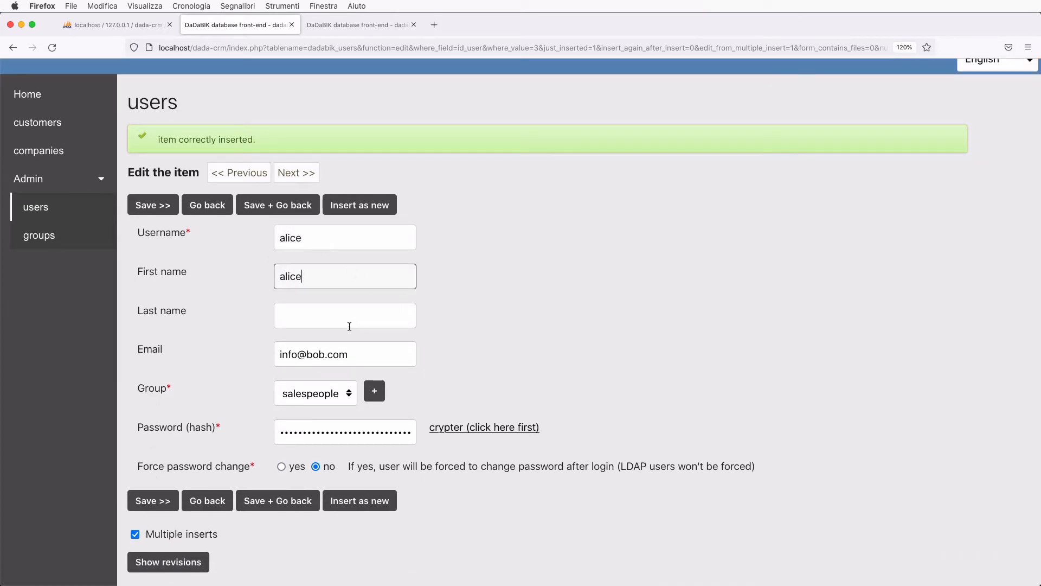
double_click(315, 355)
type("alice")
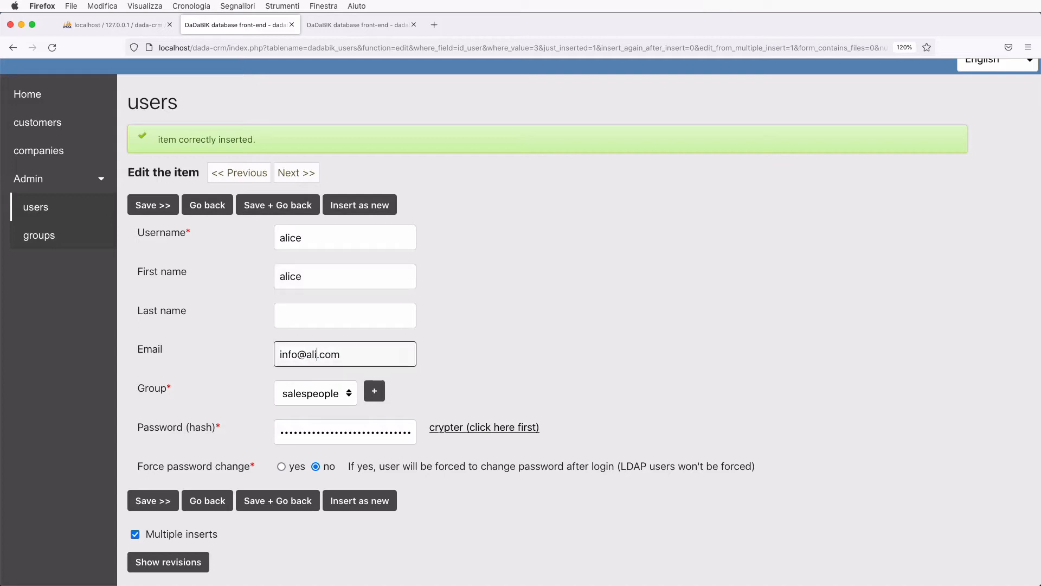
left_click(484, 365)
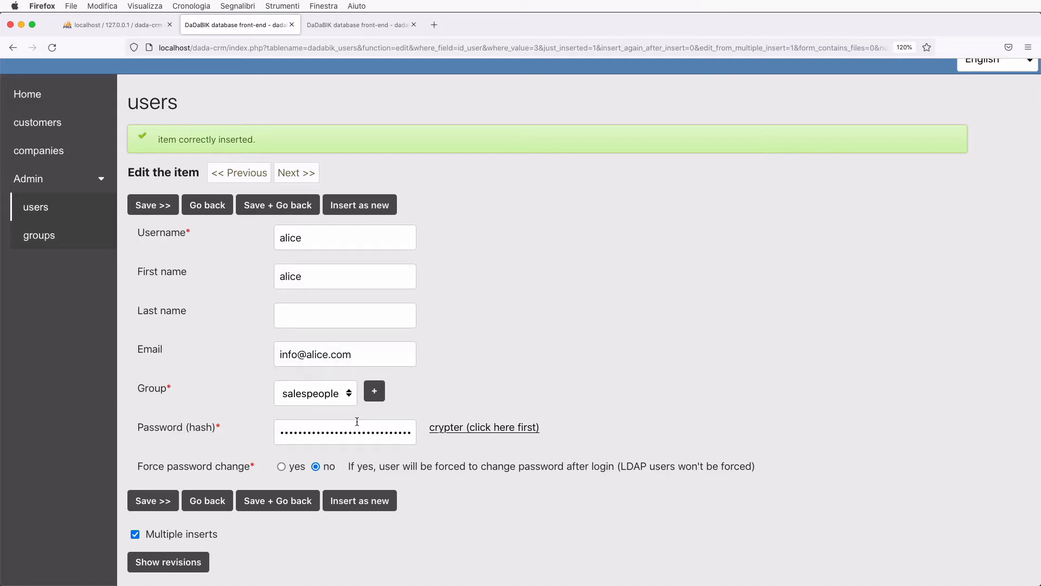
- Encrypt a new password into the form and insert it as a new user record
scroll(456, 430, "down", 1)
left_click(467, 422)
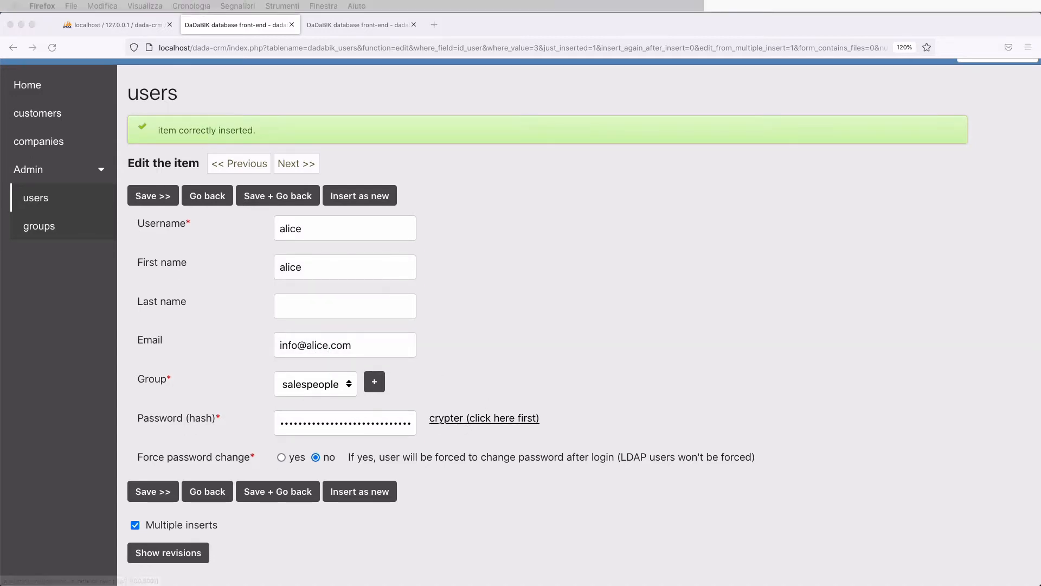
left_click_drag(1040, 126, 723, 126)
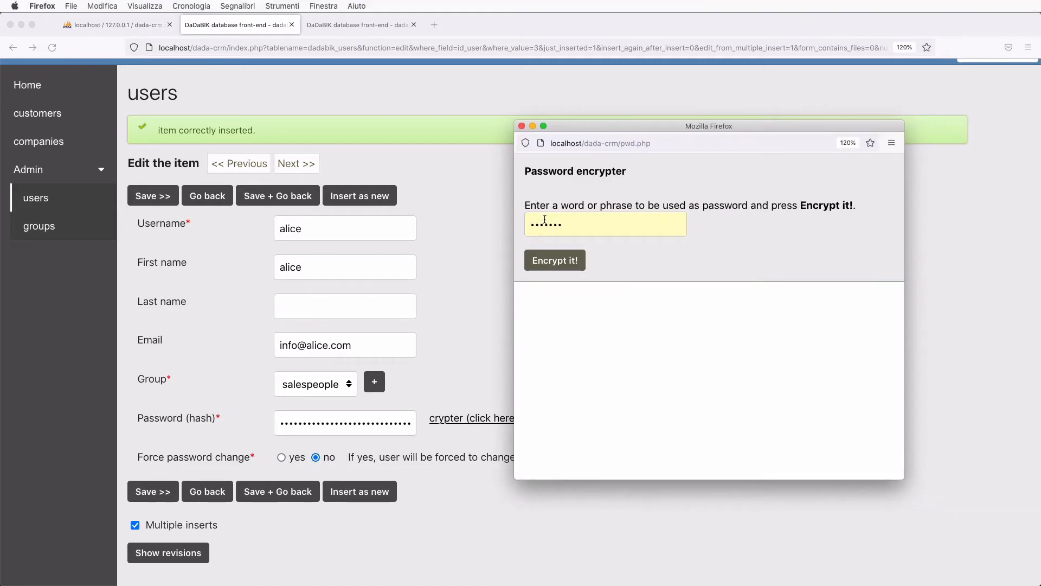
double_click(545, 224)
type("•••••")
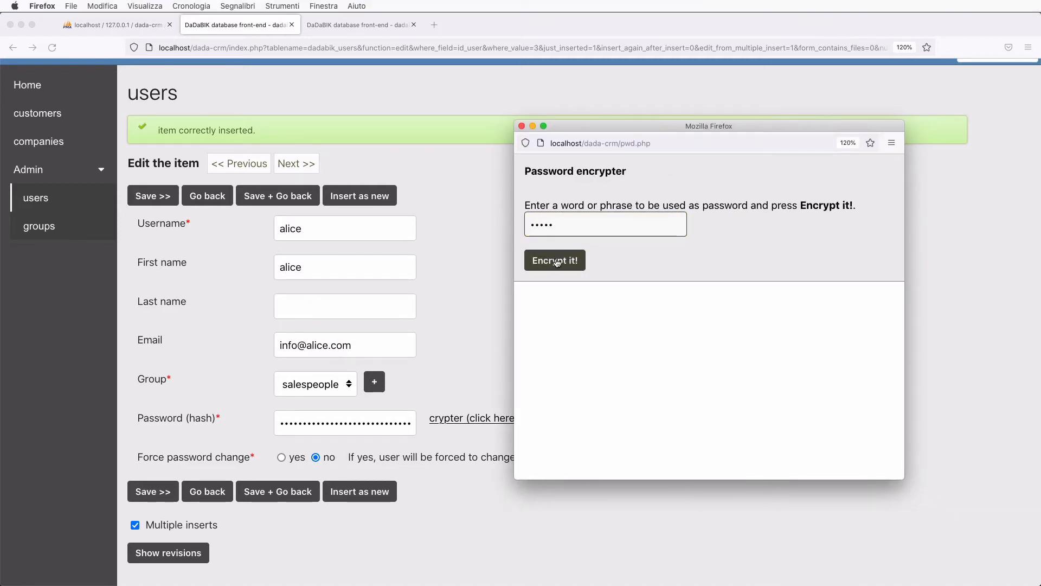
left_click(558, 262)
left_click(614, 338)
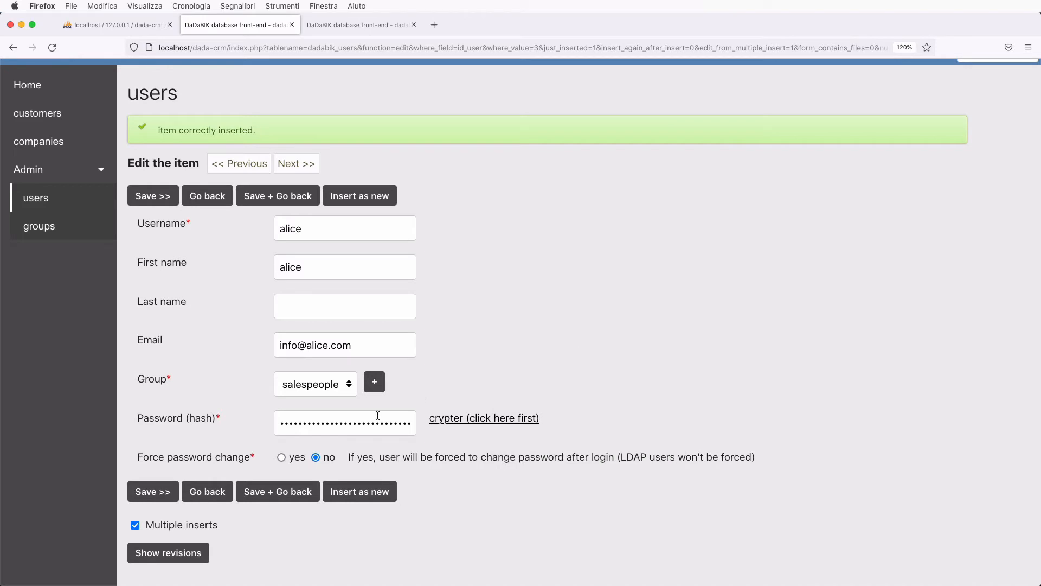
scroll(383, 445, "down", 2)
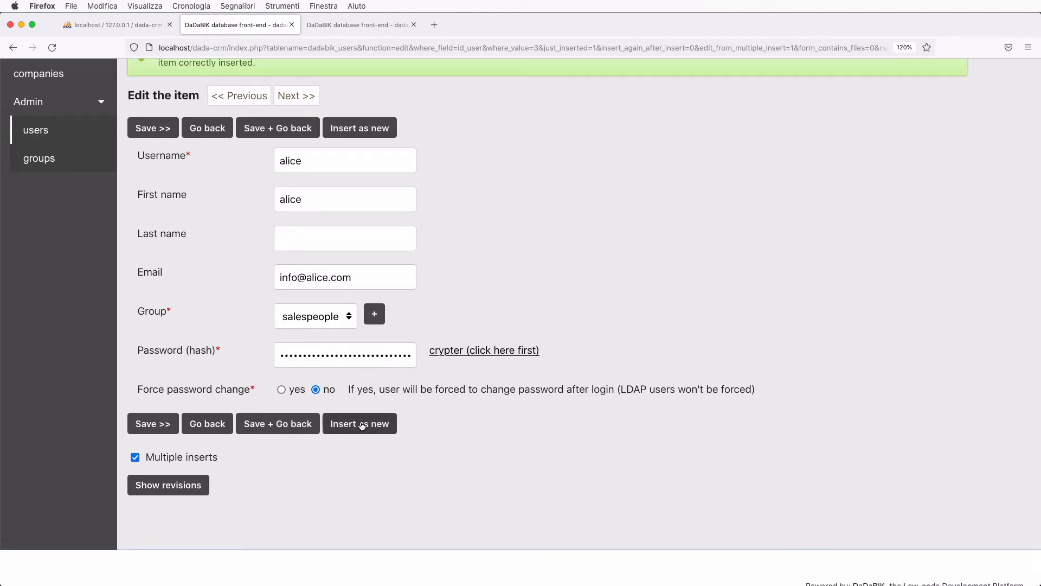
left_click(362, 424)
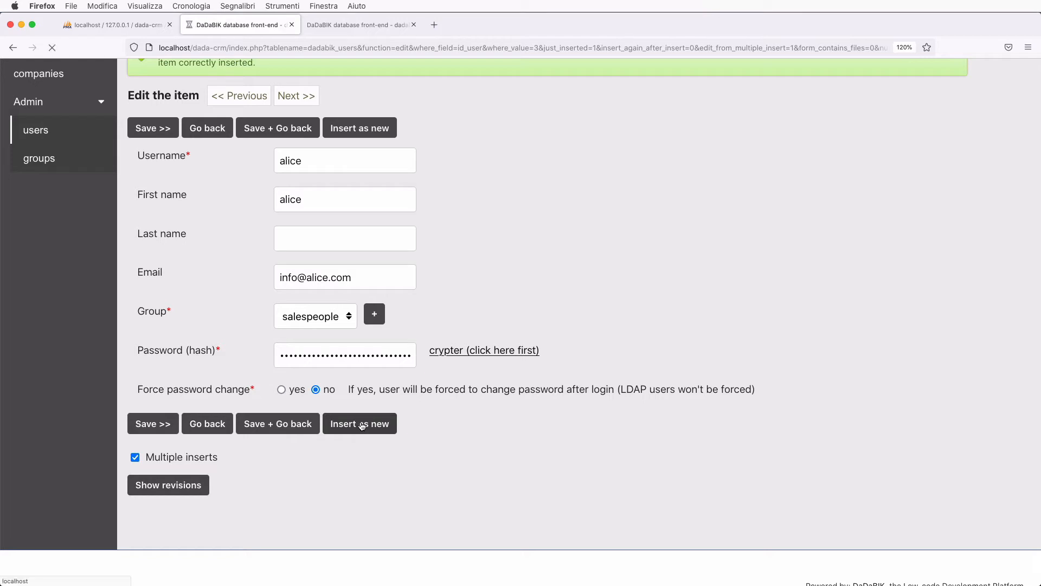
- Replace the username, first name and e-mail name with a third sample user's details
scroll(362, 426, "down", 2)
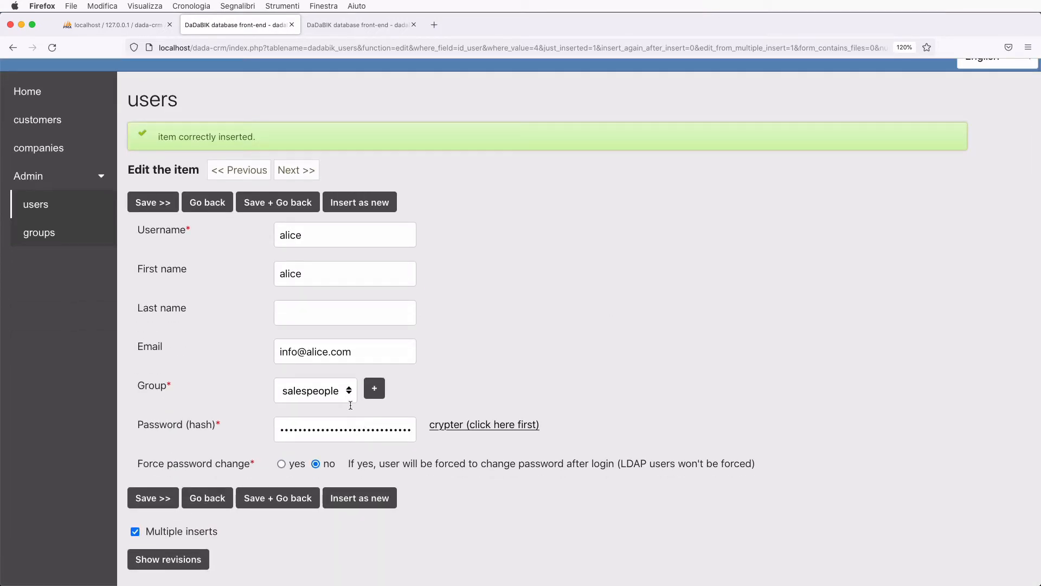
double_click(291, 235)
type("jimmy")
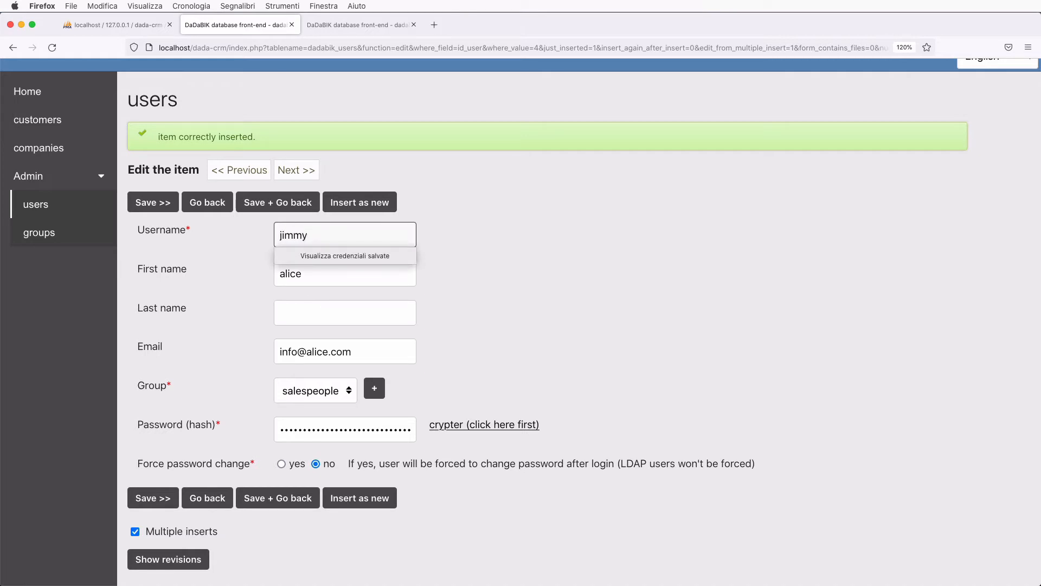
key("super+a")
key("super+c")
double_click(292, 274)
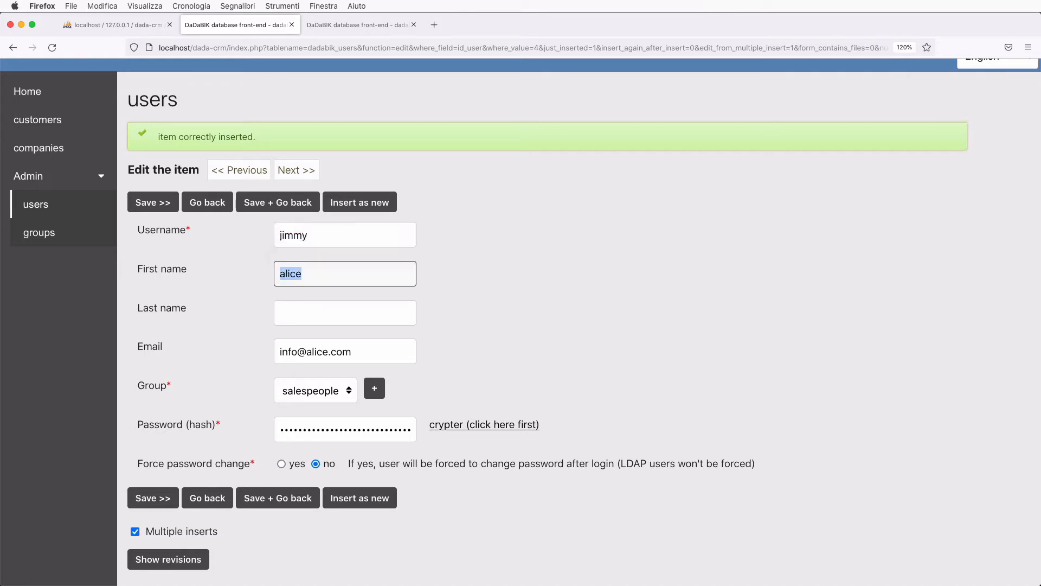
key("super+v")
double_click(317, 352)
key("super+v")
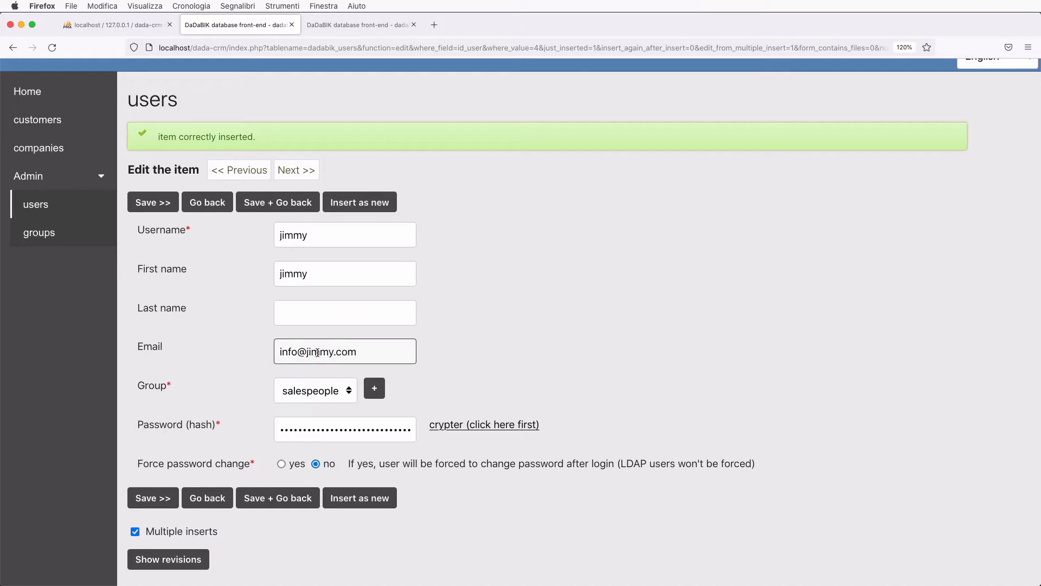
- Create a 'salesmanagers' group and assign it to this user
scroll(472, 349, "down", 2)
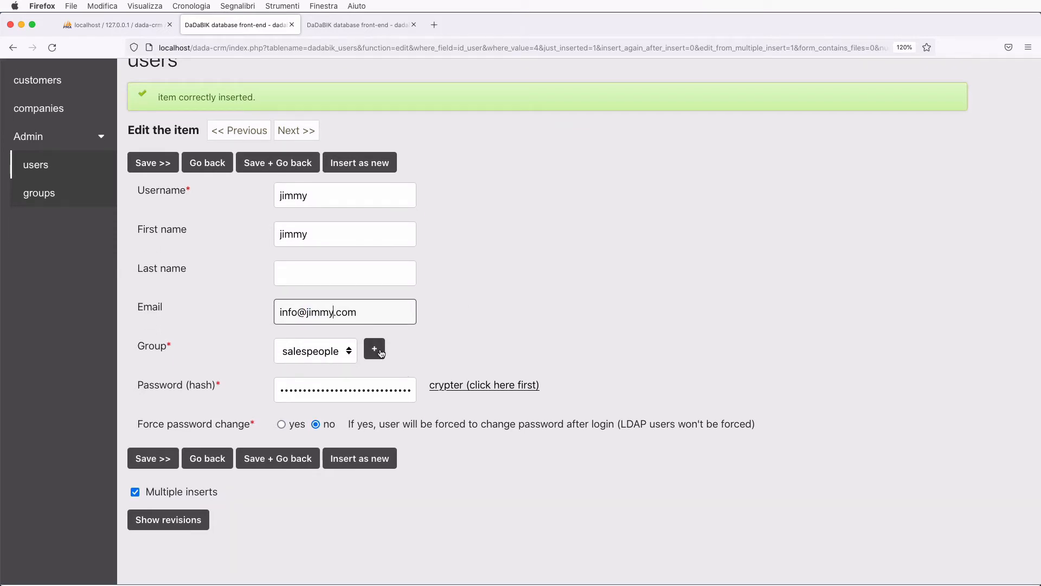
left_click(374, 349)
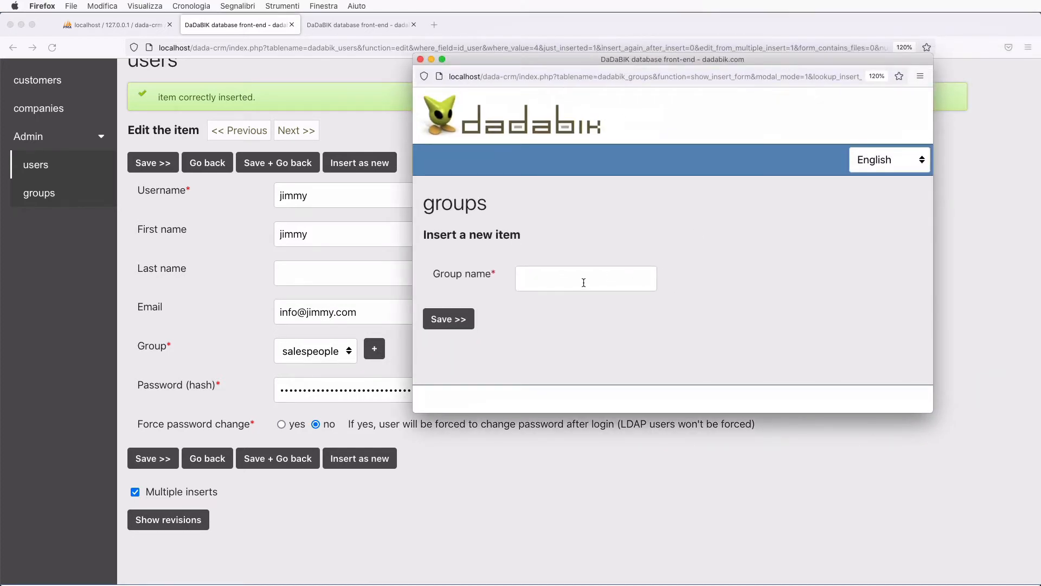
left_click(571, 285)
type("sales")
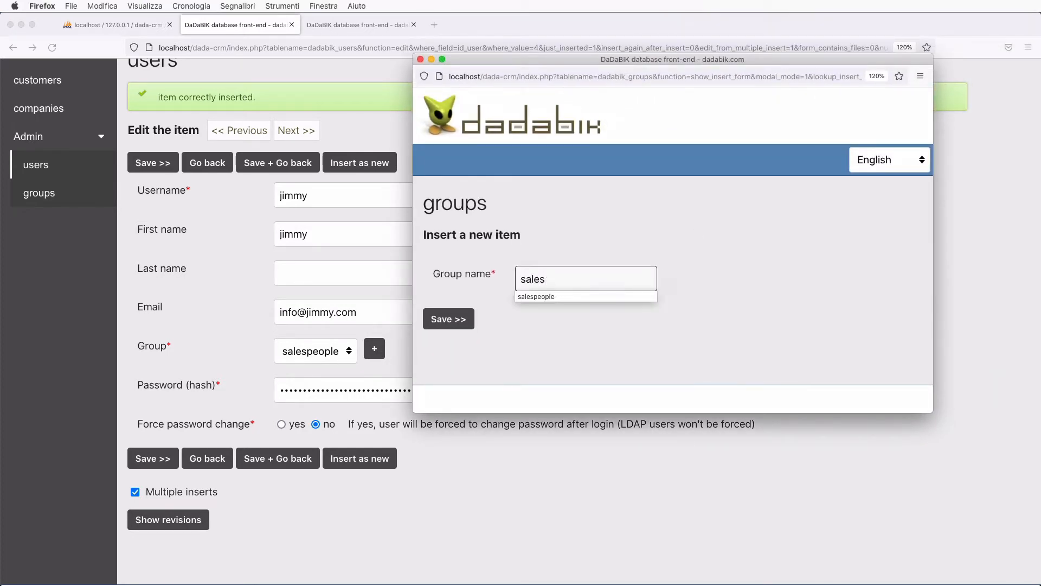
type("managers")
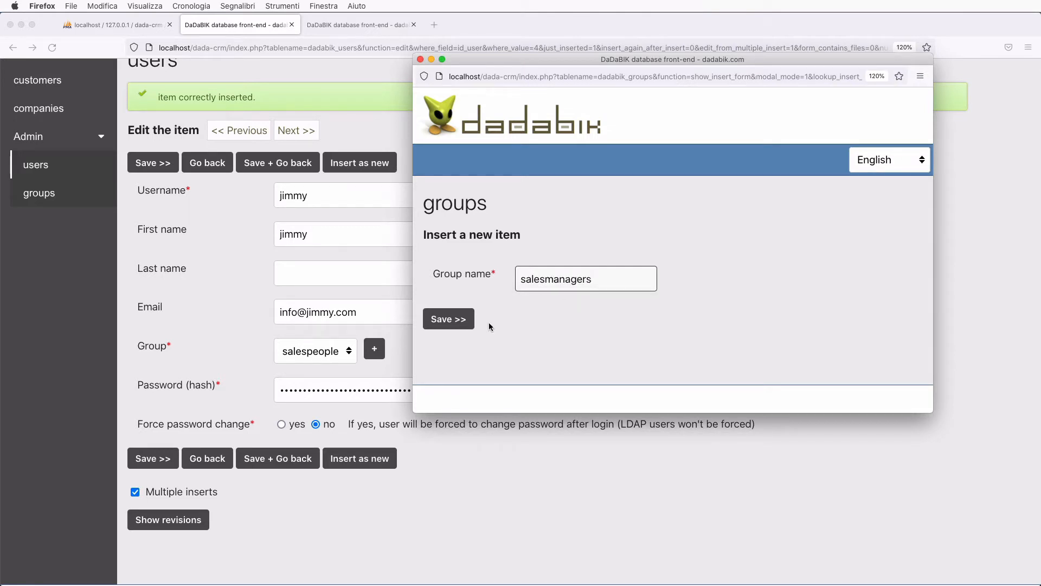
left_click(448, 320)
left_click(662, 242)
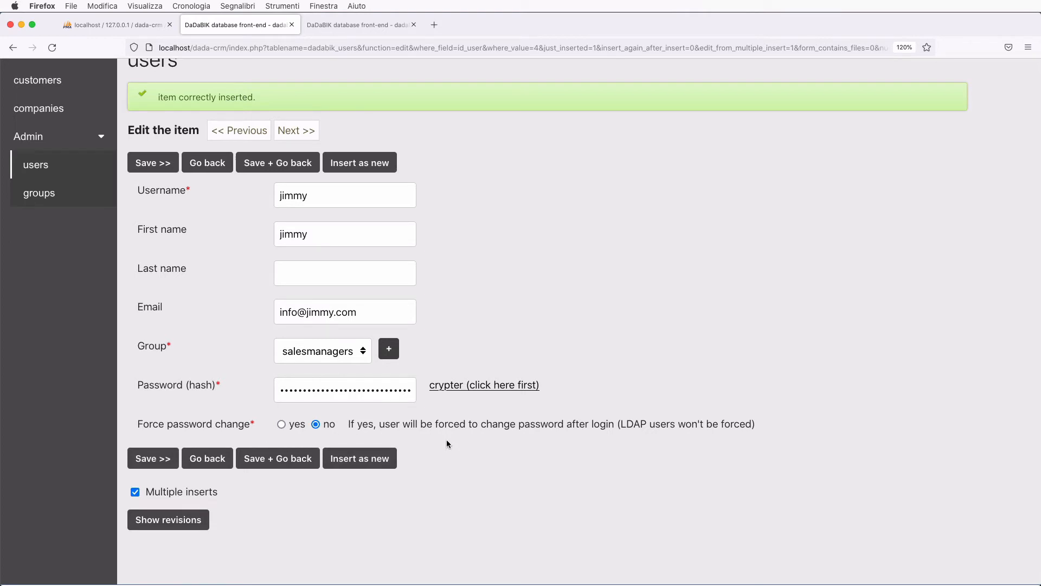
- Encrypt a new password with the crypter and register it in the form
left_click(486, 385)
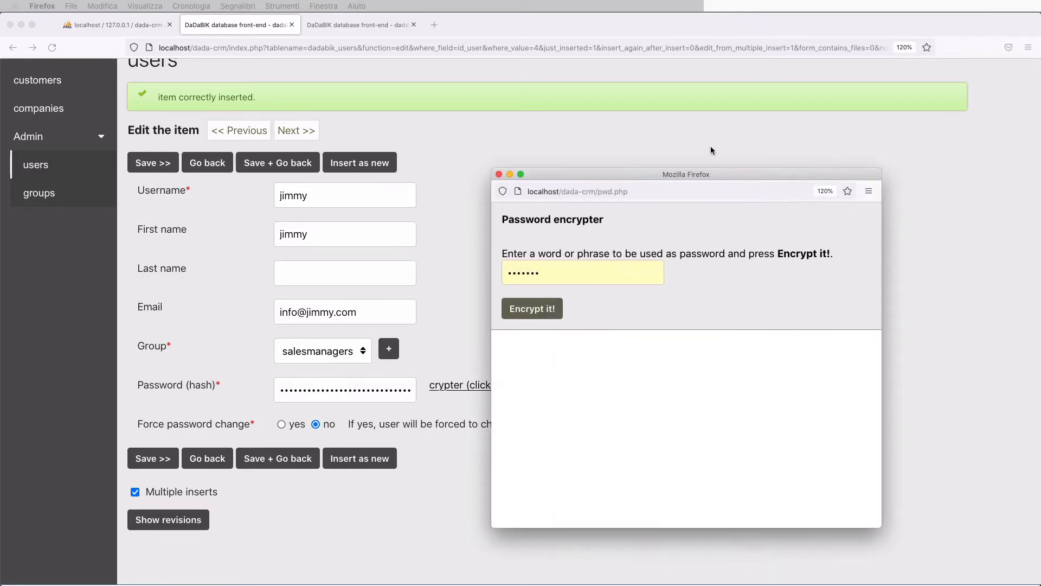
double_click(442, 221)
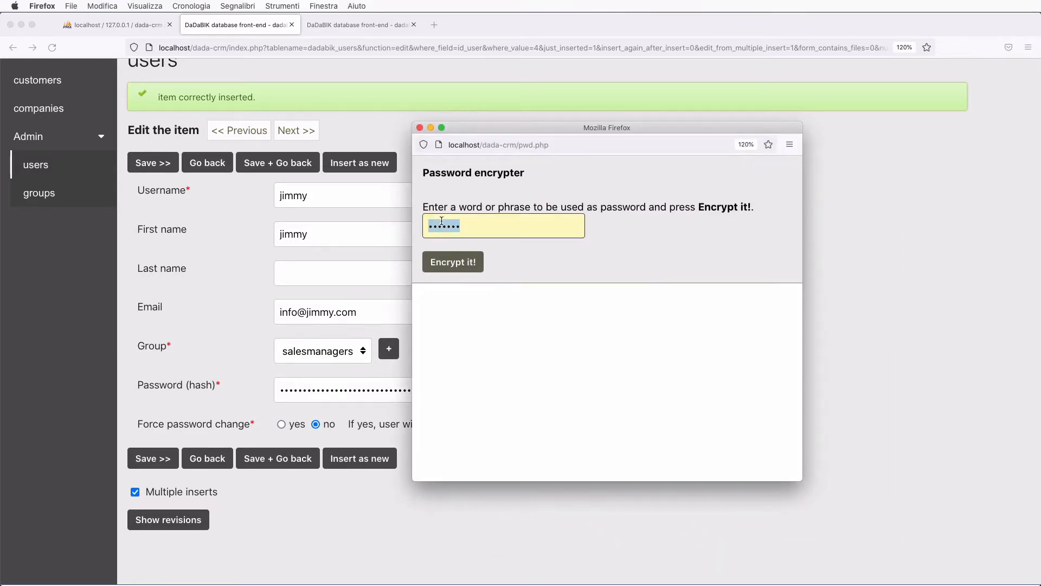
type("•••••")
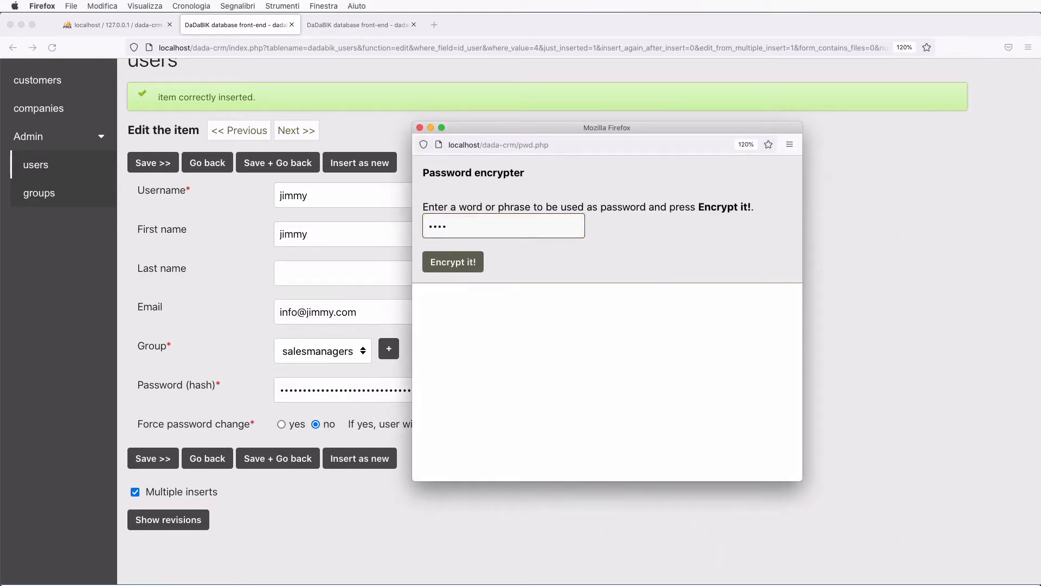
left_click(468, 269)
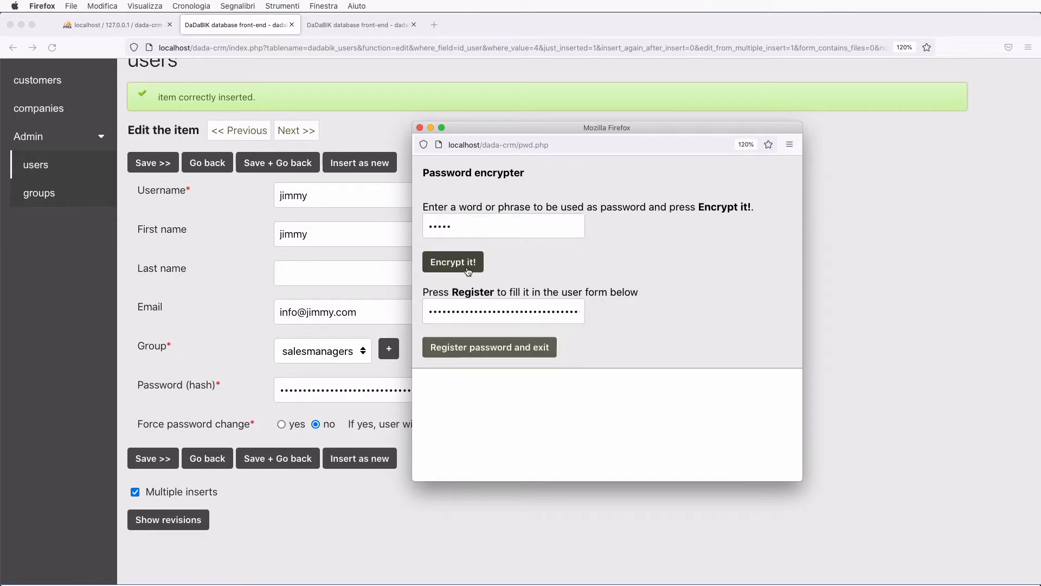
left_click(508, 344)
- Untick Multiple inserts and save the user as a new record
scroll(485, 476, "down", 2)
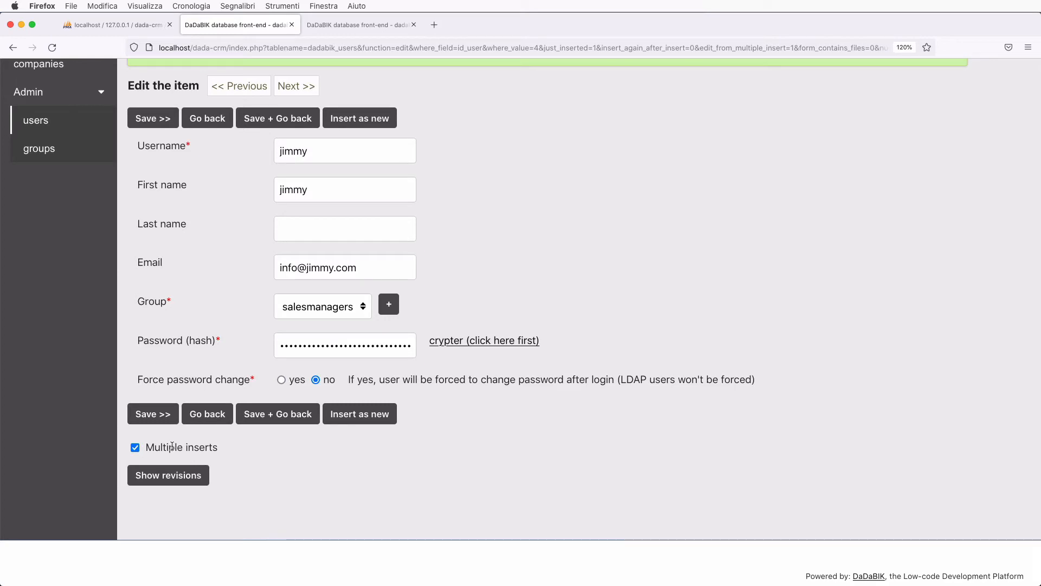
left_click(135, 448)
scroll(363, 450, "up", 1)
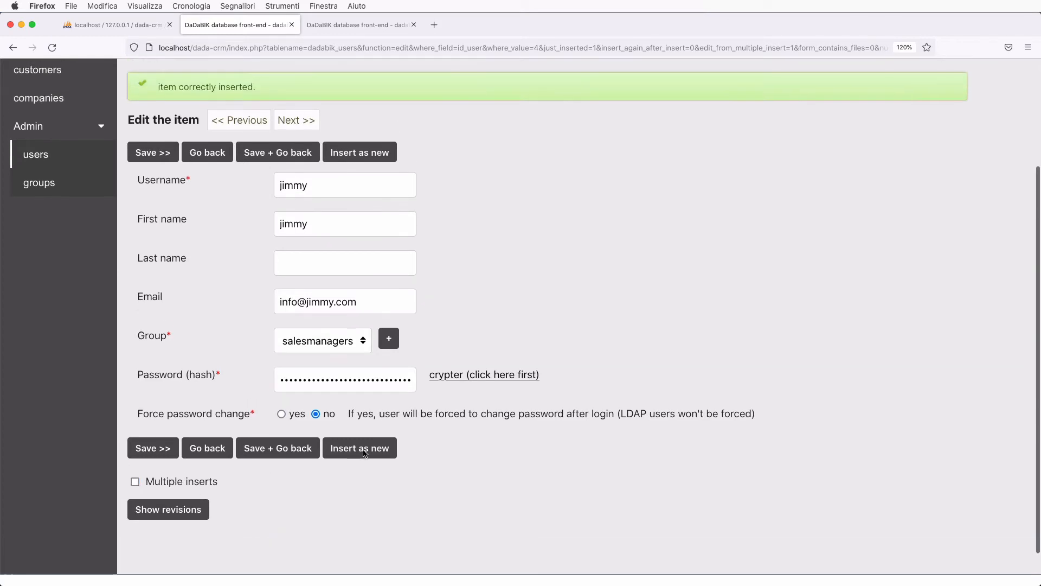
left_click(373, 455)
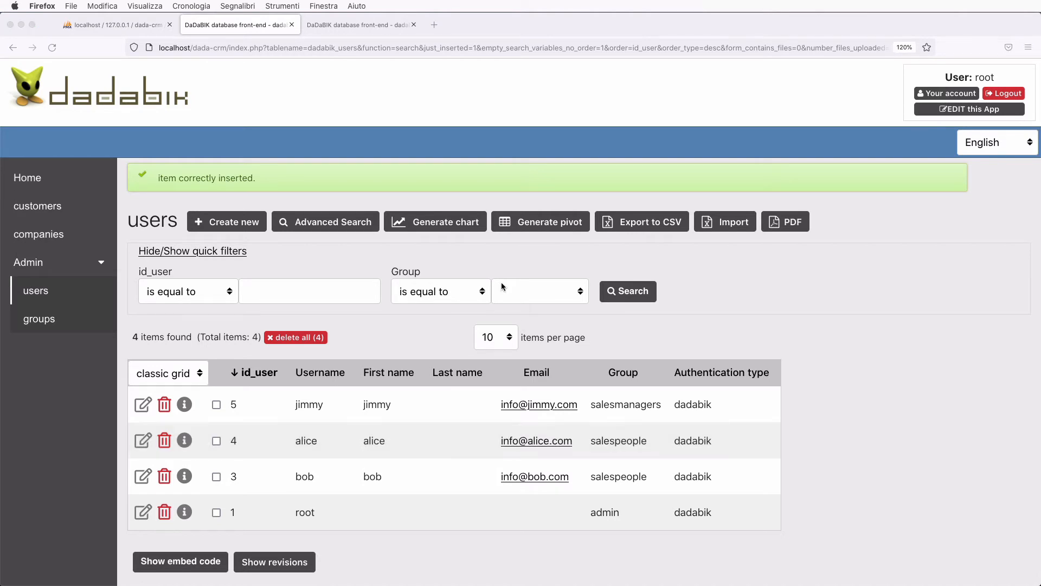
- Open Permissions in the admin area and choose the salesmanagers group for the customers table
left_click(360, 25)
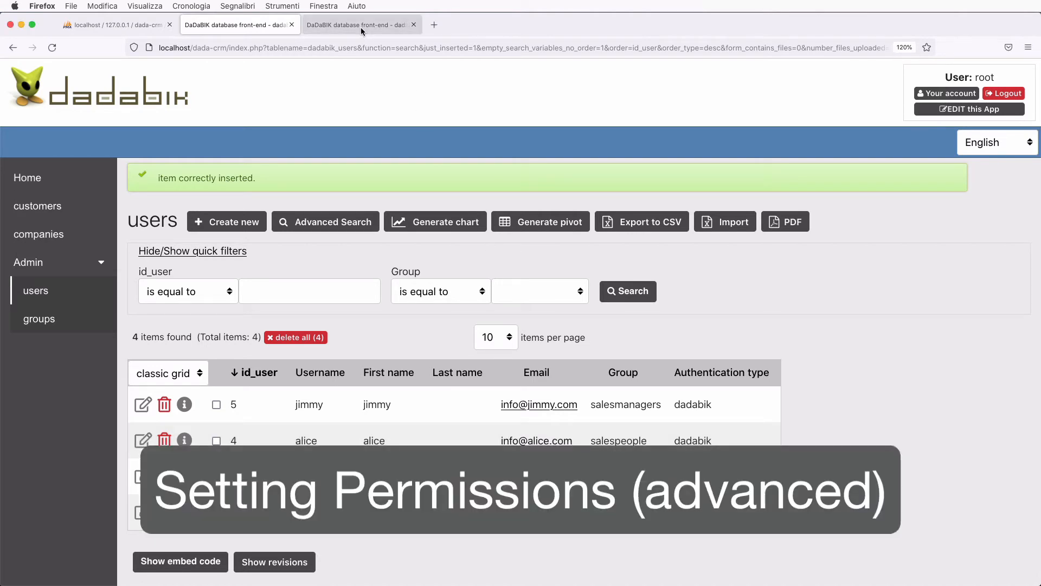
left_click(285, 135)
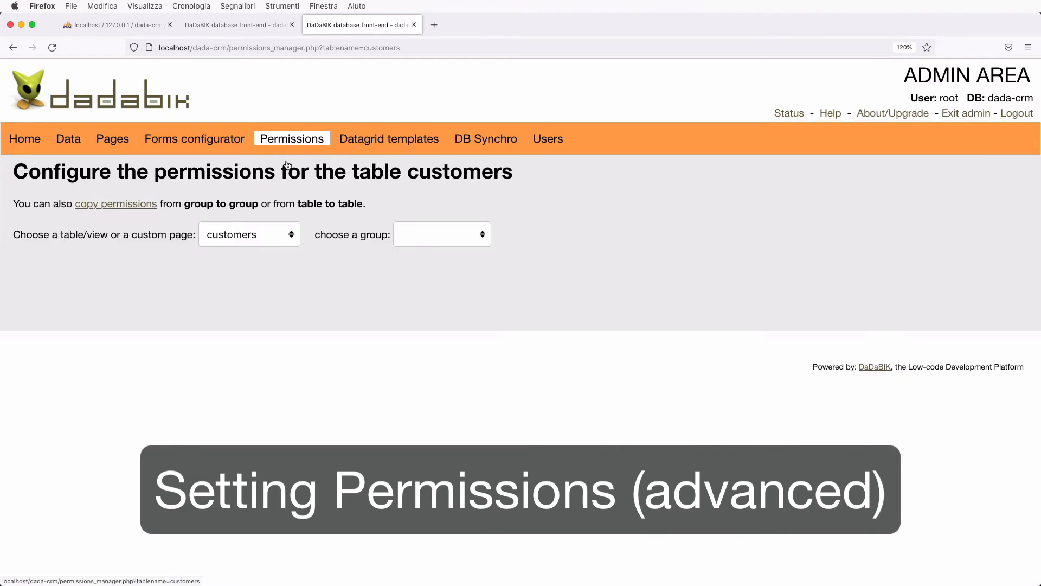
left_click(418, 234)
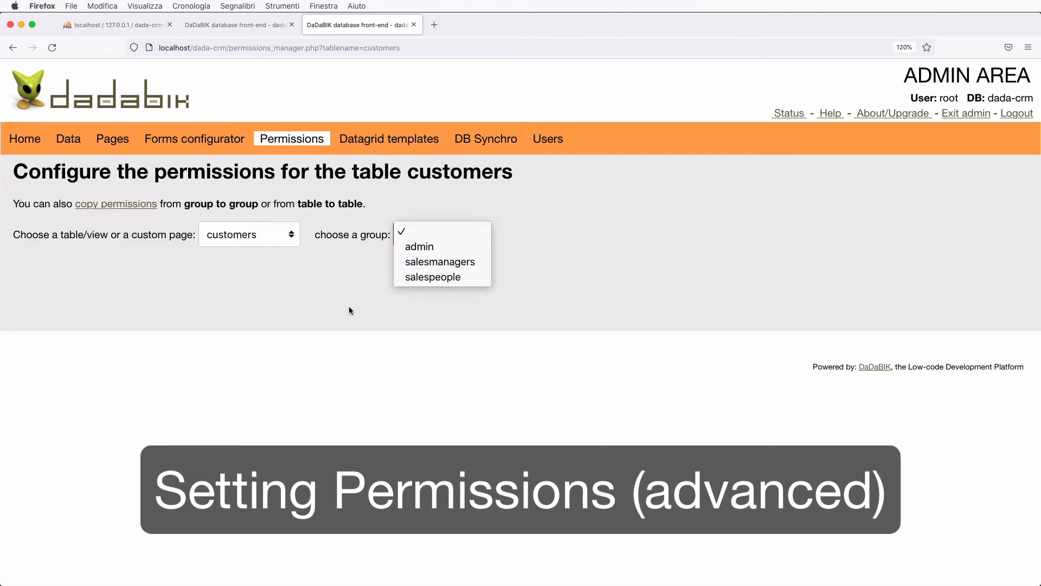
left_click(350, 306)
left_click(411, 232)
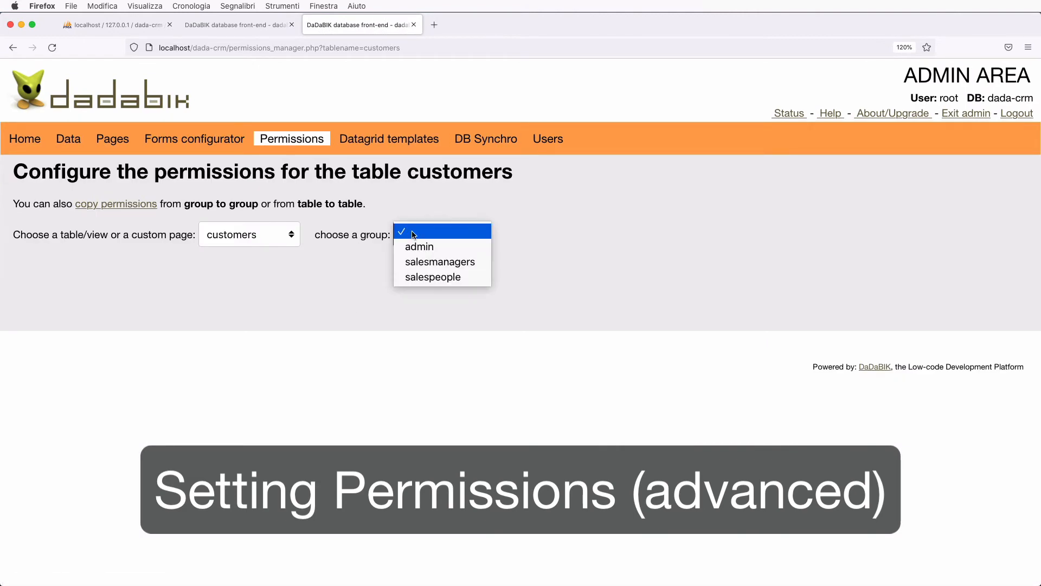
left_click(439, 262)
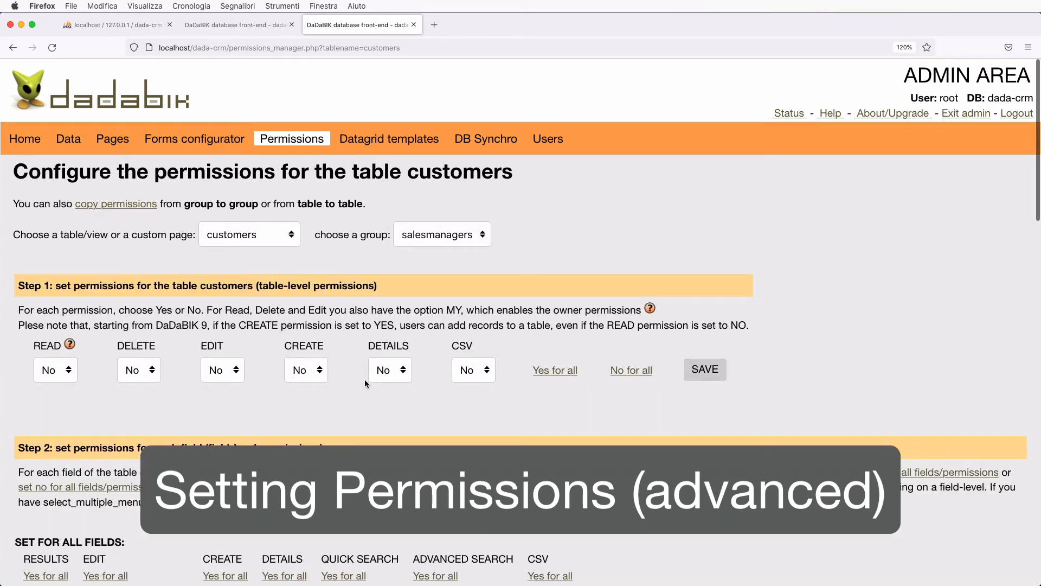
scroll(364, 379, "down", 20)
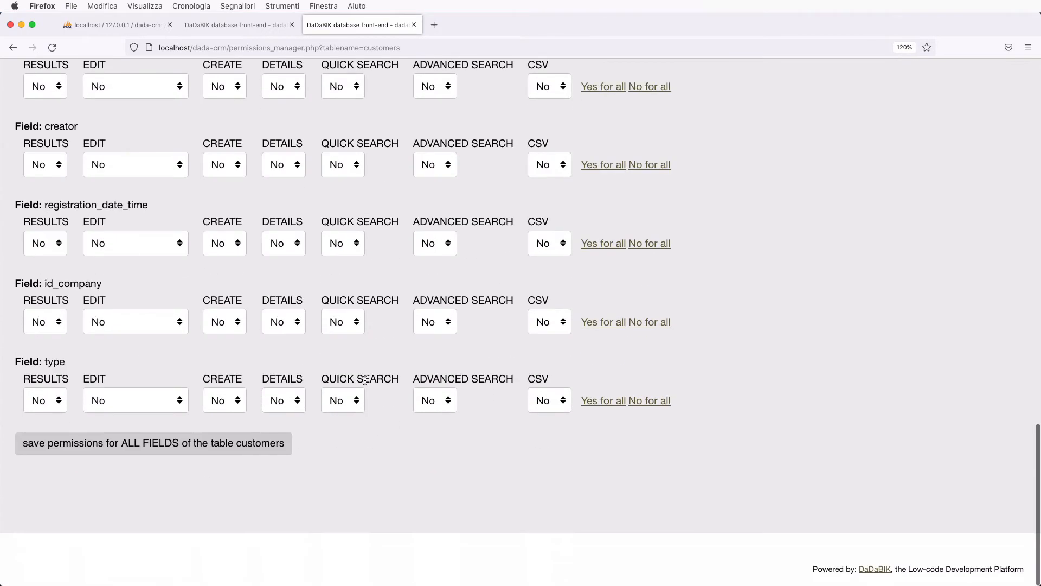
scroll(364, 379, "up", 20)
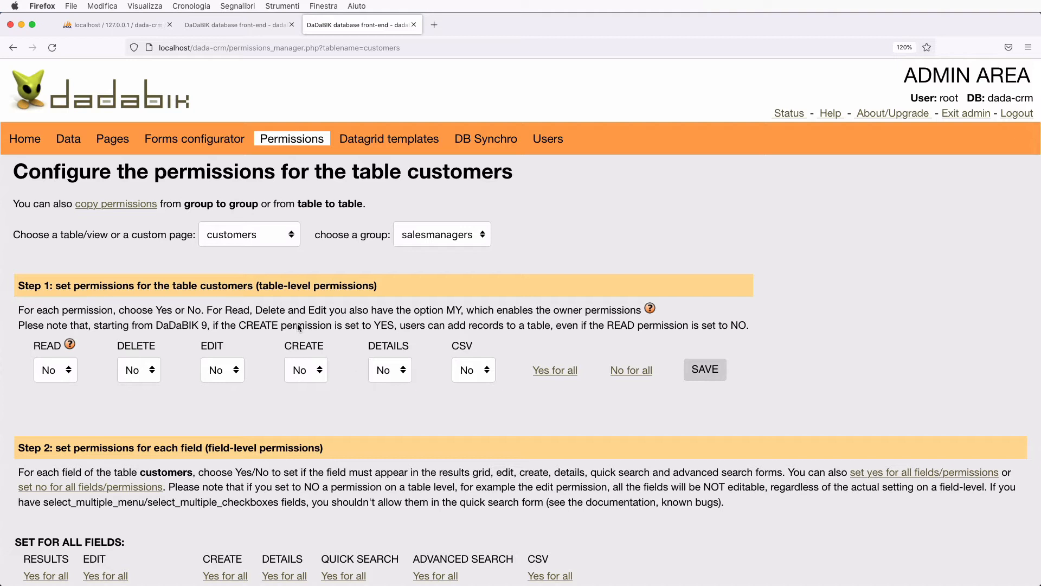
- Copy the admin group's permissions for all tables and pages to salesmanagers
left_click(128, 204)
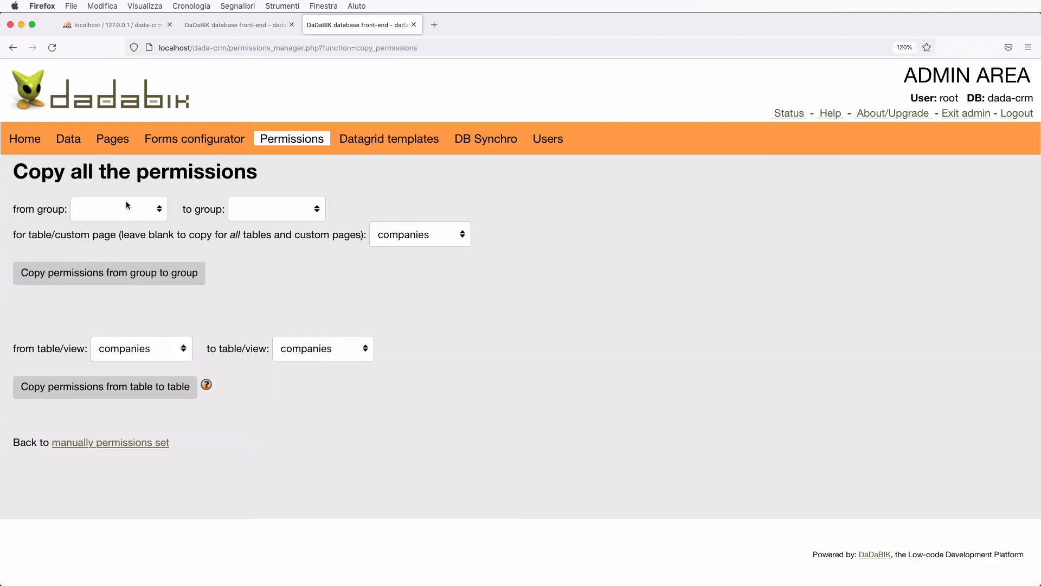
left_click(137, 209)
left_click(135, 221)
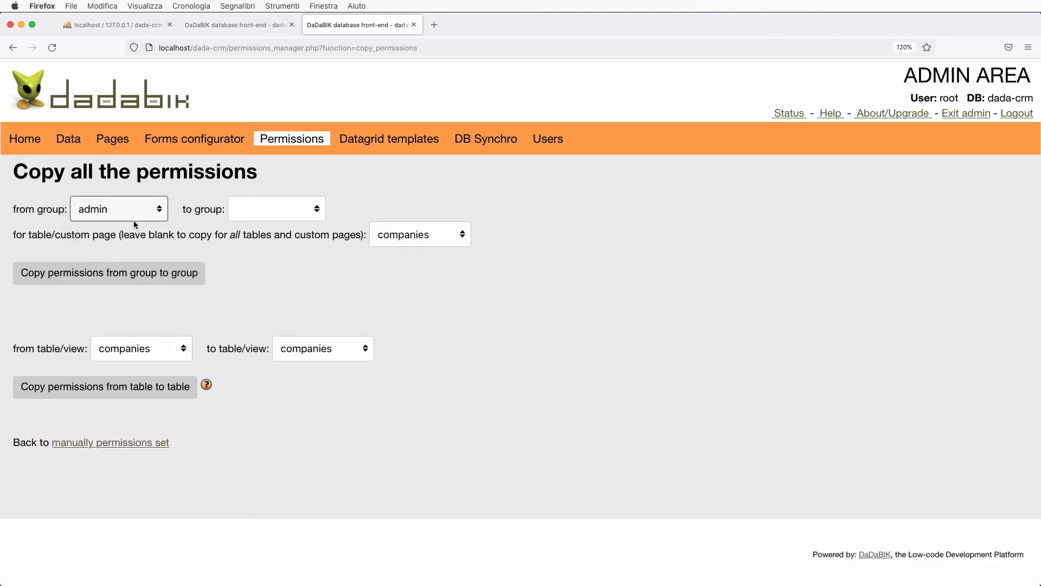
left_click(261, 211)
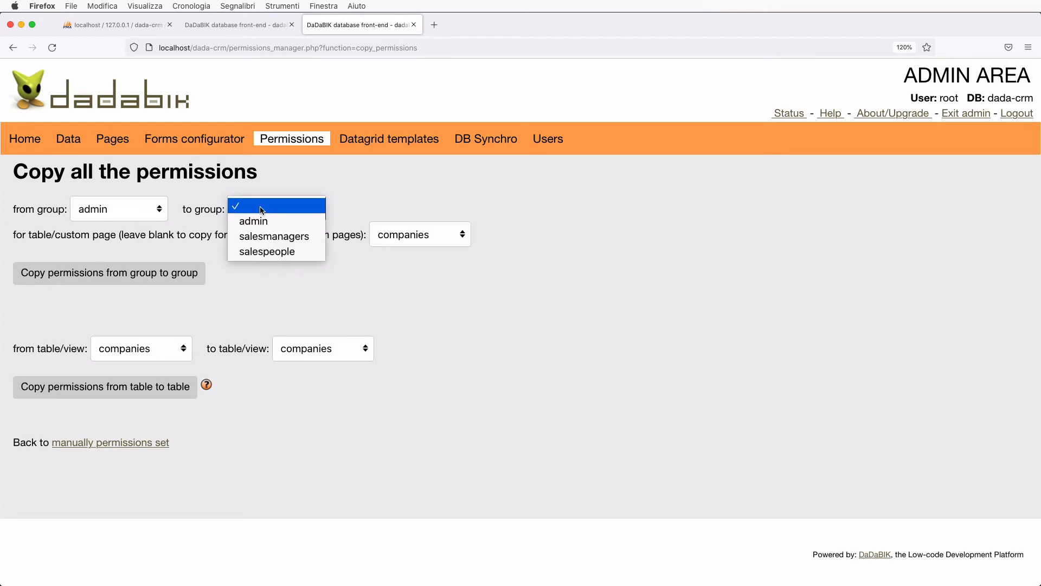
left_click(291, 238)
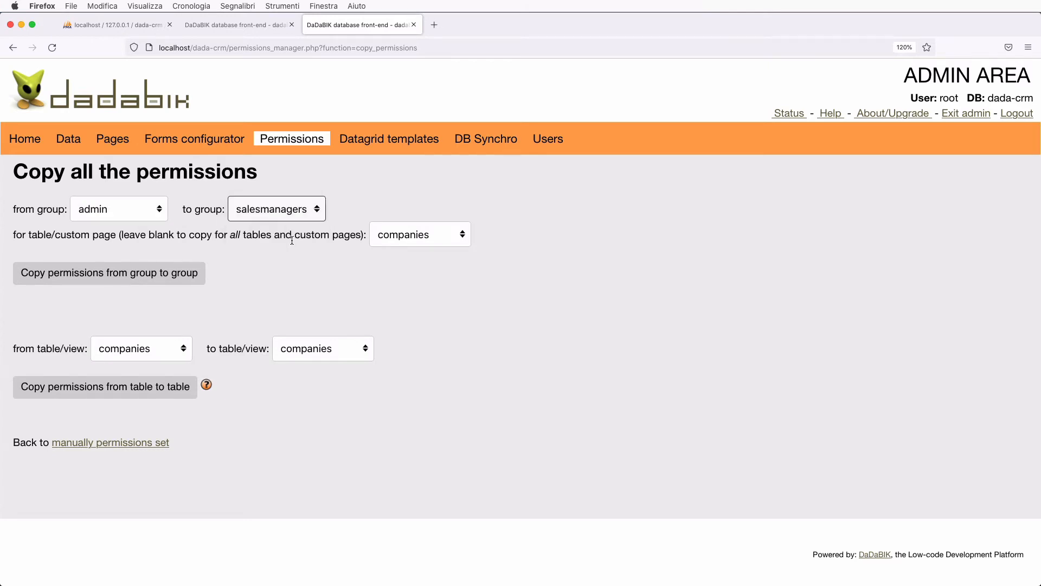
left_click(407, 237)
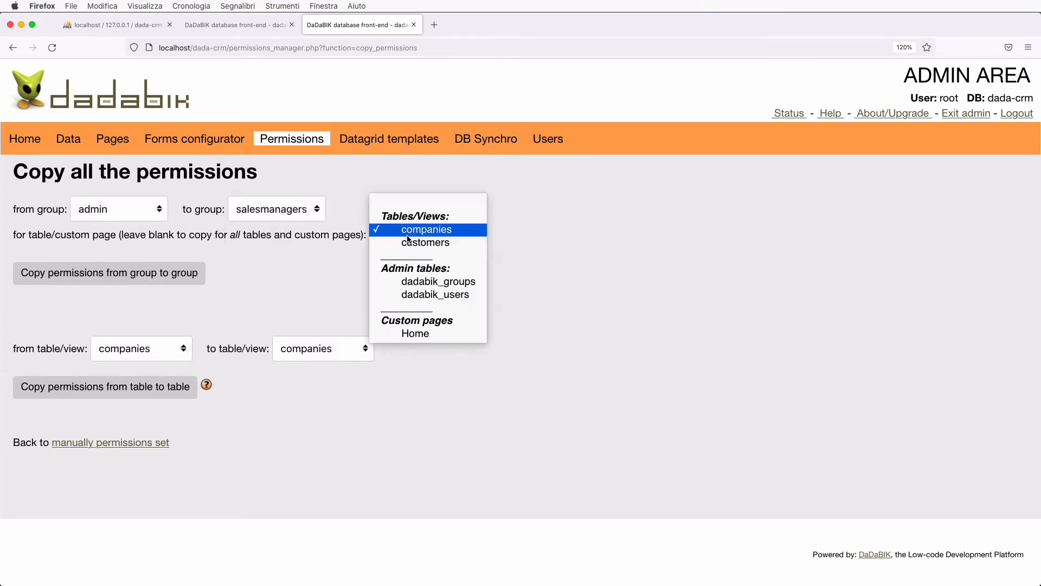
left_click(426, 209)
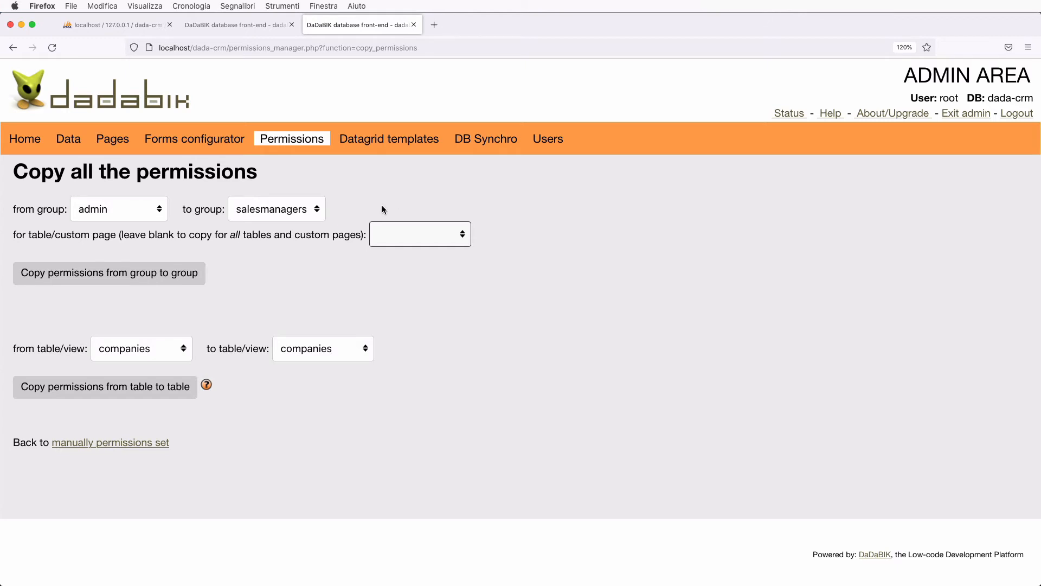
left_click(160, 278)
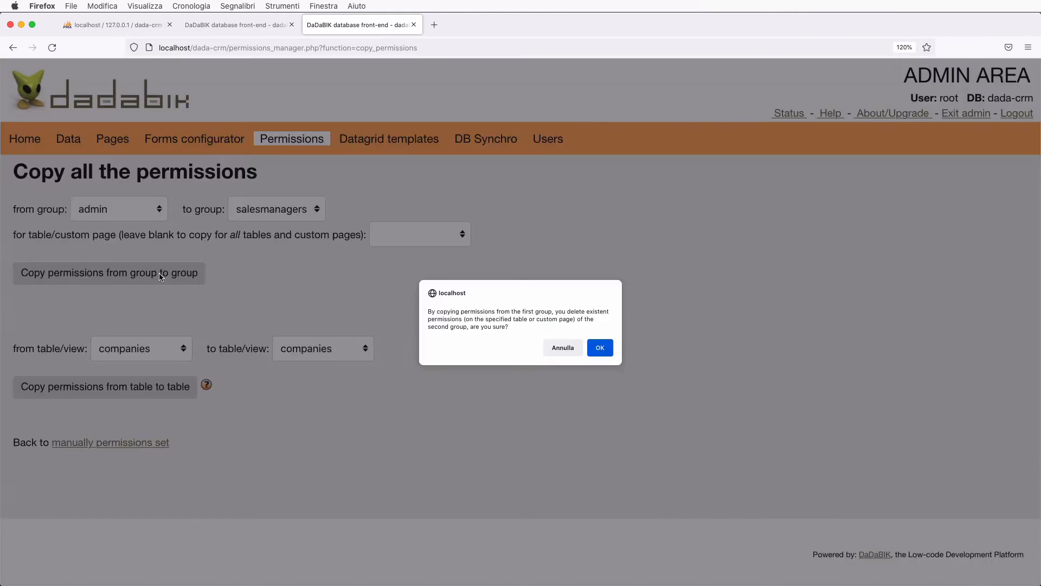
left_click(601, 348)
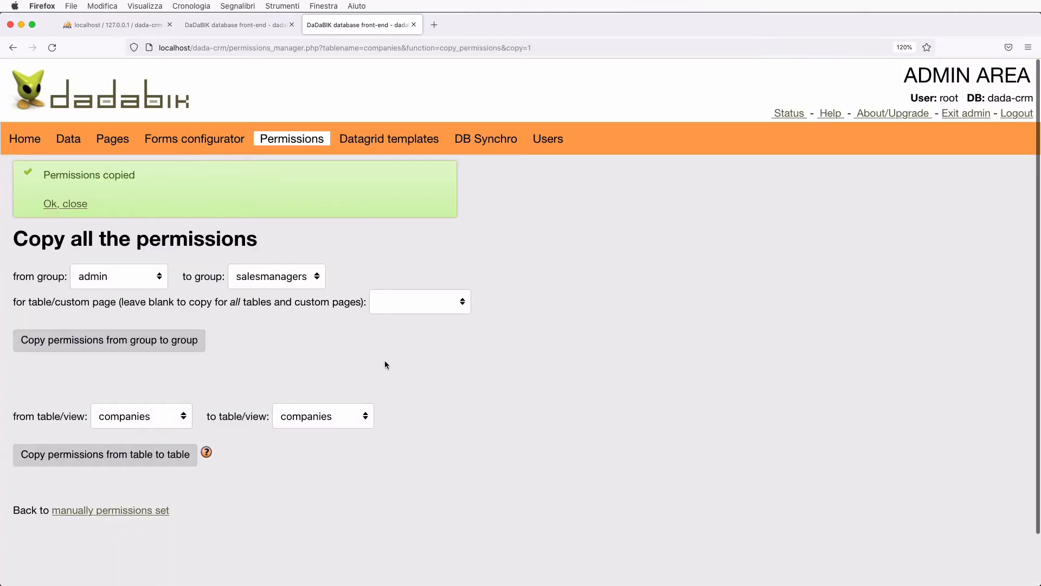
- Copy the admin group's permissions to the salespeople group as well
left_click(275, 280)
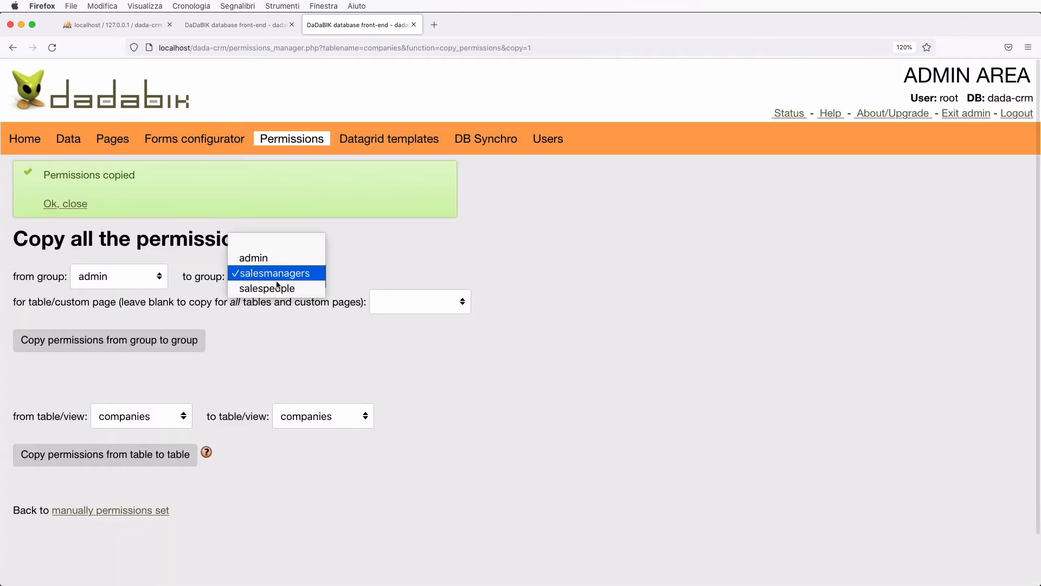
left_click(281, 289)
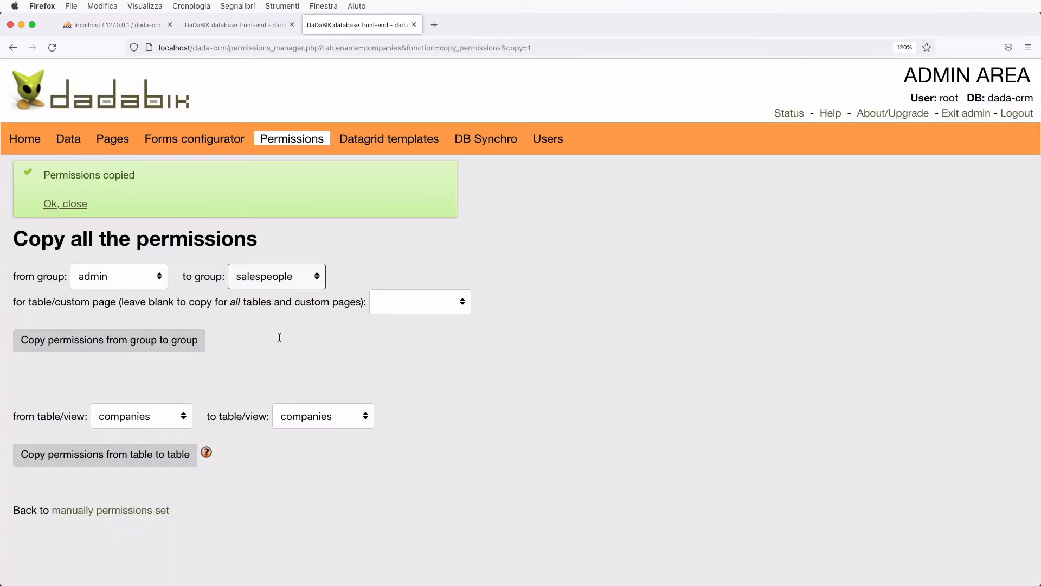
left_click(154, 342)
left_click(603, 350)
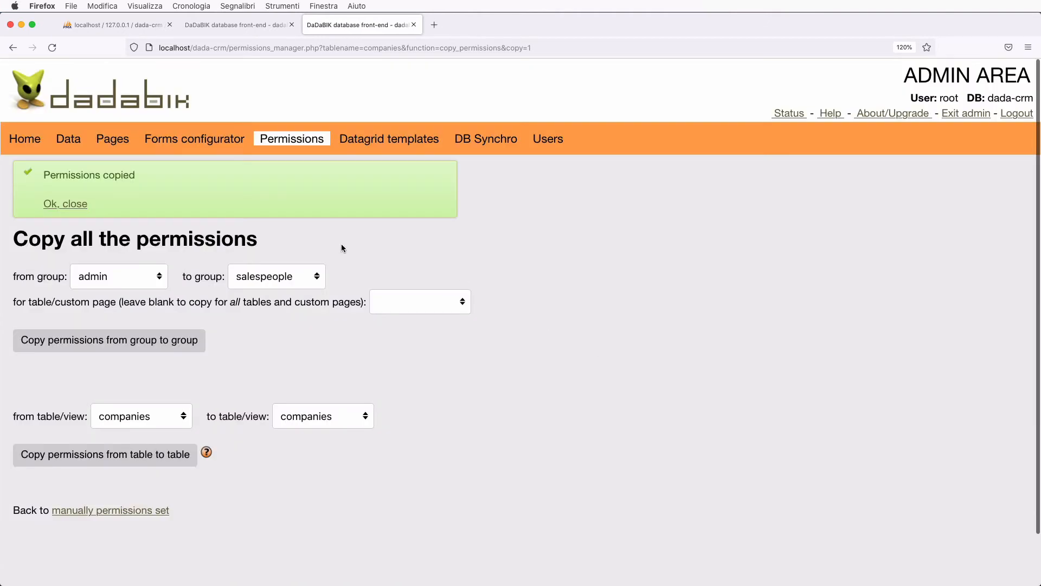
- Review the salesmanagers and salespeople permissions, then show the customers table for salespeople
left_click(140, 510)
left_click(428, 242)
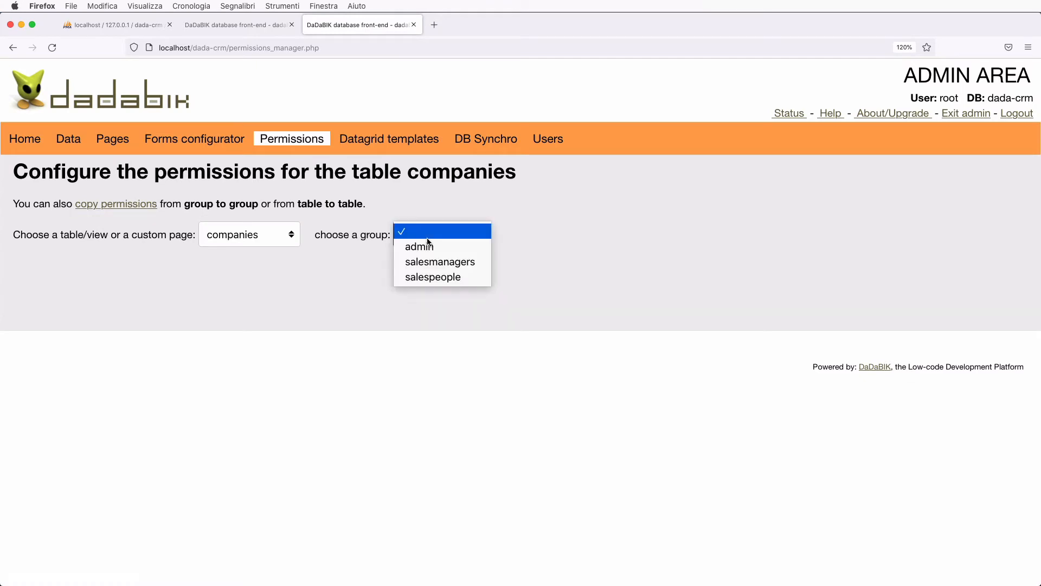
left_click(438, 260)
scroll(484, 350, "down", 15)
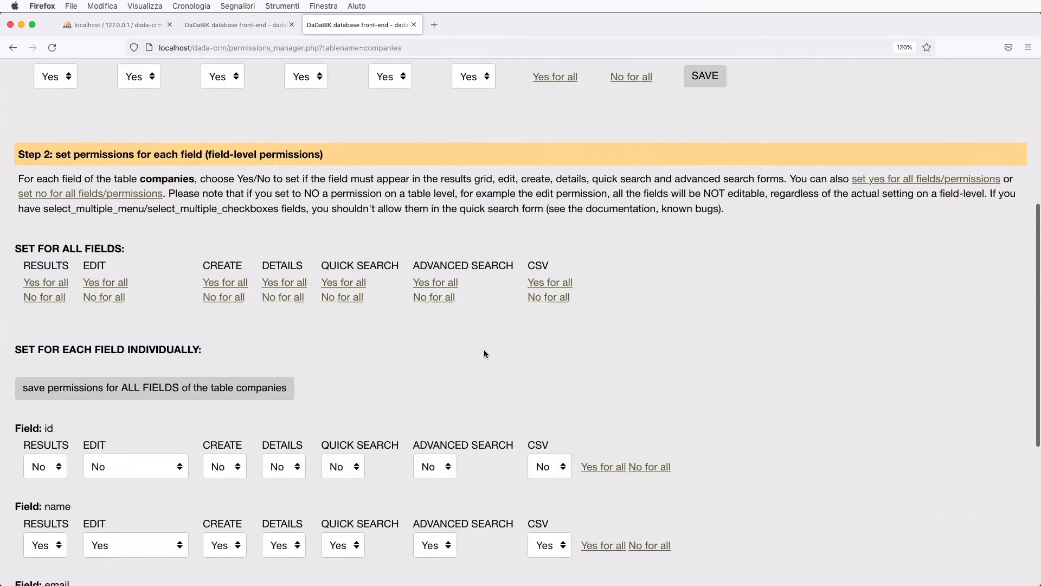
scroll(483, 350, "up", 15)
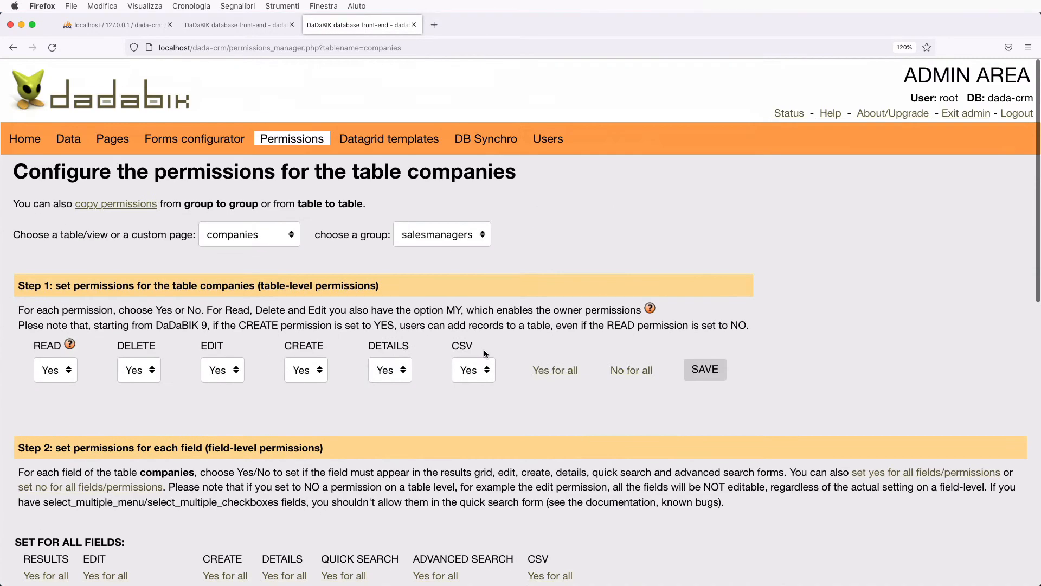
left_click(437, 234)
left_click(438, 246)
scroll(493, 350, "down", 10)
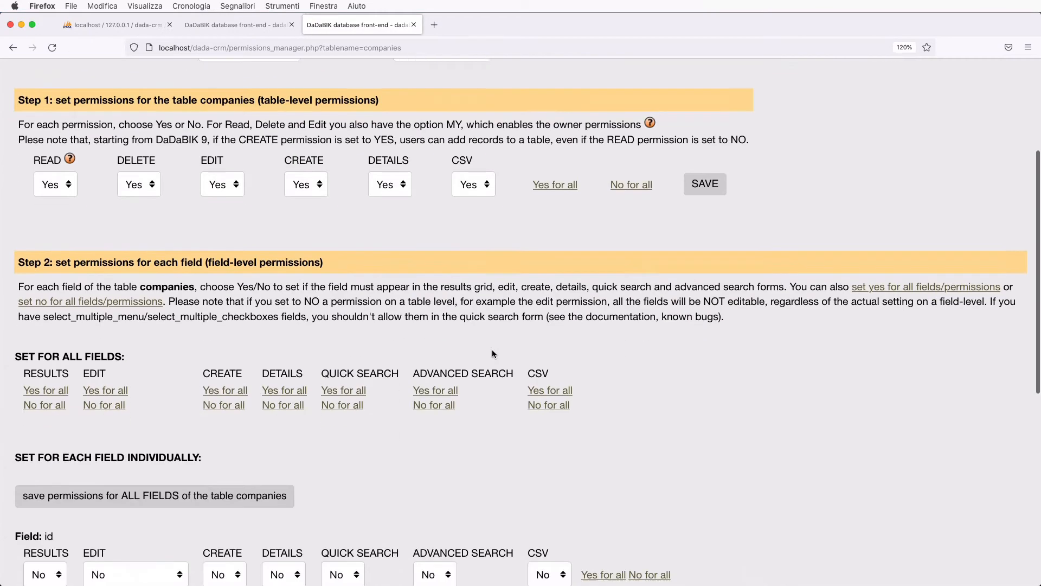
scroll(492, 350, "up", 10)
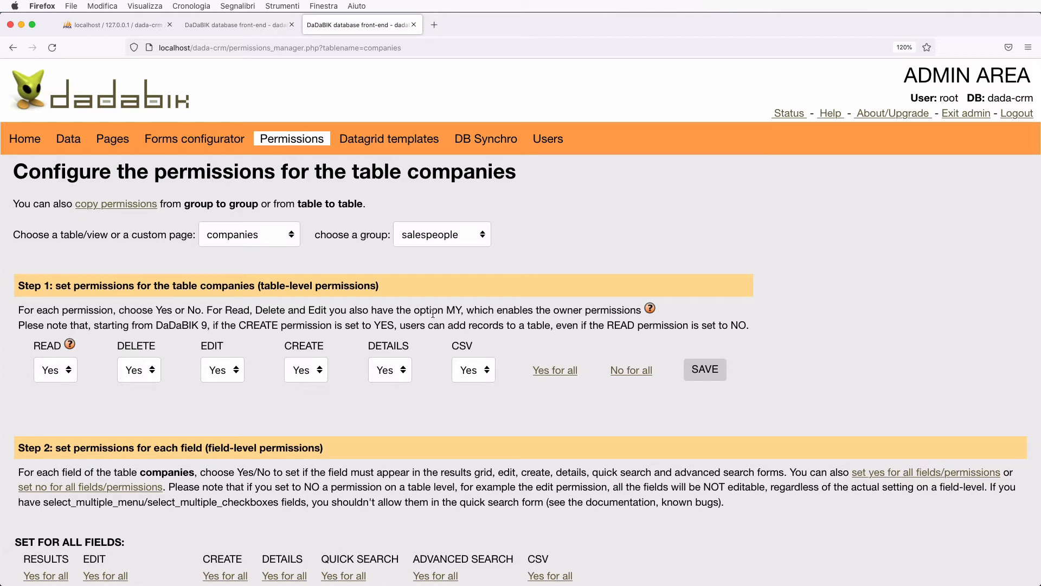
left_click(250, 239)
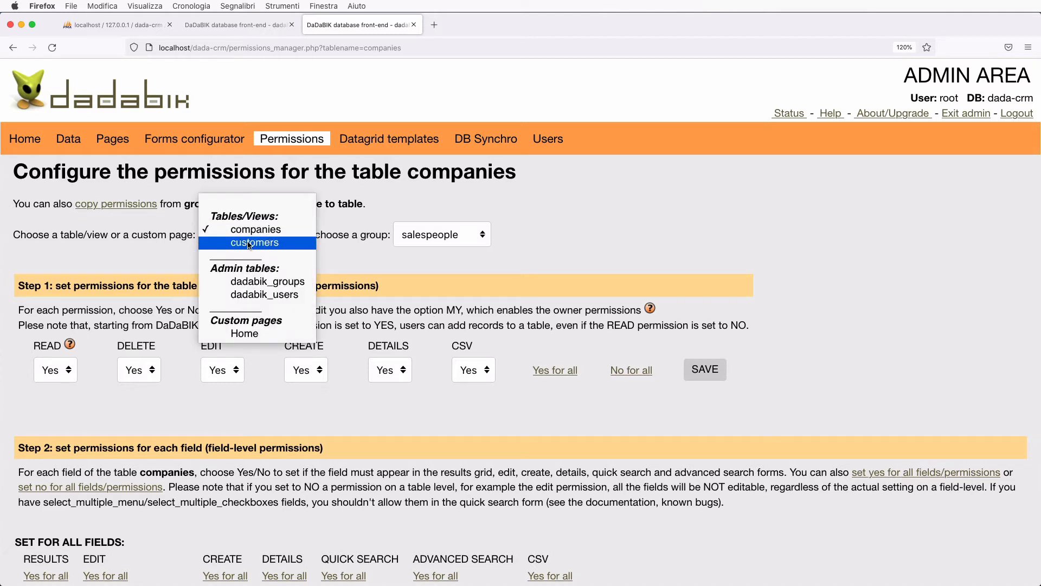
left_click(251, 241)
scroll(394, 331, "down", 1)
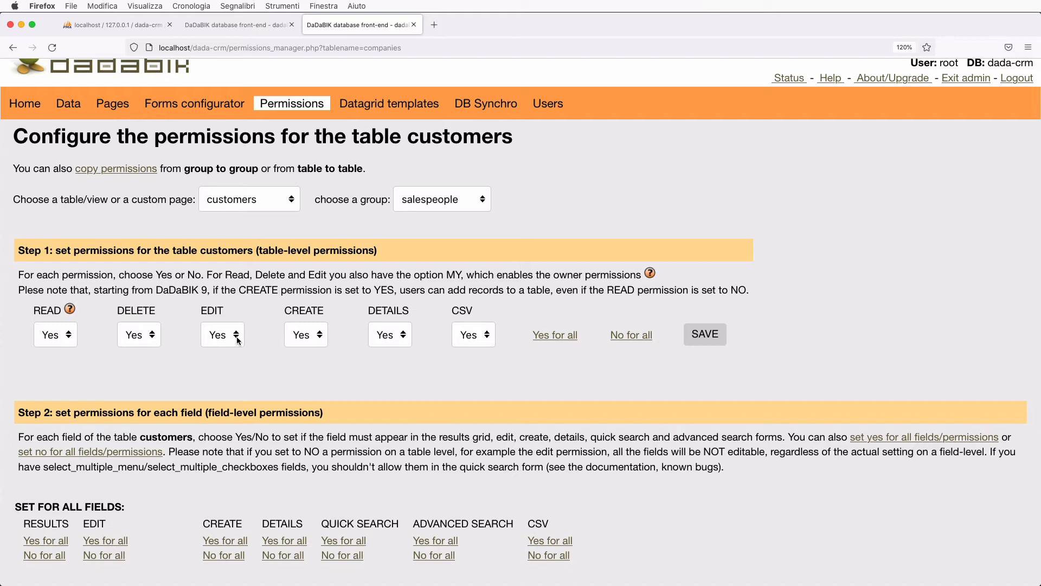
- Set READ, DELETE, EDIT and CSV to My on customers for salespeople and save
left_click(475, 335)
left_click(50, 341)
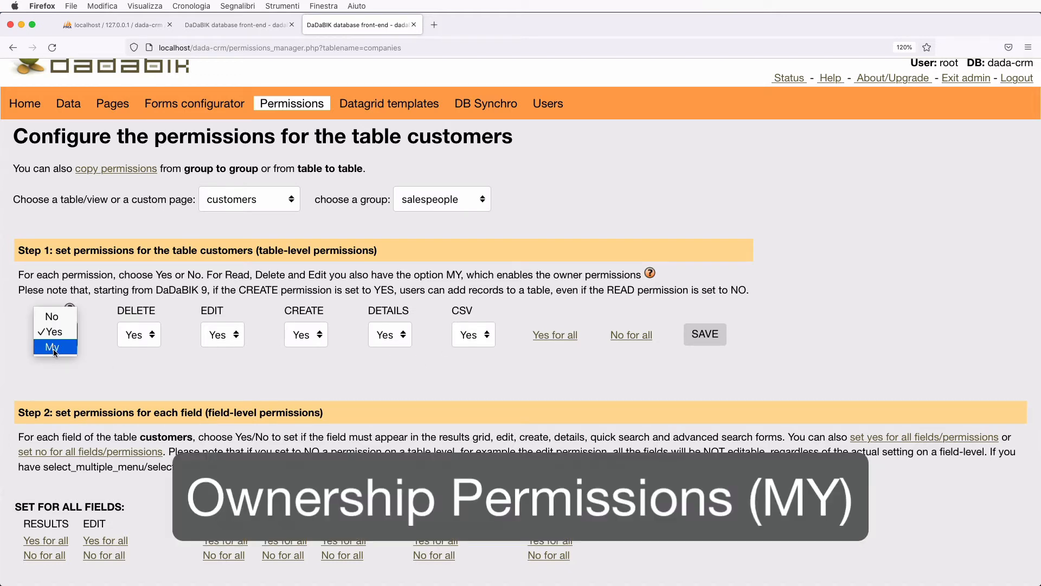
left_click(53, 348)
left_click(128, 338)
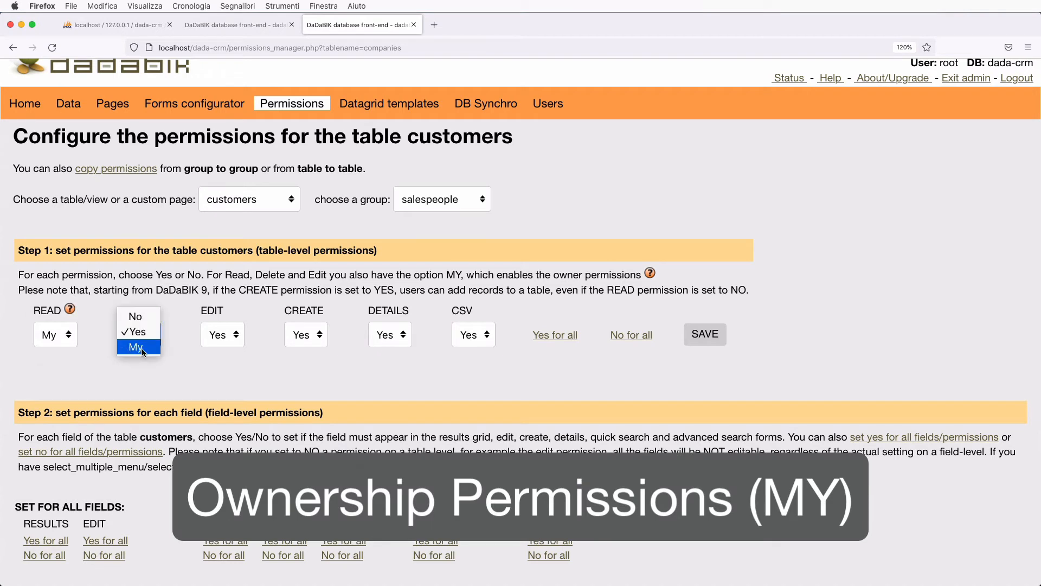
left_click(142, 347)
left_click(222, 336)
left_click(226, 350)
left_click(470, 338)
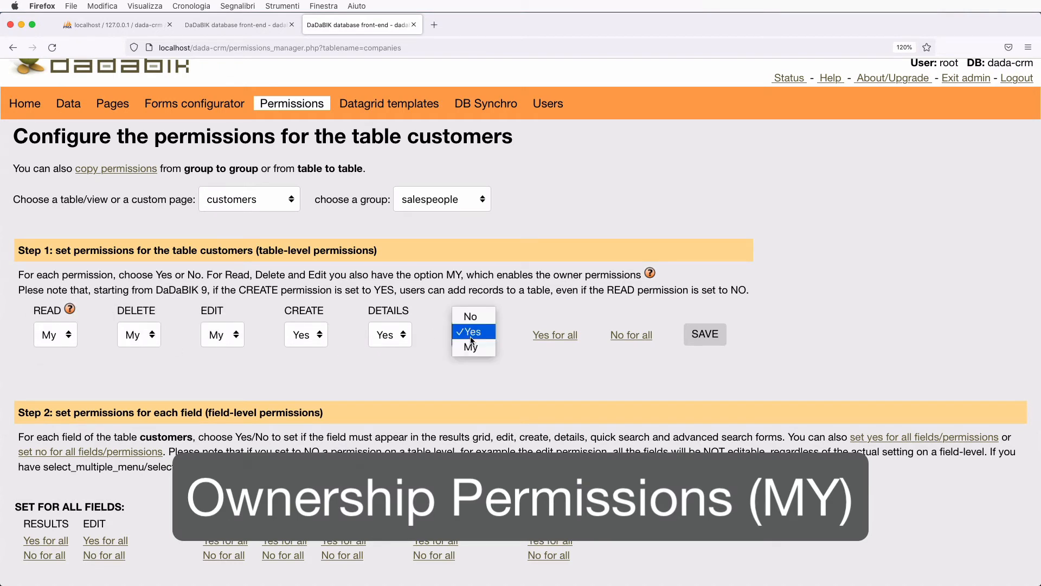
left_click(474, 351)
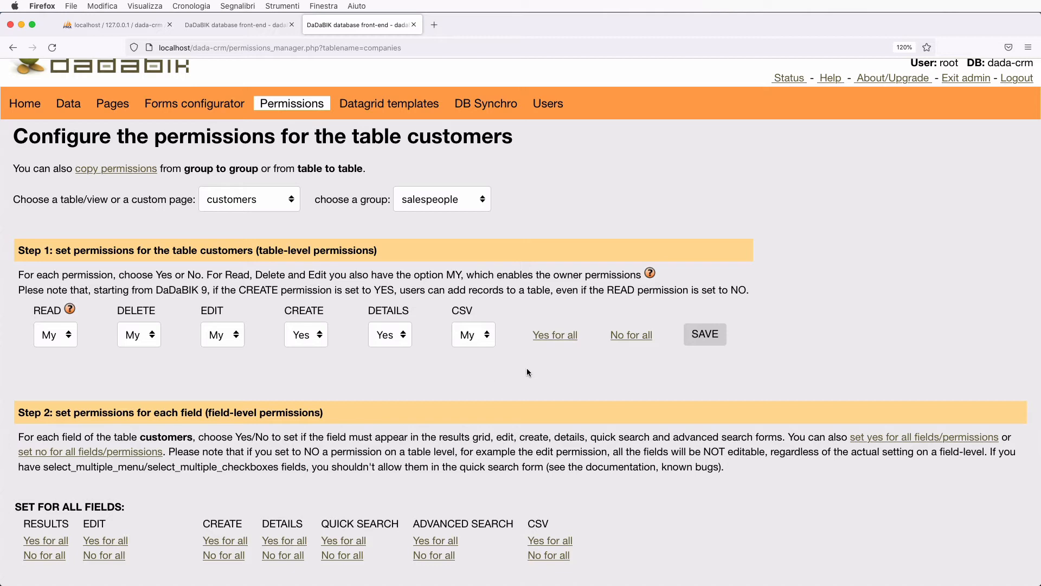
left_click(705, 334)
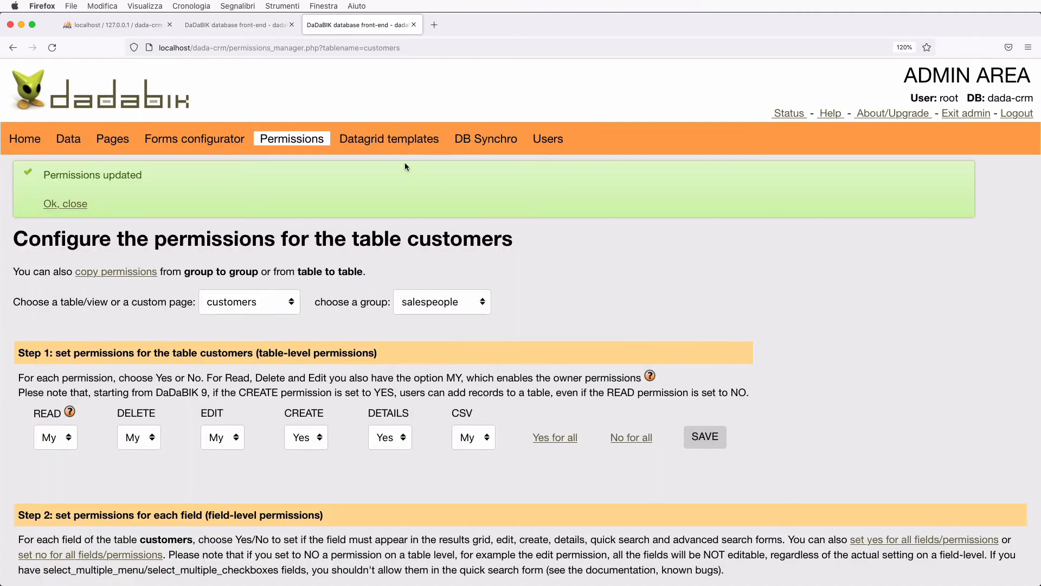
- Log out of the administrator account and enter the salesperson's username and password
left_click(233, 25)
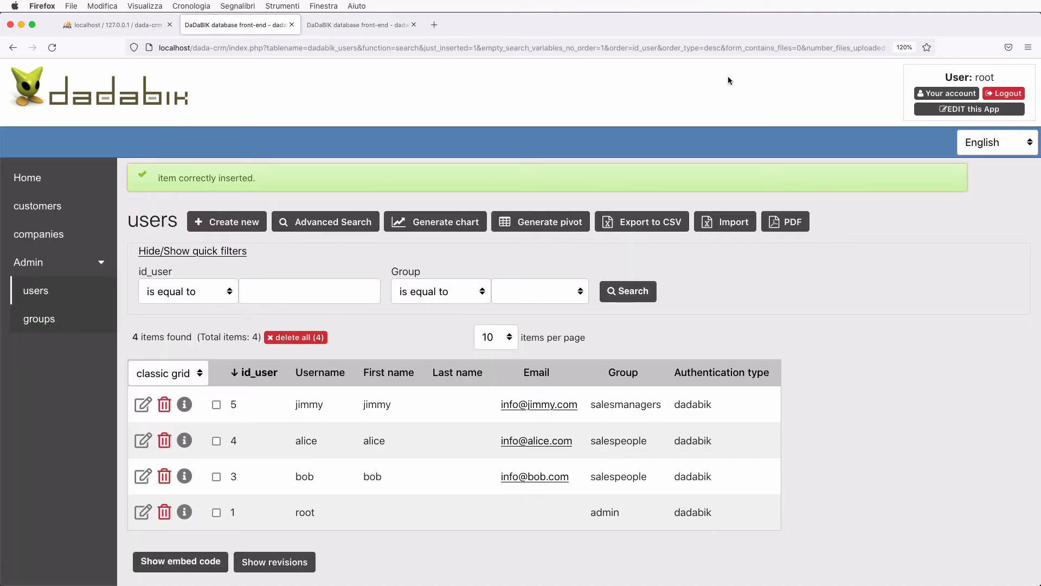
left_click(1008, 93)
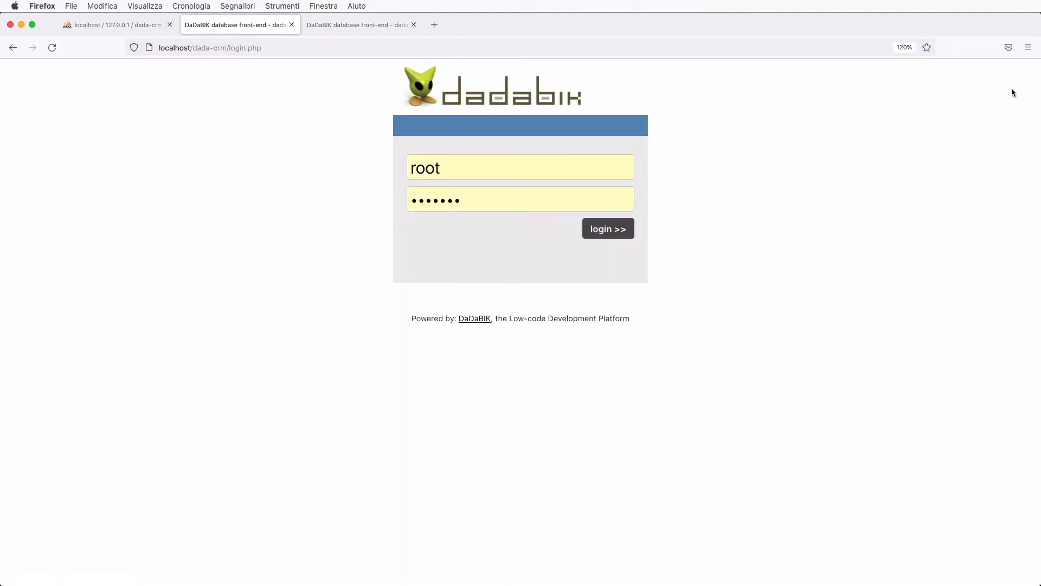
double_click(435, 168)
type("alice")
key("Tab")
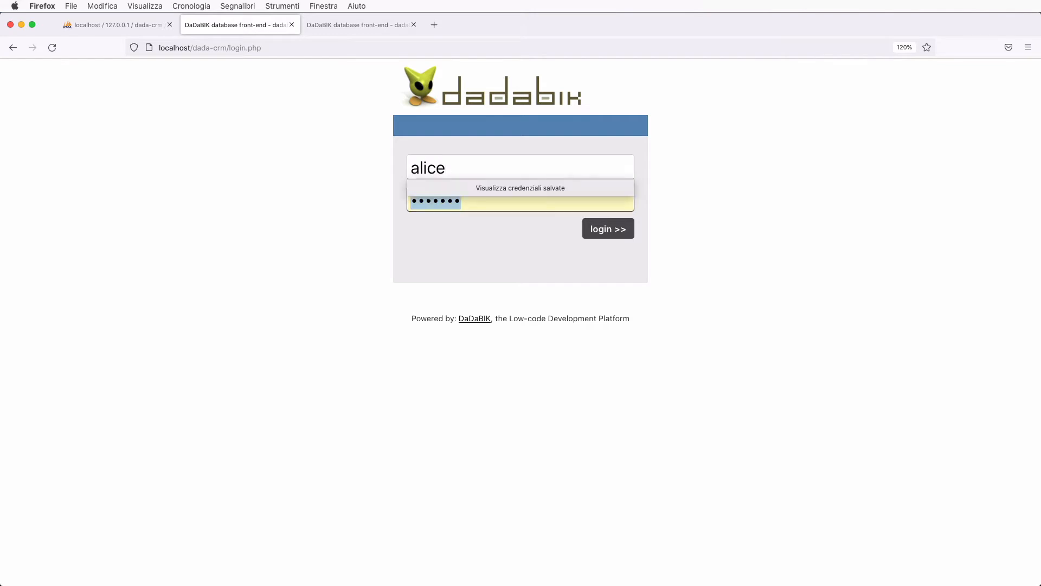
type("•lice")
- Log in as the salesperson and check the companies list, then the empty customers list
left_click(602, 230)
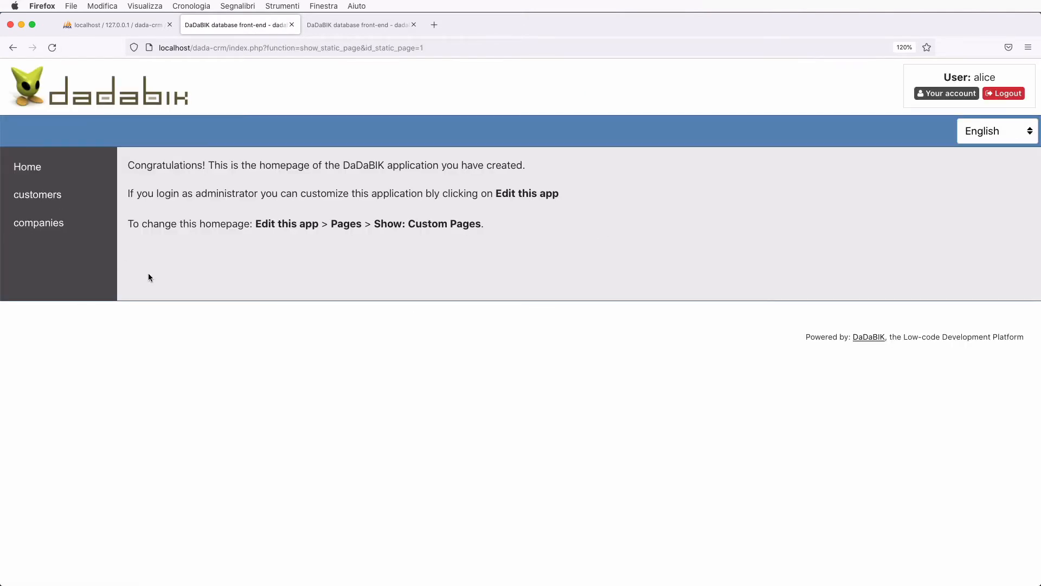
left_click(38, 223)
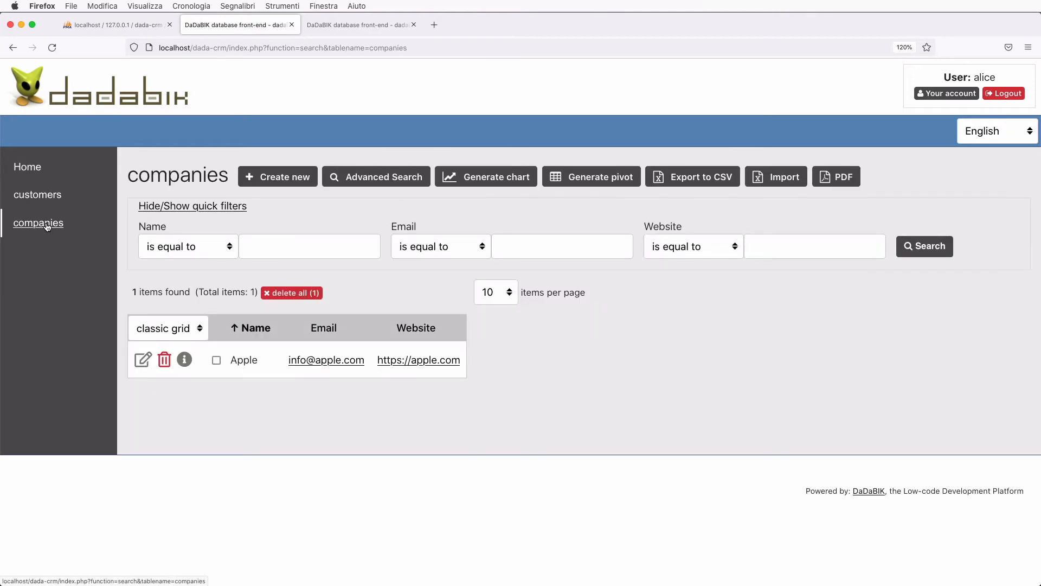
left_click(48, 199)
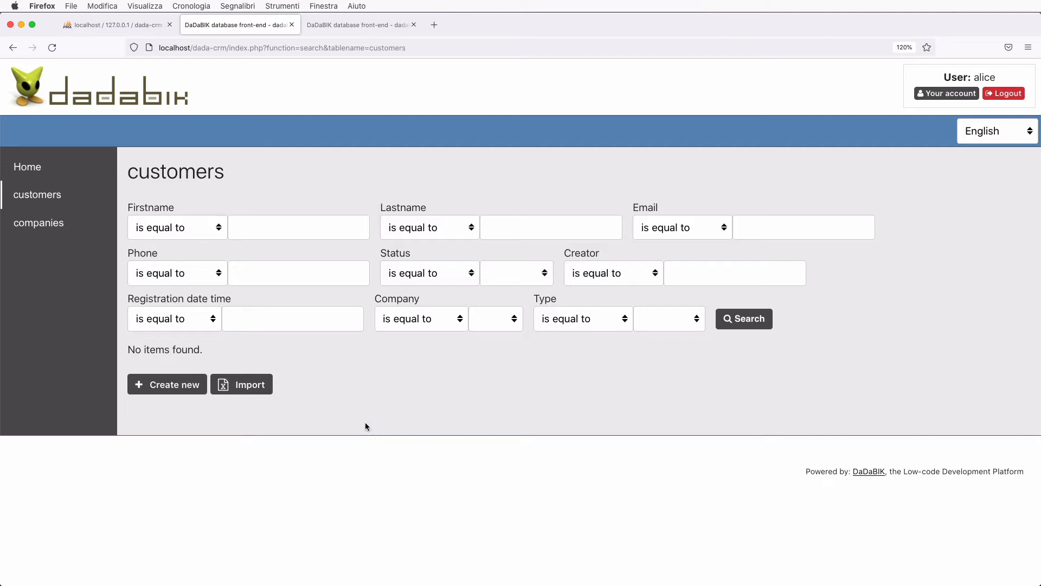
- Start a new customer record and fill in first name, last name, e-mail and phone number
left_click(165, 384)
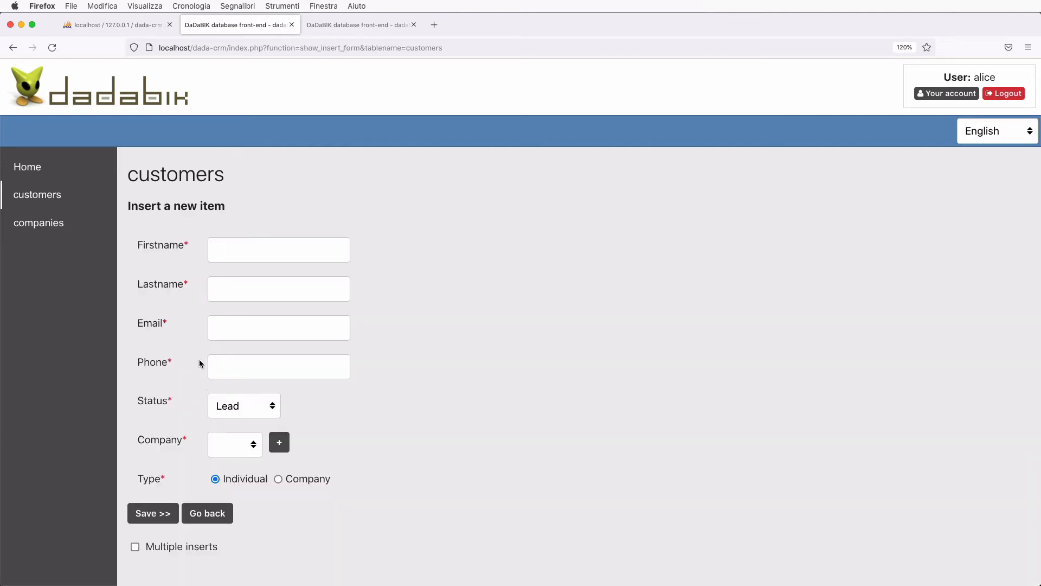
left_click(269, 251)
type("fasdfasd")
left_click(233, 289)
type("fasfsd")
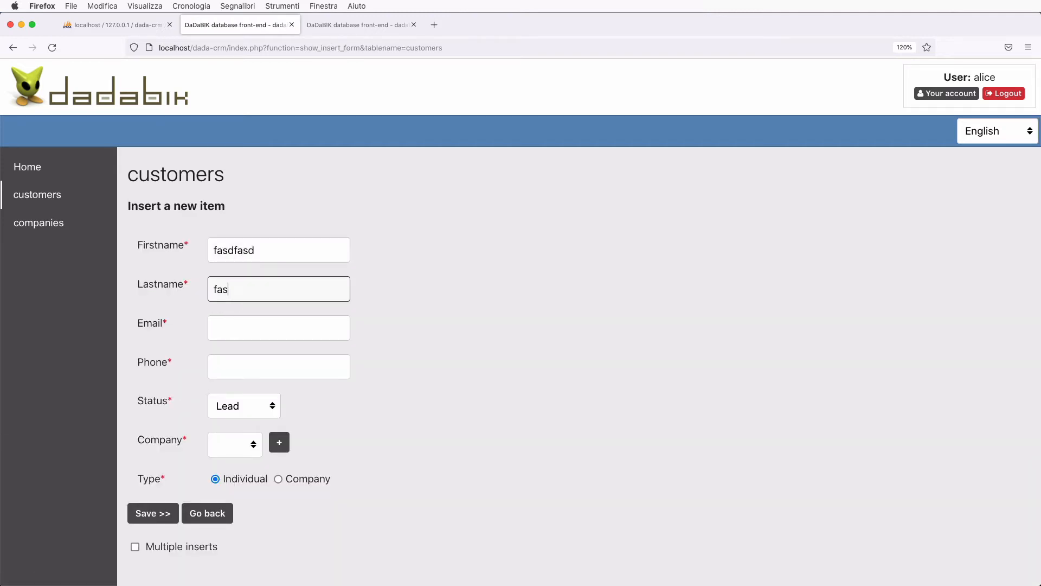
left_click(235, 321)
type("a@a.com")
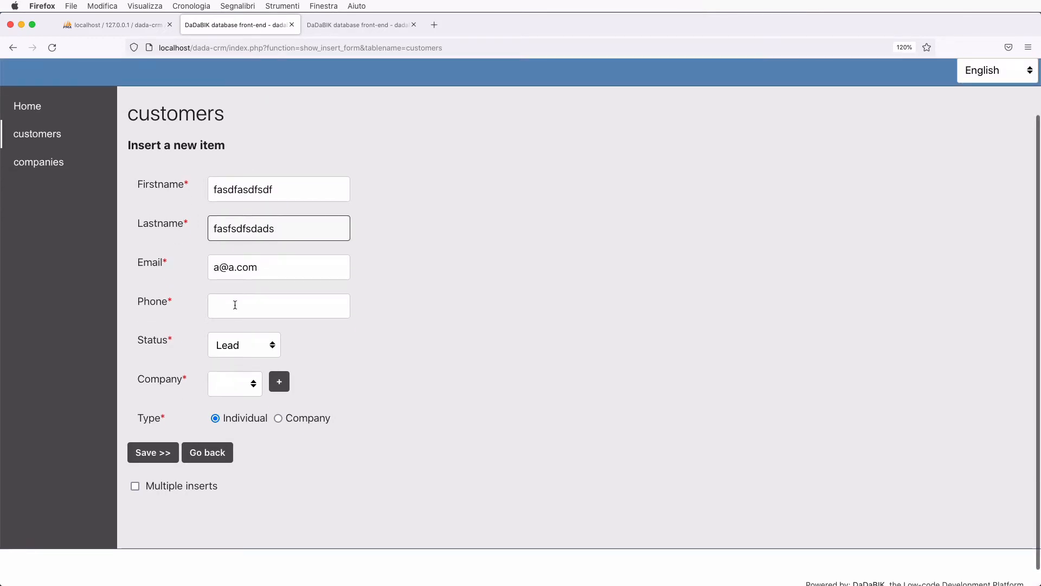
left_click(235, 305)
type("+397987987")
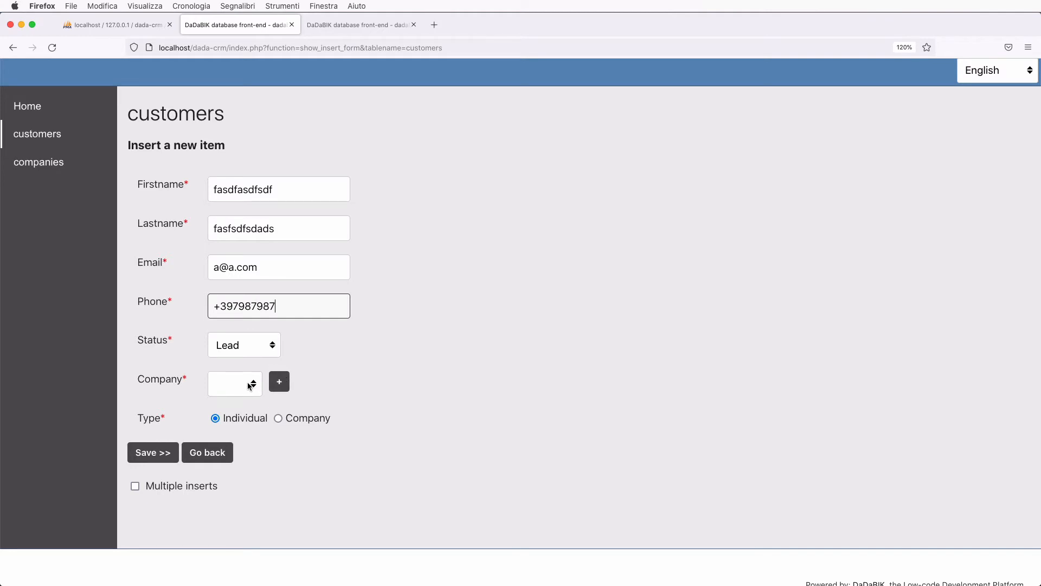
- Link the customer to company Apple, set type to Company, and save the record
left_click(249, 386)
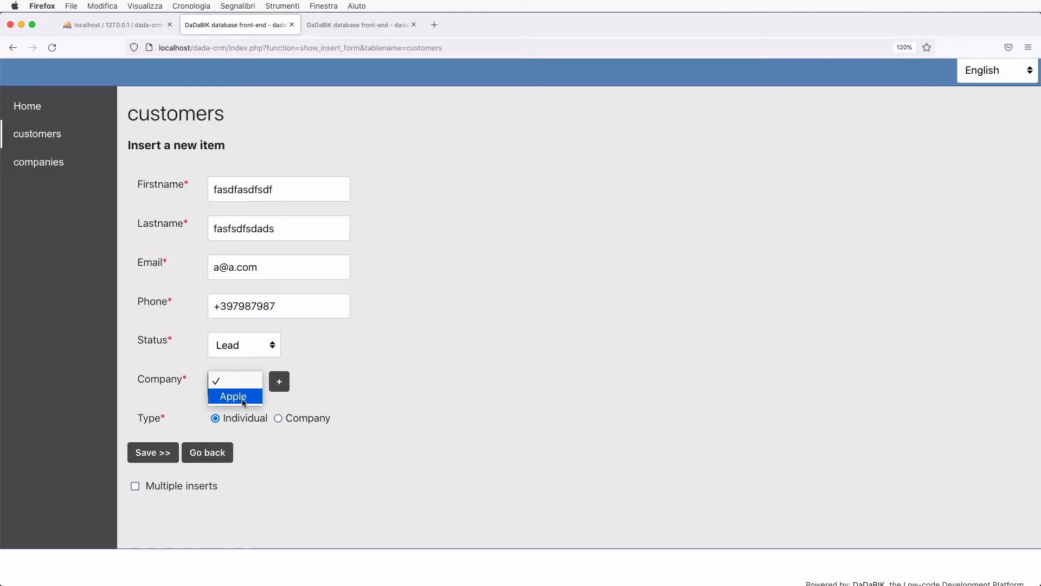
left_click(242, 398)
left_click(278, 418)
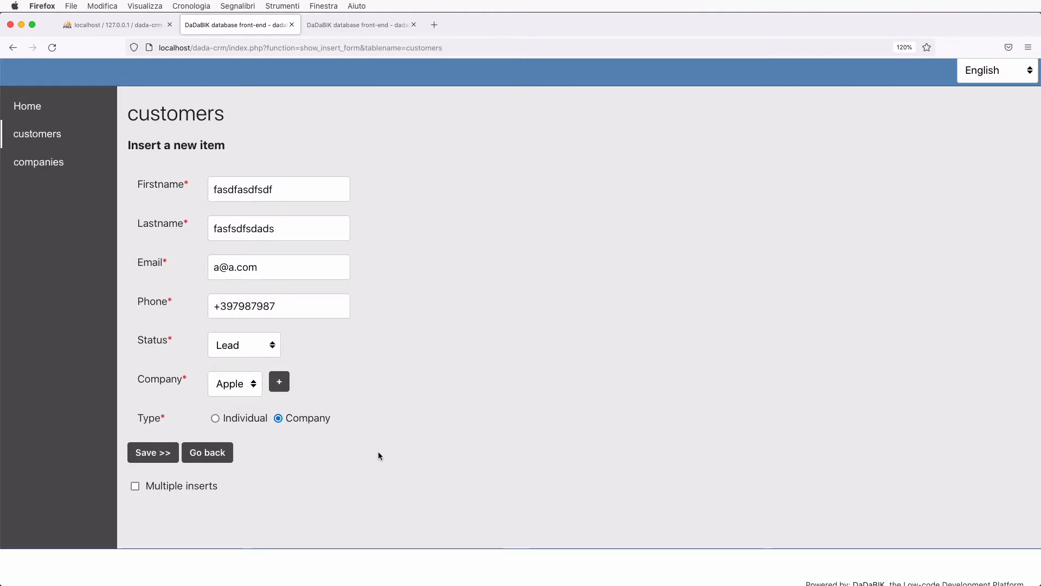
left_click(166, 456)
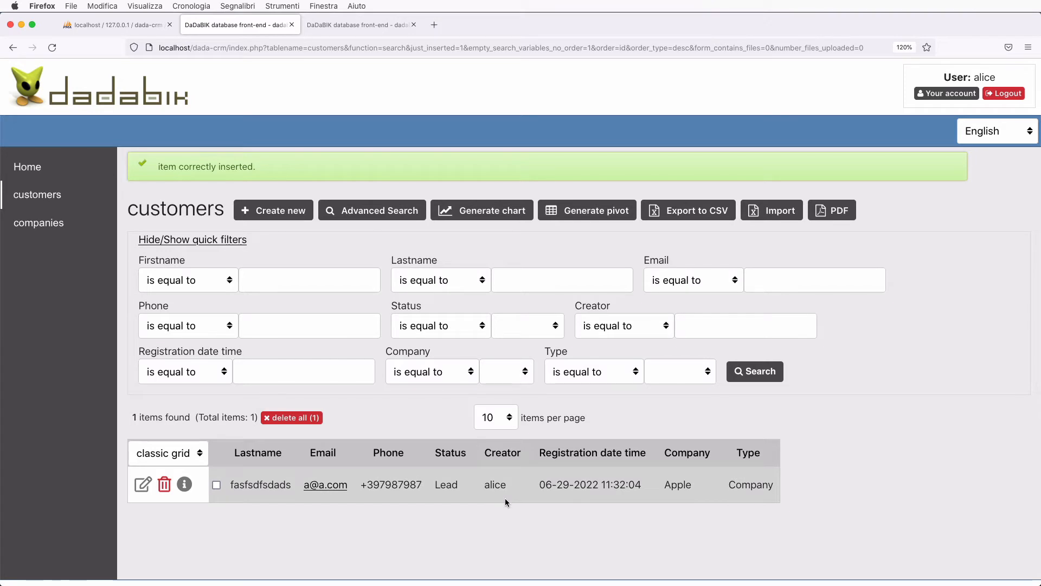
- Log out and sign in with a second salesperson's username and password
left_click(1005, 94)
double_click(428, 178)
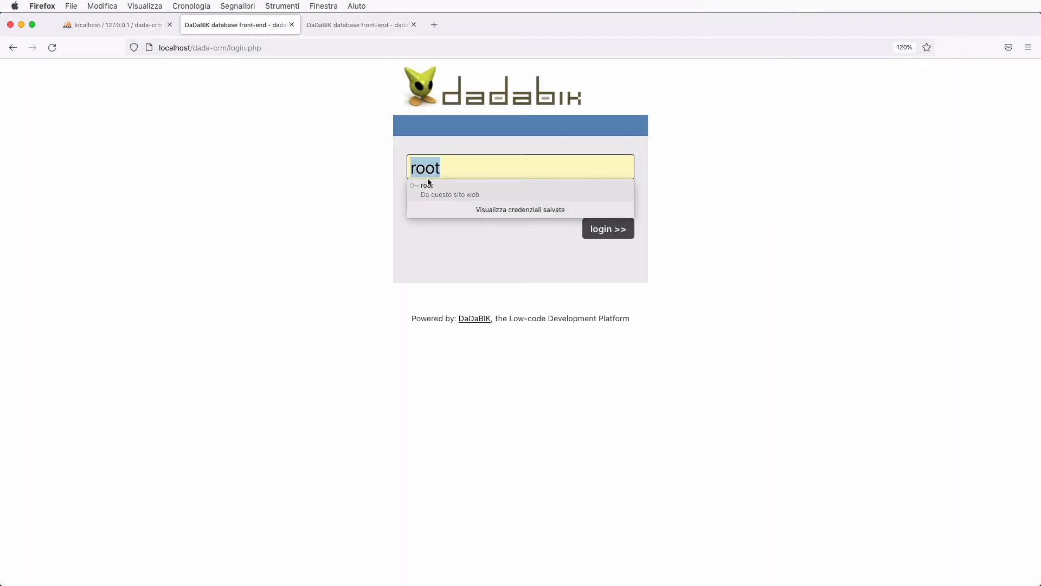
key("BackSpace")
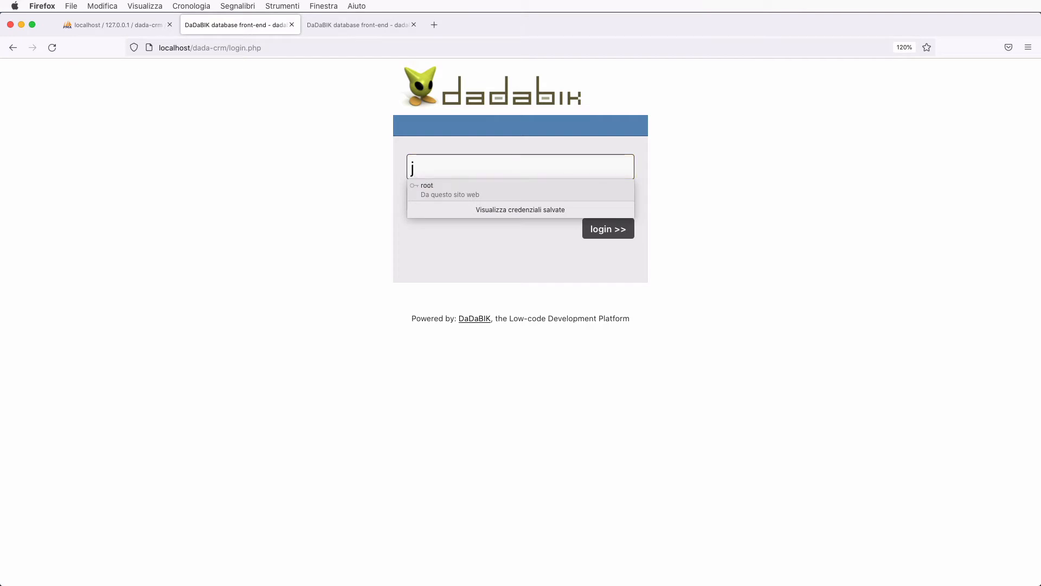
type("jimmy")
key("Tab")
type("jimmy")
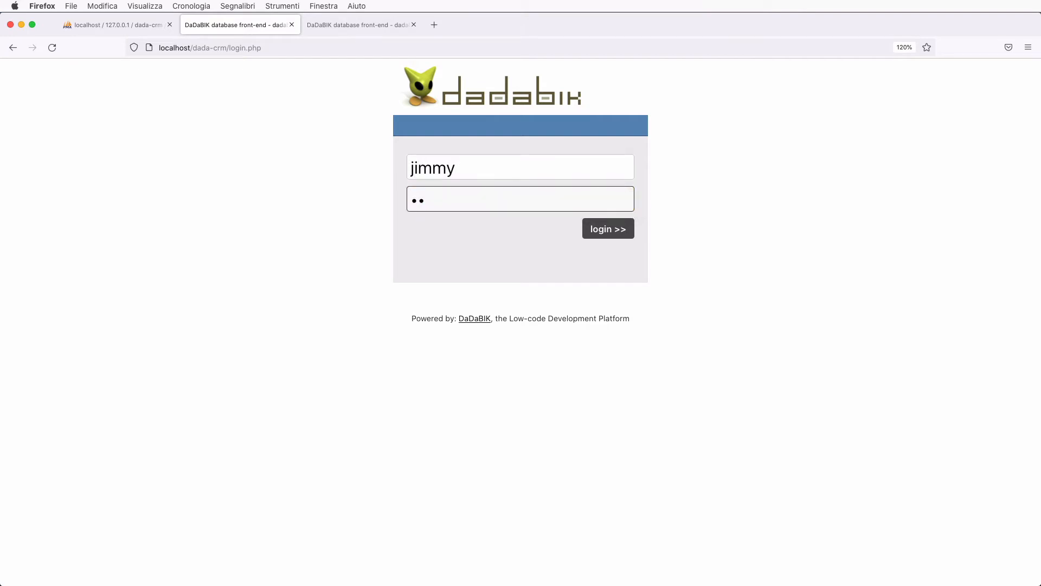
left_click(602, 230)
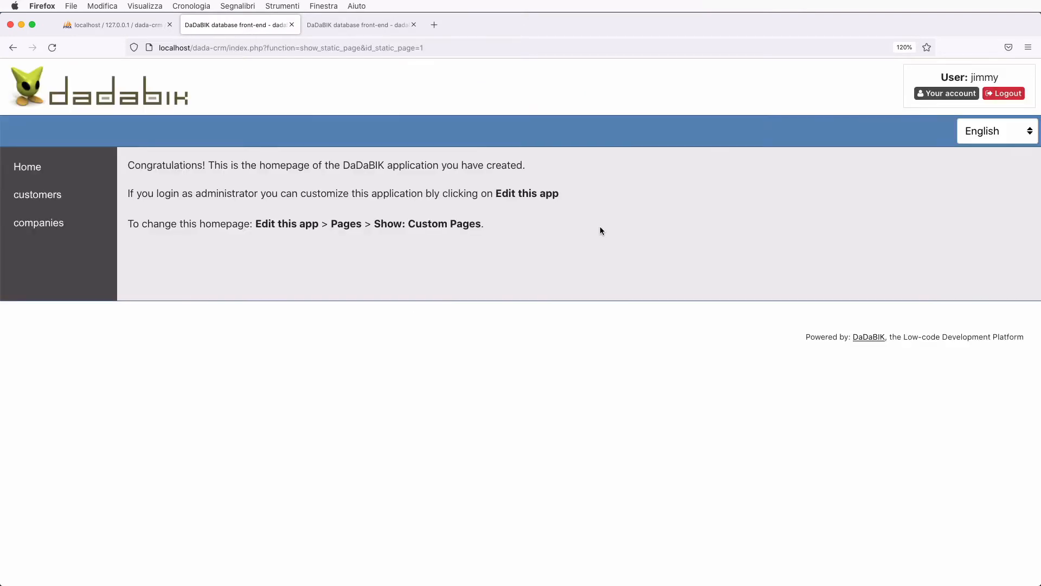
- View the customers list showing all five records, including other users' records
left_click(40, 196)
scroll(382, 443, "down", 3)
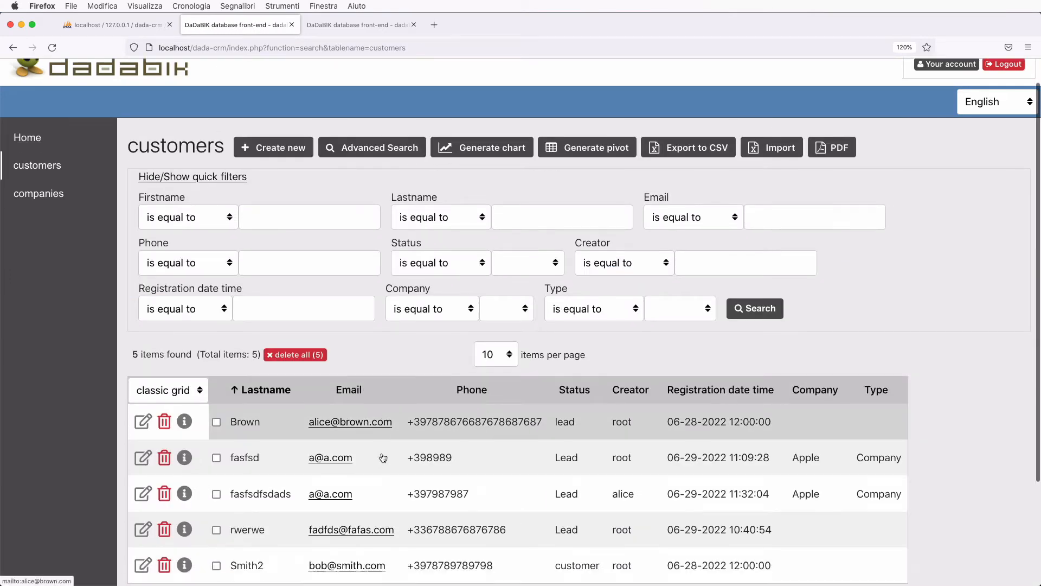
scroll(383, 457, "up", 2)
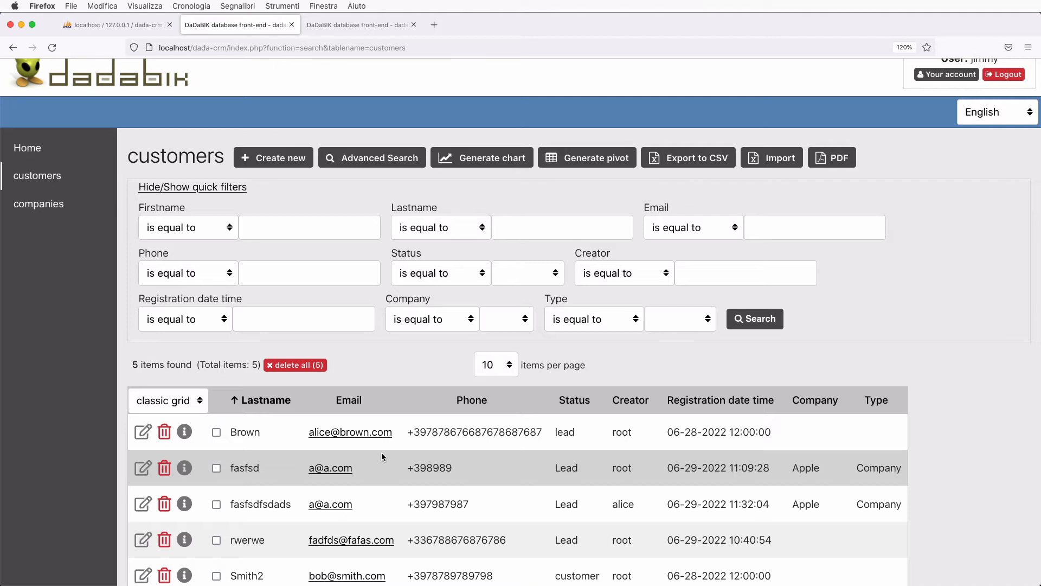
scroll(381, 453, "up", 1)
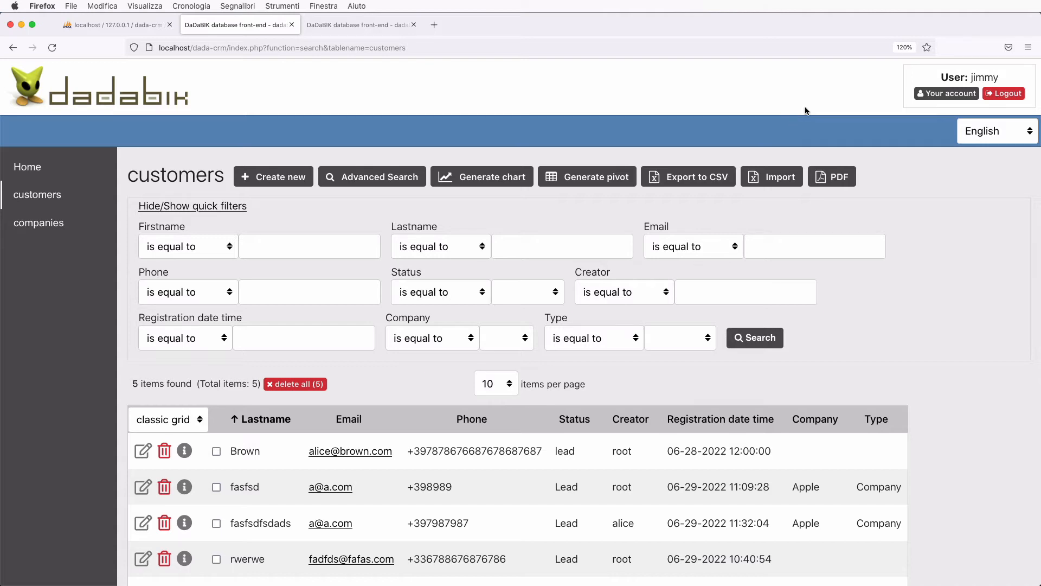
- Switch to the admin tab and log back in with the administrator password
left_click(346, 26)
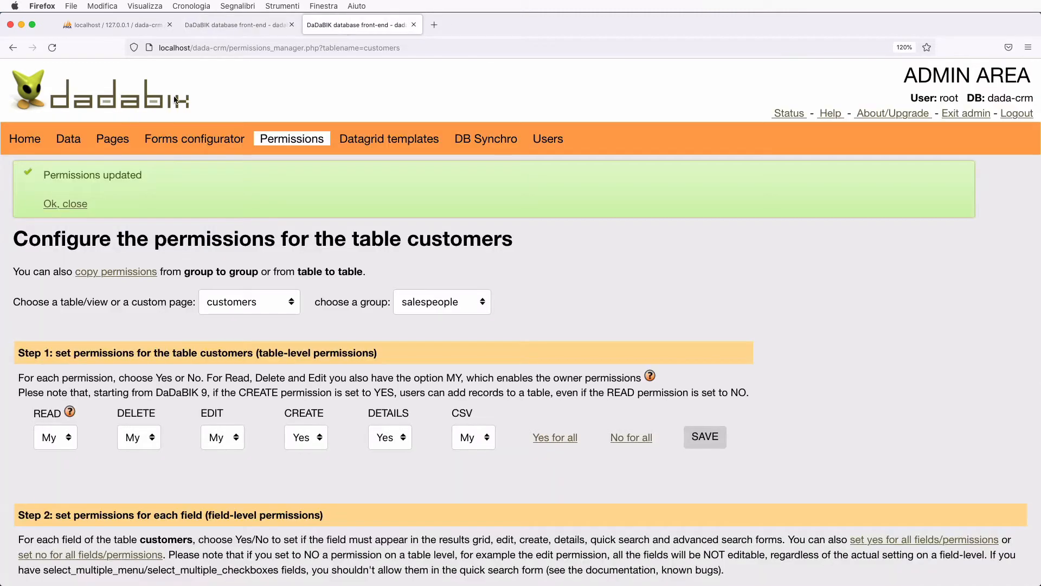
left_click(70, 140)
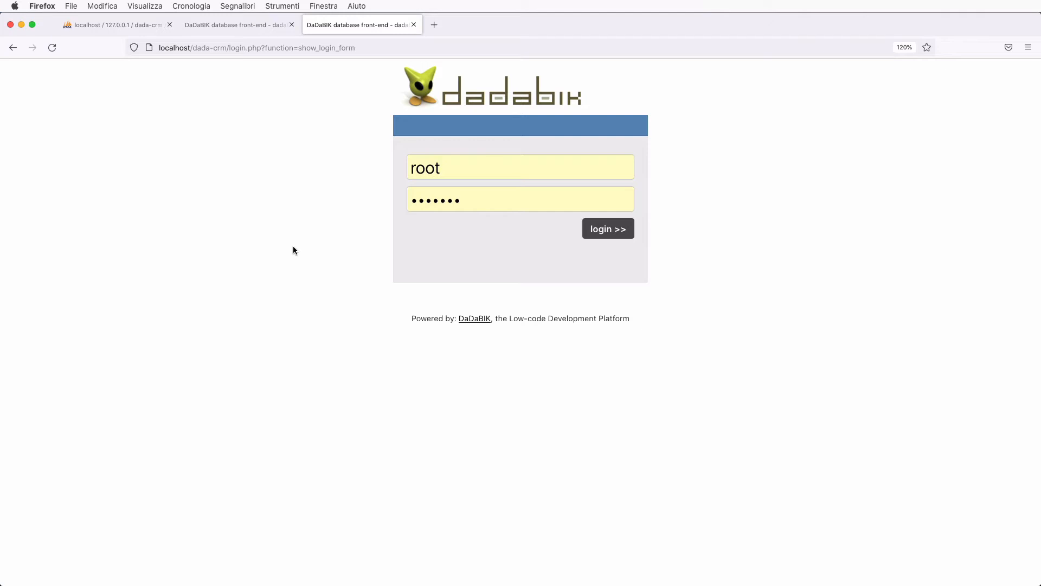
double_click(421, 200)
key("Return")
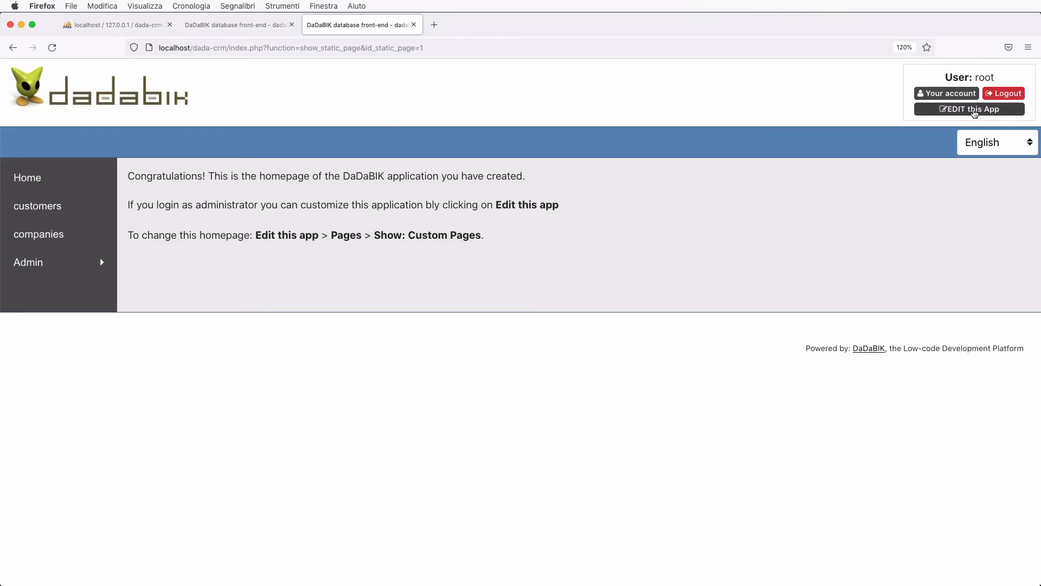
- Enter EDIT this App and open the Data section listing the database tables
left_click(973, 110)
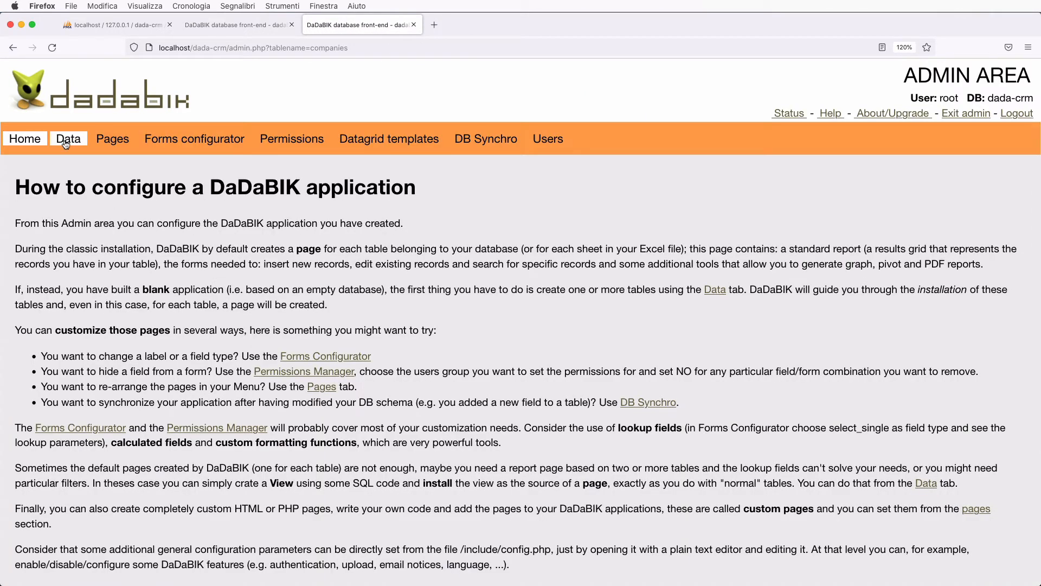
left_click(69, 139)
scroll(218, 249, "down", 3)
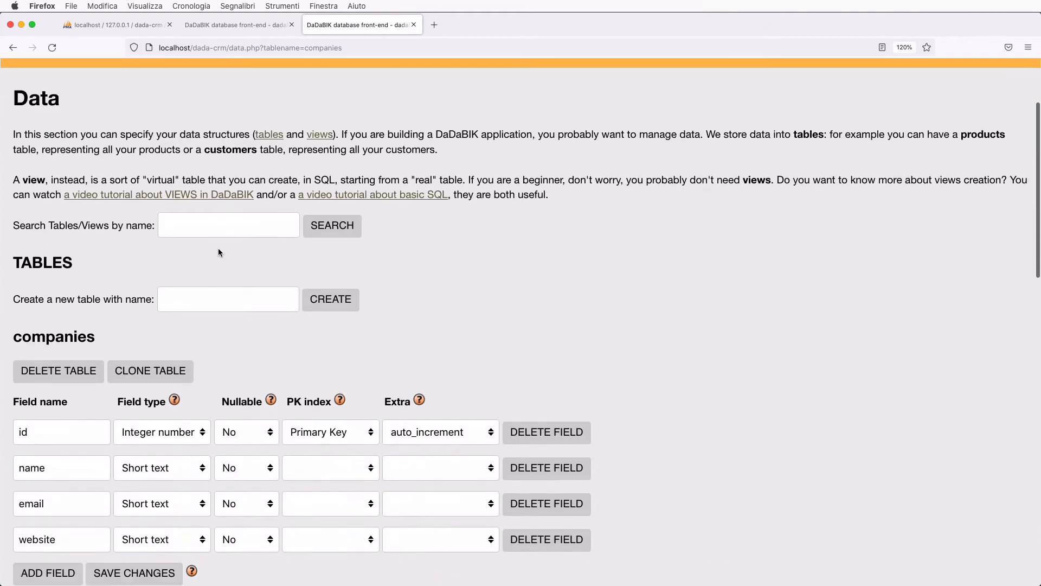
scroll(218, 252, "down", 1)
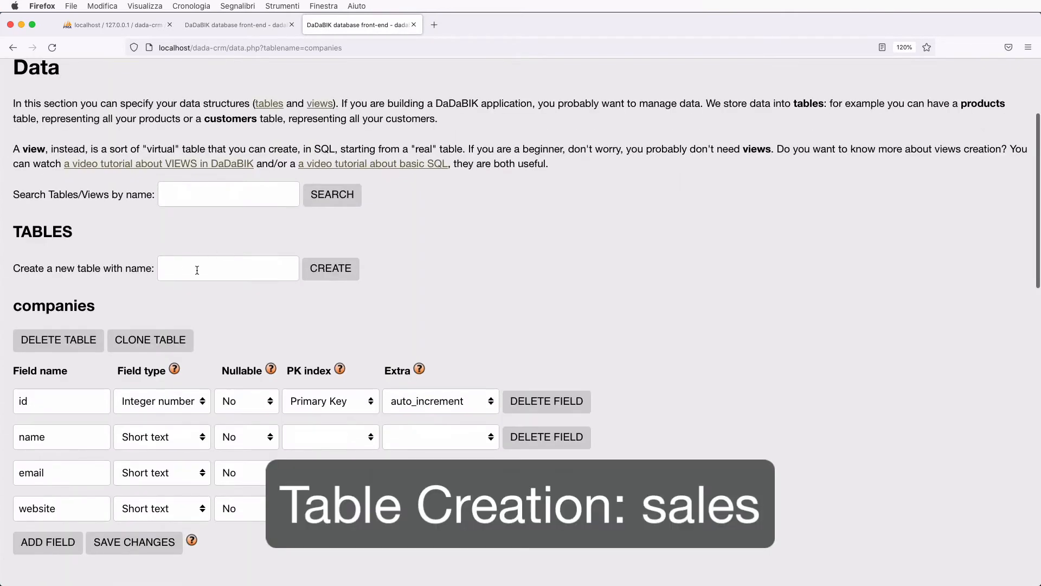
- Create a new table named 'sales' with an id_customer Integer number field
left_click(260, 268)
type("sales")
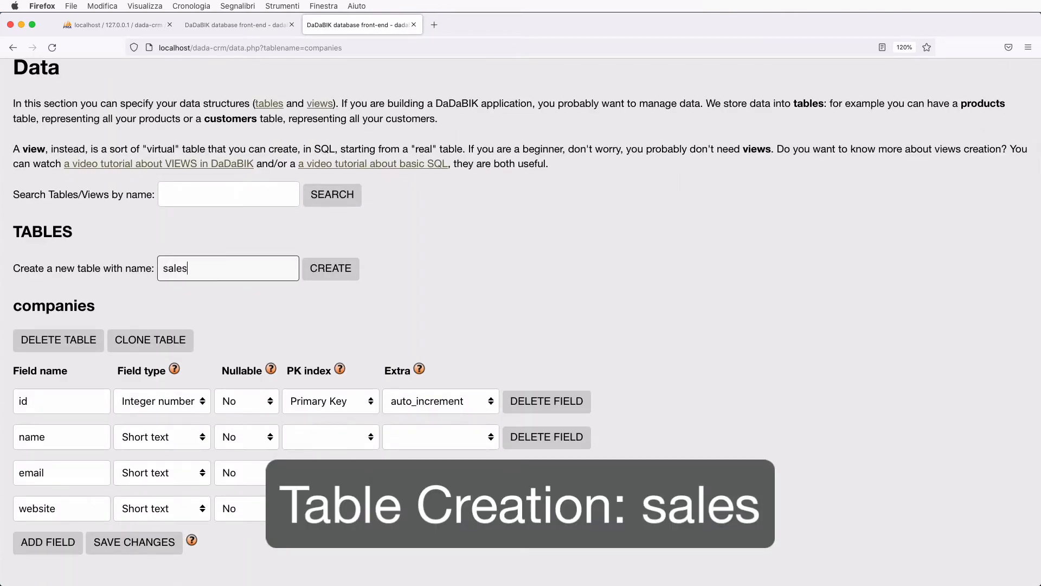
left_click(330, 267)
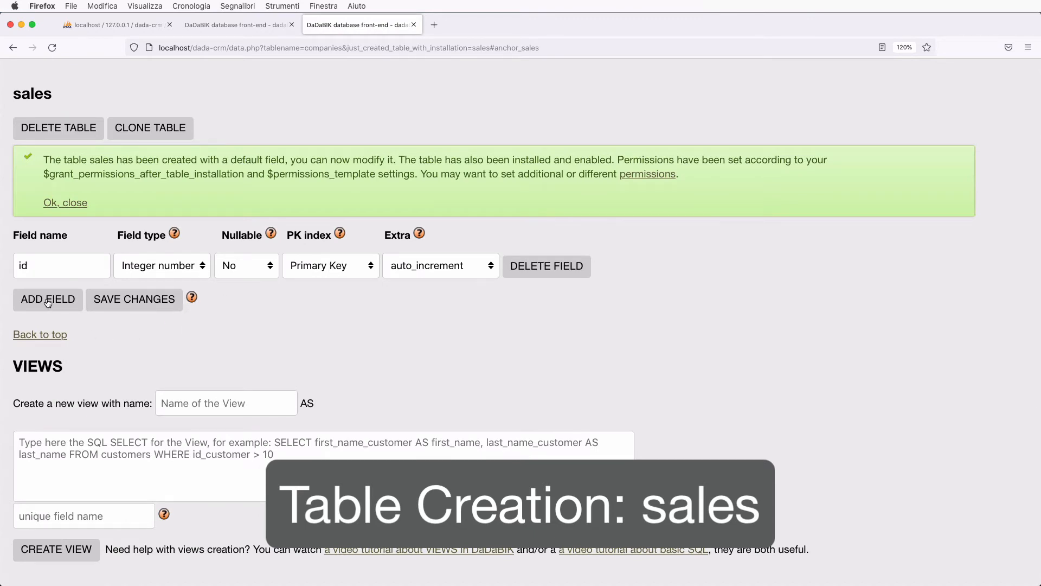
left_click(48, 301)
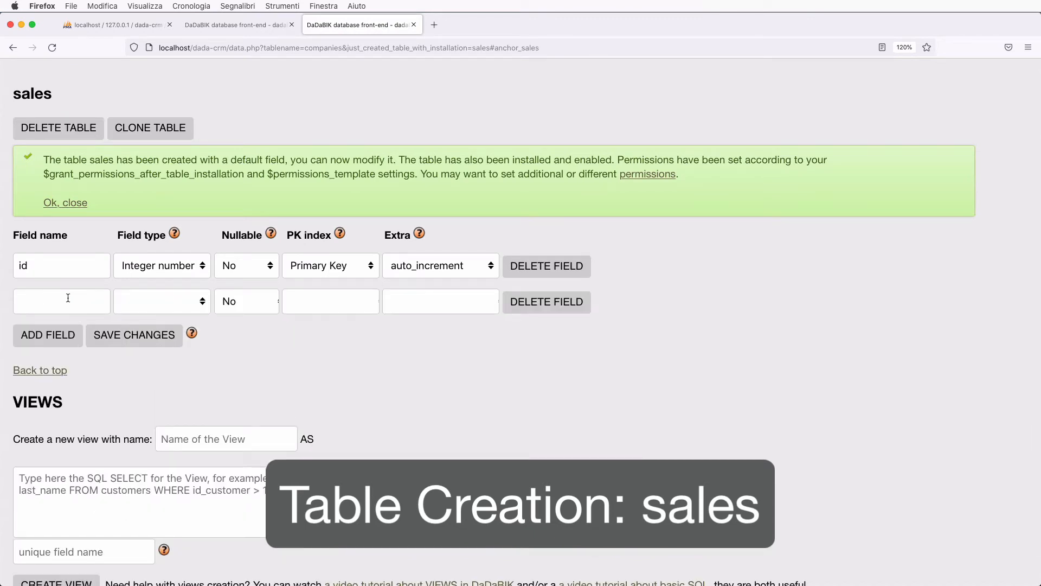
left_click(67, 298)
type("id_customer")
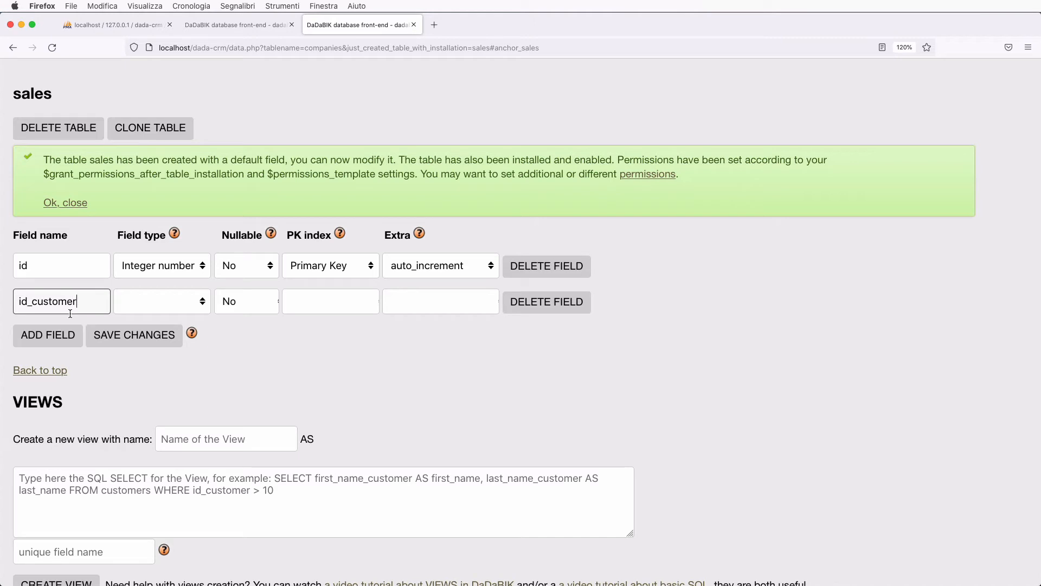
left_click(159, 303)
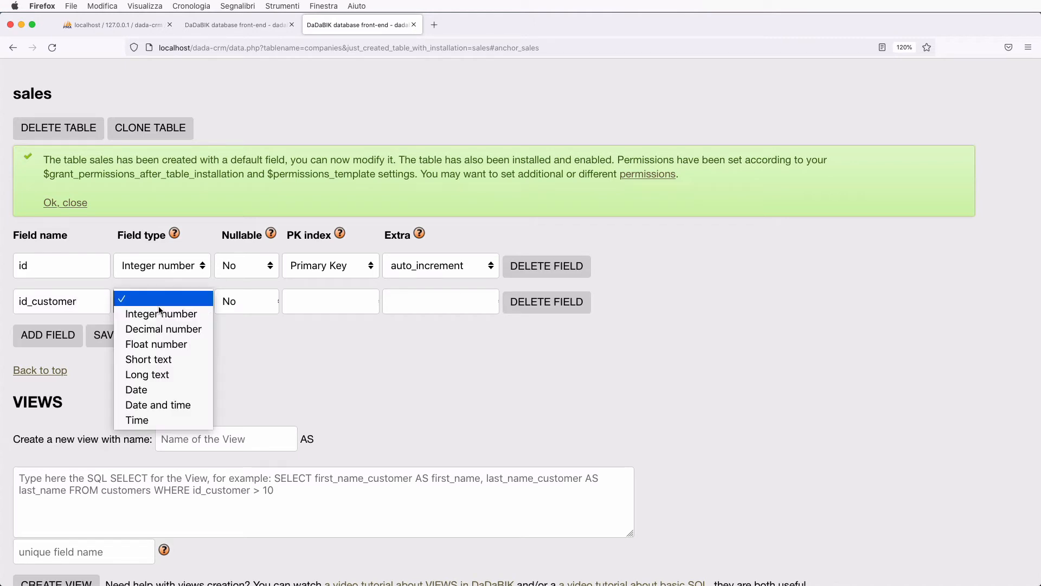
left_click(170, 314)
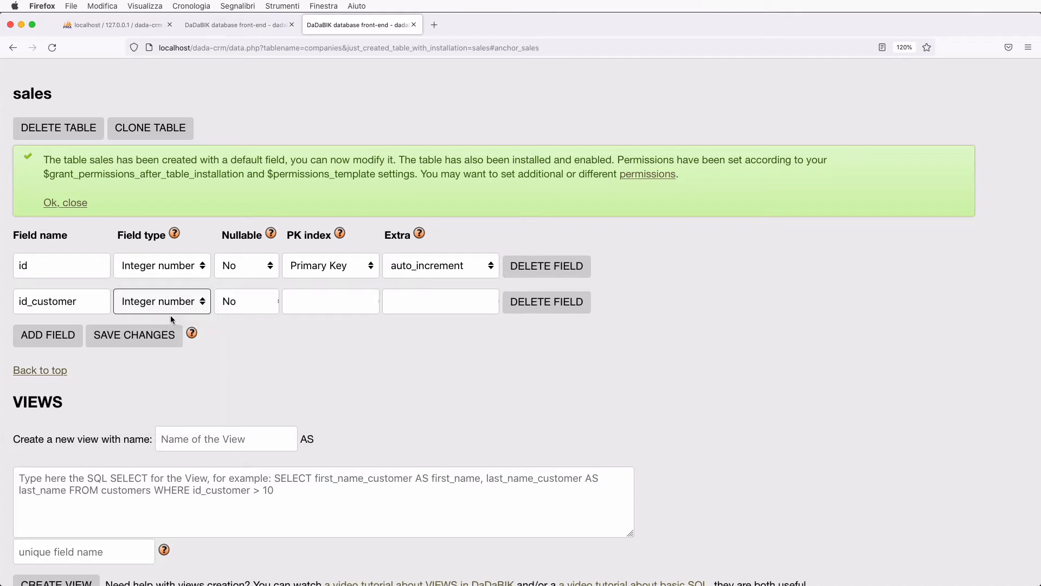
- Add a creator Short text field and a date_time Date and time field
left_click(43, 344)
left_click(45, 337)
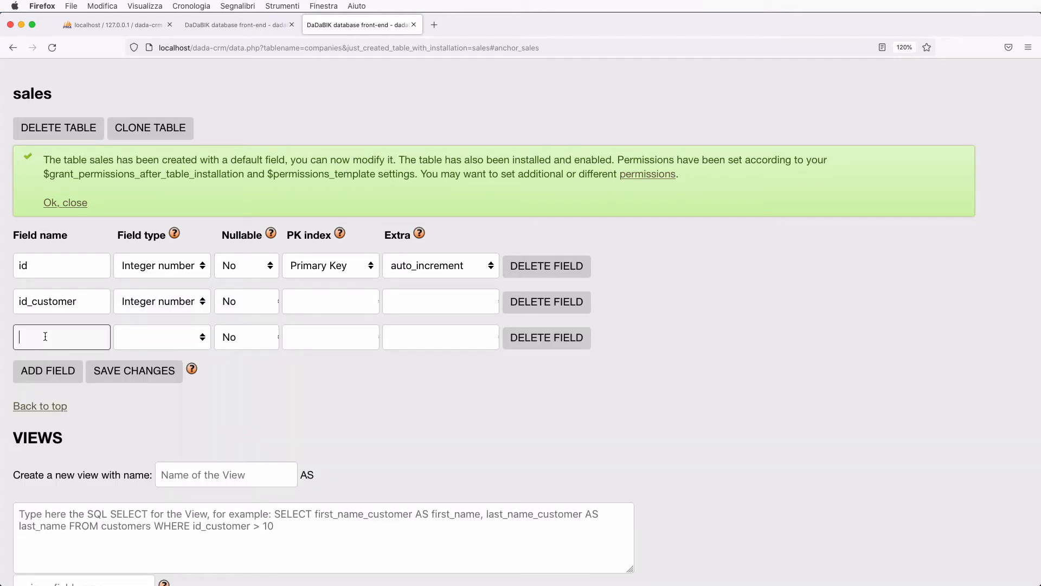
type("creator")
left_click(150, 340)
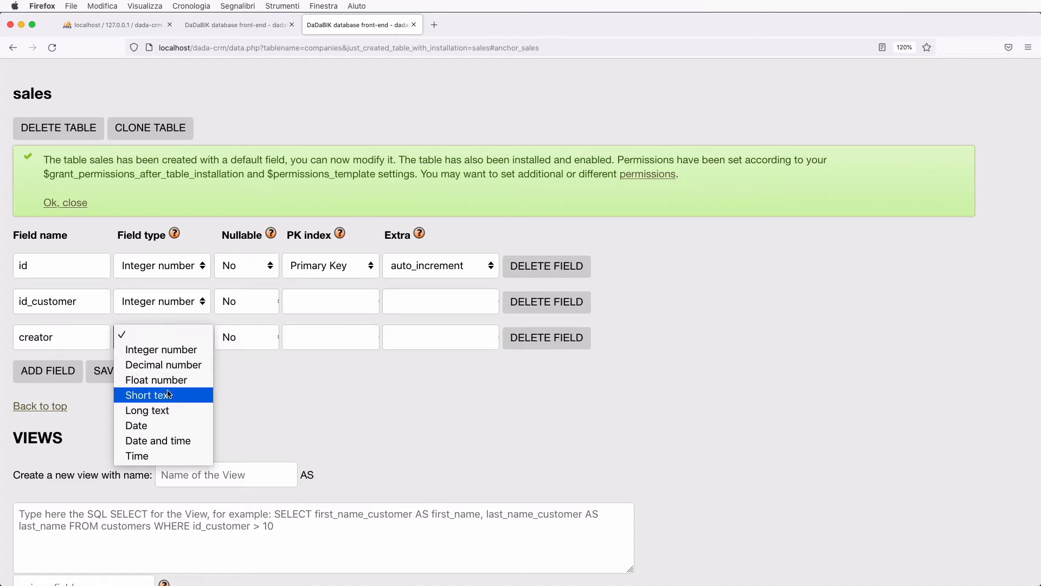
left_click(148, 395)
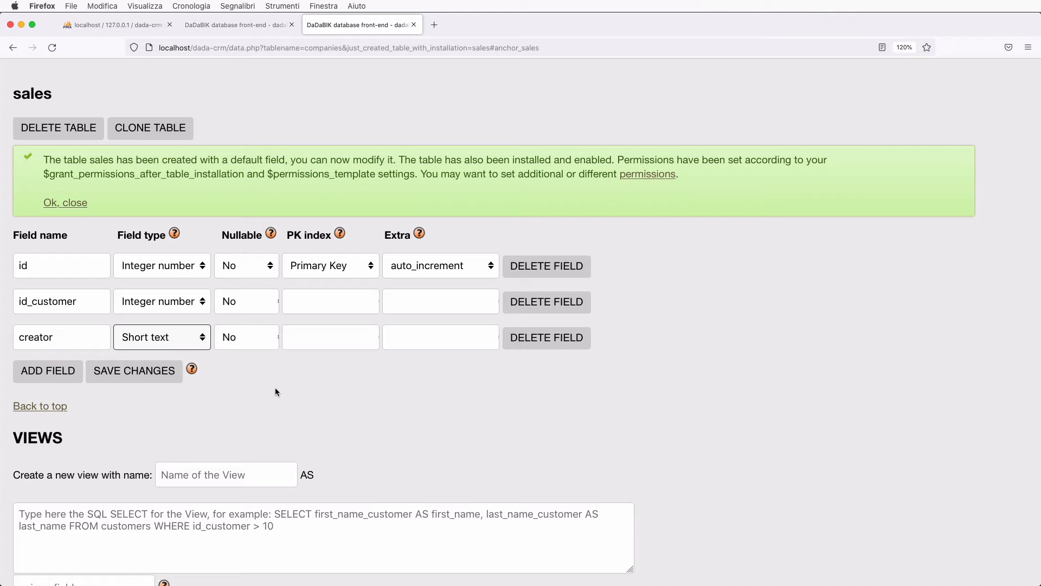
left_click(48, 371)
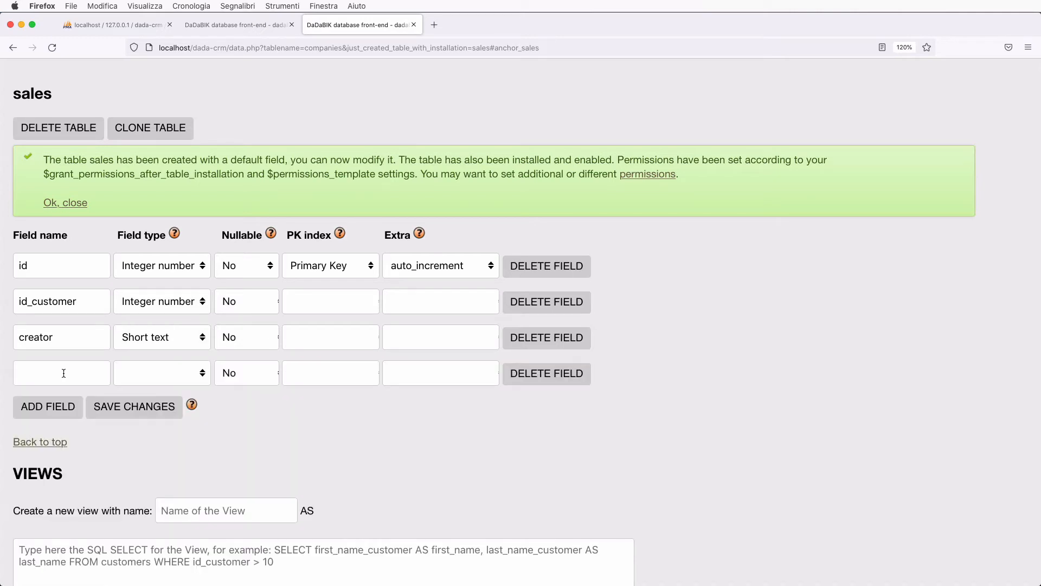
left_click(44, 372)
type("date_time")
left_click(152, 376)
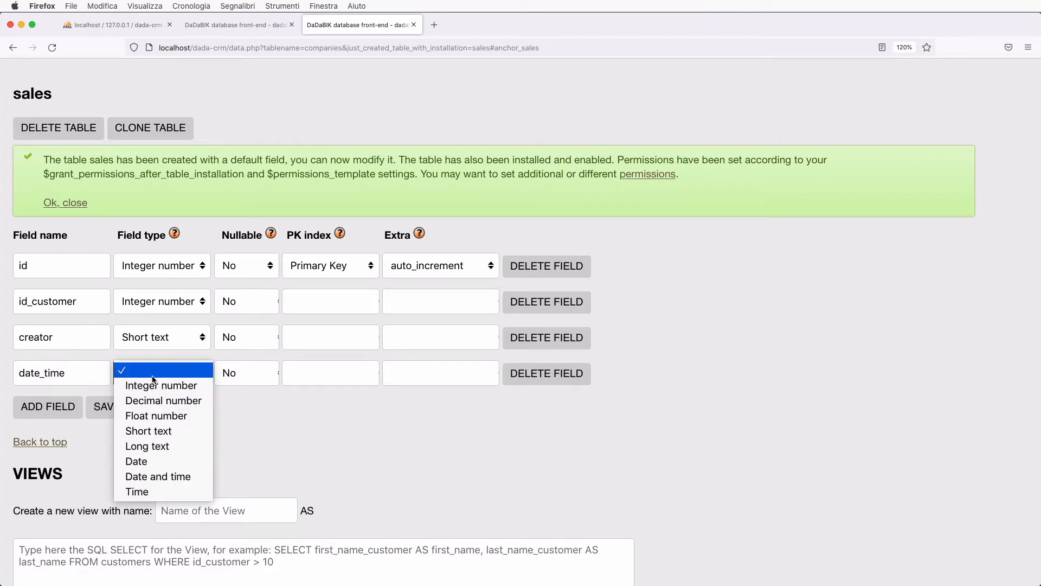
left_click(163, 476)
- Add amount as Decimal number and description as Short text, then save the sales fields
left_click(62, 408)
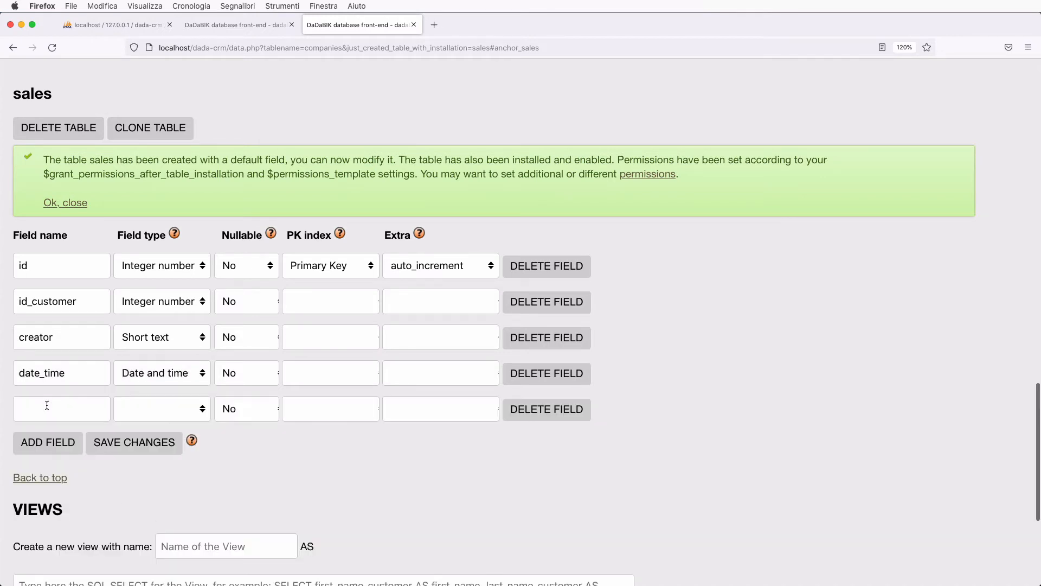
left_click(33, 401)
type("amount")
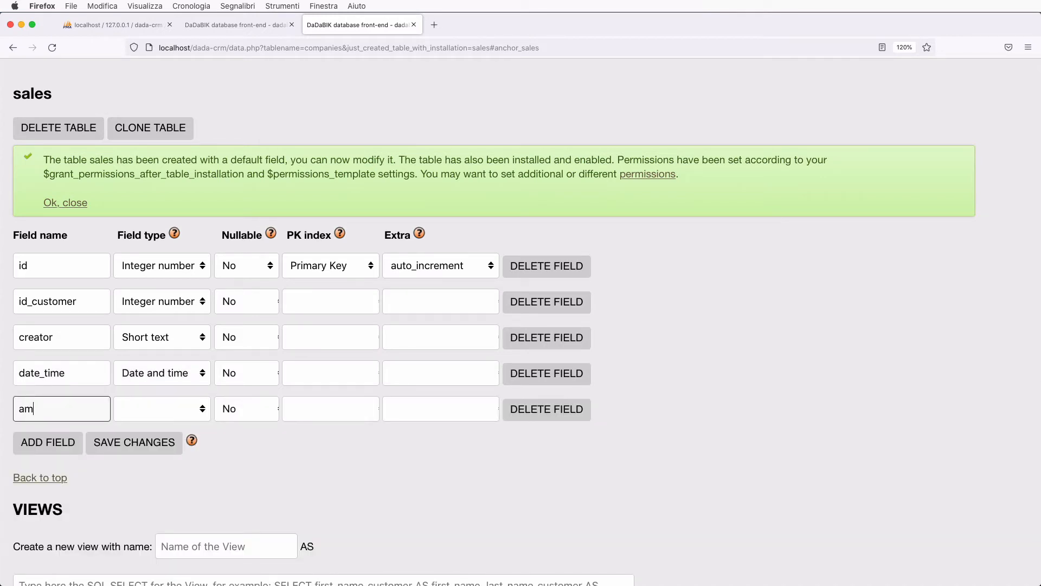
left_click(137, 417)
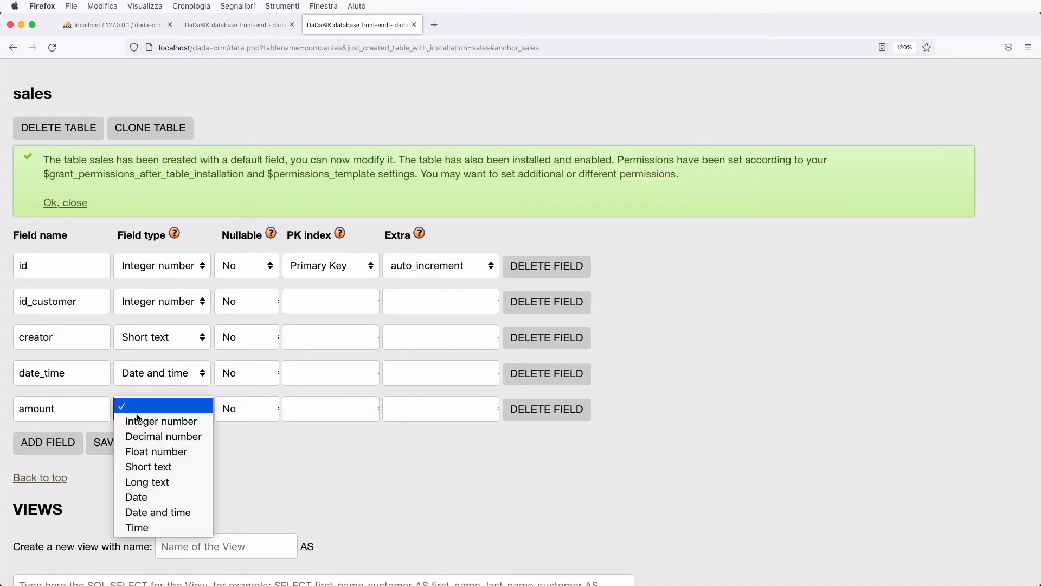
left_click(163, 437)
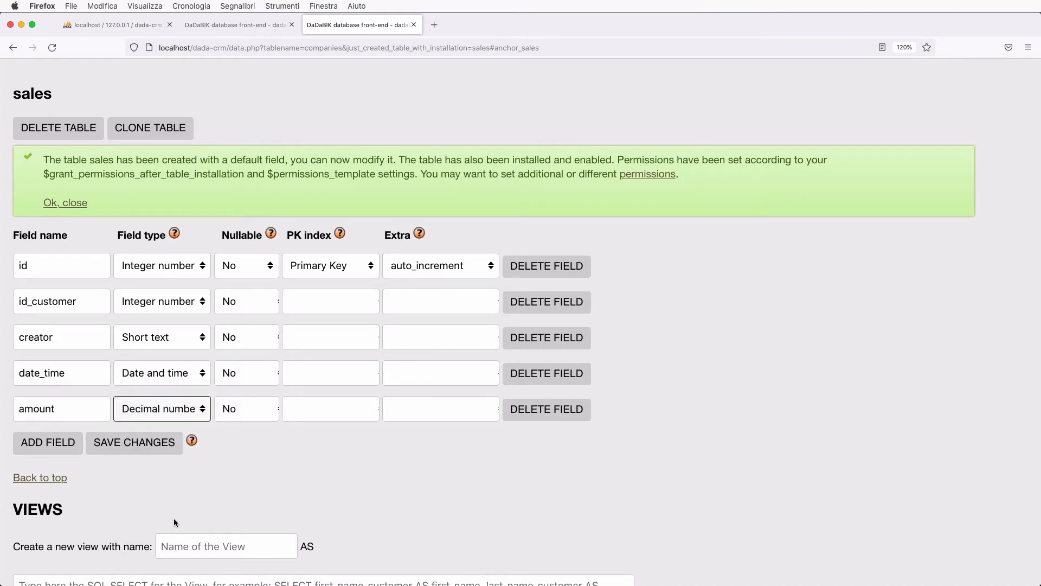
left_click(39, 442)
left_click(39, 445)
type("description")
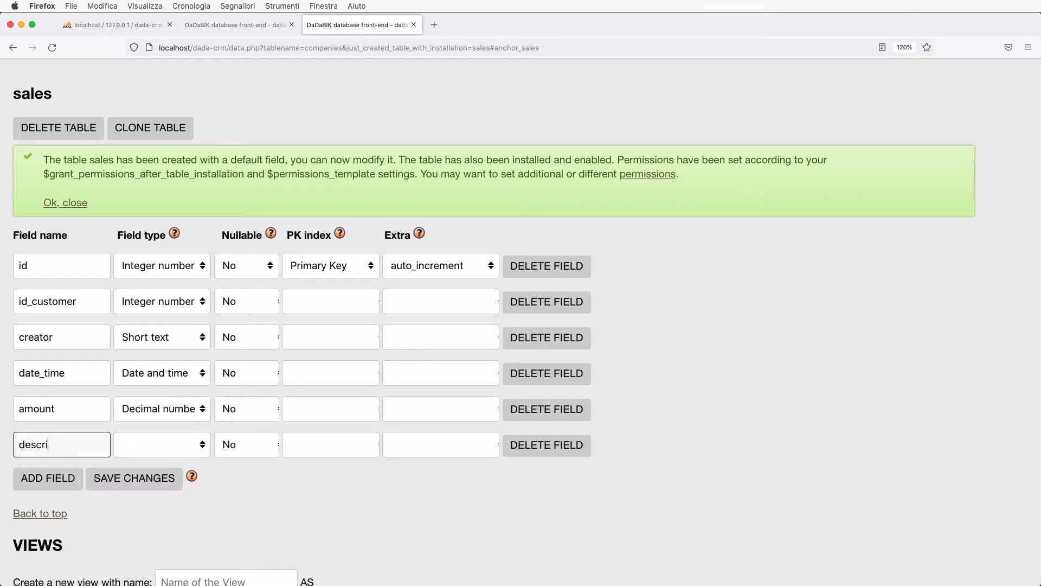
left_click(150, 450)
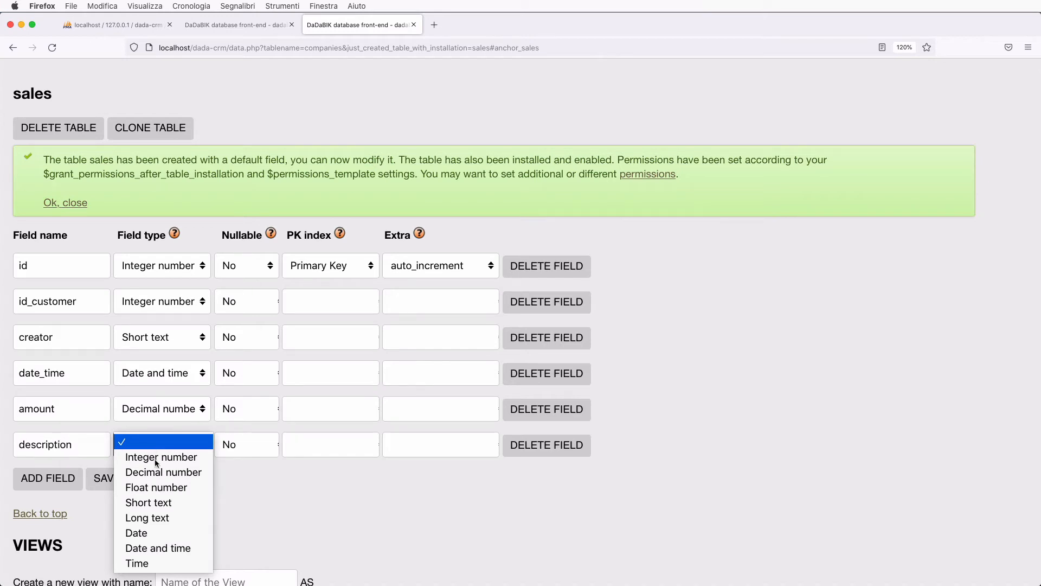
left_click(173, 503)
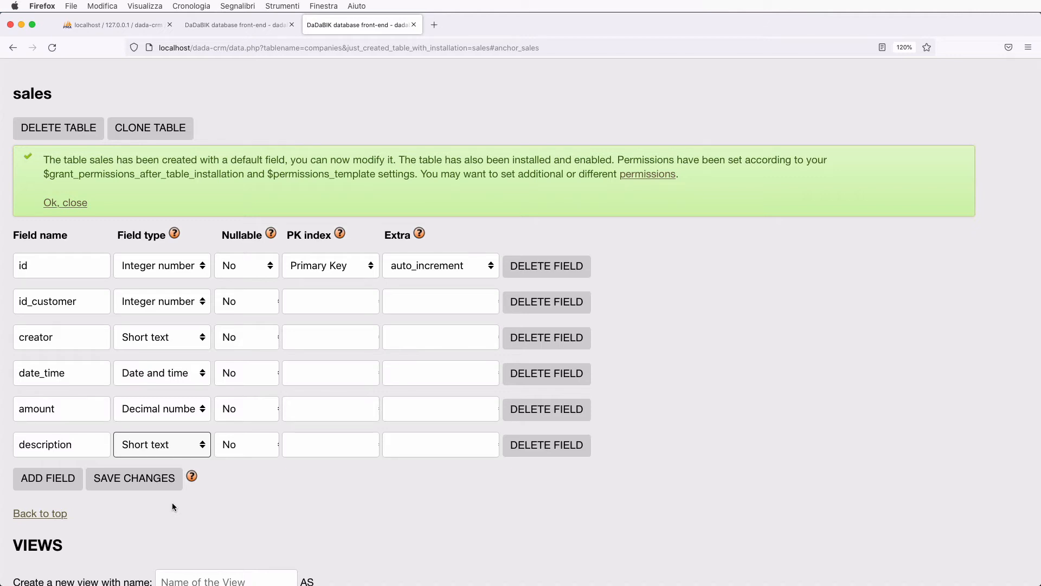
left_click(119, 480)
scroll(296, 314, "up", 1)
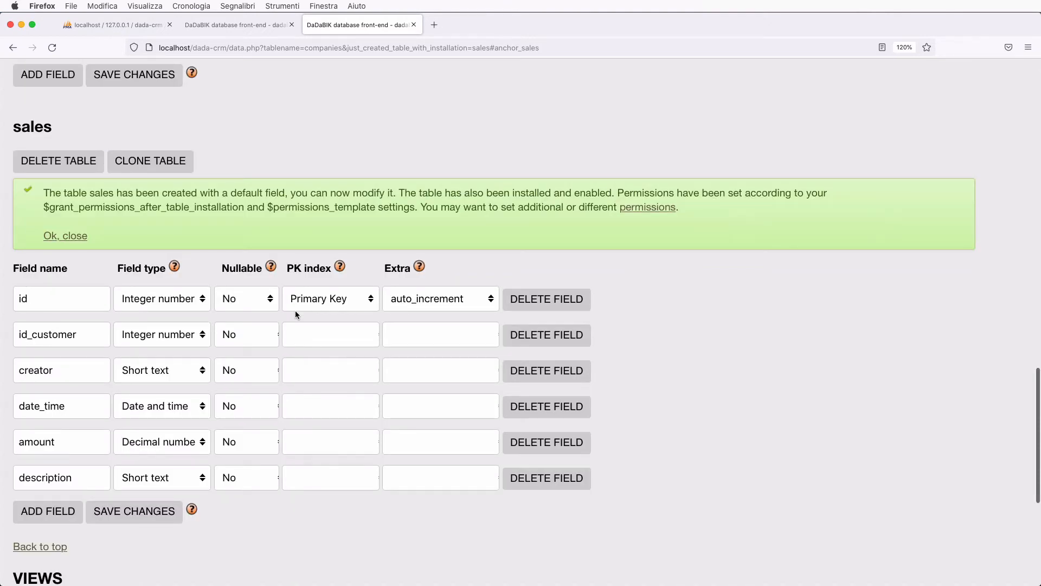
- Give the admin group Yes for all table-level permissions on sales and save
left_click(645, 207)
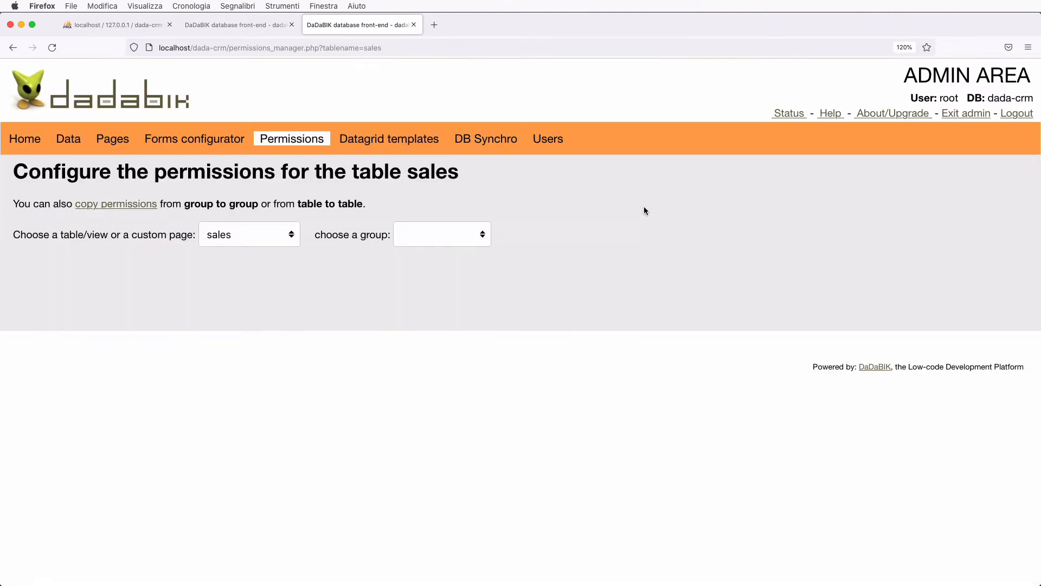
left_click(441, 234)
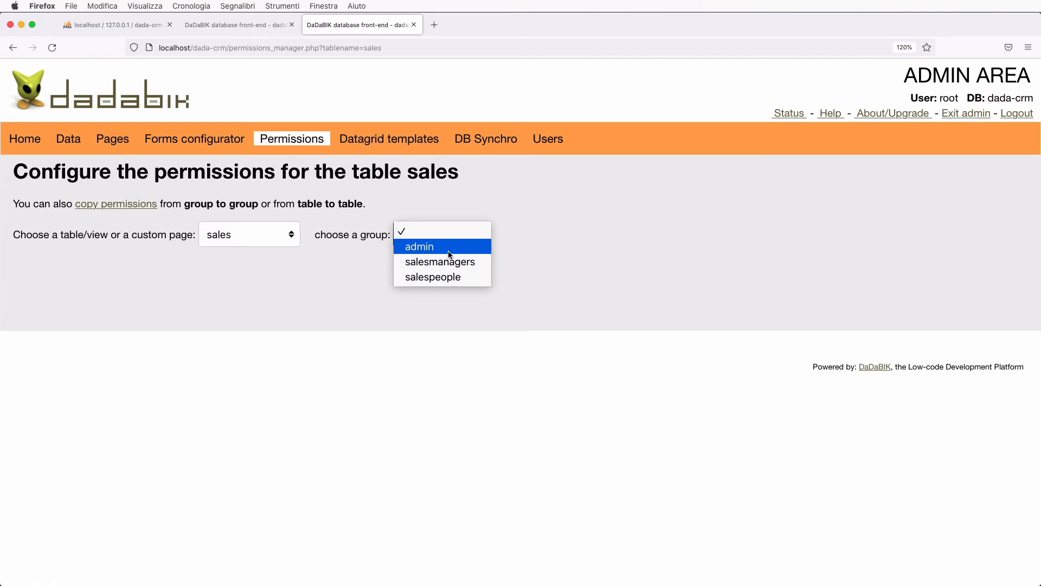
left_click(449, 246)
left_click(560, 373)
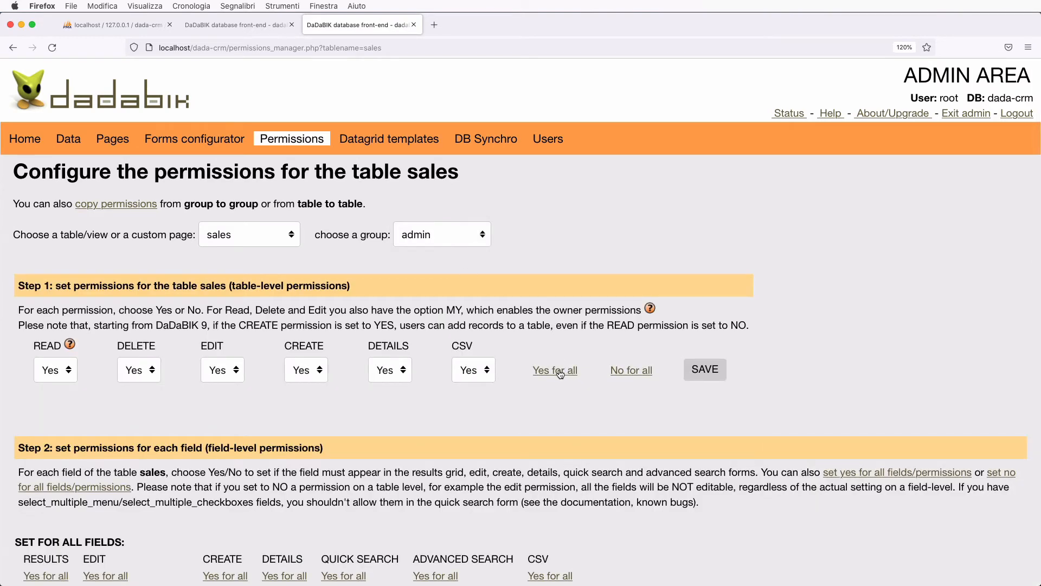
left_click(713, 372)
- Allow every permission on all sales fields, then set No for all on id
scroll(713, 373, "down", 6)
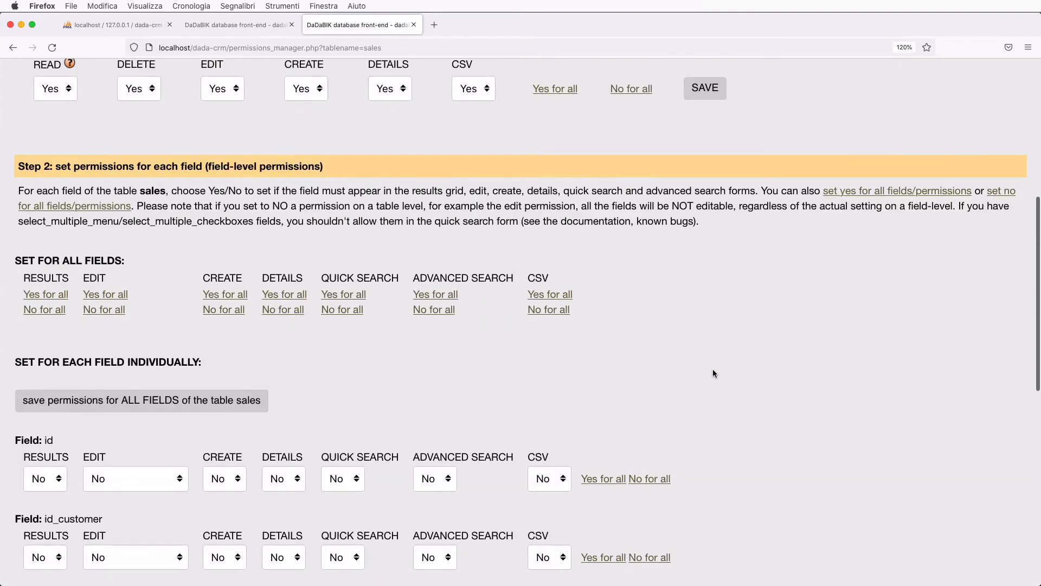
left_click(849, 192)
scroll(725, 415, "down", 5)
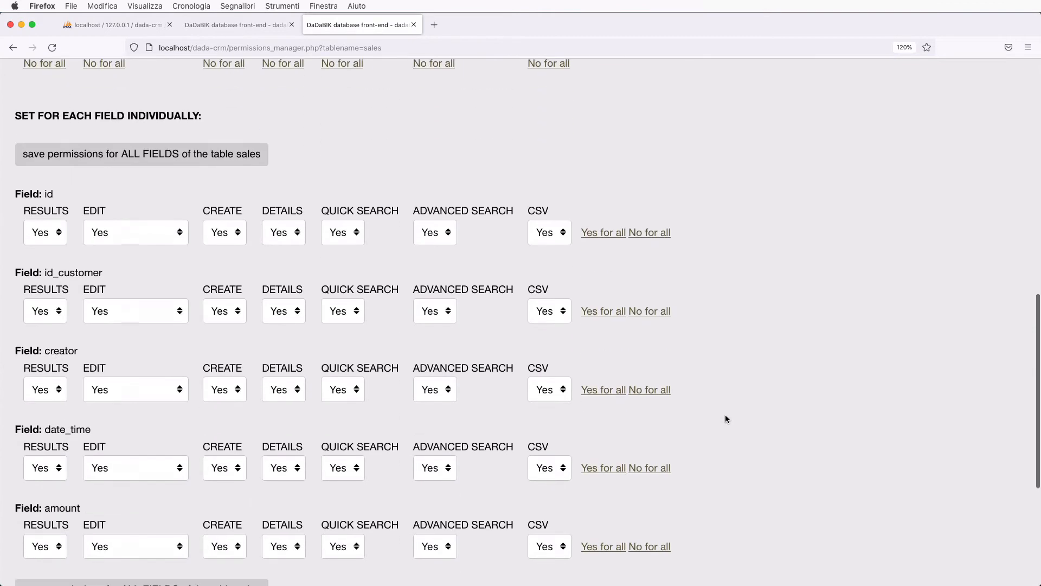
left_click(649, 227)
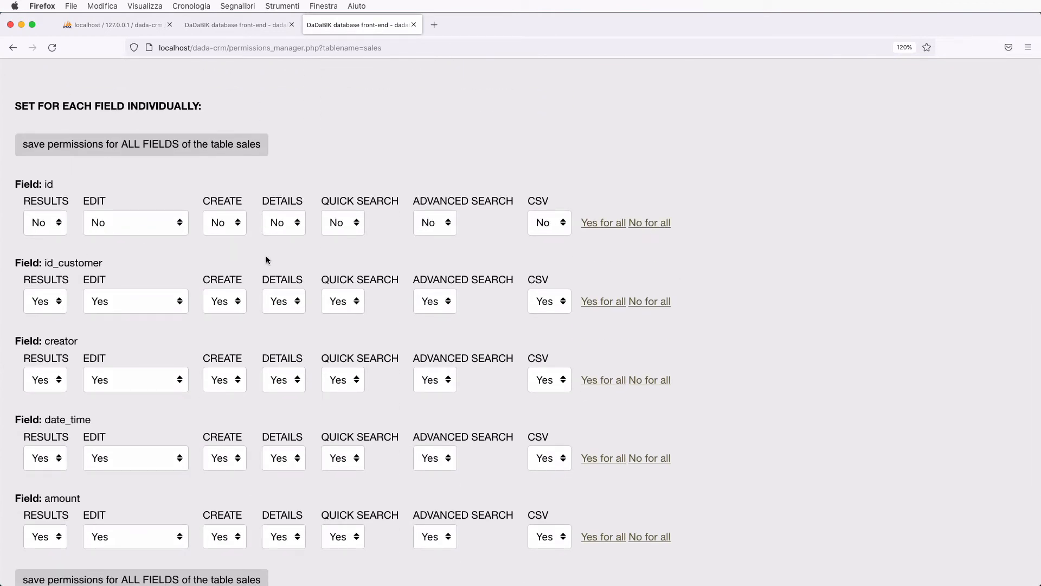
scroll(266, 259, "down", 2)
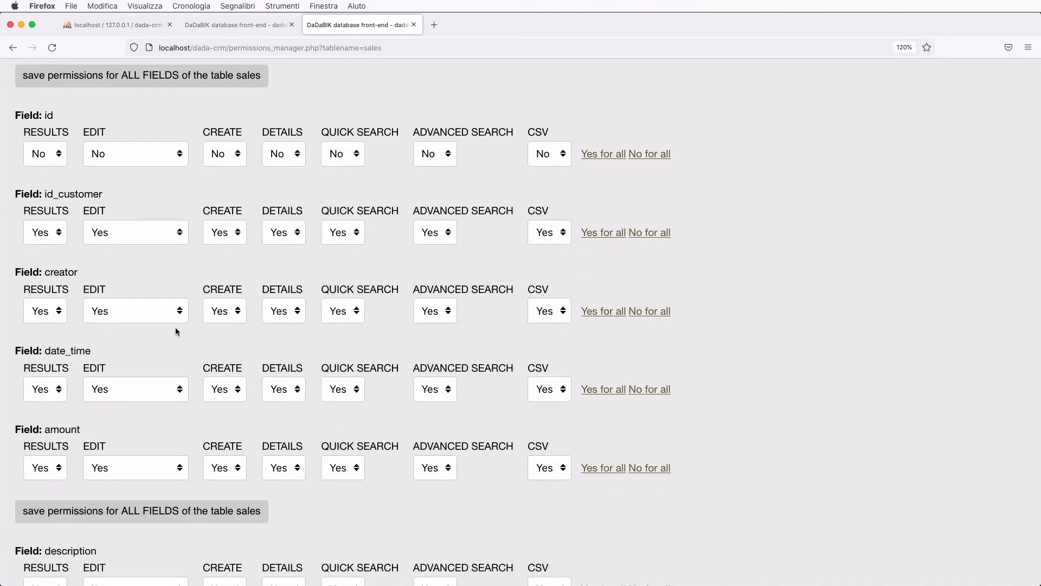
- Set creator's create permission to No and edit to Yes but disabled, then save
left_click(222, 310)
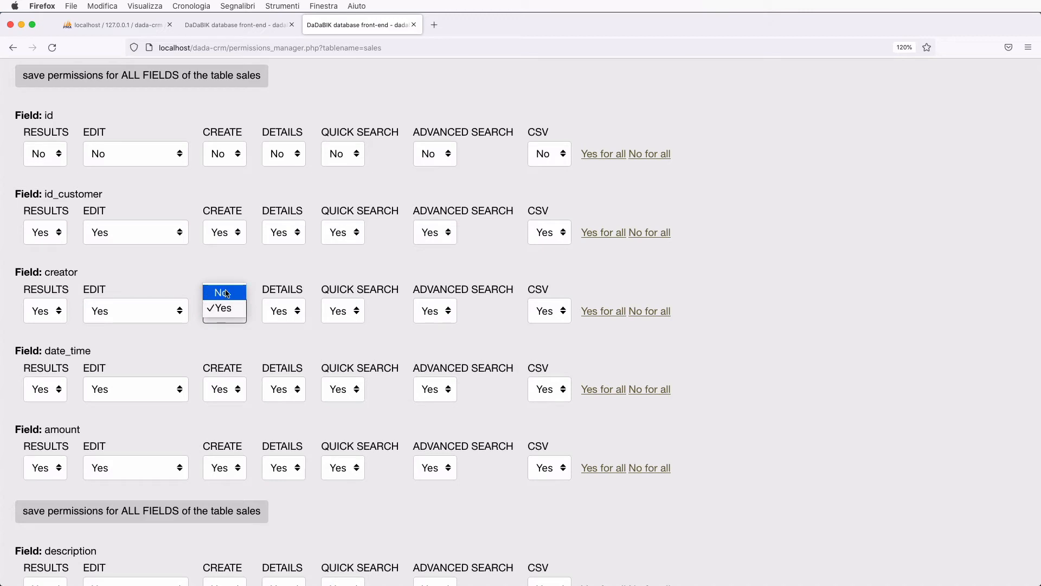
left_click(226, 292)
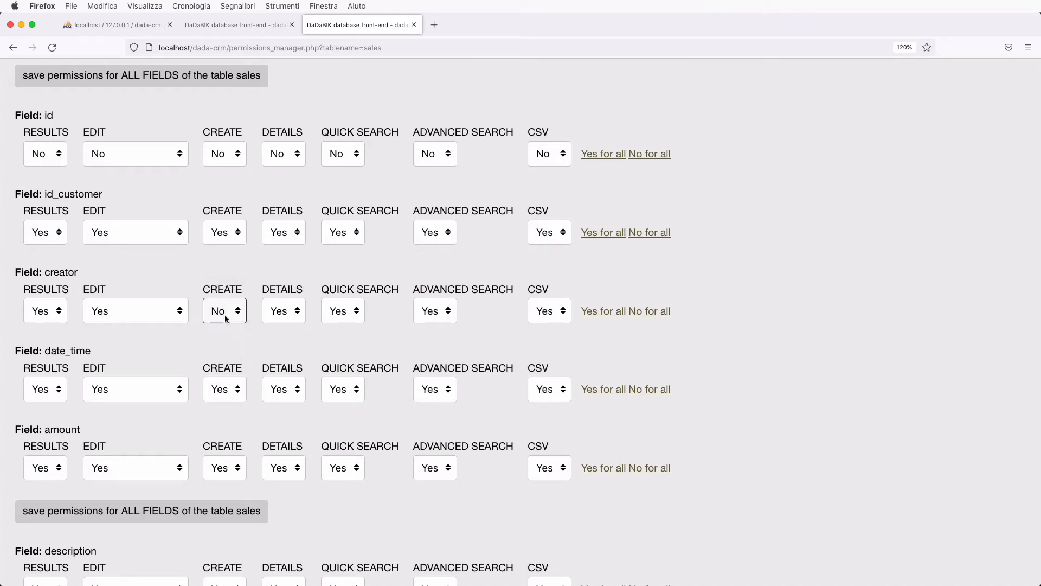
left_click(122, 312)
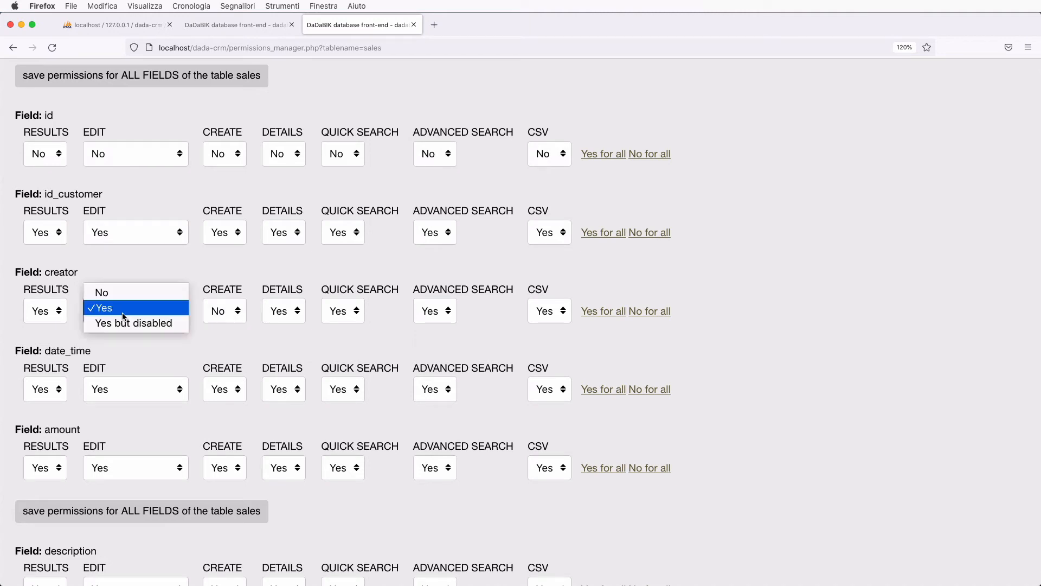
left_click(127, 324)
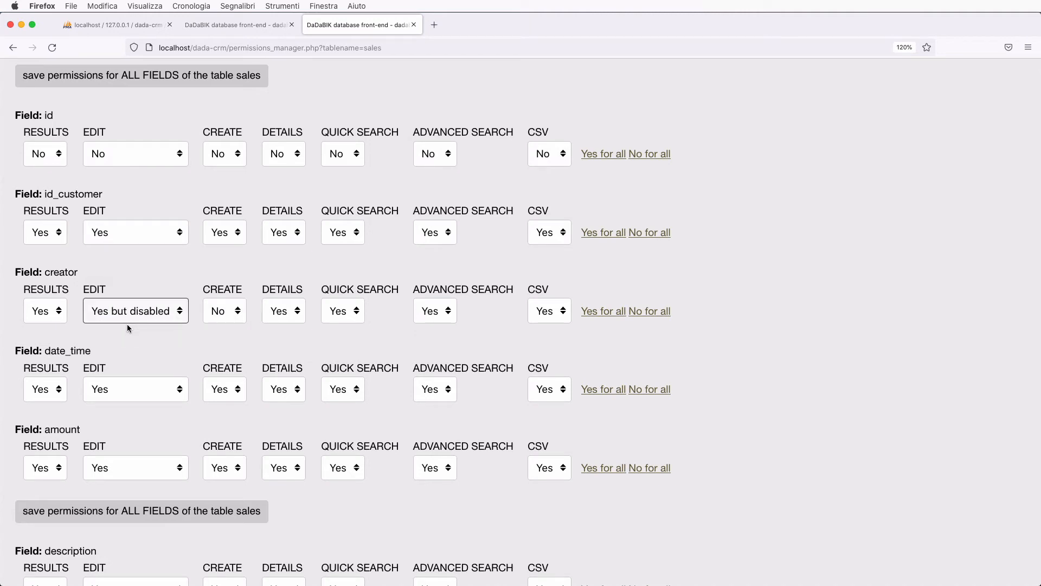
scroll(128, 325, "down", 5)
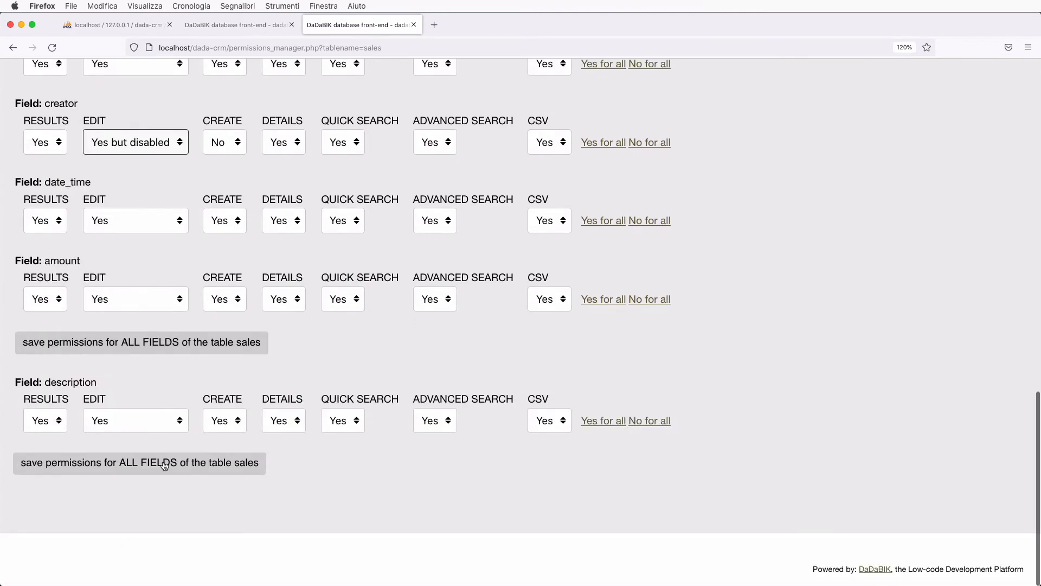
left_click(164, 464)
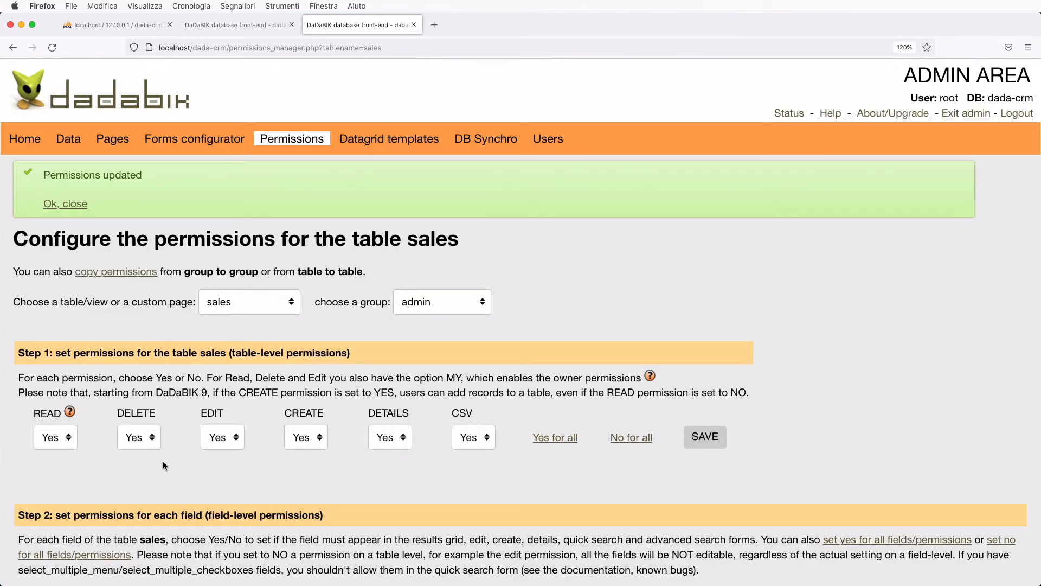
scroll(163, 466, "down", 2)
scroll(129, 281, "up", 2)
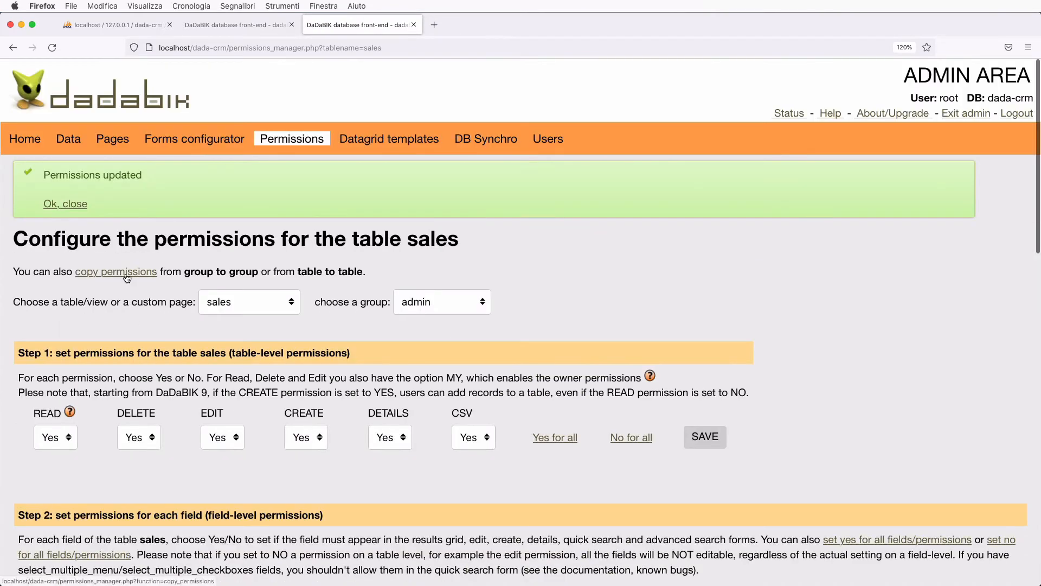
- Copy the admin group's sales table permissions to salesmanagers, confirming the overwrite
left_click(127, 278)
left_click(112, 208)
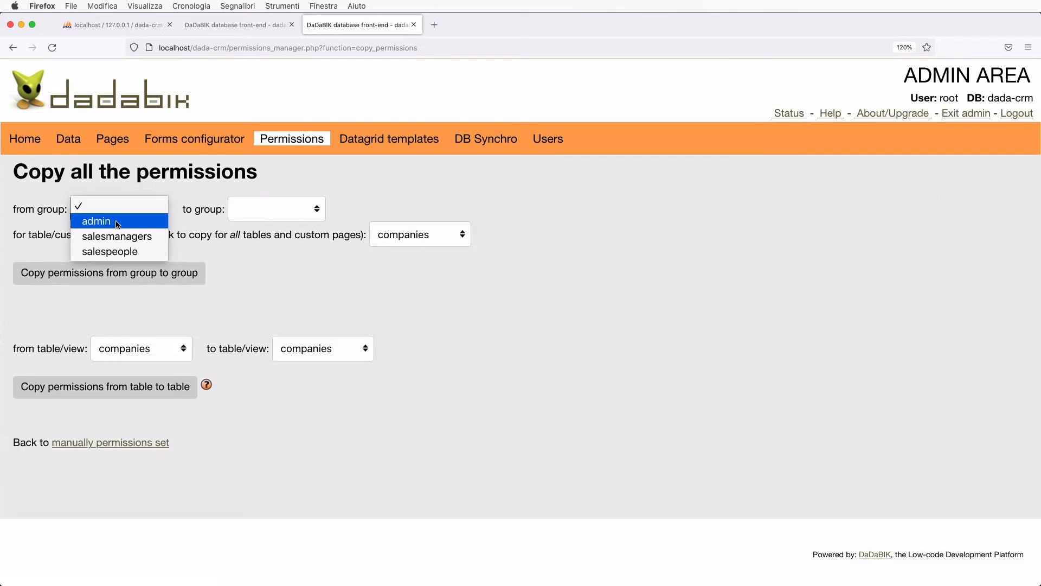
left_click(119, 221)
left_click(254, 213)
left_click(281, 237)
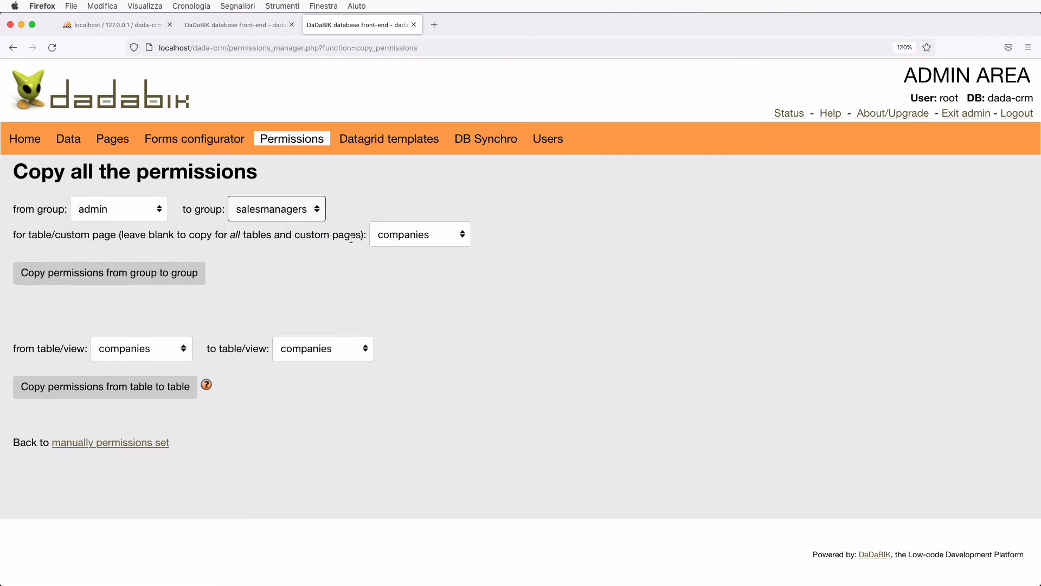
left_click(407, 237)
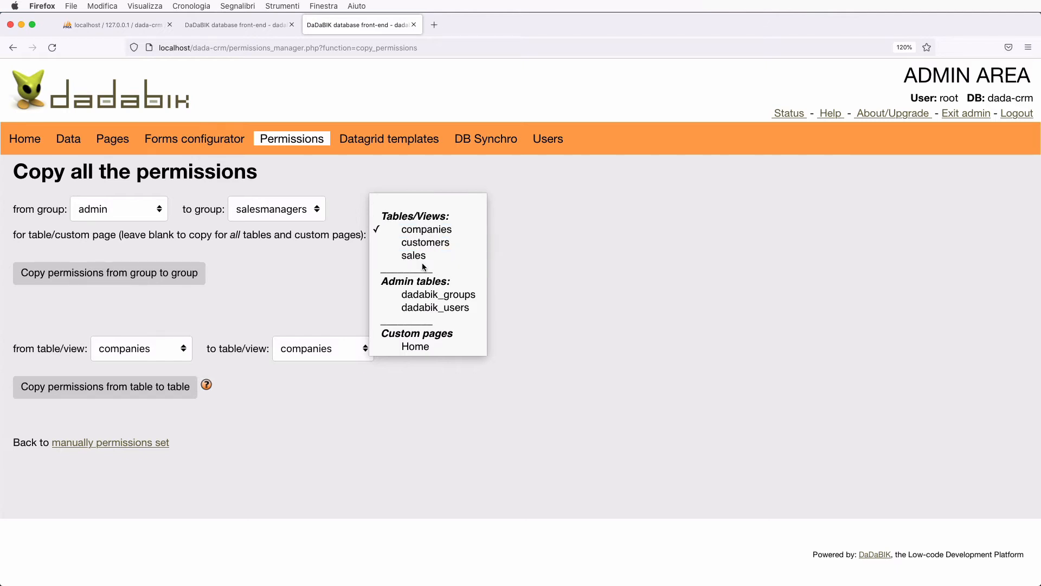
left_click(423, 255)
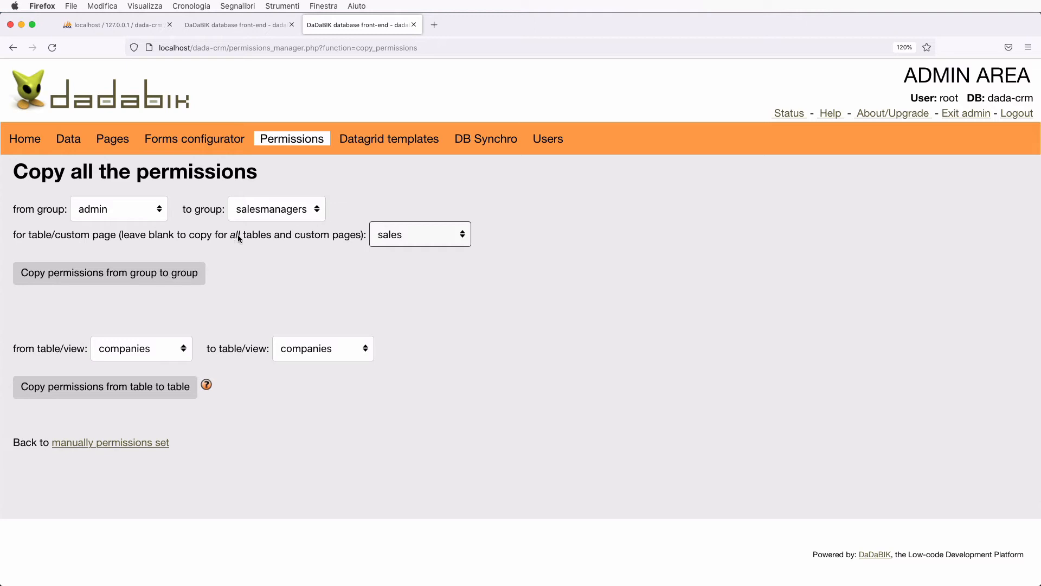
left_click(112, 276)
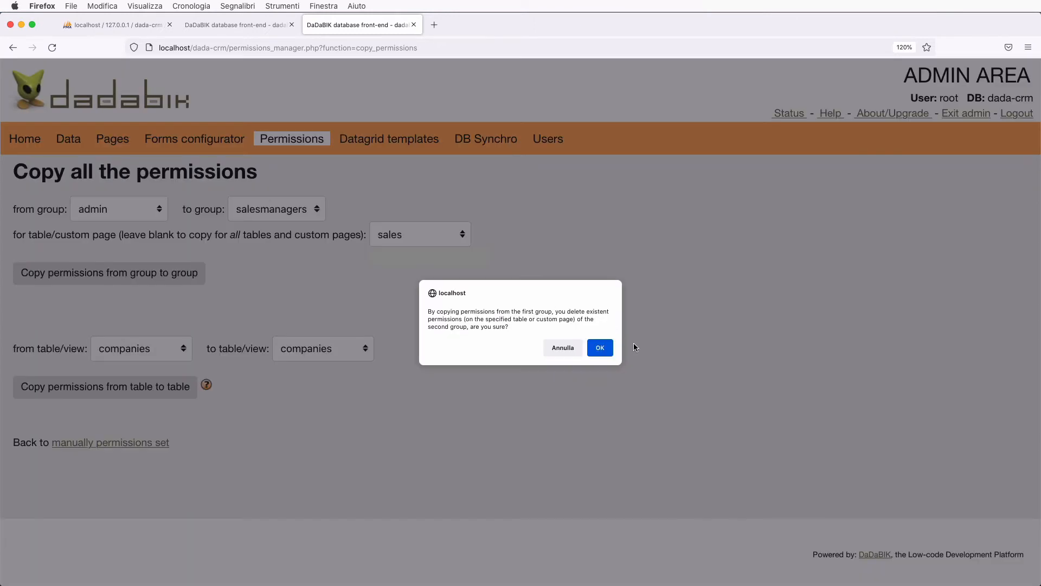
left_click(596, 348)
- Copy the same permissions to salespeople, then return to manual permission settings
left_click(266, 282)
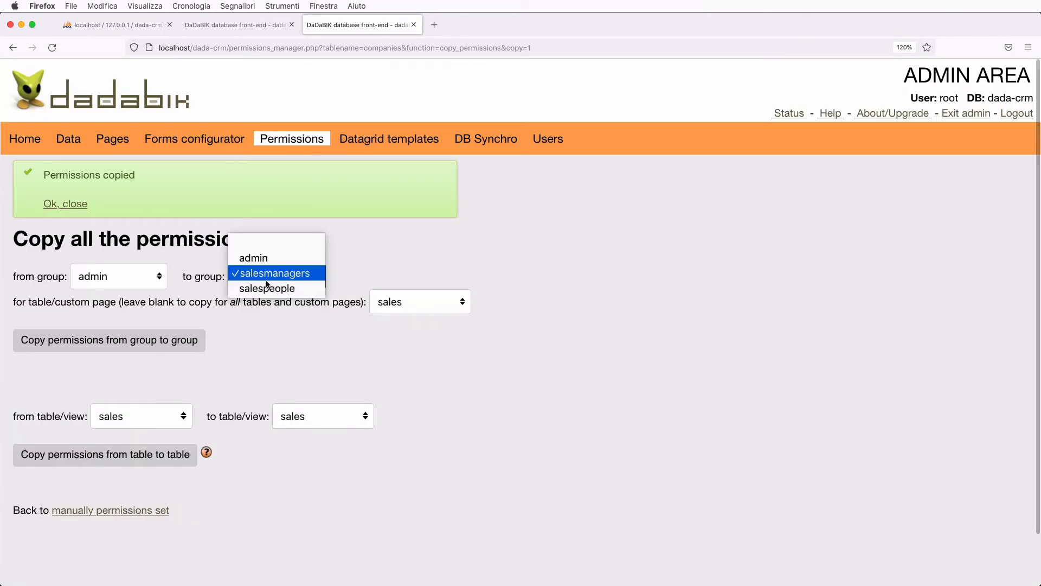
left_click(268, 288)
left_click(163, 345)
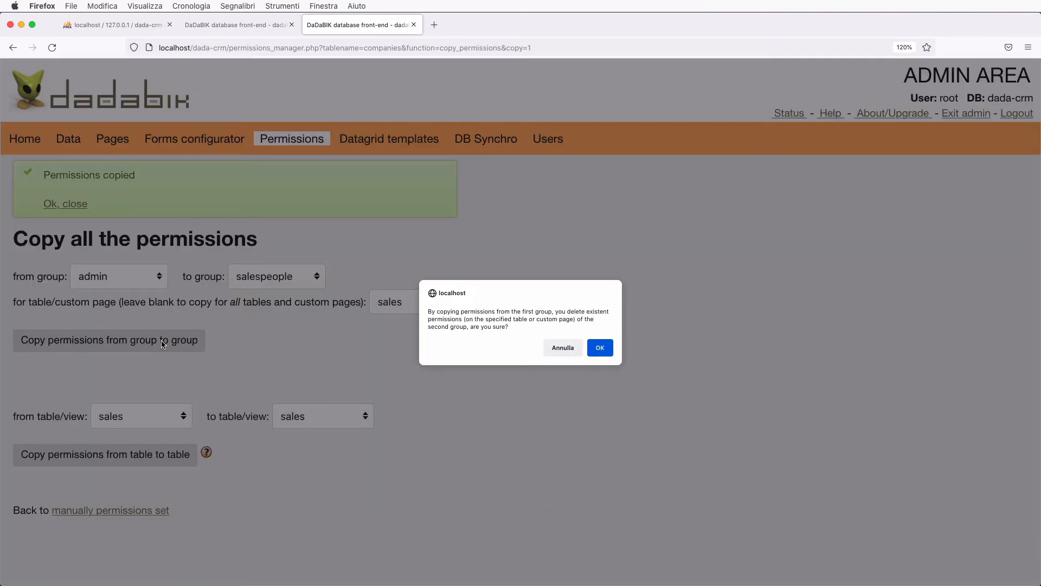
left_click(599, 347)
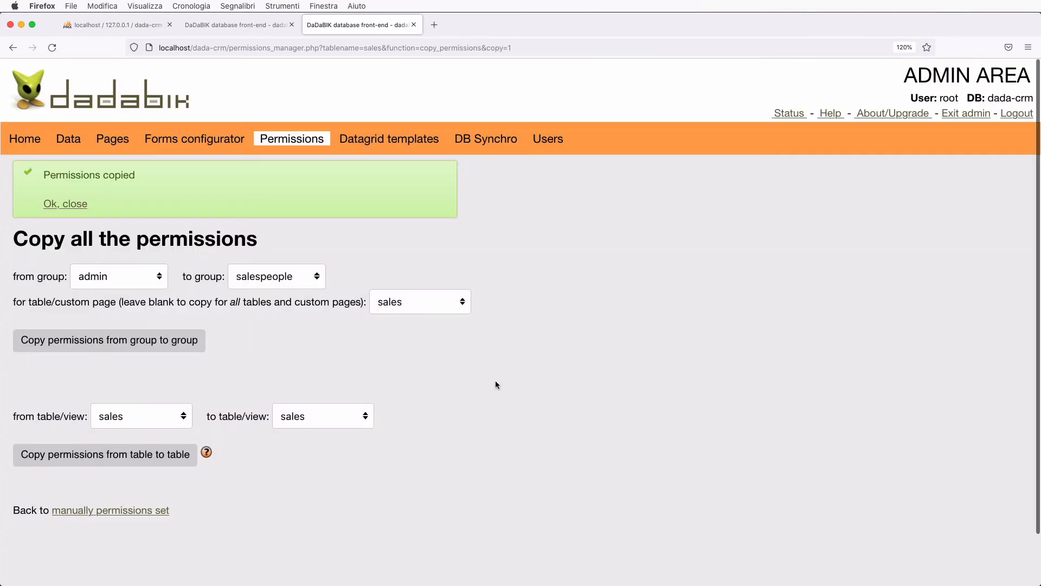
left_click(149, 509)
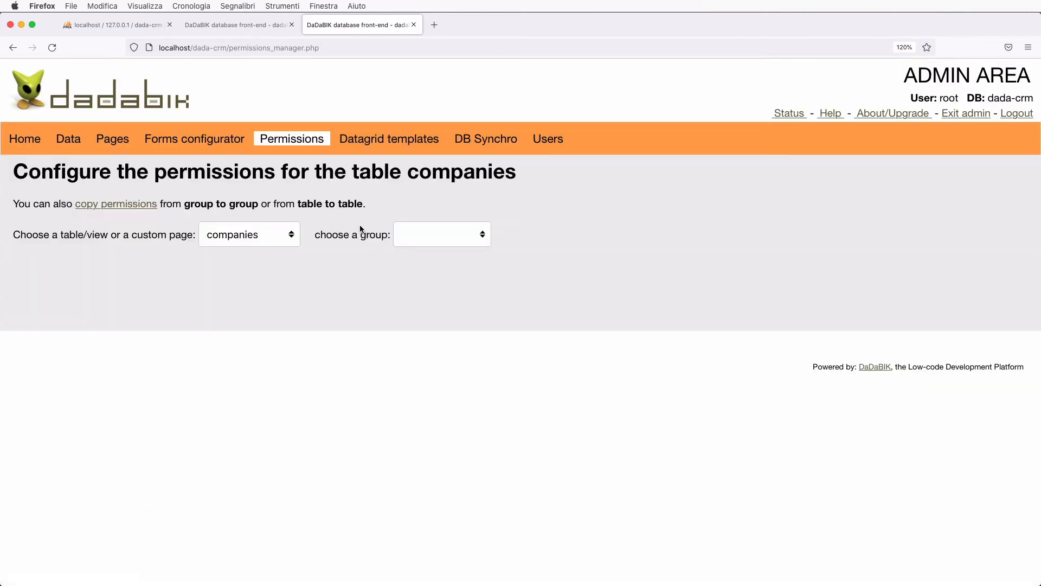
- Select the sales table and the salespeople group for permission editing
left_click(268, 234)
left_click(266, 259)
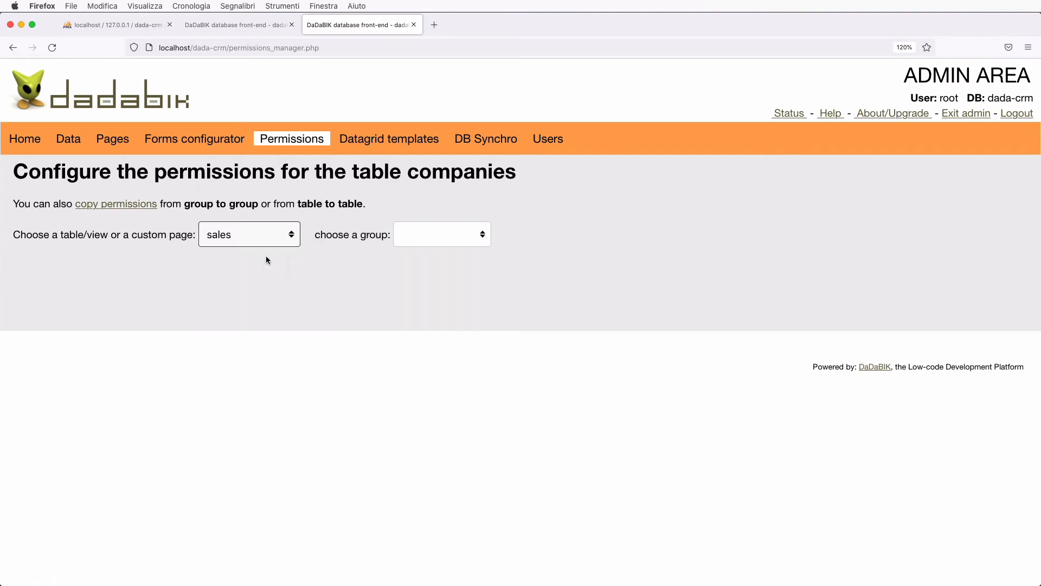
left_click(439, 233)
left_click(463, 278)
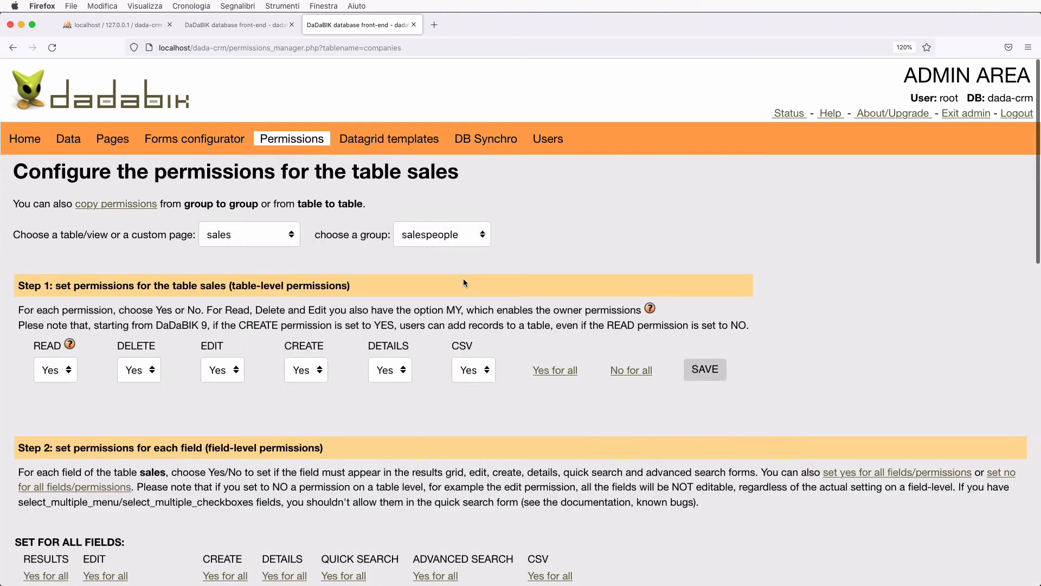
- Set salespeople's Read, Delete, Edit and CSV to My, save, and view the Status page
left_click(57, 370)
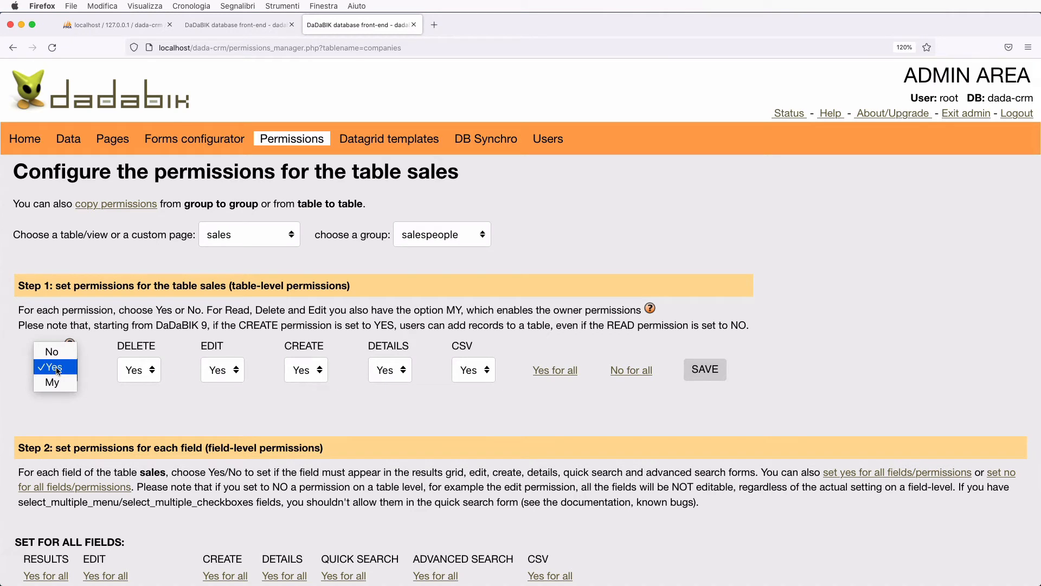
left_click(52, 382)
left_click(144, 371)
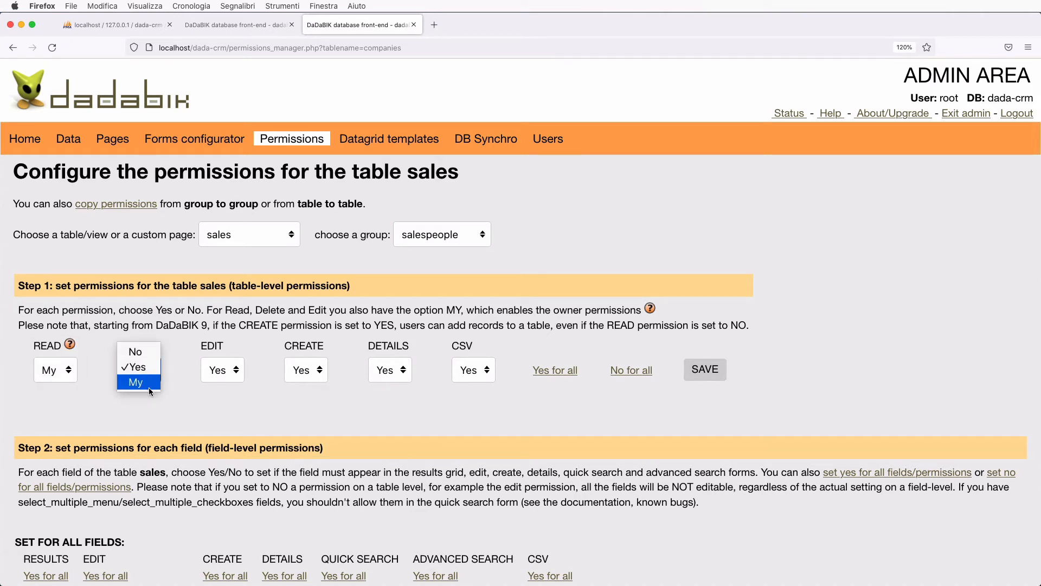
left_click(148, 387)
left_click(223, 370)
left_click(218, 382)
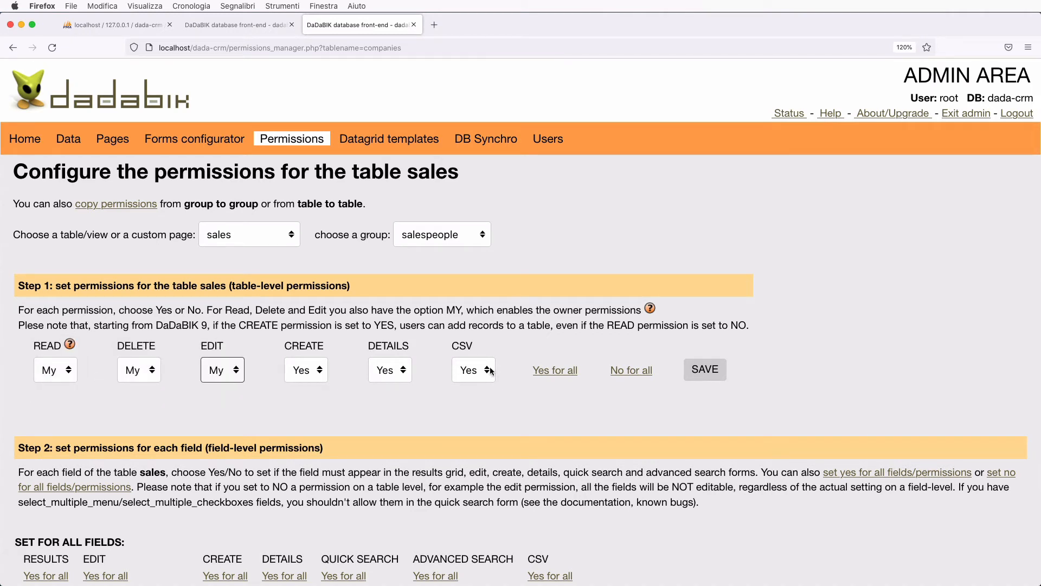
left_click(489, 371)
left_click(473, 382)
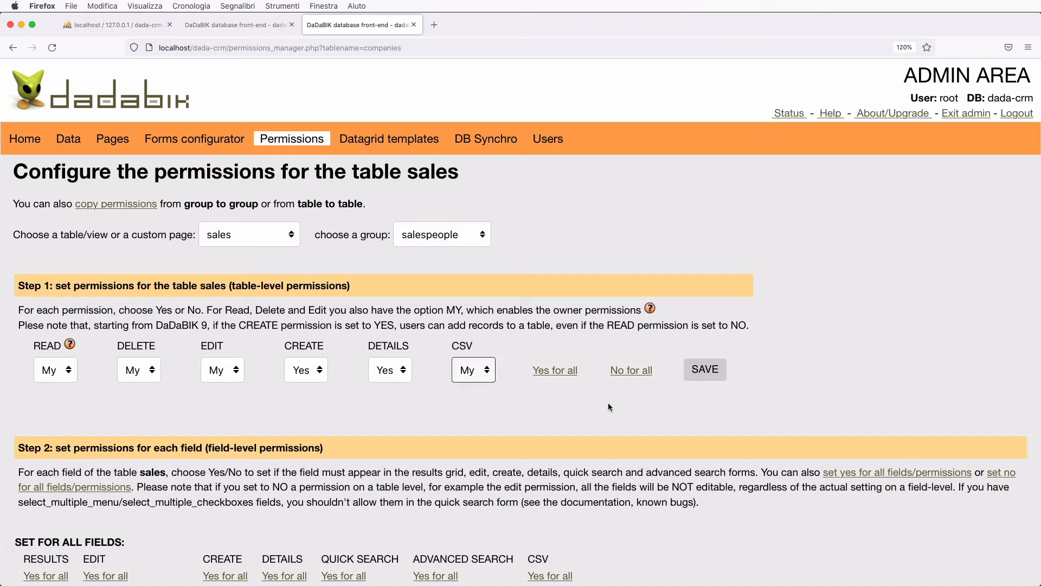
left_click(715, 369)
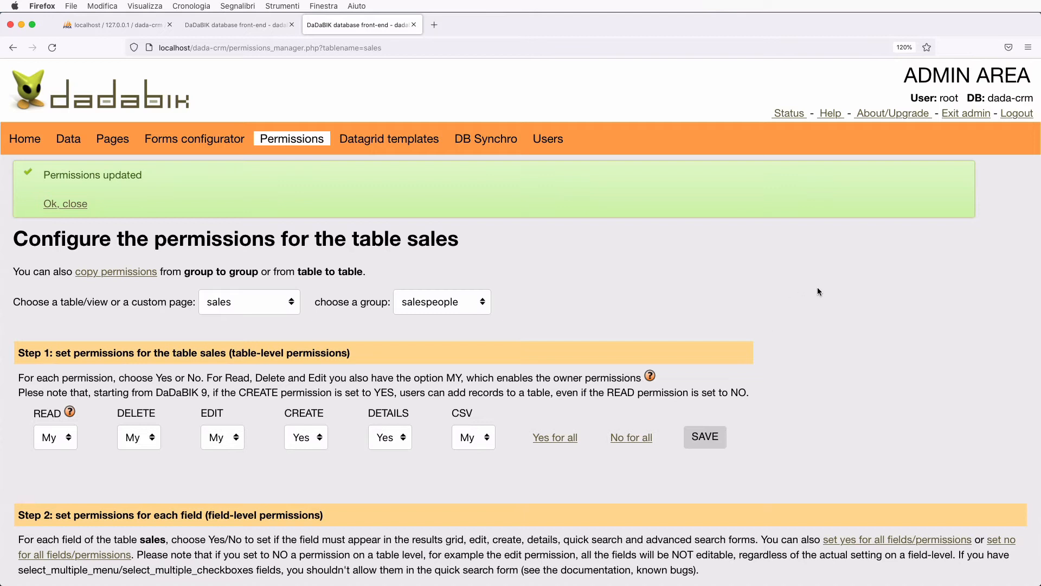
left_click(798, 114)
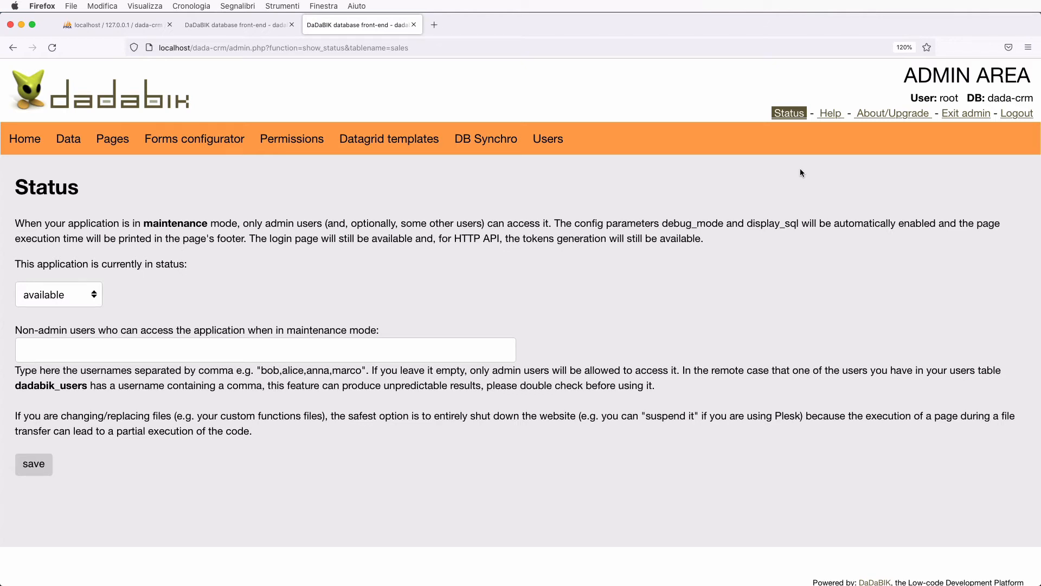
- Relabel the sales id_customer field as Customer and make it a select_single field
left_click(218, 141)
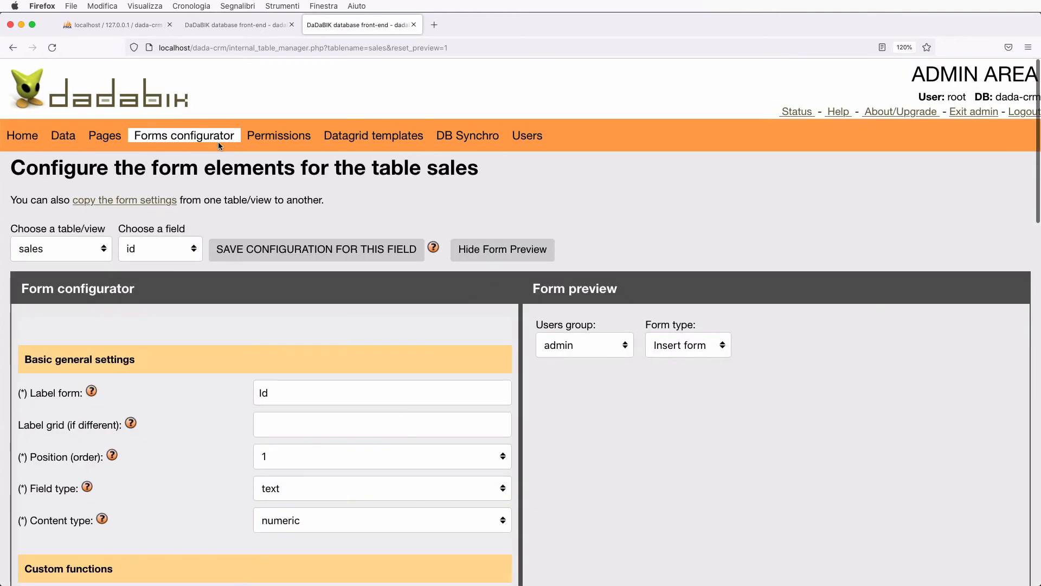
scroll(235, 336, "down", 1)
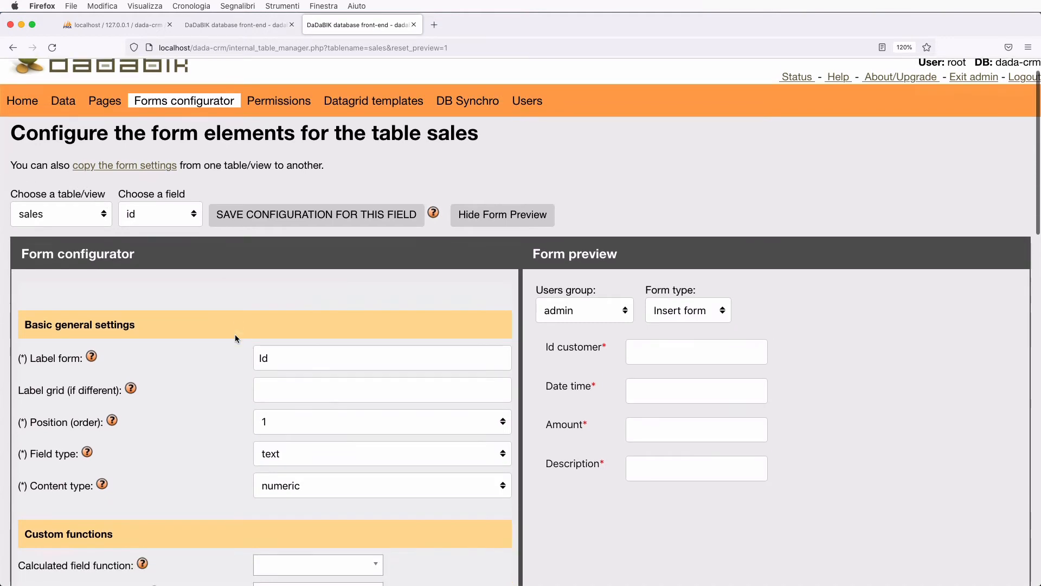
left_click(154, 216)
left_click(157, 225)
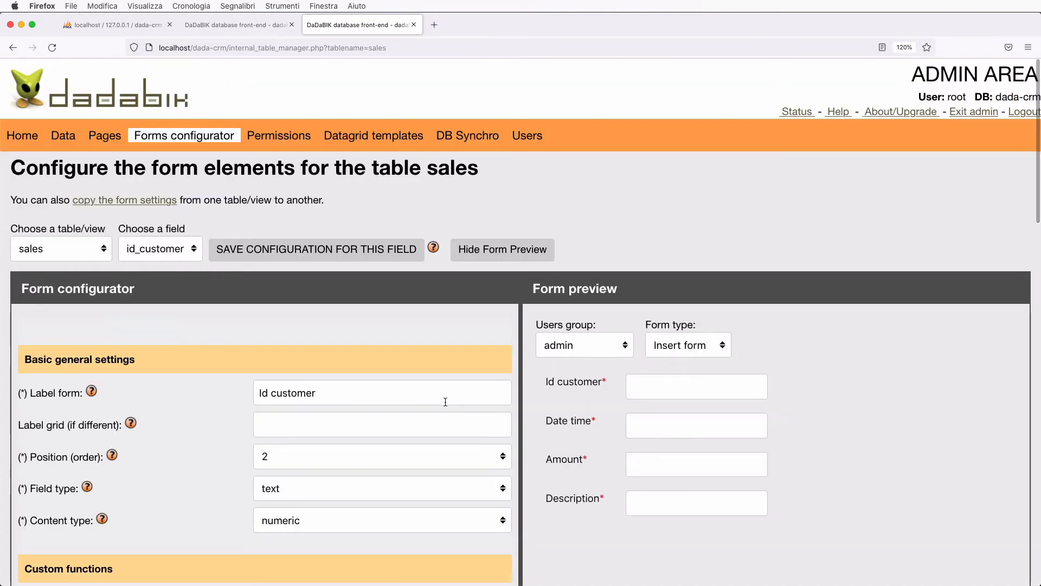
scroll(446, 402, "down", 2)
left_click(279, 319)
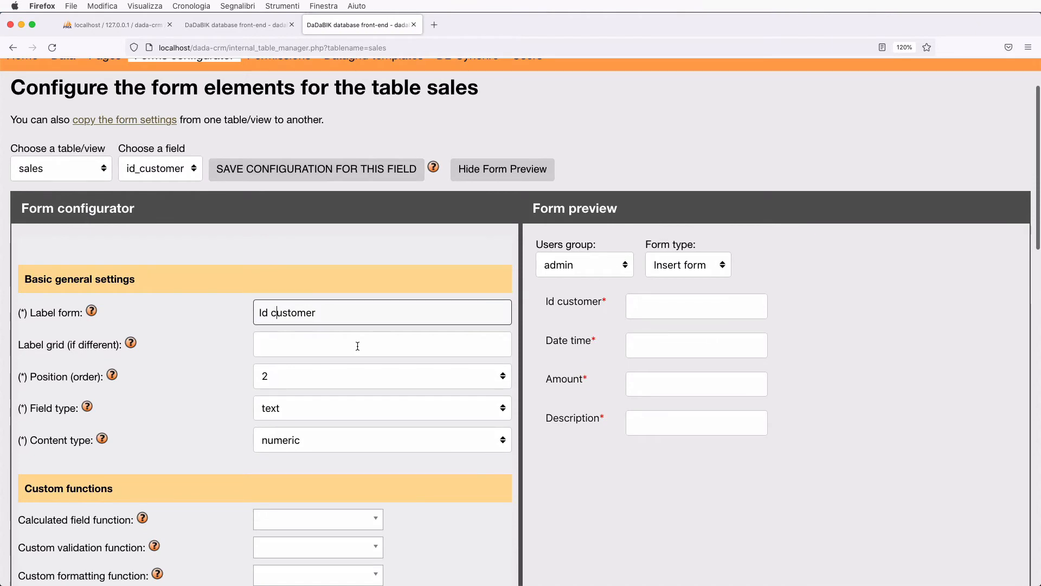
key("BackSpace")
key("BackSpace")
key("BackSpace")
key("BackSpace")
type("C")
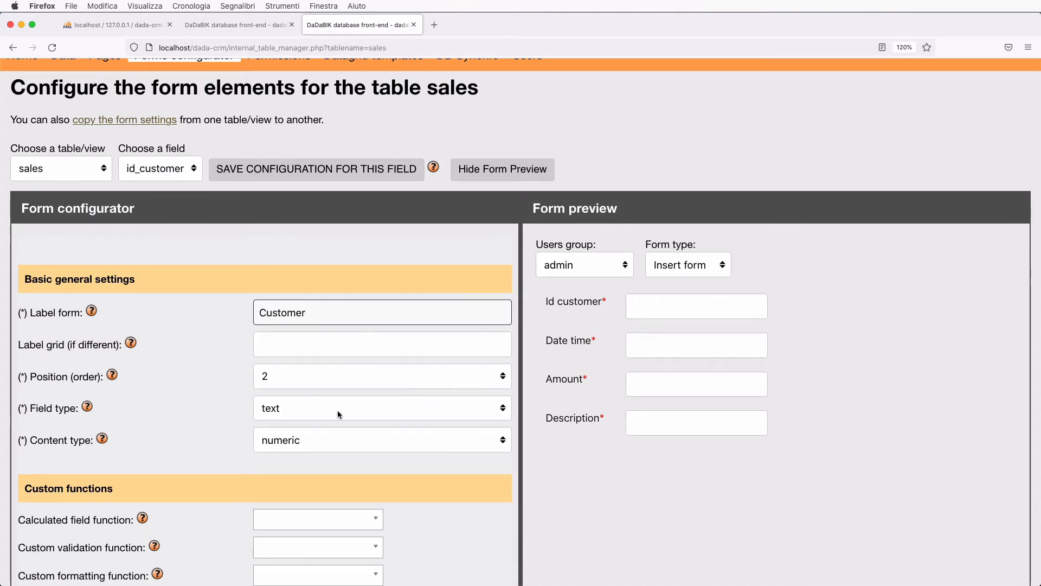
scroll(220, 419, "down", 3)
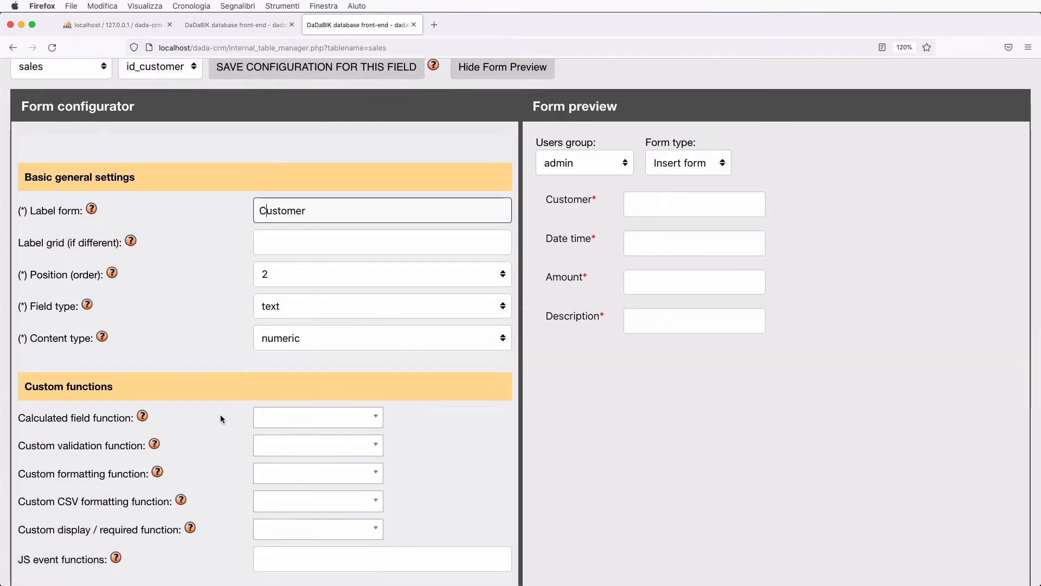
left_click(296, 310)
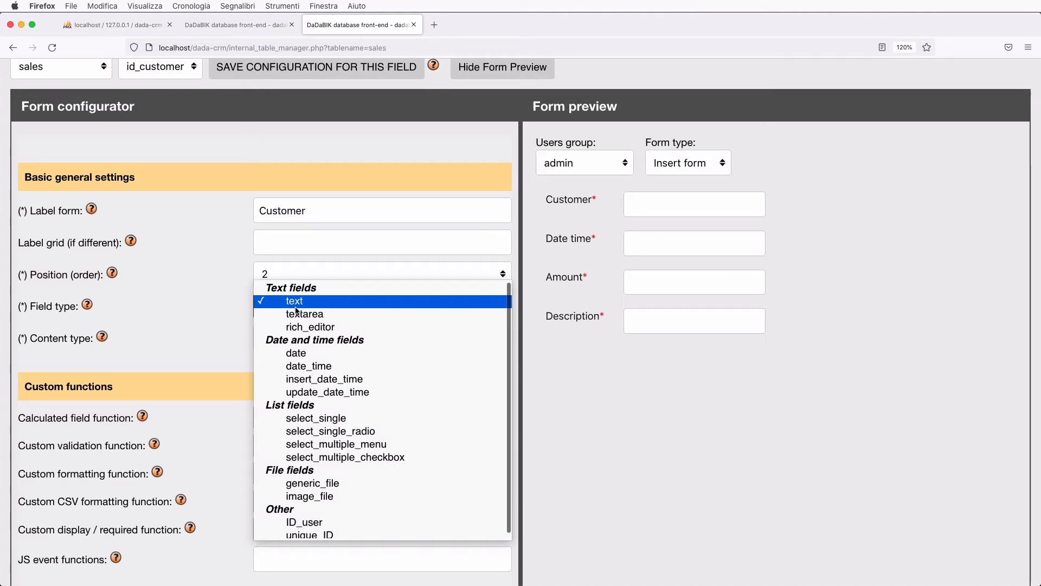
left_click(333, 420)
- Look up choices from the customers table by id, showing firstname and lastname, and preview them
scroll(333, 423, "down", 2)
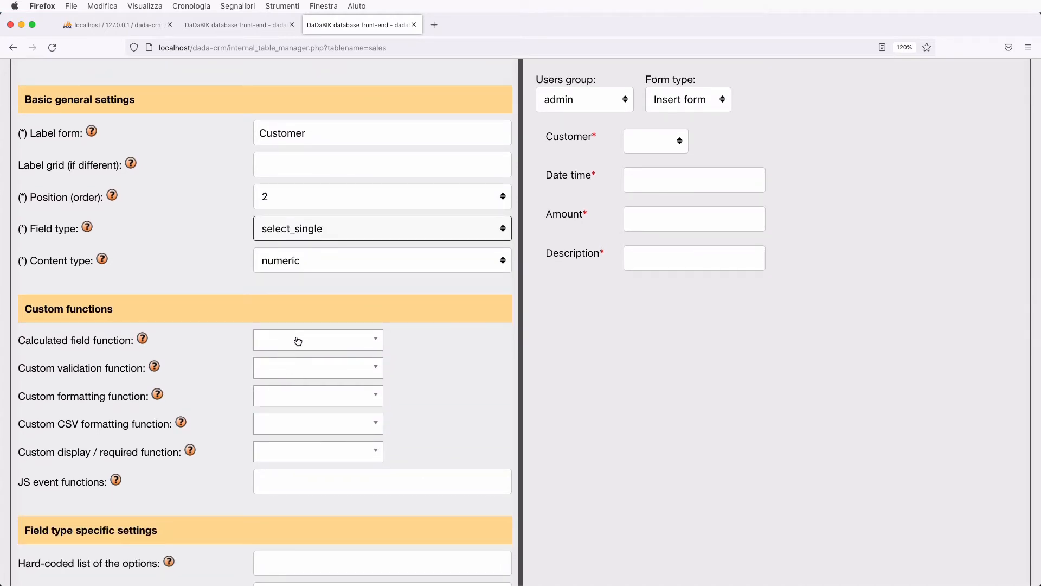
scroll(298, 341, "down", 3)
left_click(300, 473)
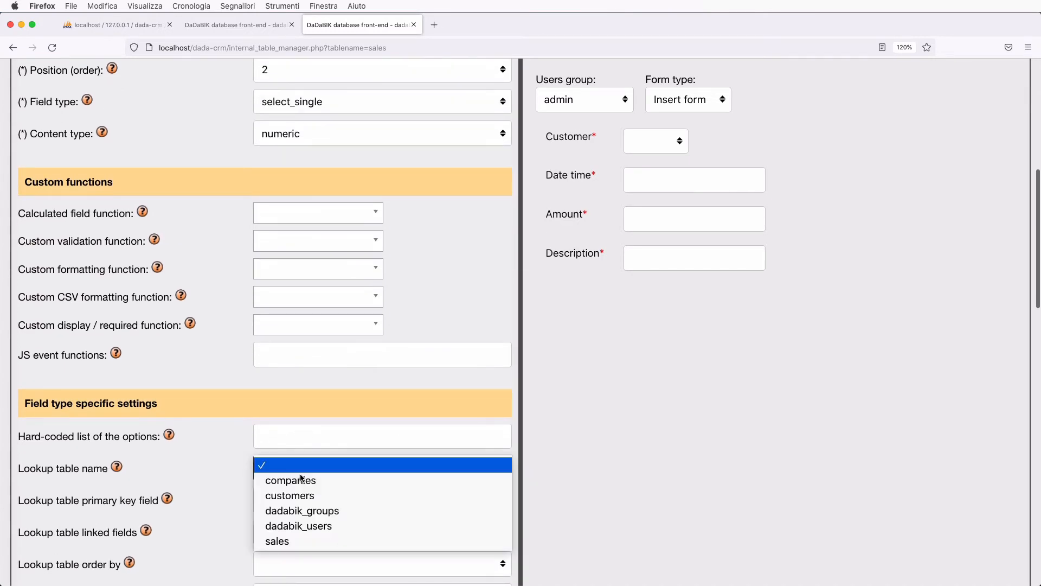
left_click(309, 495)
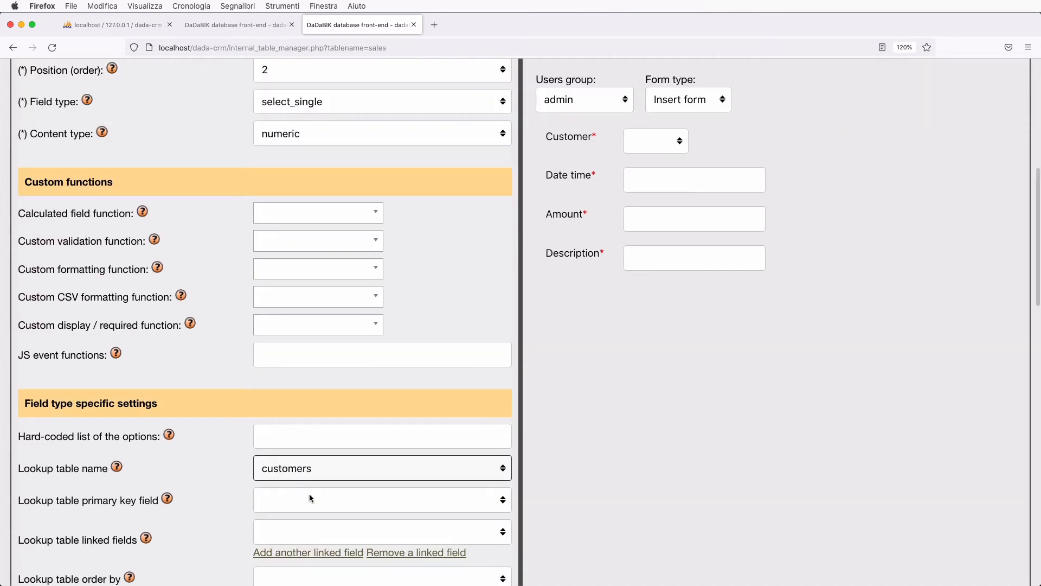
scroll(310, 497, "down", 3)
left_click(291, 389)
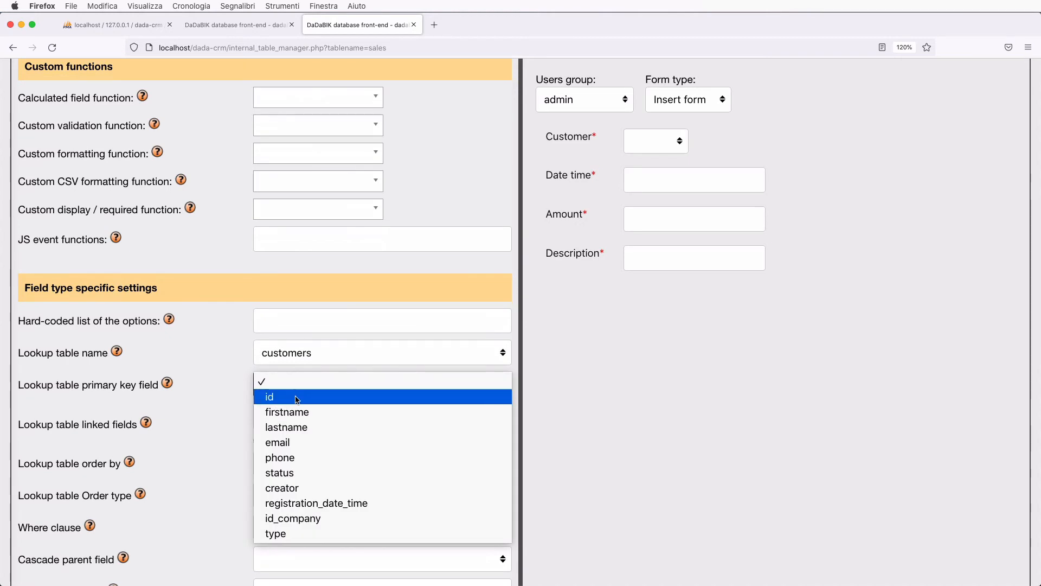
left_click(295, 396)
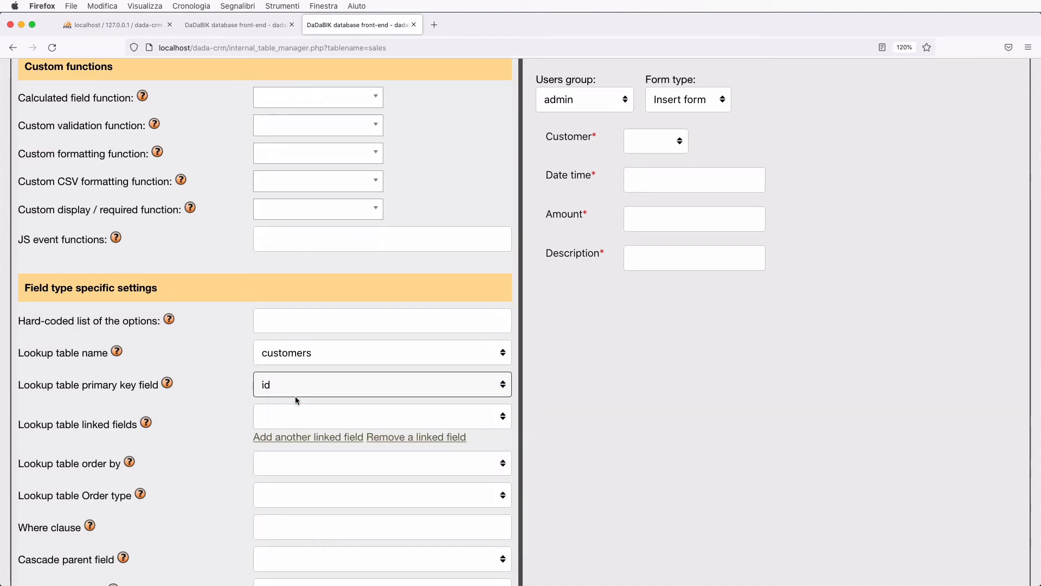
left_click(399, 415)
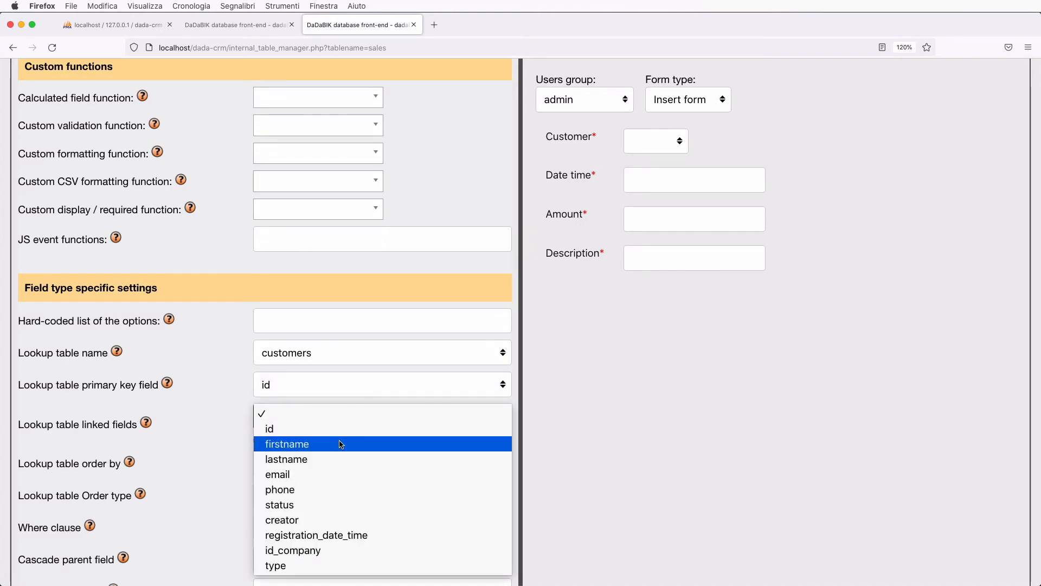
left_click(341, 444)
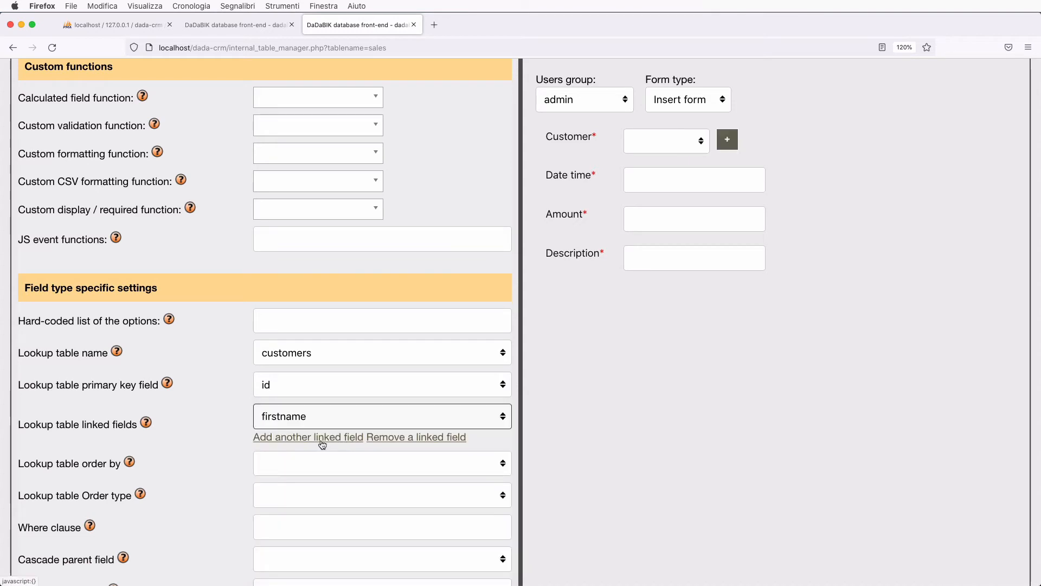
left_click(347, 441)
left_click(329, 444)
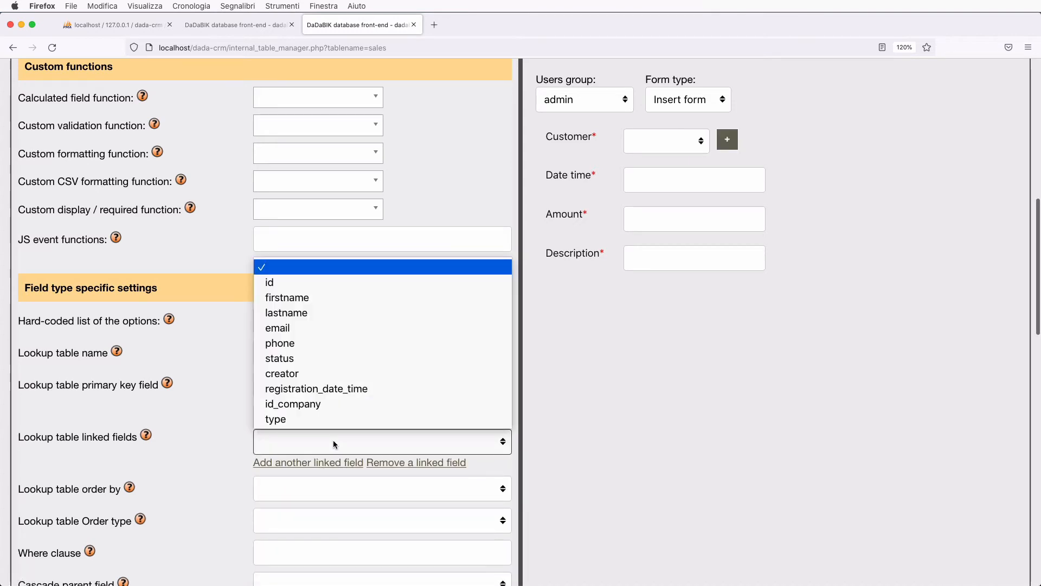
left_click(329, 313)
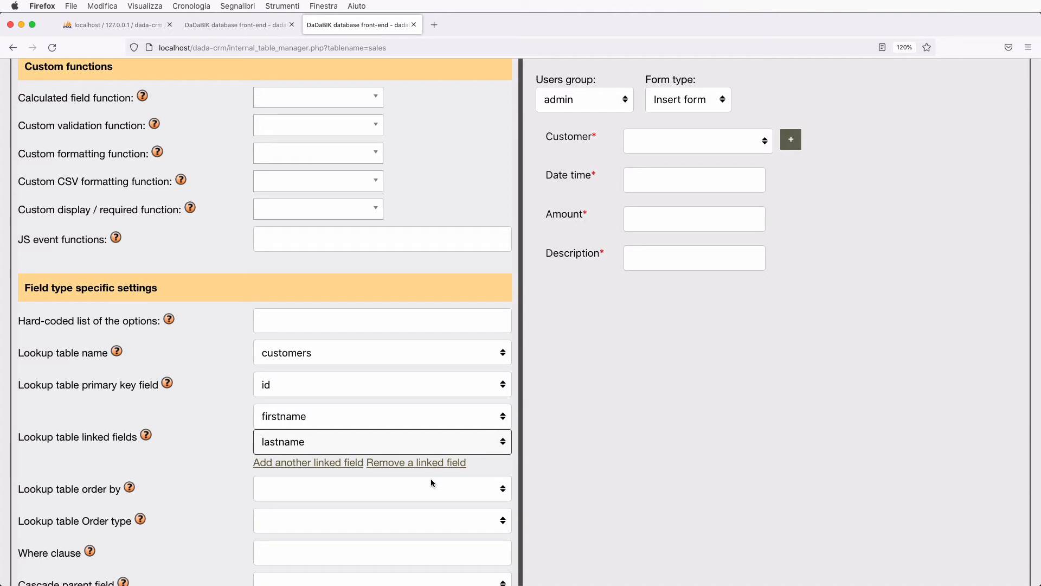
left_click(676, 146)
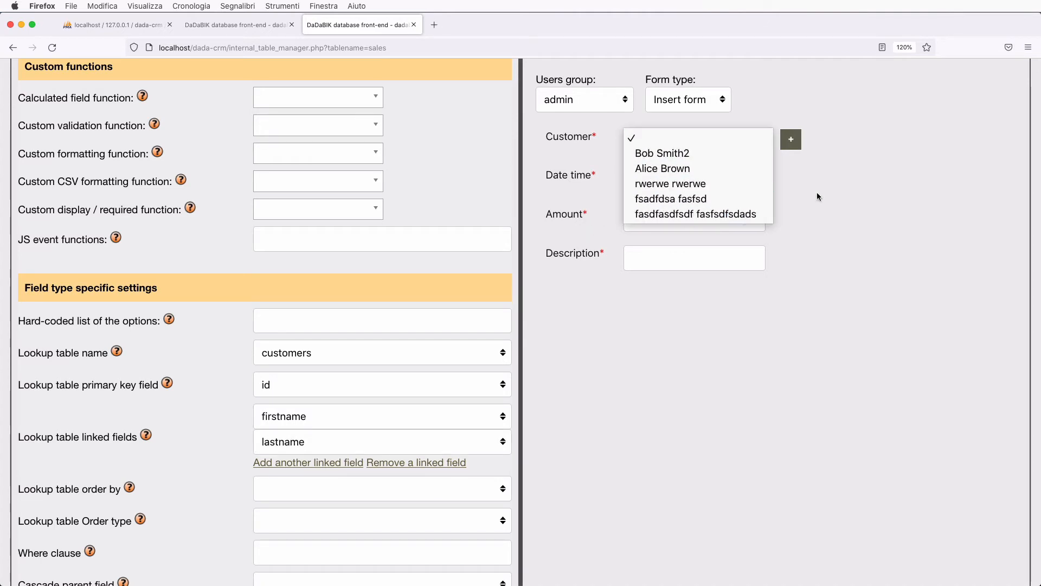
left_click(861, 211)
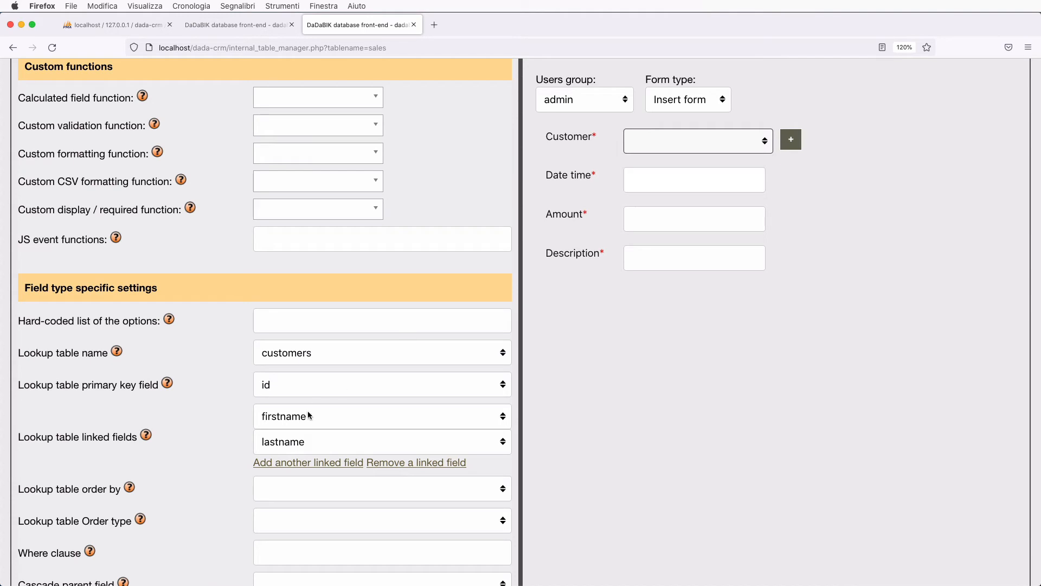
scroll(320, 374, "up", 8)
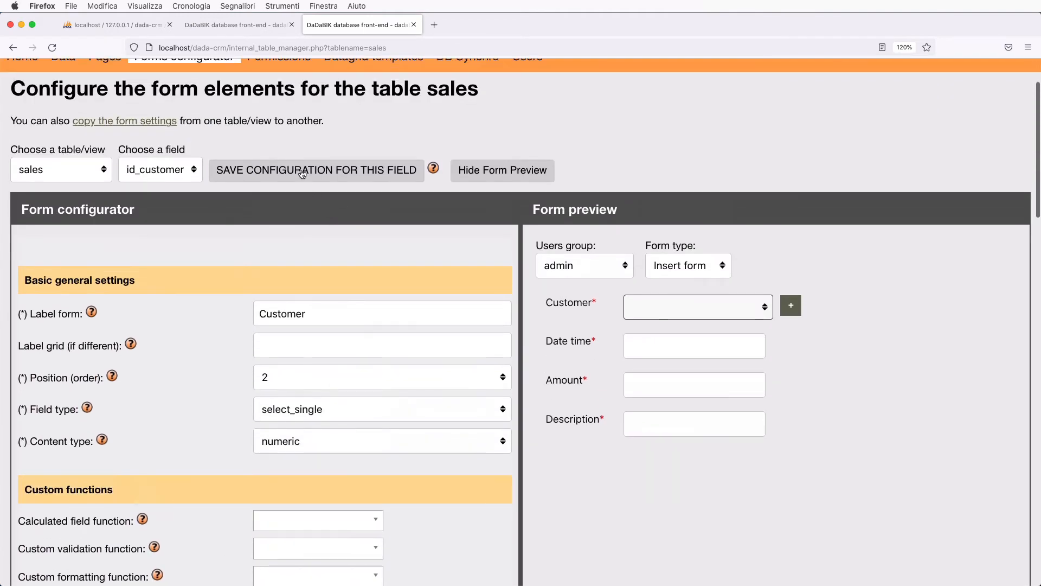
- Save id_customer, then set date_time to fill automatically on insert and save it
left_click(302, 171)
scroll(269, 390, "down", 3)
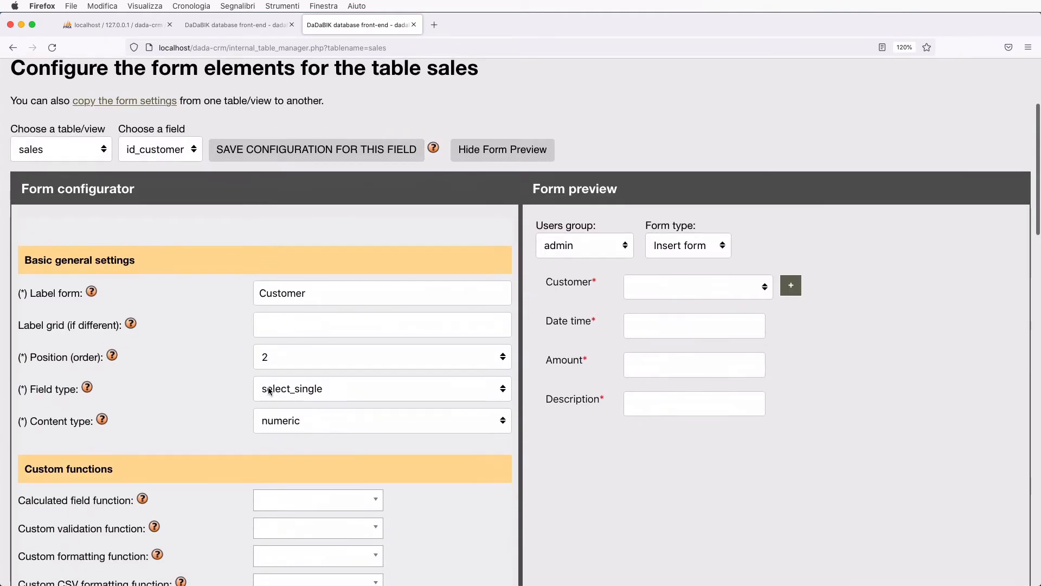
scroll(269, 390, "up", 2)
left_click(157, 232)
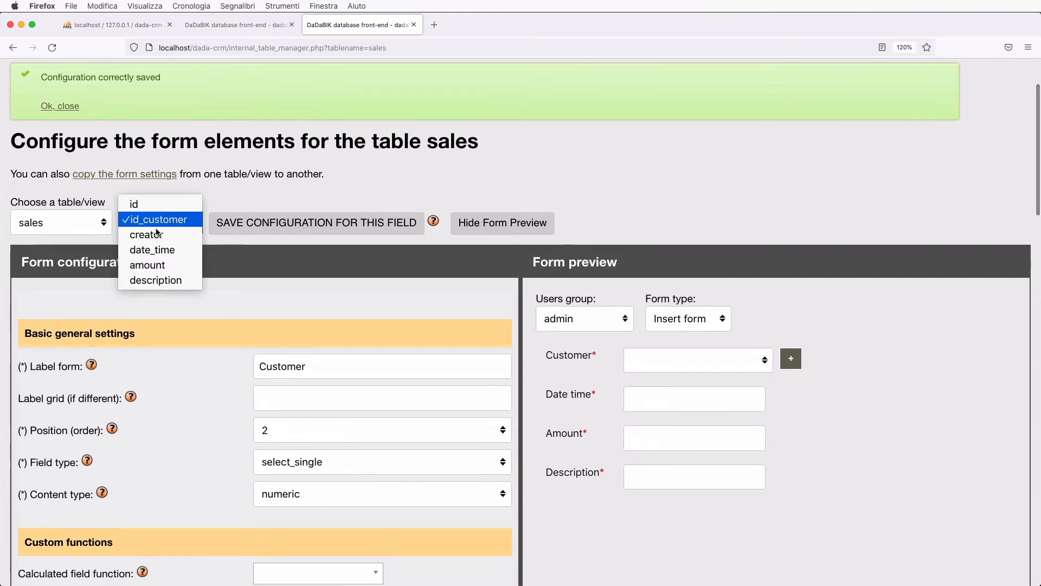
left_click(155, 250)
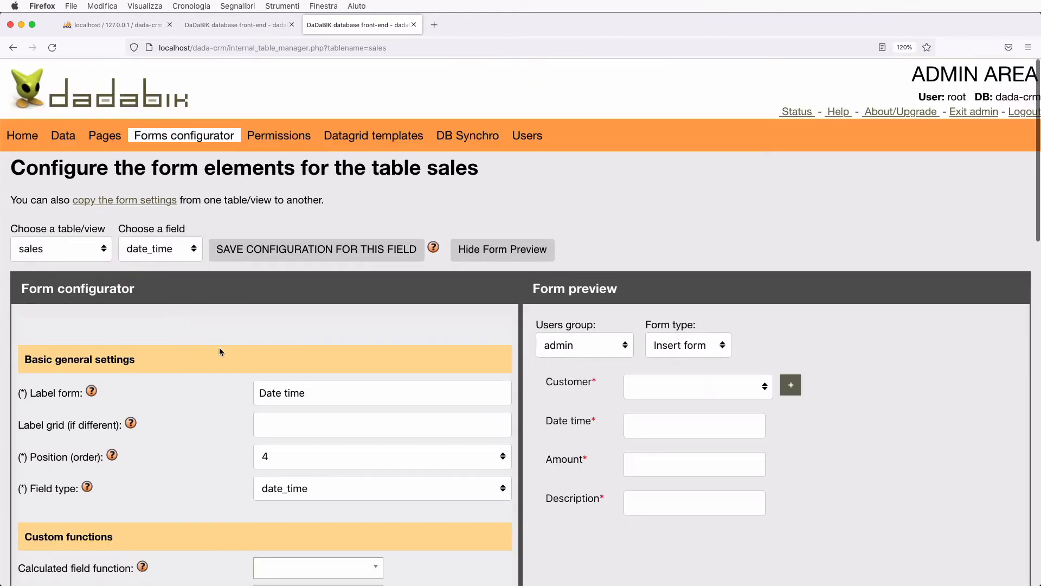
scroll(255, 385, "down", 3)
left_click(310, 372)
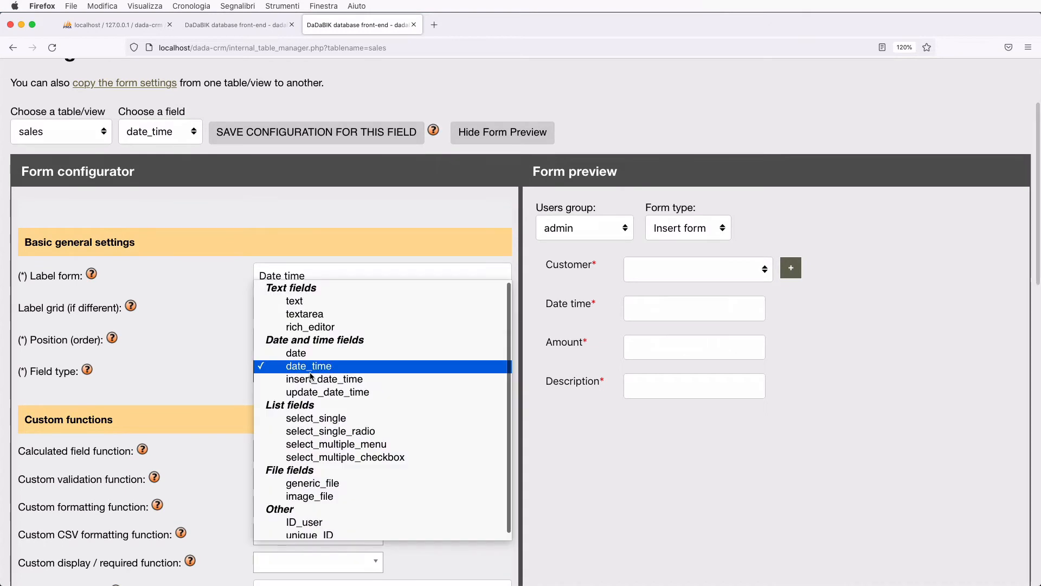
left_click(334, 381)
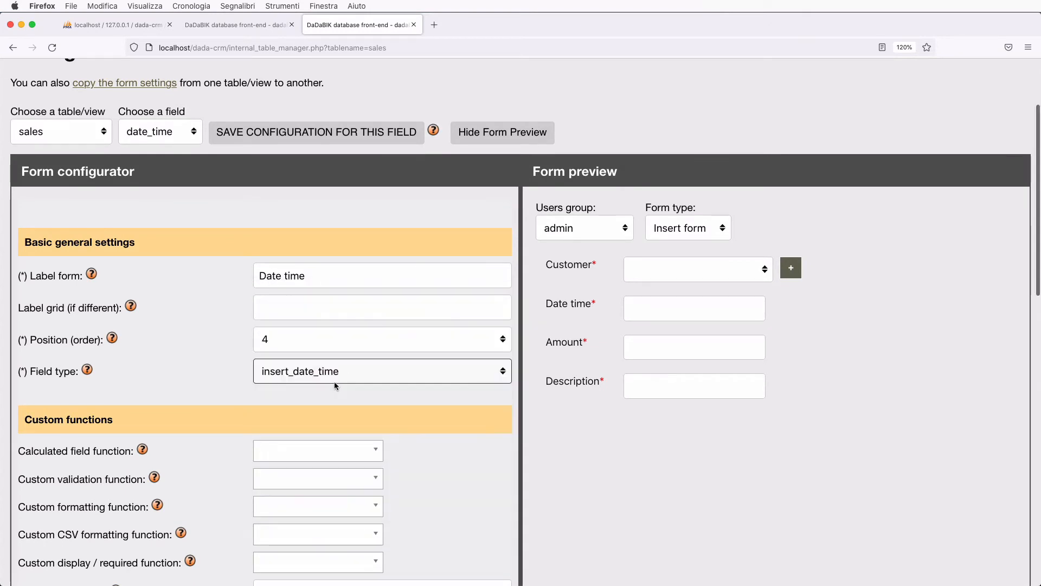
left_click(279, 135)
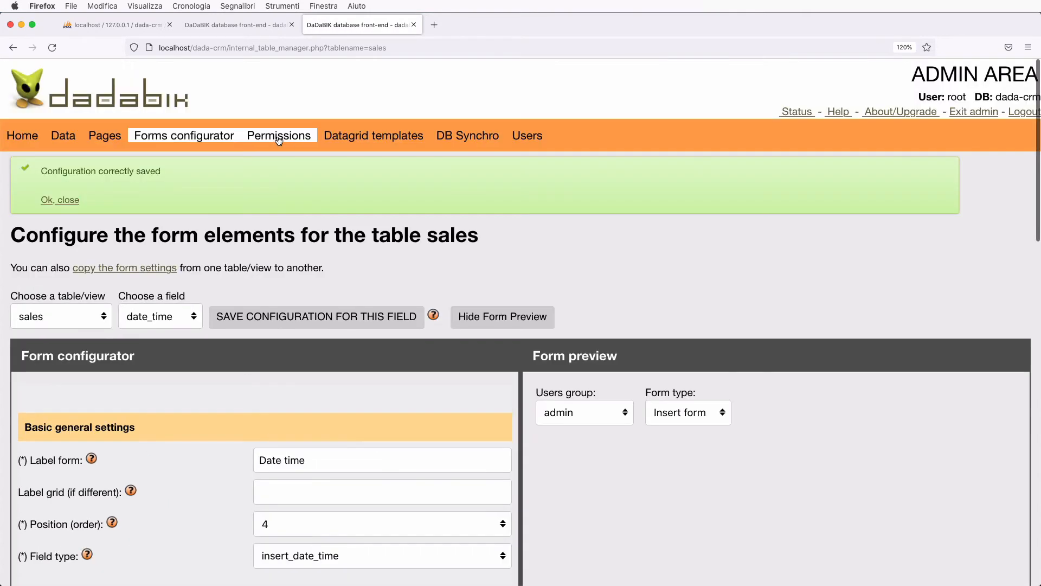
- Make the creator field record the creating user's ID_user and save its settings
left_click(161, 316)
left_click(161, 298)
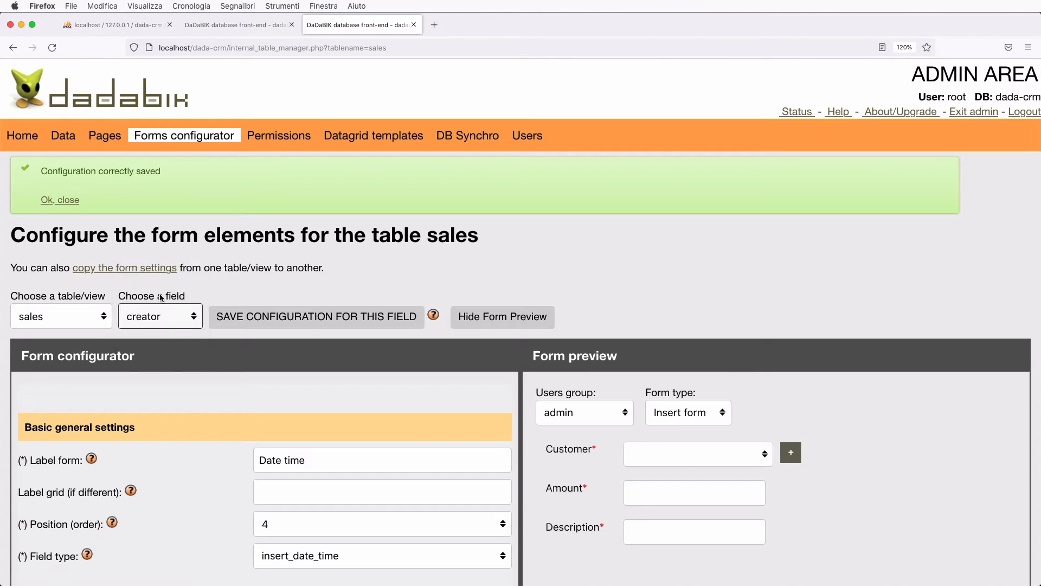
scroll(248, 361, "down", 3)
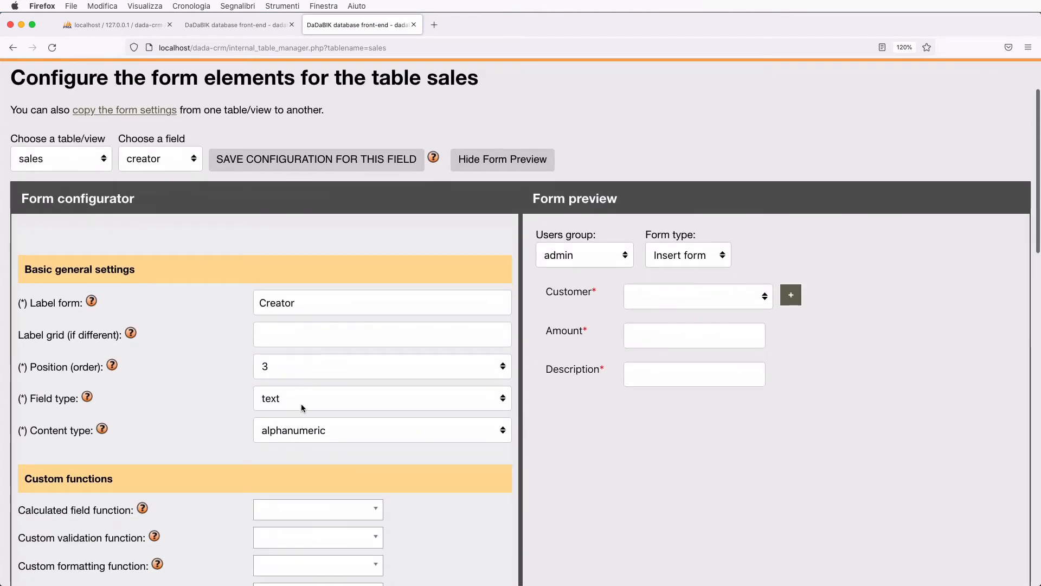
left_click(363, 405)
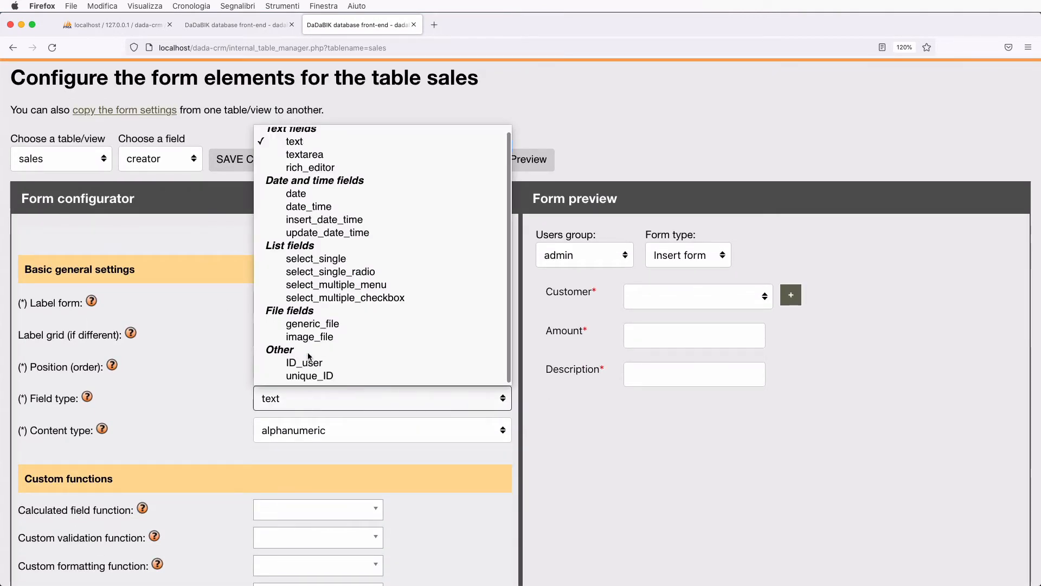
left_click(304, 362)
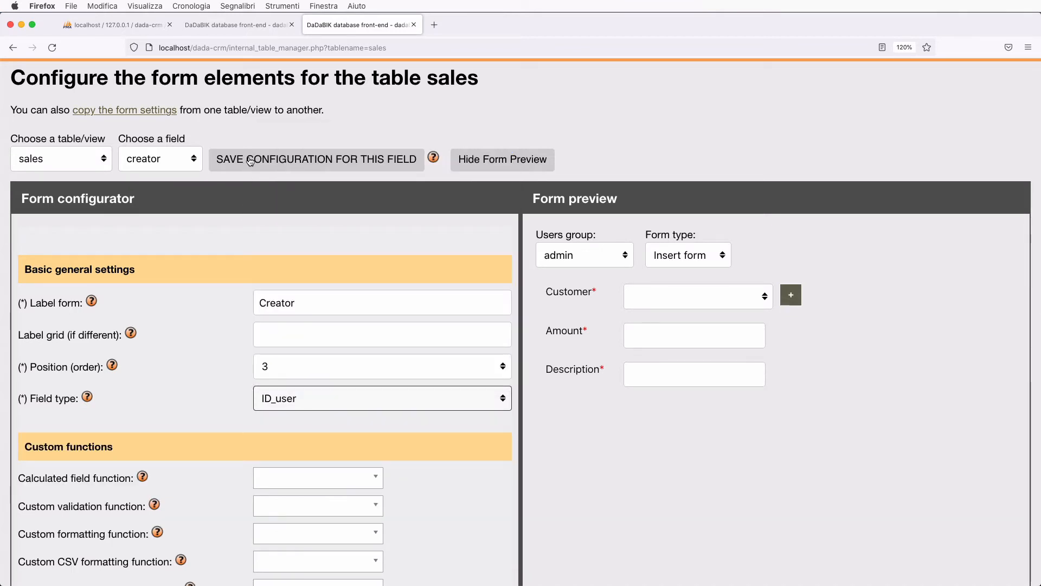
left_click(249, 160)
left_click(174, 318)
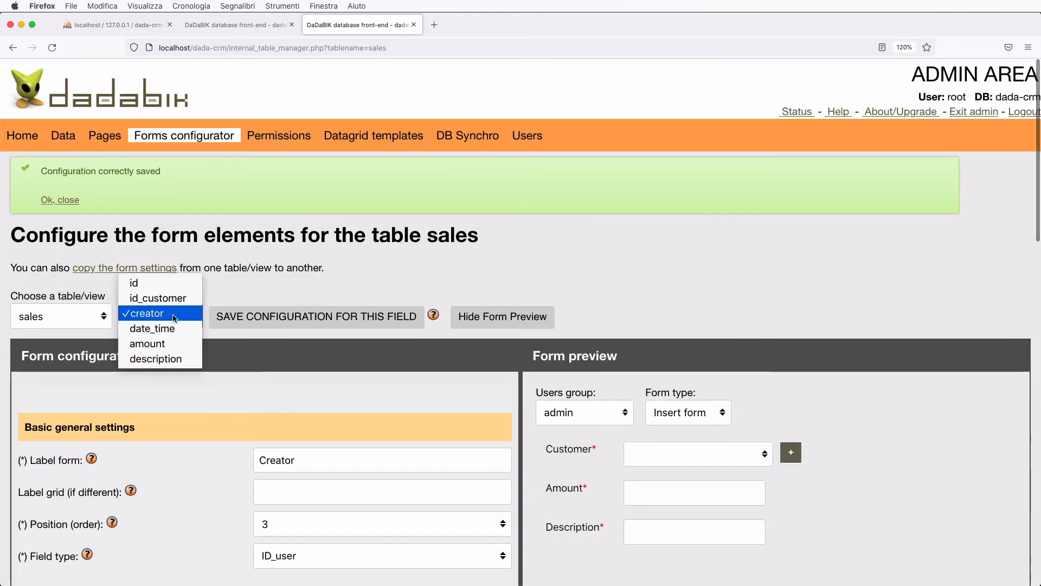
- Review the amount and description field settings, then return to the front-end tab
left_click(147, 343)
scroll(291, 465, "down", 2)
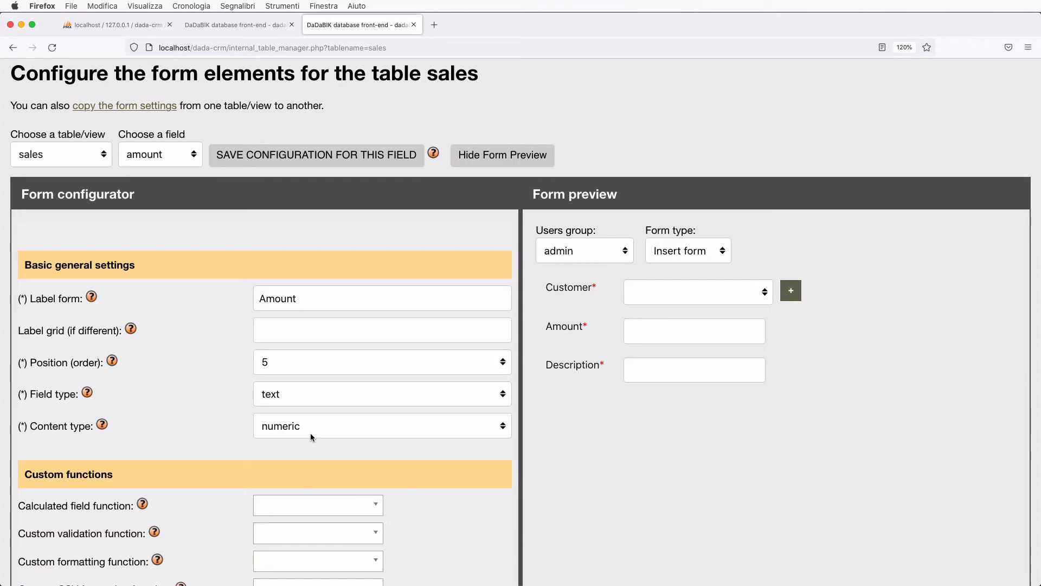
left_click(147, 158)
left_click(150, 170)
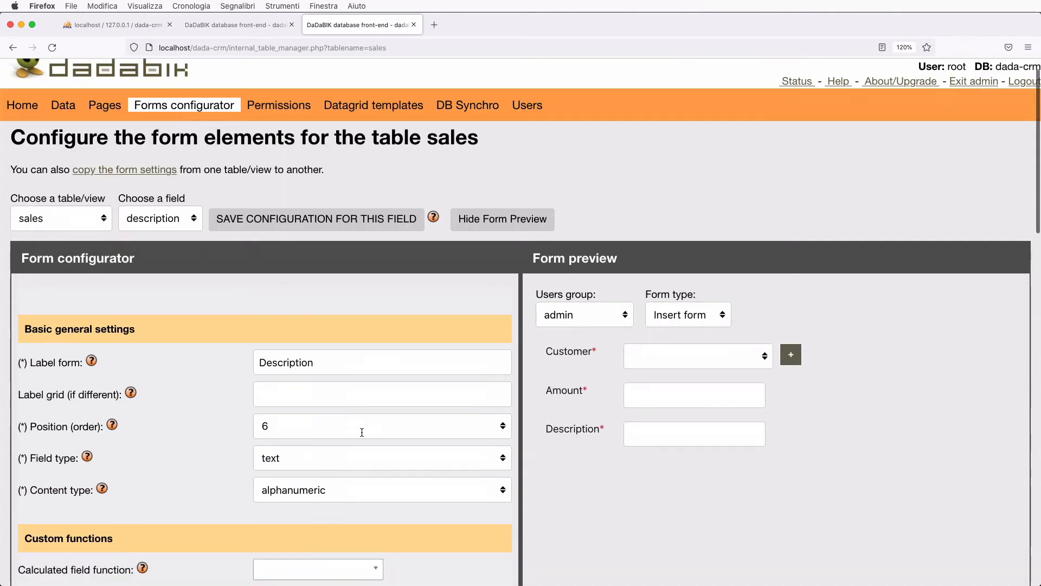
scroll(362, 433, "down", 3)
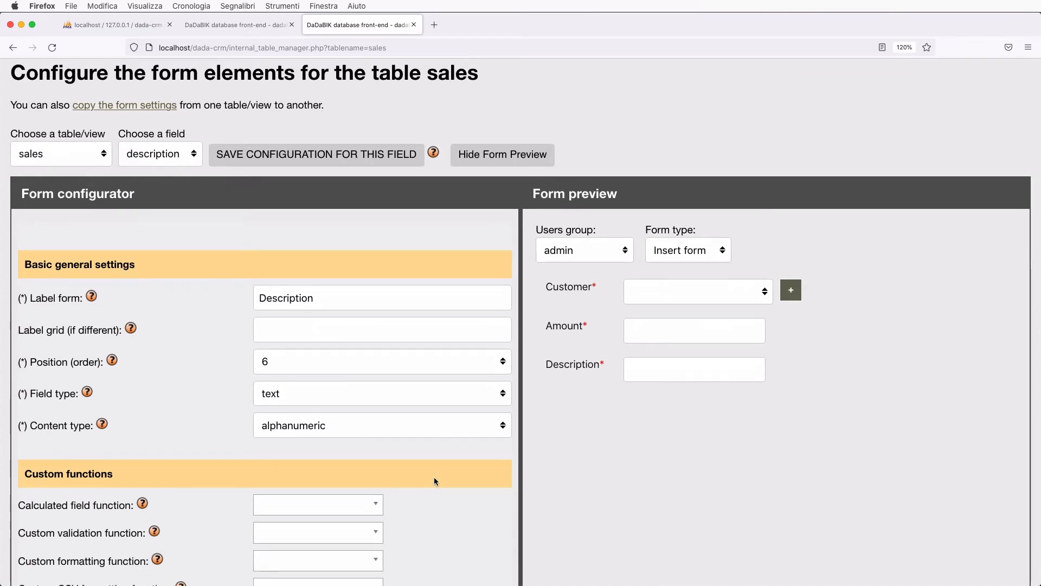
scroll(434, 476, "up", 3)
left_click(257, 25)
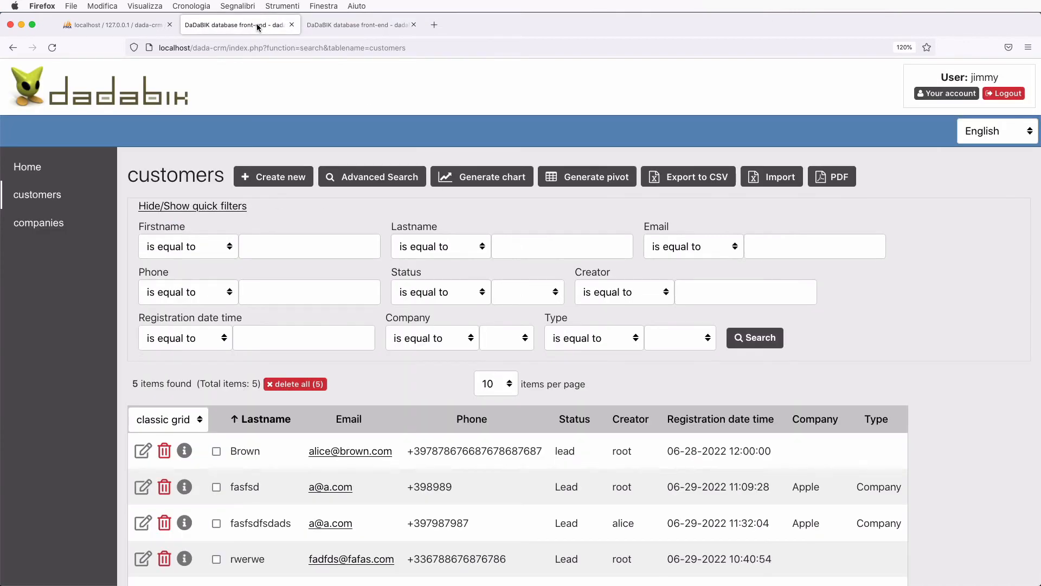
- From Home, start a new sale and check the Customer dropdown choices without picking one
left_click(39, 175)
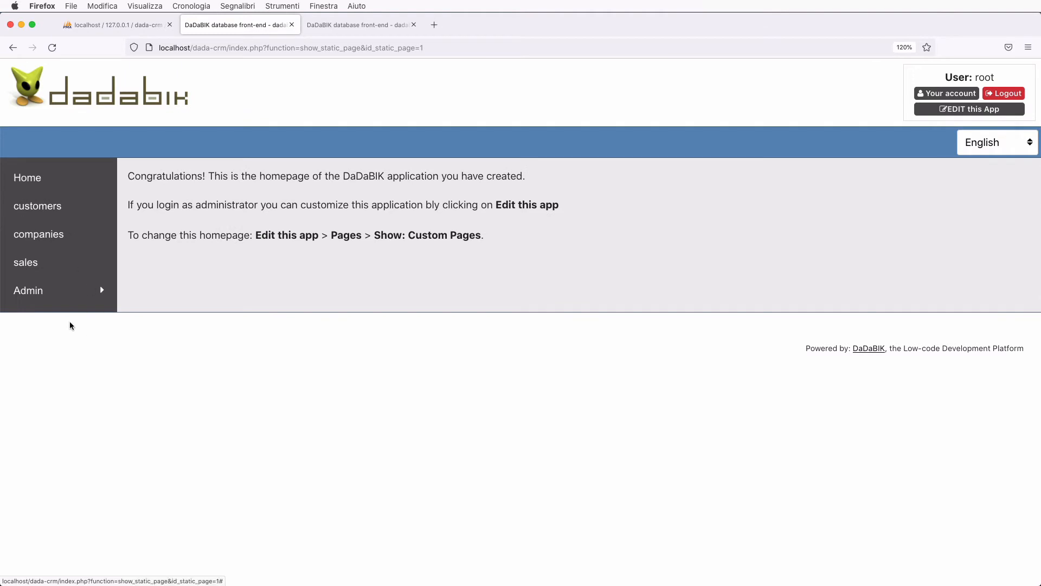
left_click(49, 269)
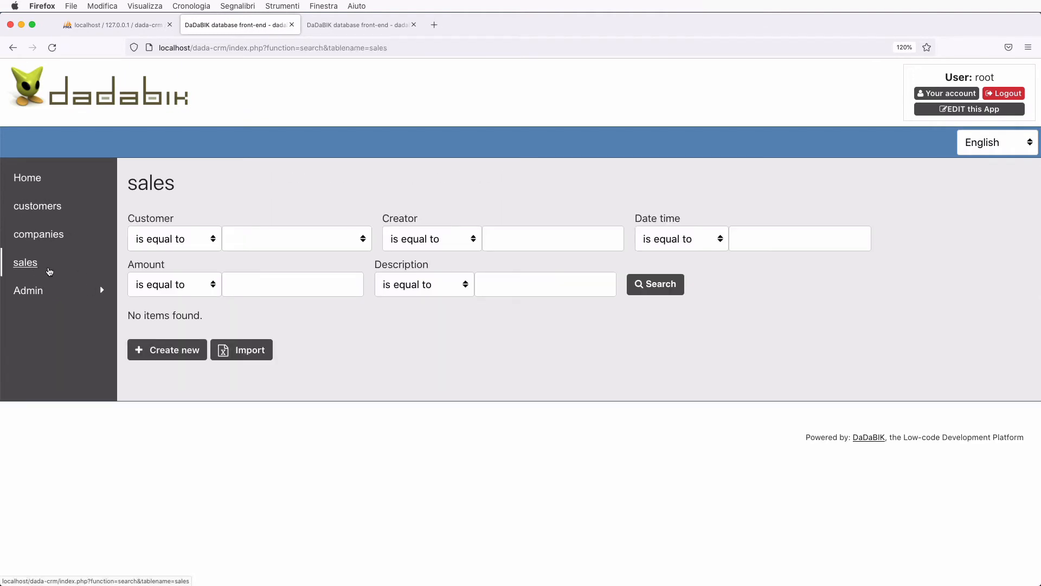
left_click(168, 349)
left_click(301, 266)
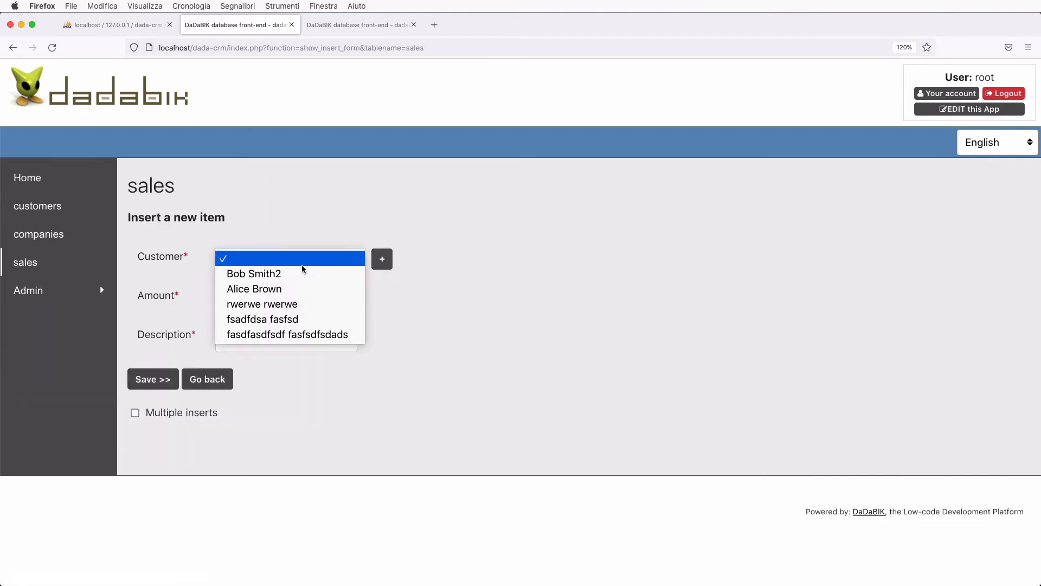
left_click(483, 323)
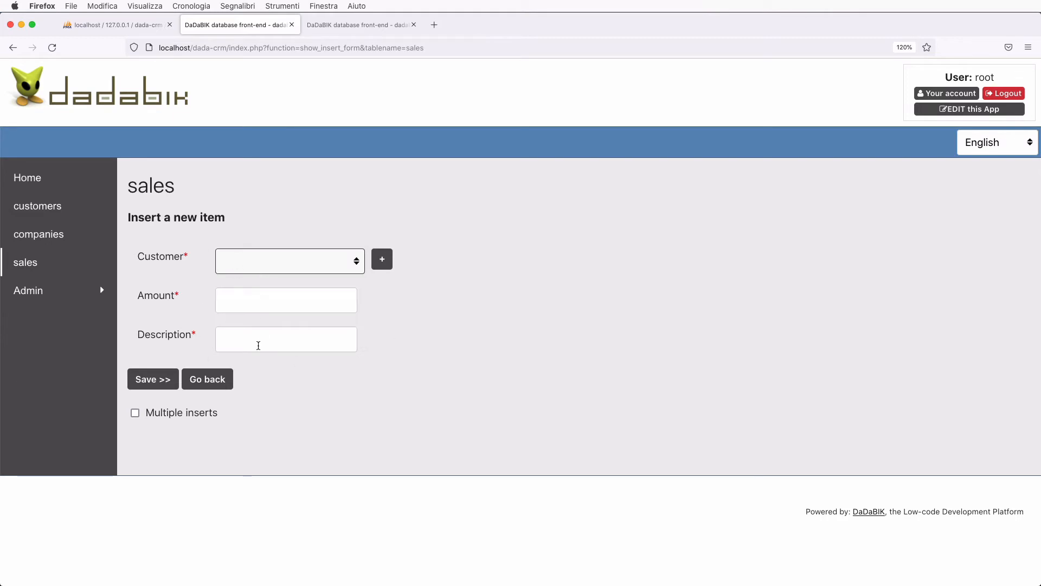
left_click(545, 350)
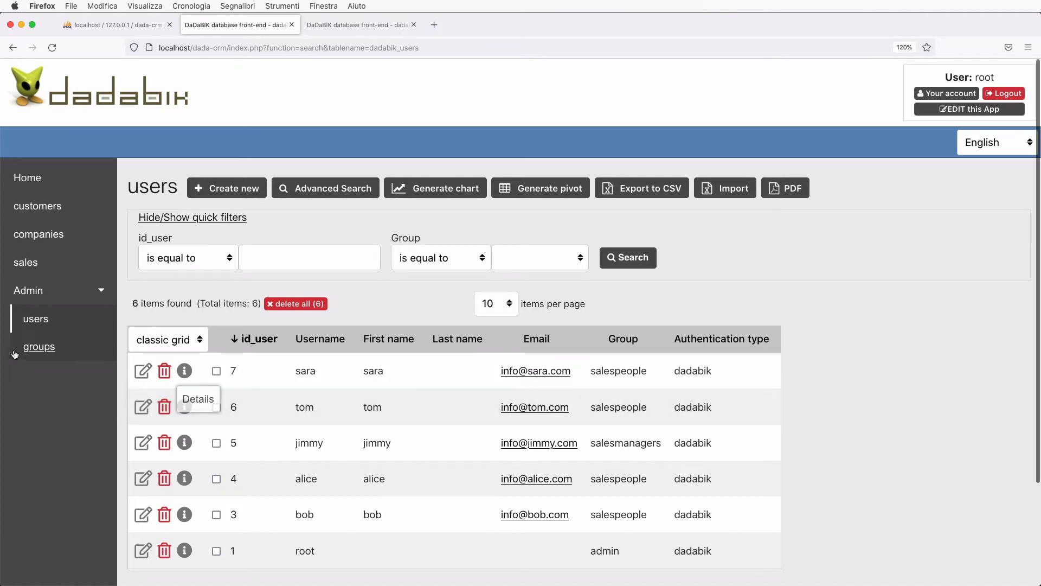
- Open the sales list of 1005 records and scroll through its rows and back up
left_click(26, 271)
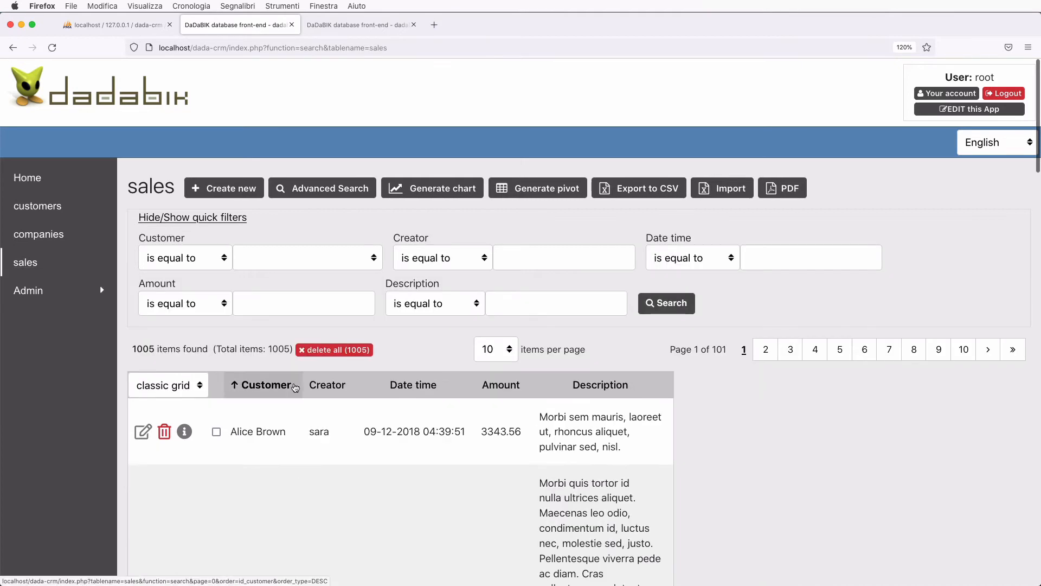
scroll(272, 459, "down", 12)
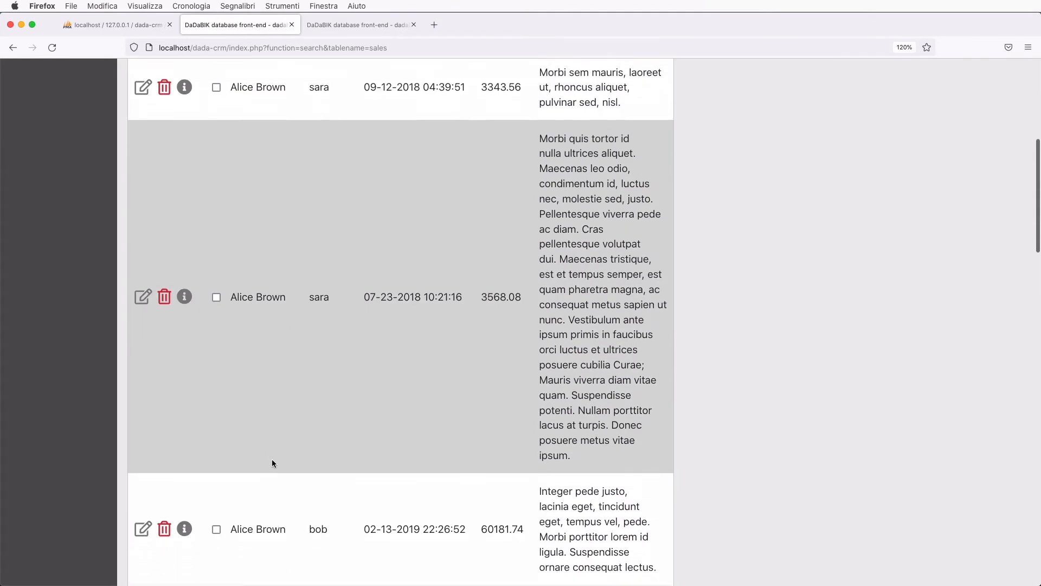
scroll(272, 459, "down", 3)
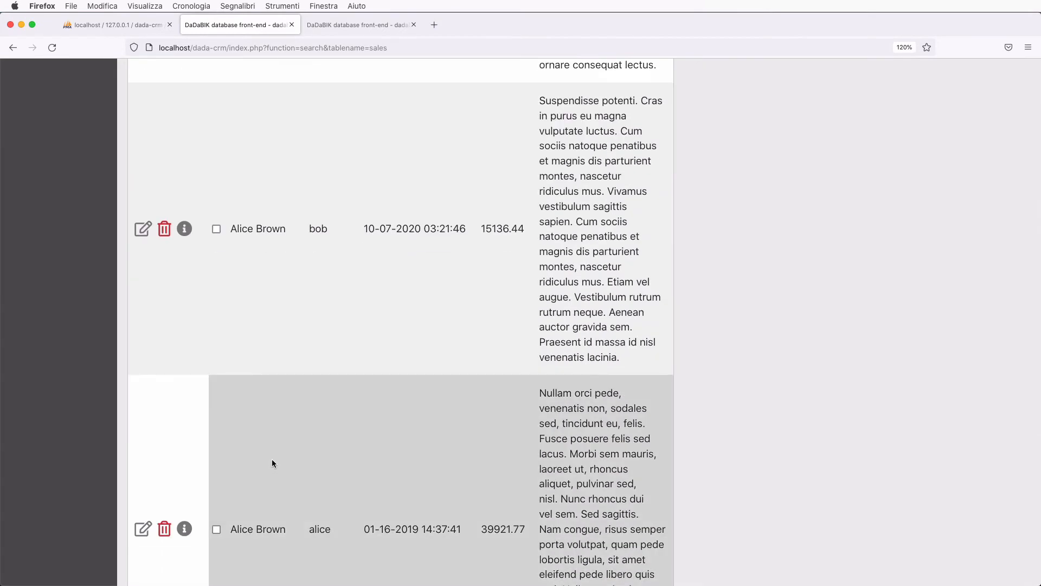
scroll(271, 459, "up", 15)
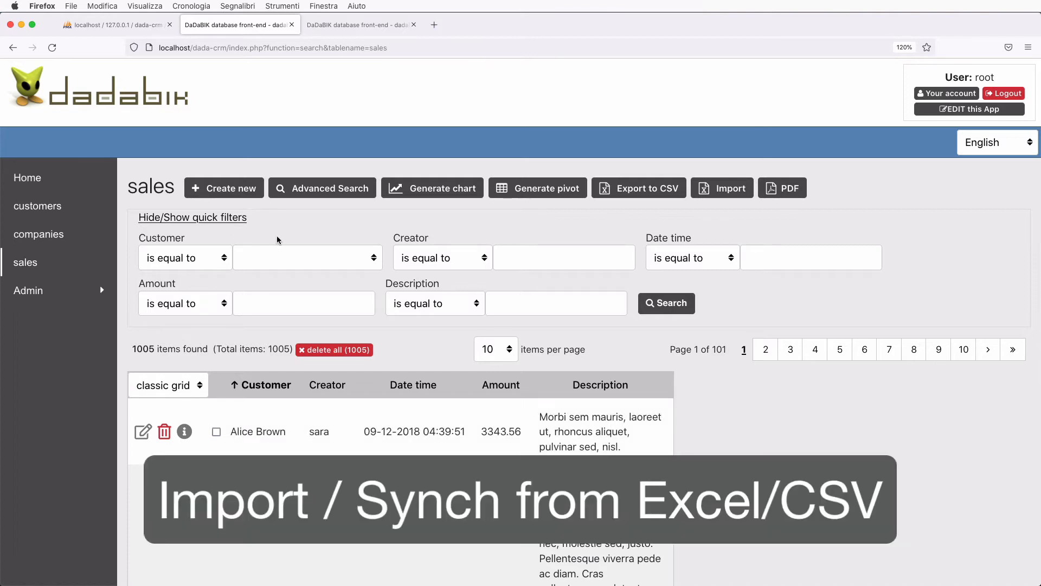
- Open the companies table, holding only Apple, start a new company, and switch to companies.xlsx
left_click(45, 234)
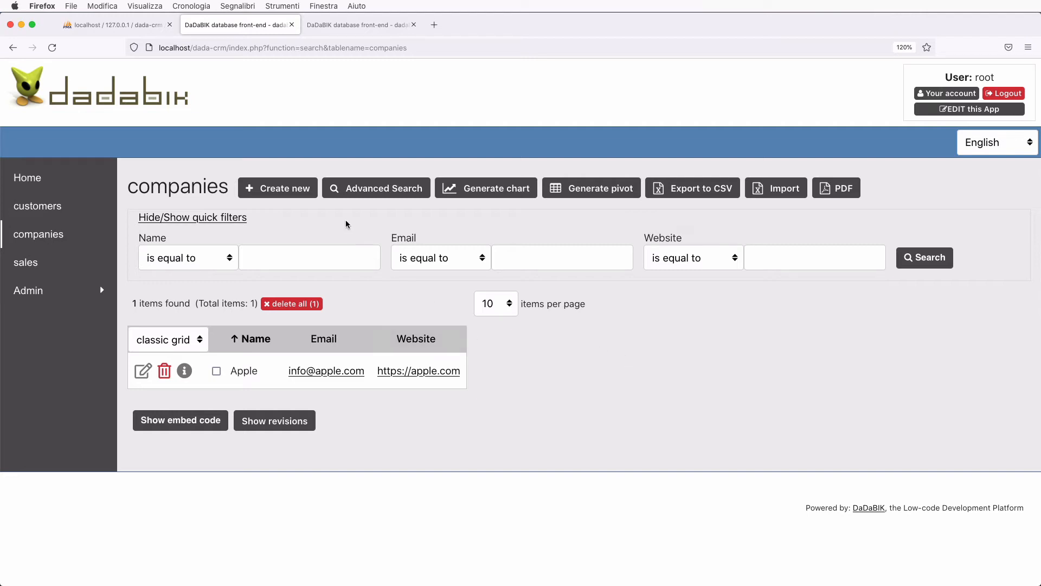
left_click(287, 188)
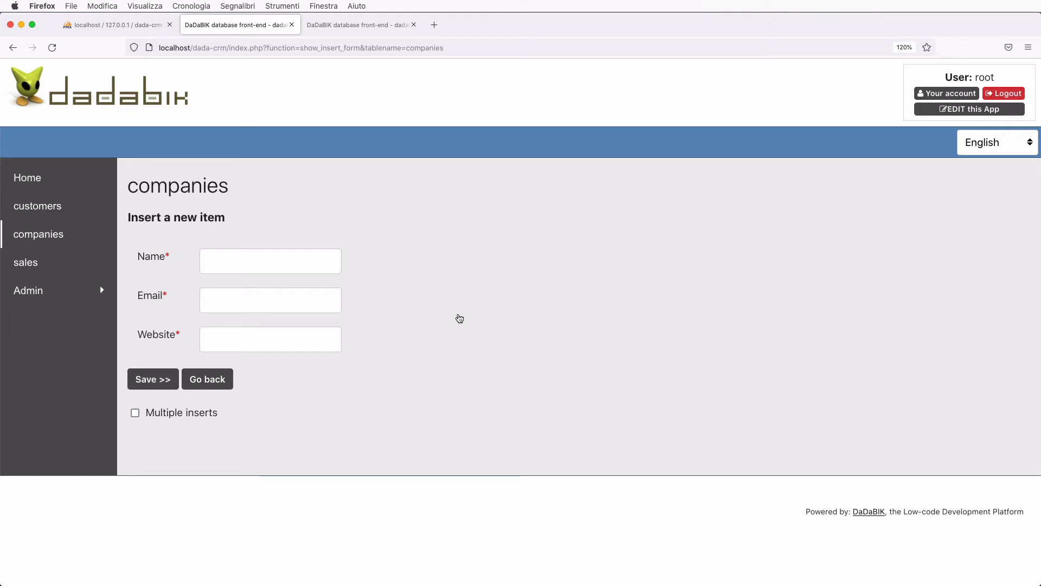
key("super+Tab")
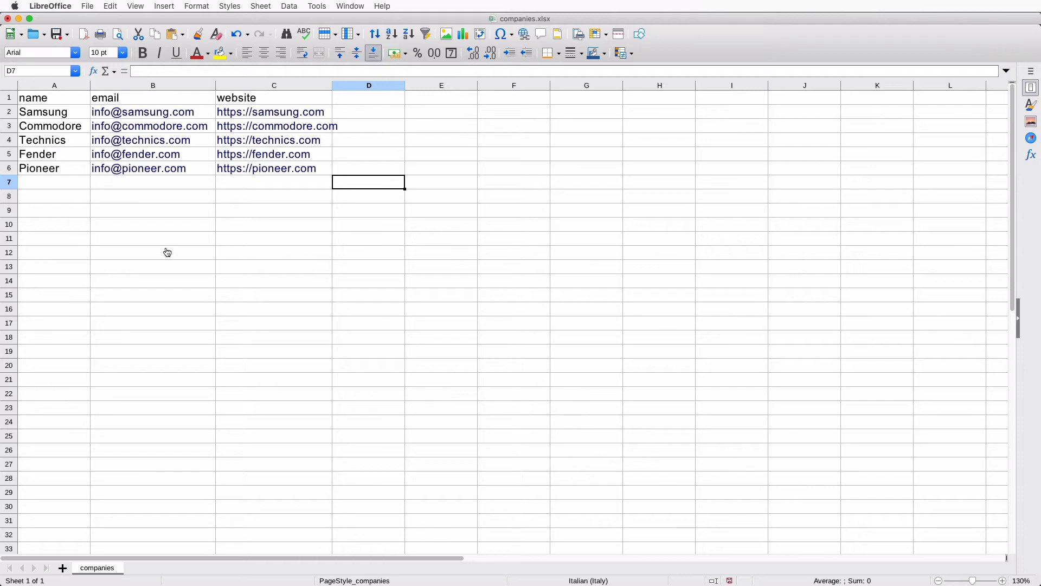
- Switch from the companies.xlsx sheet back to the DaDaBIK new-company form
key("super+Tab")
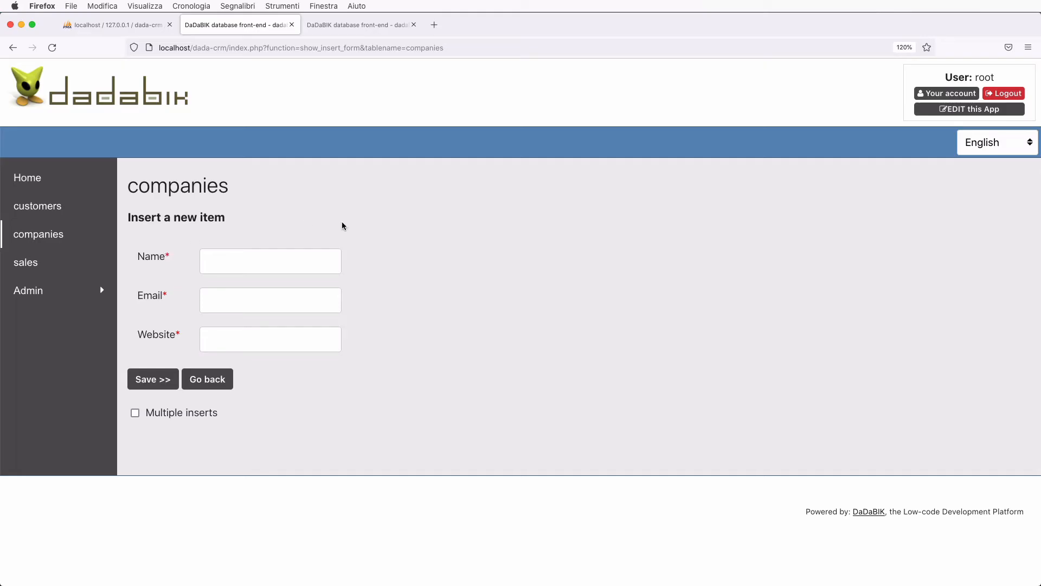
- Upload companies.xlsx from the companies Import page to preview its rows
left_click(207, 382)
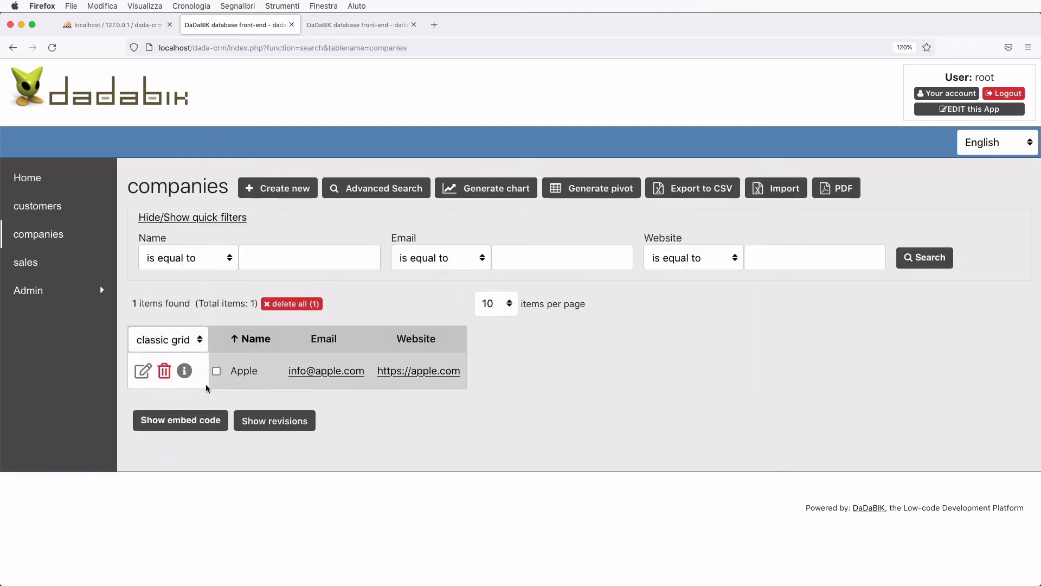
left_click(778, 190)
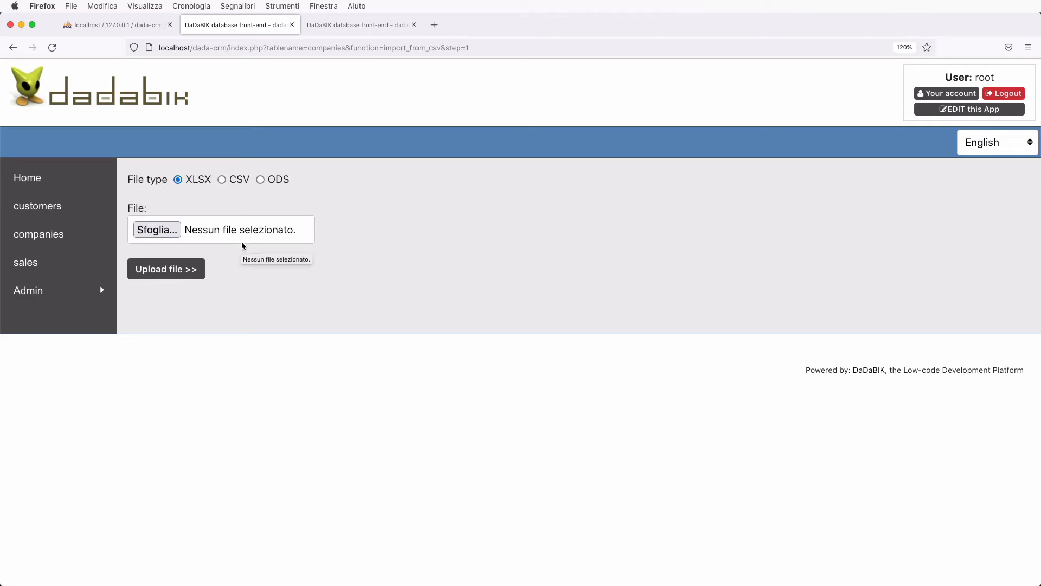
left_click(158, 230)
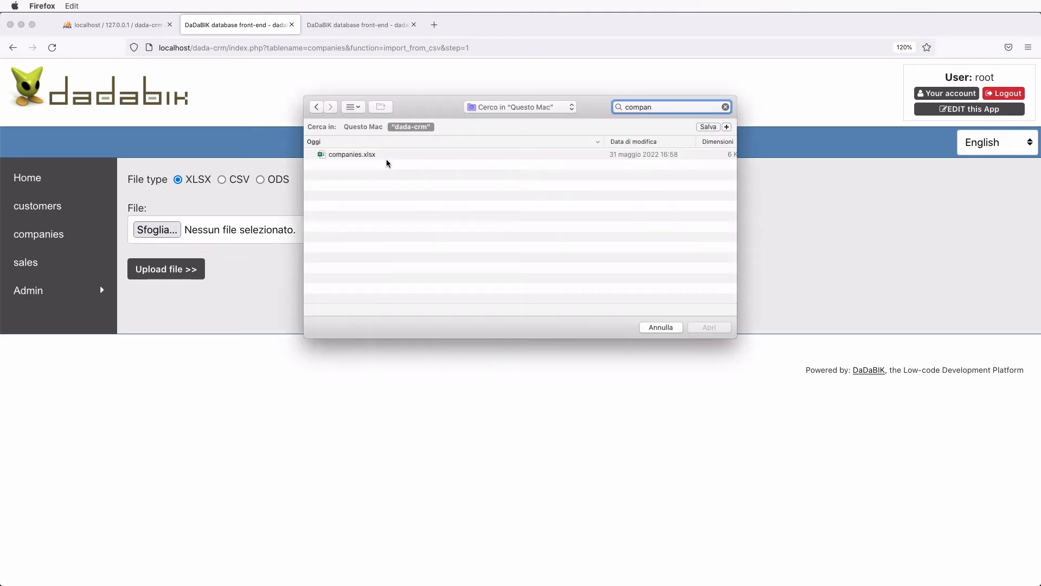
left_click(354, 154)
double_click(353, 155)
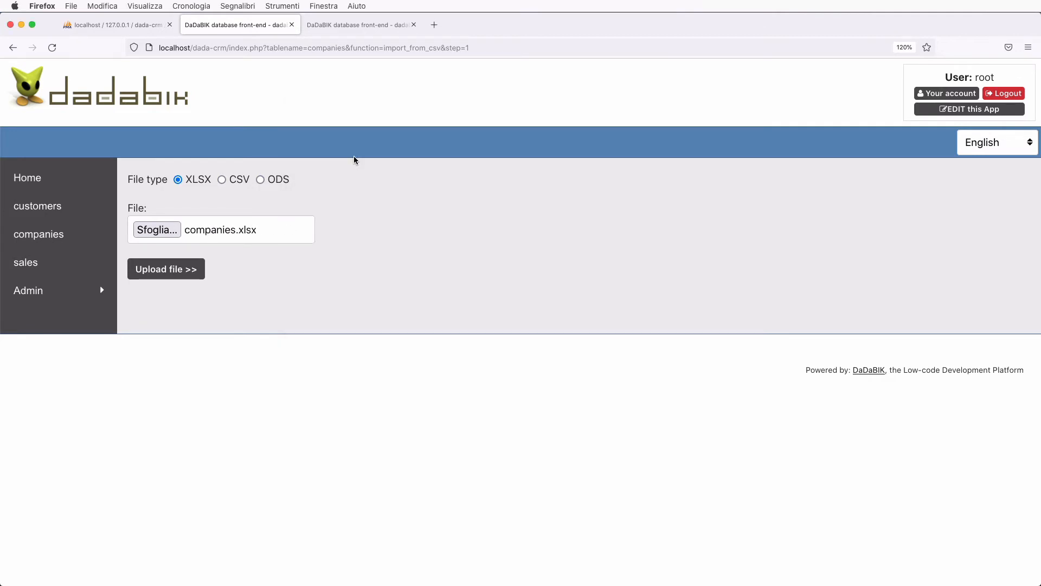
left_click(193, 270)
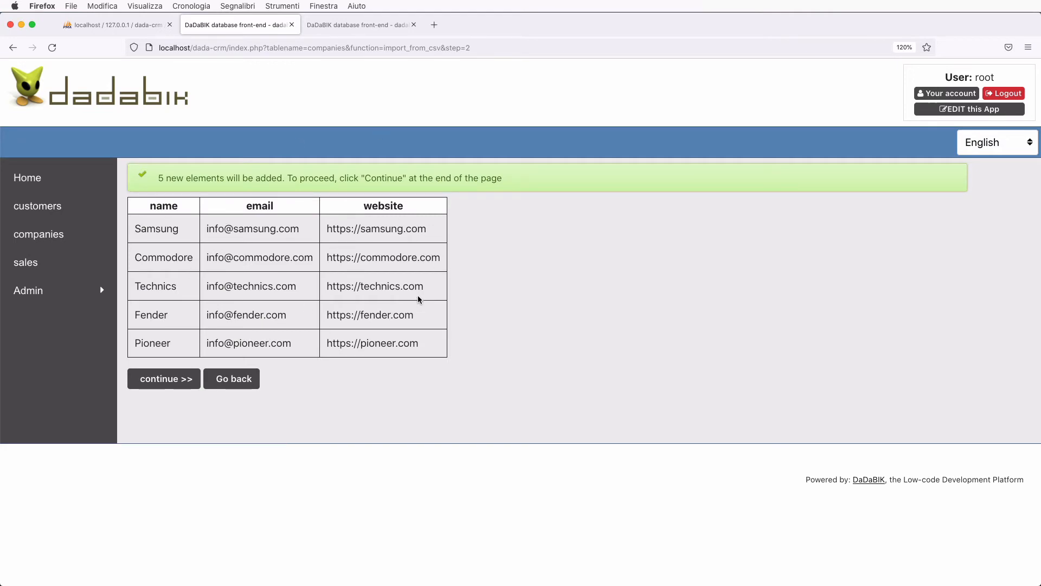
- Confirm importing the 5 companies and view the unfiltered list of all 6, including Apple
left_click(181, 379)
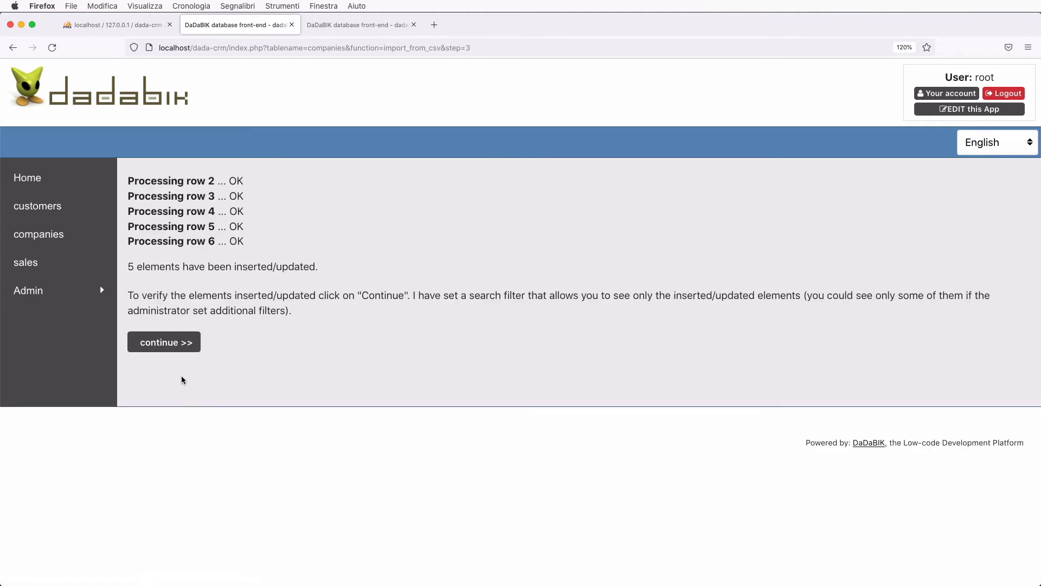
left_click(159, 343)
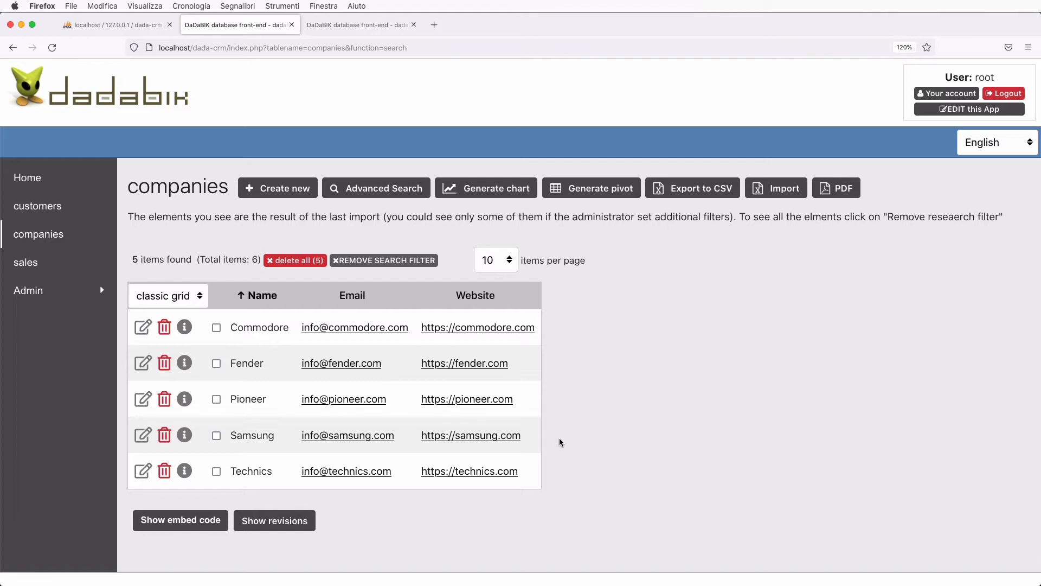
left_click(381, 262)
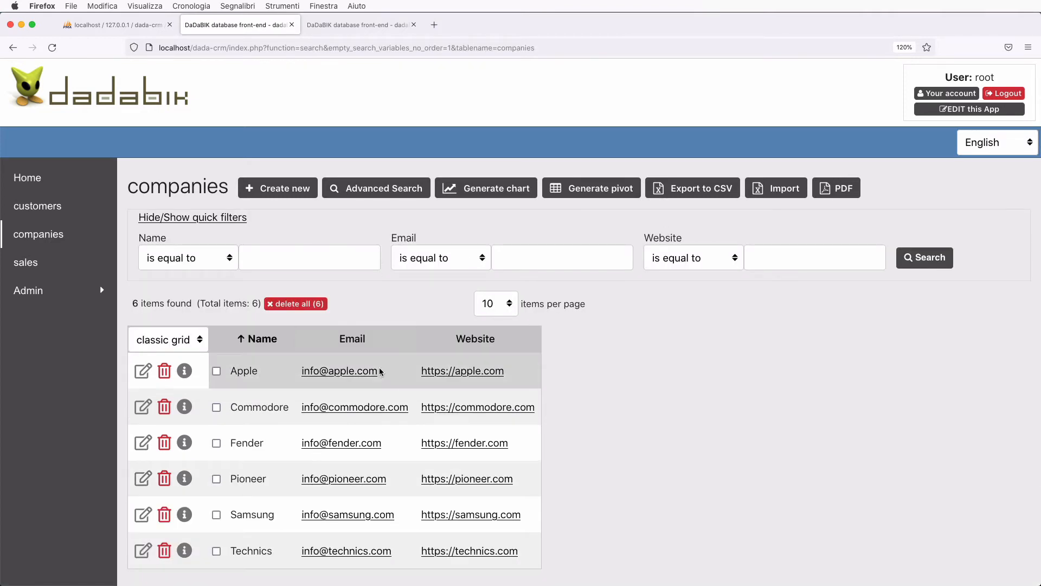
scroll(379, 369, "down", 2)
scroll(623, 276, "up", 2)
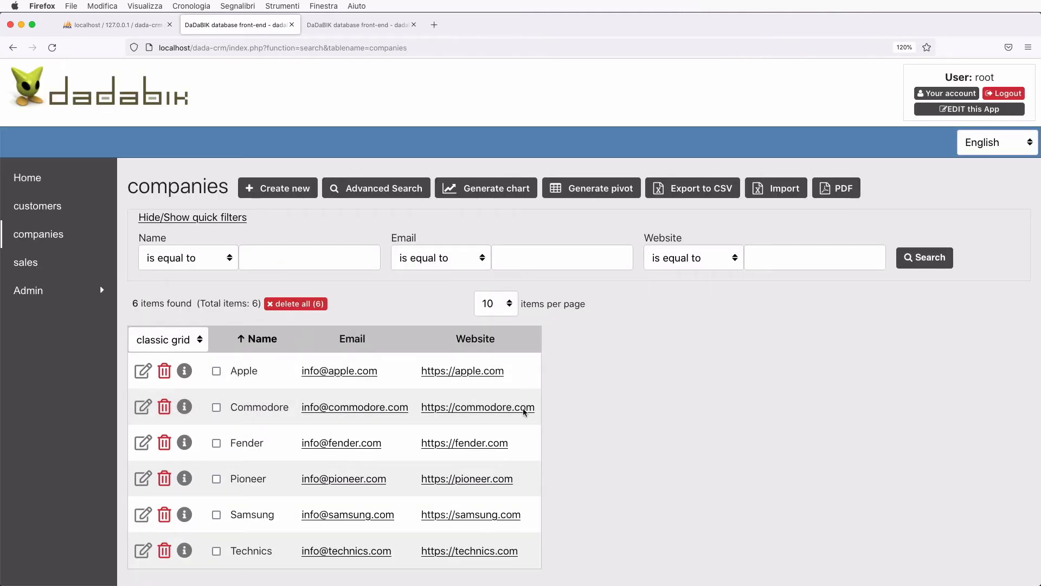
scroll(691, 370, "down", 2)
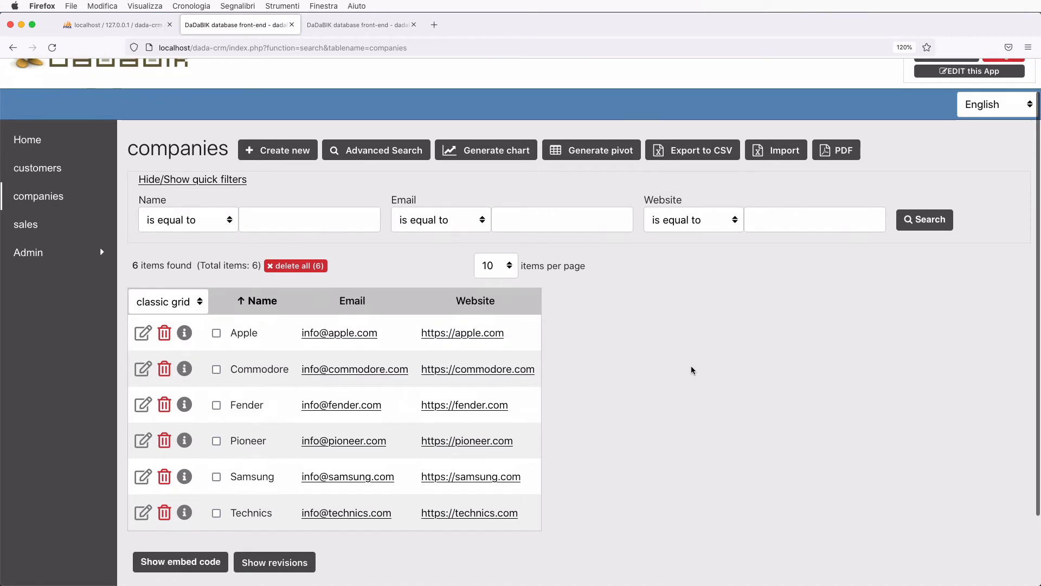
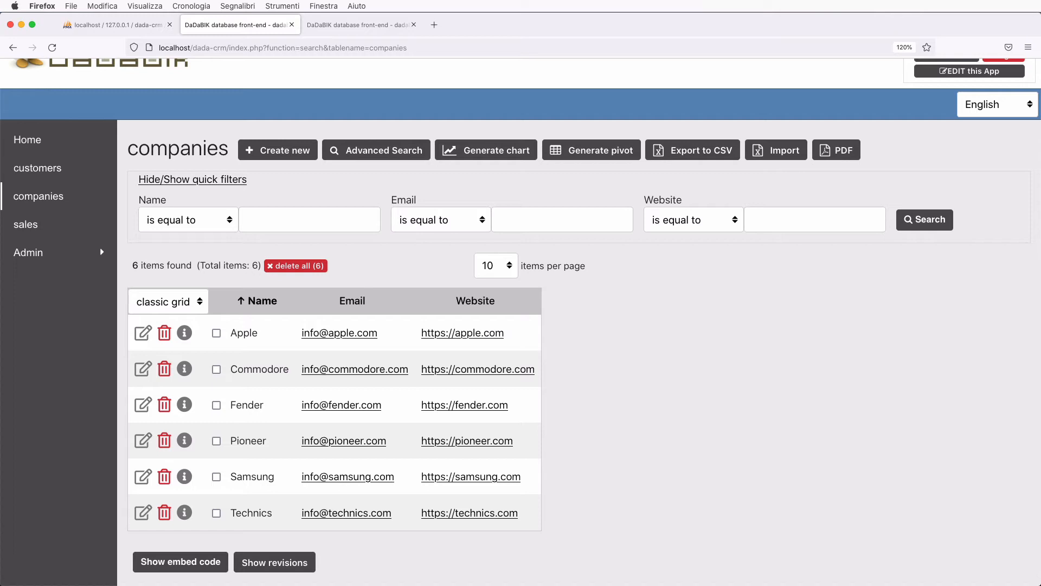
- Open the admin Forms configurator for the companies table's name field
scroll(725, 332, "down", 1)
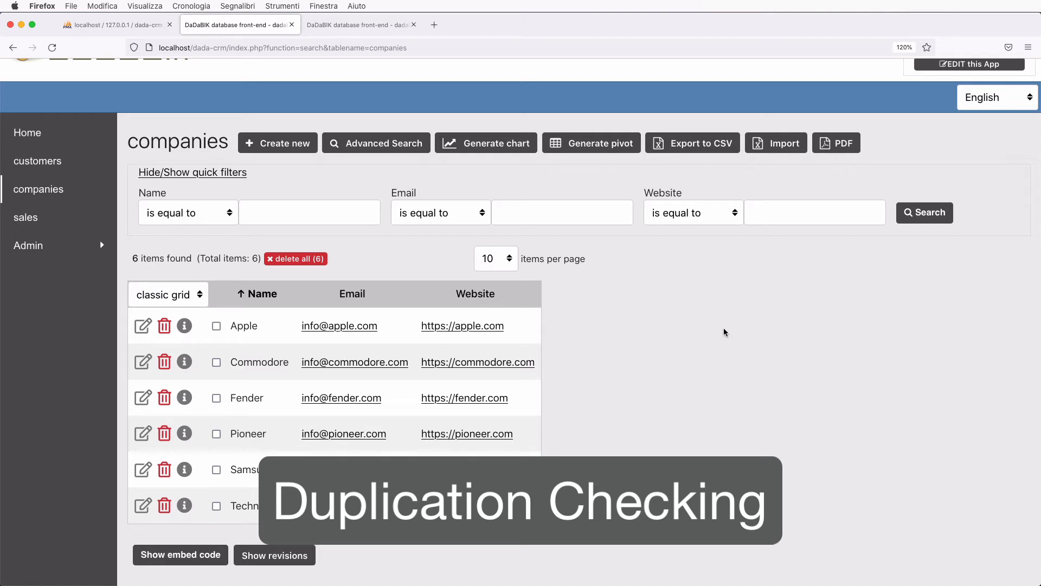
scroll(739, 299, "up", 2)
left_click(953, 110)
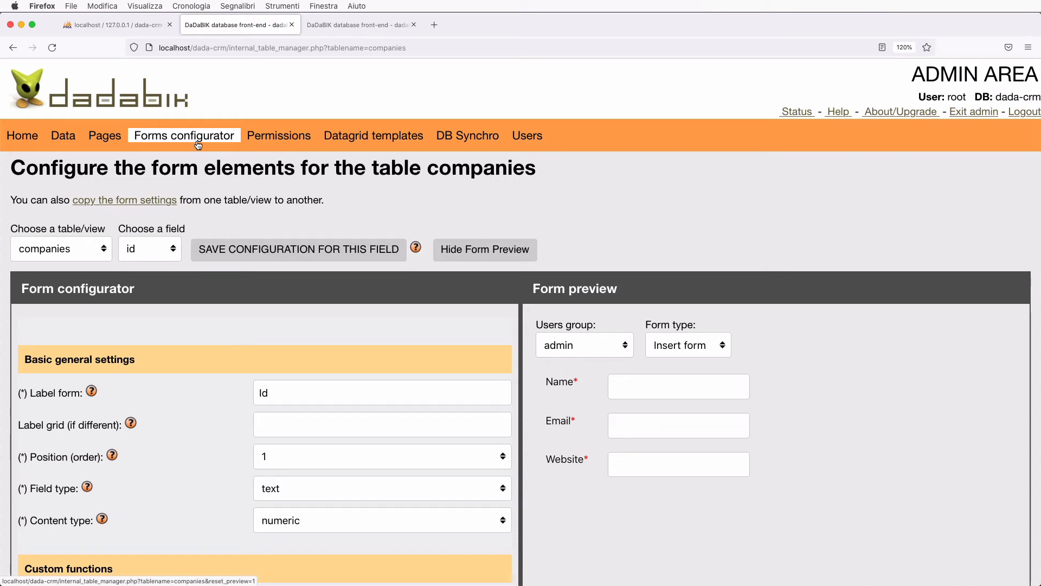
left_click(146, 250)
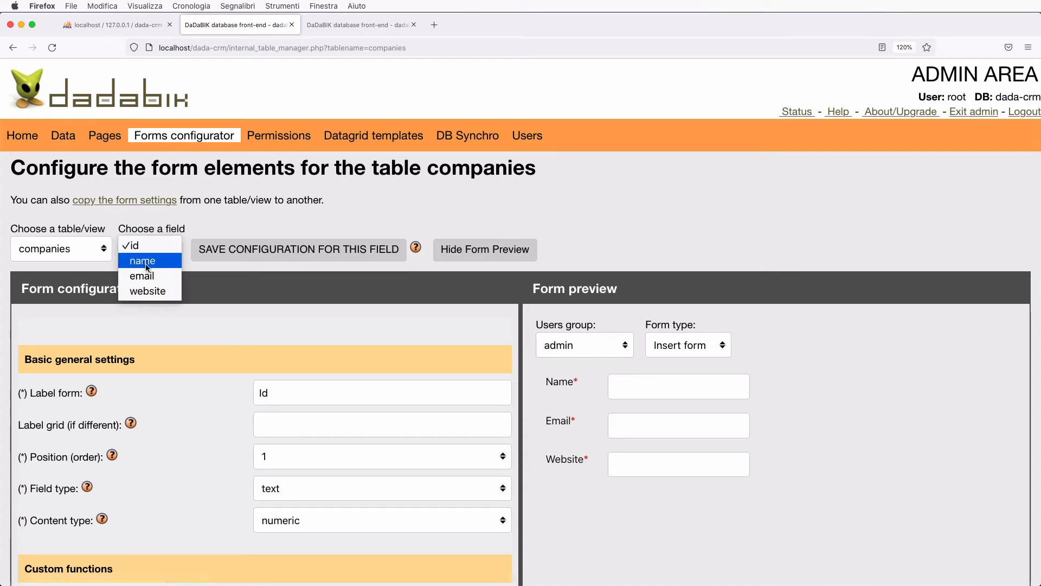
left_click(142, 259)
- Set Check for duplicated entries to Yes, save, and exit admin to the companies list
scroll(198, 382, "down", 8)
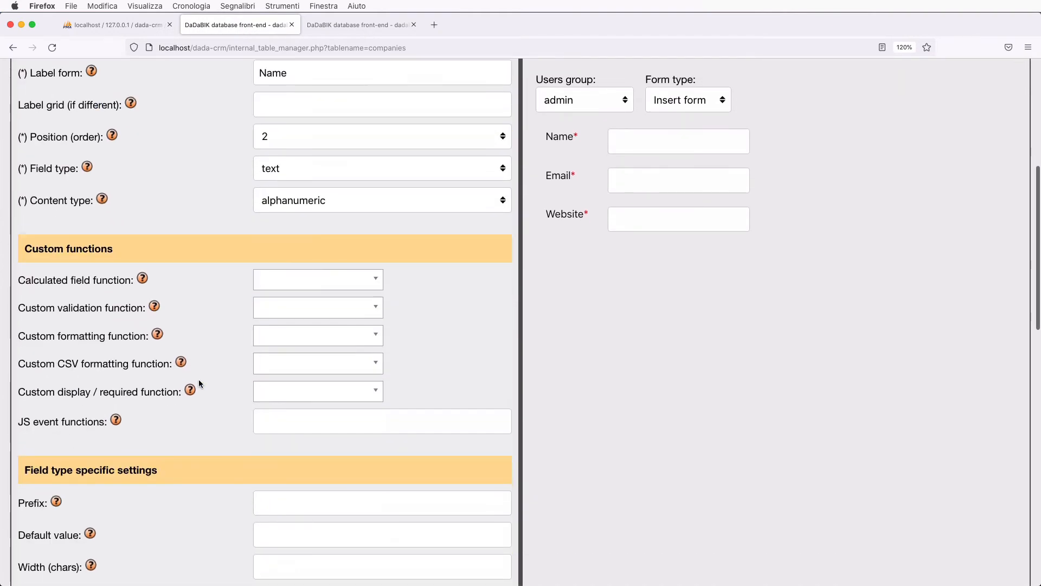
scroll(198, 382, "down", 2)
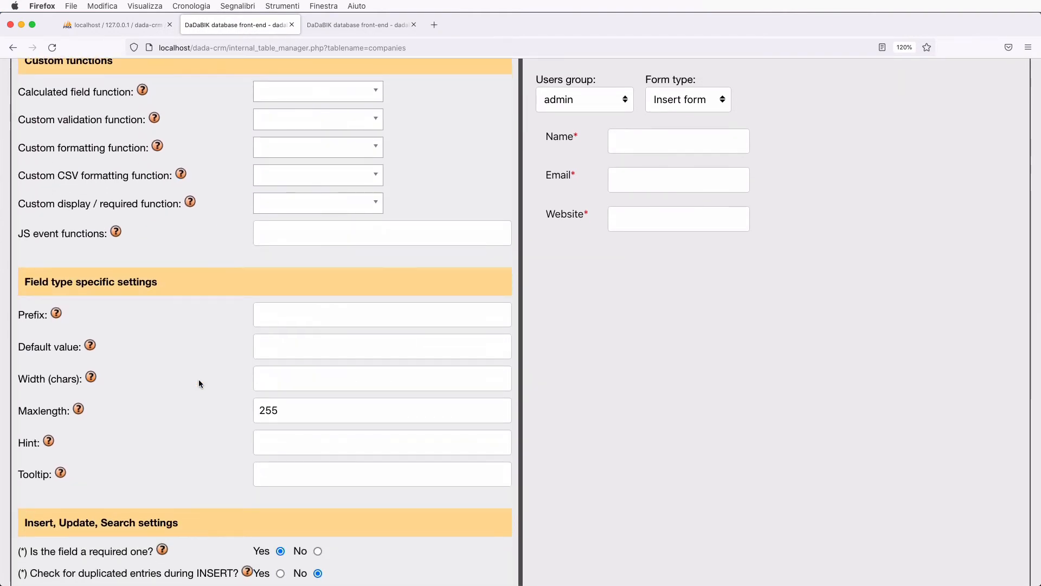
scroll(199, 383, "down", 2)
scroll(198, 380, "down", 1)
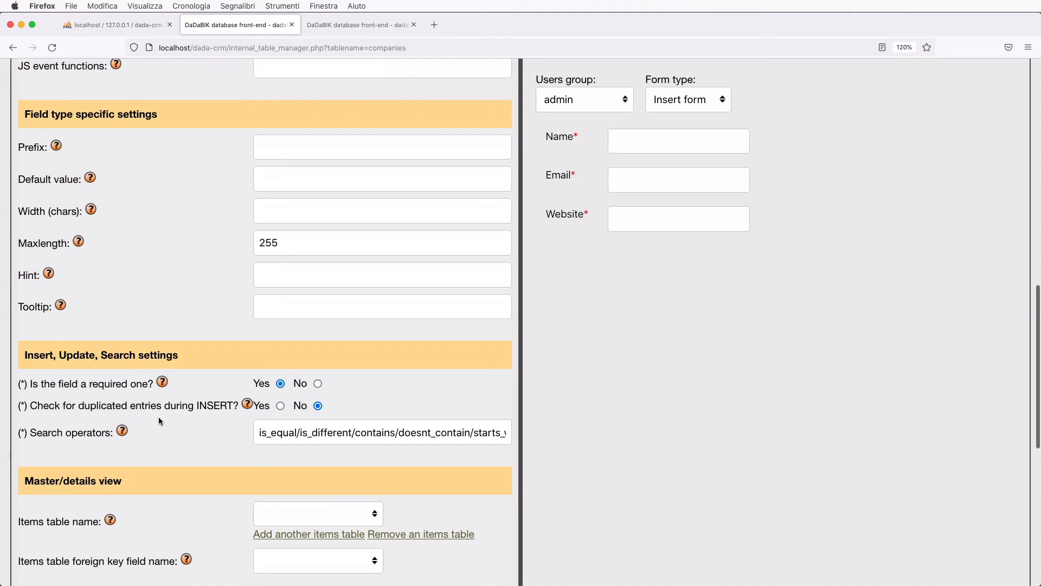
left_click(281, 407)
scroll(281, 406, "up", 15)
left_click(291, 253)
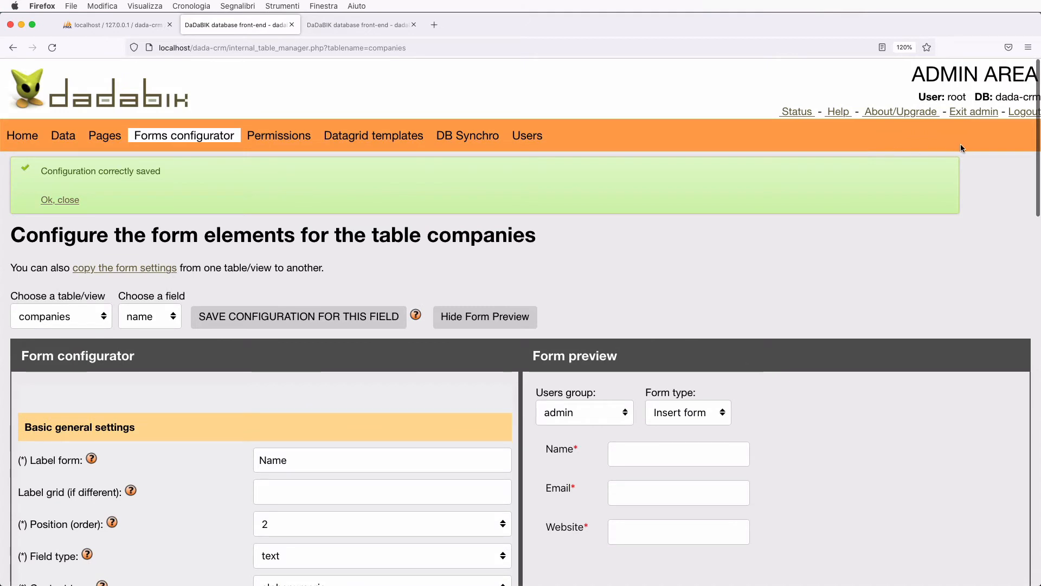
left_click(973, 112)
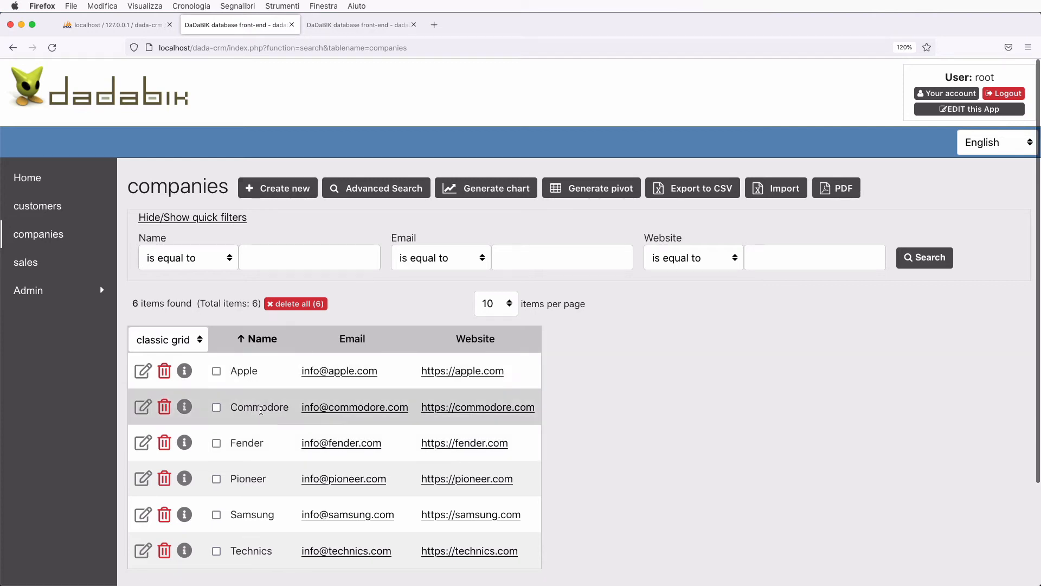
left_click(293, 194)
left_click(245, 264)
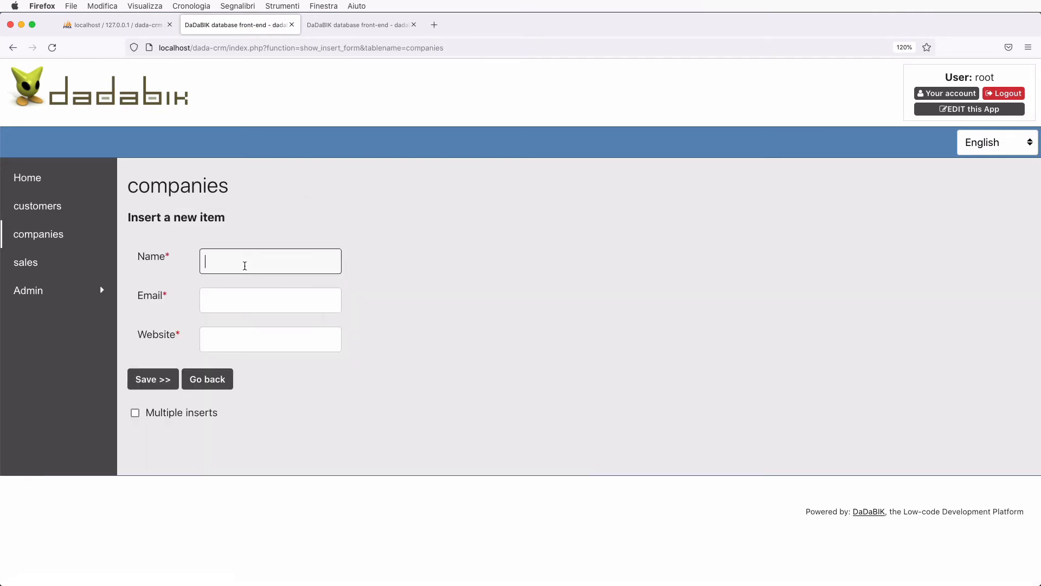
type("Commodore")
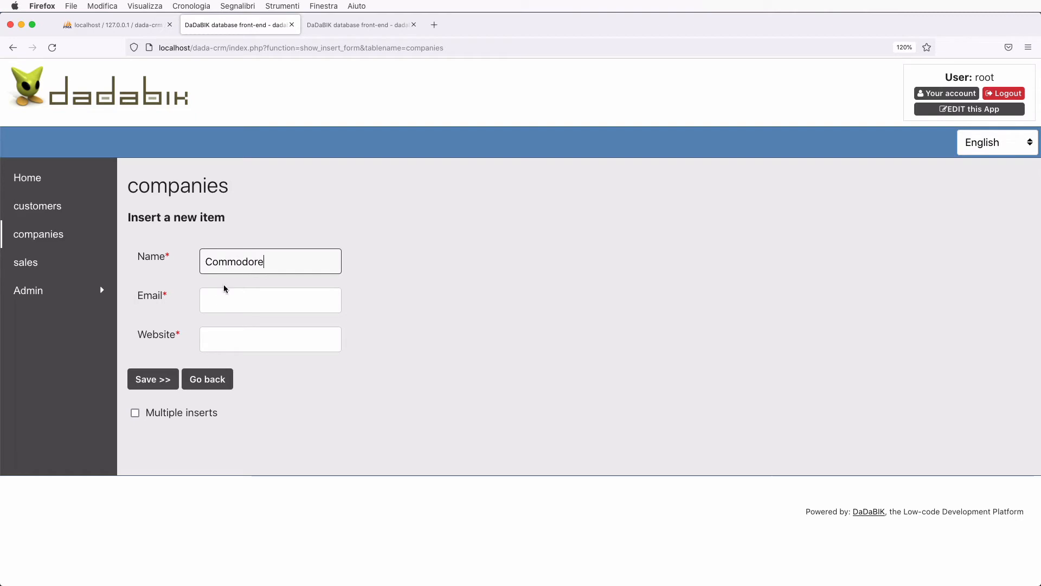
left_click(226, 300)
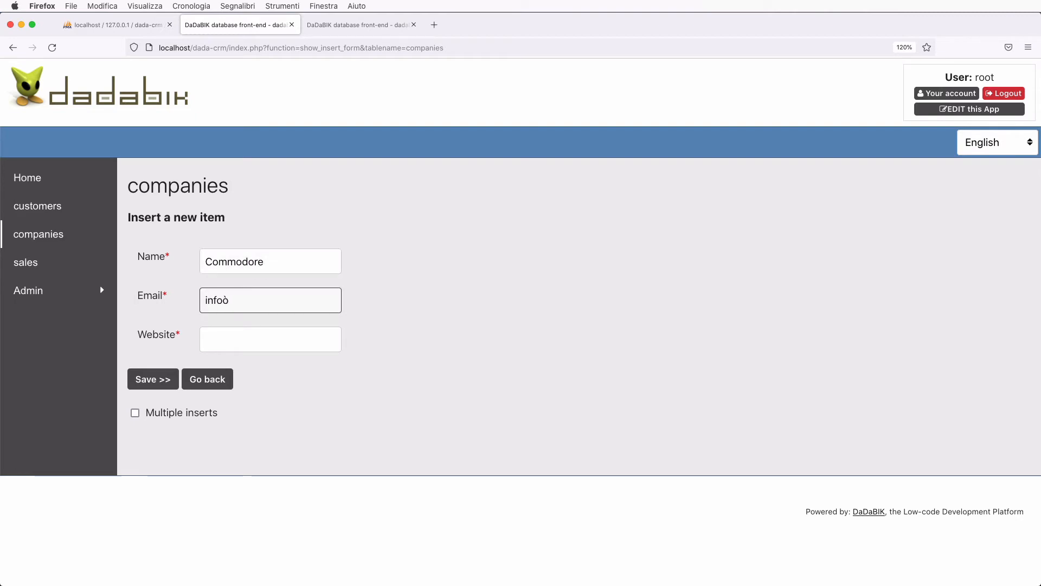
key("Tab")
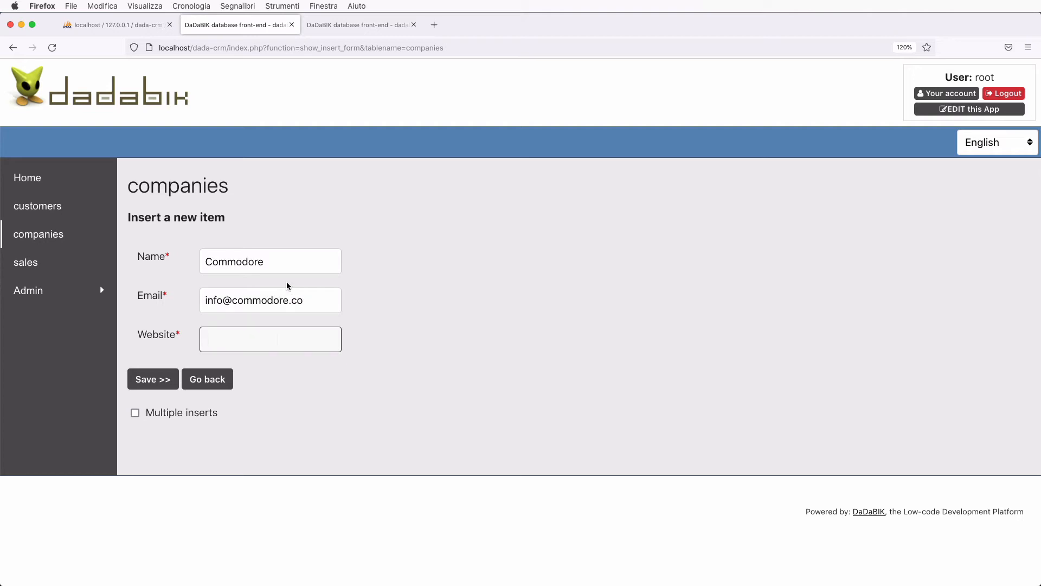
left_click(317, 300)
type("m")
key("Tab")
type("http://commodore.com")
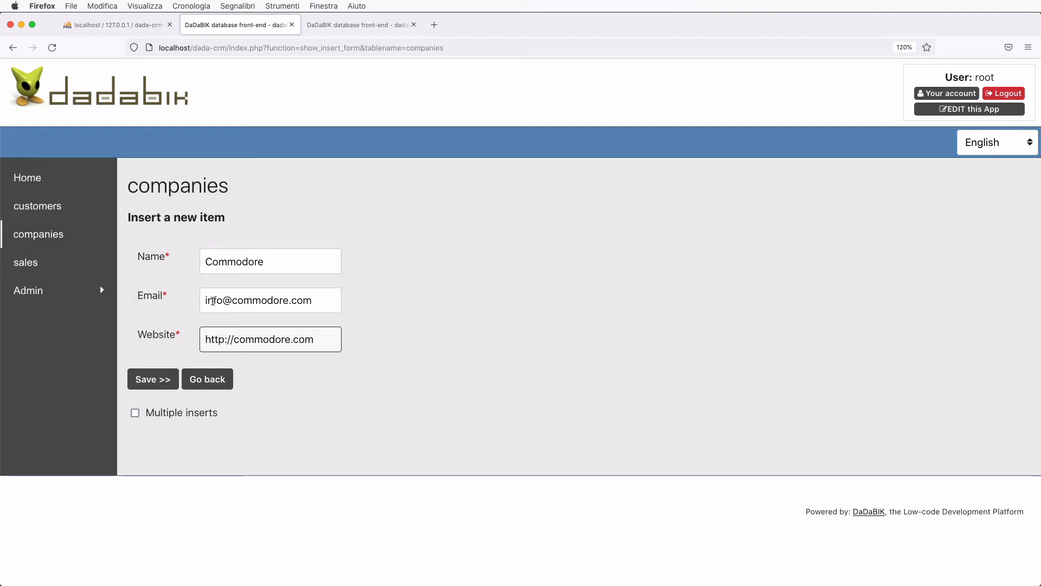
left_click(165, 381)
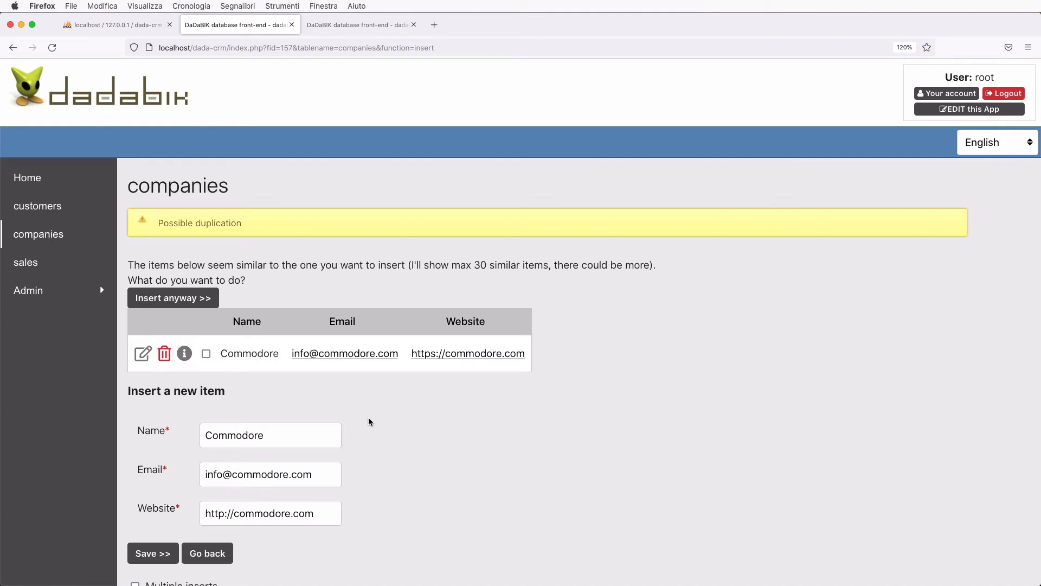
- Remove one letter from the Commodore name and resubmit the company
scroll(368, 422, "down", 2)
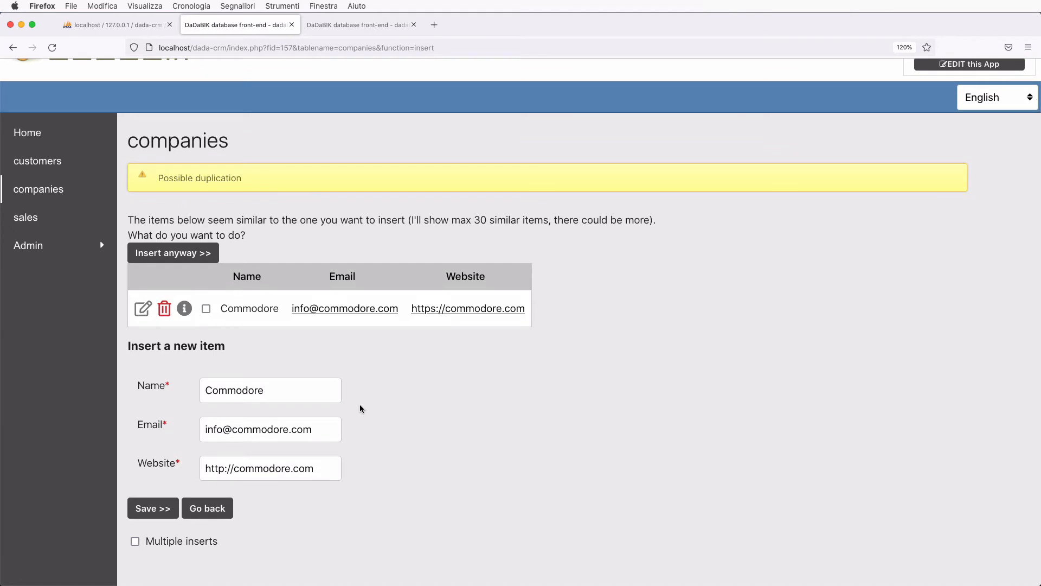
scroll(362, 408, "down", 1)
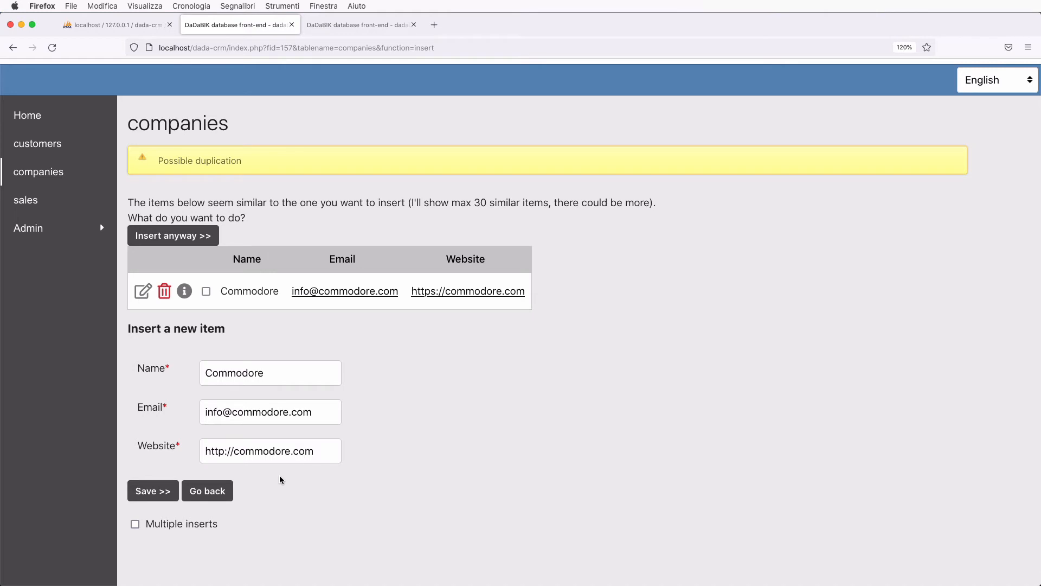
scroll(280, 480, "down", 1)
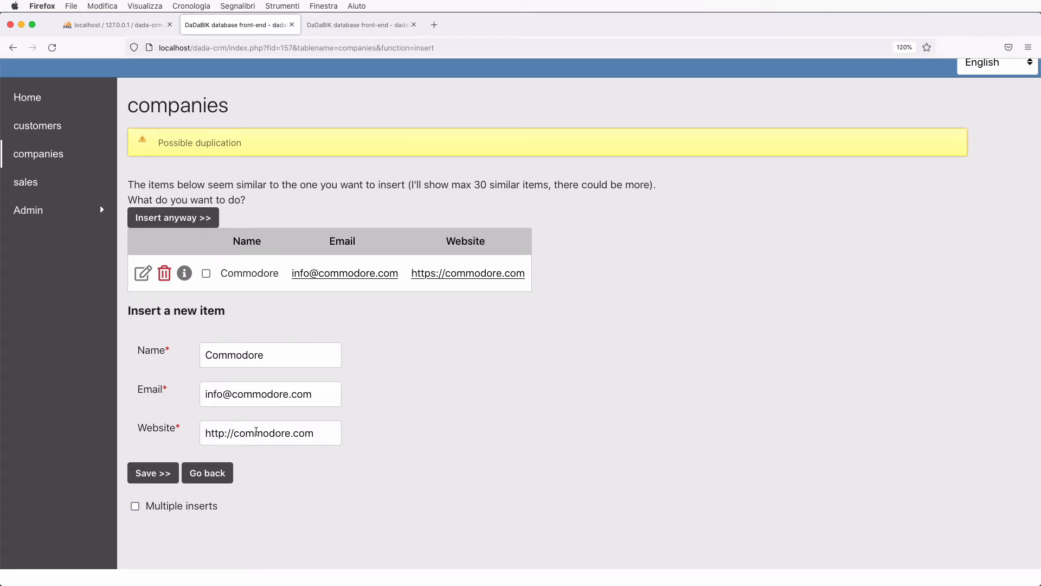
left_click(237, 355)
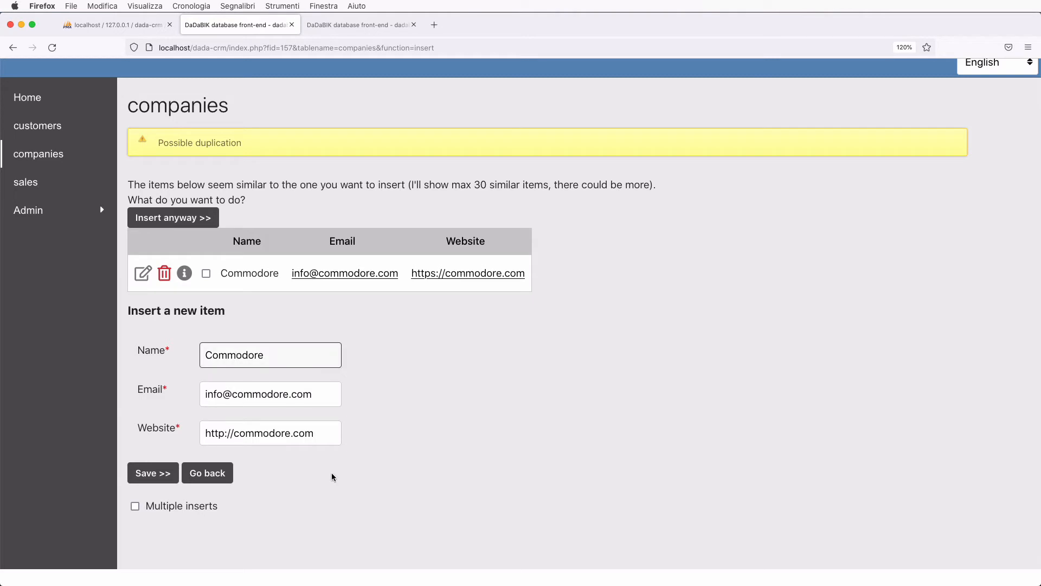
key("BackSpace")
left_click(155, 476)
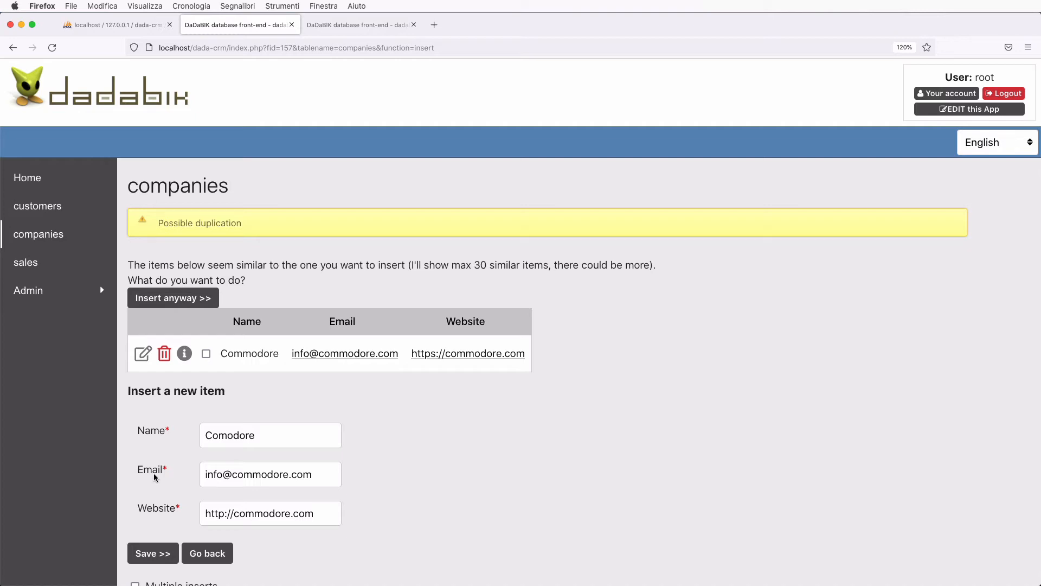
- Rename the company to 'fjlksadjflkdsjflkdsajflkjads' and save it, inserting the seventh company
double_click(237, 441)
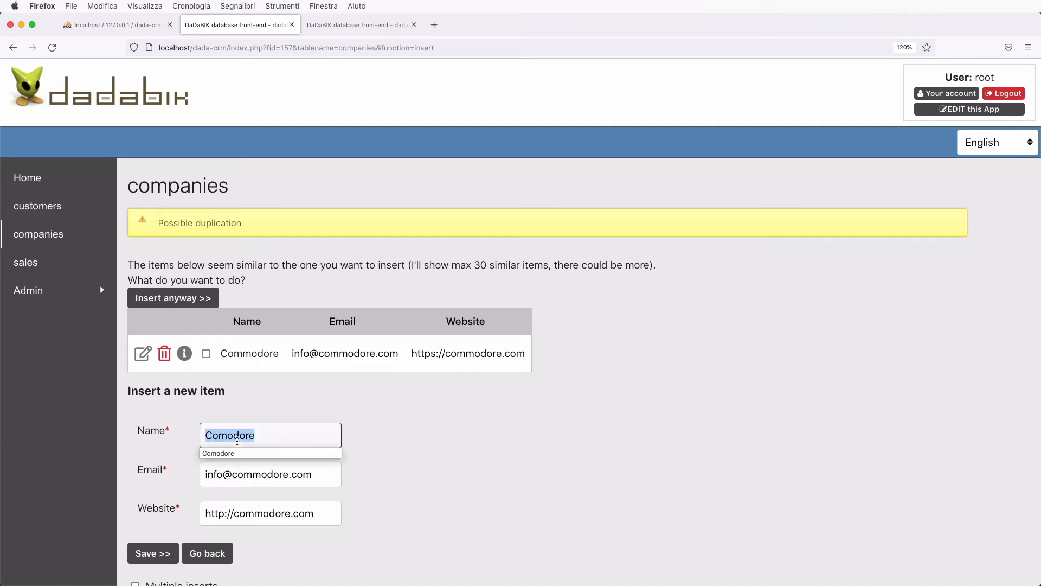
type("fjlksadjflkdsjflkdsajflkjads")
scroll(150, 522, "down", 1)
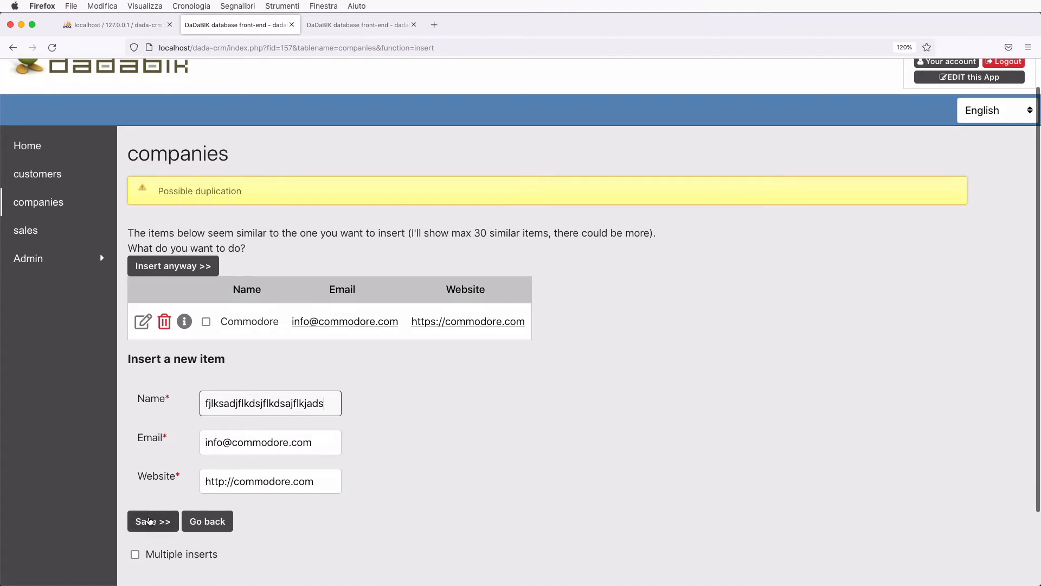
left_click(150, 521)
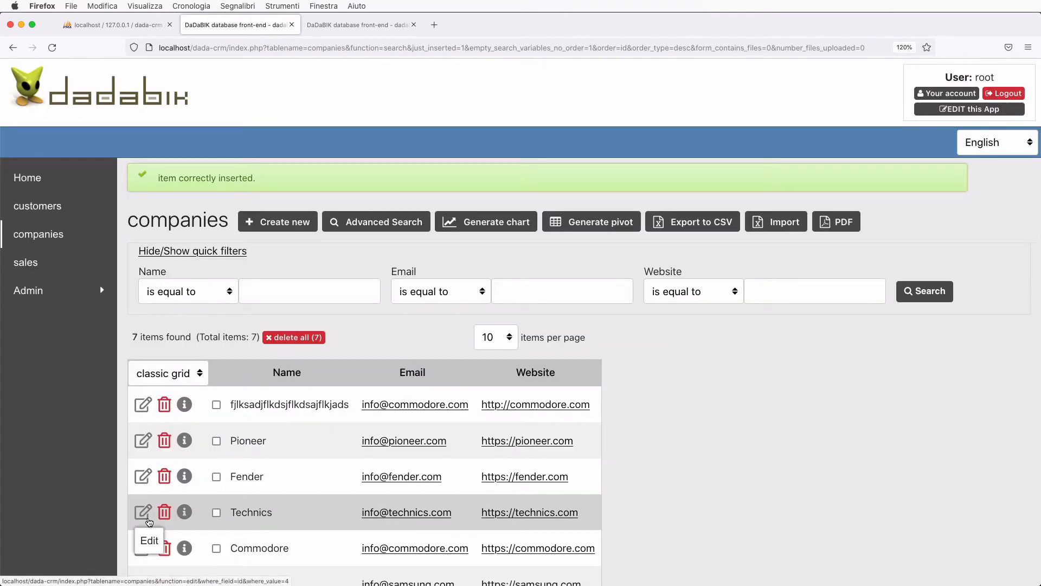
scroll(150, 521, "down", 1)
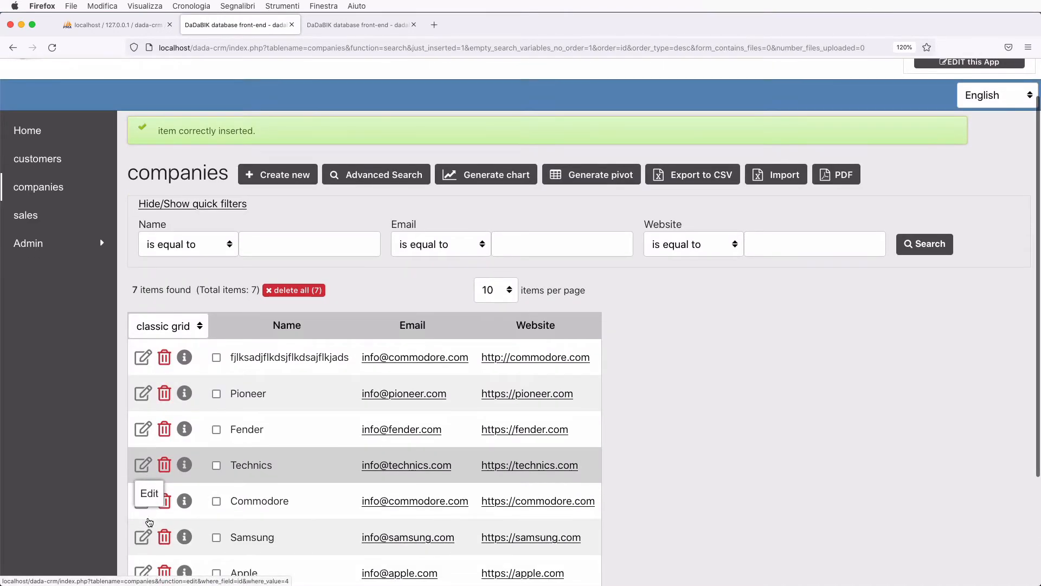
scroll(149, 521, "up", 1)
- Open the Forms configurator for the customers table and preview it as an edit form
left_click(944, 110)
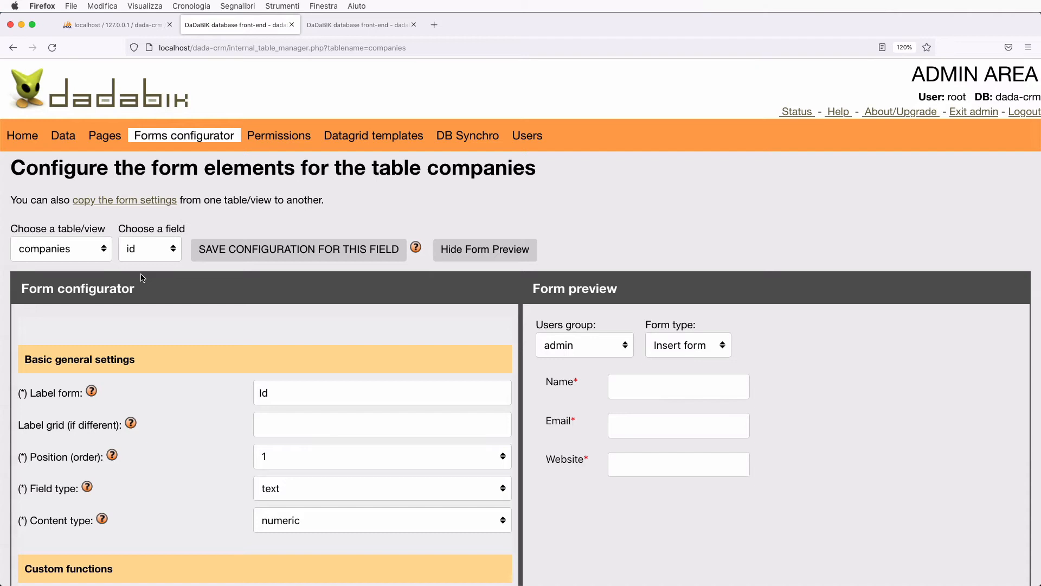
left_click(59, 249)
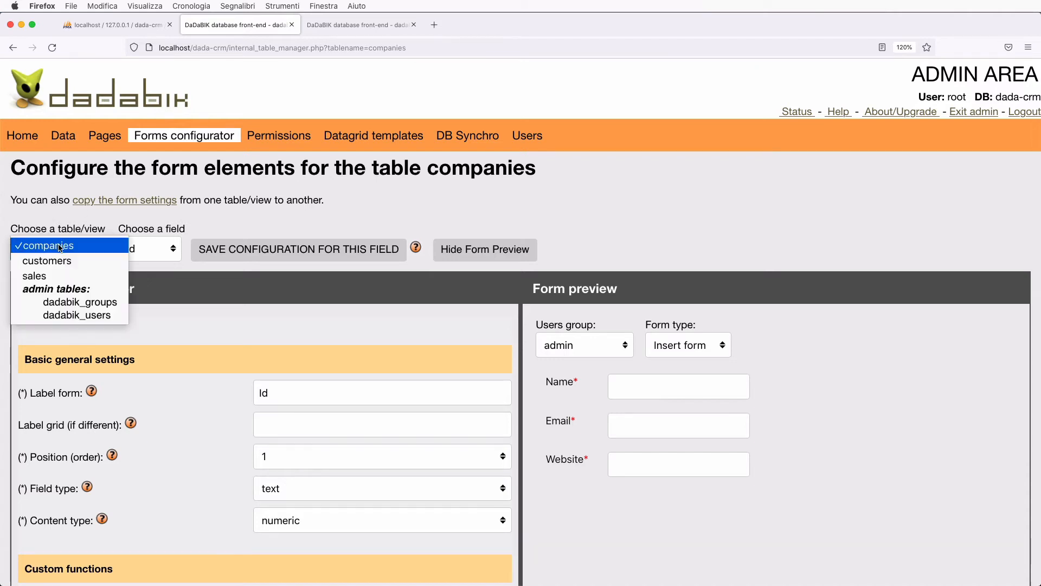
left_click(47, 261)
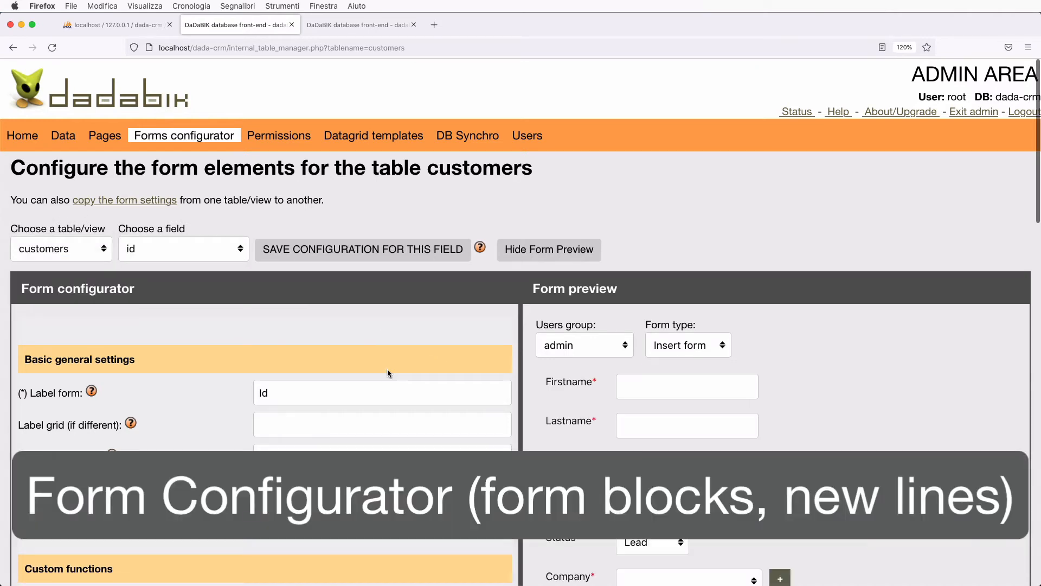
scroll(387, 368, "down", 3)
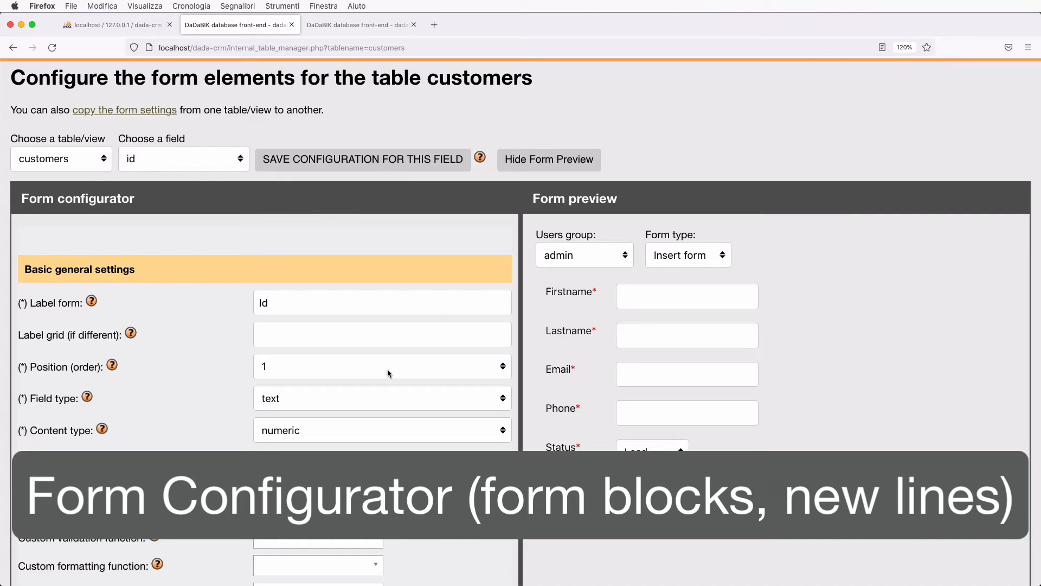
left_click(685, 255)
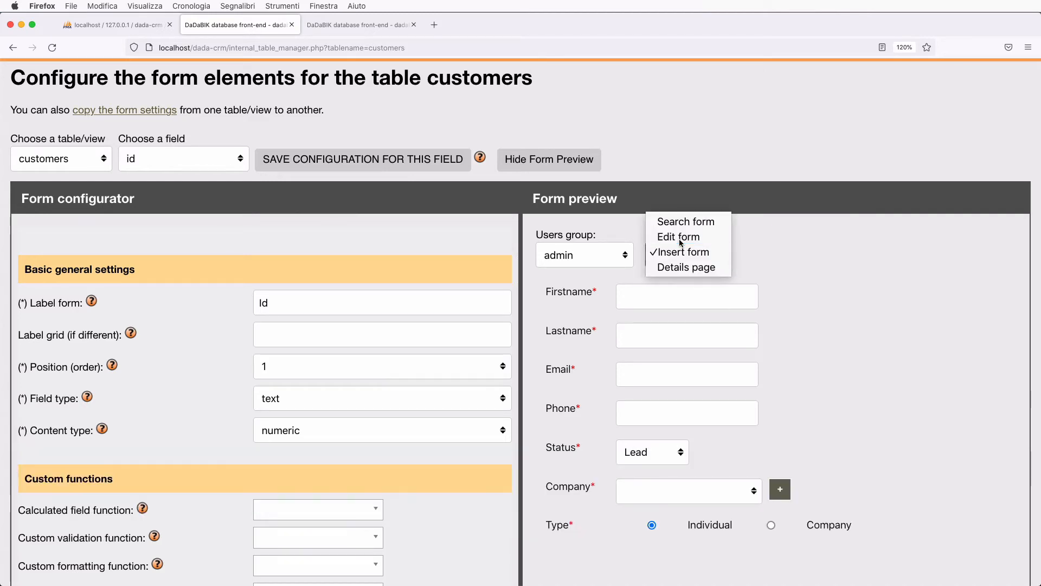
left_click(680, 240)
- Select the customers firstname field for configuration
scroll(614, 340, "down", 2)
scroll(613, 340, "down", 2)
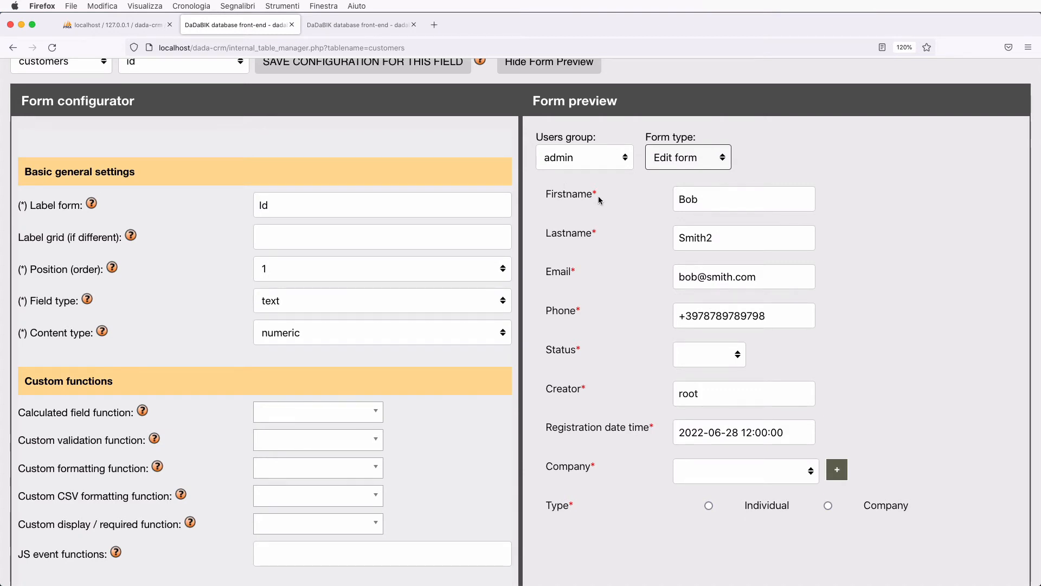
scroll(217, 219, "up", 3)
left_click(165, 157)
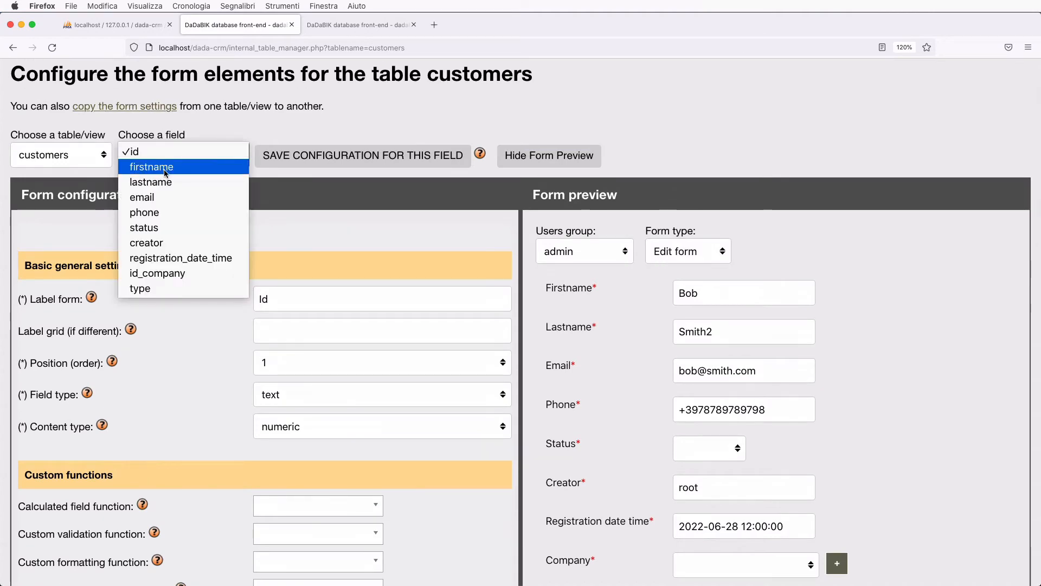
left_click(164, 168)
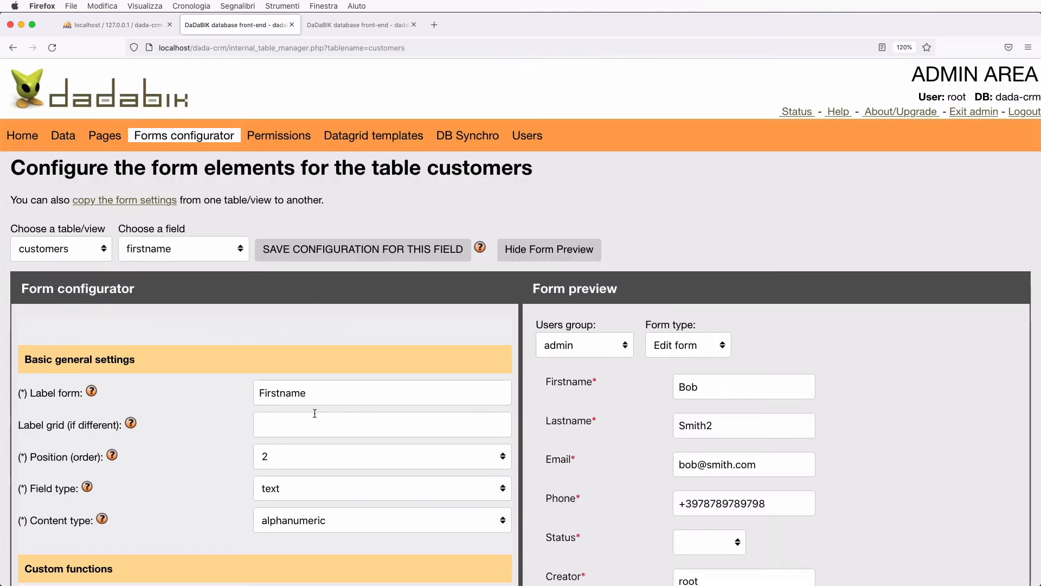
- Give firstname a 'General Info' edit-form separator, set New line after to No, and save
scroll(314, 413, "down", 3)
scroll(315, 413, "down", 2)
scroll(314, 413, "down", 10)
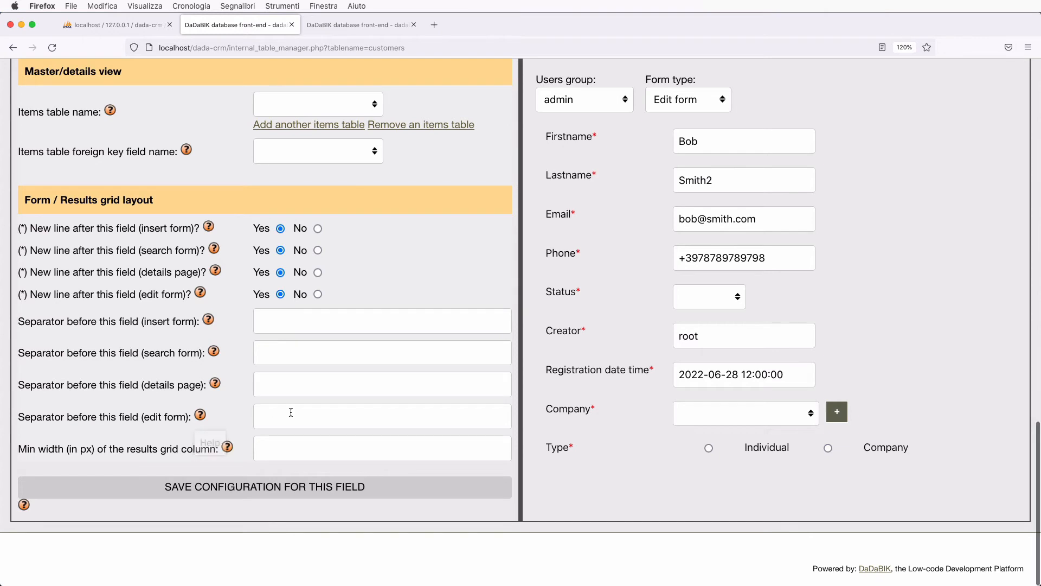
left_click(313, 419)
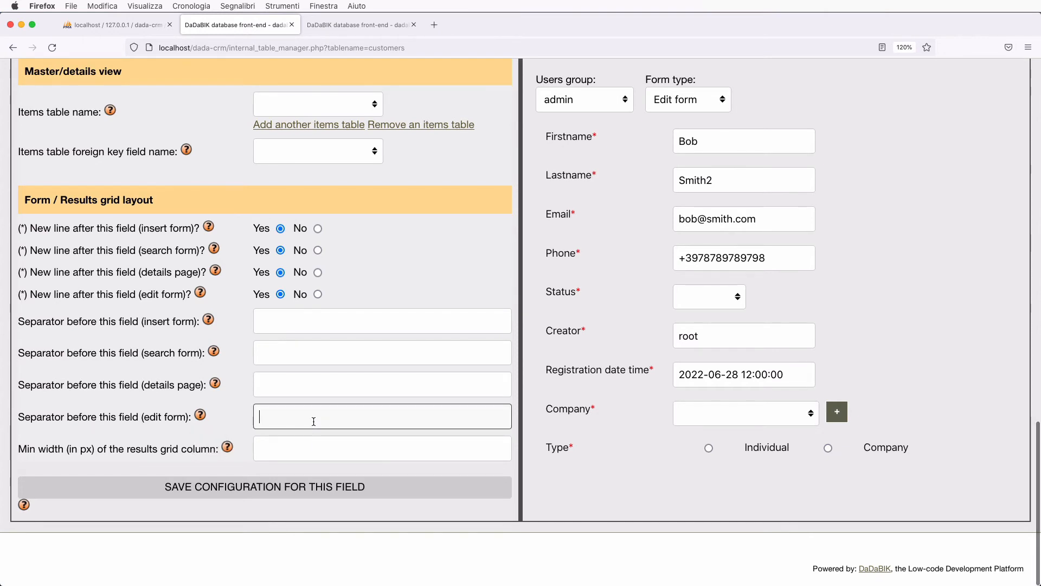
type("Ge")
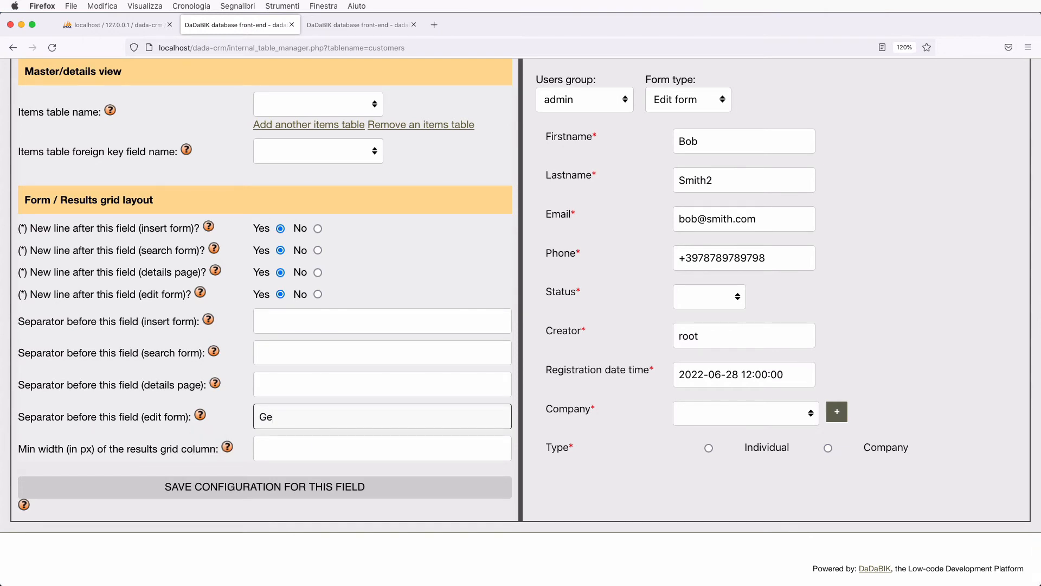
type("neral Info")
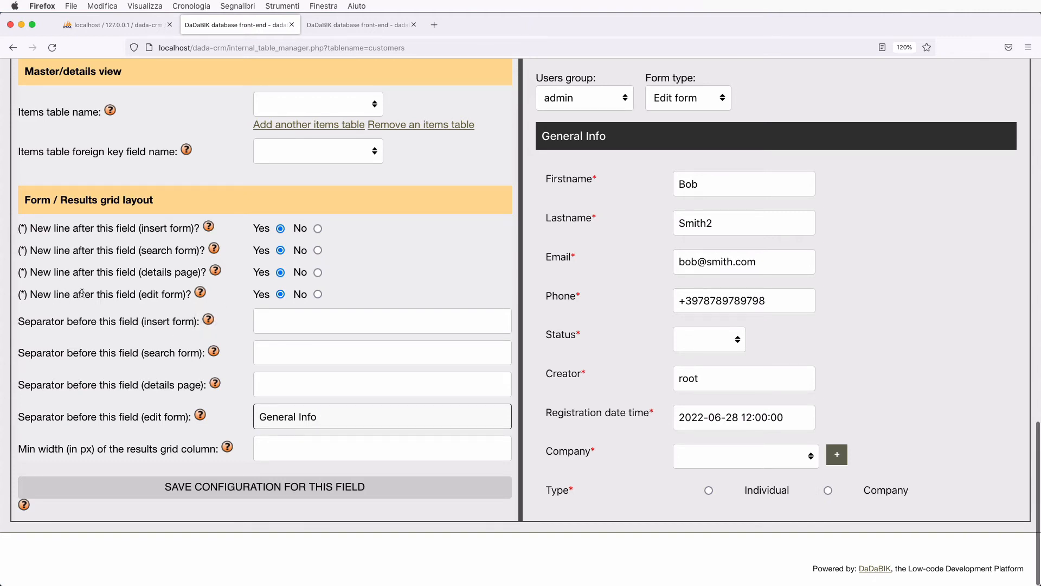
left_click(318, 294)
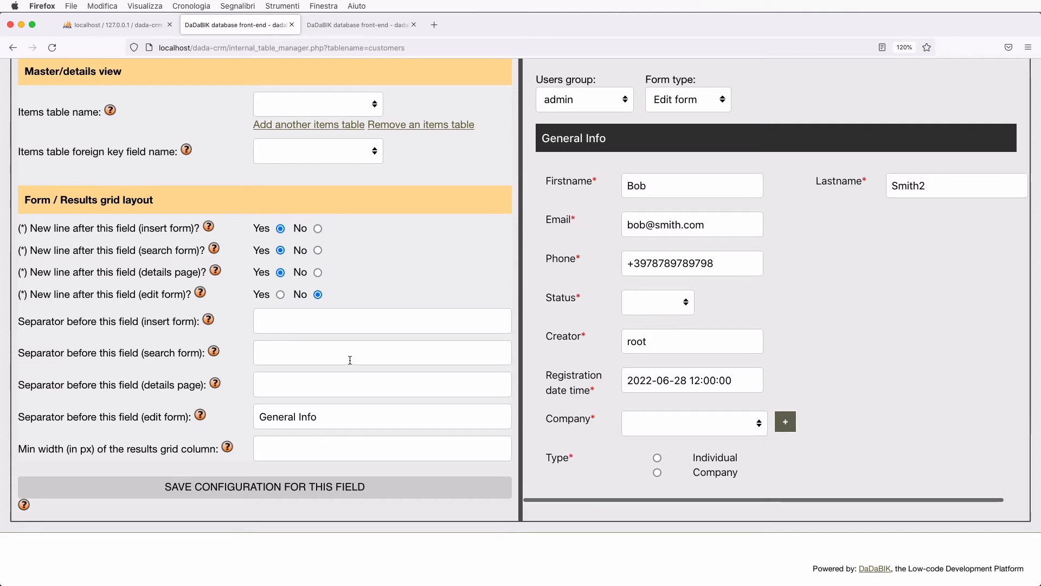
scroll(350, 359, "up", 10)
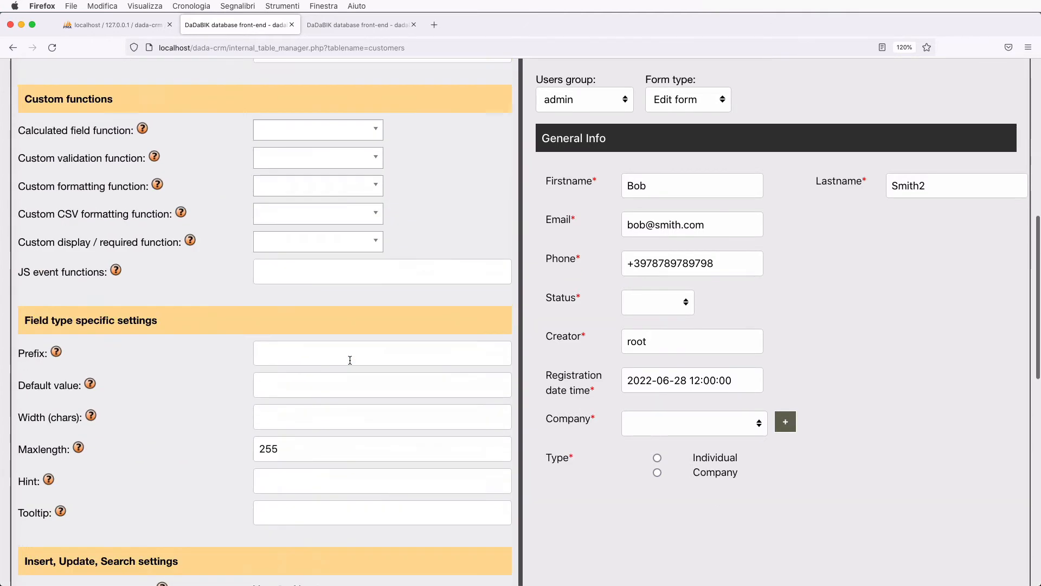
scroll(350, 359, "up", 15)
left_click(315, 253)
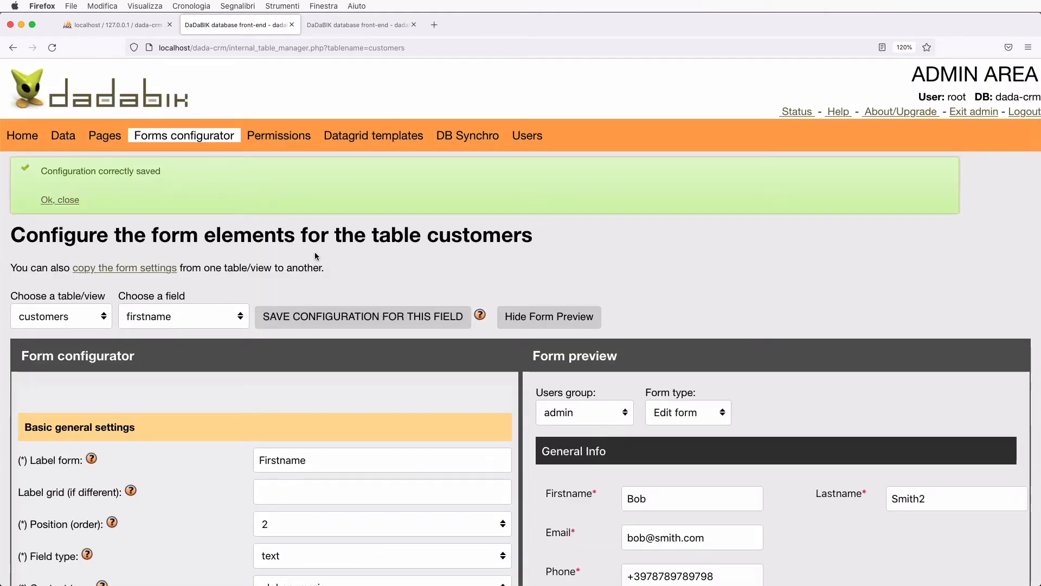
- Give the email field a 'Contact Info' edit-form separator with New line after set to No, and save
scroll(708, 452, "down", 3)
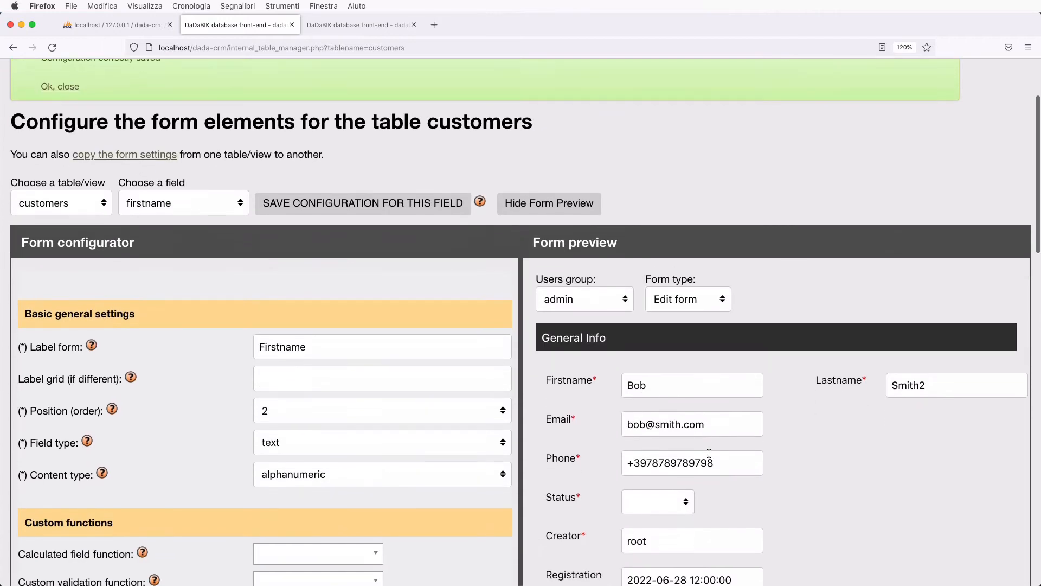
scroll(708, 454, "down", 2)
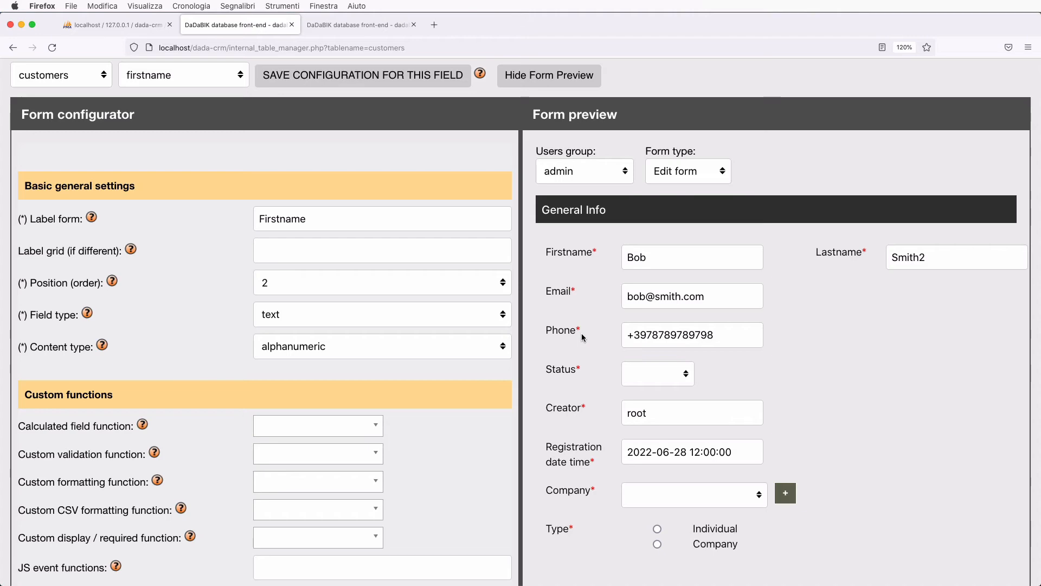
scroll(310, 315, "up", 5)
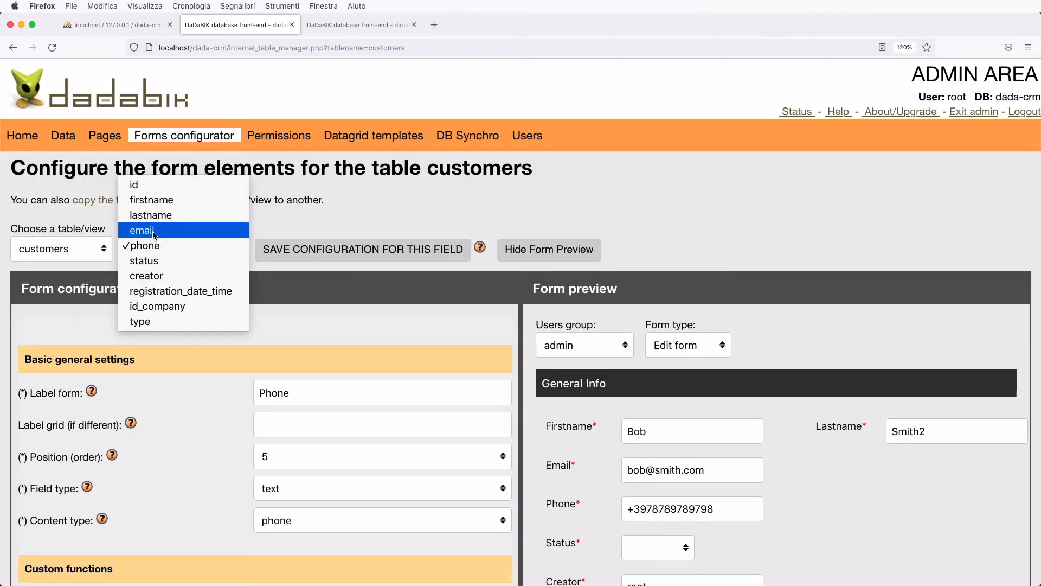
left_click(154, 234)
scroll(219, 399, "down", 15)
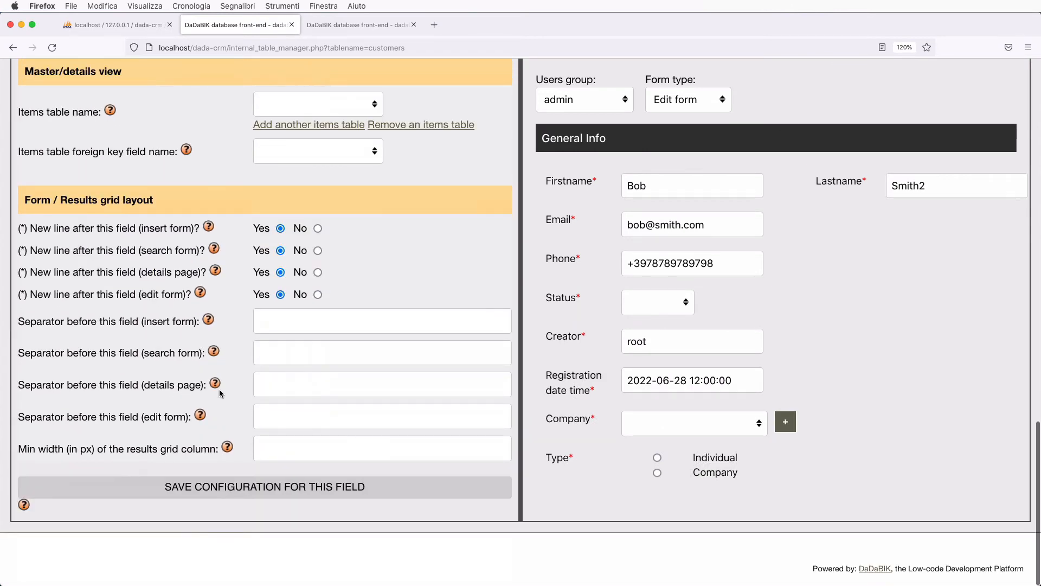
left_click(272, 418)
type("Conta")
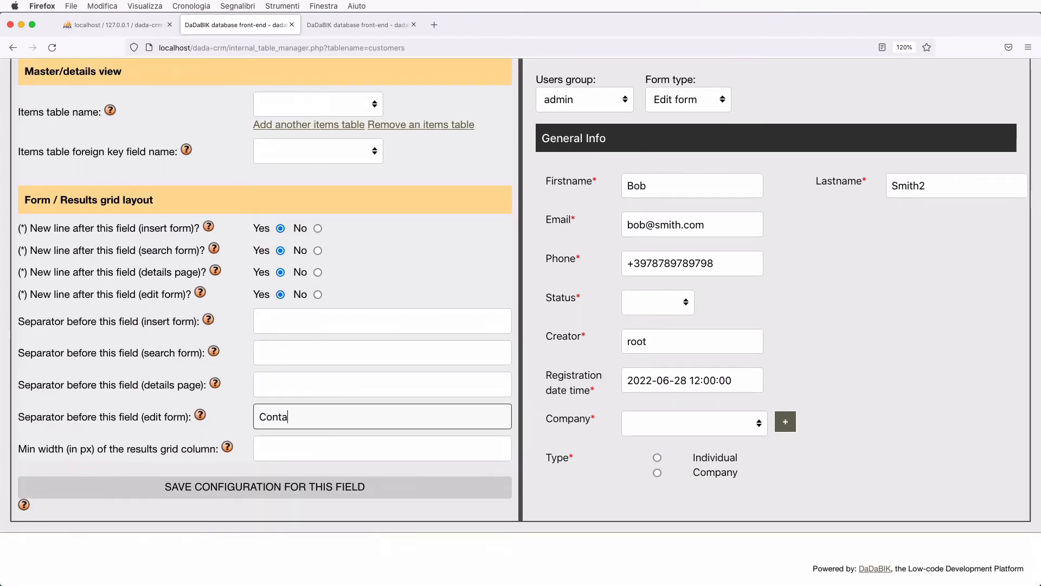
type("ct Info")
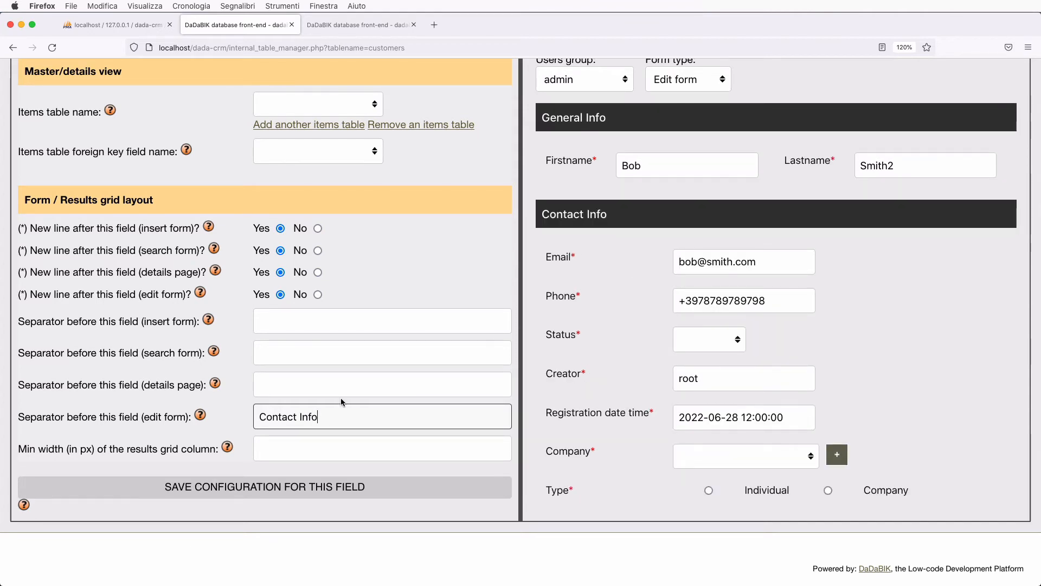
left_click(318, 295)
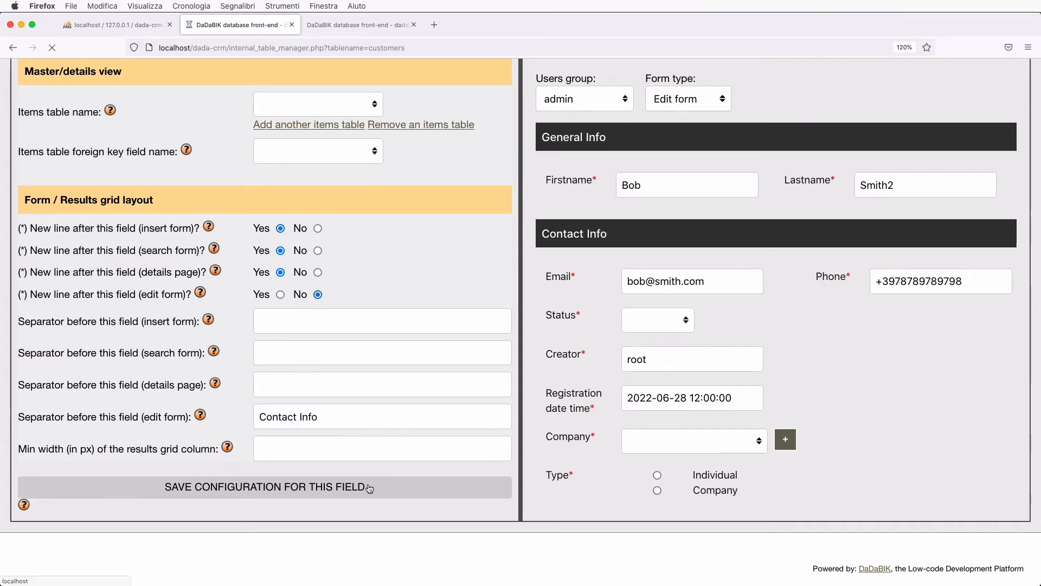
left_click(365, 486)
scroll(368, 484, "down", 10)
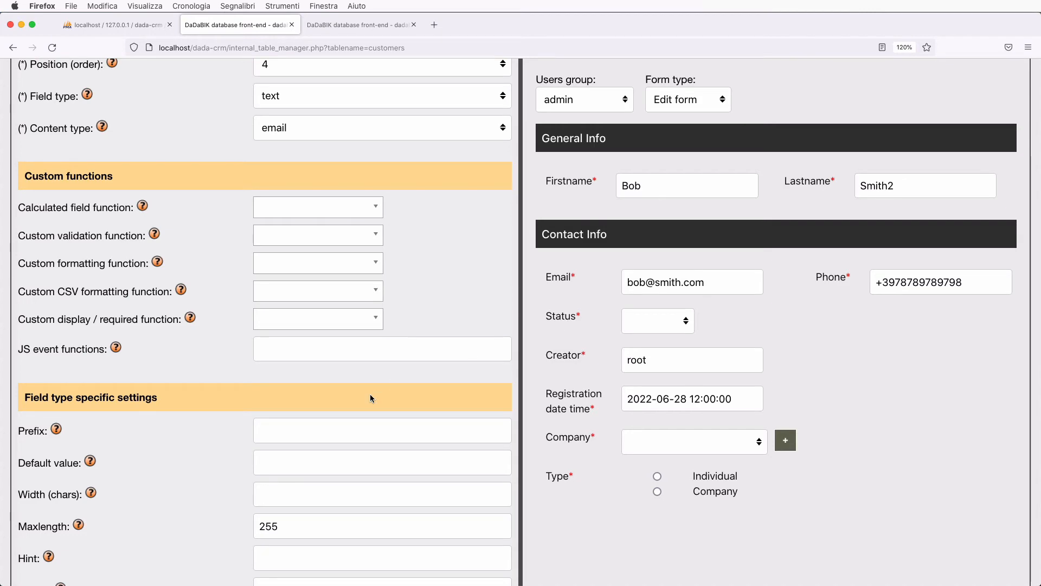
scroll(370, 393, "up", 10)
left_click(150, 317)
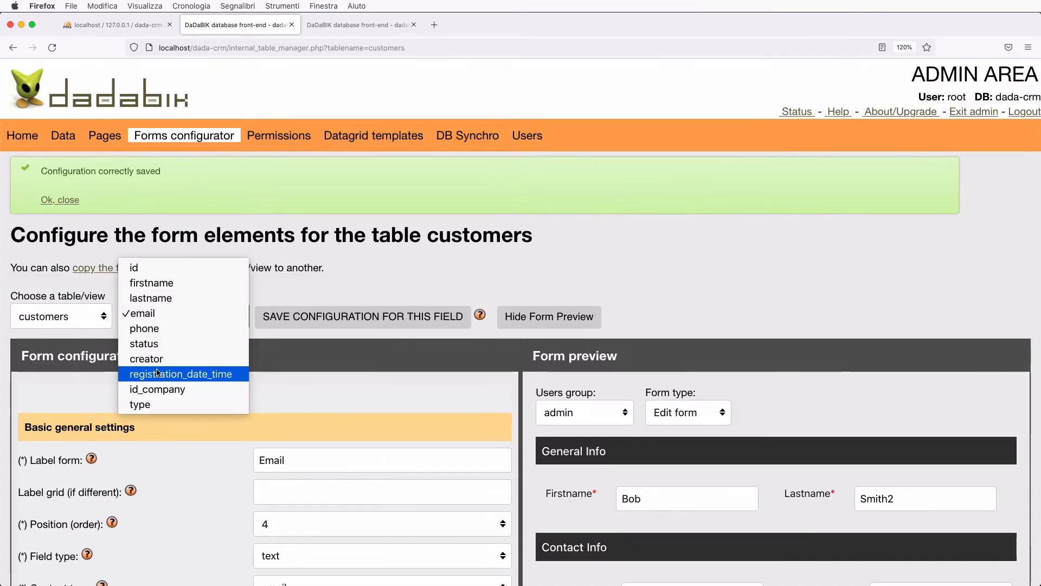
- Give the status field an 'Other info' edit-form separator and save it
left_click(152, 347)
scroll(244, 434, "down", 5)
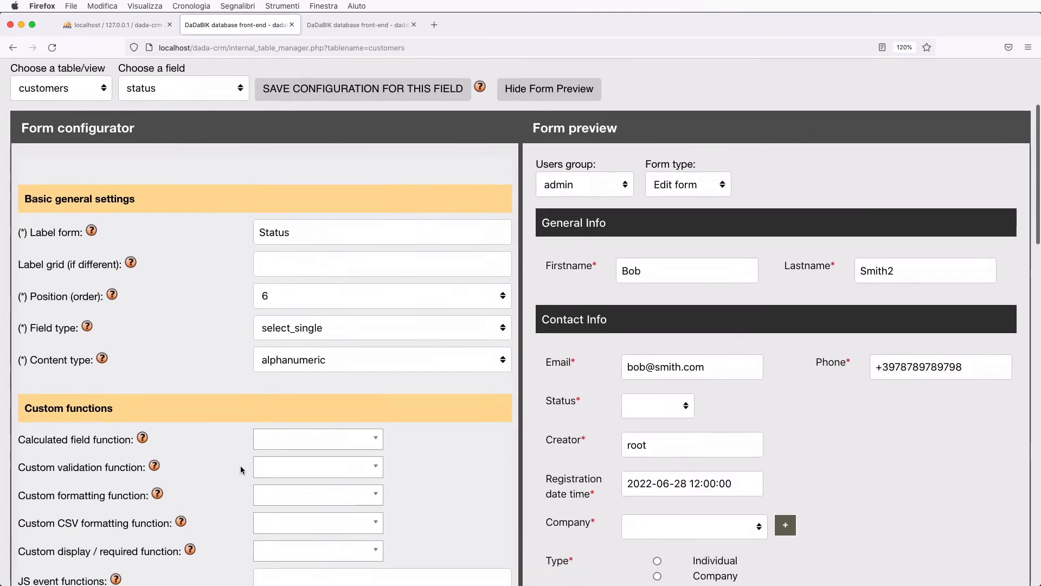
scroll(242, 470, "down", 10)
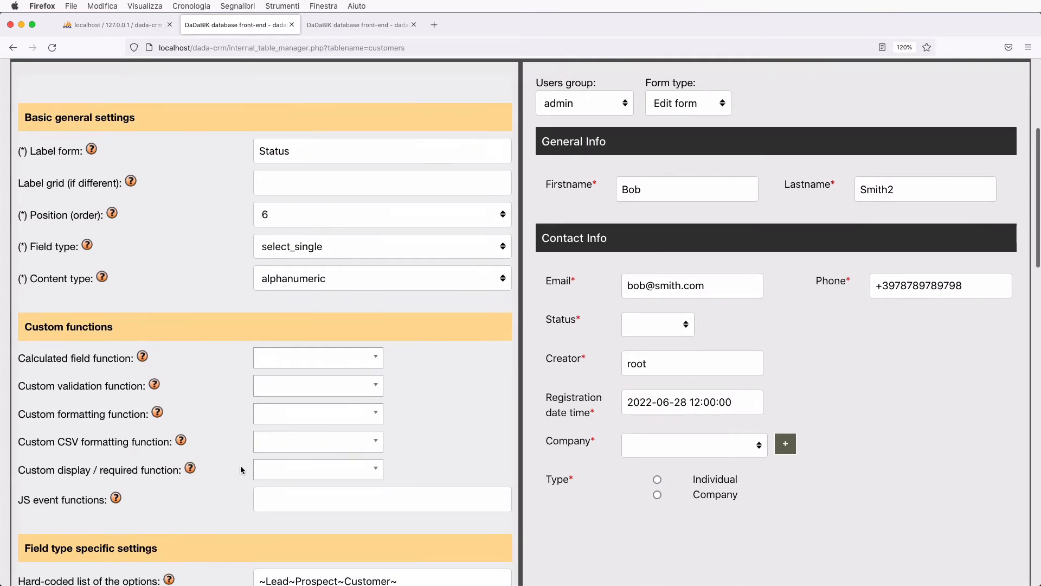
scroll(239, 465, "down", 5)
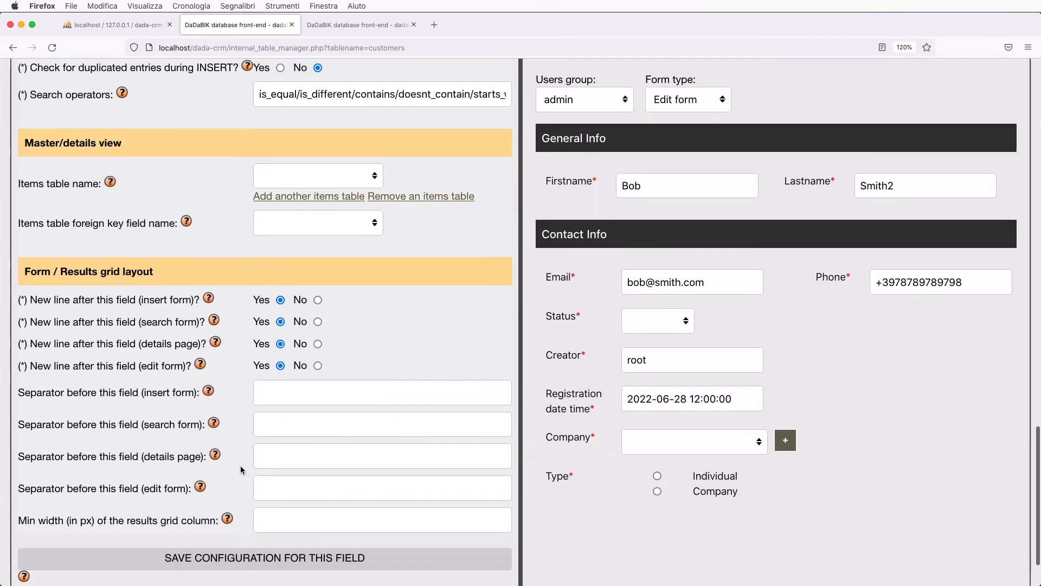
left_click(256, 413)
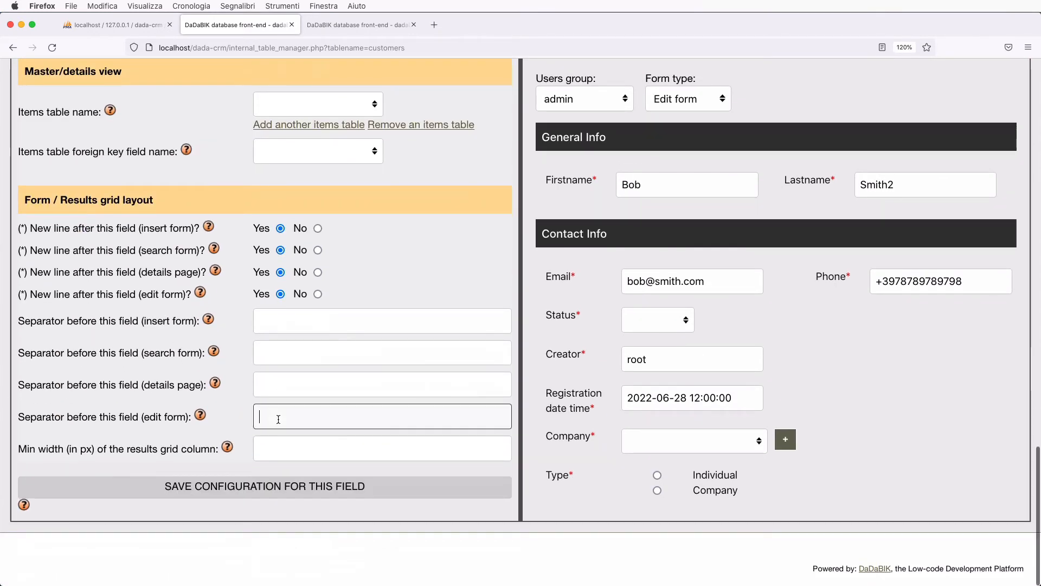
type("Other info")
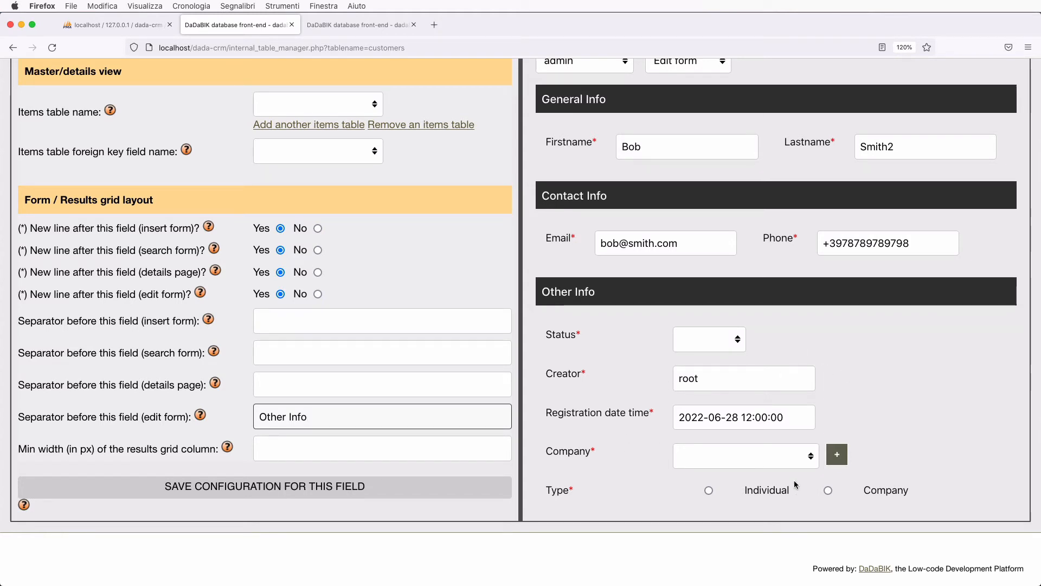
left_click(347, 487)
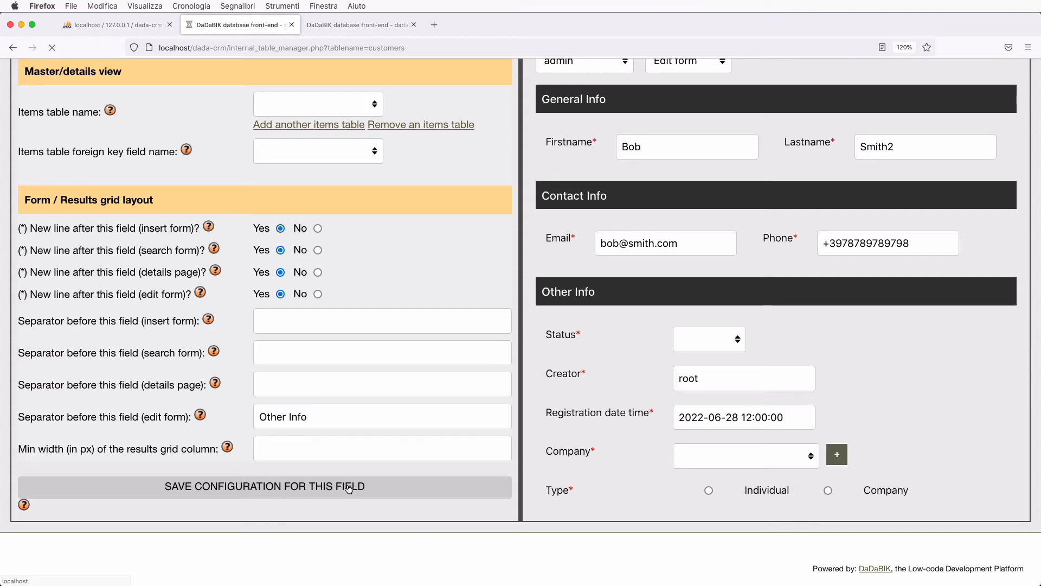
scroll(649, 464, "down", 7)
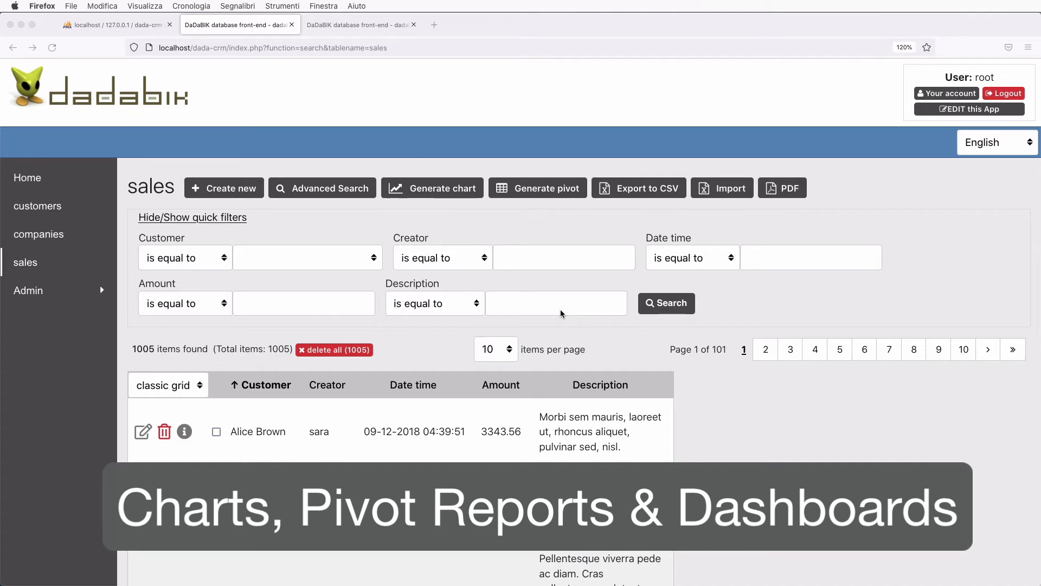
- Generate a line chart of sales counted per month of Date time
left_click(453, 195)
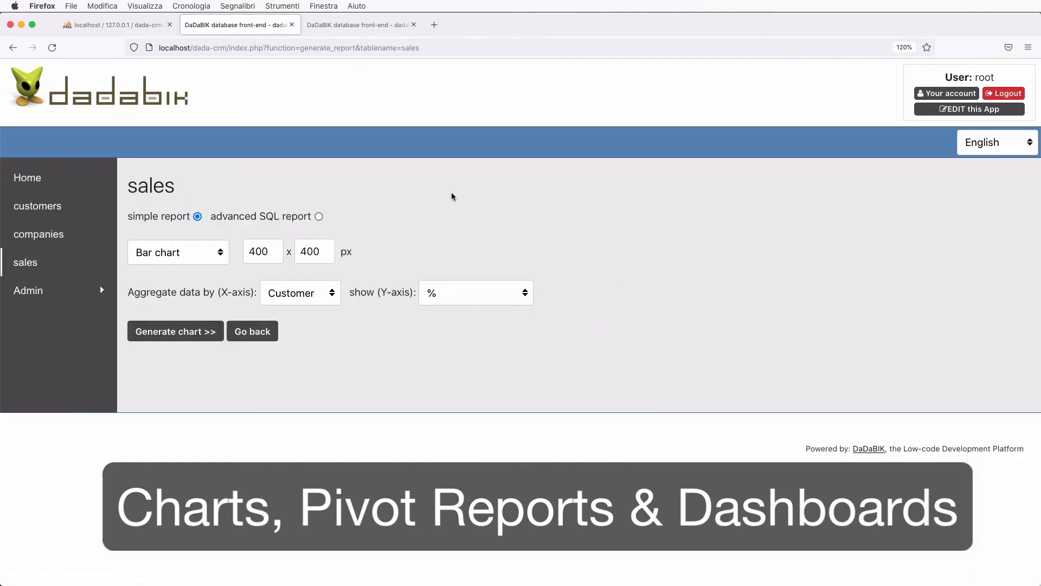
left_click(194, 253)
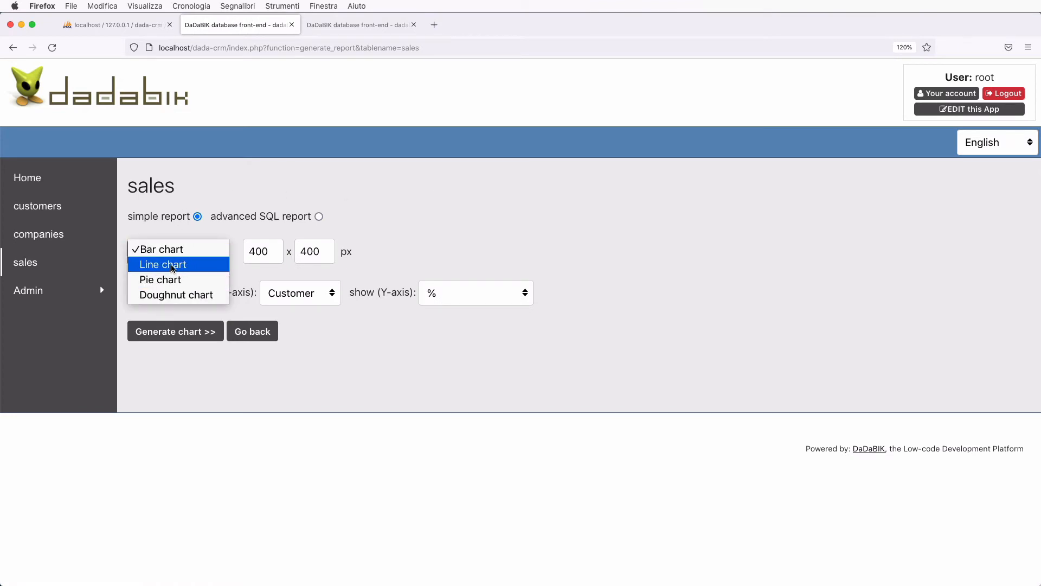
left_click(173, 266)
left_click(319, 298)
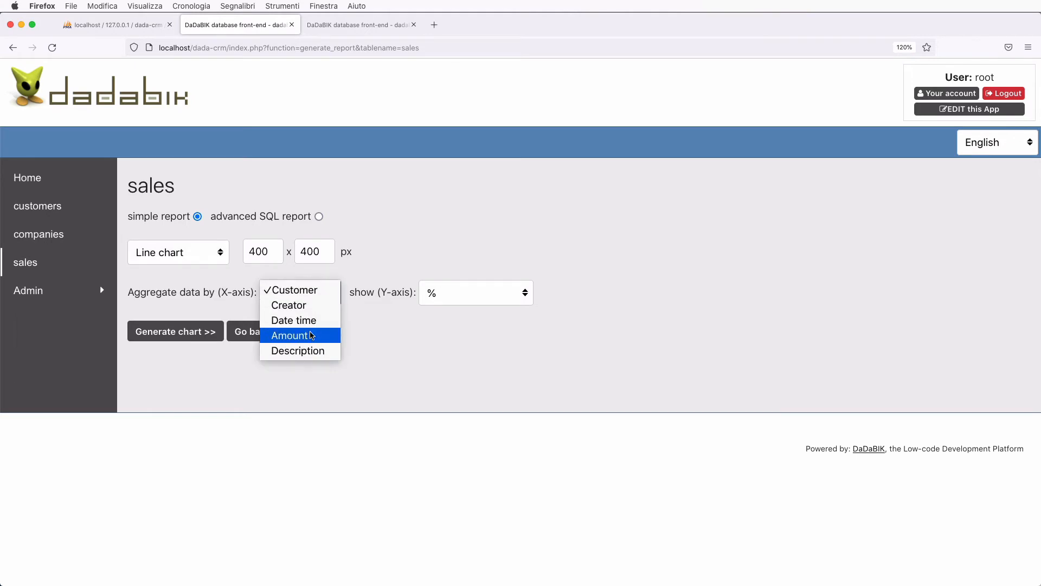
left_click(311, 321)
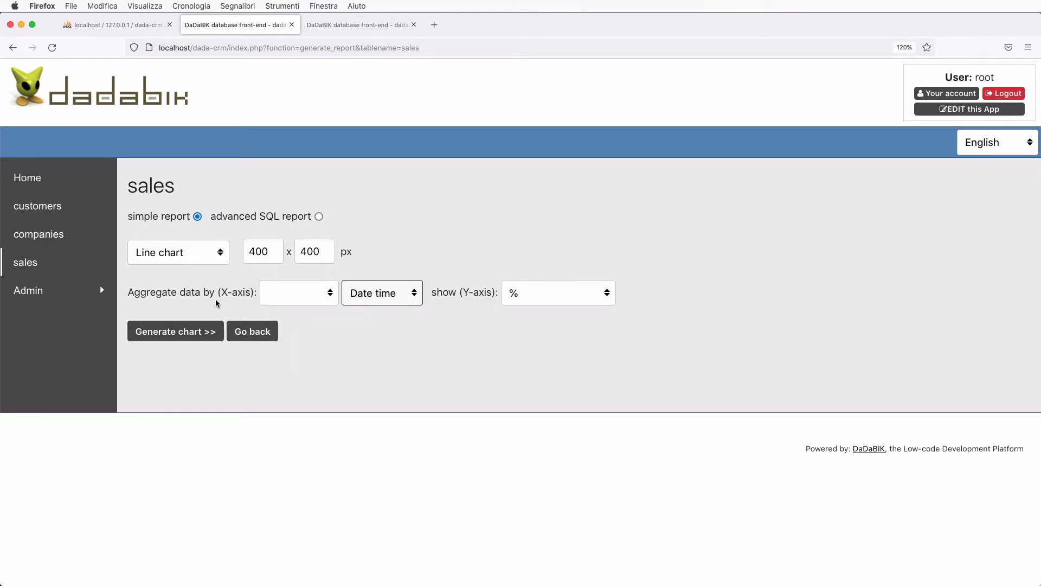
left_click(318, 298)
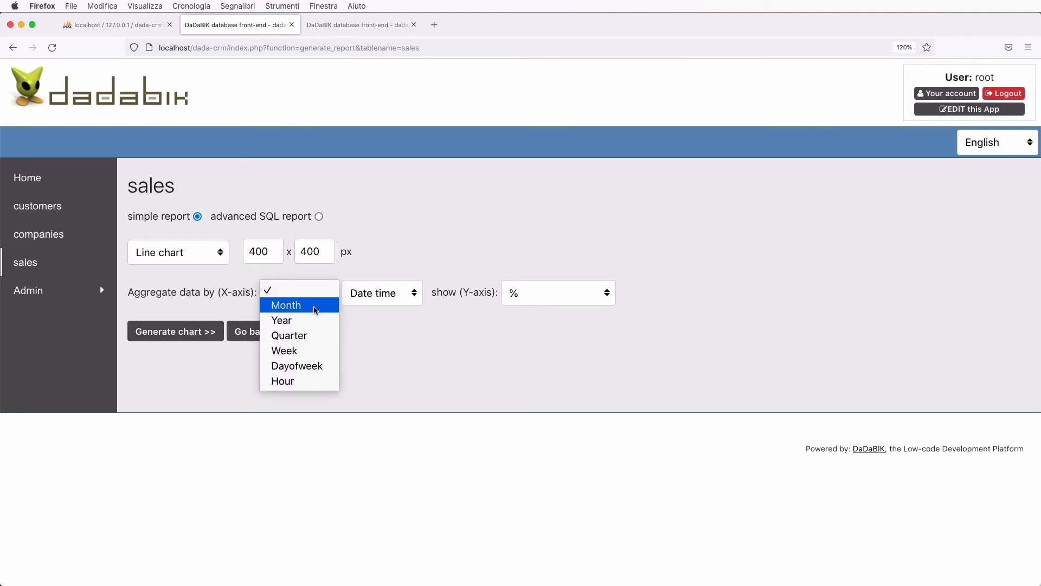
left_click(316, 309)
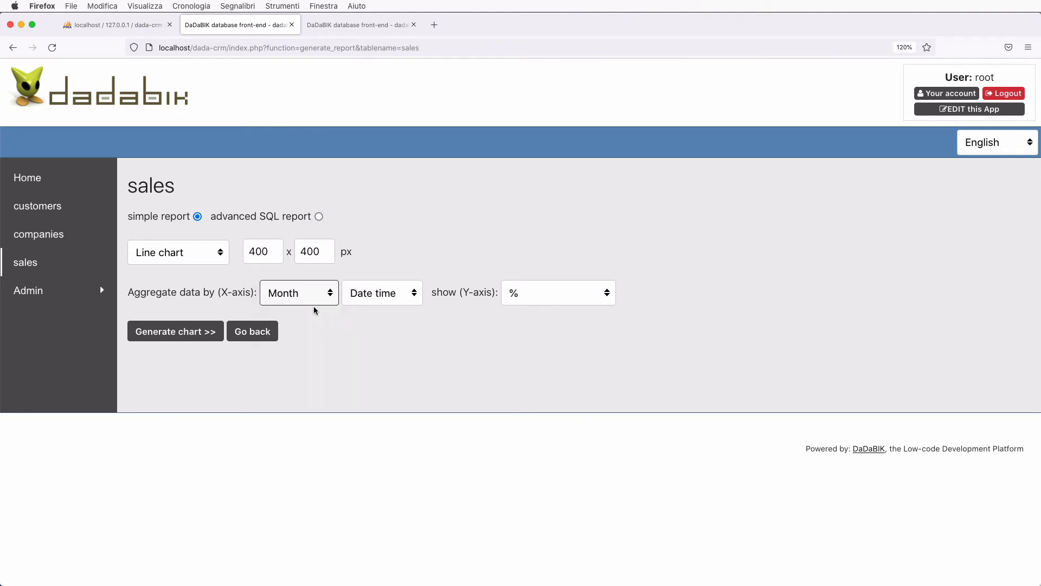
left_click(540, 294)
left_click(546, 307)
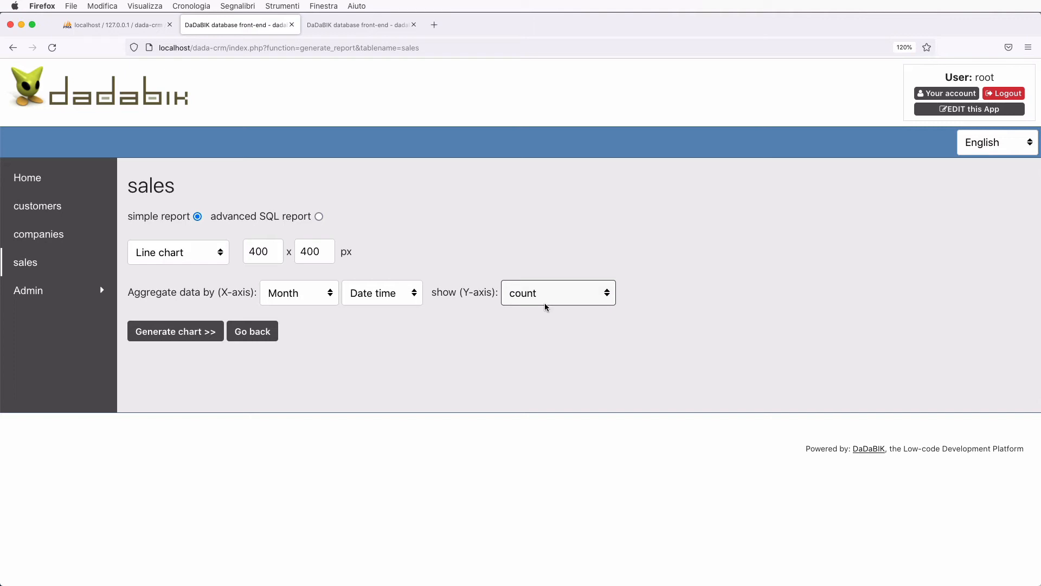
left_click(181, 331)
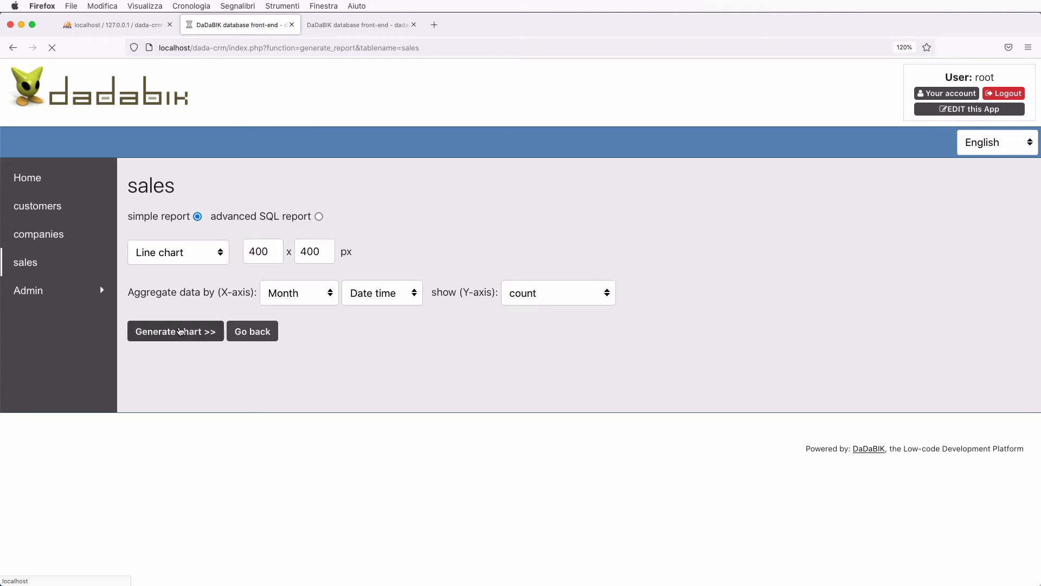
- Change the chart width to 800 and regenerate the chart
scroll(507, 396, "down", 3)
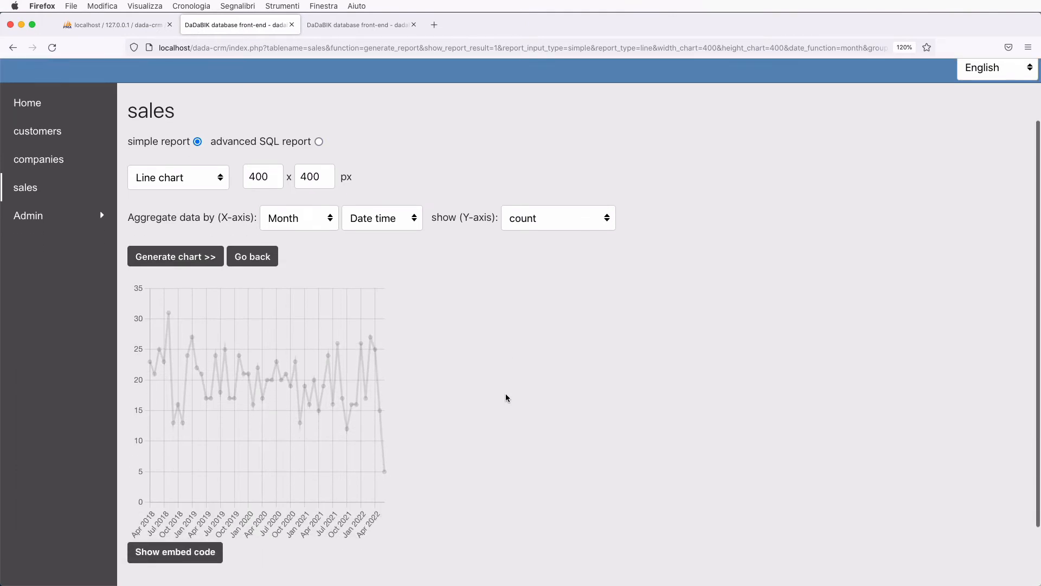
double_click(256, 179)
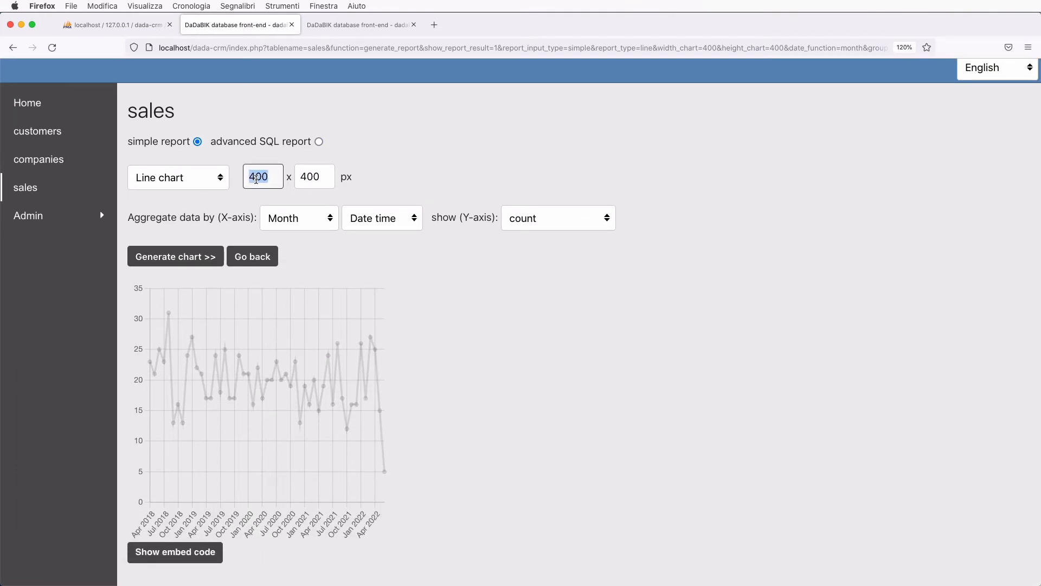
type("800")
left_click(191, 262)
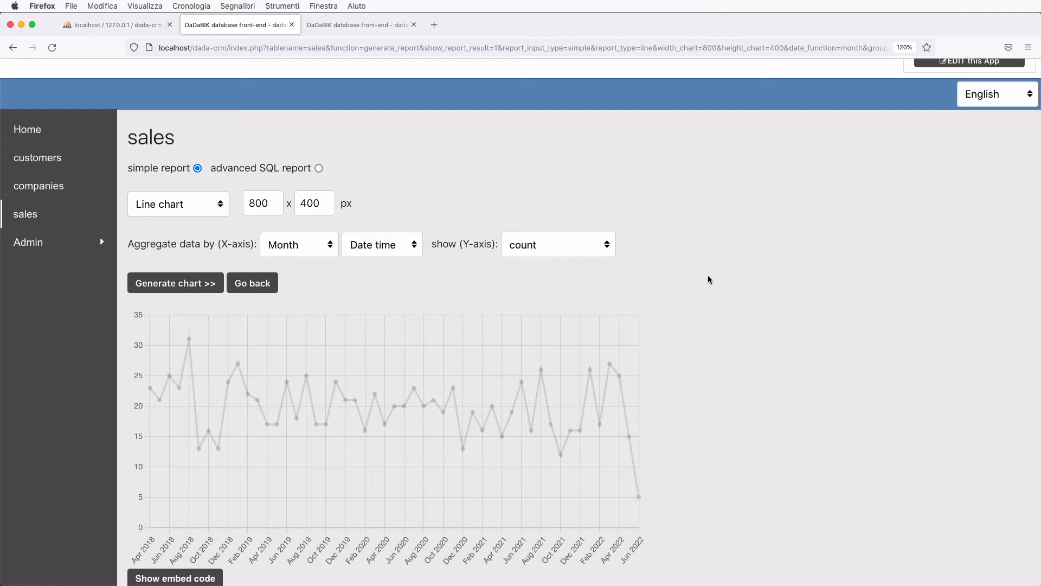
left_click(355, 25)
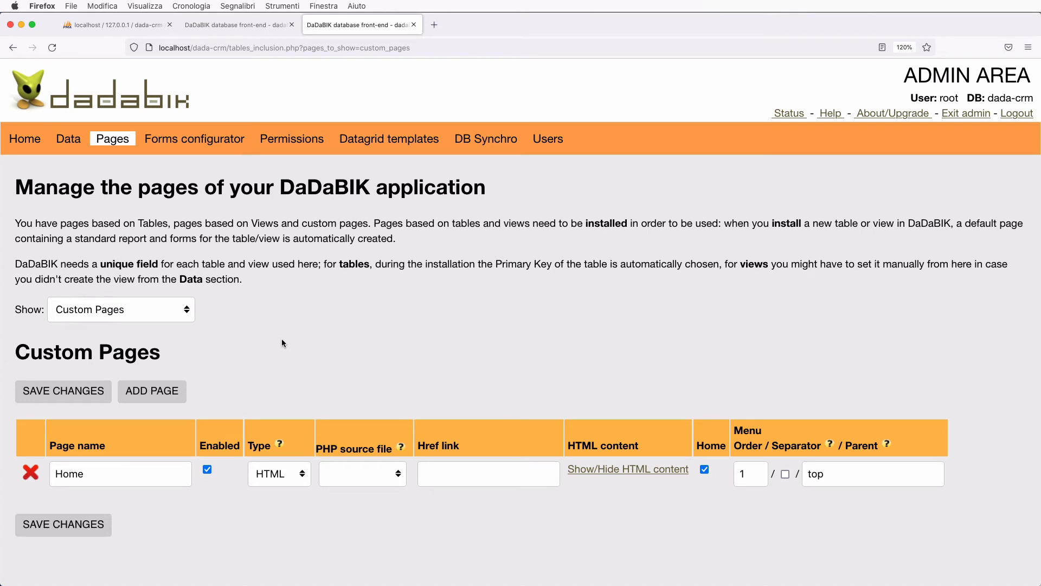
- Add a custom page named 'Dashboard', tick Enabled, and save the changes
scroll(281, 343, "down", 1)
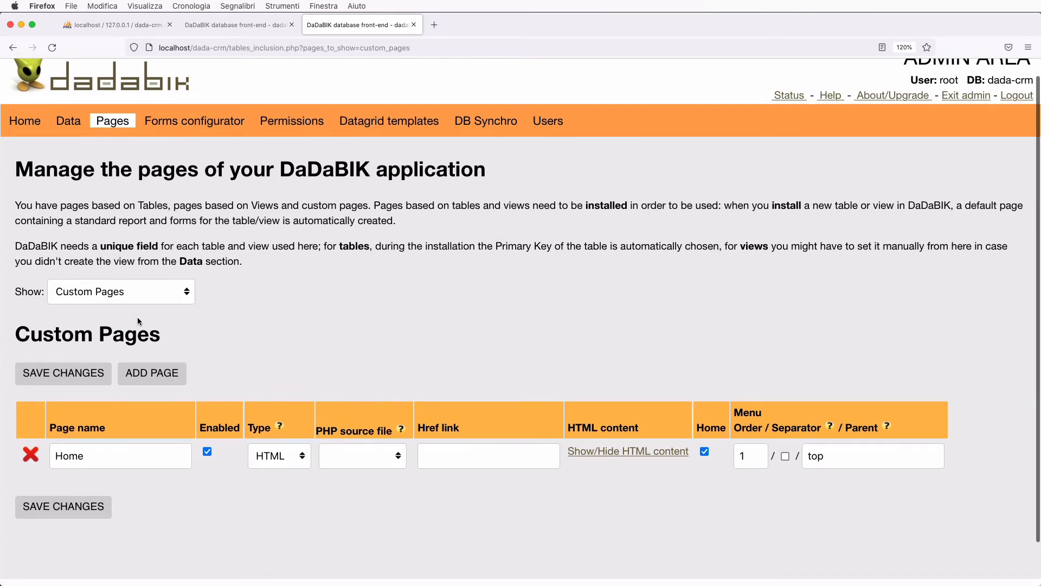
left_click(164, 377)
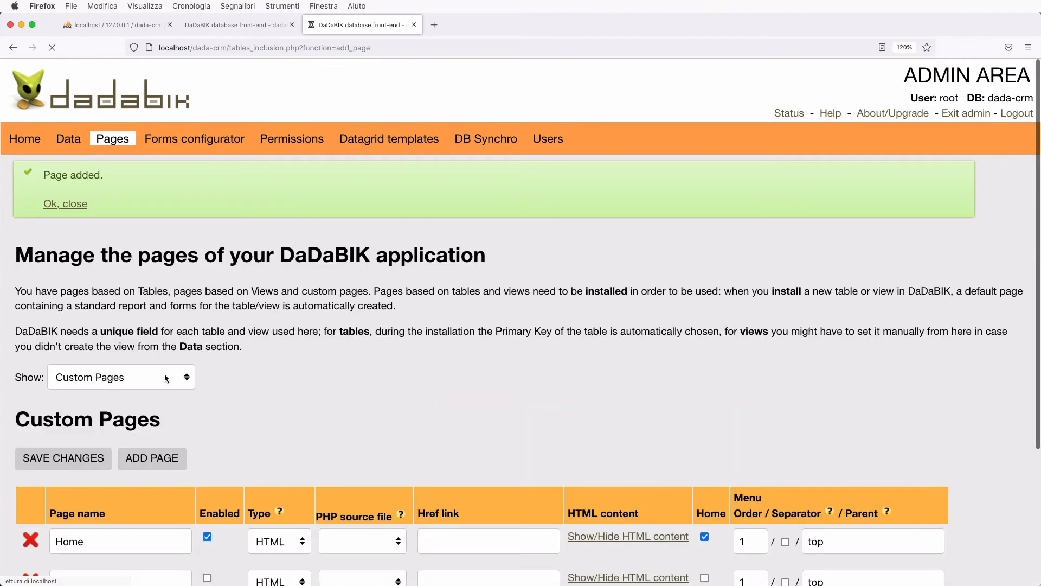
scroll(165, 374, "down", 5)
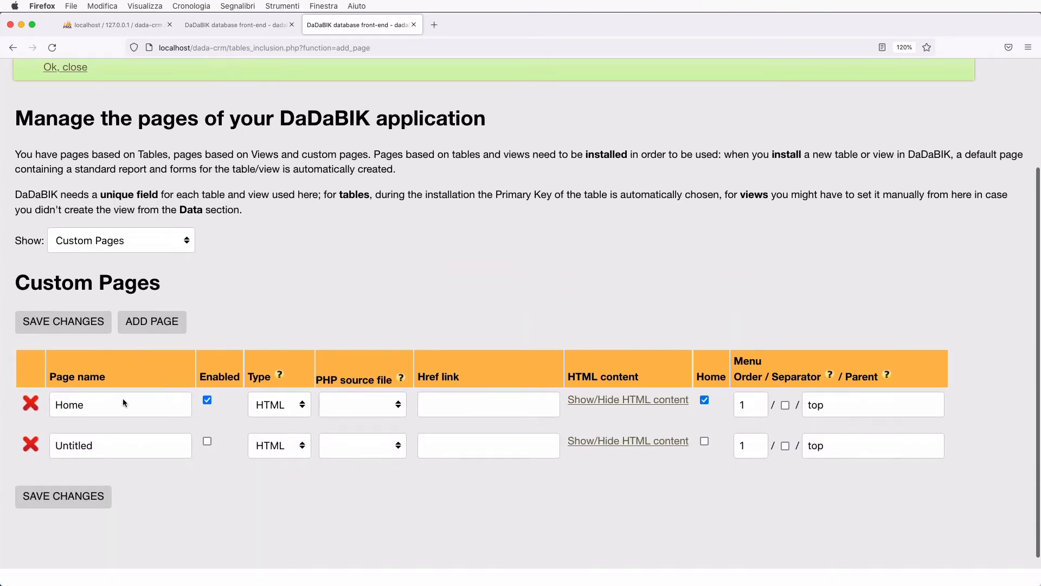
double_click(66, 443)
type("Das")
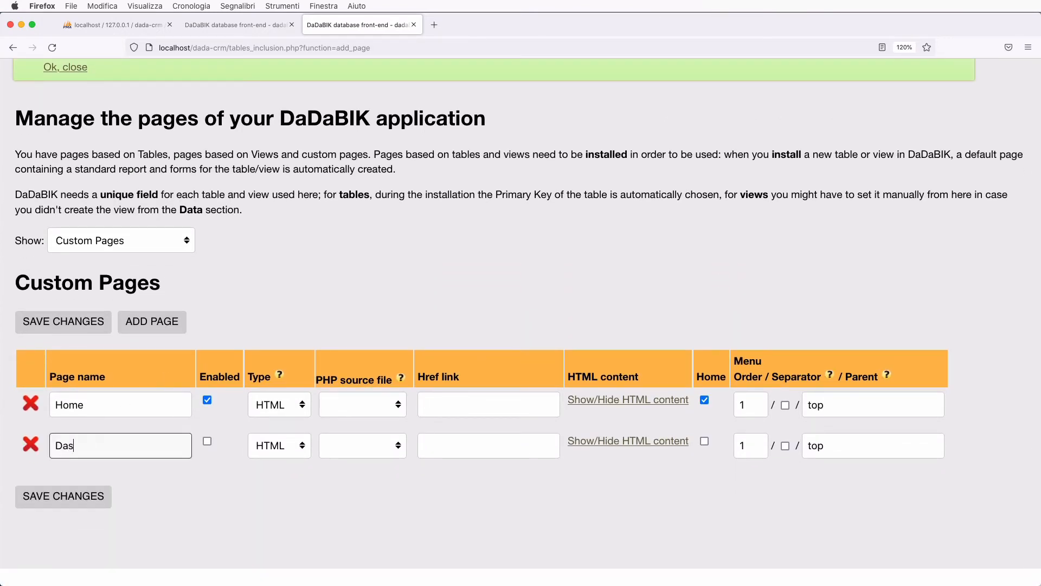
type("hboard")
left_click(207, 441)
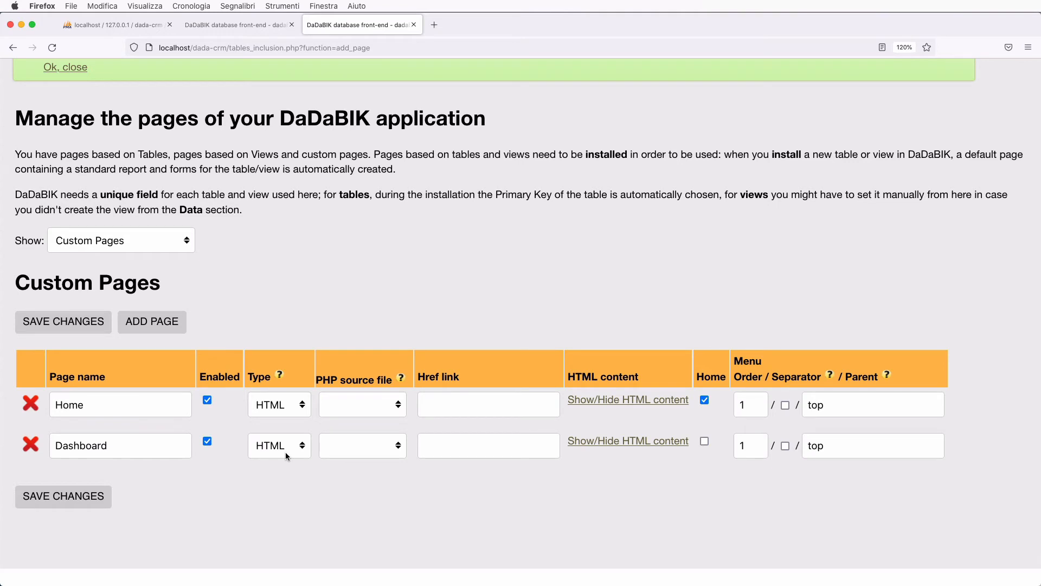
scroll(309, 470, "down", 2)
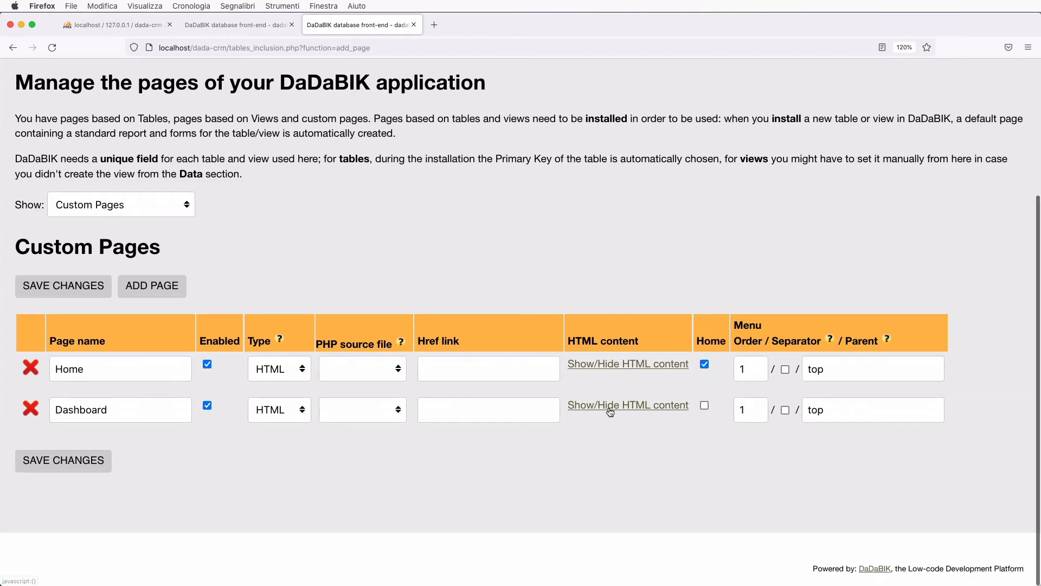
left_click(82, 465)
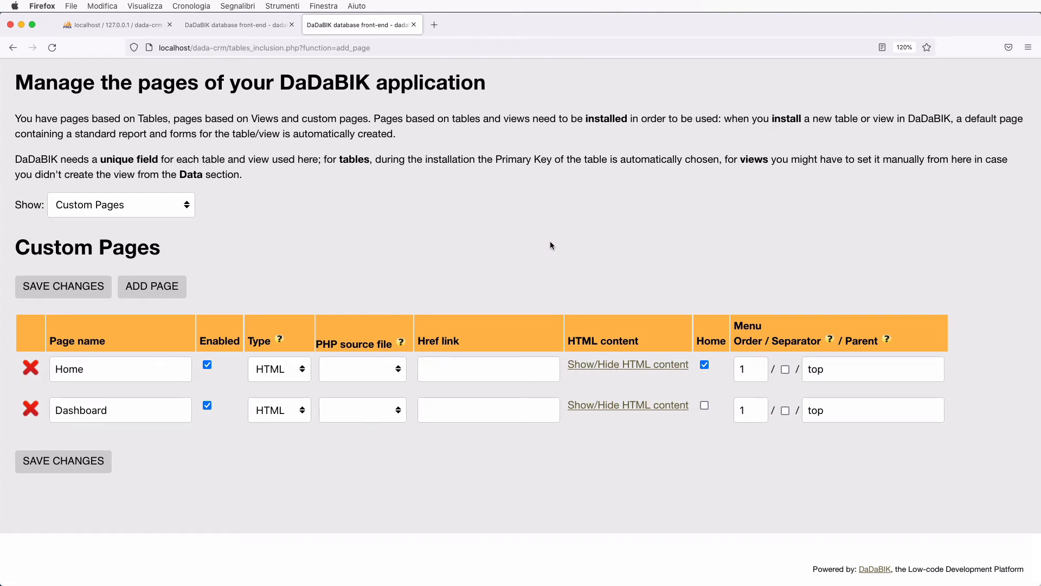
- Copy the sales line chart's iframe embed code
left_click(195, 23)
scroll(299, 345, "down", 3)
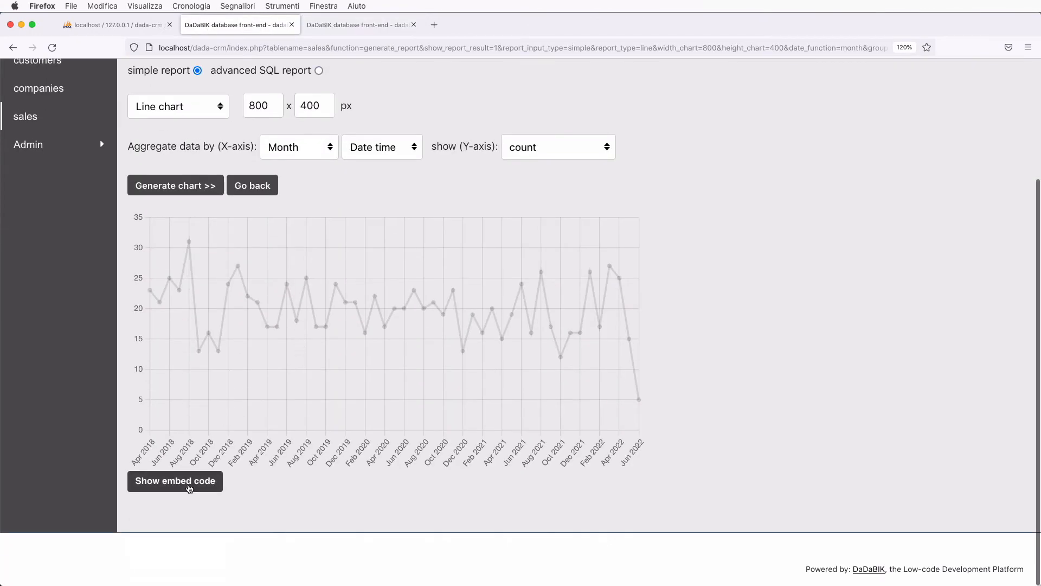
left_click(188, 486)
scroll(266, 484, "down", 2)
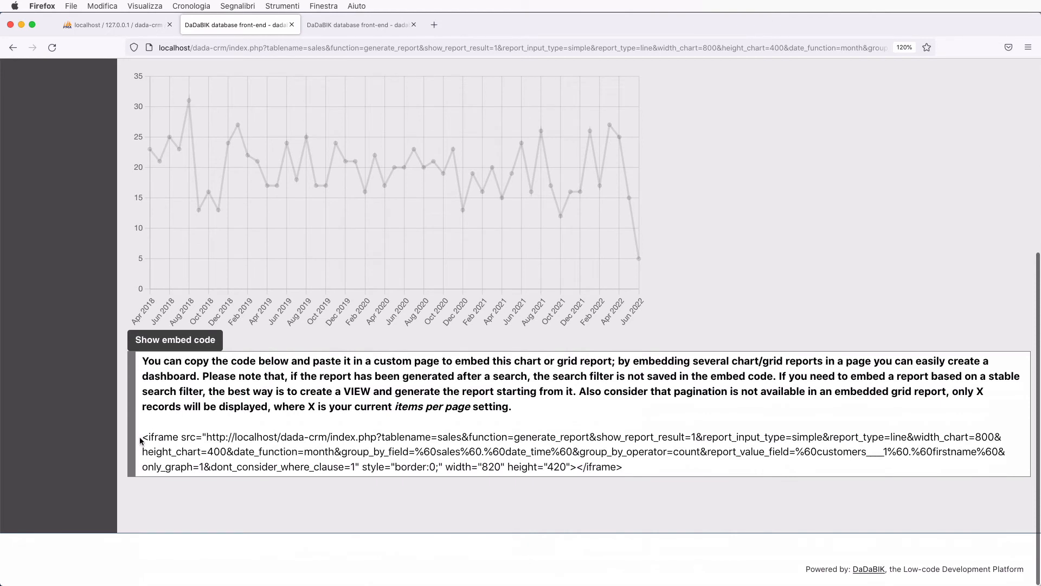
left_click_drag(141, 437, 645, 465)
key("super+c")
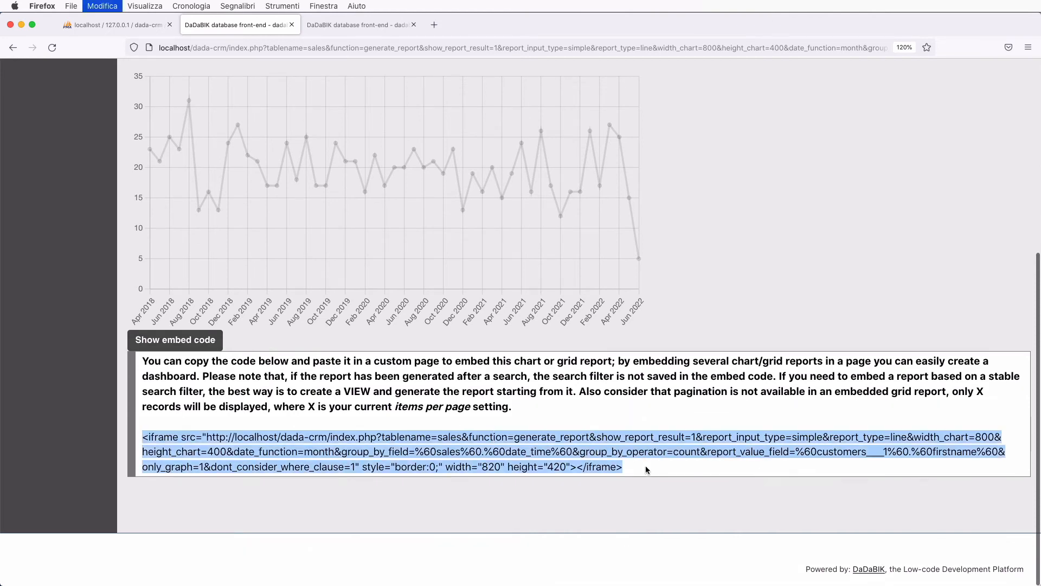
- Open the Dashboard page's HTML content editor and type placeholder text 'fjksdjflksdjflkjsa'
left_click(355, 25)
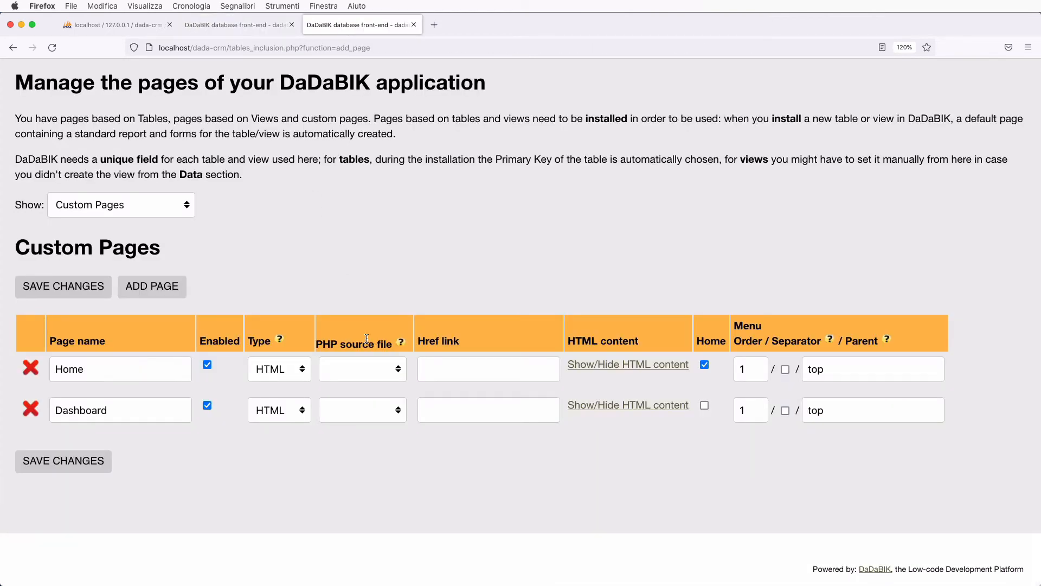
left_click(622, 407)
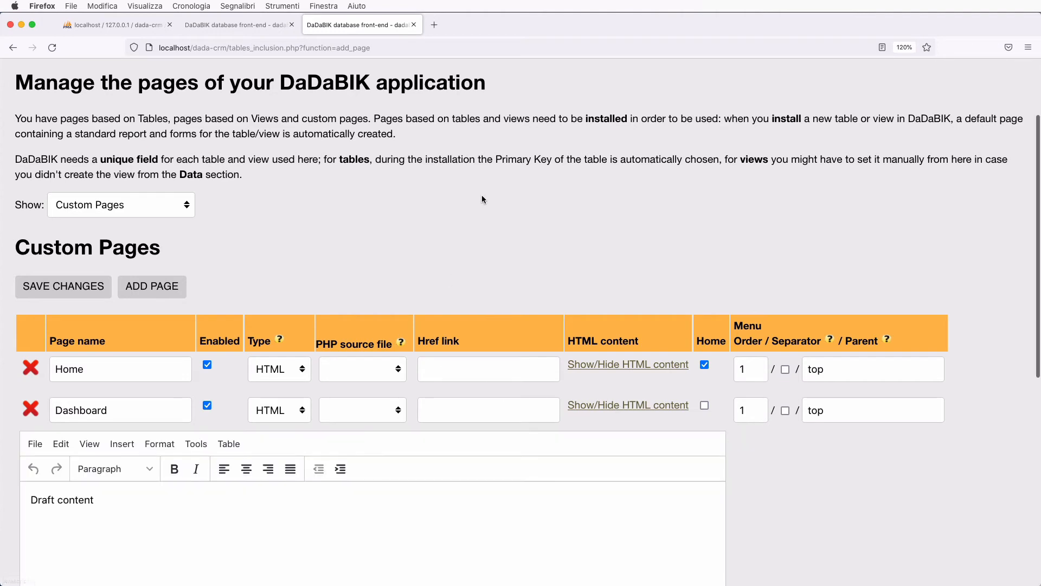
scroll(481, 199, "down", 3)
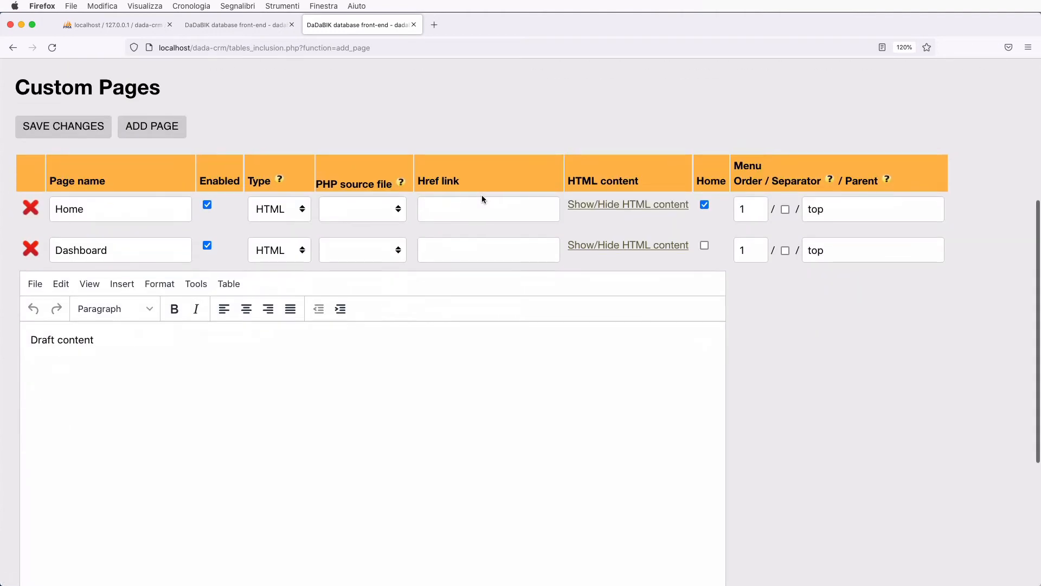
left_click(161, 373)
key("Return")
type("fjksdjflksdjflkjsa")
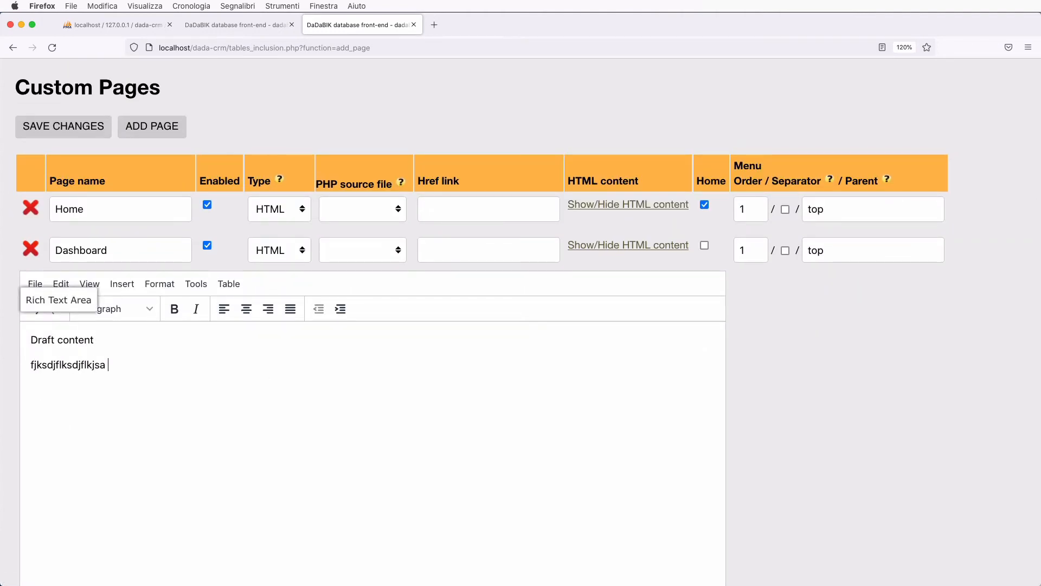
- Paste the chart iframe into the Dashboard content's source code and apply it
left_click(201, 283)
left_click(201, 309)
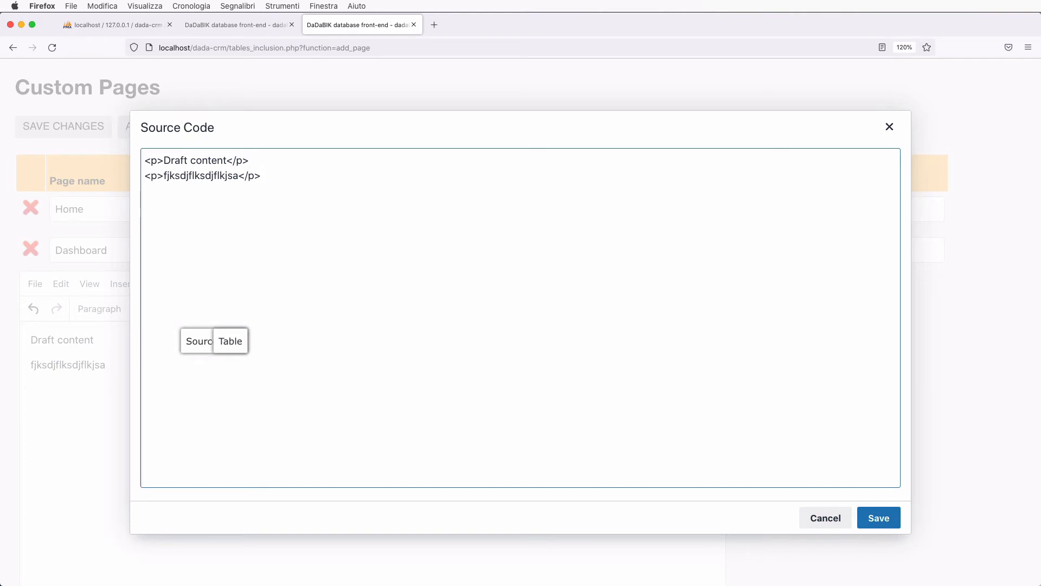
key("Return")
key("super+v")
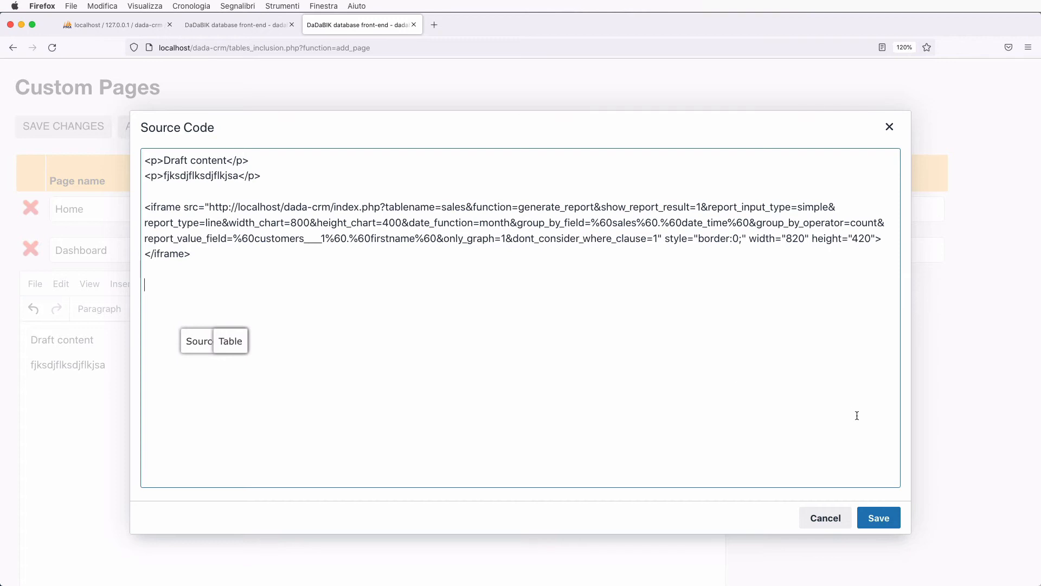
left_click(883, 518)
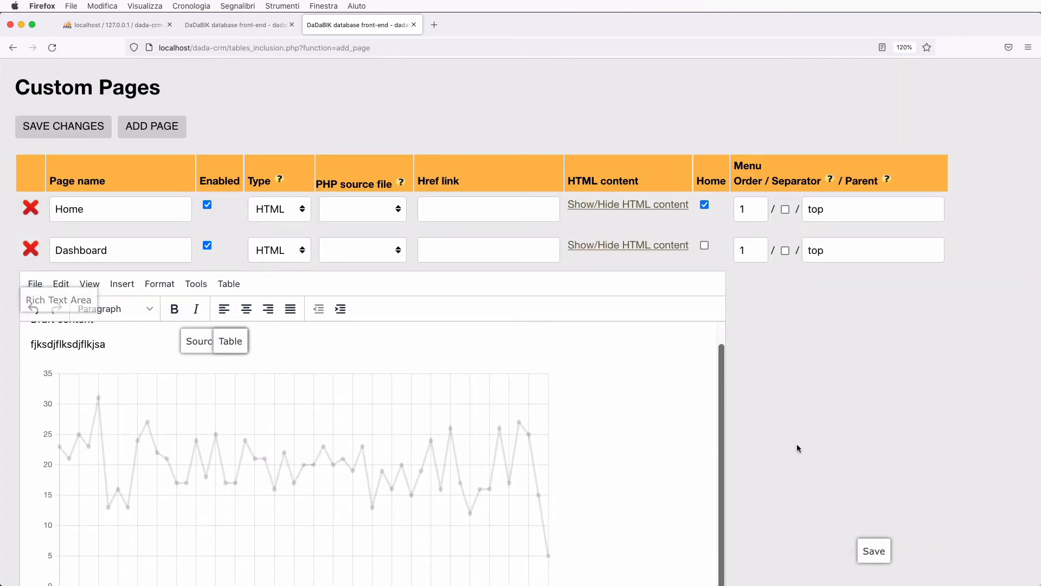
scroll(775, 439, "down", 5)
scroll(479, 367, "up", 2)
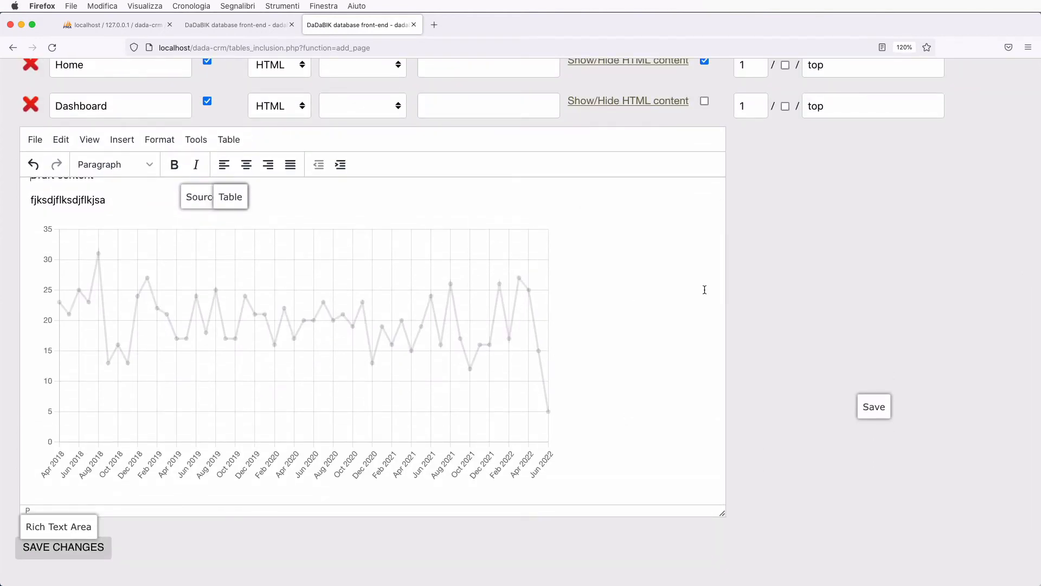
scroll(797, 353, "down", 2)
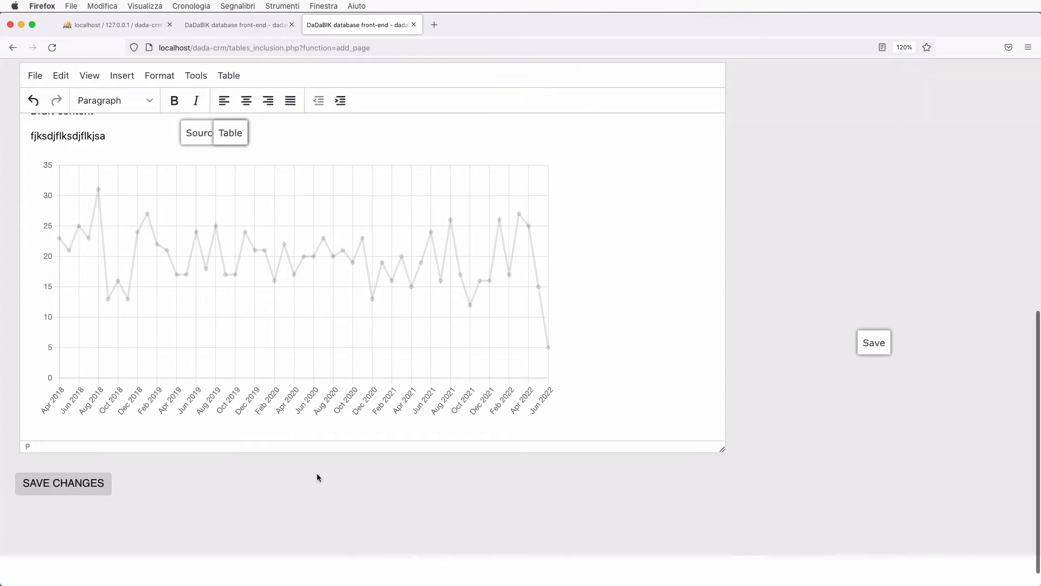
scroll(318, 488, "up", 10)
scroll(191, 420, "down", 2)
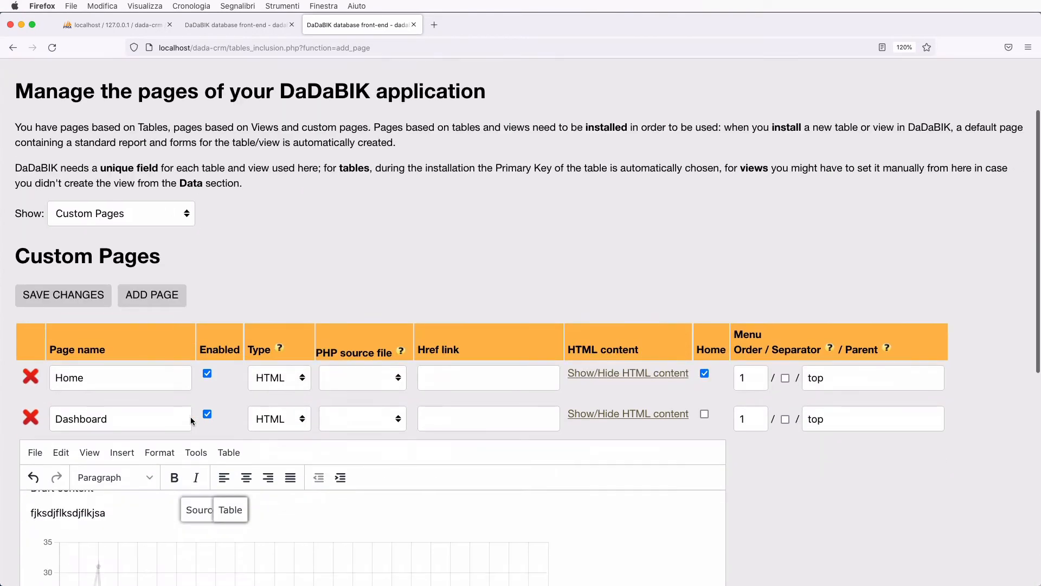
scroll(229, 313, "up", 2)
left_click(305, 132)
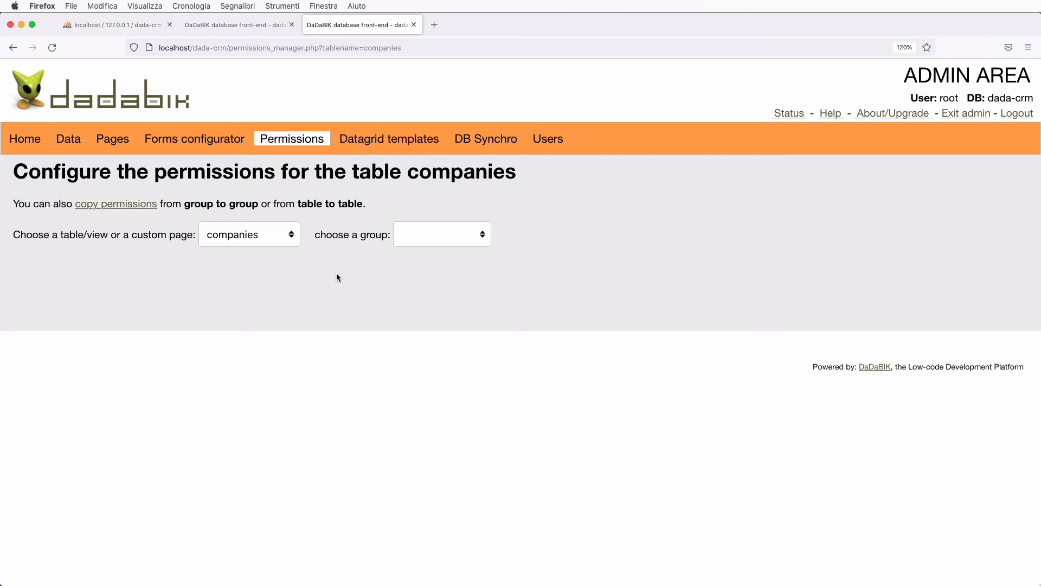
- Set the admin group's View permission to Yes for the Dashboard page, save, and return to the sales report
left_click(251, 241)
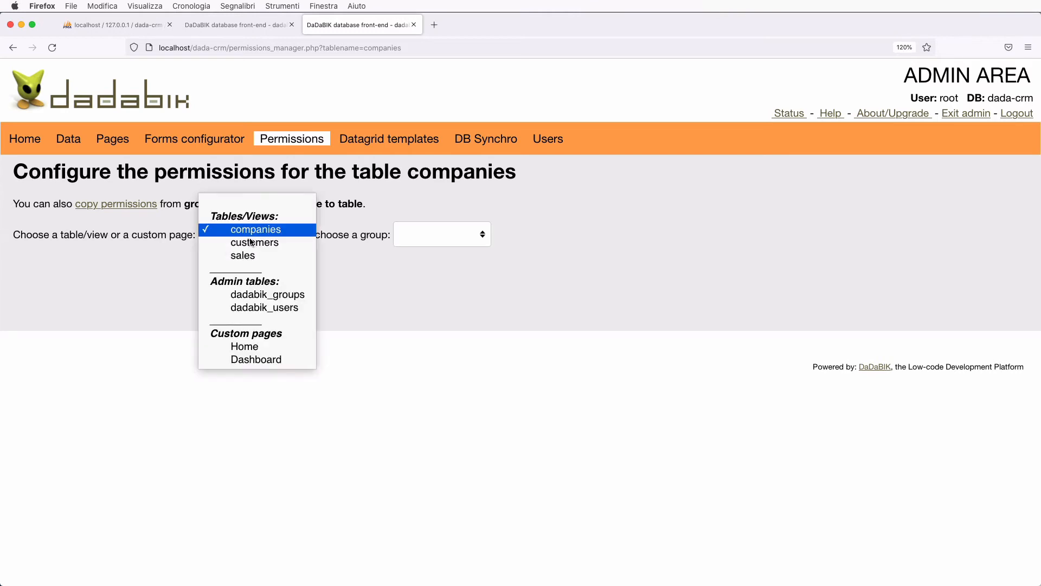
left_click(256, 360)
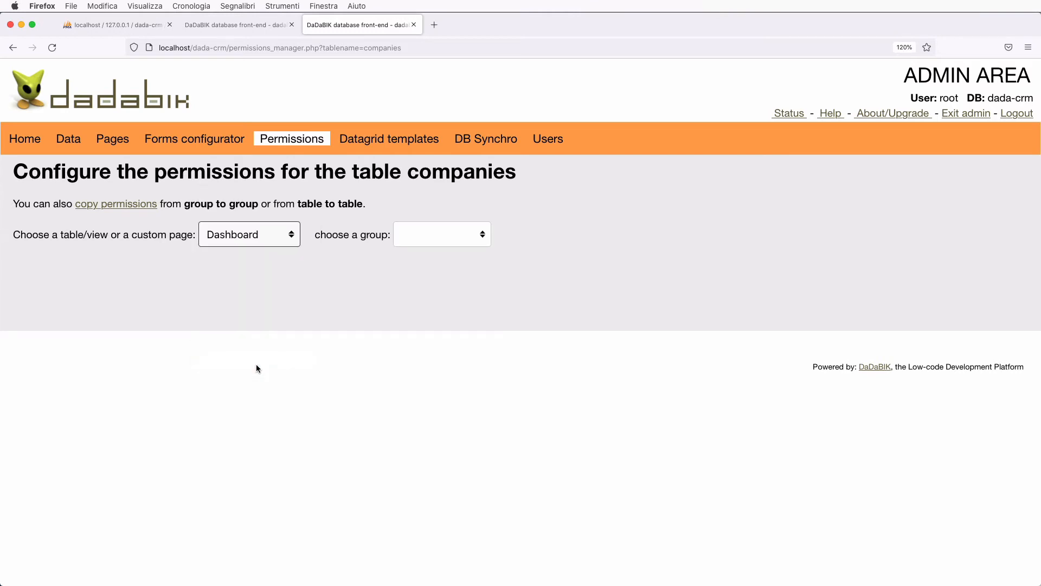
left_click(399, 240)
left_click(417, 248)
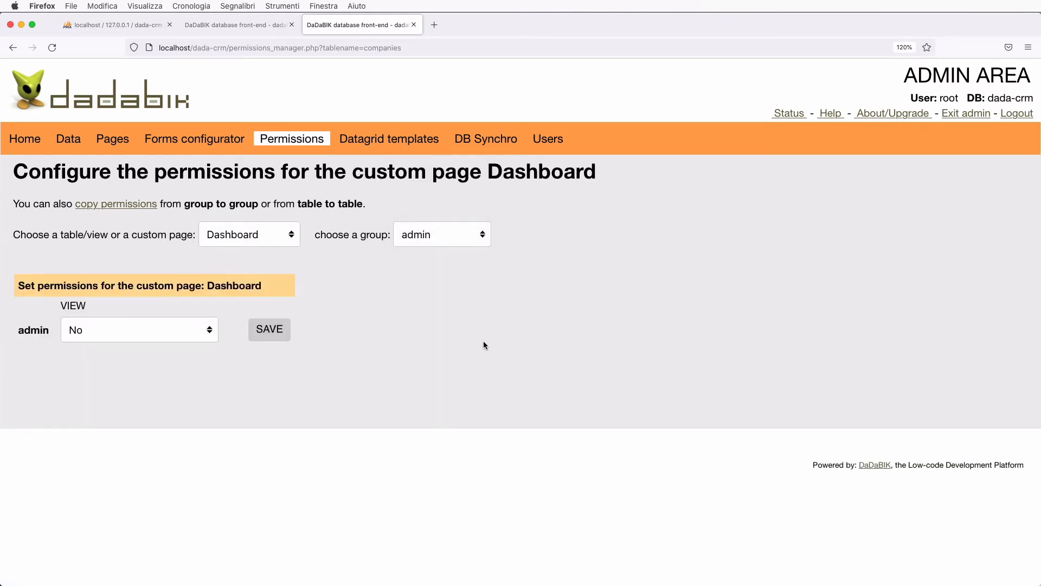
left_click(102, 331)
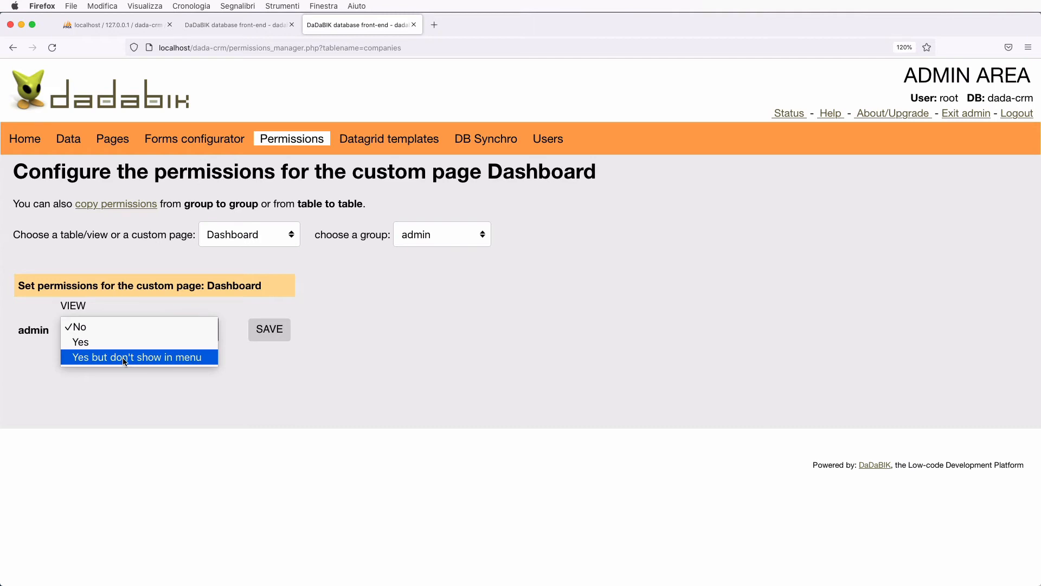
left_click(91, 348)
left_click(268, 335)
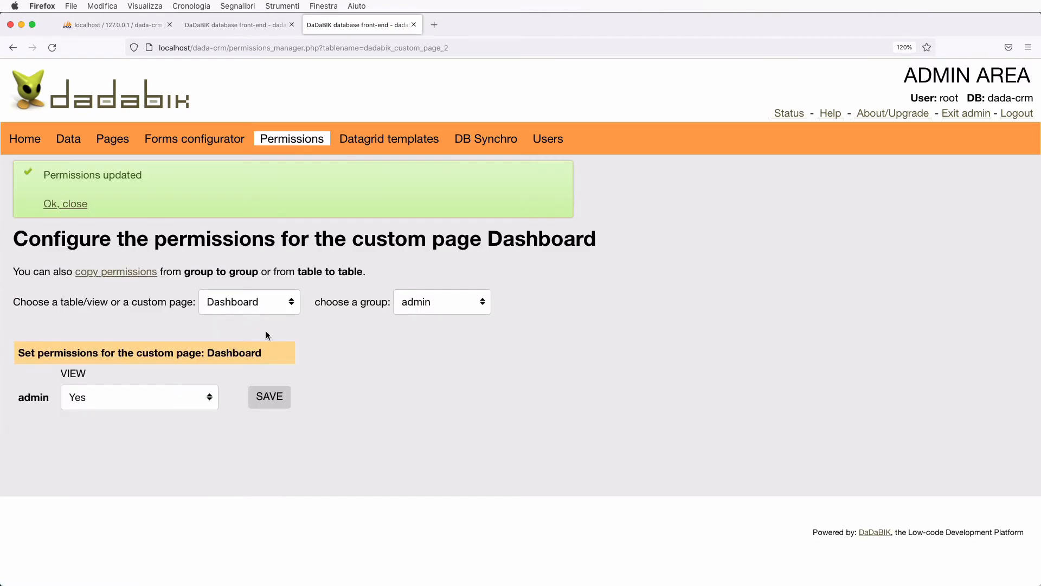
left_click(235, 26)
scroll(89, 186, "up", 5)
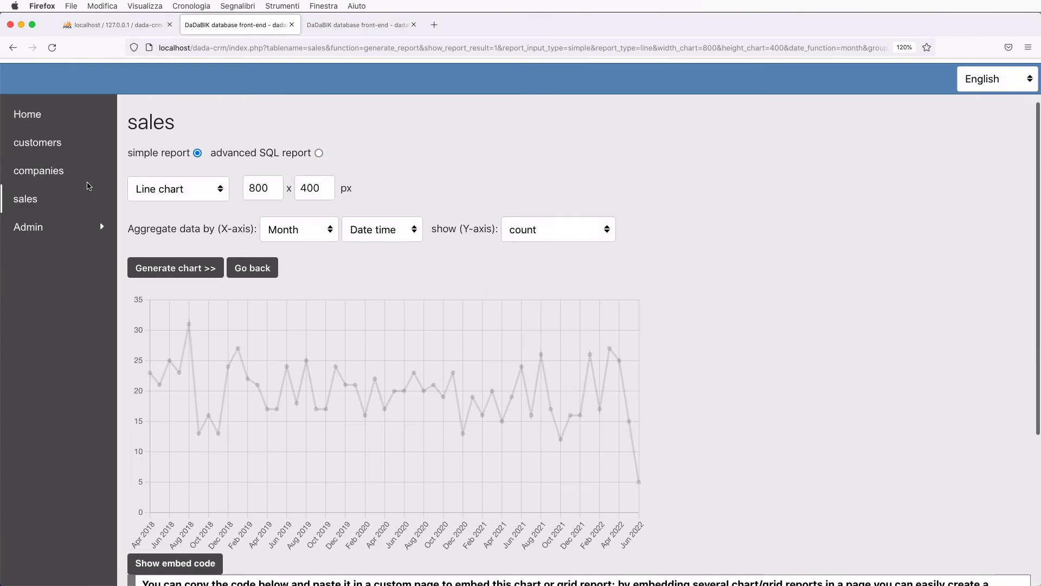
- Go Home, open the Dashboard page to check its line chart, then open the sales list
left_click(47, 174)
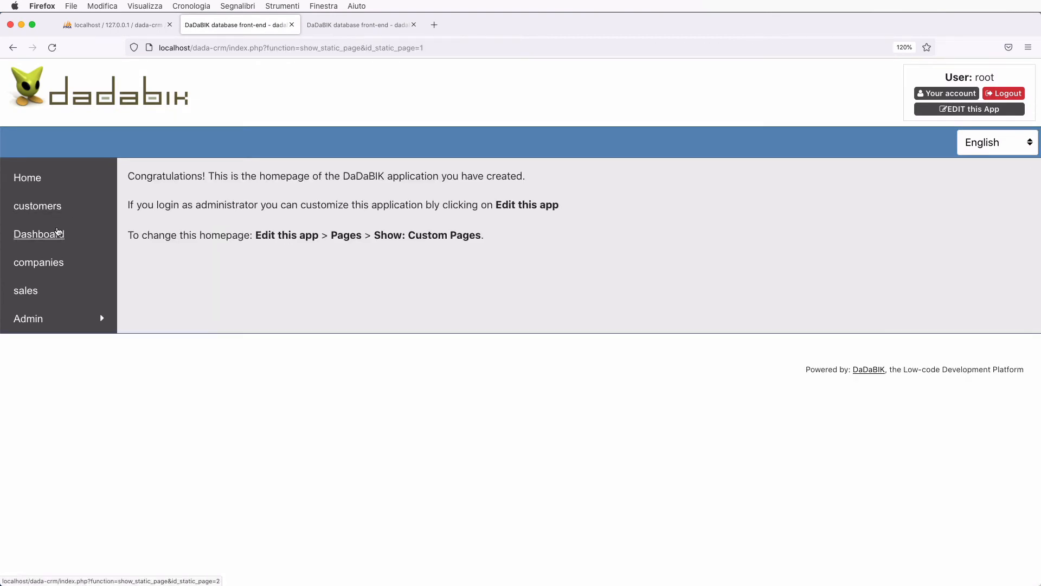
left_click(41, 235)
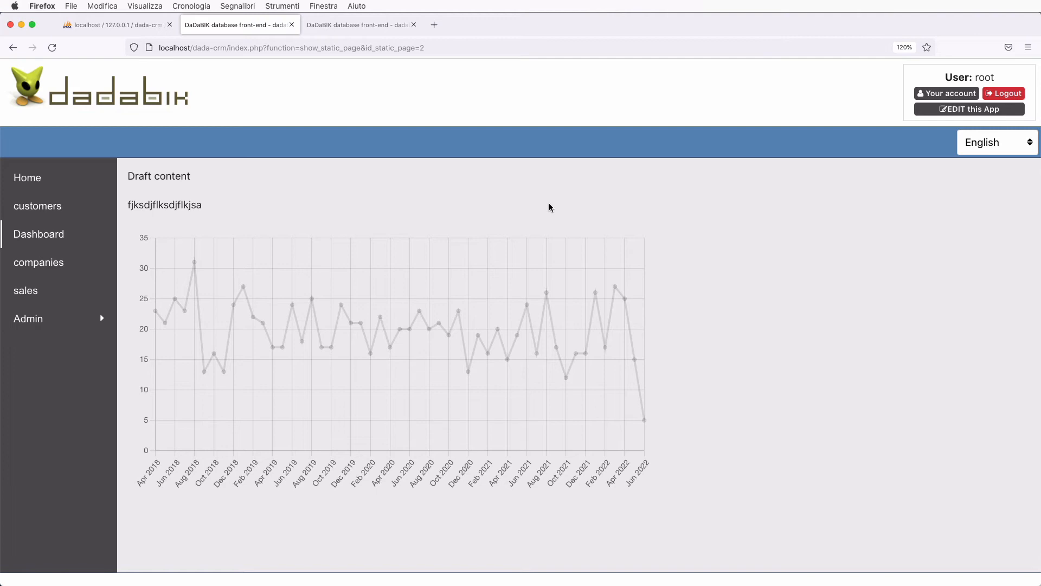
left_click(39, 291)
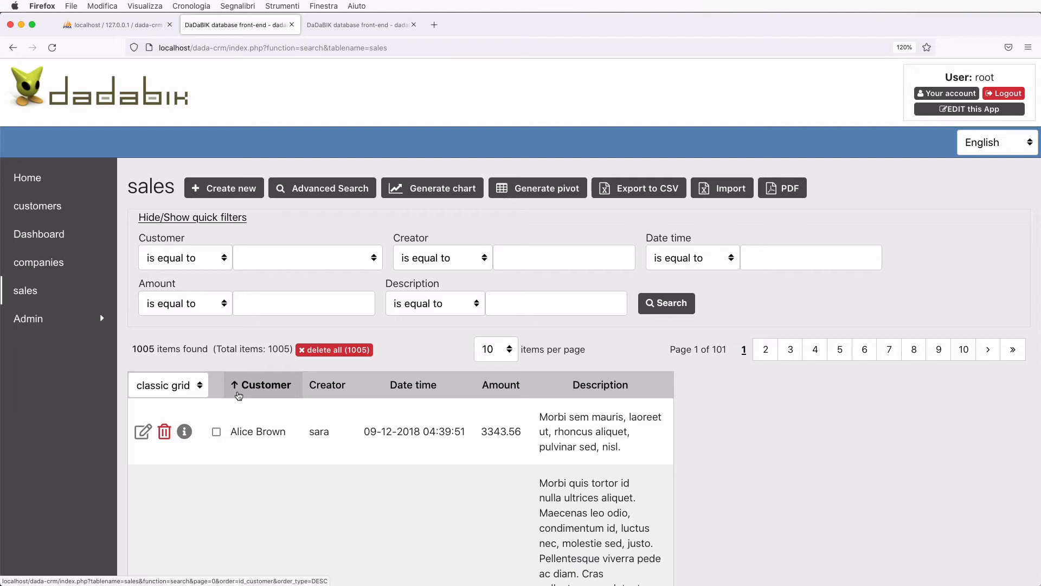
- Generate a pie chart of sales grouped by Creator
left_click(461, 195)
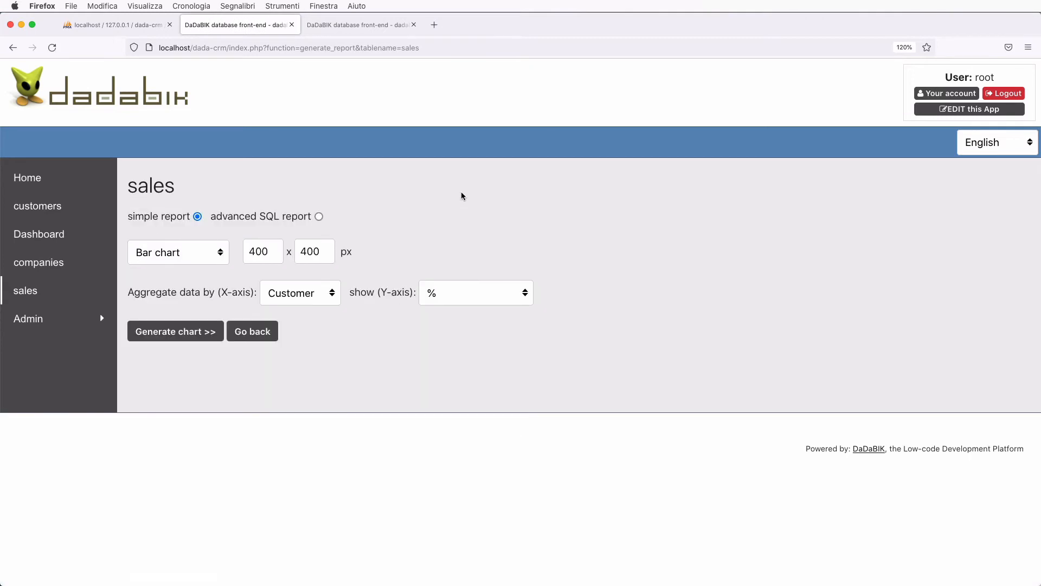
left_click(185, 253)
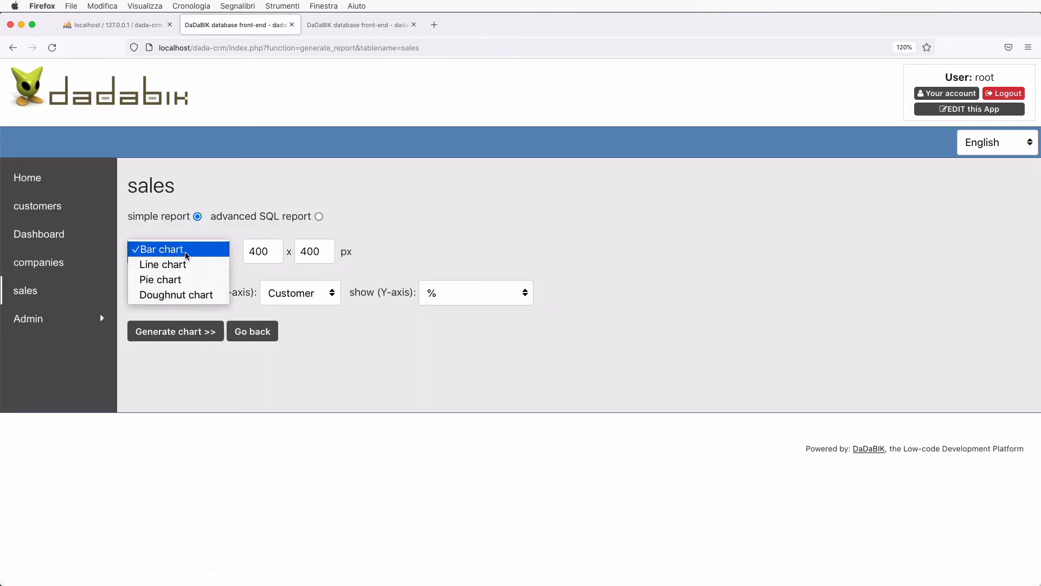
left_click(180, 280)
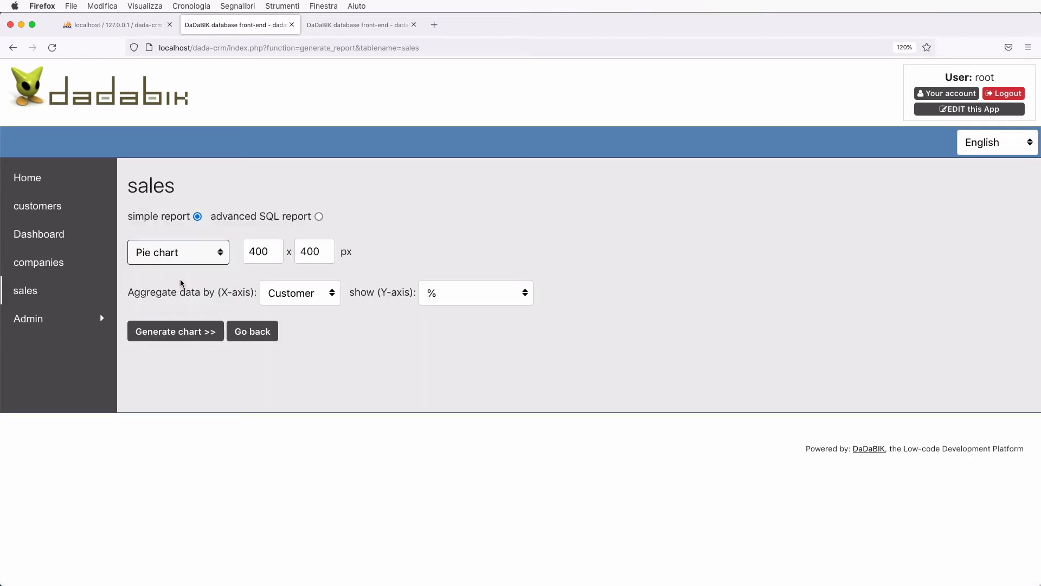
left_click(308, 294)
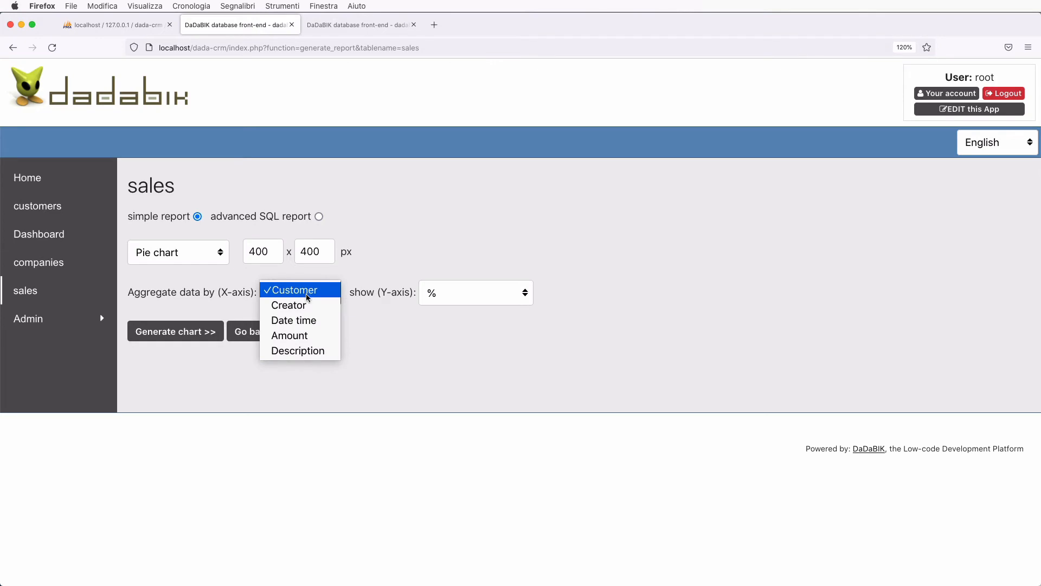
left_click(307, 304)
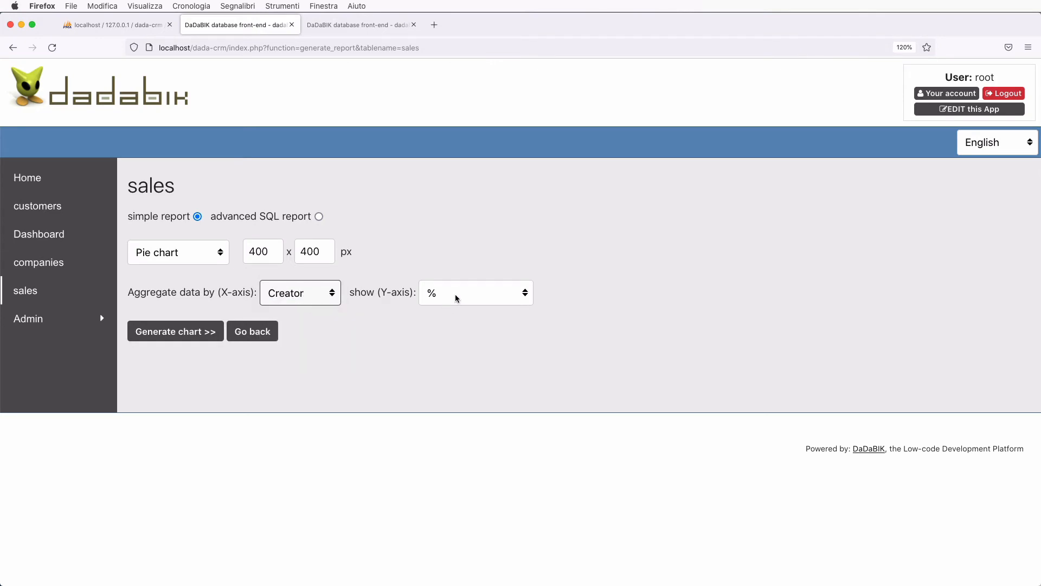
left_click(209, 331)
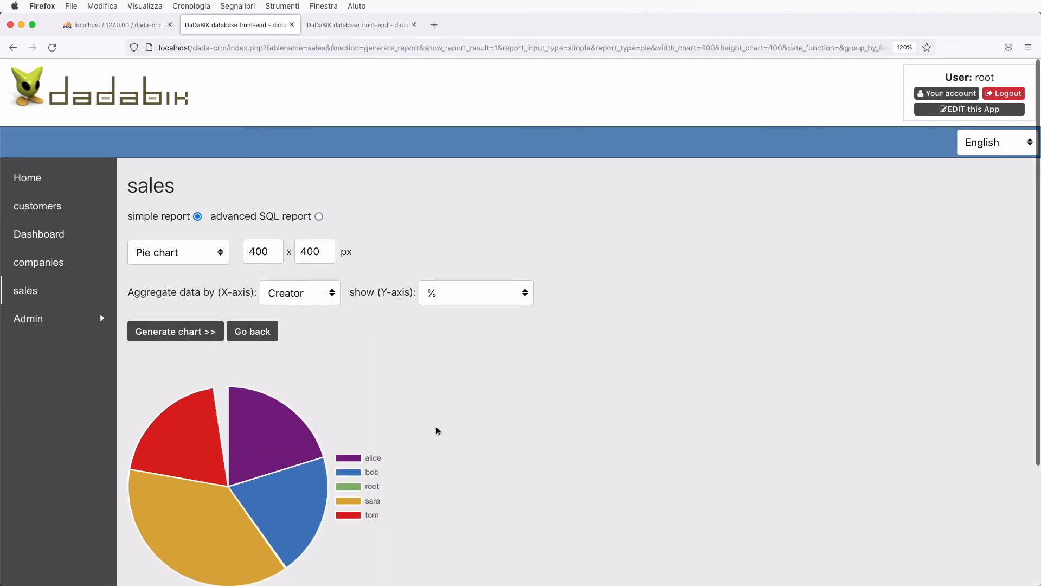
- Copy the pie chart's iframe embed code and go back to the admin tab
scroll(435, 426, "down", 3)
scroll(337, 499, "down", 4)
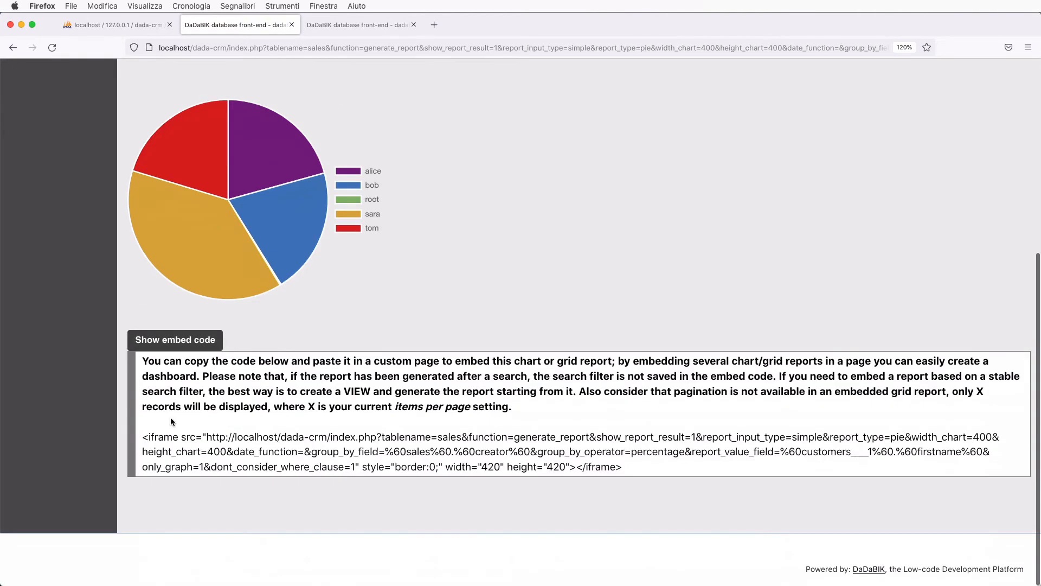
left_click_drag(142, 437, 655, 470)
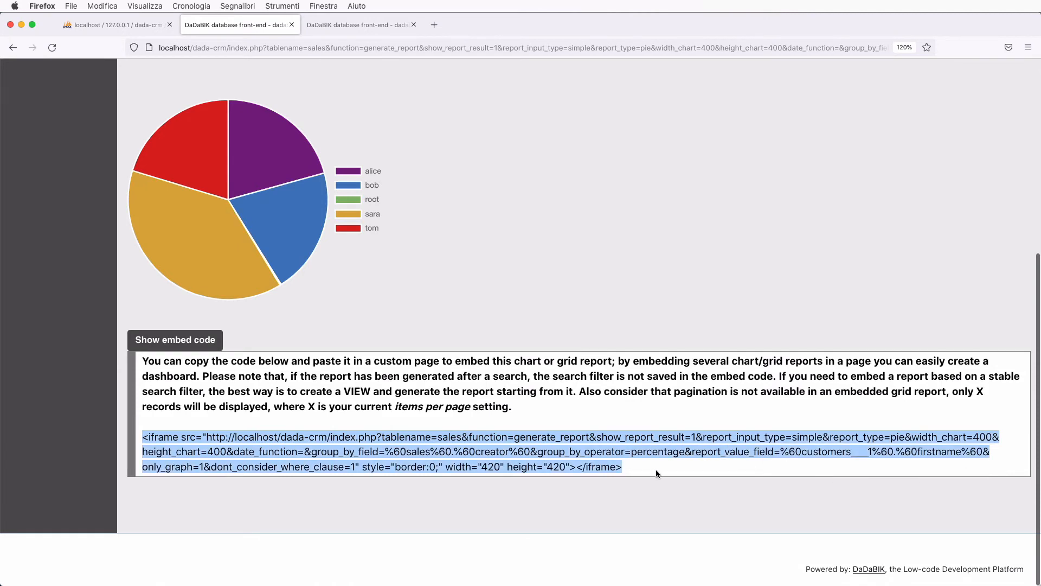
key("super+c")
left_click(340, 27)
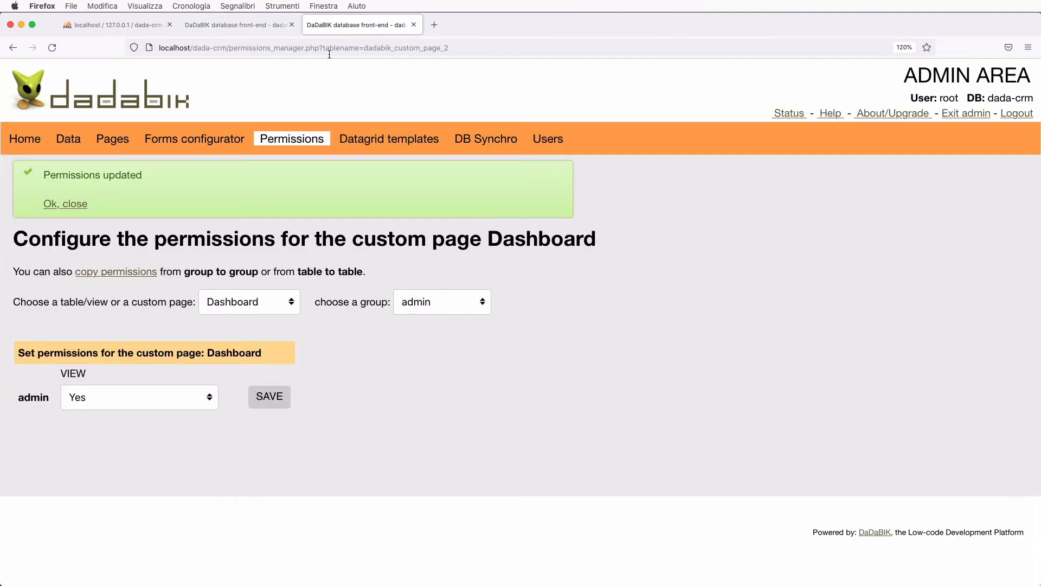
- In the Dashboard page's HTML content, type a 'Pie chart' caption below the line chart
left_click(111, 142)
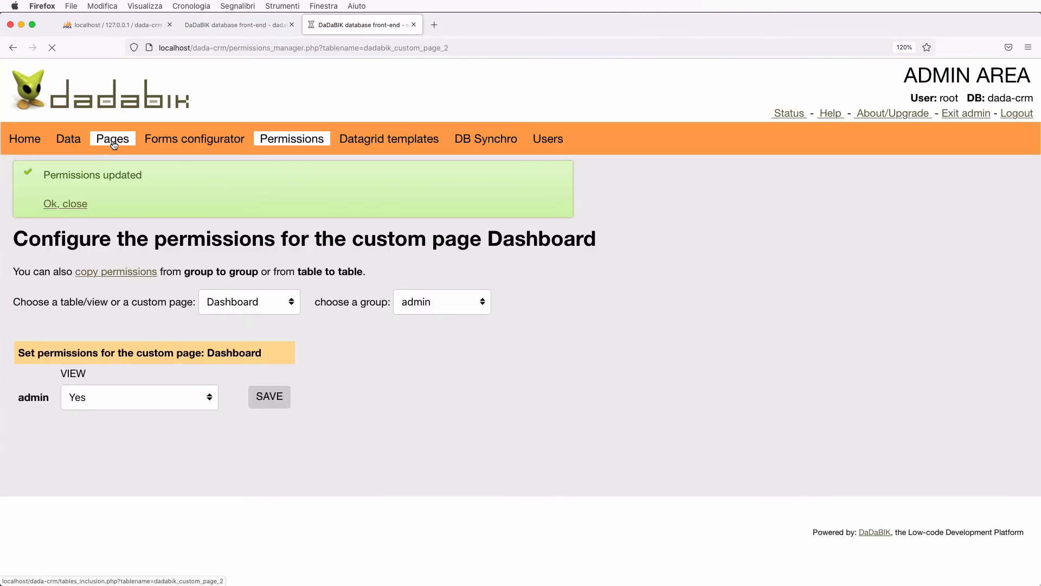
scroll(186, 372, "down", 3)
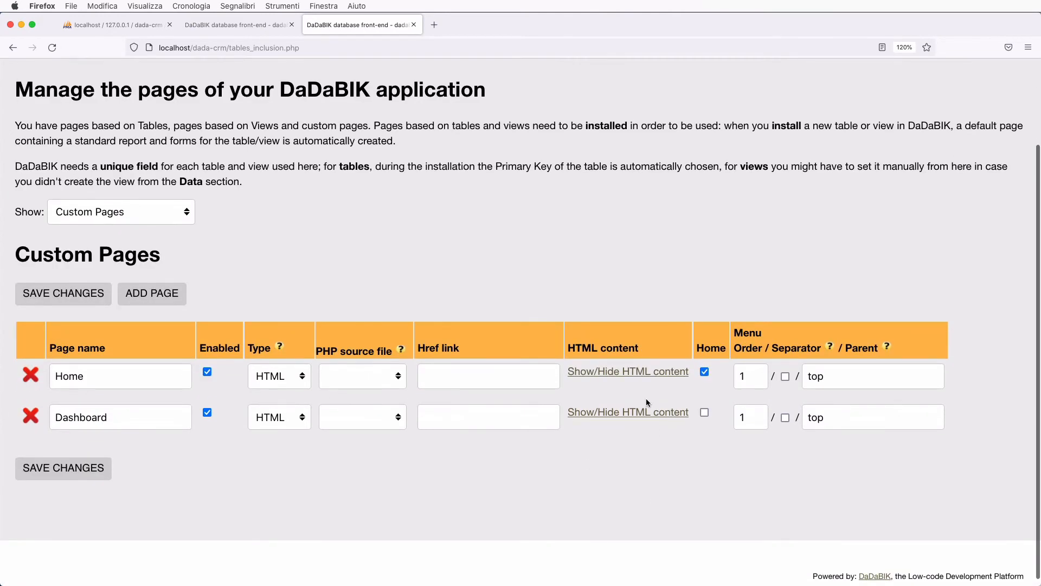
left_click(640, 419)
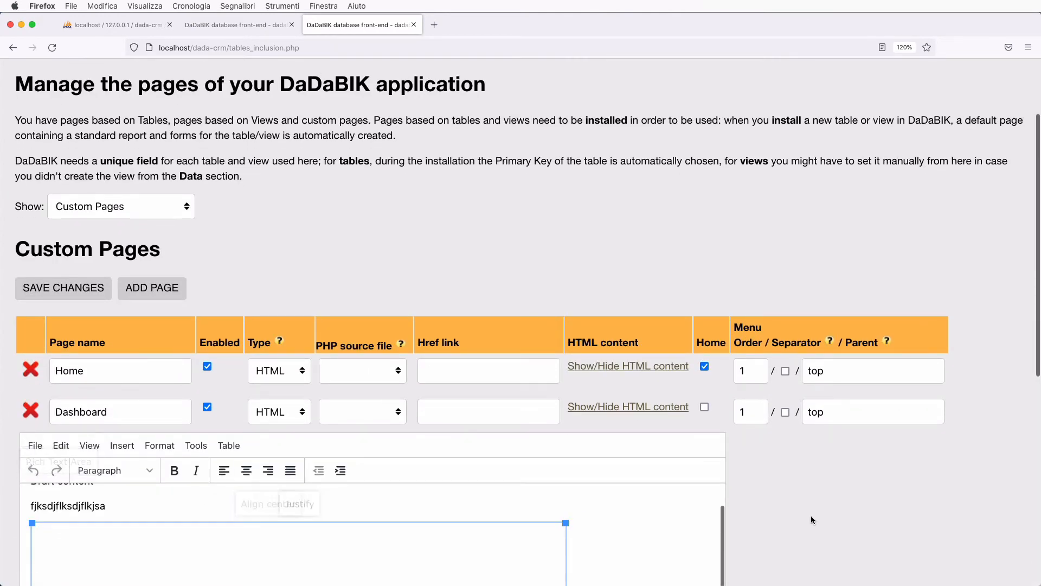
scroll(812, 519, "down", 9)
scroll(630, 411, "down", 3)
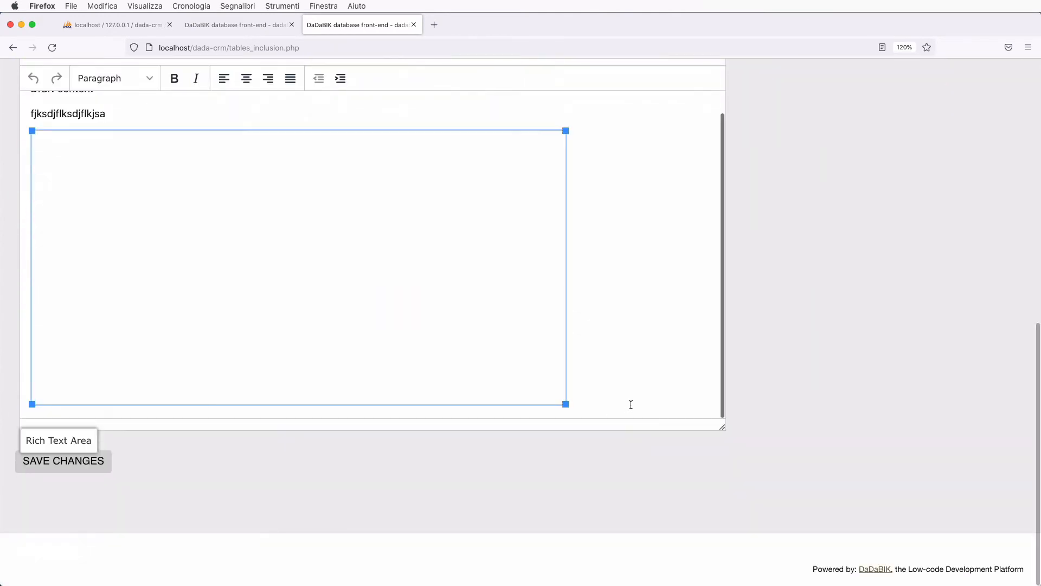
left_click(630, 404)
key("Return")
key("Return")
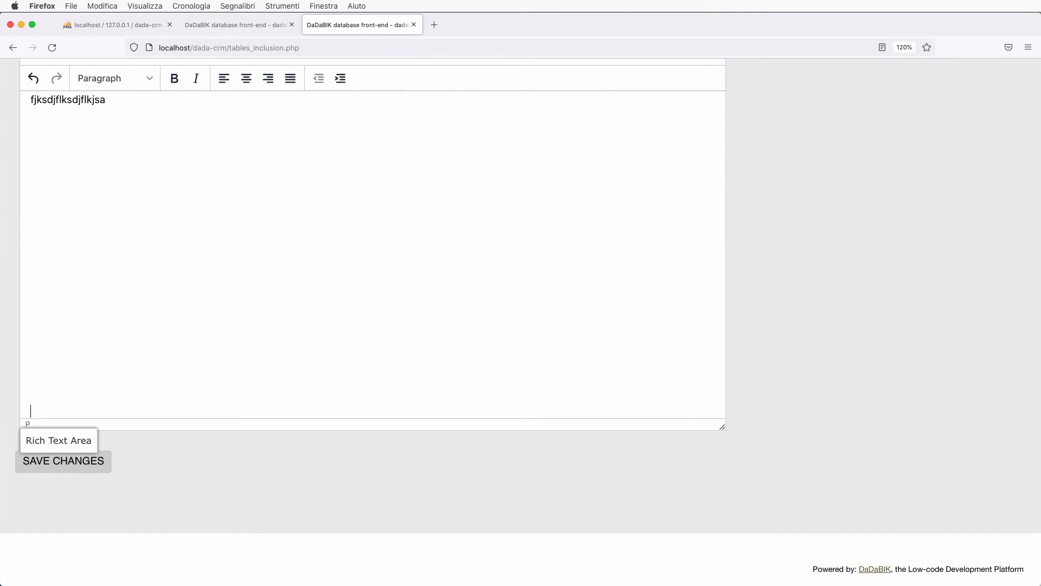
key("Return")
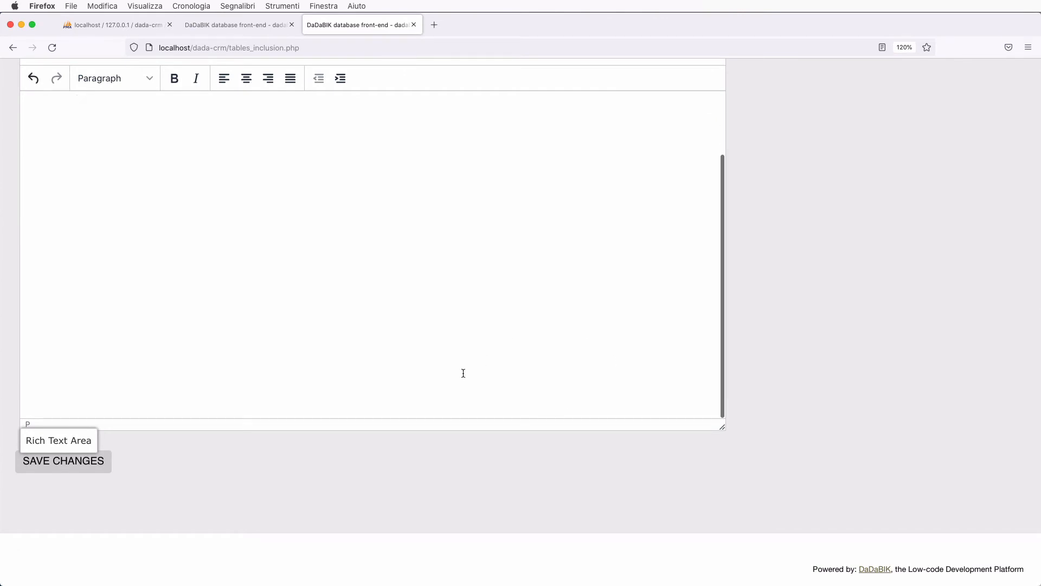
key("Up")
type("Pie chart")
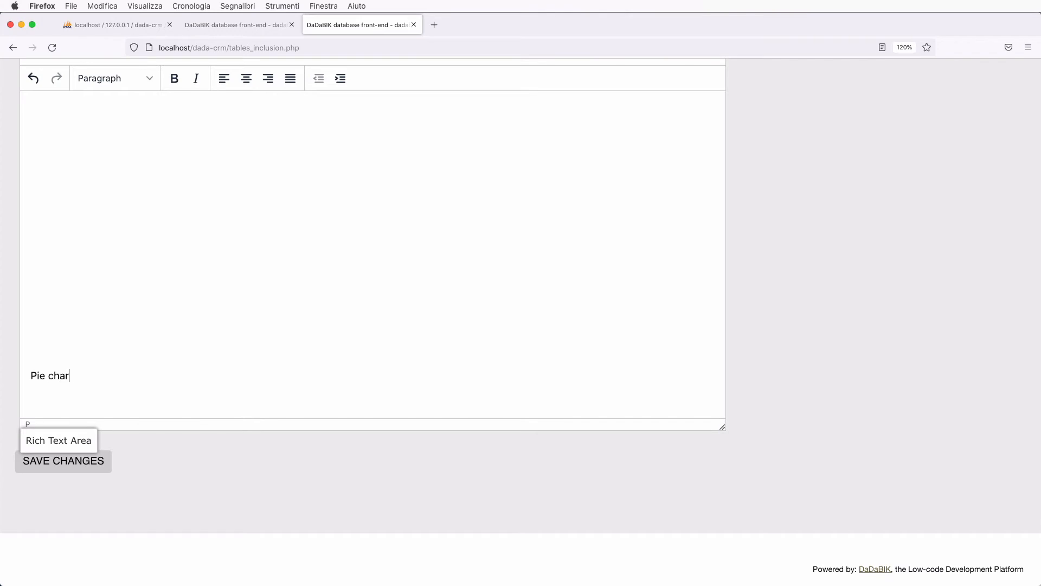
key("Return")
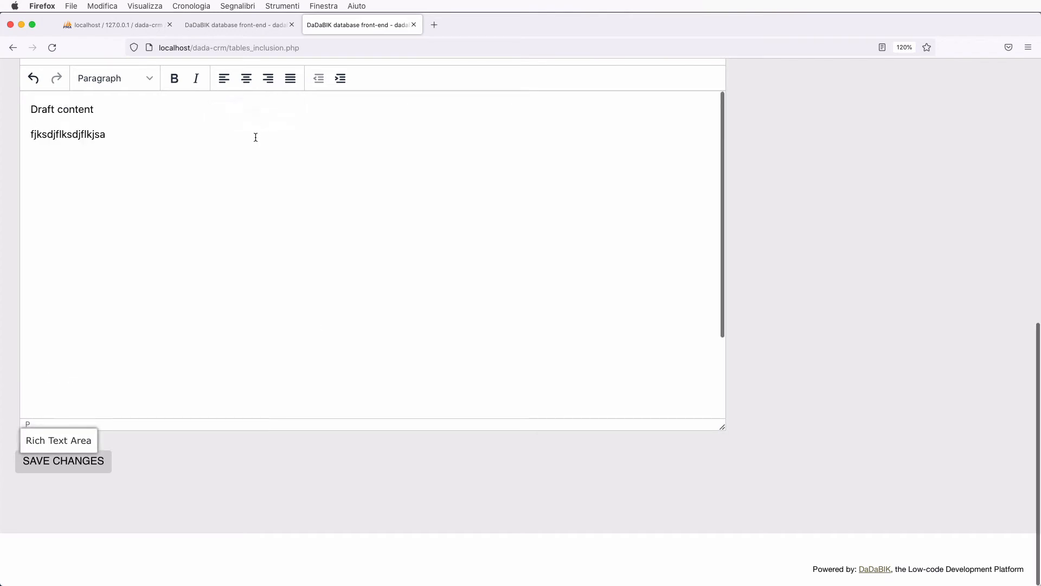
- Paste the pie chart iframe at the end of the source code and save the content
scroll(251, 133, "up", 5)
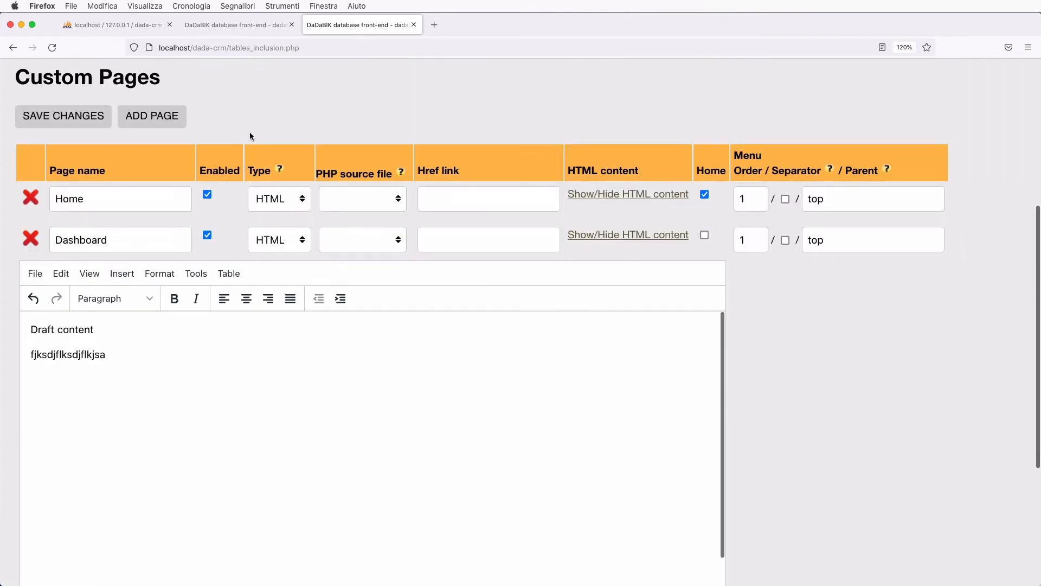
left_click(195, 275)
left_click(225, 302)
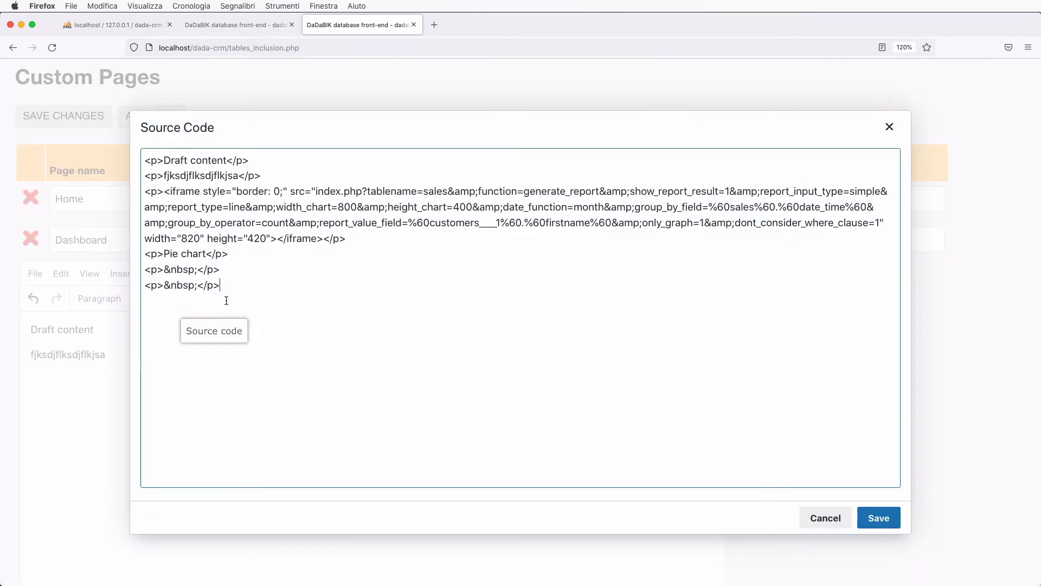
left_click(254, 406)
key("Return")
key("Return")
type("<iframe src=\"http://localhost/dada-crm/index.php?tablename=sales&function=generate_report&show_report_result=1&report_input_type=simple&report_type=pie&width_chart=400&height_chart=400&date_function=&group_by_field=%60sales%60.%60creator%60&group_by_operator=percentage&report_value_field=%60customers___1%60.%60firstname%60&only_graph=1&dont_consider_where_clause=1\" style=\"border:0;\" width=\"420\" height=\"420\"></iframe>")
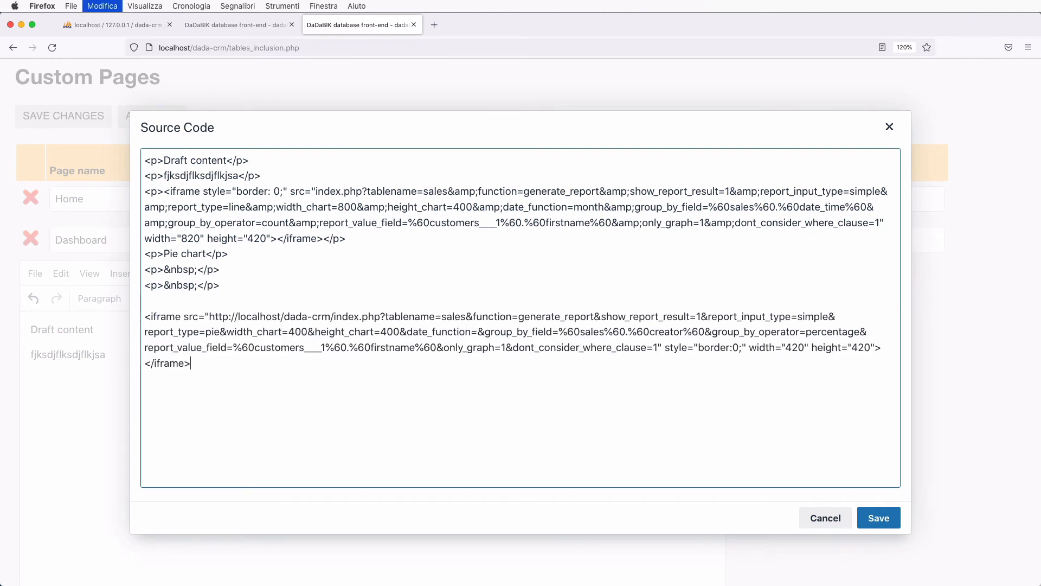
left_click(878, 518)
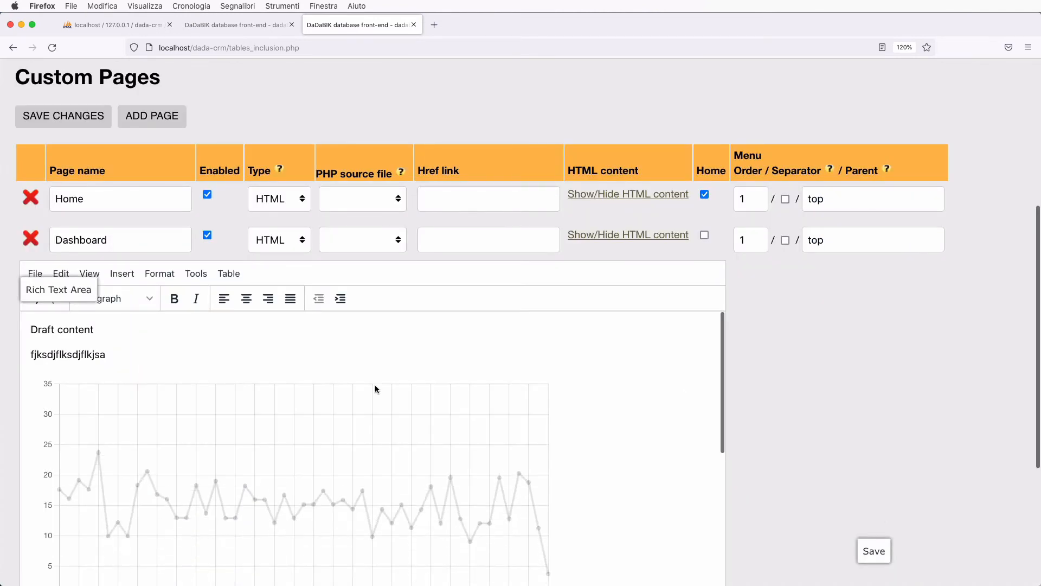
scroll(375, 385, "down", 5)
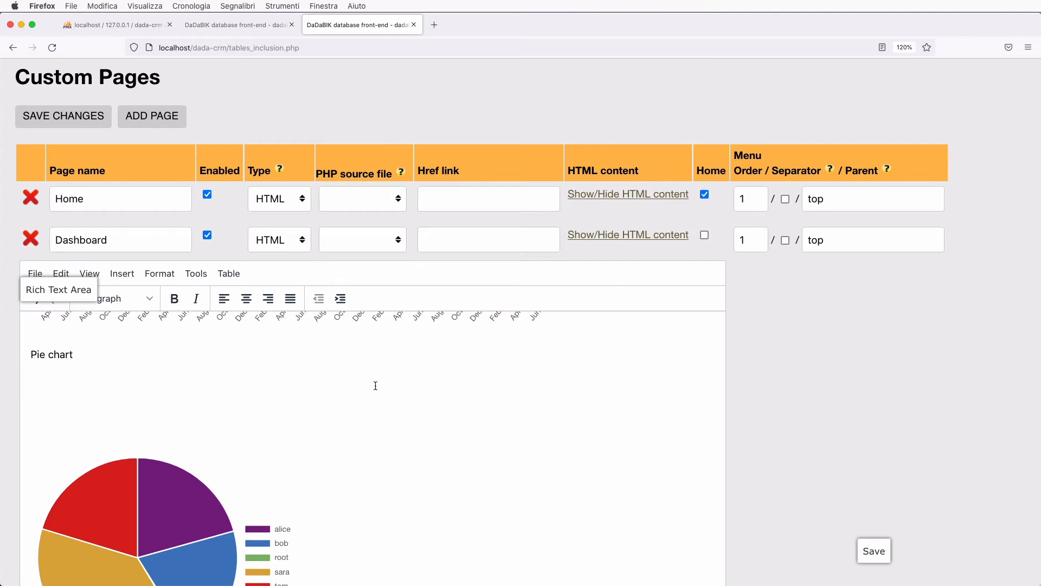
scroll(375, 385, "down", 3)
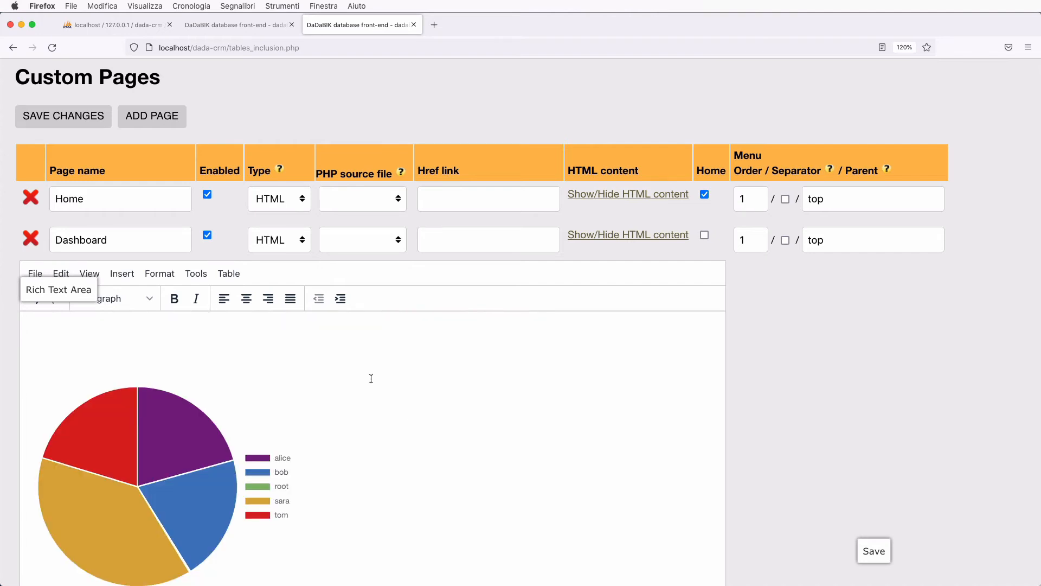
scroll(305, 171, "up", 5)
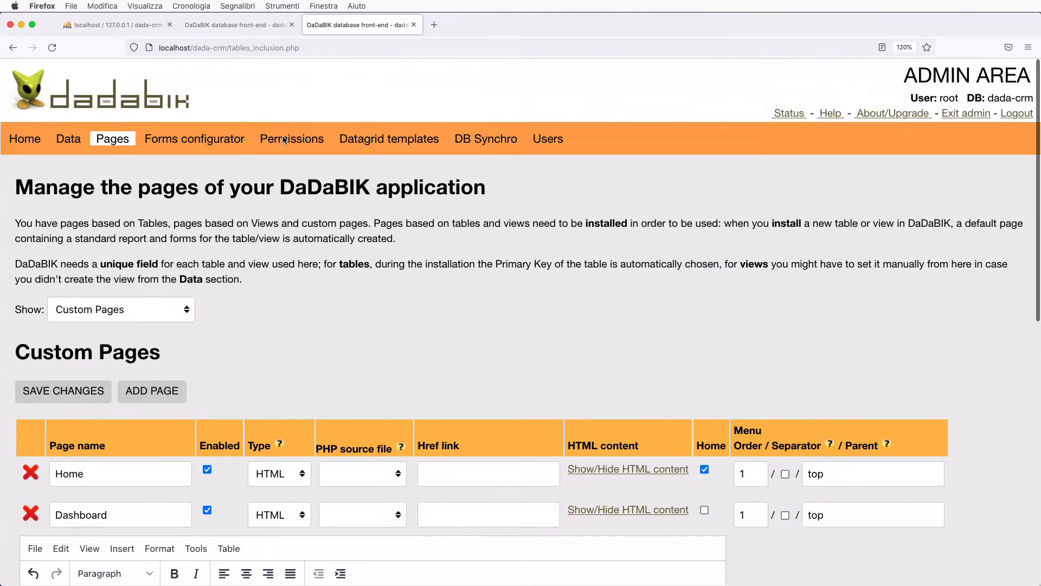
key("ctrl+shift+Tab")
scroll(266, 161, "up", 5)
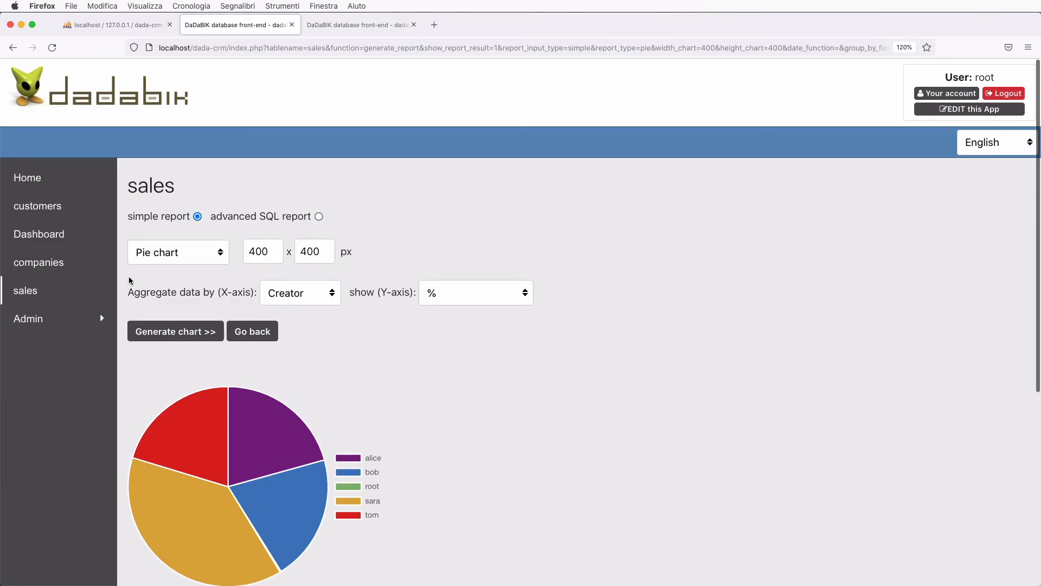
- Change the sales report to a bar chart showing the count per Creator
left_click(185, 257)
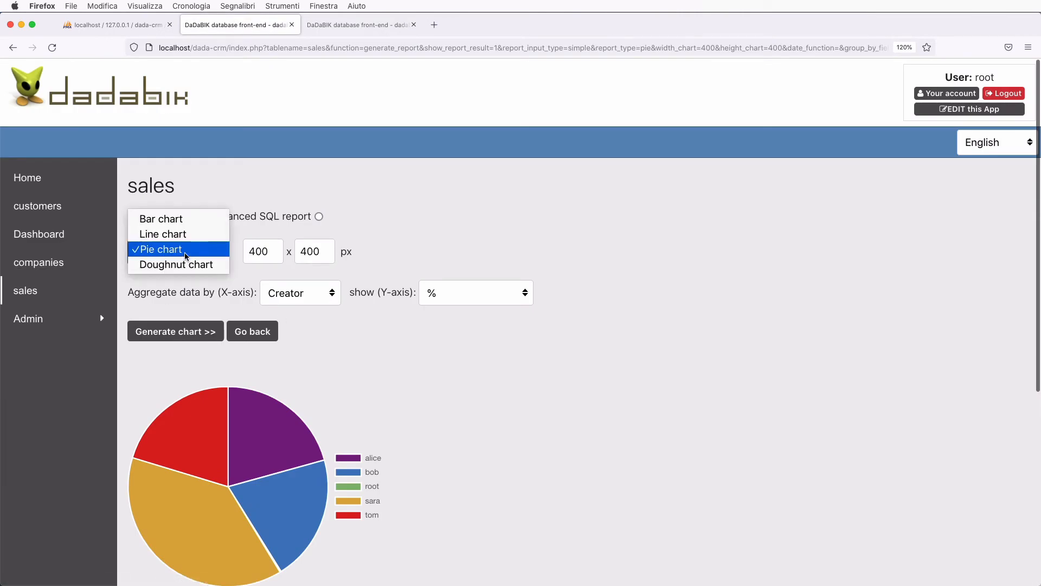
left_click(172, 220)
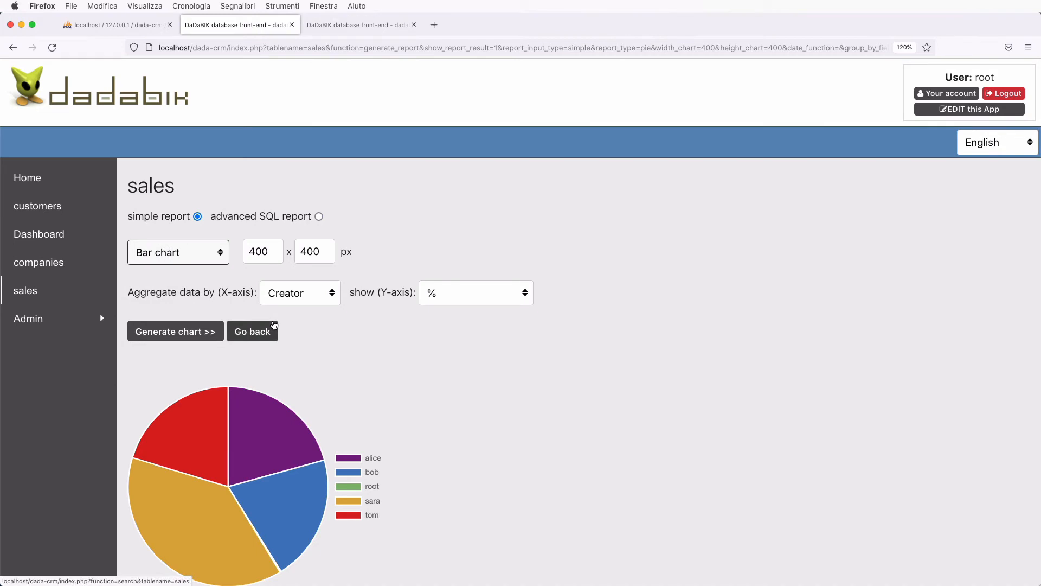
left_click(477, 293)
left_click(473, 303)
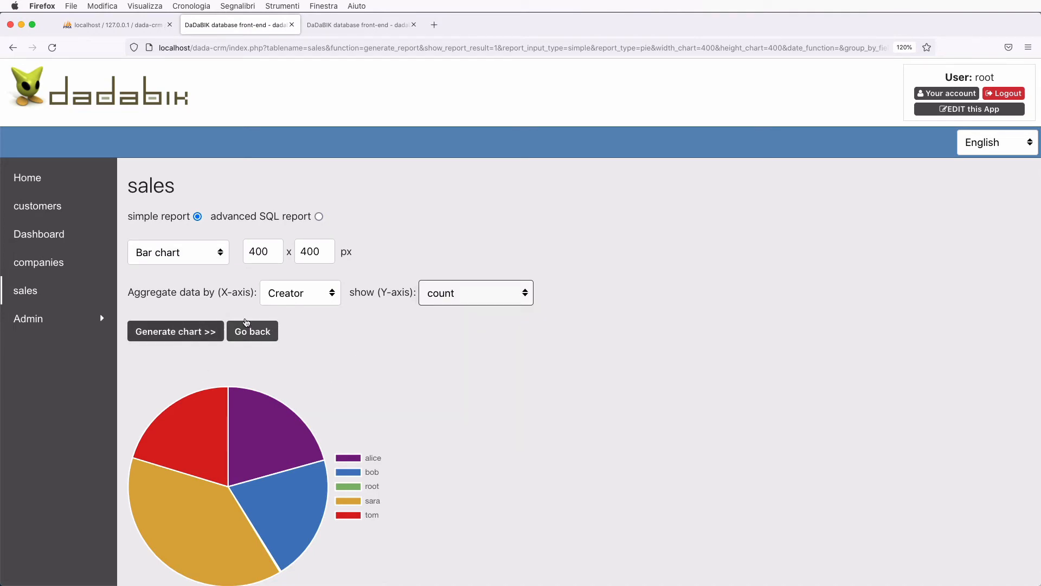
left_click(198, 337)
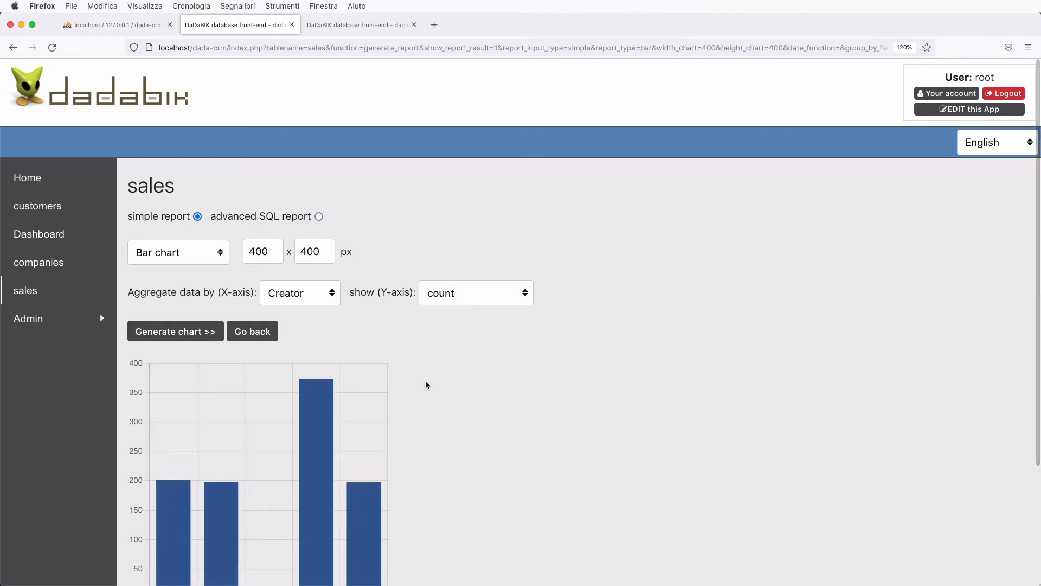
- Reveal and select the bar chart's iframe embed code
scroll(426, 384, "down", 4)
mouse_move(320, 342)
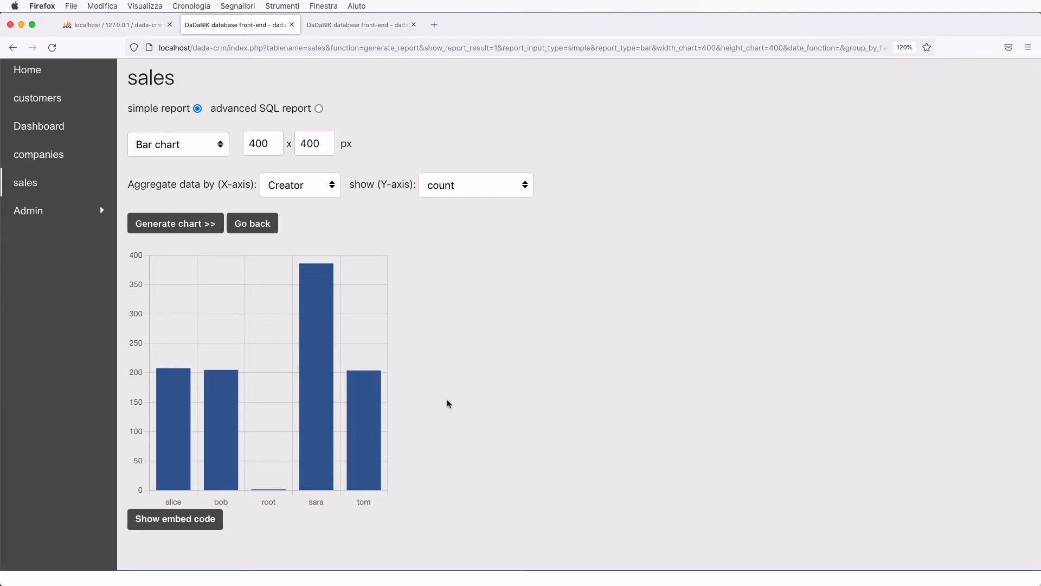
left_click(175, 519)
scroll(279, 503, "down", 5)
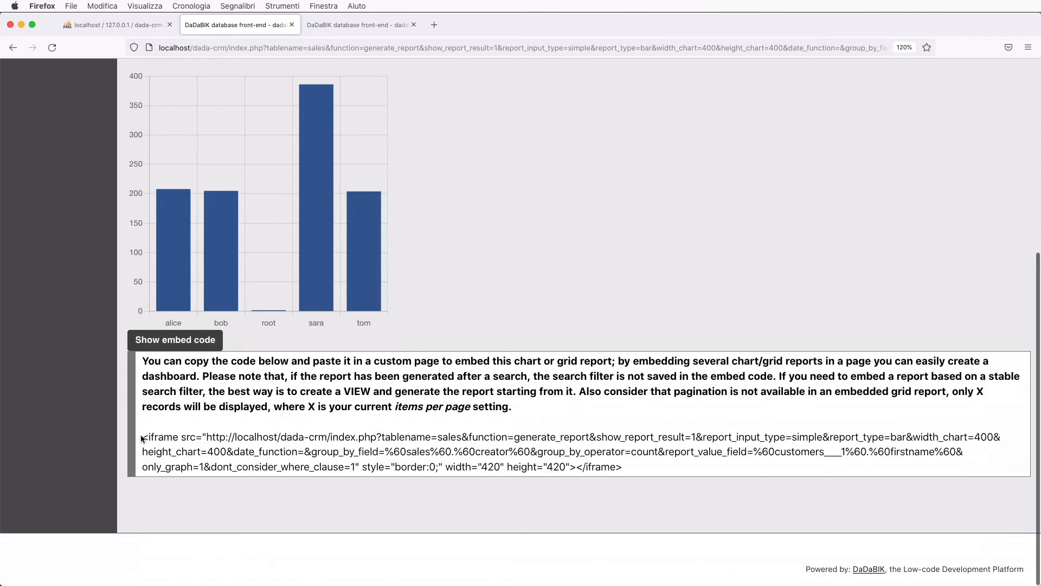
left_click_drag(141, 436, 702, 473)
key("super+c")
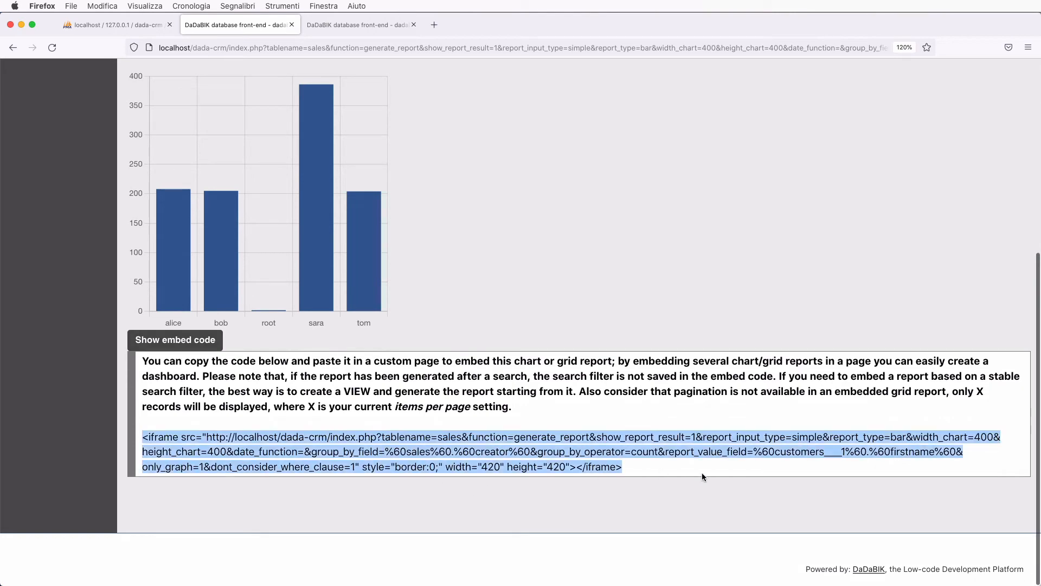
left_click(379, 32)
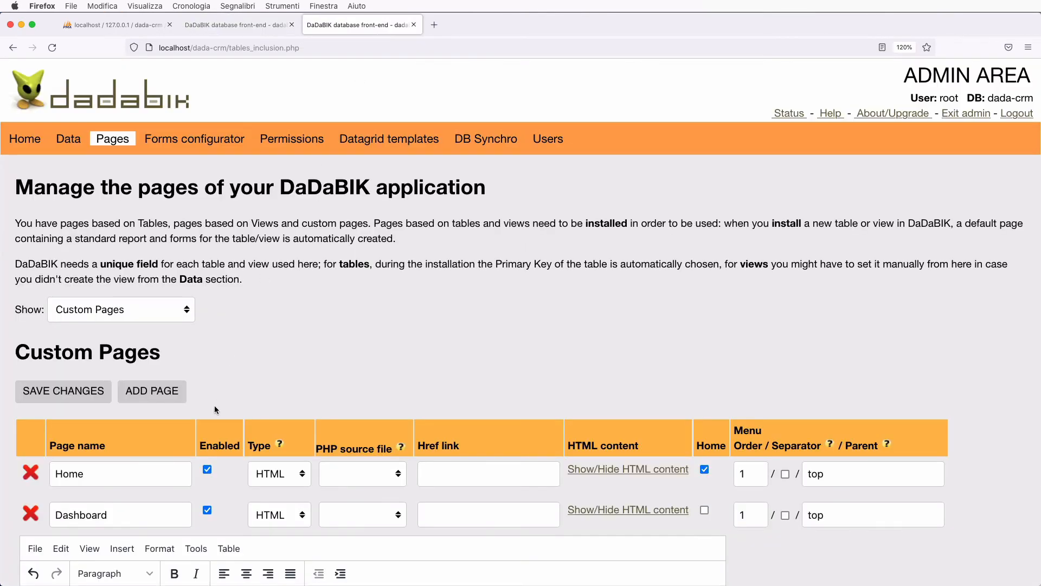
- Add a 'Barchart 1' caption below the pie chart in the Dashboard content
scroll(214, 409, "down", 10)
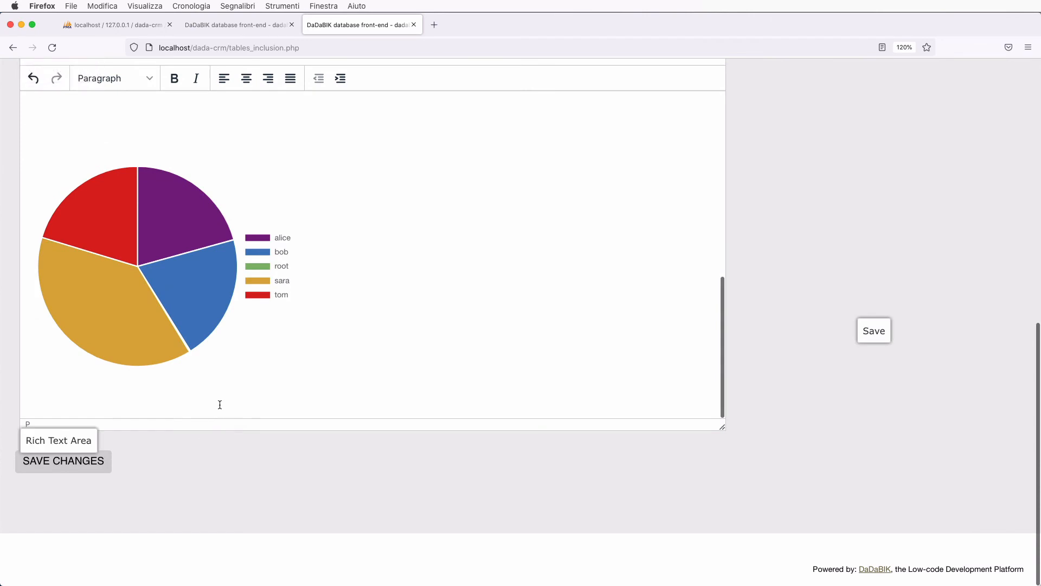
left_click(220, 404)
key("Return")
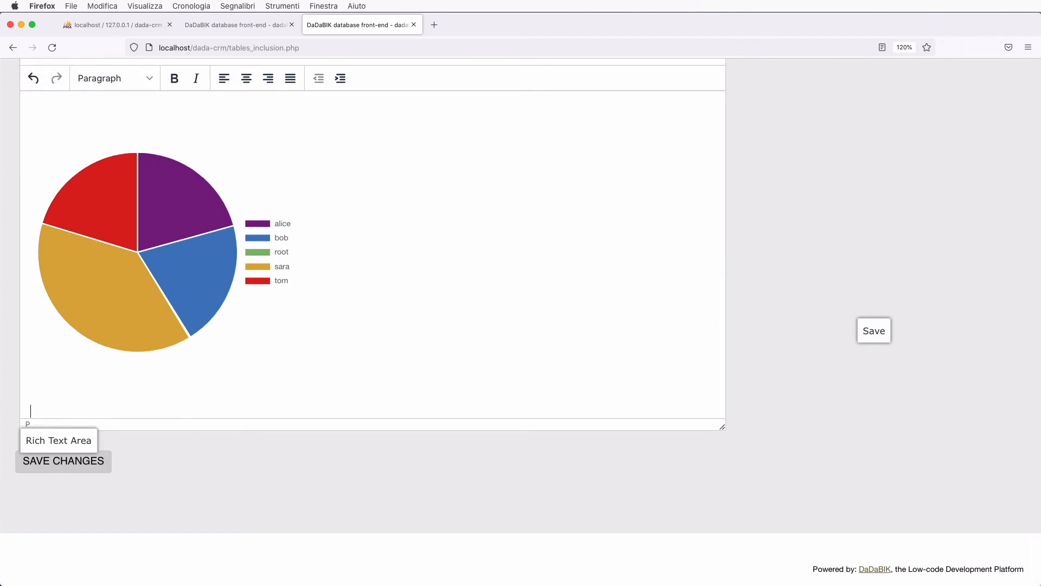
type("Barchart 1")
key("Return")
- Paste the count bar chart iframe at the end of the HTML source and save
scroll(242, 133, "up", 5)
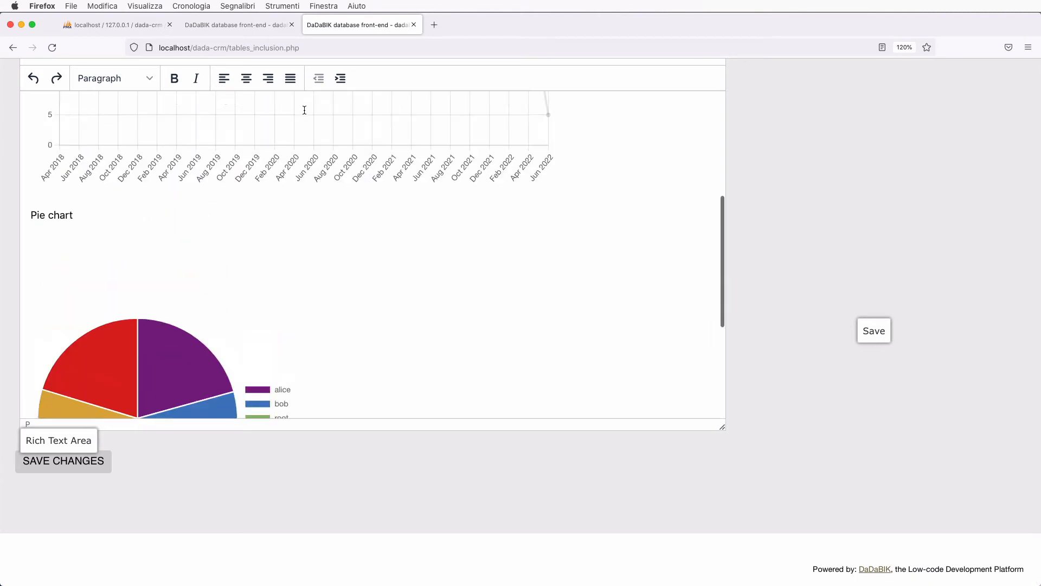
scroll(304, 110, "up", 10)
left_click(196, 229)
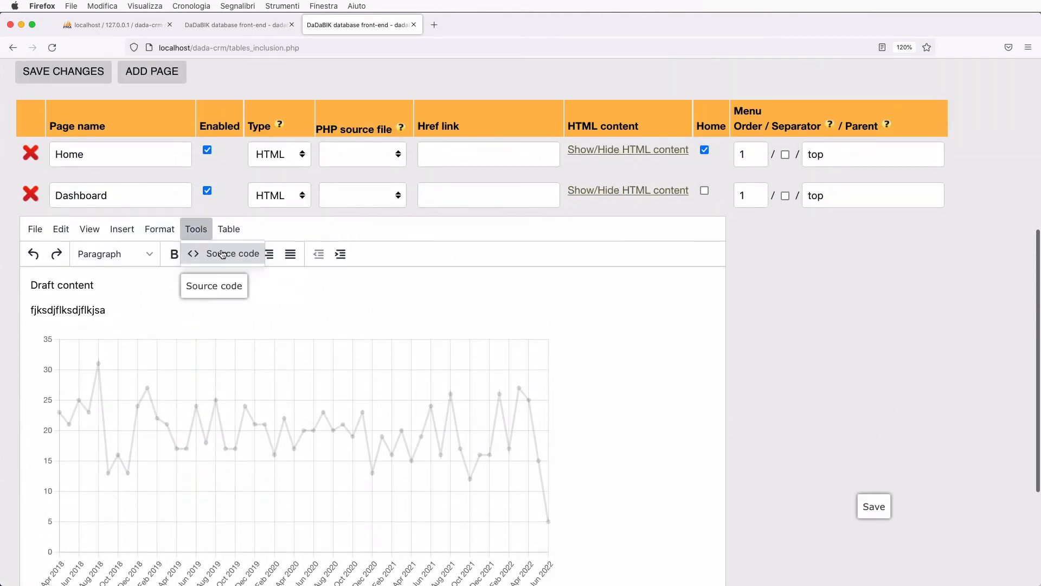
left_click(223, 255)
left_click(234, 404)
key("super+v")
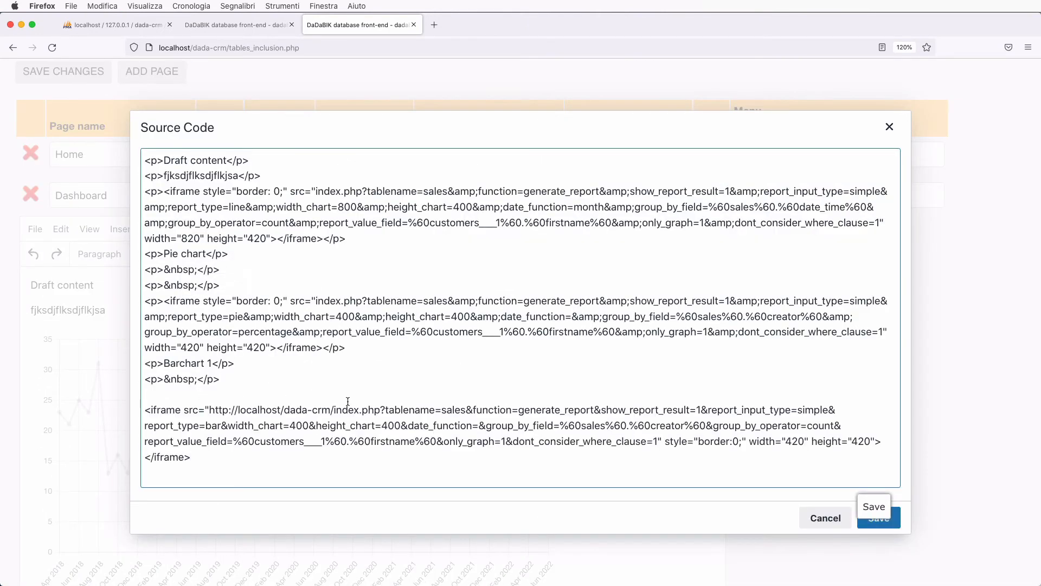
left_click(879, 520)
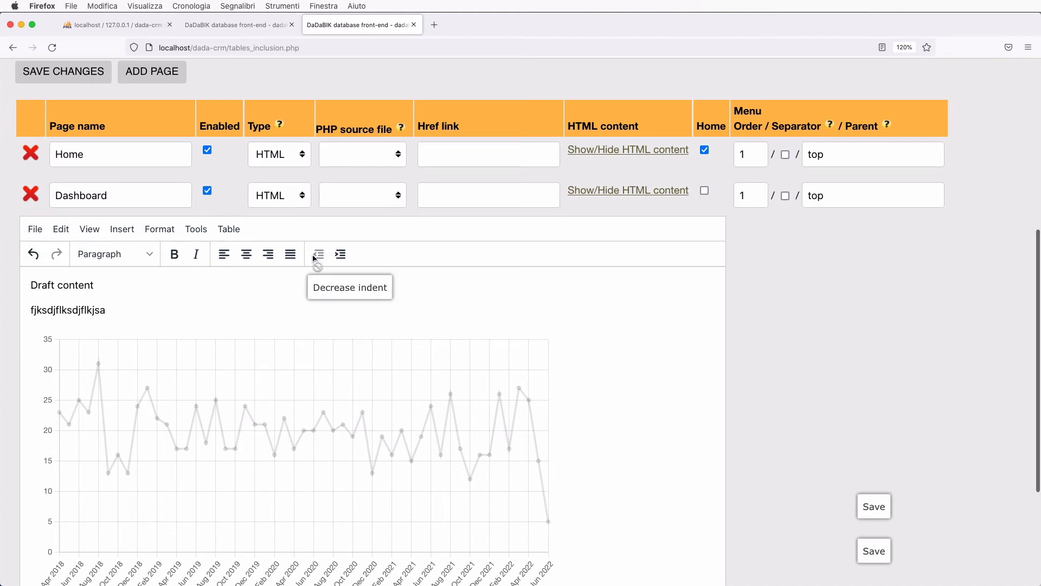
scroll(313, 354, "down", 10)
scroll(313, 355, "down", 10)
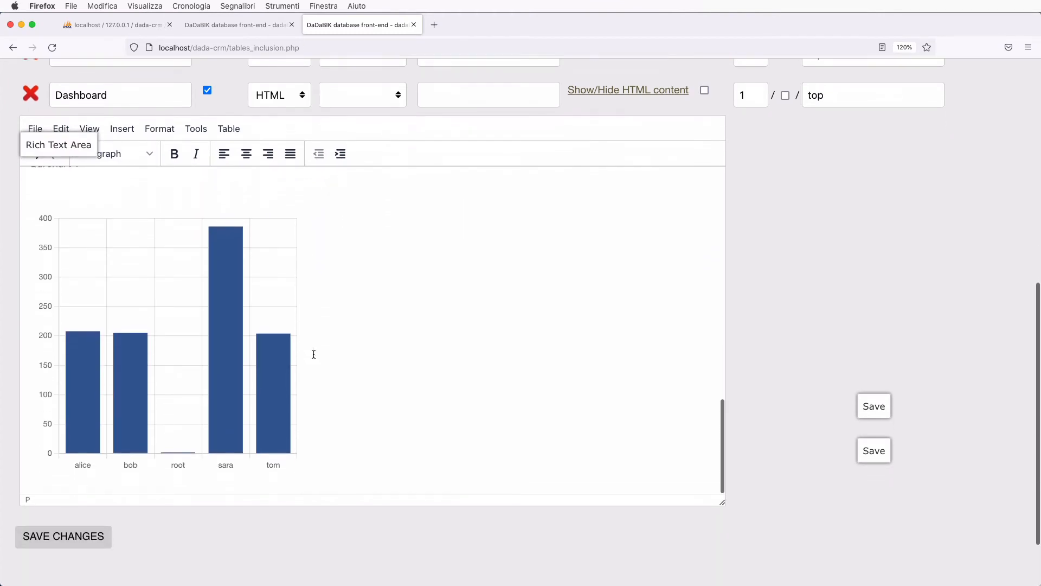
left_click(253, 27)
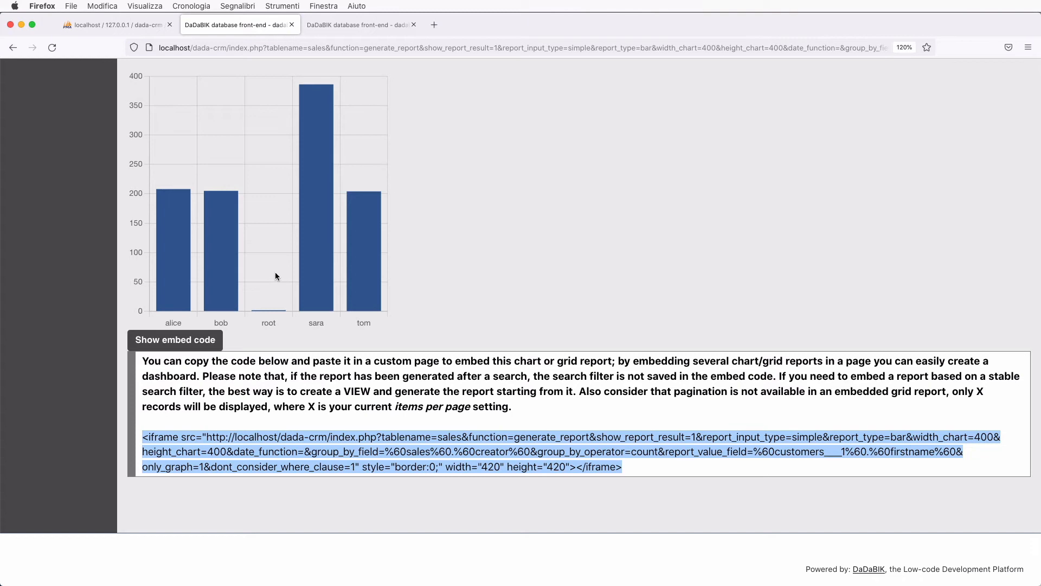
- Regenerate the bar chart to show the sum of Amount per Creator
scroll(275, 276, "up", 5)
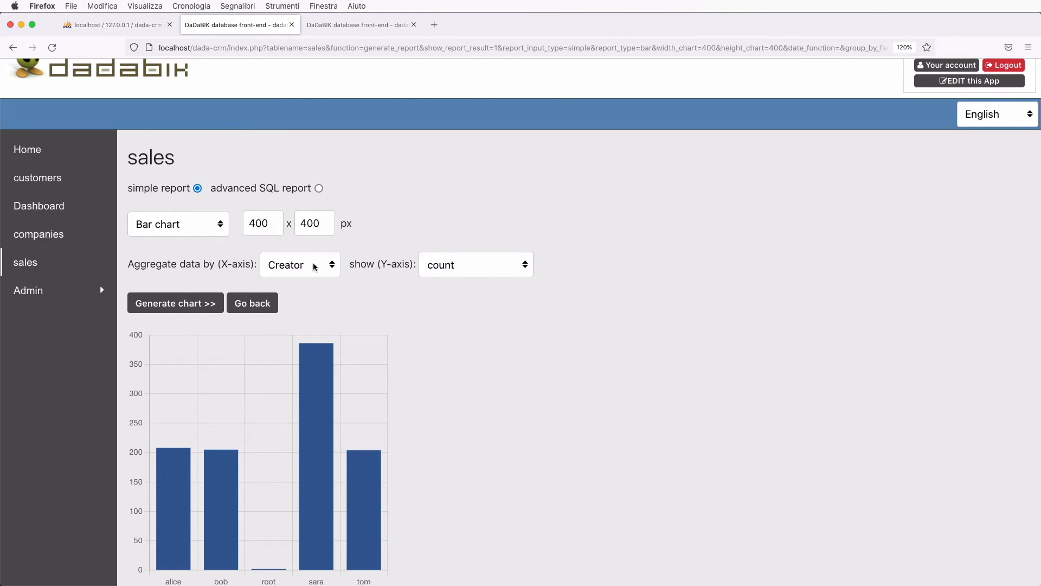
left_click(457, 272)
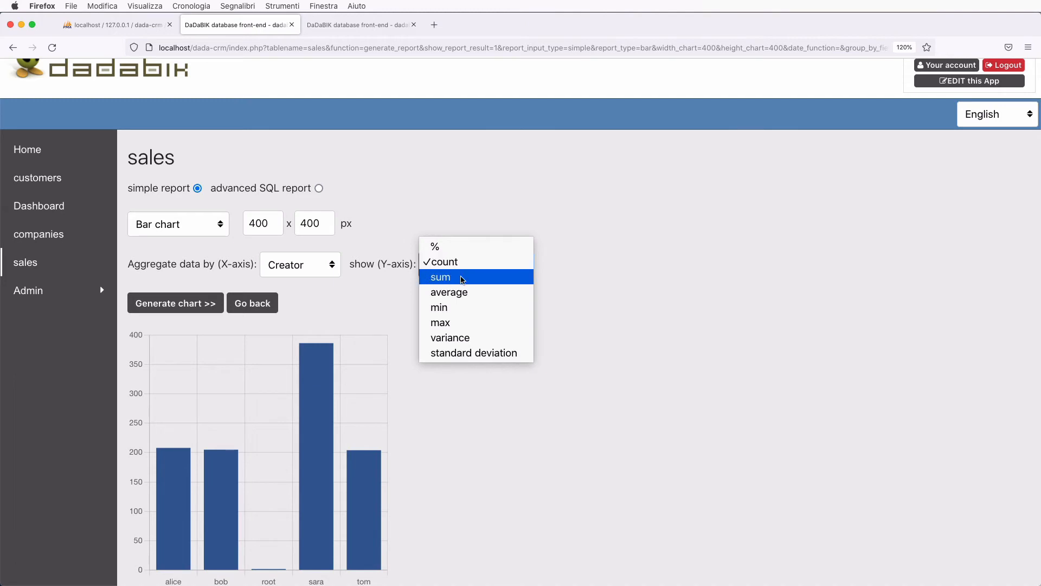
left_click(462, 279)
left_click(618, 268)
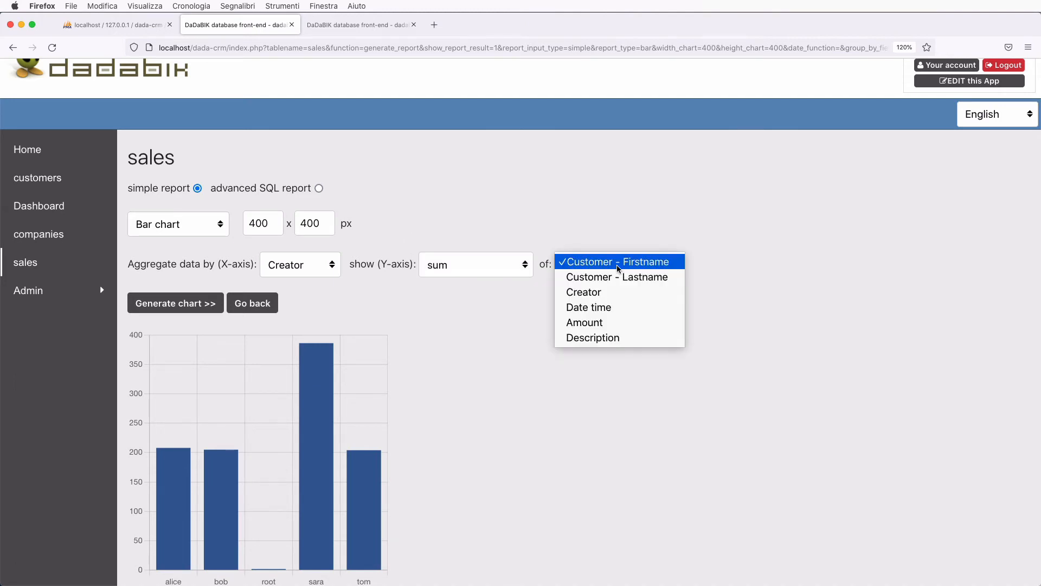
left_click(618, 322)
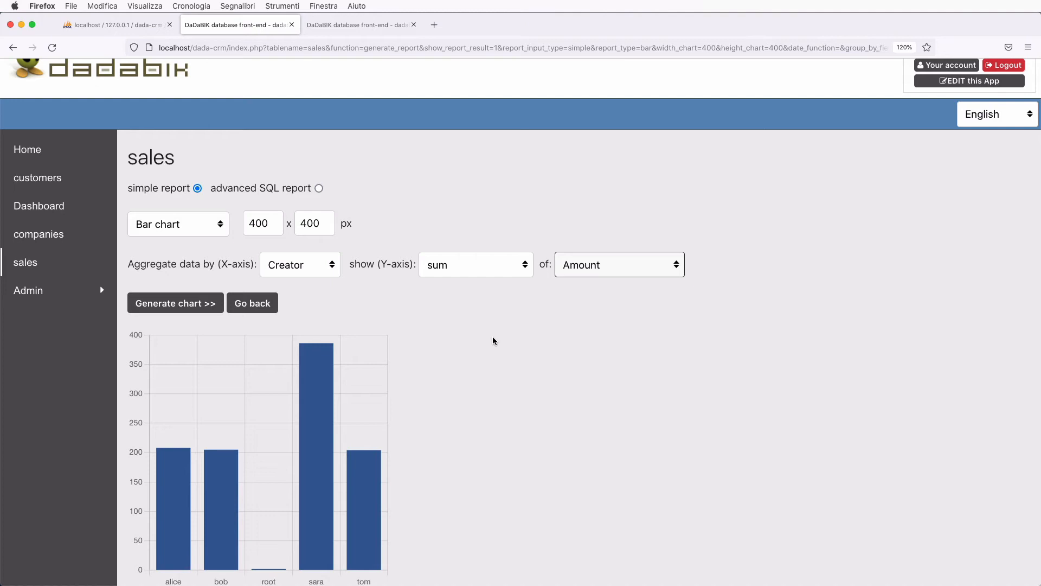
left_click(165, 308)
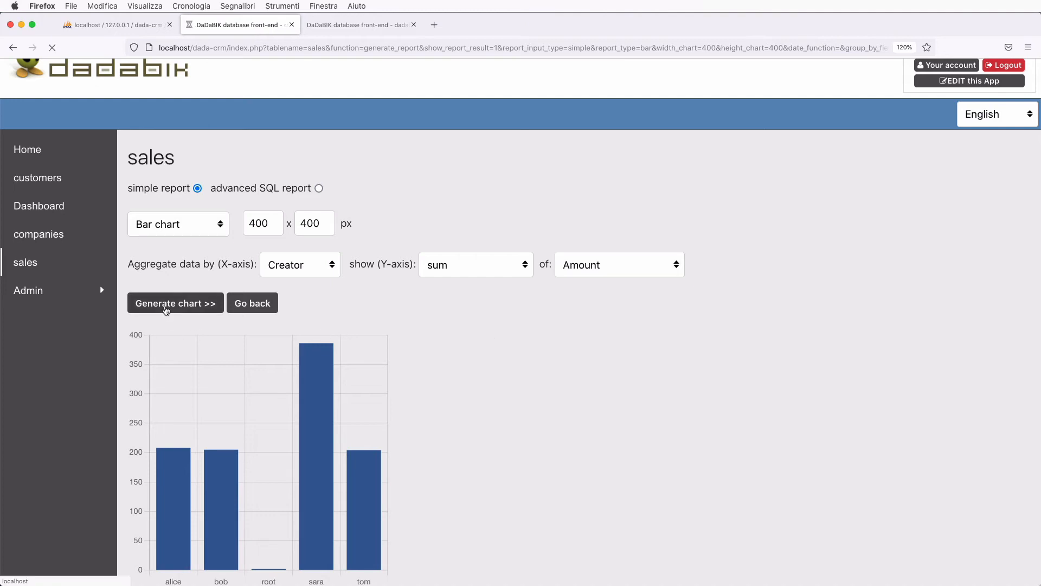
- Reveal and copy the sum chart's iframe embed code
scroll(525, 388, "down", 5)
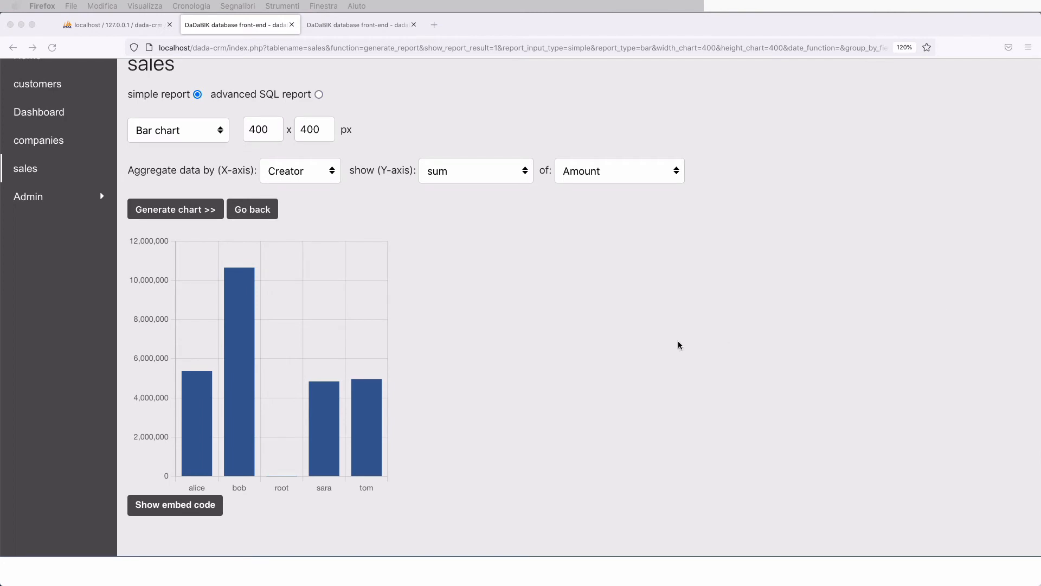
scroll(597, 339, "down", 1)
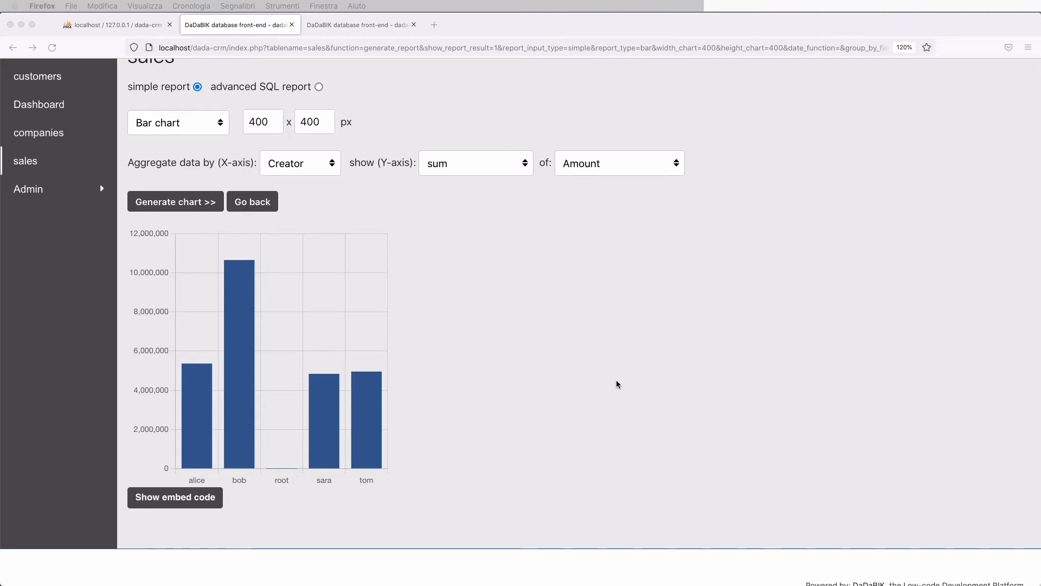
left_click(173, 501)
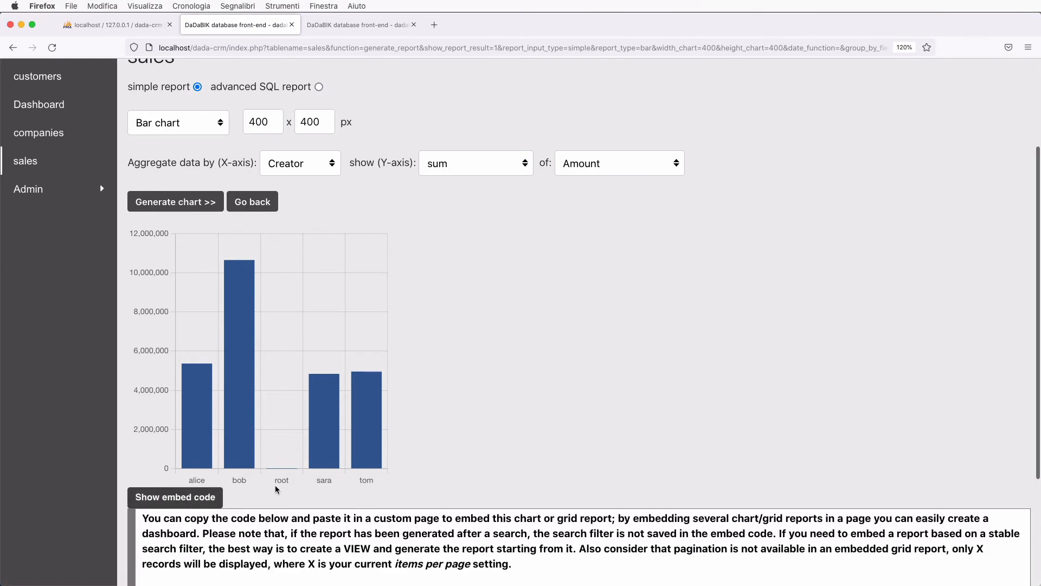
scroll(246, 487, "down", 3)
left_click_drag(142, 437, 600, 475)
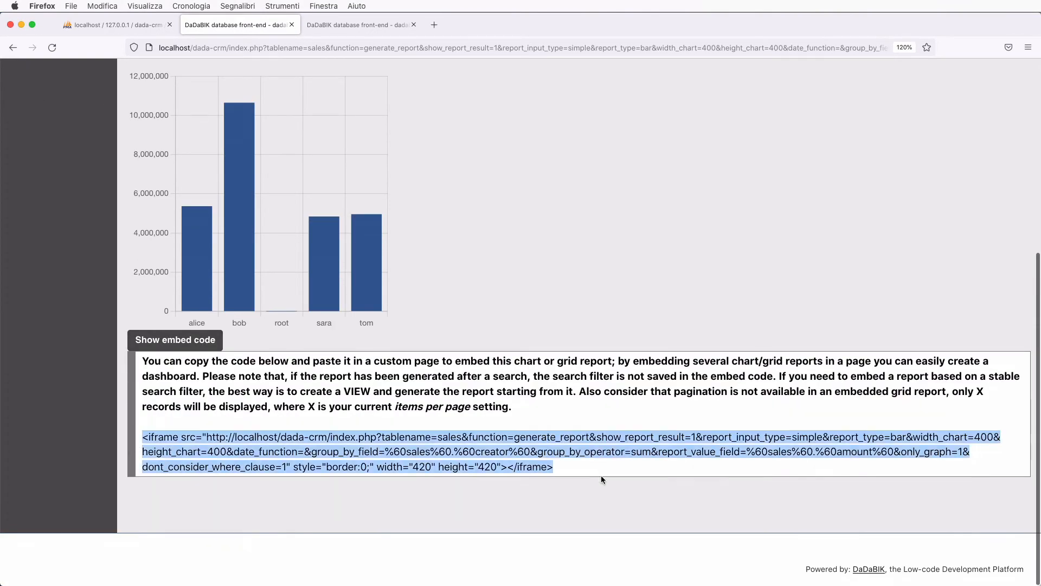
key("super+c")
left_click(351, 25)
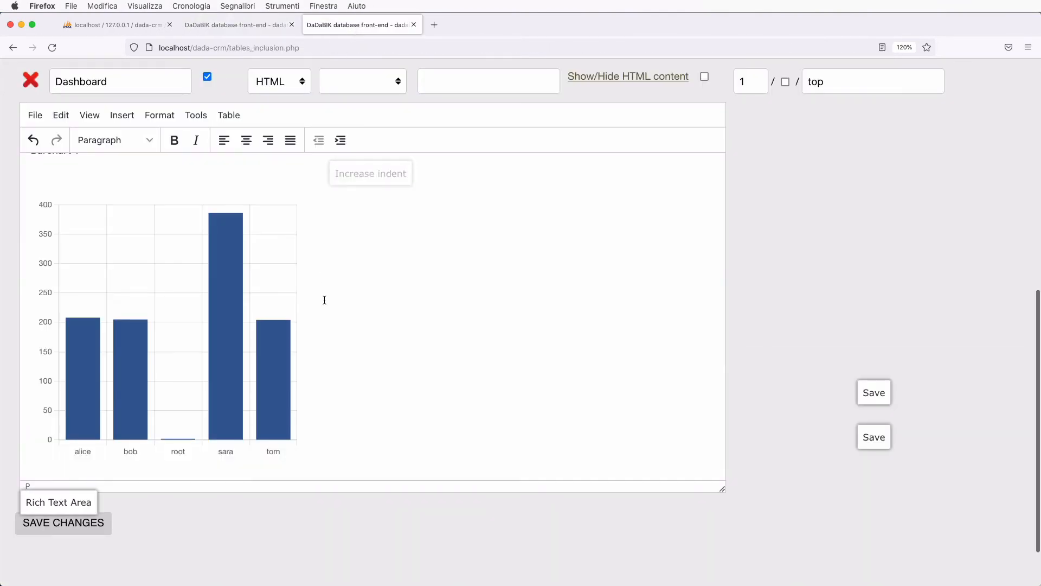
- Add a 'Barchart 2' caption and the sum-of-Amount chart iframe to the Dashboard source code
scroll(320, 293, "down", 2)
scroll(316, 276, "up", 5)
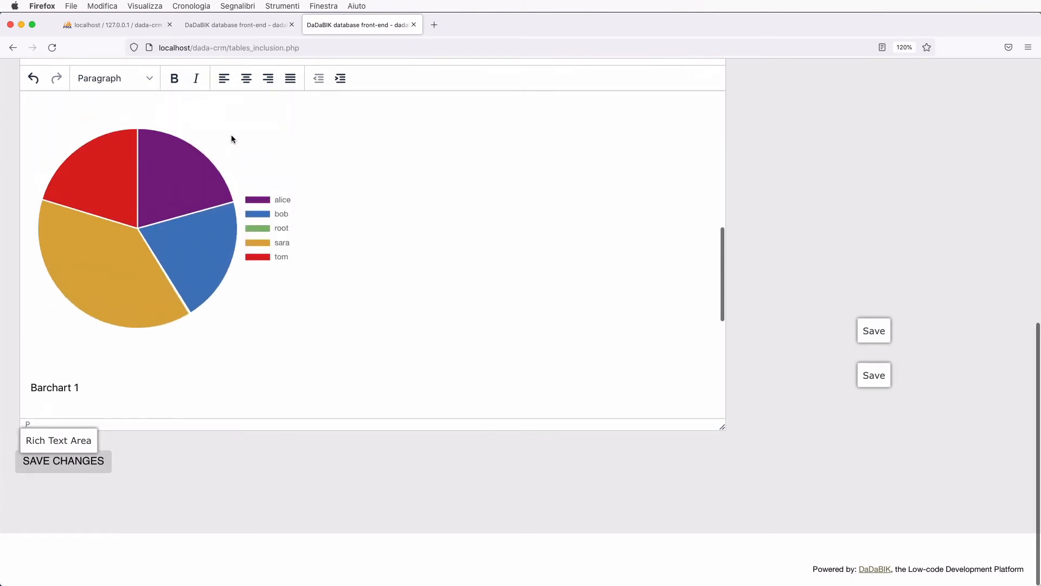
scroll(232, 132, "up", 10)
scroll(235, 138, "down", 2)
scroll(235, 138, "down", 7)
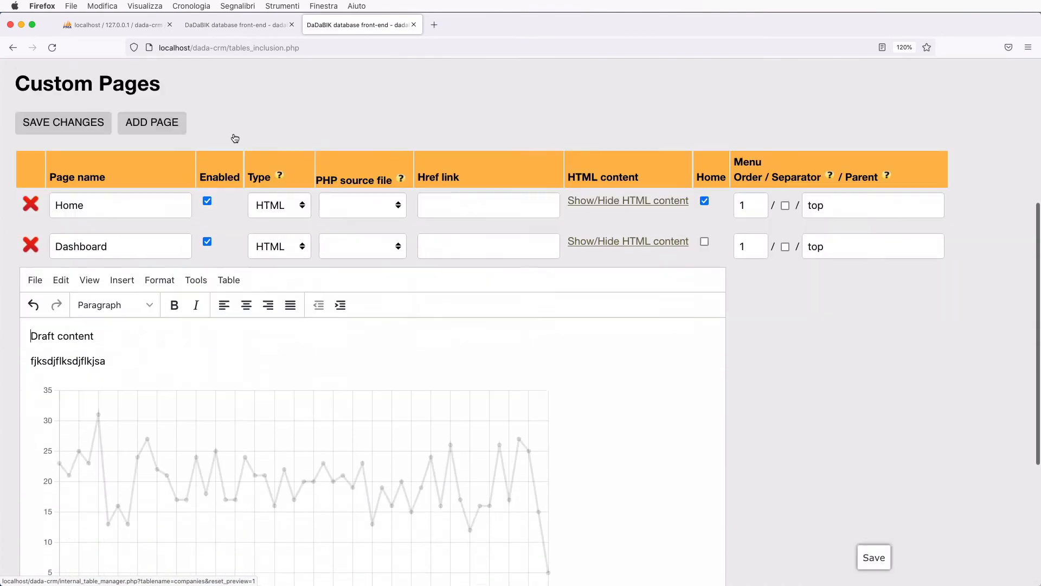
left_click(195, 222)
left_click(215, 248)
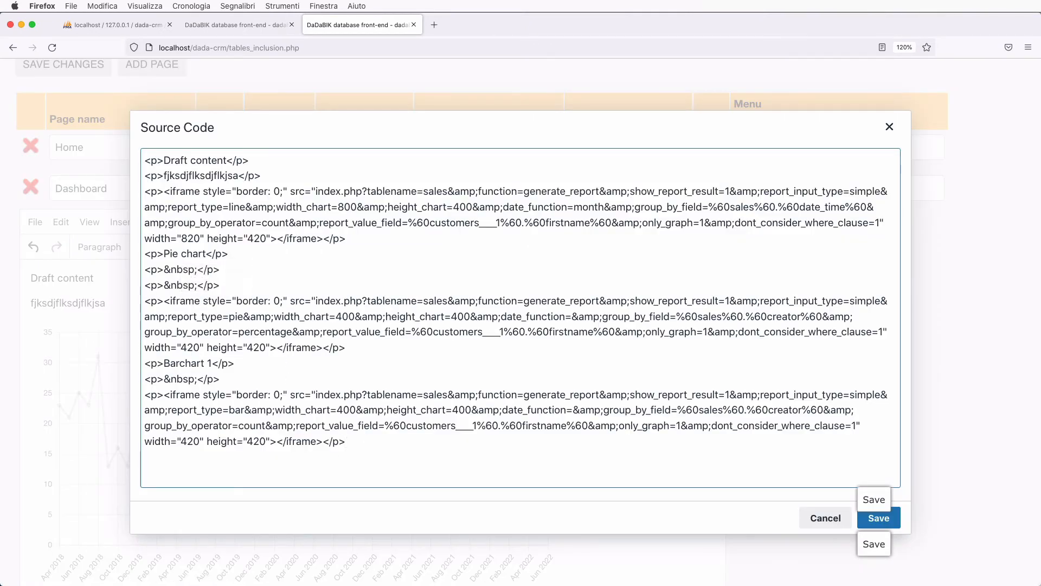
type("Barchart 2")
key("Return")
key("Return")
key("super+v")
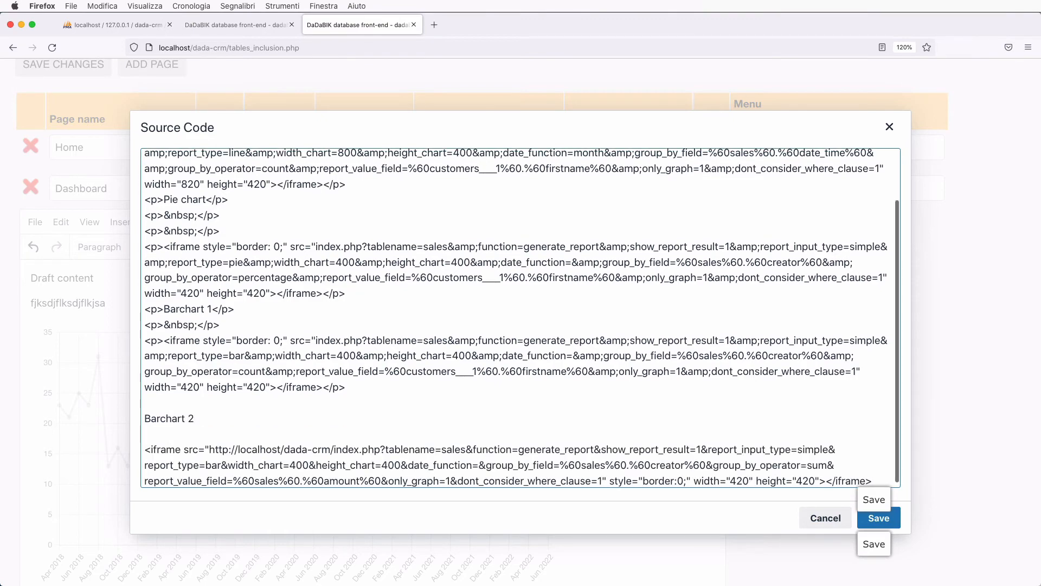
left_click(263, 25)
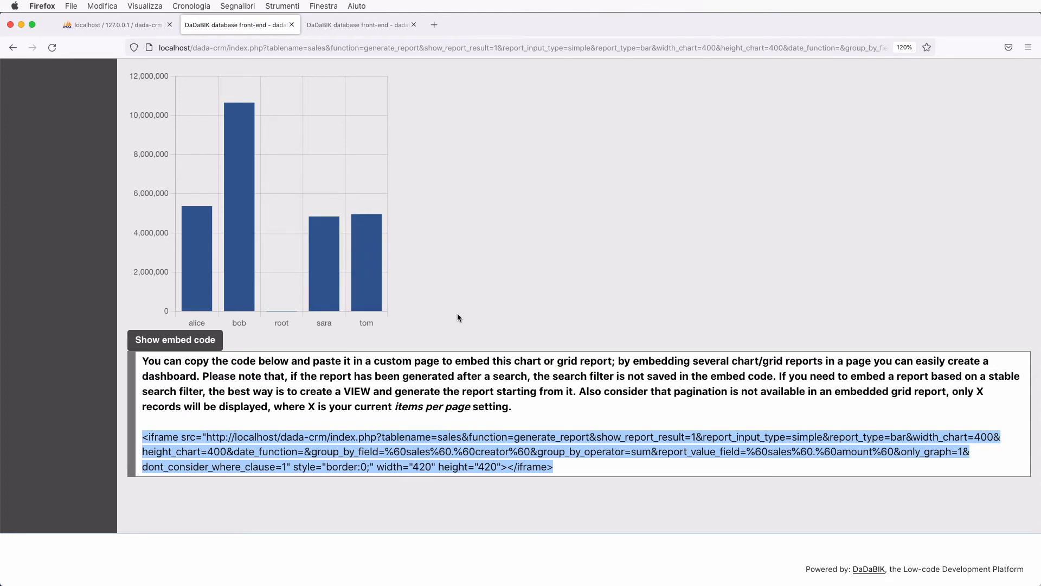
scroll(457, 318, "up", 4)
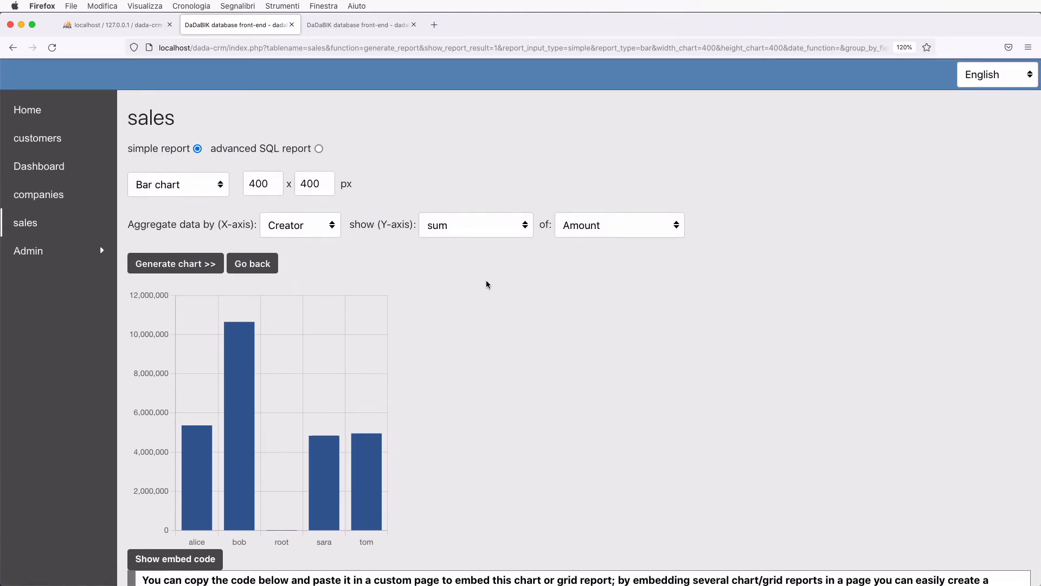
- Switch the chart to average Amount per Creator and copy its iframe embed code
left_click(470, 232)
left_click(471, 239)
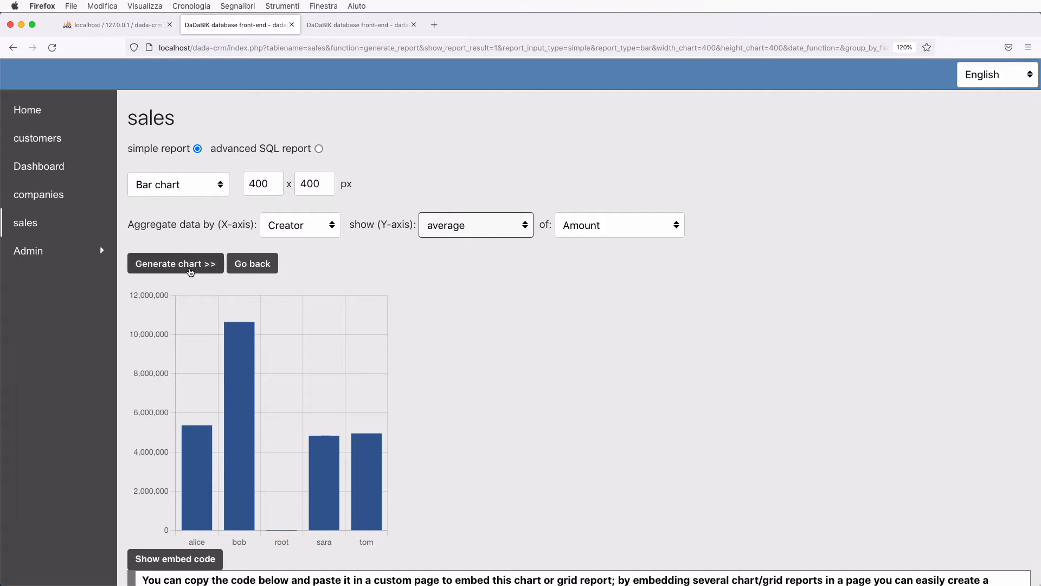
left_click(190, 272)
scroll(458, 407, "down", 3)
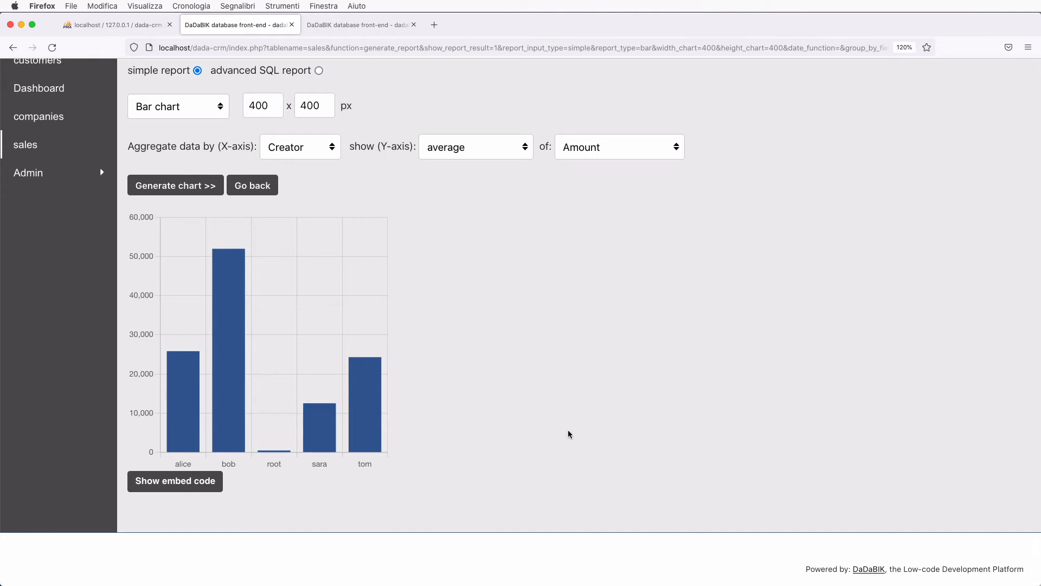
left_click(175, 480)
scroll(274, 303, "down", 5)
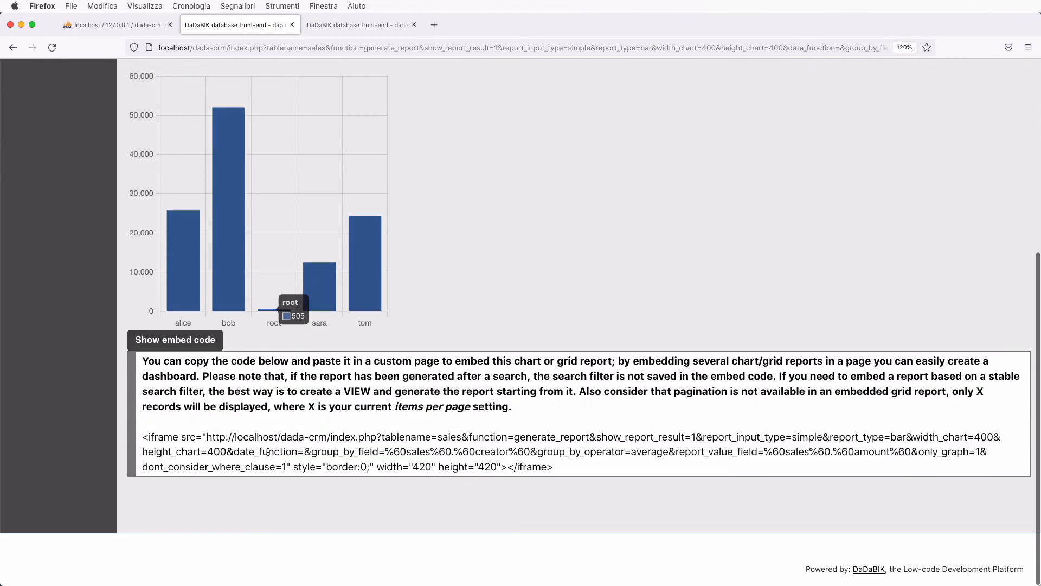
left_click_drag(137, 441, 601, 464)
key("super+c")
- Paste the average chart iframe under a 'Barchart 3' caption in the Dashboard source code
left_click(363, 25)
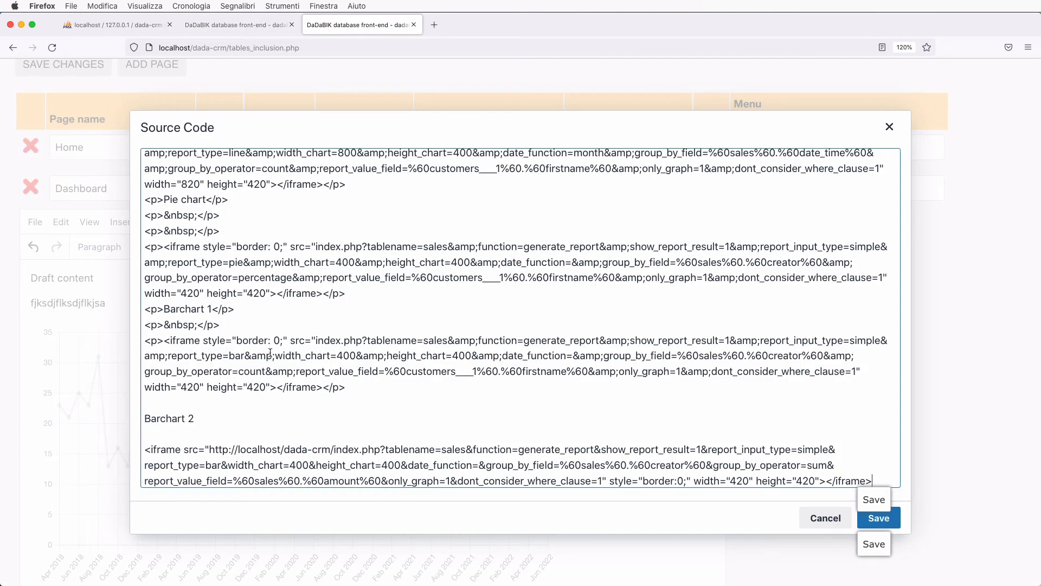
left_click(875, 477)
key("Return")
key("Return")
type("B")
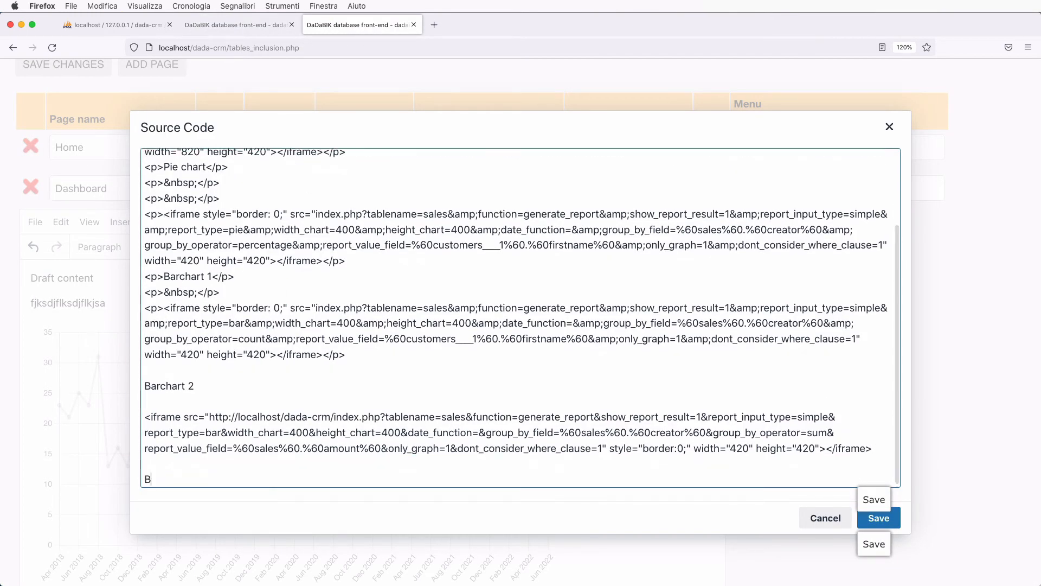
type("archart 3")
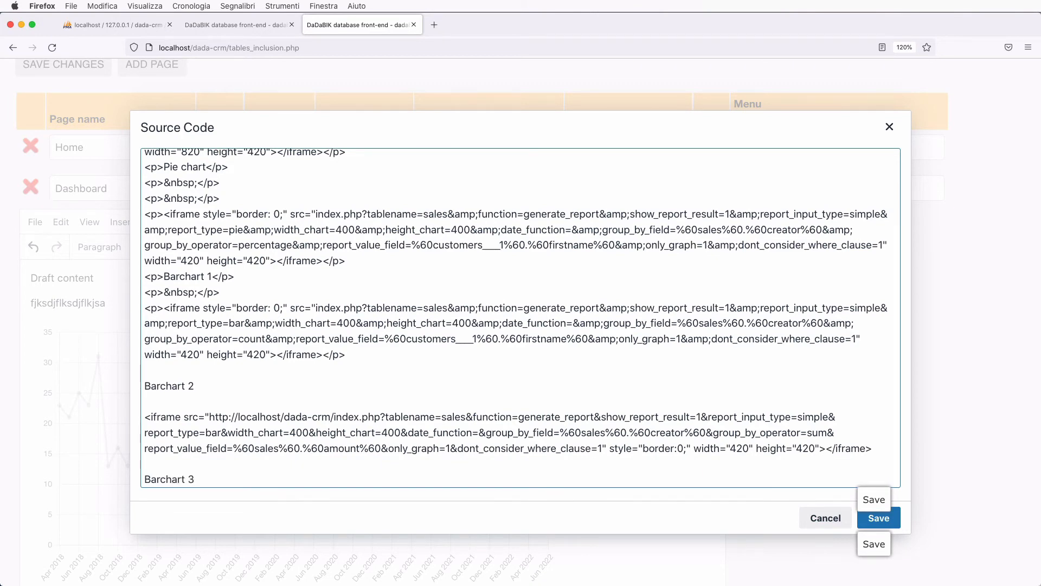
key("Return")
key("Return")
key("ctrl+v")
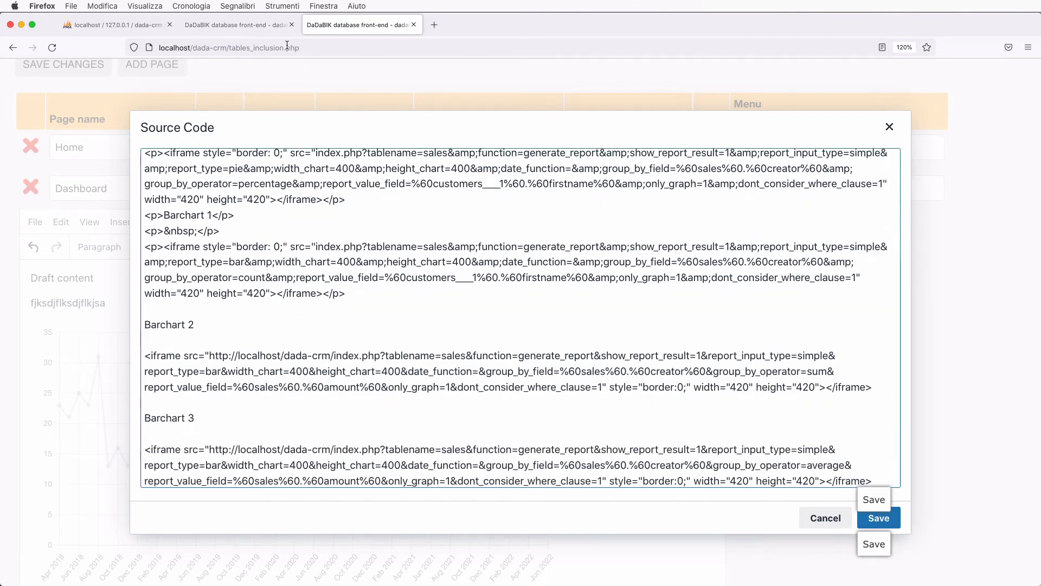
left_click(267, 30)
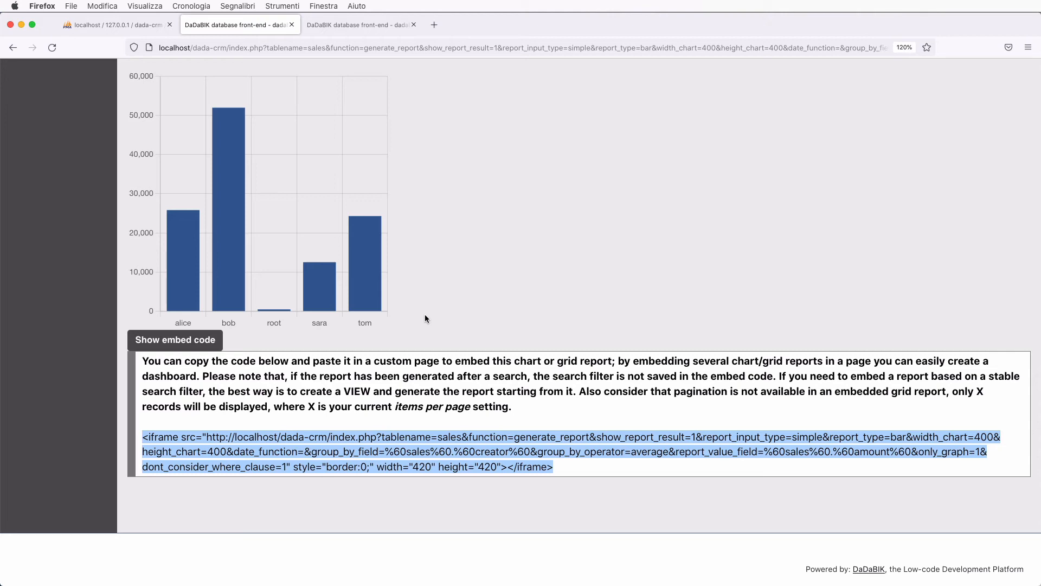
- Start a sales pivot aggregated by Creator with a count column
scroll(457, 270, "up", 5)
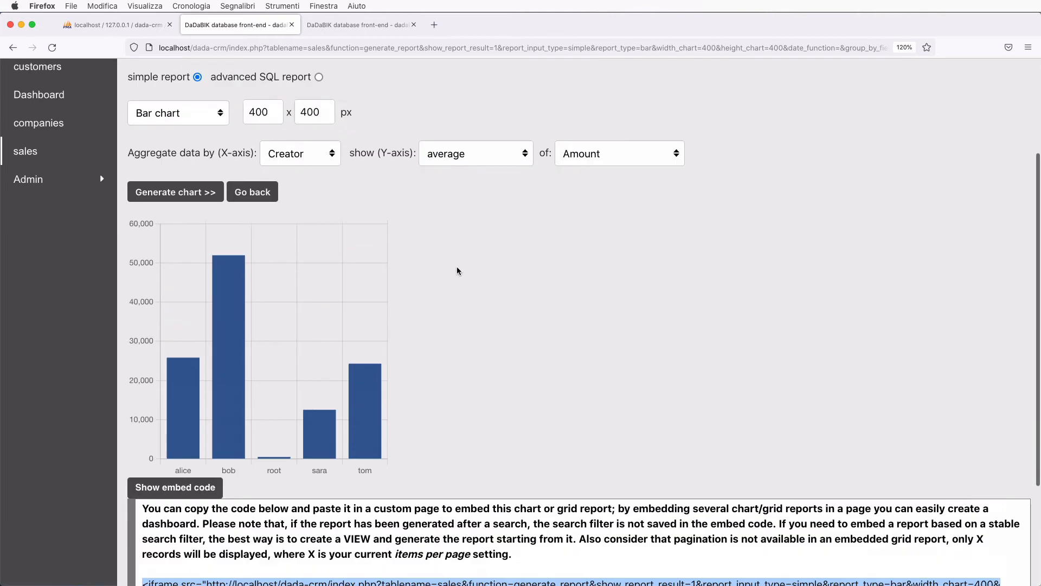
left_click(30, 291)
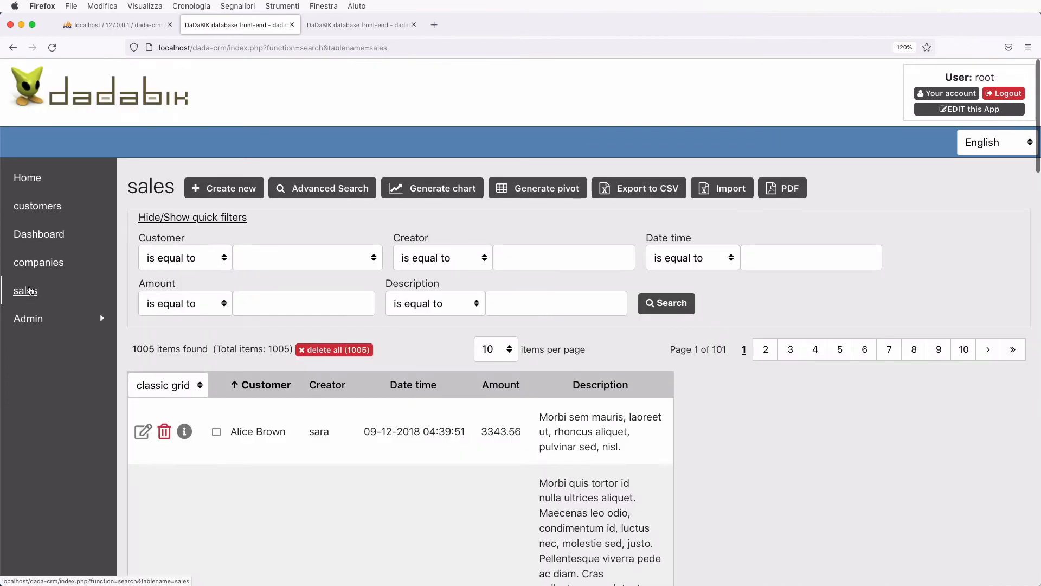
left_click(548, 194)
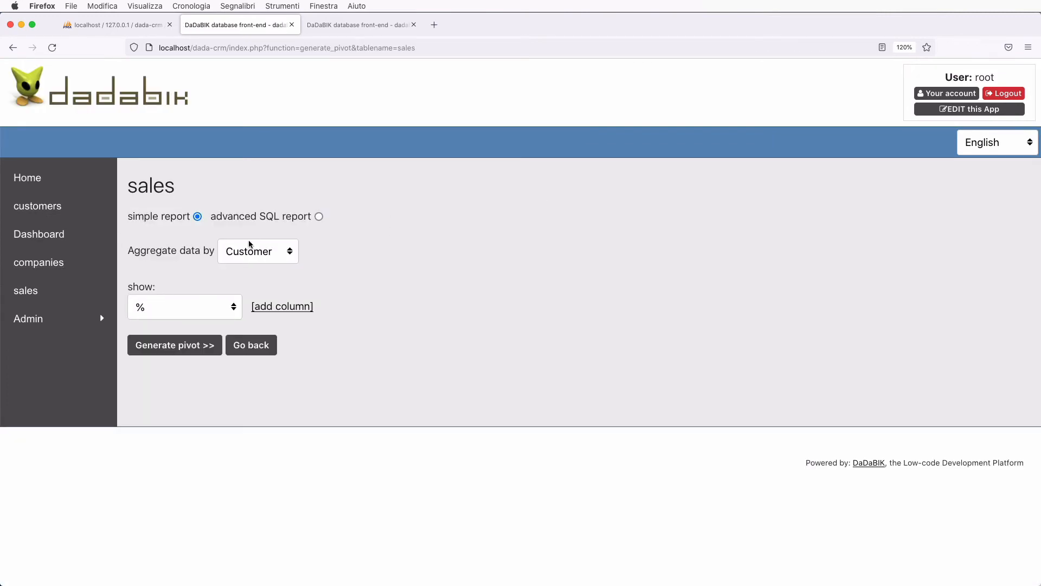
left_click(264, 262)
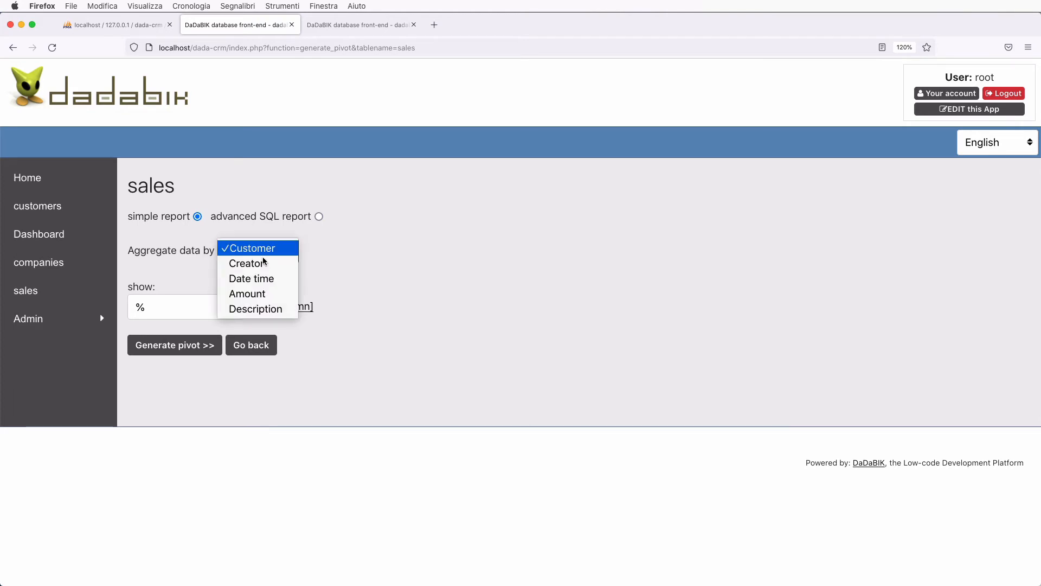
left_click(264, 262)
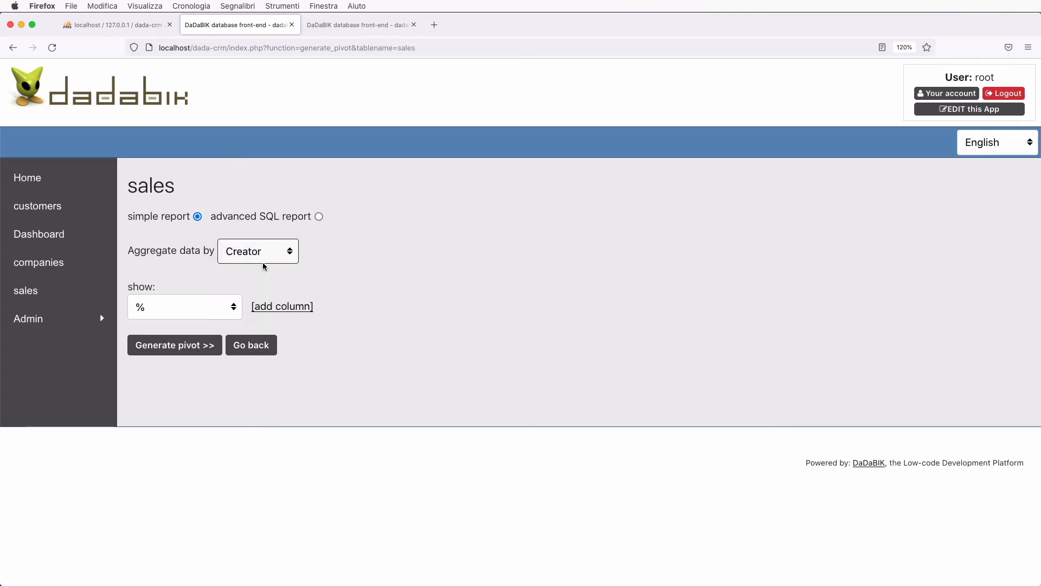
left_click(216, 311)
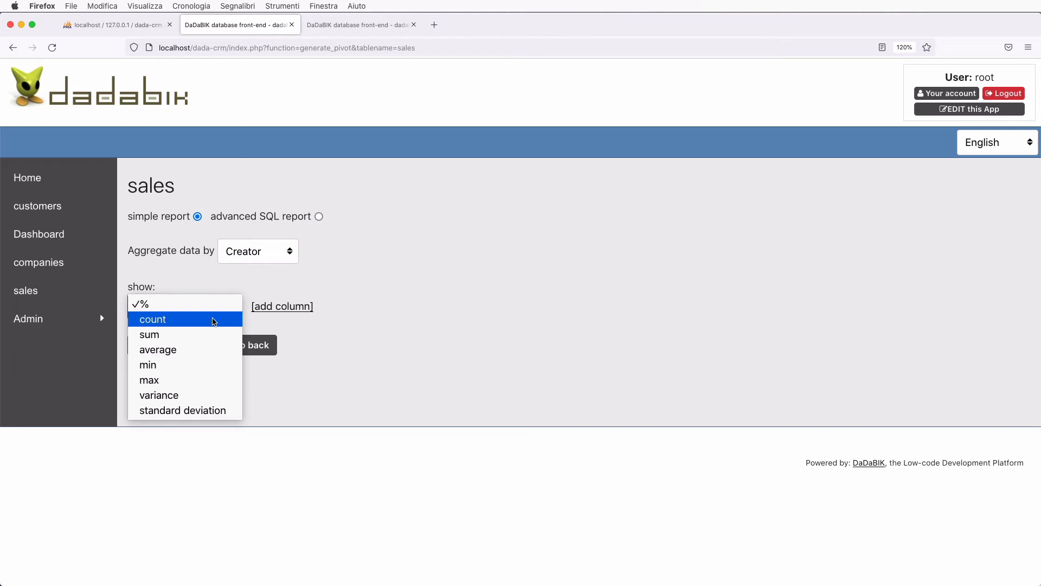
left_click(214, 319)
- Add pivot columns for the sum and the average of Amount
left_click(280, 312)
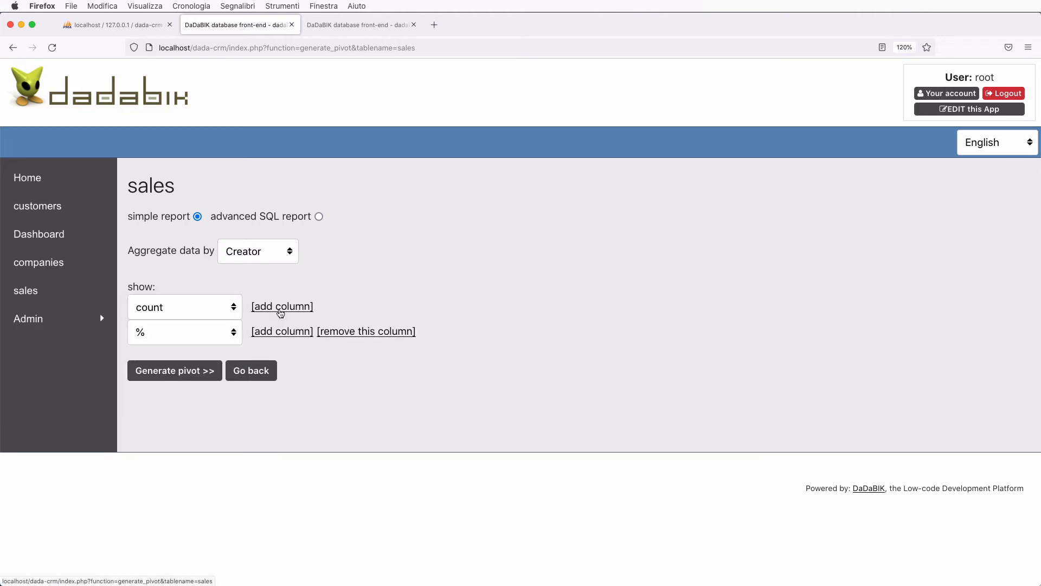
left_click(189, 336)
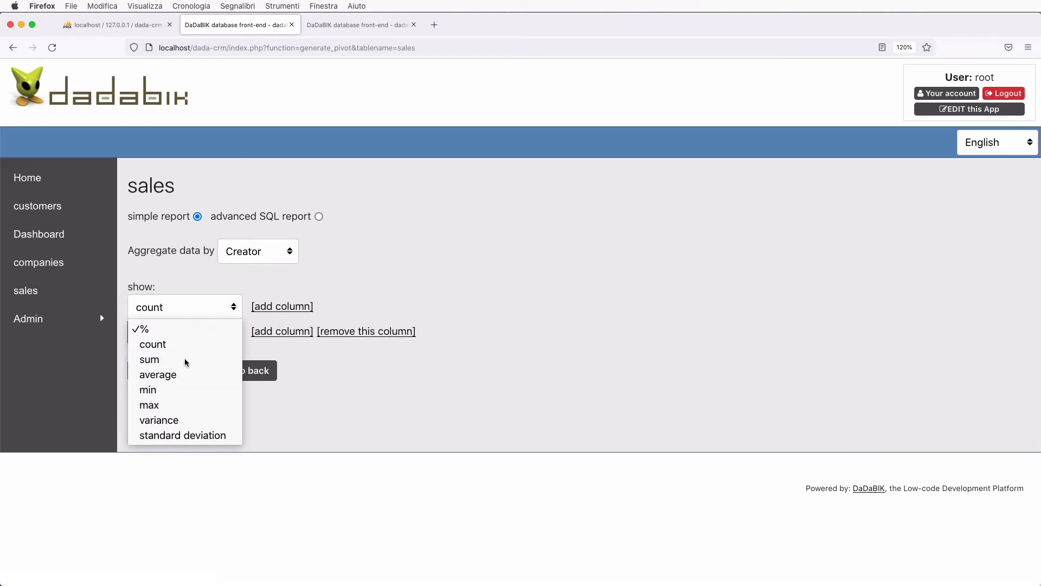
left_click(187, 359)
left_click(319, 333)
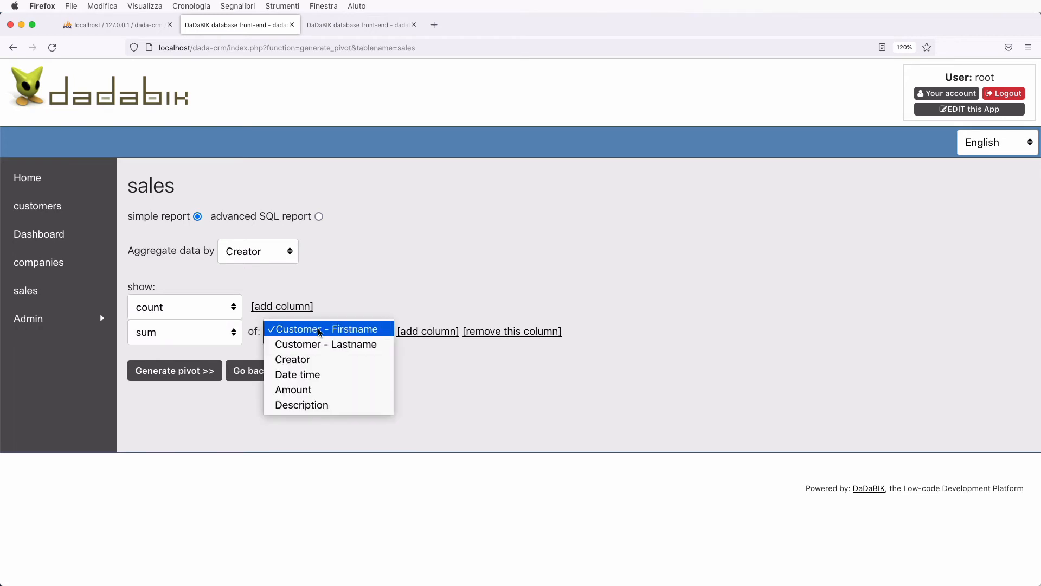
left_click(330, 390)
left_click(420, 332)
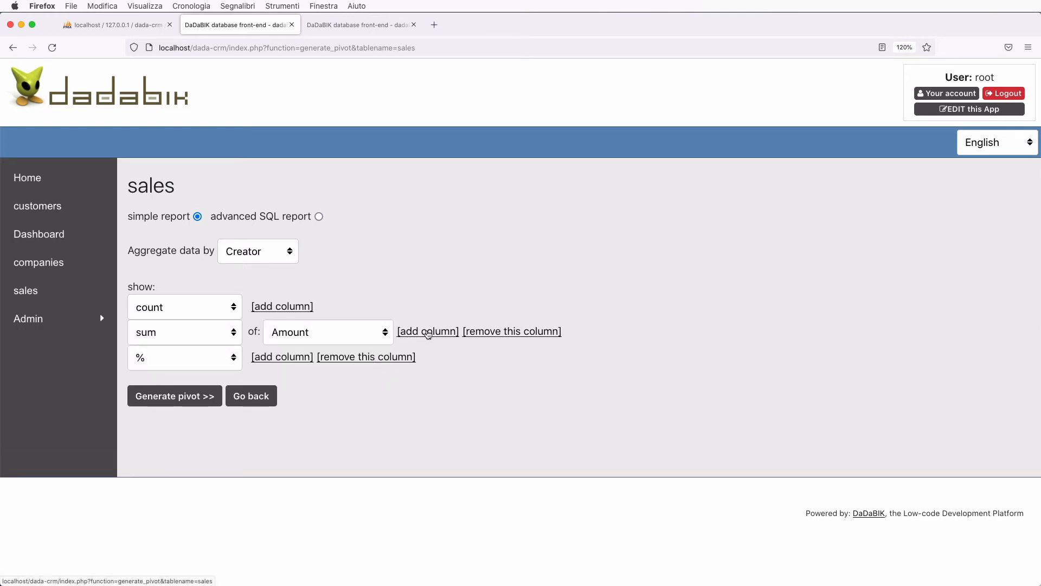
left_click(179, 358)
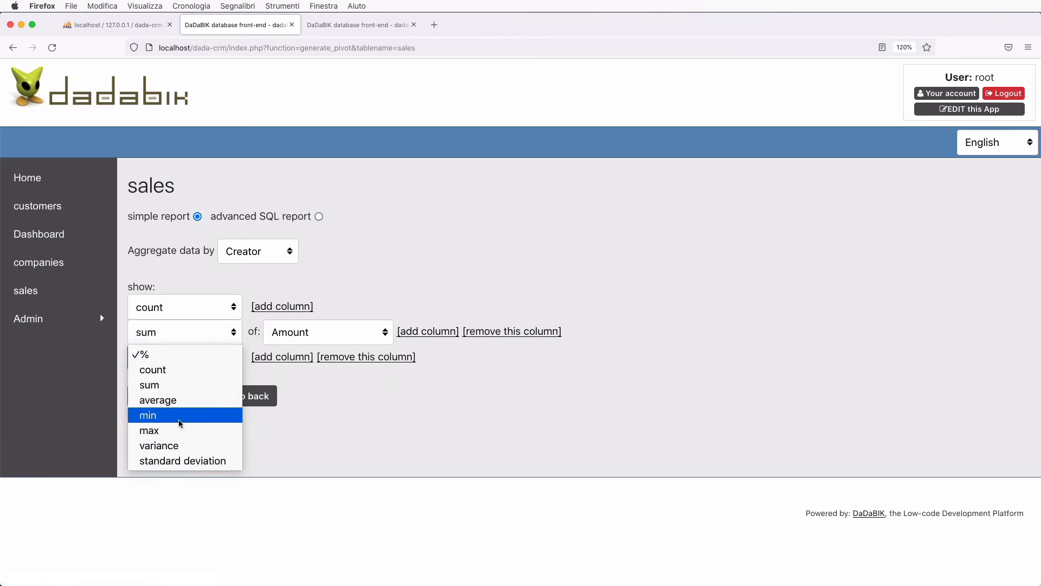
left_click(184, 400)
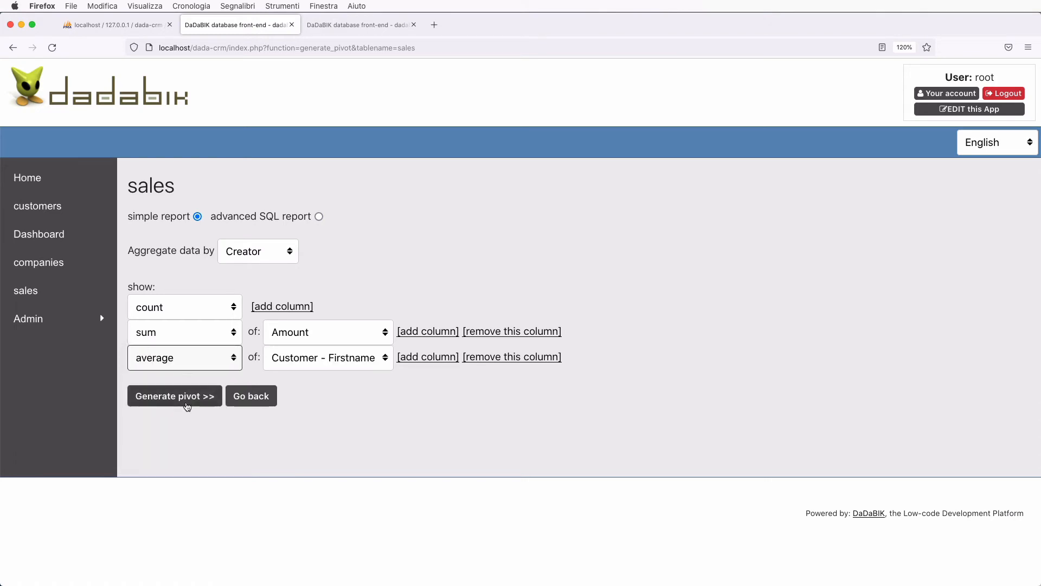
left_click(302, 360)
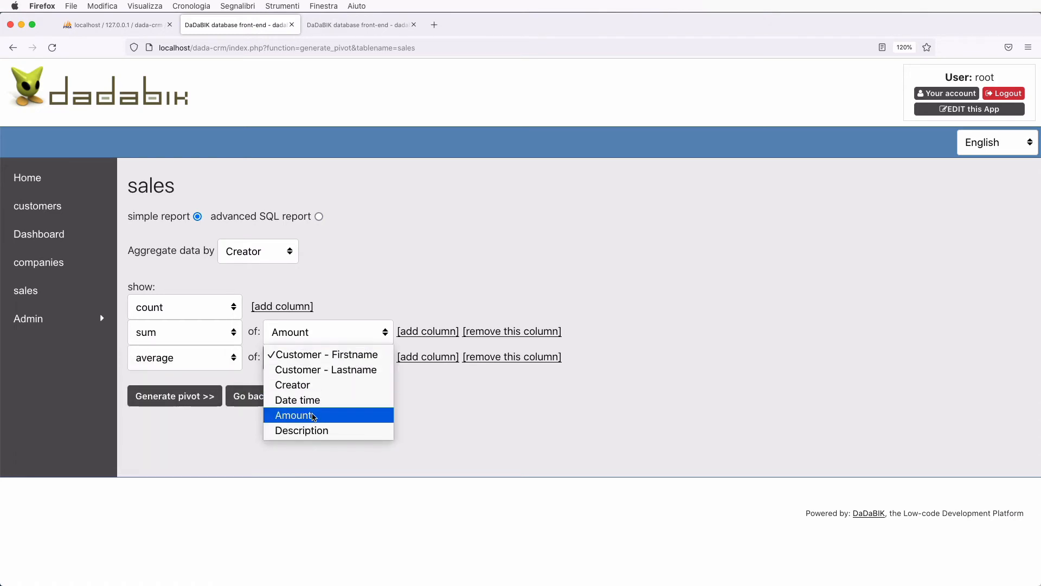
left_click(314, 416)
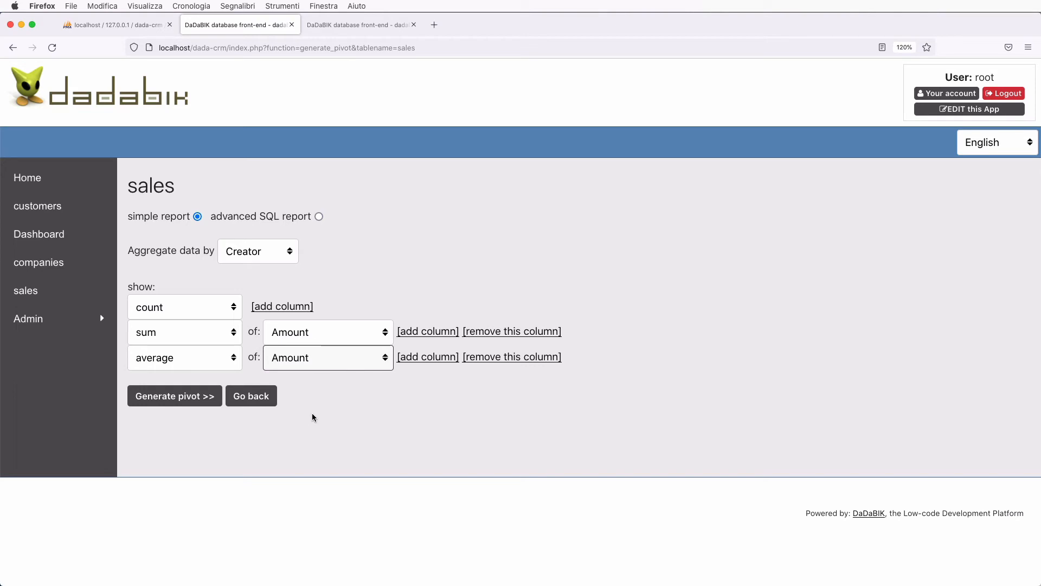
- Add a standard deviation of Amount column, generate the pivot, and reveal its embed code
left_click(422, 358)
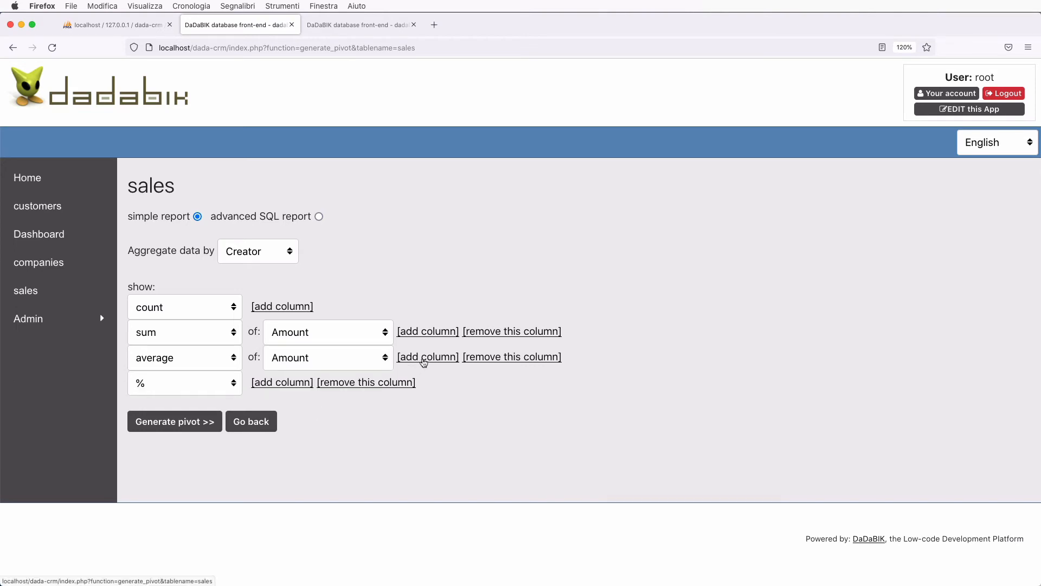
left_click(169, 391)
left_click(173, 484)
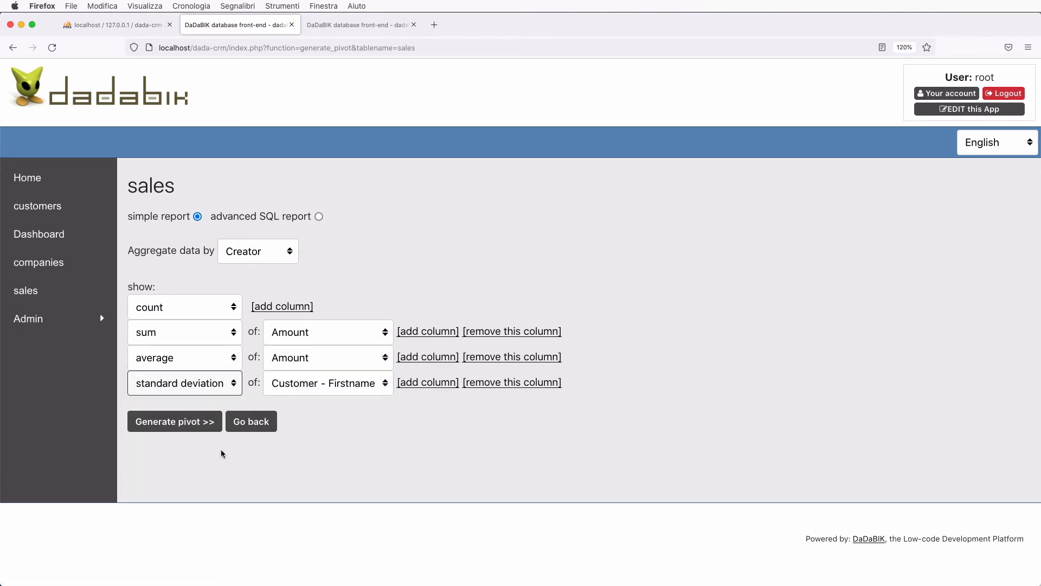
left_click(313, 386)
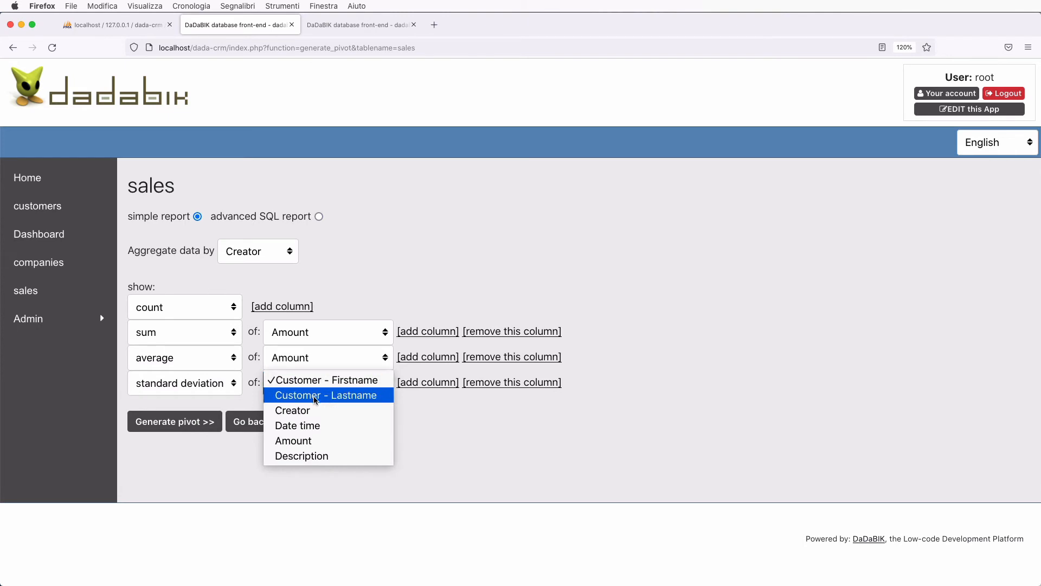
left_click(318, 440)
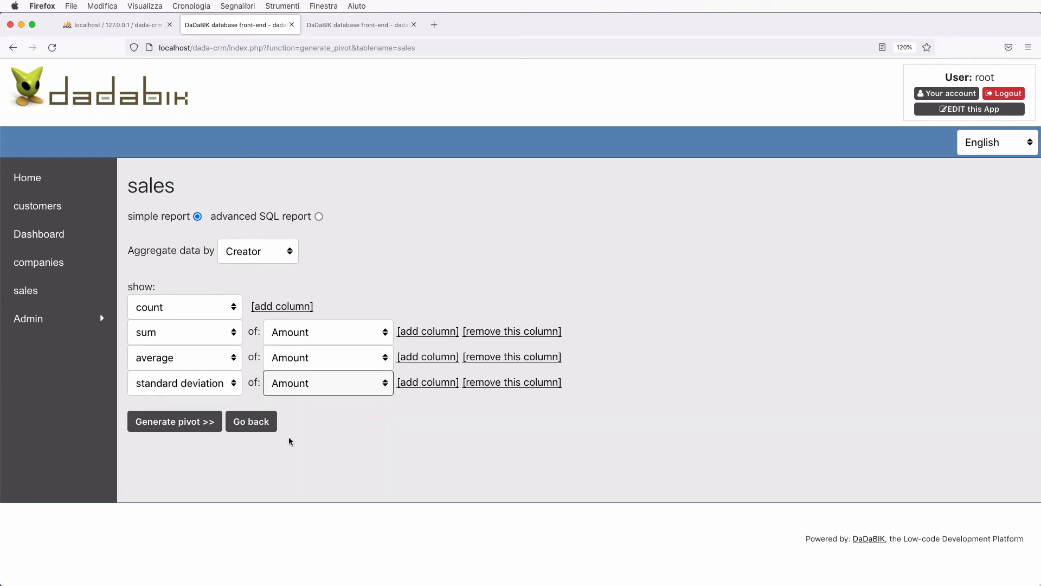
left_click(185, 419)
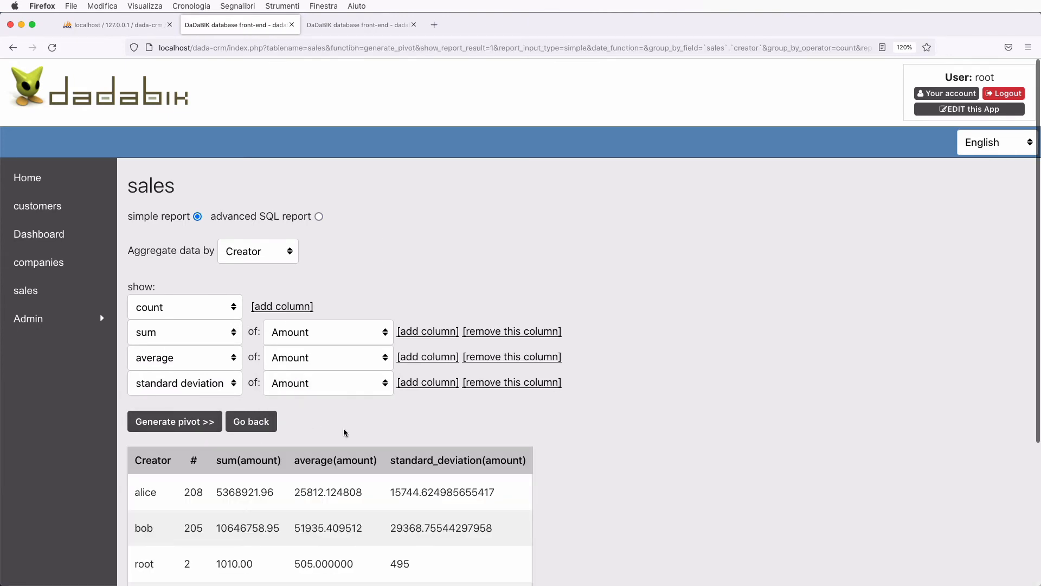
scroll(344, 431, "down", 5)
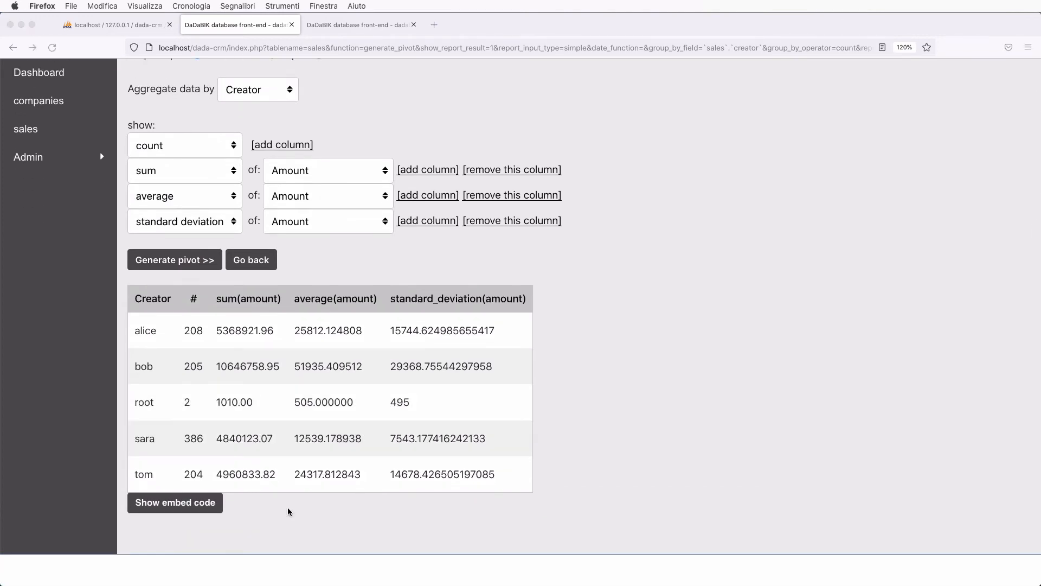
left_click(183, 502)
- Select the pivot embed code, then choose 'advanced SQL report', which shows the disabled notice
scroll(438, 452, "down", 4)
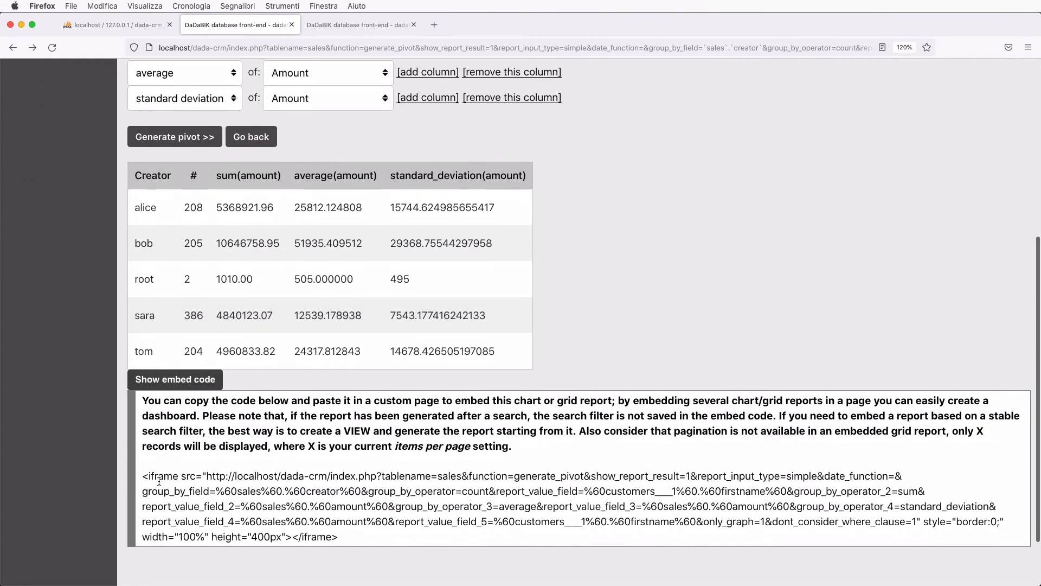
left_click_drag(143, 477, 426, 548)
left_click(666, 399)
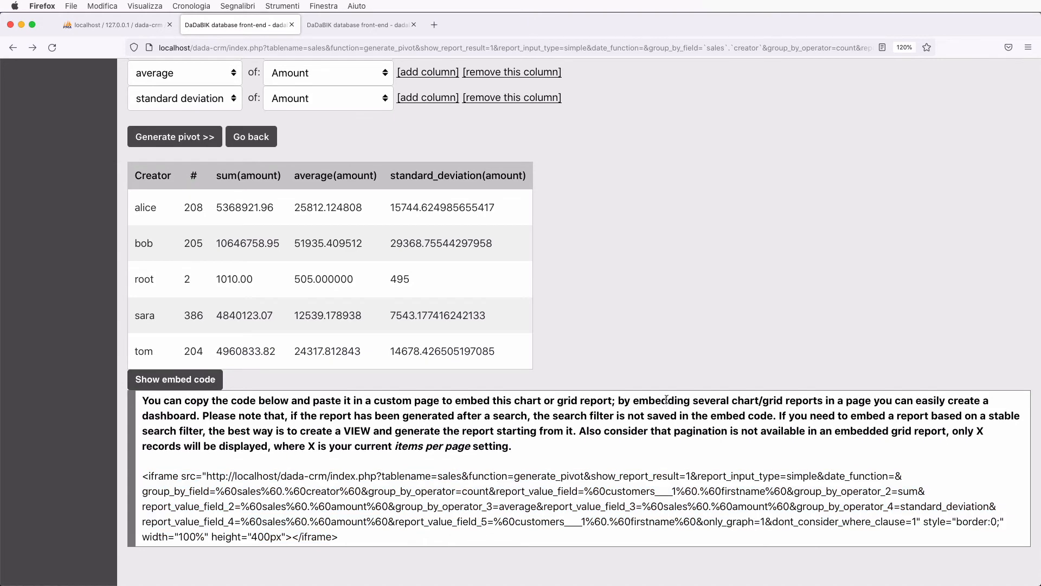
scroll(666, 399, "up", 3)
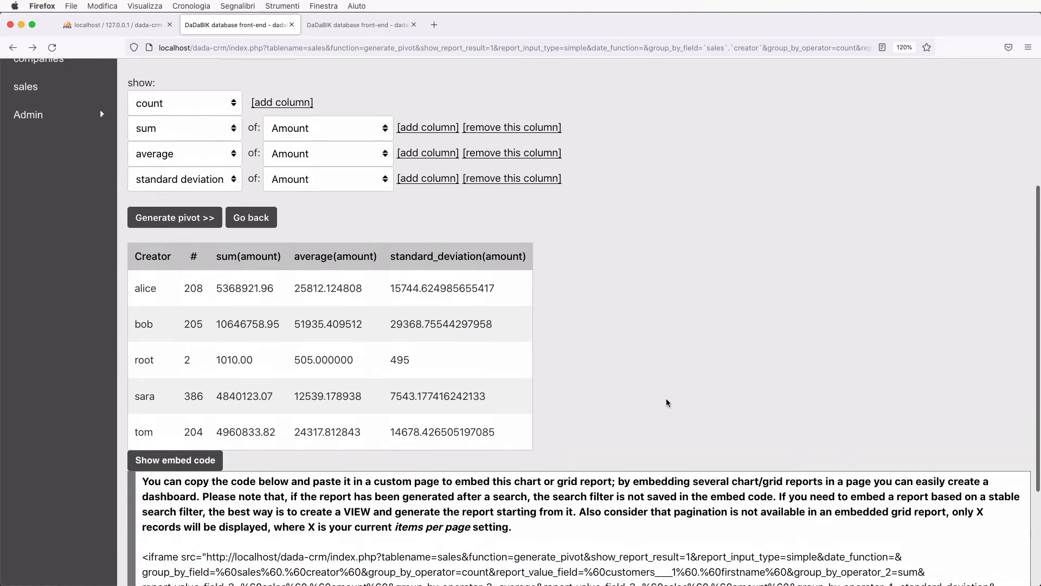
scroll(667, 401, "up", 5)
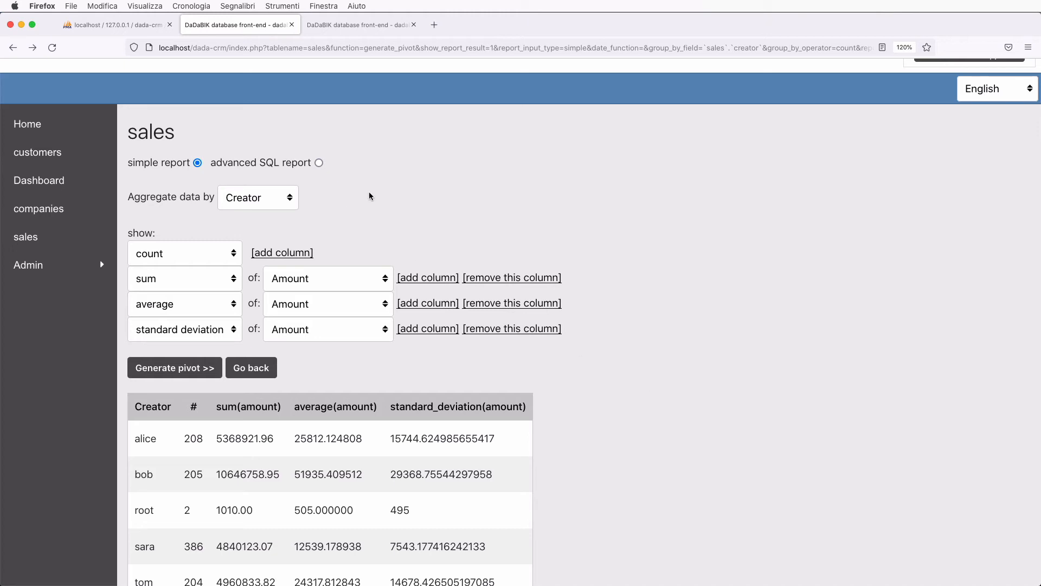
left_click(319, 163)
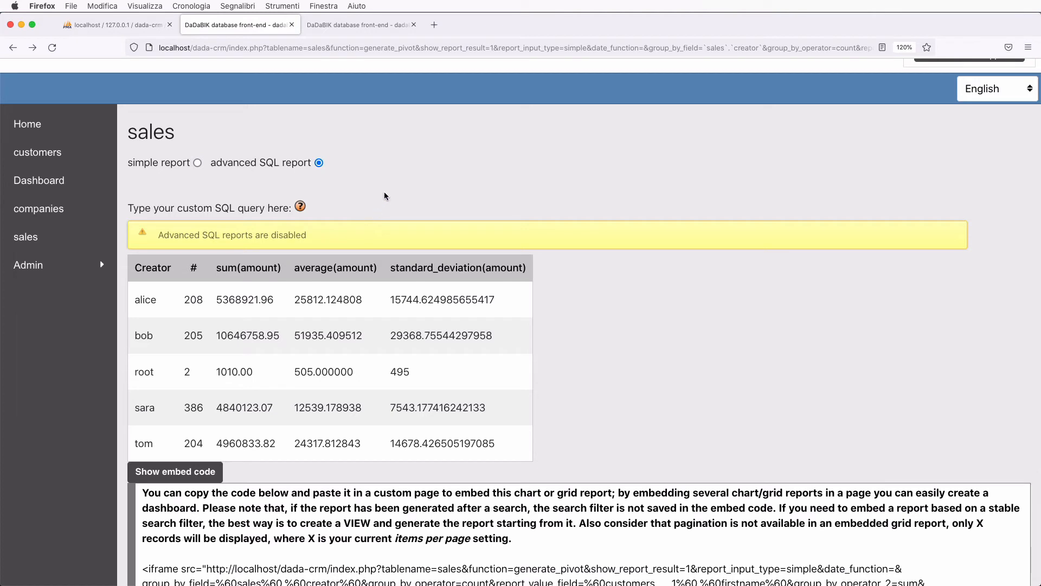
- Add '$enable_advanced_sql_report = 1;' after the timezone line in config_custom.php and save it
key("super+Tab")
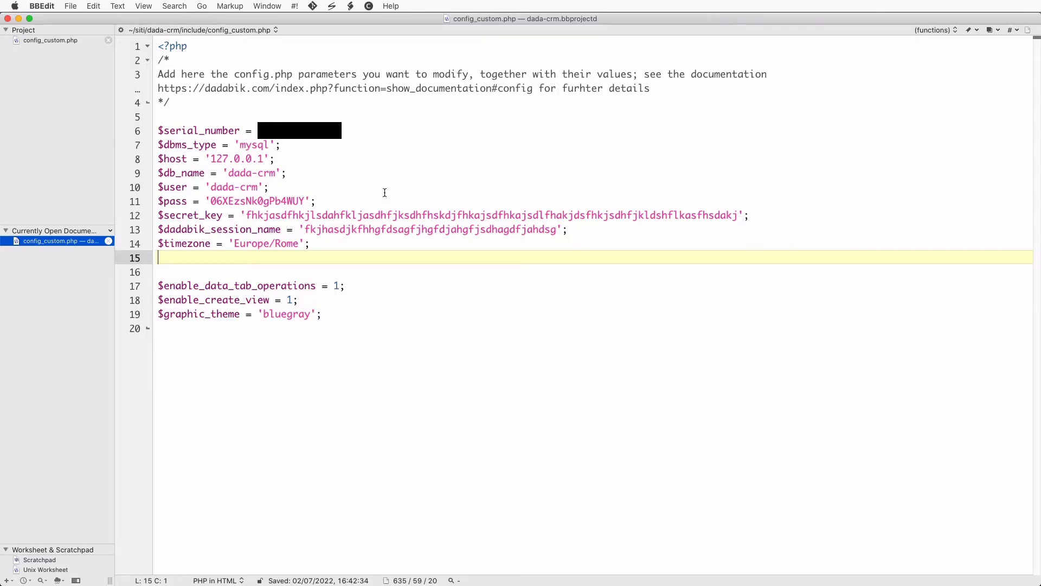
key("Return")
type("$")
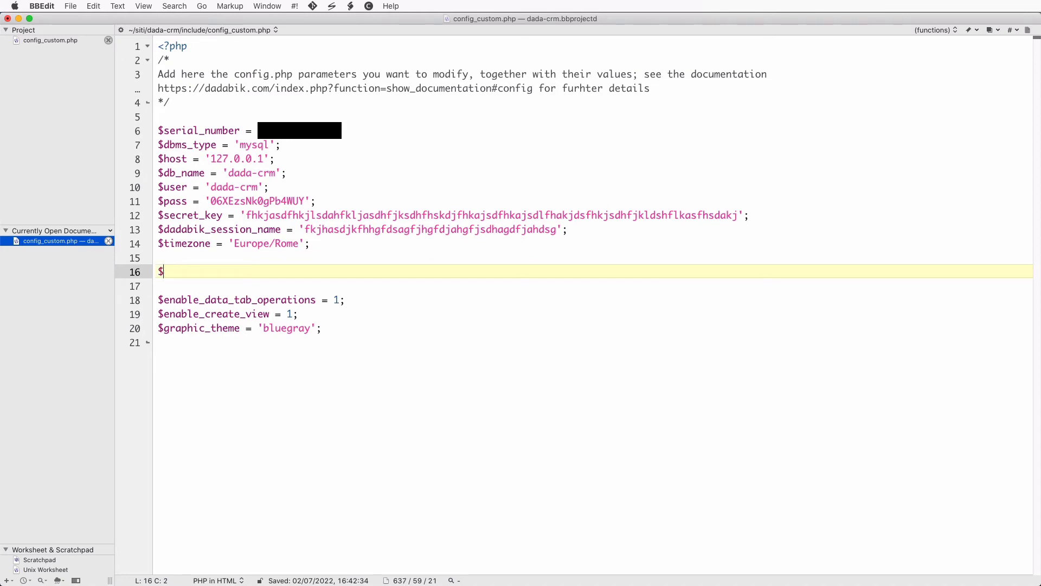
type("enable_advn")
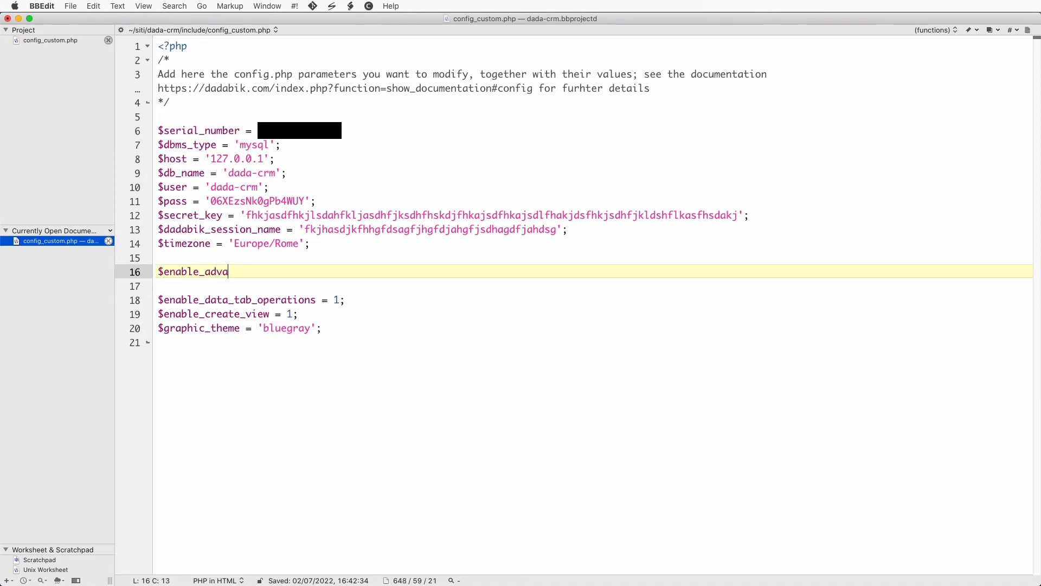
type("nced_sql_report = 1")
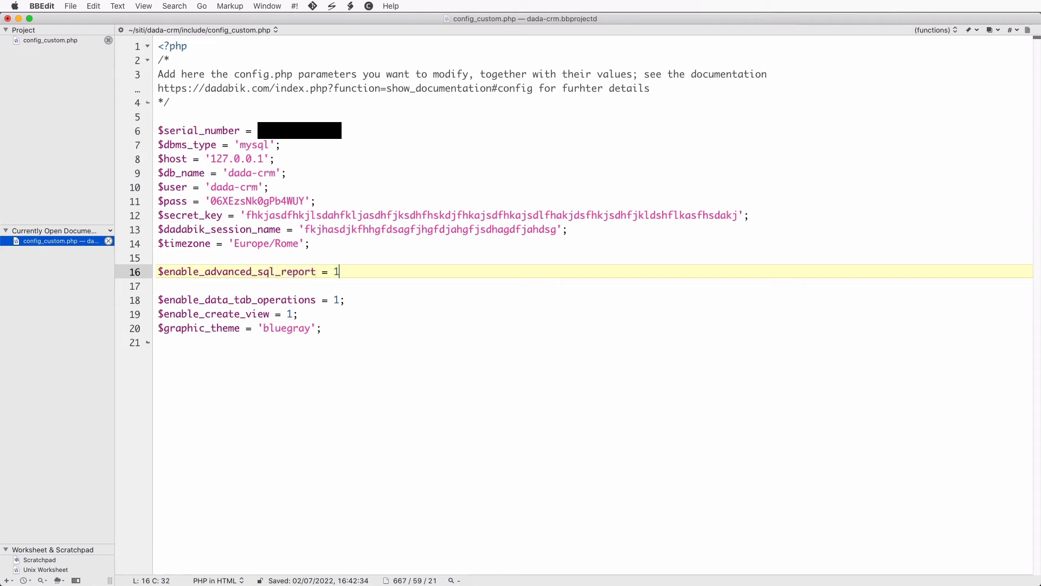
type(";")
key("super+s")
key("super+Tab")
- Reopen the sales chart report form and place the caret in the empty custom SQL query box
scroll(96, 278, "down", 1)
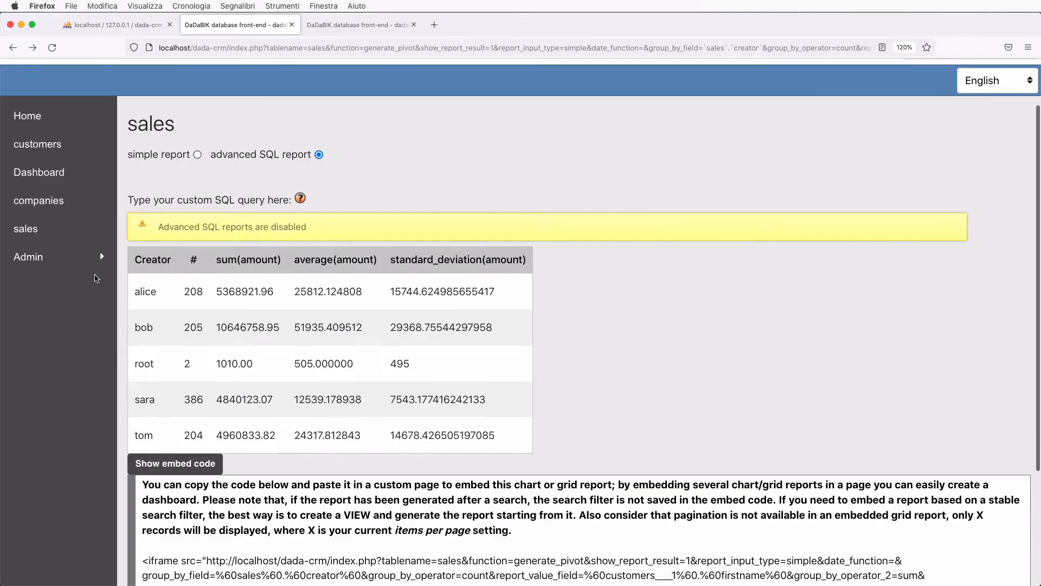
left_click(27, 229)
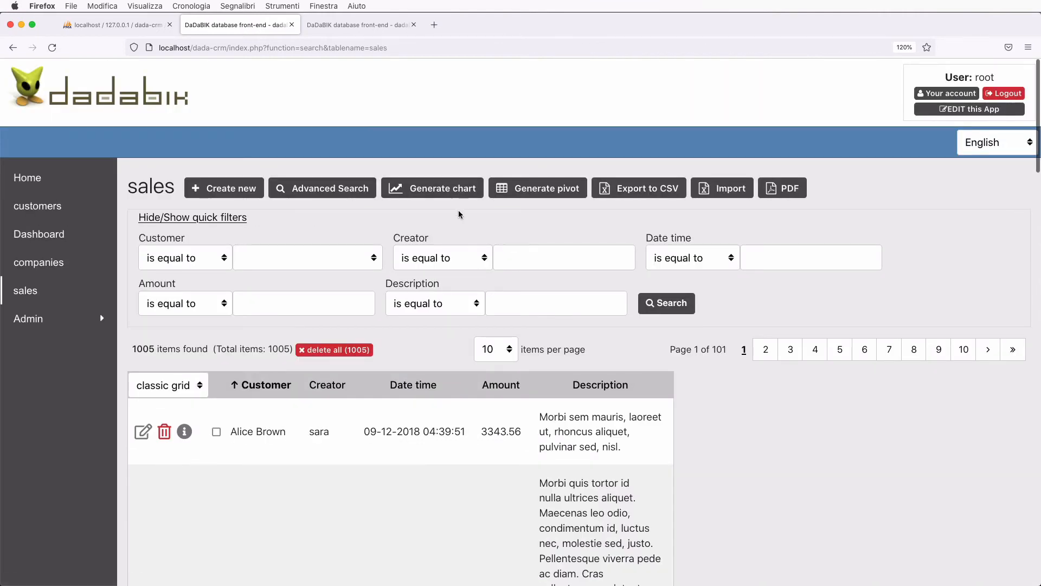
left_click(470, 196)
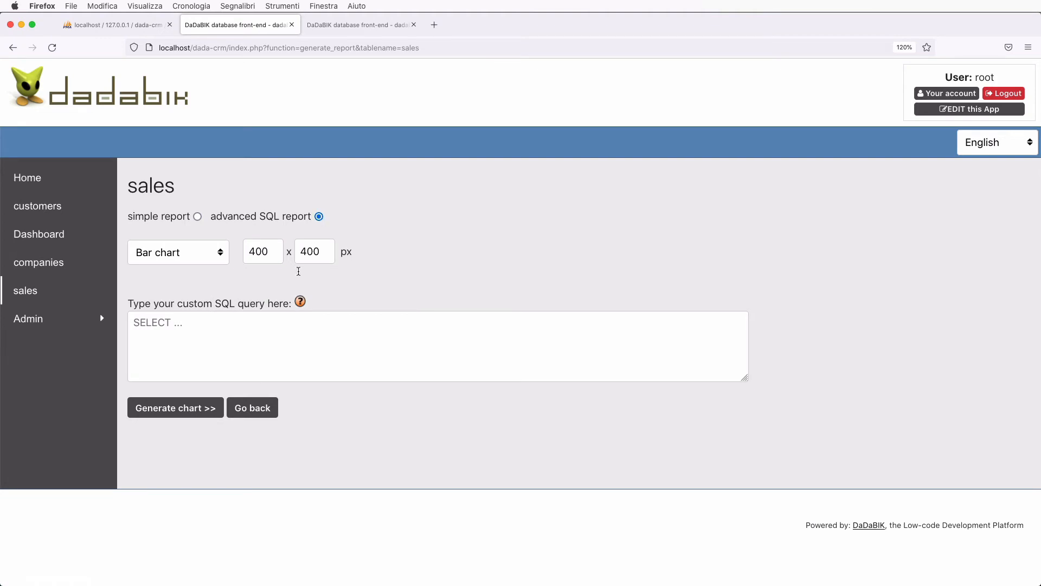
left_click(246, 330)
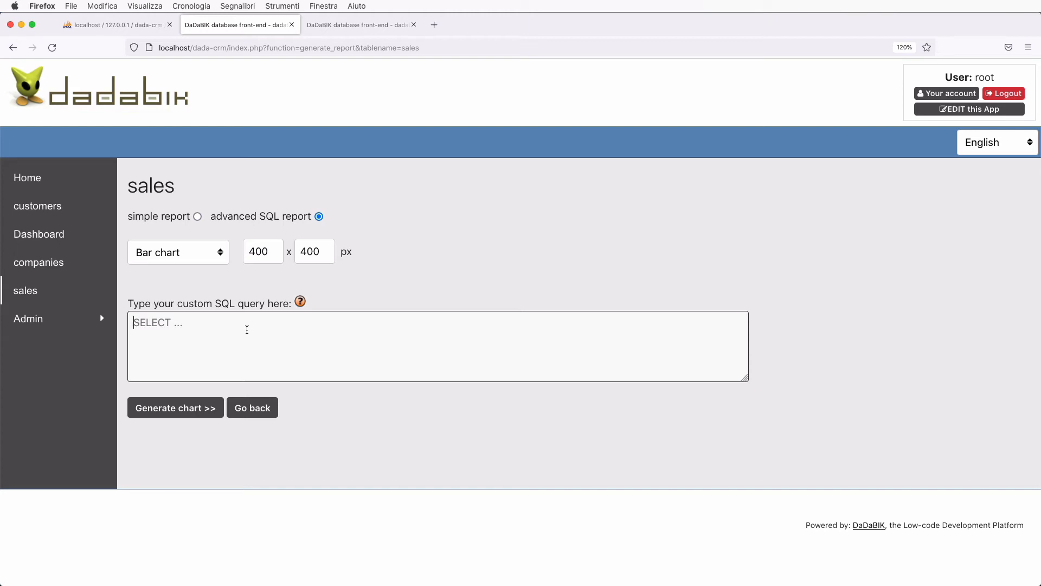
- Paste the pivot table embed code below the 'Pivot table' caption in the Dashboard source and apply it
left_click(360, 26)
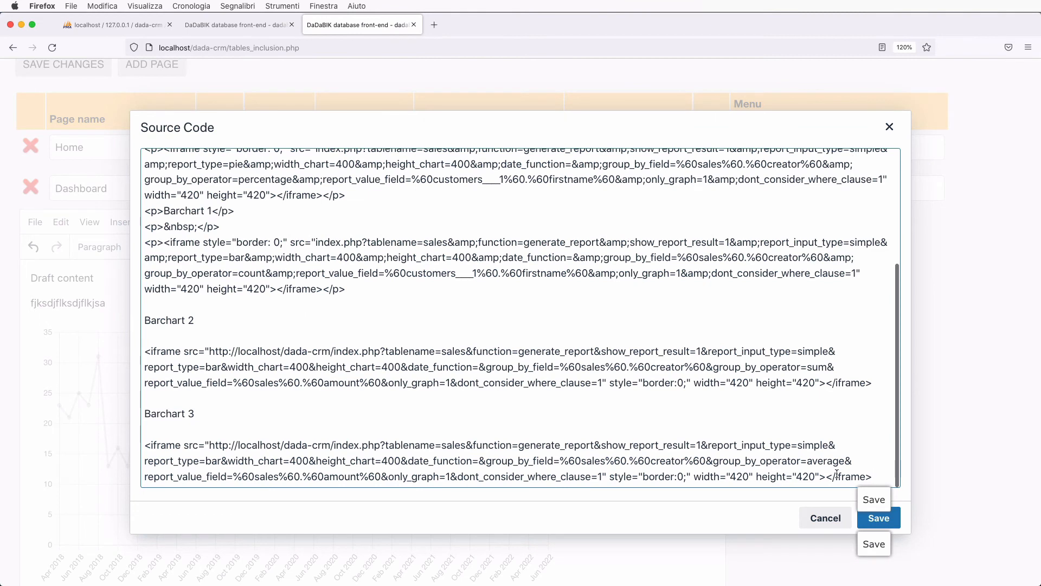
scroll(836, 473, "down", 2)
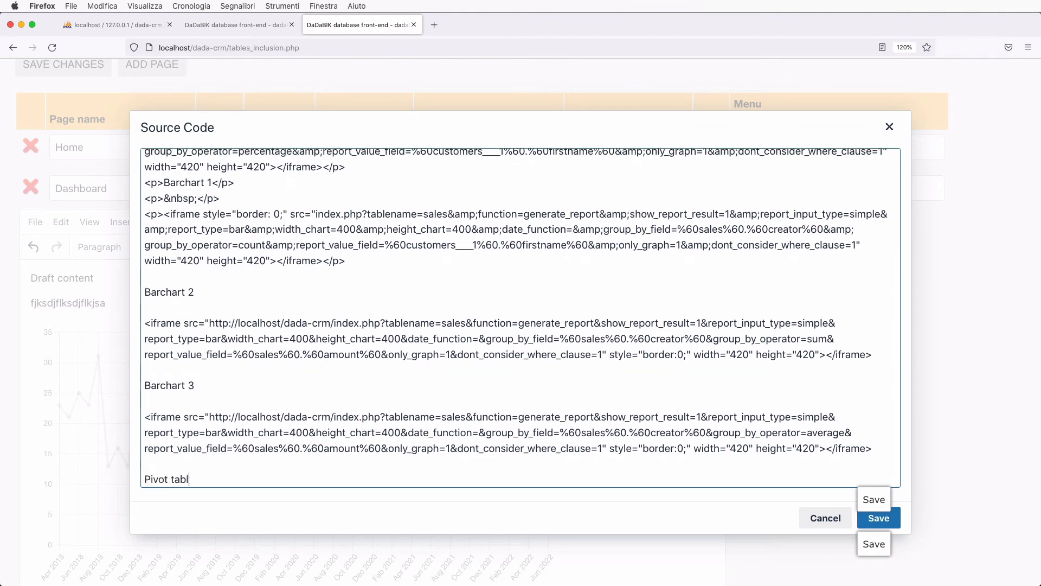
key("Return")
key("Return")
type("<iframe src=\"http://localhost/dada-crm/index.php?tablename=sales&function=generate_pivot&show_report_result=1&report_input_type=simple&date_function=&group_by_field=%60sales%60.%60creator%60&group_by_operator=count&report_value_field=%60customers___1%60.%60firstname%60&group_by_operator_2=sum&report_value_field_2=%60sales%60.%60amount%60&group_by_operator_3=average&report_value_field_3=%60sales%60.%60amount%60&group_by_operator_4=standard_deviation&report_value_field_4=%60sales%60.%60amount%60&report_value_field_5=%60customers___1%60.%60firstname%60&only_graph=1&dont_consider_where_clause=1\" style=\"border:0;\" width=\"100%\" height=\"400px\"></iframe>")
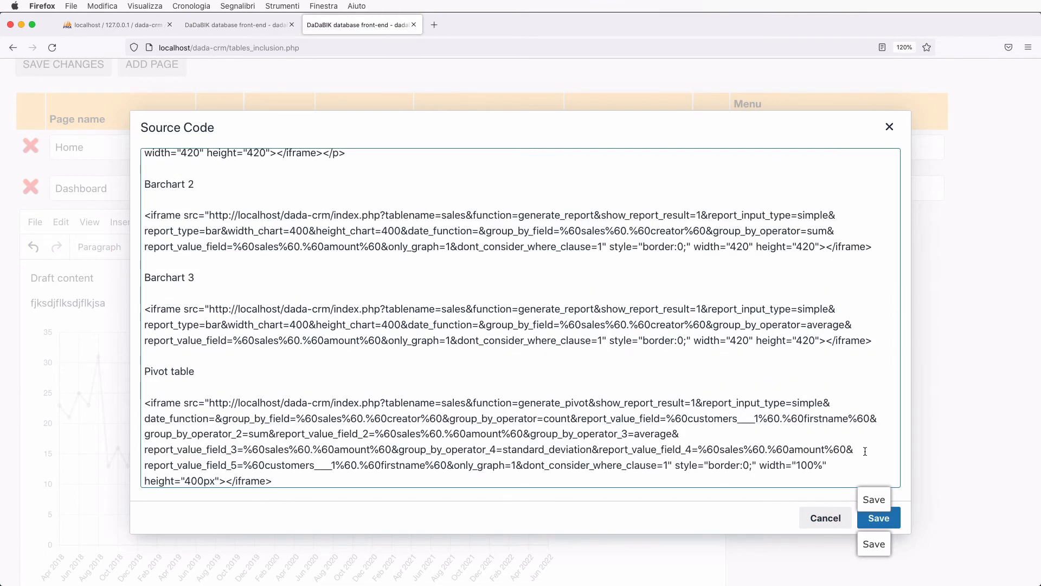
left_click(878, 517)
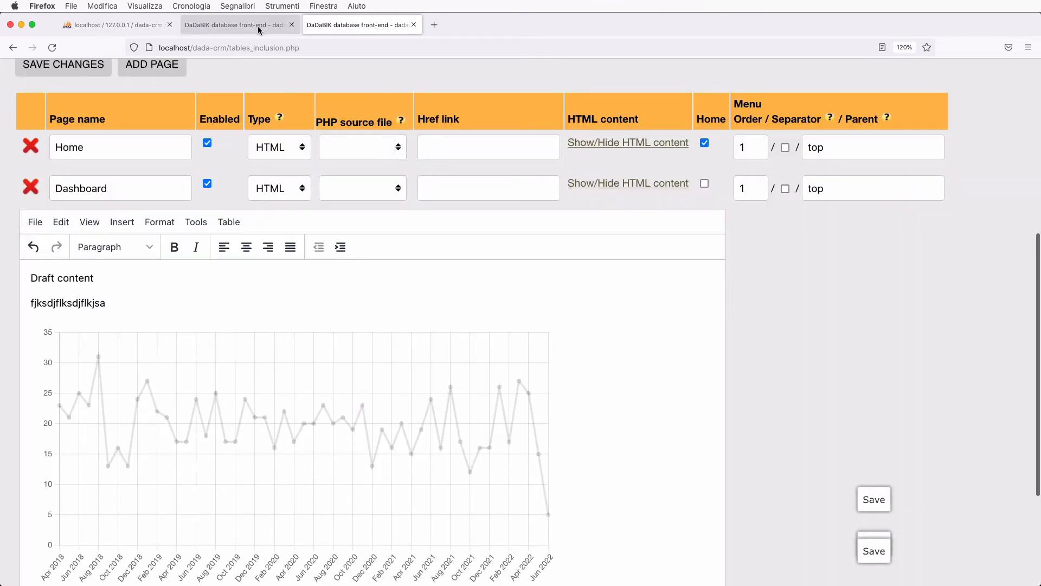
- Check the live Dashboard page, then save the Dashboard page changes
left_click(254, 32)
left_click(26, 242)
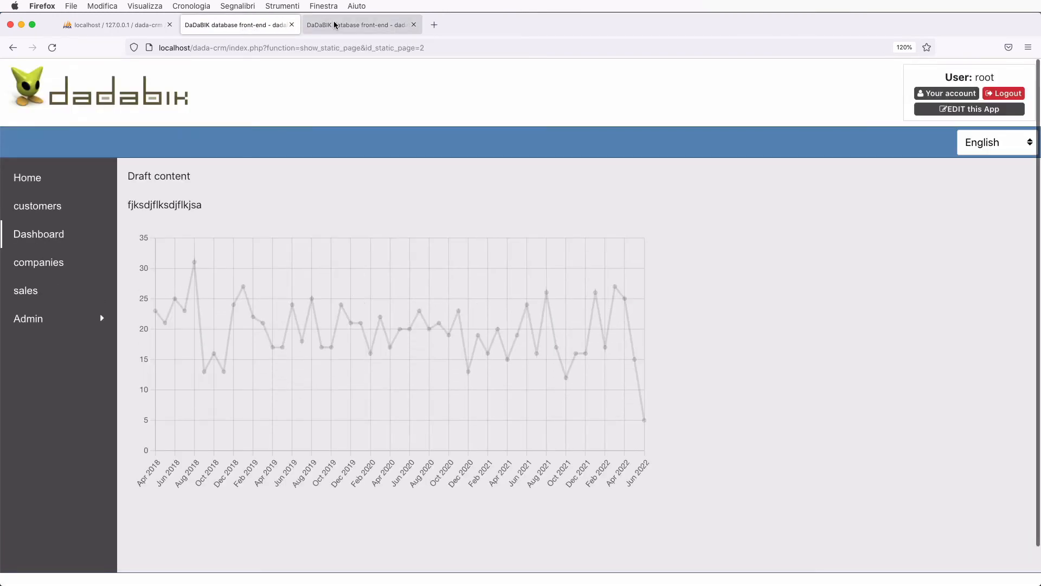
left_click(358, 25)
scroll(290, 367, "down", 10)
scroll(290, 366, "up", 10)
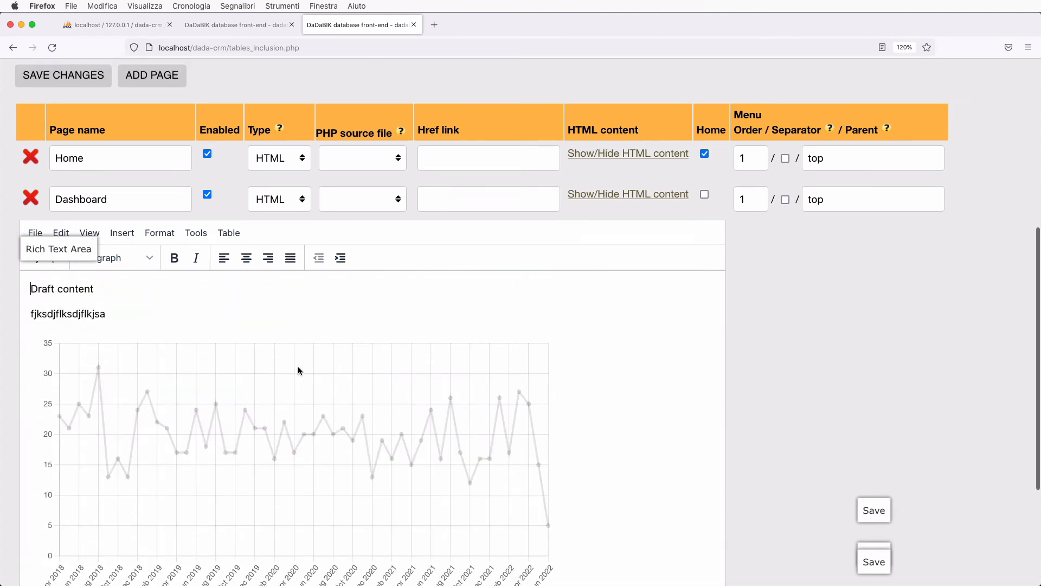
scroll(295, 367, "down", 5)
left_click(61, 461)
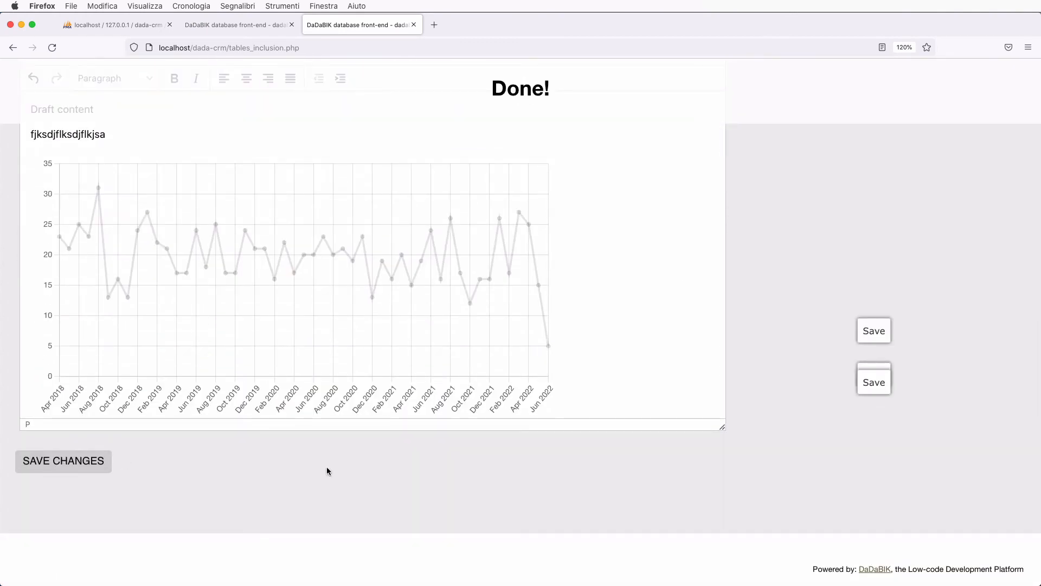
left_click(239, 25)
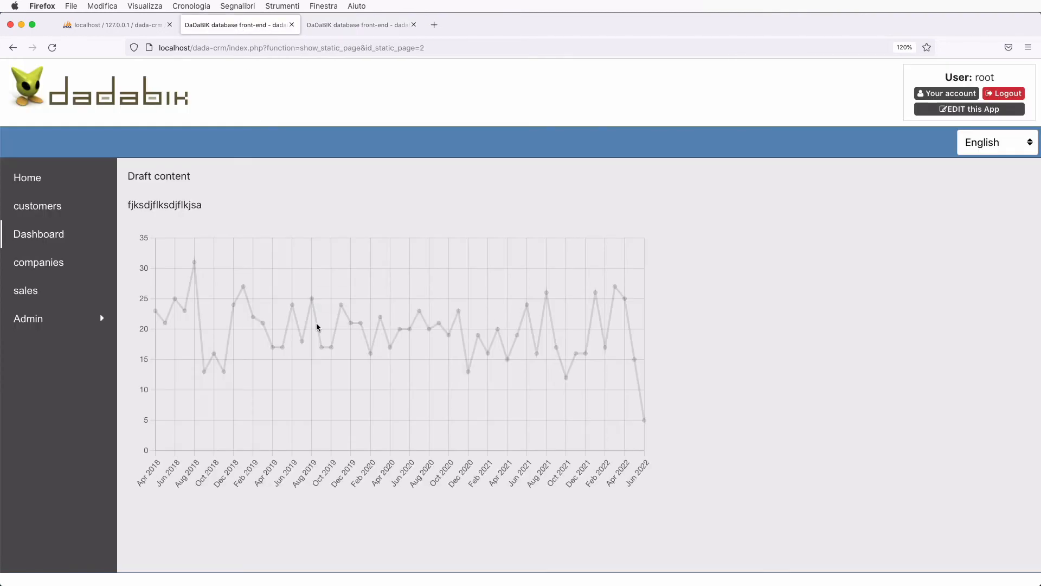
key("super+r")
scroll(484, 450, "down", 9)
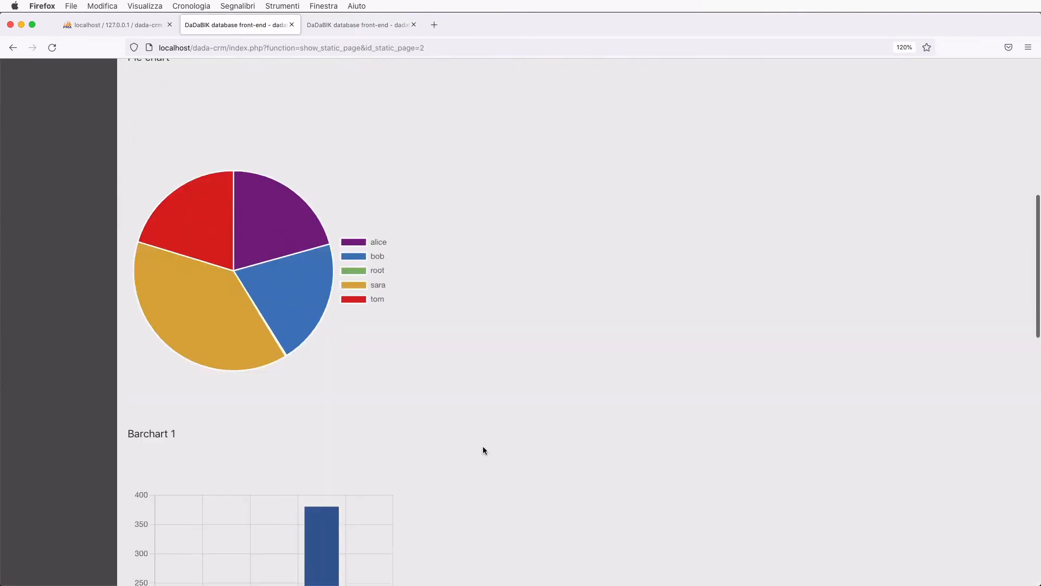
scroll(482, 447, "down", 15)
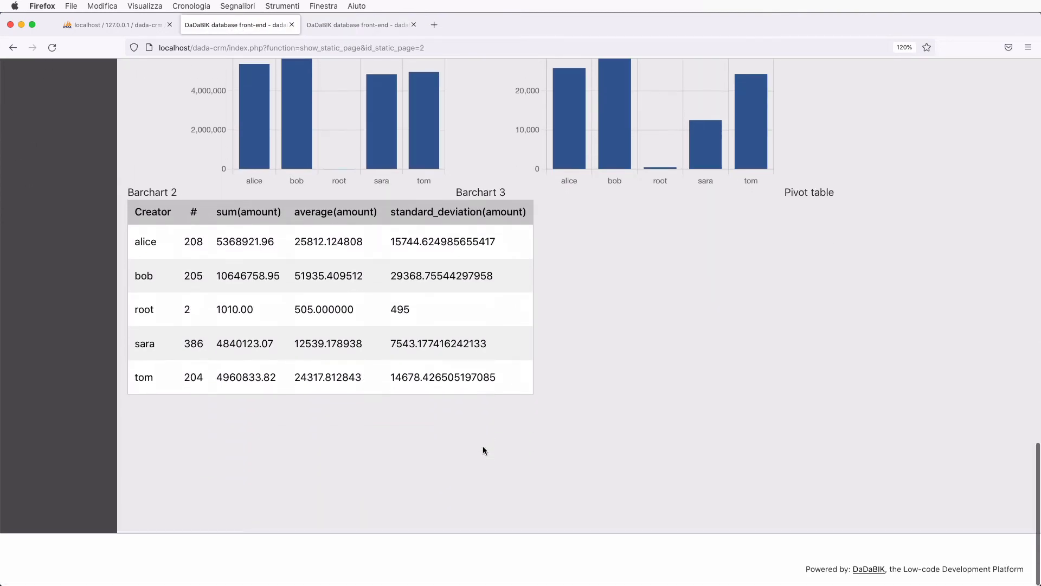
scroll(483, 450, "up", 20)
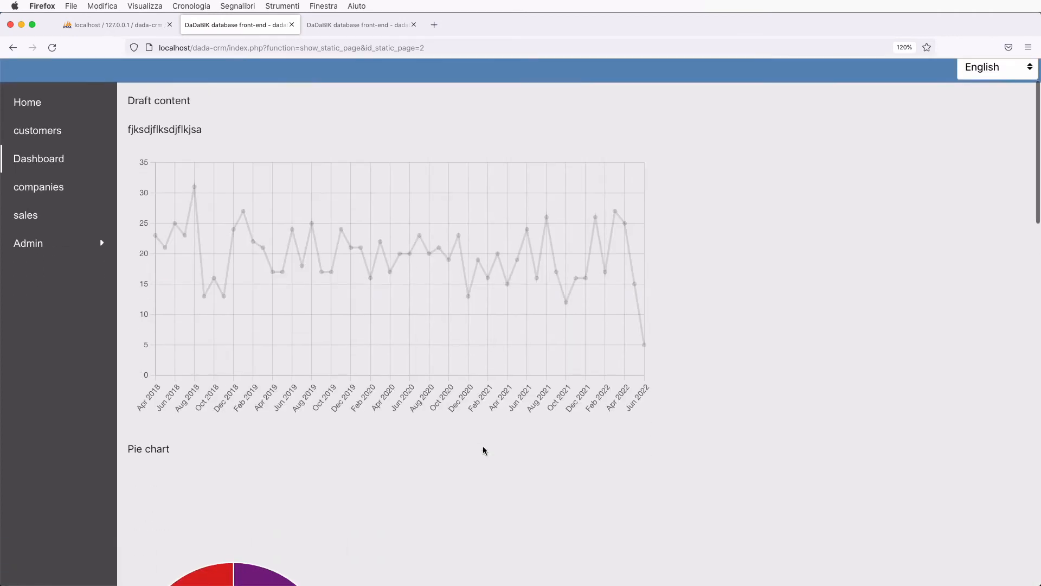
scroll(484, 450, "down", 8)
scroll(483, 450, "up", 8)
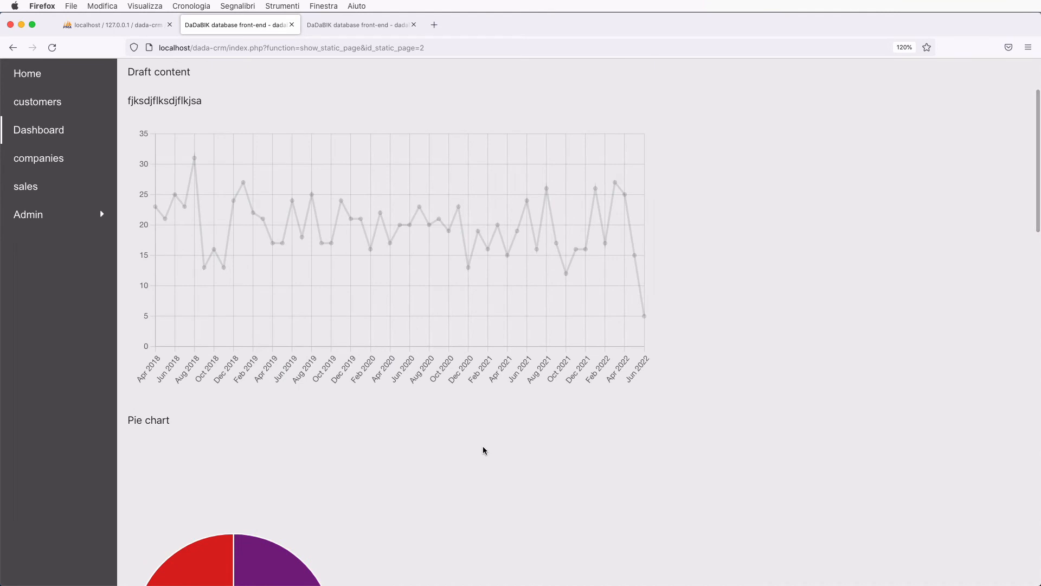
scroll(483, 450, "up", 3)
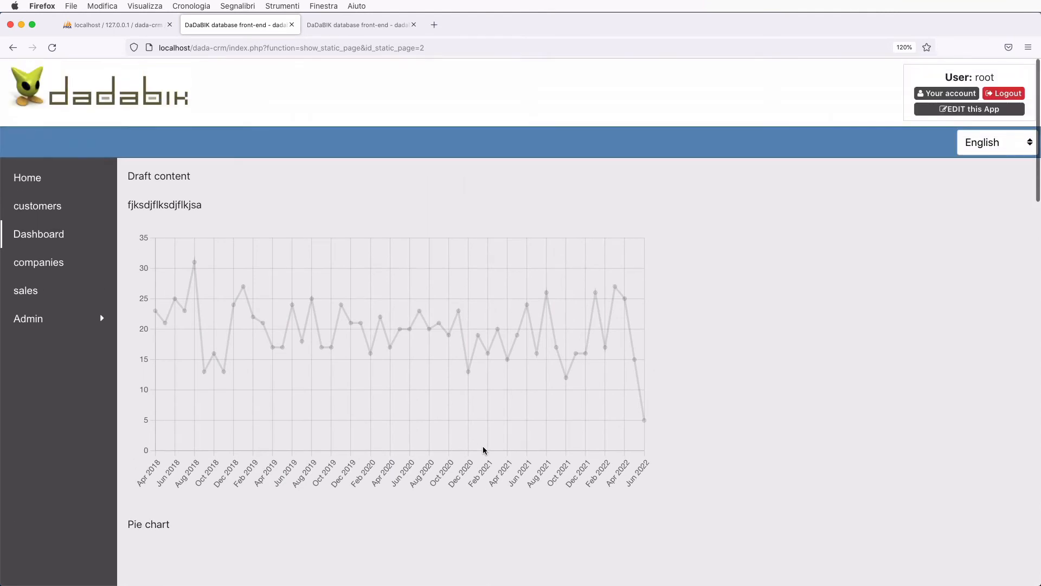
left_click(353, 25)
scroll(235, 459, "up", 2)
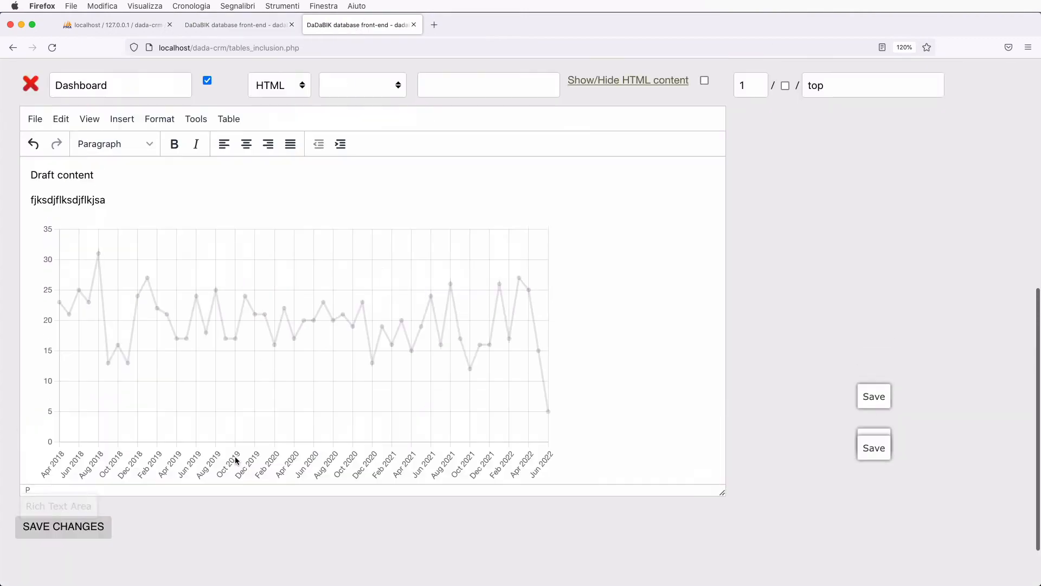
- Retype the heading as 'Manager's Dashboard' and format it as Heading 1
scroll(235, 460, "up", 3)
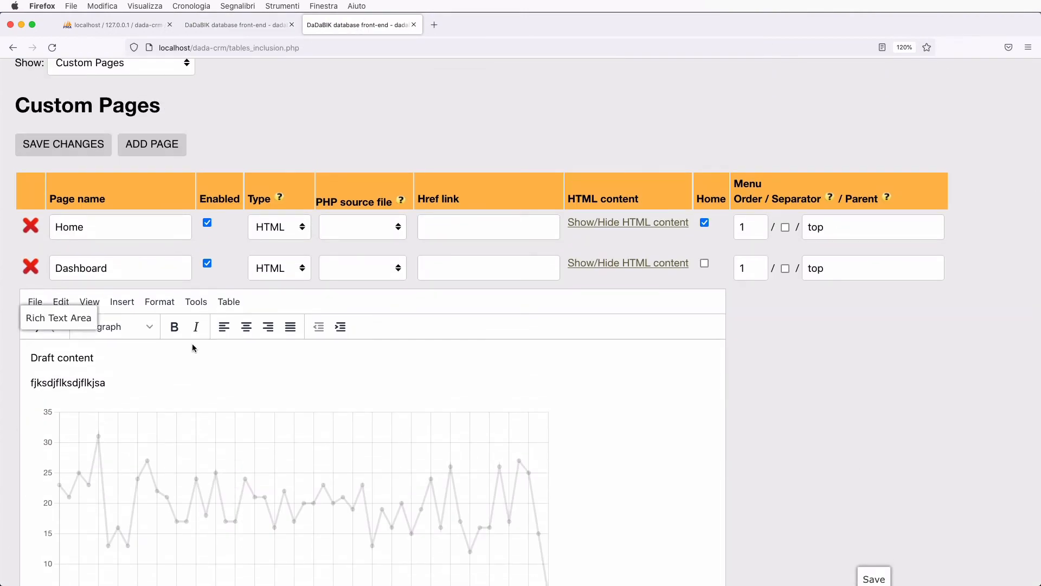
double_click(81, 362)
key("BackSpace")
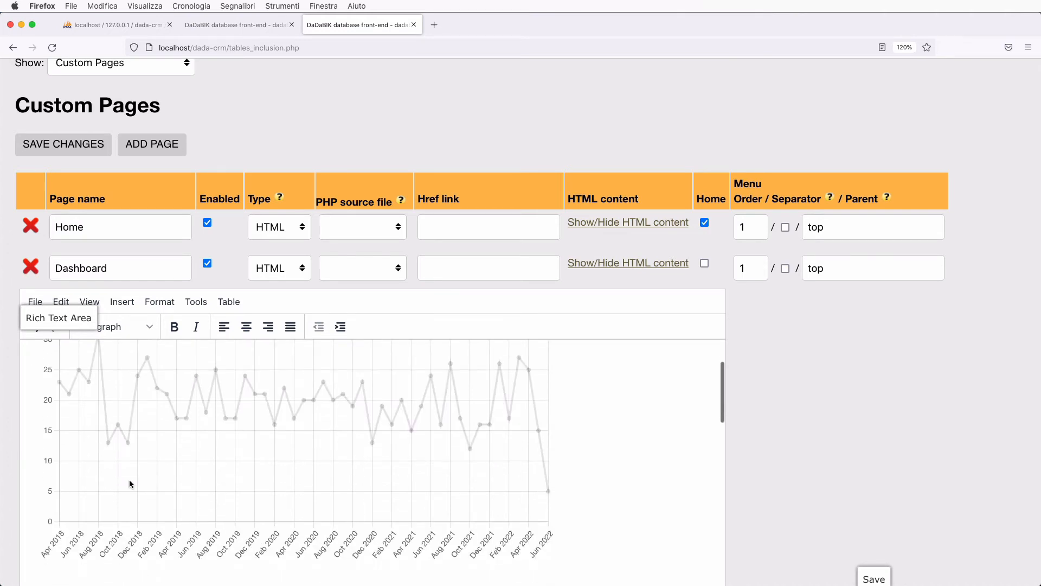
type("Manager's Dashboard")
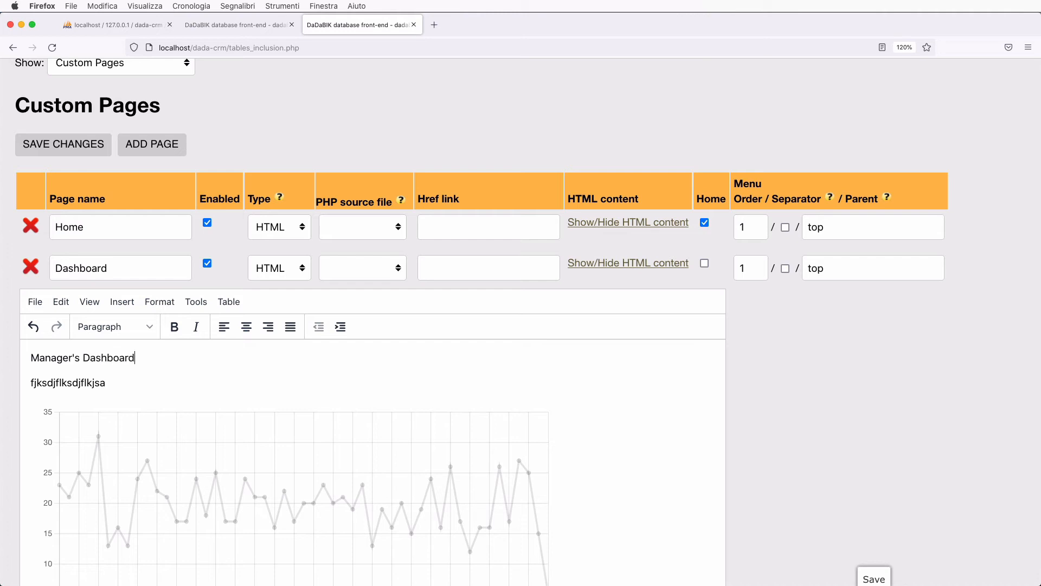
key("shift+Home")
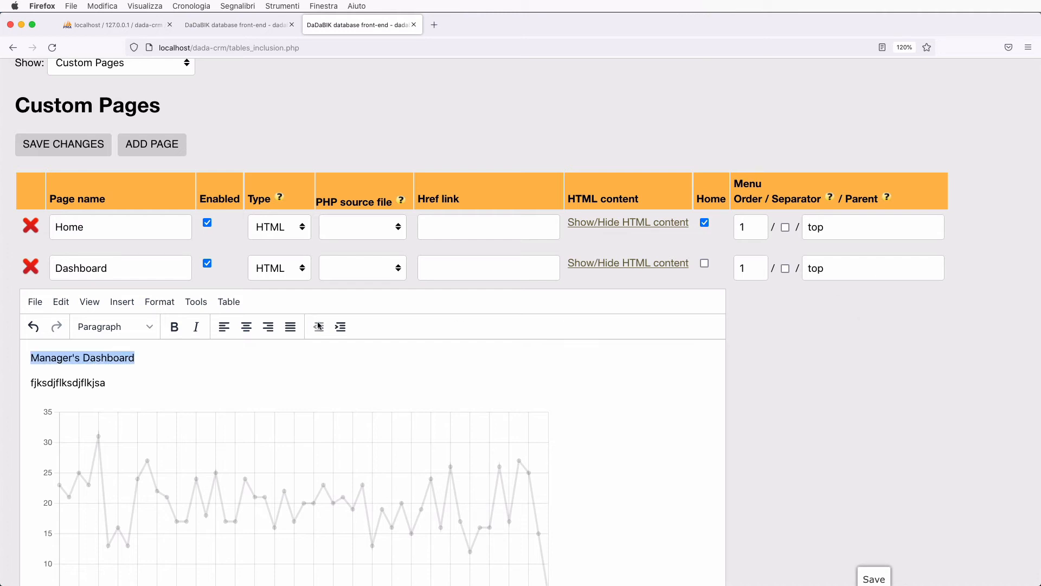
left_click(160, 301)
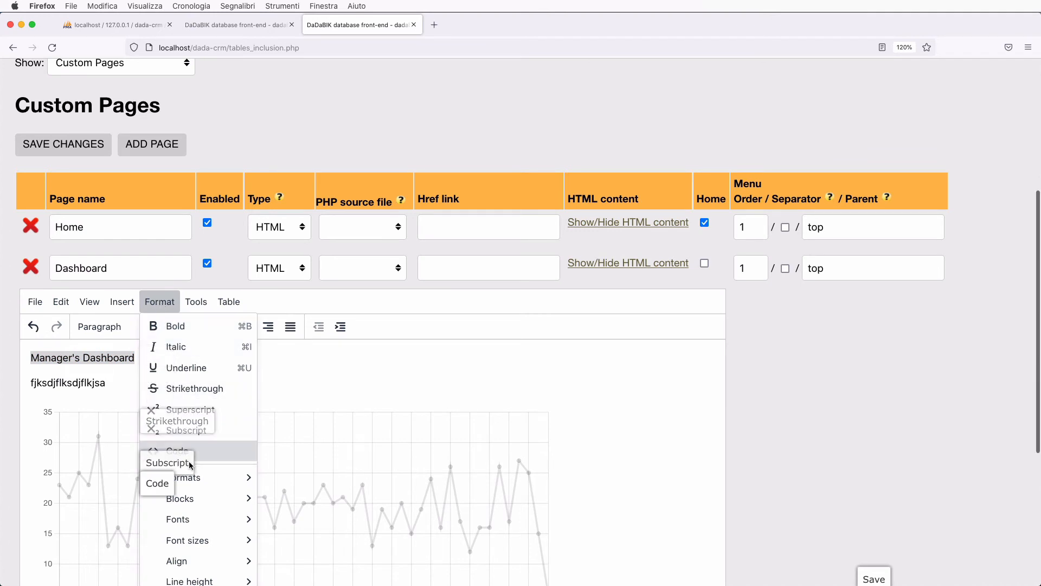
mouse_move(187, 477)
mouse_move(290, 482)
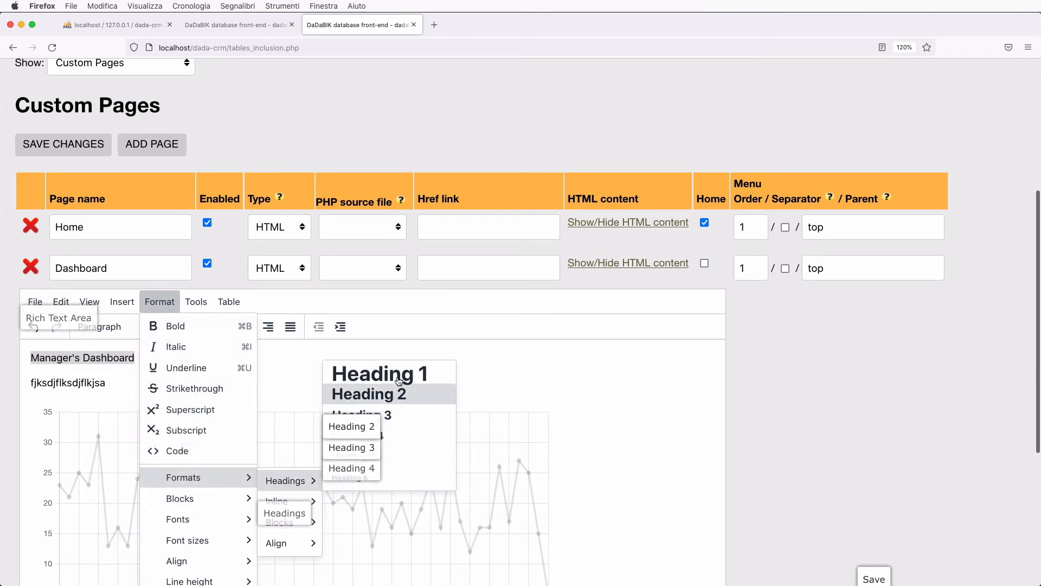
left_click(368, 394)
left_click(267, 403)
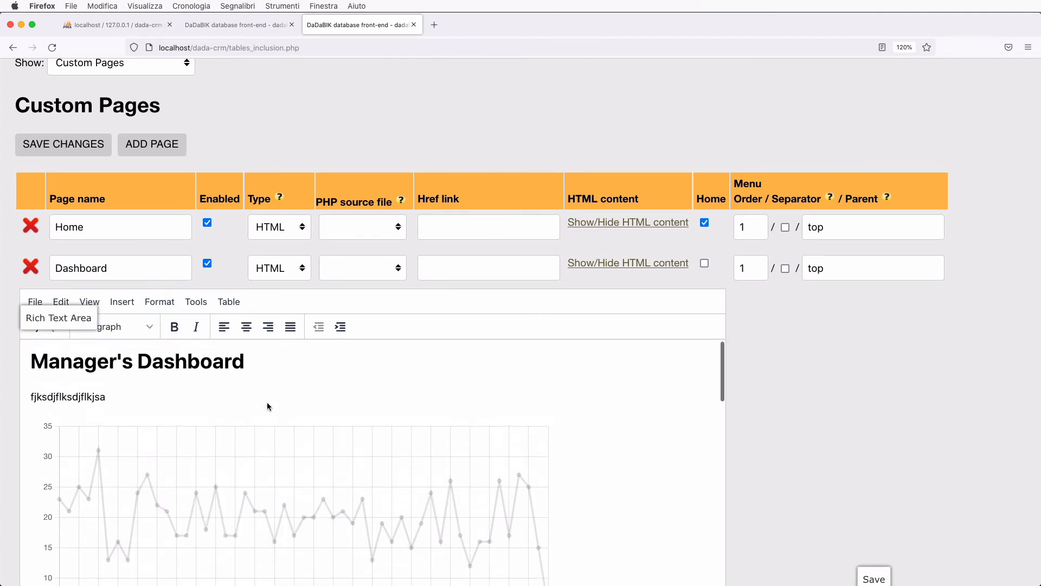
- Delete the gibberish placeholder line beneath the Manager's Dashboard heading
scroll(777, 386, "down", 4)
scroll(776, 385, "down", 2)
scroll(448, 337, "down", 15)
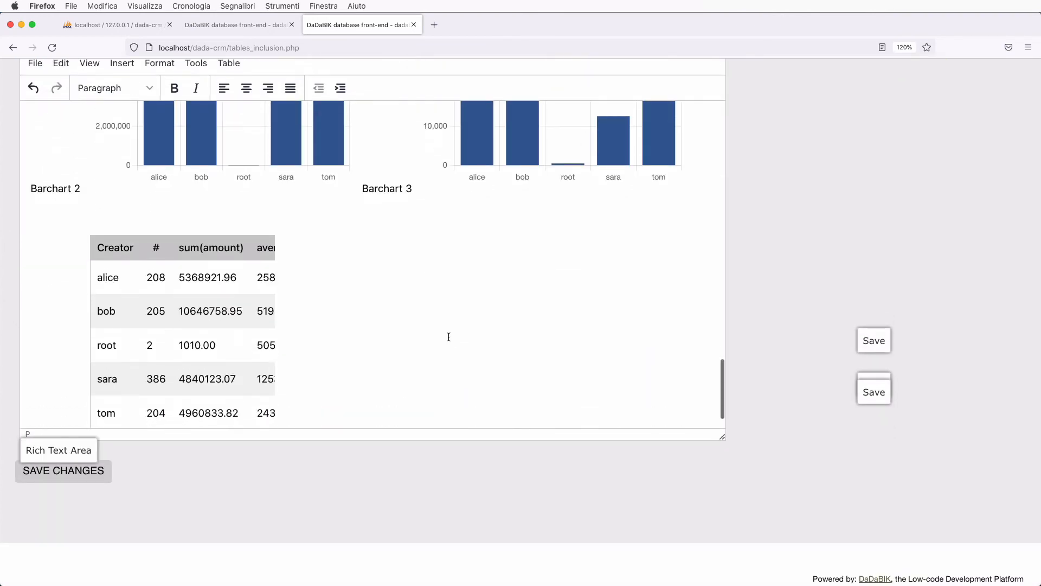
scroll(449, 337, "up", 20)
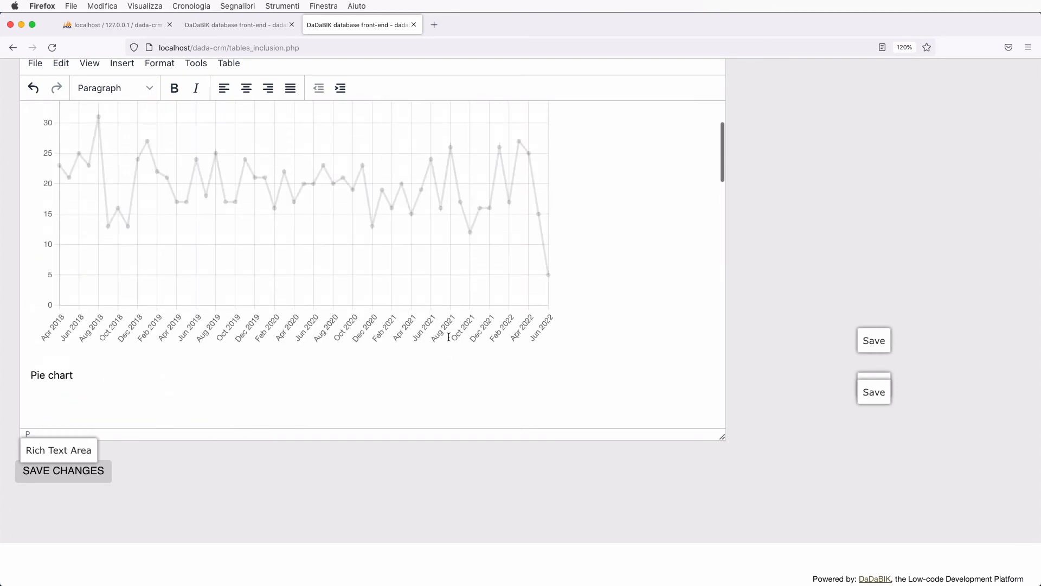
scroll(448, 336, "up", 2)
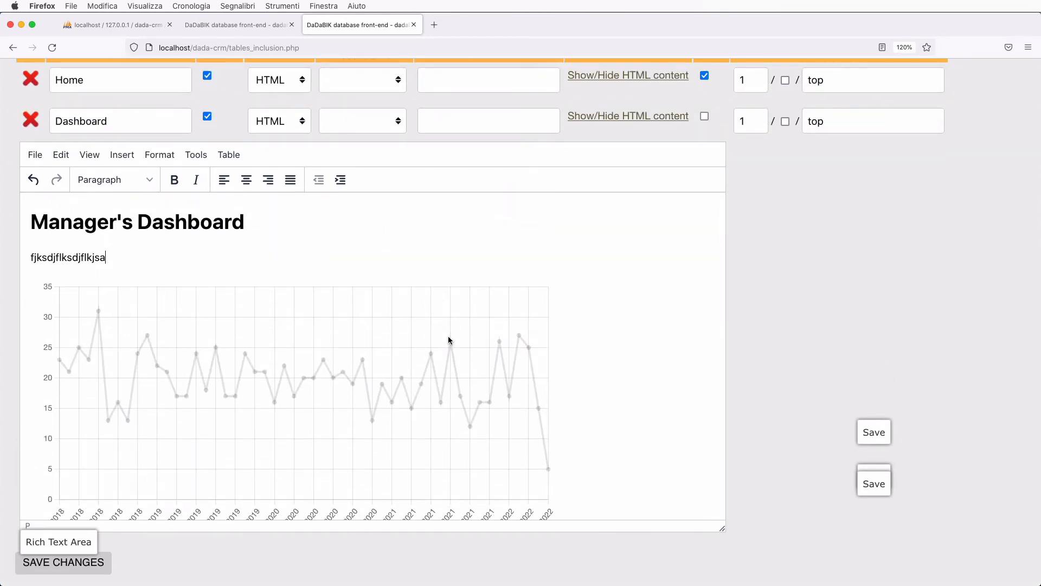
double_click(86, 251)
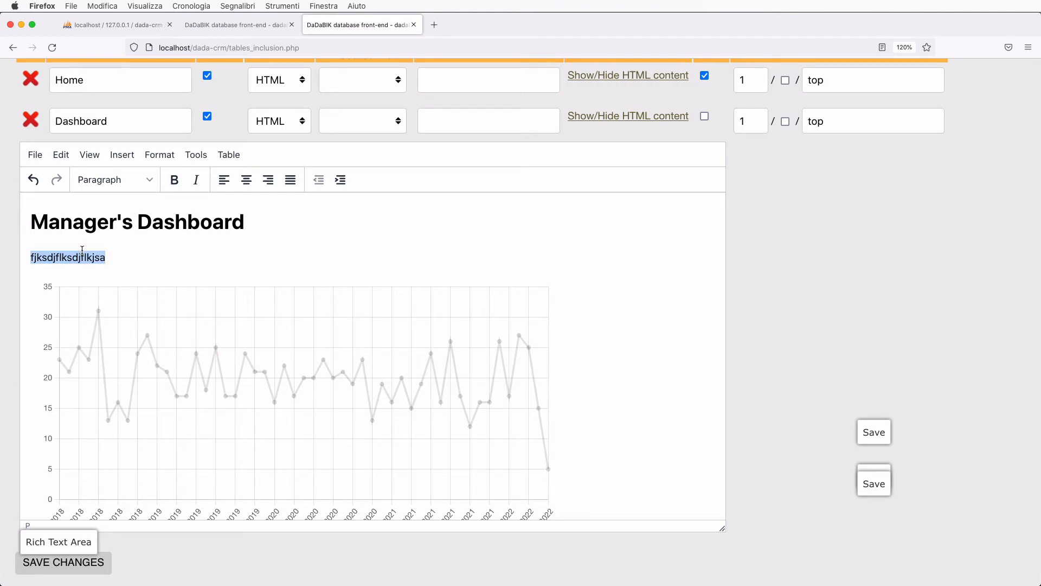
key("BackSpace")
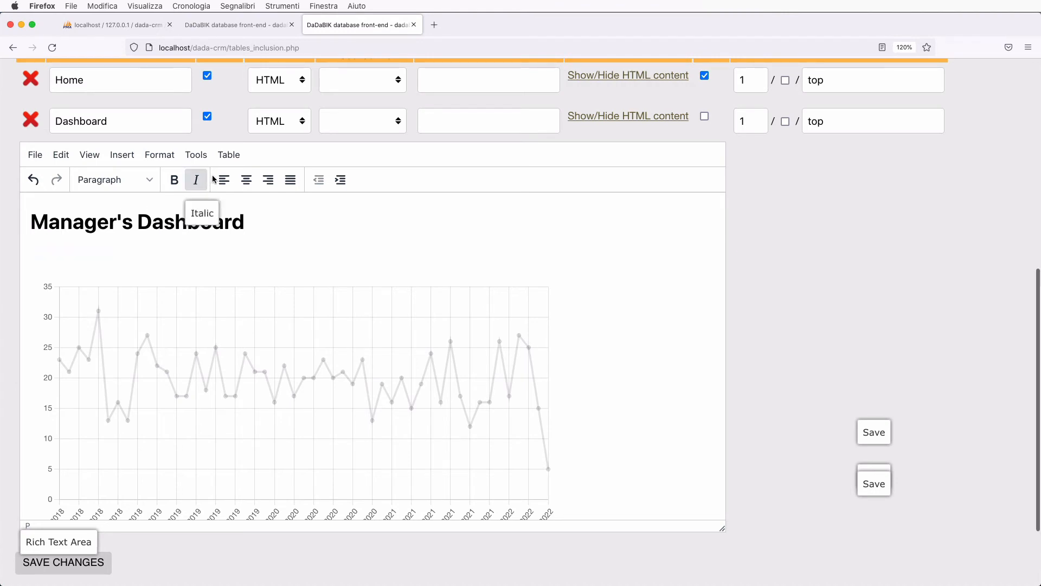
left_click(229, 154)
mouse_move(265, 187)
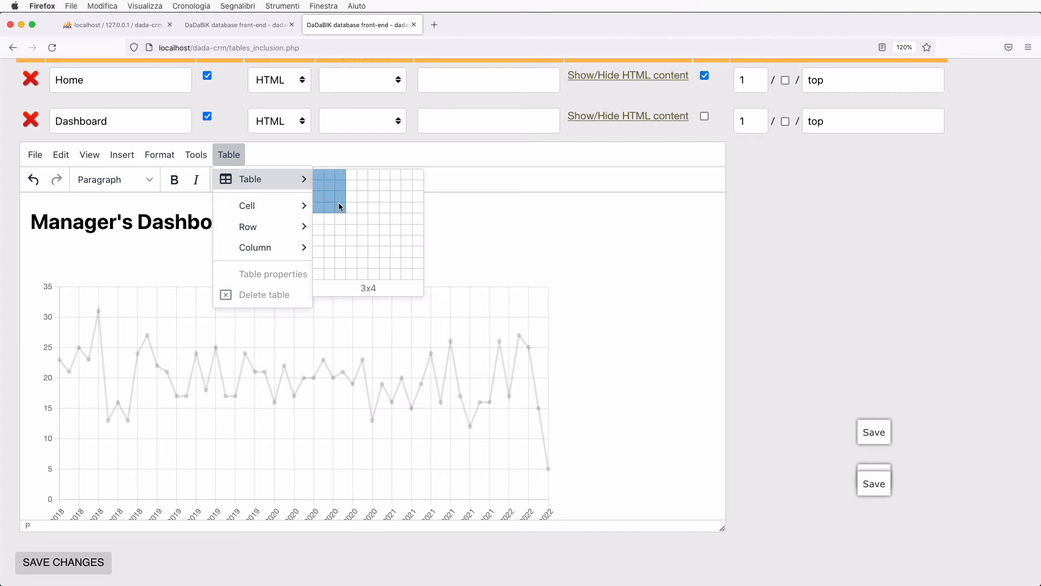
- Insert a three-column table below the heading and move the line chart into its first cell
left_click(340, 228)
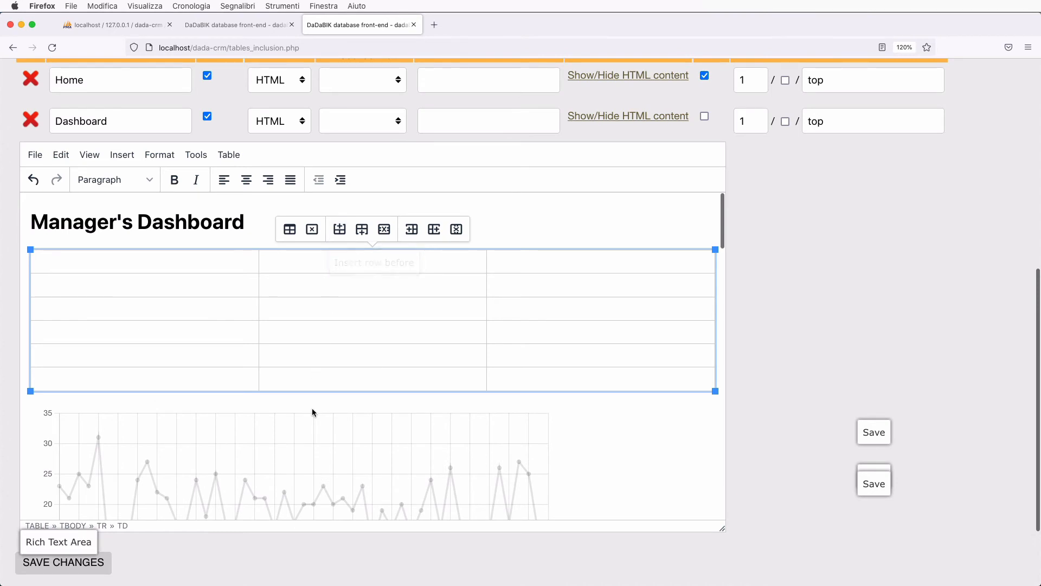
scroll(253, 466, "down", 5)
scroll(252, 465, "up", 4)
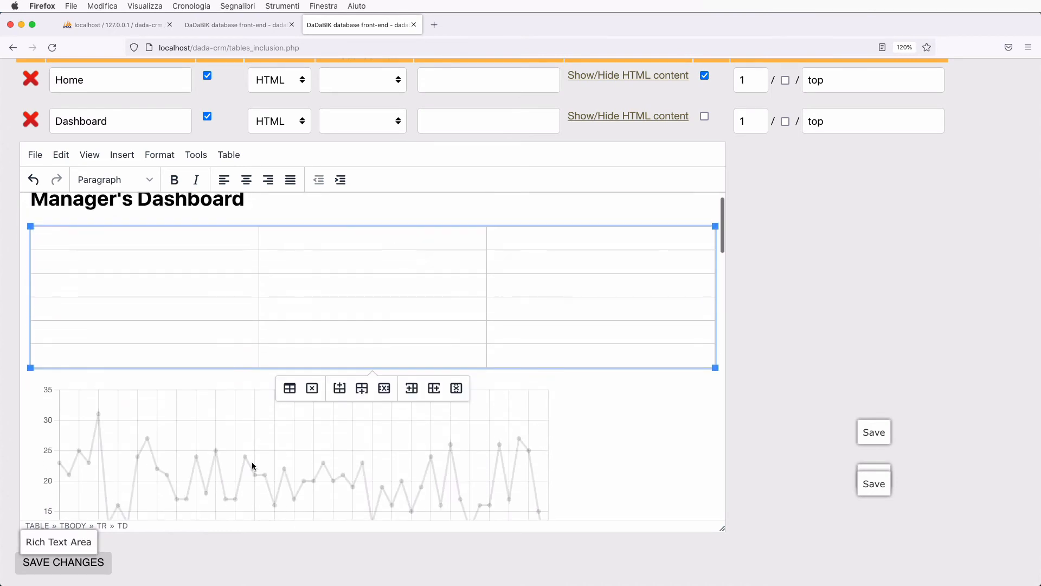
left_click(197, 457)
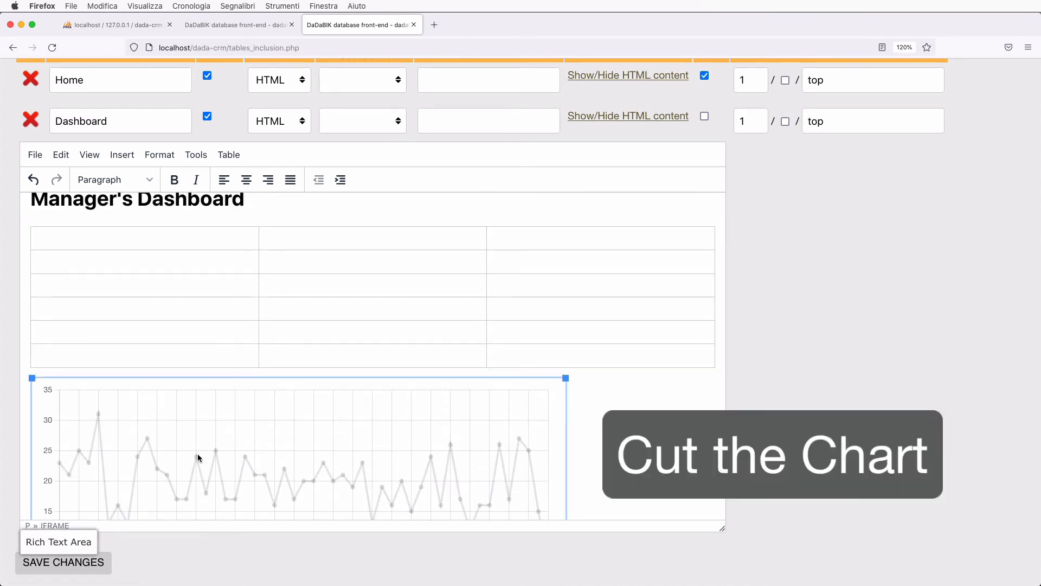
key("super+x")
left_click(98, 264)
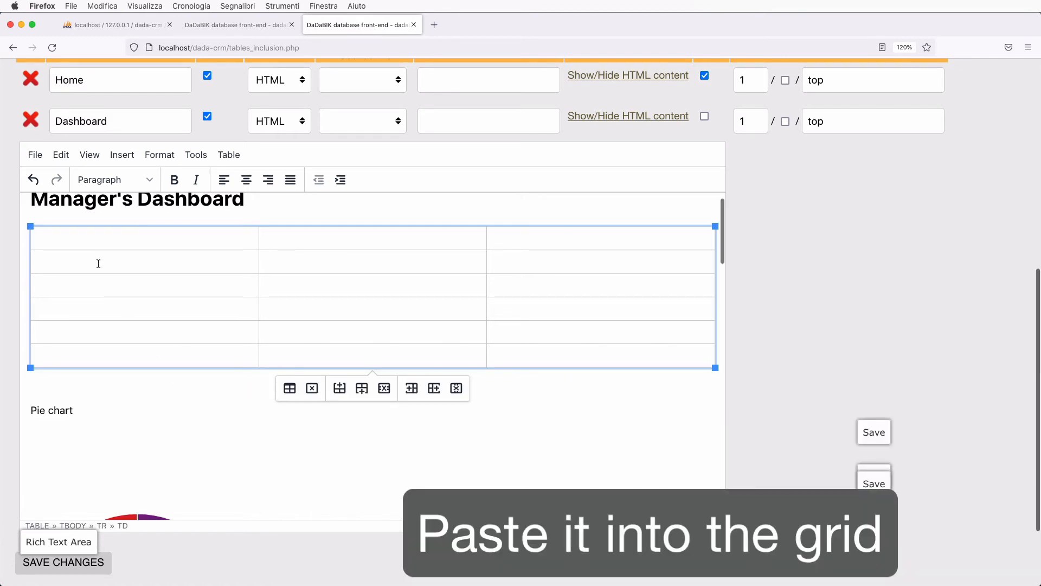
key("super+v")
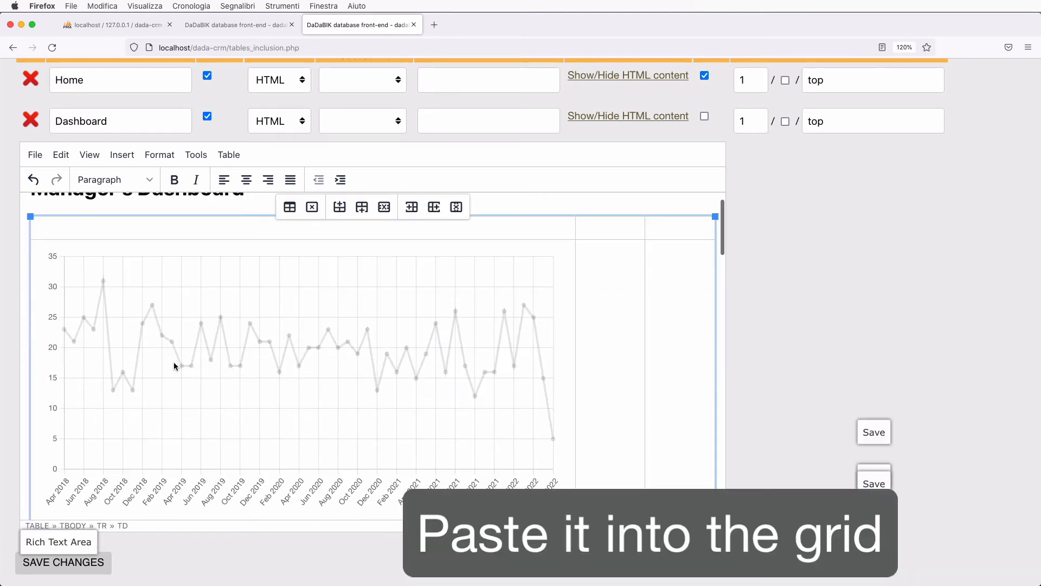
- Move the pie chart into the cell below the line chart
scroll(174, 365, "down", 10)
left_click(174, 374)
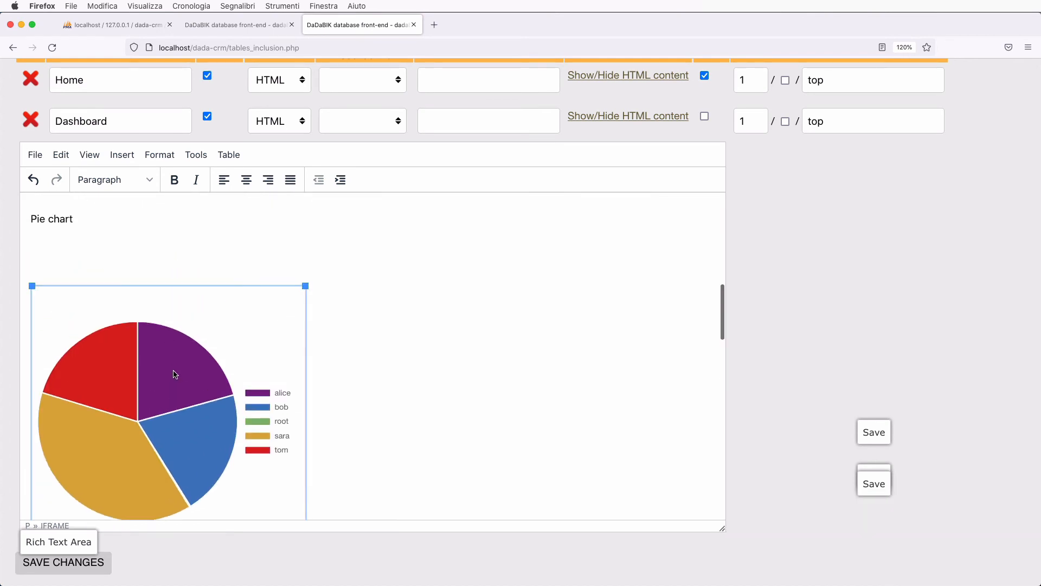
scroll(174, 374, "up", 10)
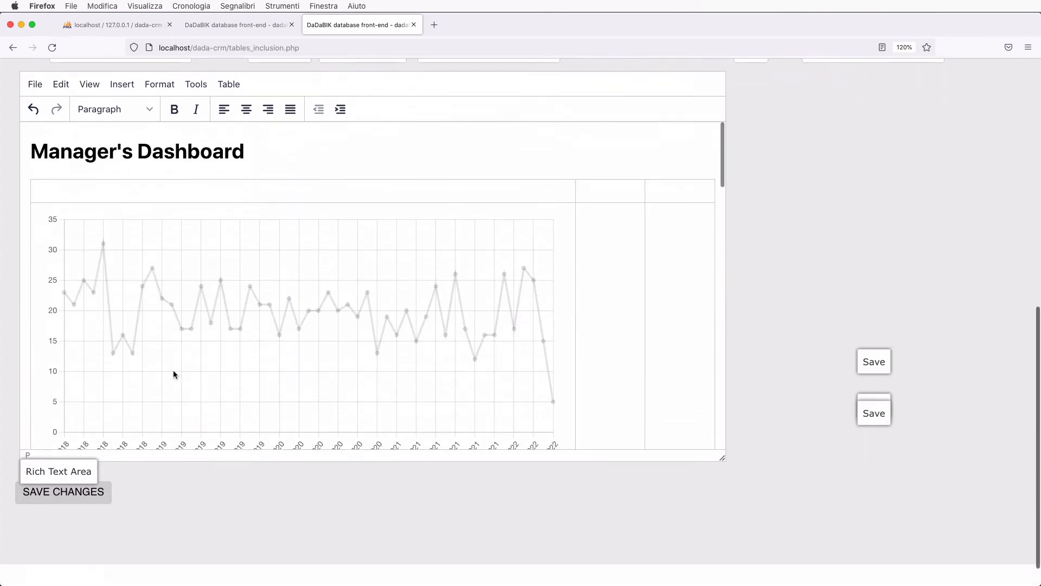
scroll(174, 374, "down", 5)
left_click(100, 292)
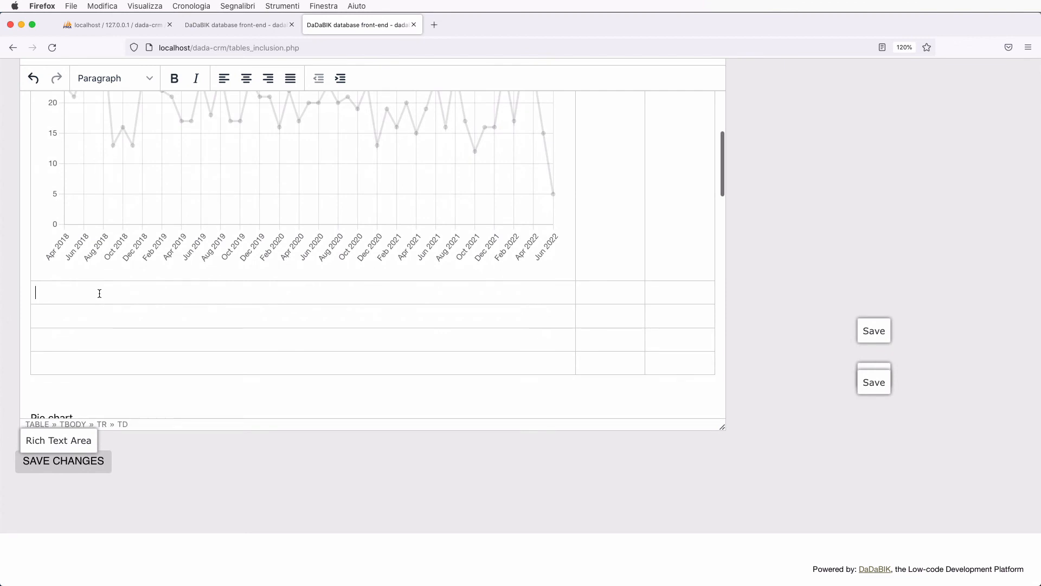
scroll(109, 310, "down", 3)
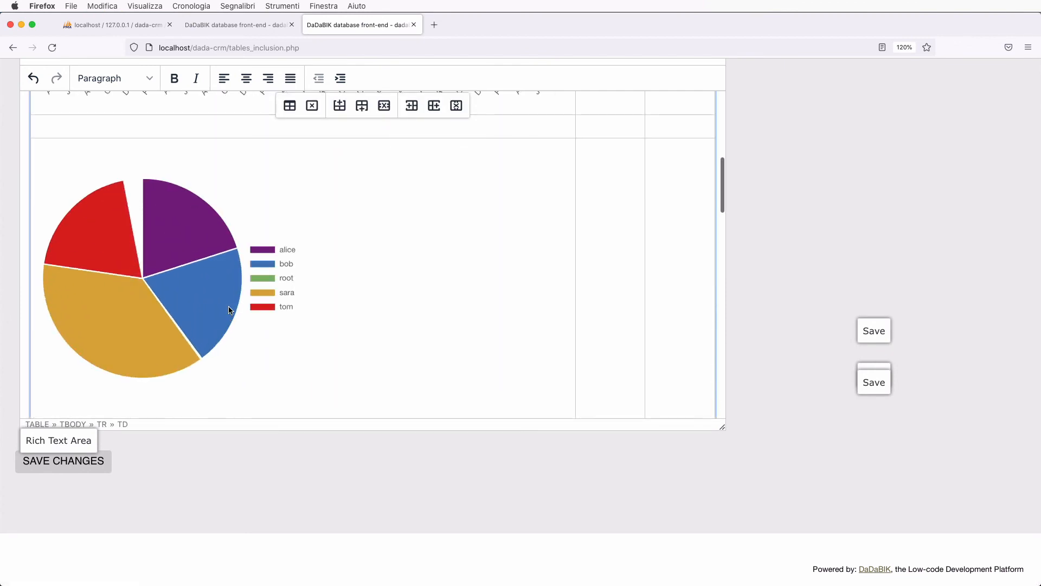
scroll(229, 308, "down", 3)
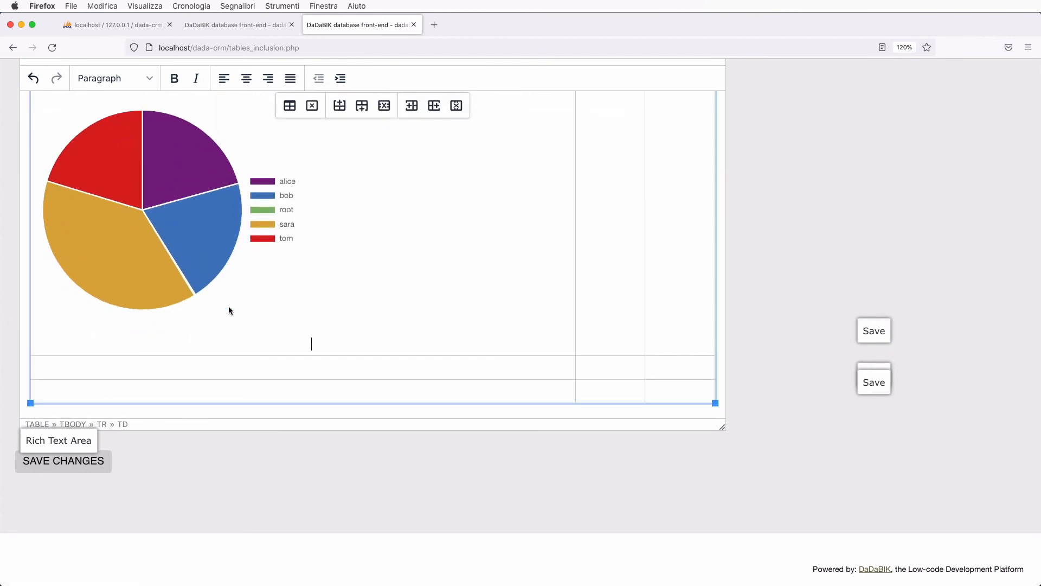
scroll(229, 306, "down", 3)
scroll(229, 307, "down", 10)
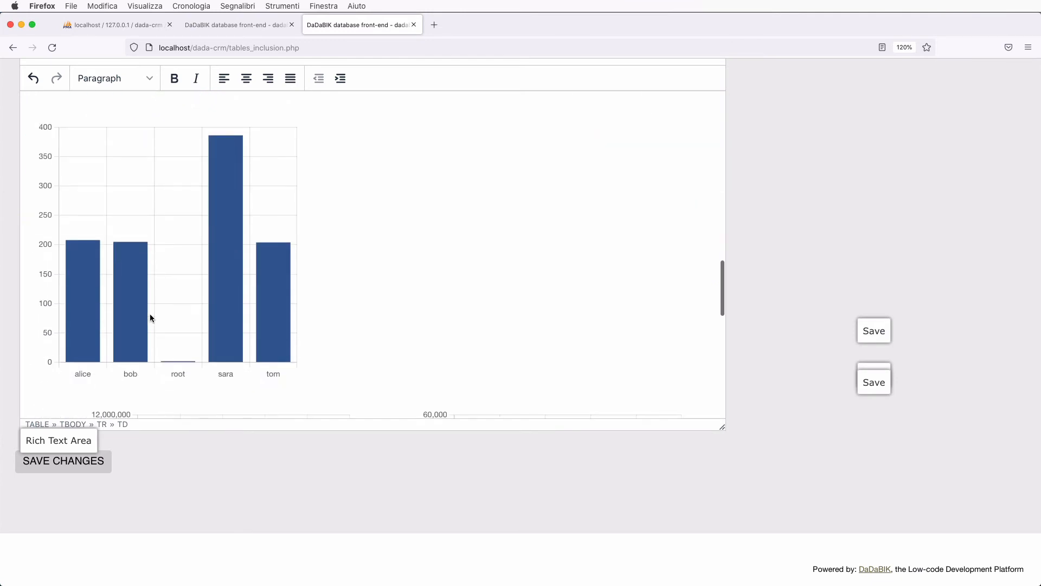
scroll(150, 318, "down", 10)
- Move the Barchart 2 chart into the cell beside the pie chart
left_click(207, 304)
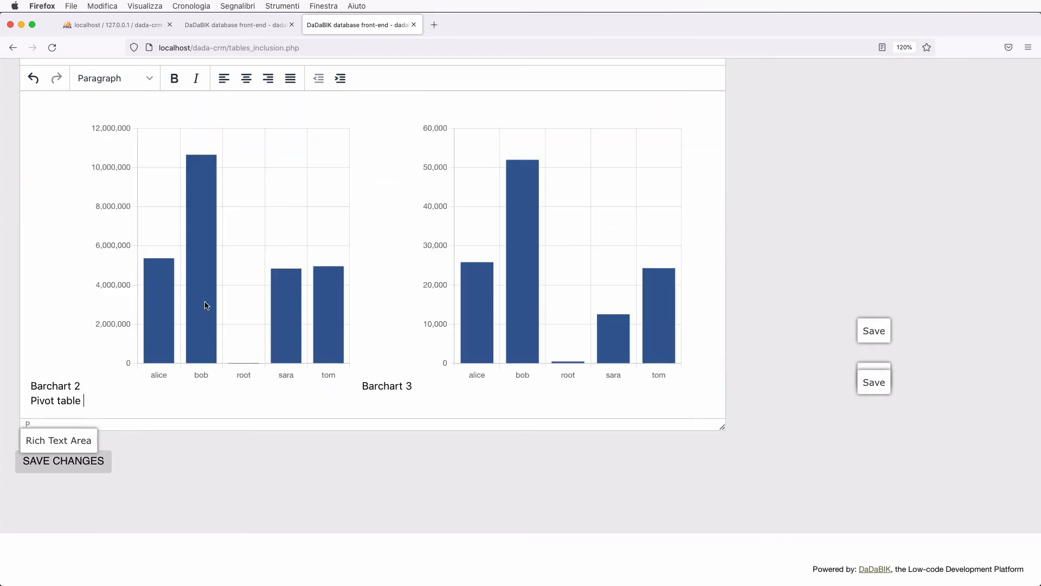
scroll(205, 304, "up", 15)
scroll(205, 306, "down", 3)
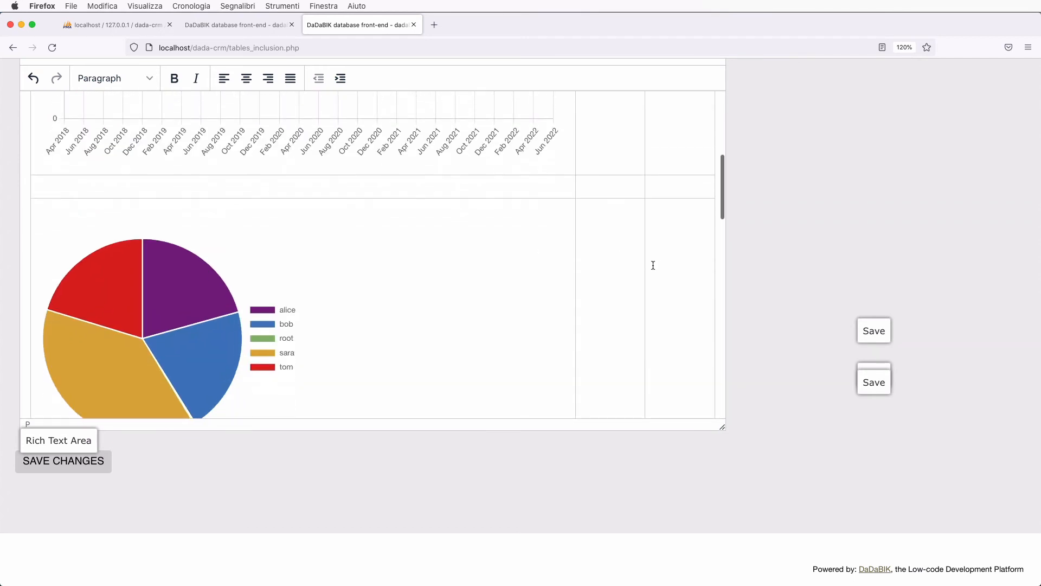
left_click(625, 279)
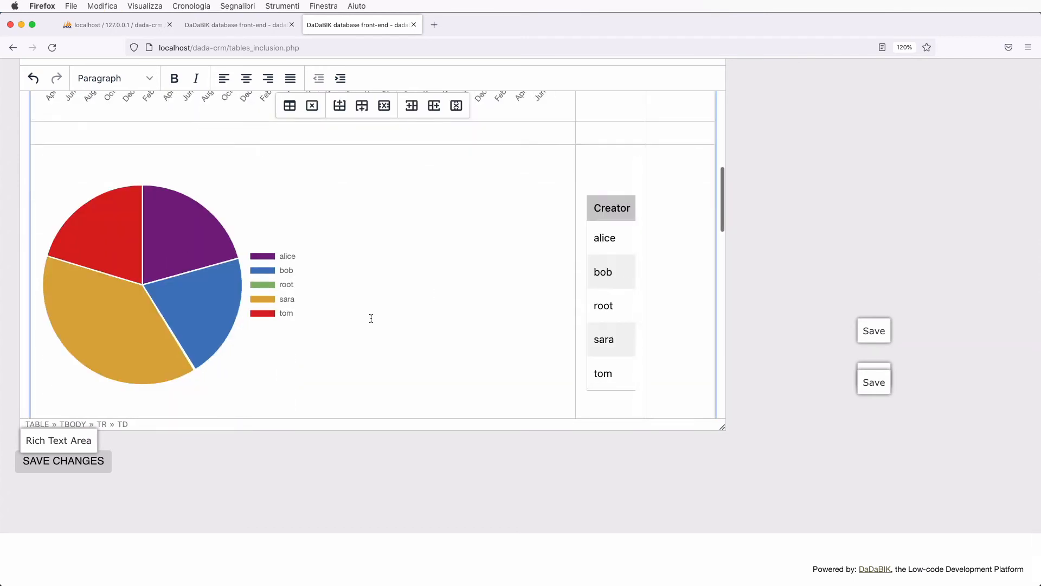
scroll(371, 318, "down", 8)
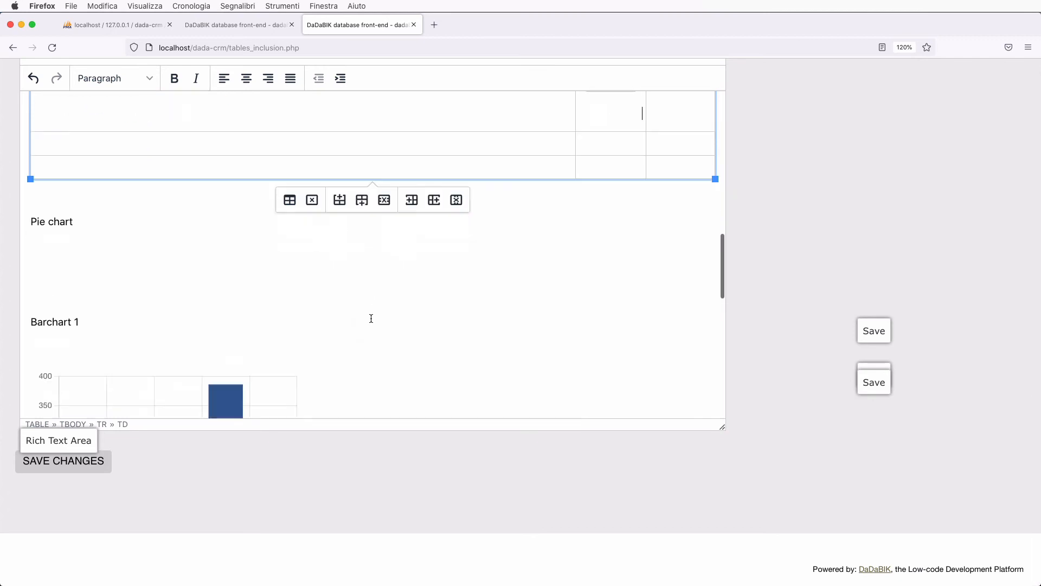
scroll(371, 318, "down", 10)
scroll(332, 293, "up", 3)
- Place Barchart 1 in an empty grid cell and move the left bar chart beside it
left_click(182, 228)
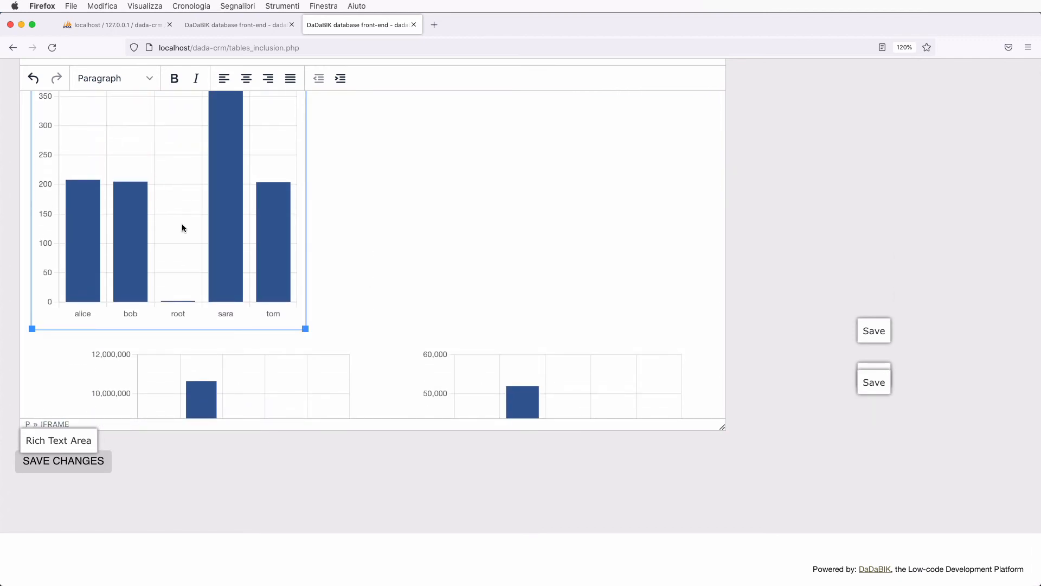
scroll(183, 228, "down", 6)
scroll(182, 226, "up", 15)
scroll(182, 226, "down", 3)
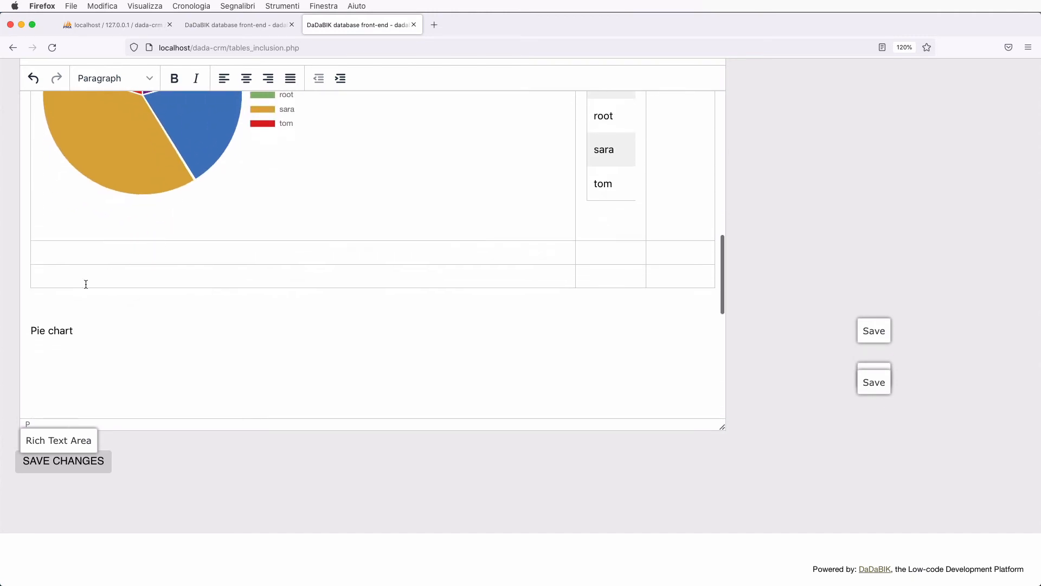
left_click(85, 283)
scroll(261, 336, "down", 5)
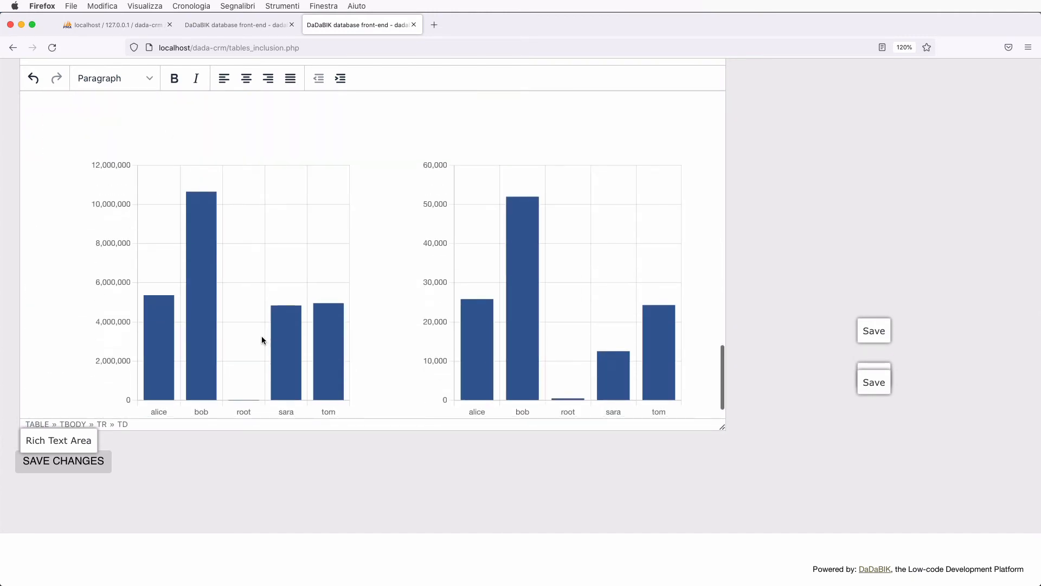
left_click(240, 318)
key("super+x")
scroll(392, 296, "up", 7)
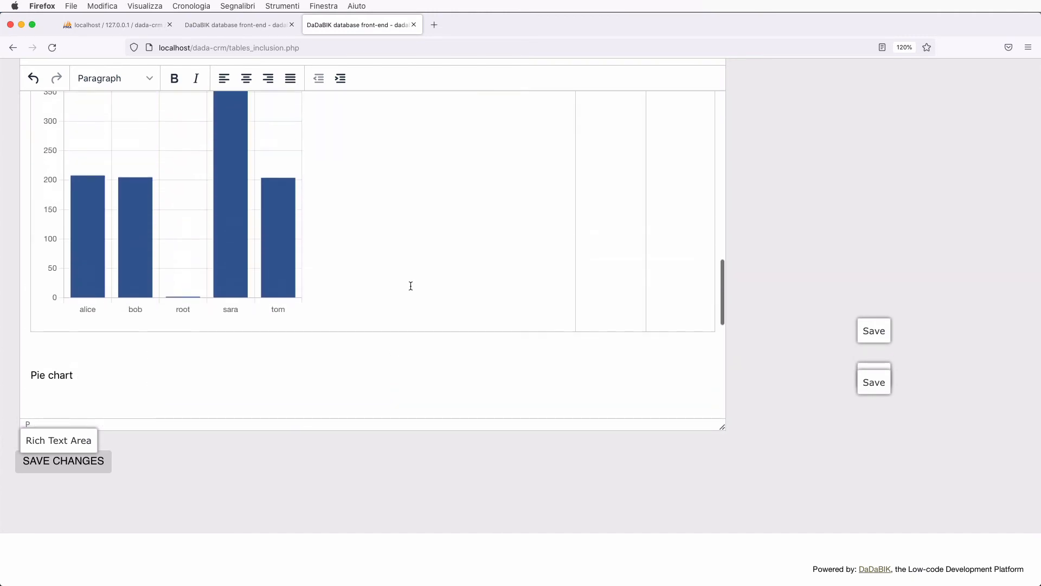
left_click(600, 254)
key("super+v")
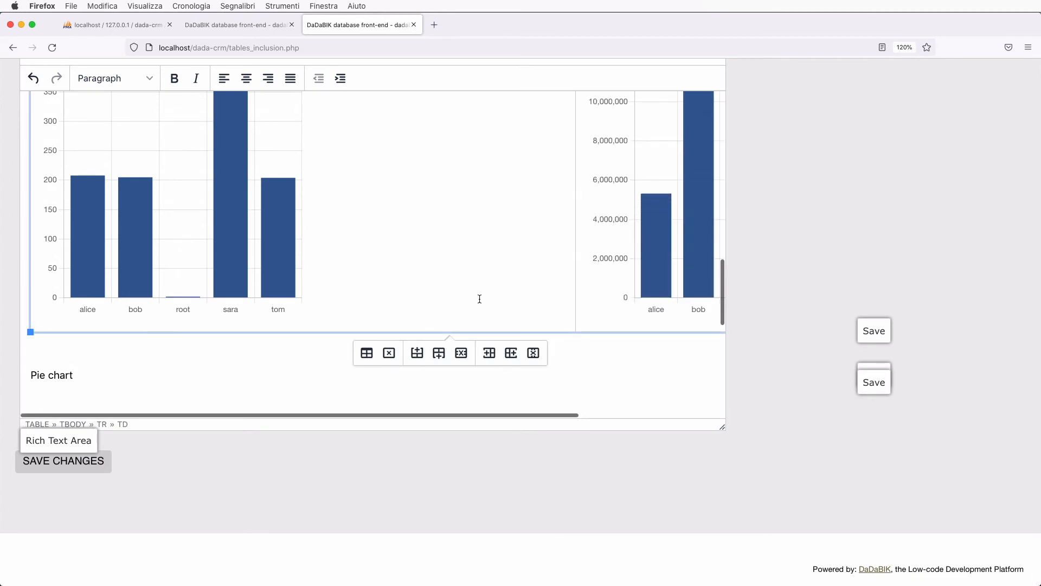
- Delete the leftover bar chart sitting below the Barchart 1 caption
scroll(479, 297, "right", 3)
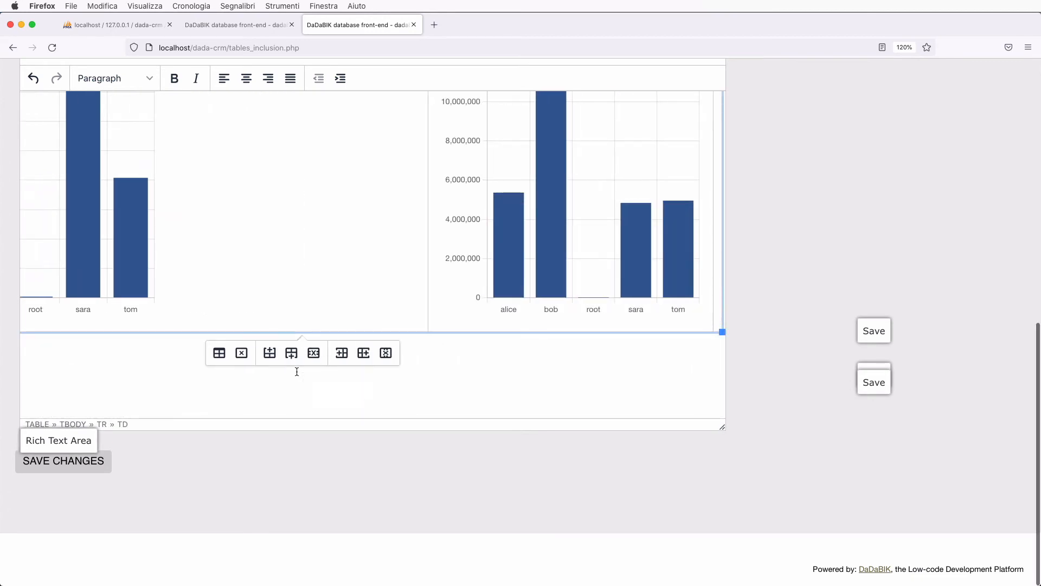
scroll(408, 364, "down", 10)
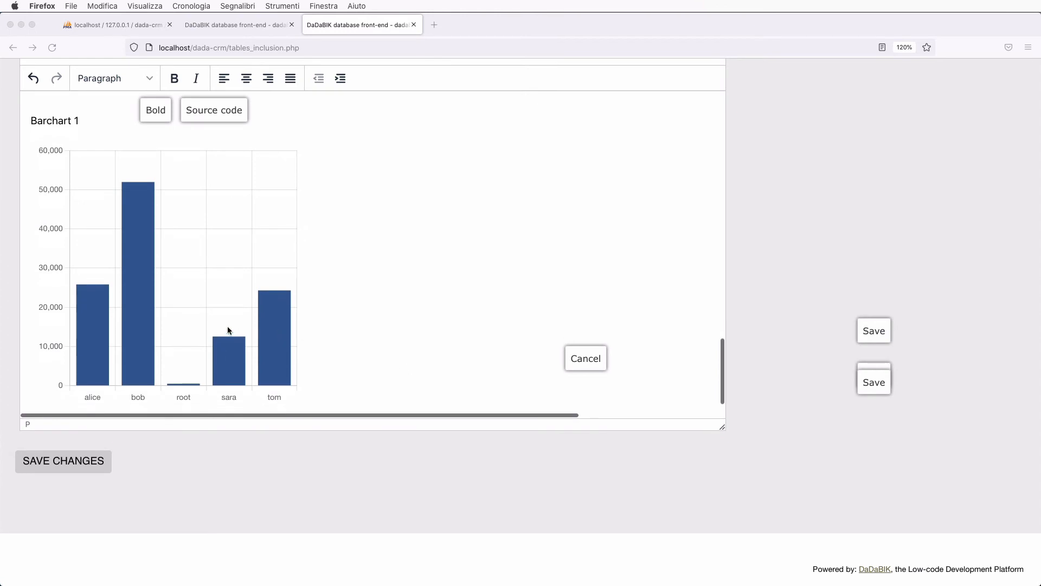
left_click(190, 324)
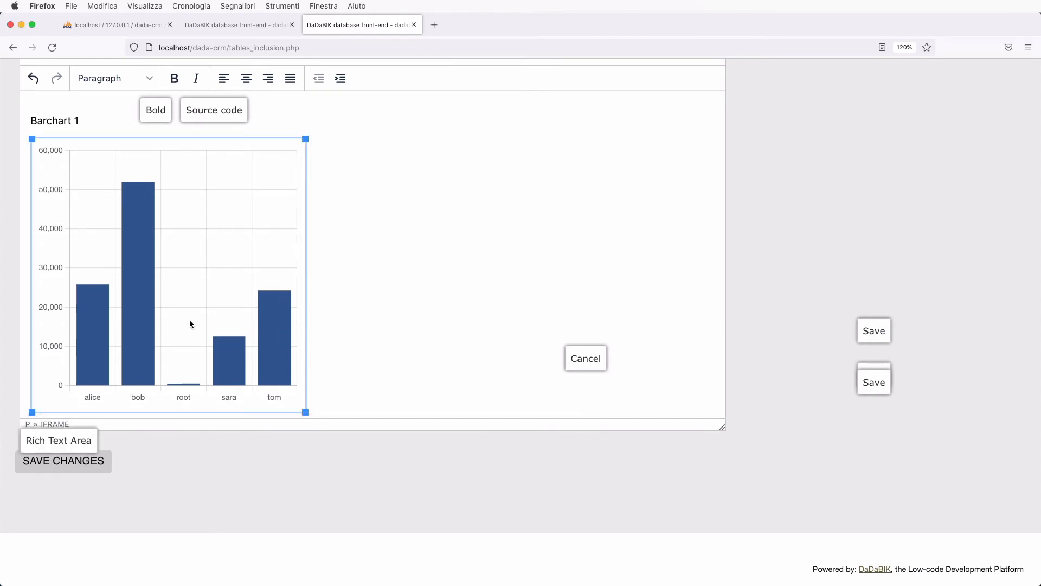
key("Delete")
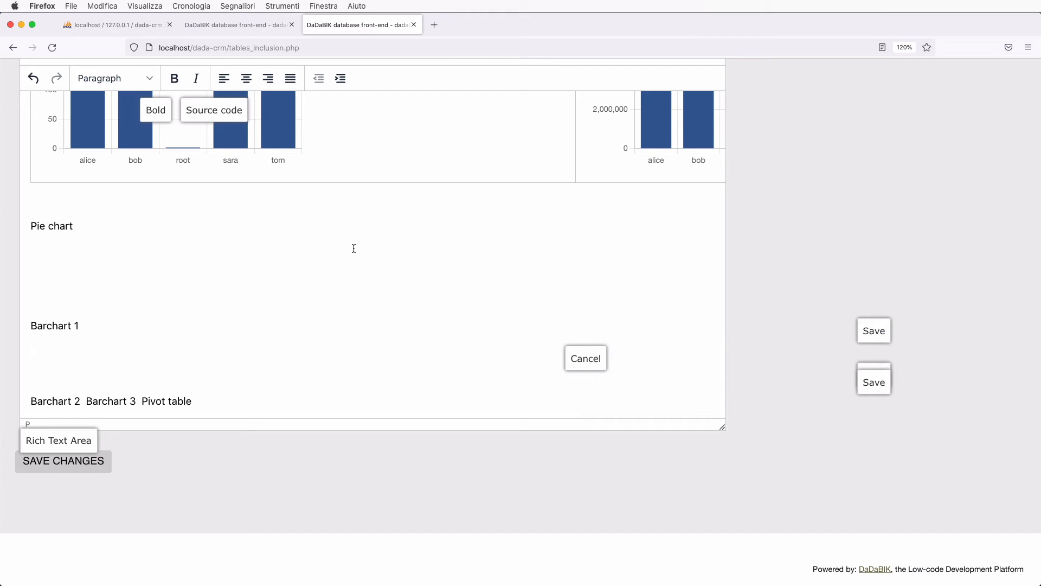
scroll(389, 262, "up", 10)
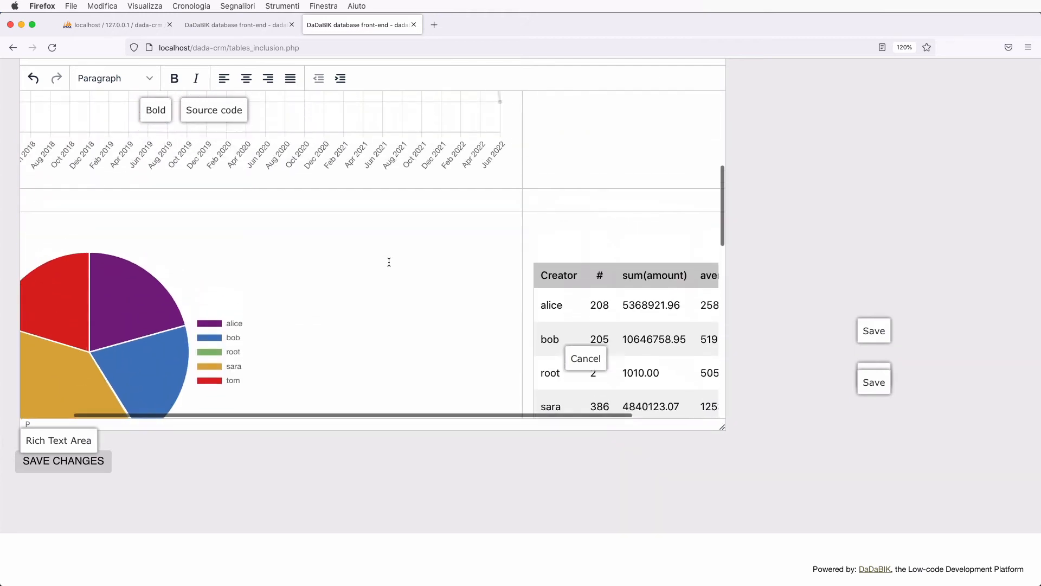
scroll(389, 262, "up", 6)
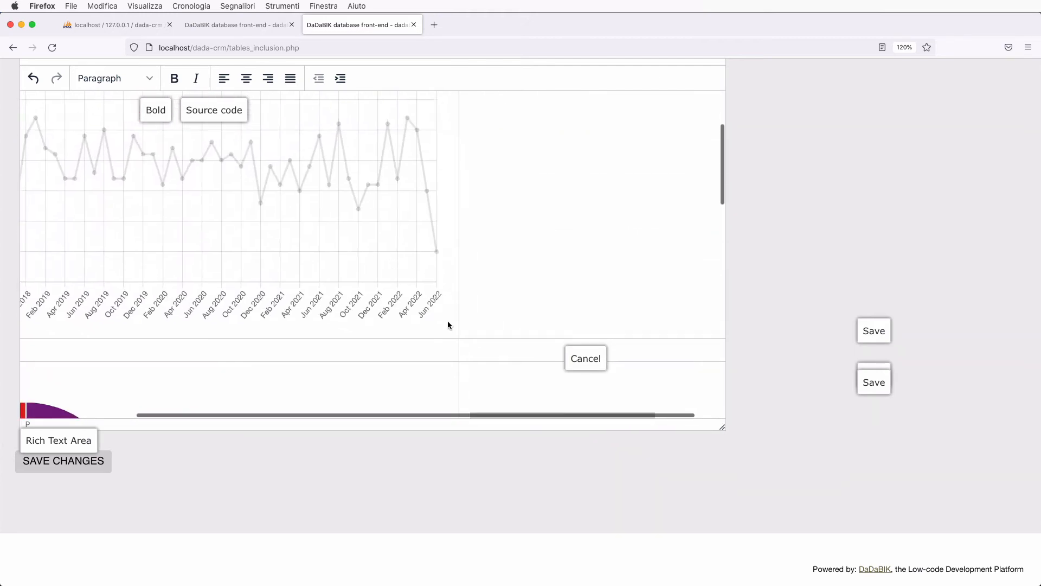
left_click(448, 325)
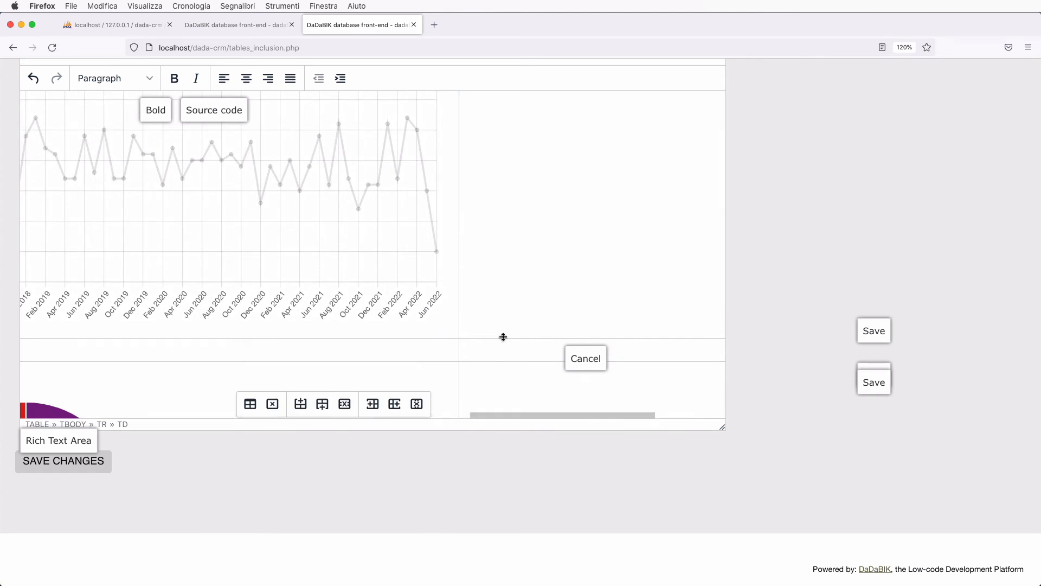
- Merge the line chart's cell with its empty neighbouring cell
left_click_drag(502, 334, 448, 327)
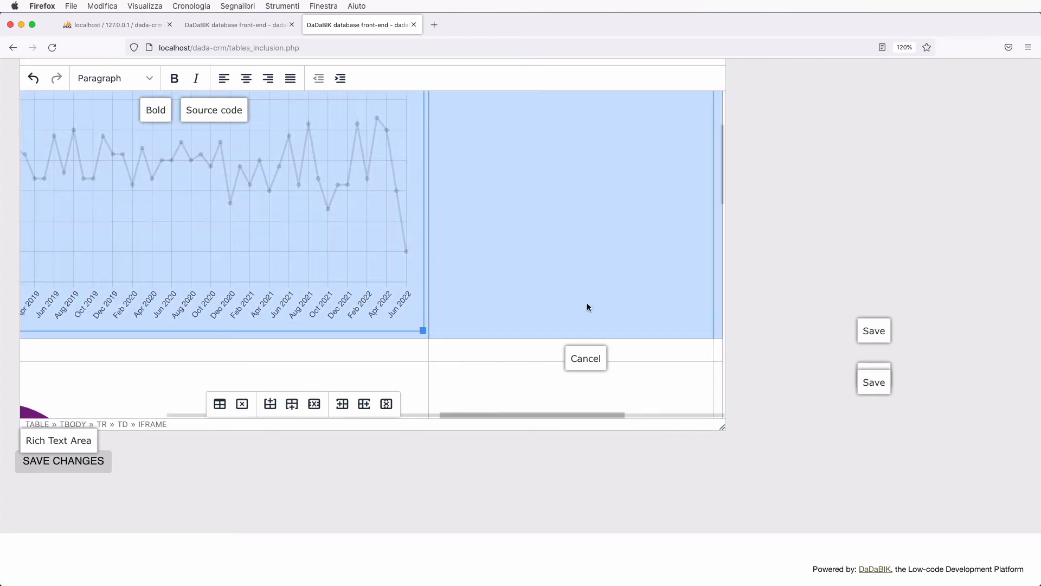
scroll(587, 304, "right", 2)
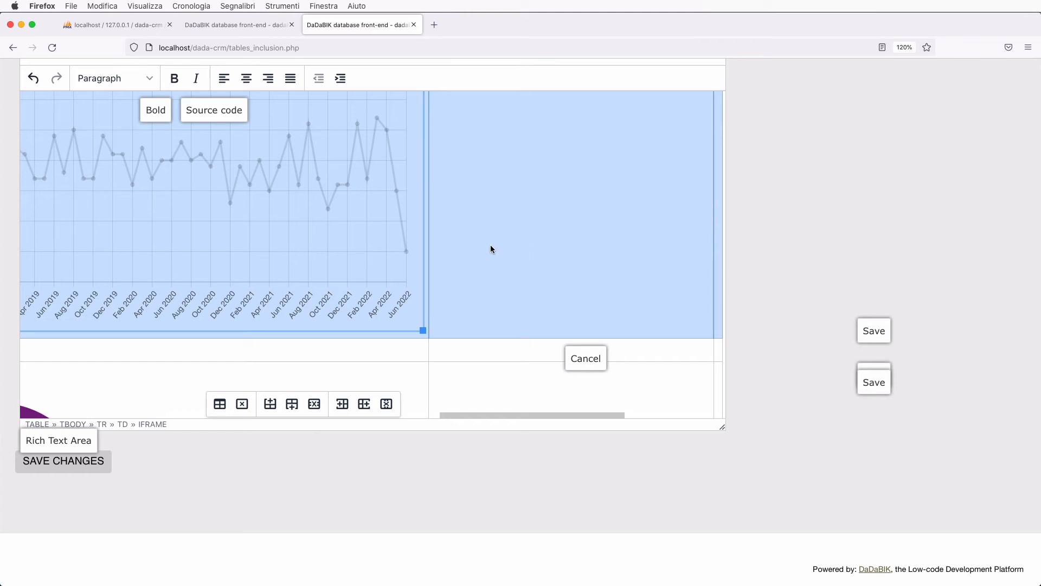
right_click(493, 208)
mouse_move(552, 293)
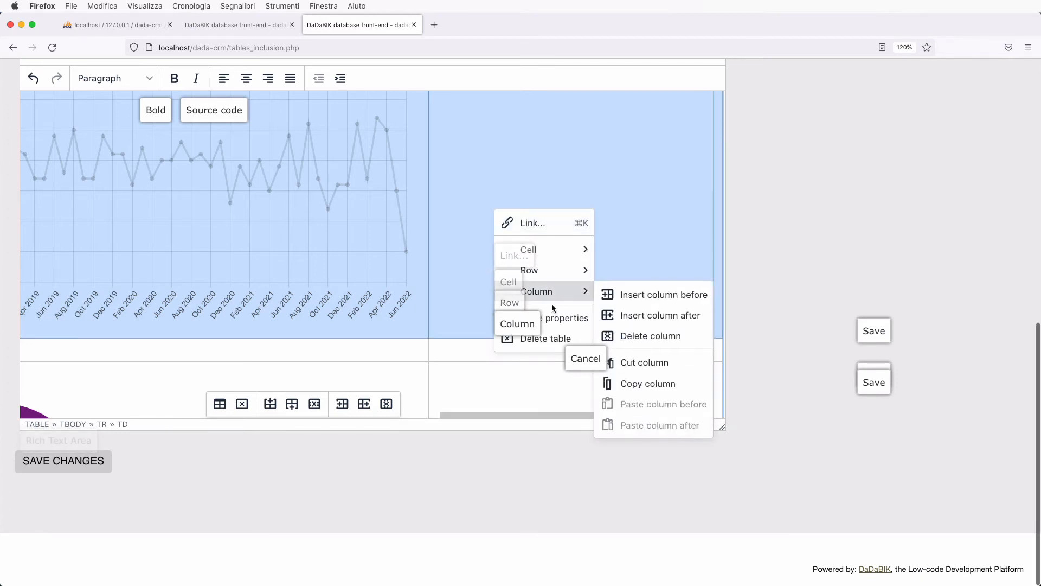
mouse_move(564, 252)
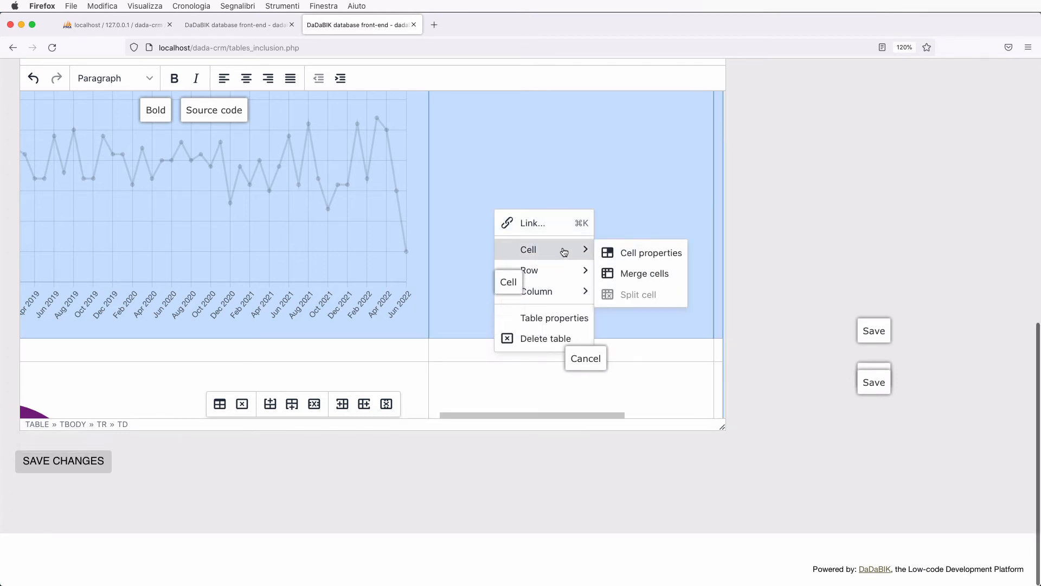
left_click(621, 273)
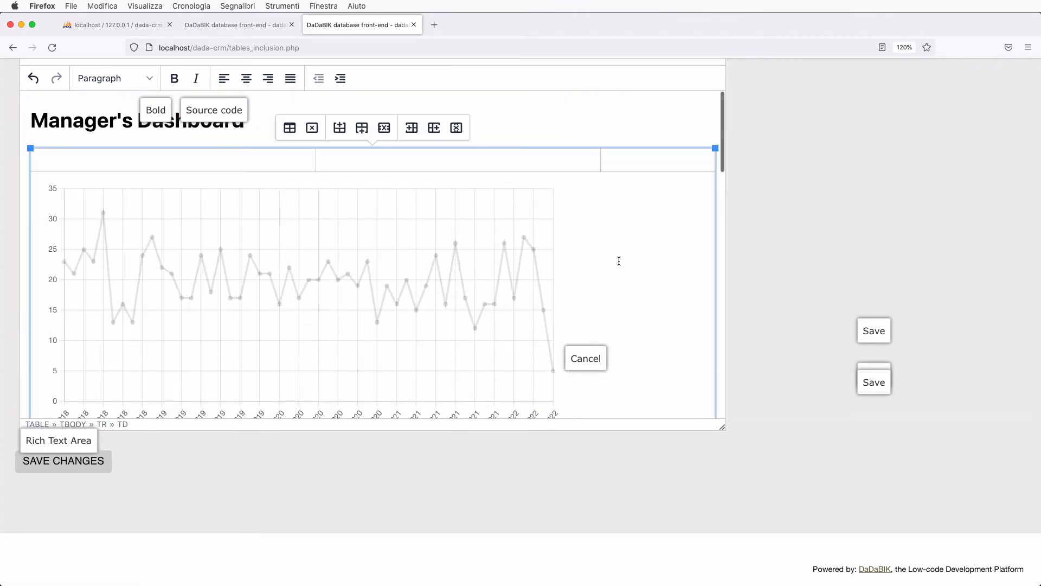
- Delete the leftover captions from Pie chart through Pivot table below the grid
scroll(619, 261, "down", 8)
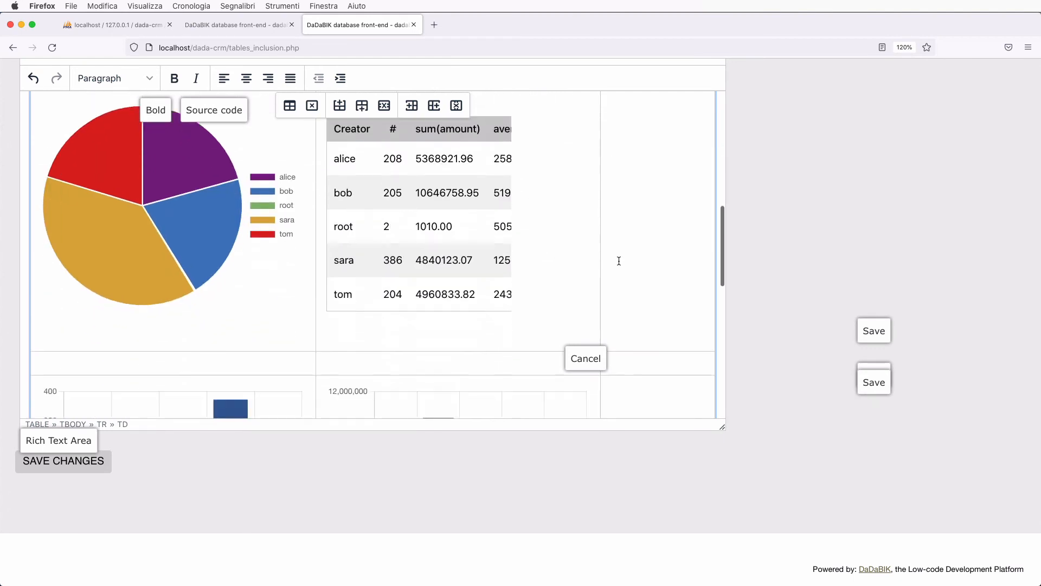
scroll(618, 261, "down", 10)
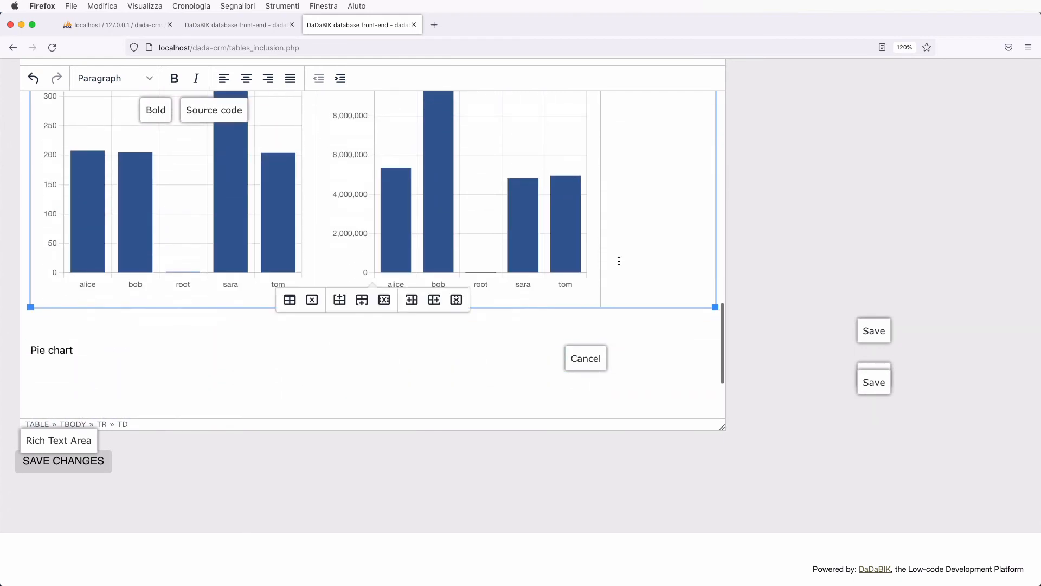
scroll(431, 337, "up", 2)
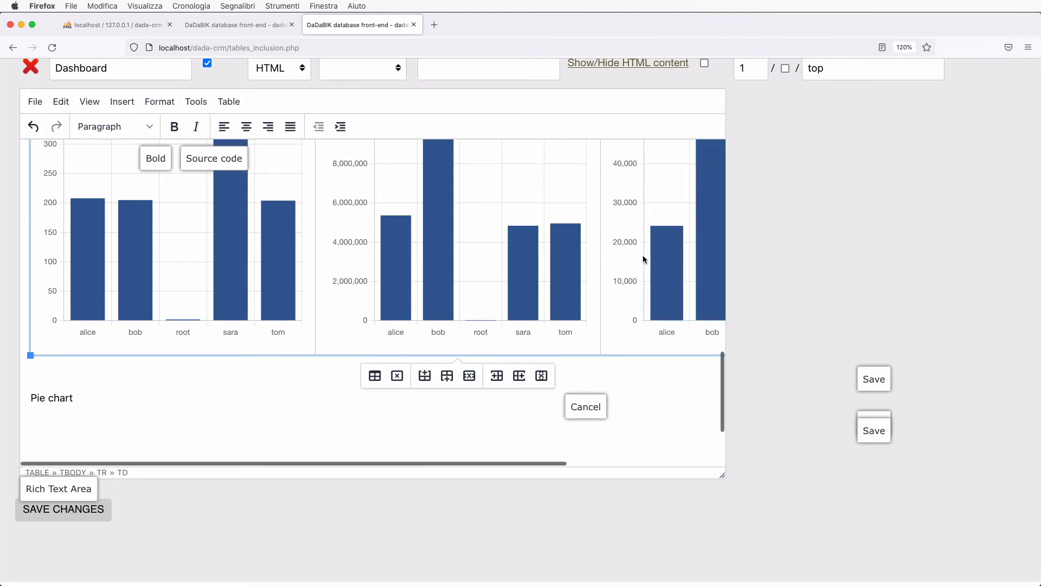
scroll(554, 271, "up", 6)
scroll(553, 269, "up", 10)
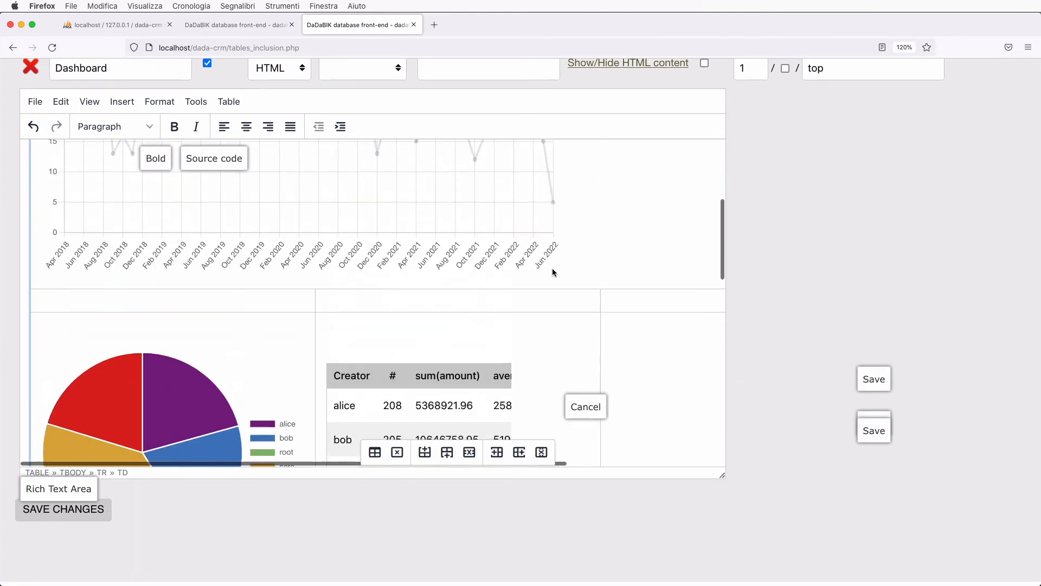
scroll(553, 270, "down", 15)
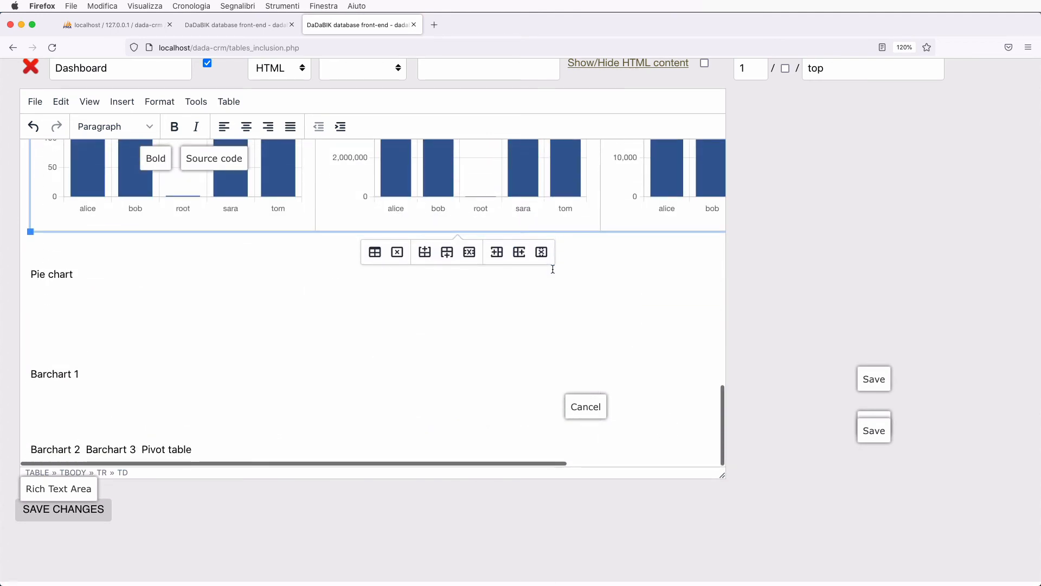
left_click(33, 274)
scroll(139, 323, "down", 2)
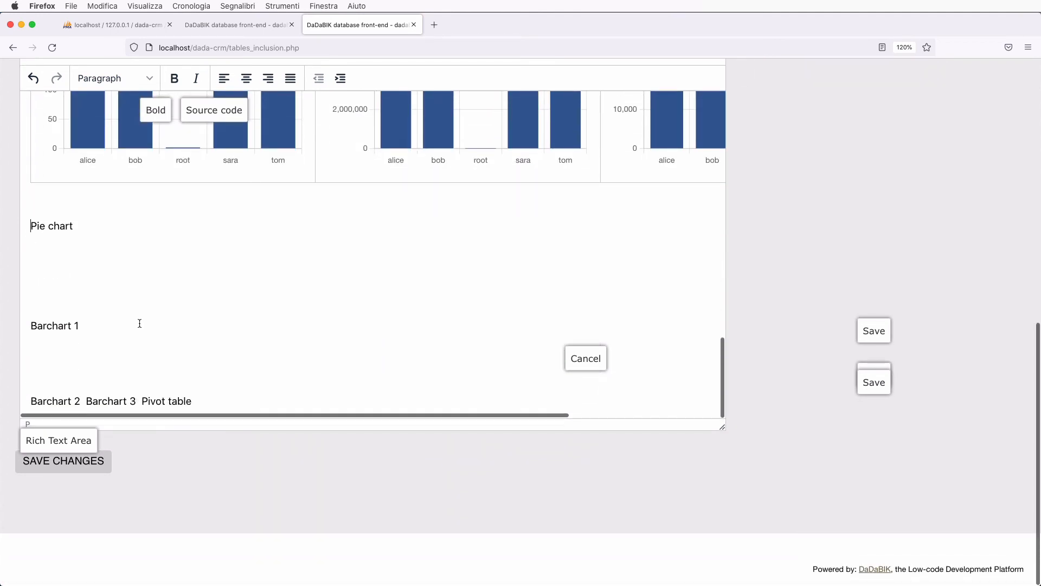
left_click(199, 394, "shift")
key("BackSpace")
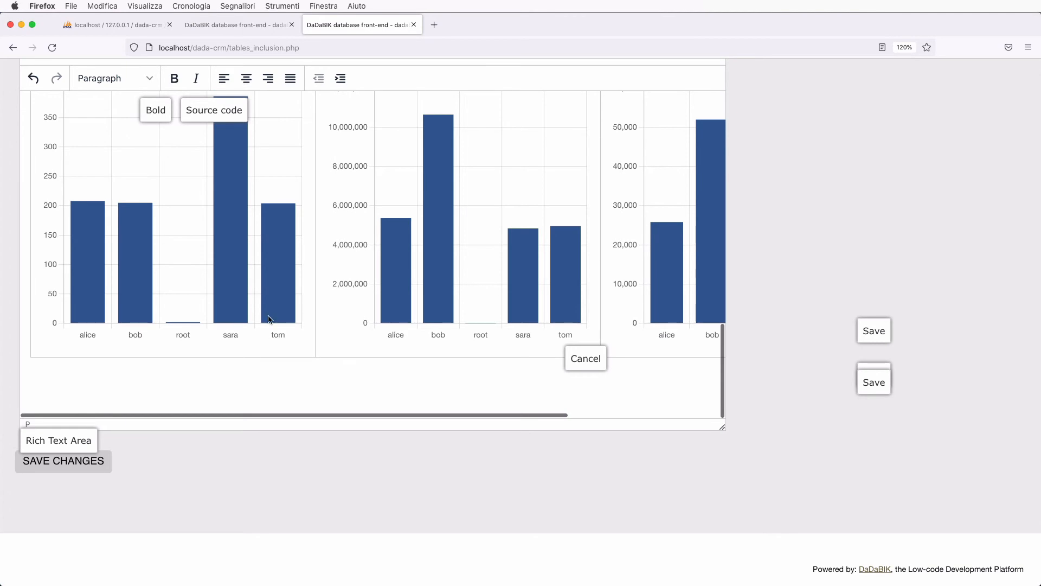
- Merge the pivot table's cell with the empty cell beside it
scroll(314, 313, "up", 6)
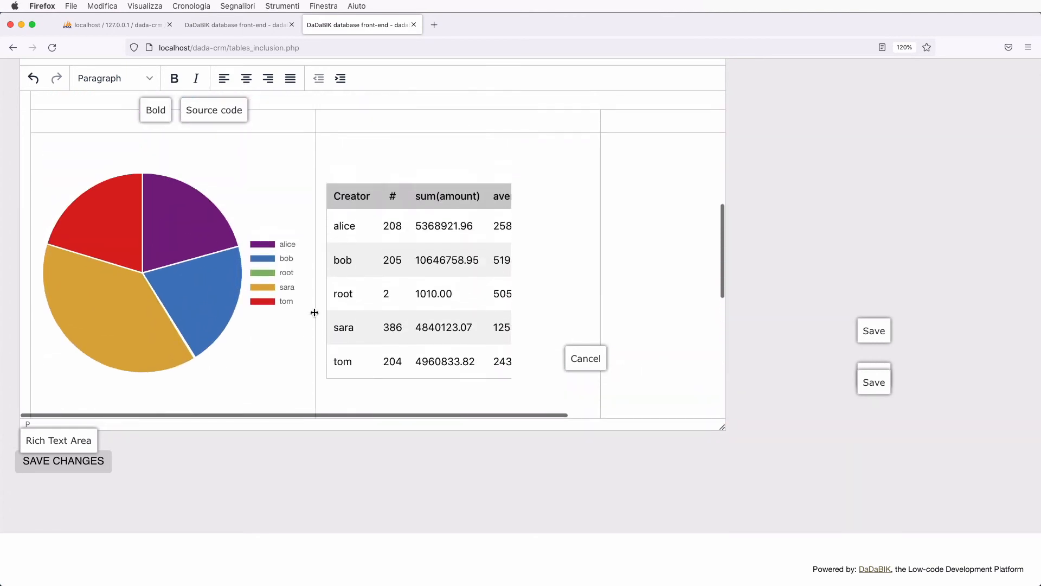
scroll(314, 312, "down", 2)
scroll(314, 312, "right", 3)
left_click(457, 326)
key("shift+Right")
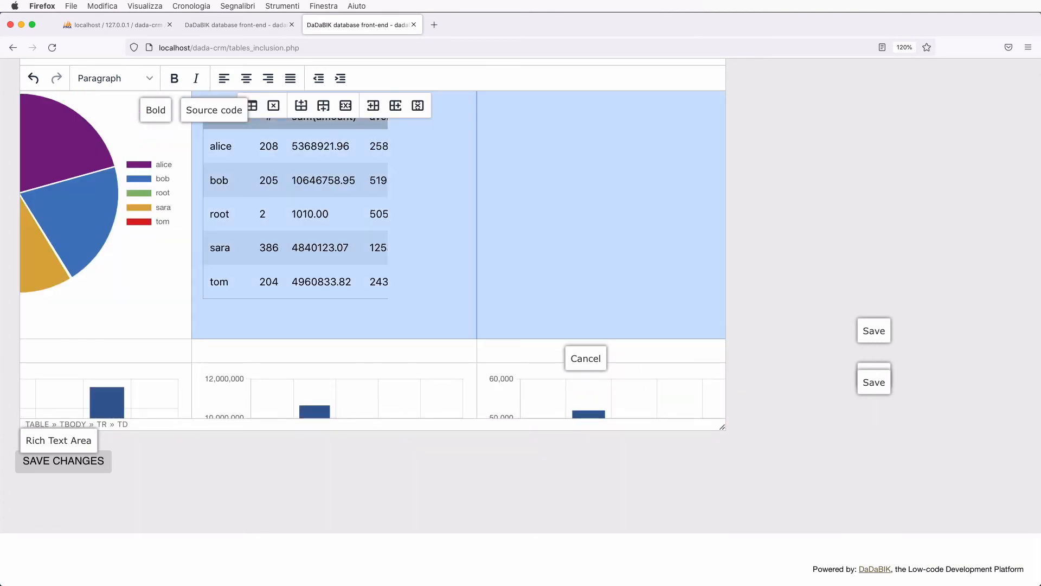
right_click(522, 208)
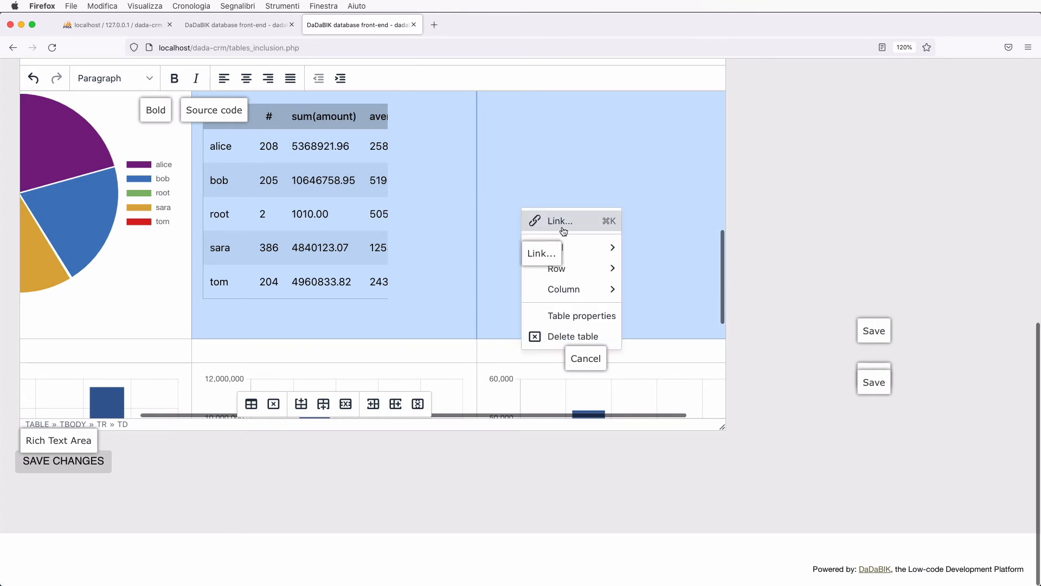
mouse_move(598, 251)
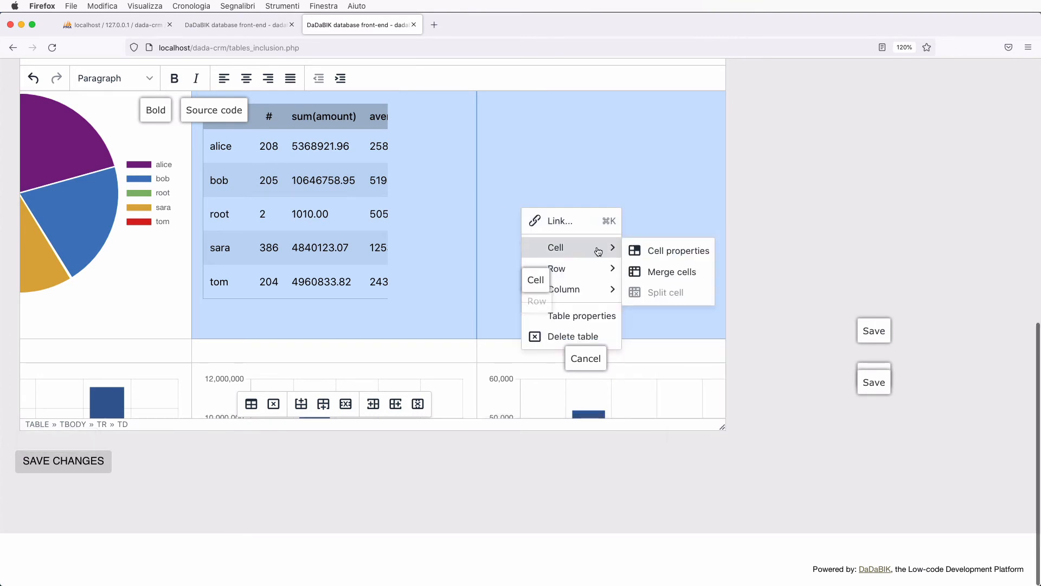
left_click(672, 270)
scroll(435, 265, "up", 10)
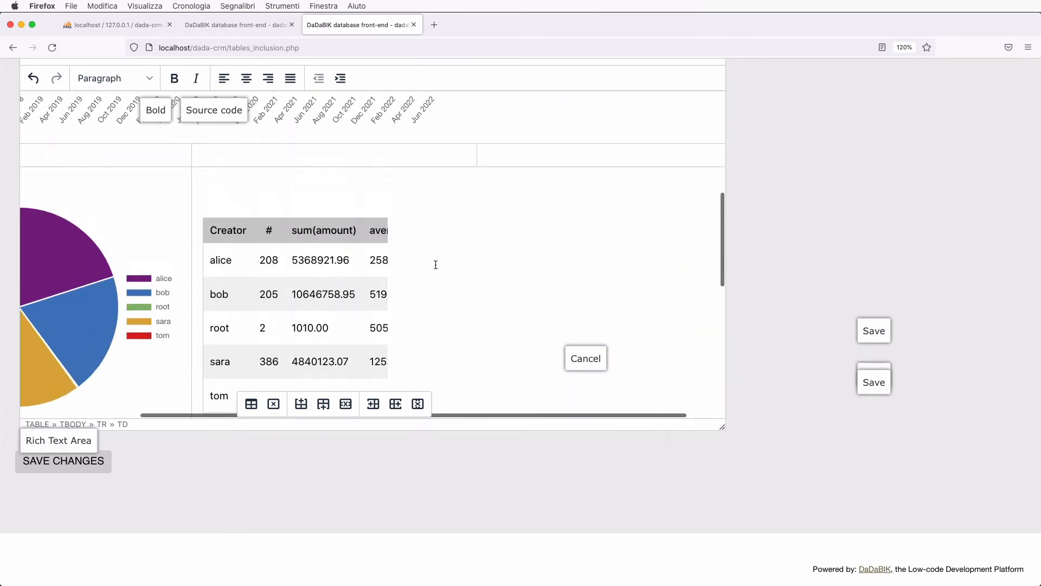
scroll(435, 263, "up", 2)
scroll(435, 264, "left", 1)
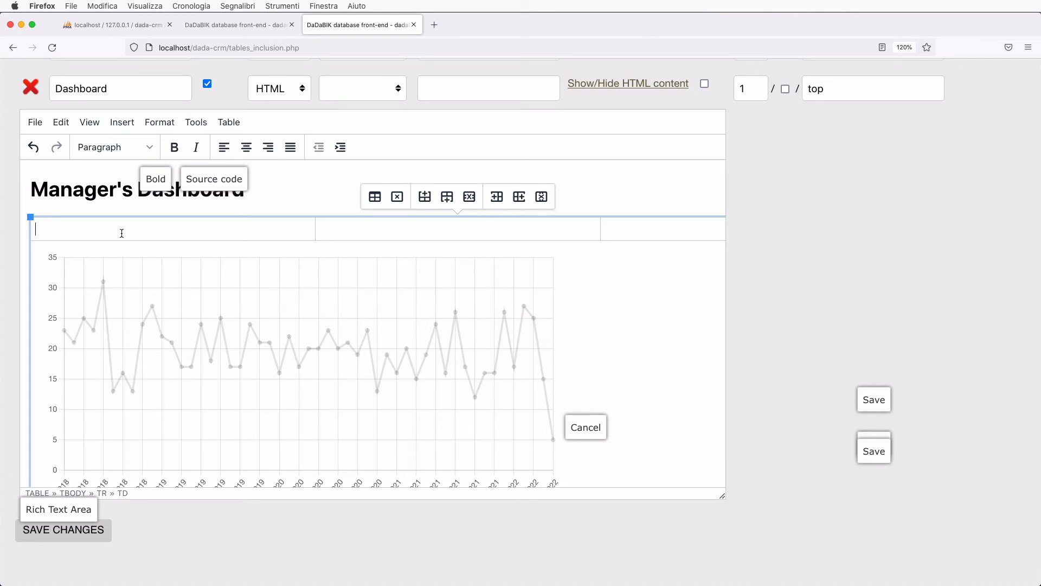
- Type 'Sales by month' into the grid cell directly above the line chart
type("Sales by m")
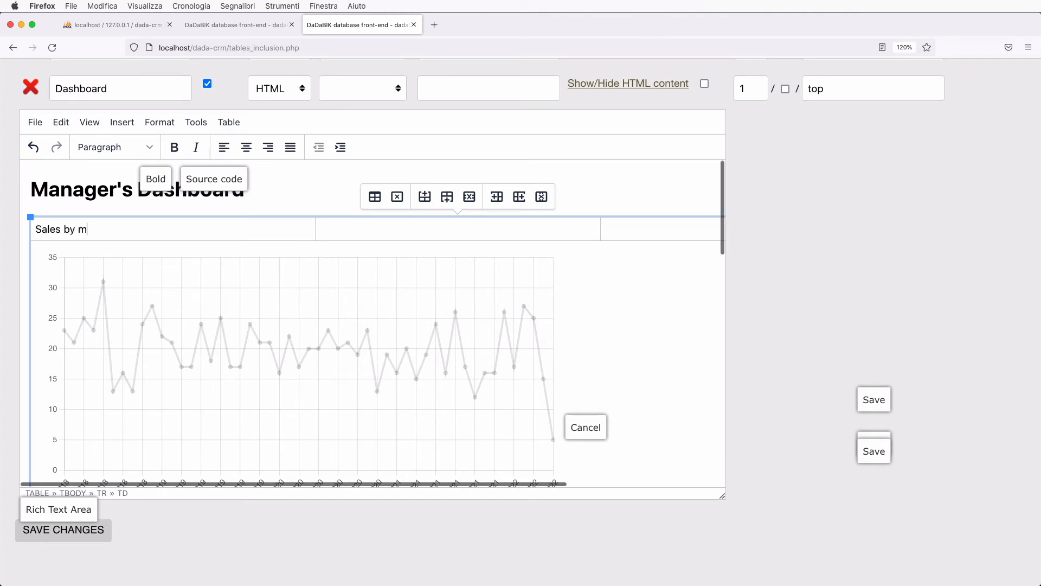
type("onth")
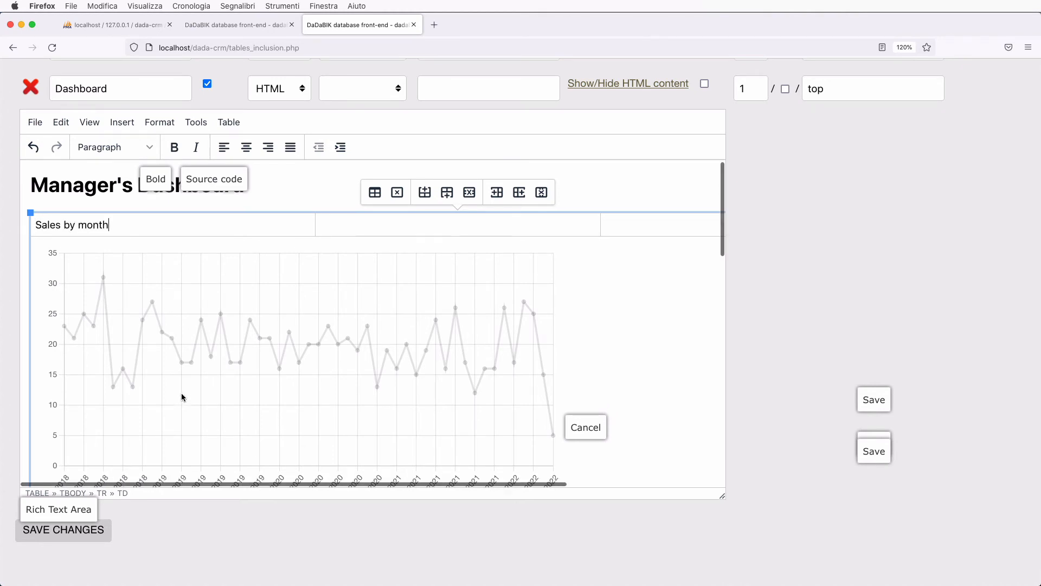
scroll(181, 396, "down", 1)
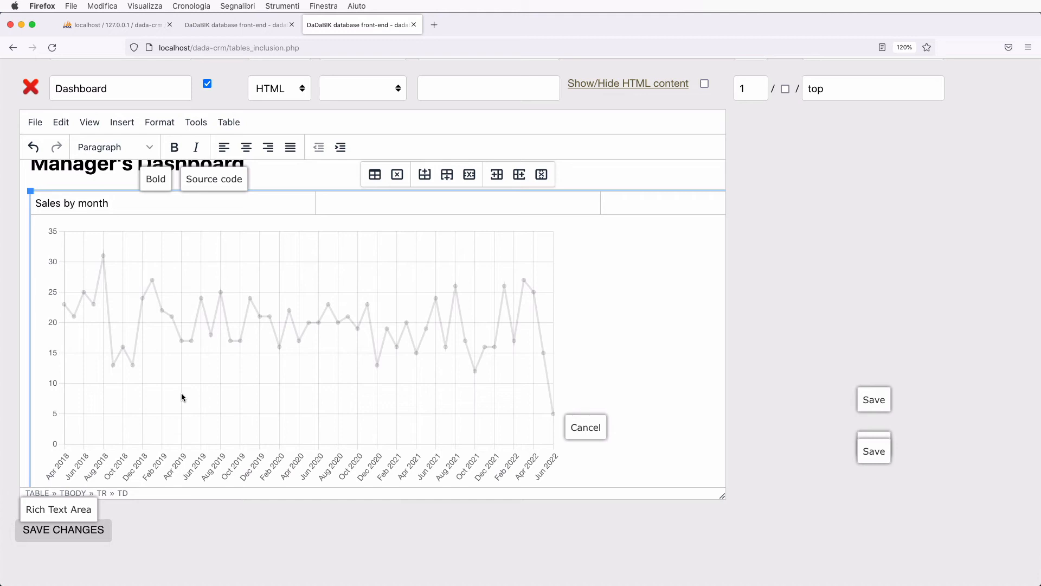
- Make the 'Sales by month' heading bold
scroll(181, 396, "down", 1)
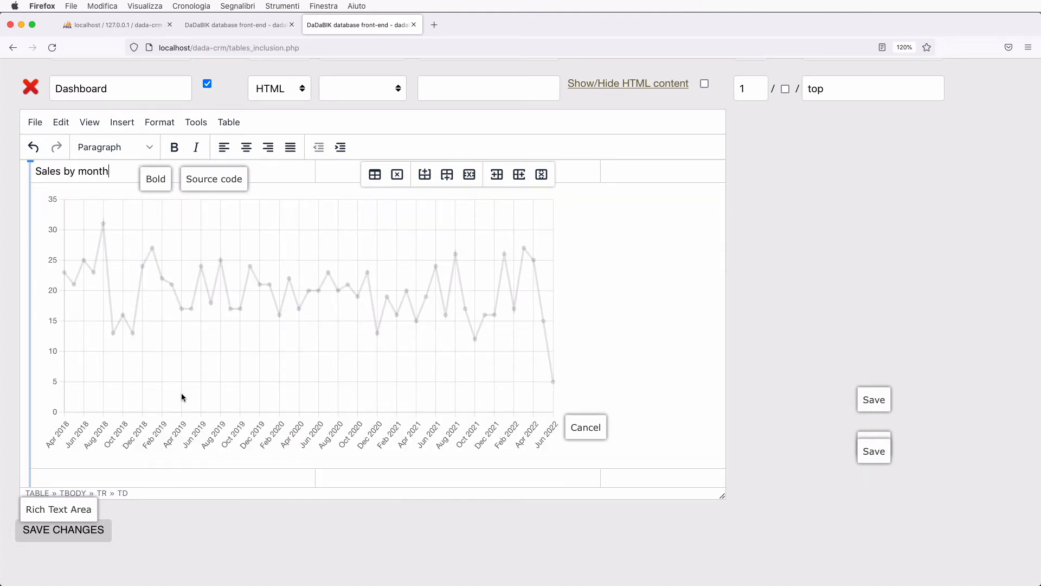
scroll(181, 397, "down", 2)
scroll(181, 397, "up", 4)
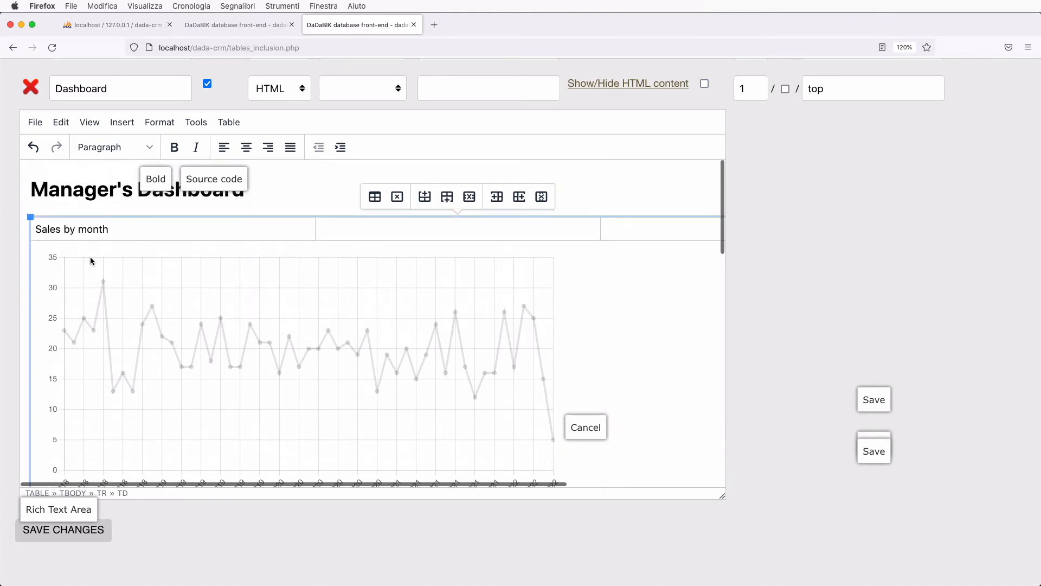
left_click_drag(40, 233, 113, 232)
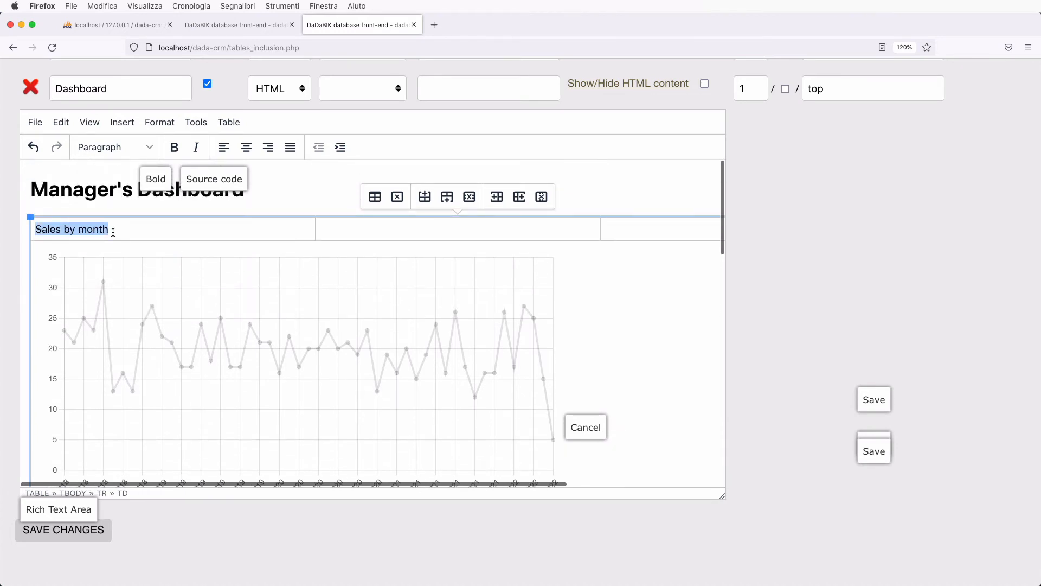
key("super+b")
- Add a bold '% sales by sales person' heading above the pie chart
scroll(165, 275, "down", 8)
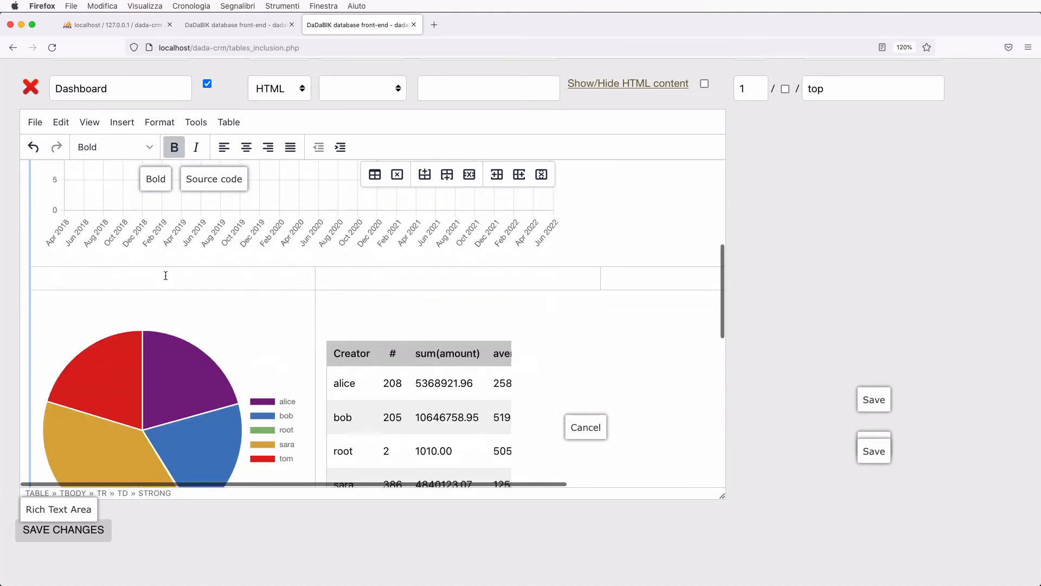
left_click(130, 276)
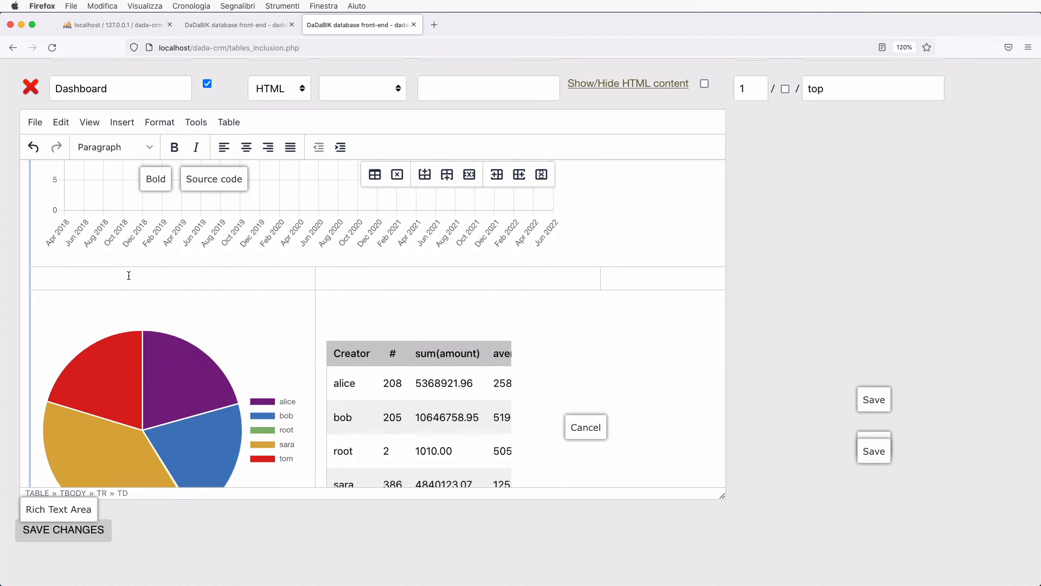
type("% s")
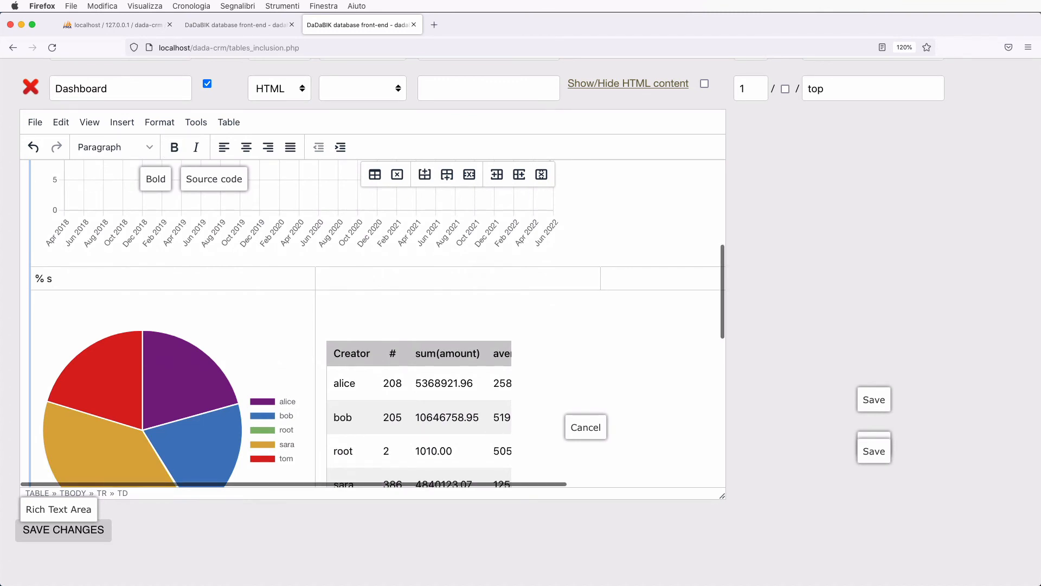
type("ales by sales person")
left_click_drag(35, 278, 150, 279)
key("super+b")
- Add a bold 'Sales people - Summary data' heading above the summary table
left_click(352, 278)
type("Sa")
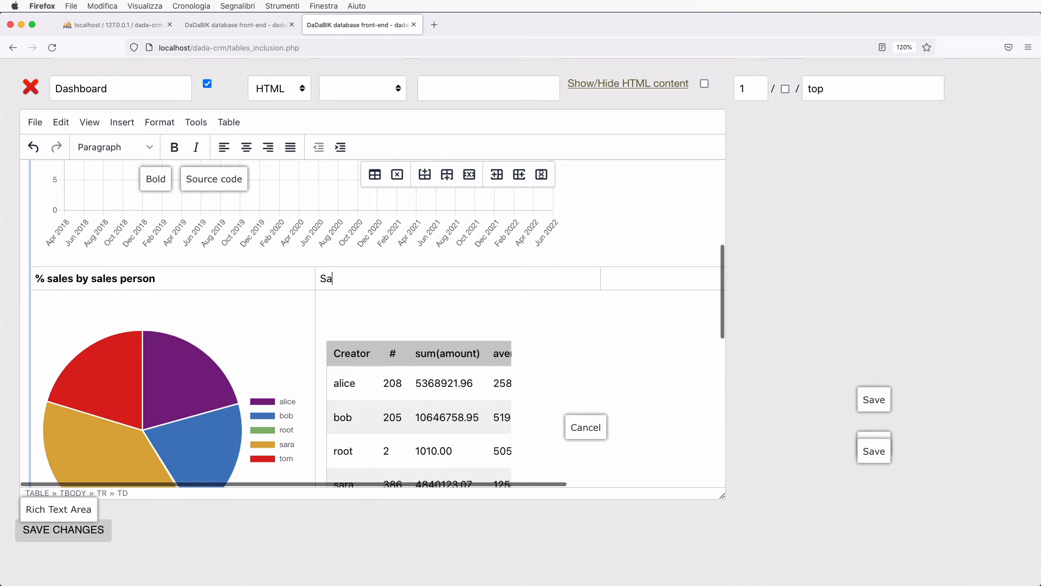
type("les peop")
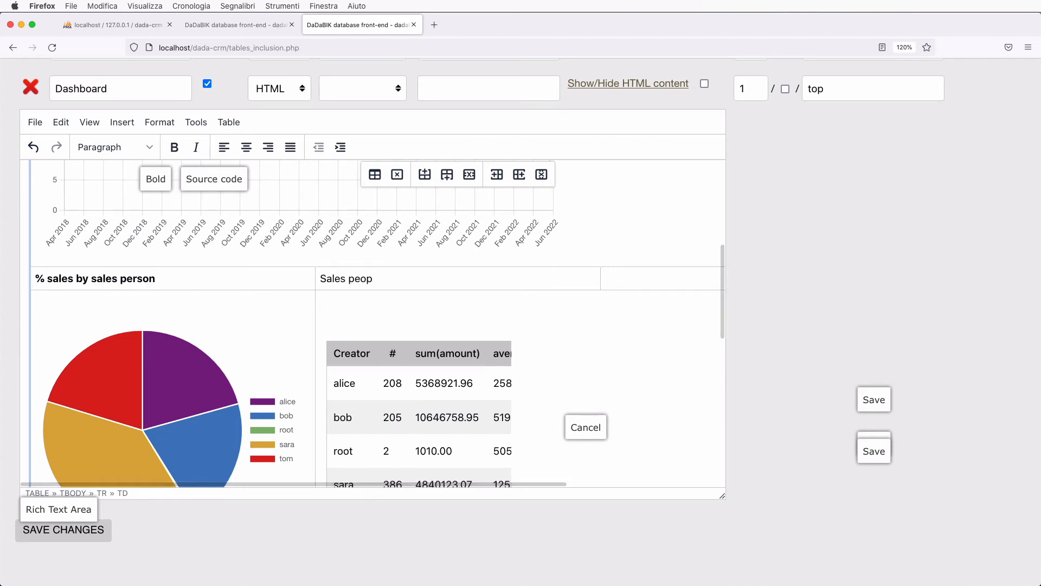
type("le - Su")
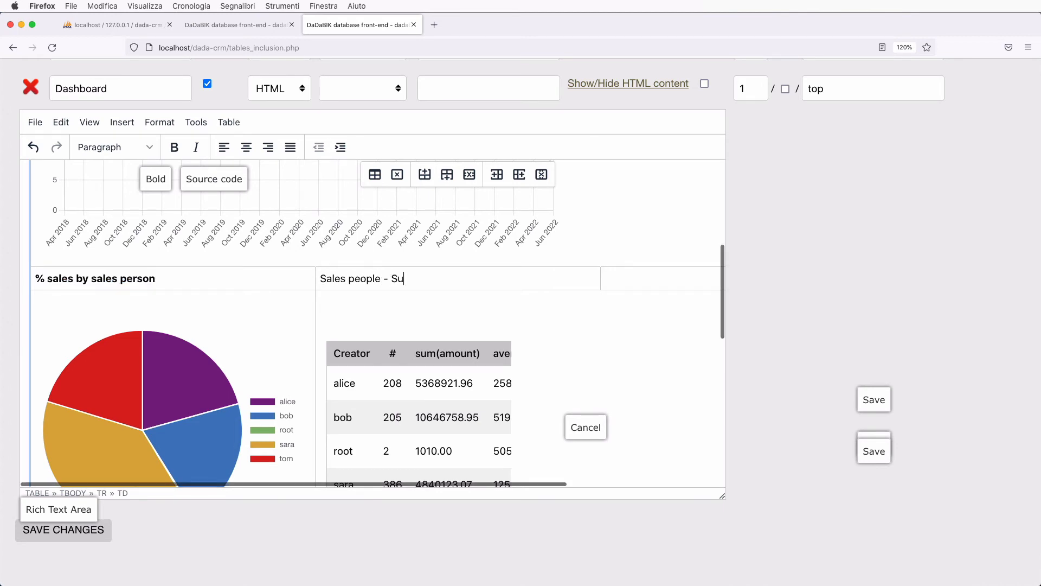
type("mmary data")
triple_click(321, 279)
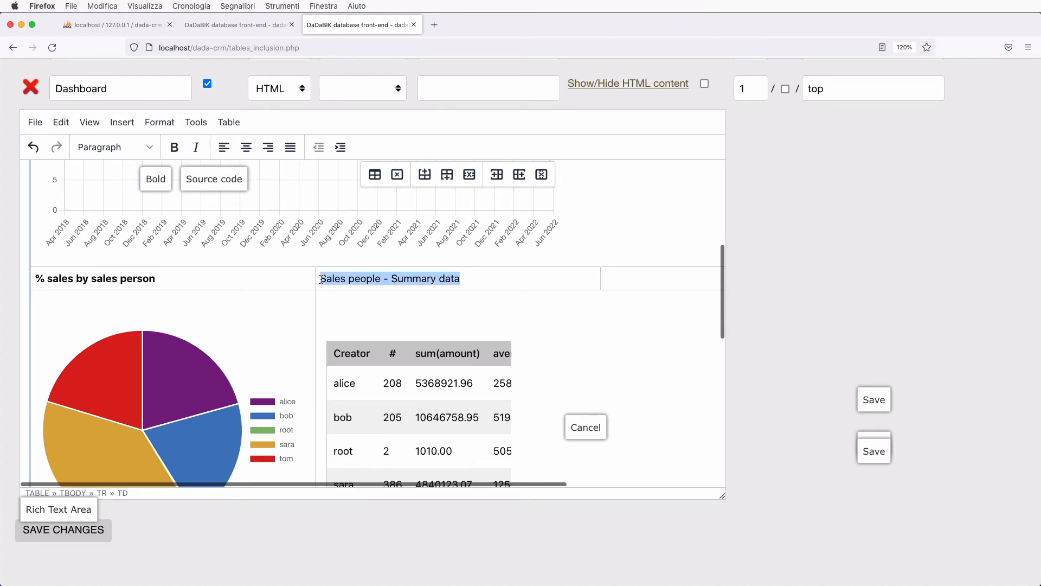
key("super+b")
scroll(371, 356, "down", 5)
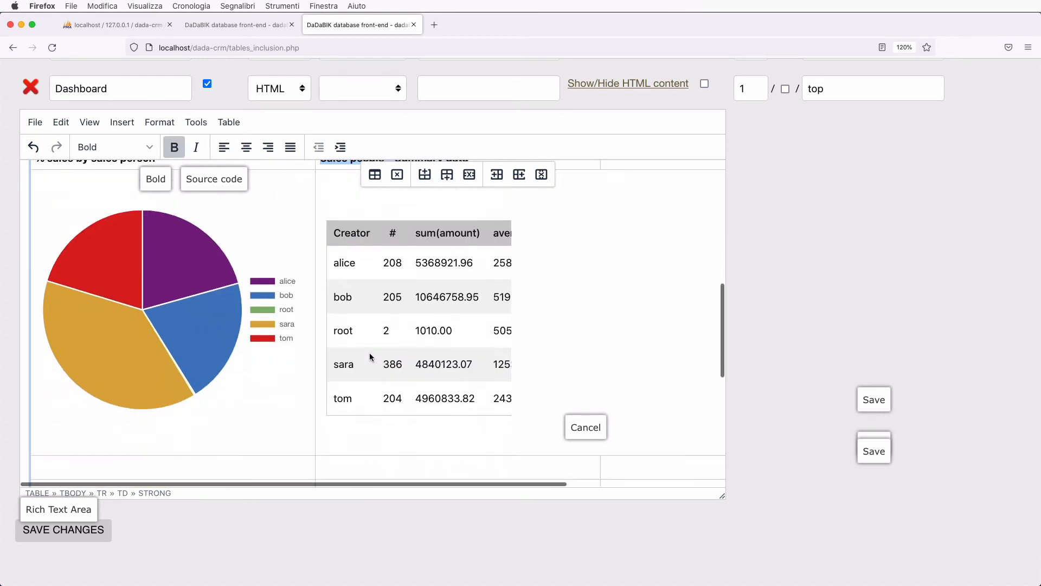
- Type the heading '# sales by sales person' above the left bar chart
left_click(105, 286)
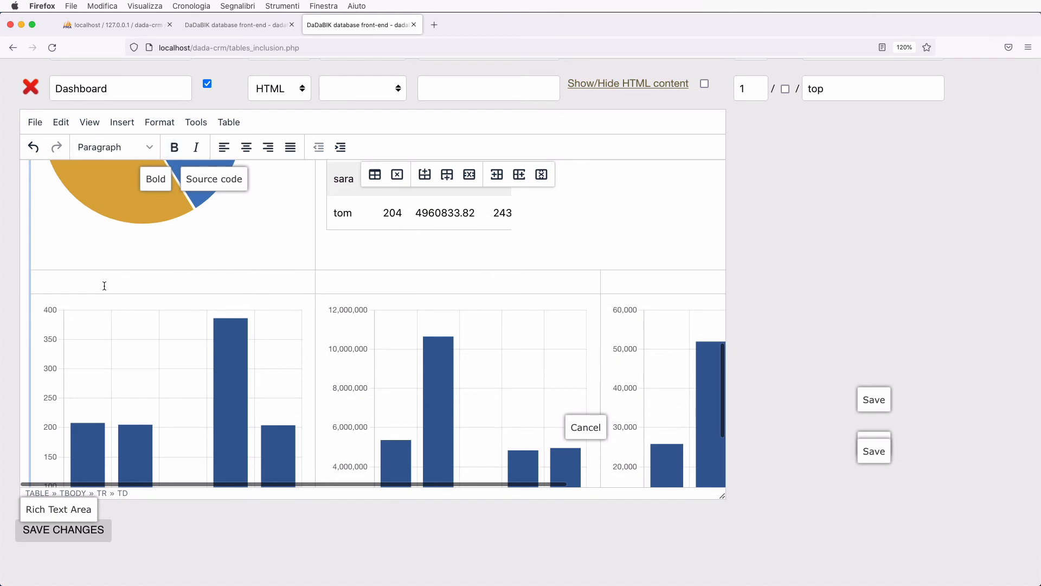
type("#")
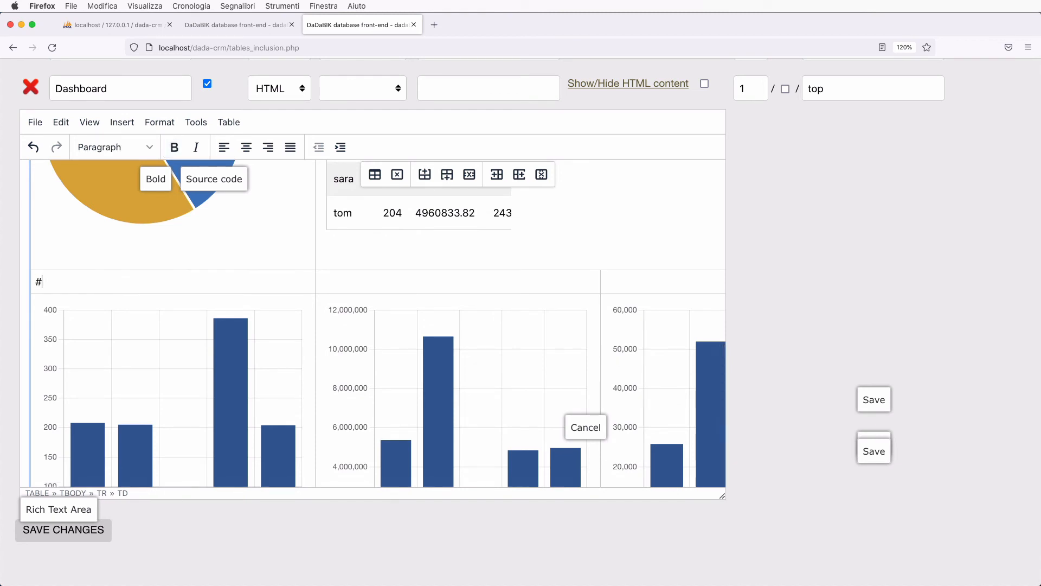
type(" sales")
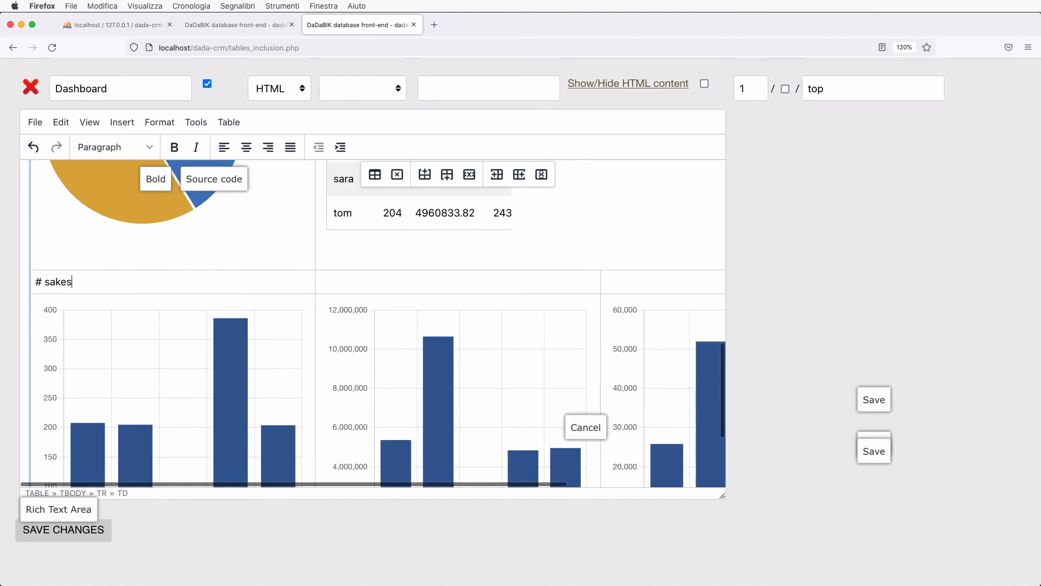
key("BackSpace")
key("BackSpace")
key("BackSpace")
key("BackSpace")
type("les byt")
key("BackSpace")
type("sales person")
- Add headings 'revenues by sales person' and 'avg amount by sales person' above the other bar charts
left_click(337, 282)
type("rev")
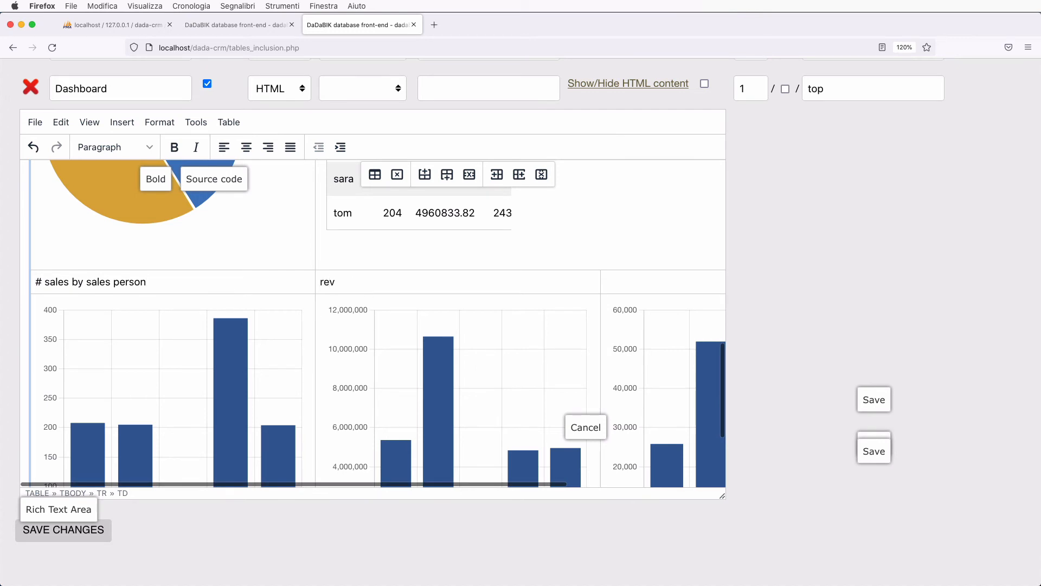
type("enues by sales person")
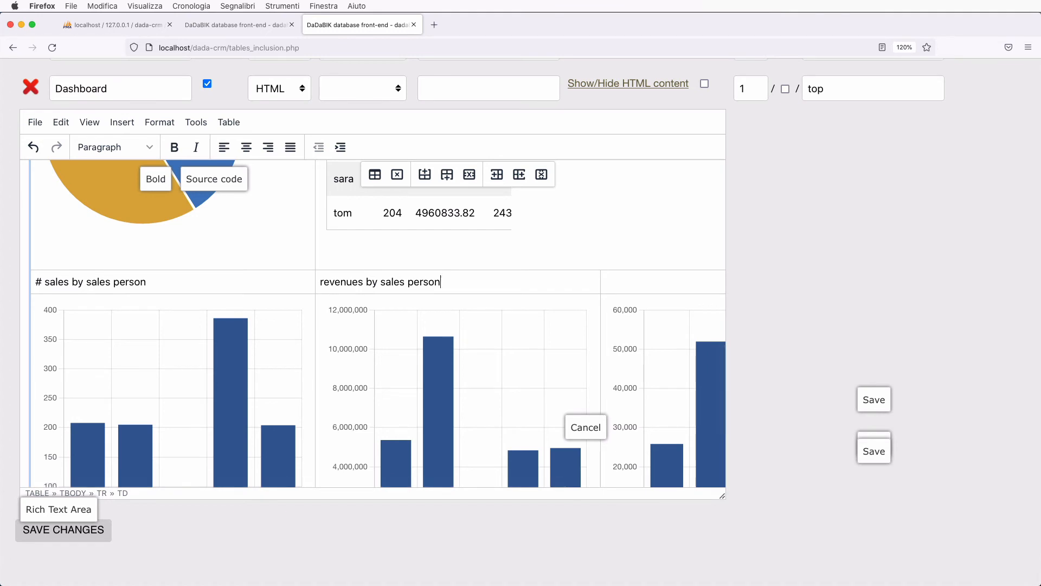
key("Tab")
type("avg")
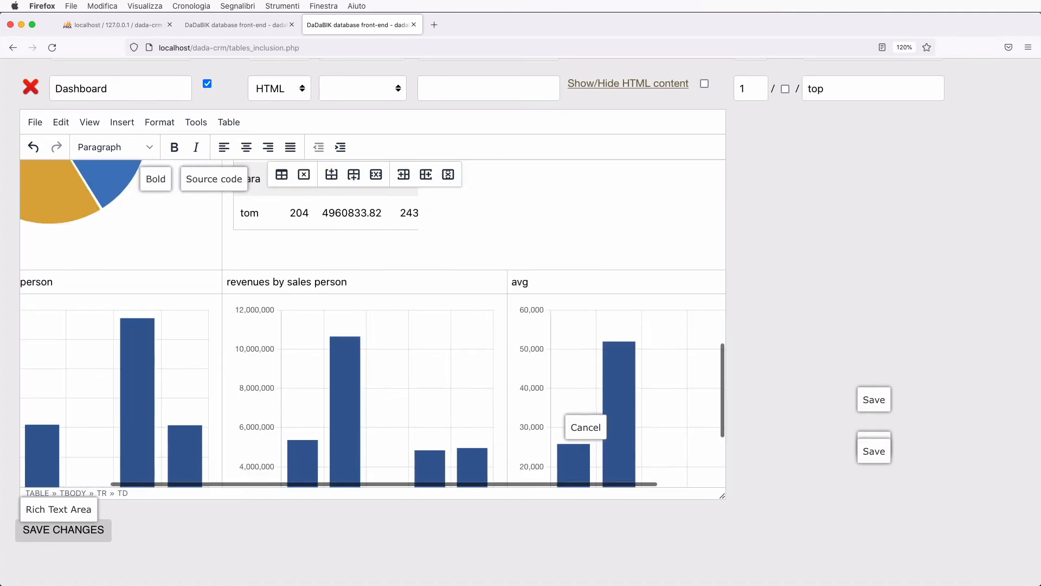
type(" amount by sales person")
- Bold the three bar-chart headings and save the dashboard page
scroll(419, 309, "left", 3)
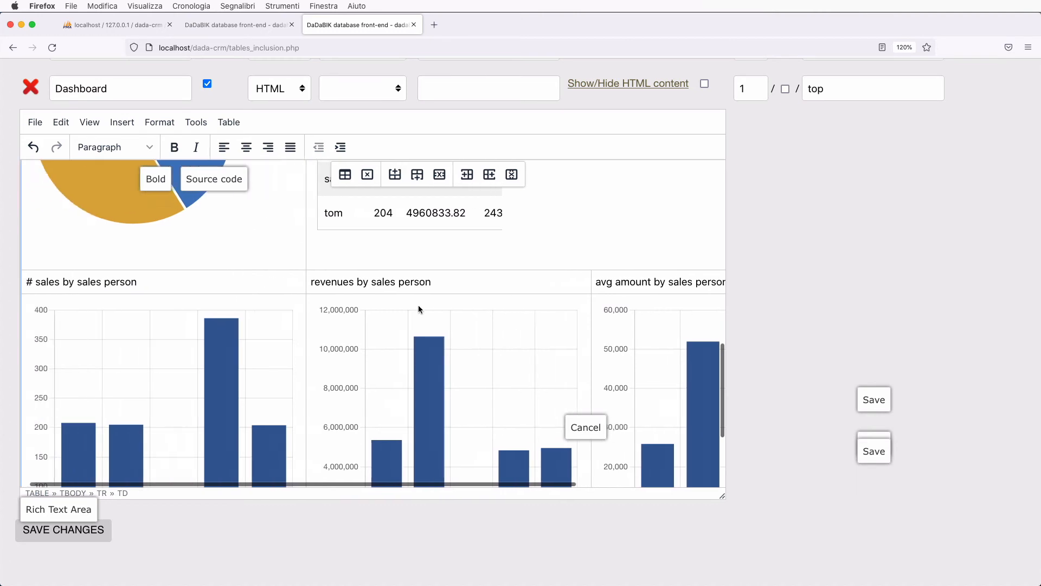
left_click(37, 282)
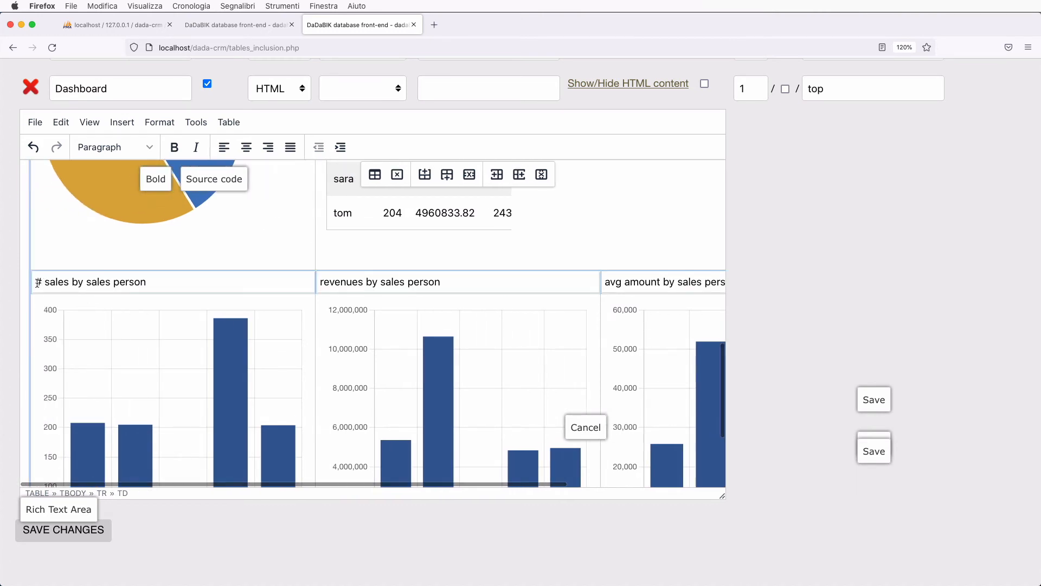
left_click_drag(37, 282, 290, 285)
key("ctrl+b")
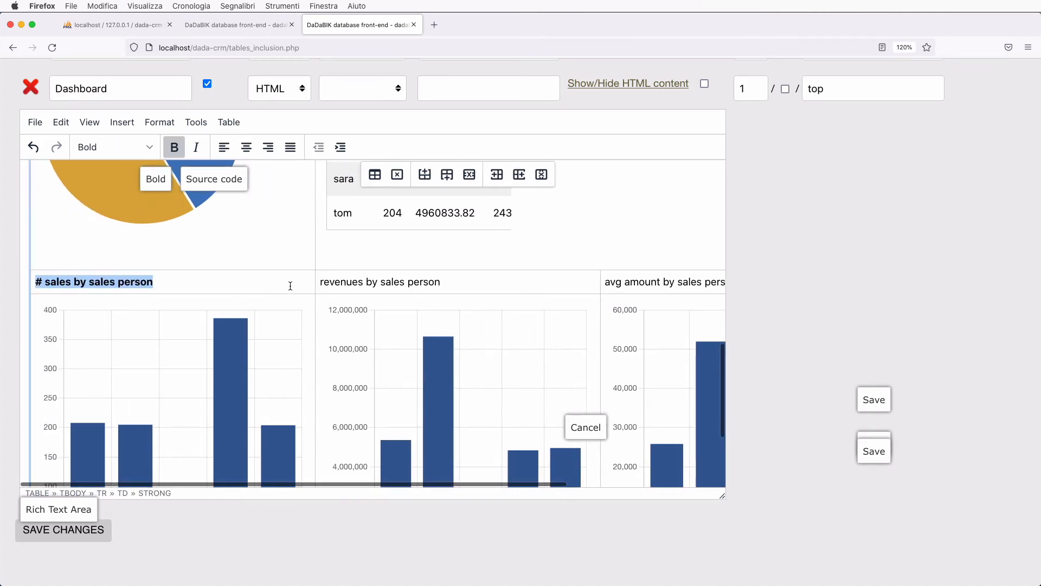
left_click(322, 282)
left_click(470, 288, "shift")
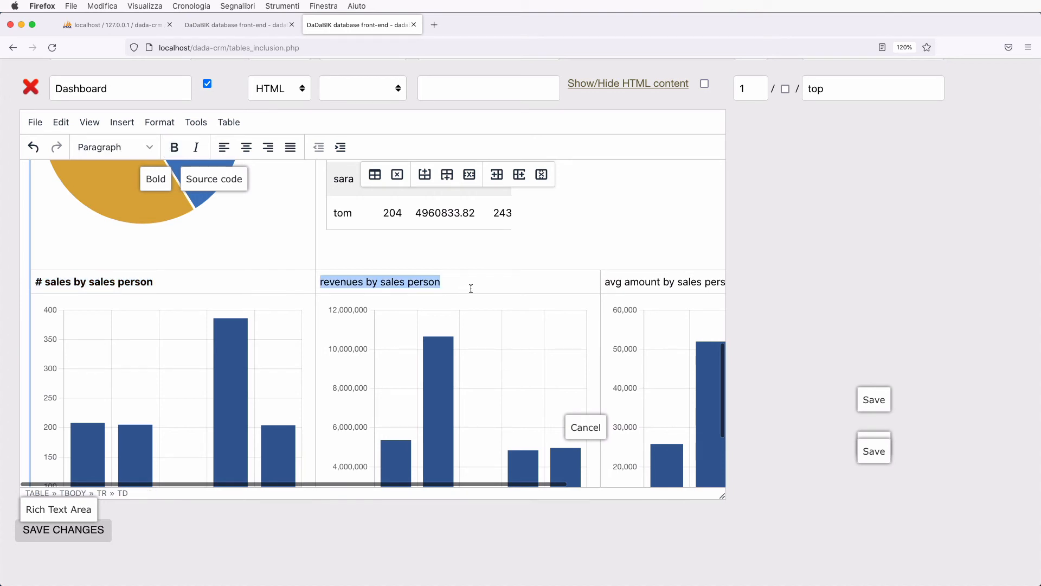
key("super+b")
scroll(472, 288, "right", 5)
left_click(628, 281)
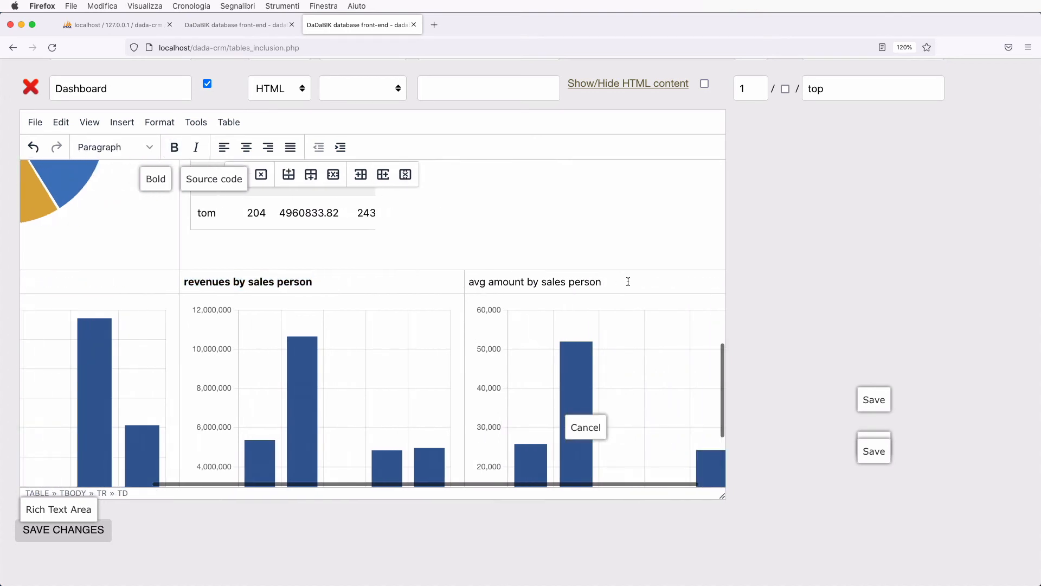
triple_click(628, 281)
key("super+b")
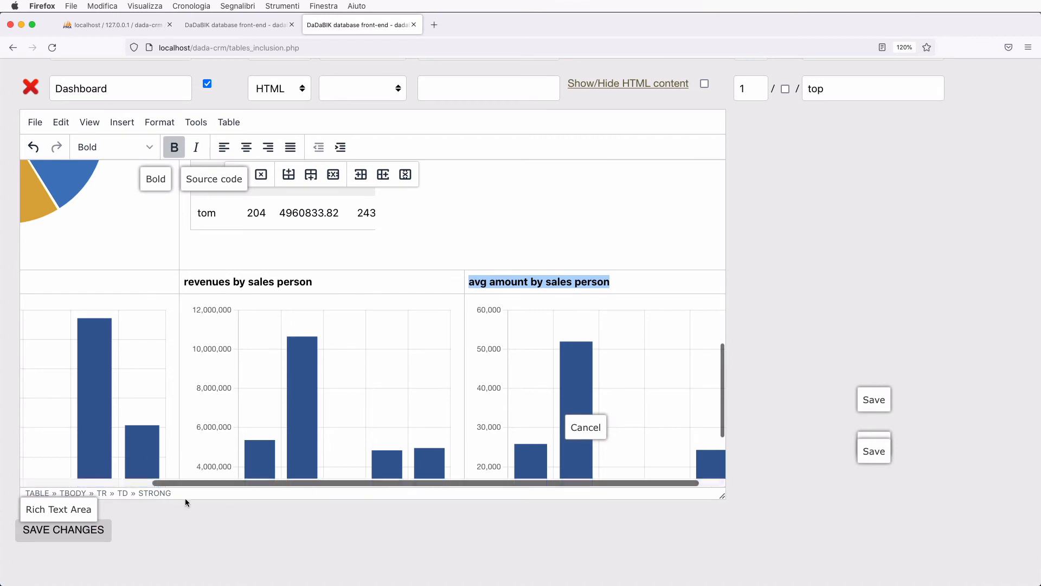
scroll(185, 504, "down", 3)
left_click(70, 467)
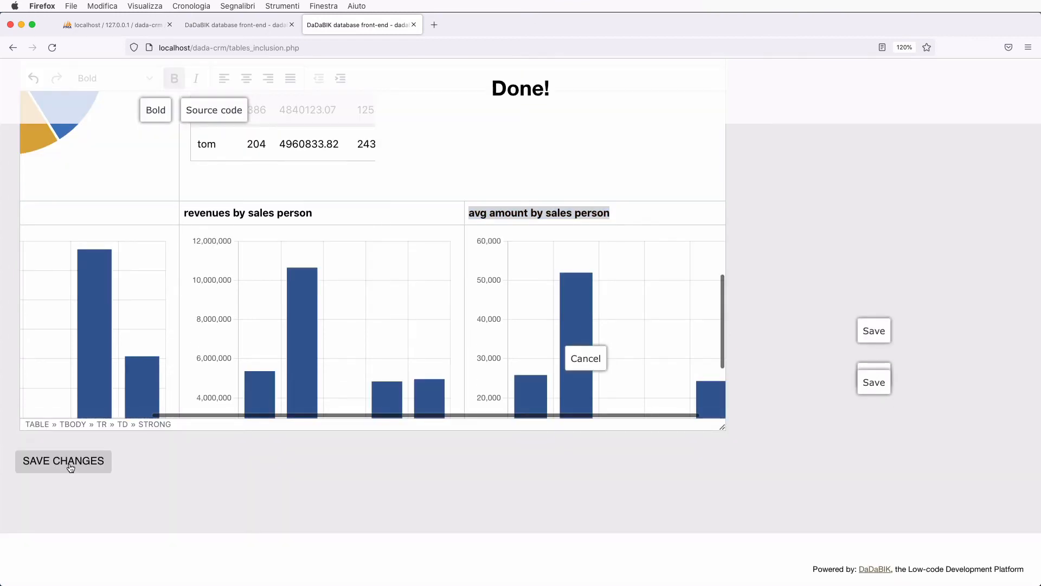
left_click(236, 24)
key("super+r")
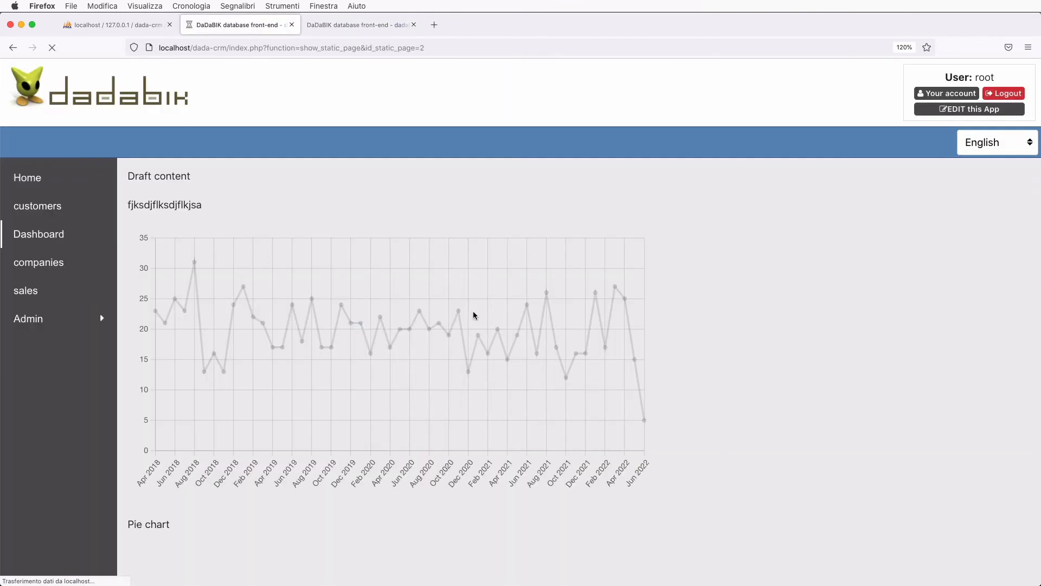
scroll(476, 315, "down", 5)
scroll(475, 316, "down", 10)
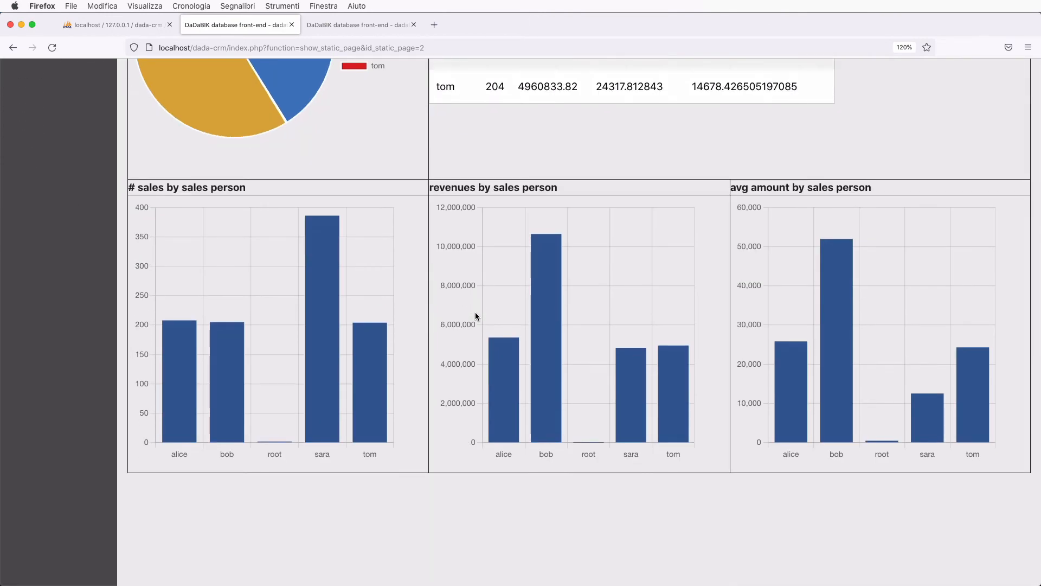
scroll(475, 316, "up", 14)
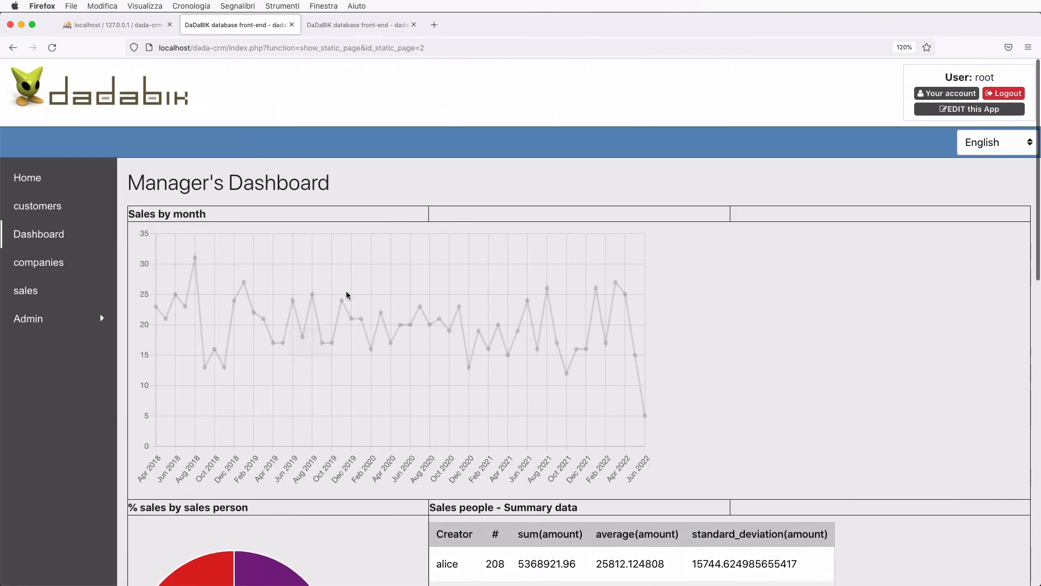
left_click(346, 25)
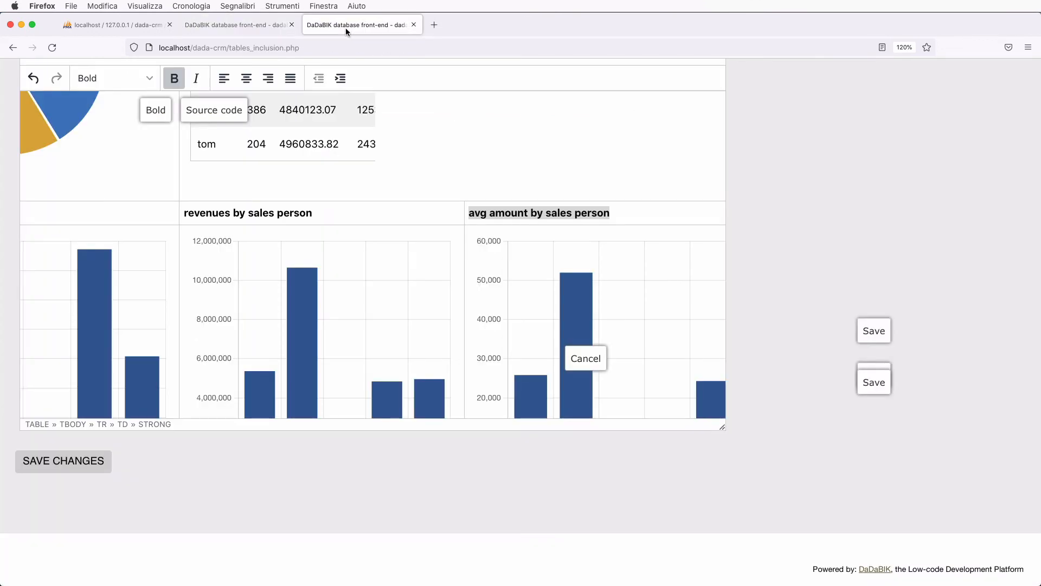
scroll(300, 266, "up", 10)
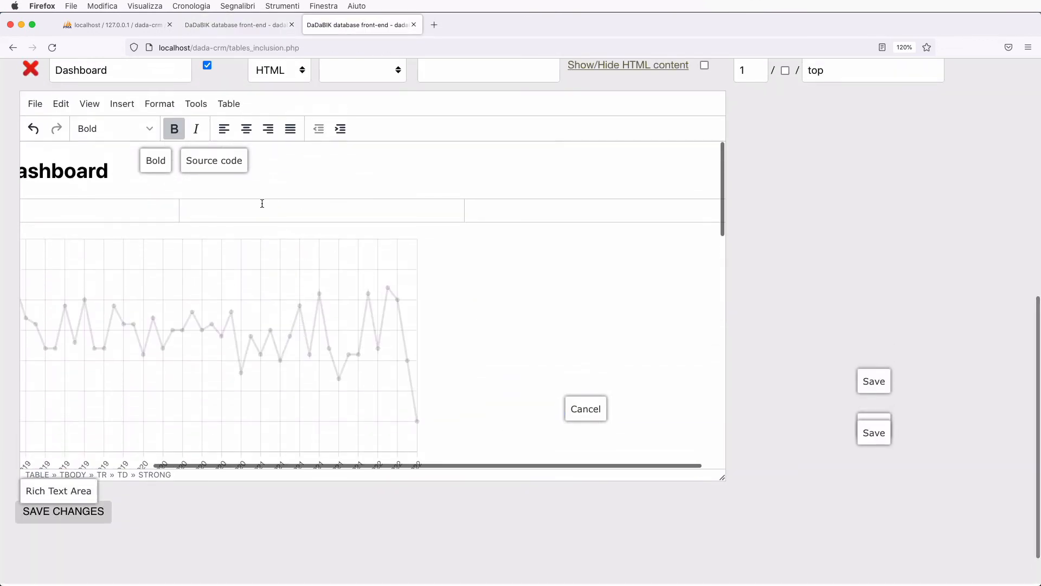
- Set the dashboard table's border width to 0, save the page, and view the Manager's Dashboard
left_click(229, 104)
left_click(271, 223)
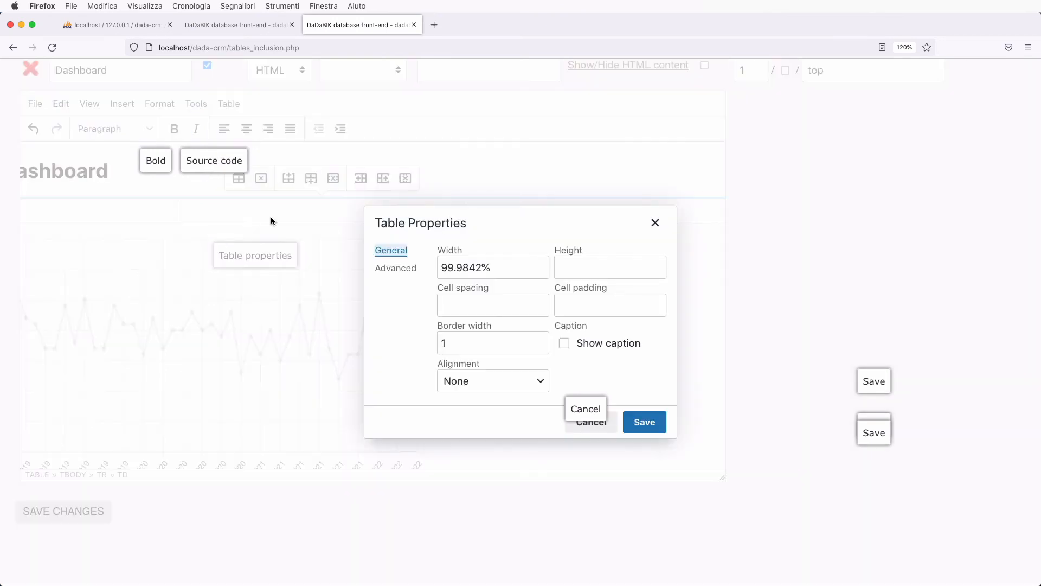
double_click(466, 342)
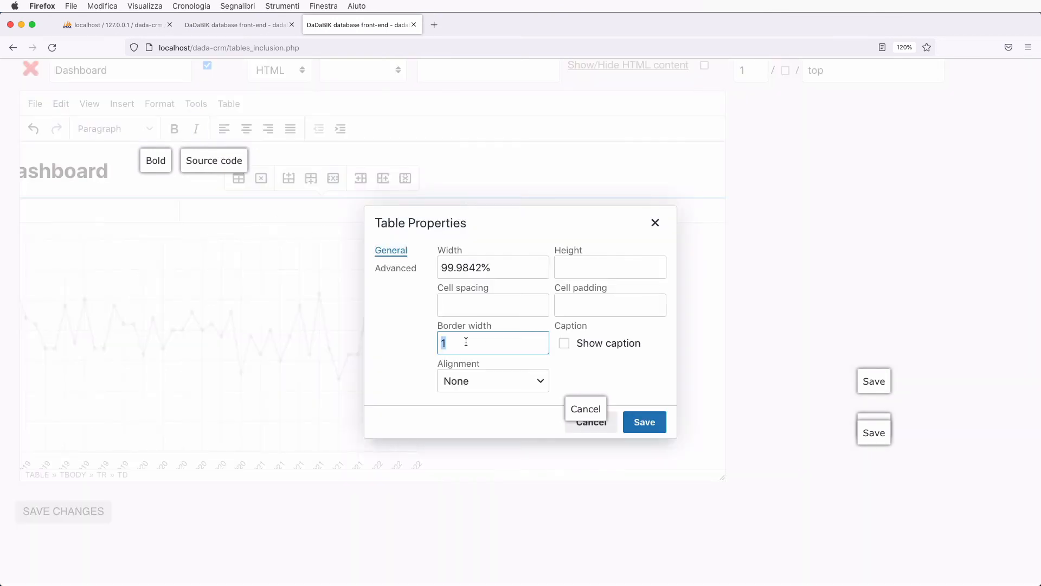
type("0")
left_click(644, 422)
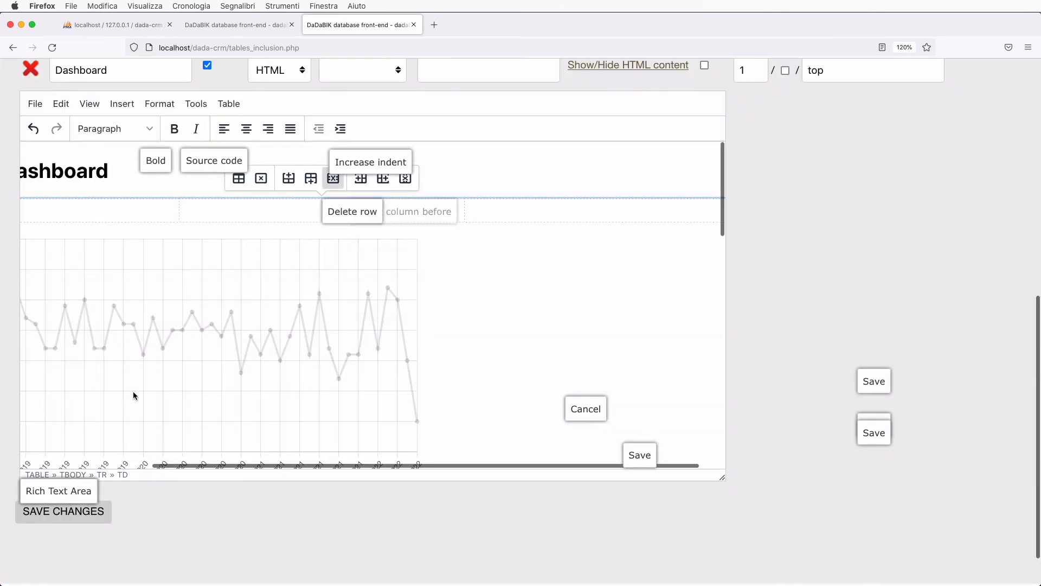
left_click(68, 512)
left_click(235, 25)
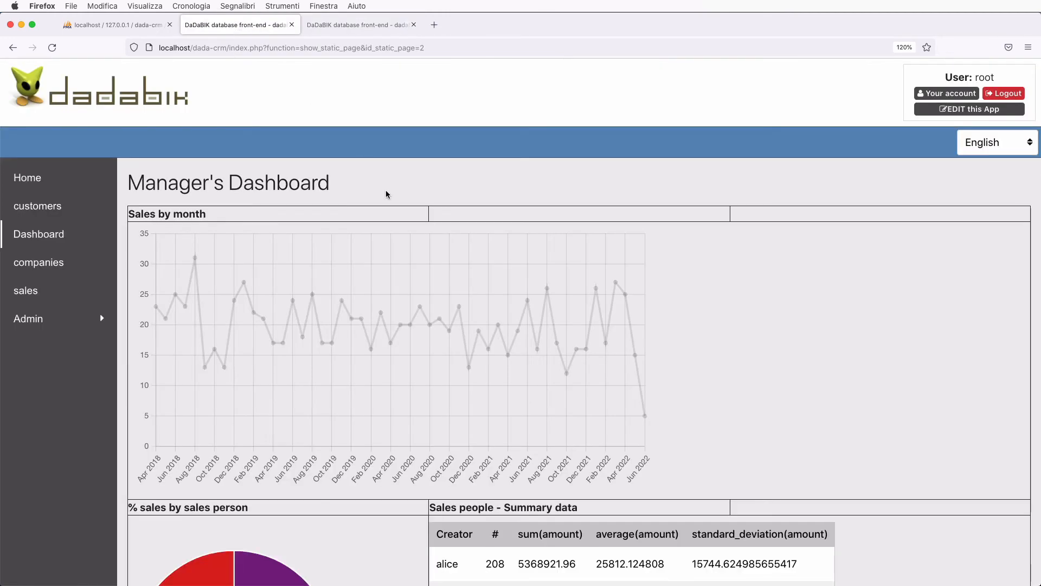
- Reload the Manager's Dashboard and review the borderless charts and summary table
key("super+r")
scroll(546, 282, "down", 2)
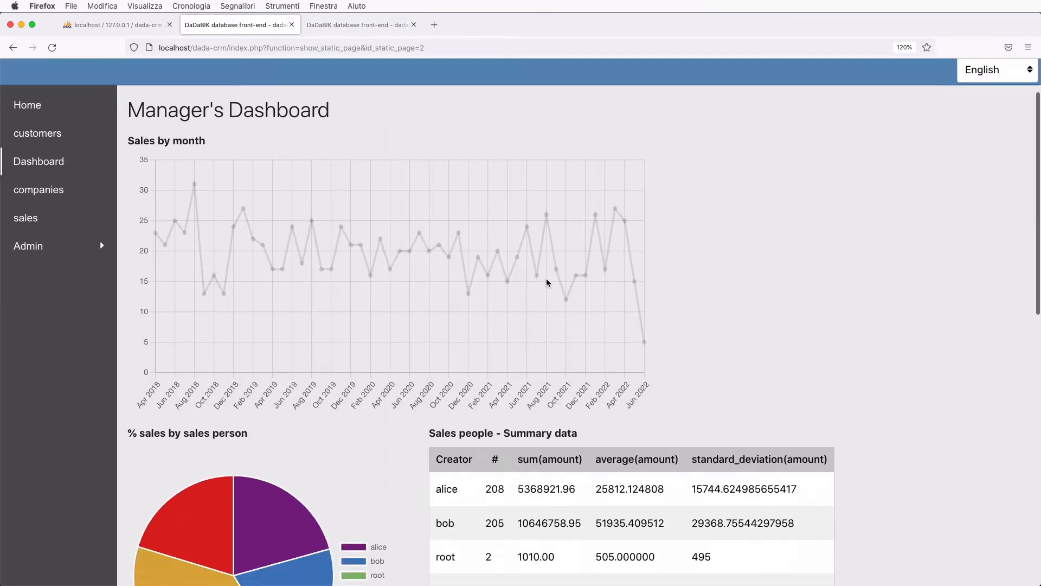
scroll(547, 283, "down", 10)
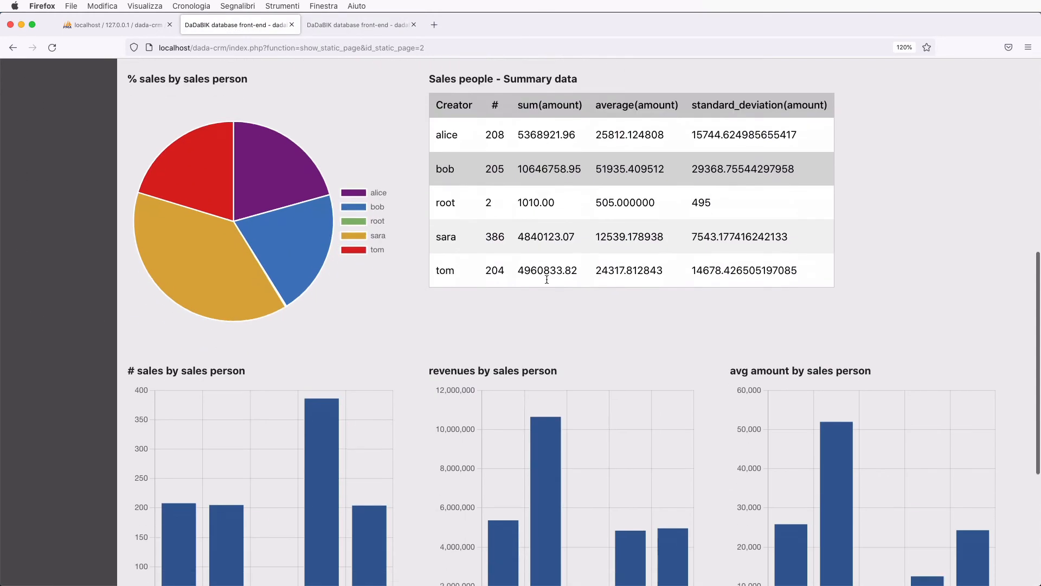
scroll(546, 279, "down", 2)
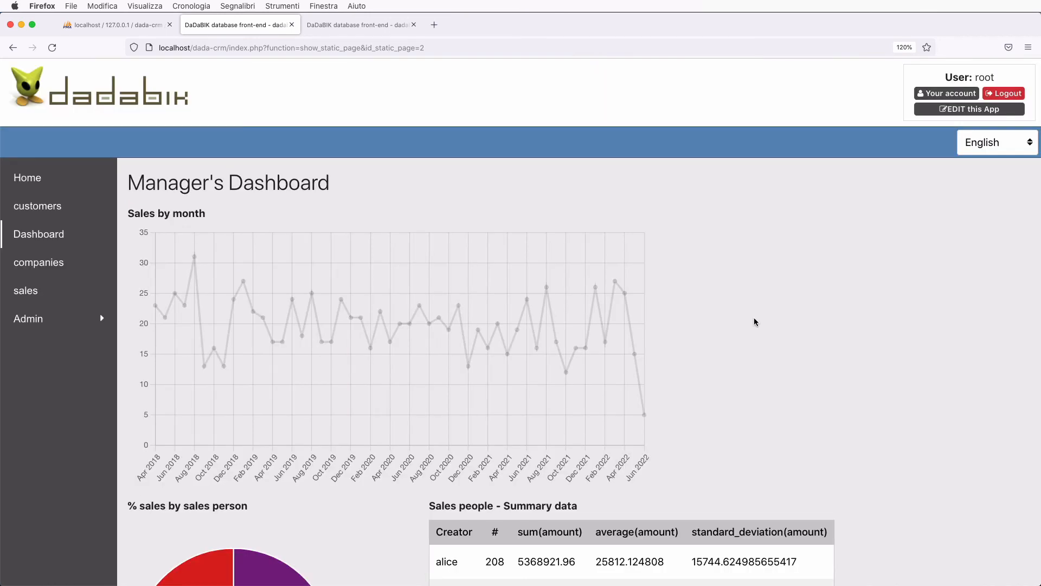
scroll(753, 318, "down", 18)
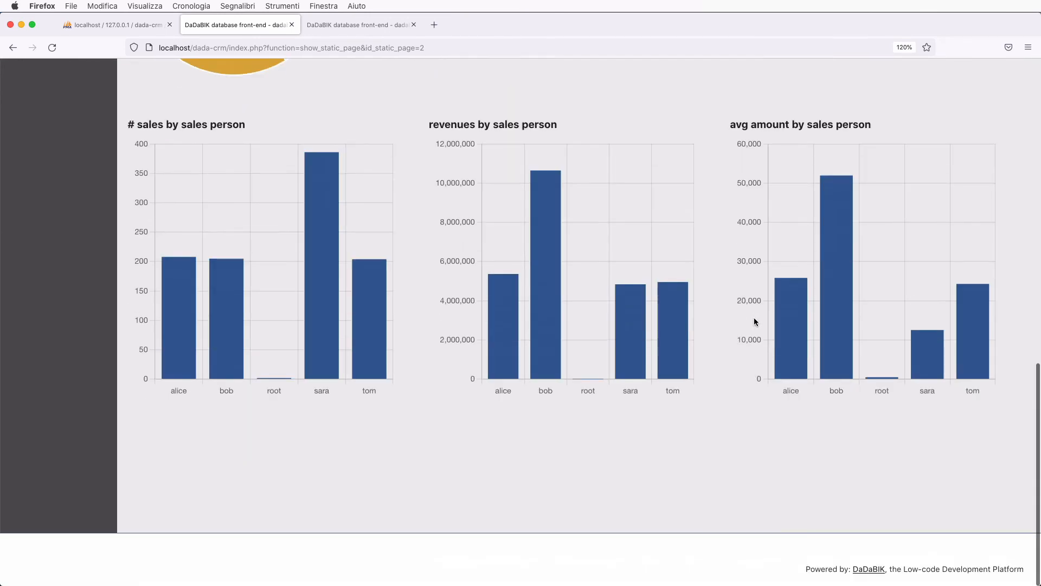
scroll(754, 321, "up", 18)
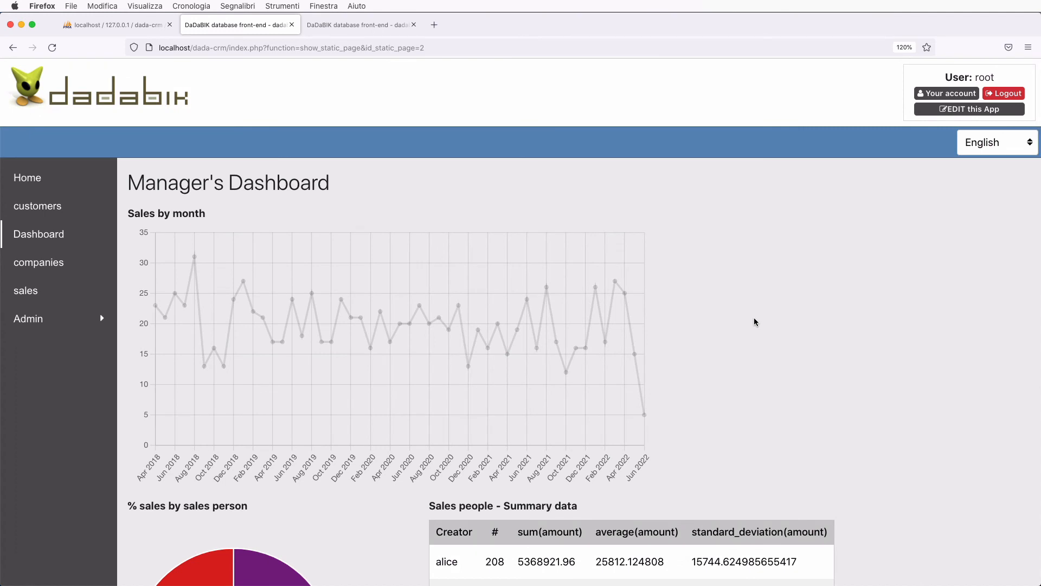
scroll(753, 321, "down", 1)
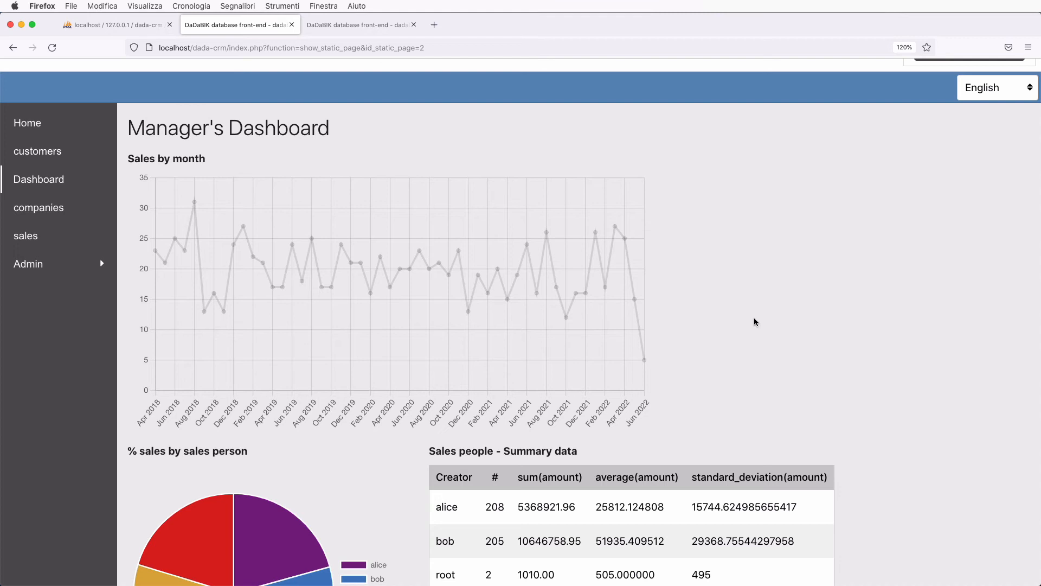
scroll(753, 322, "up", 2)
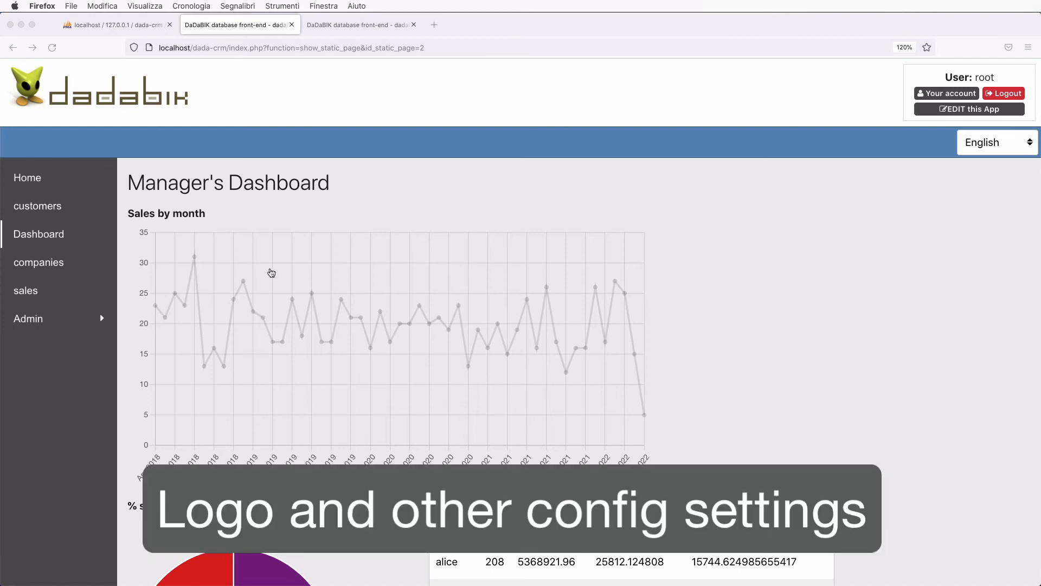
- Add $logo_img = 'images/crm_logo.png'; to config_custom.php and save it
key("super+Tab")
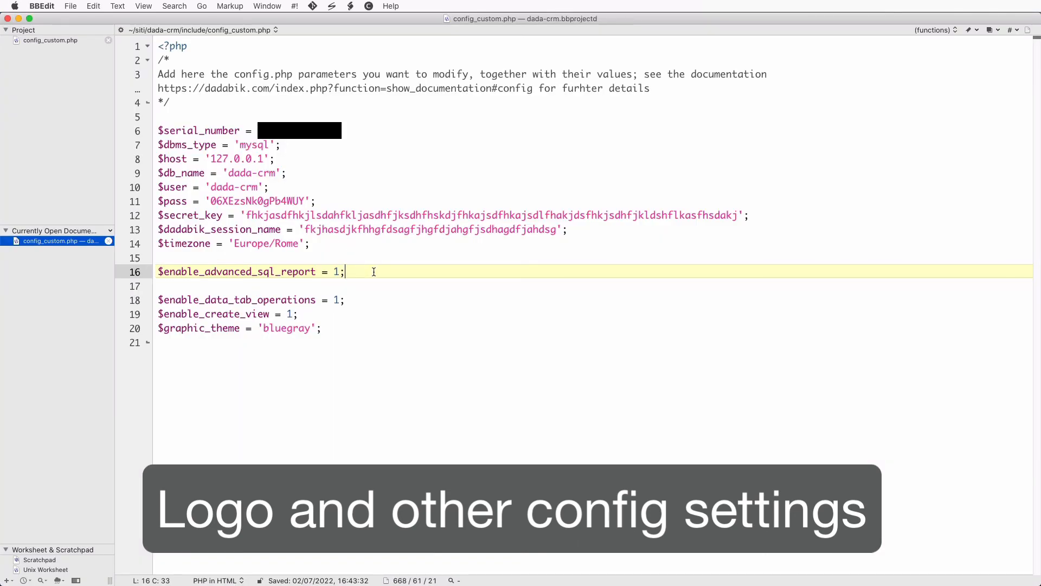
key("Return")
key("Return")
type("$logo_")
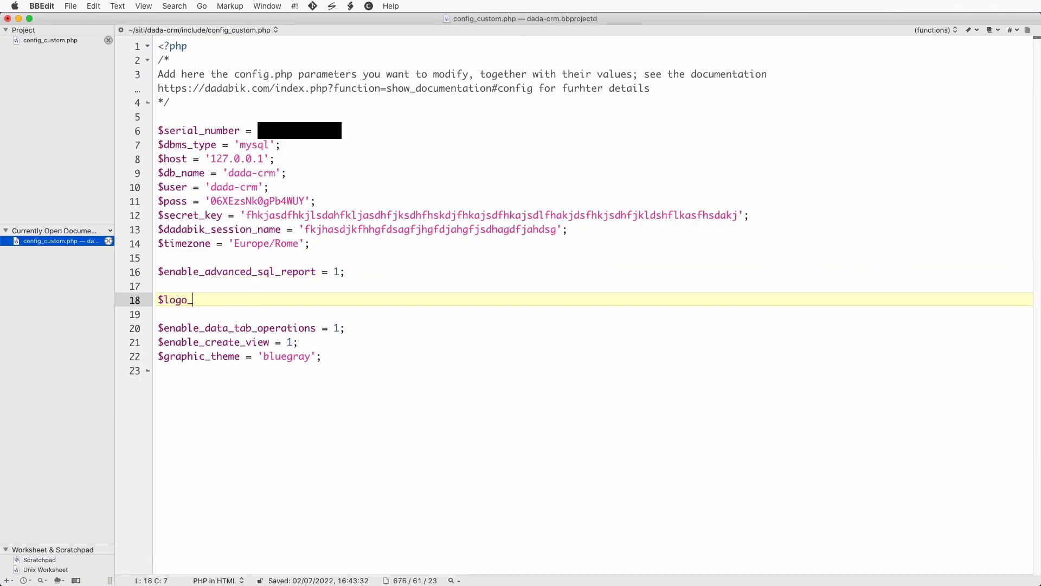
type("img")
type("'images/")
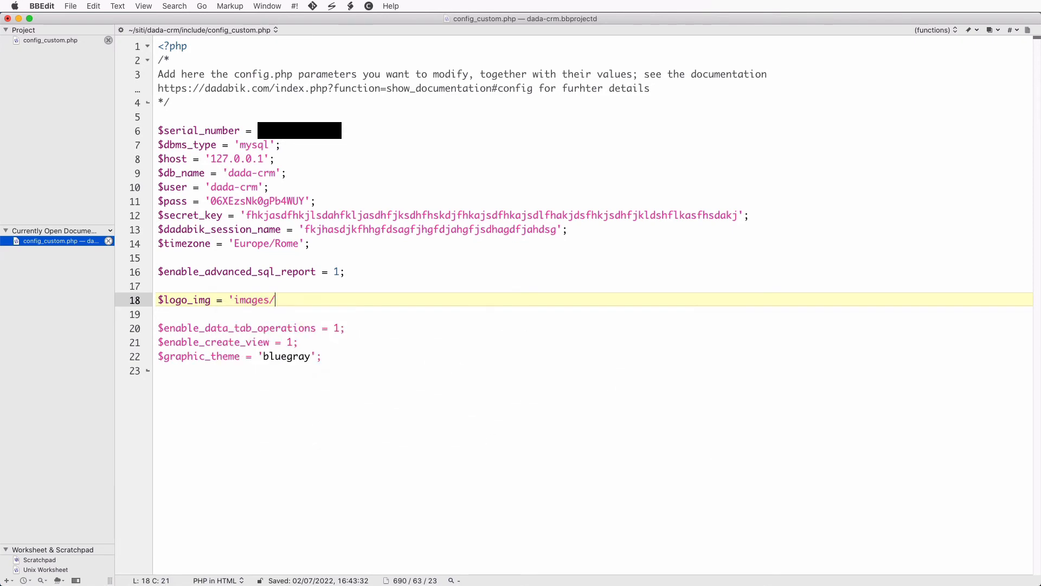
type("crm_logo.png';")
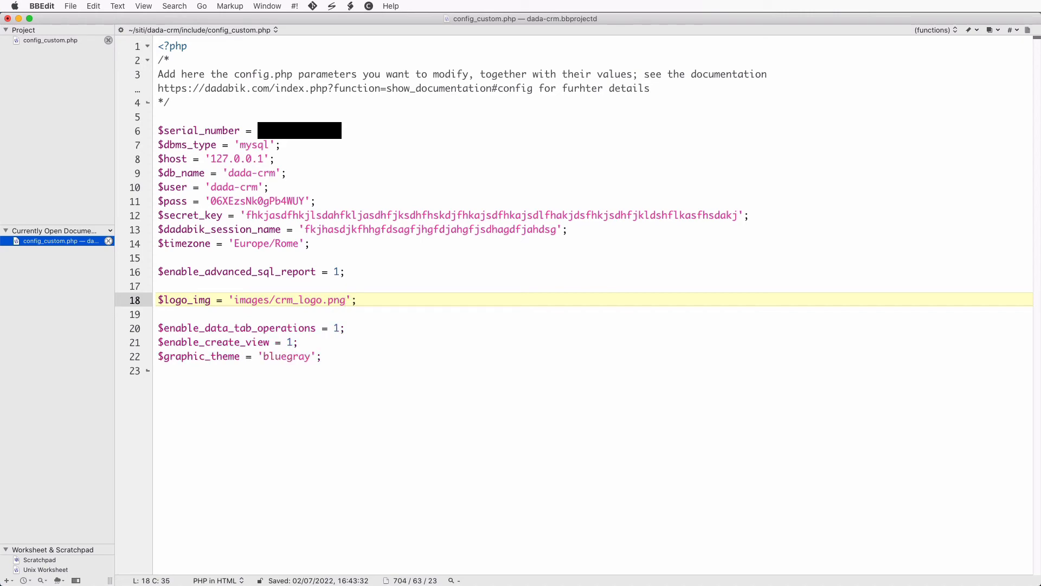
key("super+s")
left_click(437, 404)
key("super+Tab")
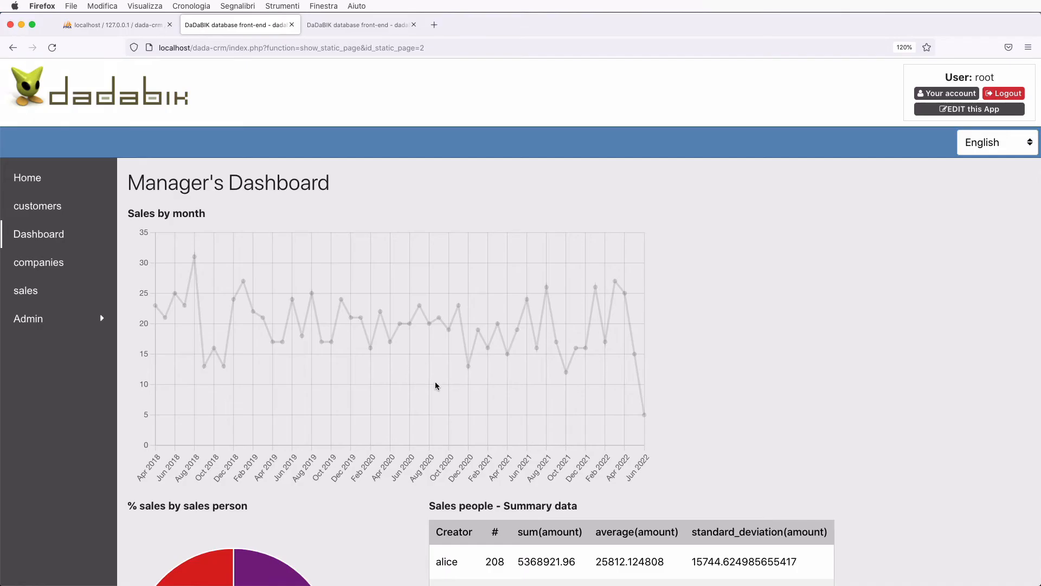
- Reload the dashboard to display the new CRM logo, then return to BBEdit
key("super+r")
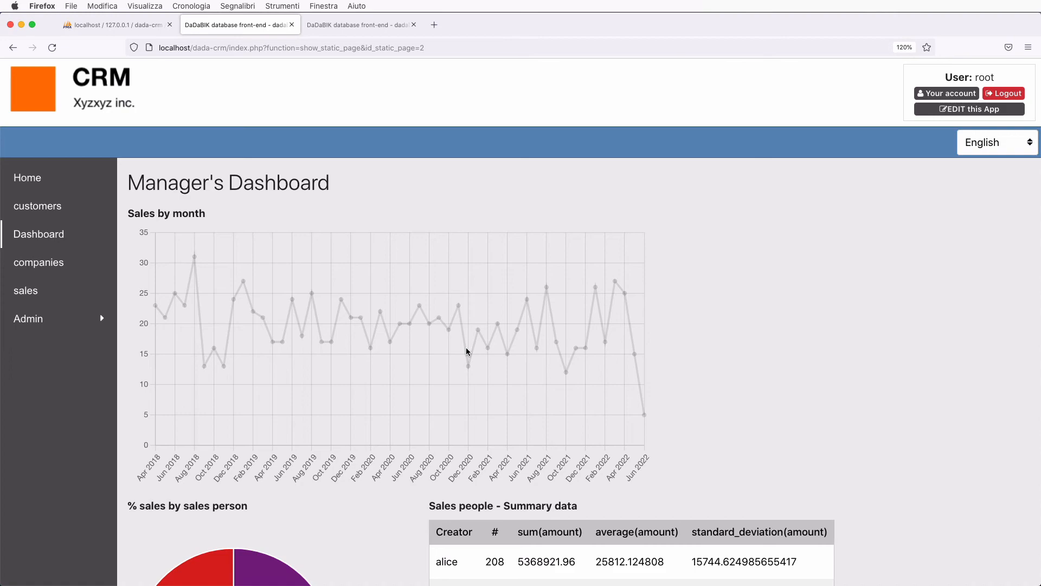
key("super+Tab")
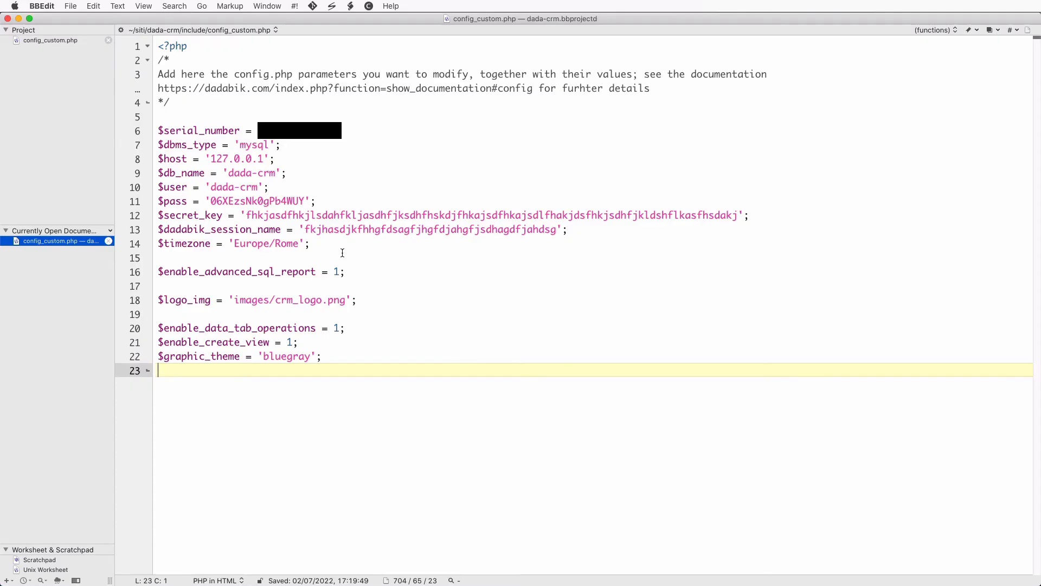
- Add $menu_type = 'drop_down_menu'; on line 18 of config_custom.php and save it
left_click(313, 254)
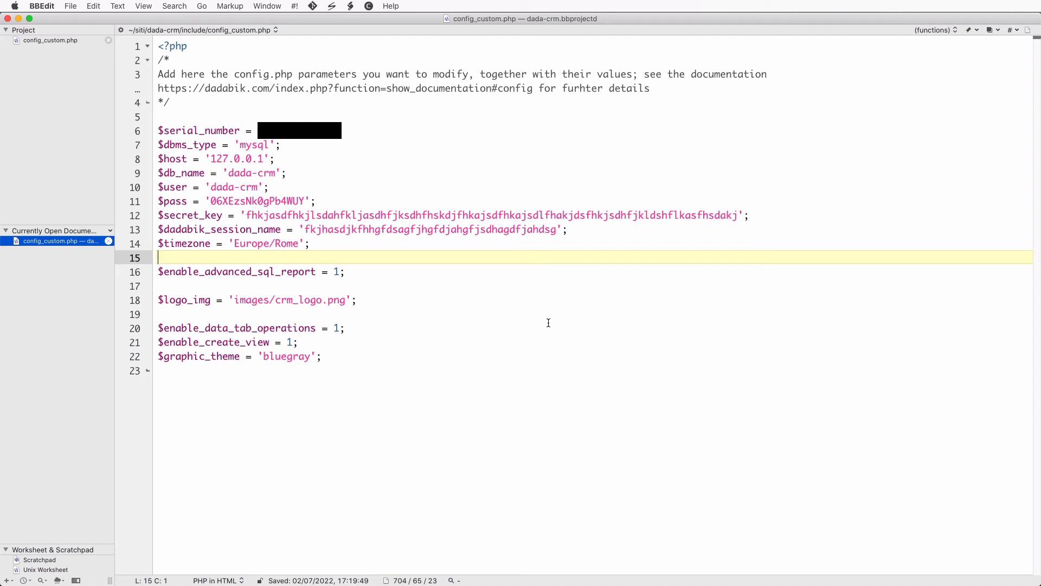
key("Down")
key("super+Right")
key("Return")
key("Return")
type("$meny")
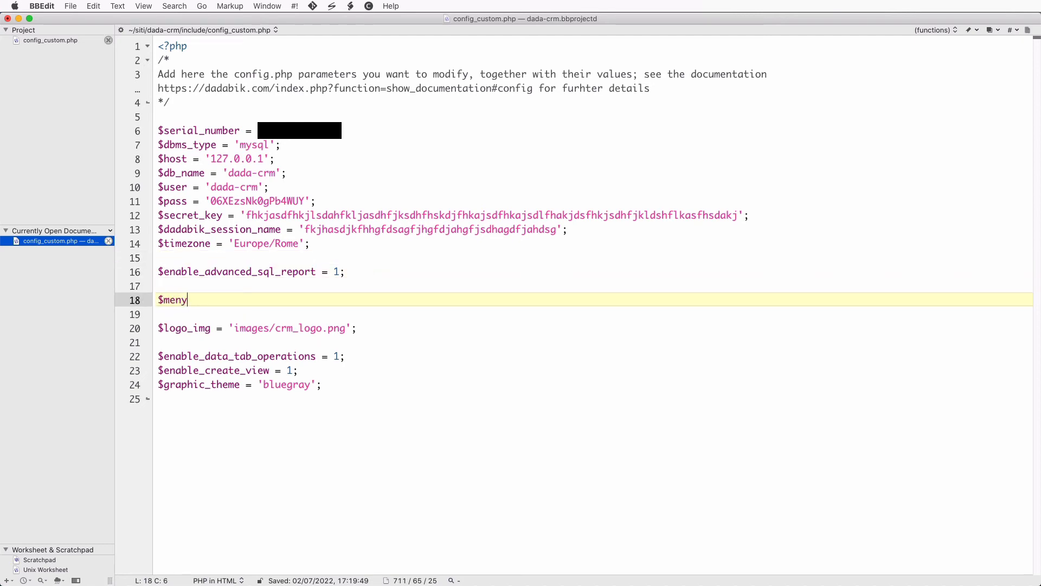
key("BackSpace")
type("u_type = '")
type("drop_d")
type("own_menu'")
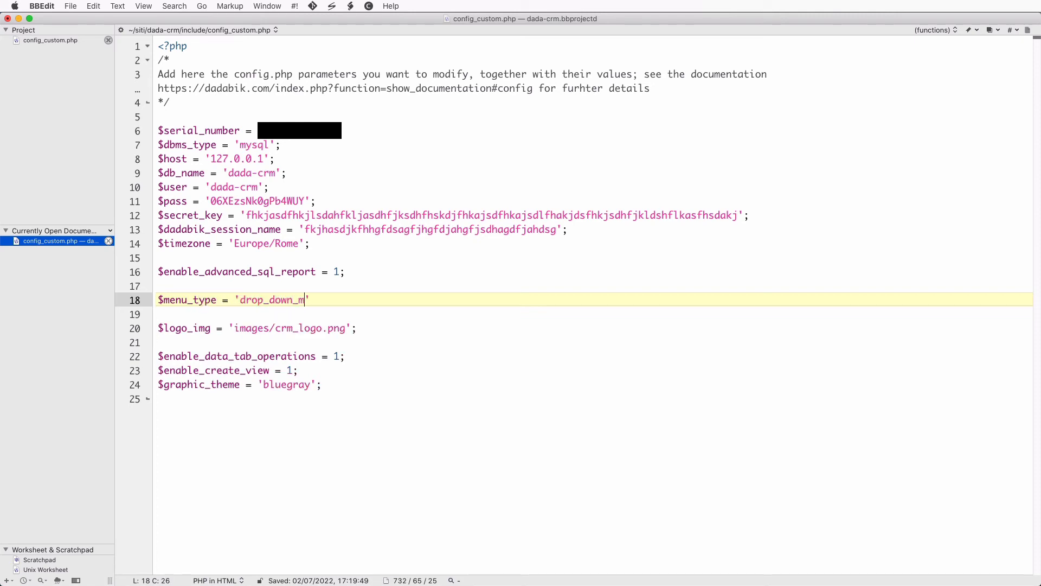
type(";")
key("super+s")
key("super+Tab")
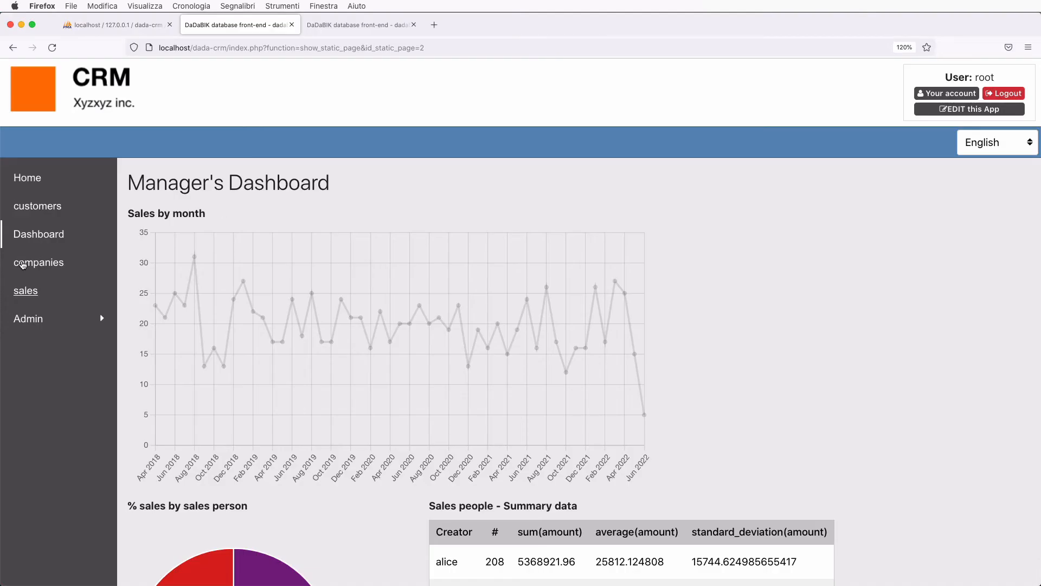
- Reload the dashboard and check the entries in its new drop-down navigation menu
key("super+r")
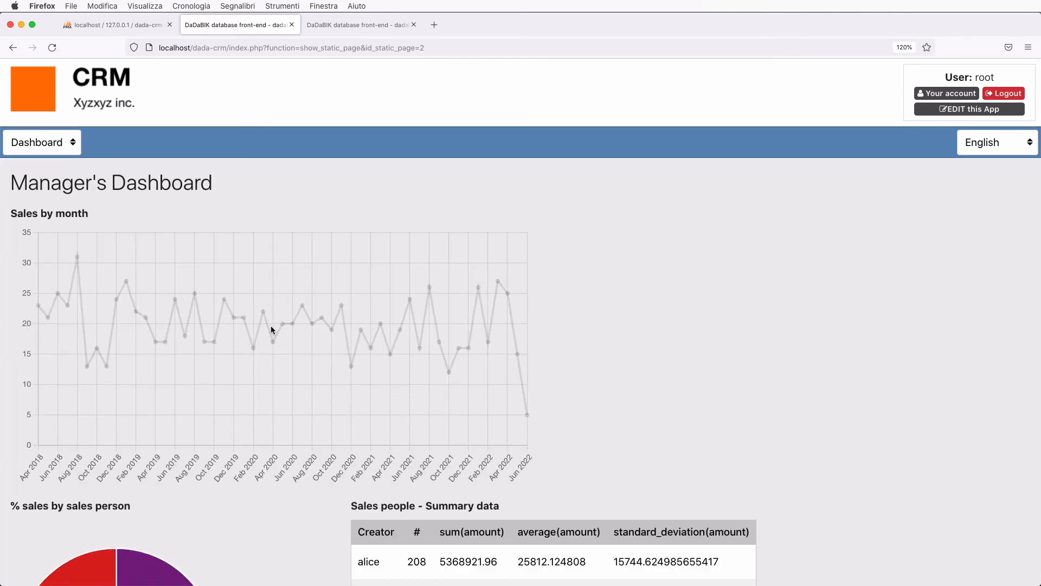
left_click(57, 144)
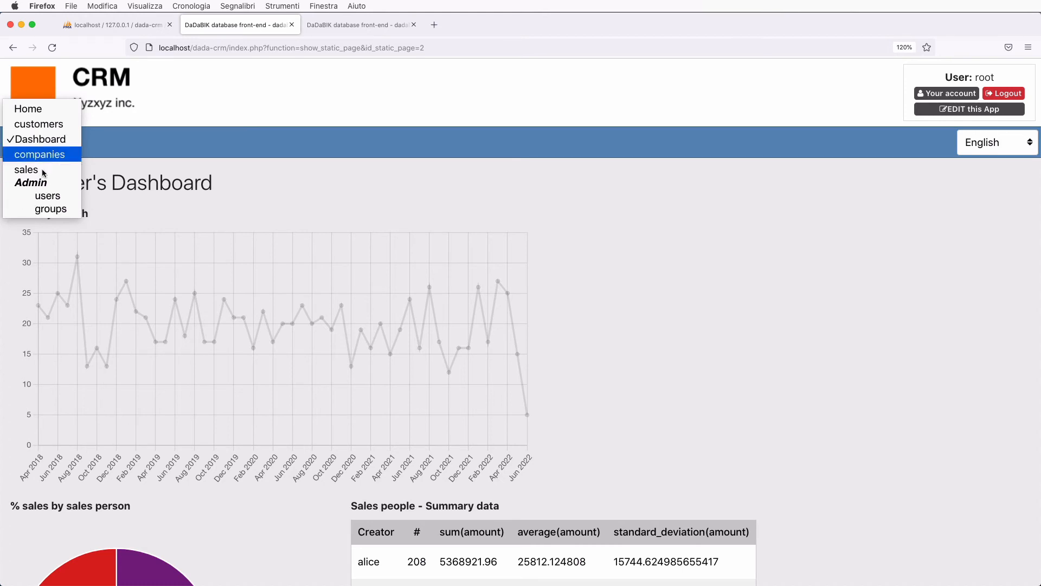
left_click(400, 211)
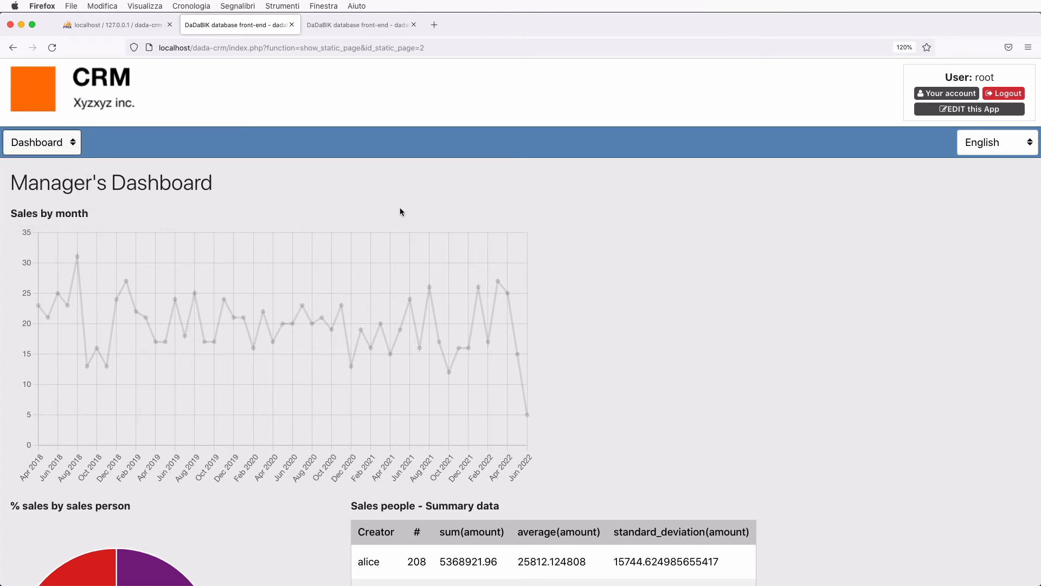
key("super+Tab")
key("super+z")
key("super+z")
key("super+z")
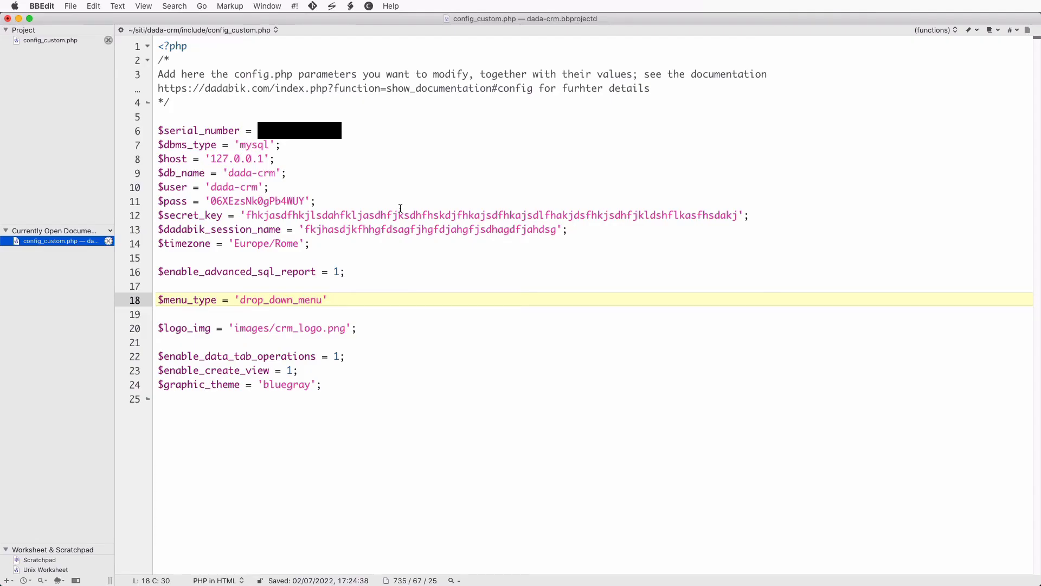
- Save config_custom.php without the menu_type line and open css/styles_screen_custom.css
key("super+s")
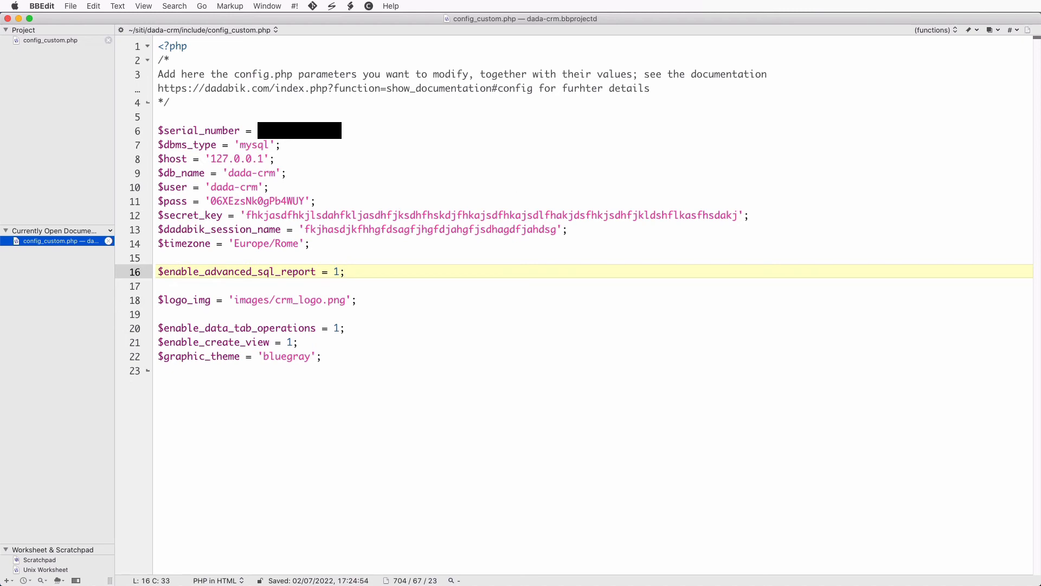
key("super+Tab")
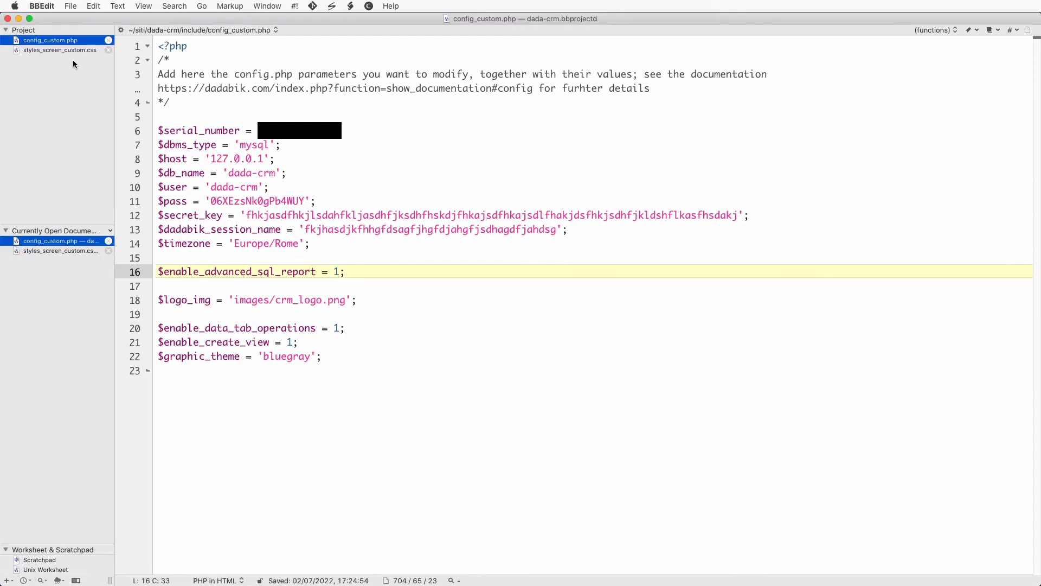
left_click(67, 50)
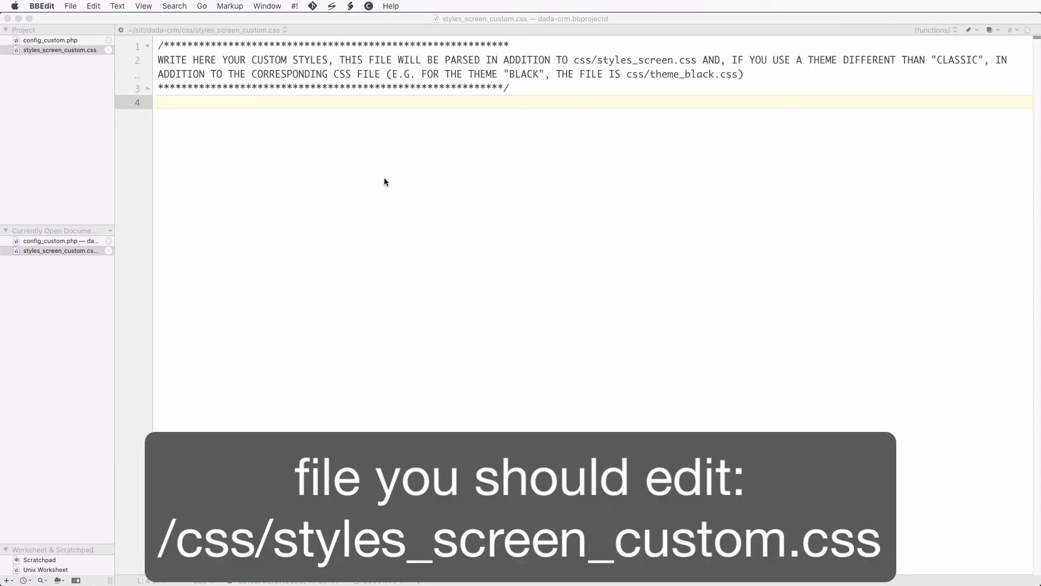
- Start a body rule on line 4 setting font-family to "Times New Roman"
left_click(275, 105)
type("vjxlzcvjklcx")
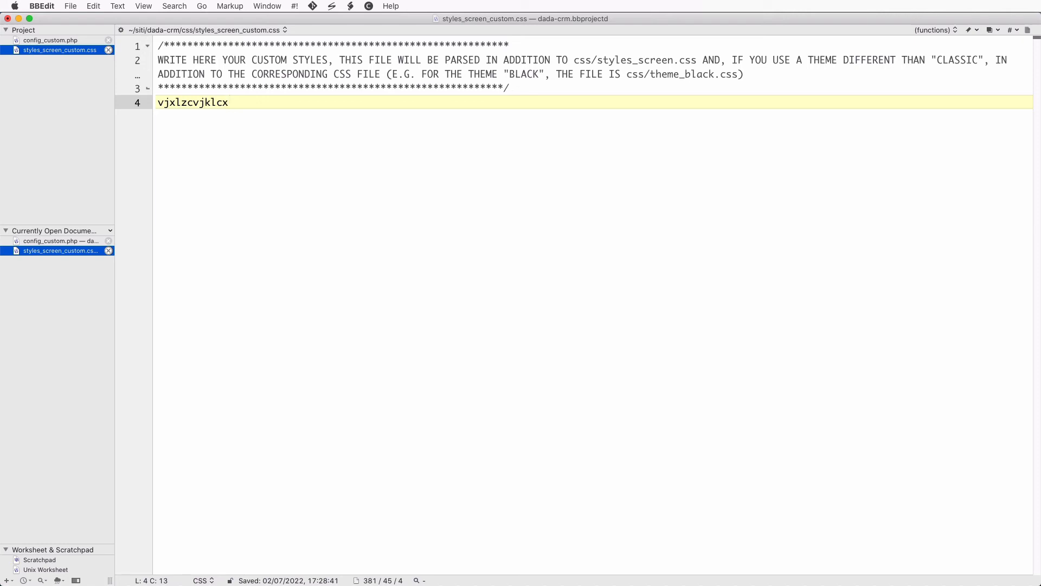
key("BackSpace")
key("BackSpace")
key("BackSpace")
key("BackSpace")
key("BackSpace")
key("BackSpace")
key("BackSpace")
key("BackSpace")
key("BackSpace")
key("BackSpace")
key("BackSpace")
key("BackSpace")
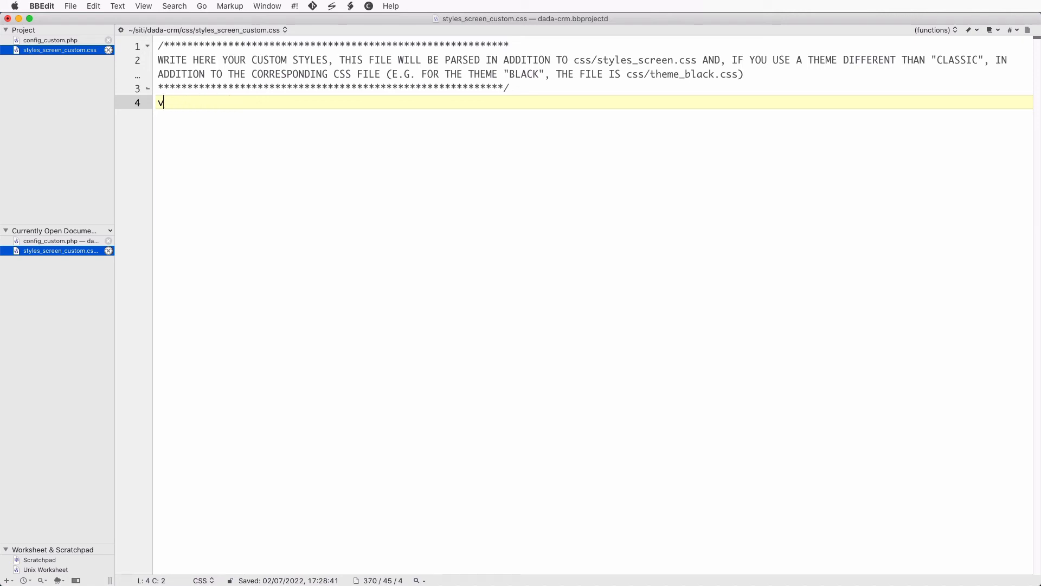
type("body {")
key("Return")
type("fonbt-")
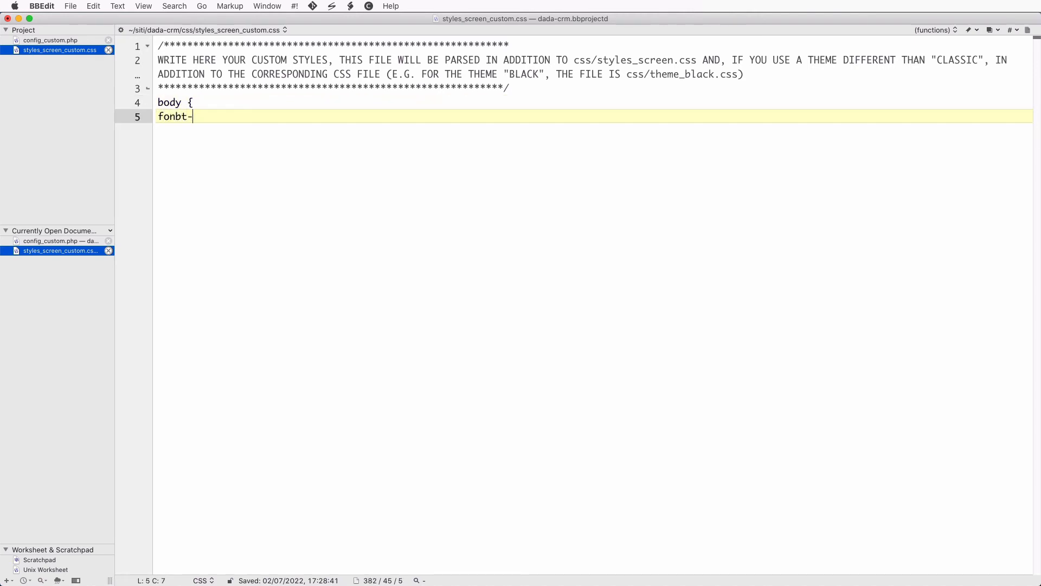
key("BackSpace")
key("BackSpace")
key("BackSpace")
type("t-family: \"Times New roman")
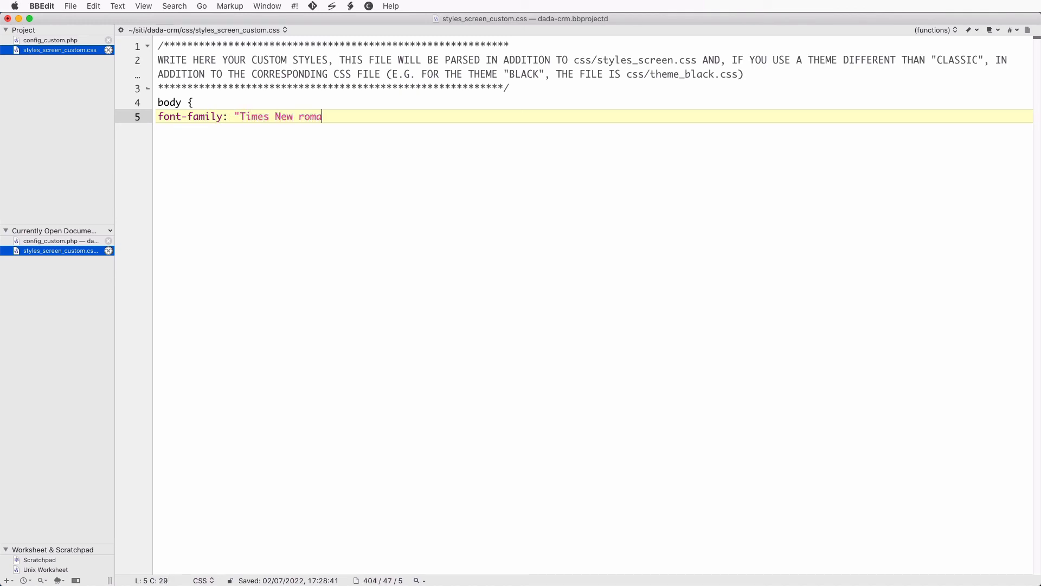
key("BackSpace")
key("BackSpace")
key("BackSpace")
key("BackSpace")
key("BackSpace")
type("Roman\";")
- Add color: #333; to the body rule, close it, and save the stylesheet
key("Return")
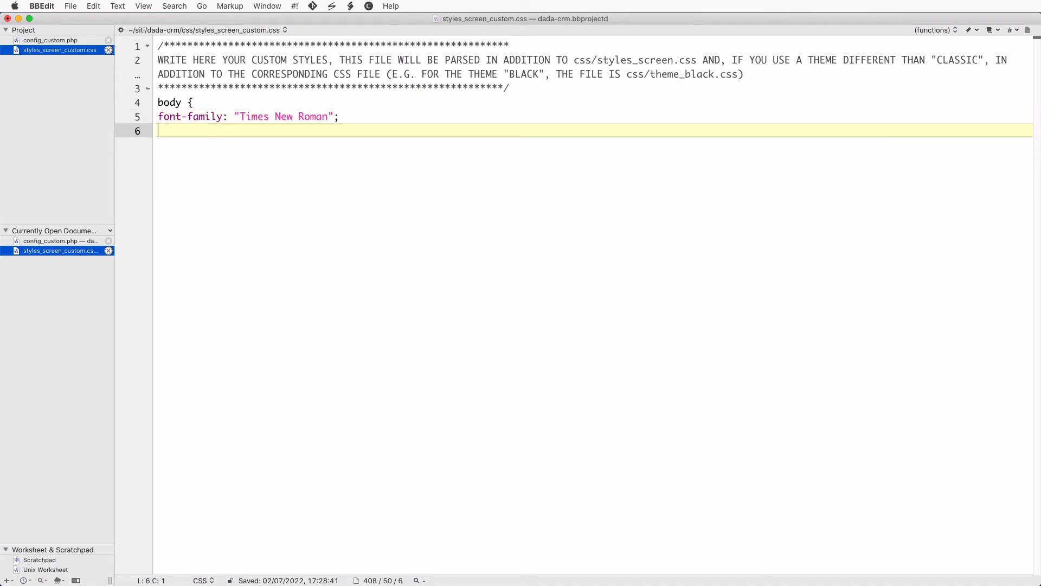
type("color: #333;")
key("Return")
type("}")
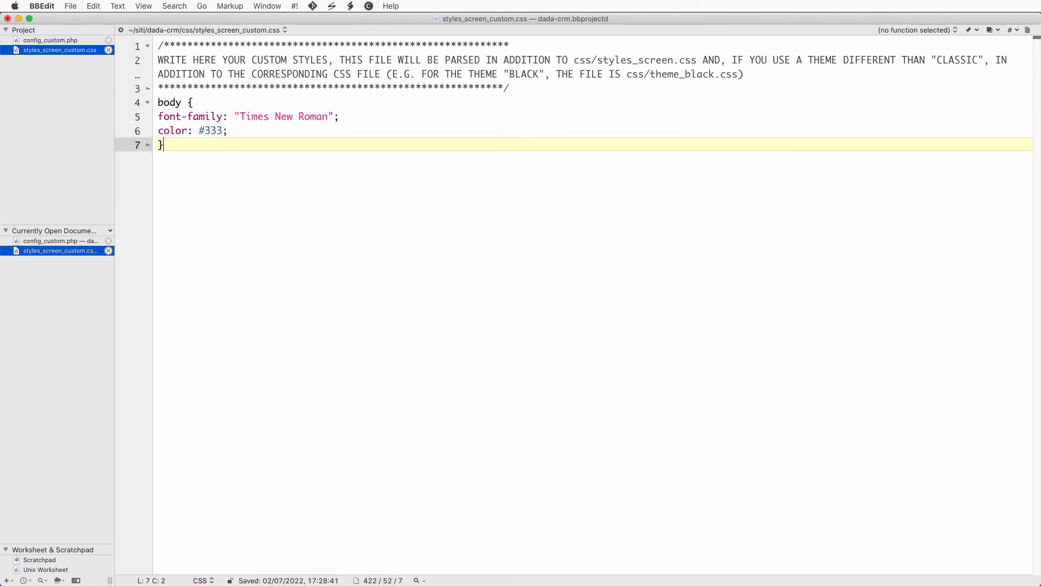
key("super+s")
key("super+Tab")
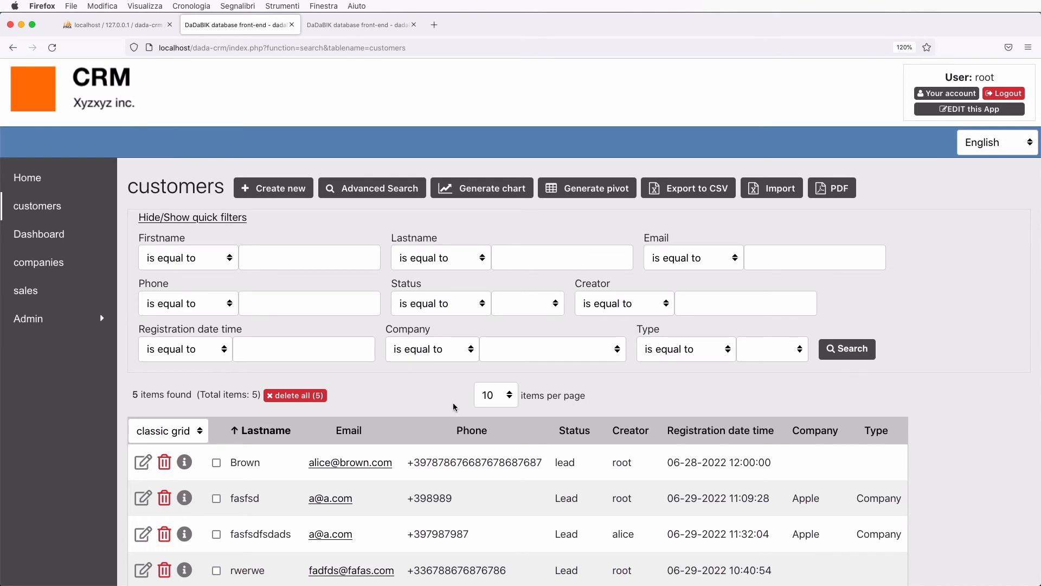
- Scroll through the DaDaBIK customers list, then return to styles_screen_custom.css in BBEdit
scroll(454, 407, "down", 2)
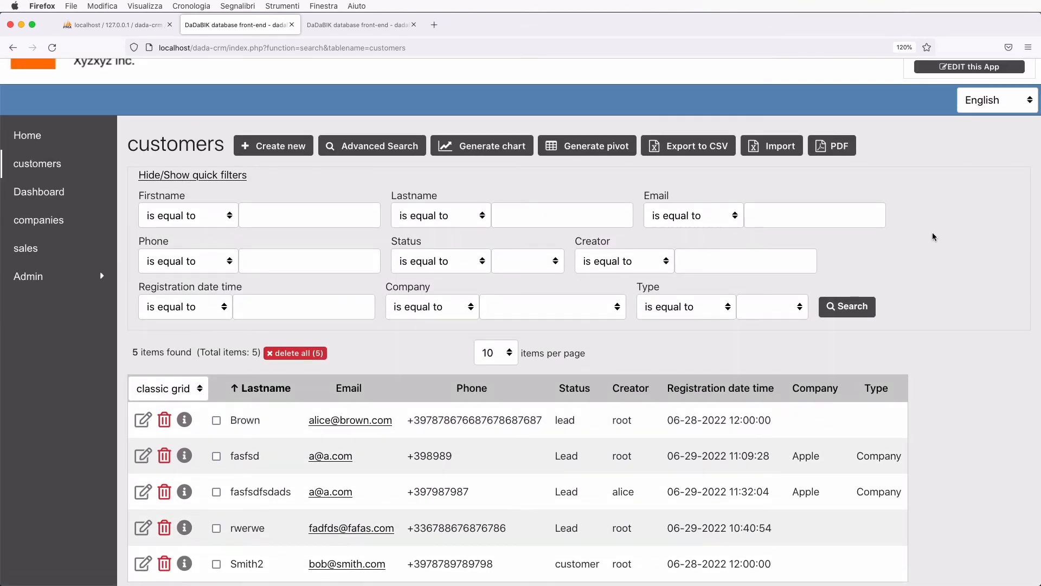
scroll(933, 236, "up", 2)
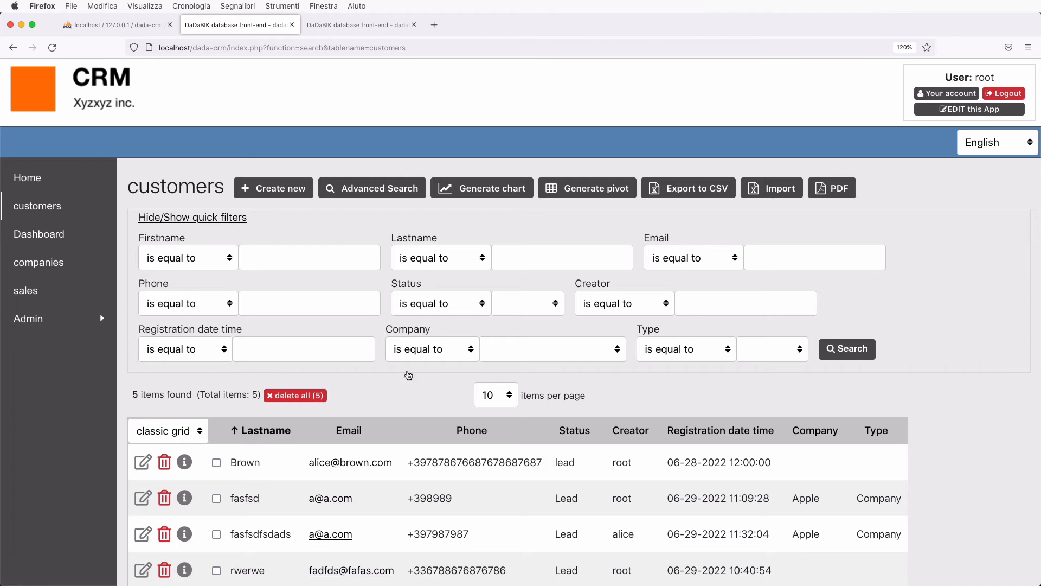
key("super+Tab")
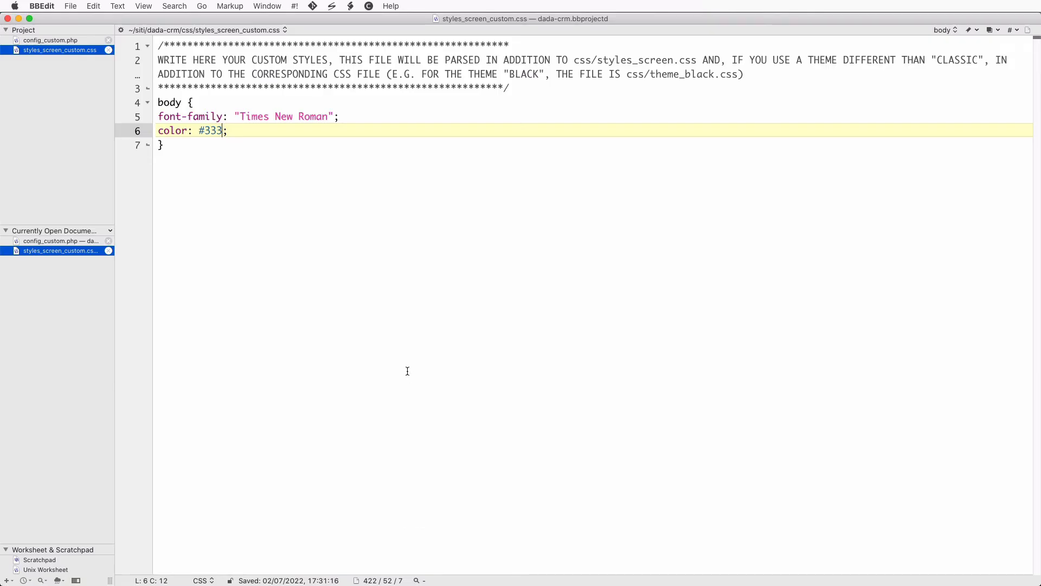
- Add $force_reload_css_js = 1; to config_custom.php, save it, and reload the customers page in Firefox
left_click(64, 40)
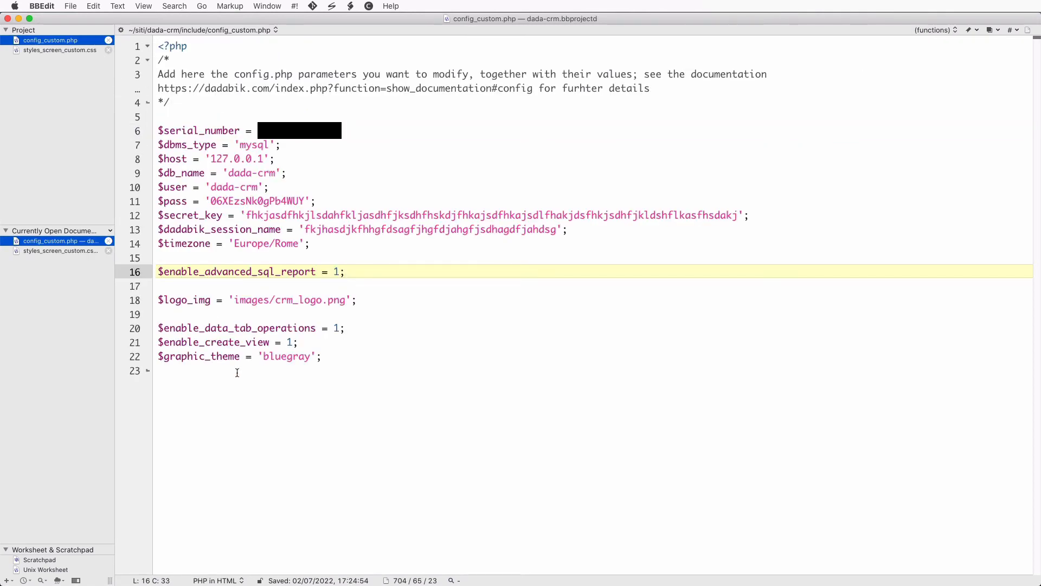
key("Return")
key("Return")
type("$")
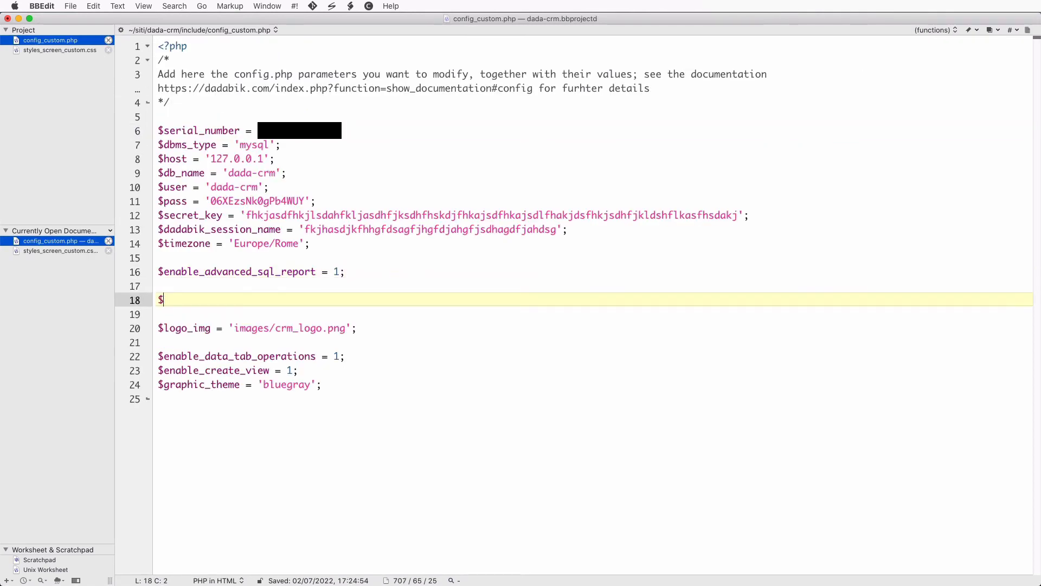
type("force:_reload_:")
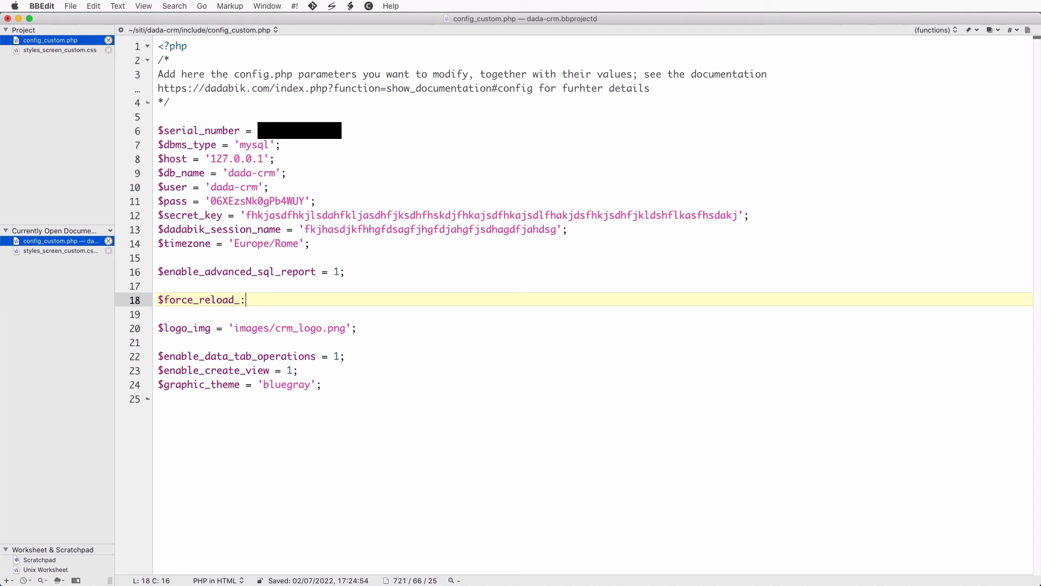
key("BackSpace")
type("css_he")
key("BackSpace")
key("BackSpace")
type("js = 1;")
key("super+s")
key("super+Tab")
key("super+r")
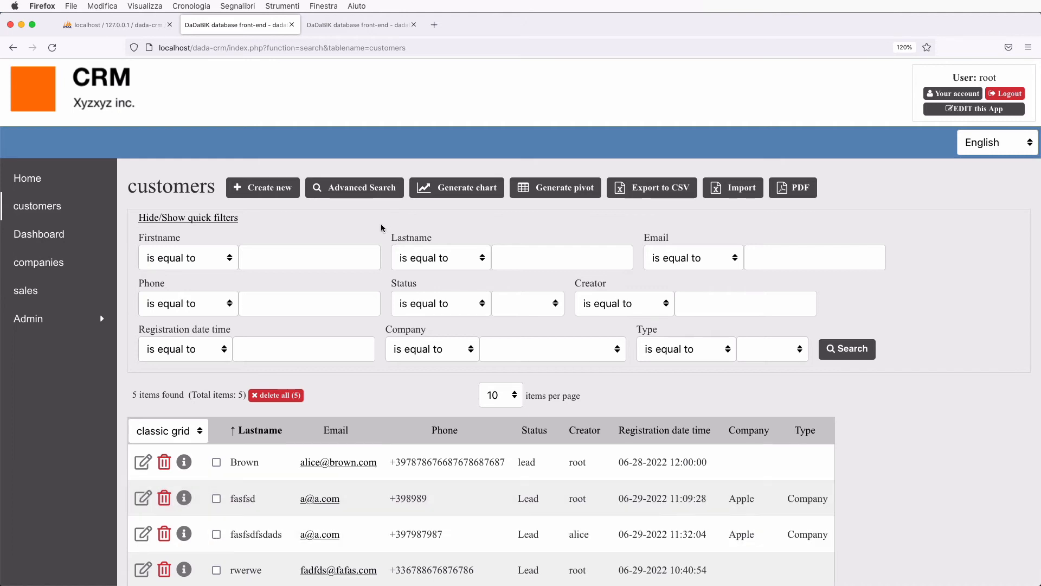
- Delete the body rule from styles_screen_custom.css, save it, and return to Firefox
key("super+Tab")
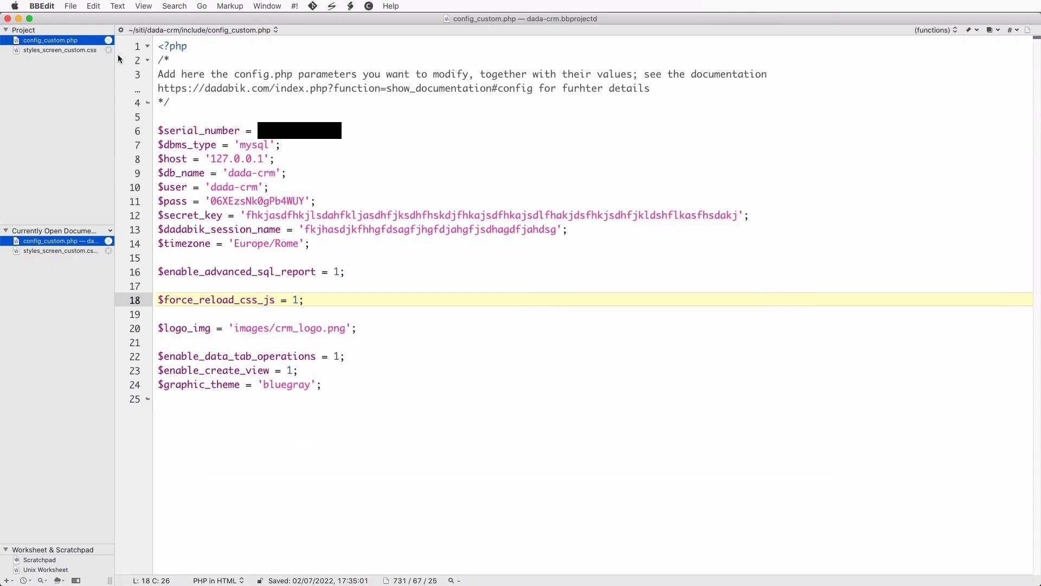
left_click(80, 52)
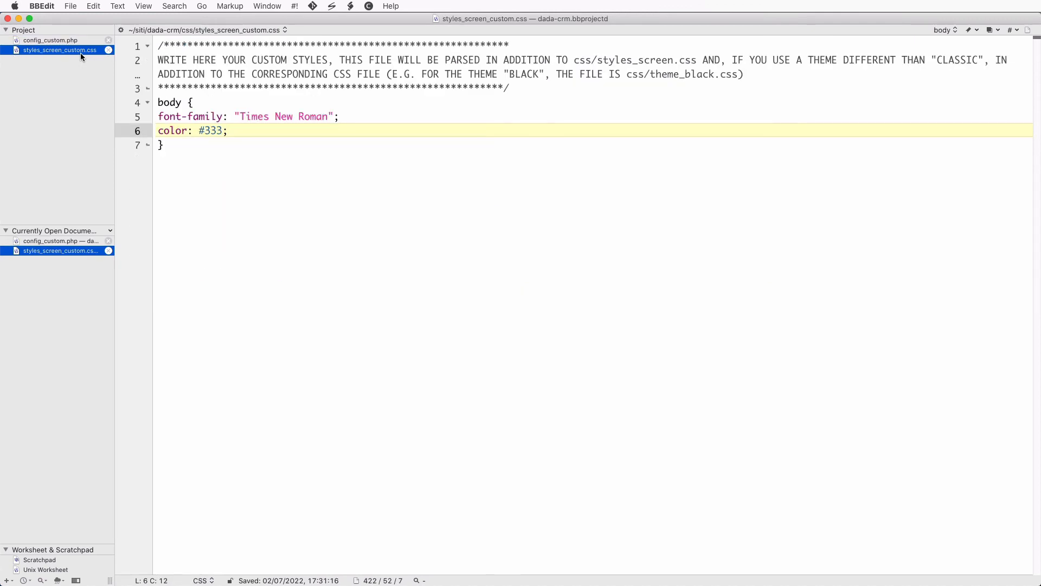
left_click(158, 106)
key("shift+Down")
key("shift+Down")
key("shift+Down")
key("shift+Down")
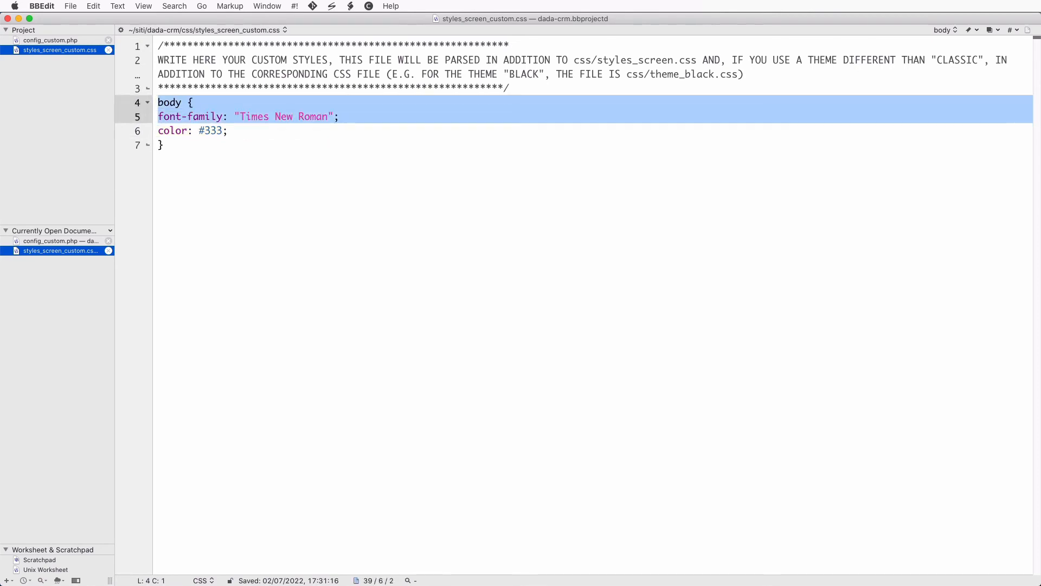
key("BackSpace")
key("super+s")
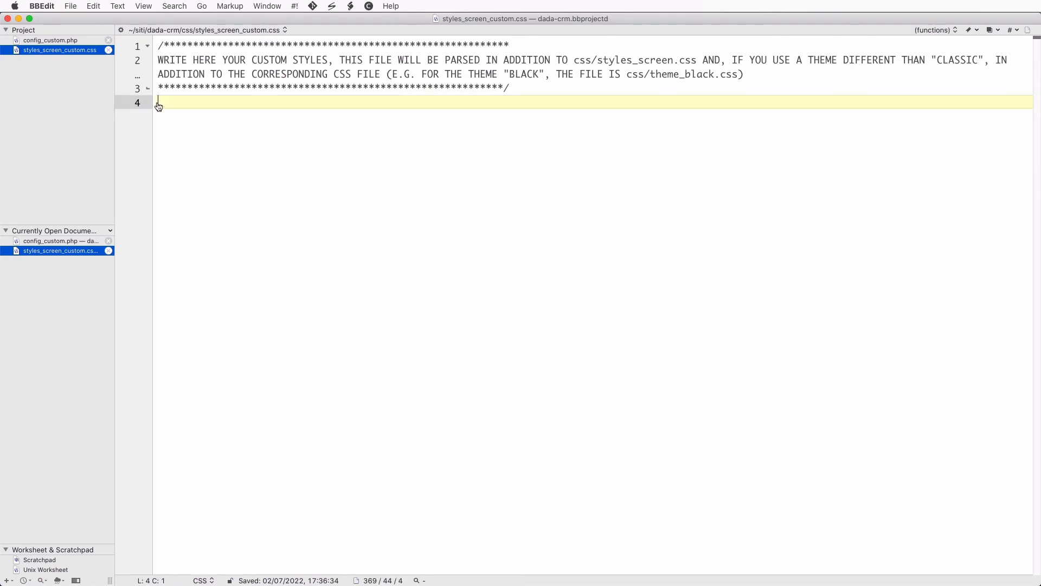
key("super+Tab")
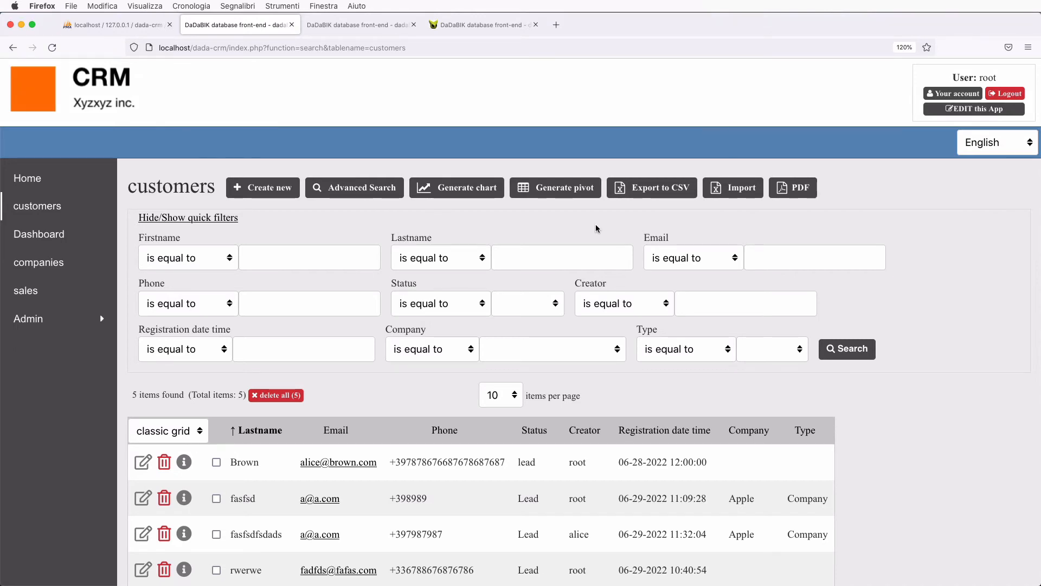
- Reload the customers page and scroll the results table to check the default sans-serif font
key("super+r")
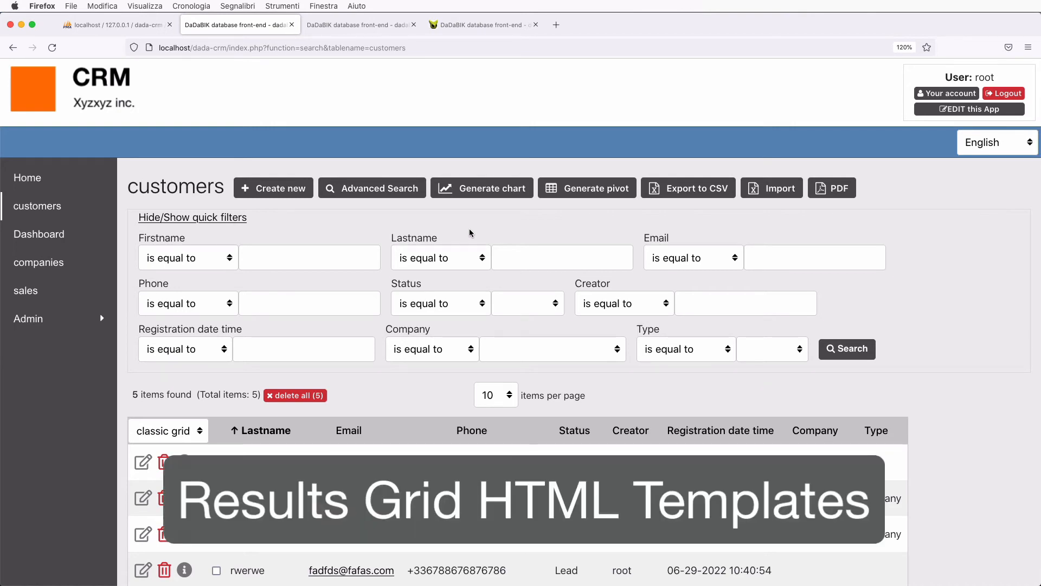
scroll(469, 233, "down", 5)
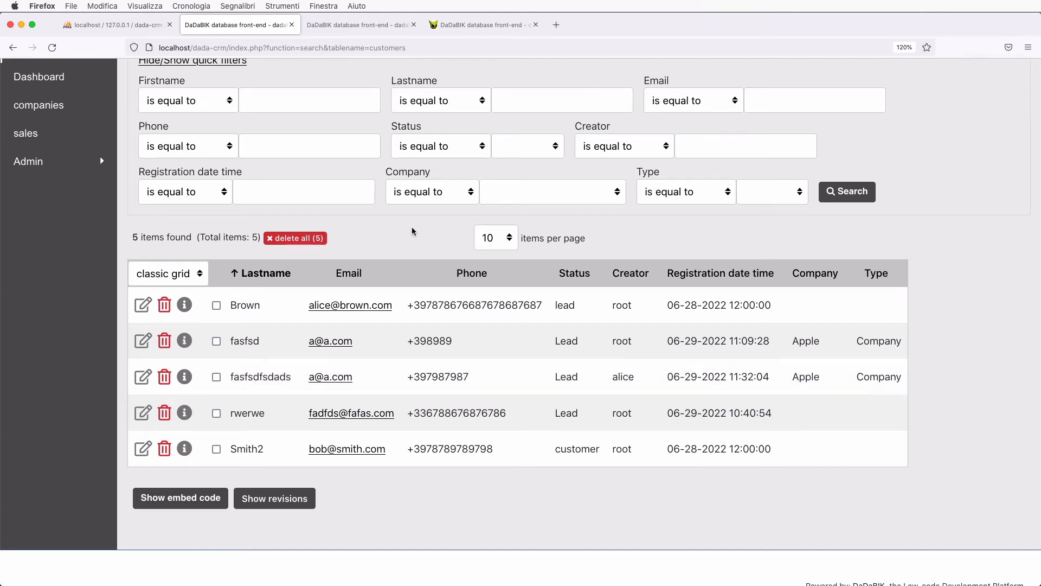
scroll(413, 232, "up", 5)
- Browse the MY MOVIES demo page, briefly comparing it with the CRM customers tab
left_click(462, 25)
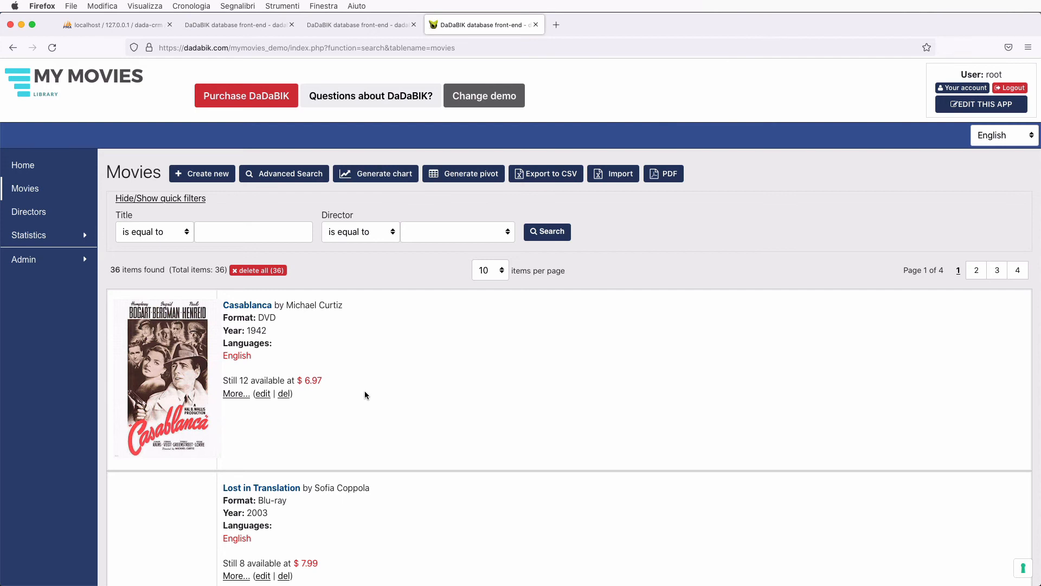
scroll(304, 406, "down", 4)
scroll(304, 409, "up", 2)
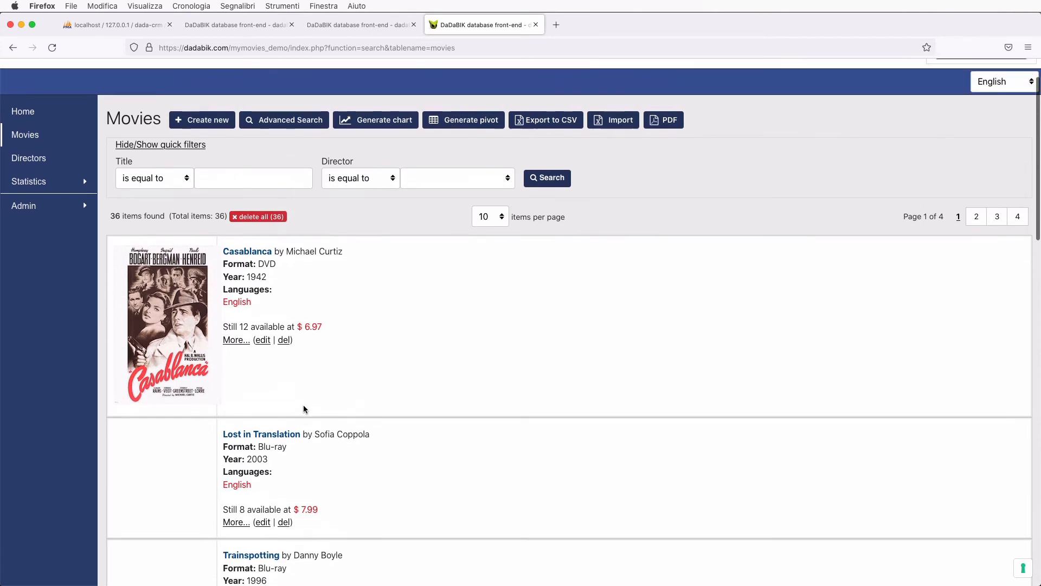
scroll(304, 409, "down", 15)
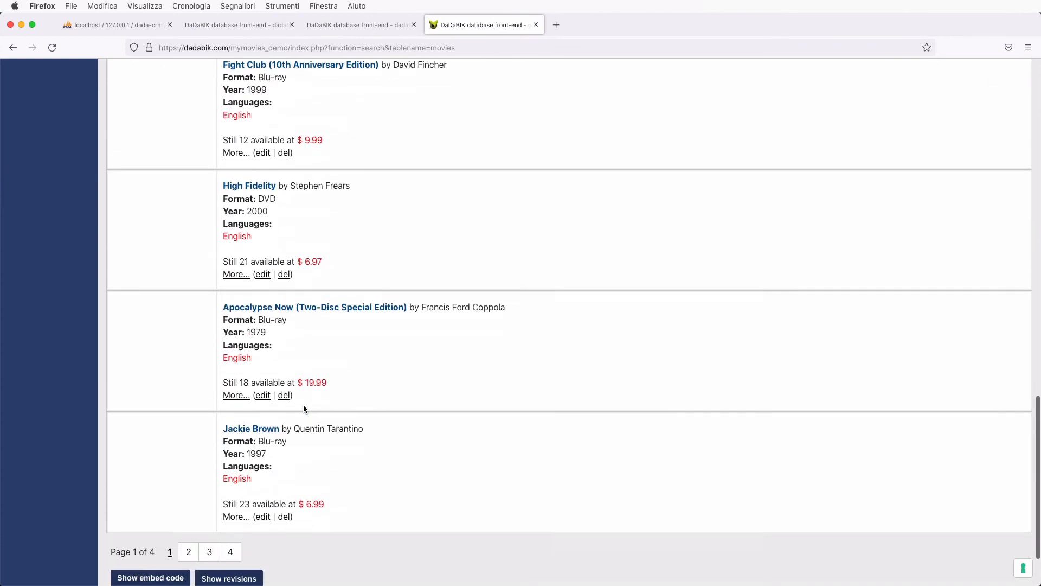
scroll(304, 407, "up", 15)
scroll(304, 404, "down", 3)
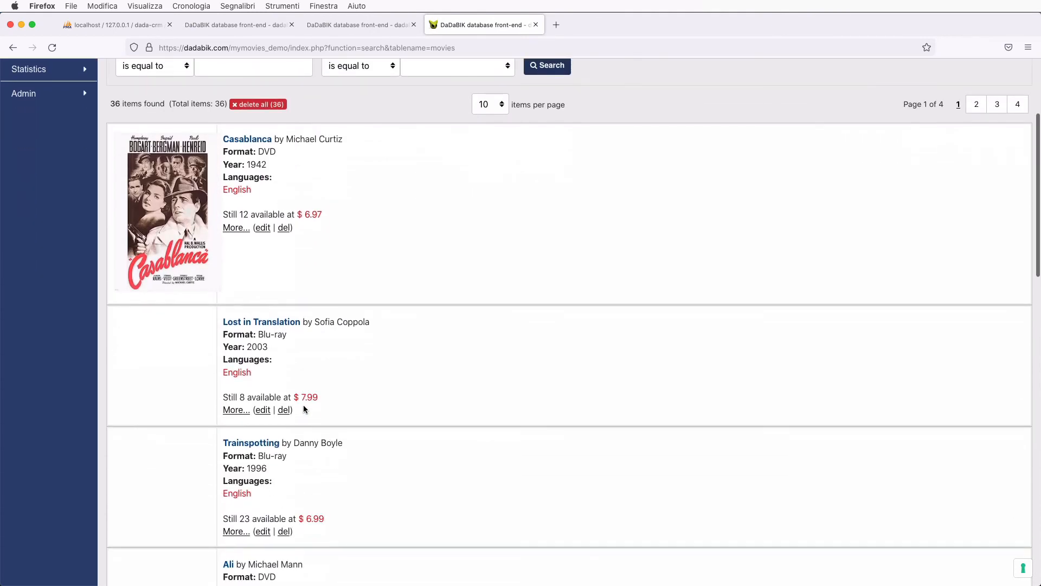
left_click(288, 29)
scroll(347, 352, "down", 3)
scroll(347, 352, "up", 1)
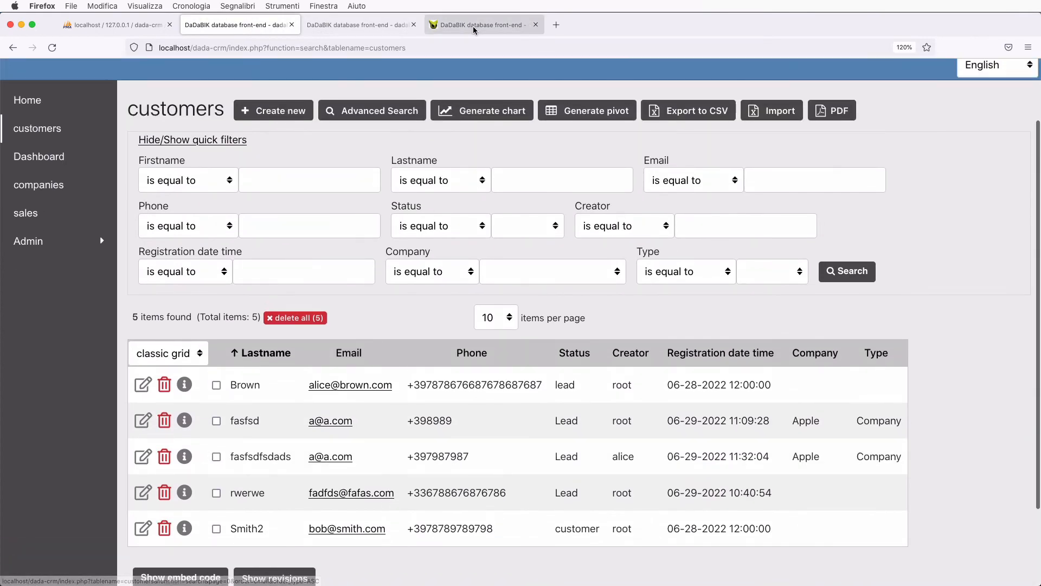
left_click(473, 29)
scroll(462, 472, "up", 1)
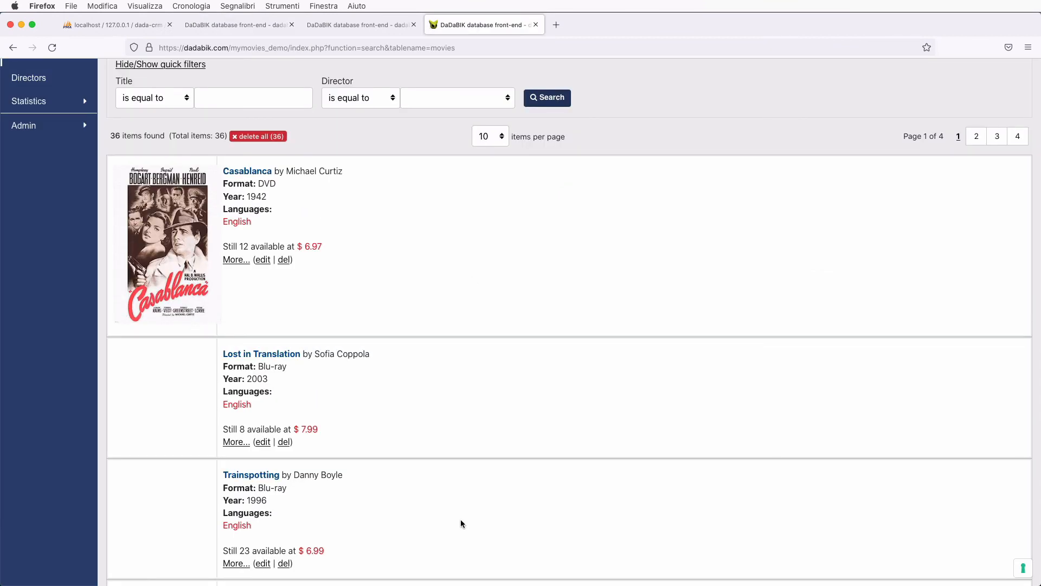
scroll(470, 433, "up", 4)
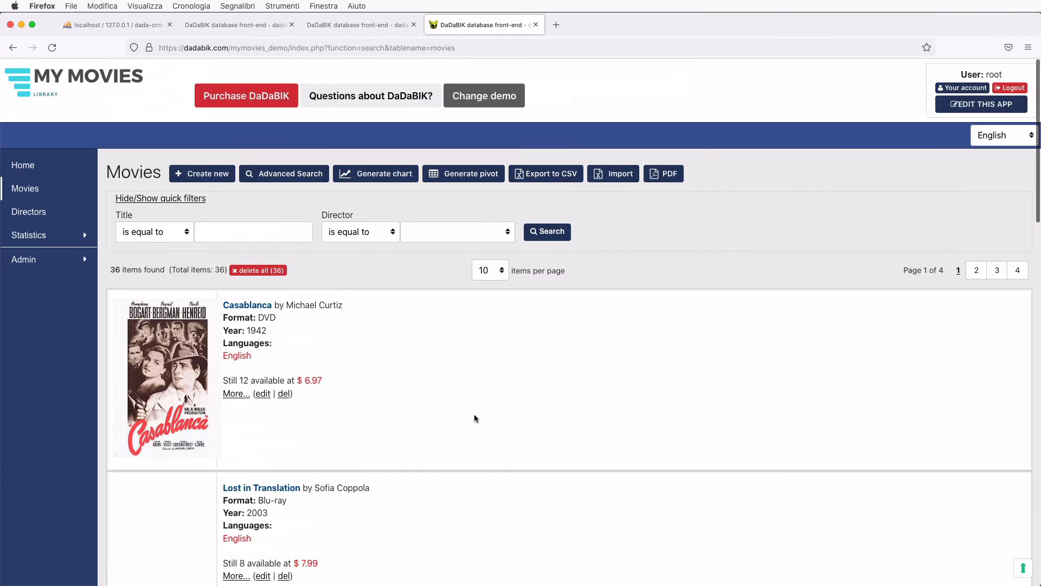
- Open the movies demo's admin area and go to its Datagrid templates settings
left_click(969, 106)
left_click(607, 25)
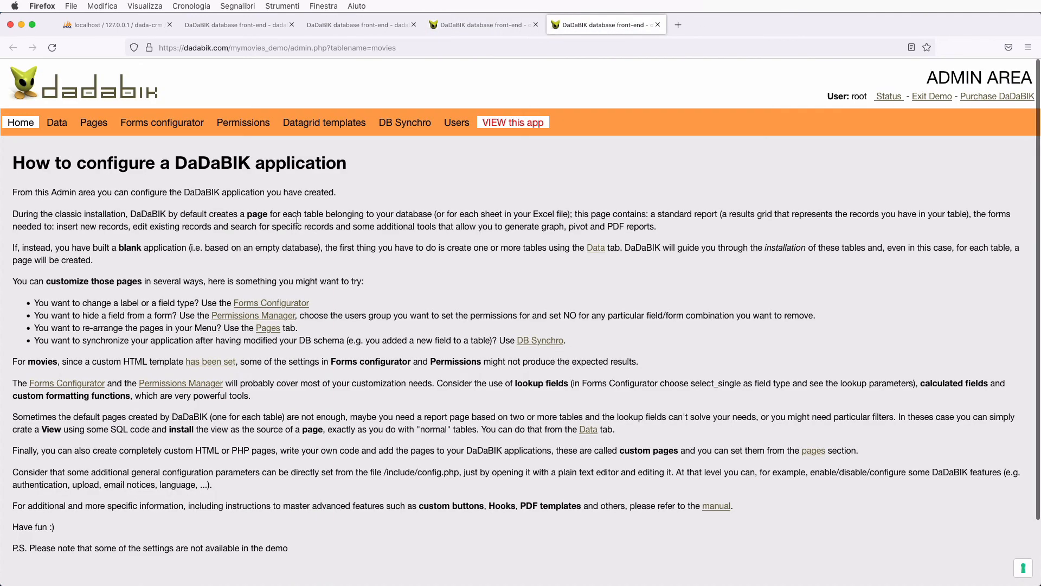
left_click(307, 127)
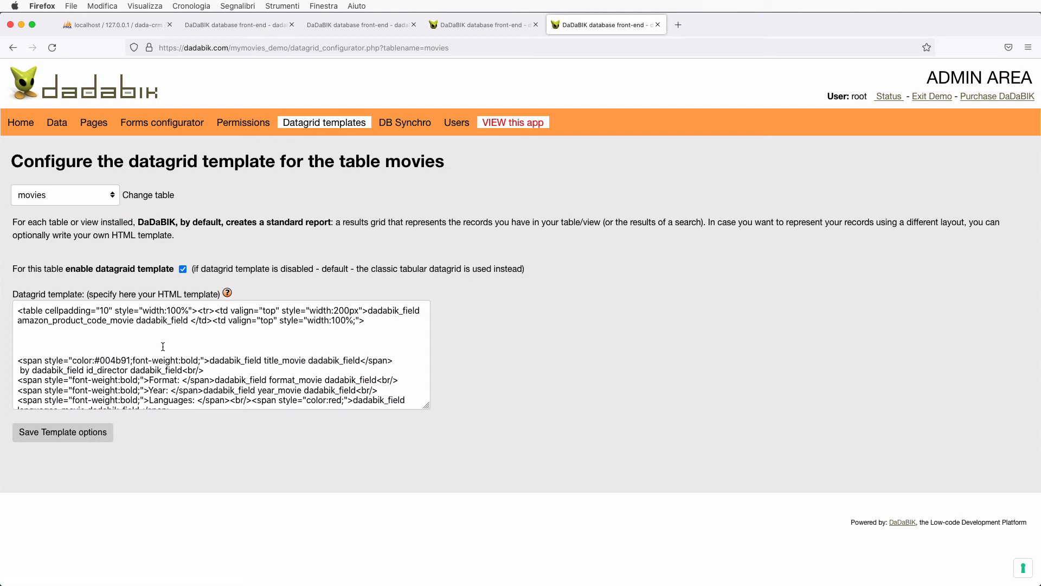
- Highlight the dadabik_field title_movie dadabik_field placeholder in the movies template, then return to the CRM customers tab
scroll(162, 346, "down", 1)
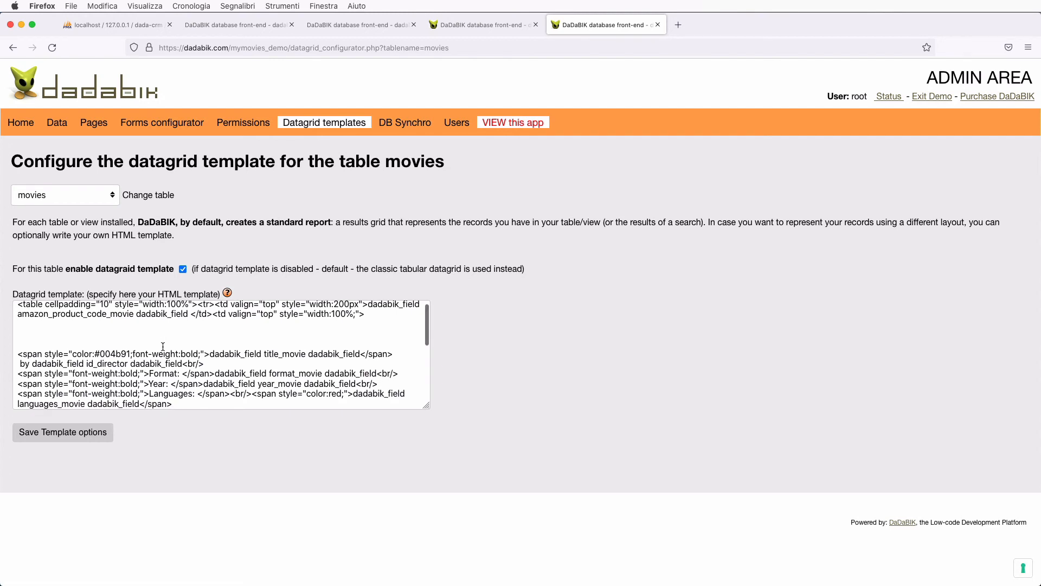
scroll(163, 346, "up", 1)
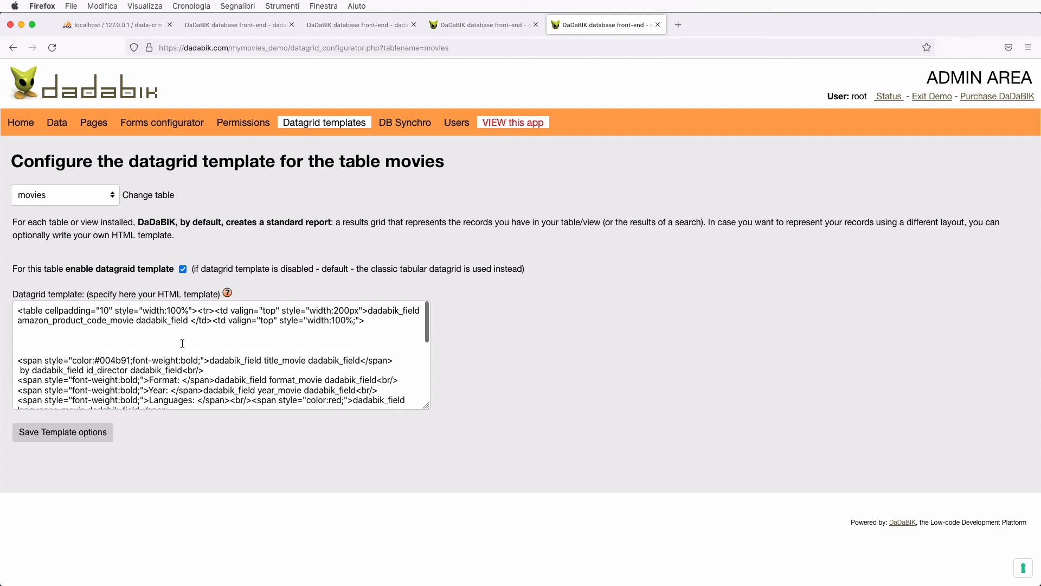
double_click(223, 360)
double_click(293, 360)
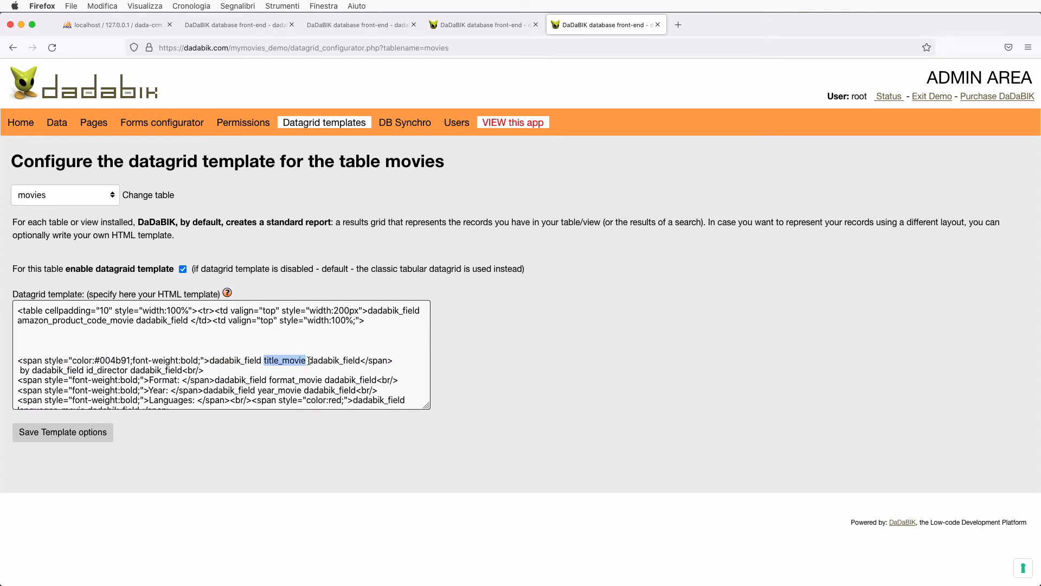
left_click(329, 360)
double_click(329, 360)
left_click(208, 359)
left_click(359, 360, "shift")
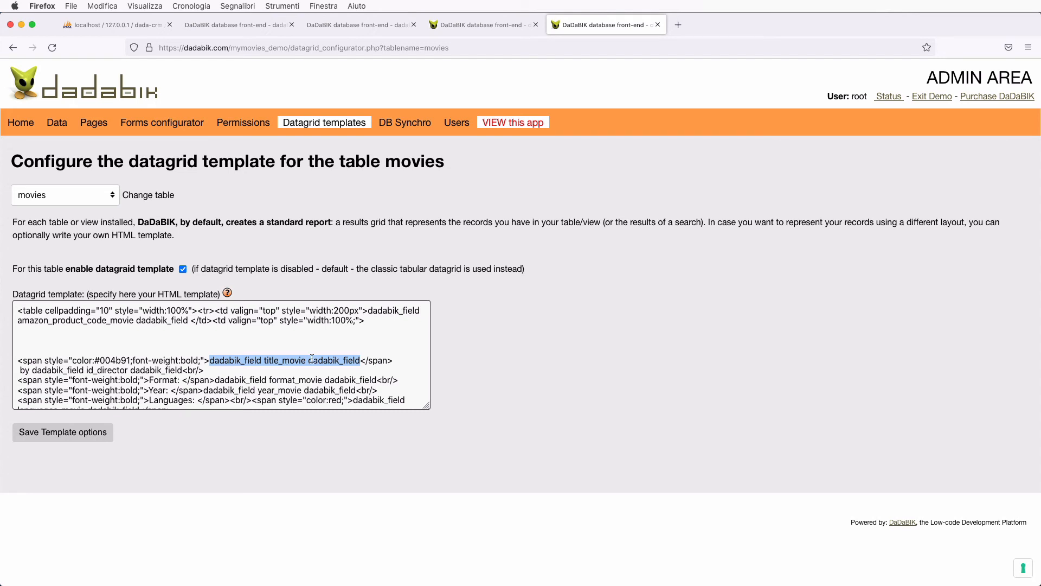
left_click(275, 361)
double_click(274, 361)
left_click(277, 347)
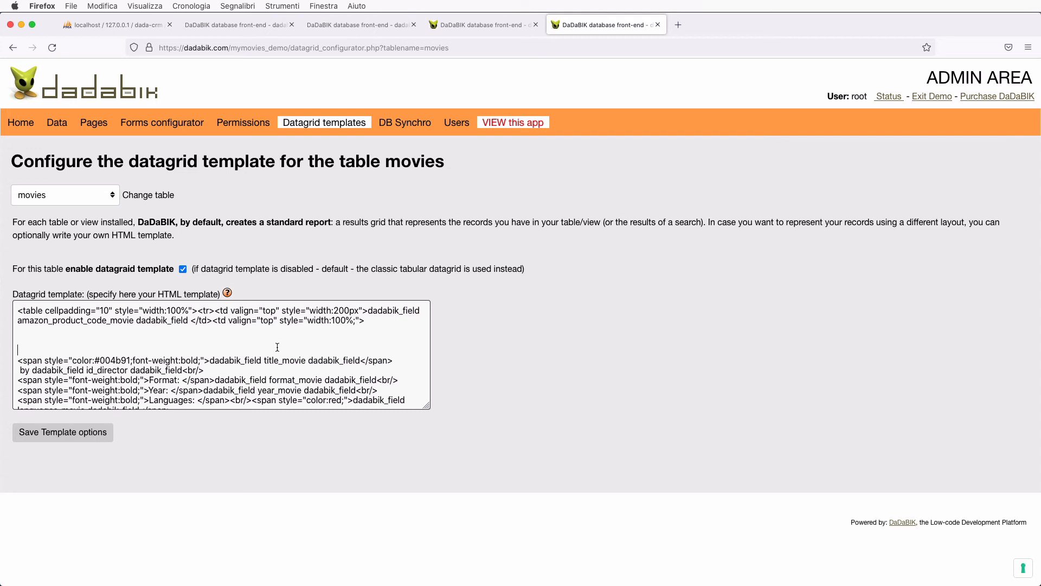
scroll(277, 347, "down", 3)
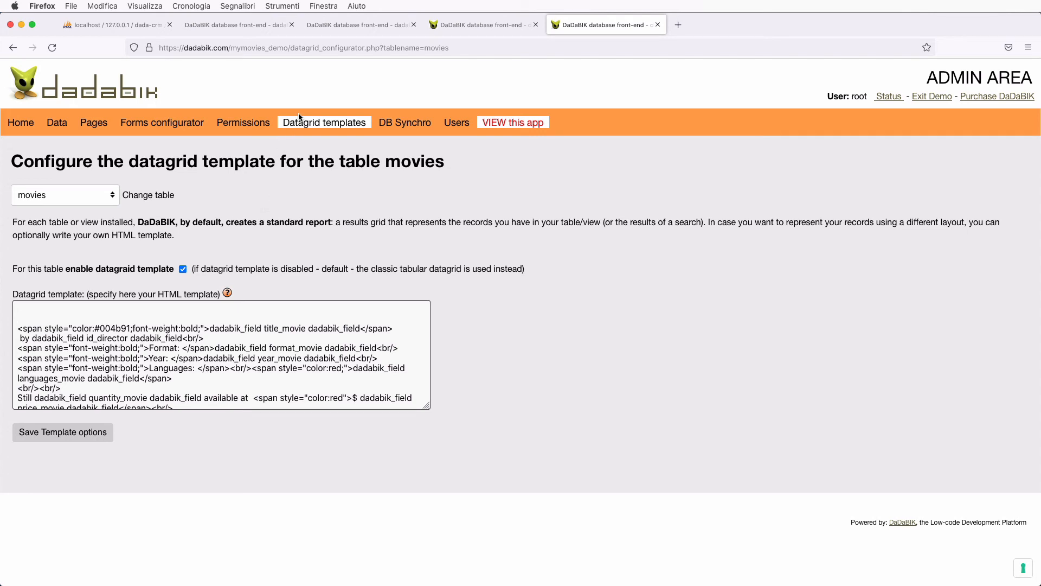
left_click(240, 25)
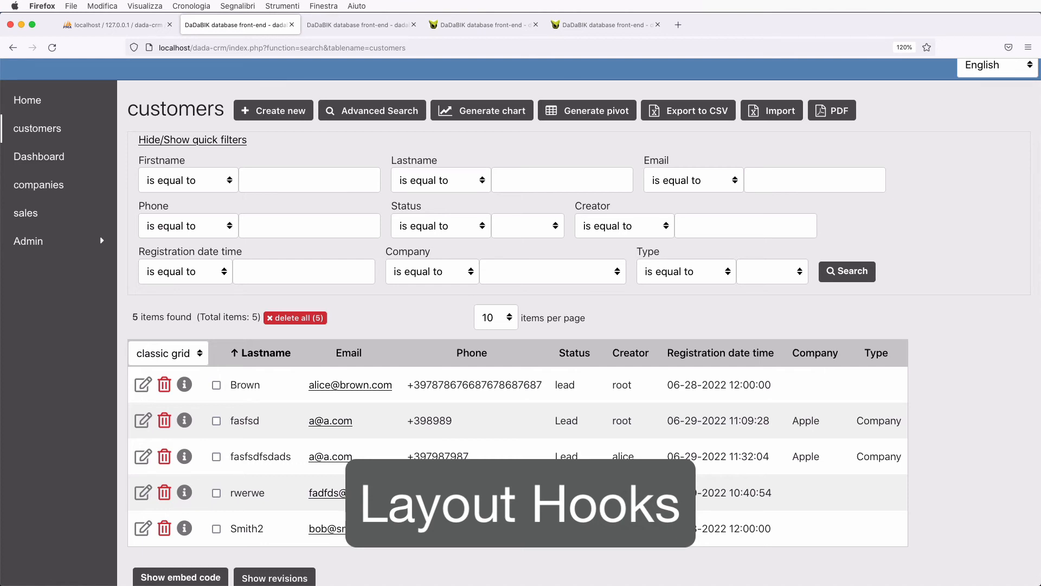
- Open the first customer's edit form and point out its customers heading
scroll(282, 304, "down", 1)
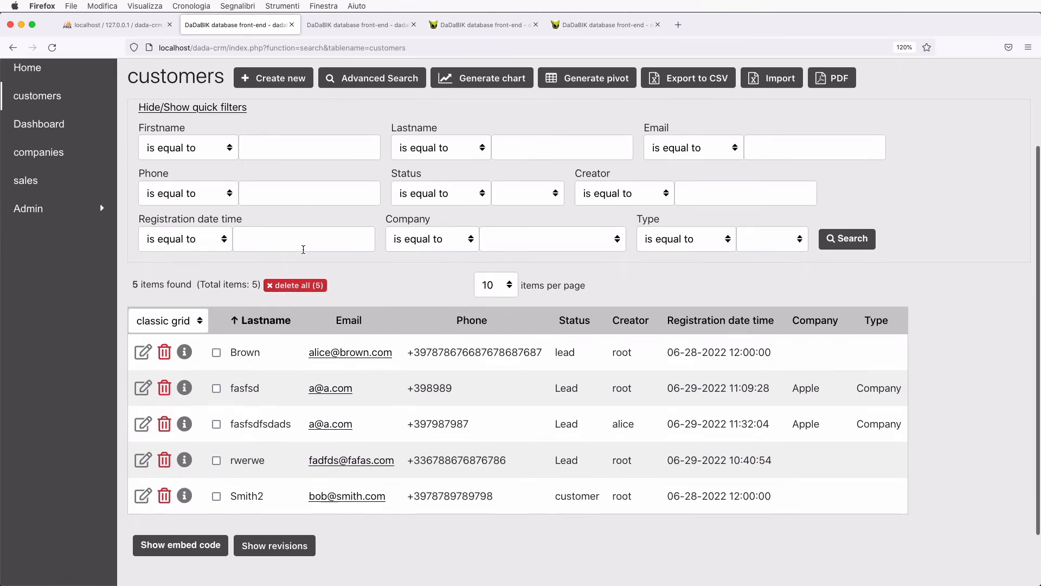
scroll(226, 302, "up", 1)
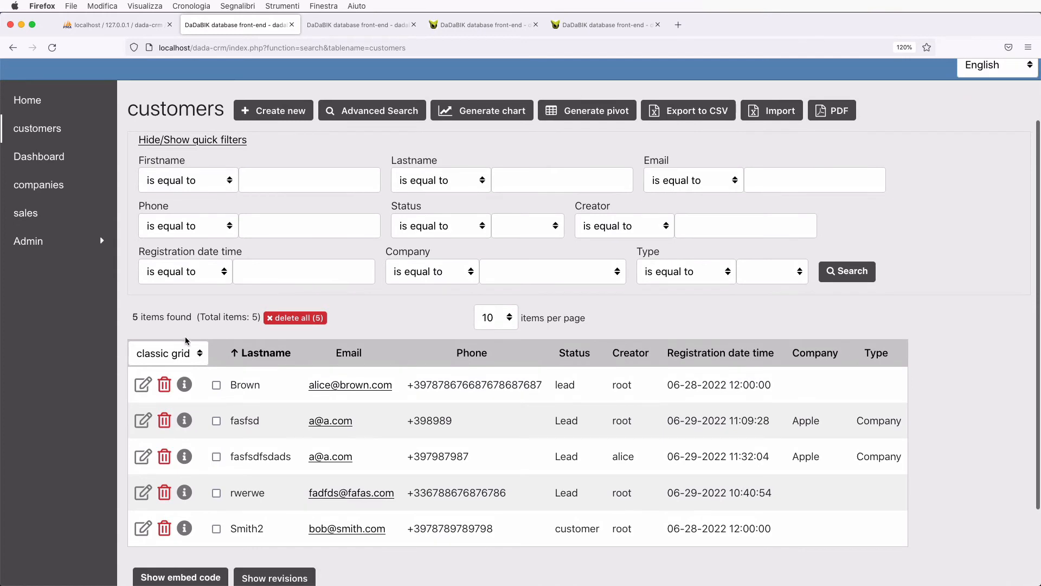
left_click(145, 384)
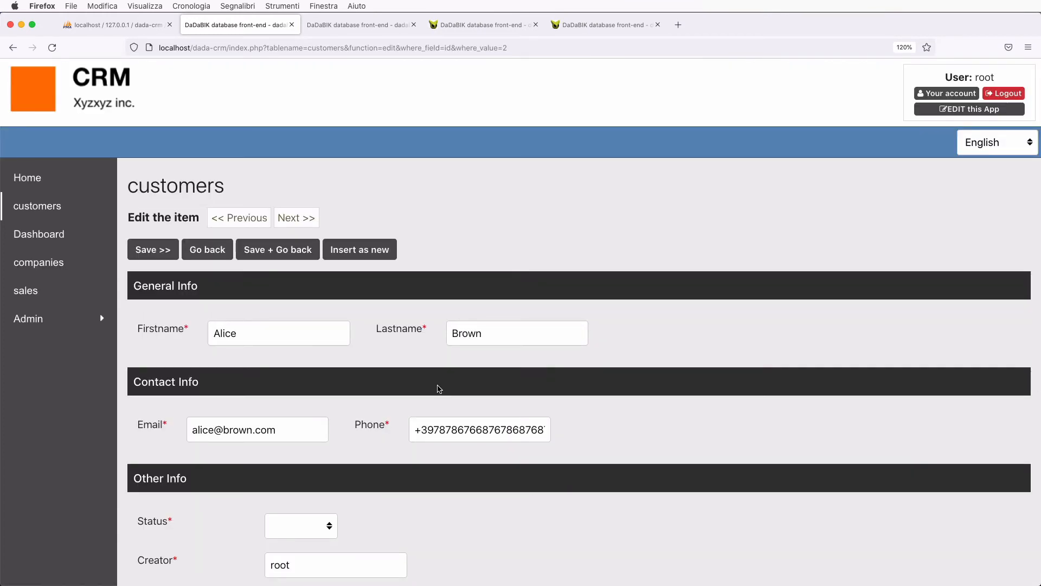
scroll(439, 389, "down", 1)
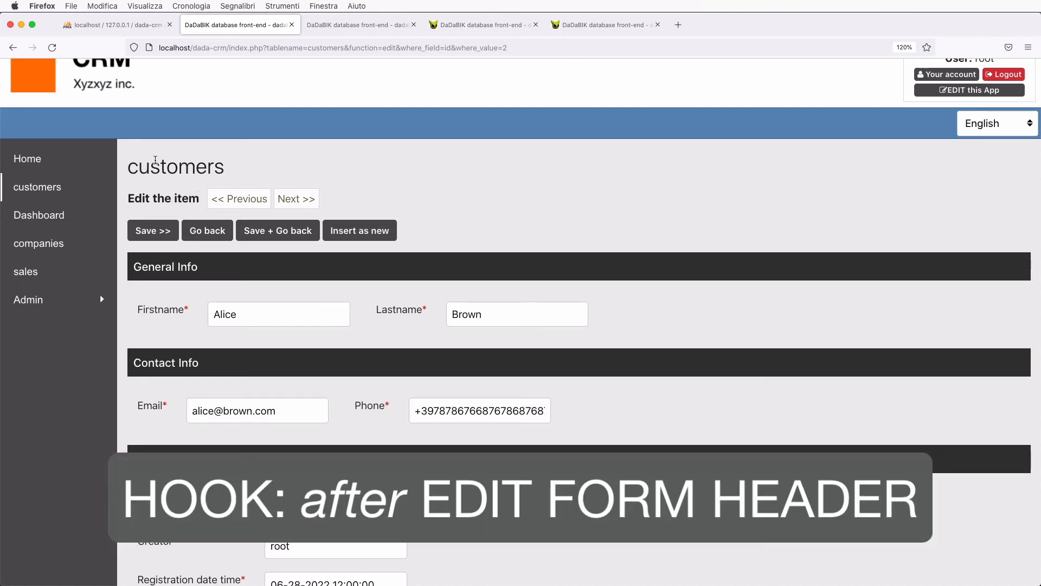
double_click(155, 164)
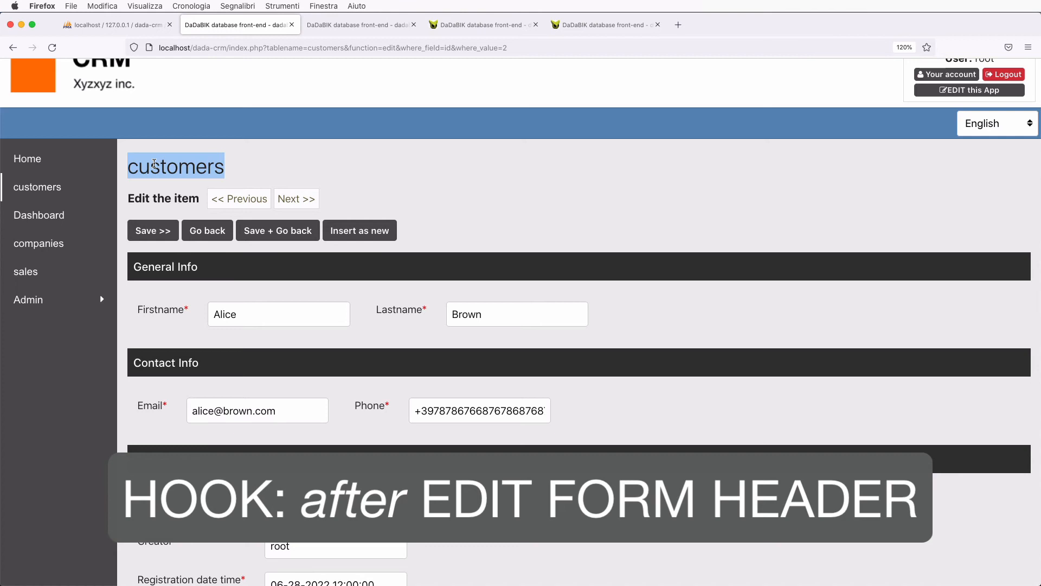
left_click(253, 160)
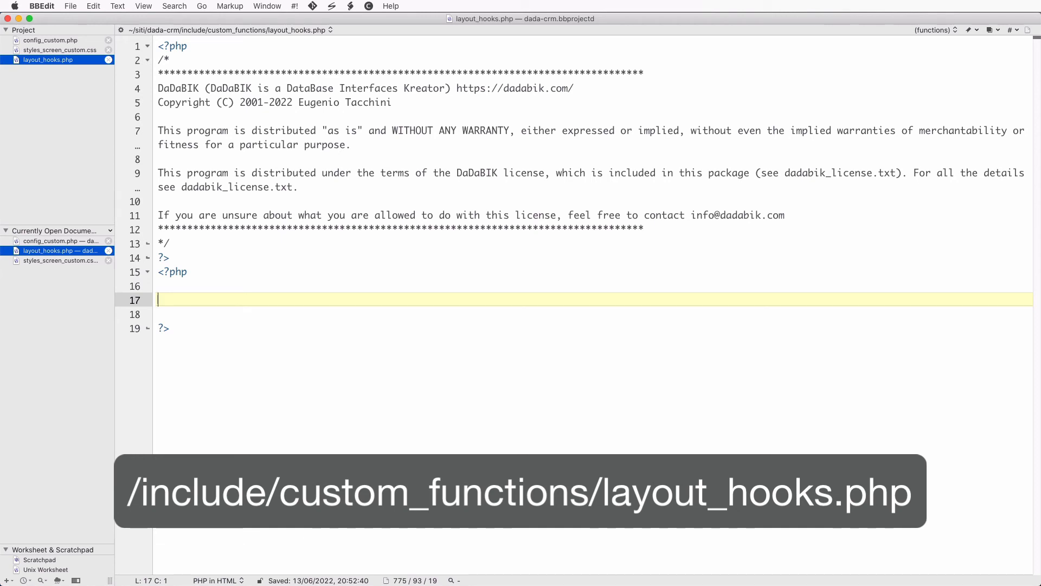
- Add $hooks['customers']['edit_form_header']['after'] = 'dadabik_custom_header'; to layout_hooks.php
type("$hooks['")
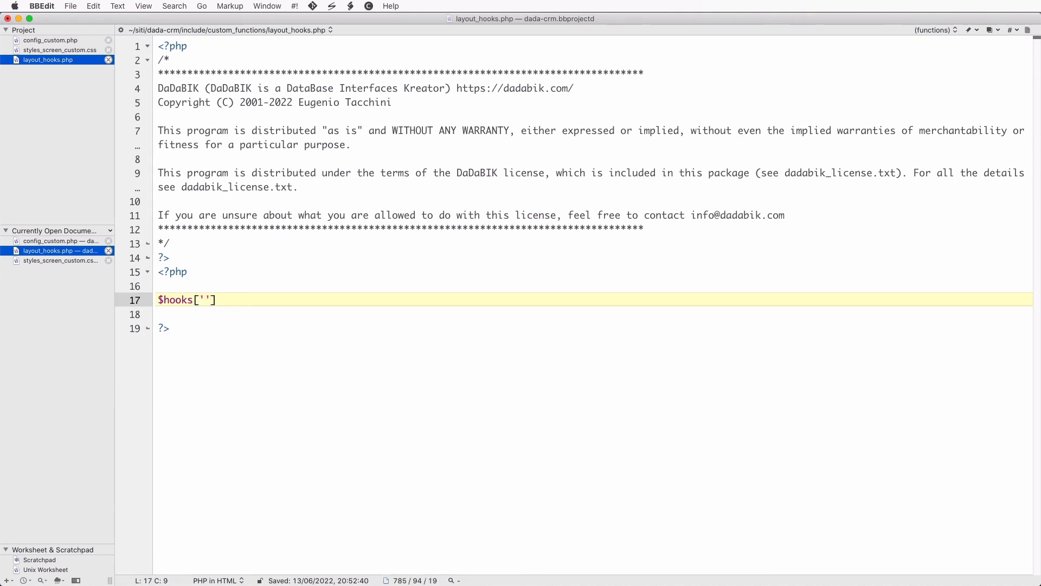
type("customers']")
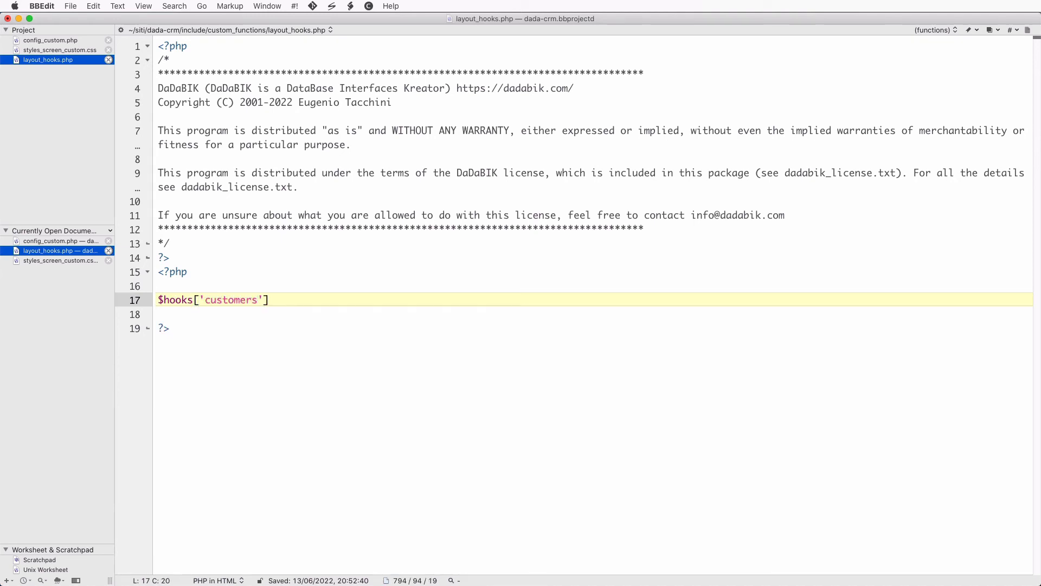
type("['edit_form_header'")
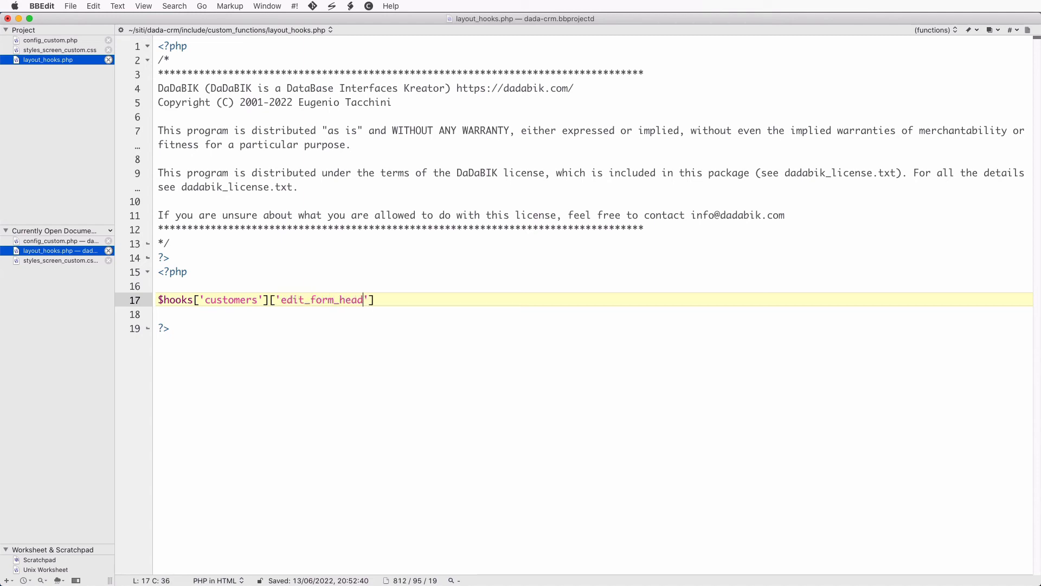
type("]['after'] = ''")
key("Left")
type("dadabik_custom")
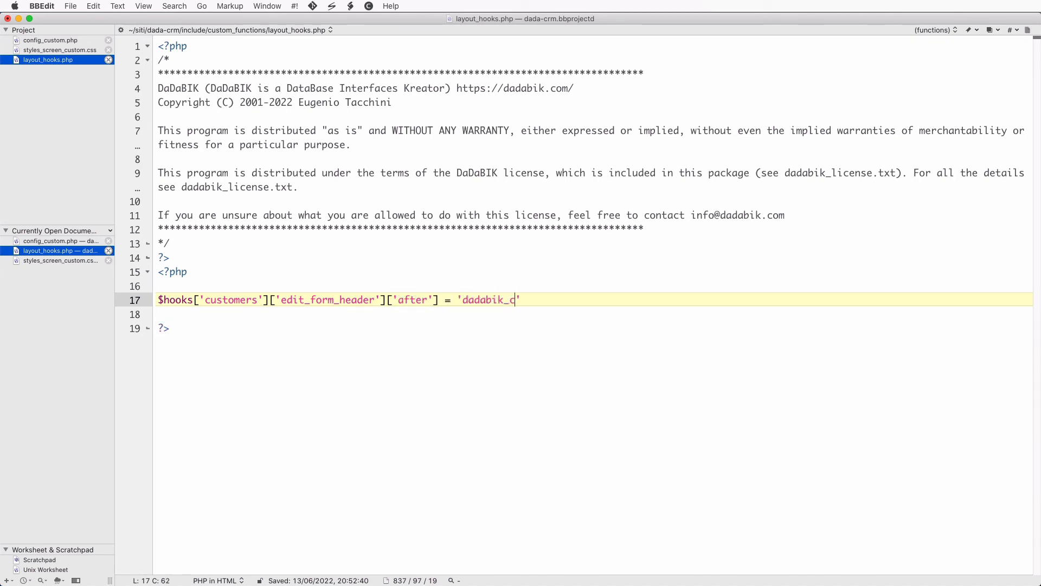
type("_header")
key("Right")
type(";")
- Define dadabik_custom_header() echoing 'A custom is blah blah blah' and save layout_hooks.php
key("Return")
key("Return")
type("function ")
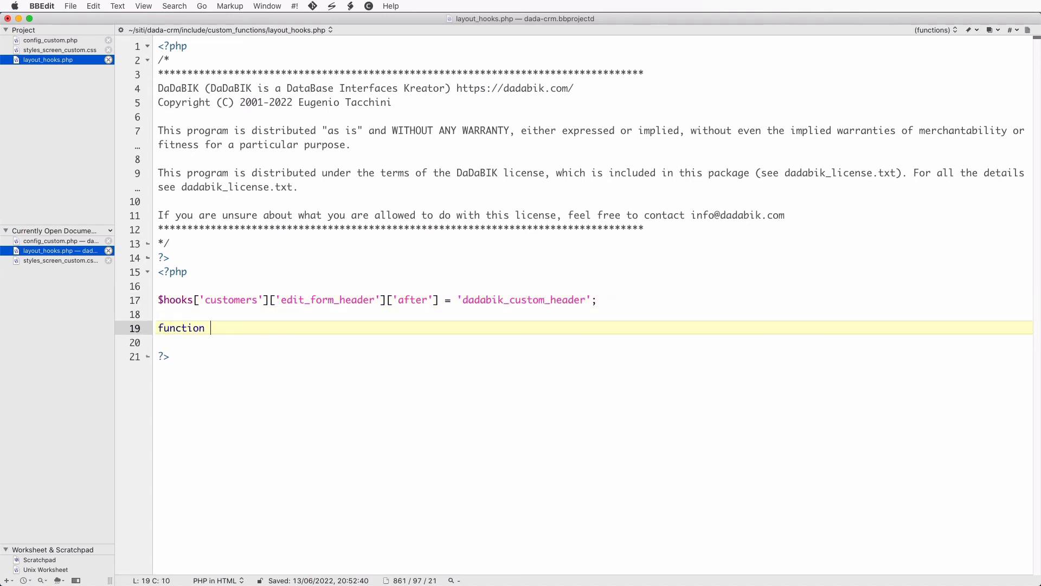
type("dadabik_custom:")
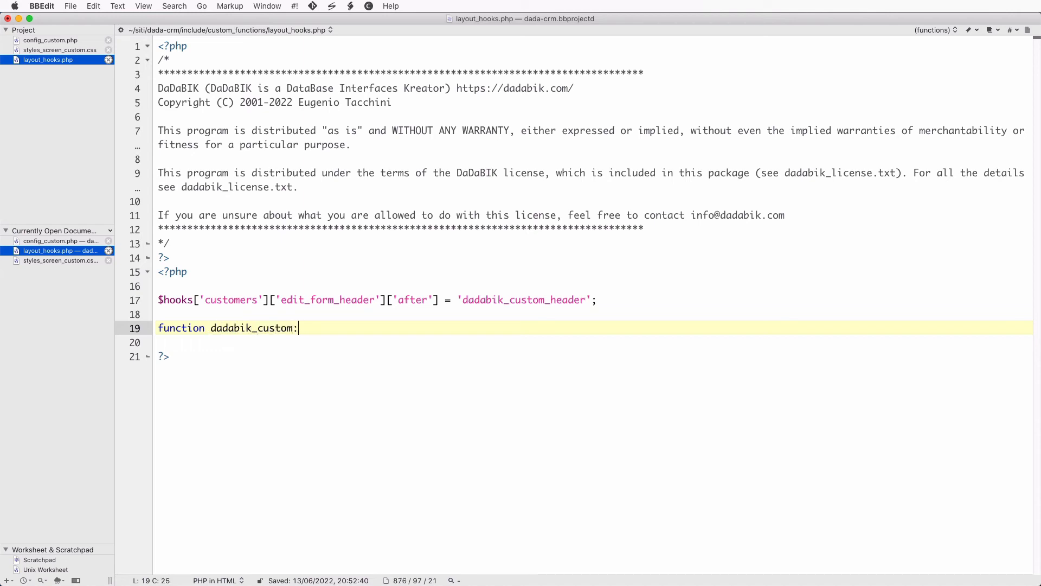
key("BackSpace")
type("_header()")
key("Return")
key("Return")
key("BackSpace")
type("{")
key("Return")
key("Return")
type("}")
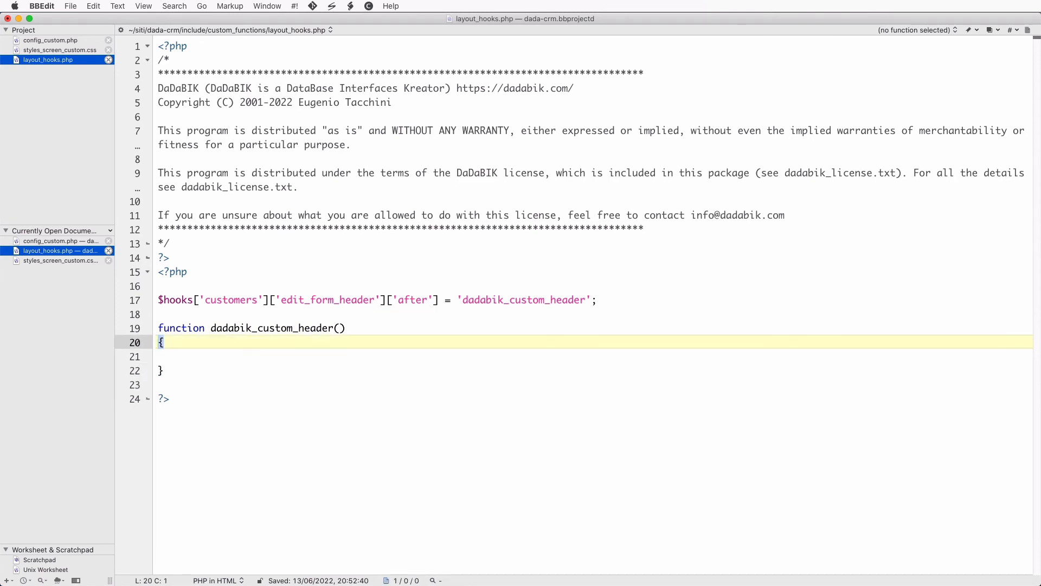
key("Down")
key("Tab")
type("echo")
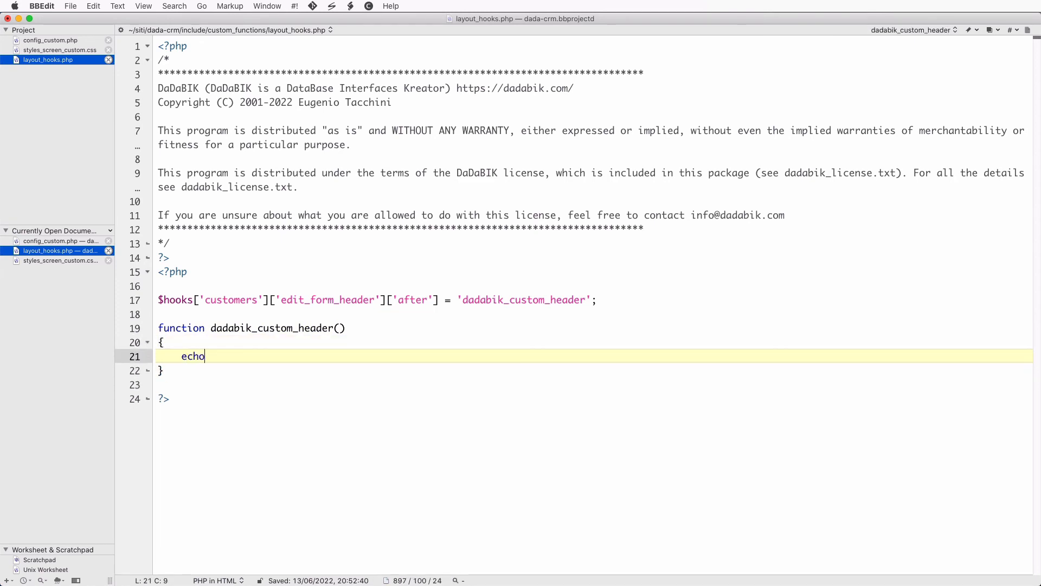
type(" 'A custom ")
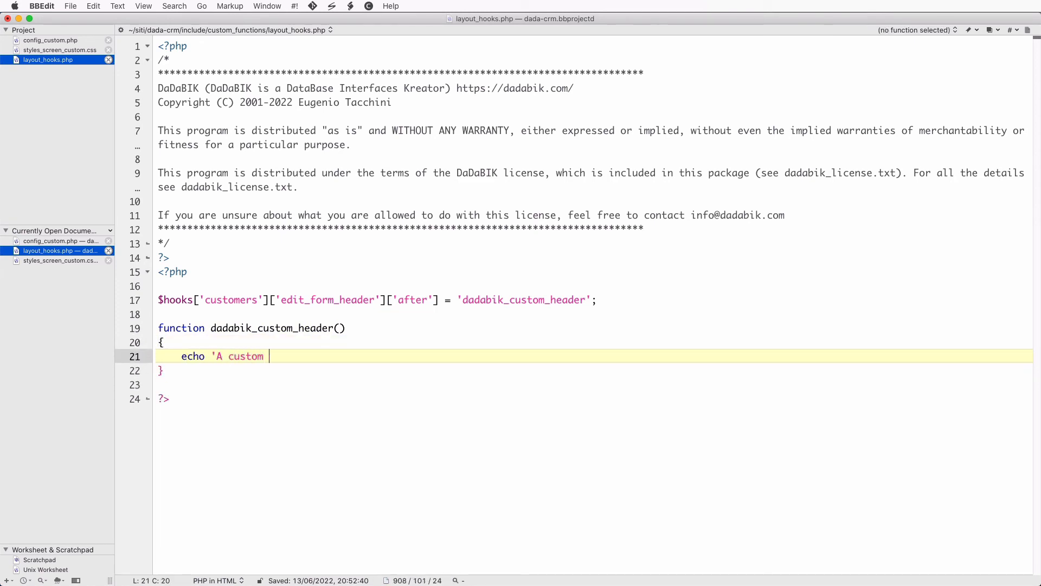
type("is blah blah blah';")
key("super+s")
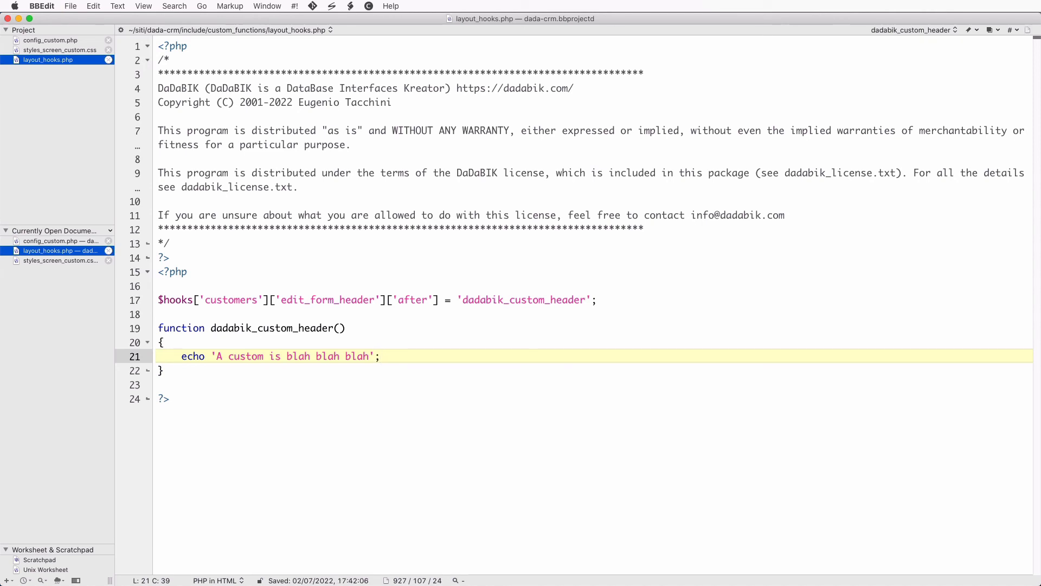
- Reload the customer edit form and highlight the new 'A custom is blah blah blah' line
key("super+Tab")
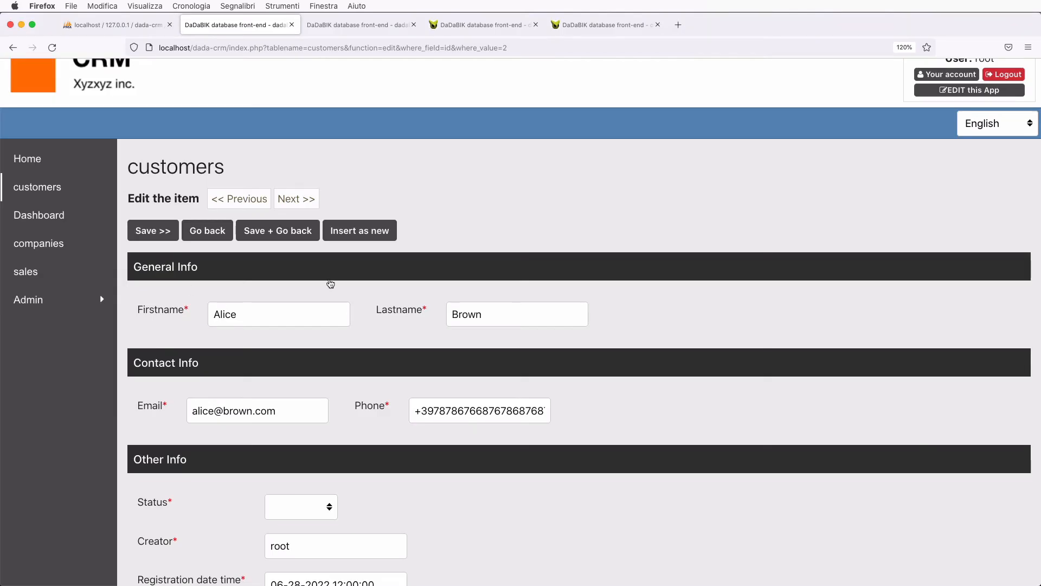
left_click_drag(516, 223, 439, 195)
key("super+r")
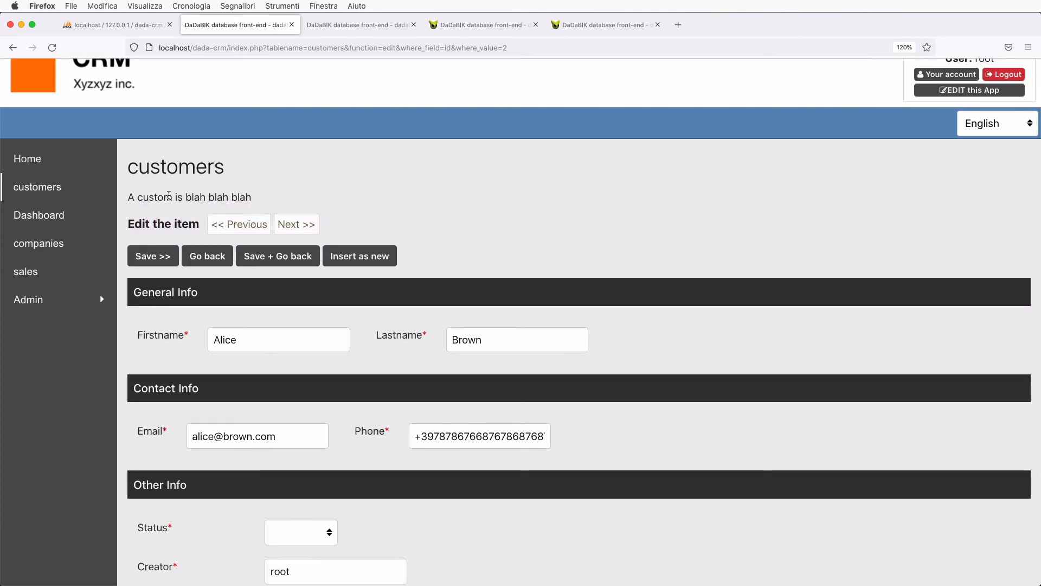
left_click_drag(128, 197, 286, 193)
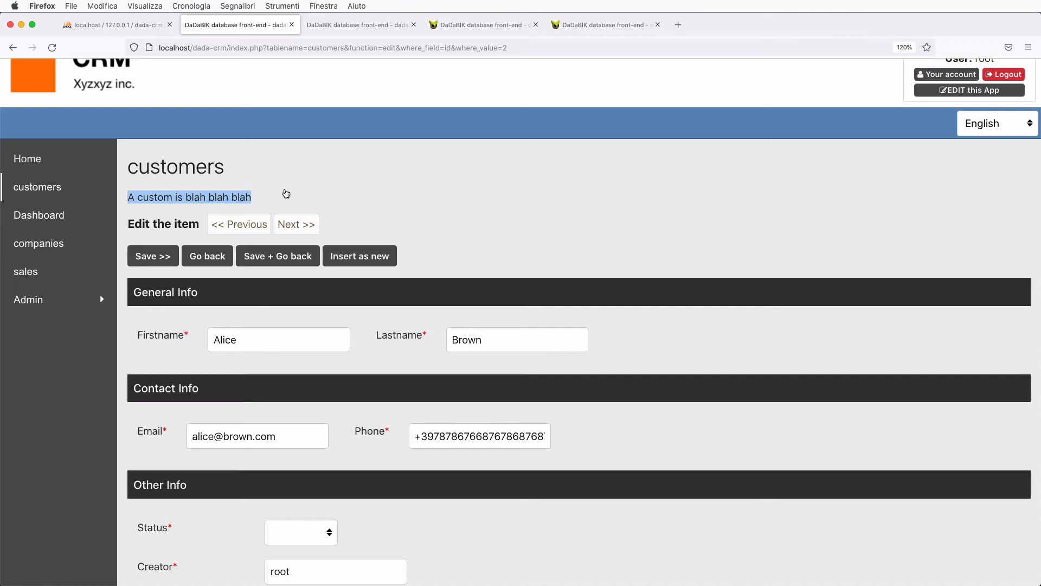
key("super+Tab")
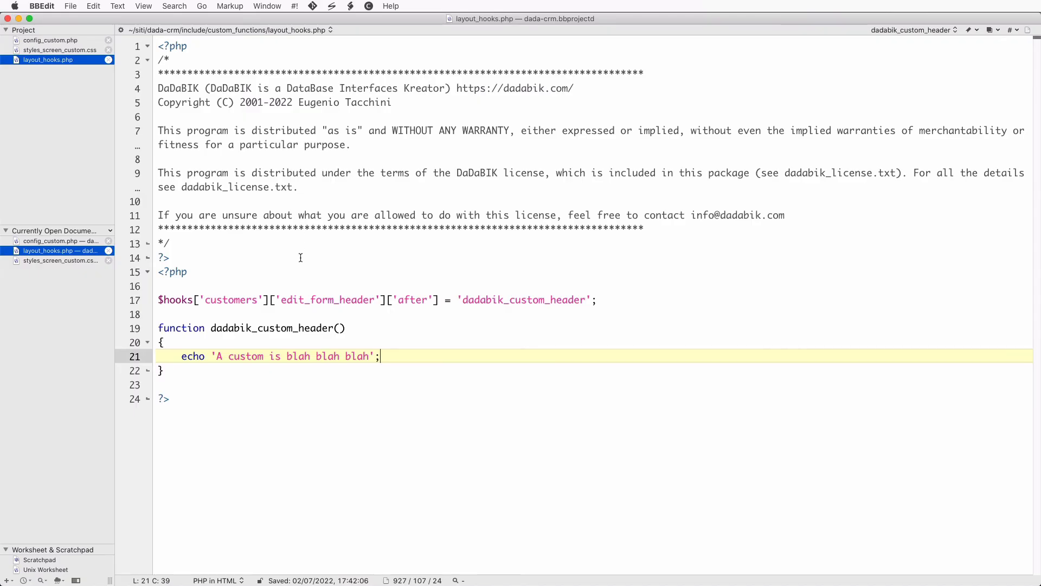
- Review the existing hook line and the dadabik_custom_header function in layout_hooks.php
left_click(293, 284)
key("super+Tab")
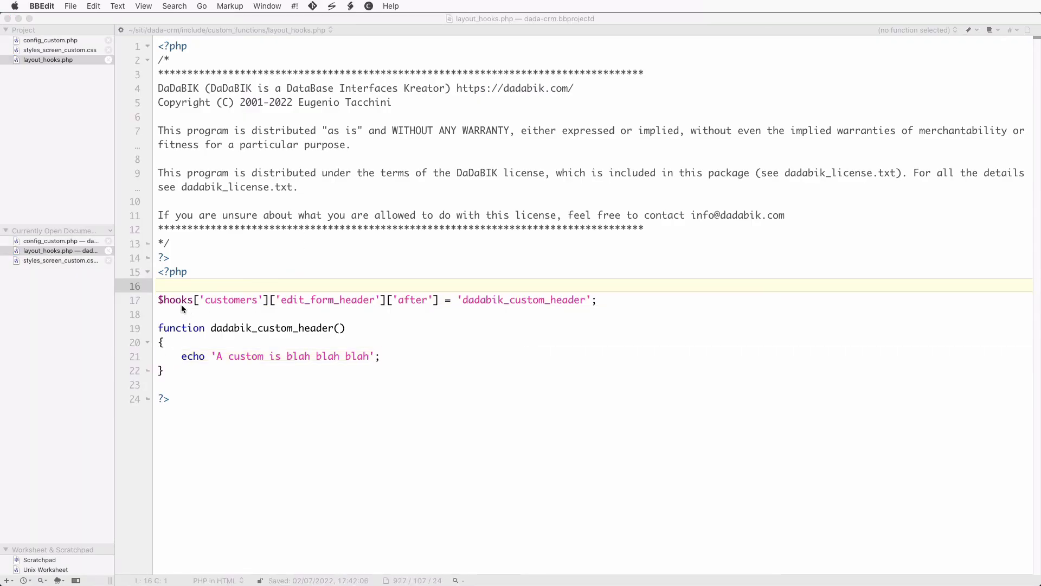
key("super+Tab")
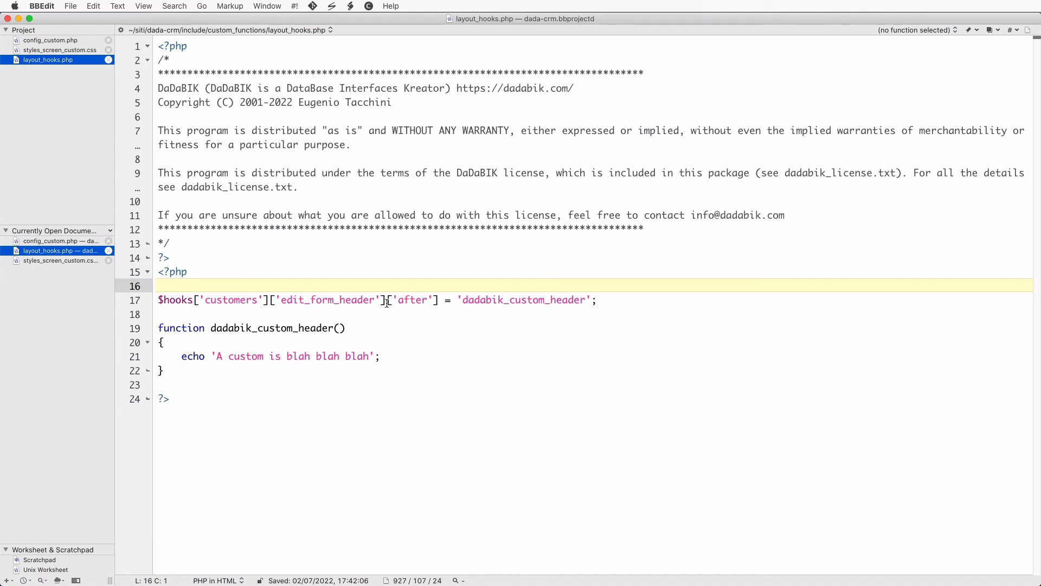
double_click(515, 301)
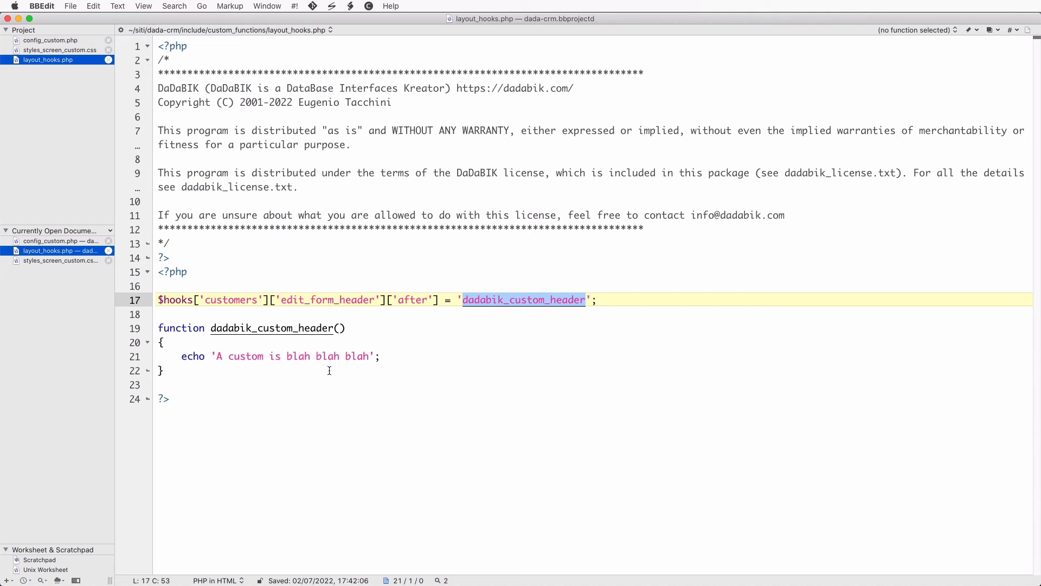
left_click(189, 361)
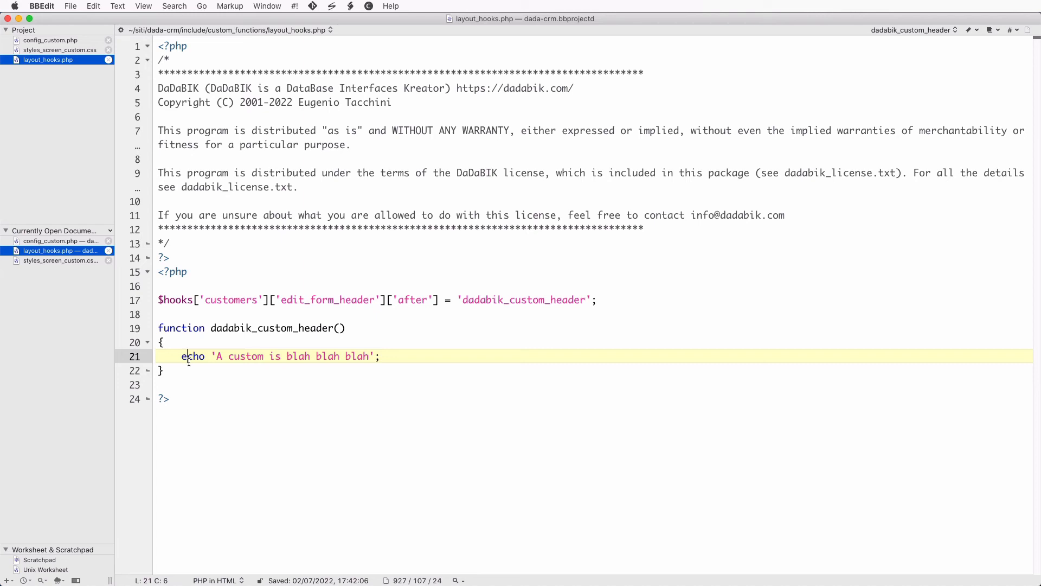
- Duplicate the hook line with 'before' instead of 'after' and save layout_hooks.php
left_click_drag(613, 300, 158, 300)
key("cmd+c")
key("Right")
key("Return")
key("Return")
key("cmd+v")
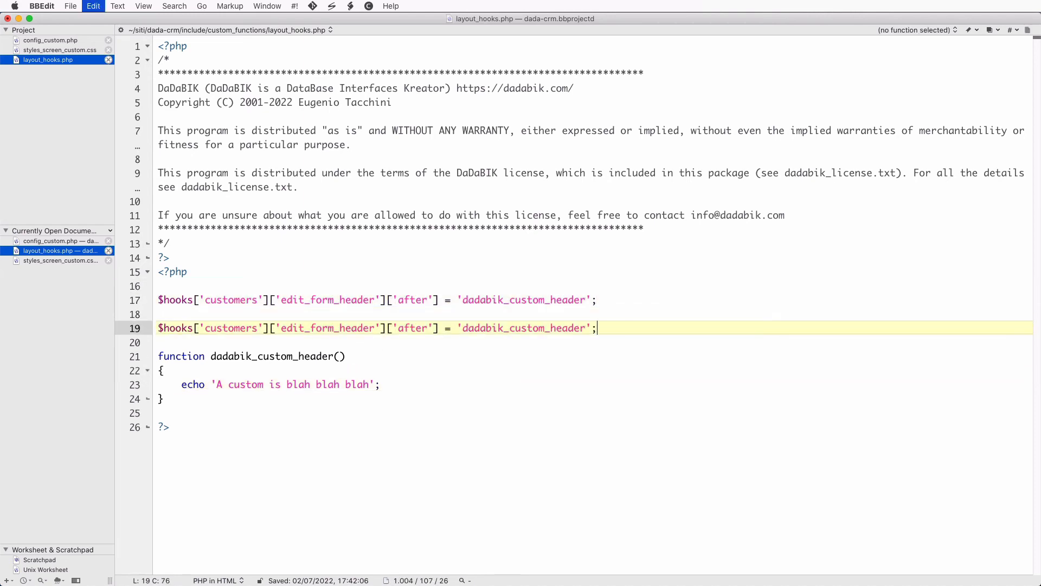
double_click(411, 328)
type("before")
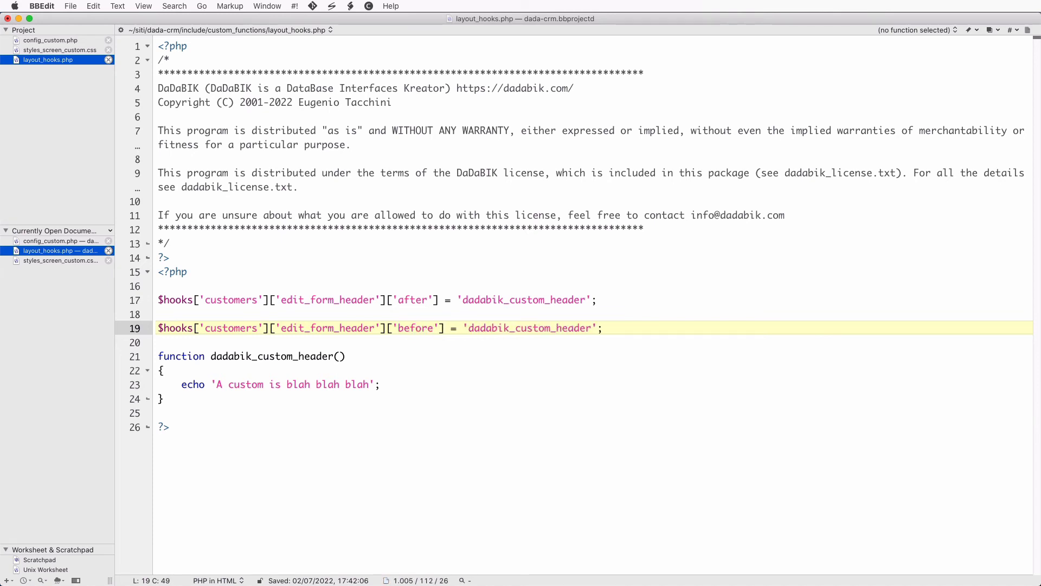
key("cmd+s")
key("super+Tab")
- Reload the customer edit form to check 'A custom is blah blah blah' above and below the heading
left_click(432, 235)
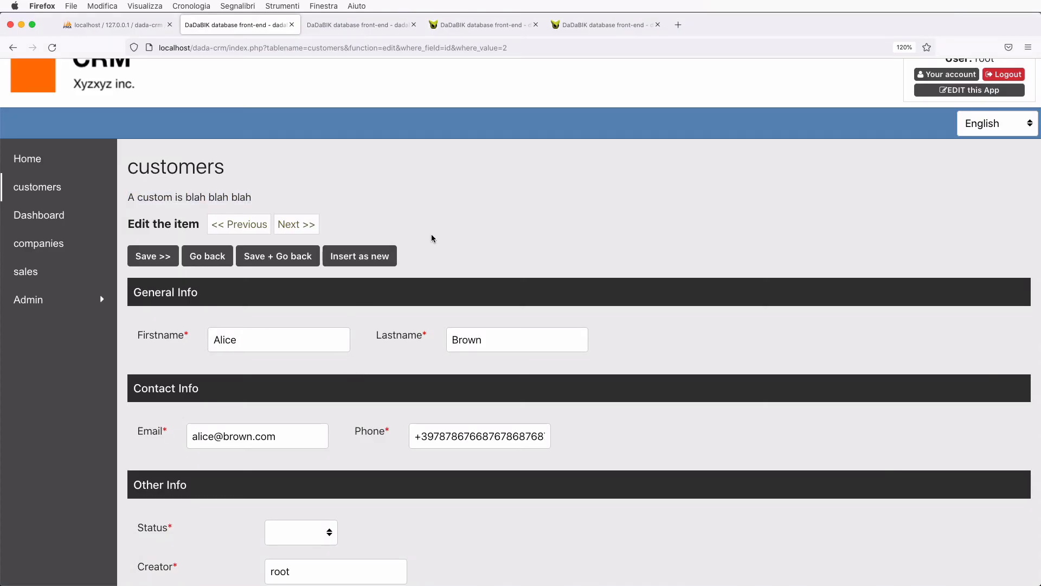
key("super+r")
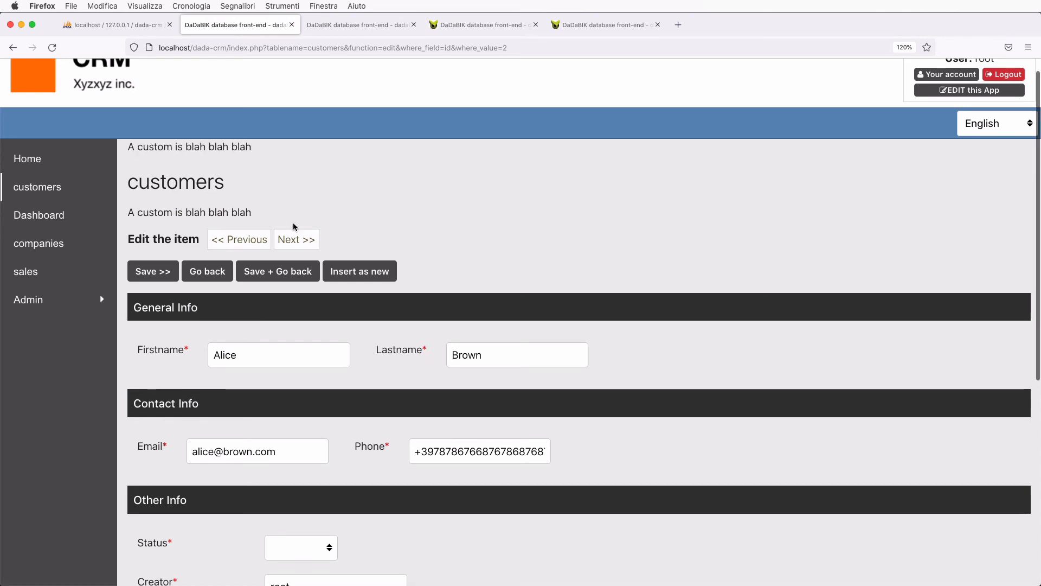
key("super+Tab")
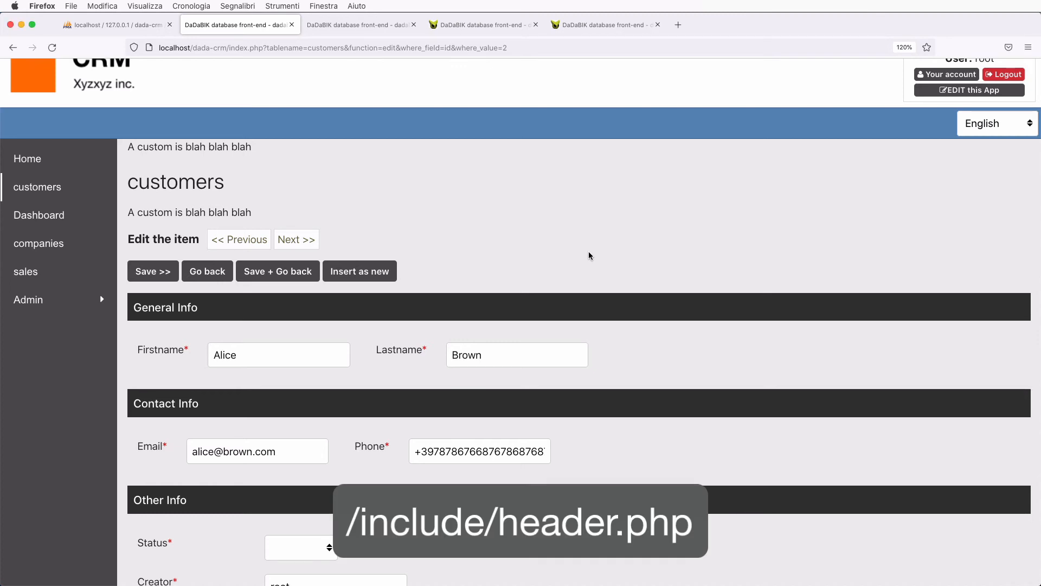
- Look over the edit form, then go back to the customers list from the sidebar
scroll(590, 256, "up", 1)
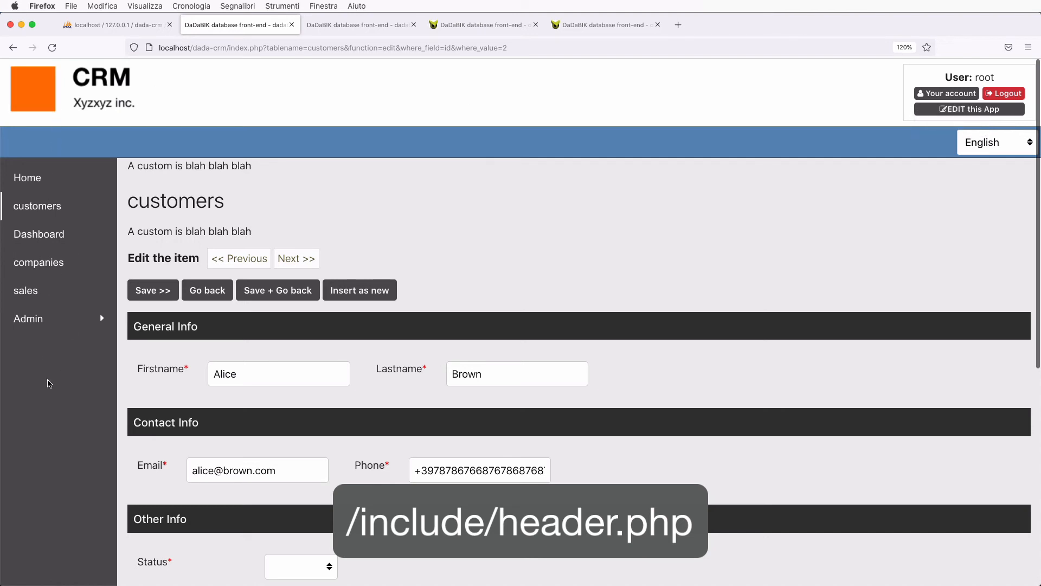
scroll(220, 428, "down", 6)
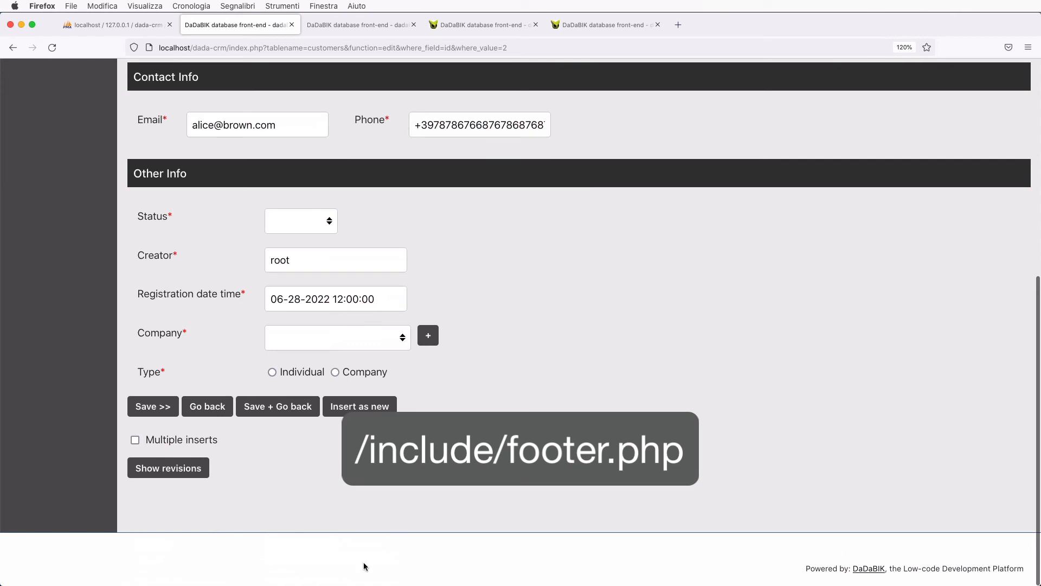
scroll(141, 545, "up", 5)
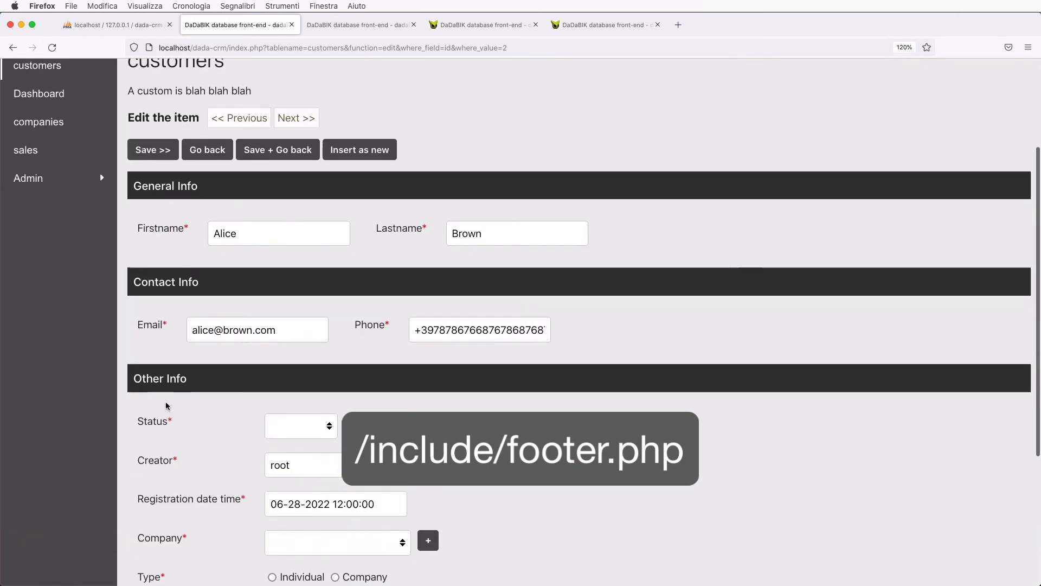
scroll(166, 406, "up", 3)
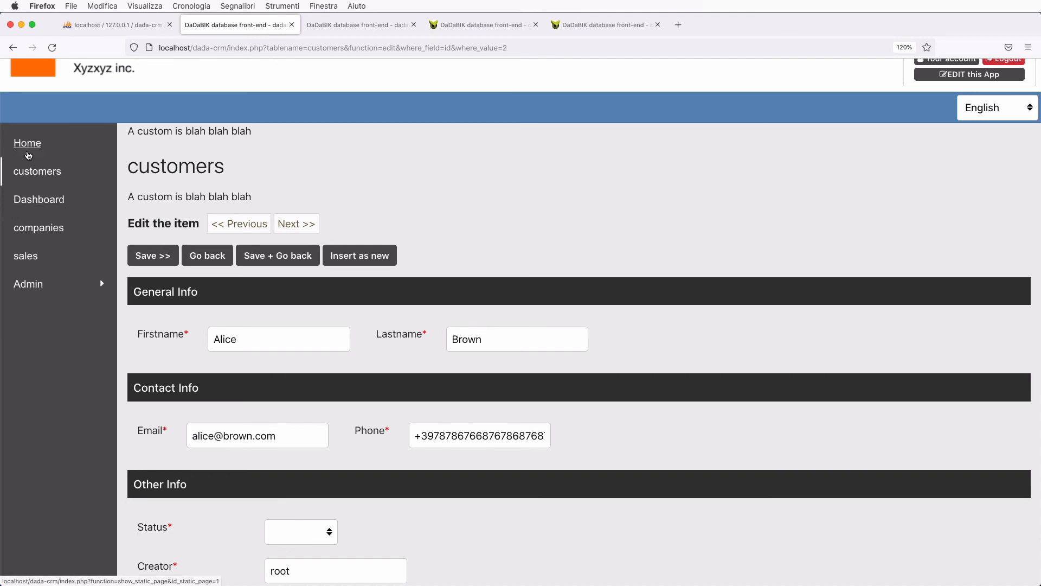
left_click(37, 173)
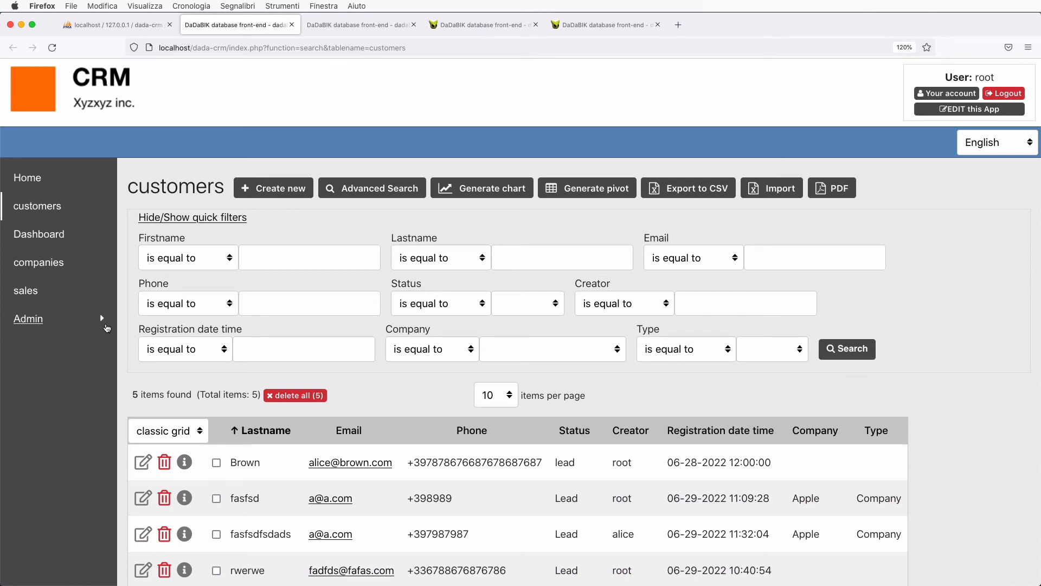
- Open the first customer record's edit form and scroll through it
scroll(219, 395, "down", 2)
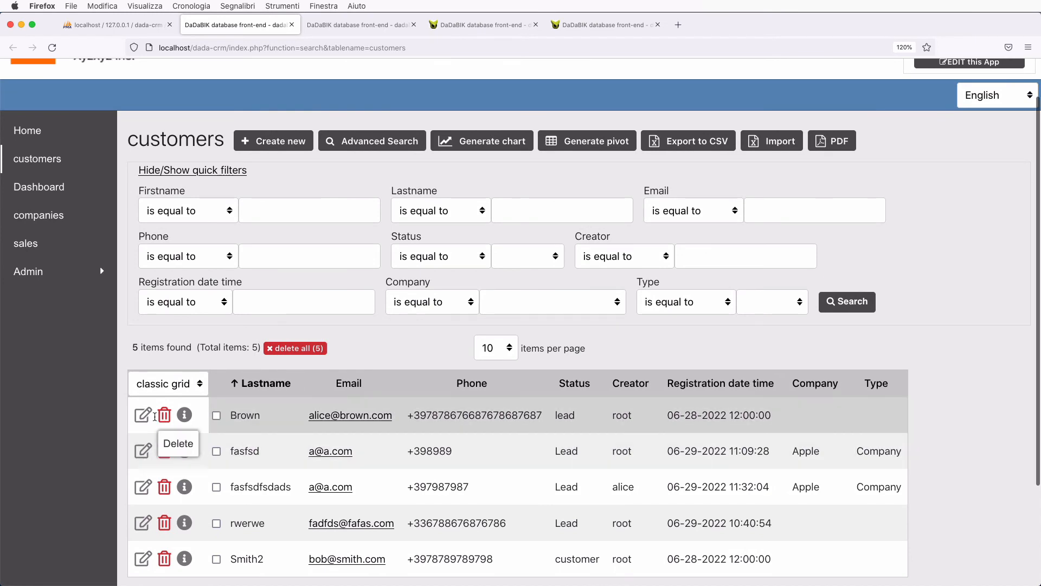
left_click(143, 415)
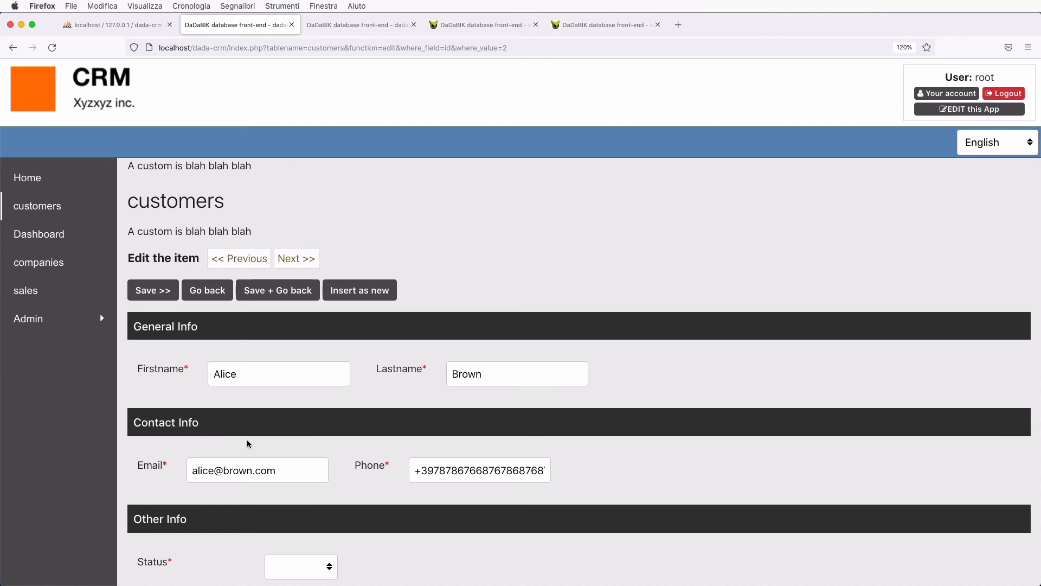
scroll(263, 368, "down", 3)
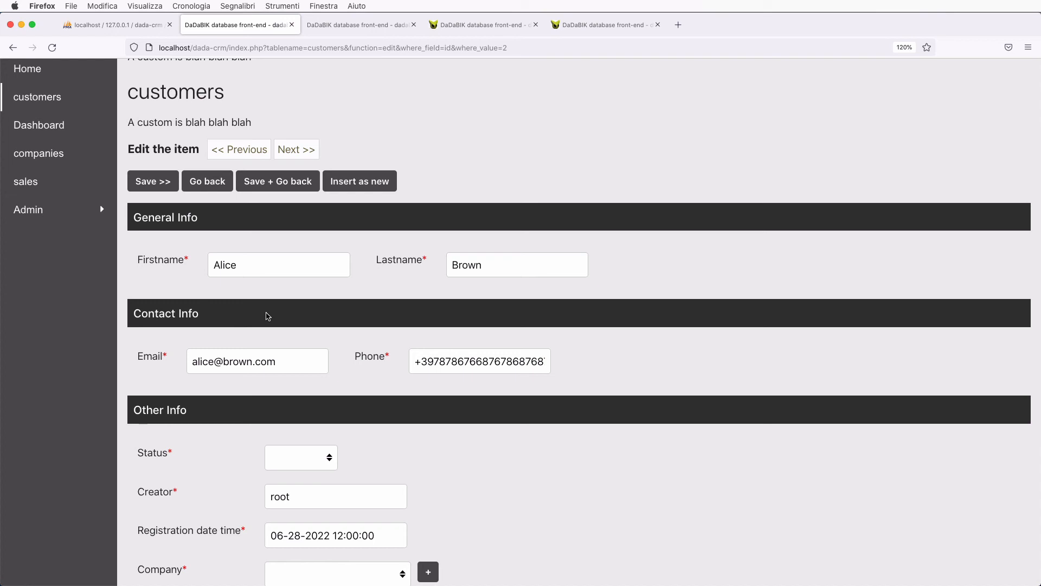
scroll(266, 316, "down", 5)
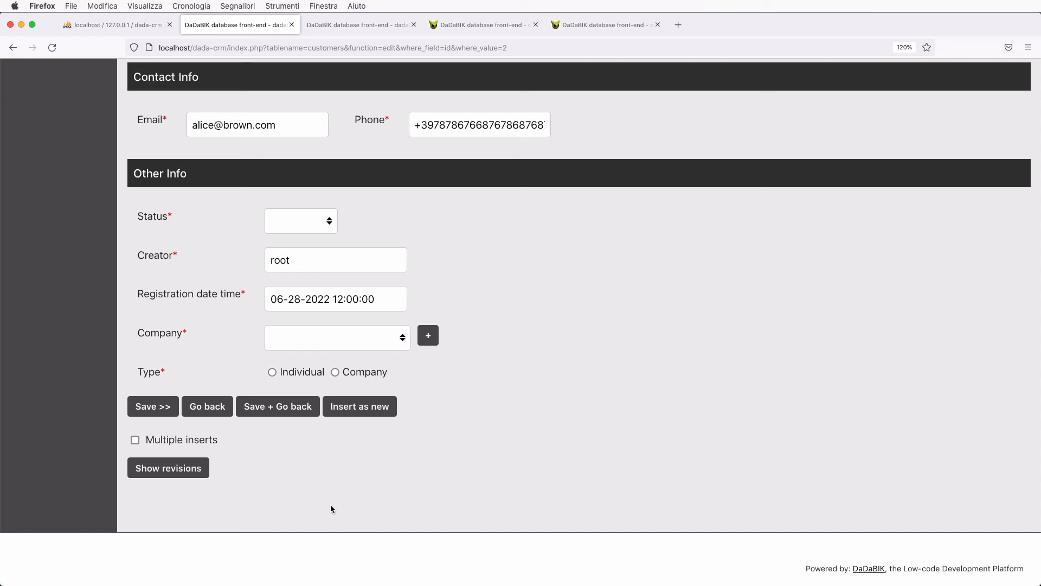
scroll(614, 424, "up", 6)
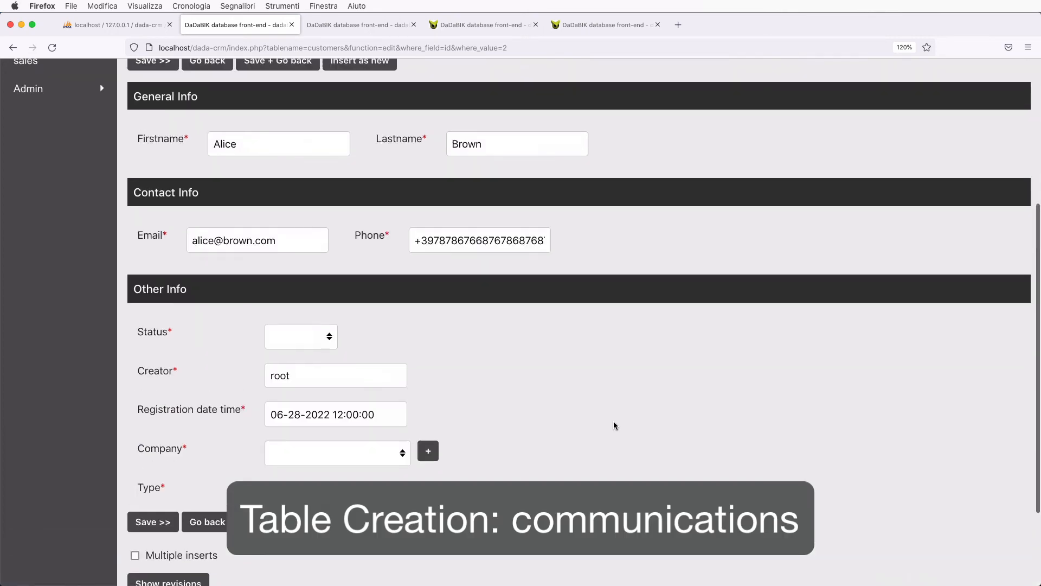
- Log in to the CRM app, enter EDIT this App, and go to the admin Data section
left_click(341, 26)
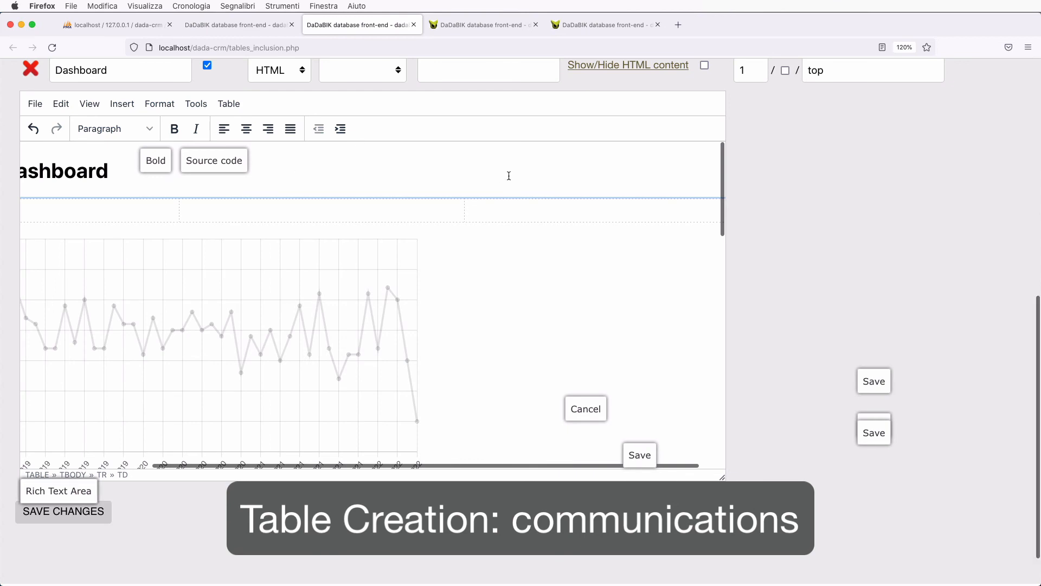
scroll(837, 216, "up", 8)
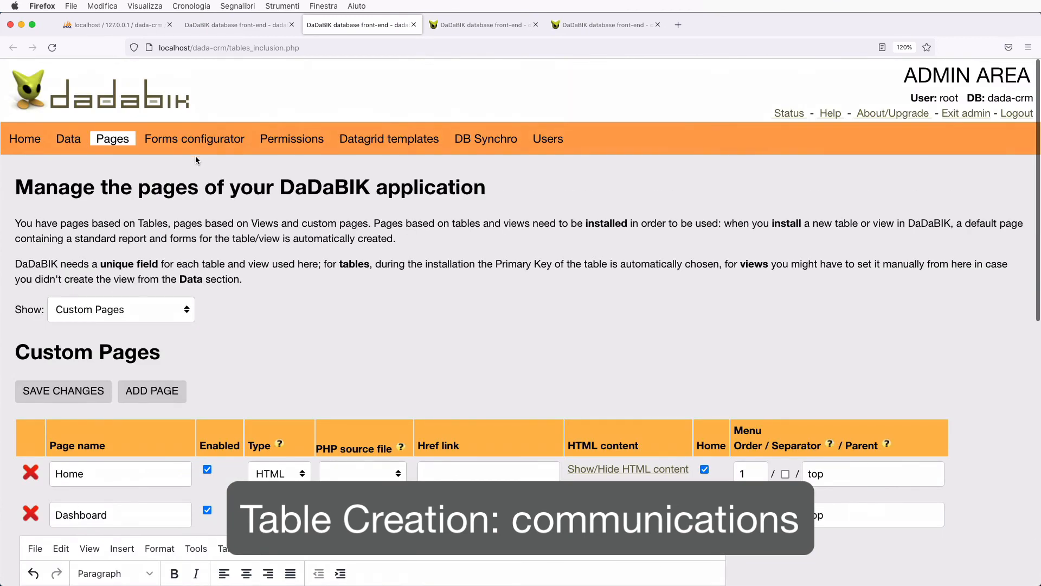
left_click(70, 145)
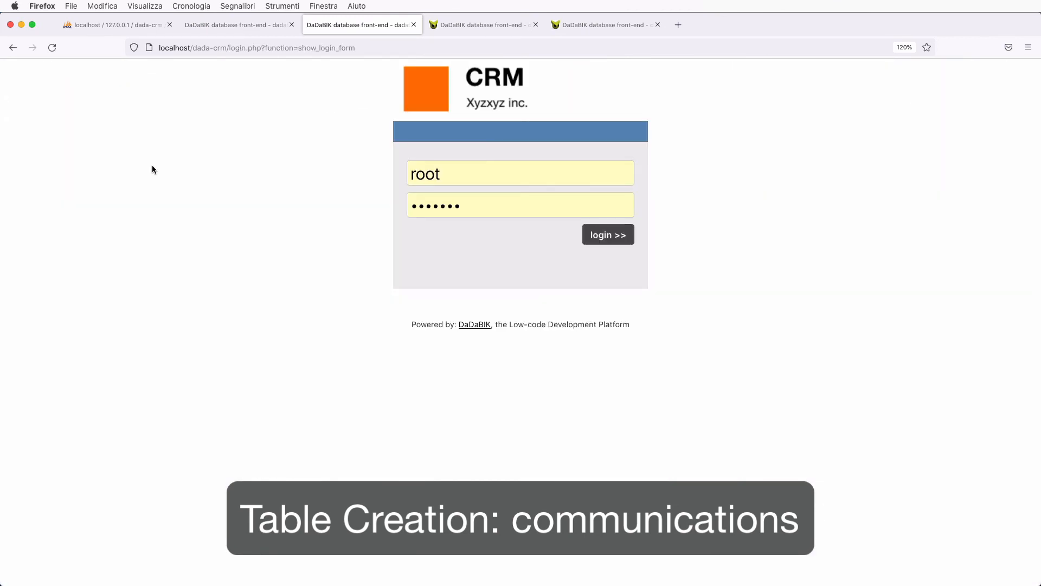
left_click(607, 243)
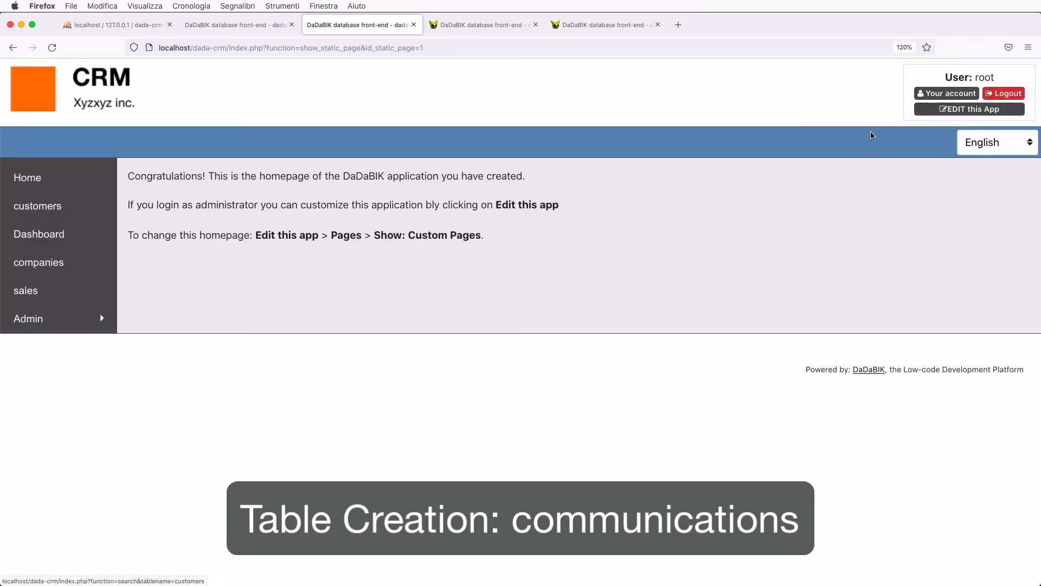
left_click(969, 109)
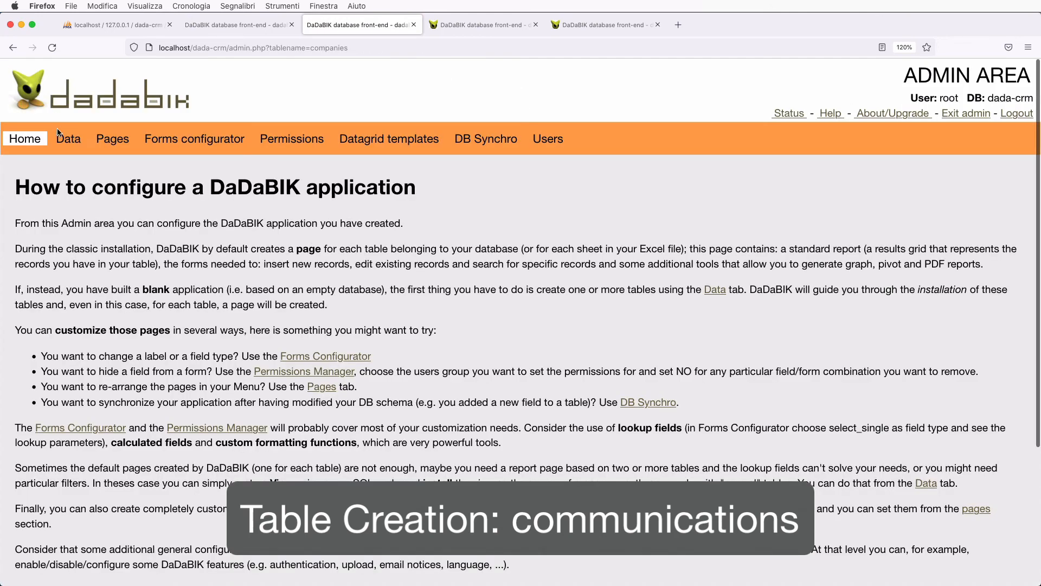
left_click(60, 134)
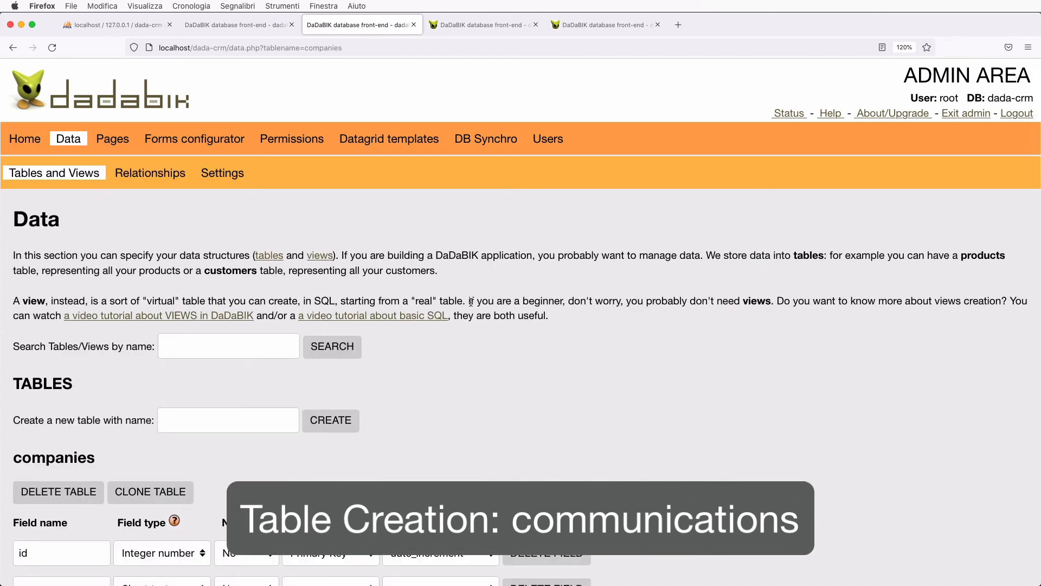
scroll(470, 302, "down", 3)
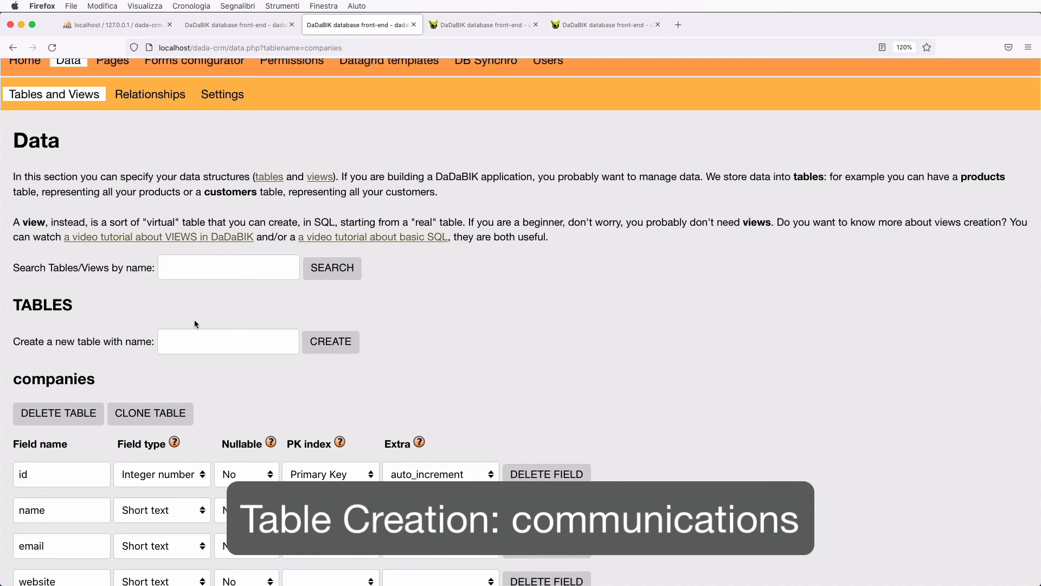
left_click(204, 346)
- Create the 'communication' table and add an id_customer field of type Integer number
type("communications")
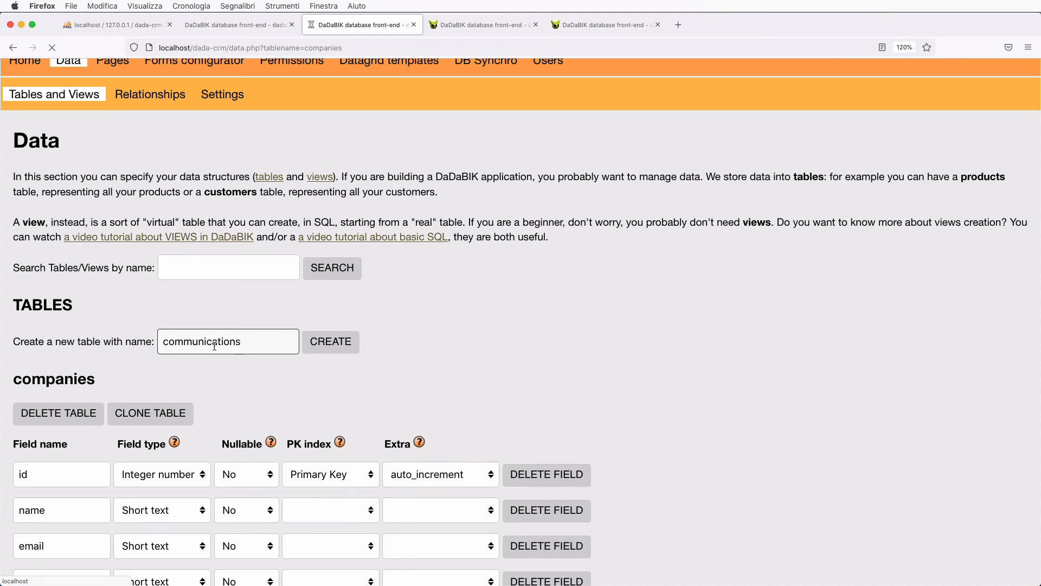
key("Return")
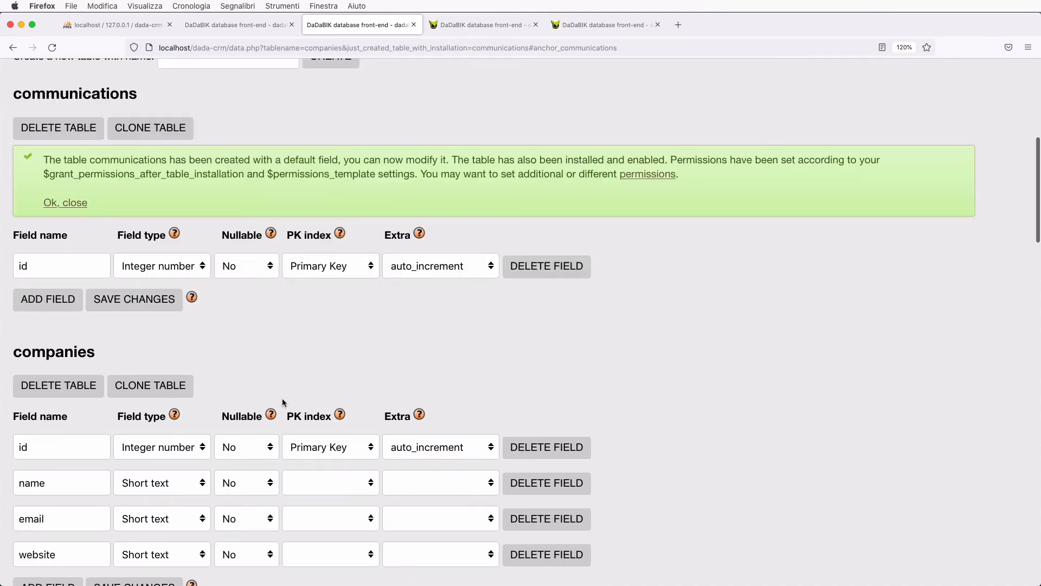
left_click(61, 310)
left_click(60, 301)
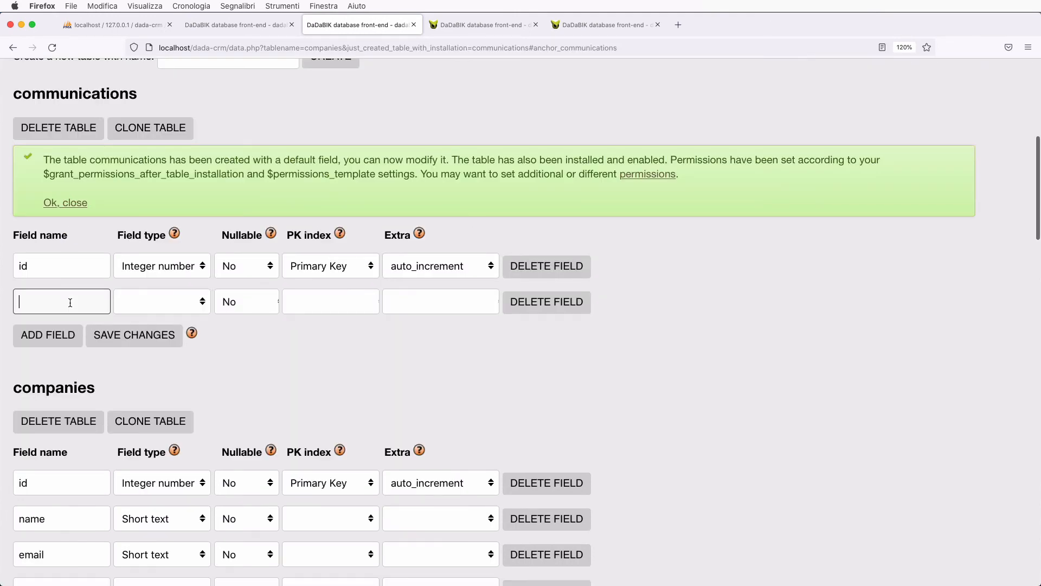
type("id_customer")
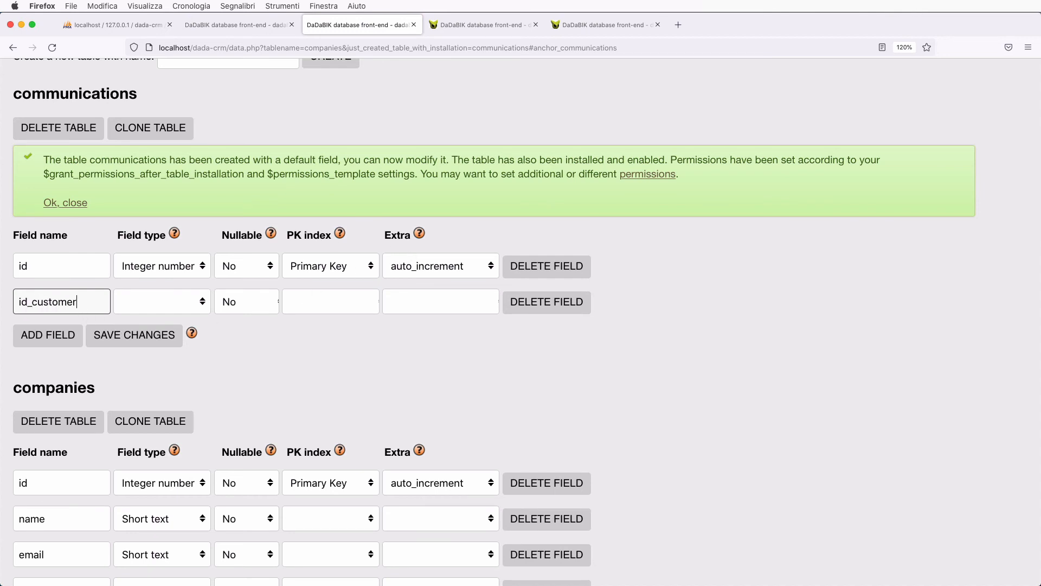
left_click(191, 302)
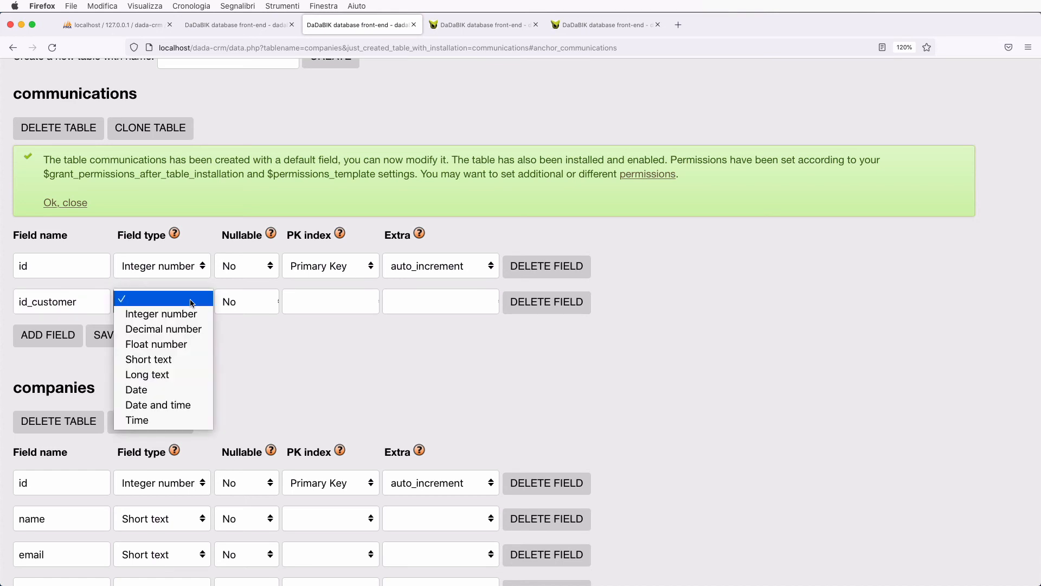
left_click(190, 314)
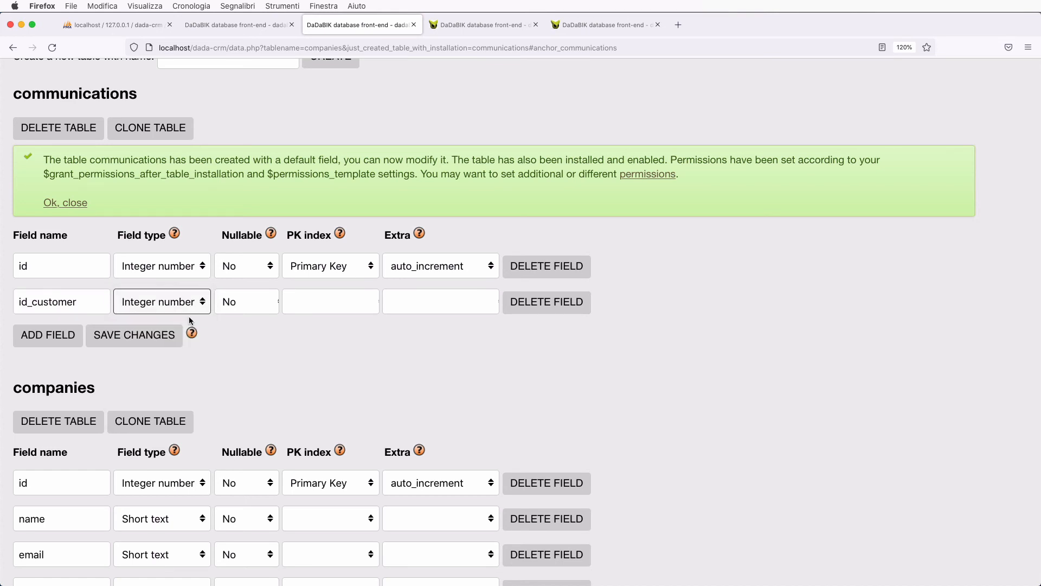
- Add a salesperson field of type Short text to the table
left_click(52, 336)
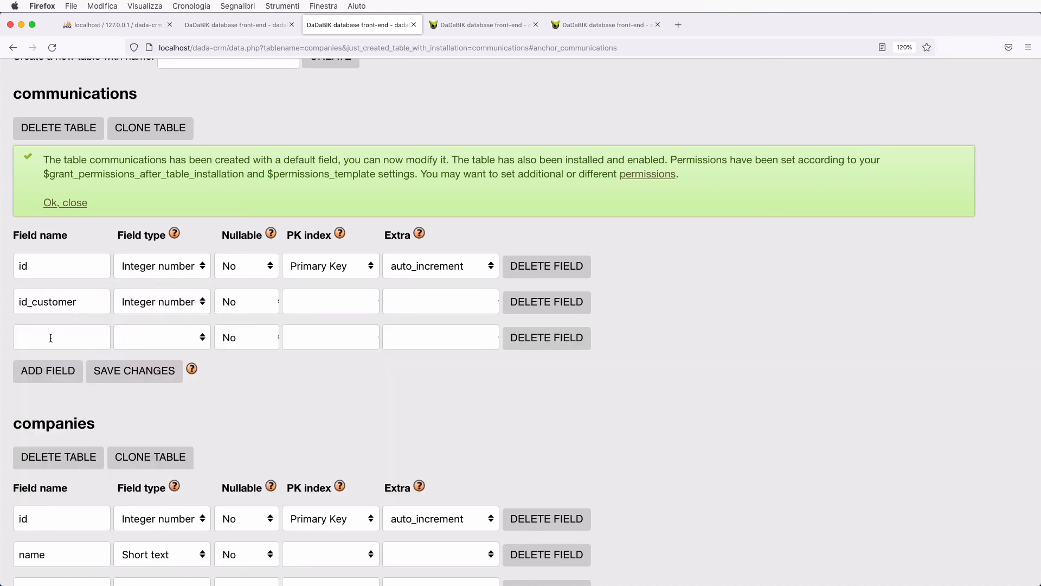
left_click(40, 338)
type("salesperson")
left_click(136, 333)
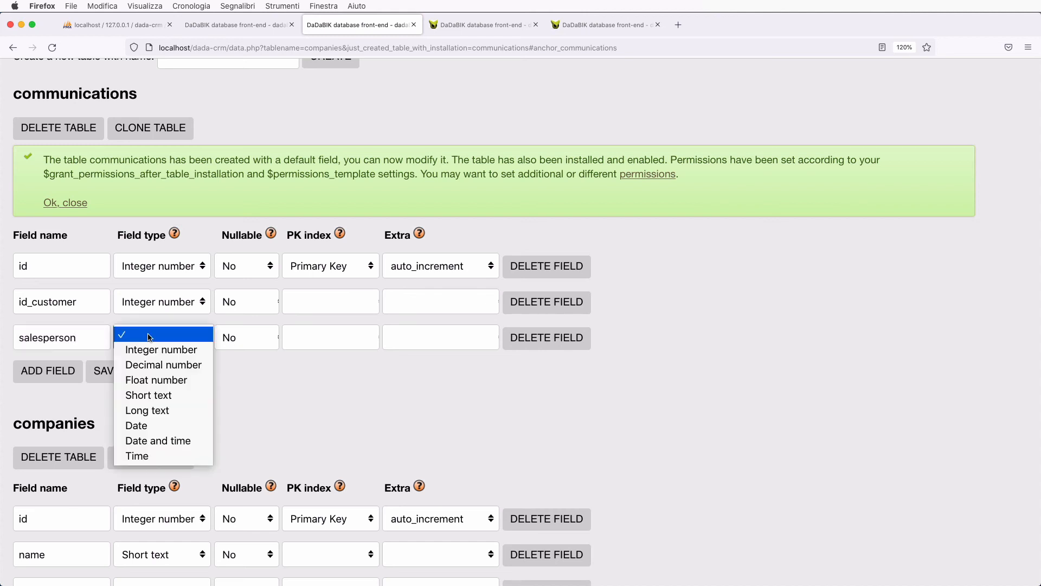
left_click(174, 399)
left_click(55, 374)
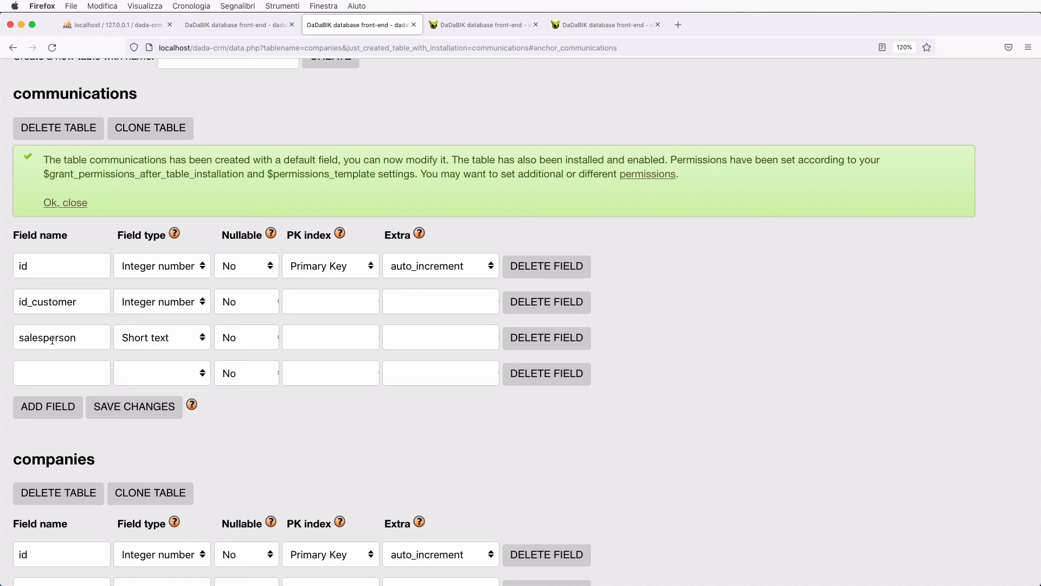
- Add a datetime field with type Time
left_click(85, 376)
type("date_")
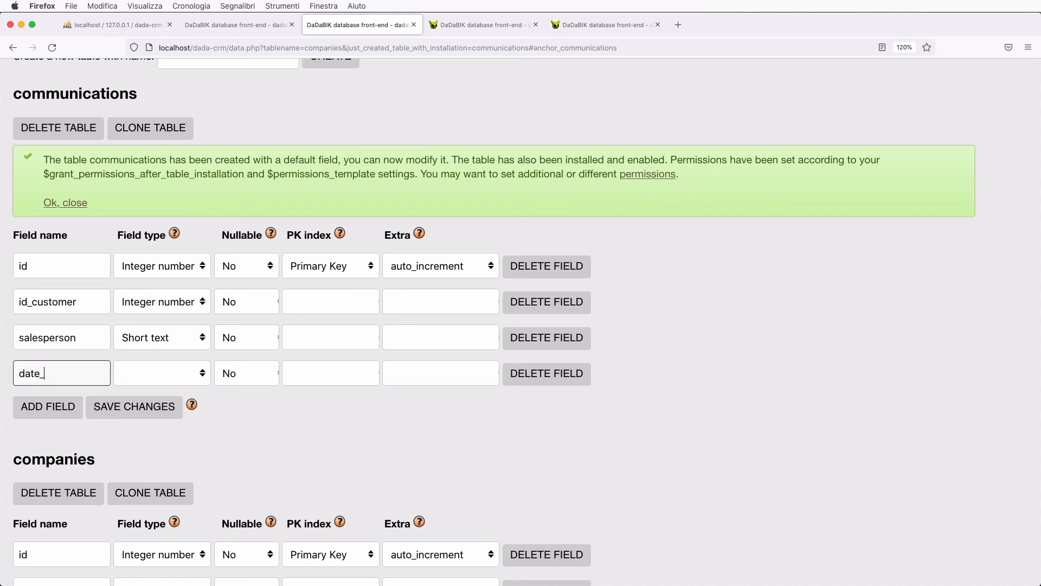
type("time")
key("BackSpace")
key("BackSpace")
key("BackSpace")
key("BackSpace")
key("BackSpace")
type("time")
left_click(144, 373)
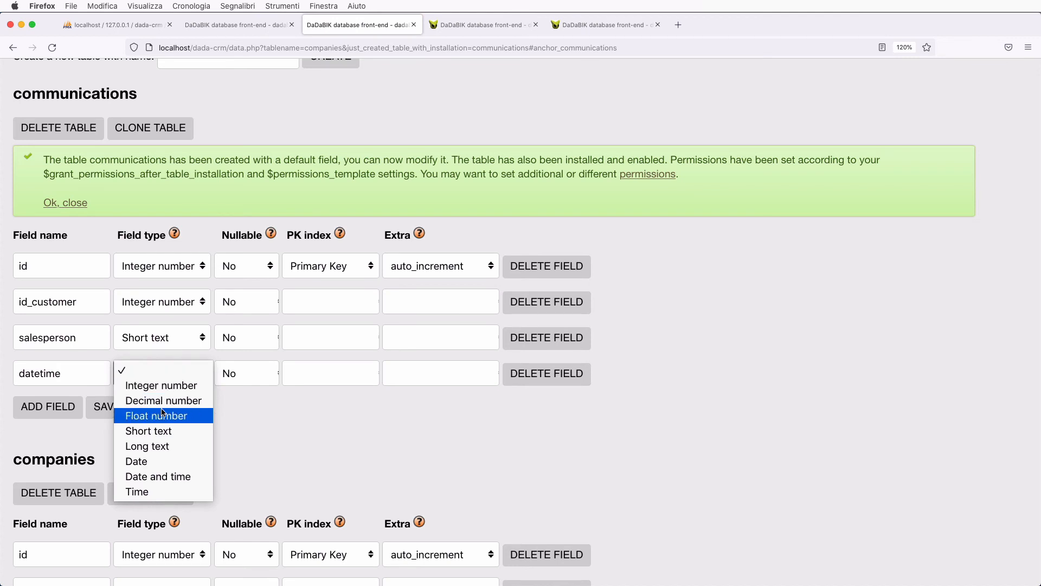
left_click(140, 491)
- Add a description field with type Long text
left_click(45, 409)
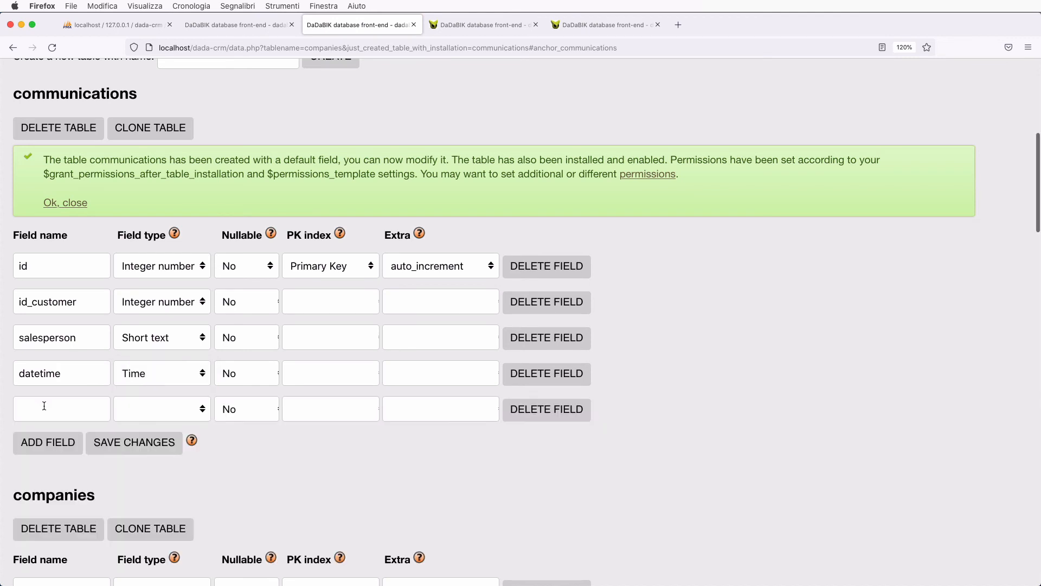
left_click(43, 407)
type("description")
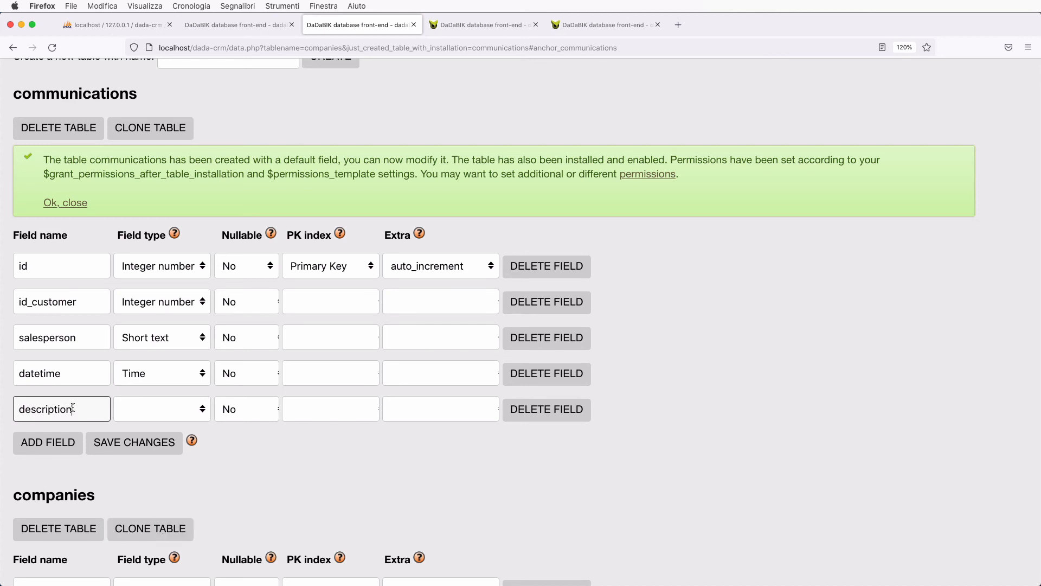
left_click(154, 410)
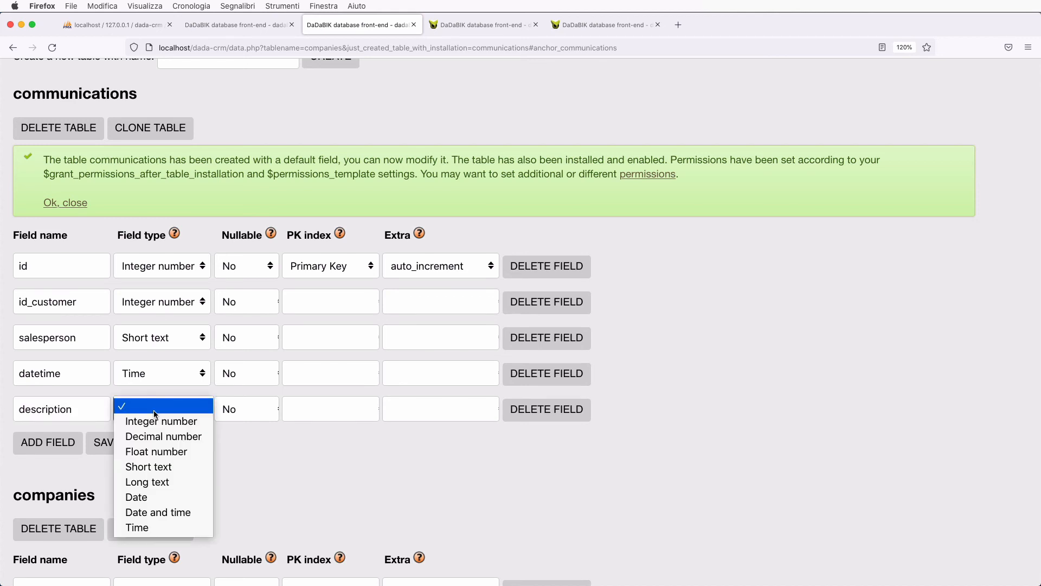
left_click(164, 478)
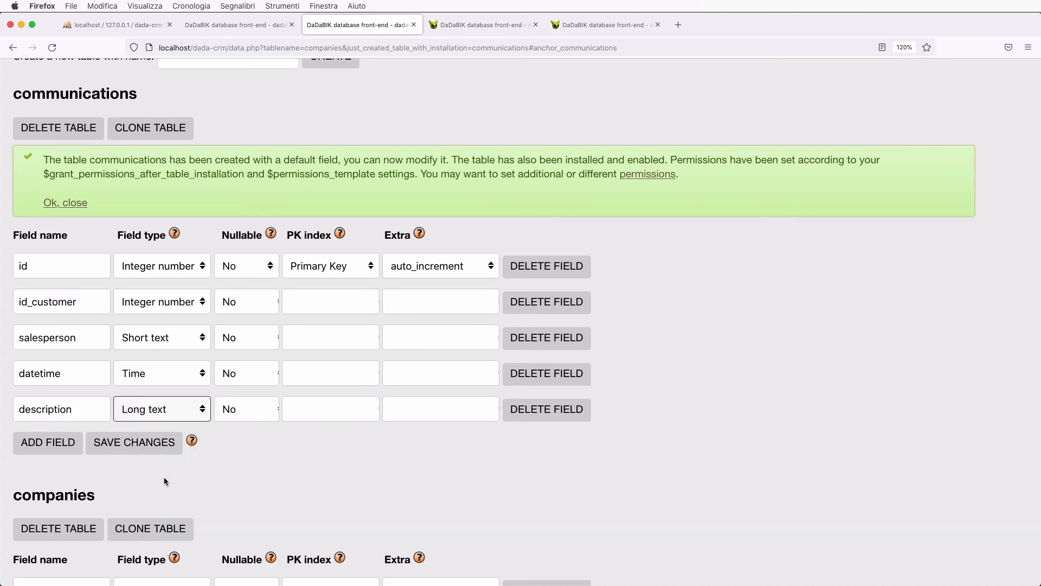
- Add a file field as Short text and save the field changes
left_click(54, 443)
left_click(54, 443)
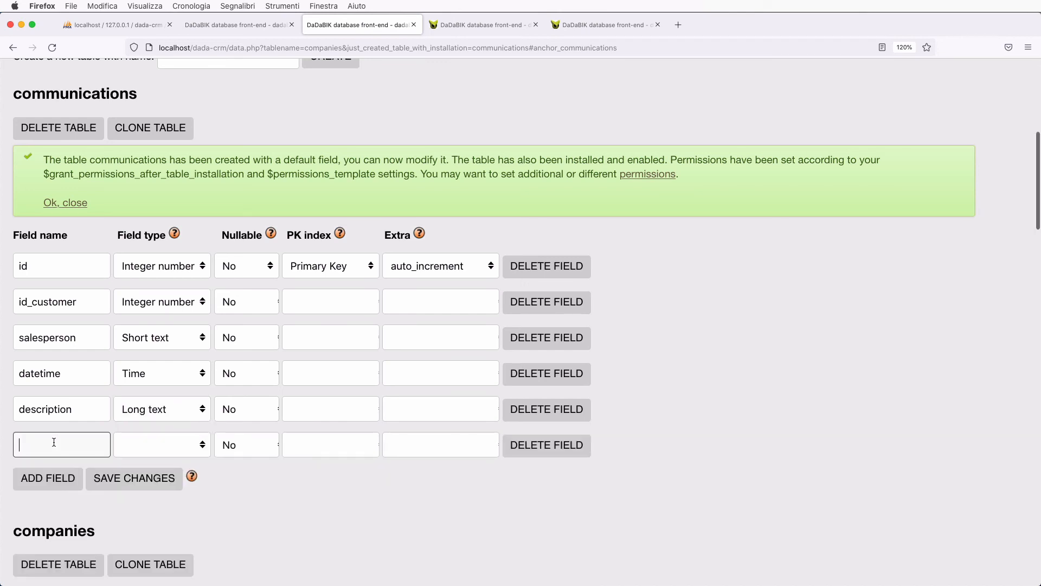
type("file")
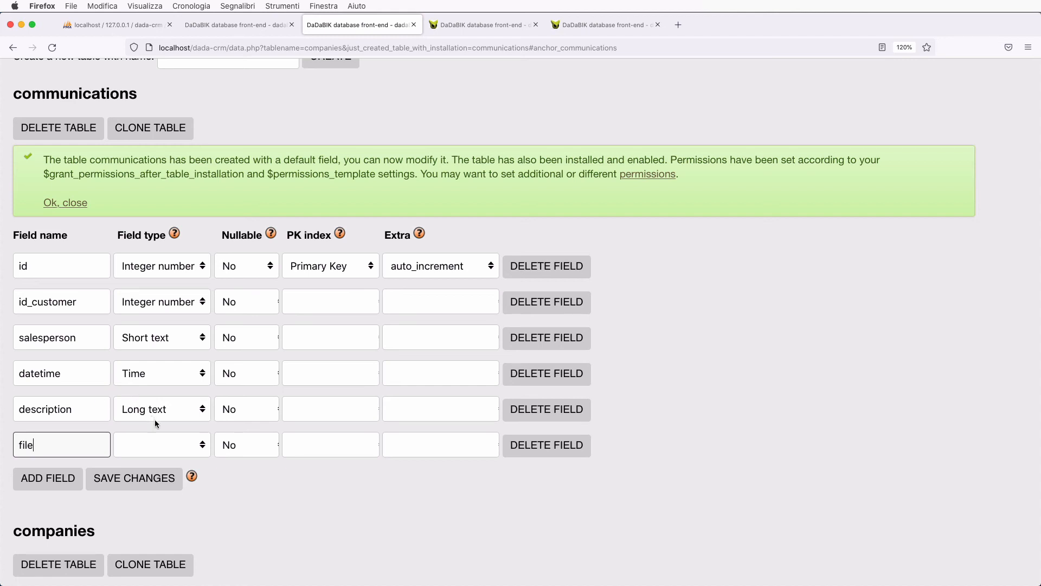
left_click(175, 451)
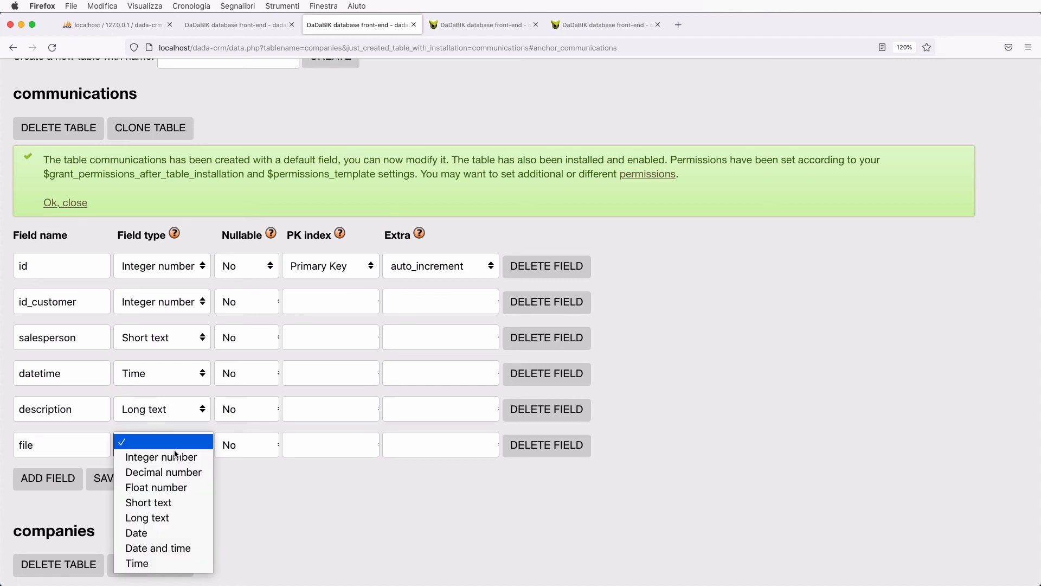
left_click(177, 503)
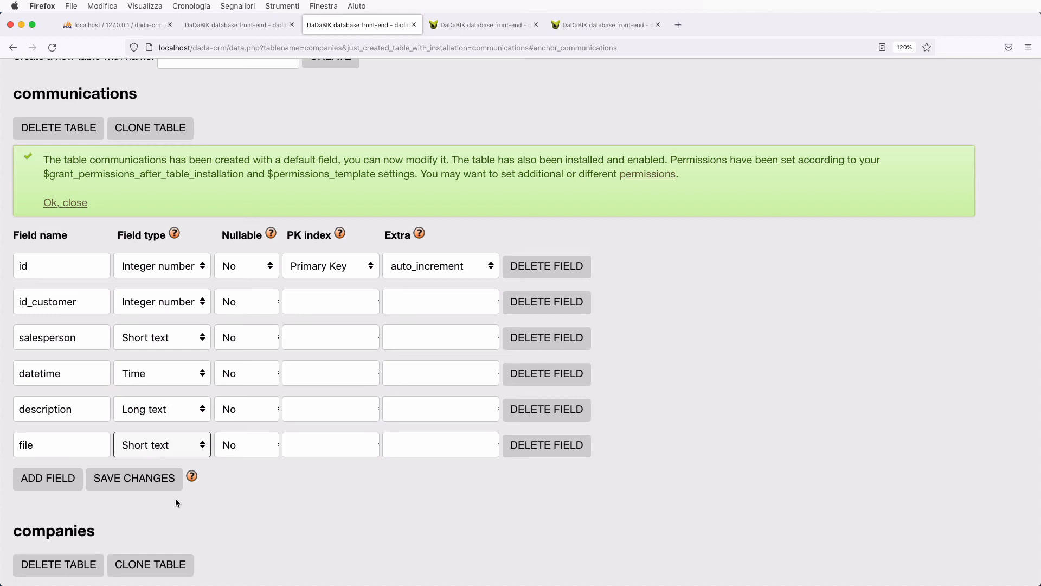
left_click(151, 483)
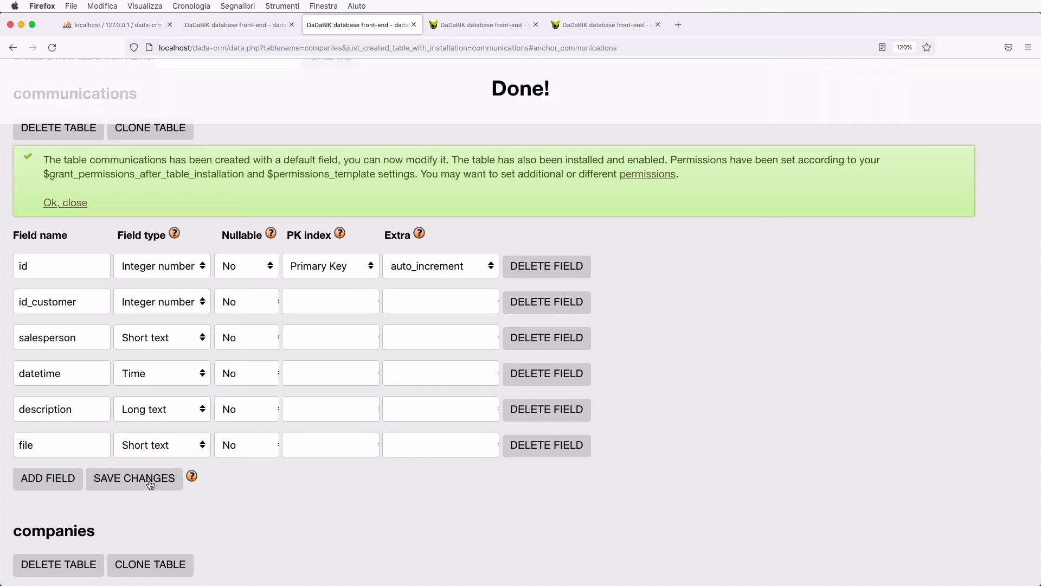
- Grant the admin group Yes on all communications table-level permissions and save
left_click(642, 175)
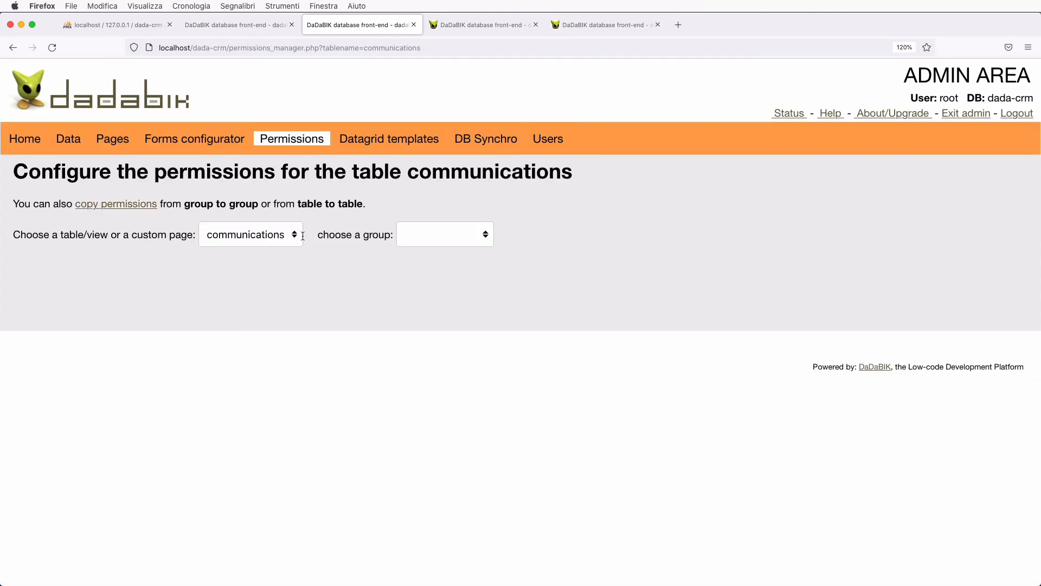
left_click(442, 234)
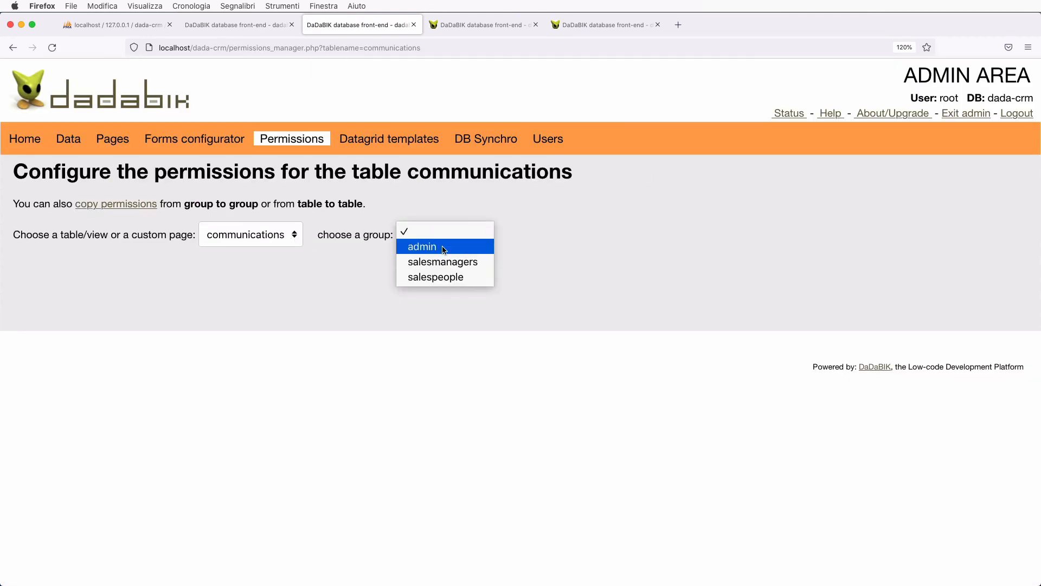
left_click(441, 246)
left_click(563, 370)
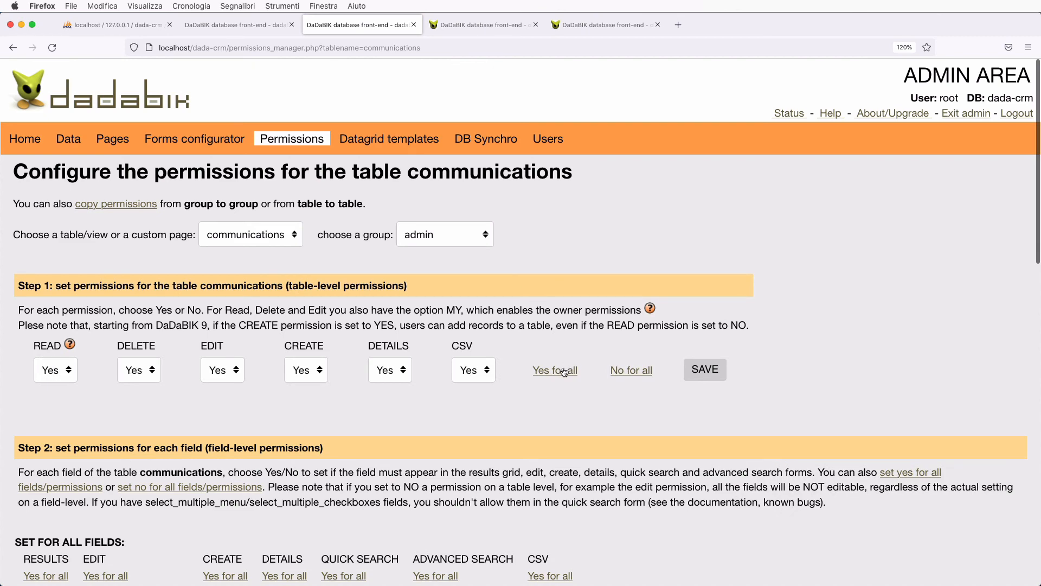
left_click(700, 373)
- Allow all fields in every form, but set id to No for all
scroll(698, 368, "down", 7)
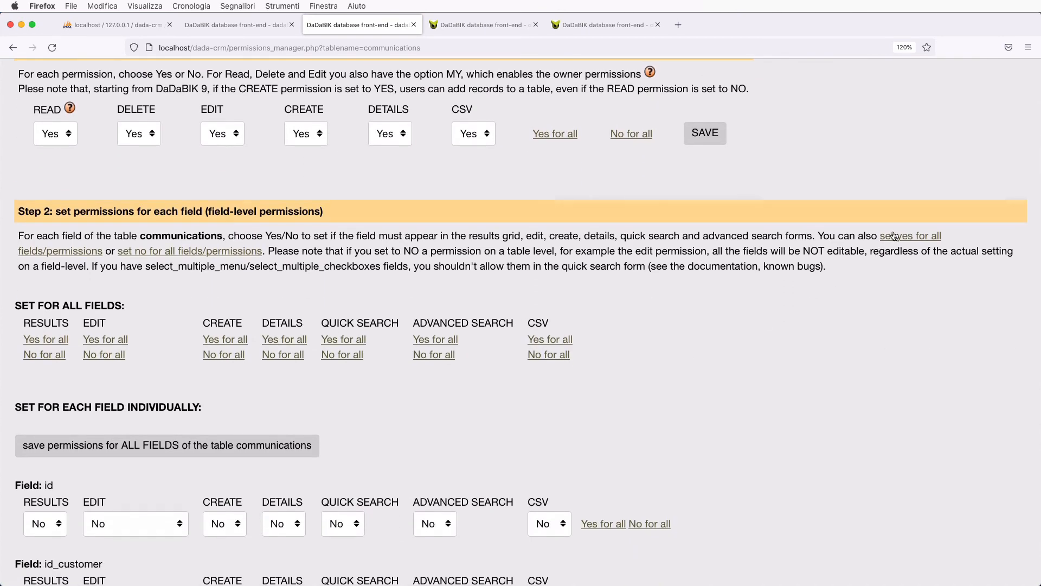
left_click(893, 235)
scroll(727, 362, "down", 3)
scroll(728, 366, "down", 3)
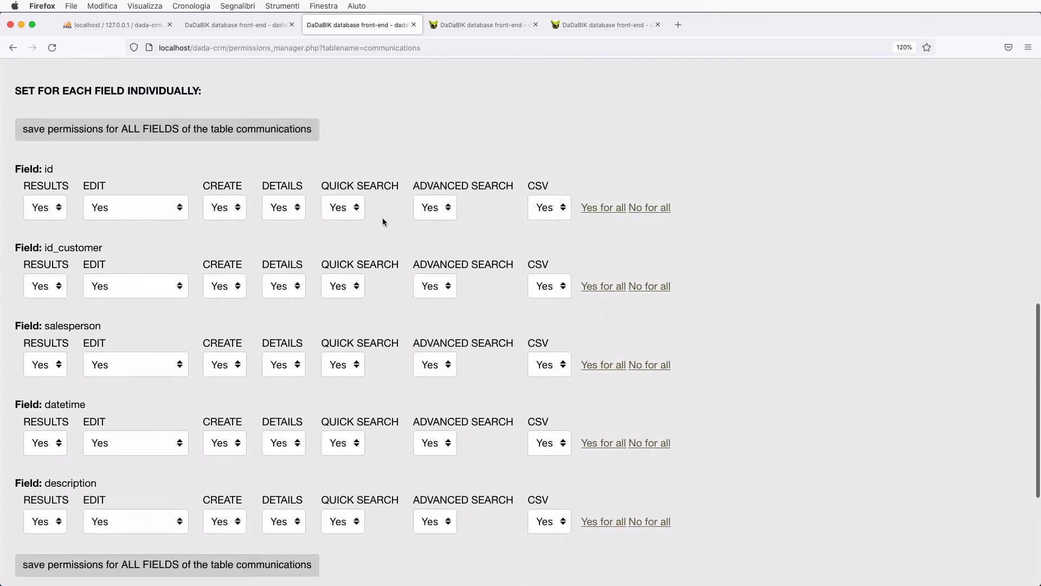
scroll(366, 391, "down", 4)
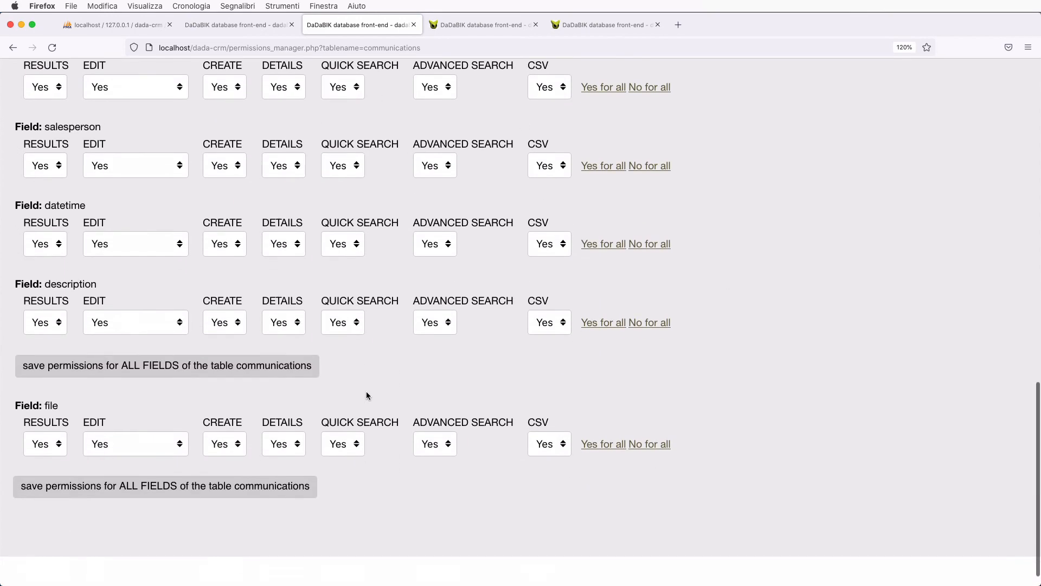
scroll(366, 392, "up", 6)
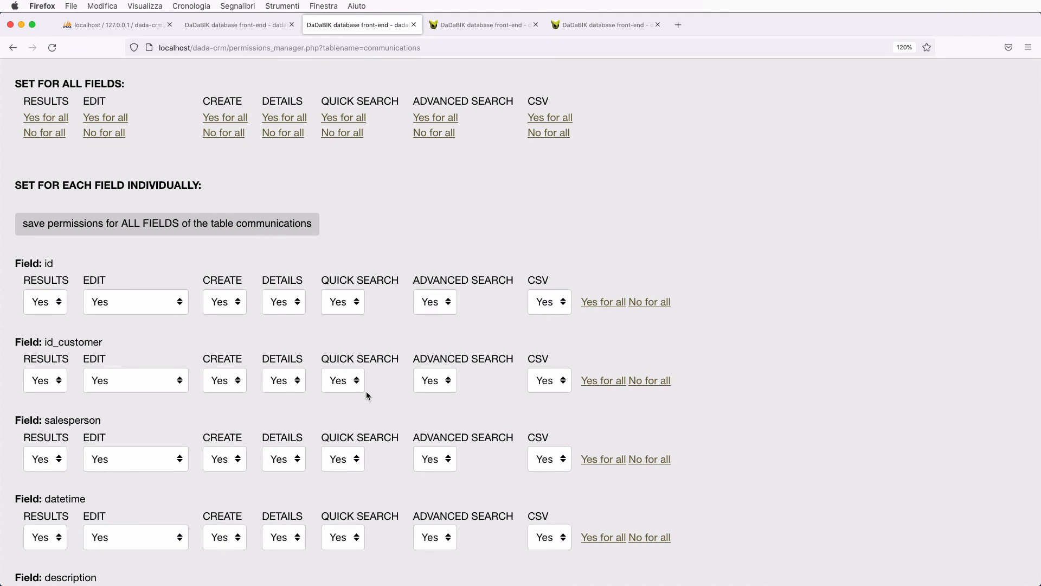
left_click(650, 302)
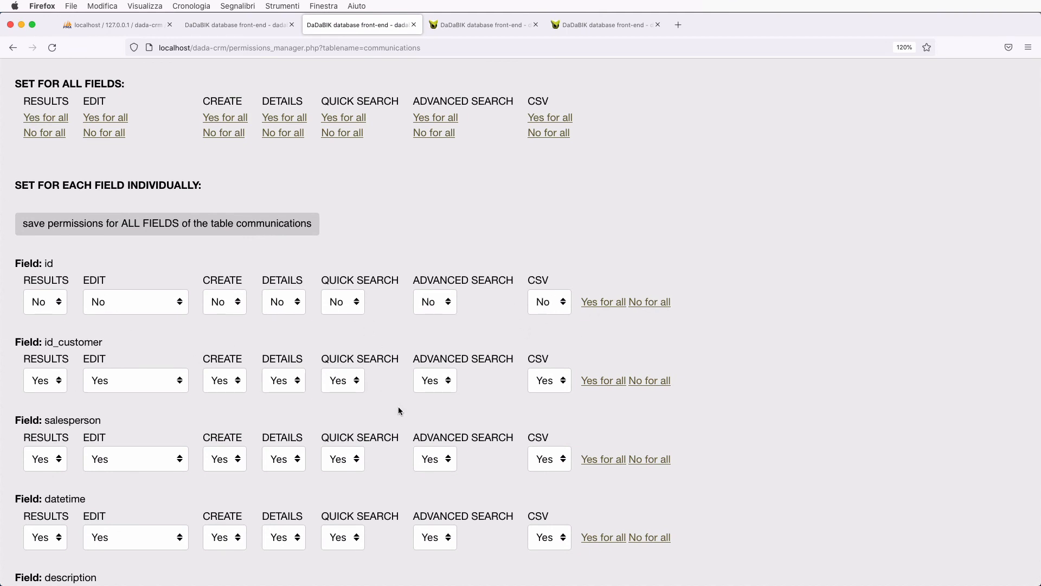
- Set salesperson CREATE to No and EDIT to Yes but disabled, then save field permissions
scroll(398, 411, "down", 5)
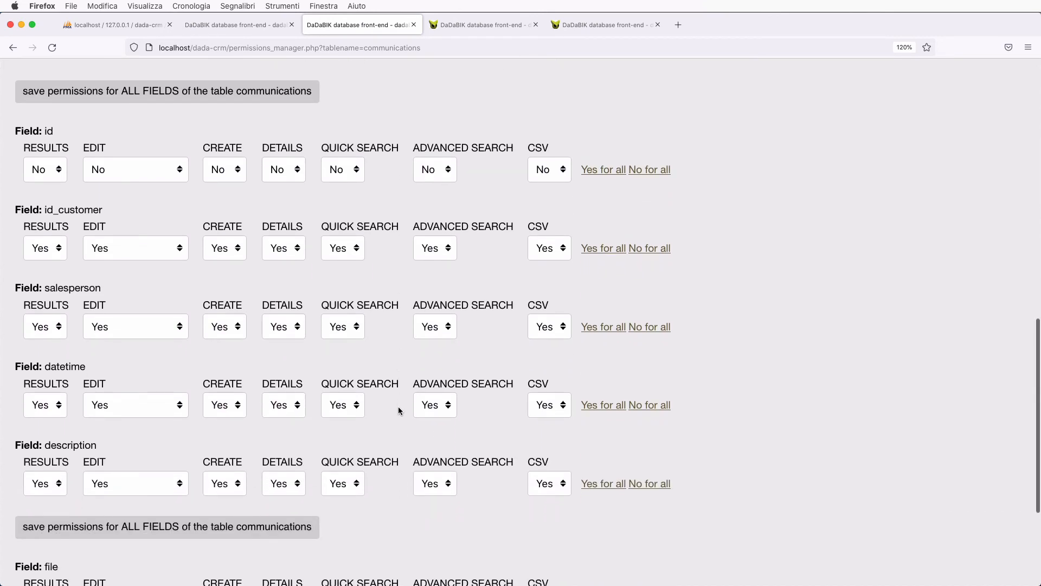
left_click(235, 335)
left_click(226, 310)
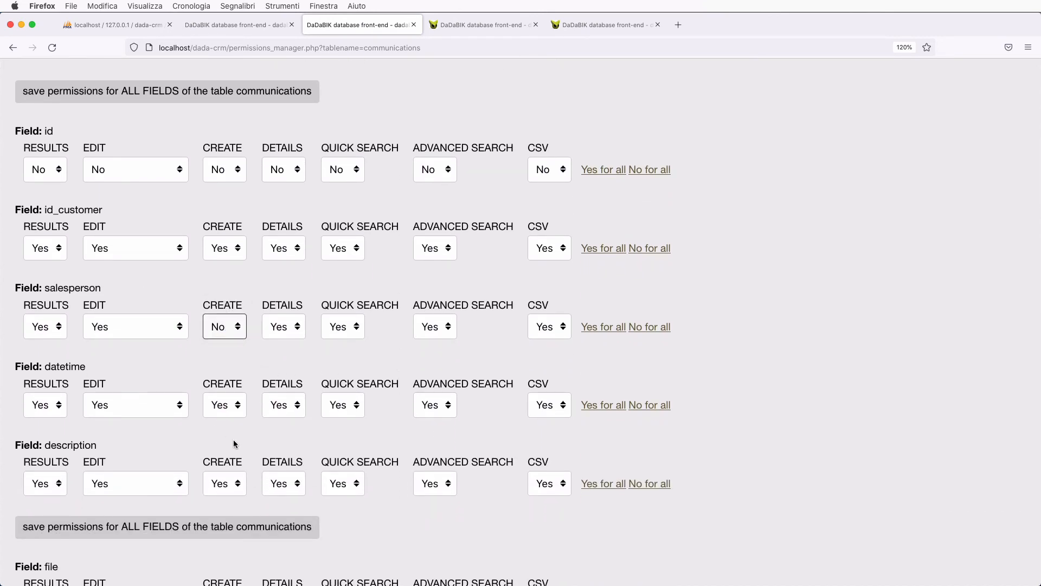
left_click(140, 326)
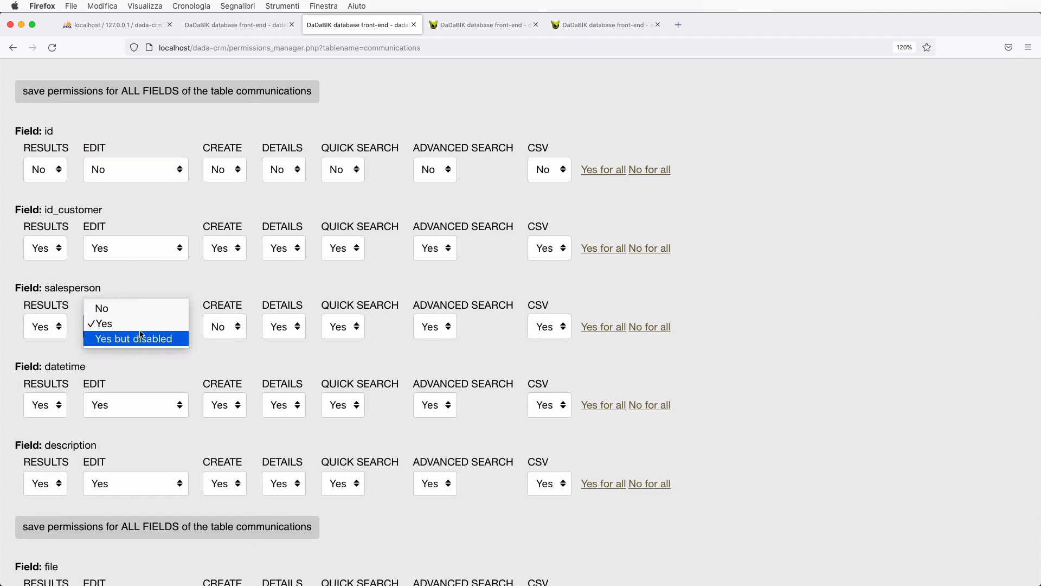
left_click(142, 338)
scroll(294, 443, "down", 3)
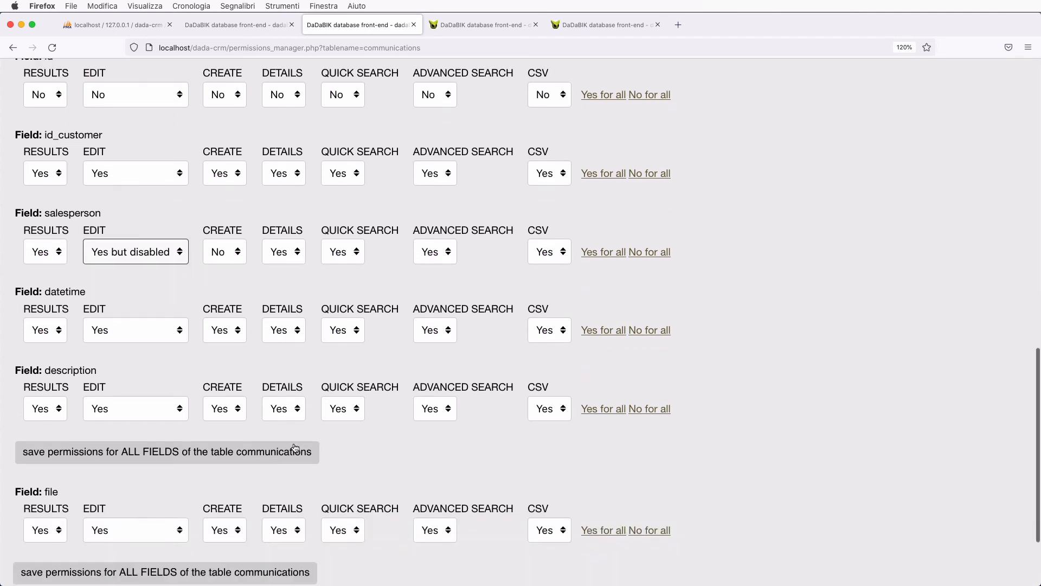
left_click(237, 461)
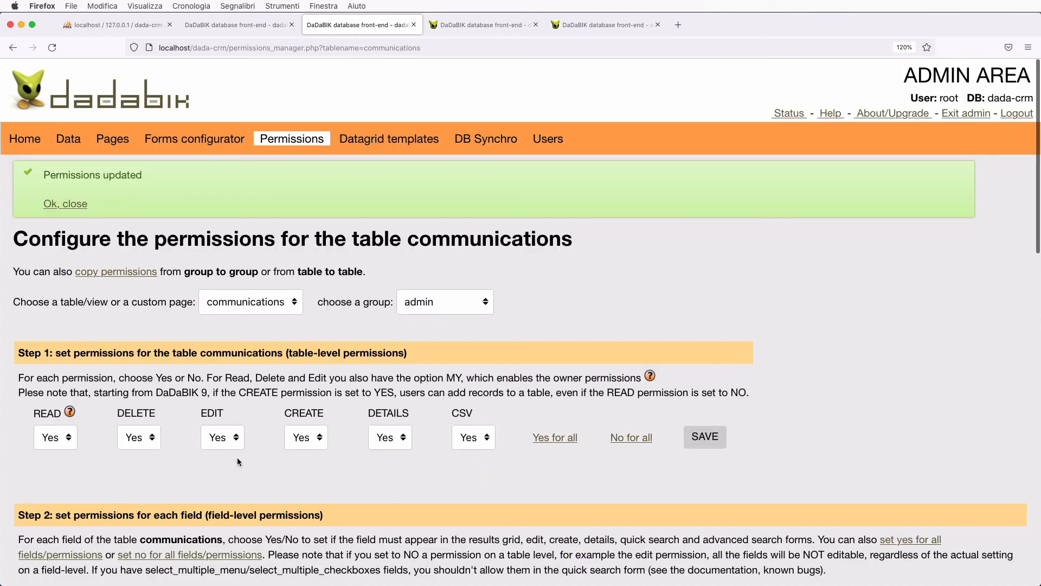
left_click(145, 275)
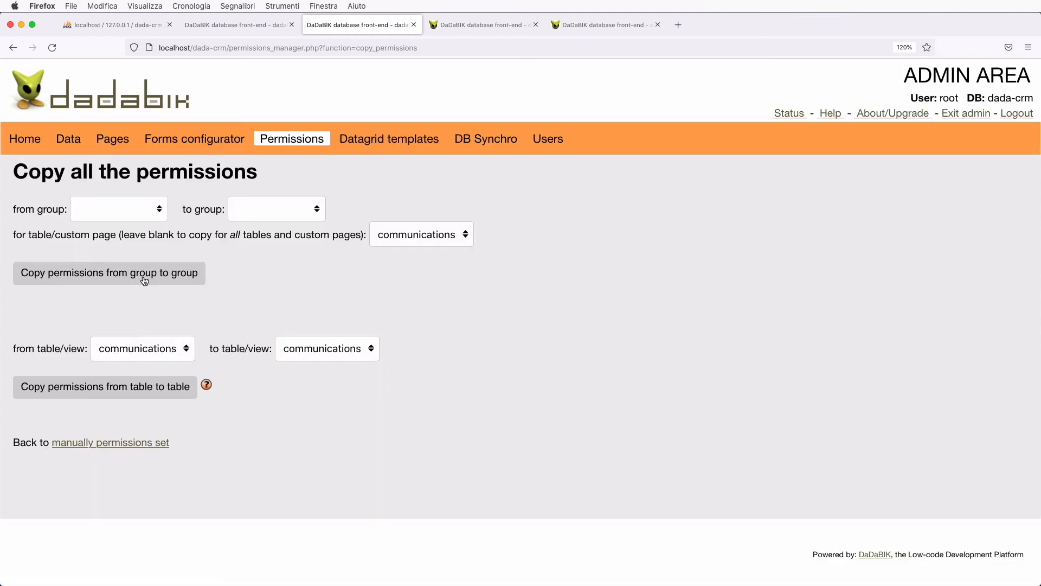
- Copy the admin group's communications permissions to the salespeople group, confirming the overwrite
left_click(142, 207)
left_click(142, 222)
left_click(275, 209)
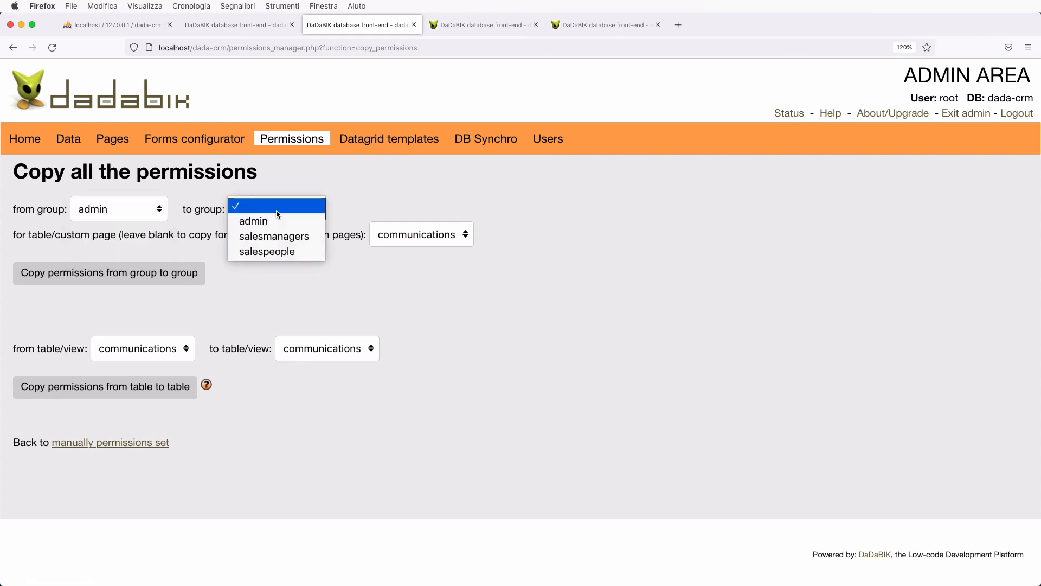
left_click(291, 251)
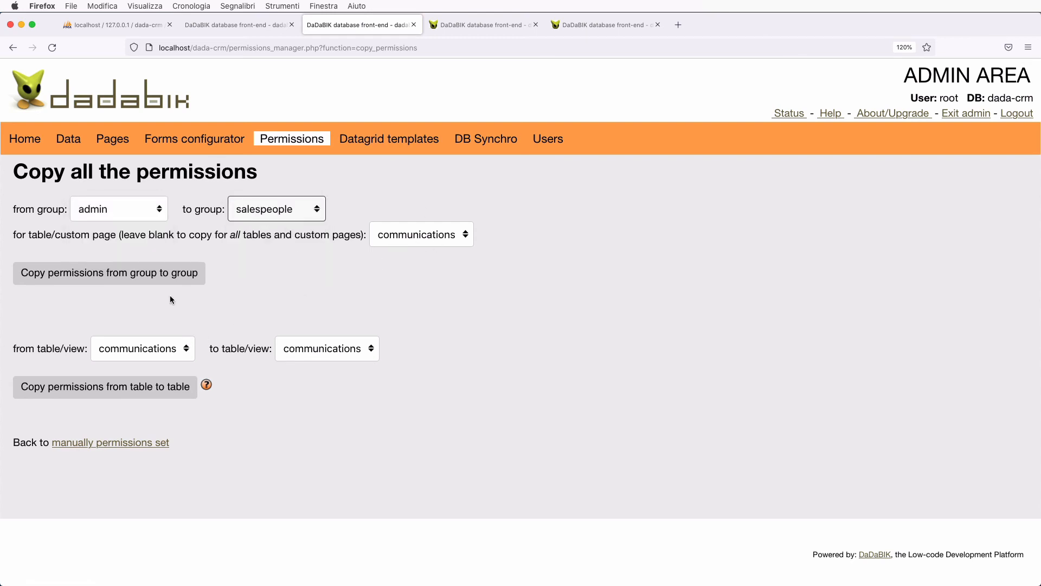
left_click(163, 277)
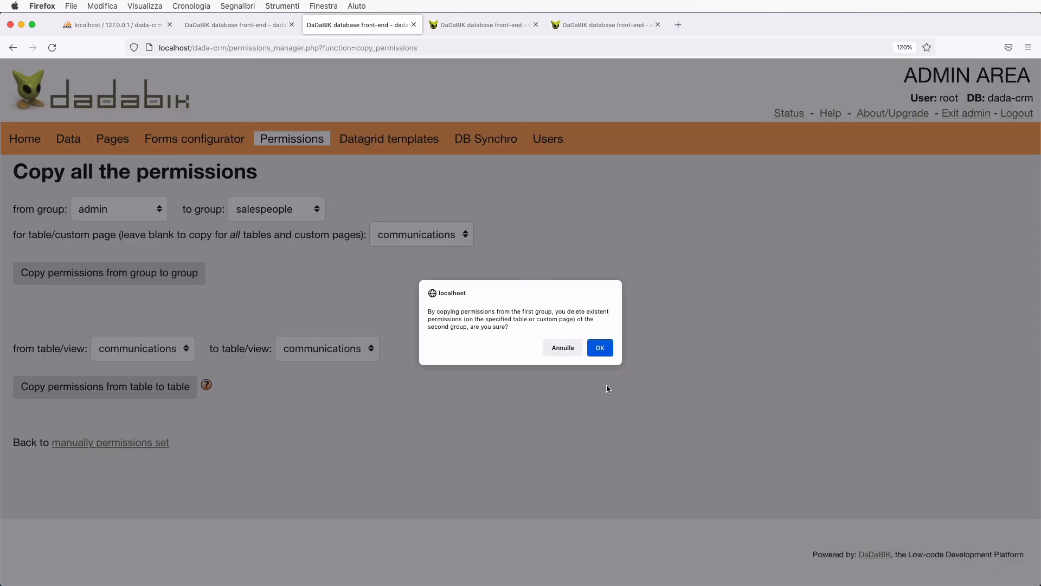
left_click(600, 348)
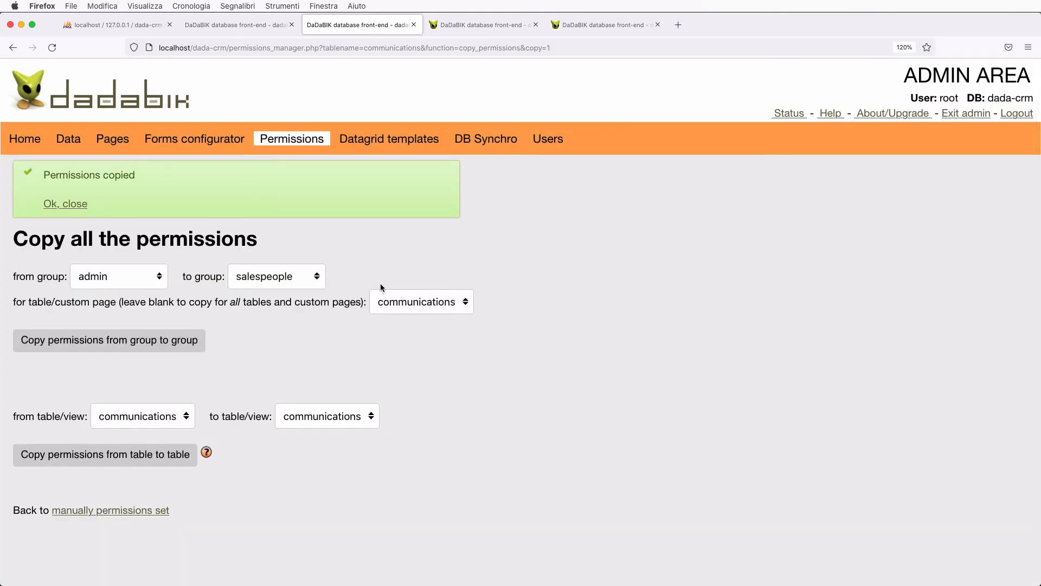
- Copy the same admin permissions to the salesmanagers group, confirming the overwrite
left_click(286, 281)
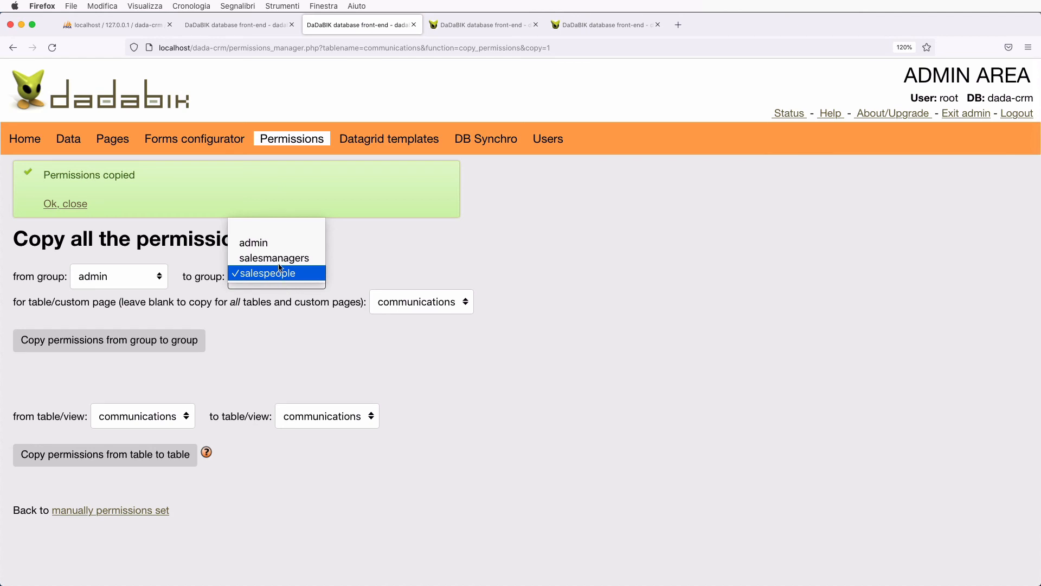
left_click(277, 263)
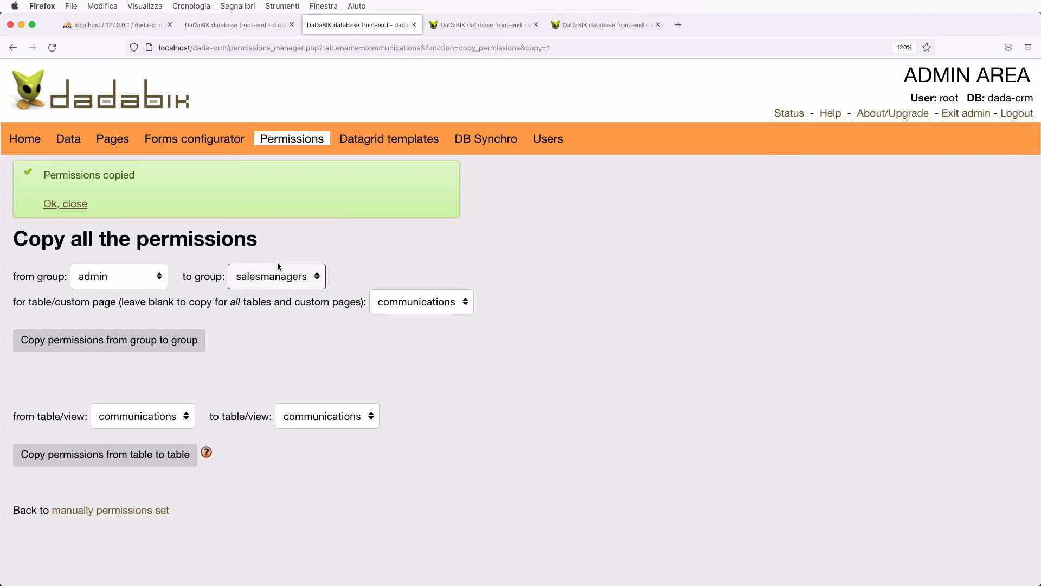
left_click(185, 347)
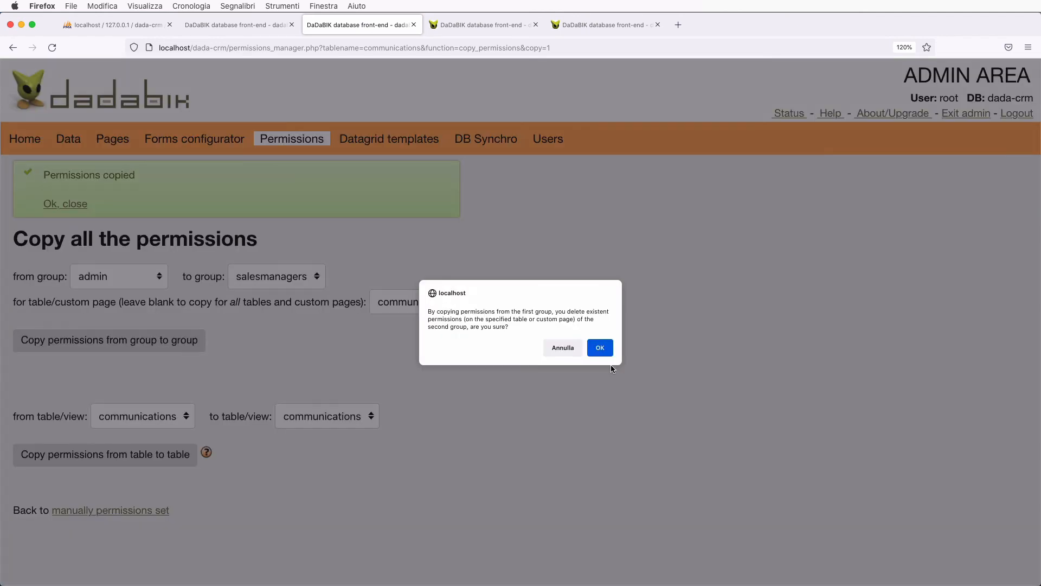
left_click(599, 348)
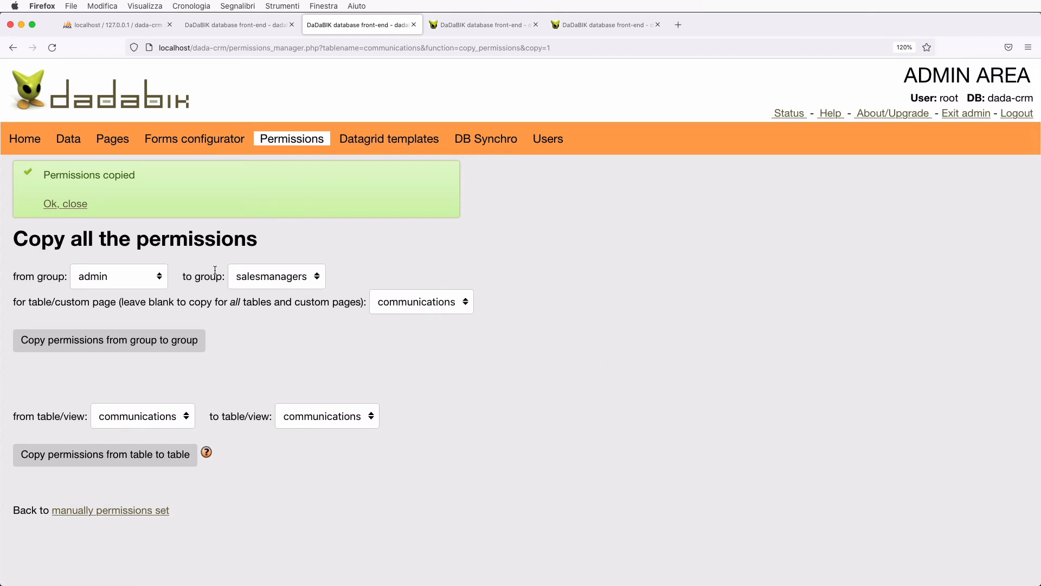
left_click(141, 510)
left_click(433, 243)
- Set salespeople's READ, DELETE, EDIT and CSV permissions on communications to My and save
left_click(464, 276)
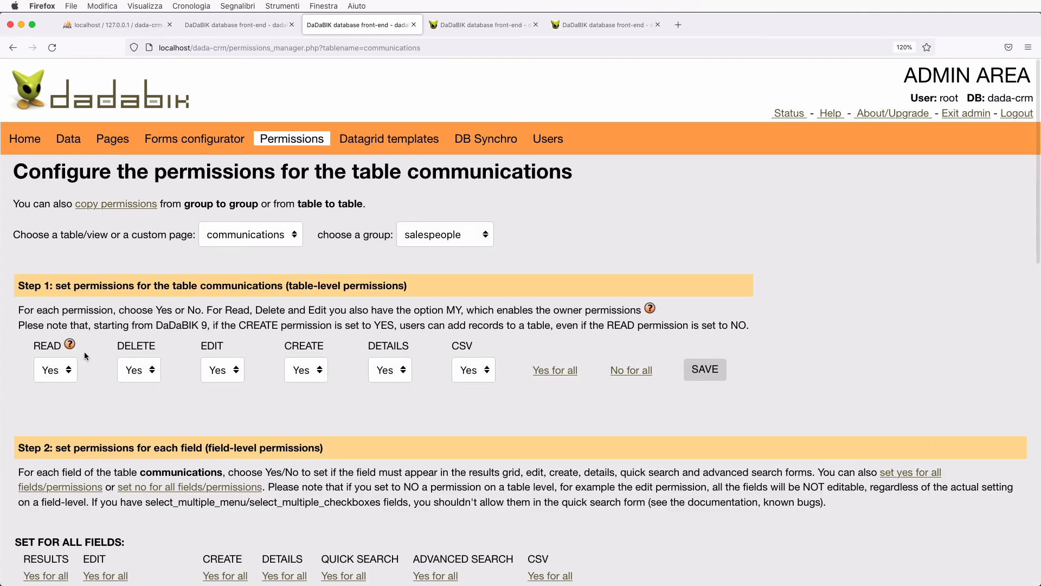
left_click(60, 376)
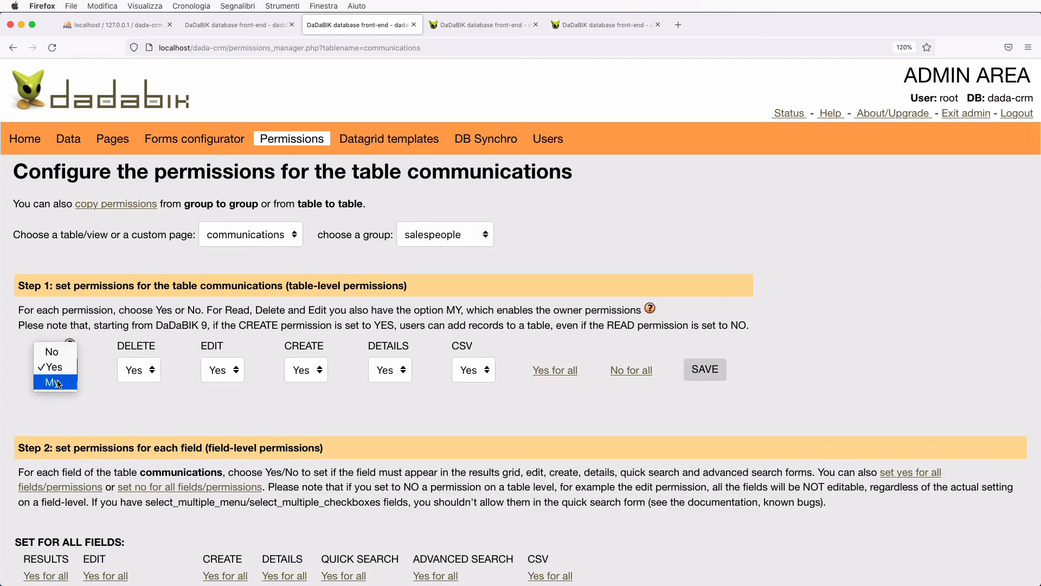
left_click(62, 383)
left_click(137, 380)
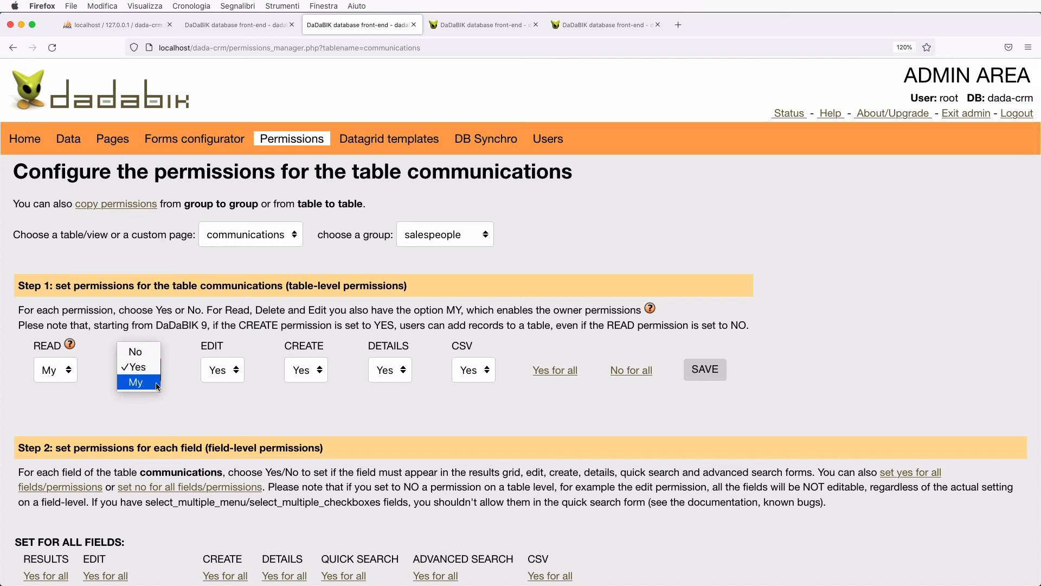
left_click(140, 384)
left_click(223, 373)
left_click(228, 382)
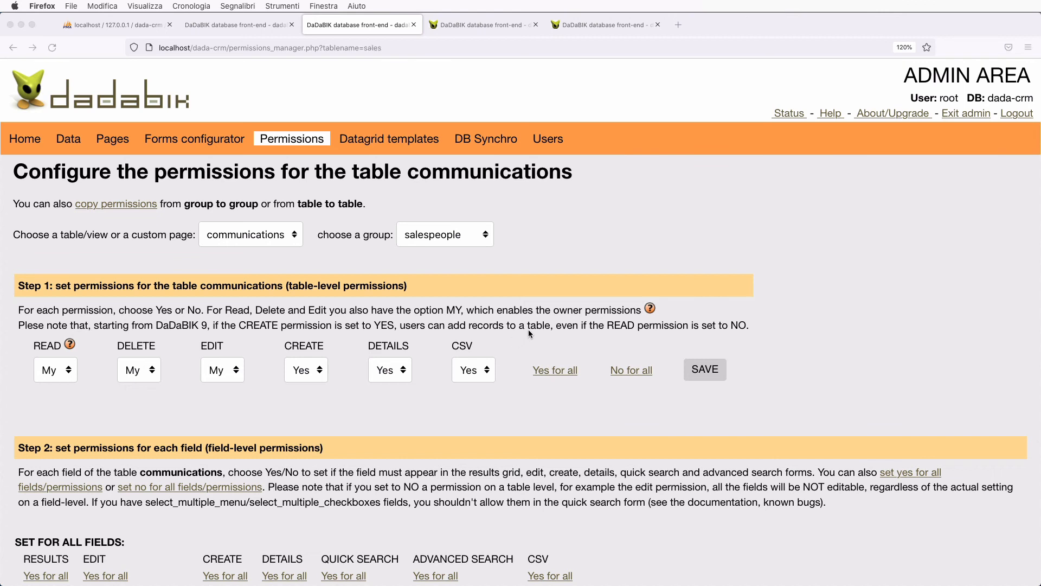
left_click(474, 369)
left_click(471, 383)
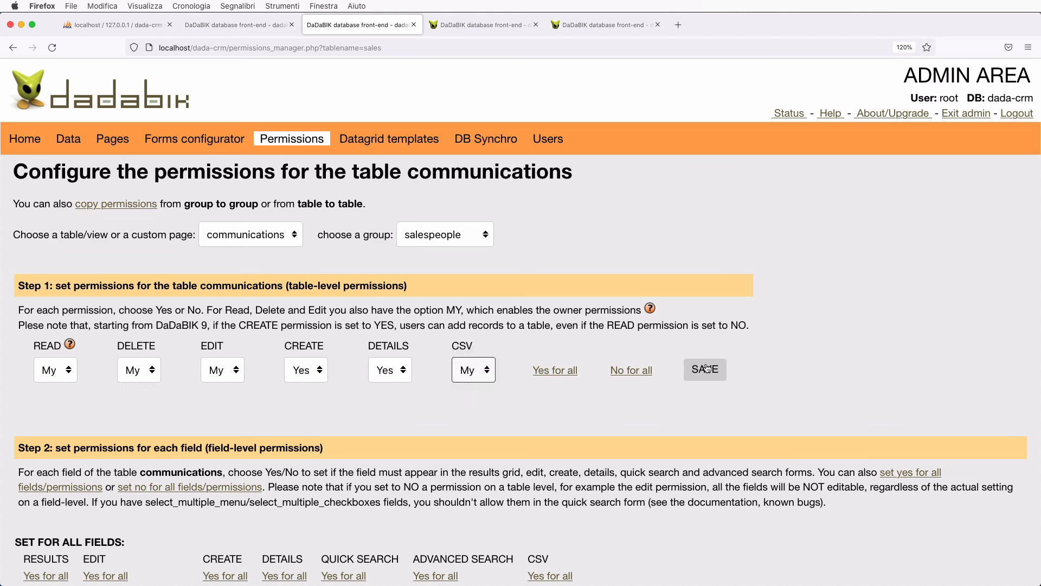
left_click(705, 370)
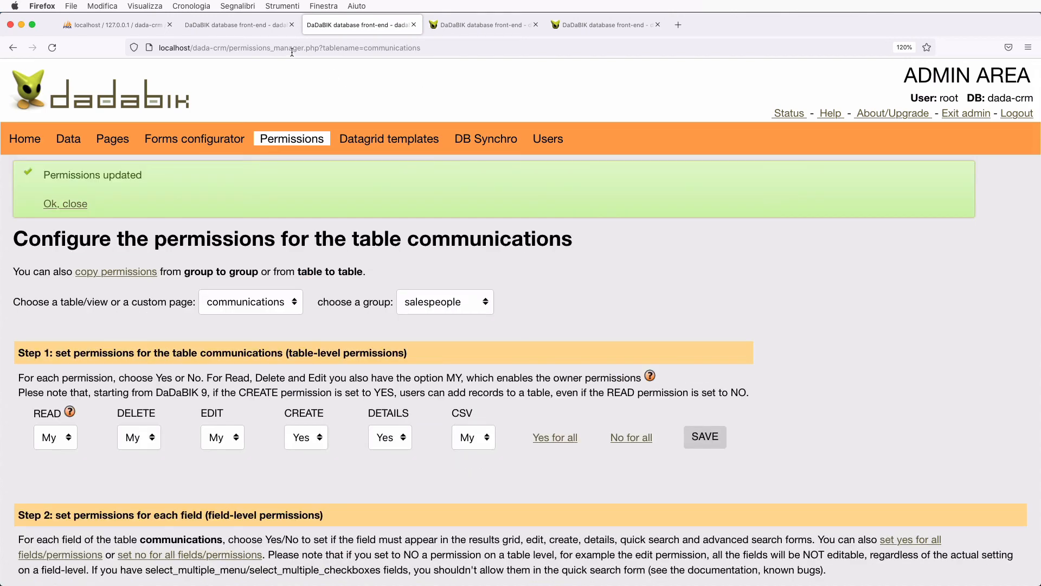
left_click(251, 26)
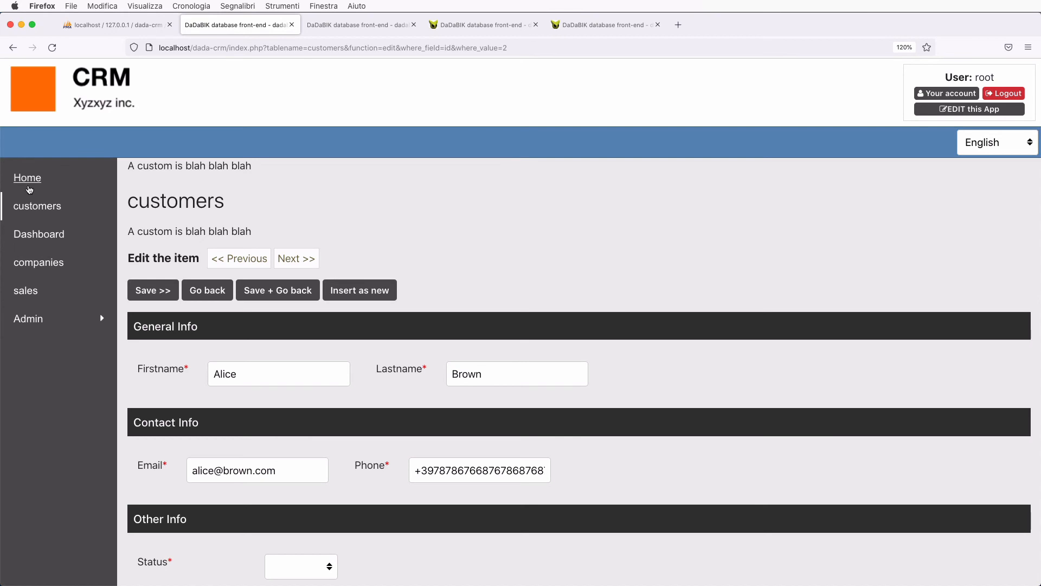
- View the empty communications insert form, then open the admin Forms configurator for communications
left_click(33, 188)
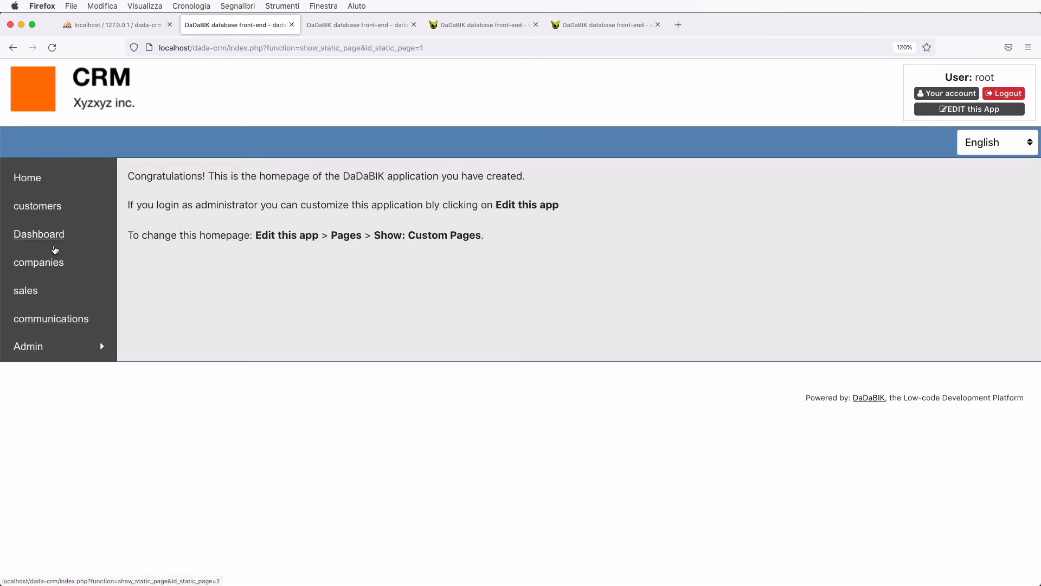
left_click(64, 325)
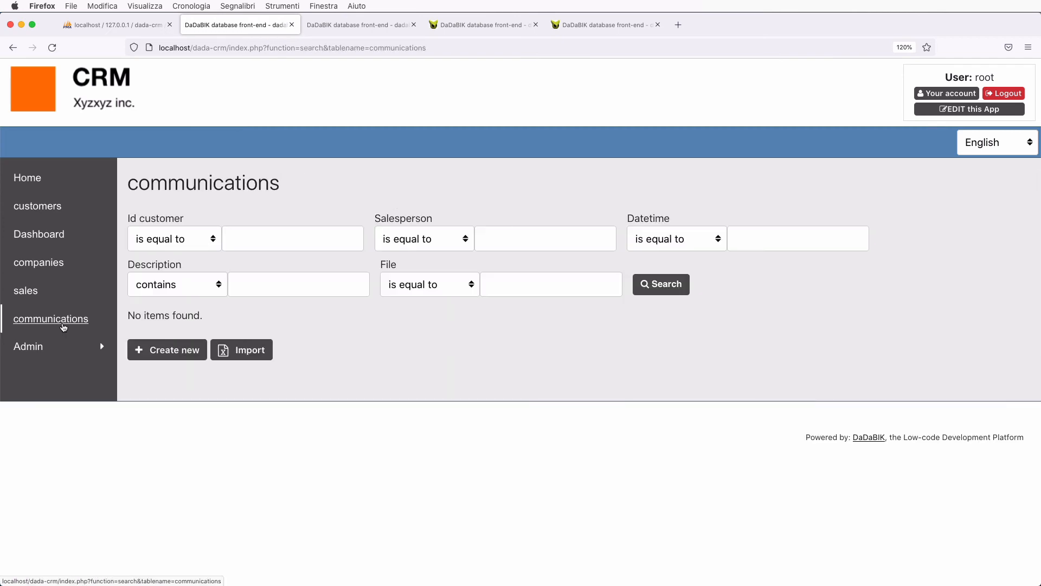
left_click(172, 350)
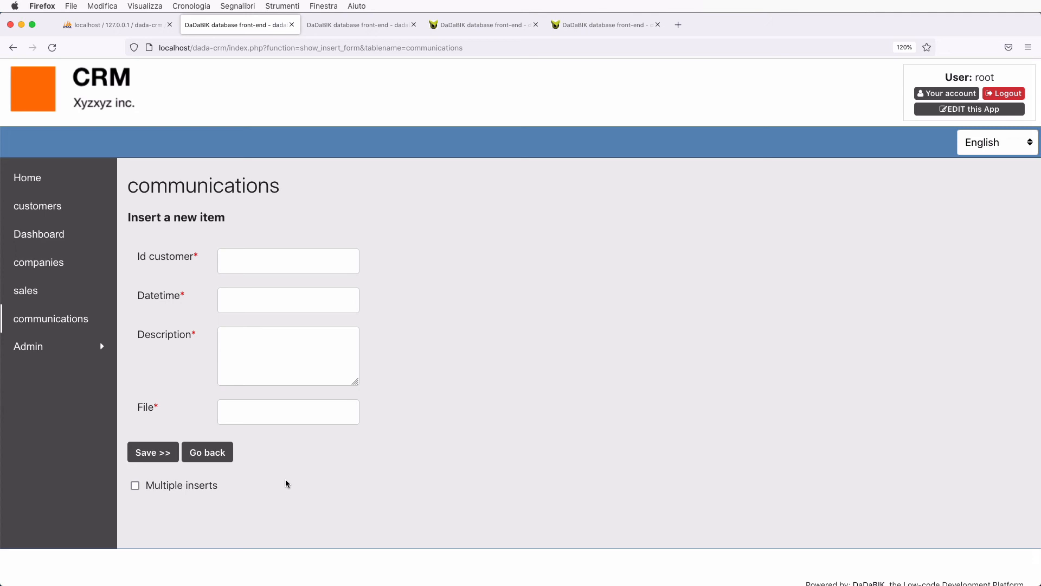
left_click(349, 30)
left_click(221, 138)
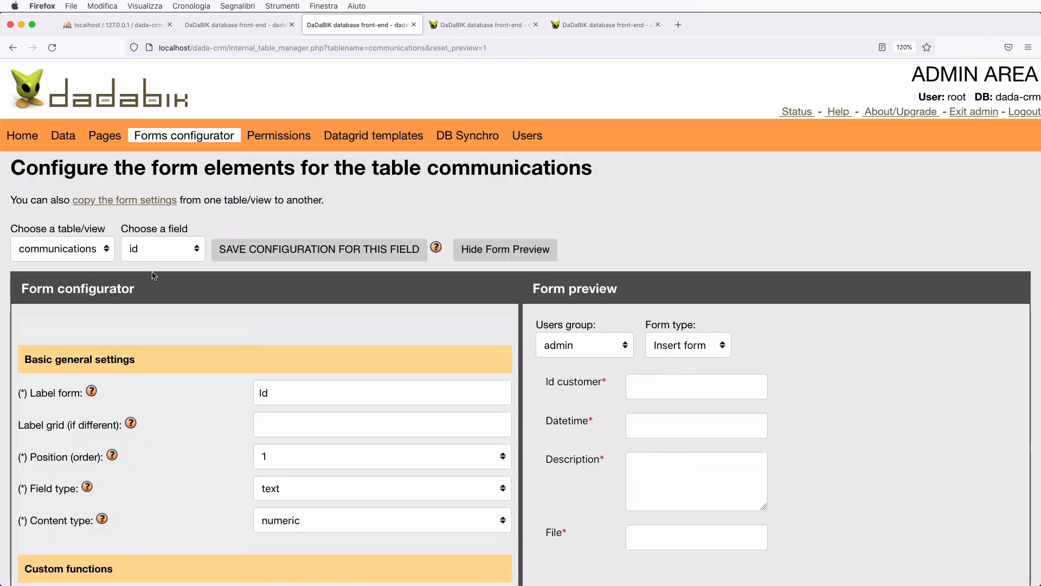
- Select the id_customer field and set its type to select_single
left_click(171, 256)
left_click(165, 259)
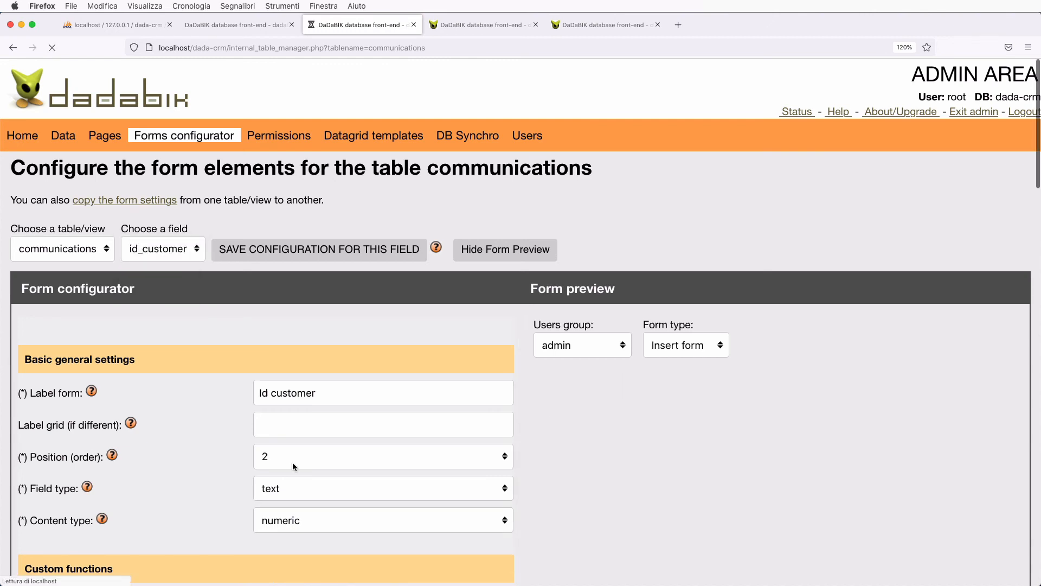
scroll(291, 462, "down", 4)
left_click(283, 355)
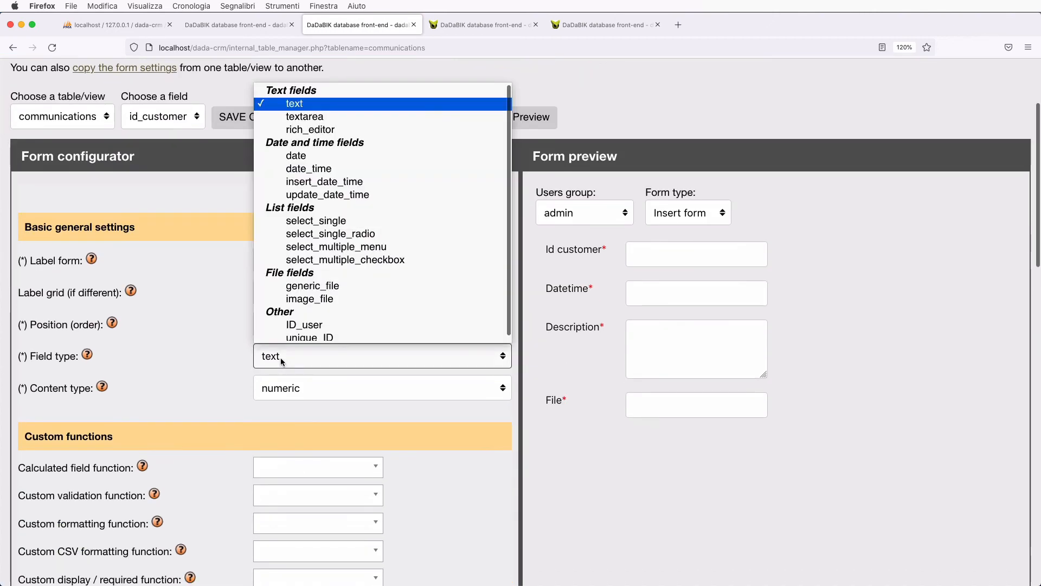
left_click(349, 217)
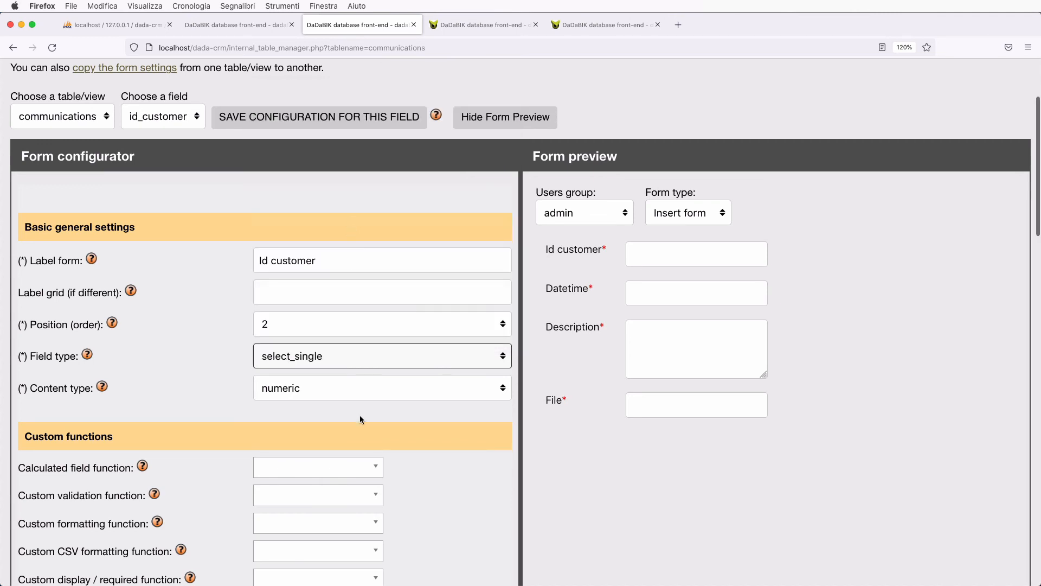
- Use the customers table as the lookup source, with id as primary key
scroll(359, 414, "down", 5)
scroll(359, 416, "down", 5)
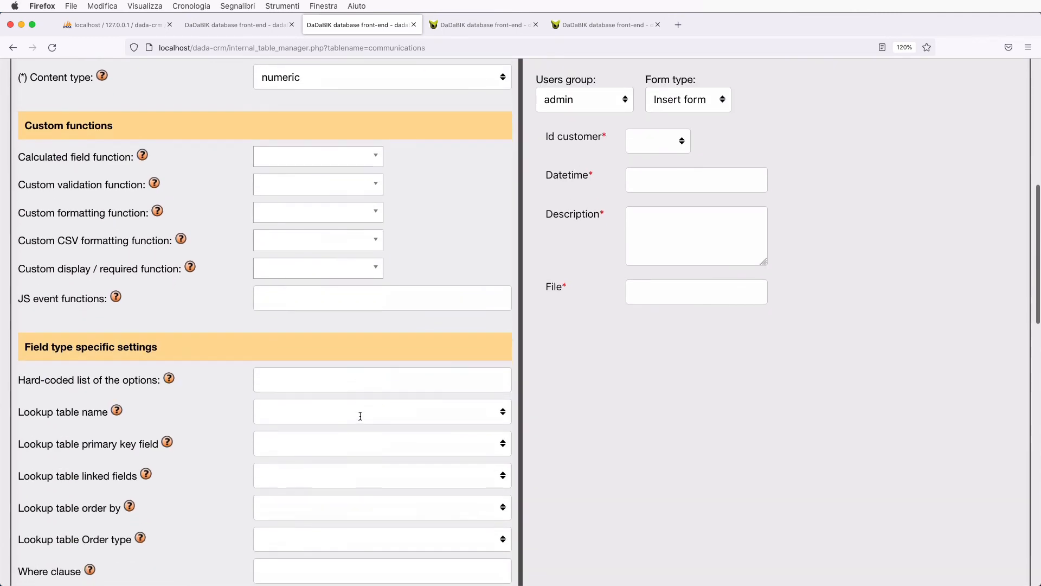
left_click(314, 412)
left_click(325, 454)
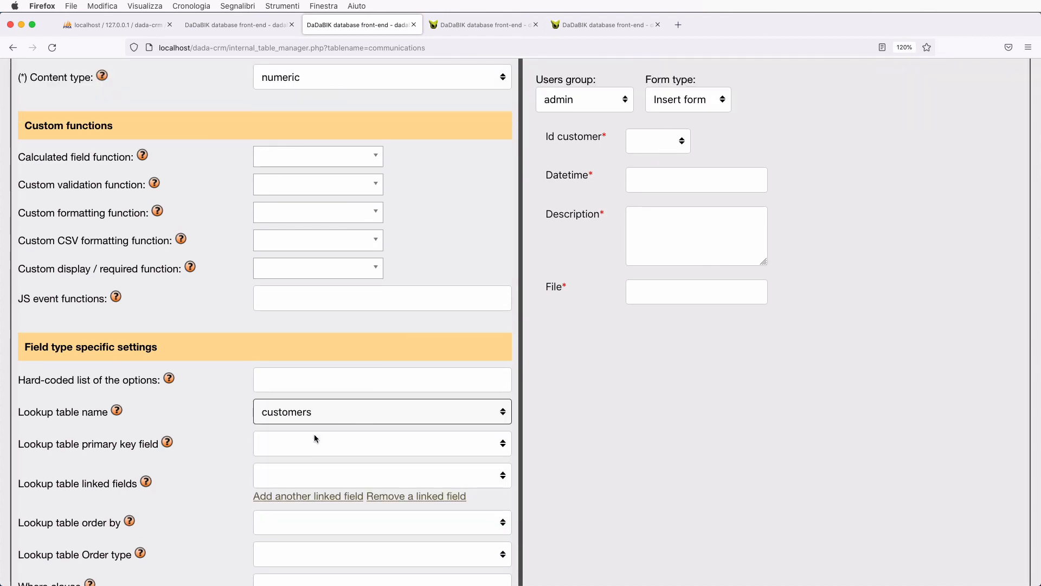
left_click(302, 451)
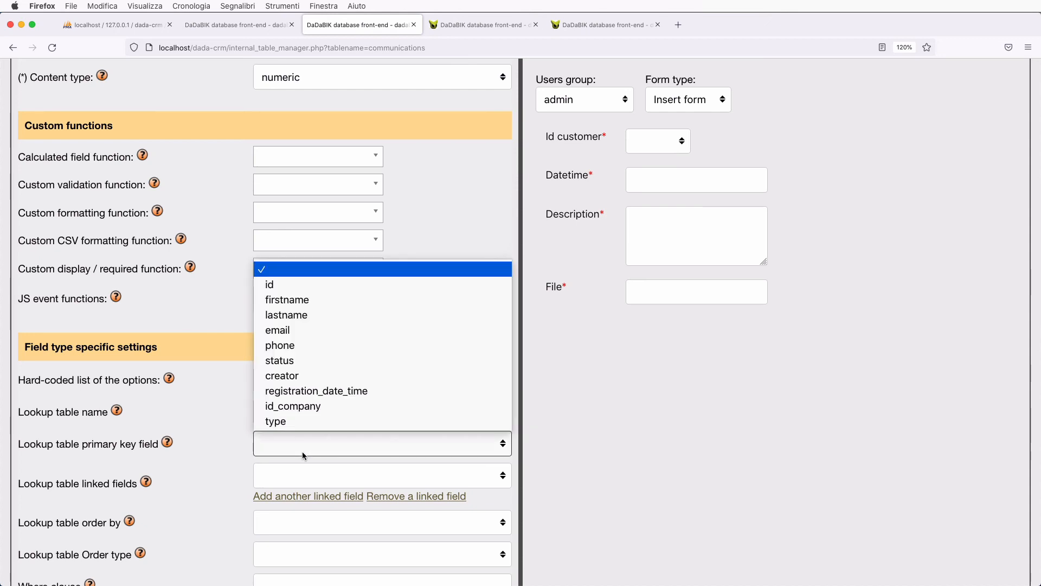
left_click(276, 287)
- Show firstname and lastname as the two linked fields
left_click(340, 484)
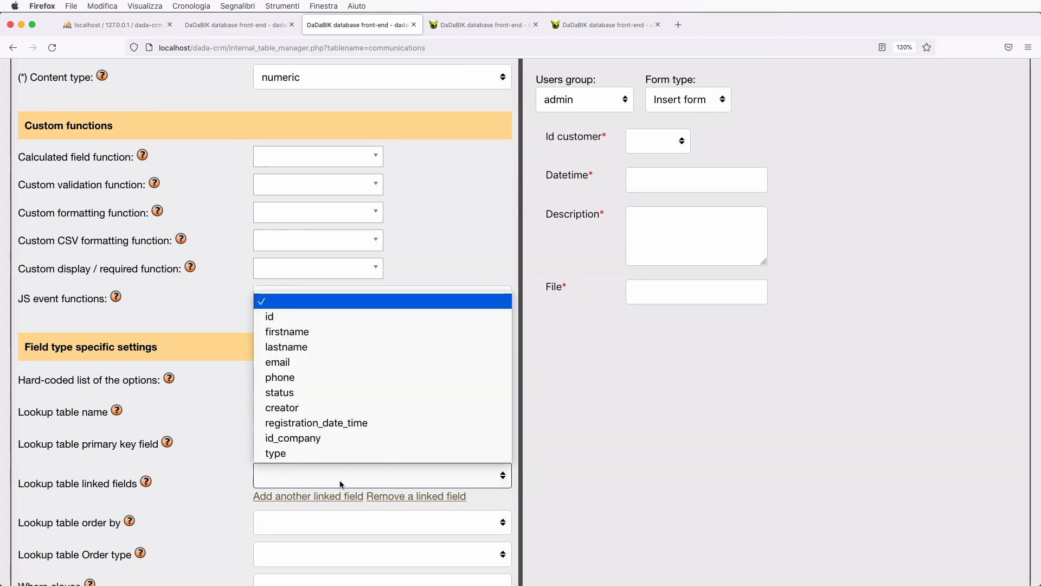
left_click(310, 328)
scroll(341, 451, "down", 1)
scroll(342, 451, "down", 3)
left_click(304, 408)
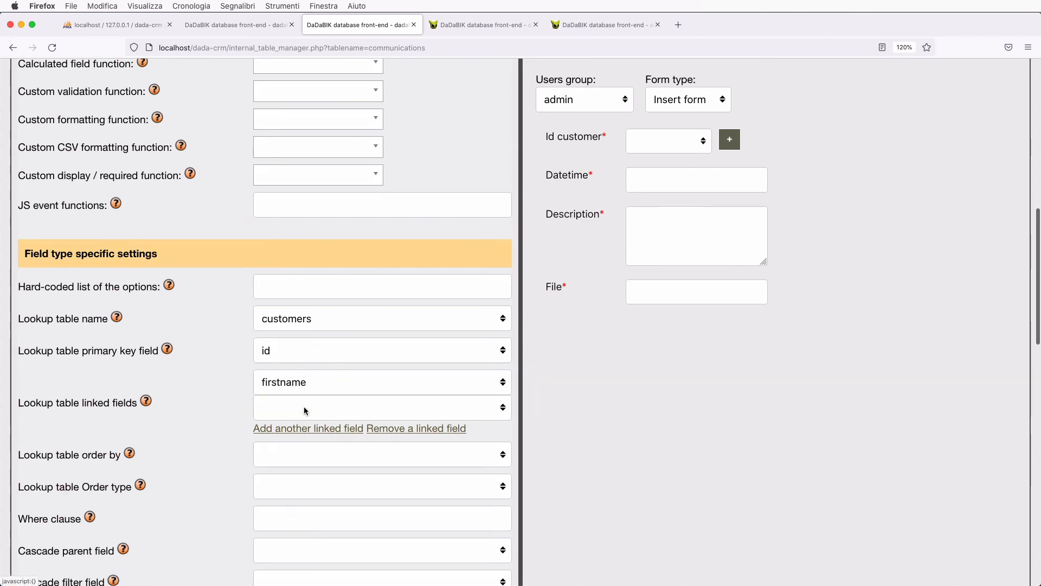
left_click(337, 407)
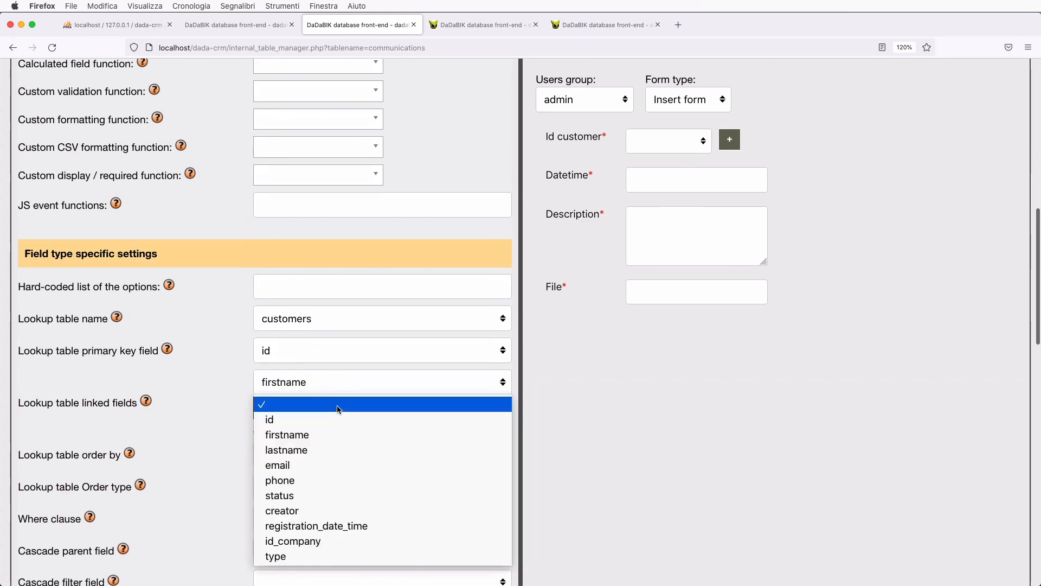
left_click(325, 450)
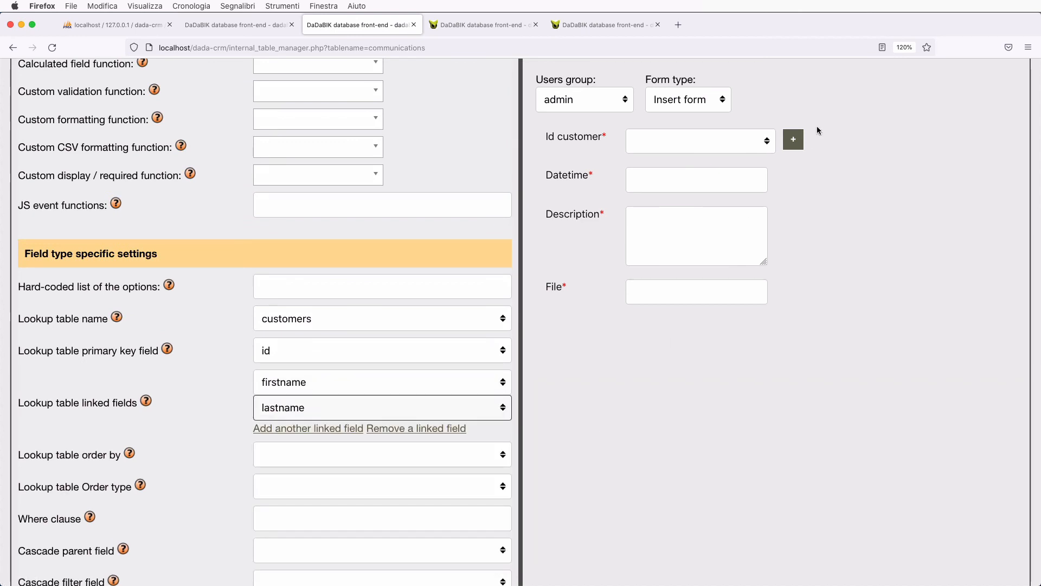
- Check the Id customer list in the preview and save the field configuration
left_click(746, 139)
left_click(870, 203)
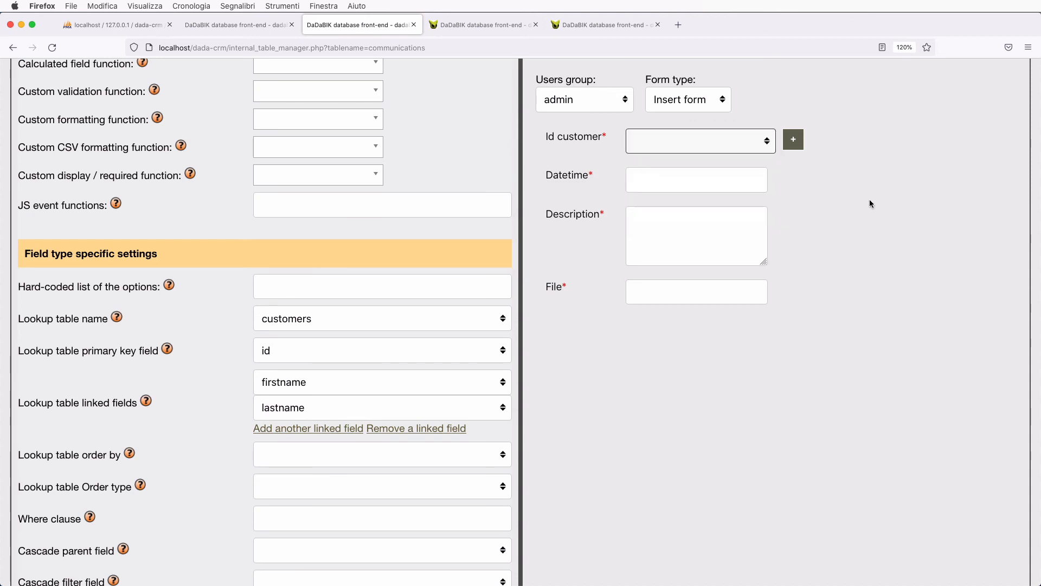
scroll(284, 391, "up", 15)
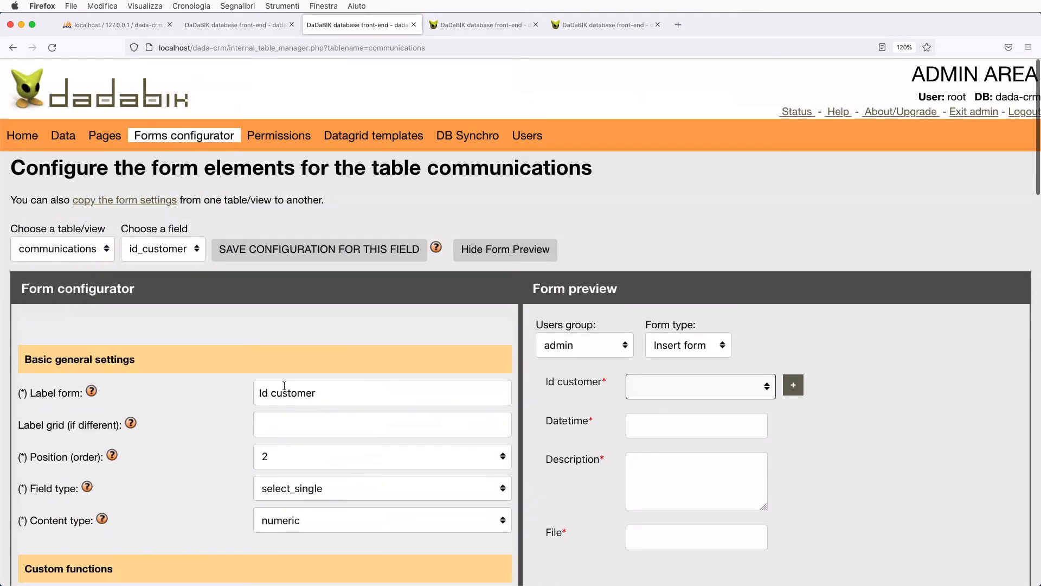
left_click(242, 252)
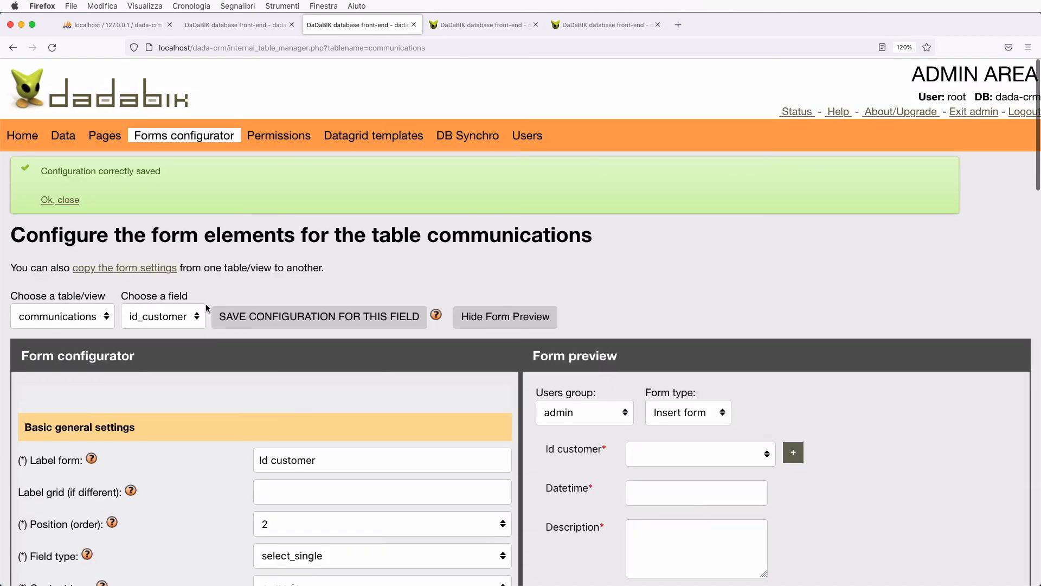
left_click(163, 316)
- Make the salesperson field an ID_user field
left_click(161, 329)
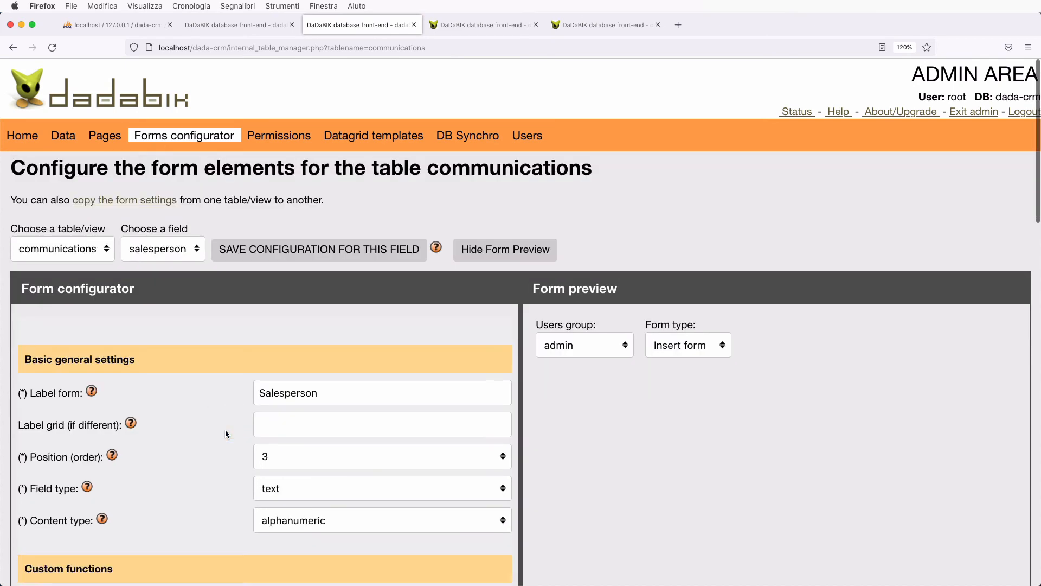
scroll(226, 433, "down", 4)
left_click(296, 358)
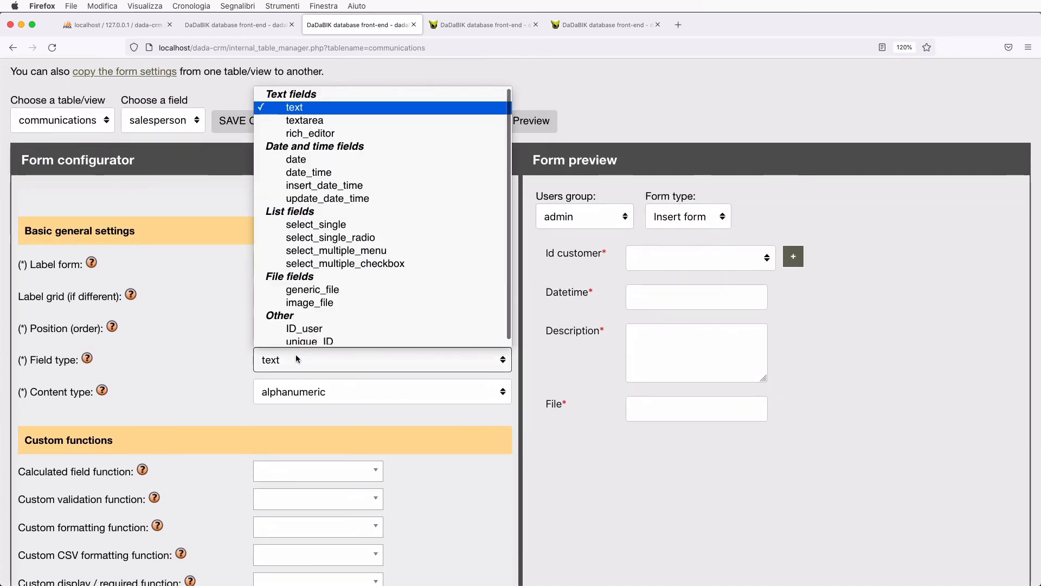
left_click(319, 325)
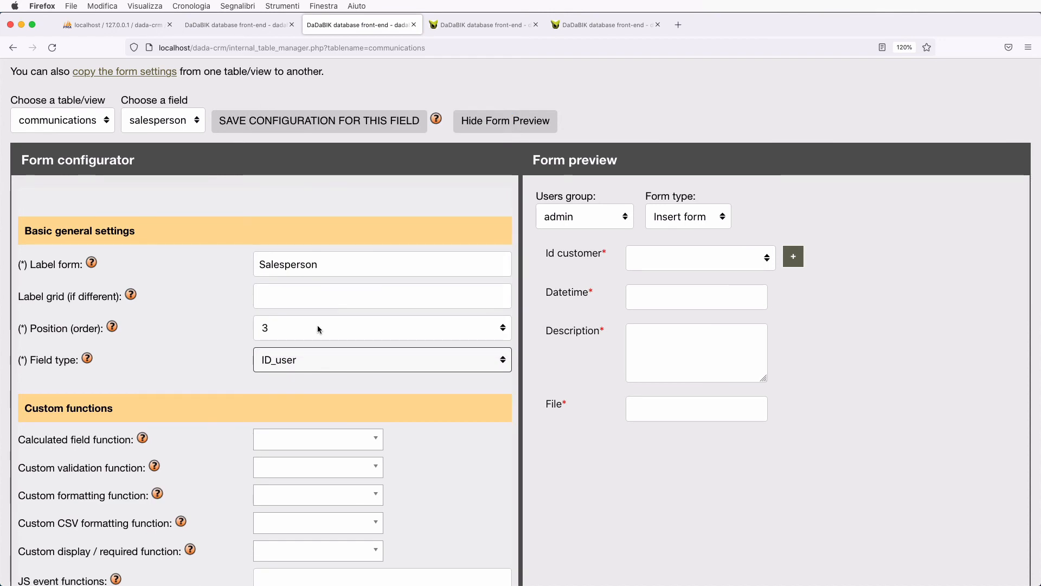
scroll(319, 328, "up", 4)
- Bring up the datetime field's configuration
left_click(169, 317)
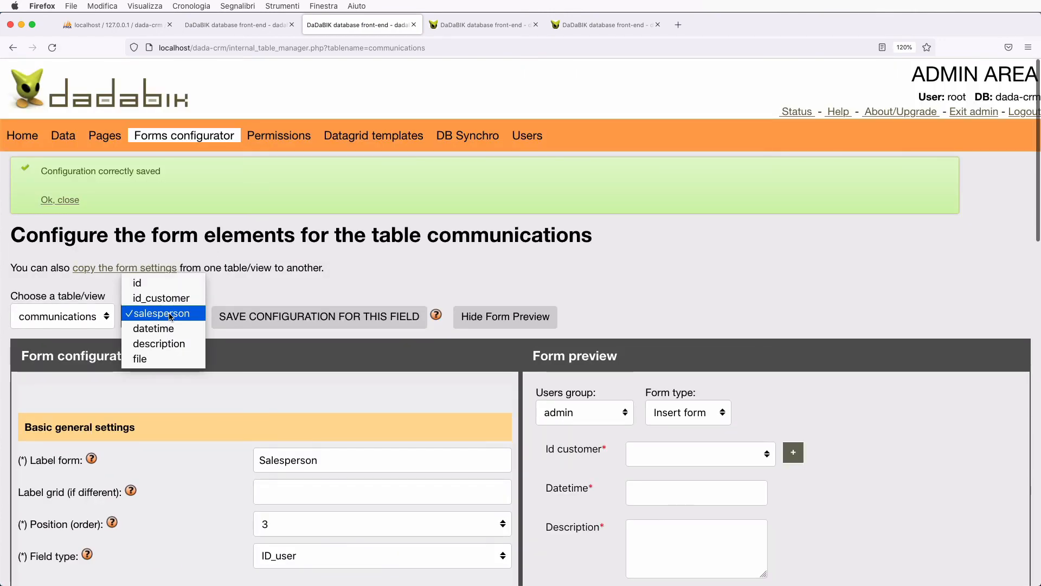
left_click(169, 334)
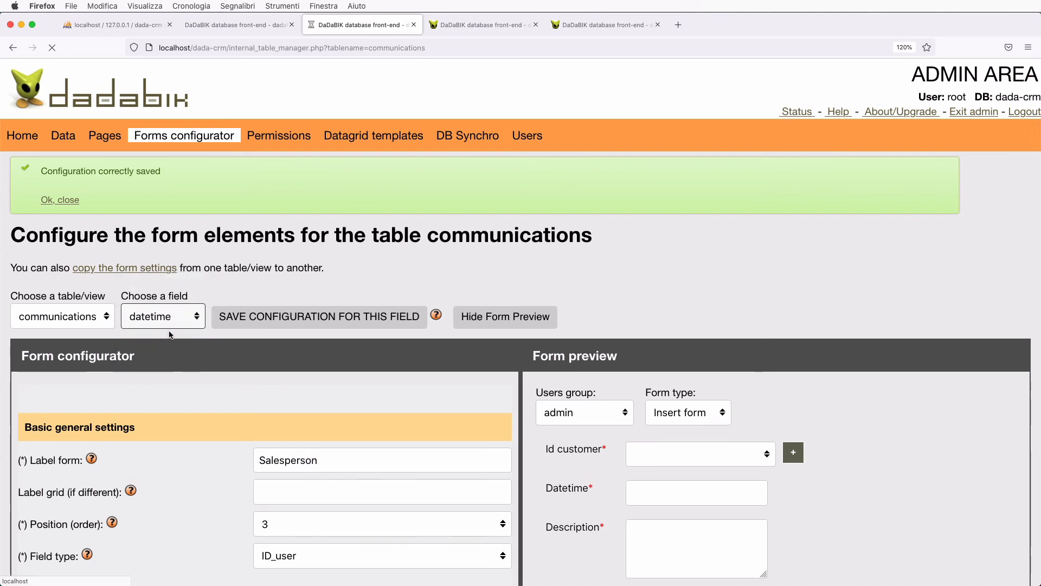
scroll(255, 415, "down", 3)
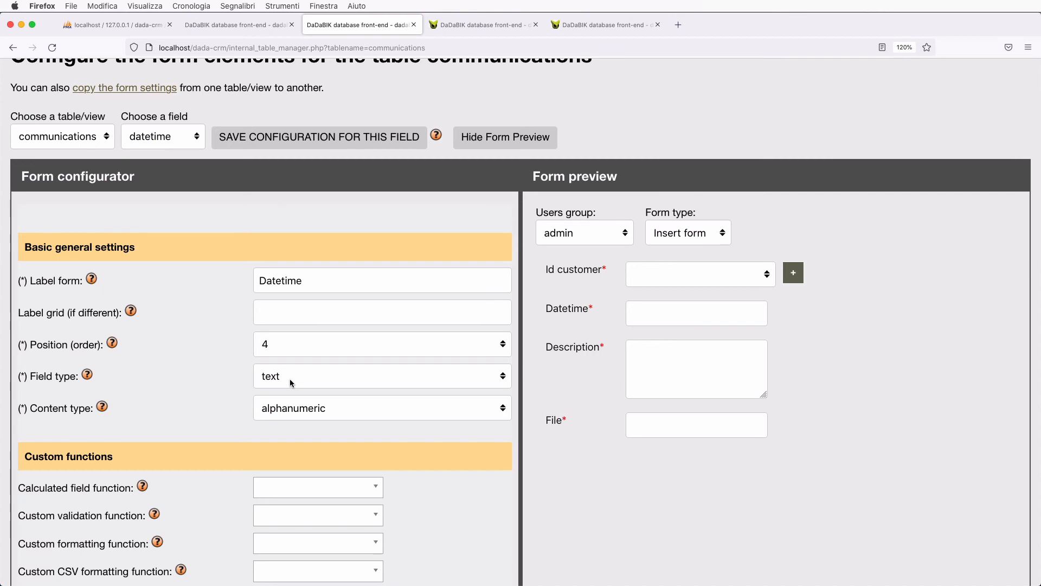
scroll(292, 383, "up", 3)
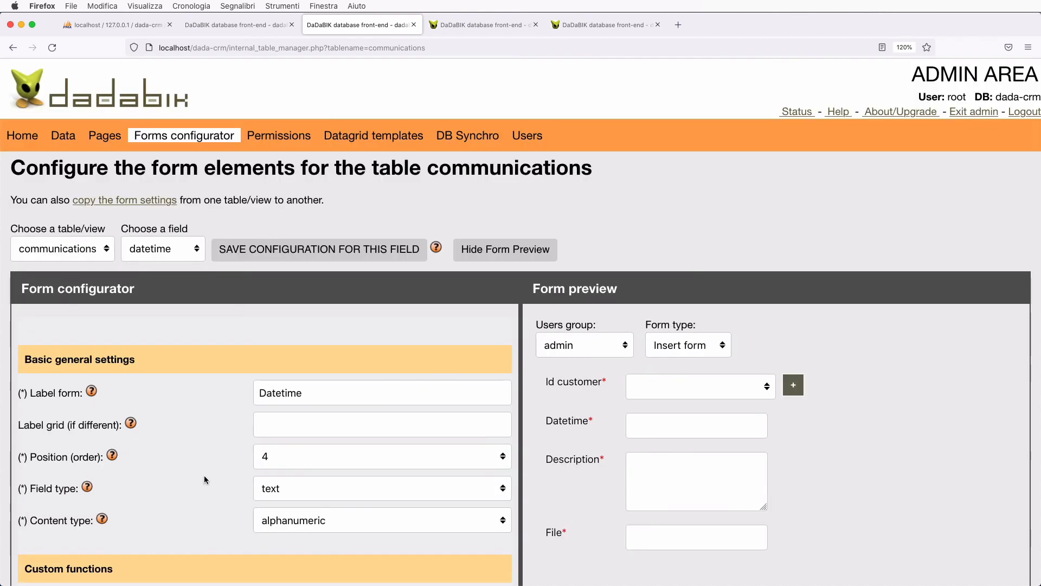
- Change the datetime column to Date and time on the database structure page and save
left_click(280, 491)
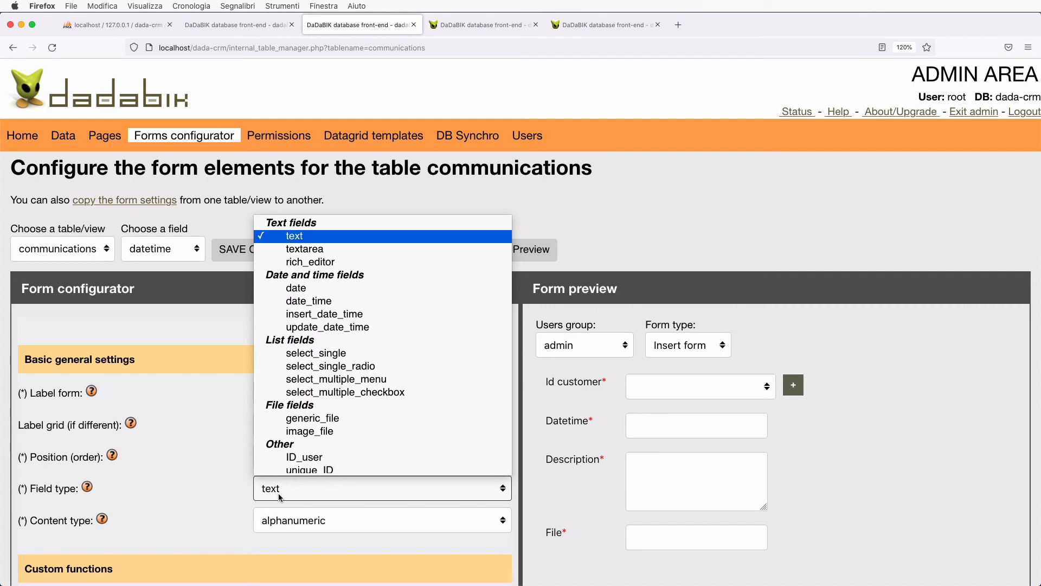
left_click(210, 481)
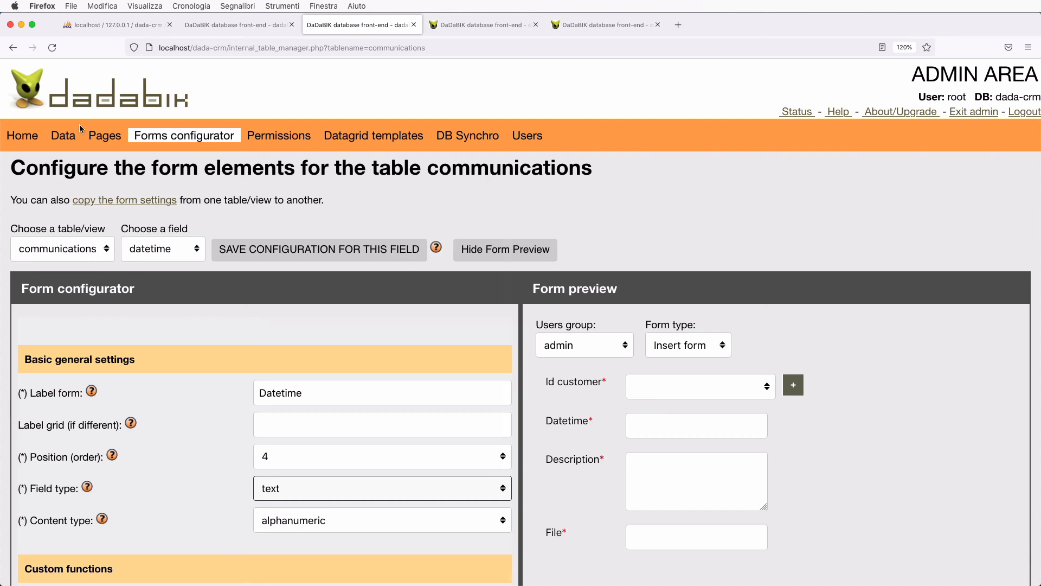
left_click(63, 136, "super")
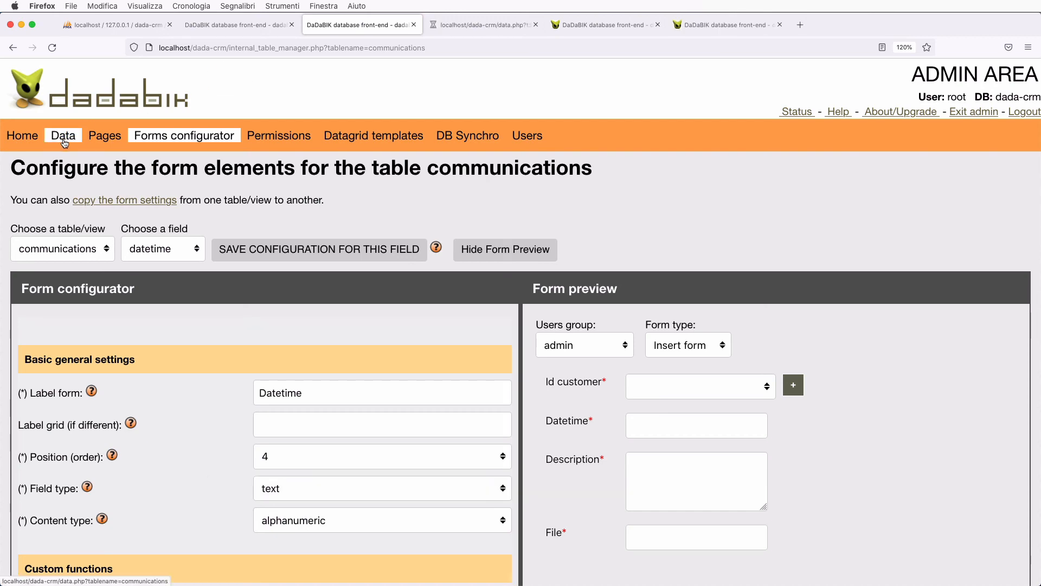
left_click(463, 27)
scroll(89, 420, "down", 5)
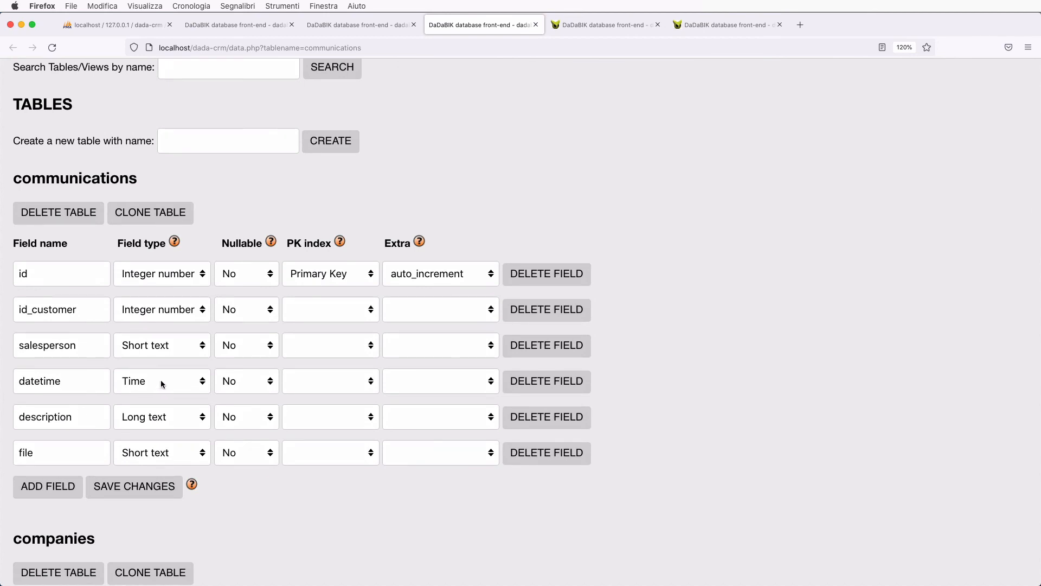
left_click(161, 383)
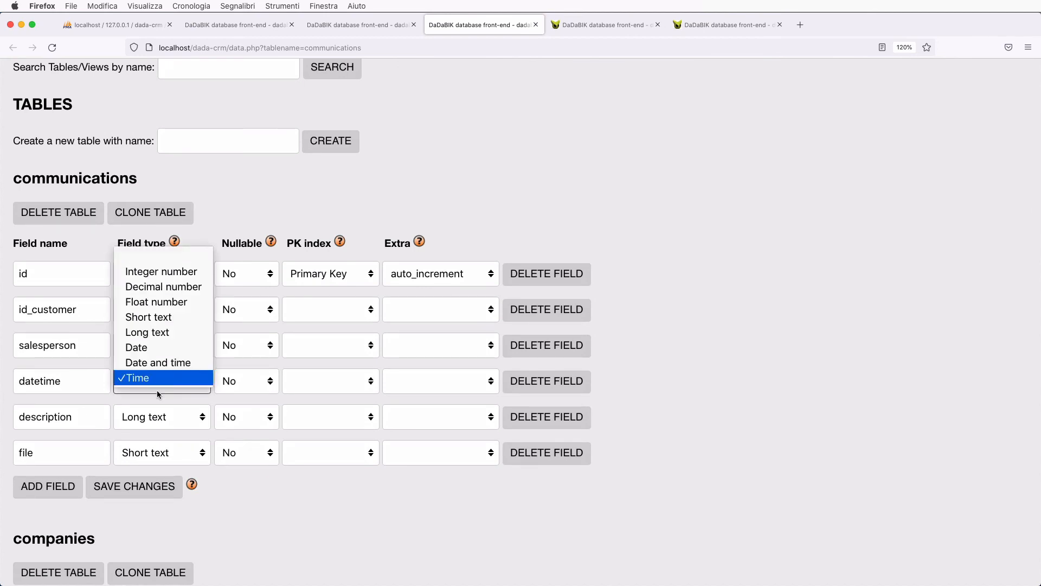
left_click(158, 362)
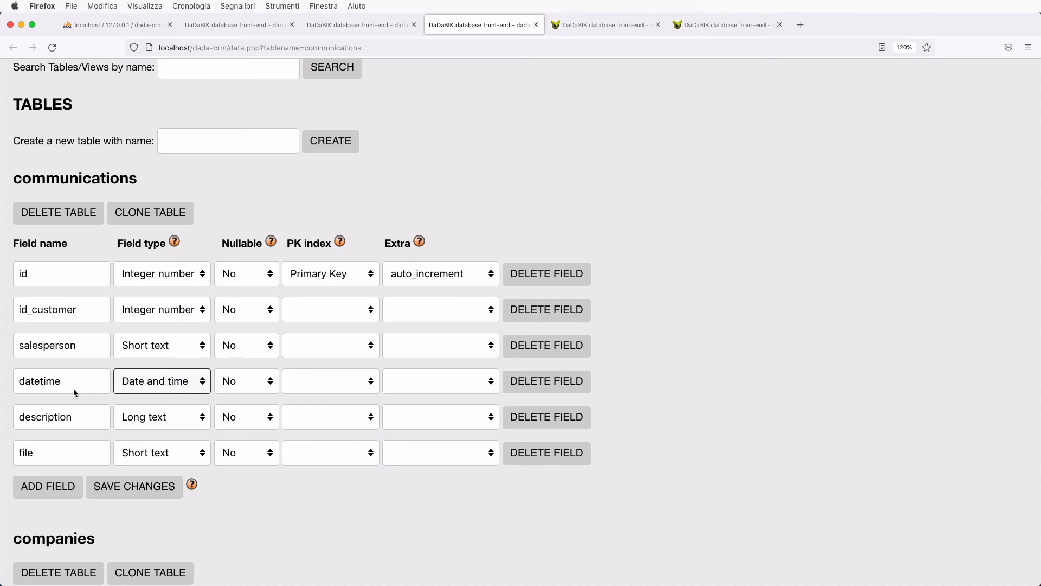
left_click(130, 492)
- Set the datetime field's type to date_time and save its configuration
left_click(340, 25)
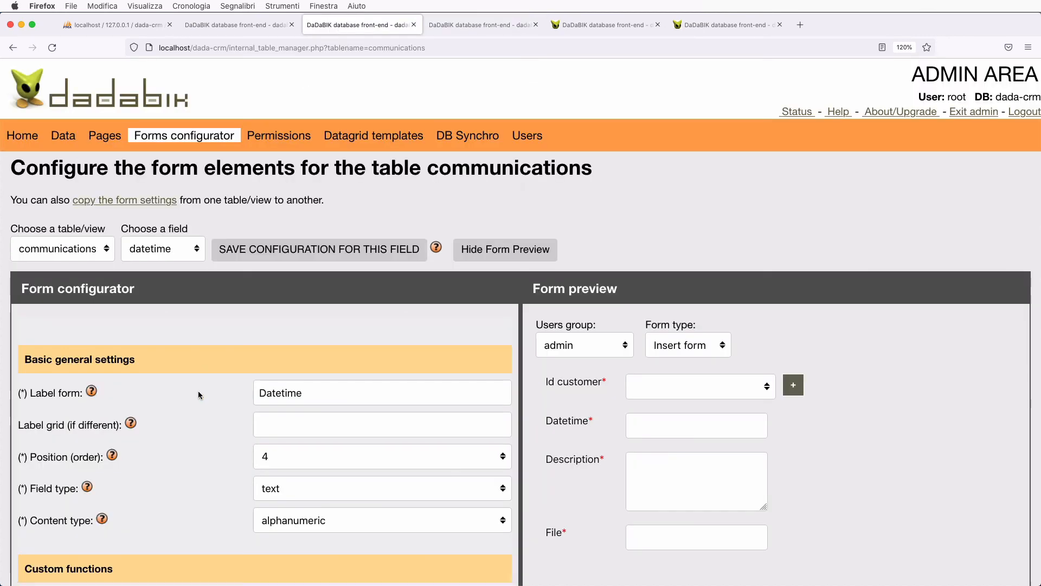
scroll(198, 395, "down", 3)
left_click(320, 417)
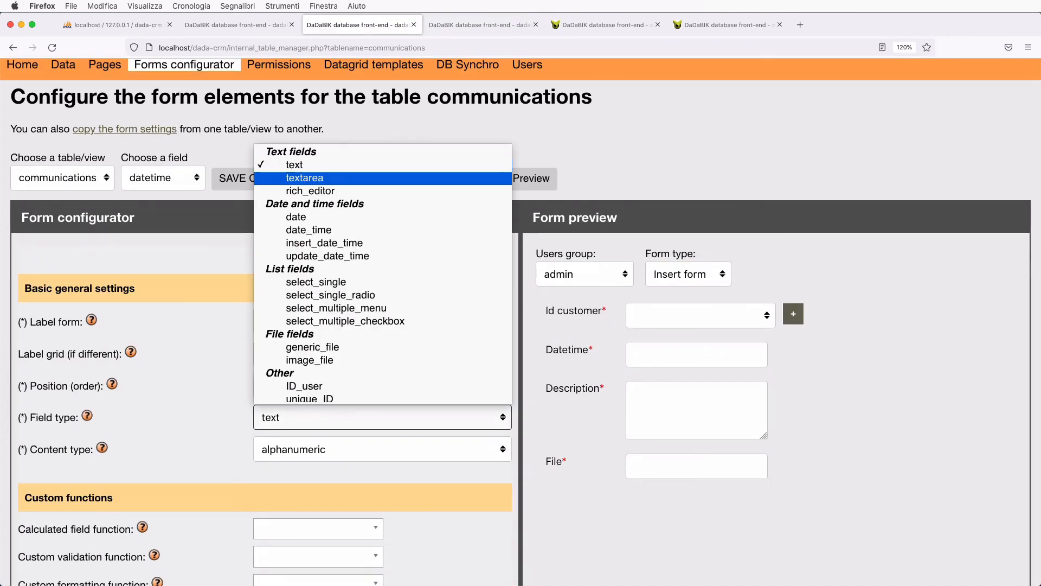
key("Down")
key("Down")
key("Down")
key("Return")
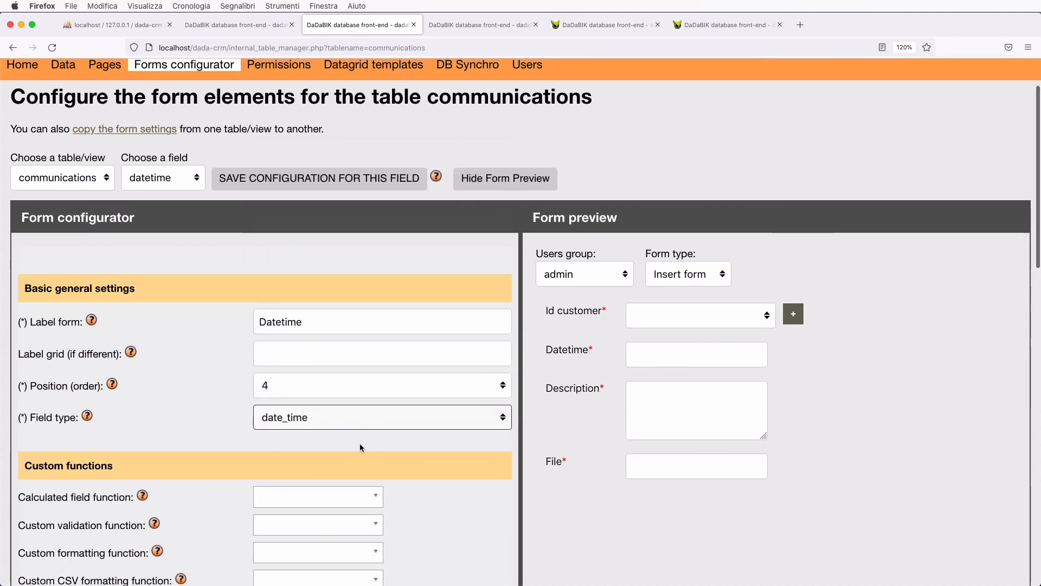
scroll(360, 444, "down", 3)
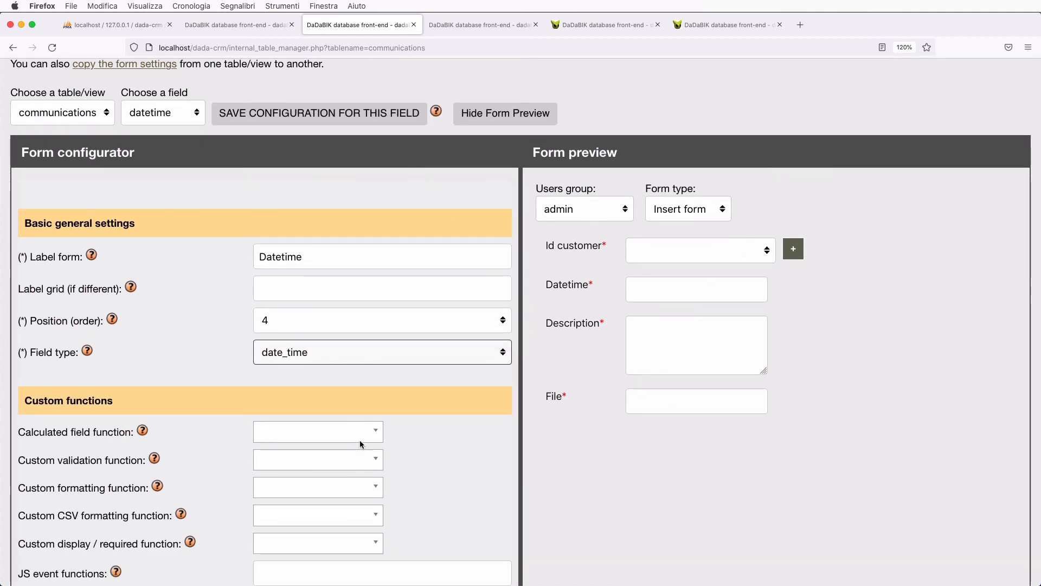
left_click(299, 119)
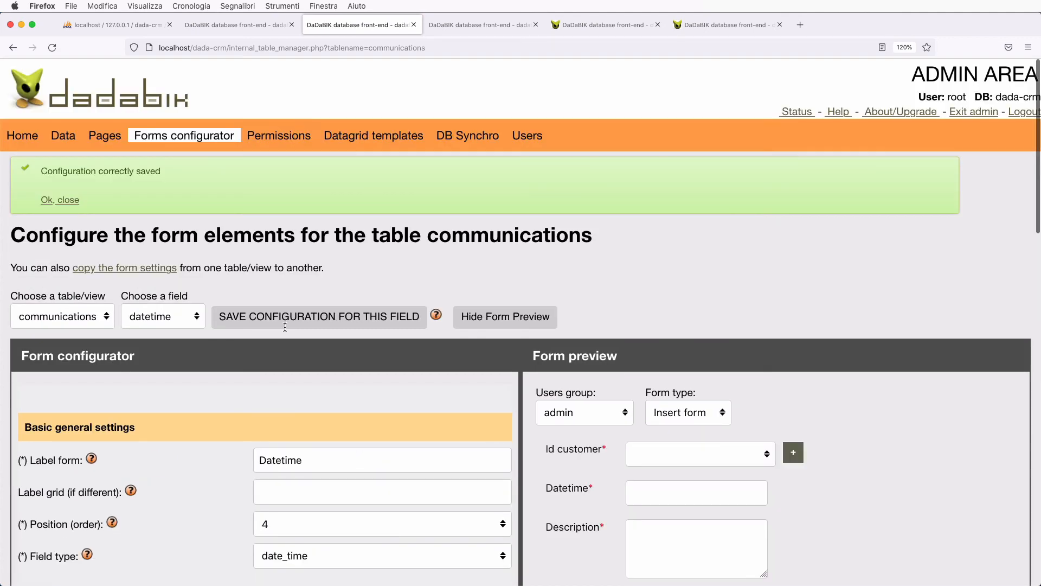
- Switch to configuring the description field
scroll(282, 431, "down", 5)
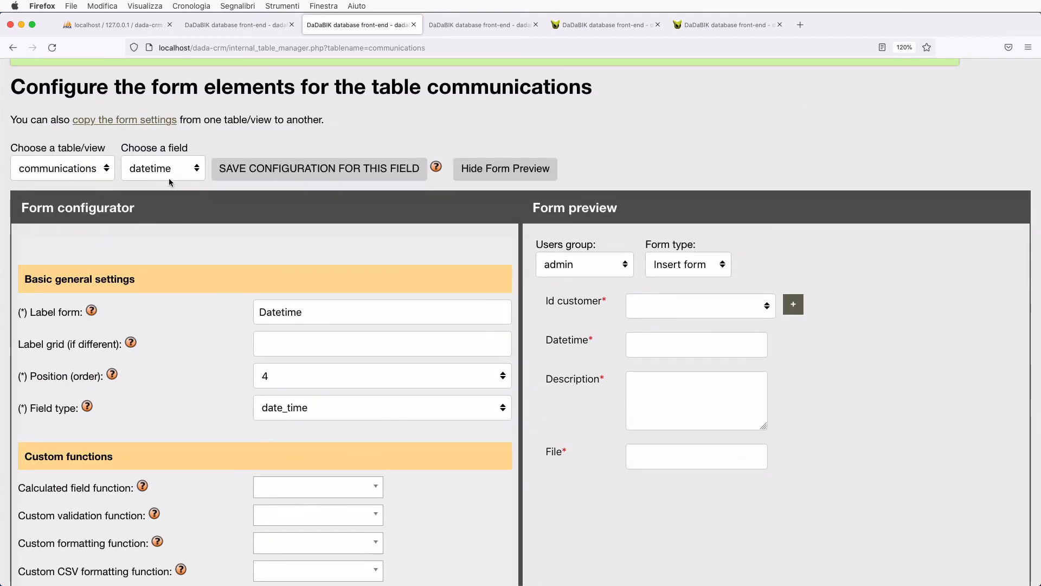
left_click(169, 176)
left_click(173, 181)
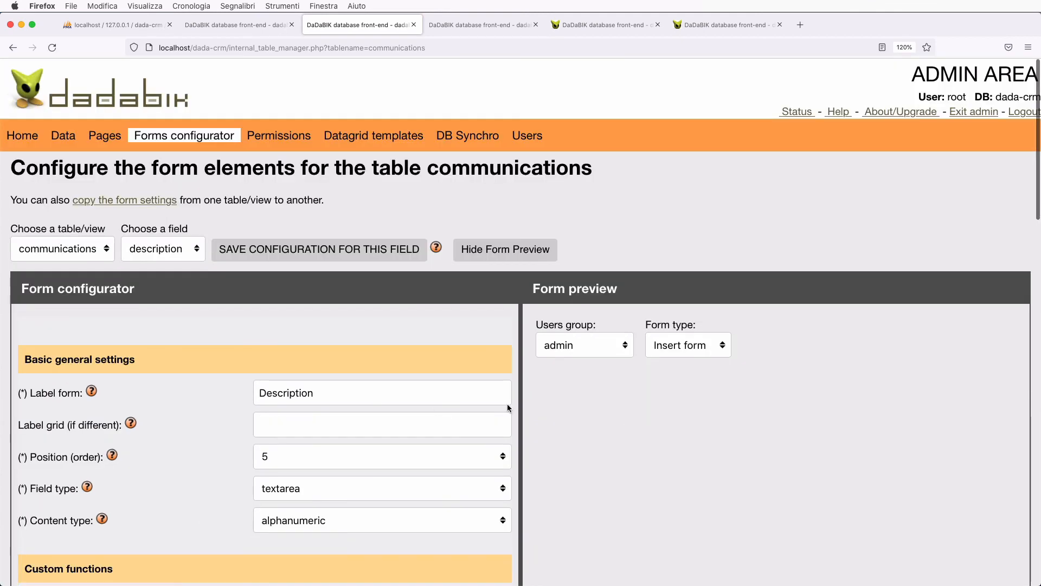
- Enlarge the Description box in the form preview
scroll(321, 450, "down", 3)
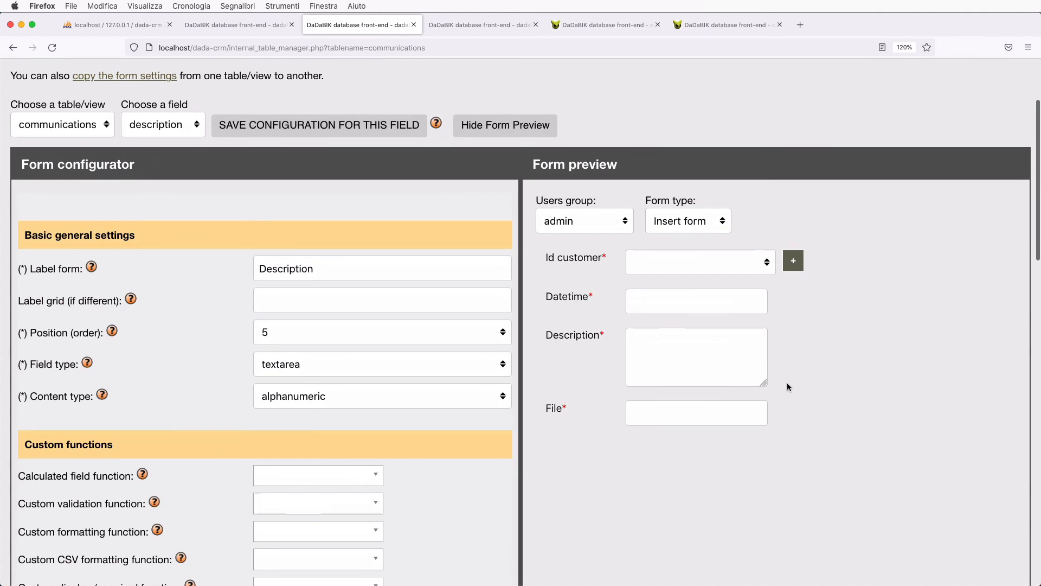
left_click_drag(765, 383, 828, 406)
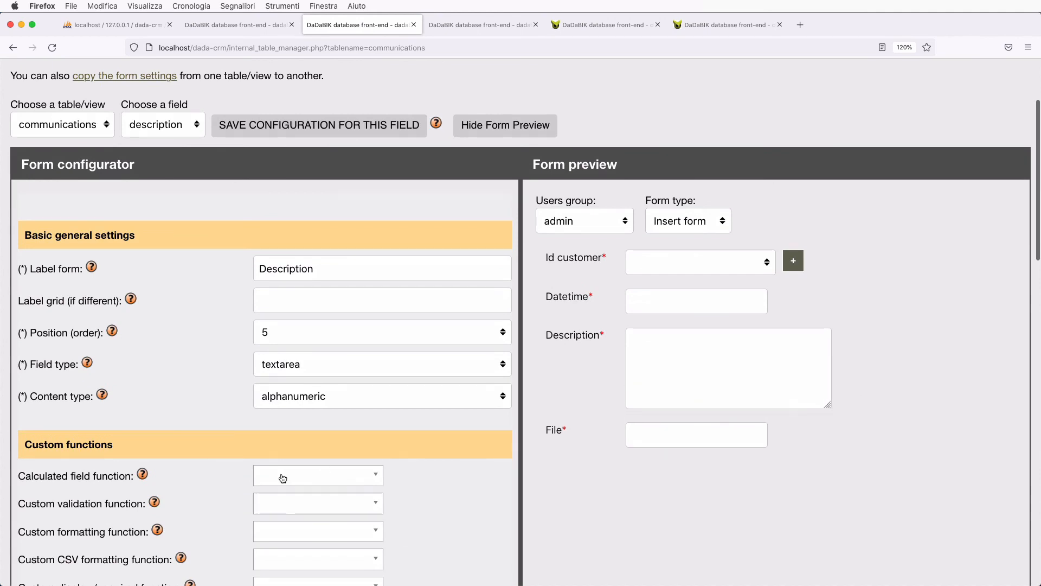
scroll(282, 478, "down", 2)
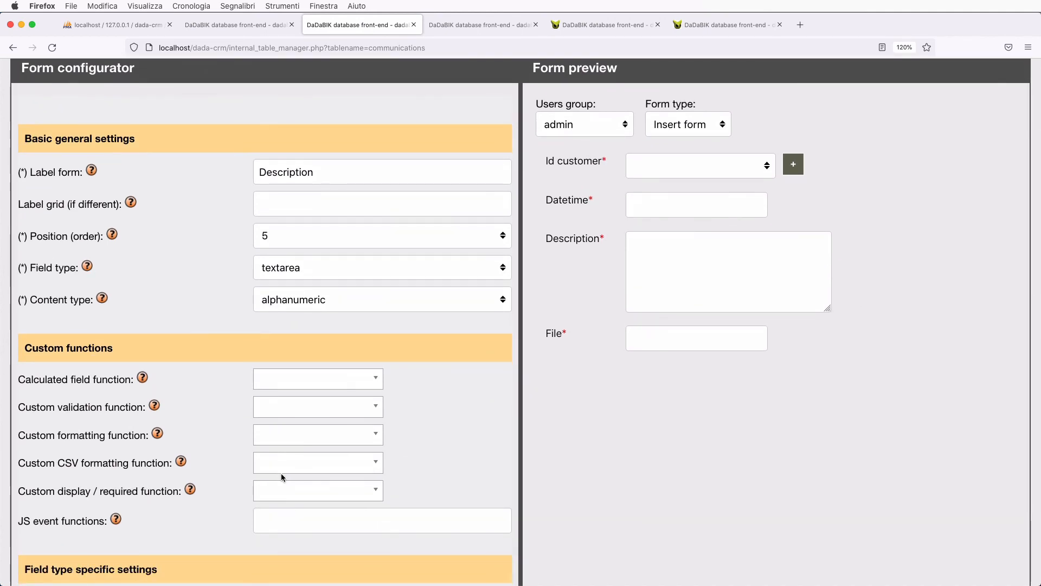
scroll(280, 472, "down", 6)
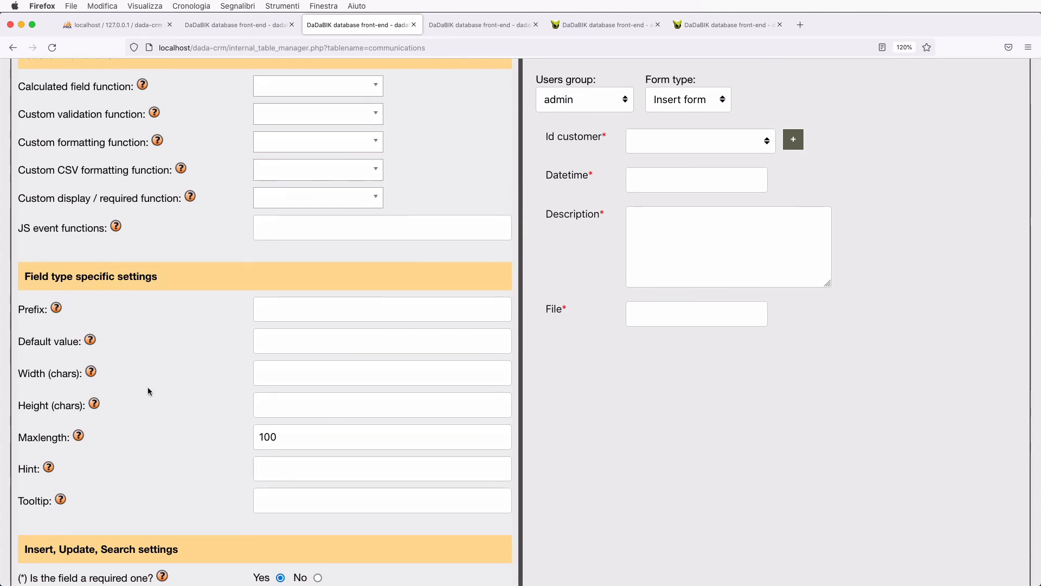
scroll(148, 390, "up", 5)
scroll(148, 391, "down", 8)
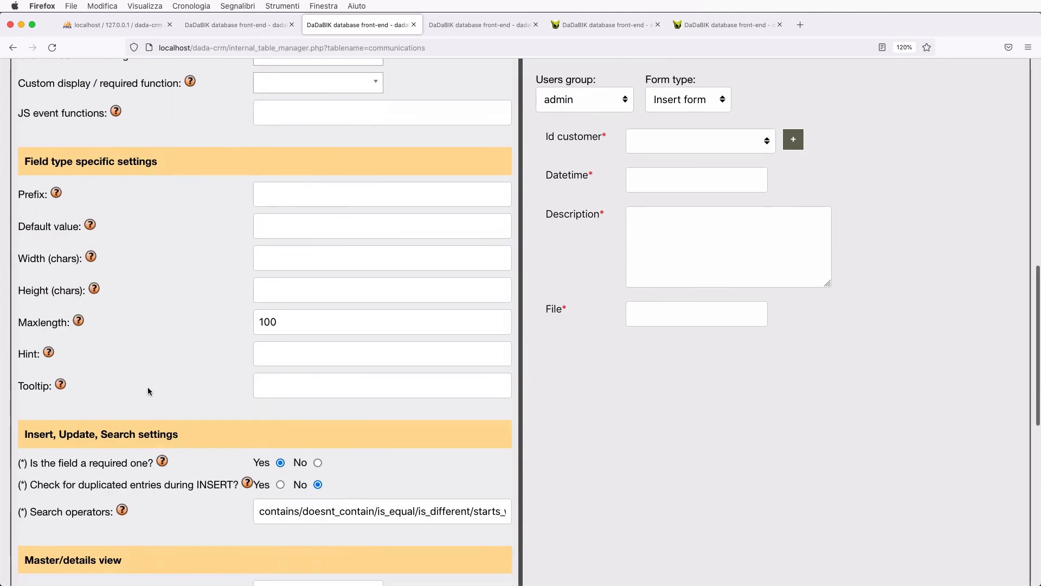
- Change the description field's maxlength from 100 to 500 and save
left_click(266, 302)
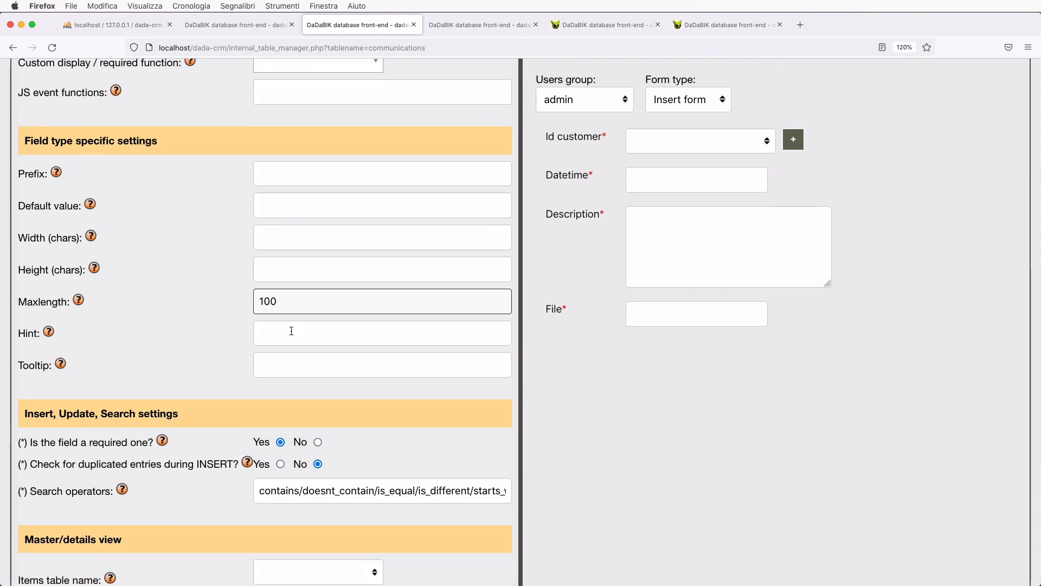
key("BackSpace")
type("5")
key("Return")
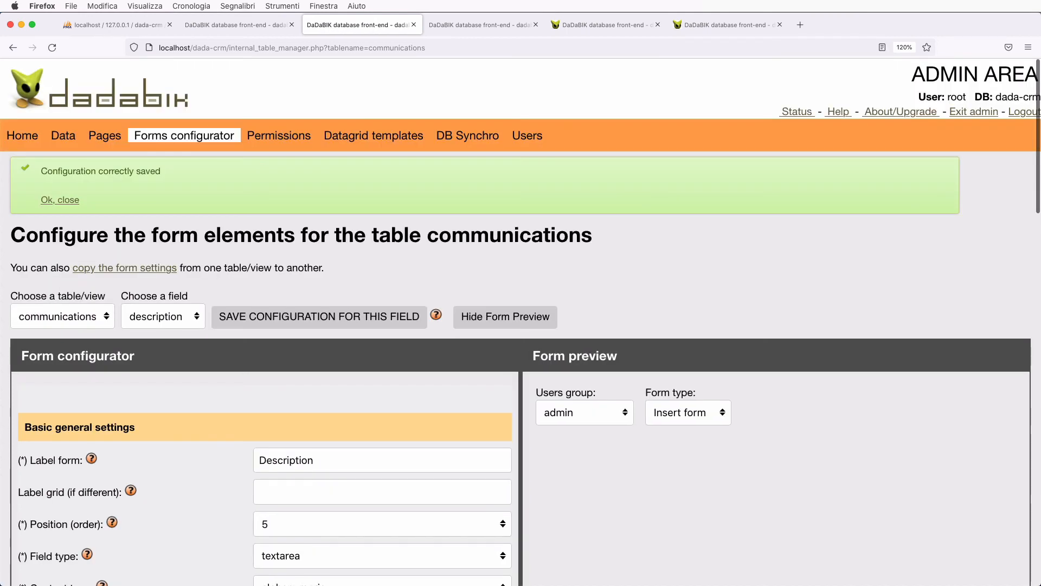
scroll(277, 290, "down", 3)
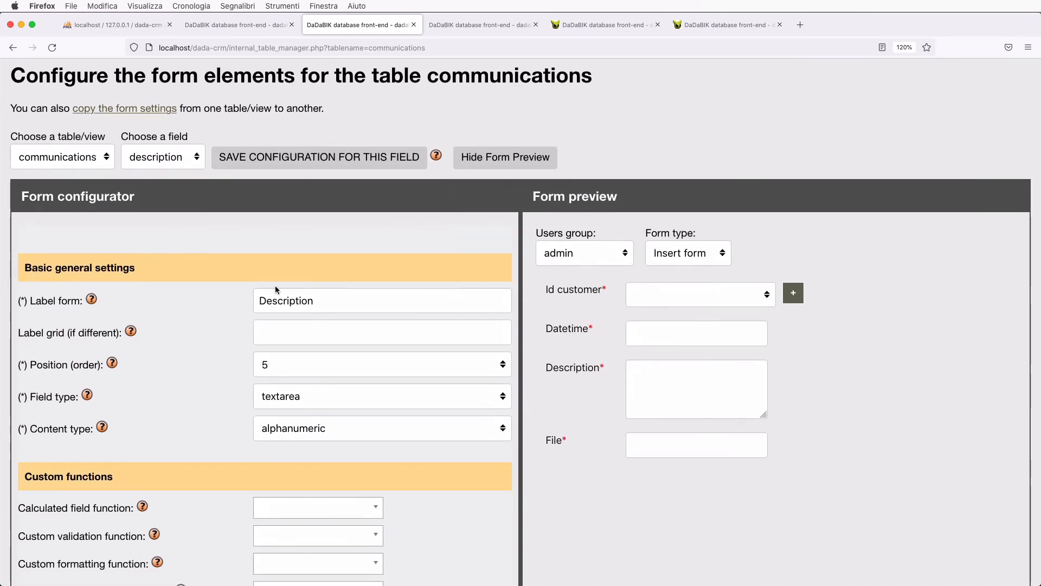
left_click(155, 156)
- Select the file field and set its type to generic_file
left_click(148, 167)
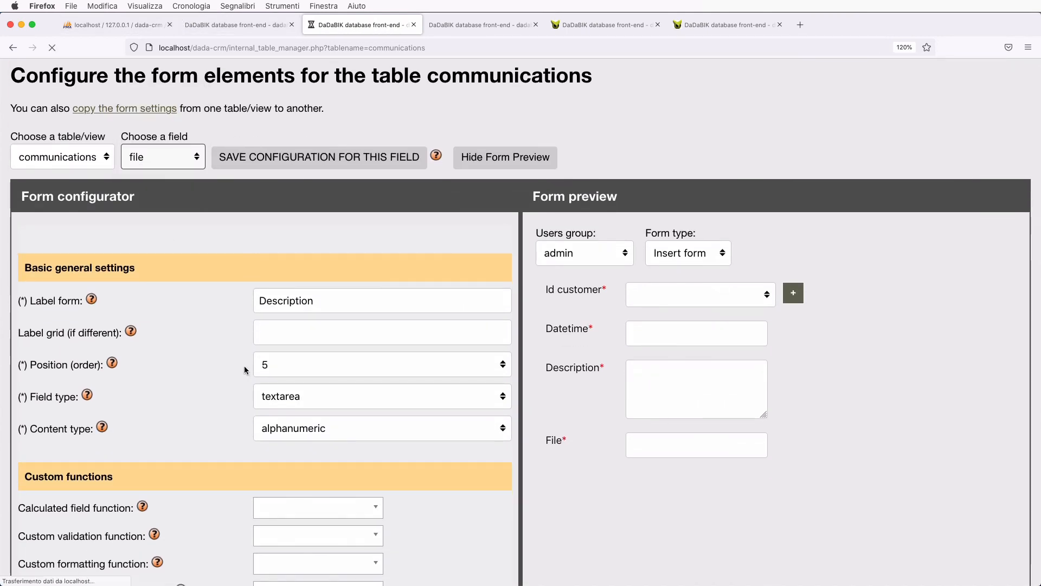
scroll(255, 388, "down", 3)
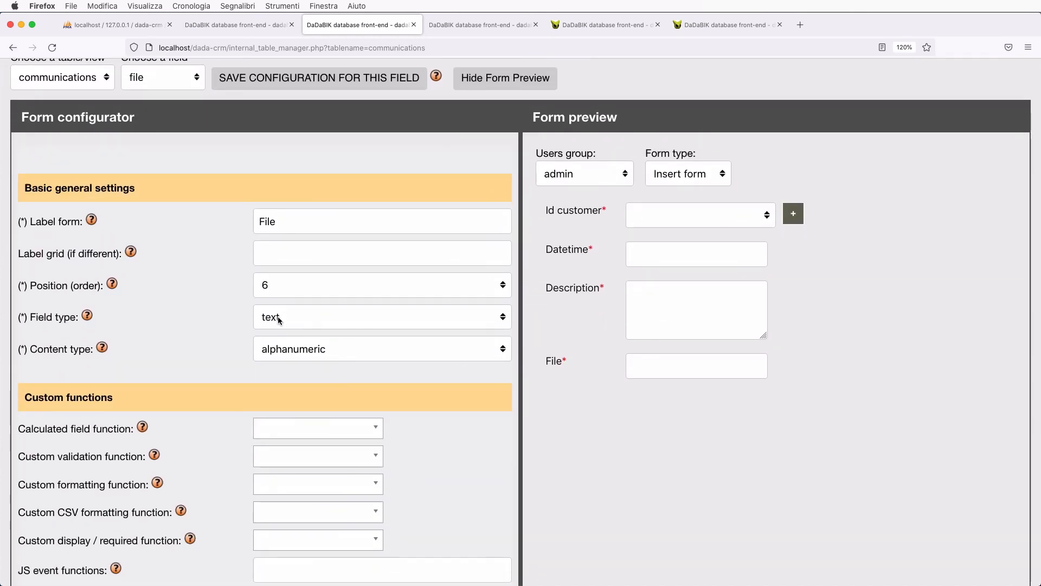
left_click(279, 319)
scroll(365, 457, "down", 1)
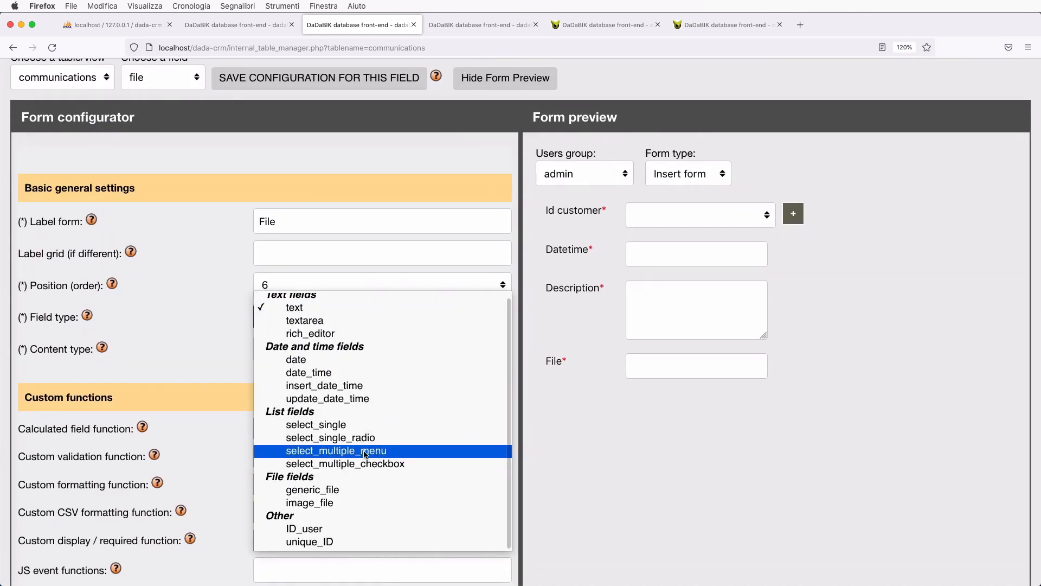
left_click(360, 491)
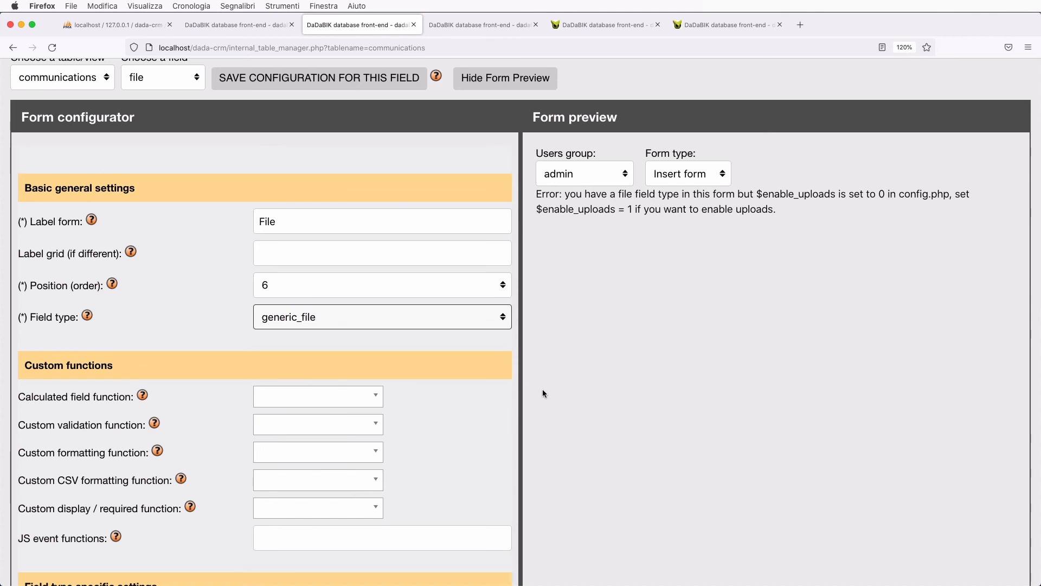
- Select and copy $enable_uploads from the preview's uploads-disabled error
double_click(788, 196)
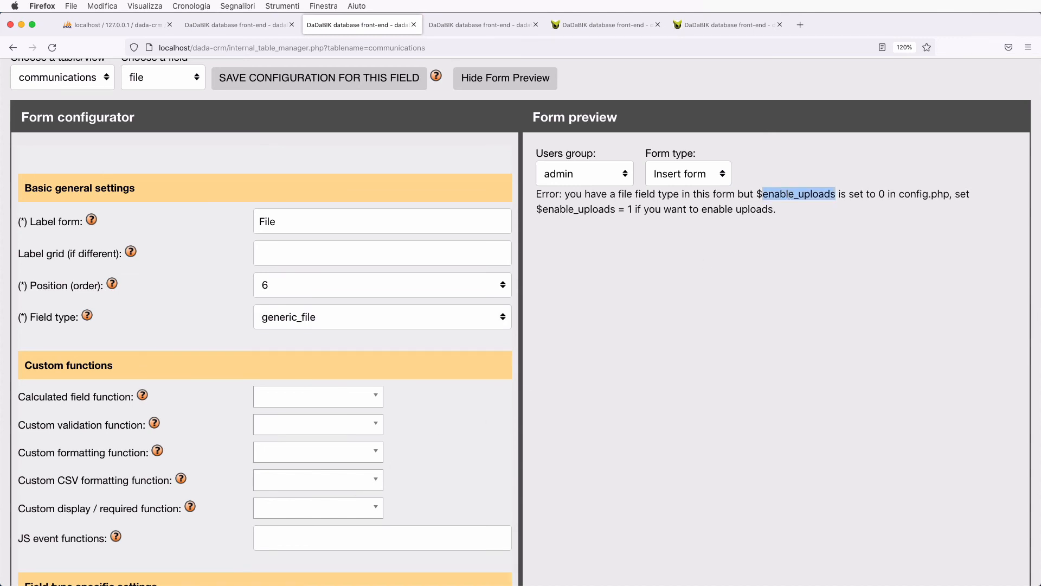
left_click(783, 188)
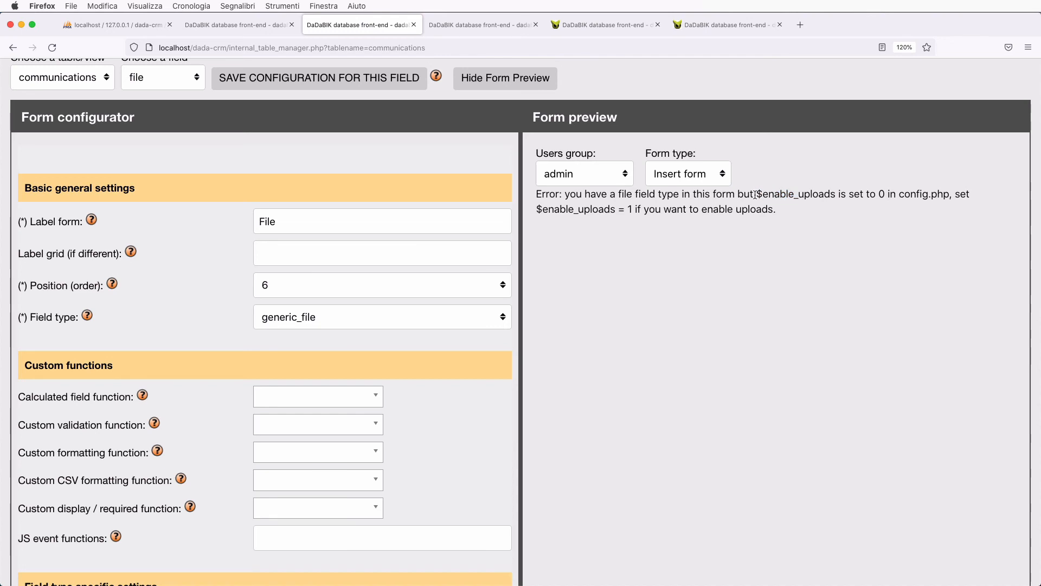
left_click_drag(757, 195, 831, 197)
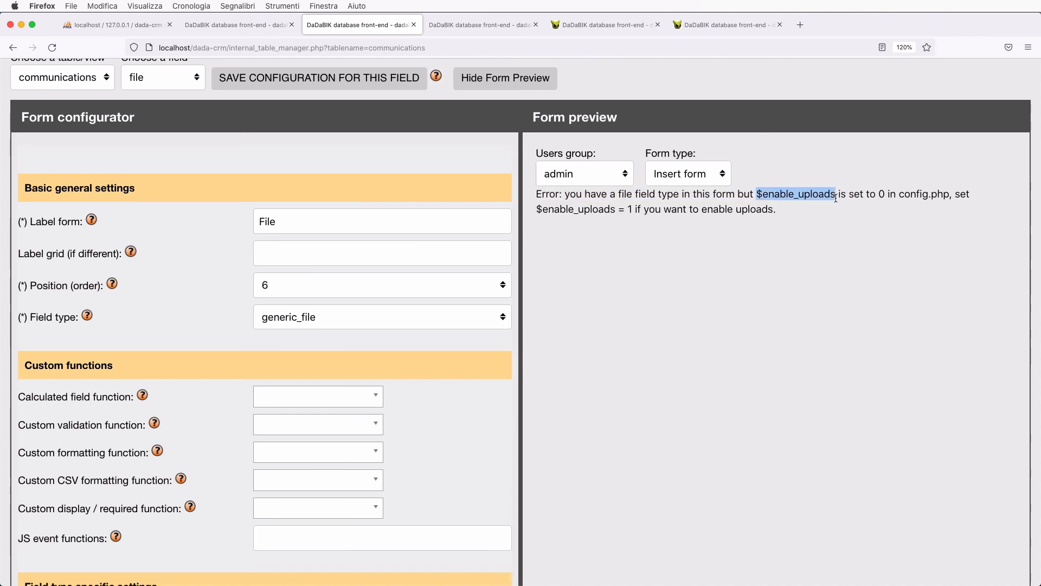
left_click(788, 236)
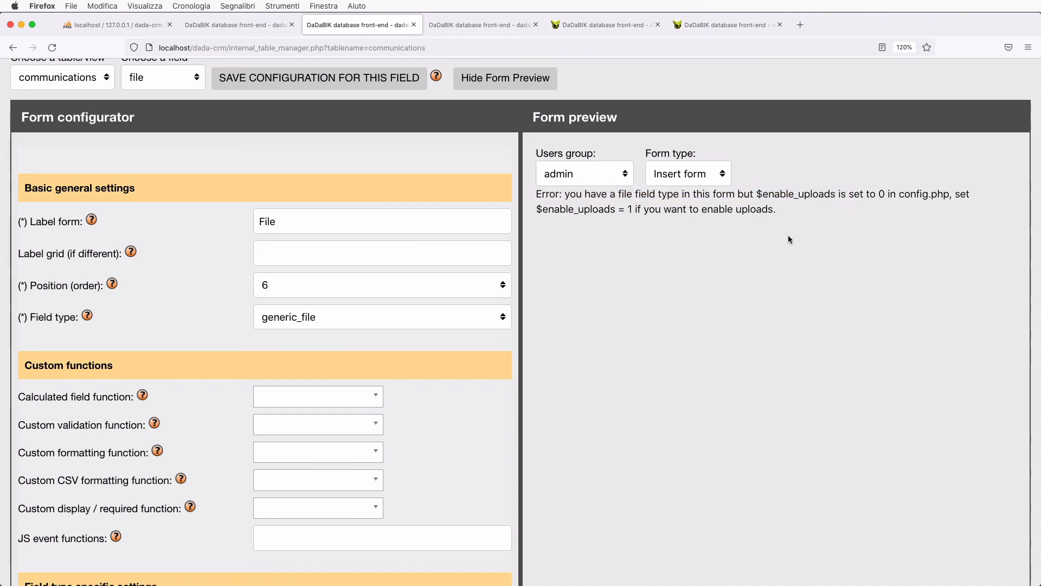
- Add '$enable_uploads = 1;' to line 25 of config_custom.php in BBEdit and save
key("super+Tab")
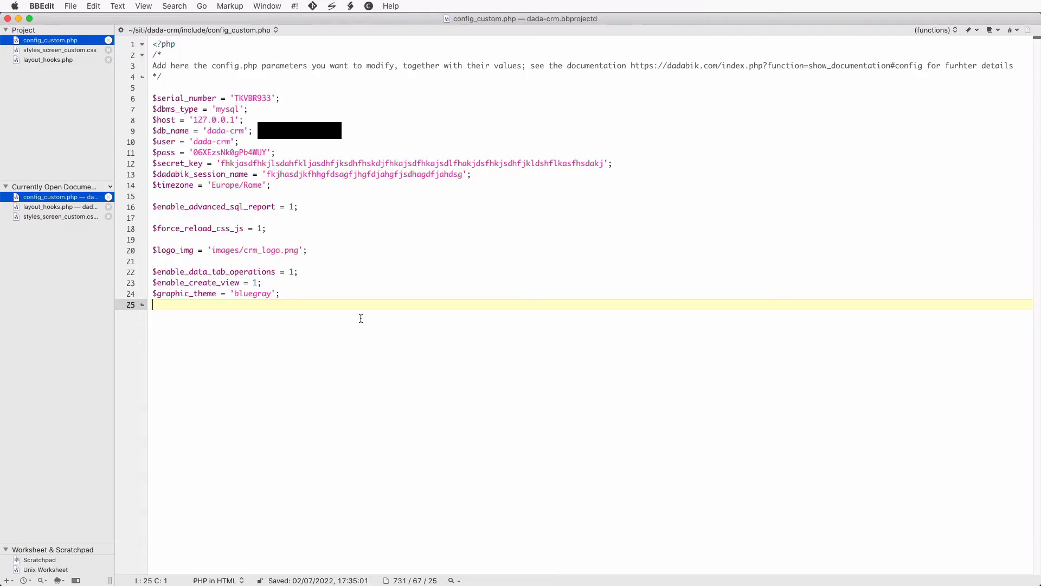
type("$")
type("$enable_uploads")
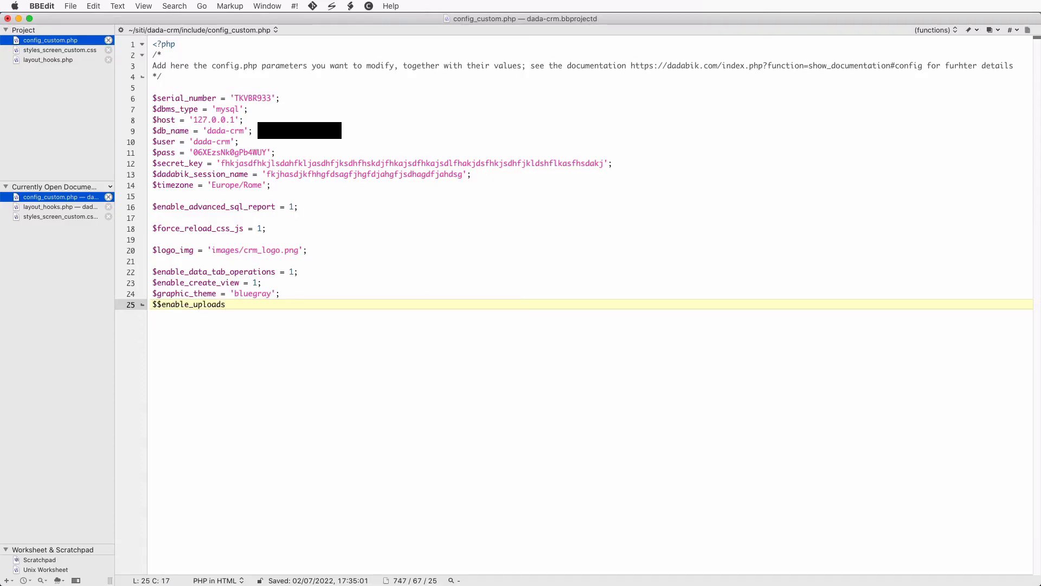
type("= 1;")
key("Left")
key("Left")
key("Left")
key("Left")
key("Left")
key("Left")
key("Left")
key("Left")
key("Left")
key("Left")
key("Left")
key("Left")
key("Left")
key("Left")
key("Left")
key("BackSpace")
key("super+s")
key("super+Tab")
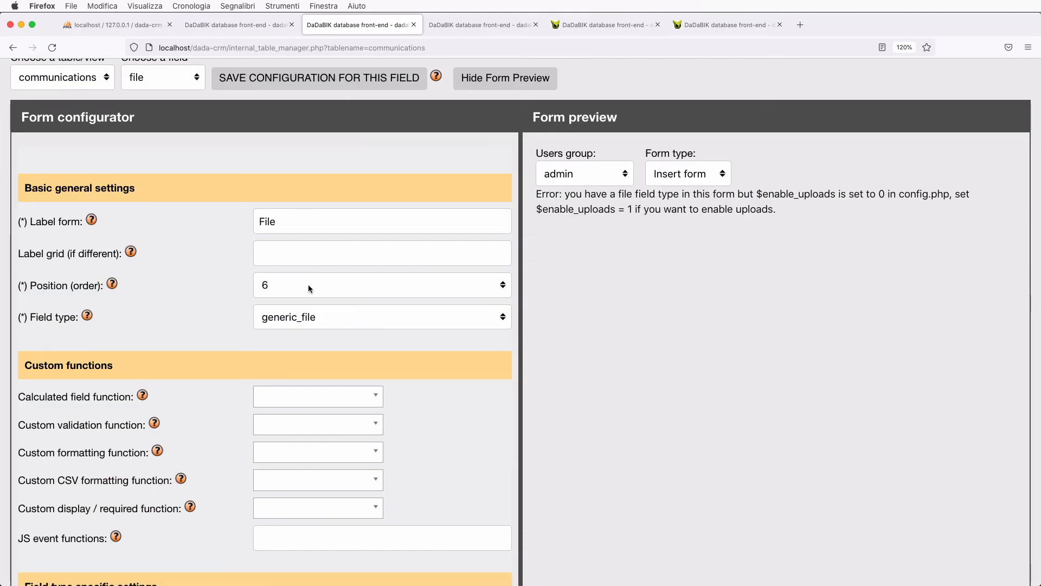
- Save the file field configuration and open a new communications insert form in the CRM
scroll(325, 303, "up", 3)
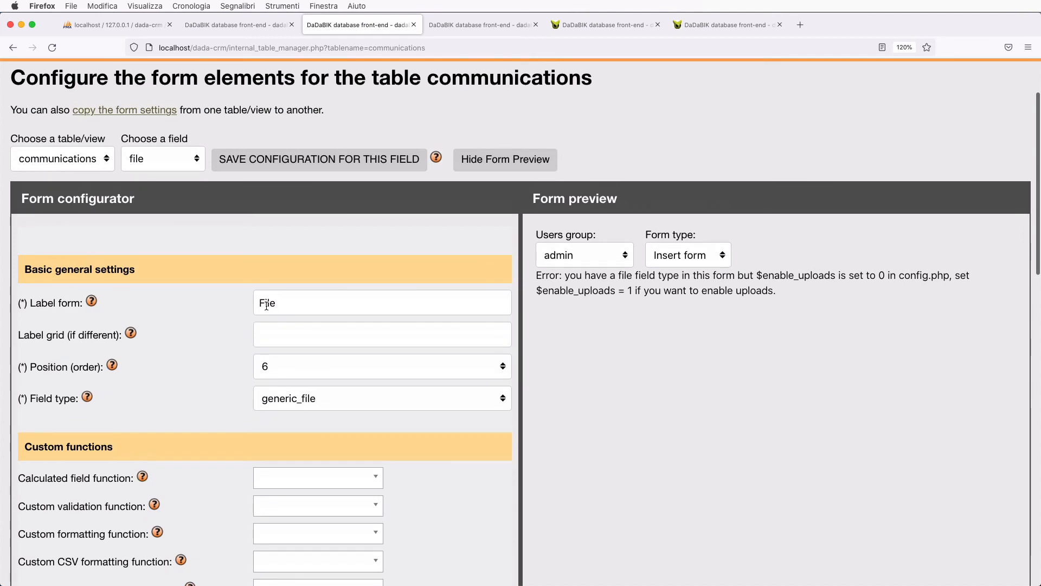
left_click(264, 163)
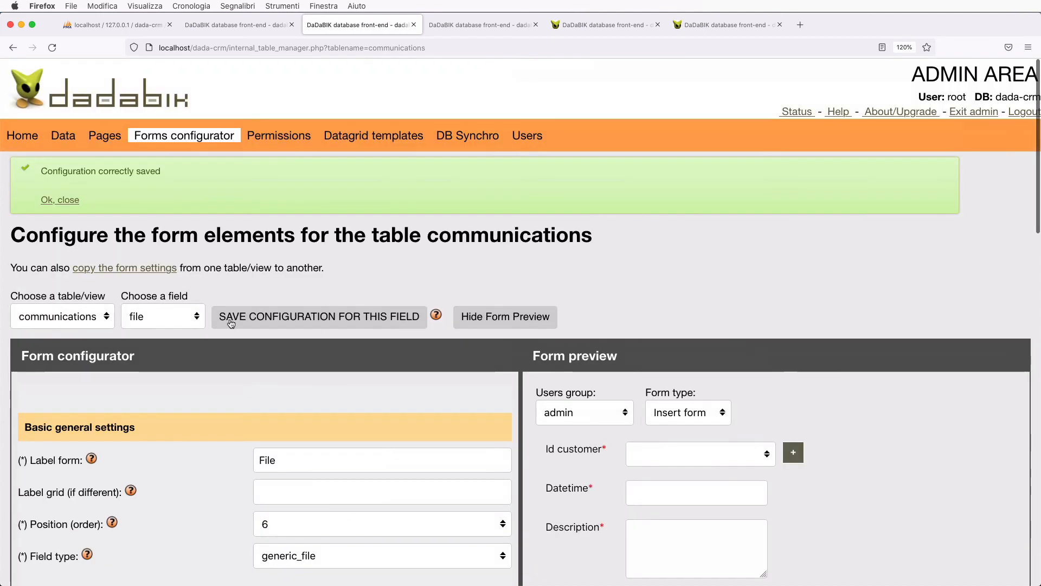
left_click(252, 26)
left_click(32, 324)
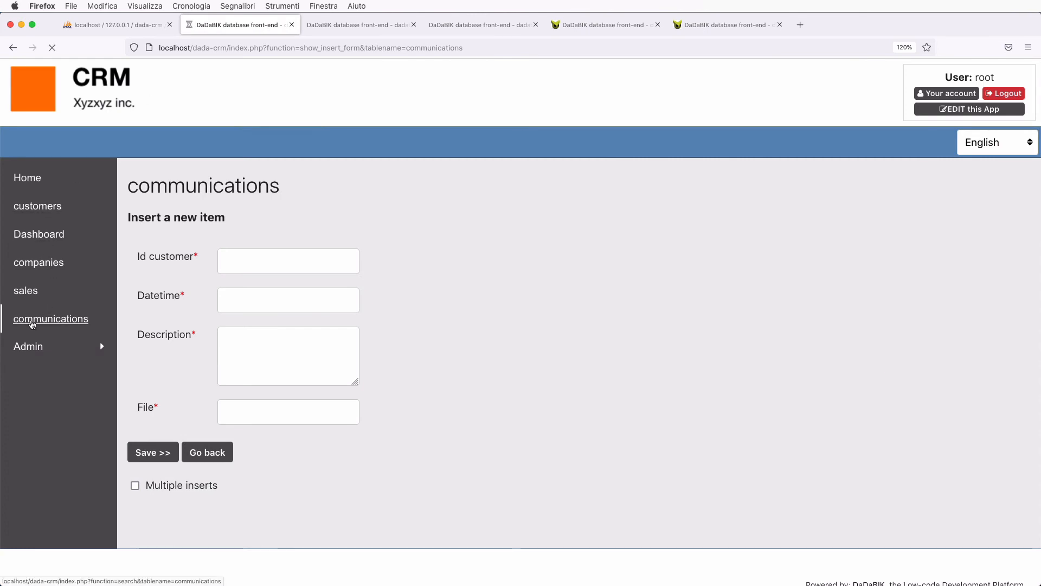
left_click(178, 358)
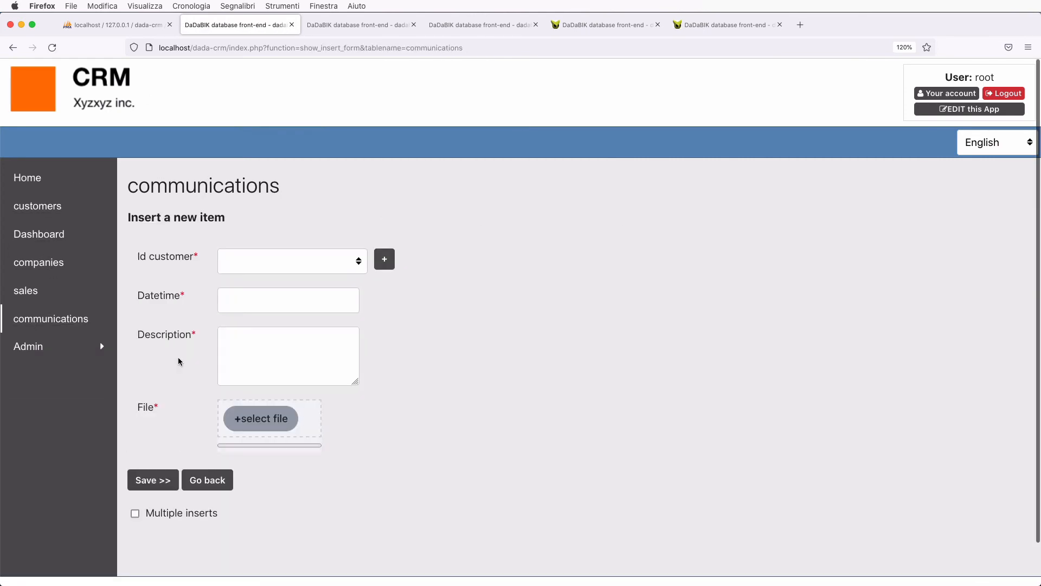
- Try the customer list and date picker, typing 'fsdfsdfsa' into Description
scroll(351, 359, "down", 2)
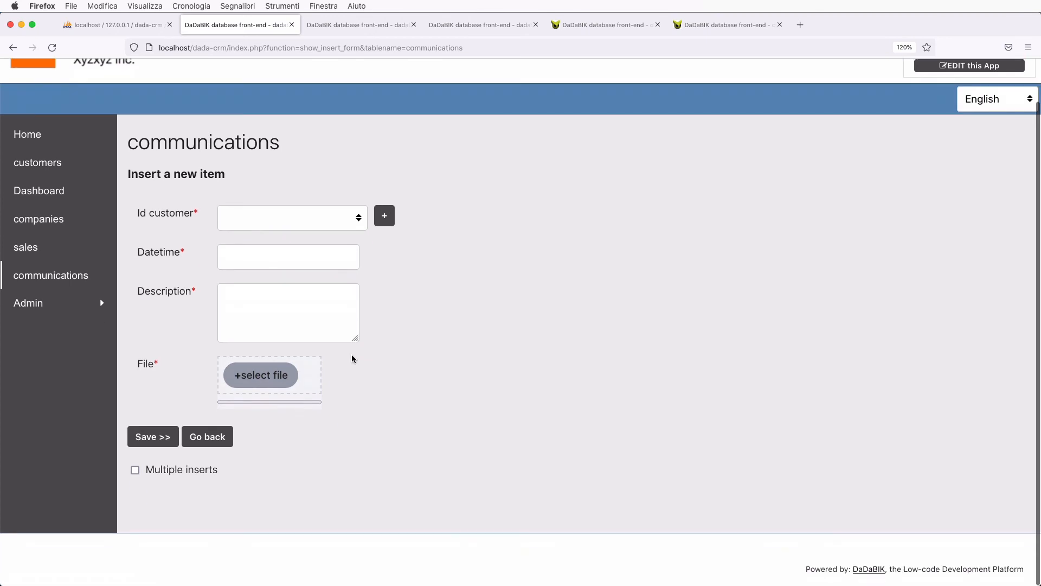
left_click(302, 222)
left_click(504, 279)
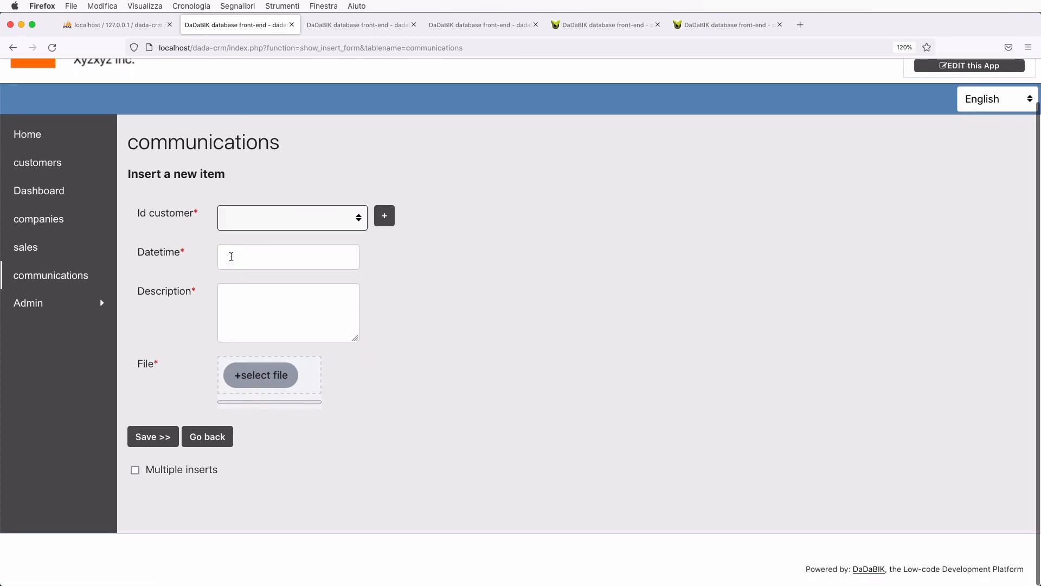
left_click(231, 256)
key("Tab")
type("fsdfsdfsa")
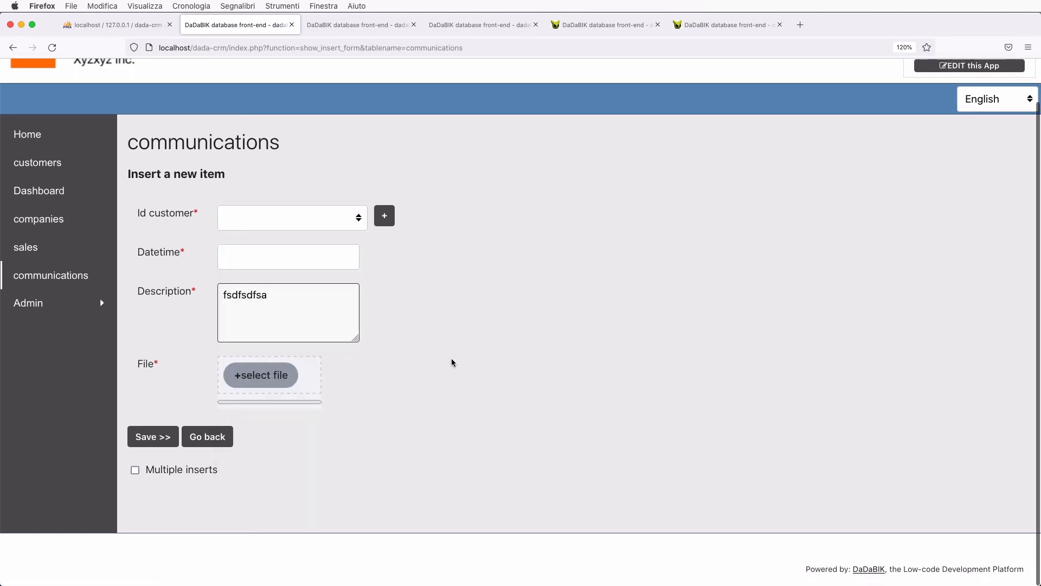
left_click(453, 362)
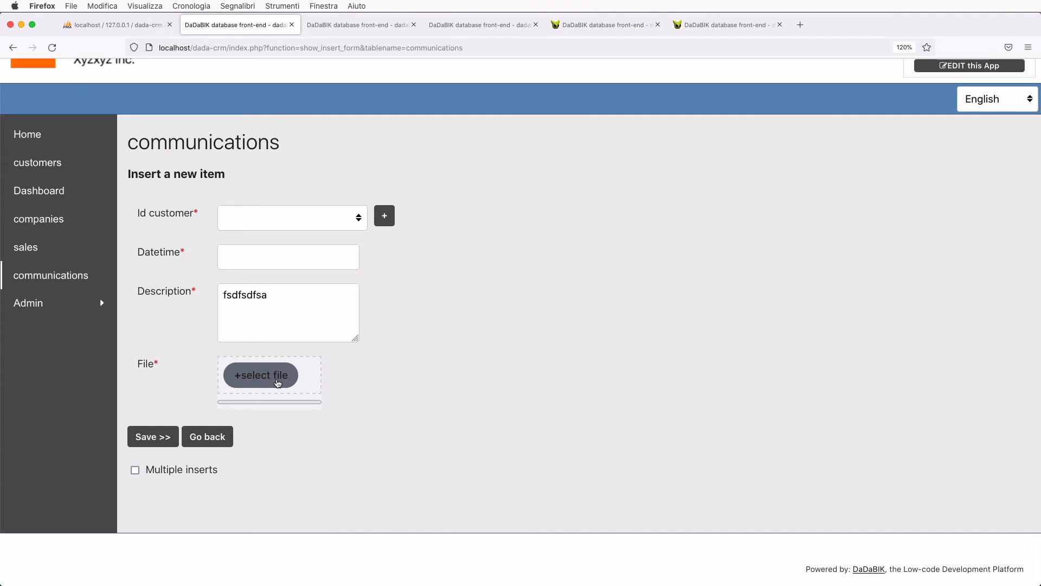
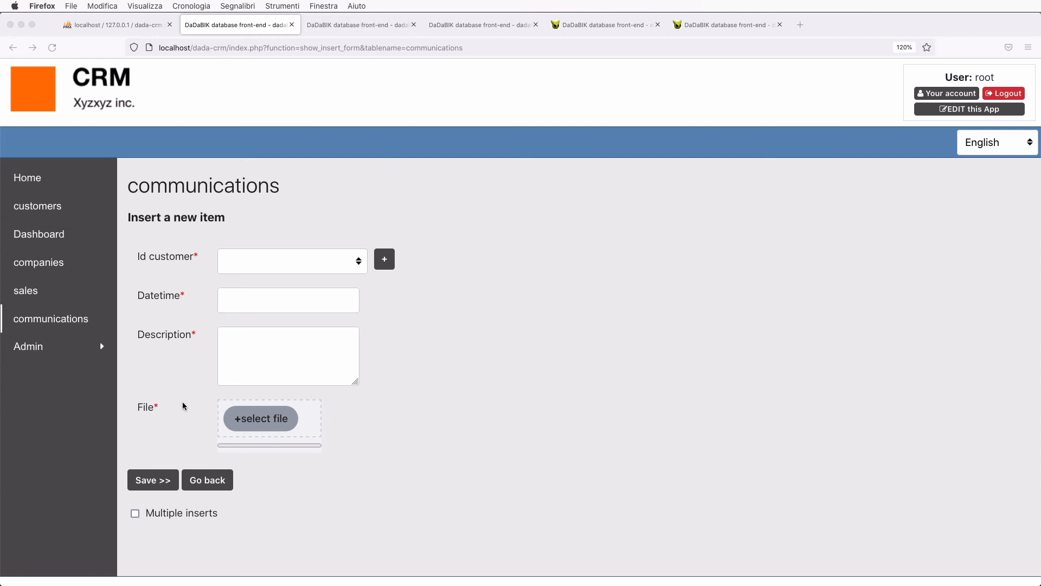
- Set communications.file's 'Is the field a required one?' to No and save the field configuration
left_click(348, 27)
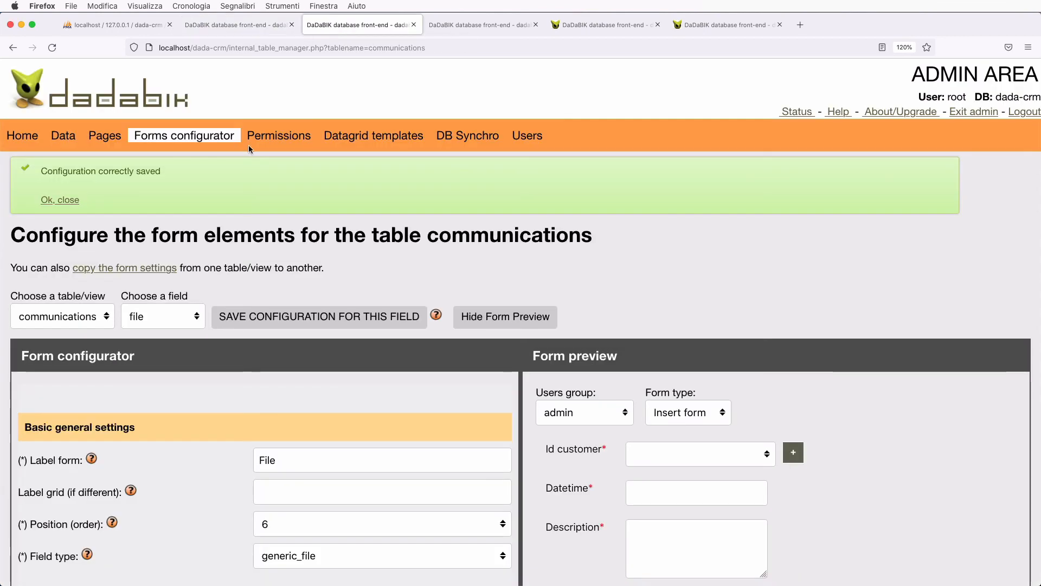
scroll(179, 326, "down", 3)
scroll(226, 422, "down", 15)
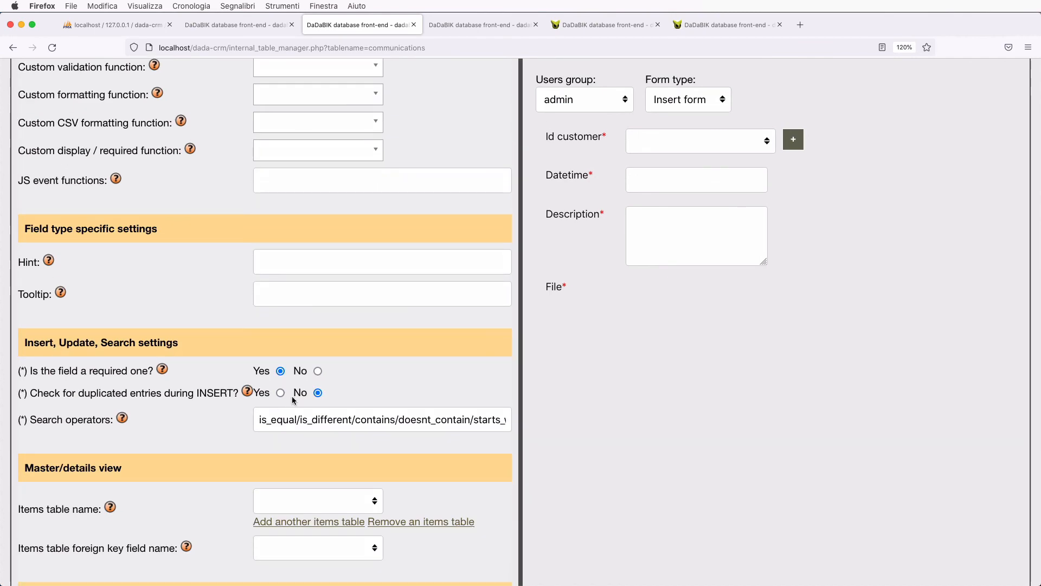
left_click(318, 371)
scroll(318, 372, "up", 20)
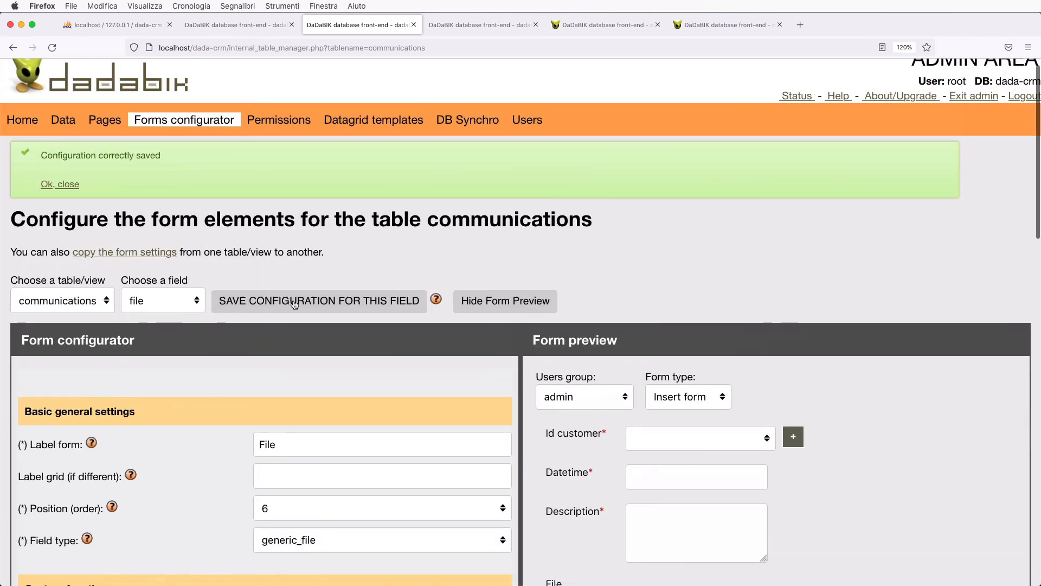
key("super+r")
- Reload the CRM communications insert form to see File no longer required
left_click(259, 30)
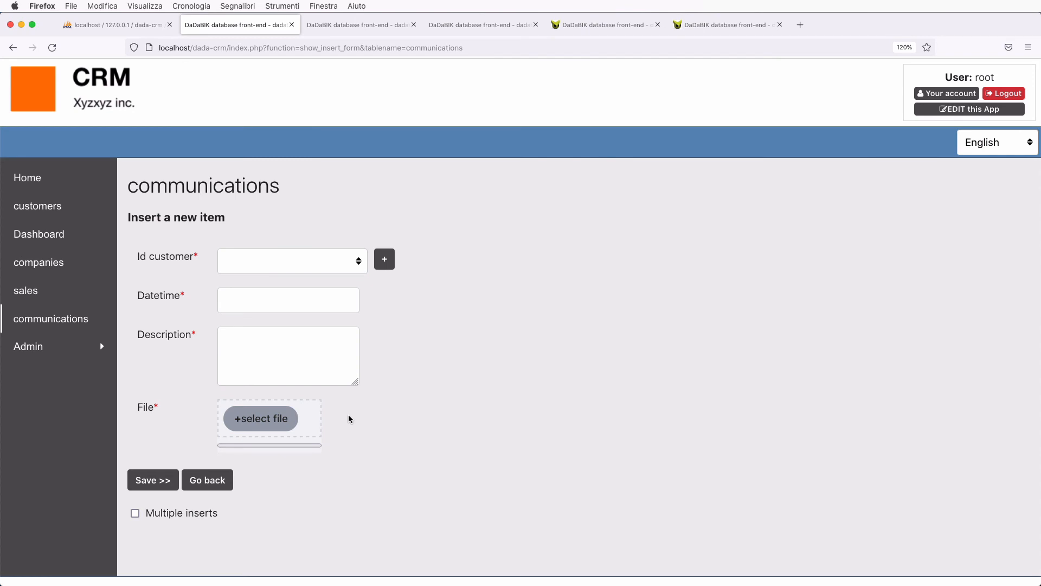
key("super+r")
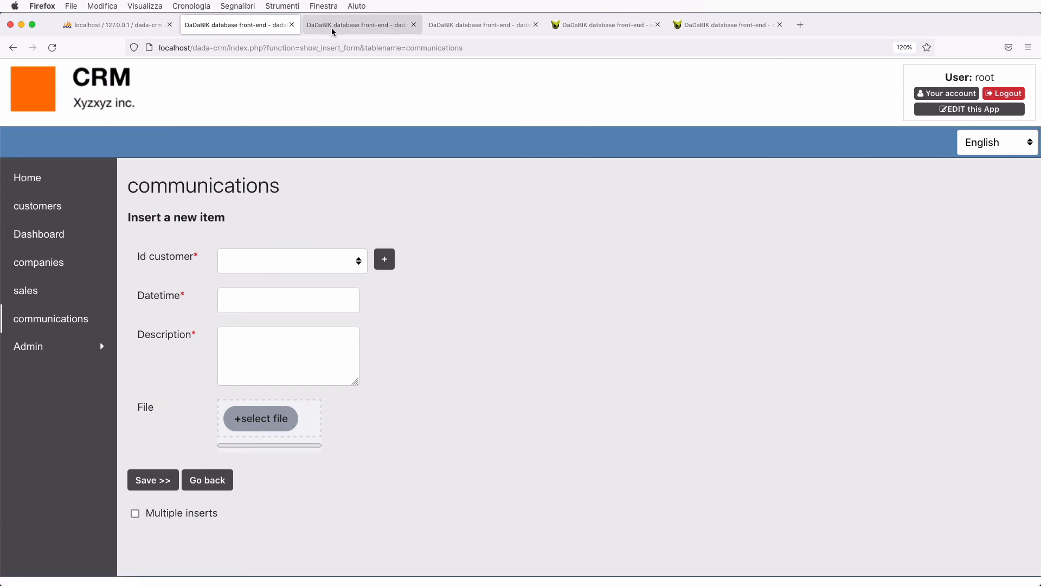
left_click(331, 27)
- Select table communications and field id_customer in the Forms configurator
left_click(85, 320)
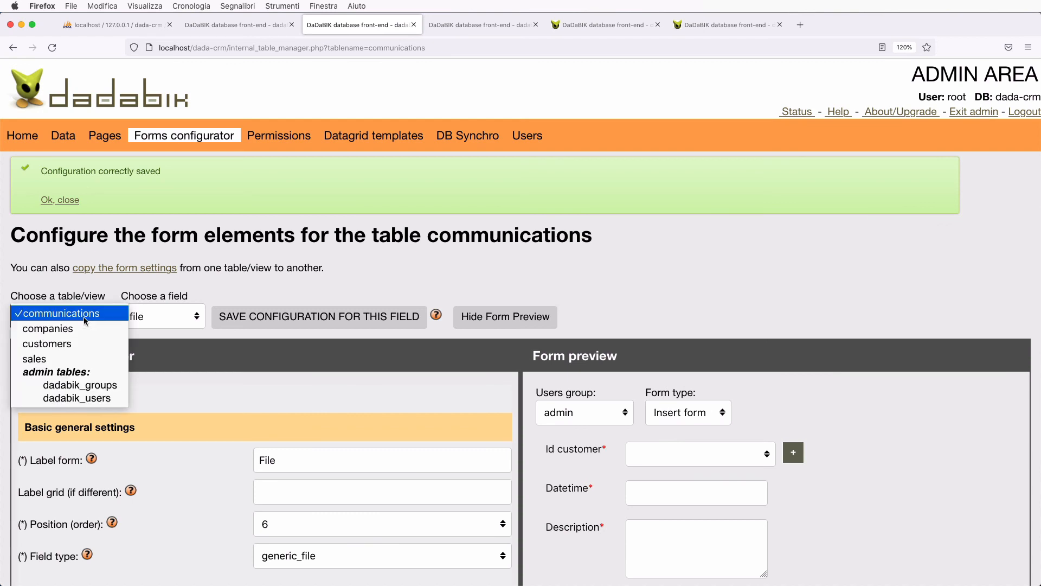
left_click(85, 319)
left_click(162, 316)
left_click(162, 249)
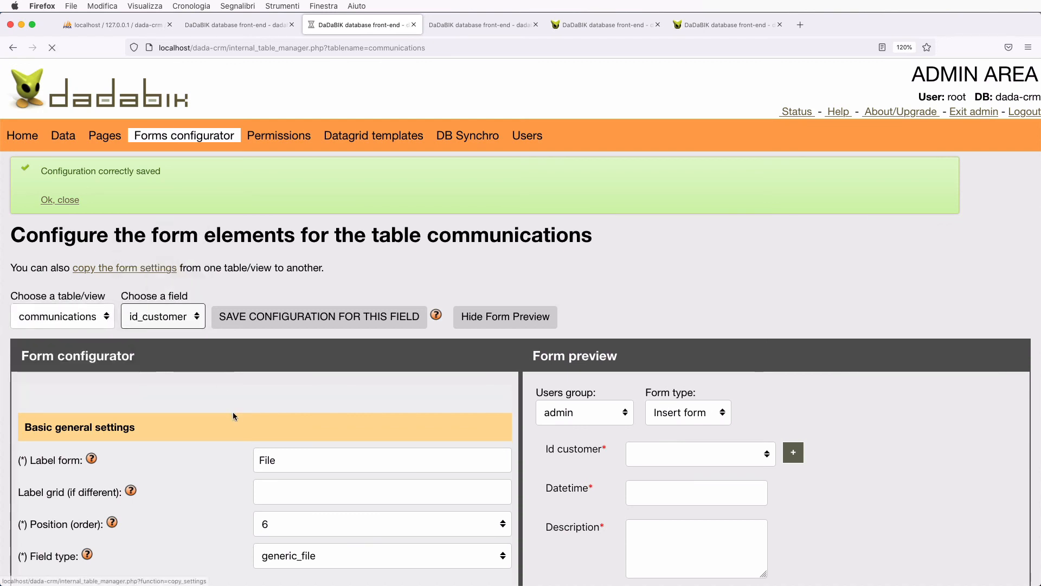
scroll(234, 416, "down", 3)
- Change the id_customer label to 'Customer', save, and reload the insert form
left_click(276, 270)
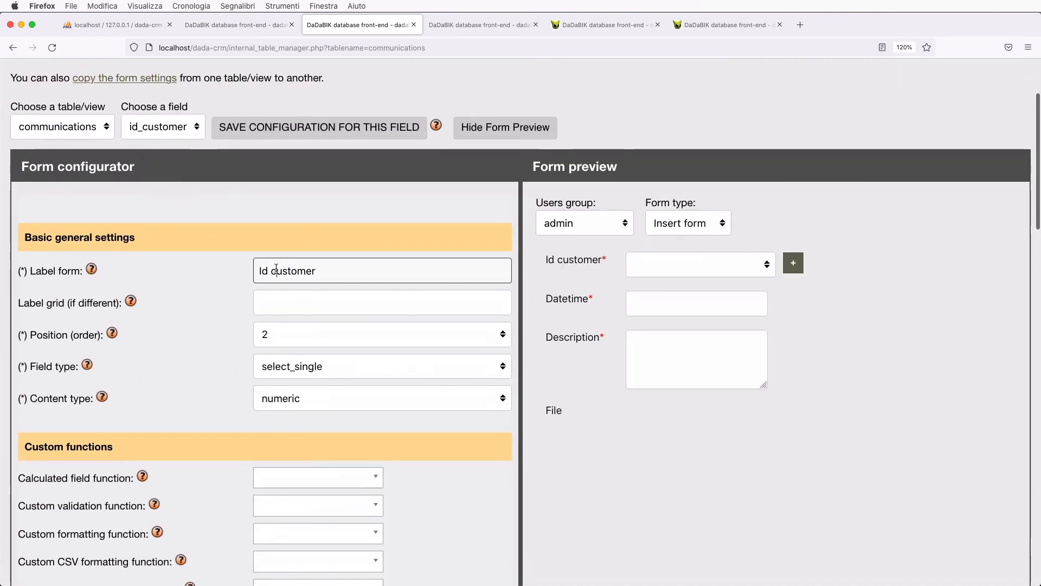
key("BackSpace")
key("BackSpace")
key("BackSpace")
key("BackSpace")
type("C")
key("Return")
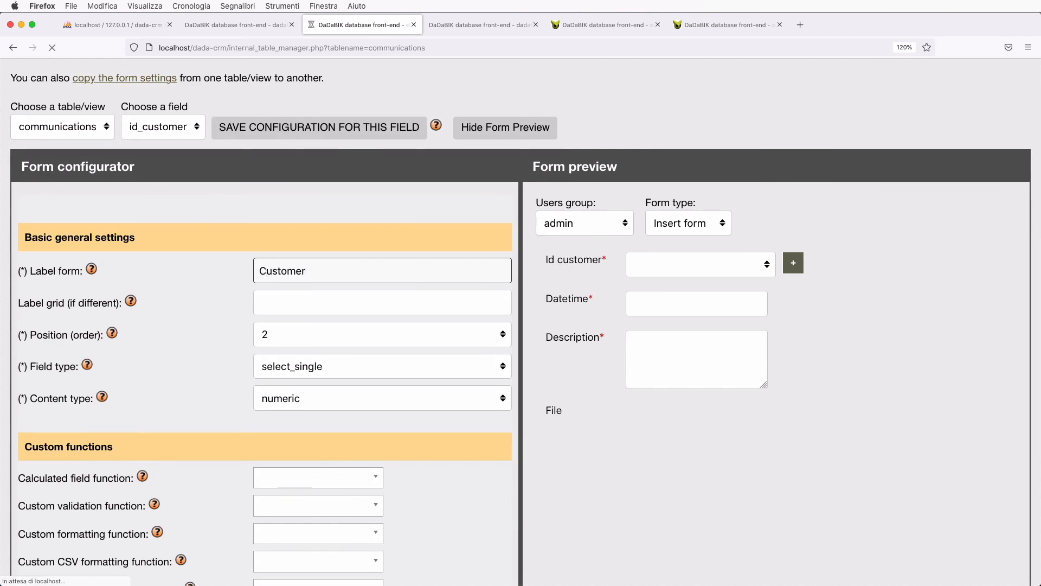
left_click(258, 25)
key("super+r")
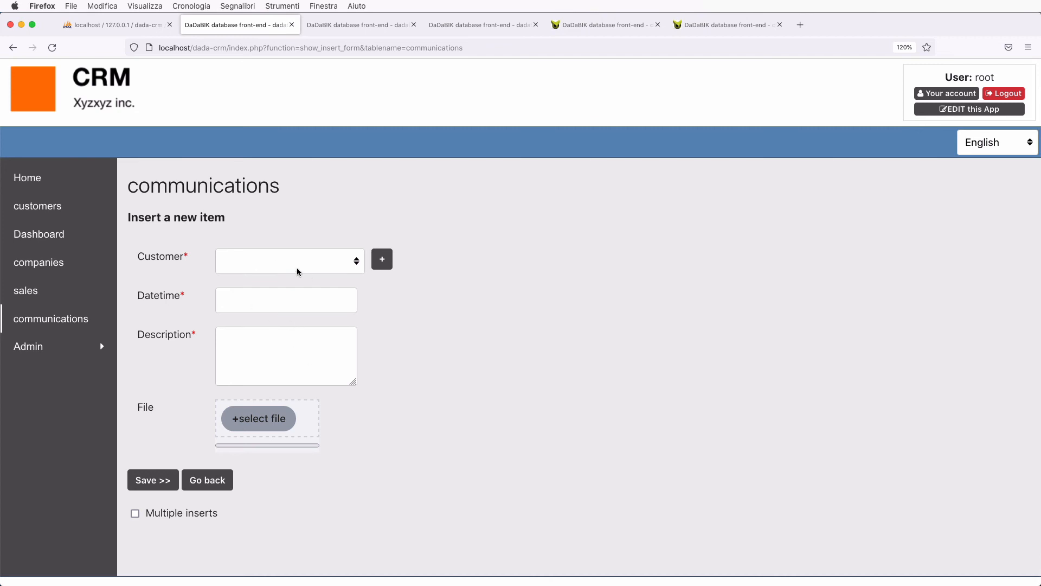
- Choose a customer and set the Datetime to July 3, 2022
left_click(250, 262)
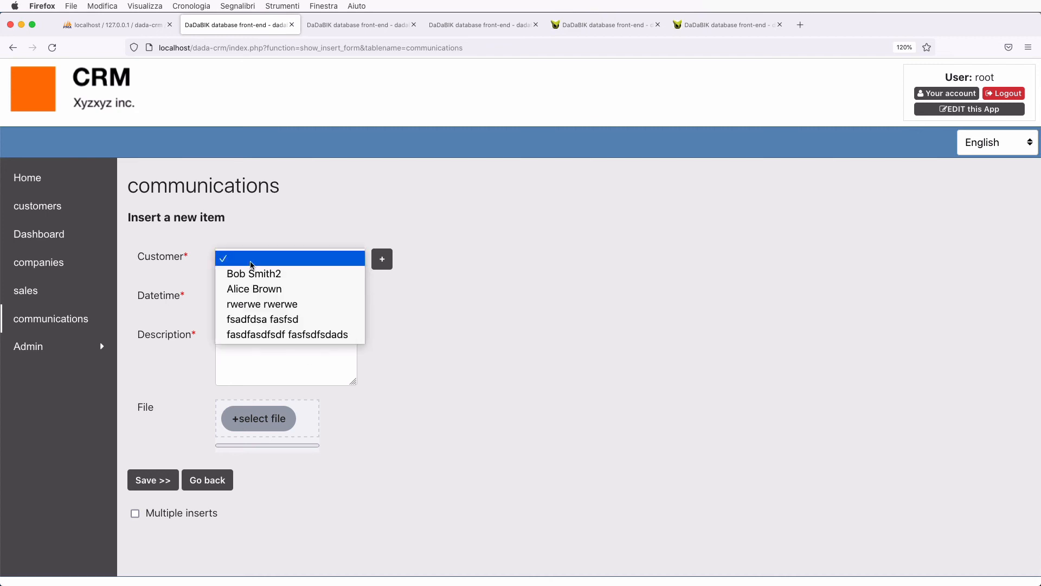
left_click(274, 296)
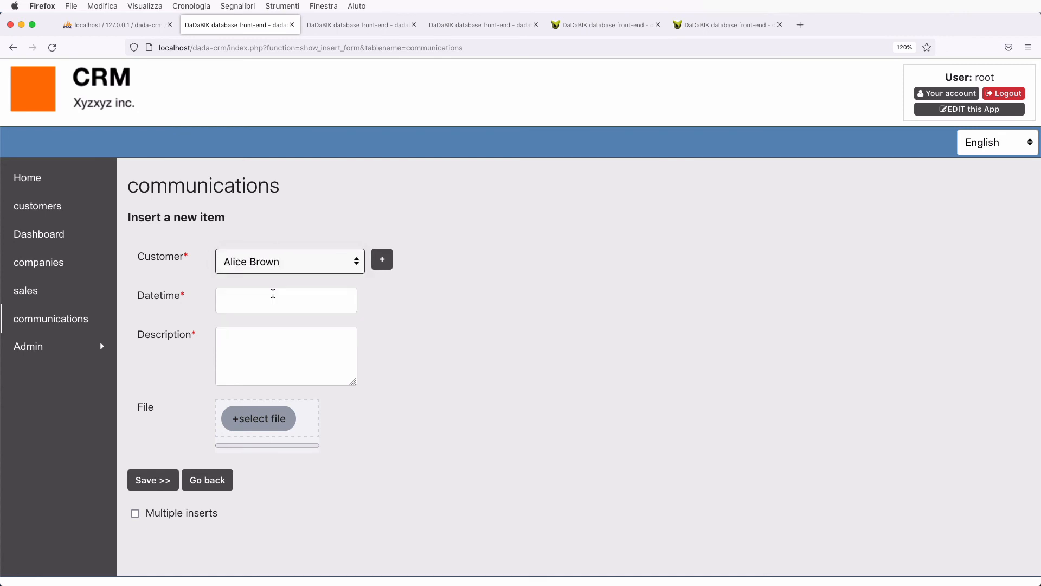
left_click(243, 301)
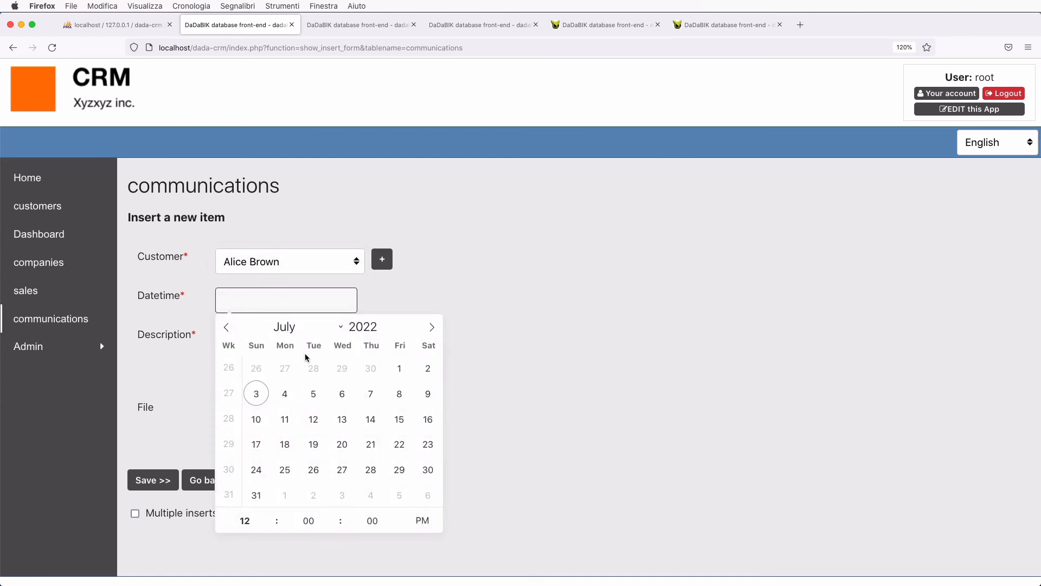
left_click(254, 398)
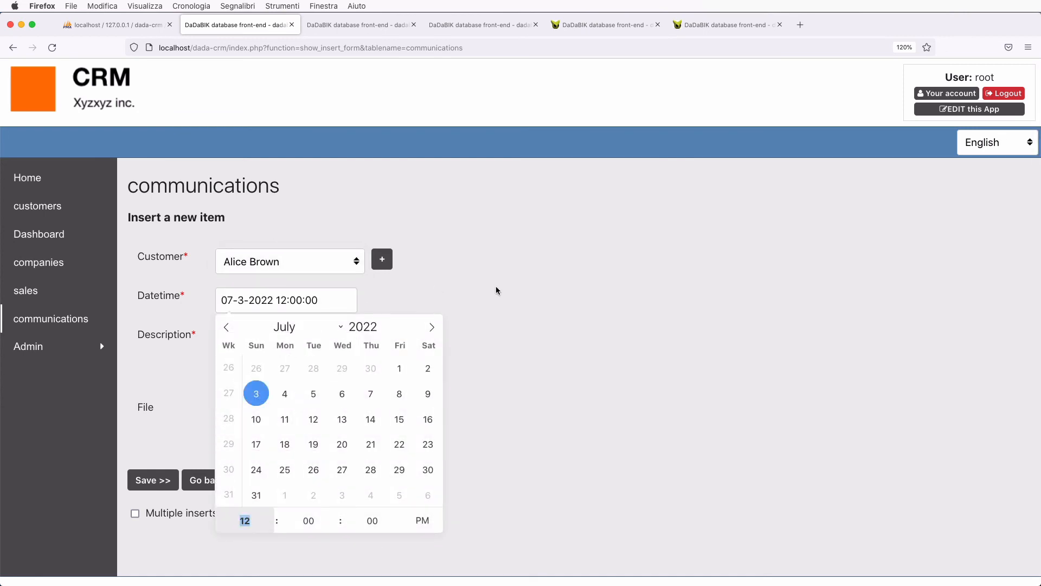
left_click(480, 323)
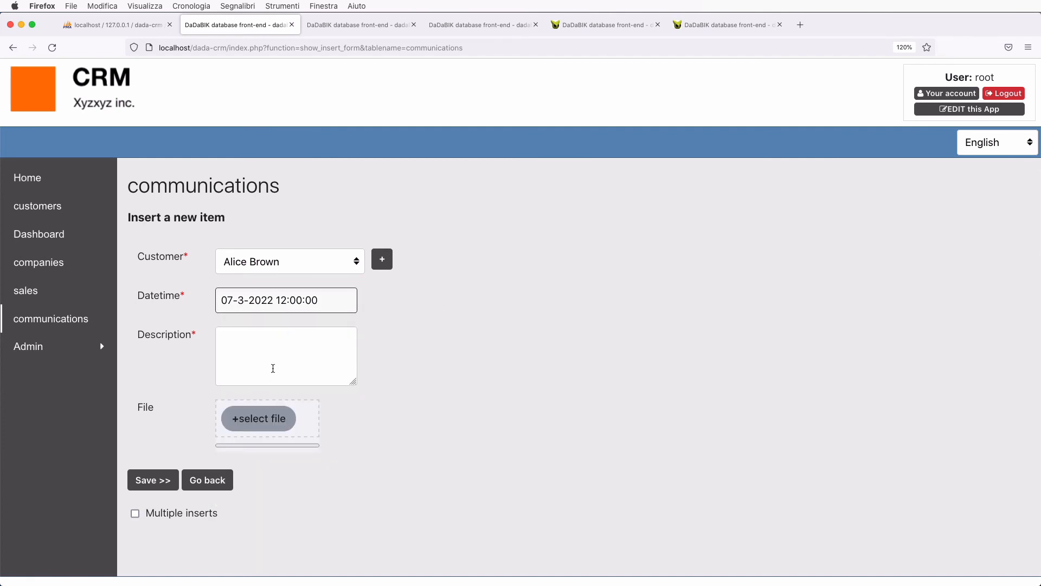
- Enter the description 'test test test we talked.' and save, which fails with a query error
left_click(284, 359)
type("test te")
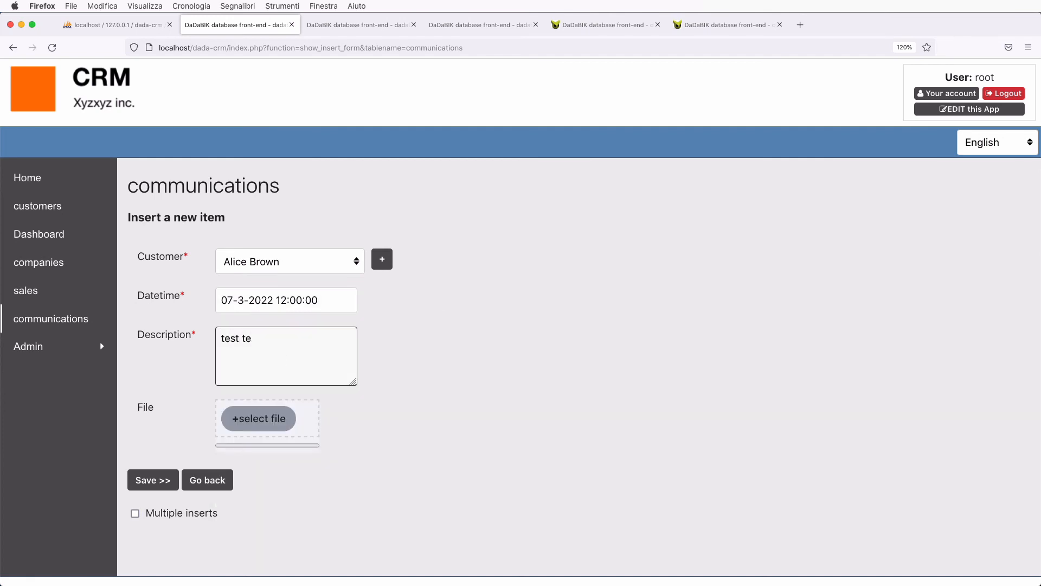
type("st test we talked.")
left_click(166, 480)
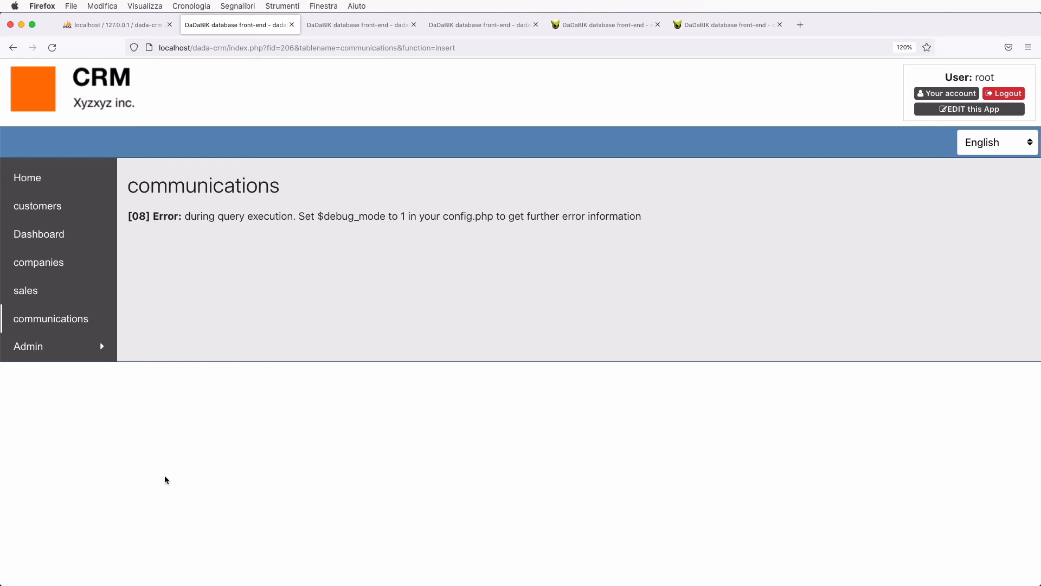
key("ctrl+Tab")
- Set the file column's Nullable to Yes under Data, save the changes, and reload the insert page
left_click(68, 138)
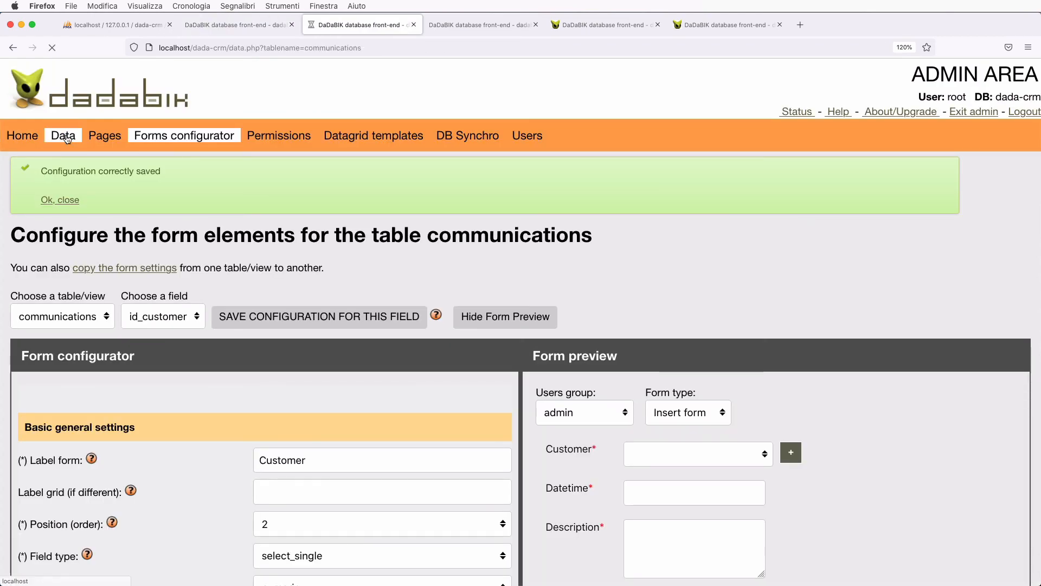
scroll(125, 379, "down", 4)
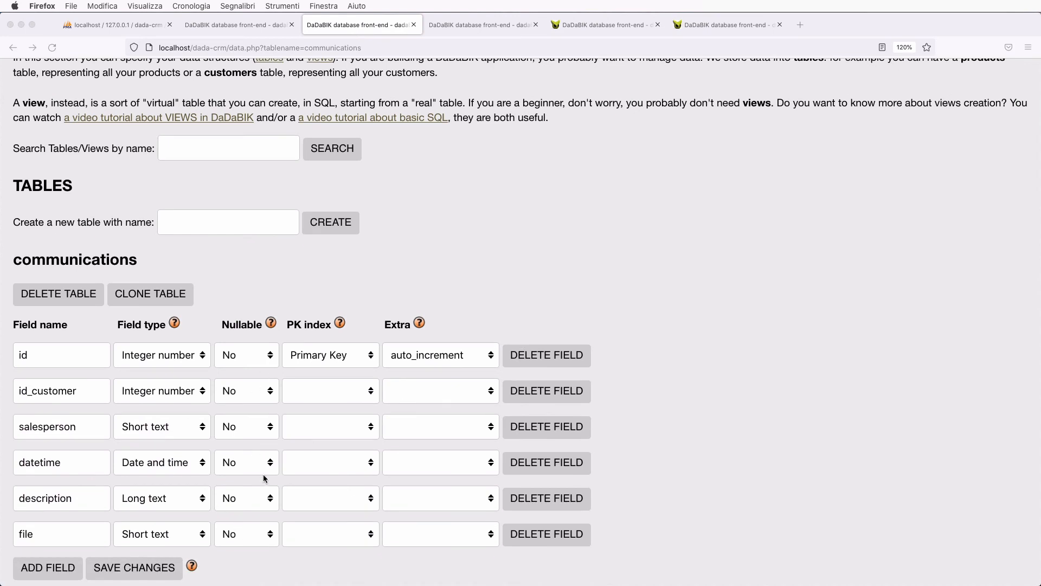
left_click(245, 533)
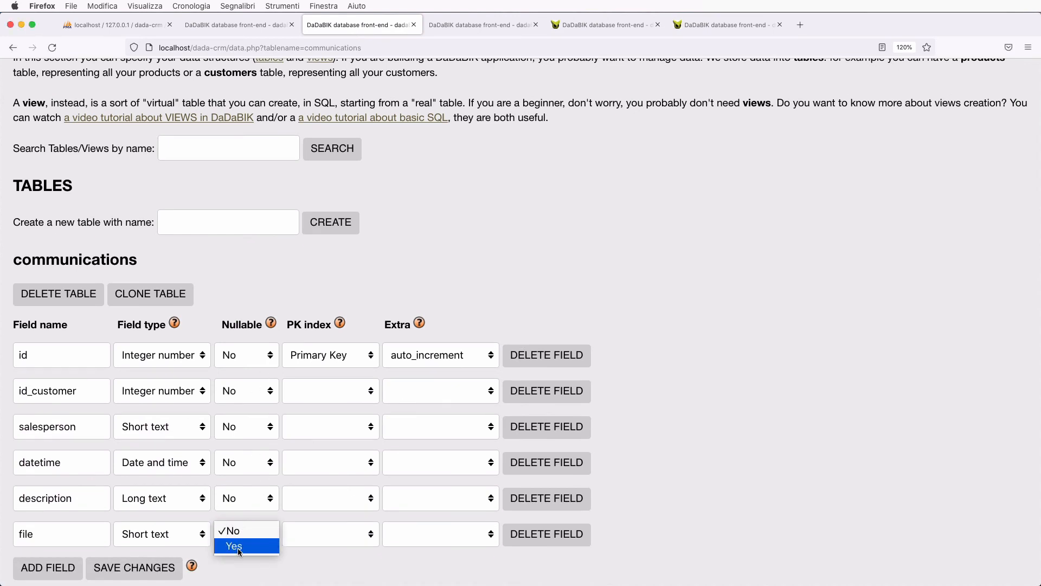
left_click(238, 548)
left_click(130, 576)
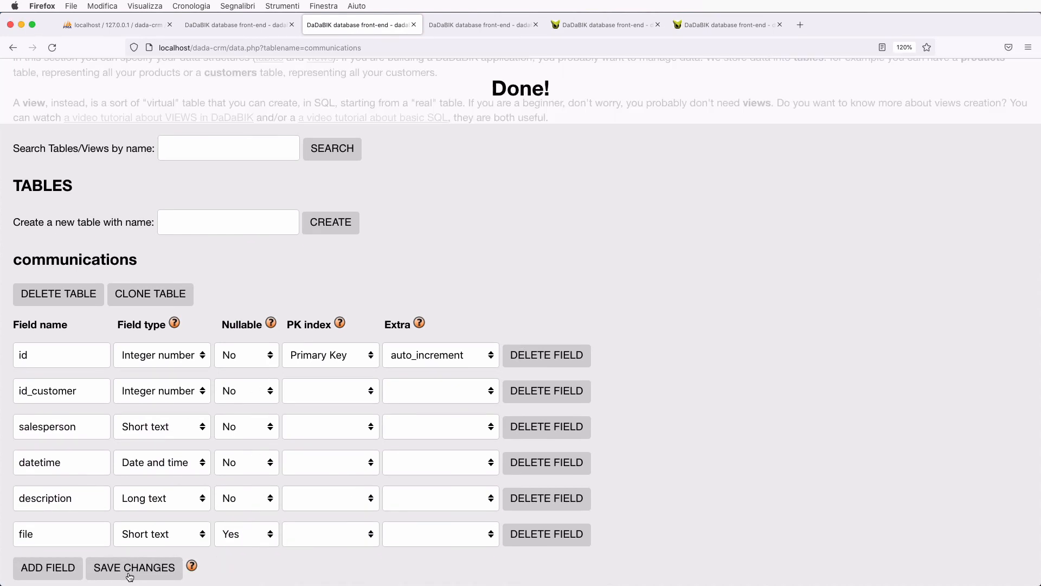
left_click(245, 29)
key("super+r")
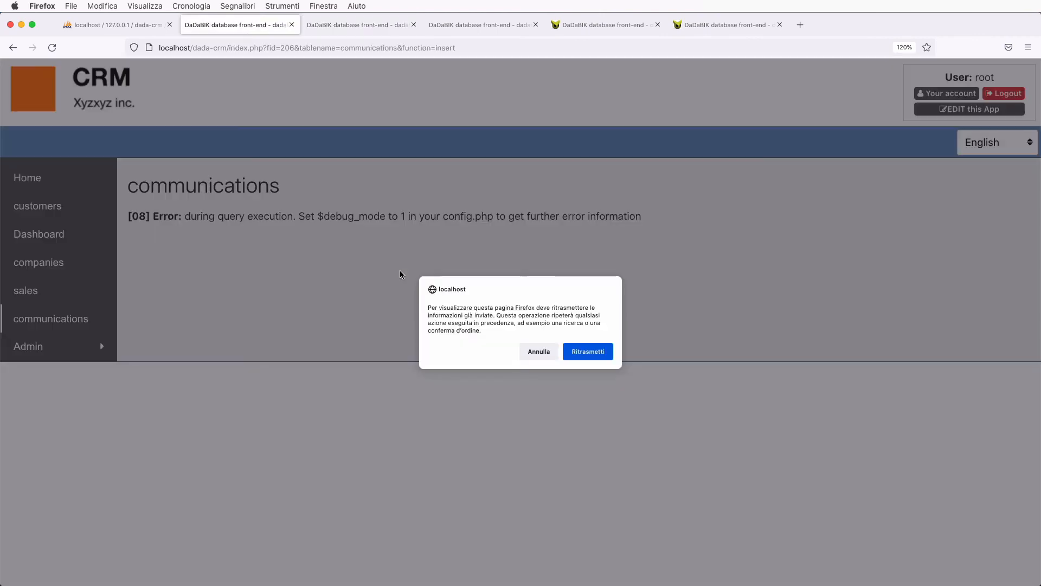
- Confirm resending the form data so the communication saves, then go to the customers list
key("Return")
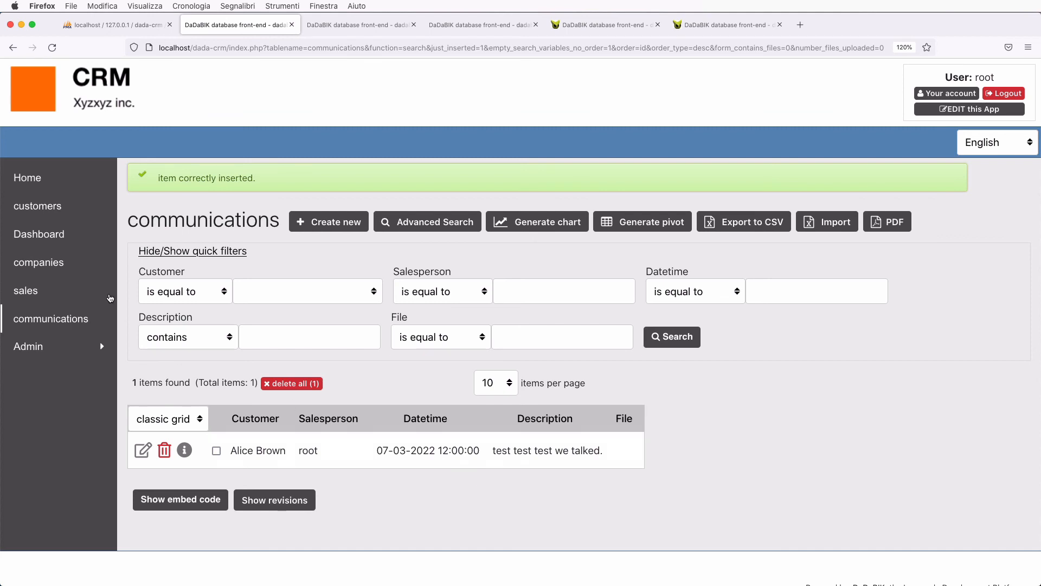
left_click(63, 209)
- Open the edit form for the Brown customer and look over its fields
scroll(180, 345, "down", 3)
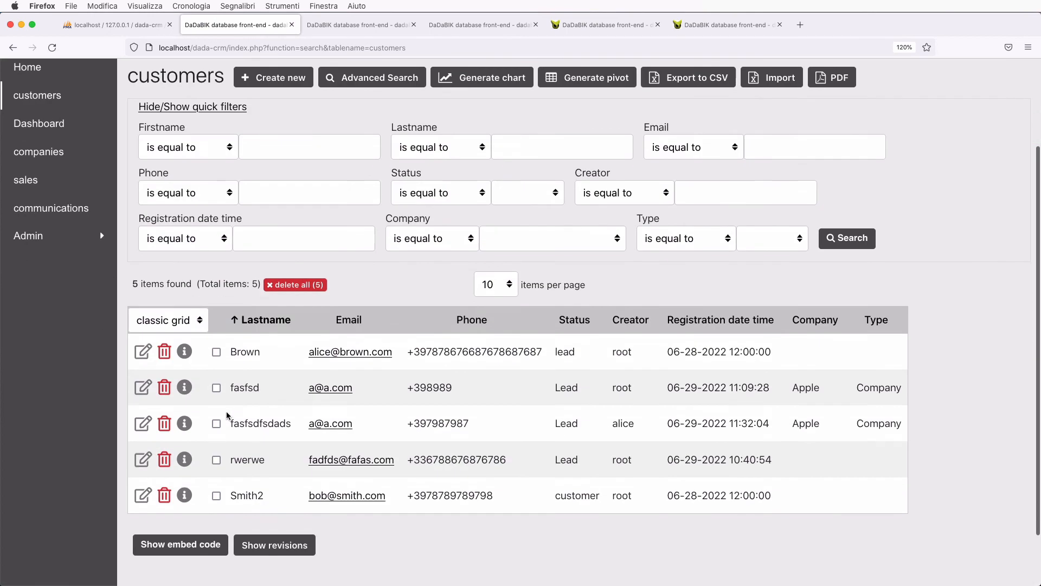
left_click(143, 348)
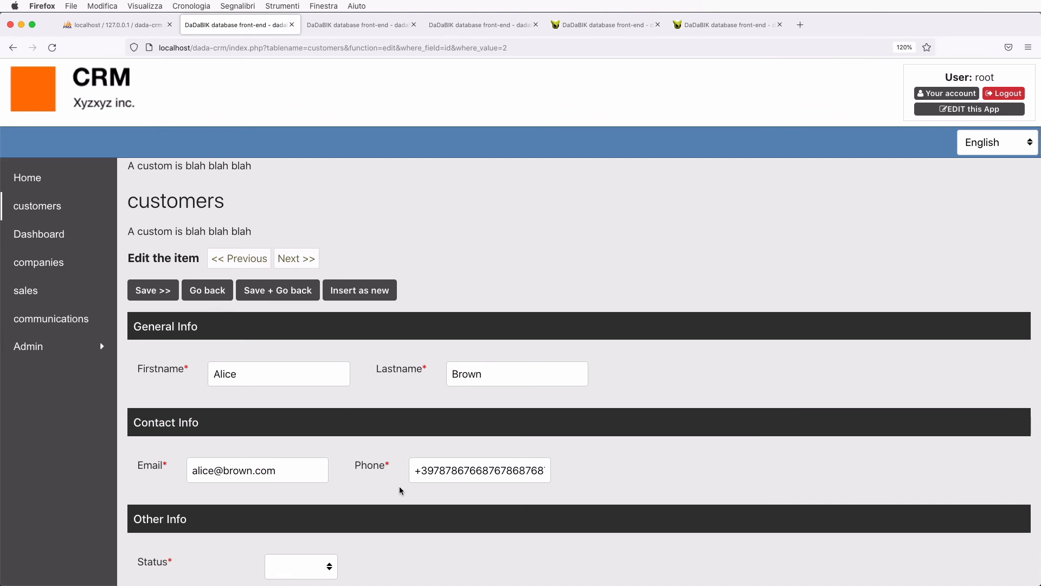
scroll(399, 486, "down", 6)
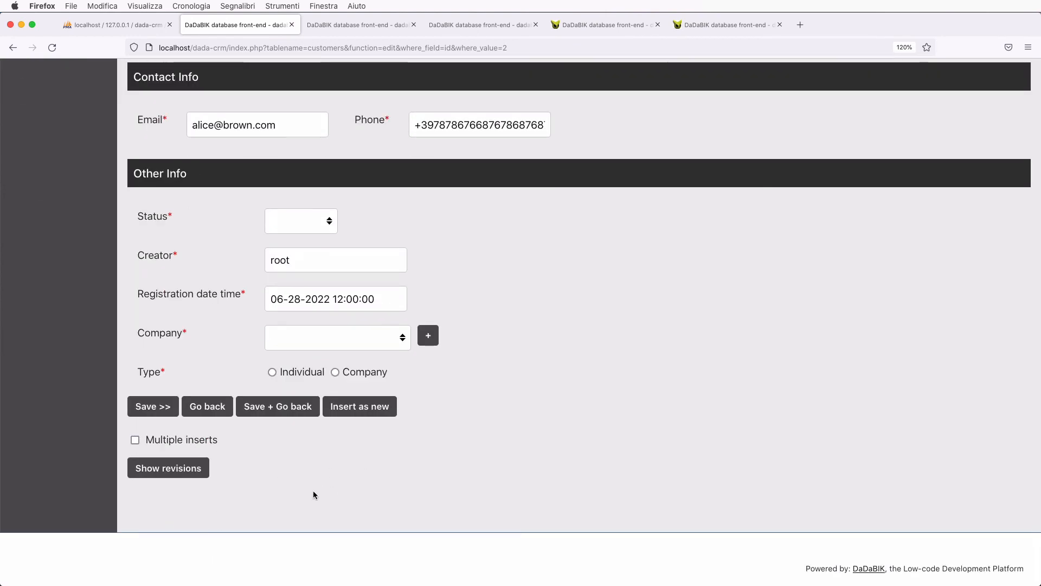
scroll(313, 494, "up", 10)
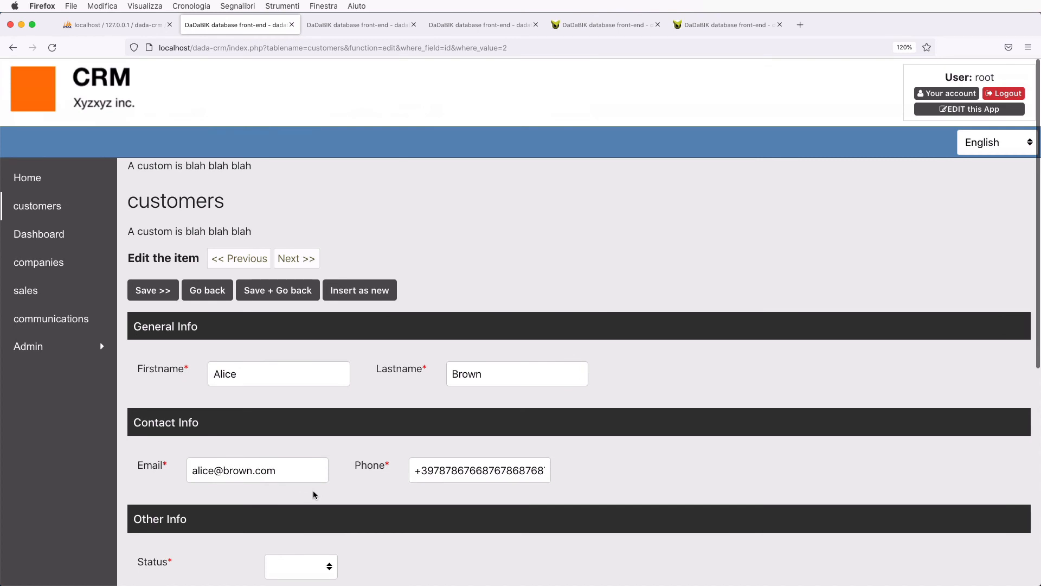
- Load the customers table in the Forms configurator and open the Items table name list
left_click(339, 26)
scroll(258, 181, "up", 5)
left_click(184, 136)
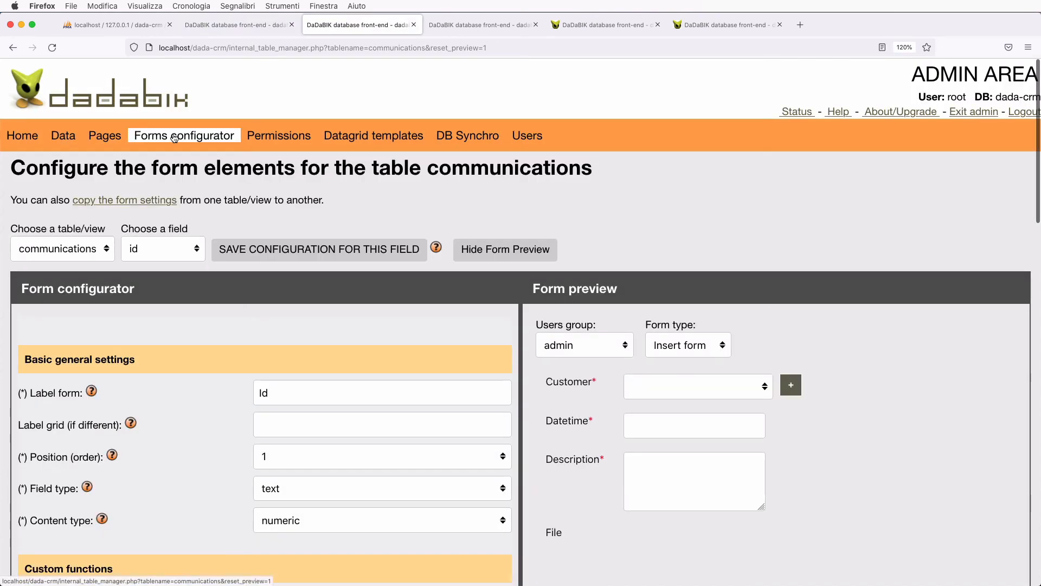
left_click(99, 249)
left_click(38, 274)
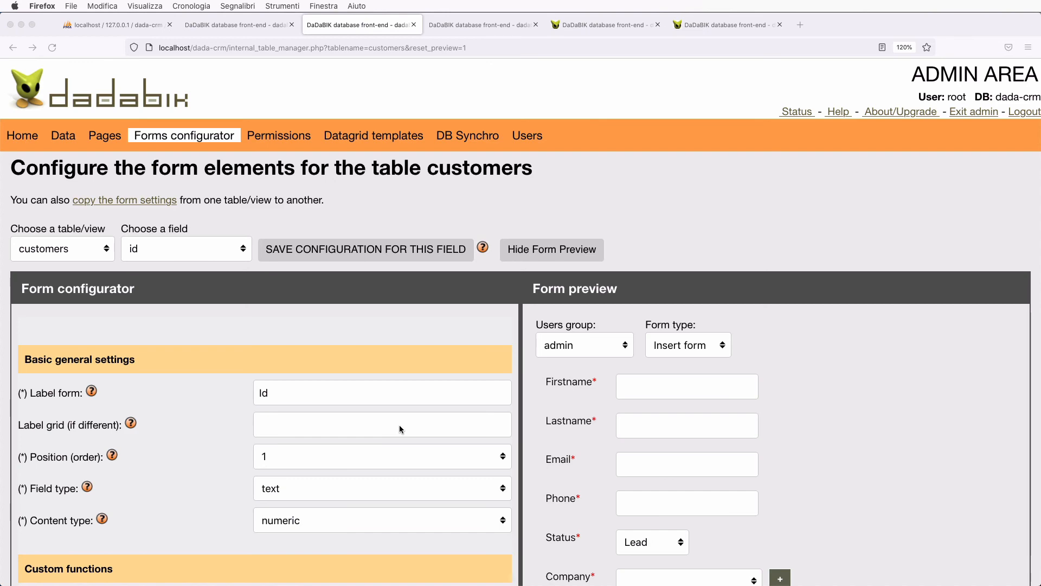
scroll(399, 429, "down", 15)
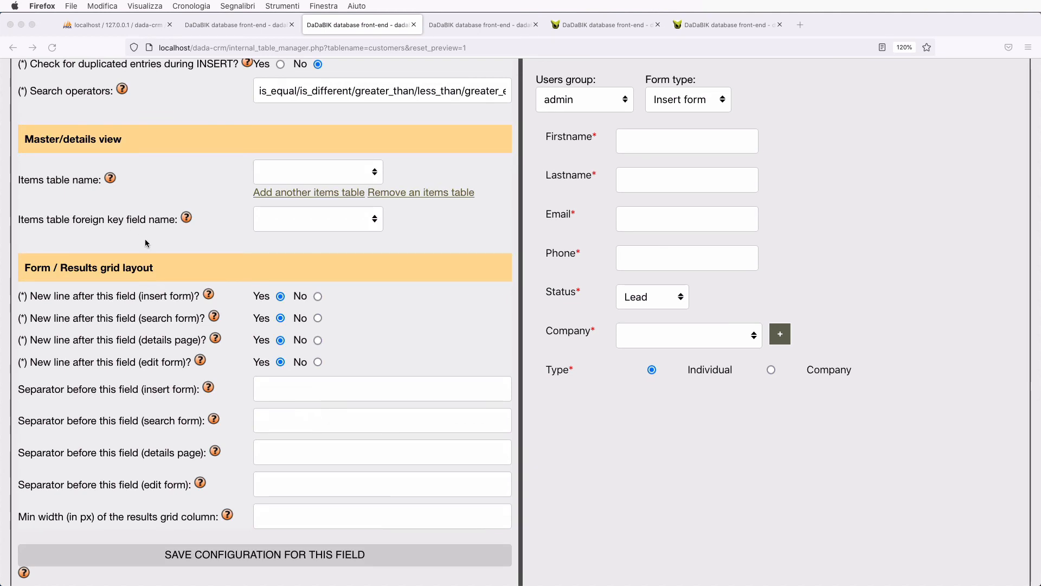
left_click(286, 177)
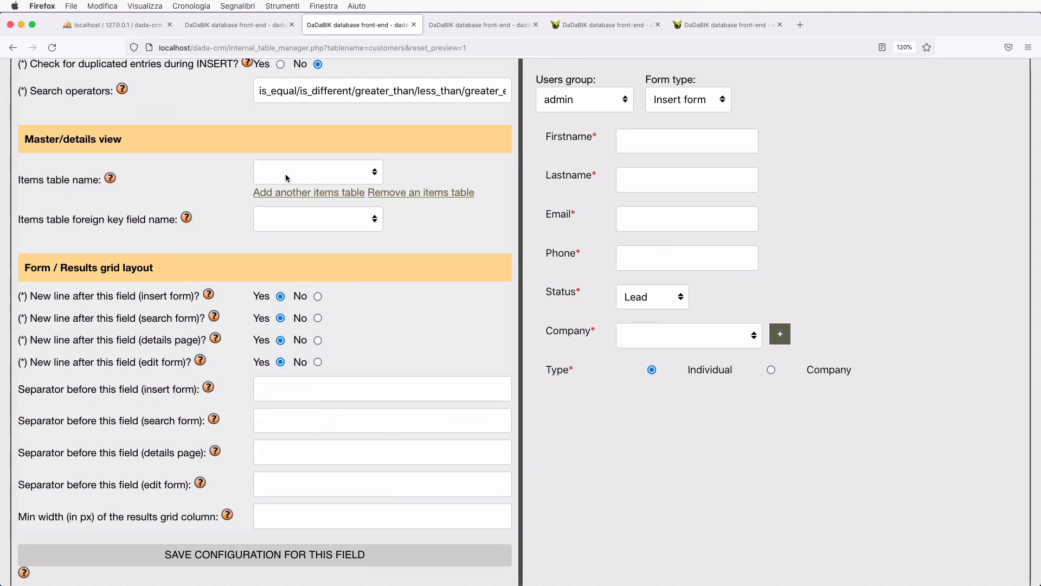
left_click(326, 179)
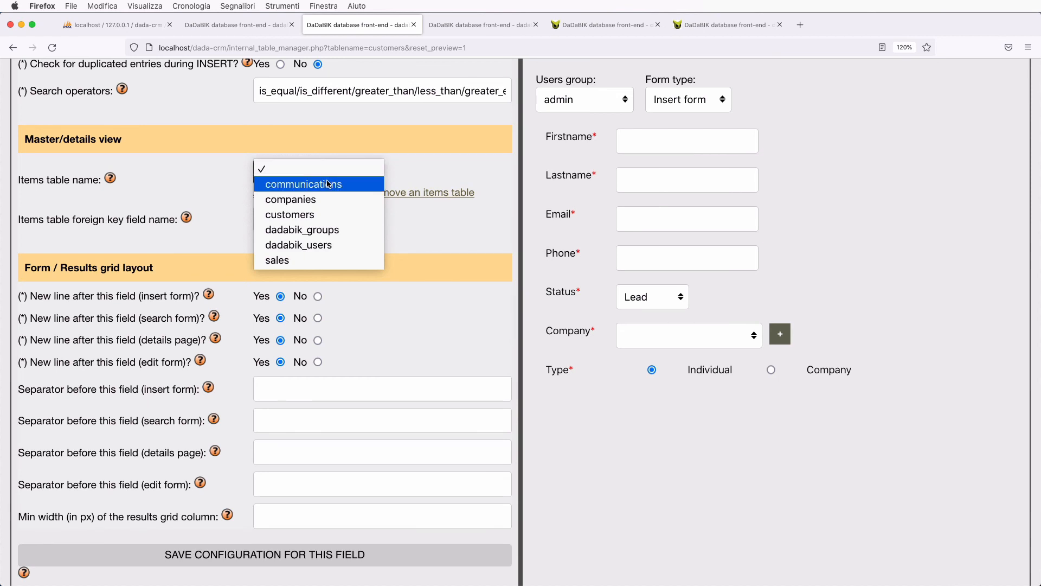
- Set communications as the items table, linked through id_customer, and save the configuration
left_click(327, 185)
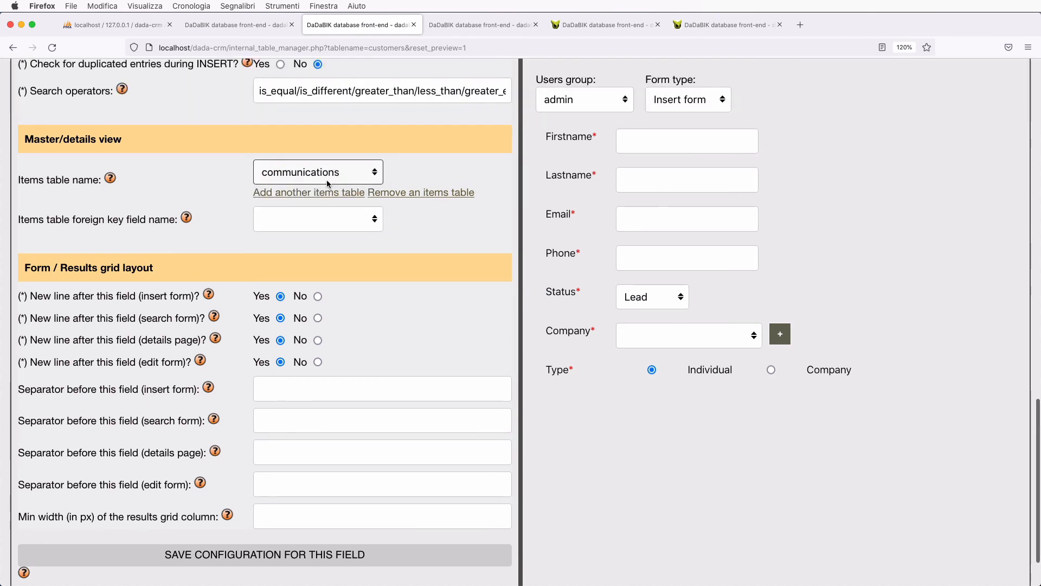
left_click(346, 219)
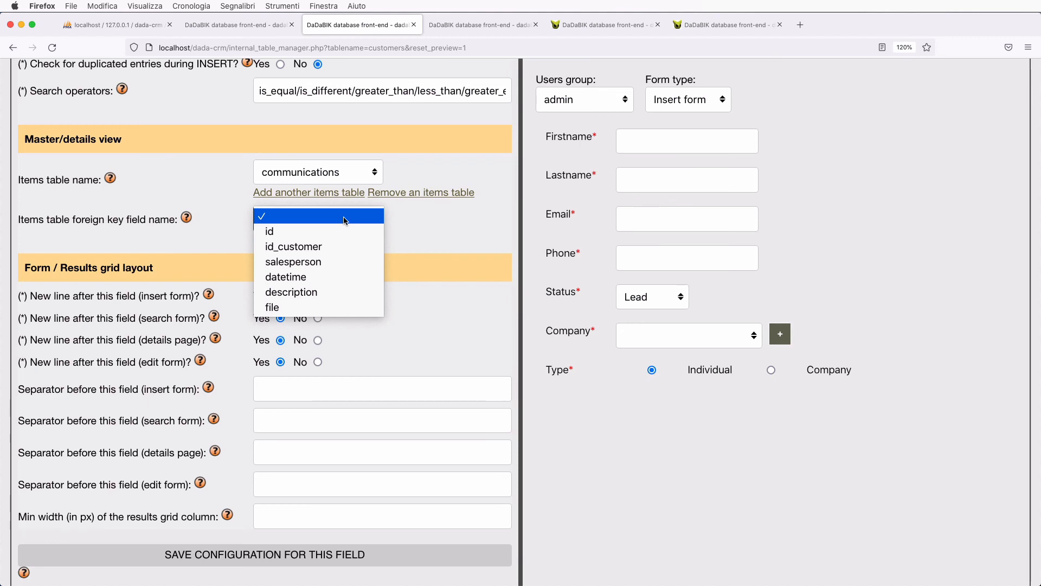
left_click(327, 247)
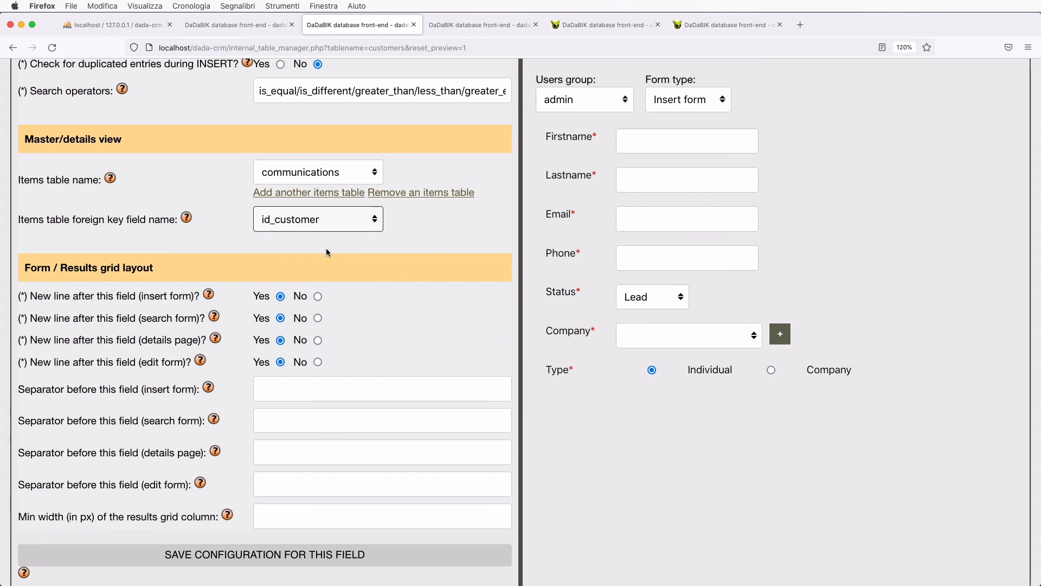
left_click(326, 248)
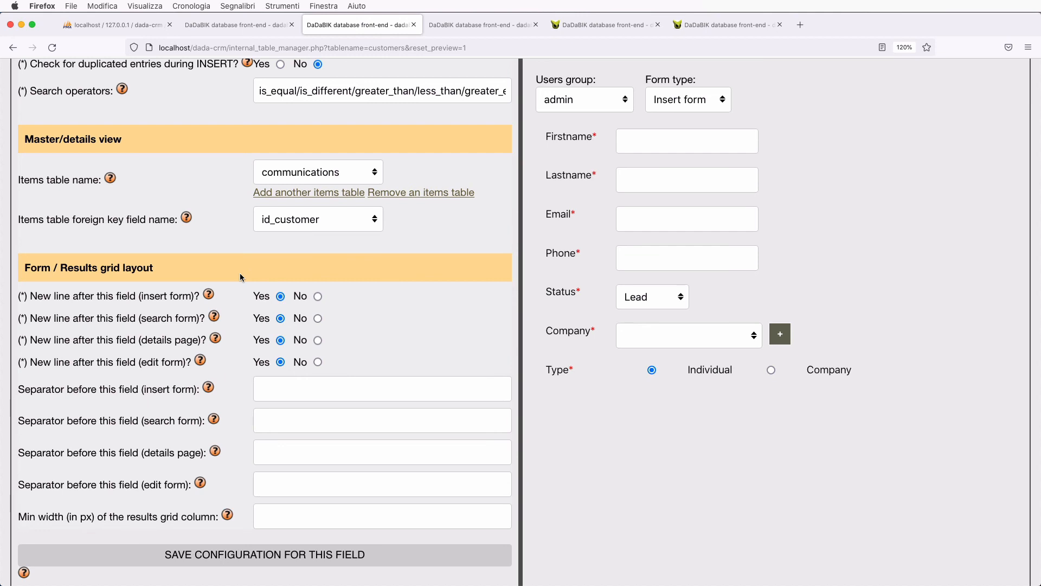
scroll(300, 170, "down", 3)
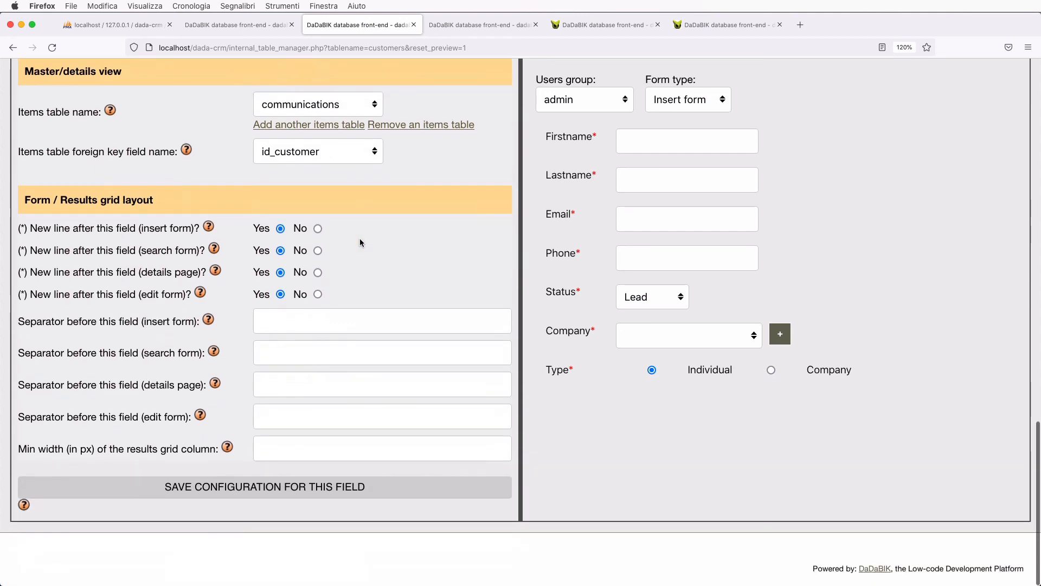
left_click(306, 488)
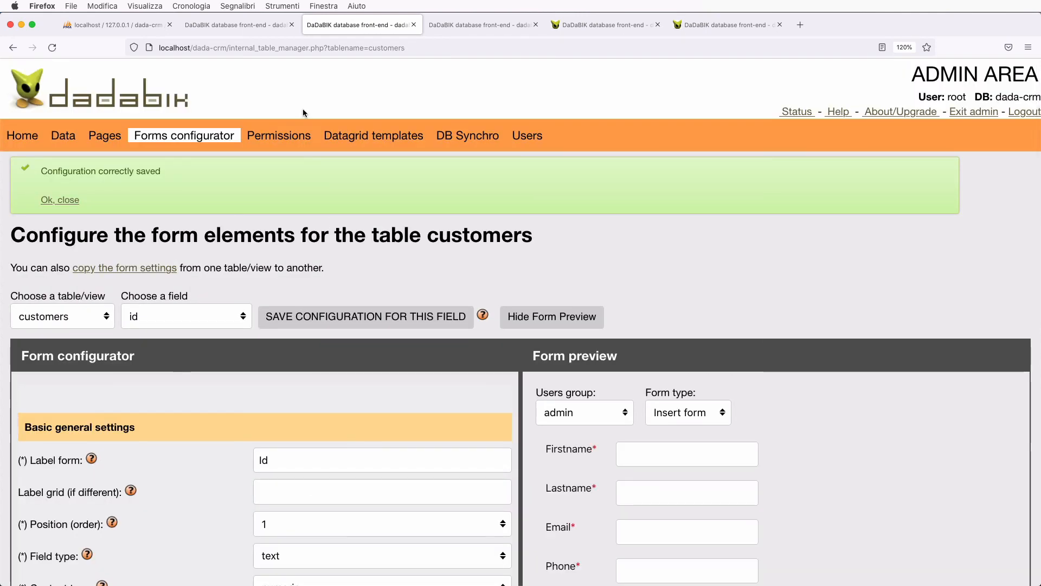
- Reload the customer record and create a new item from its Communications section
left_click(242, 29)
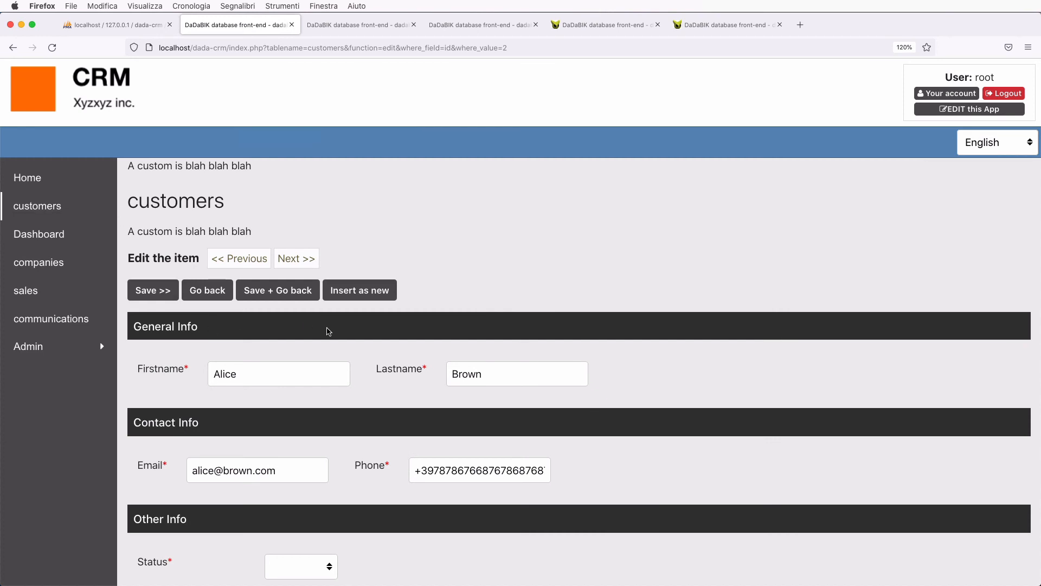
key("super+r")
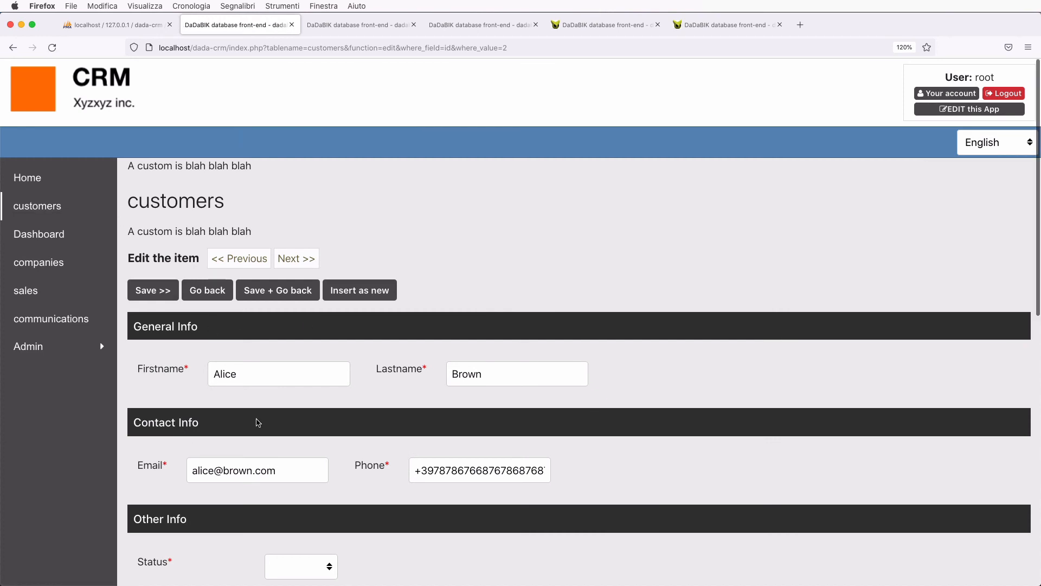
scroll(271, 428, "down", 10)
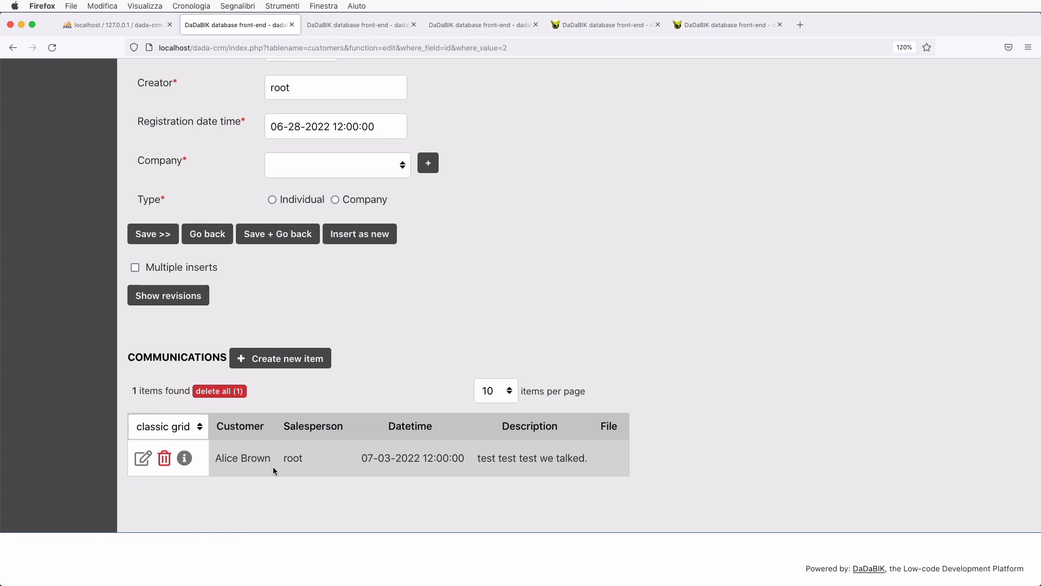
scroll(272, 467, "up", 10)
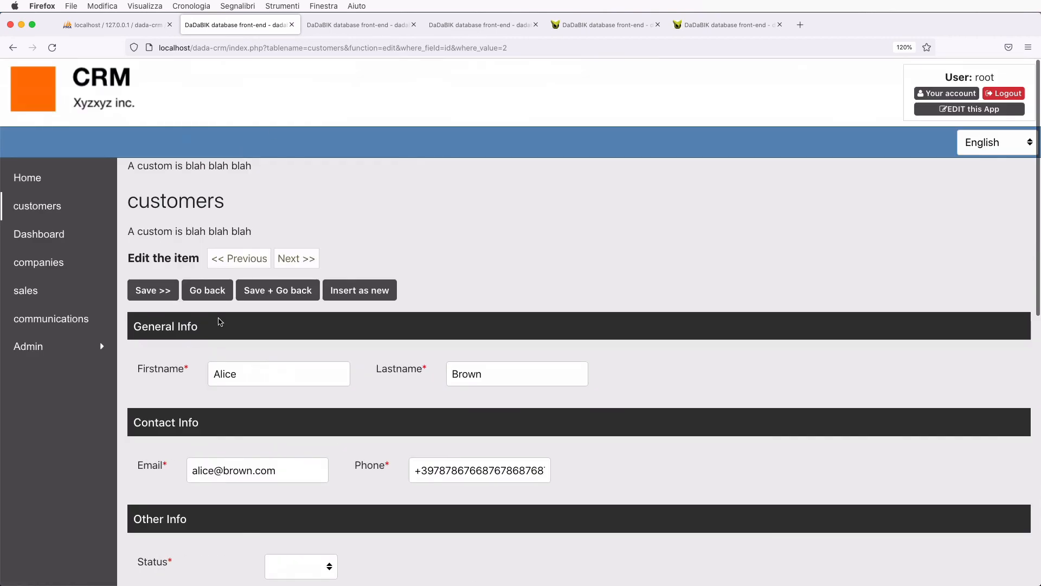
scroll(219, 322, "down", 10)
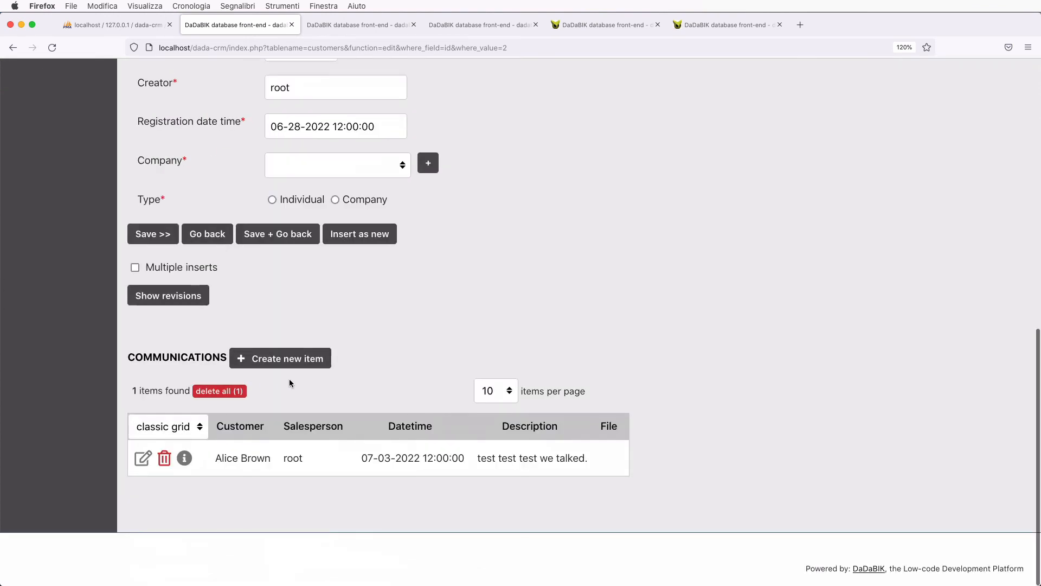
left_click(292, 361)
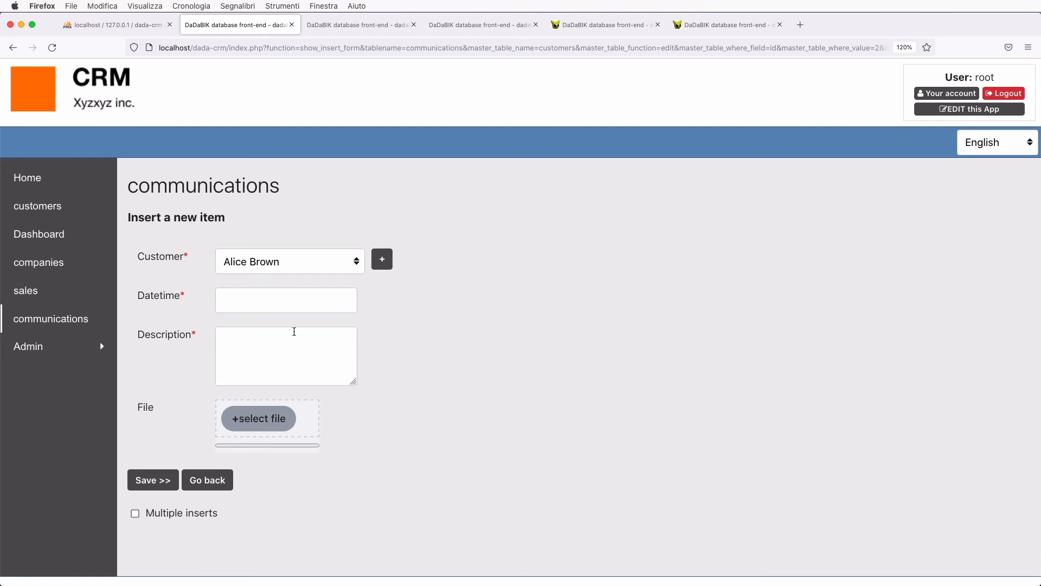
- Dismiss the Datetime picker without a date and go back to the customer's edit page
left_click(266, 299)
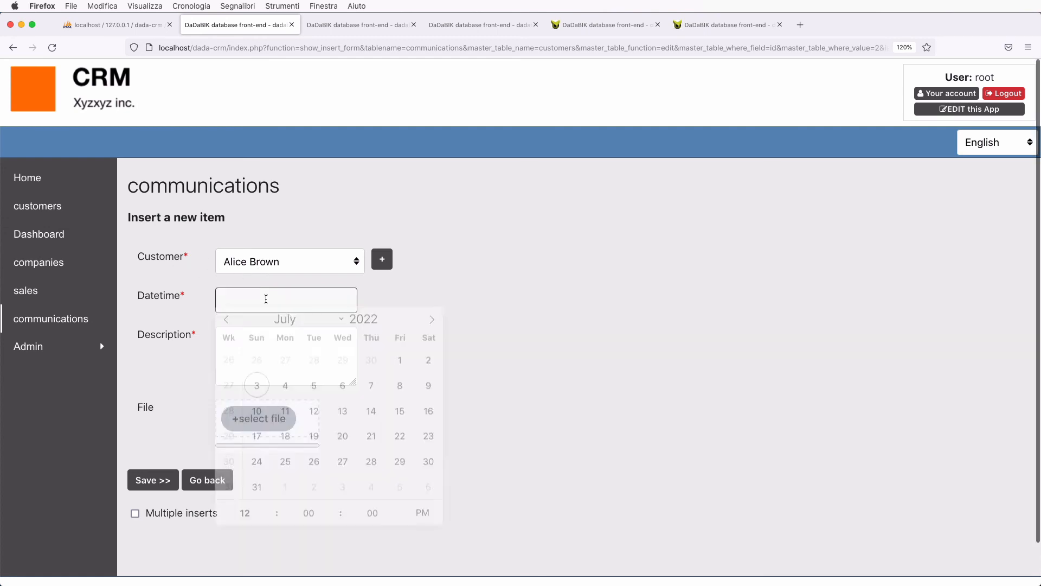
left_click(453, 312)
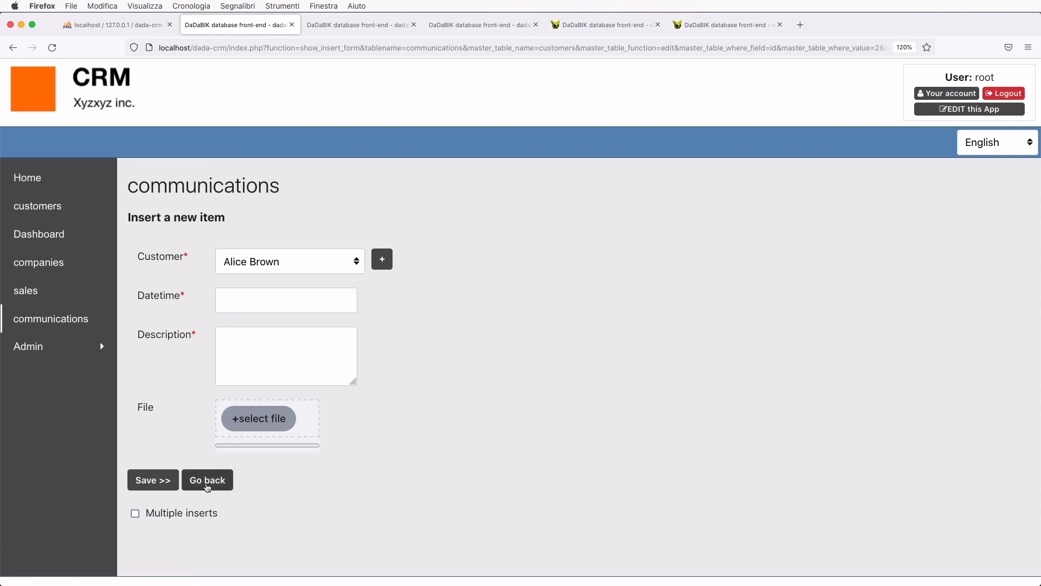
left_click(207, 480)
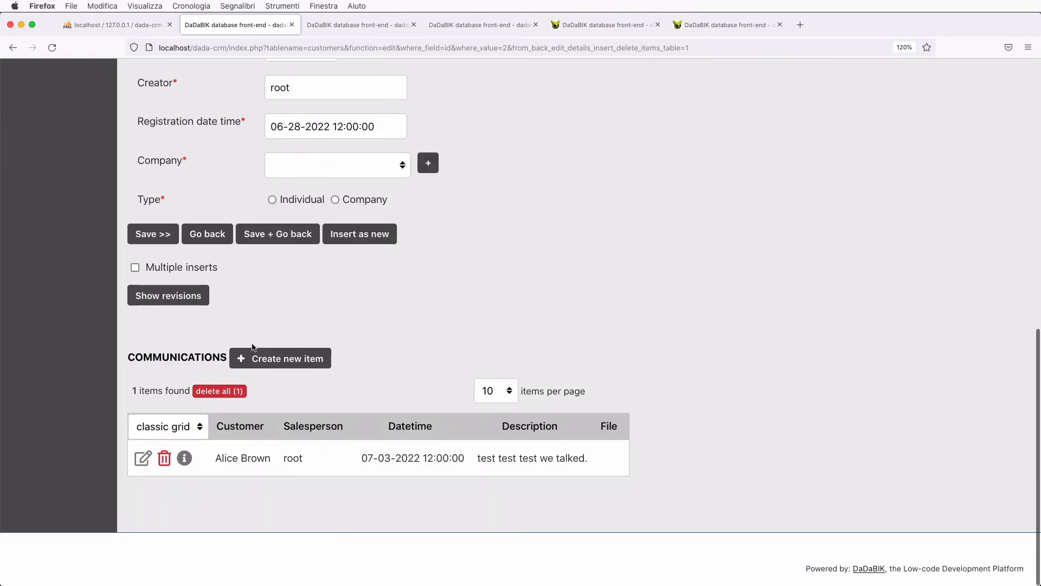
scroll(252, 347, "up", 10)
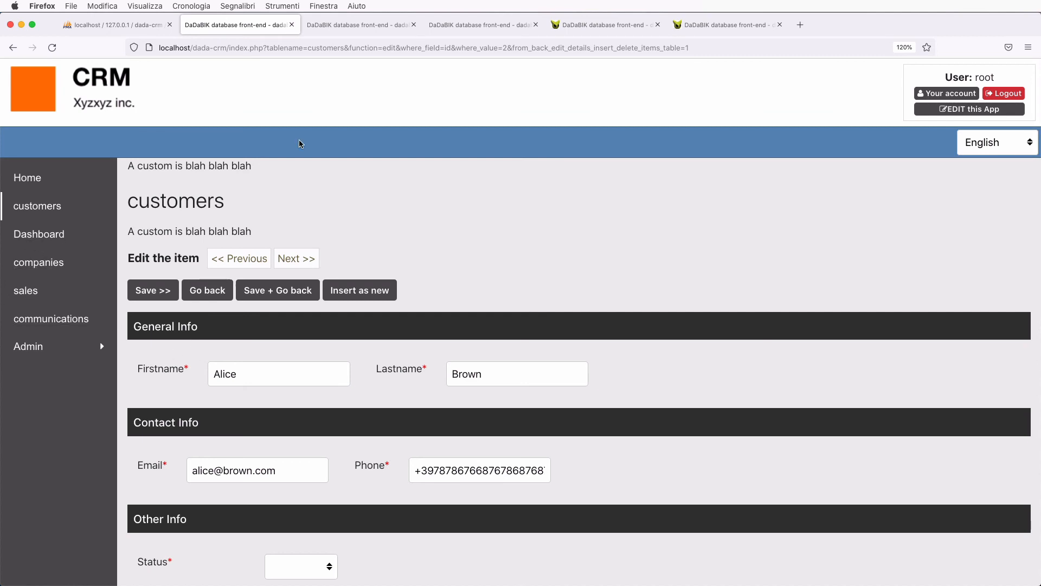
- Set READ to No for the admin group on the communications table and save the permissions
left_click(355, 25)
left_click(304, 142)
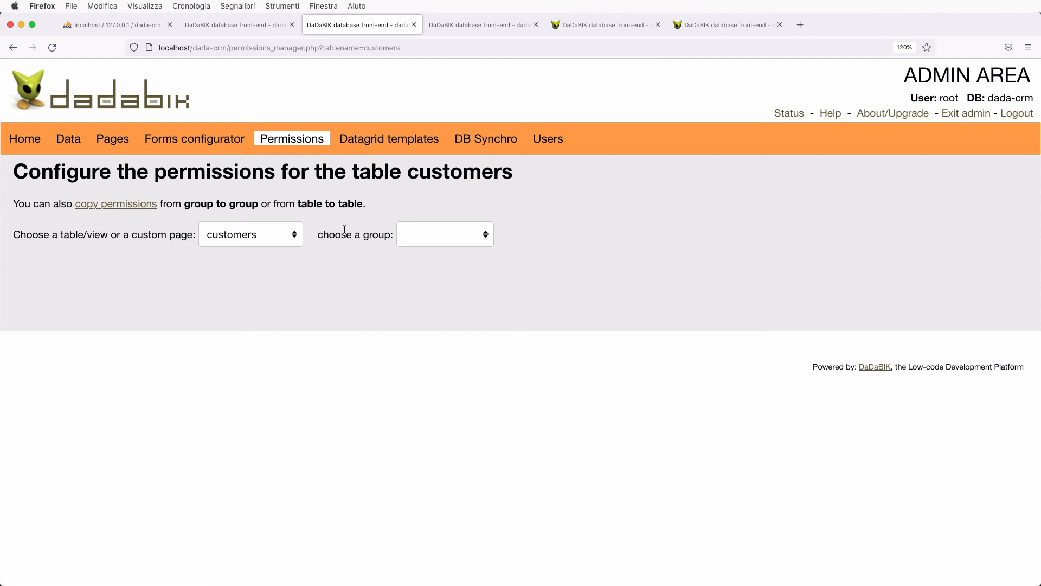
left_click(251, 240)
left_click(252, 201)
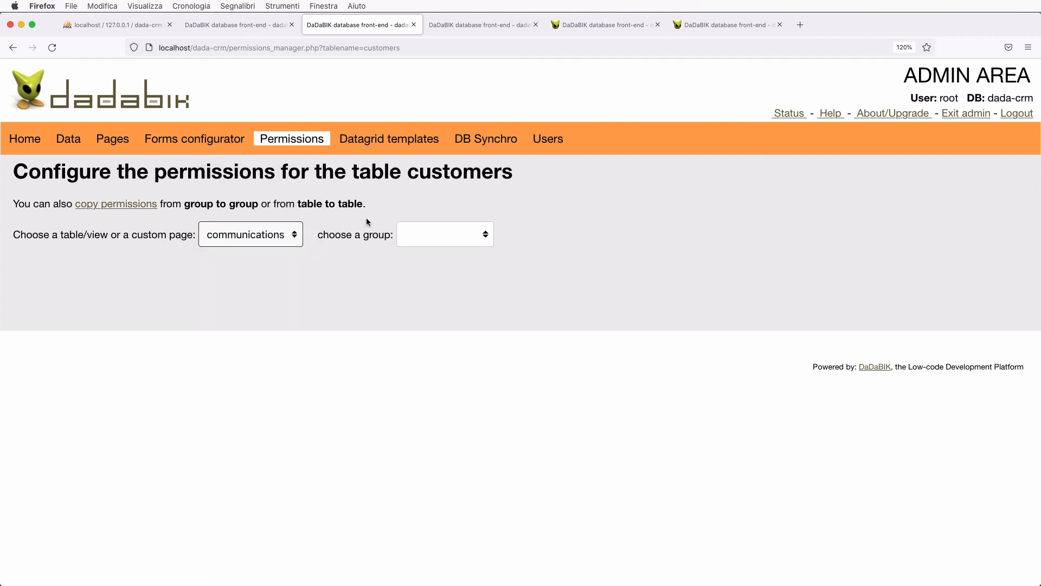
left_click(427, 229)
left_click(435, 243)
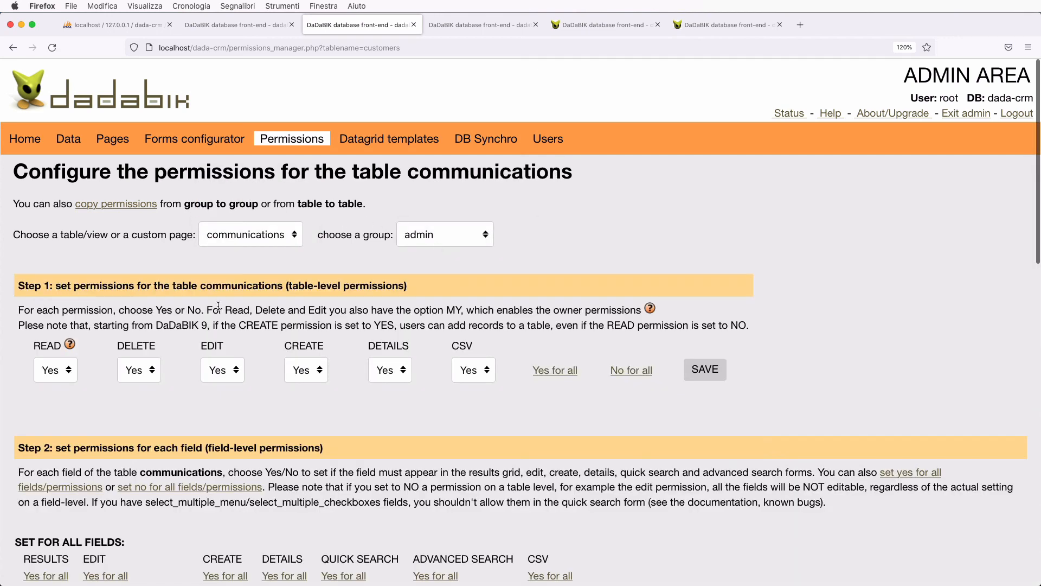
left_click(66, 378)
left_click(44, 345)
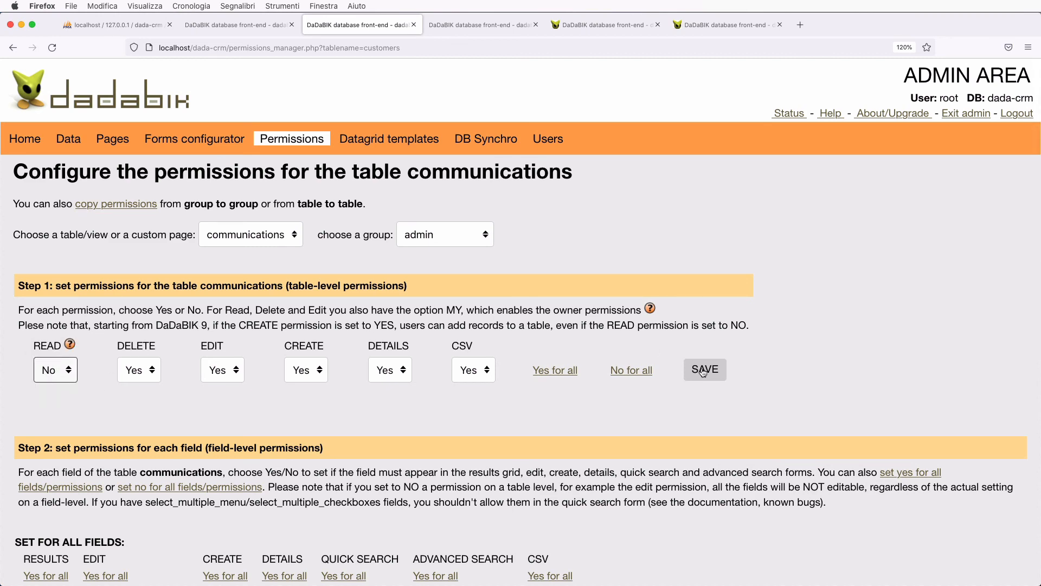
left_click(702, 370)
- Reload the CRM customer page to confirm communications no longer appears in the menu
left_click(244, 28)
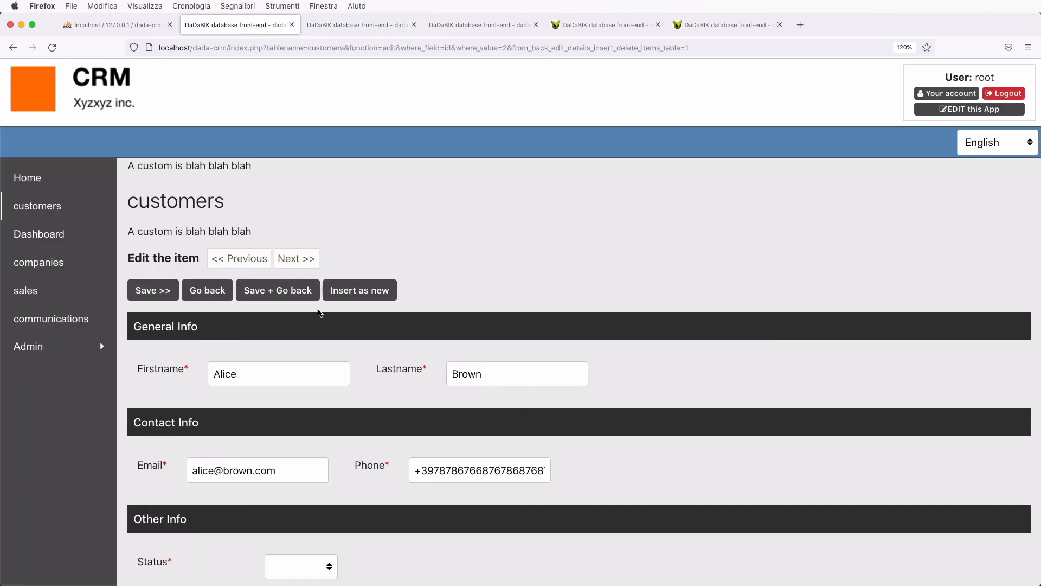
key("super+r")
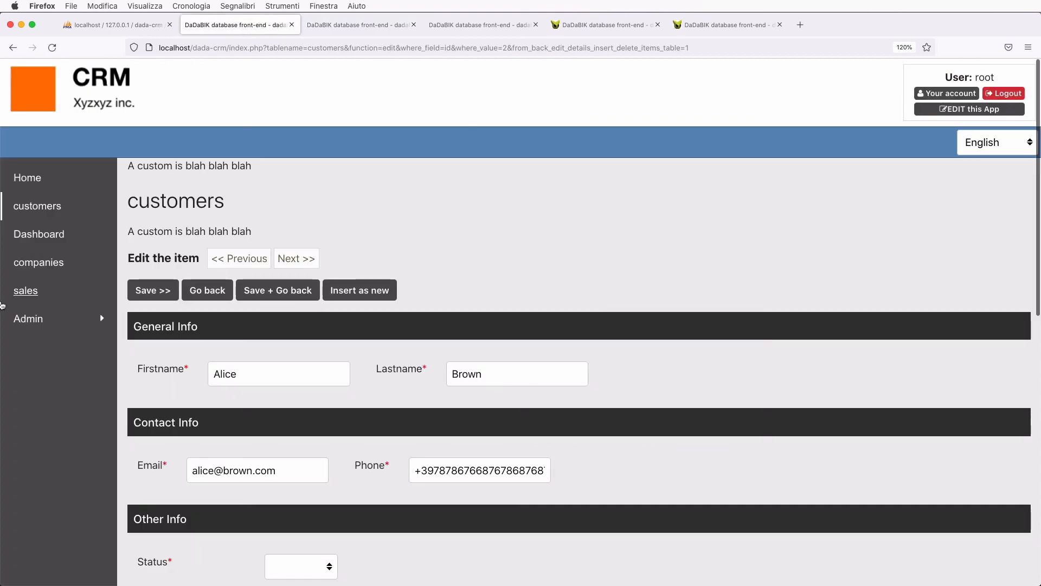
scroll(263, 422, "down", 10)
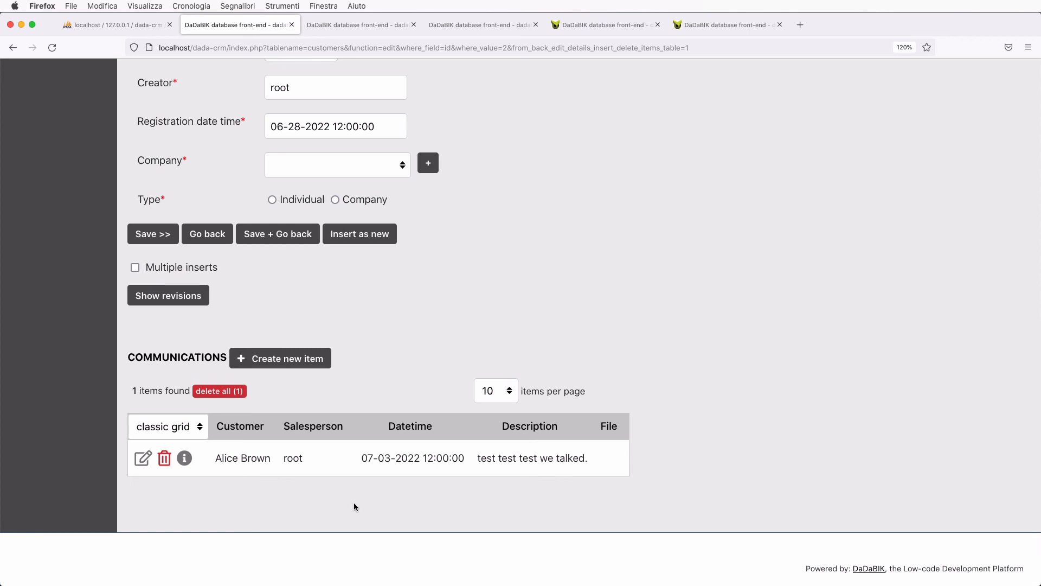
scroll(384, 442, "up", 10)
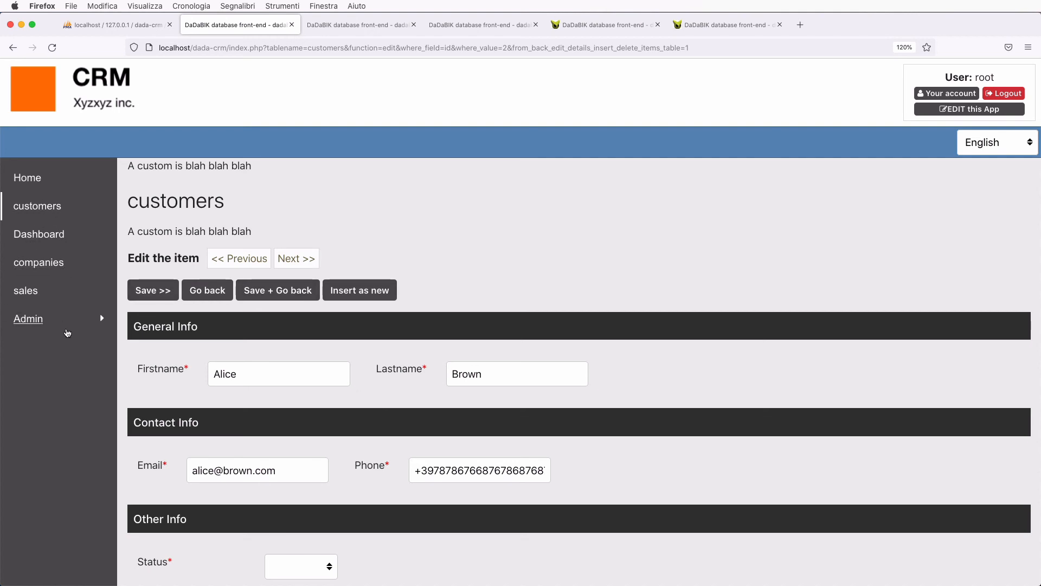
scroll(319, 372, "down", 10)
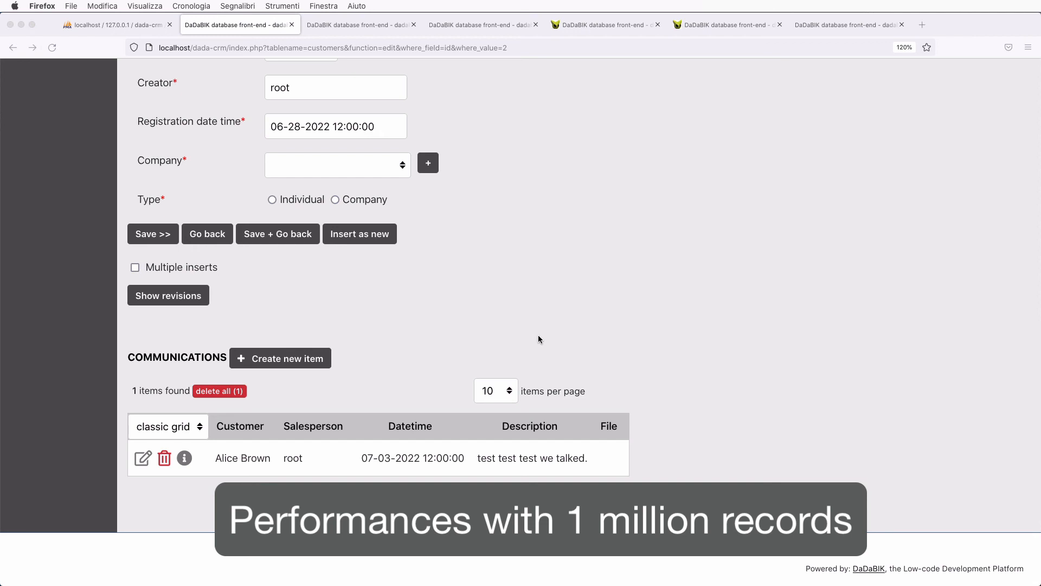
scroll(626, 288, "up", 15)
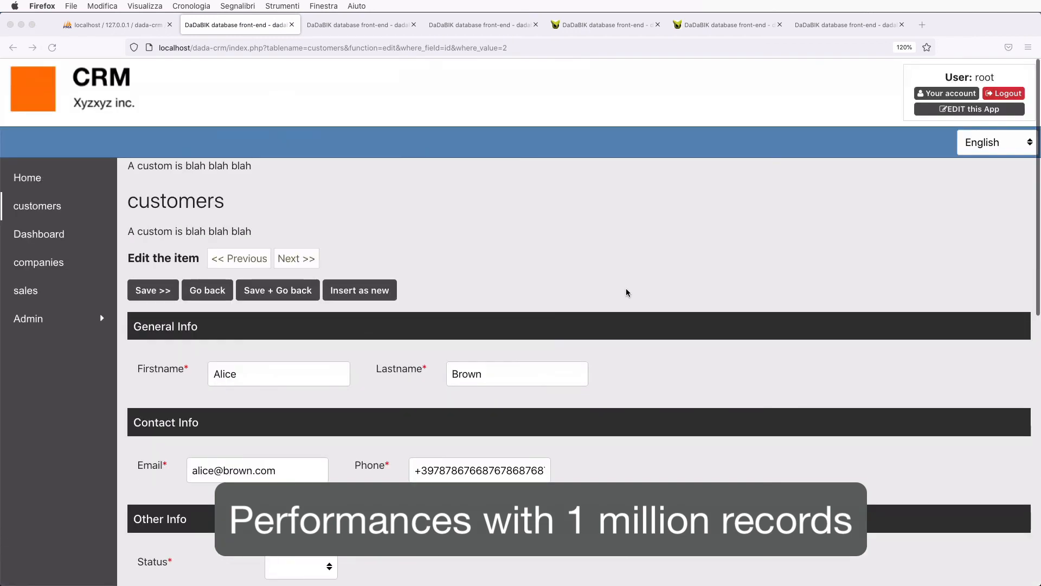
- Switch to the hosted sales list and select its 1028316 items-found count
left_click(833, 29)
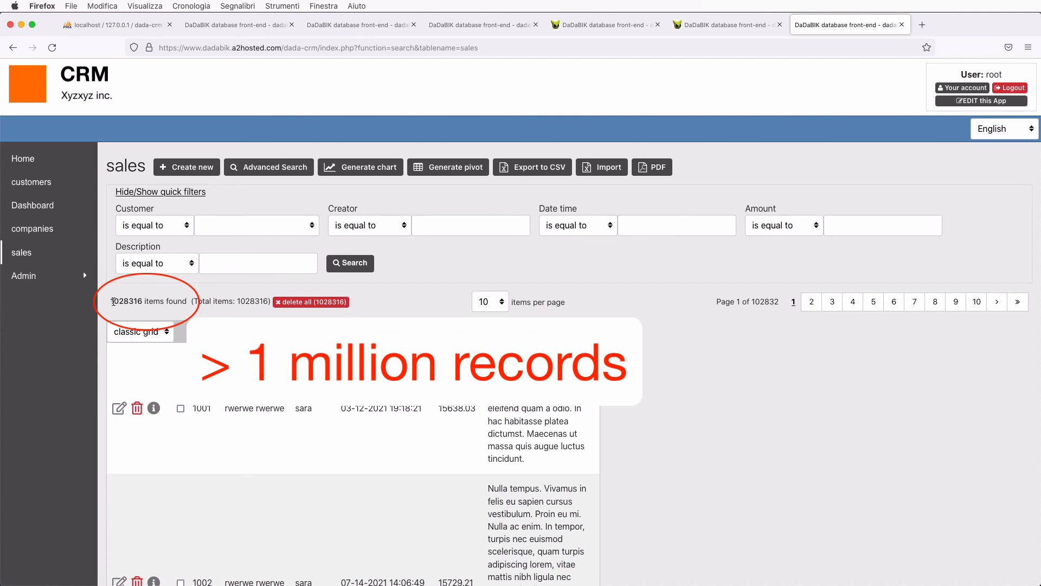
left_click_drag(113, 302, 144, 300)
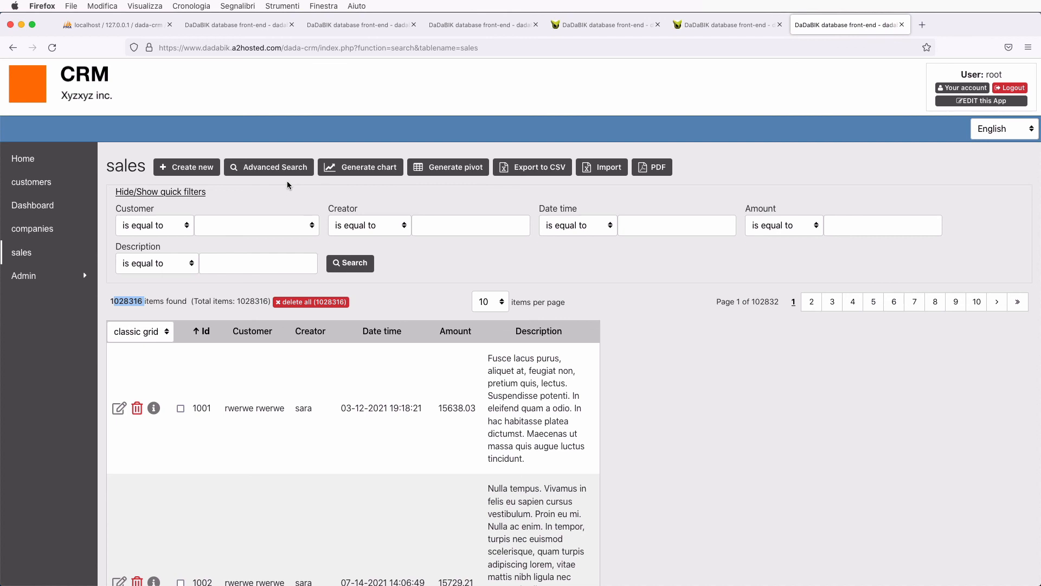
left_click(492, 263)
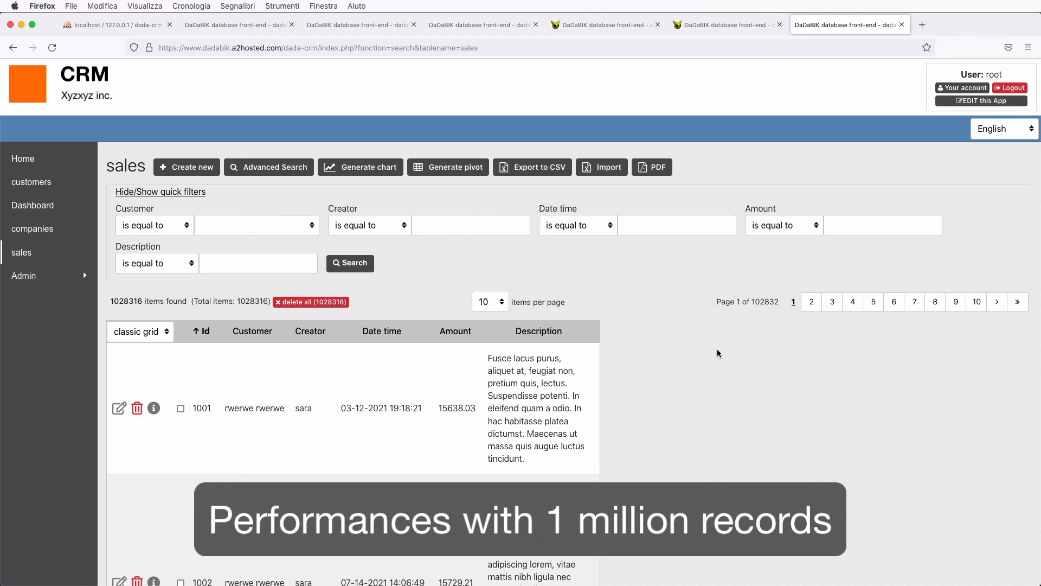
- Page through the sales list to pages 2, 3 and 4, then back to page 3
left_click(811, 309)
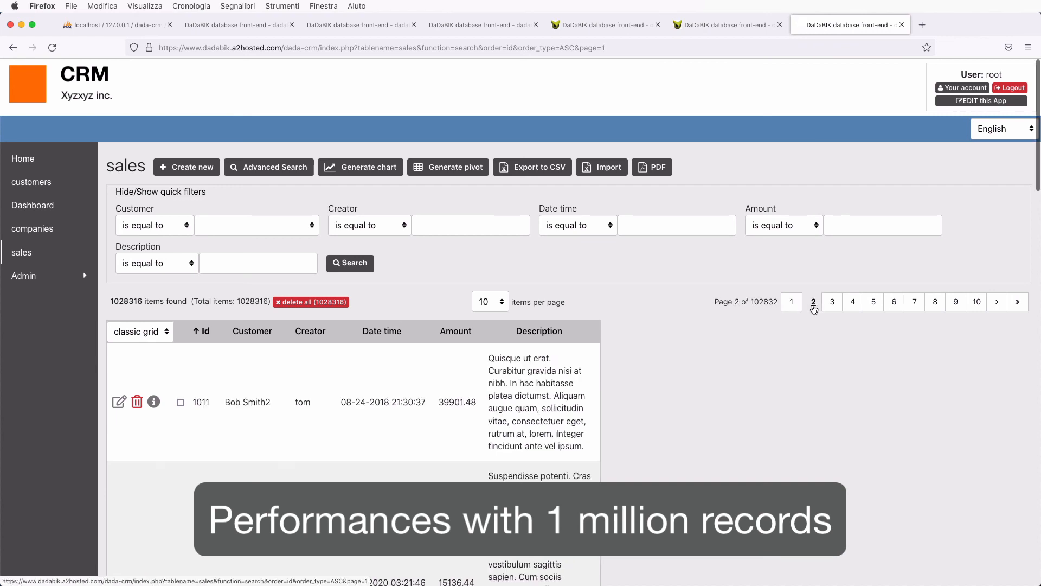
left_click(831, 308)
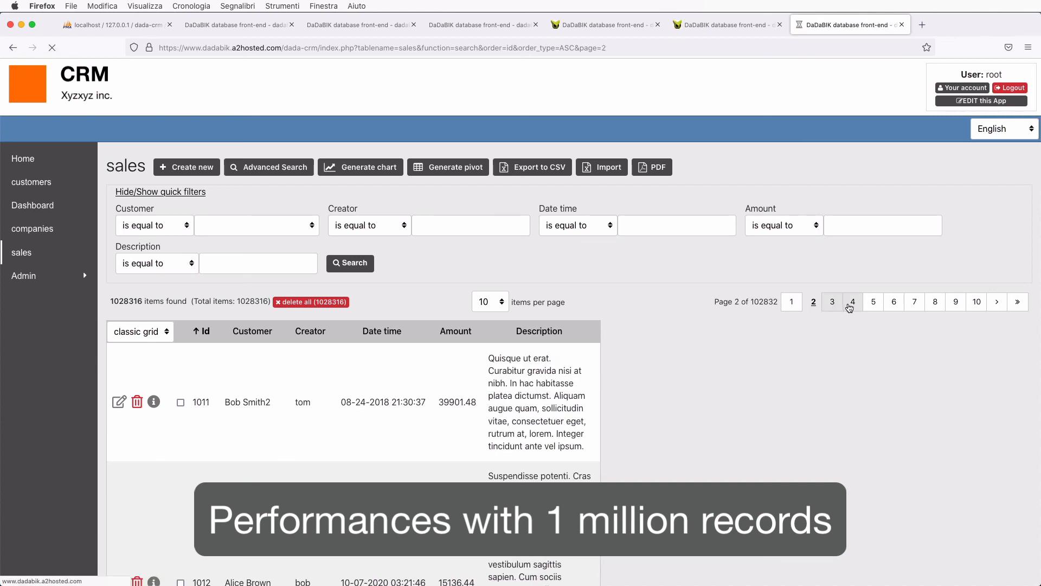
left_click(855, 308)
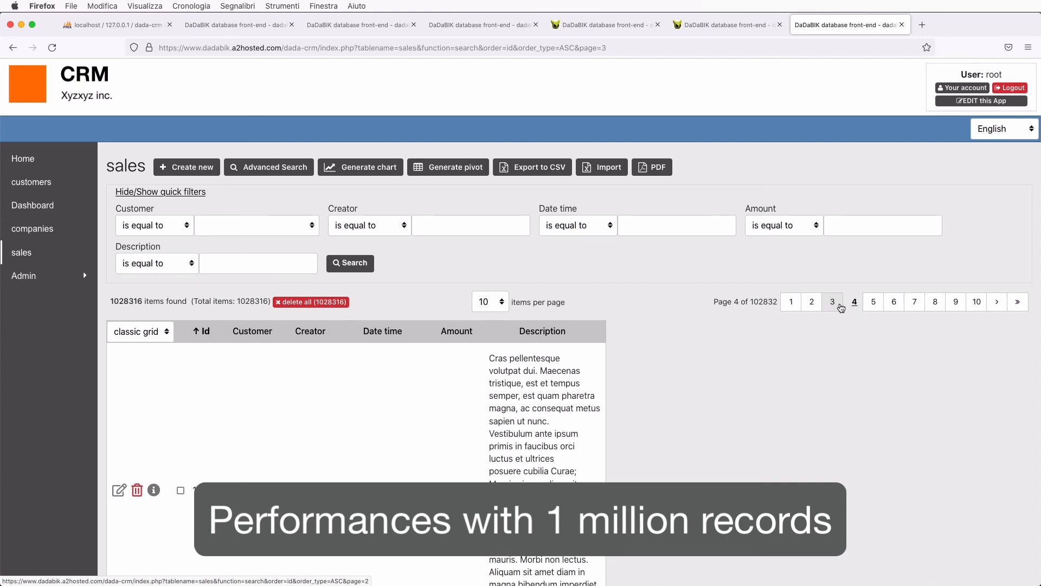
left_click(841, 308)
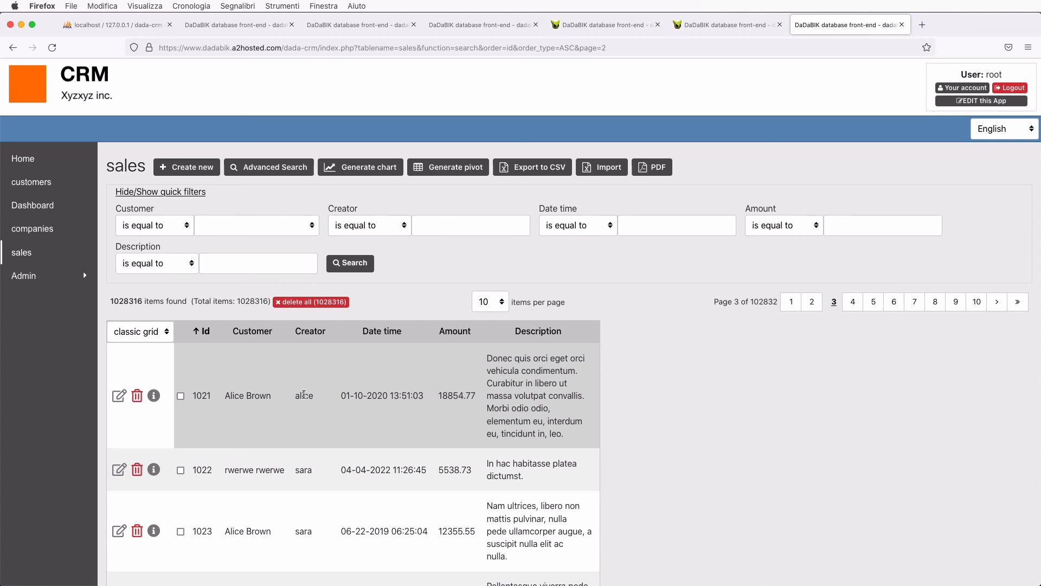
- Switch the app's Status to maintenance in the admin area, save, and exit admin
left_click(962, 103)
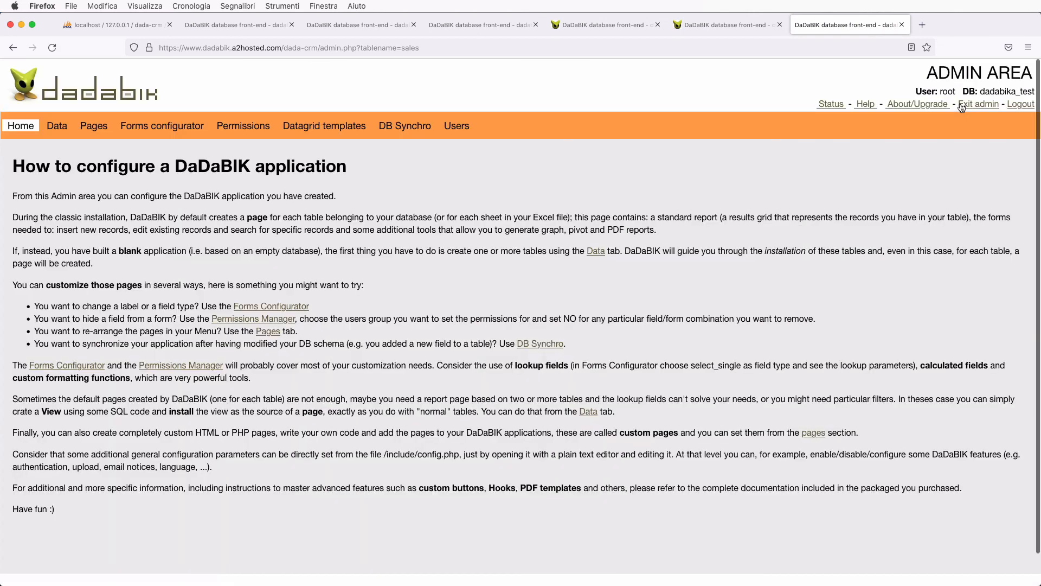
left_click(837, 107)
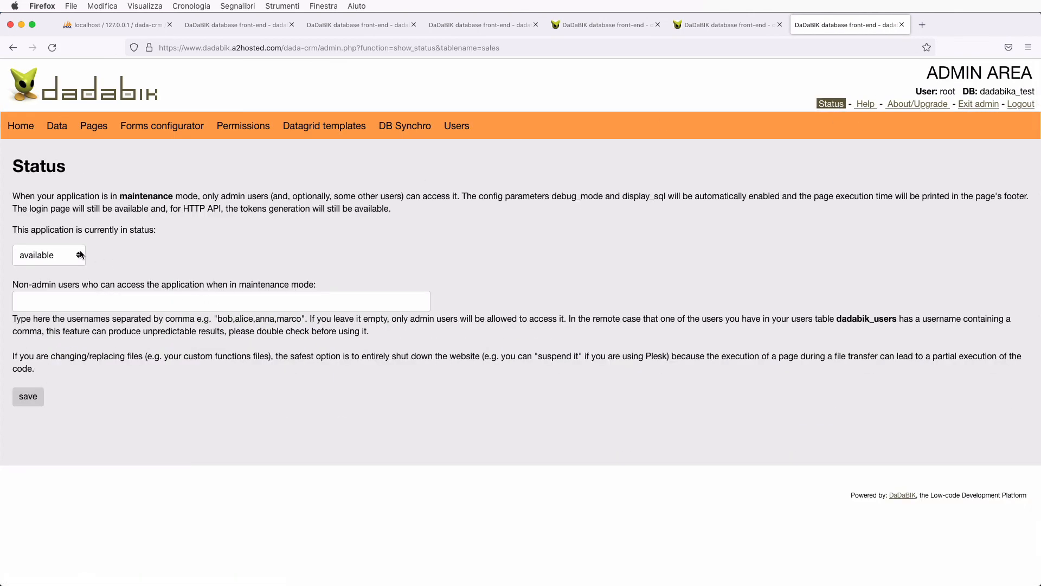
left_click(61, 255)
left_click(57, 268)
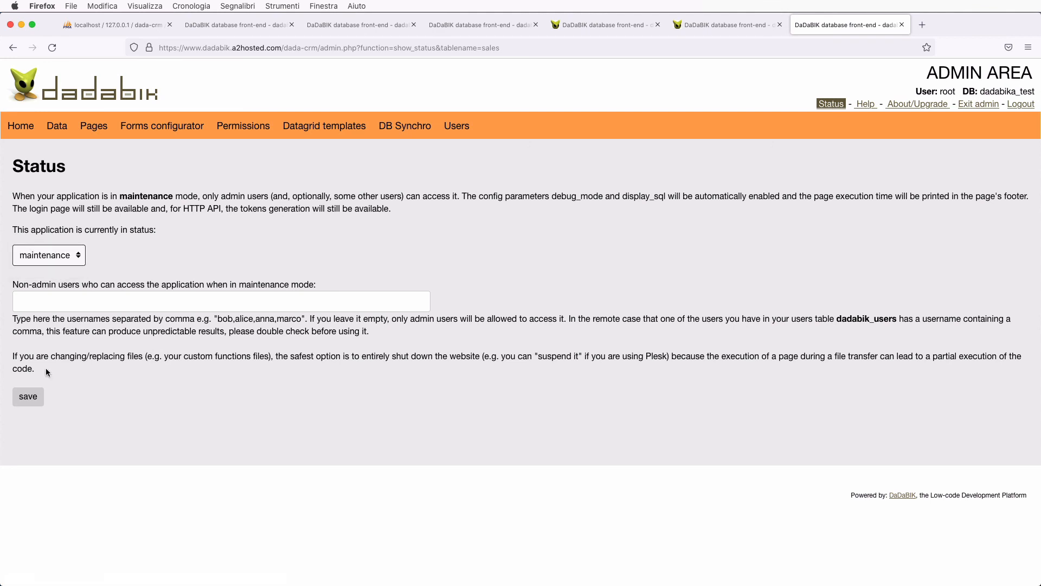
left_click(33, 401)
left_click(978, 105)
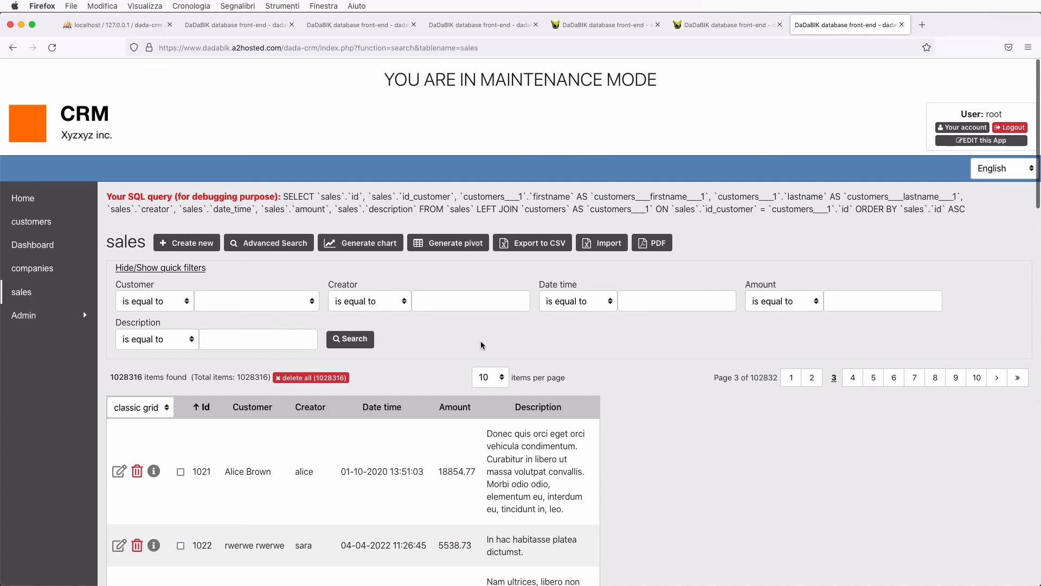
- Visit sales pages 1, 3, 4 and 5 and check each page's footer processing time
scroll(482, 345, "down", 15)
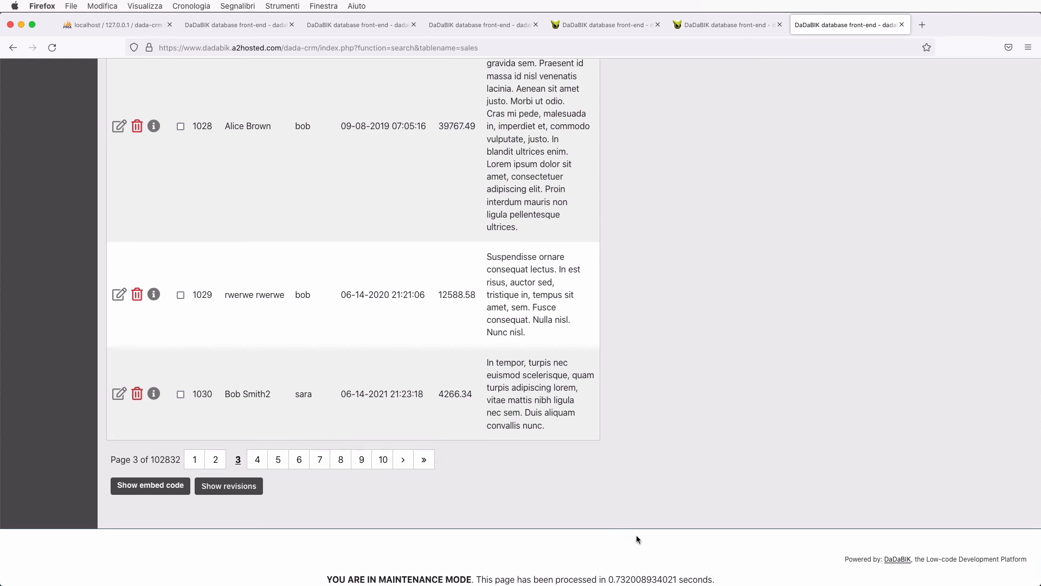
scroll(635, 525, "up", 20)
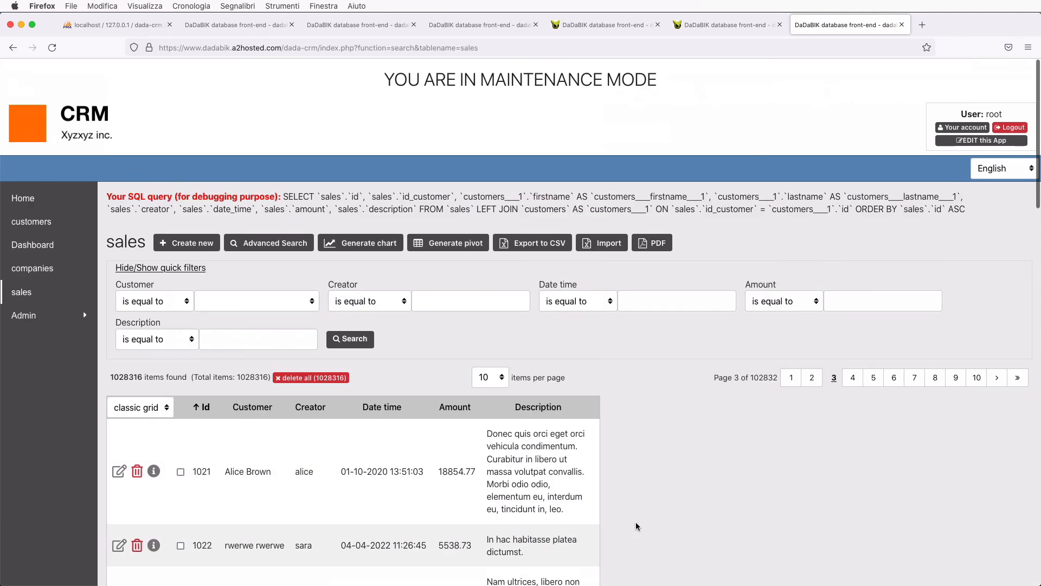
left_click(794, 381)
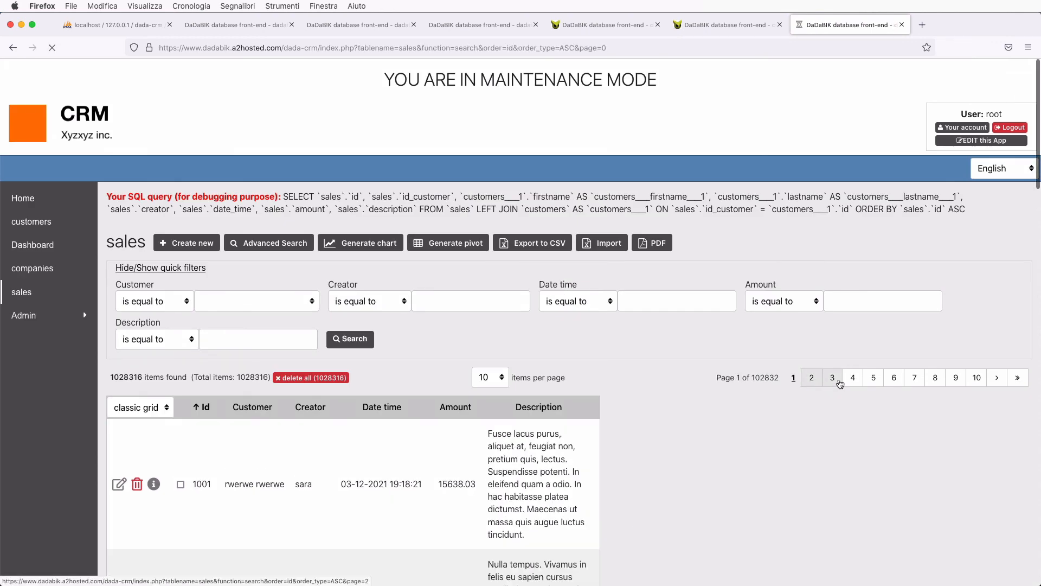
left_click(833, 380)
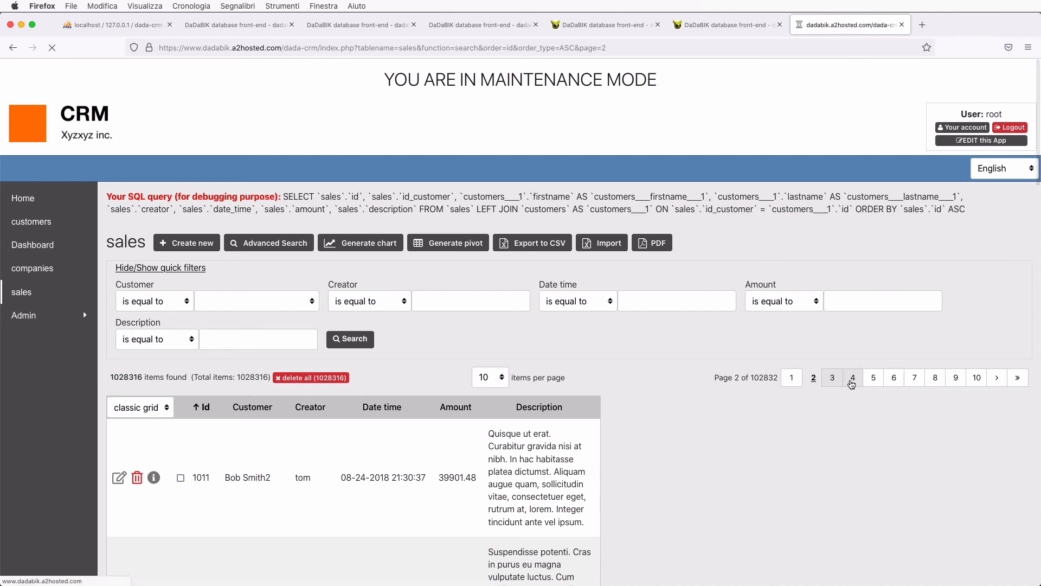
left_click(851, 379)
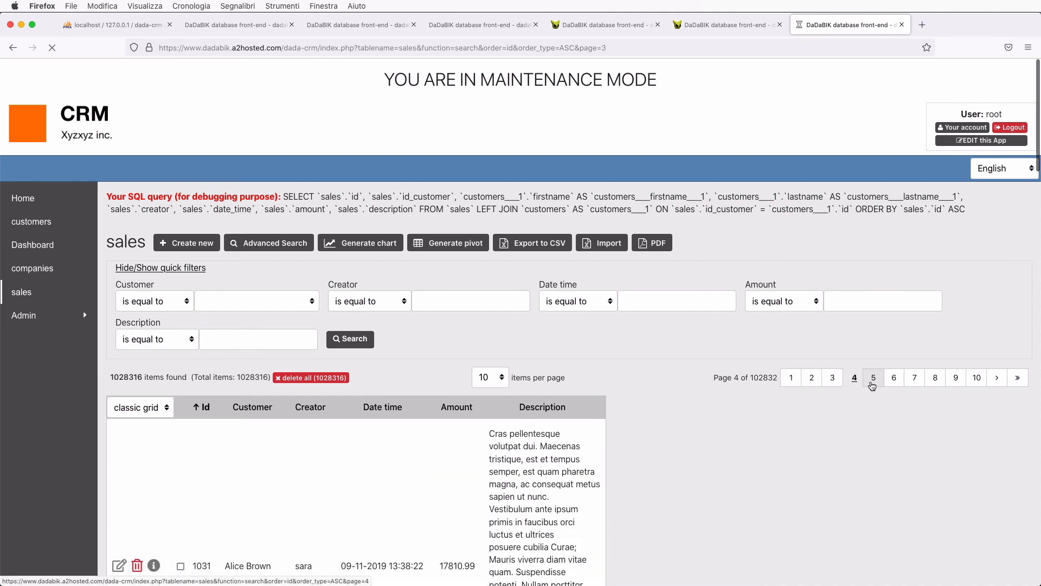
left_click(873, 379)
scroll(871, 427, "down", 15)
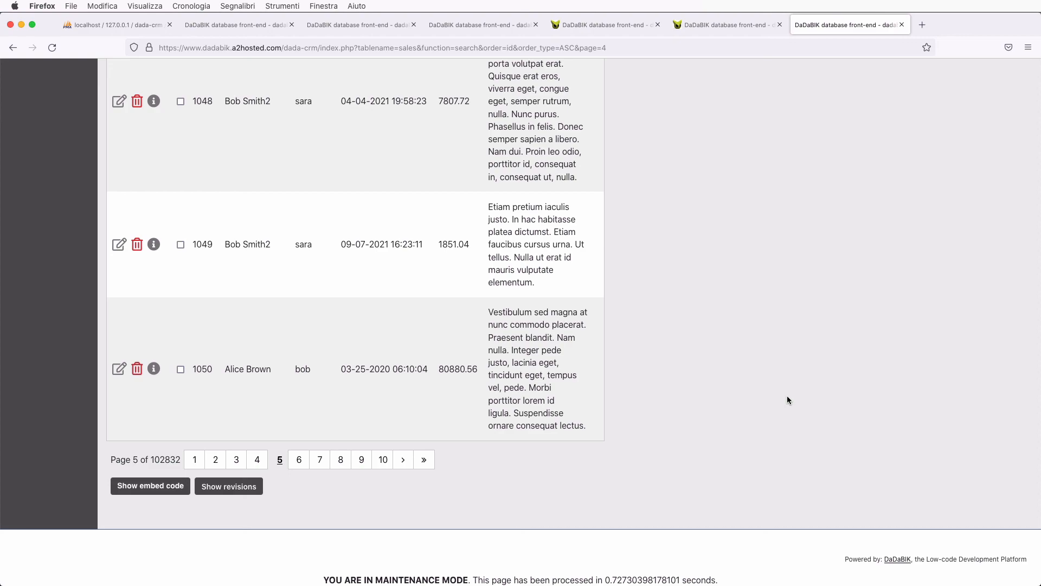
scroll(787, 399, "up", 15)
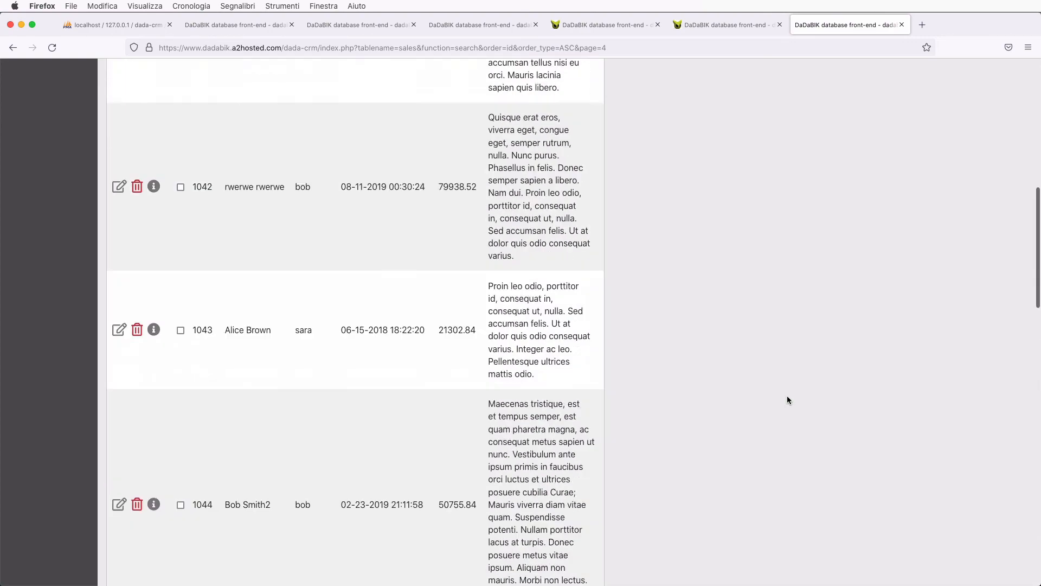
scroll(787, 400, "down", 5)
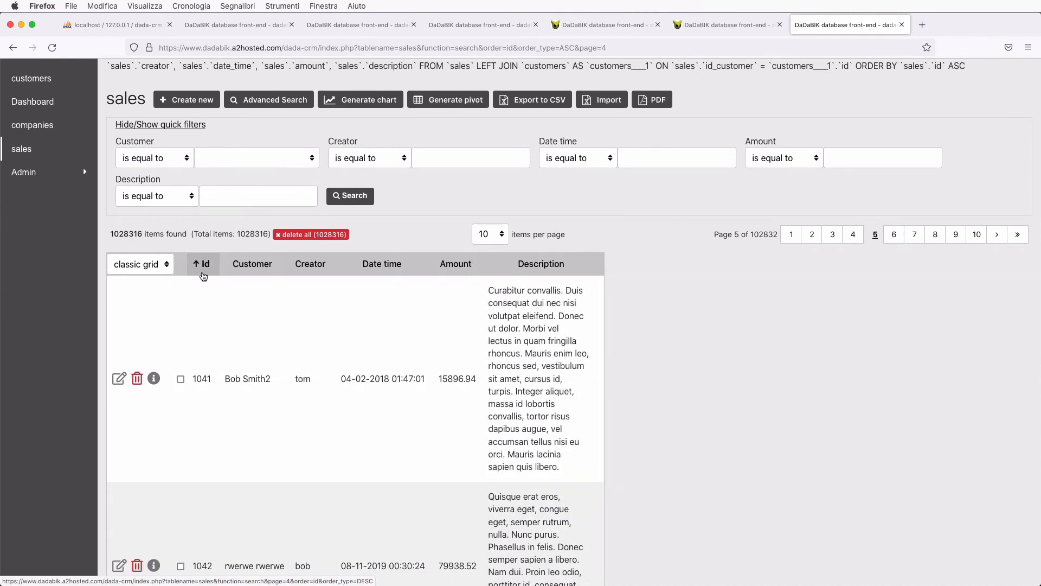
scroll(406, 374, "down", 3)
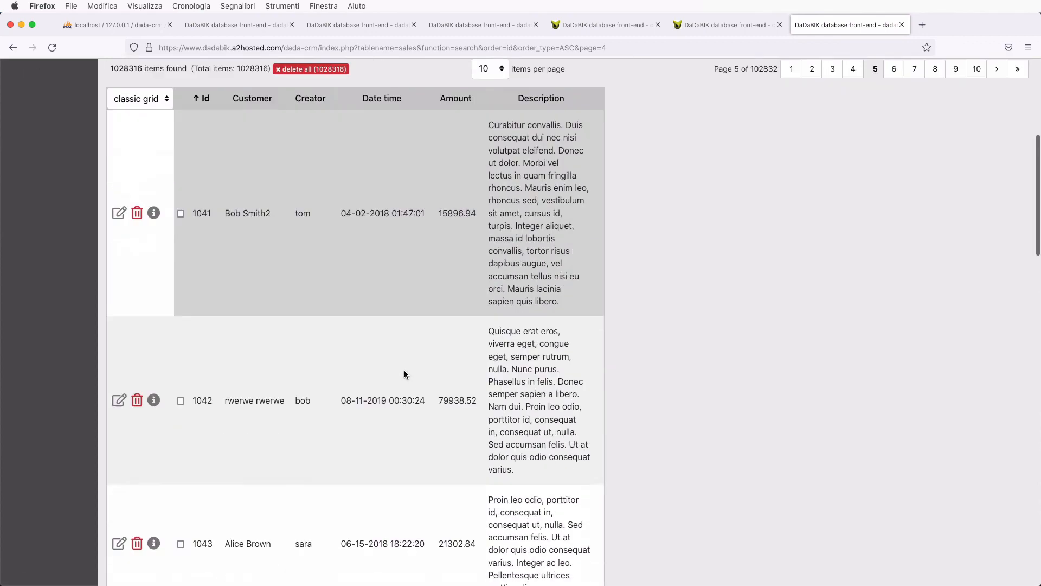
scroll(406, 375, "down", 5)
scroll(406, 374, "up", 10)
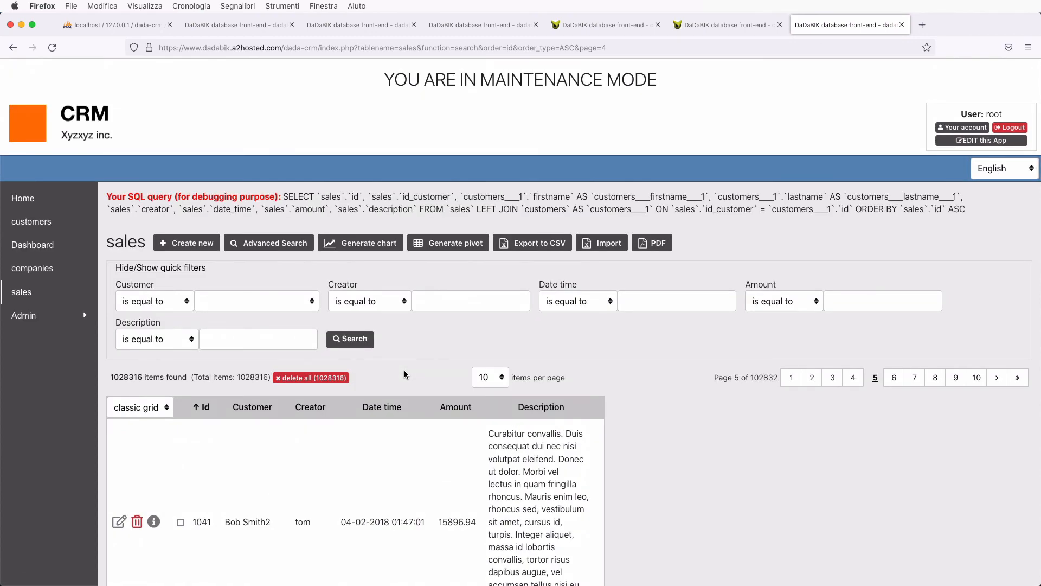
scroll(406, 374, "down", 1)
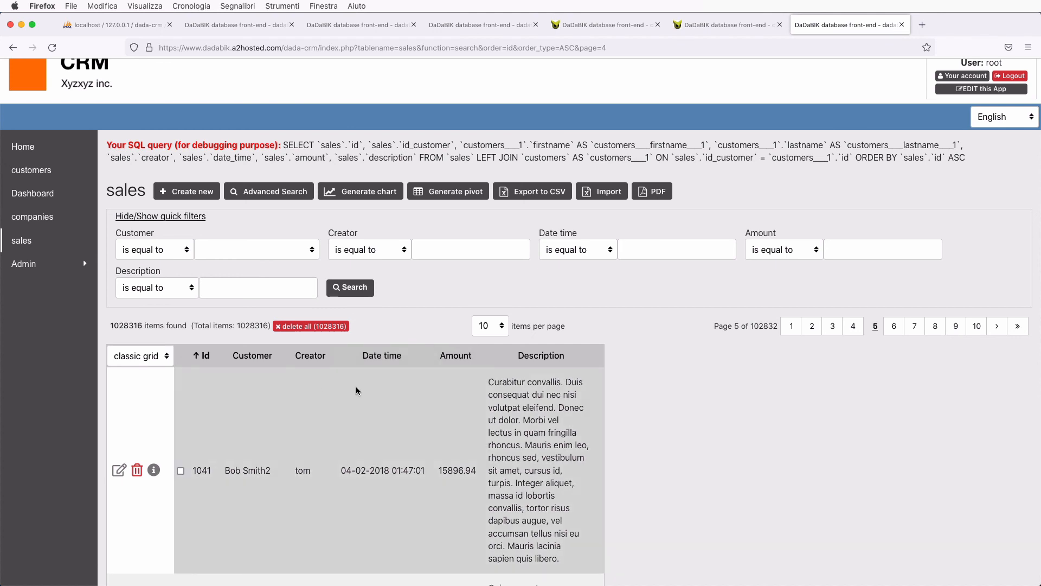
- Open the admin area in a new tab and go to the Pages manager
left_click(960, 89)
left_click(890, 26)
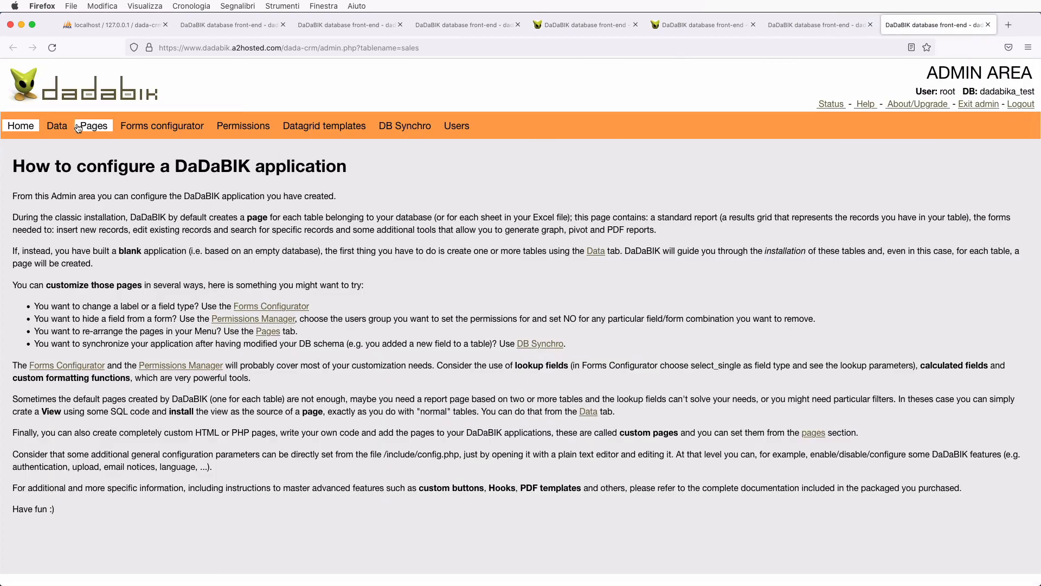
left_click(99, 136)
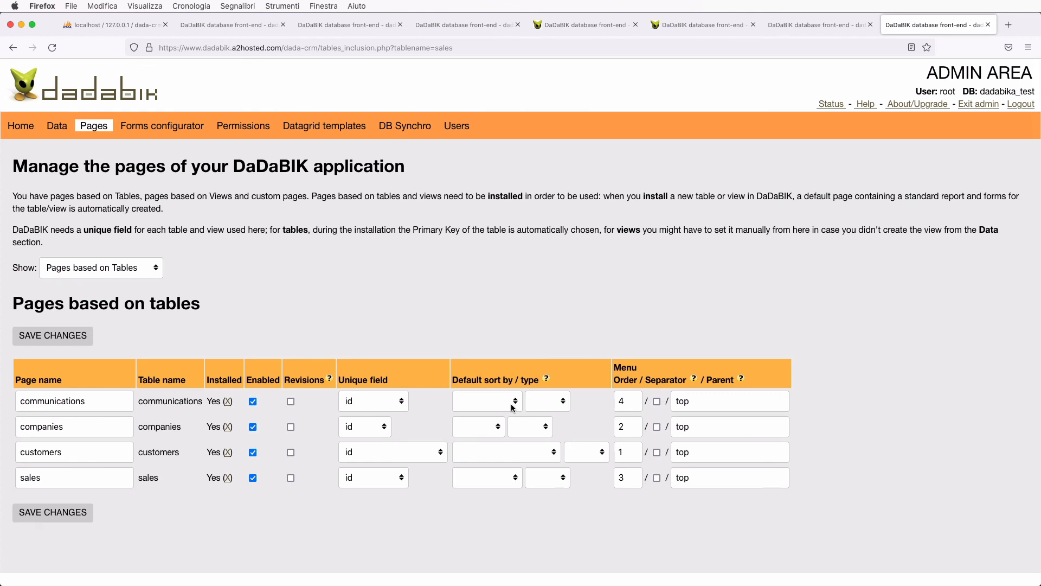
- Check the communications sort-type choices without changing them, then return to the sales grid
left_click(561, 406)
left_click(559, 402)
key("ctrl+shift+Tab")
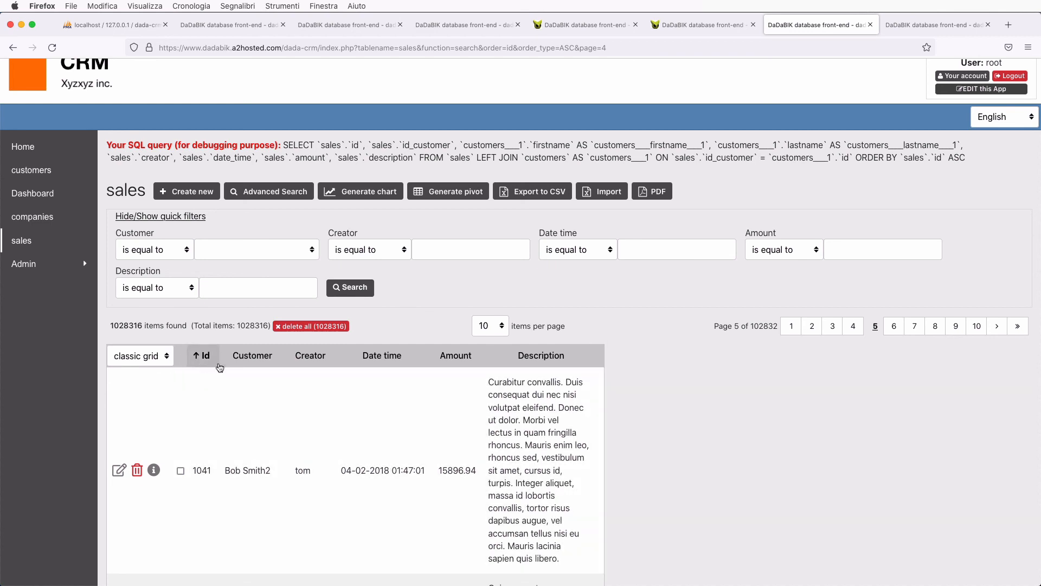
- Scroll down through the sales grid on page 5
scroll(473, 392, "down", 1)
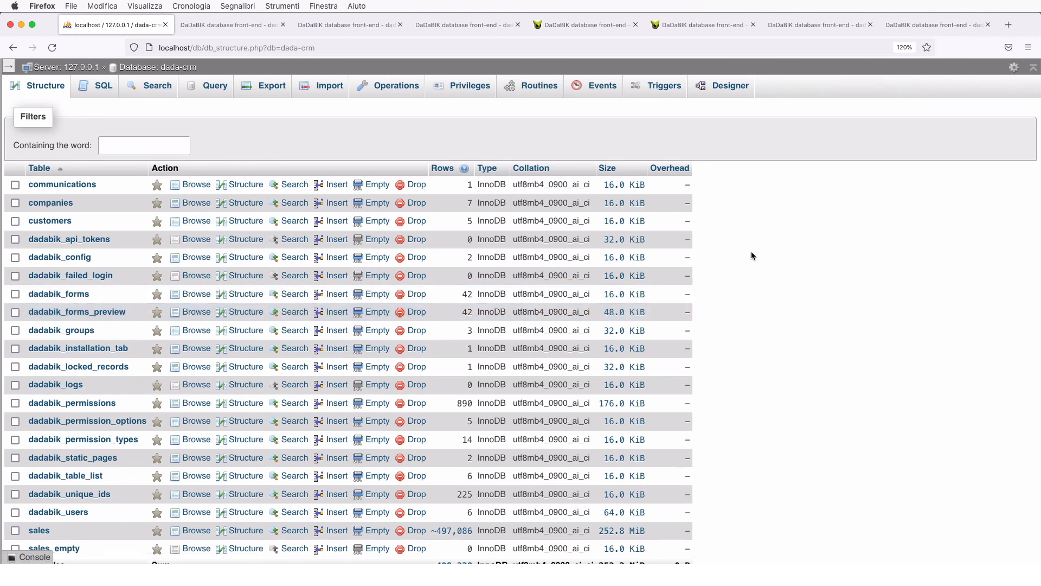
- Open the sales table from the dada-crm table list and view its column structure
scroll(103, 311, "down", 1)
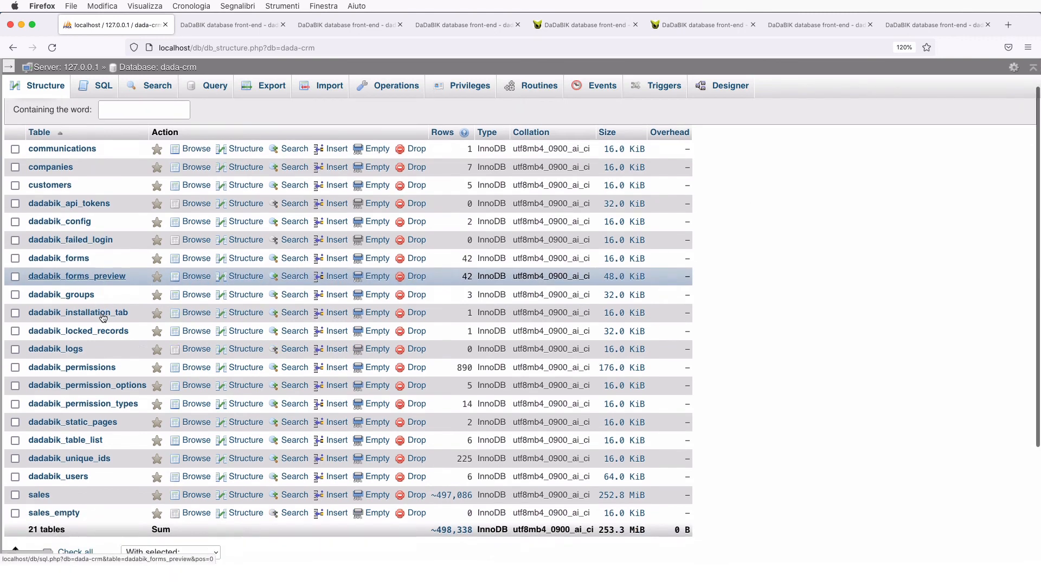
left_click(38, 493)
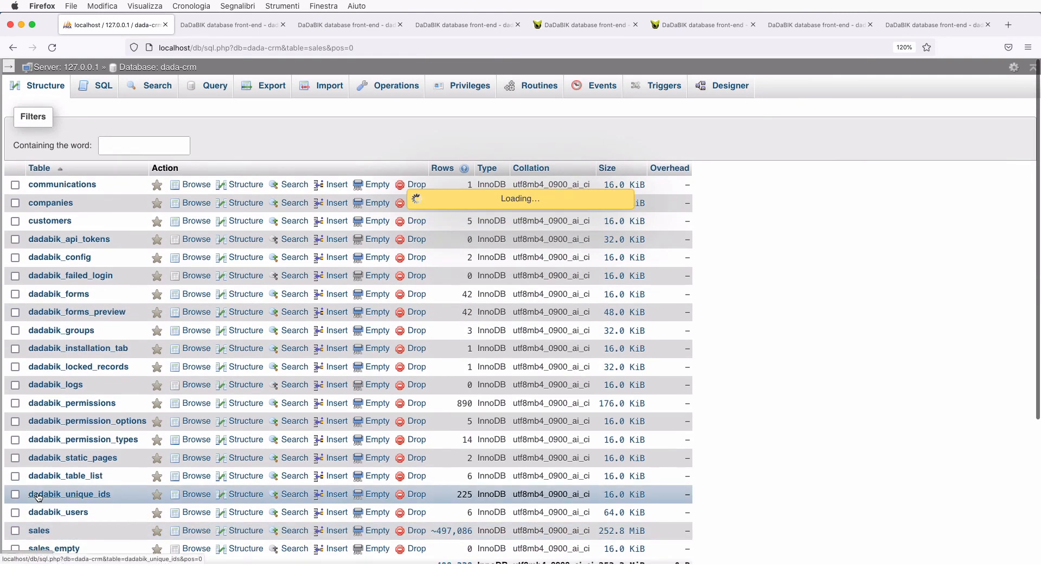
left_click(103, 88)
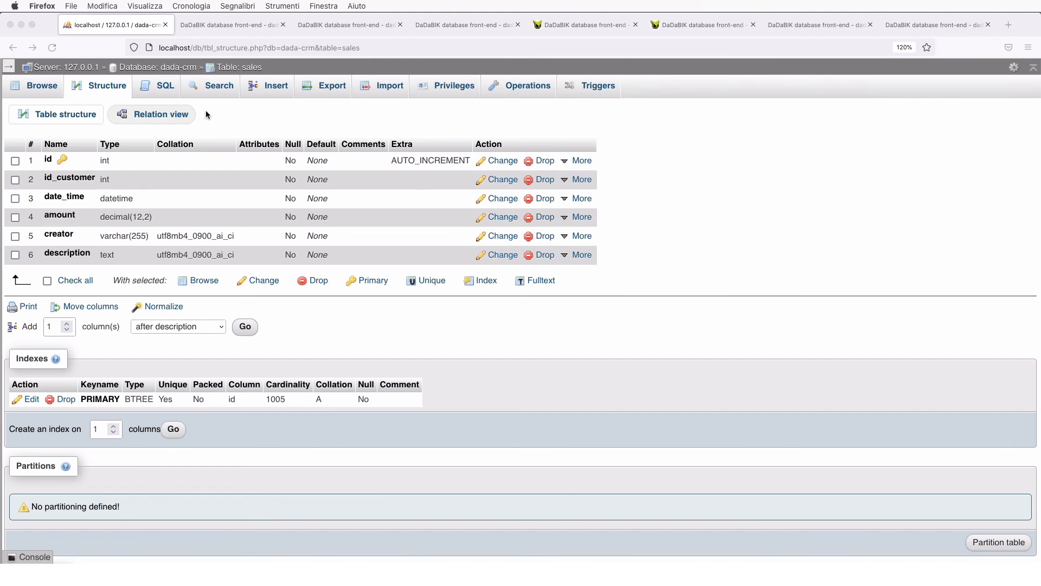
- In Relation view, point sales.id_customer at the id column of dada-crm's customers table
left_click(166, 118)
left_click(162, 118)
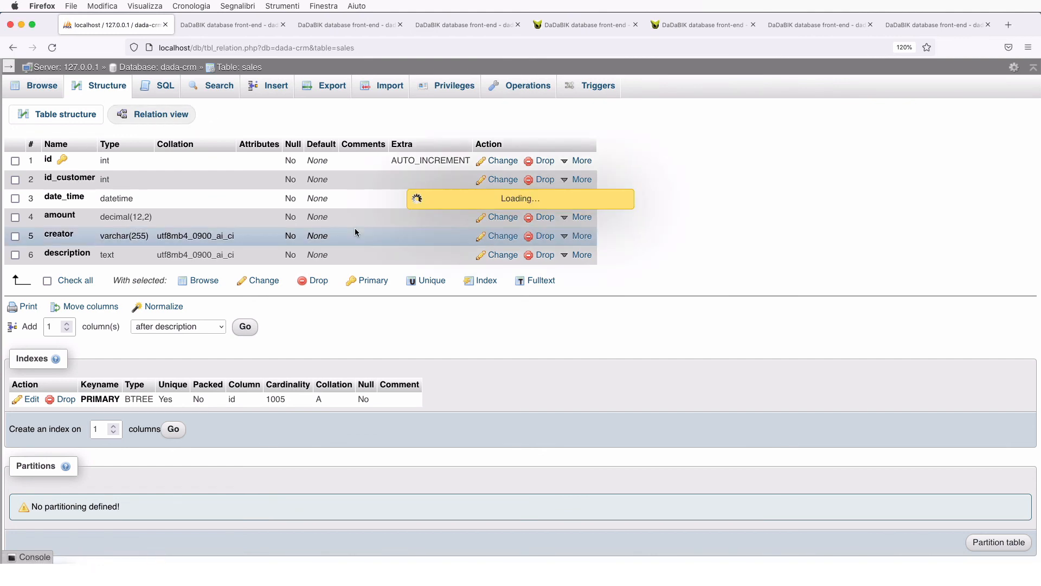
left_click(506, 207)
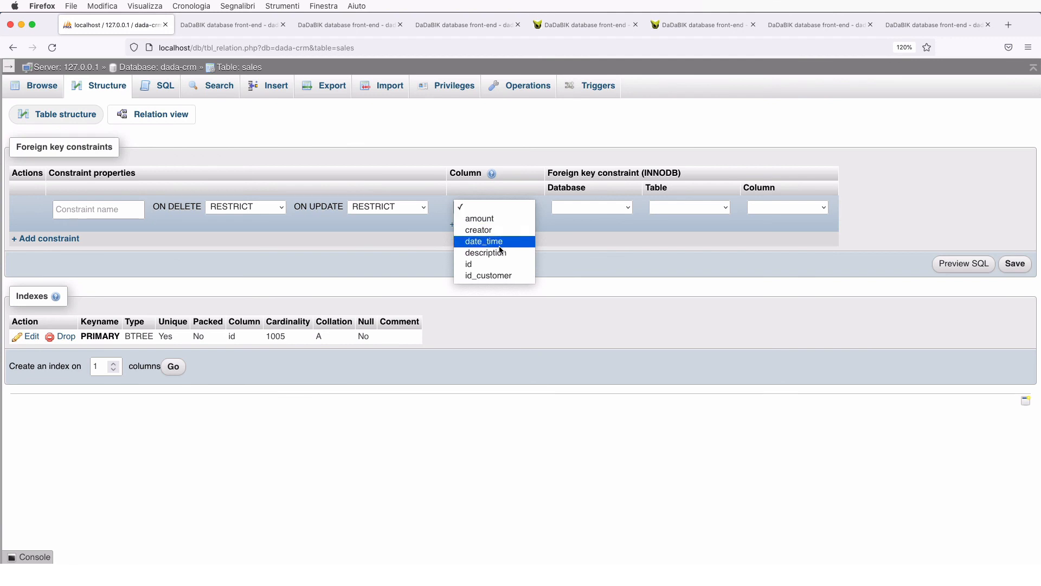
left_click(495, 277)
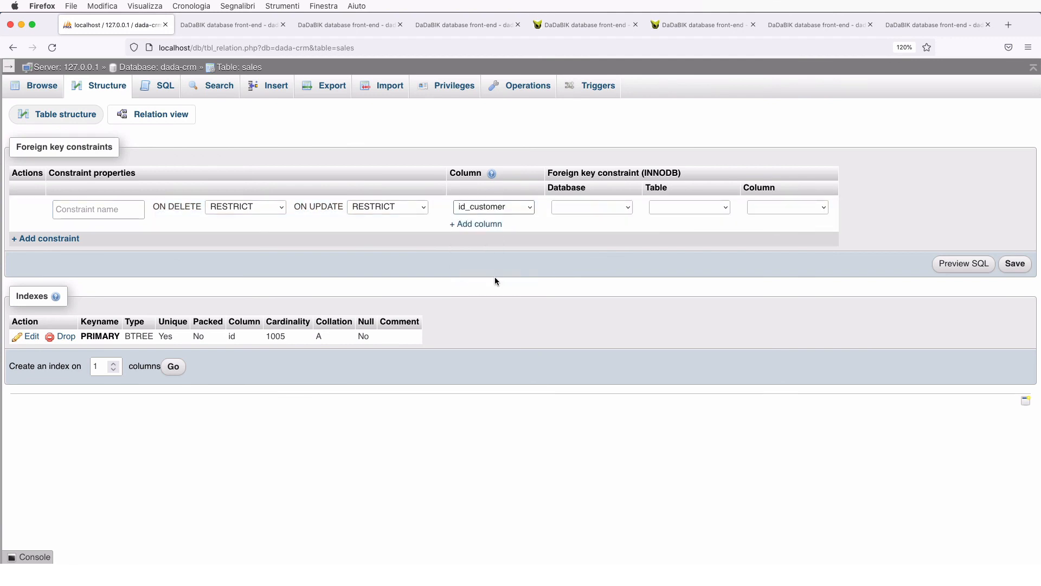
left_click(595, 205)
left_click(612, 298)
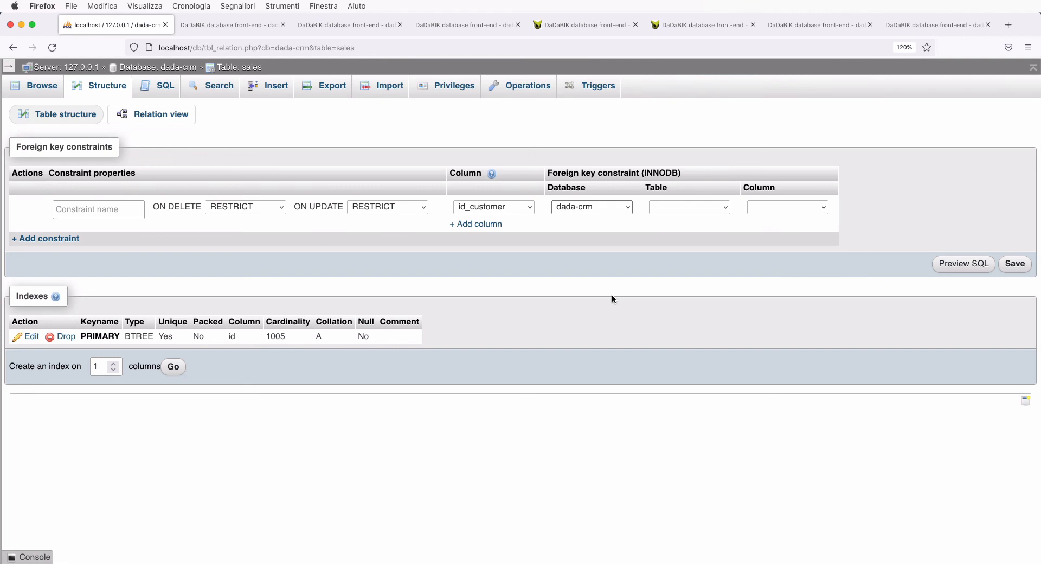
left_click(671, 207)
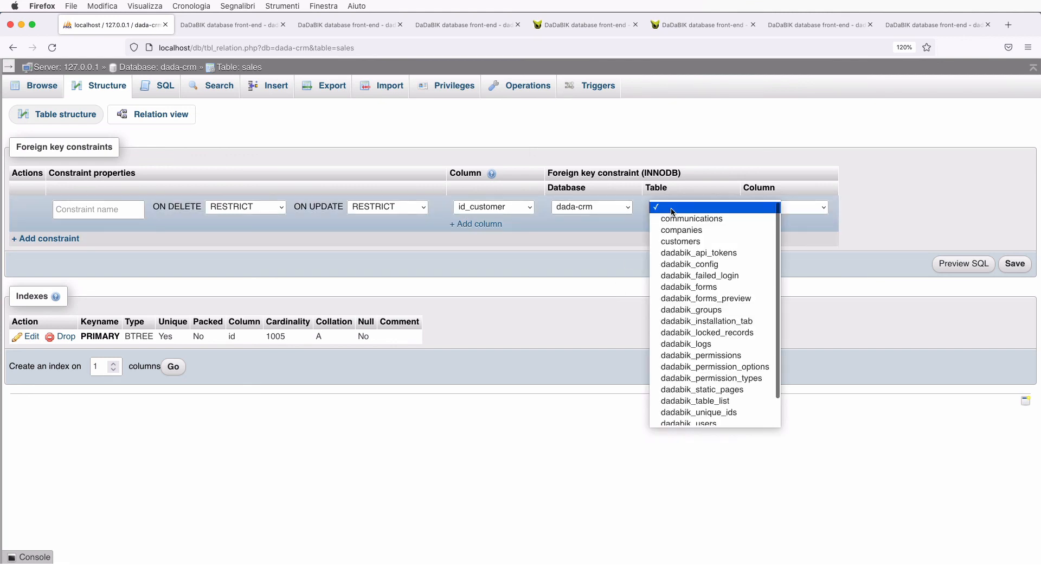
left_click(685, 243)
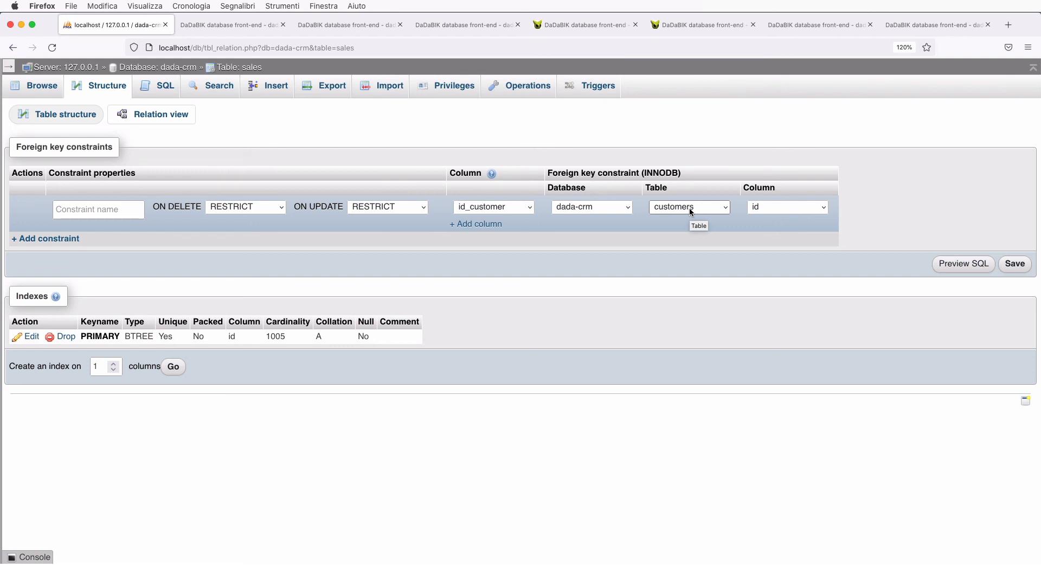
left_click(236, 28)
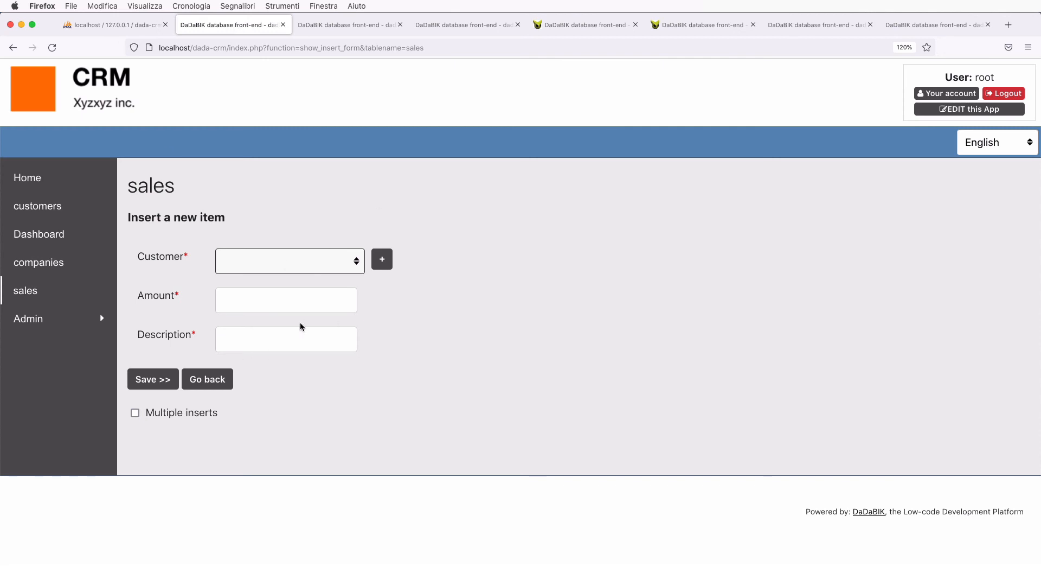
- Choose a customer in the new sale's Customer dropdown, then go back to phpMyAdmin's relation settings
left_click(287, 268)
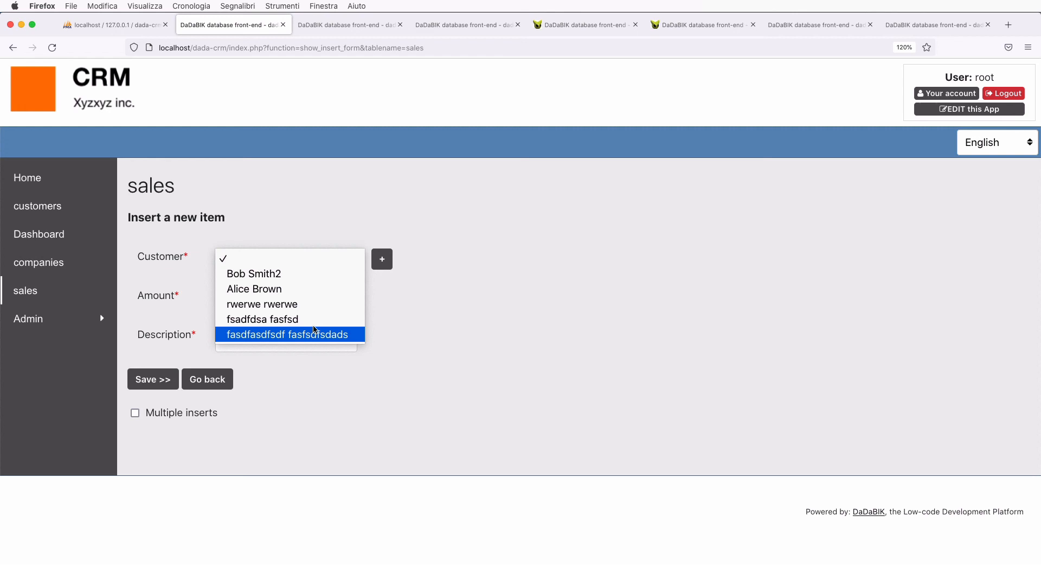
left_click(333, 205)
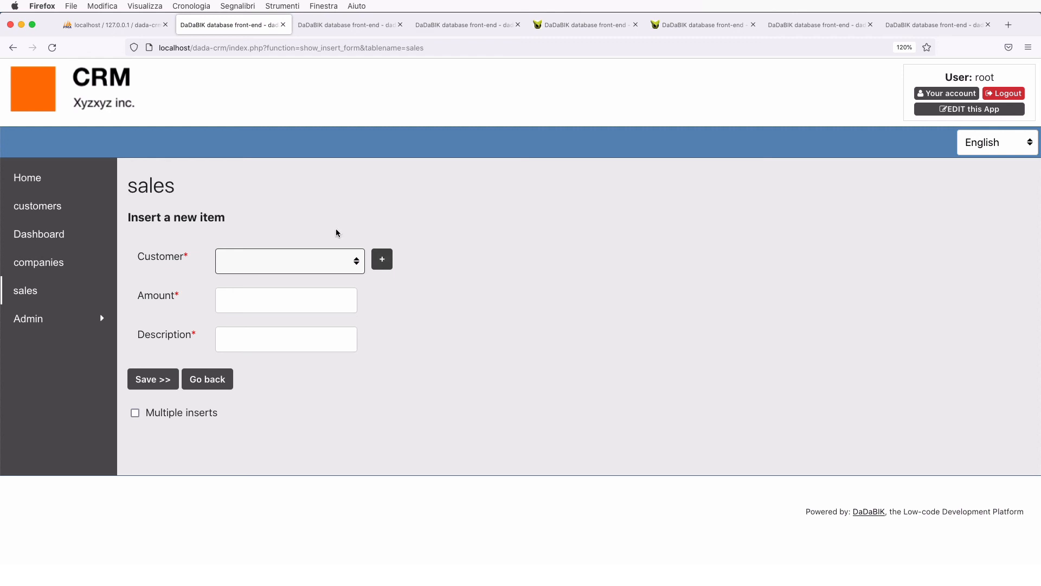
left_click(296, 264)
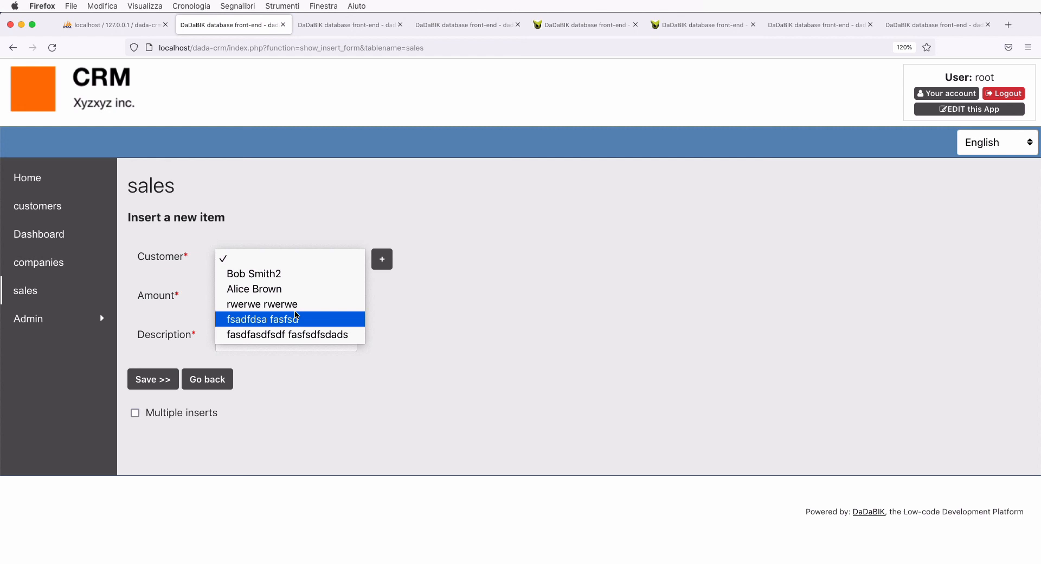
left_click(258, 289)
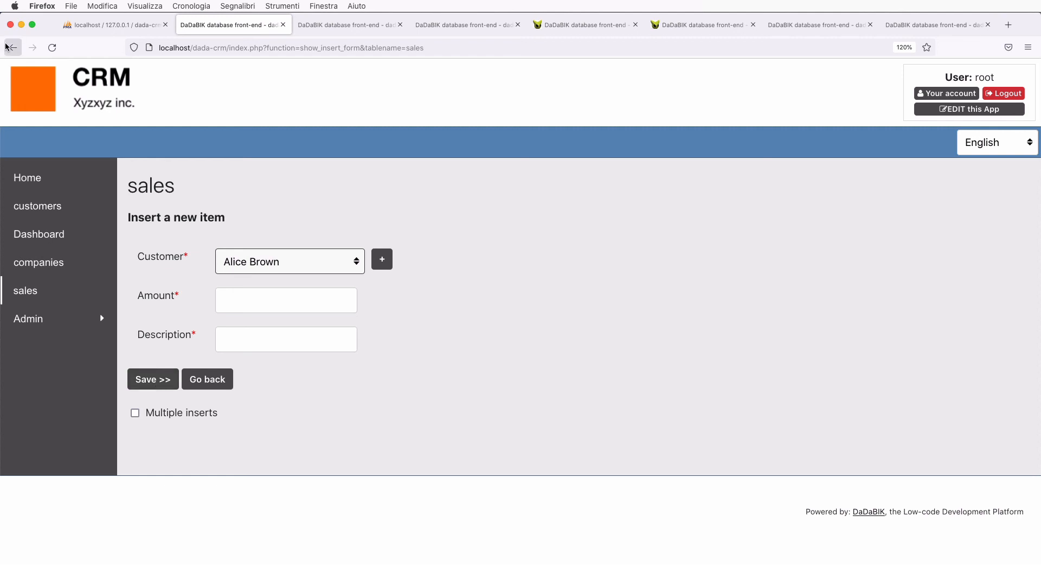
left_click(136, 26)
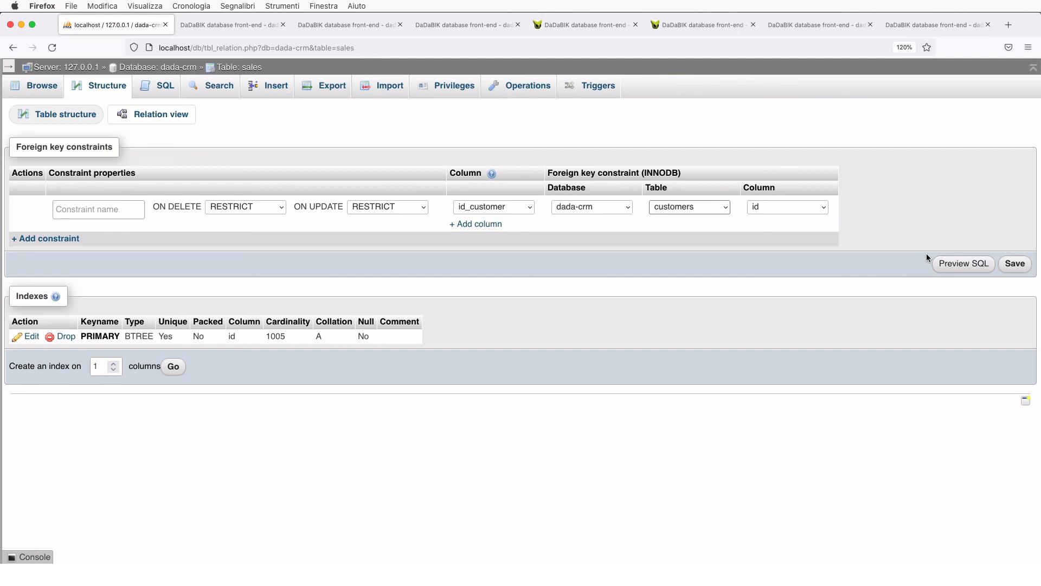
- Keep RESTRICT for both on-delete and on-update on the id_customer → customers.id foreign key, and save it
left_click(250, 210)
left_click(237, 209)
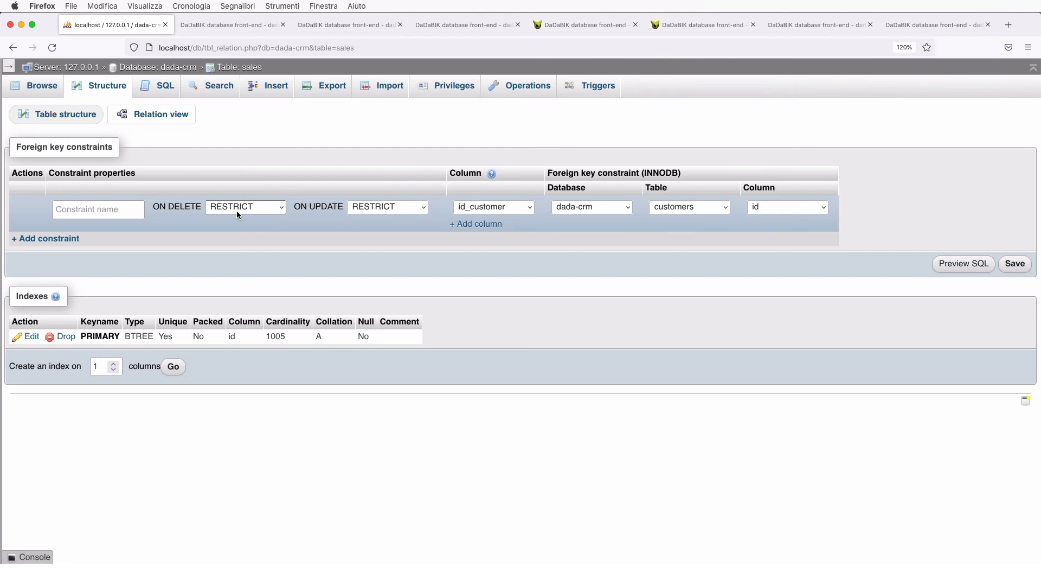
left_click(236, 214)
left_click(237, 209)
left_click(372, 206)
left_click(372, 206)
left_click(1011, 267)
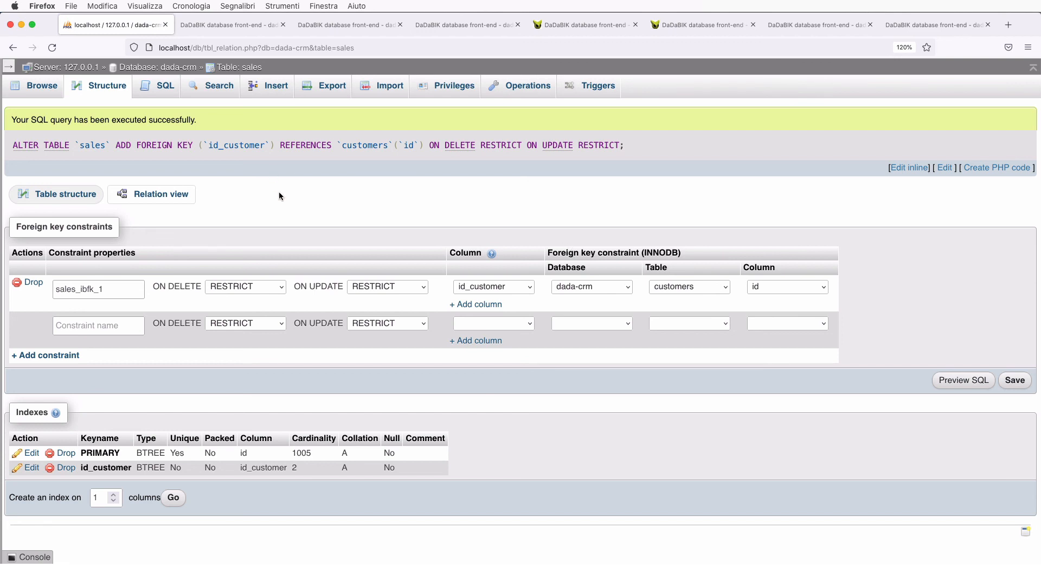
- From the dada-crm table list, add an index on the customers table's lastname column
left_click(174, 67)
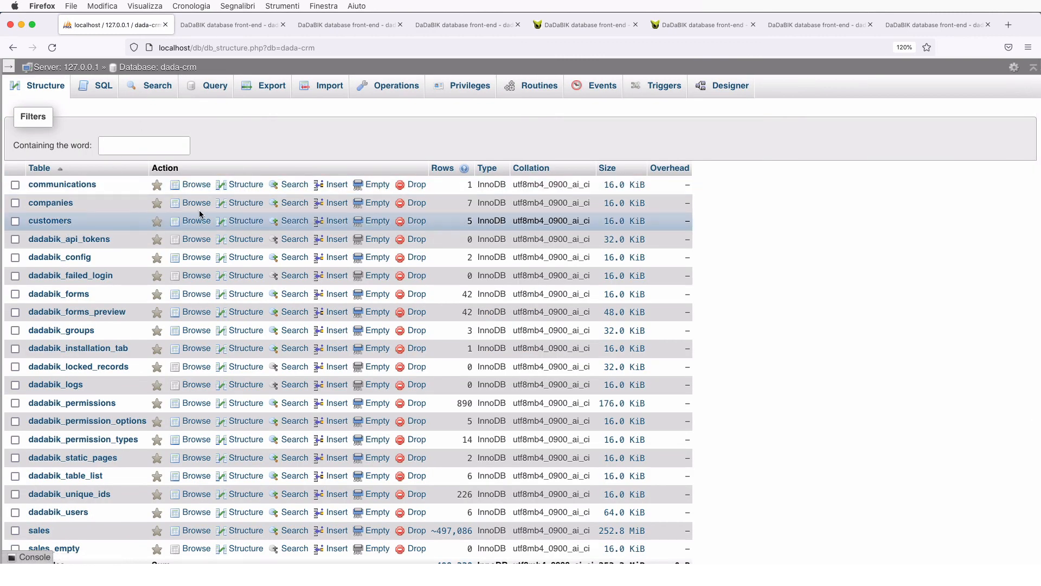
left_click(244, 220)
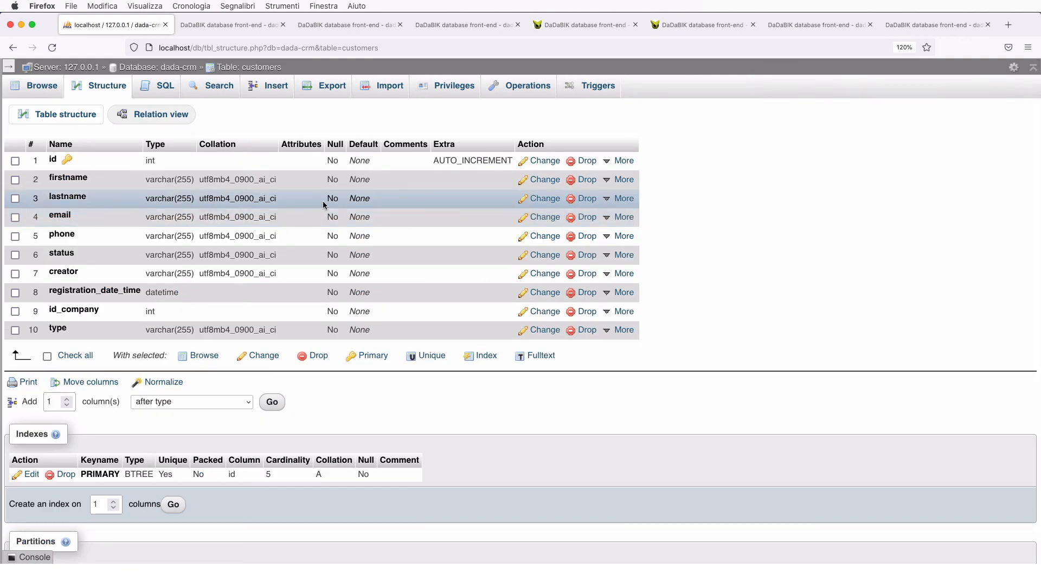
mouse_move(618, 198)
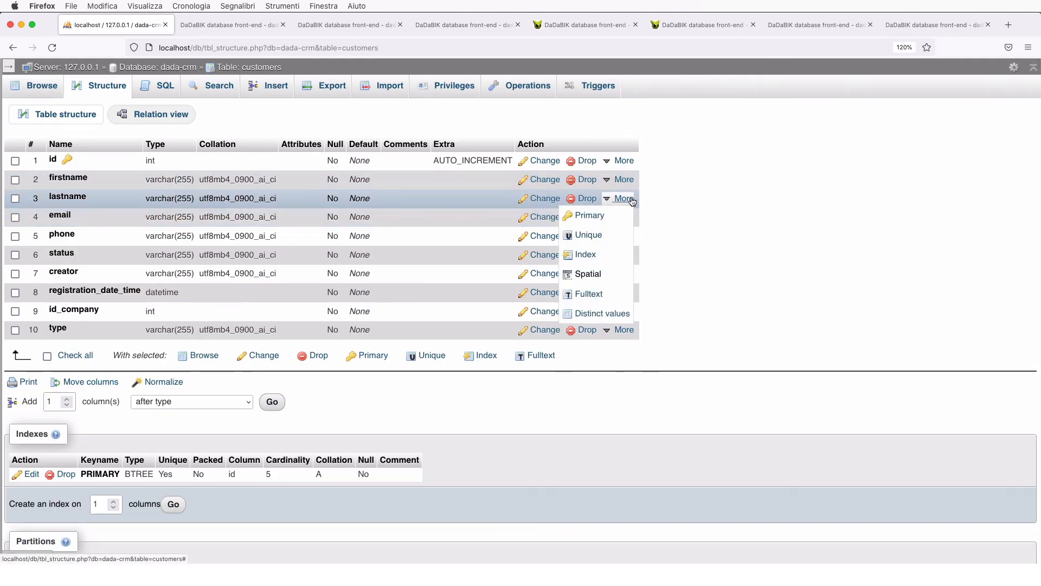
left_click(590, 261)
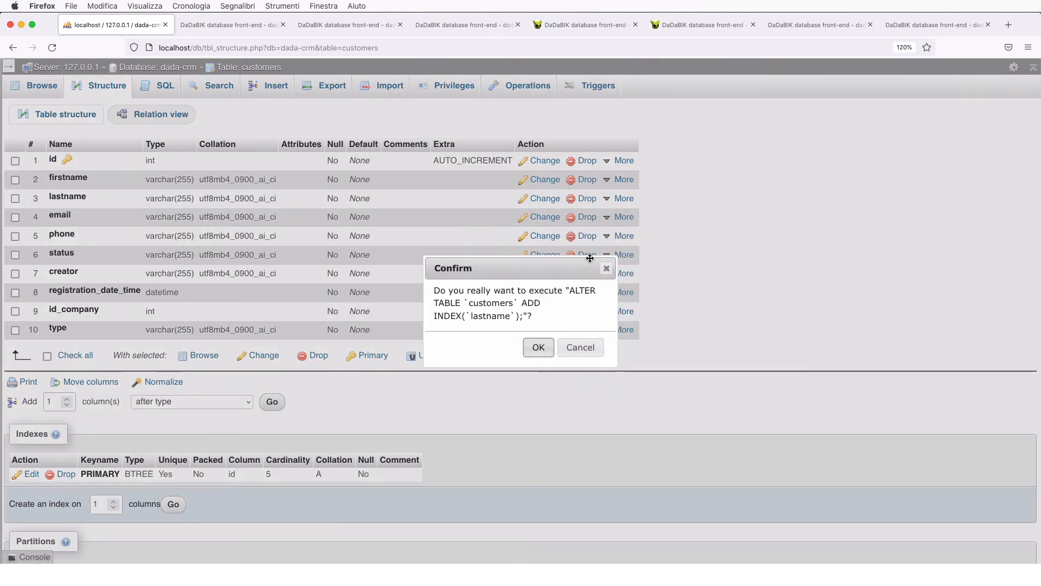
left_click(538, 347)
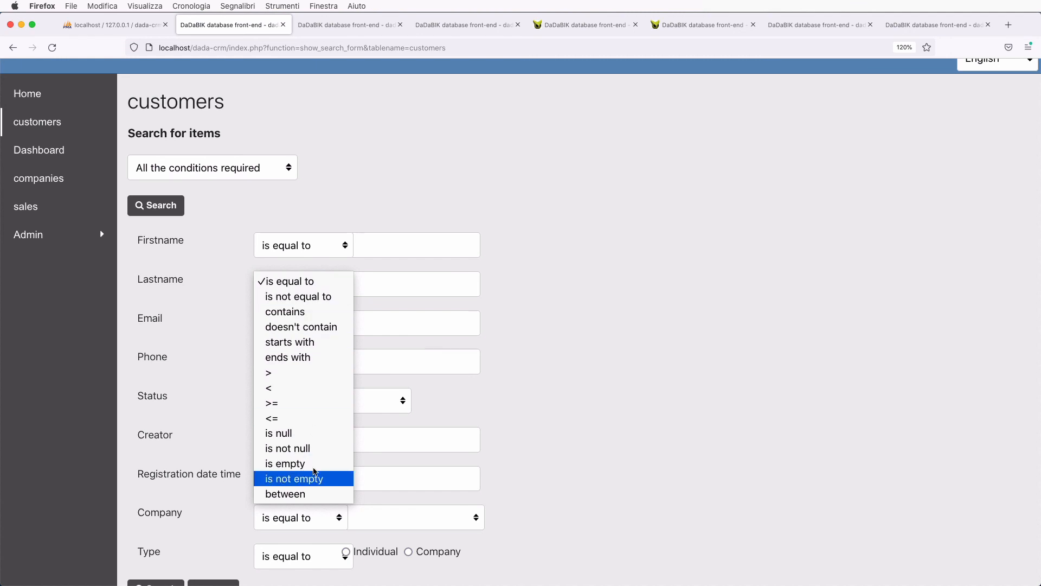
- Change the Lastname search condition from 'is equal to' to 'contains'
left_click(297, 313)
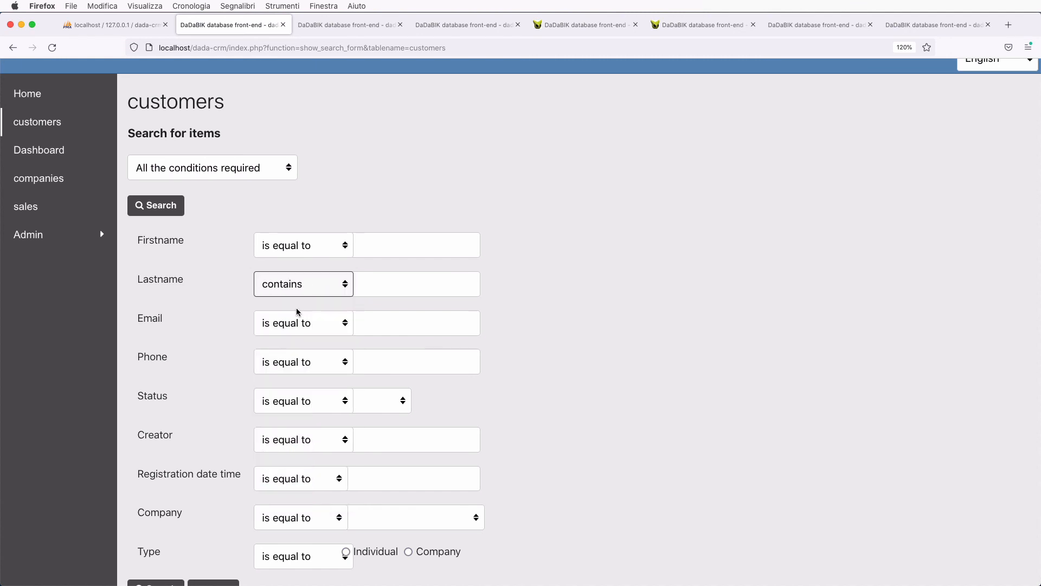